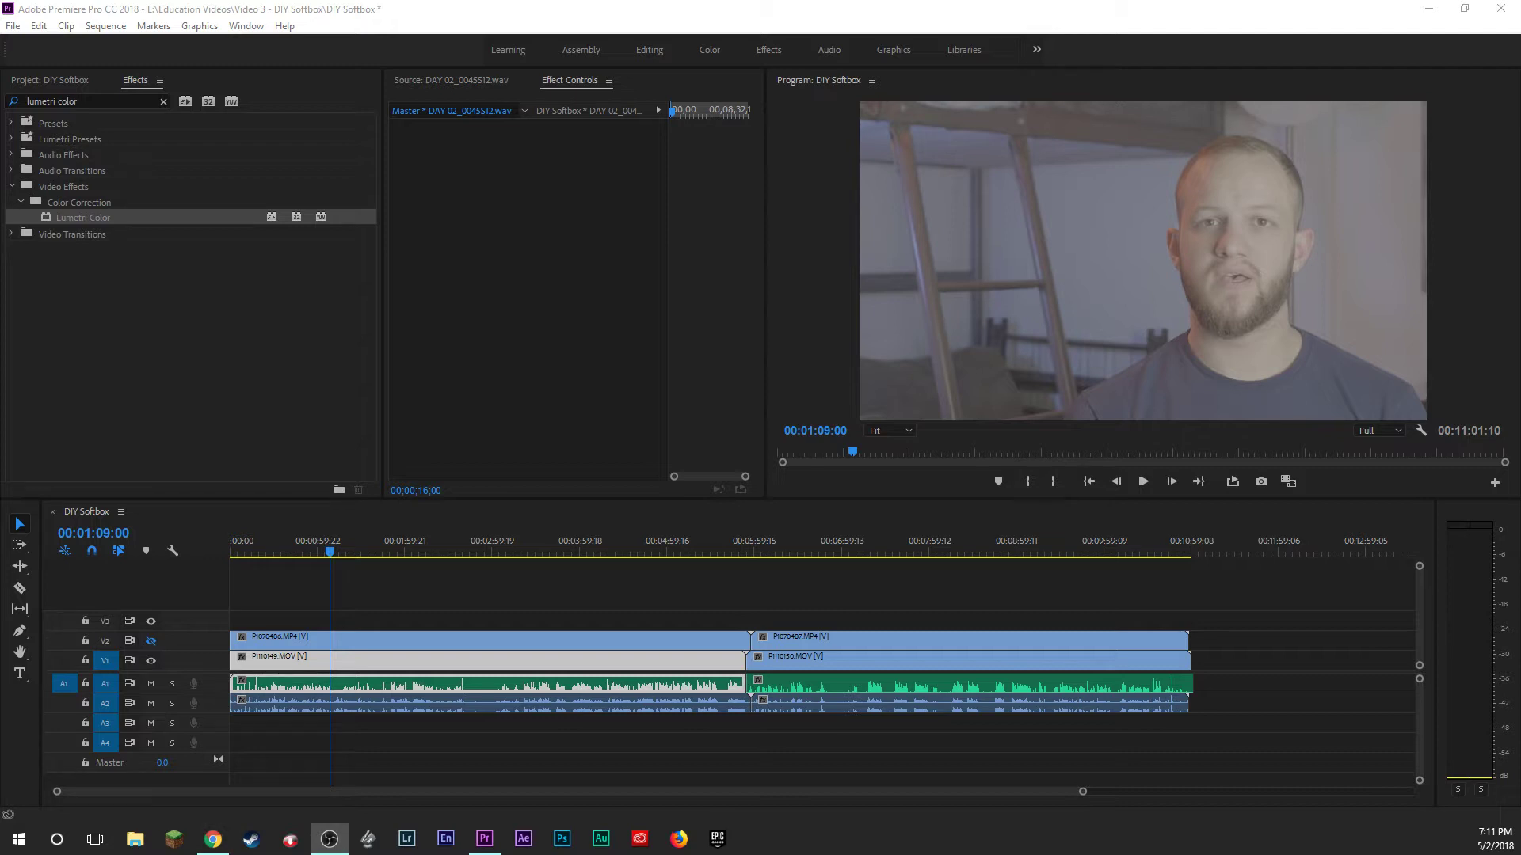
Compare the two camera angles by viewing several points of the sequence and toggling the visibility of track V2.
left_click(368, 586)
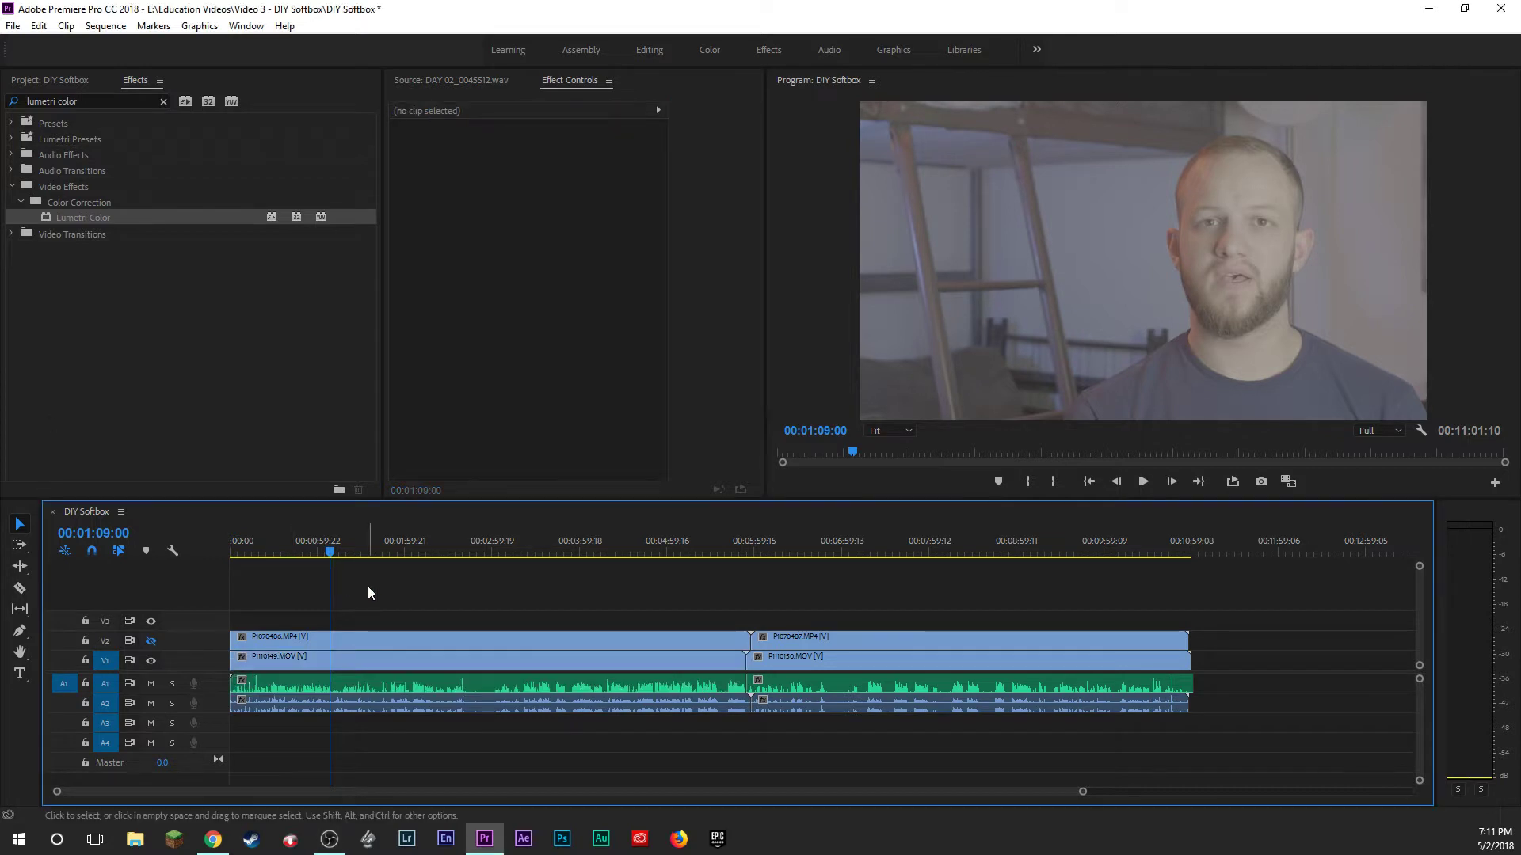
left_click_drag(338, 552, 209, 556)
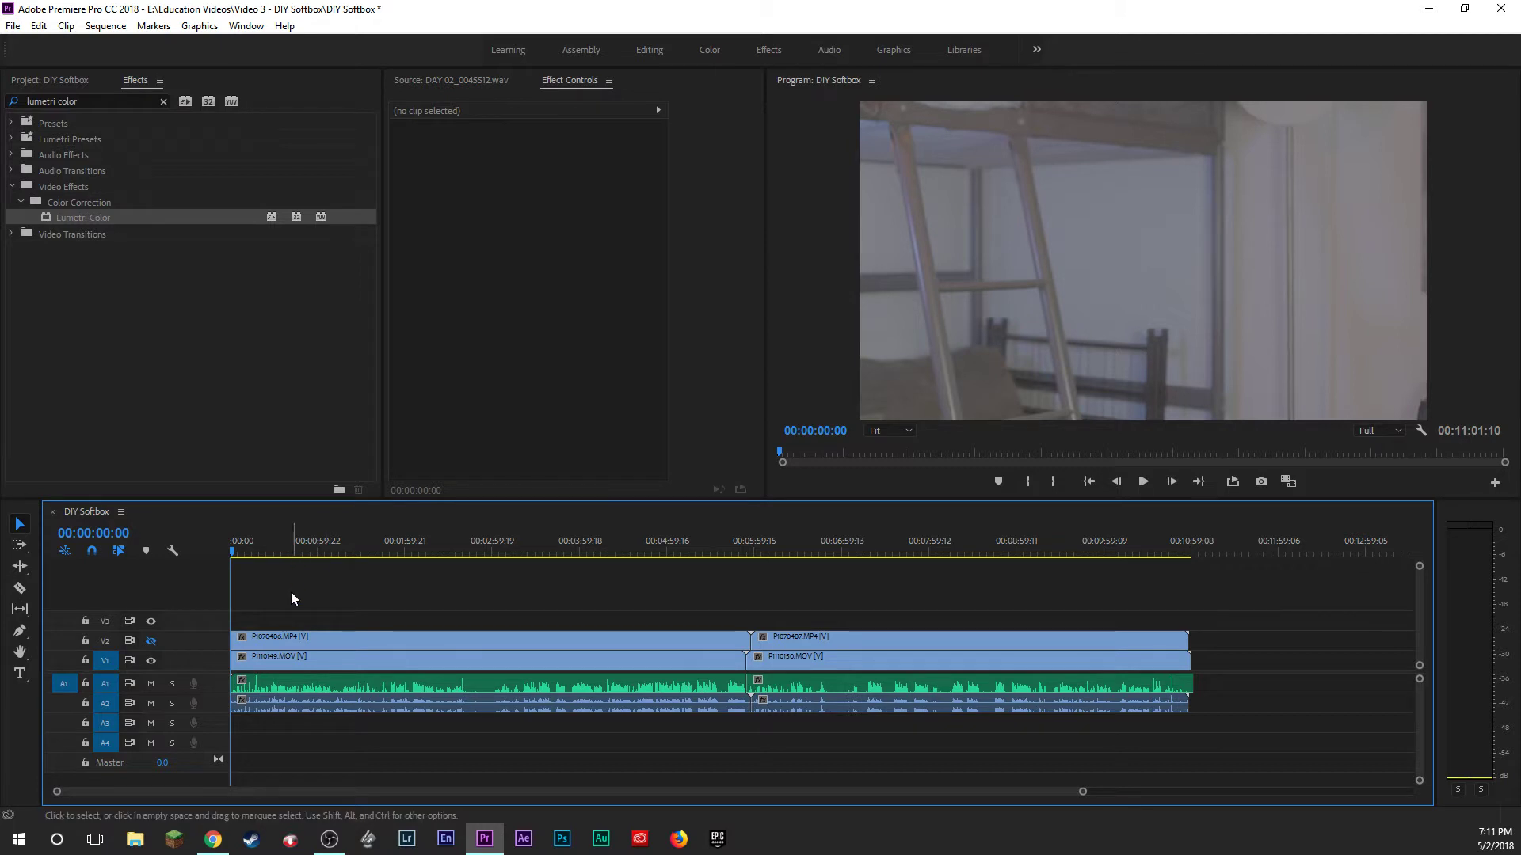
left_click(341, 550)
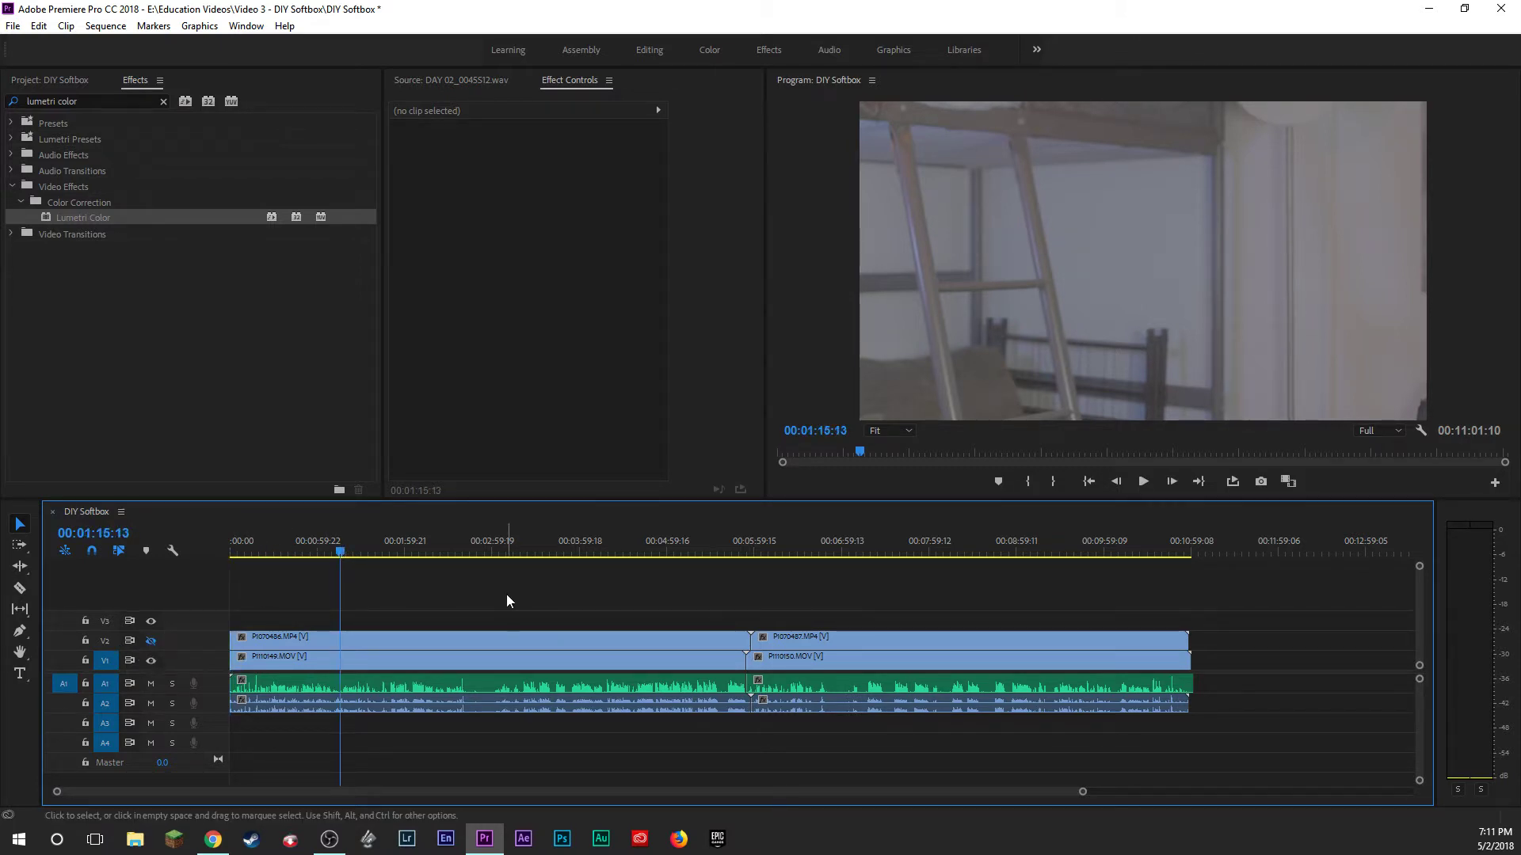
left_click(363, 551)
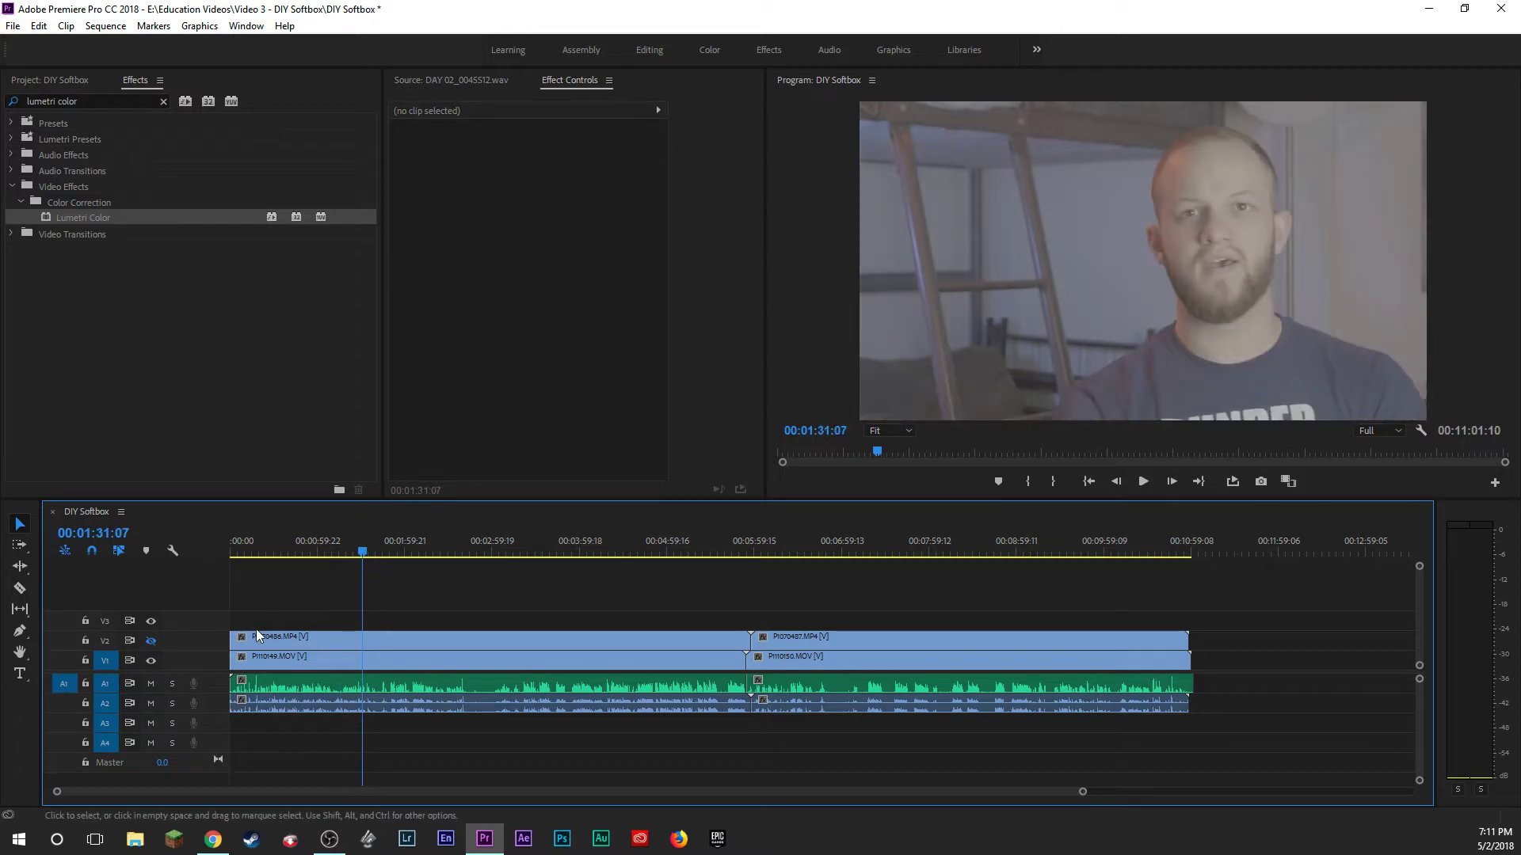
left_click(150, 641)
left_click(151, 643)
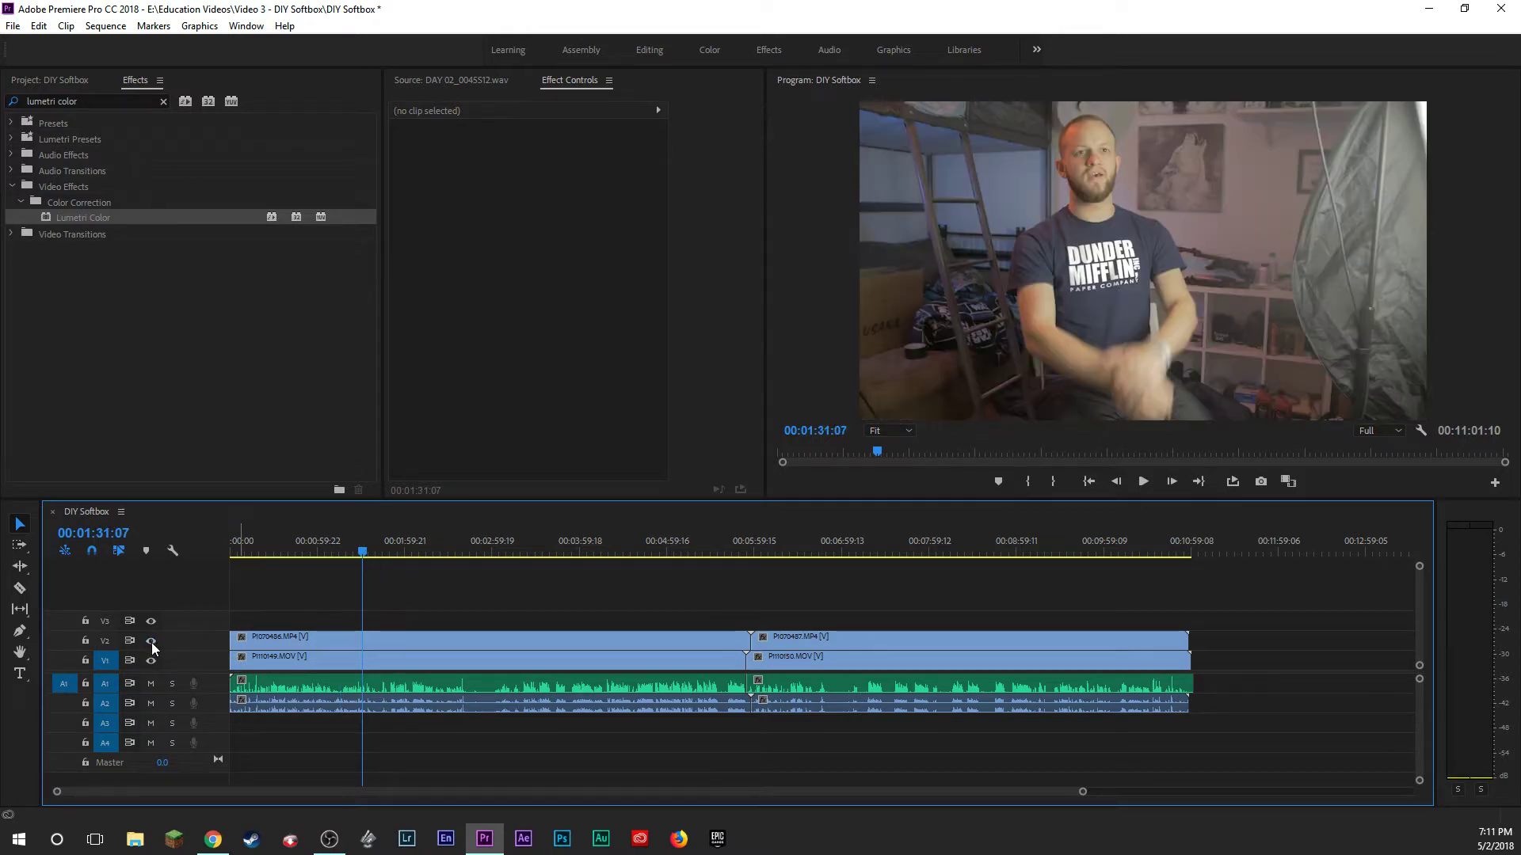
left_click(151, 643)
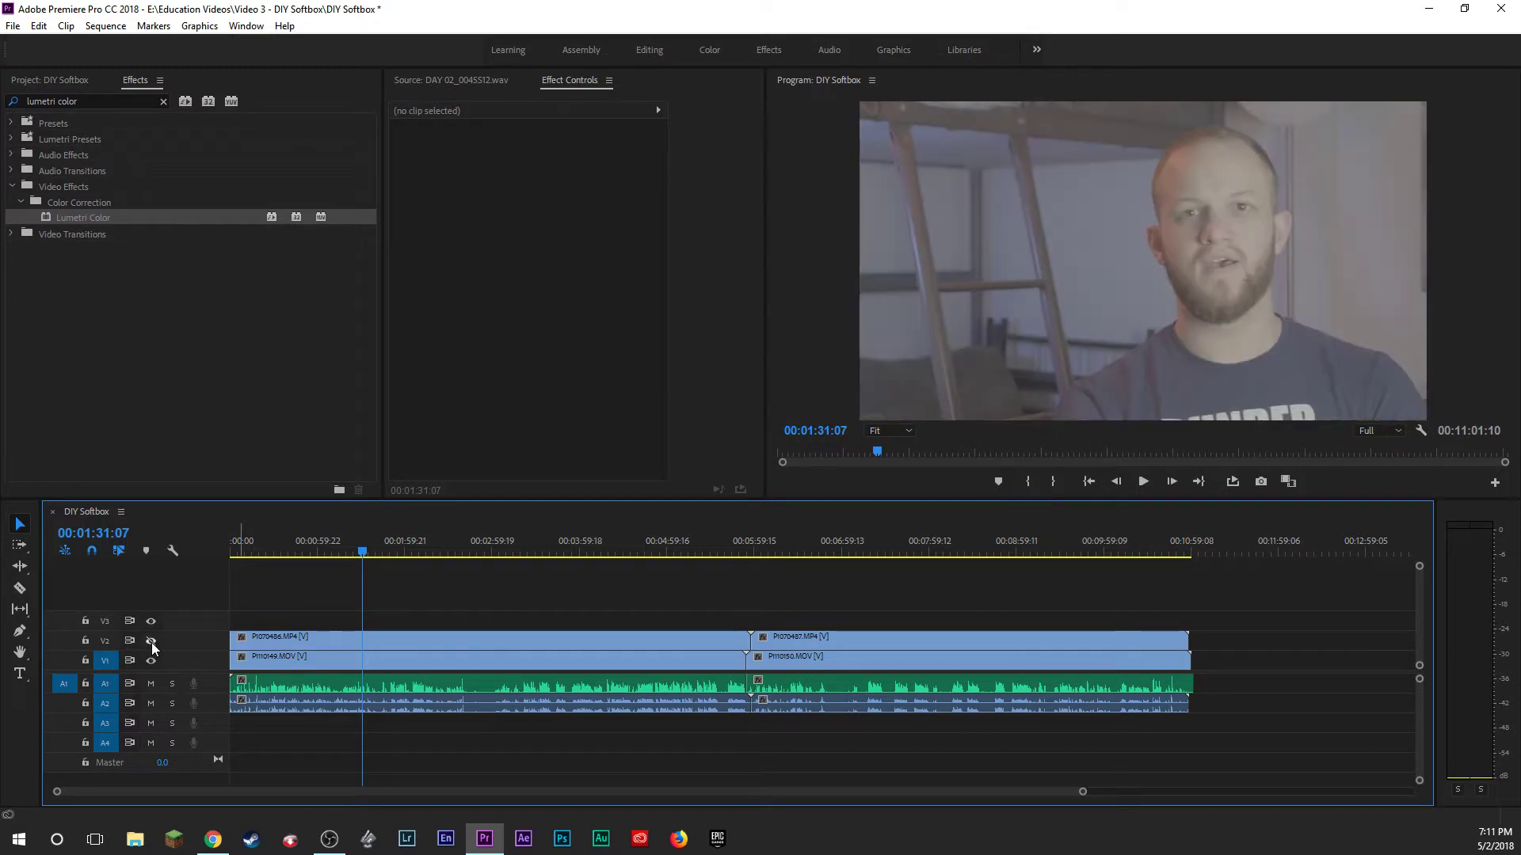
left_click(366, 553)
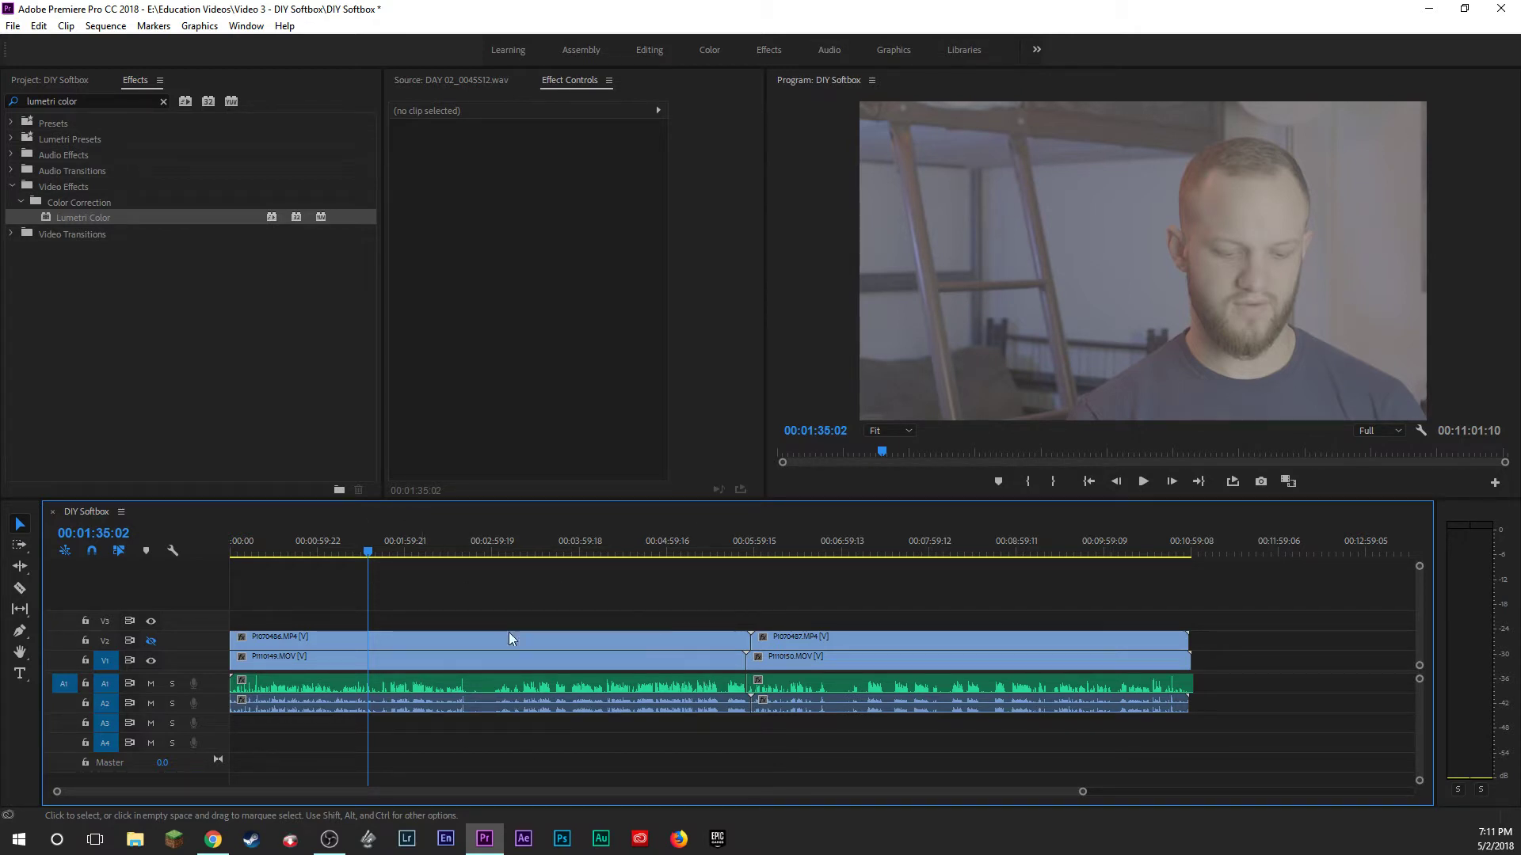
Apply the Lumetri Color effect to clip P1110149.MOV on track V1, with the playhead at 00:01:45:02.
key("z")
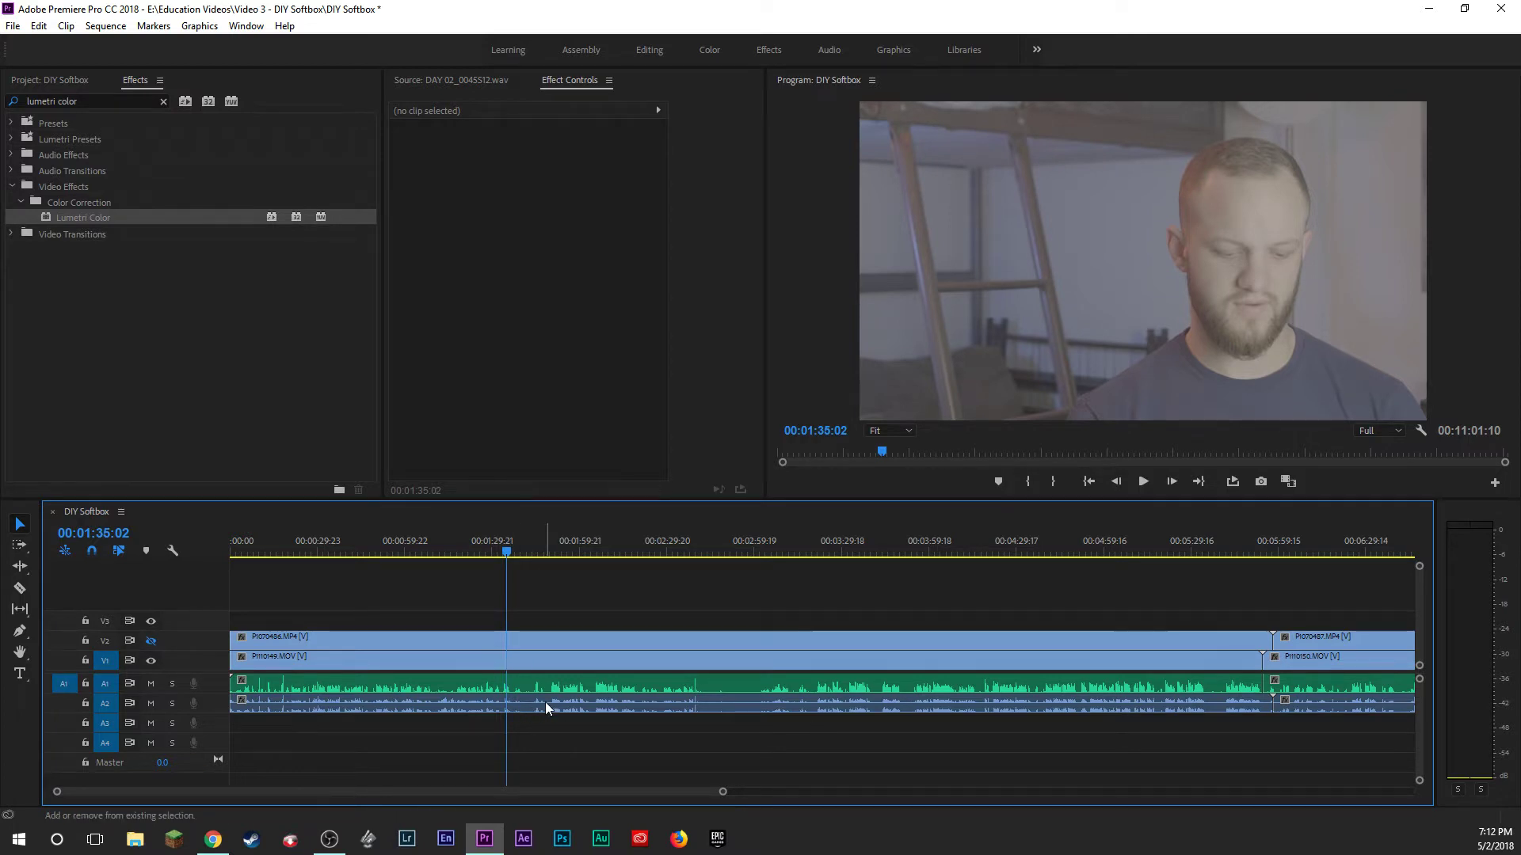
key("z")
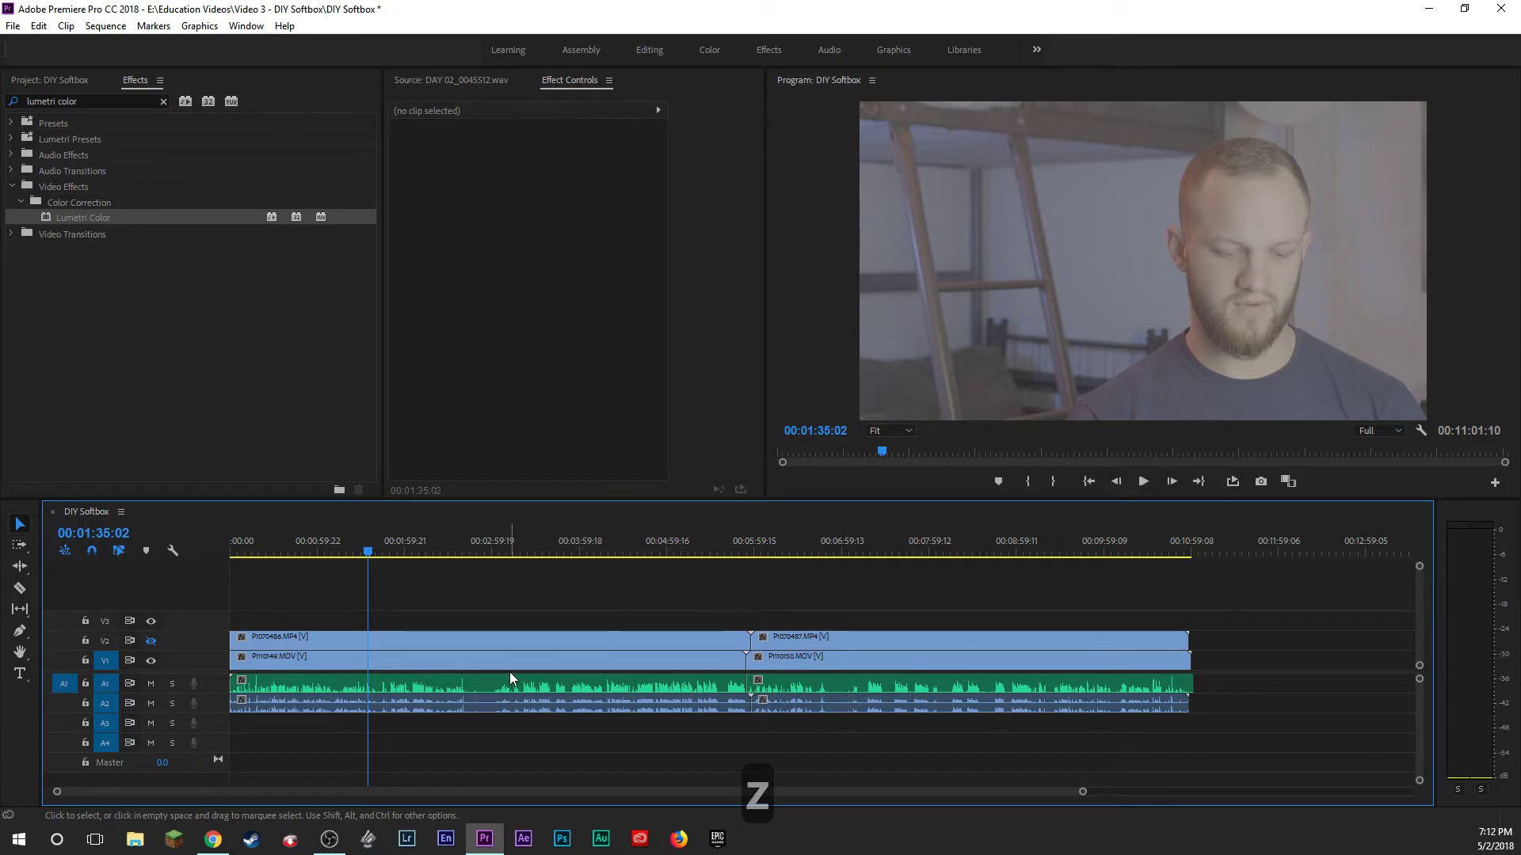
key("z")
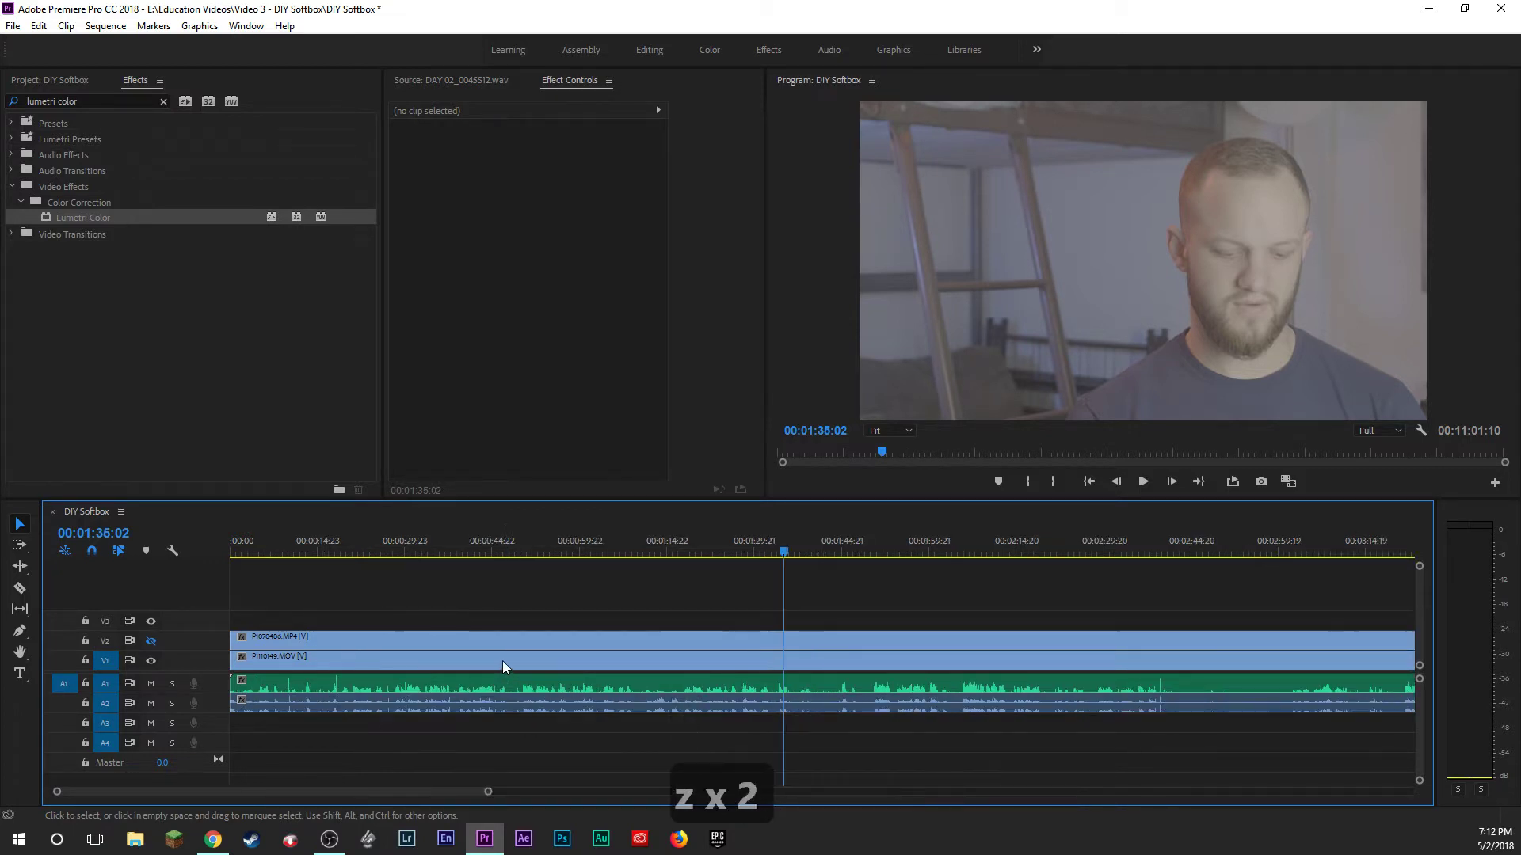
key("z")
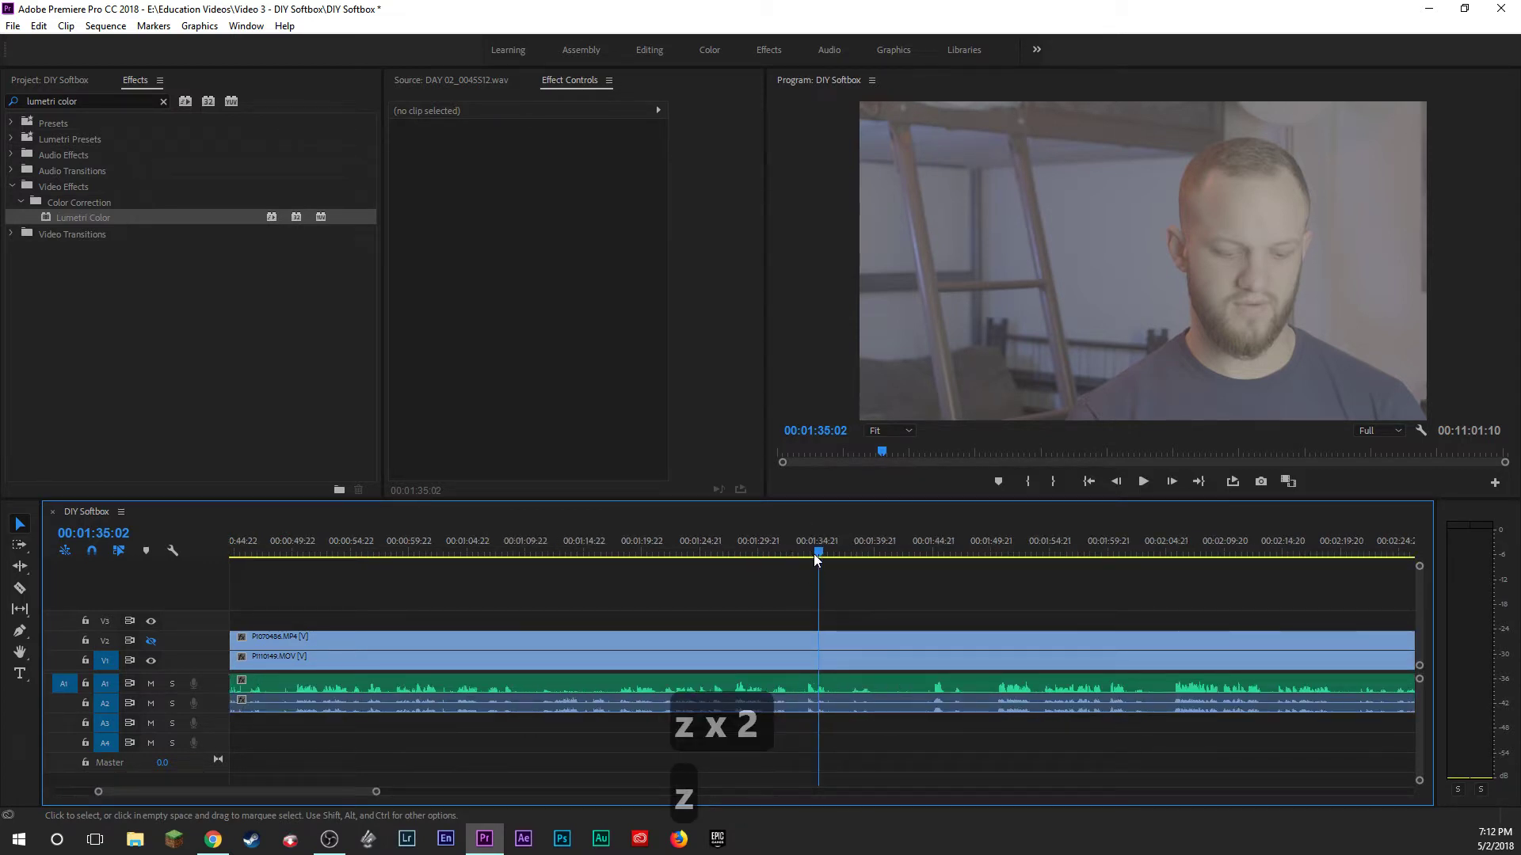
left_click_drag(816, 557, 808, 550)
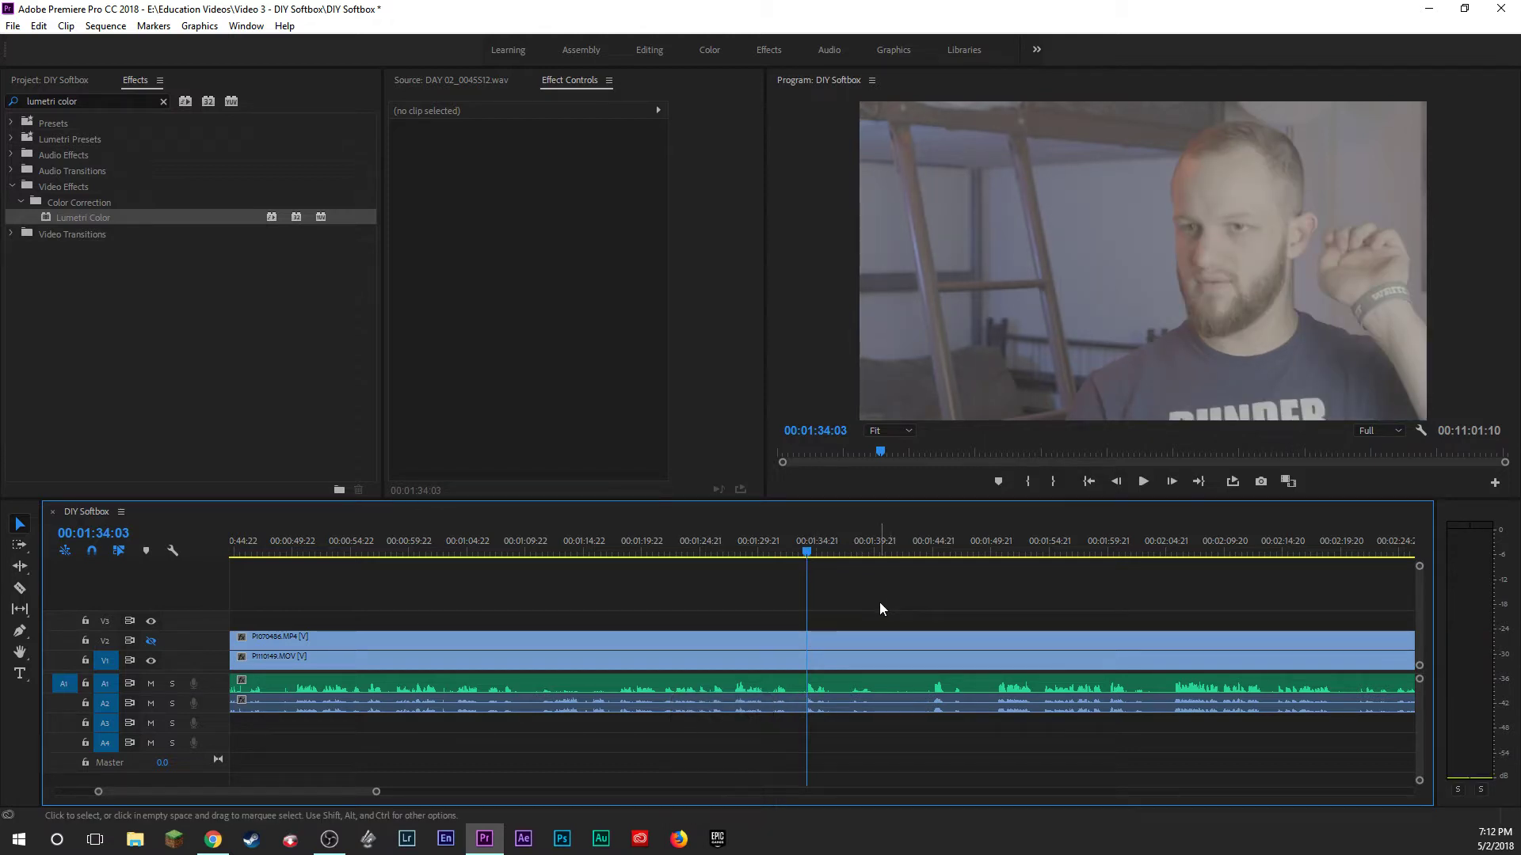
left_click(936, 547)
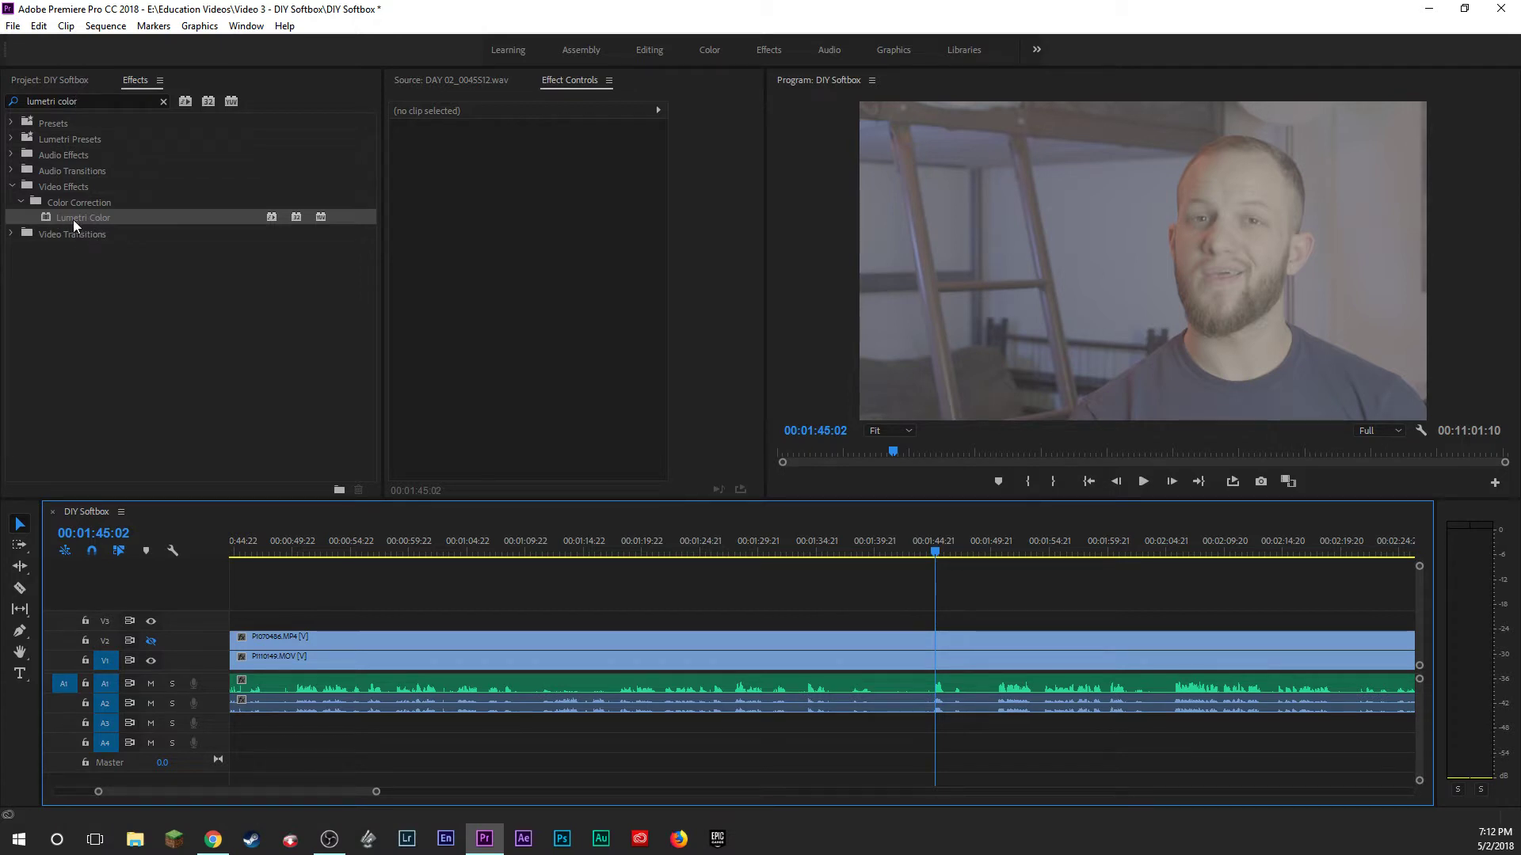
left_click_drag(73, 220, 932, 662)
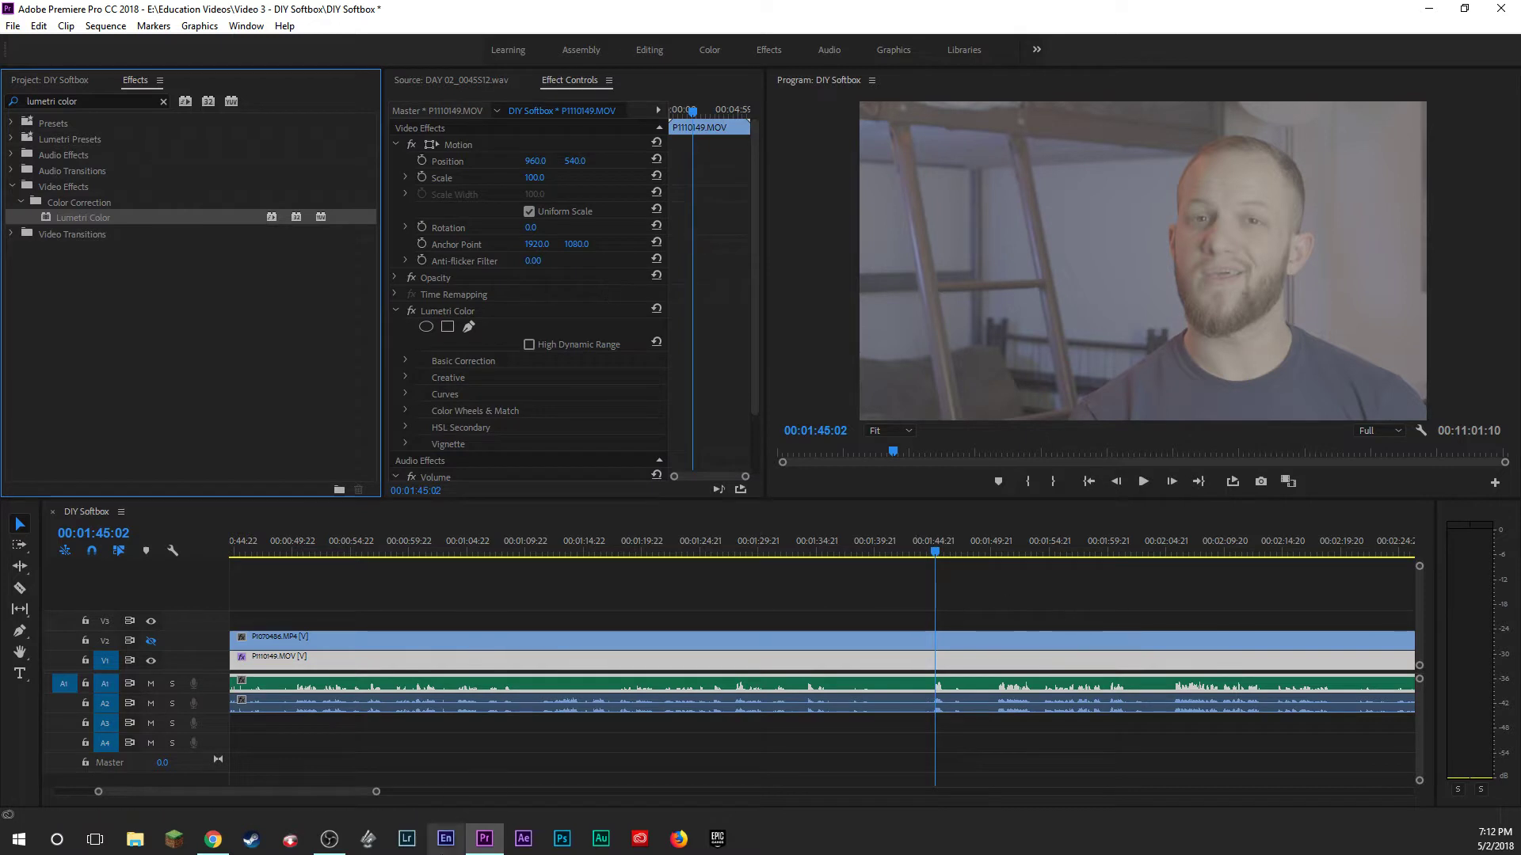
White-balance P1110149.MOV at 00:02:29:19 by sampling the white card with the WB Selector in Lumetri Color's Basic Correction.
left_click_drag(377, 791, 618, 791)
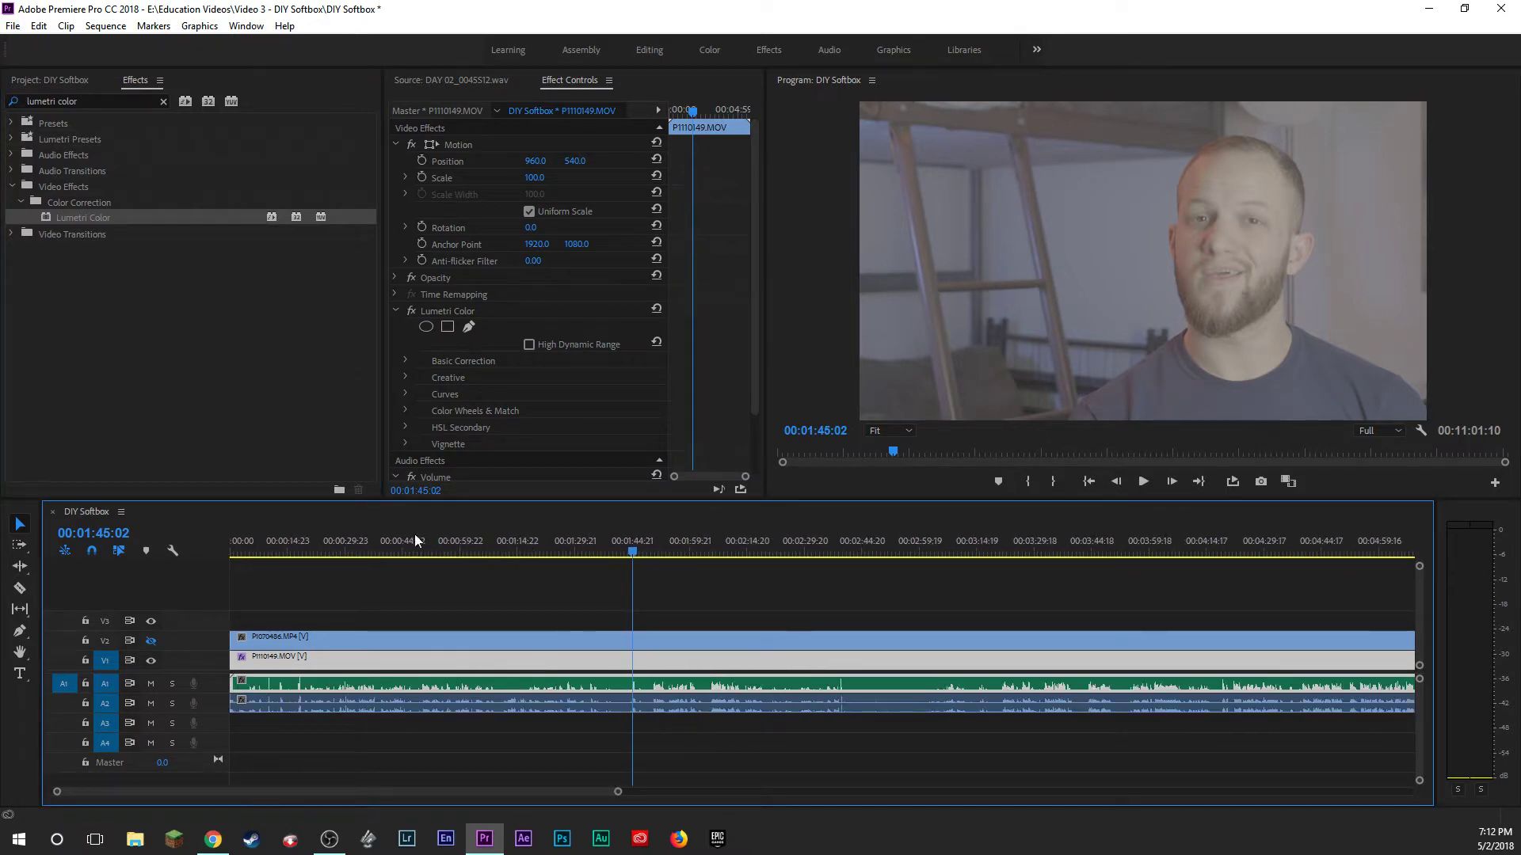
left_click(273, 548)
left_click_drag(275, 548, 817, 532)
key("space")
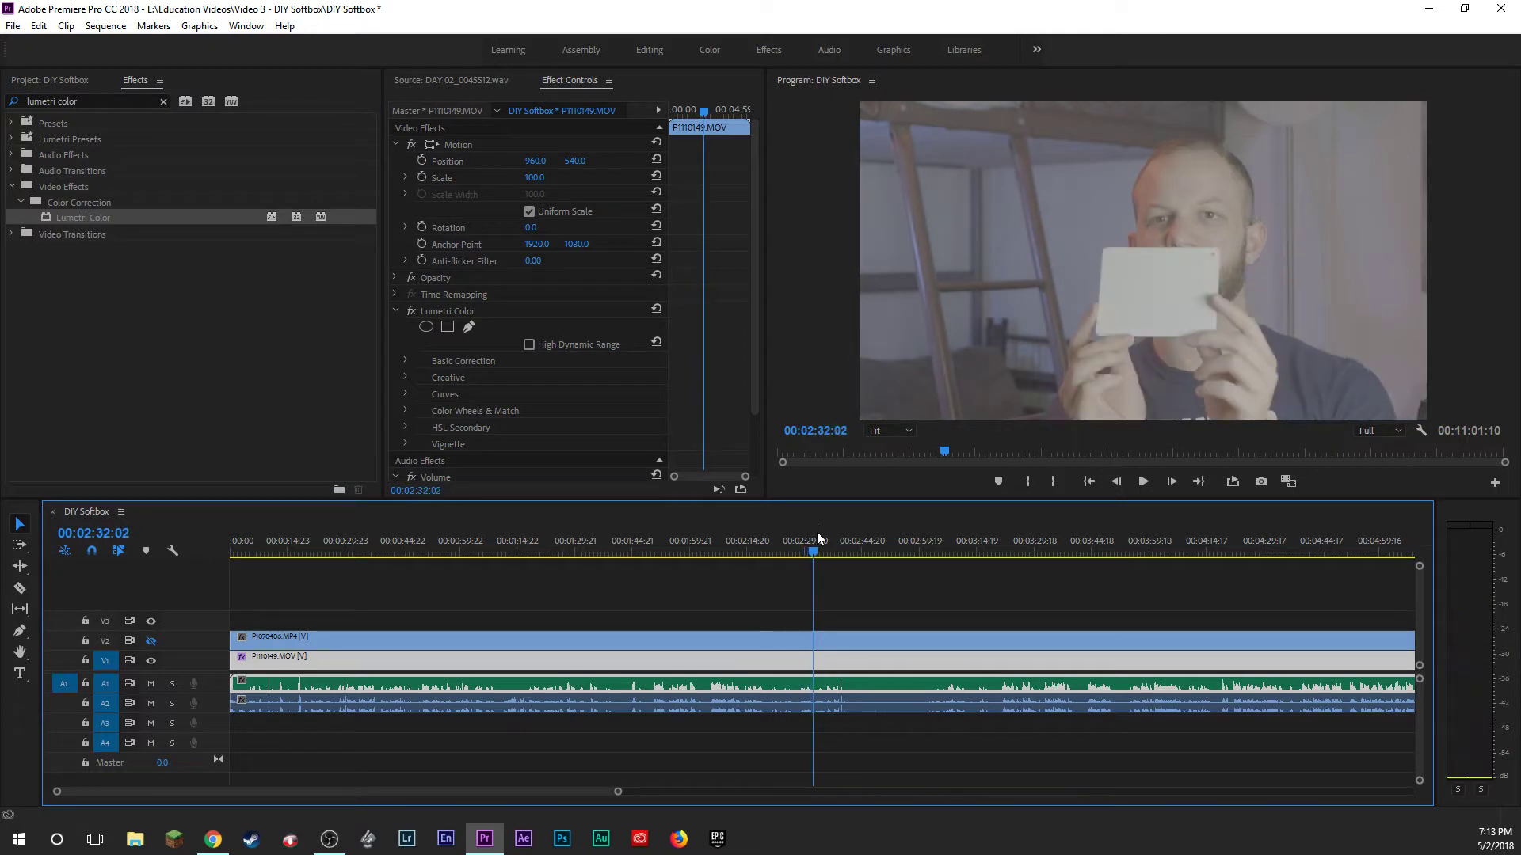
left_click(804, 542)
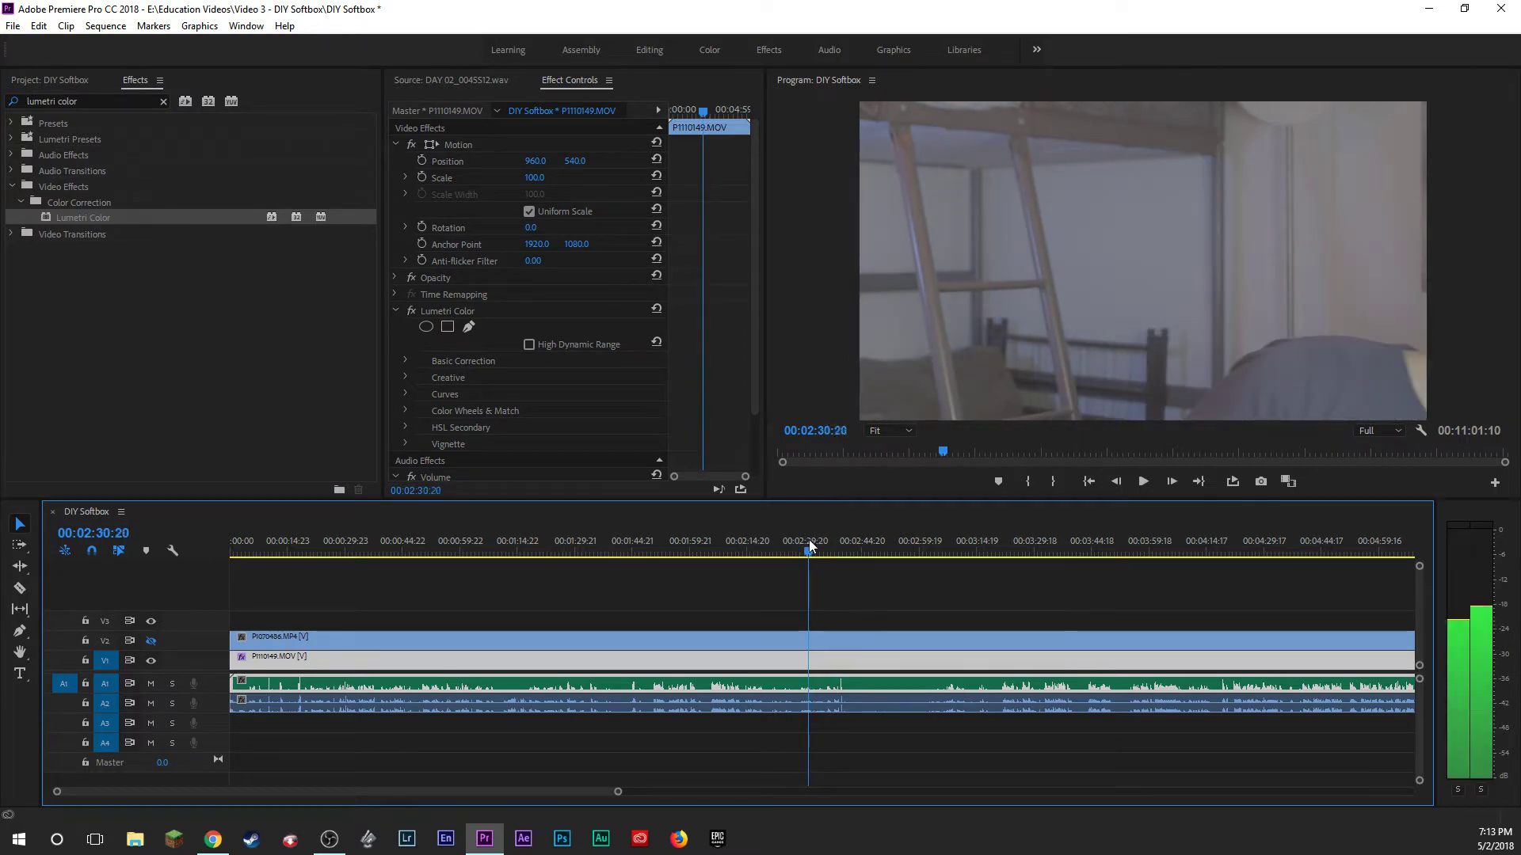
left_click(406, 361)
scroll(407, 364, "down", 2)
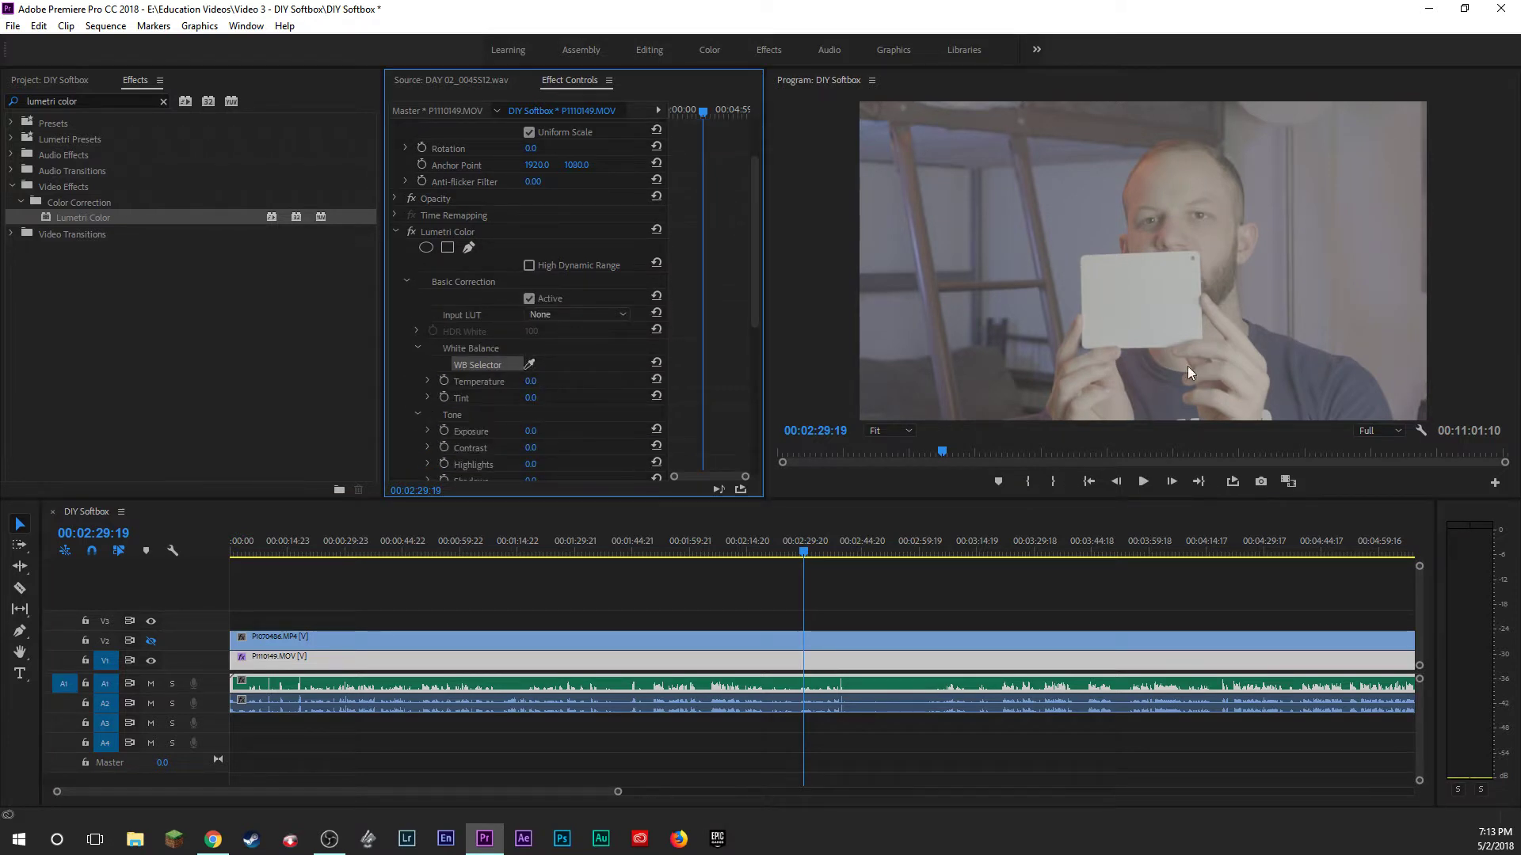
left_click(529, 363)
left_click(1181, 309)
Show track V2 and apply the Lumetri Color effect to its clip P1070486.MP4.
left_click(151, 640)
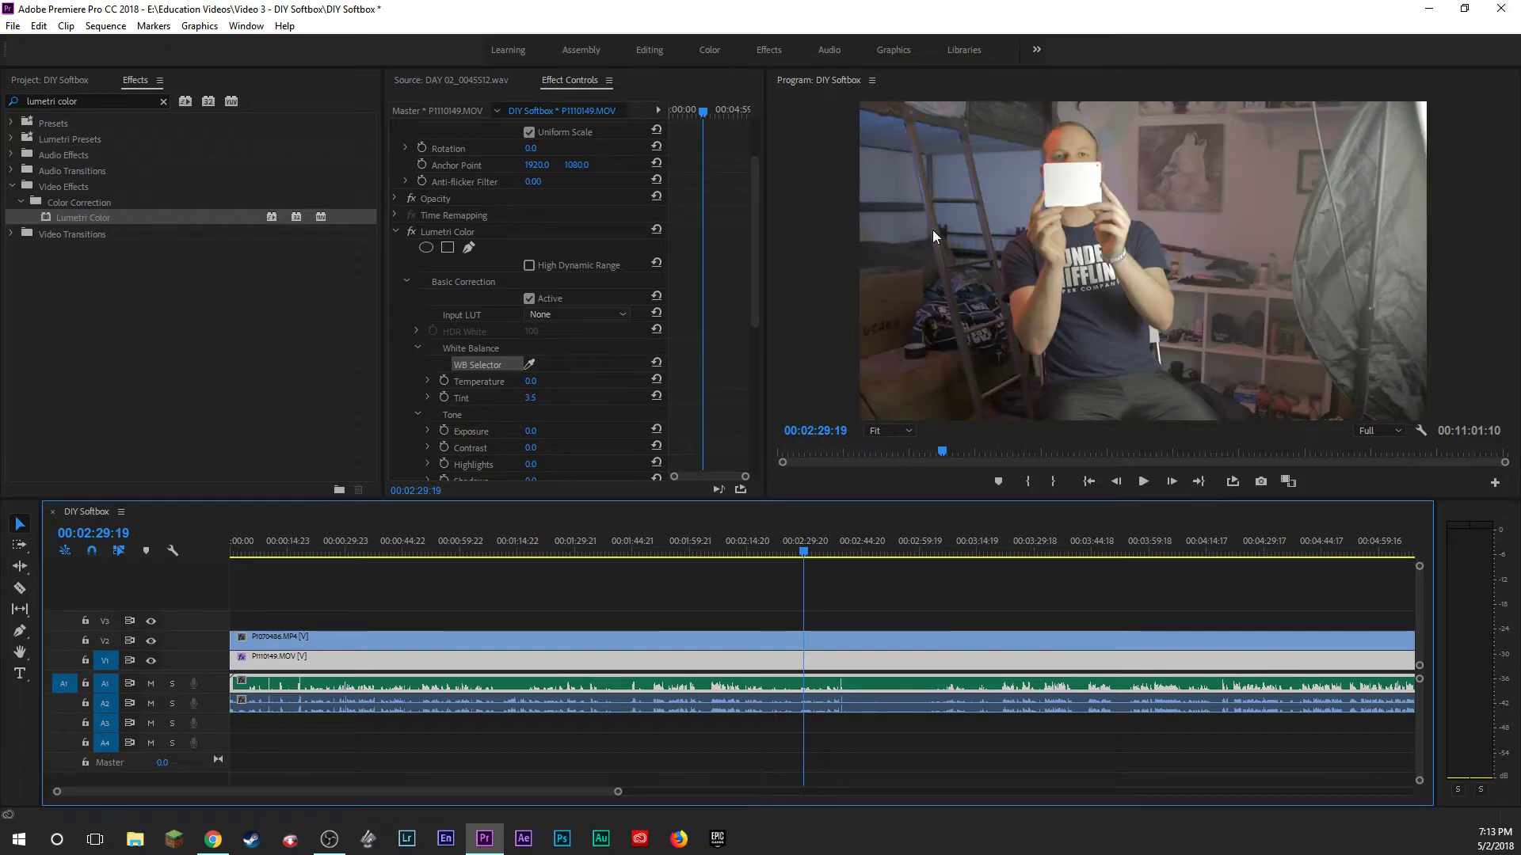
left_click(325, 634)
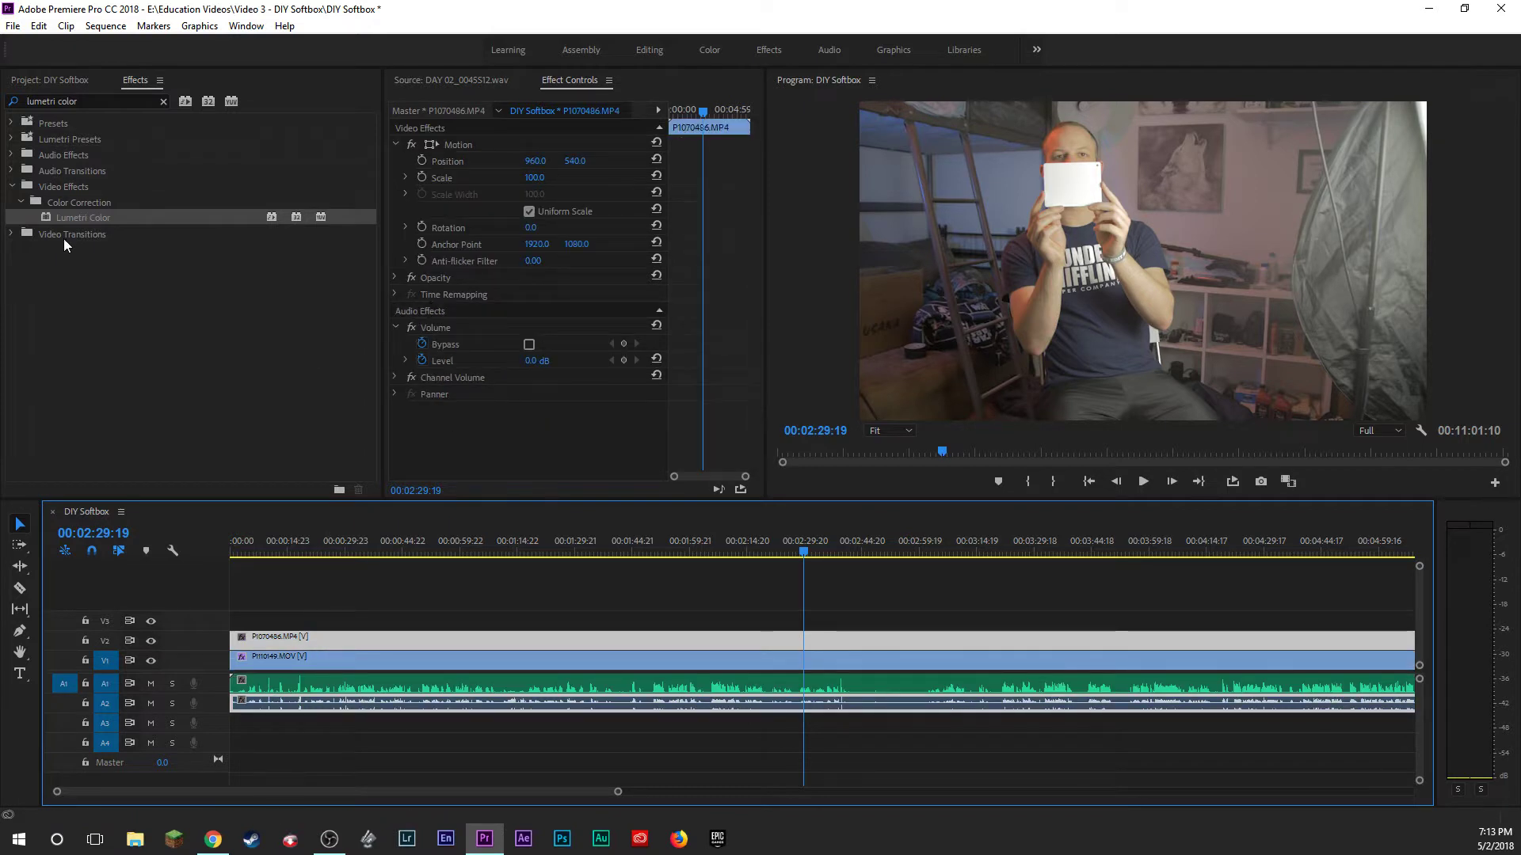
left_click(83, 222)
left_click_drag(82, 224, 375, 636)
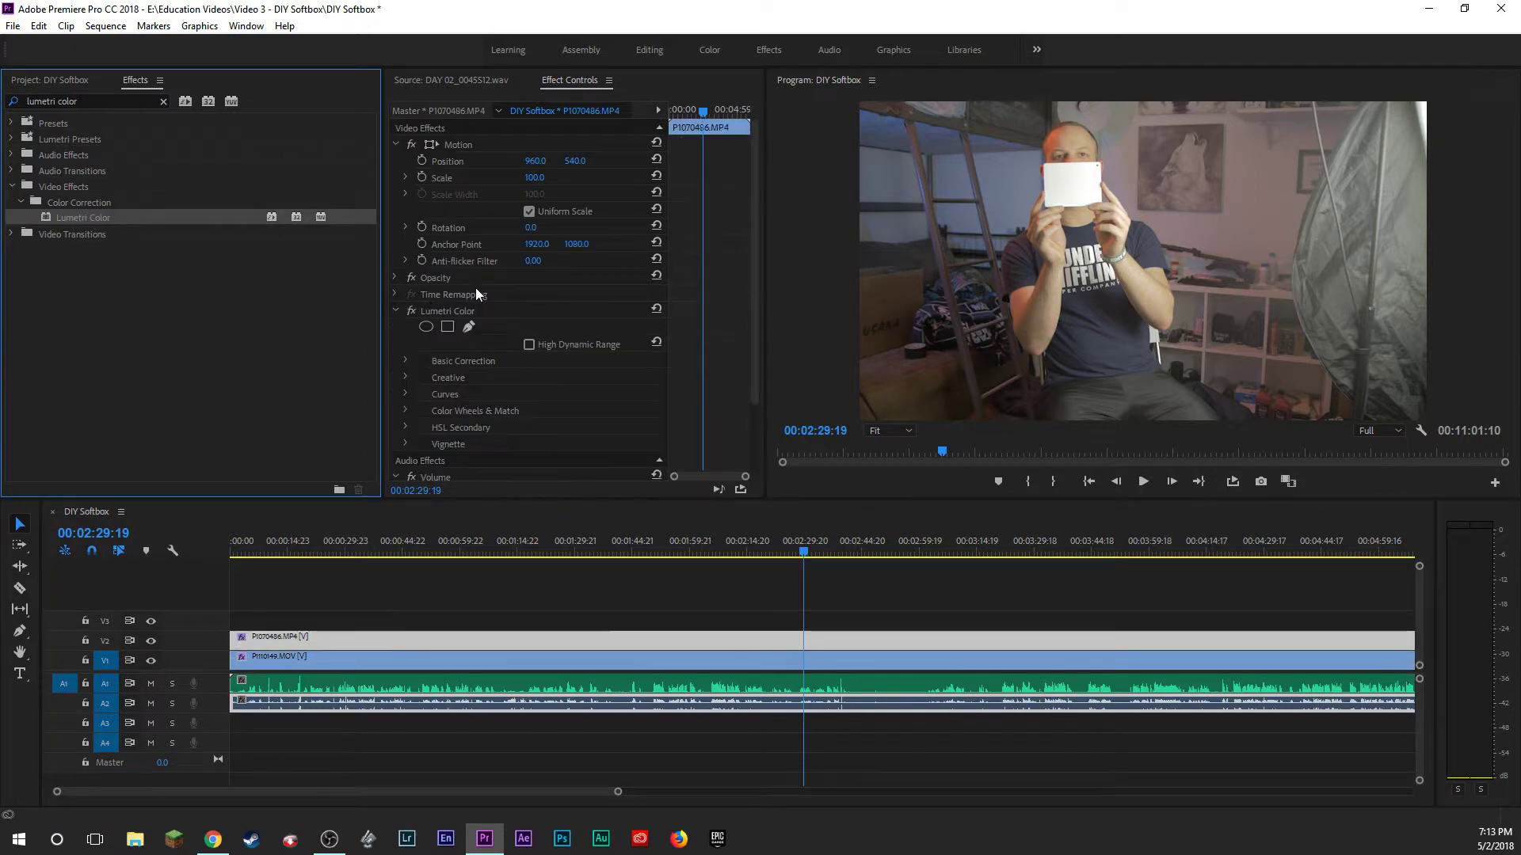
White-balance P1070486.MP4 by sampling different spots of the white card with Lumetri Color's WB Selector, then collapse the effect.
left_click(407, 360)
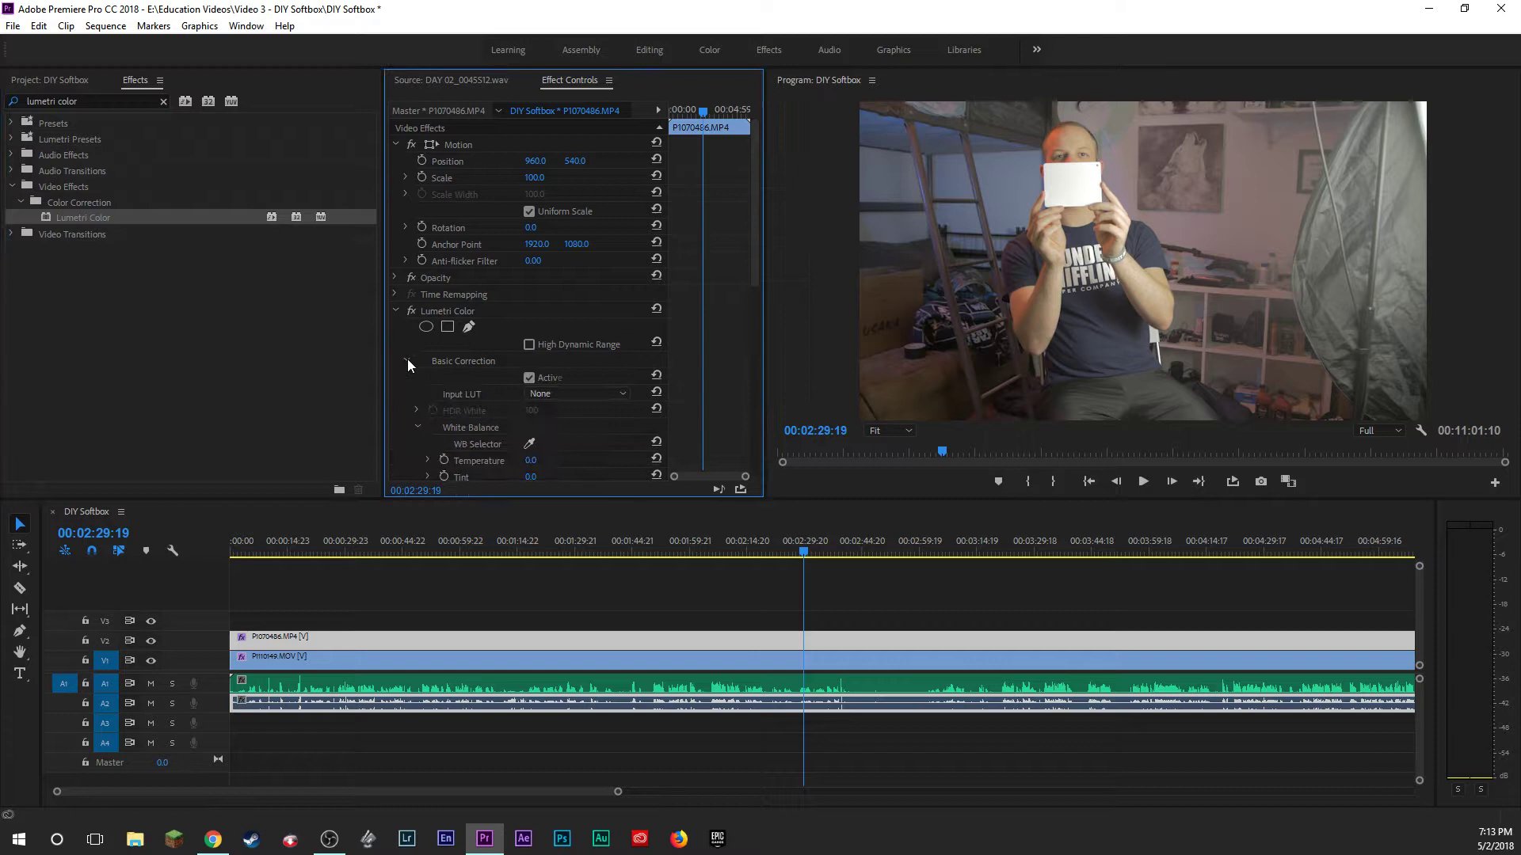
left_click(529, 445)
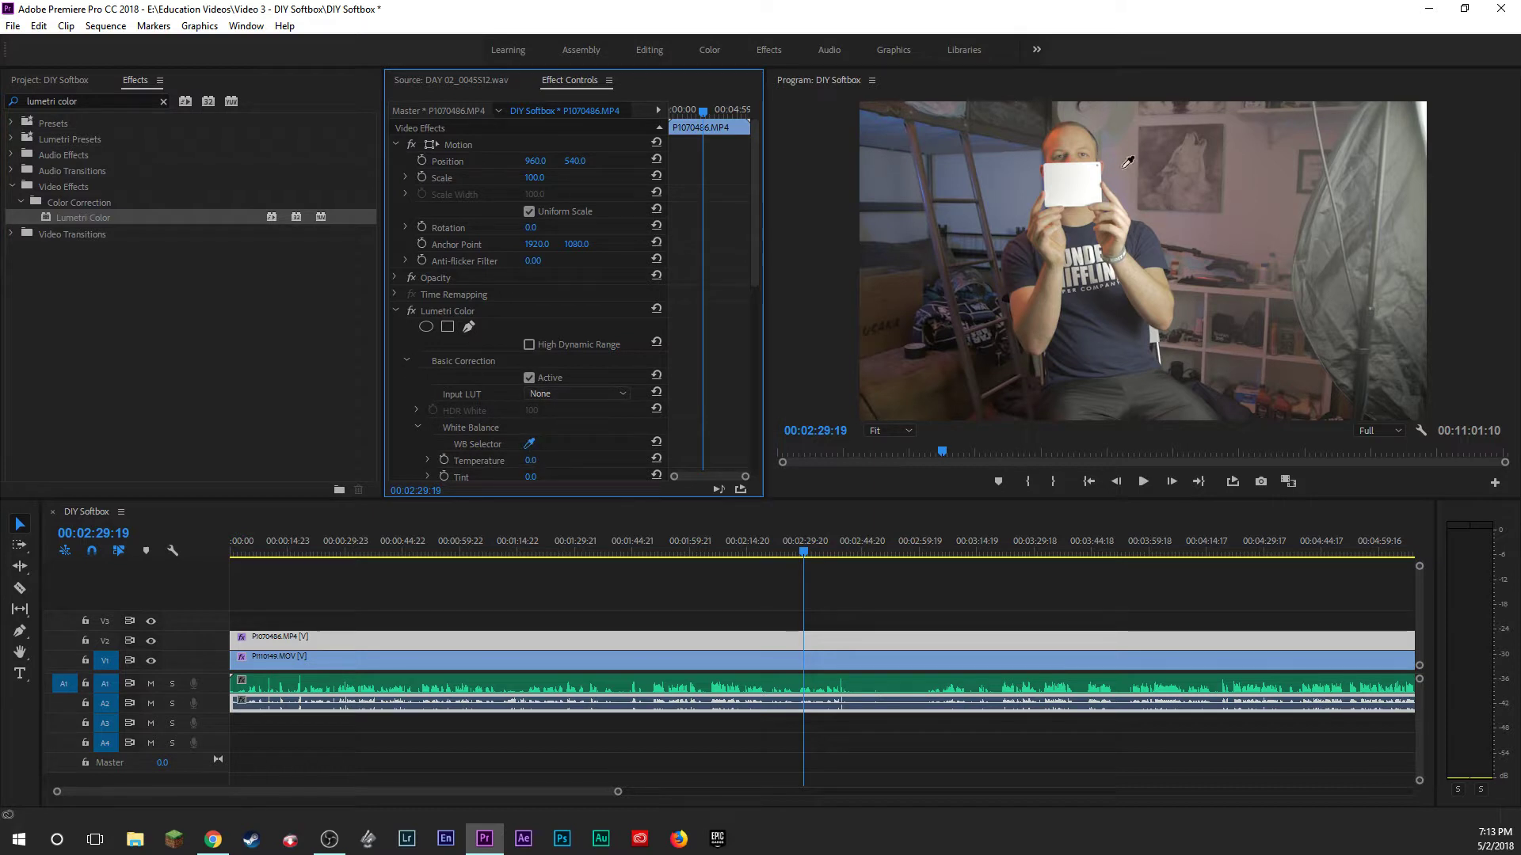
left_click(1055, 175)
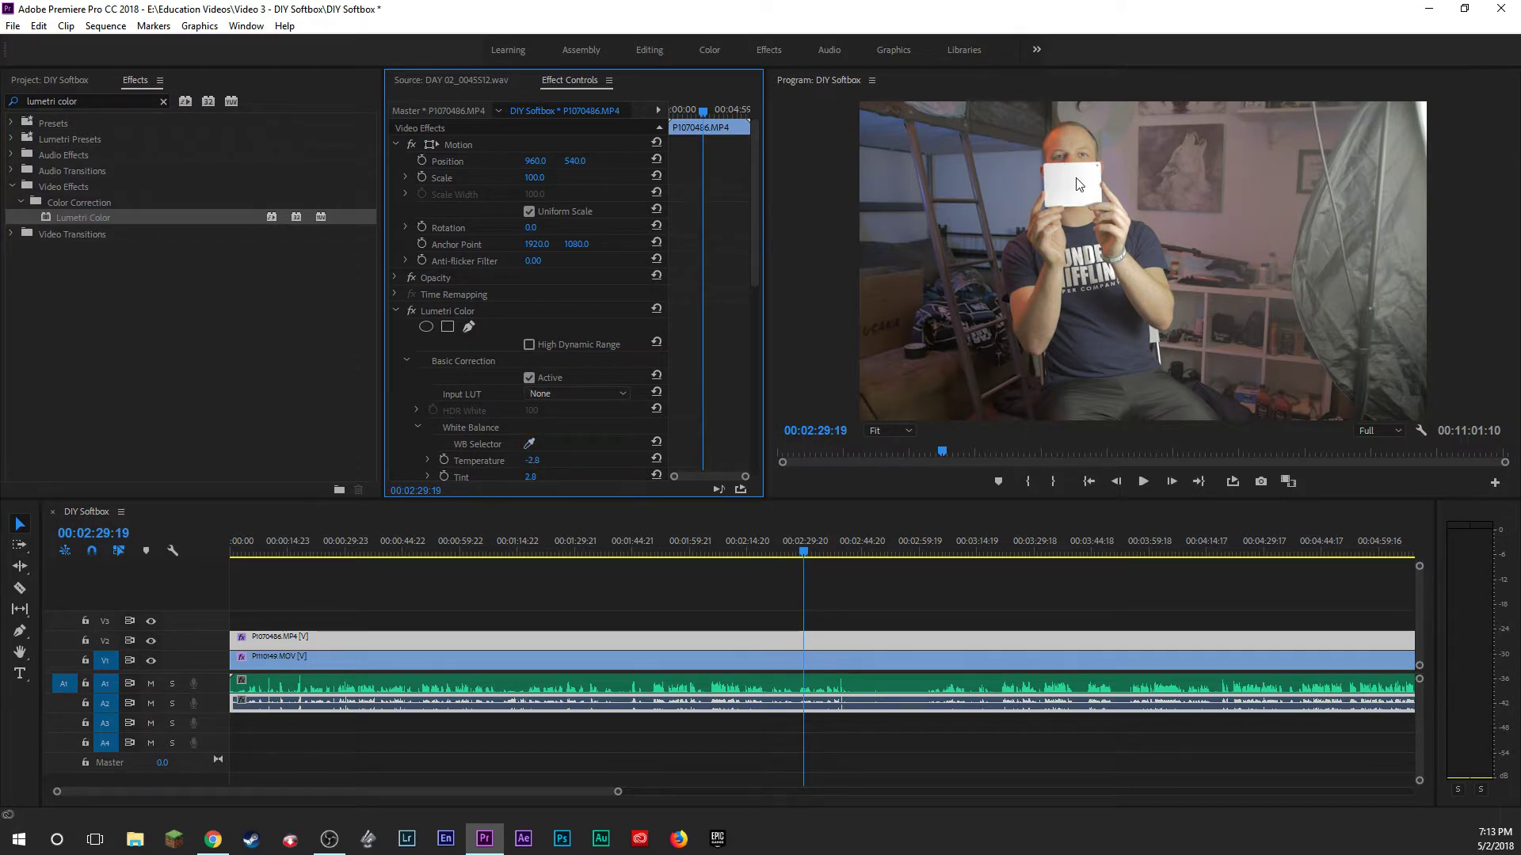
scroll(551, 474, "down", 1)
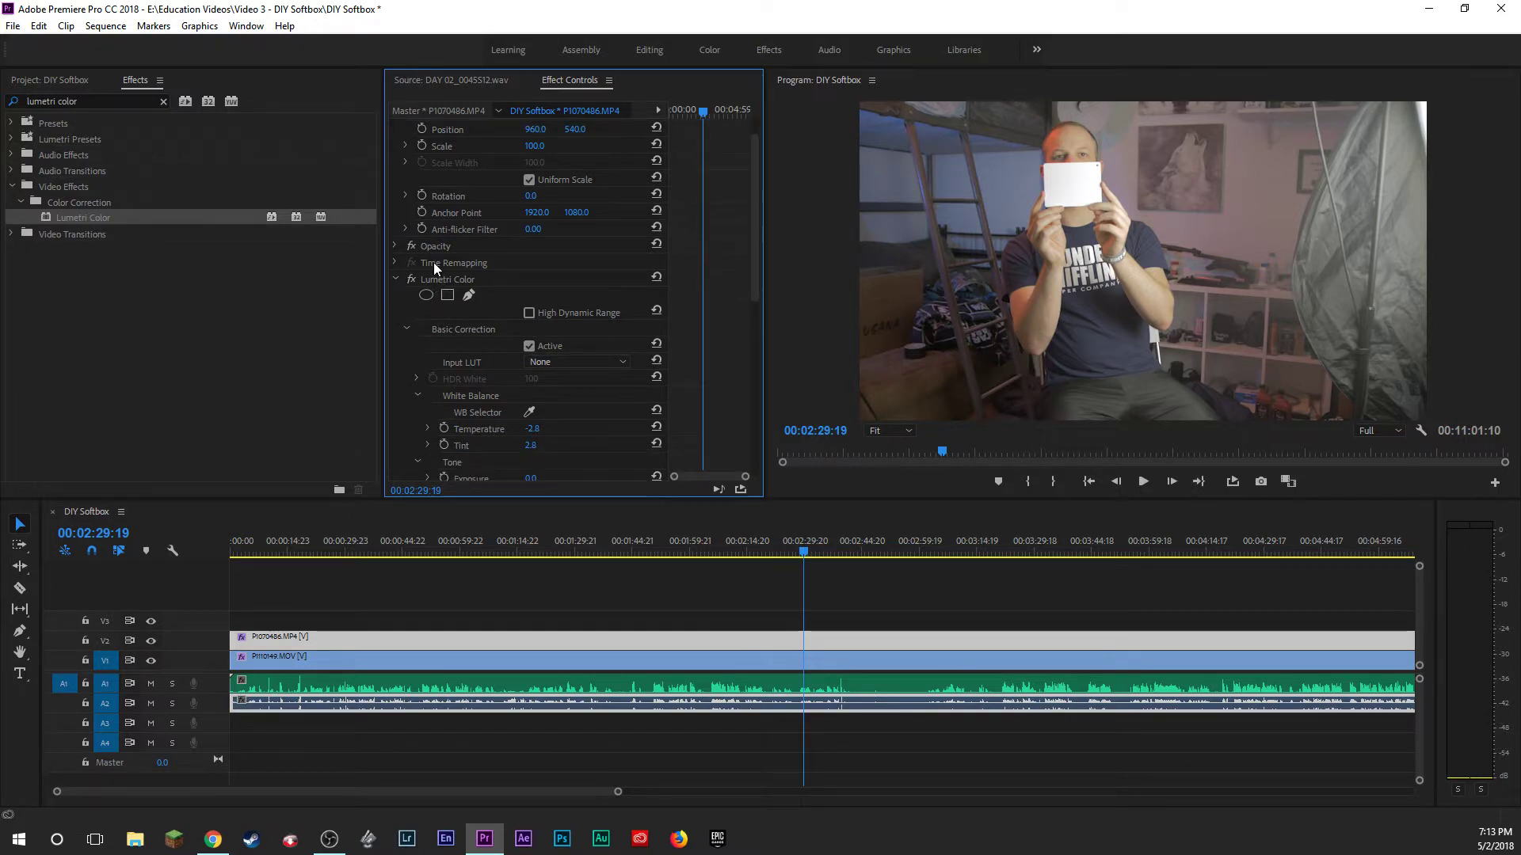
left_click(529, 412)
left_click(1092, 198)
left_click(529, 412)
left_click(1052, 201)
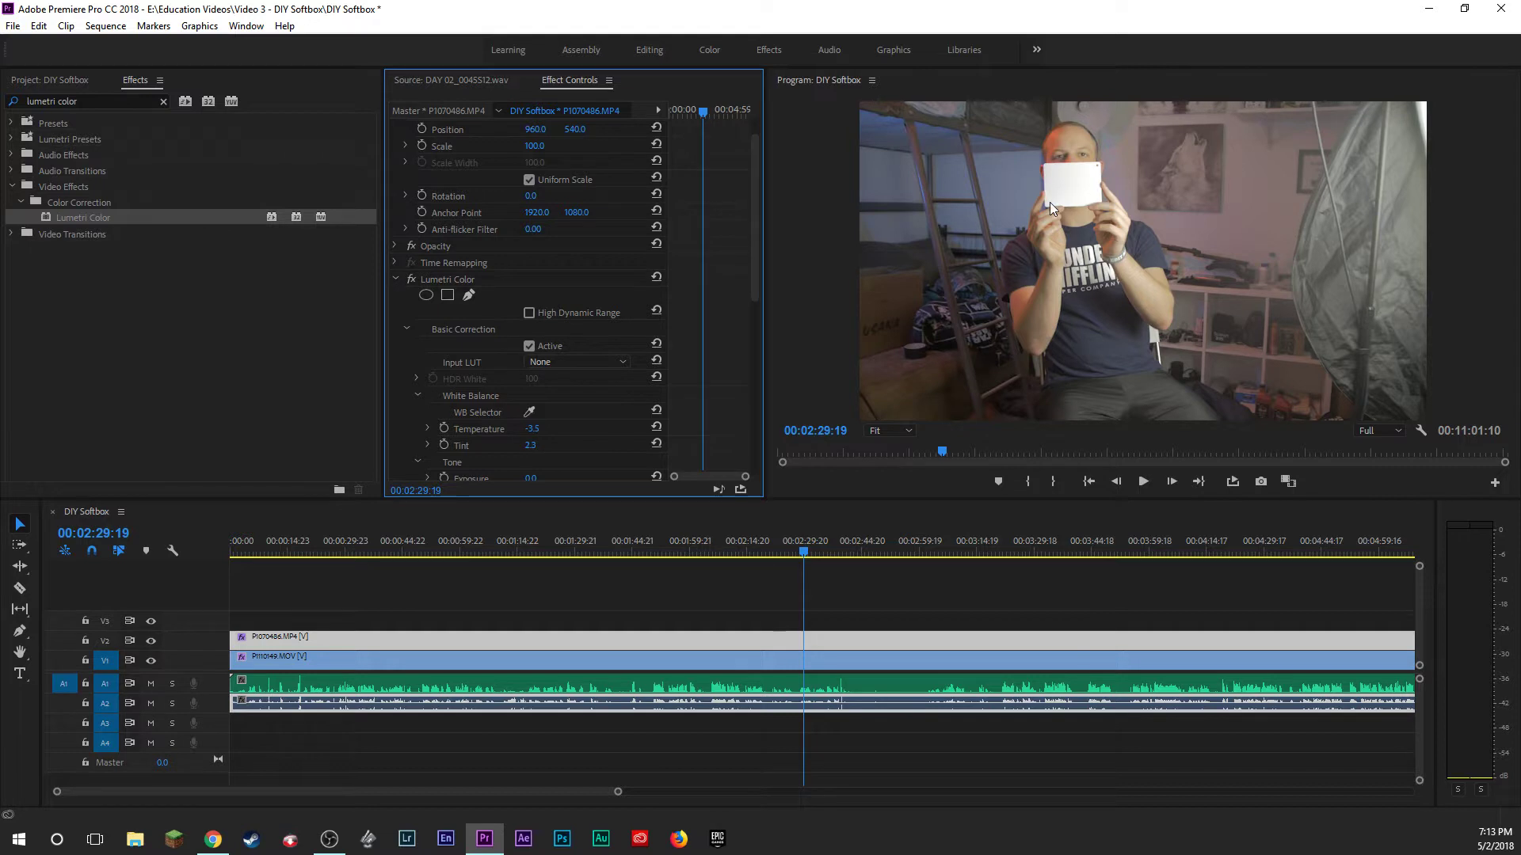
left_click(396, 280)
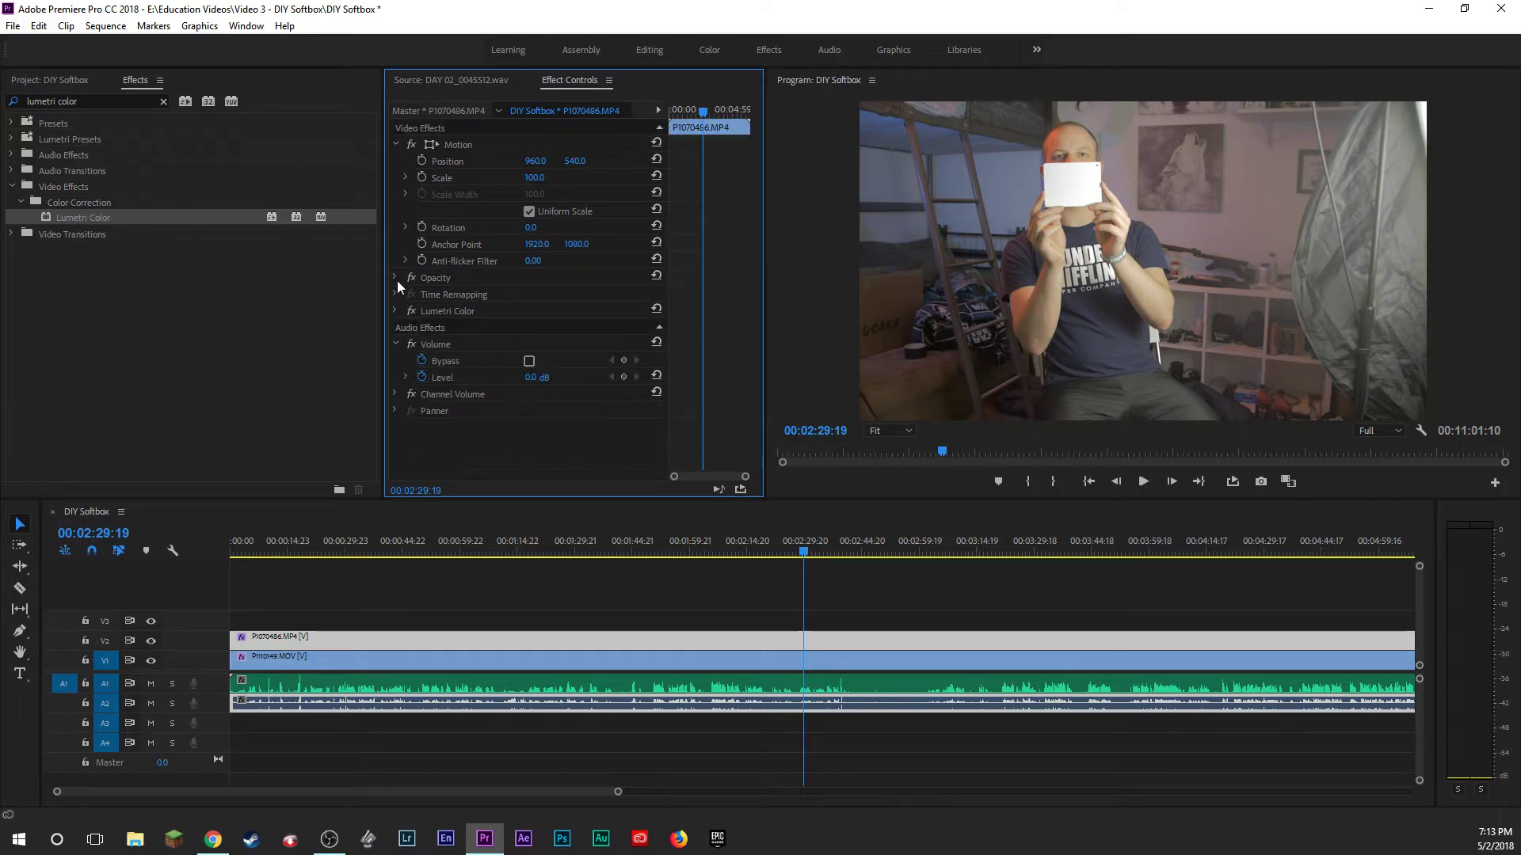
Hide track V2 and redo P1110149.MOV's white balance with the WB Selector, sampling the grey card at 00:02:36:00 and again at 00:02:34:13.
left_click(156, 642)
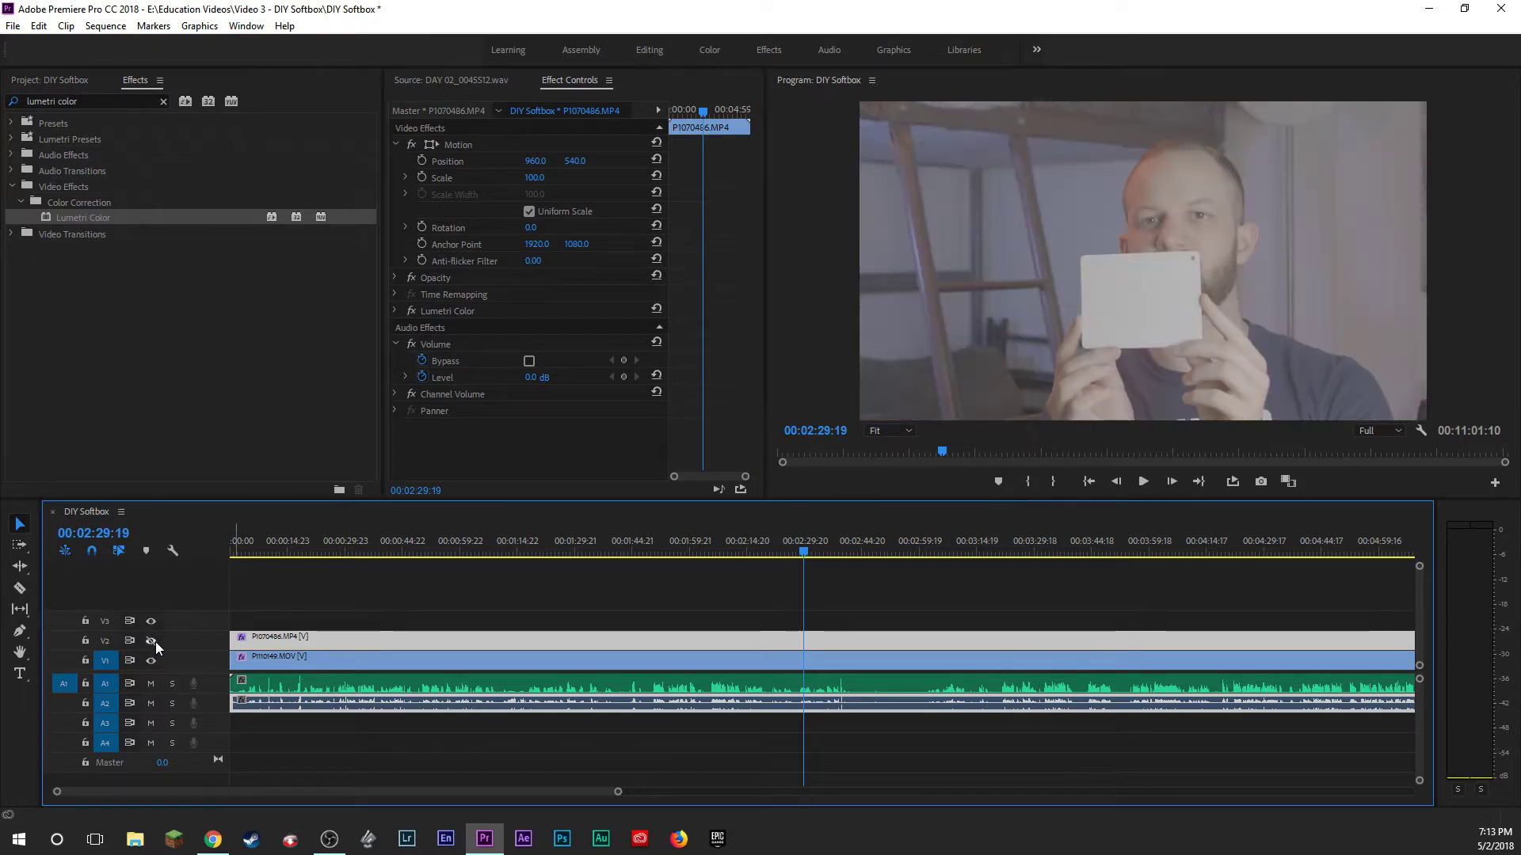
left_click(830, 541)
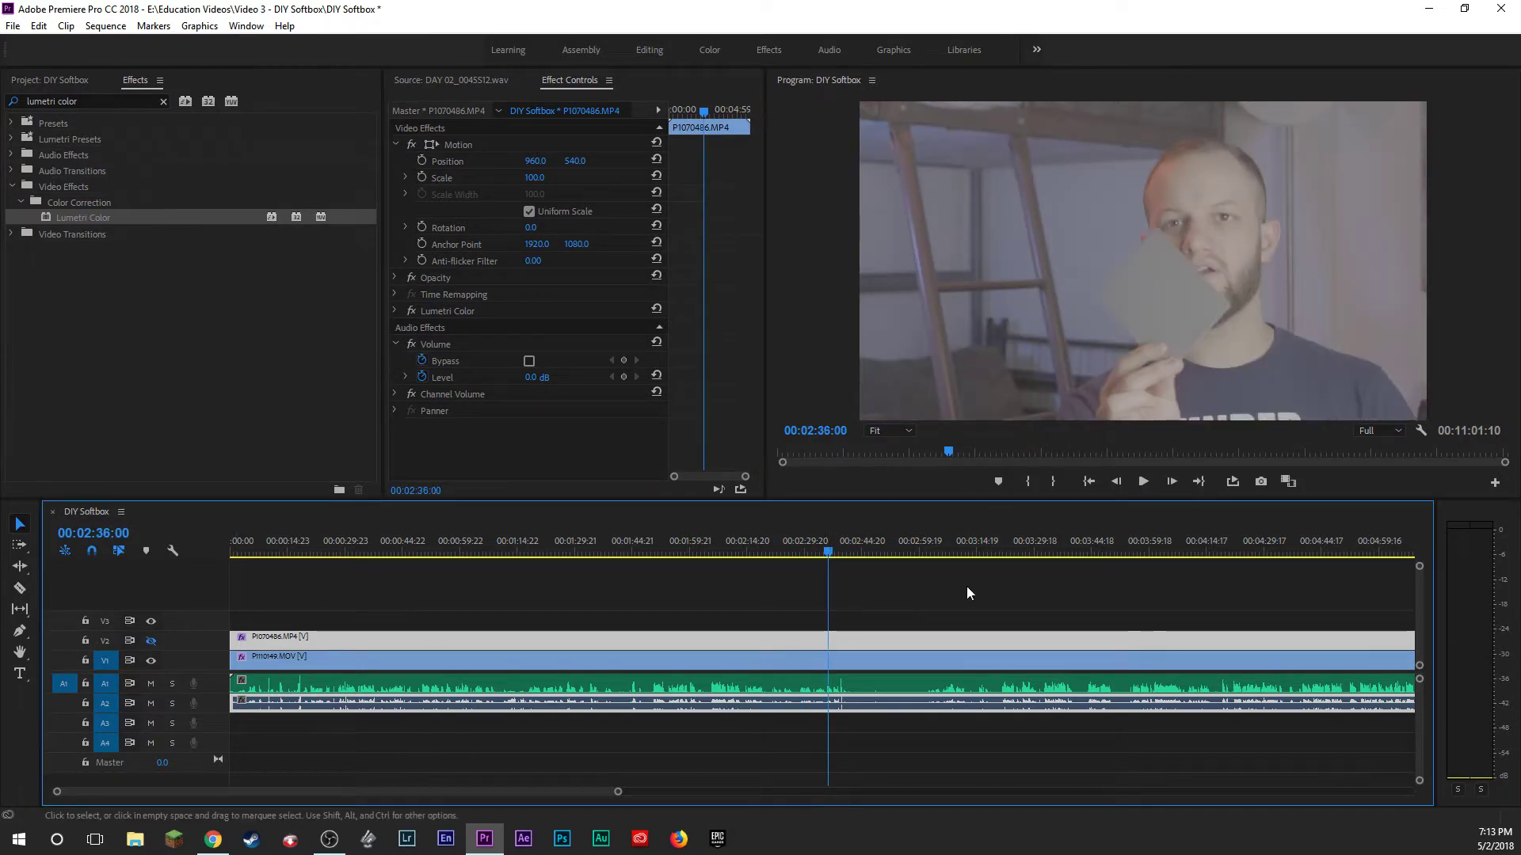
left_click(780, 667)
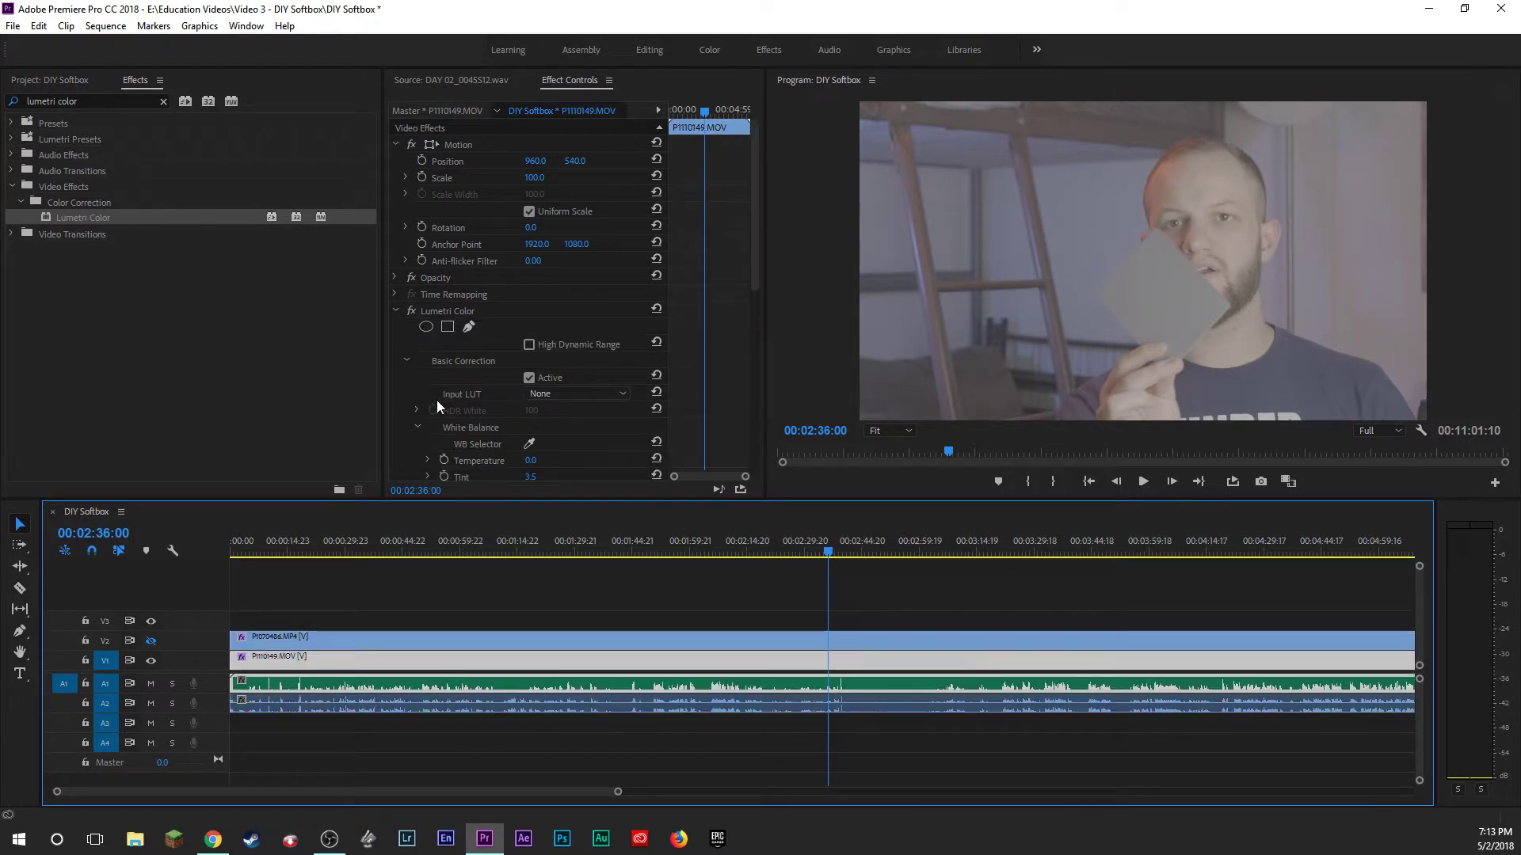
scroll(435, 401, "down", 2)
left_click(530, 397)
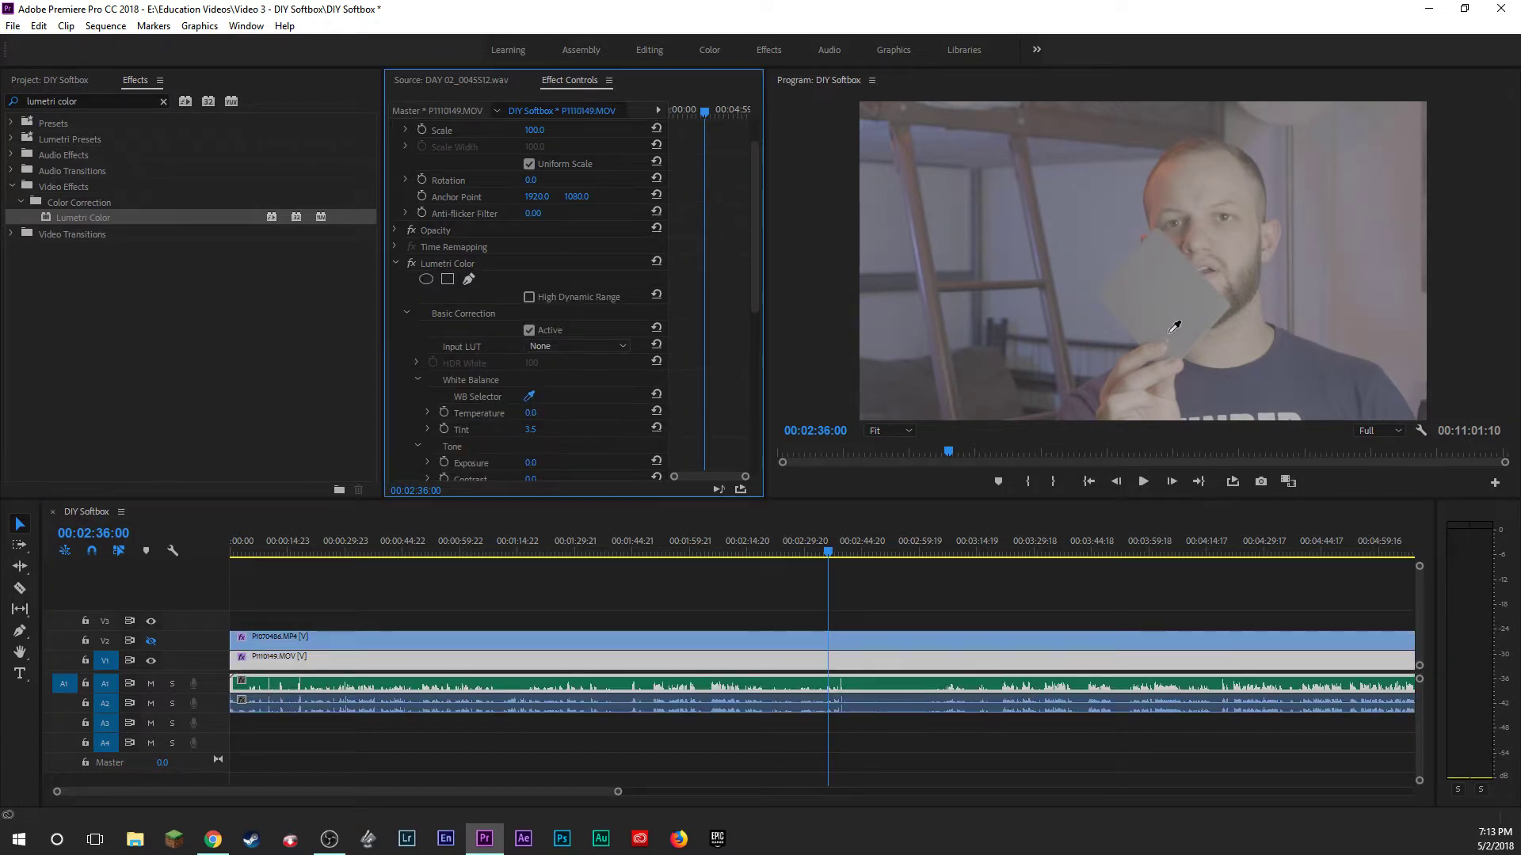
left_click(1209, 312)
left_click_drag(826, 549, 822, 552)
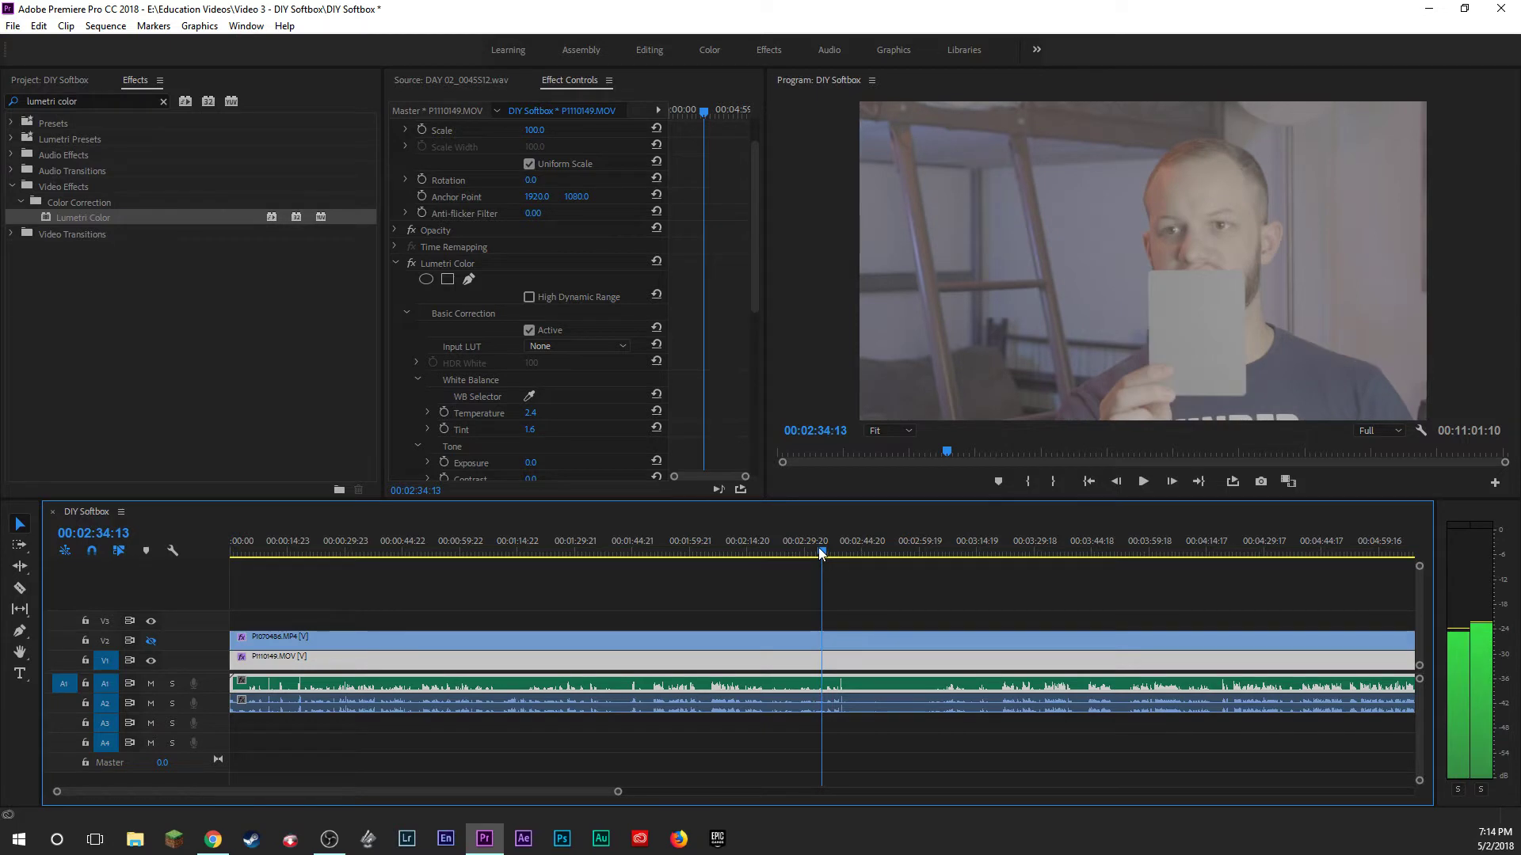
left_click(529, 396)
left_click(1211, 349)
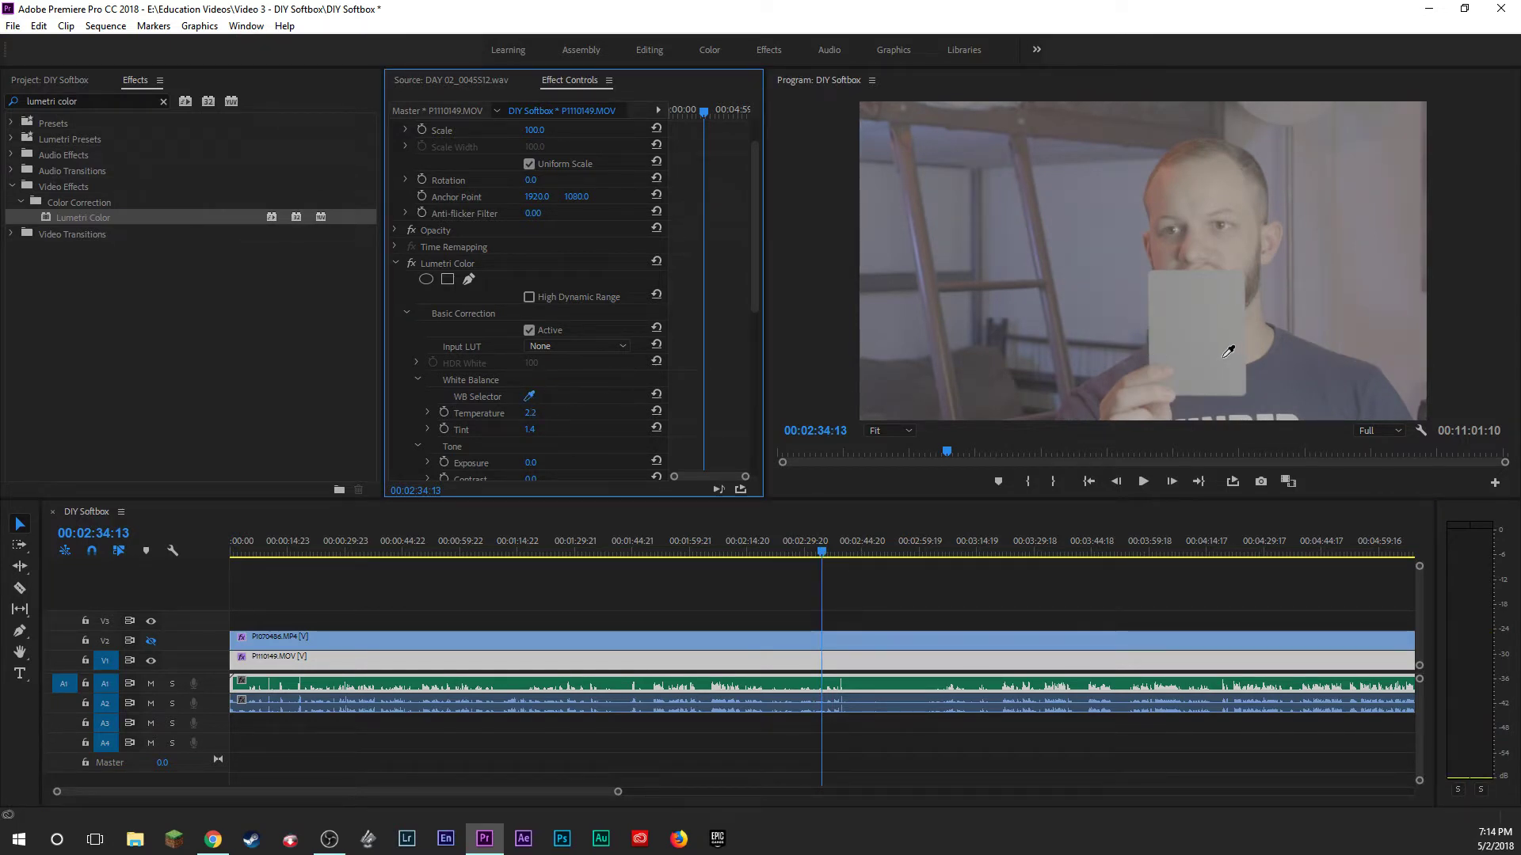
left_click(396, 264)
Show track V2 and redo P1070486.MP4's white balance by sampling the grey card with Lumetri Color's WB Selector, then collapse the effect.
left_click(150, 640)
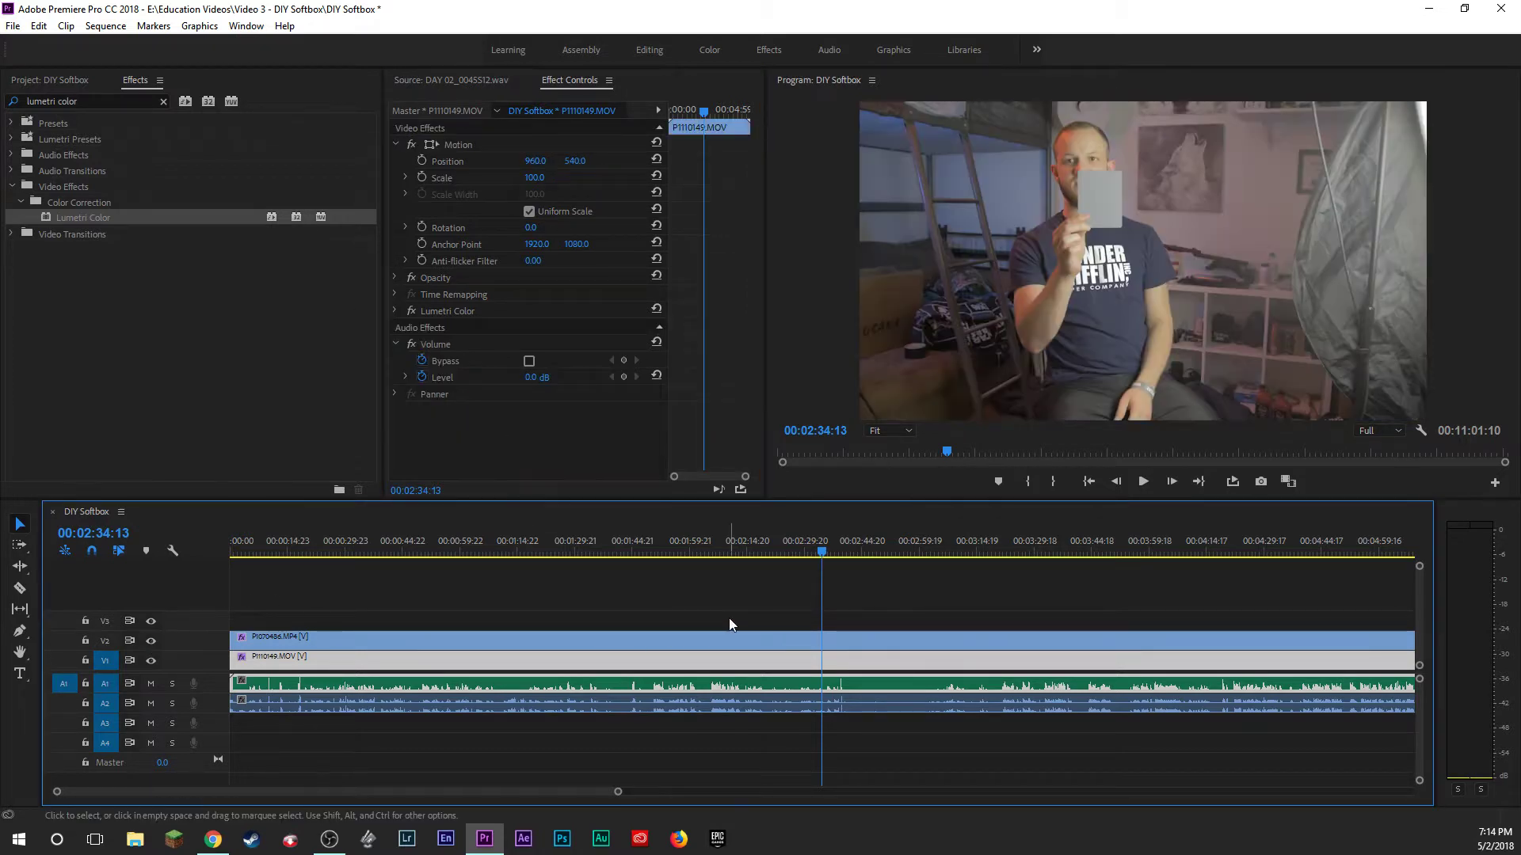
left_click(802, 631)
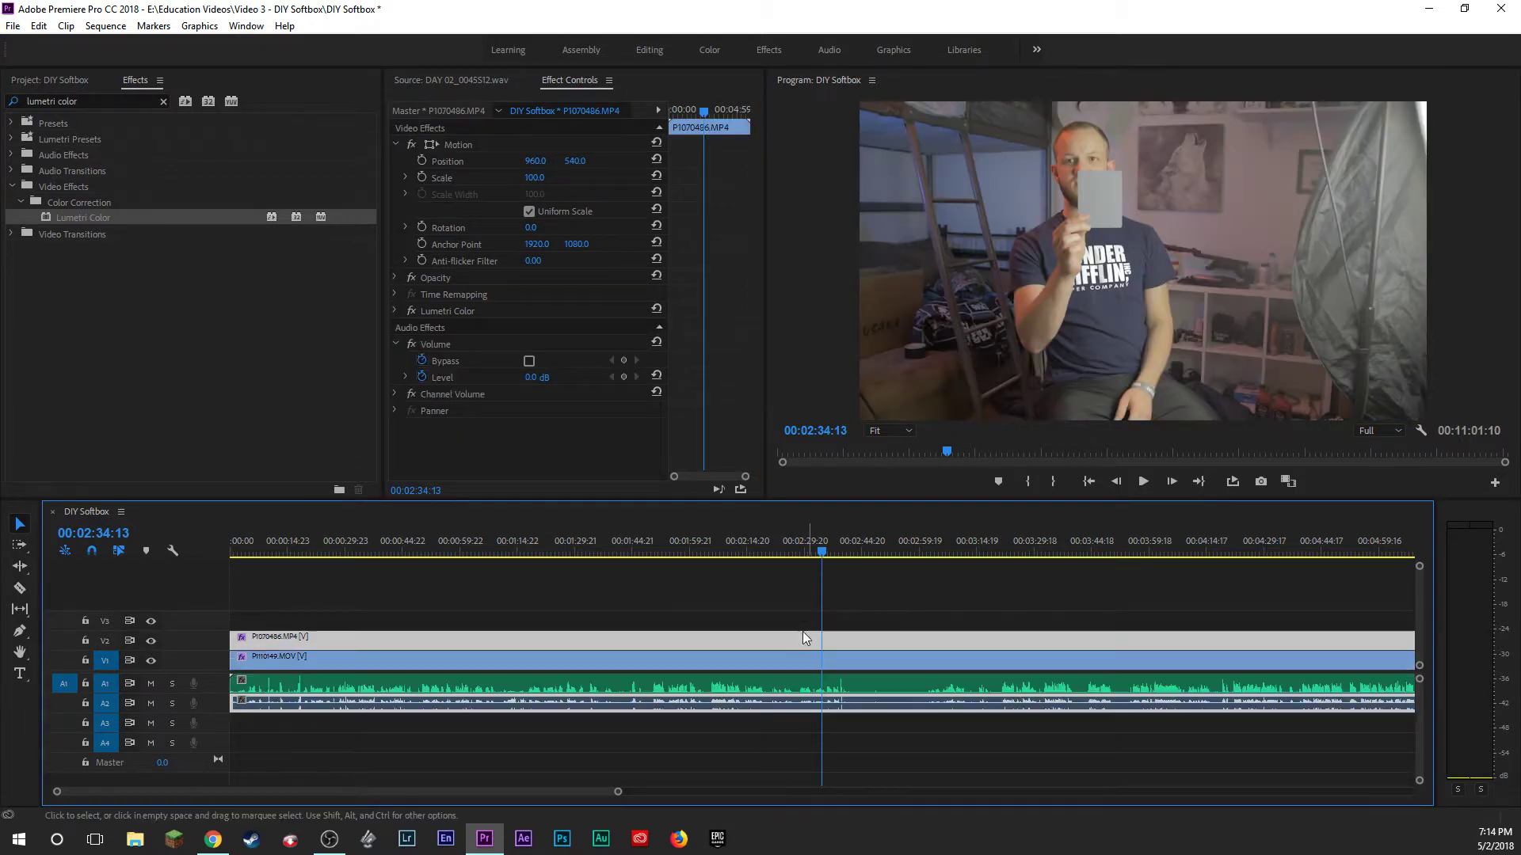
left_click(396, 312)
left_click(530, 444)
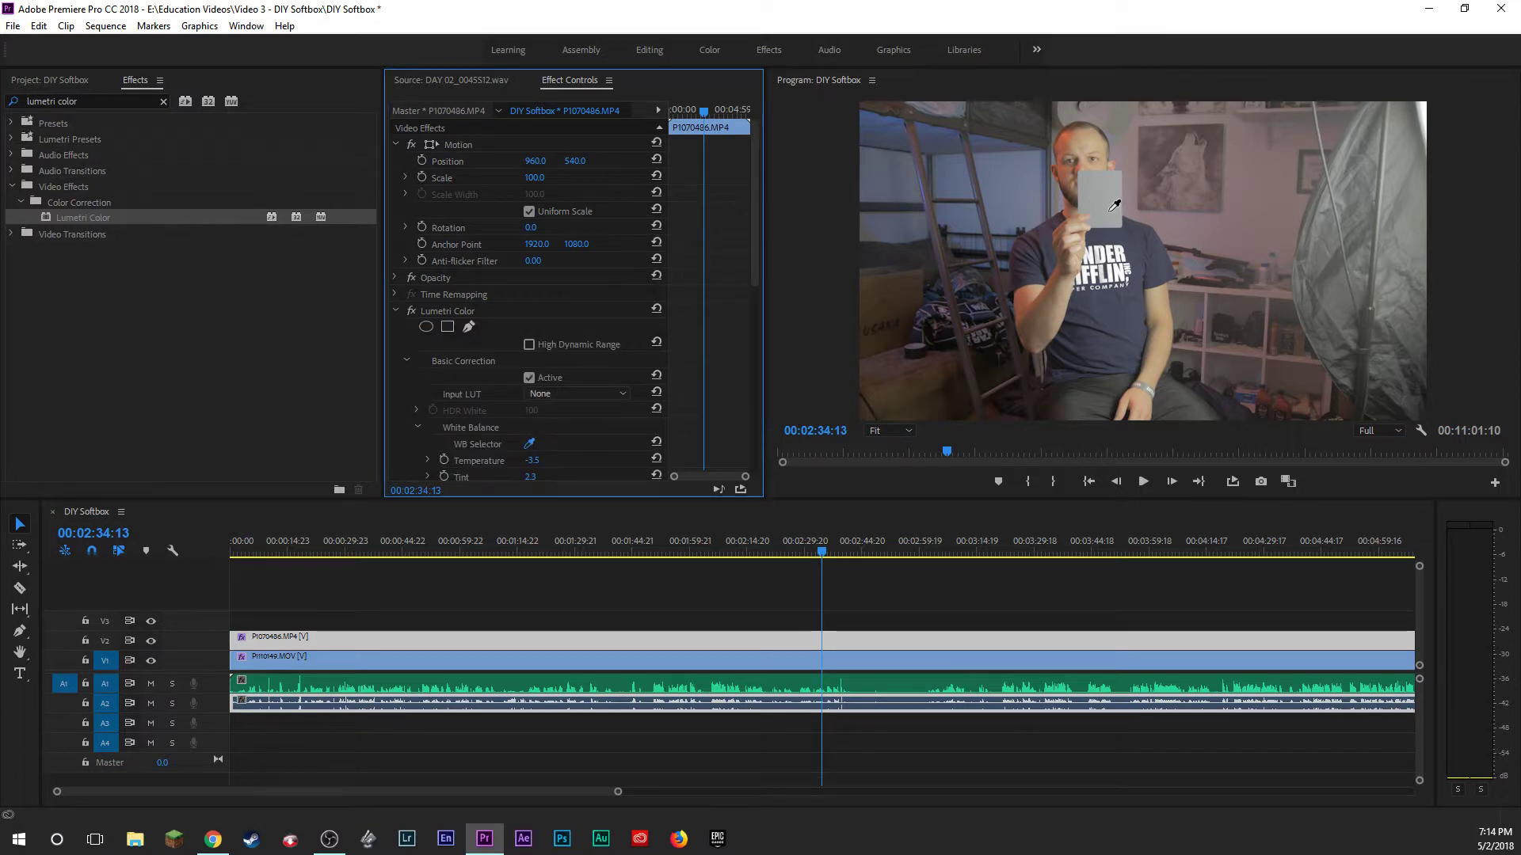
left_click(1103, 211)
left_click(395, 311)
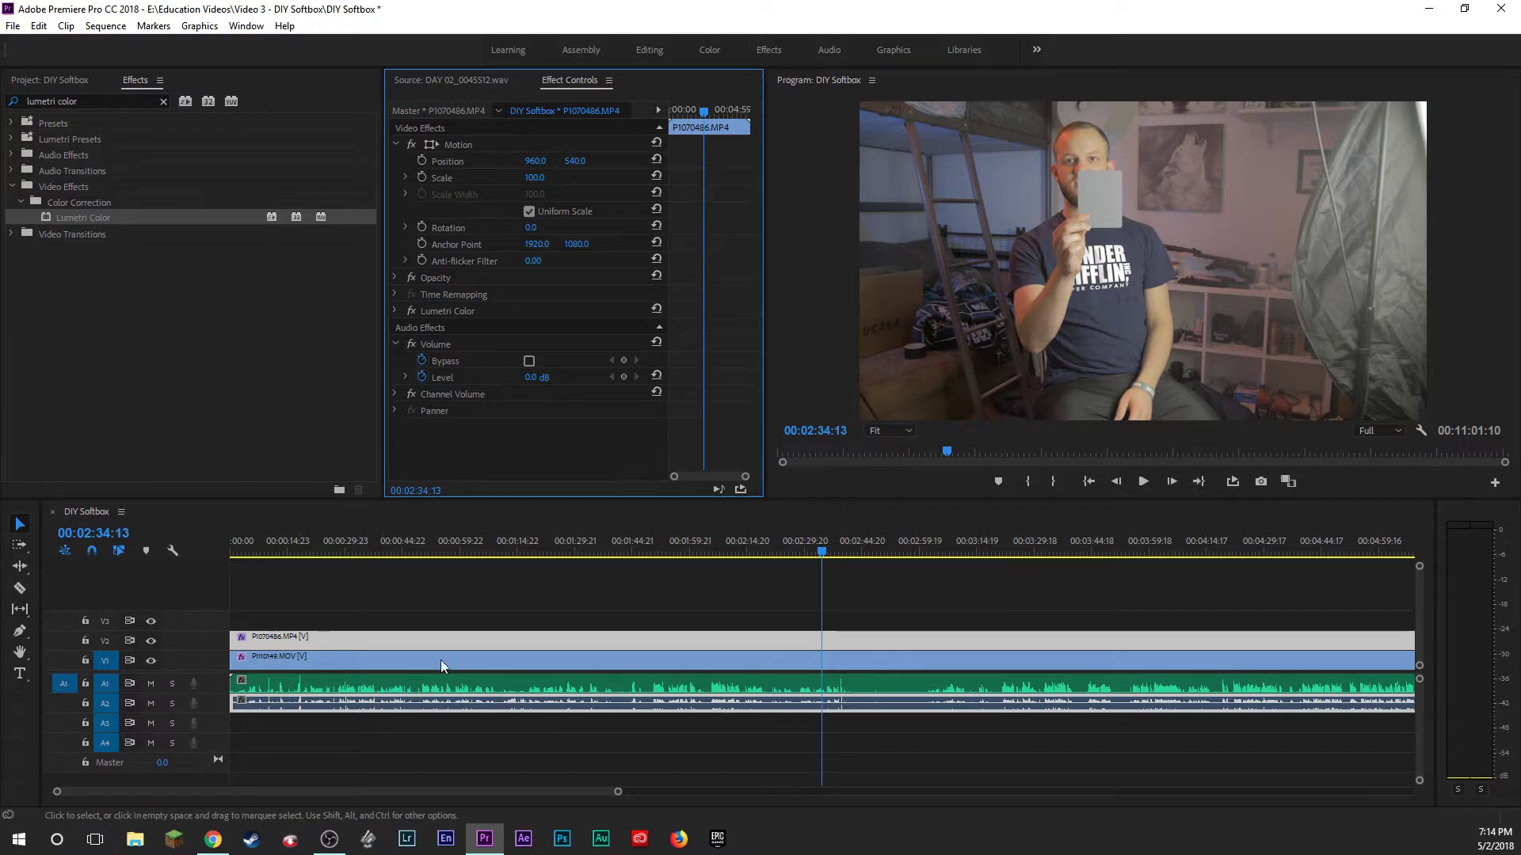
Hide track V2 and move the playhead past the card shots to 00:02:47:19.
left_click(151, 641)
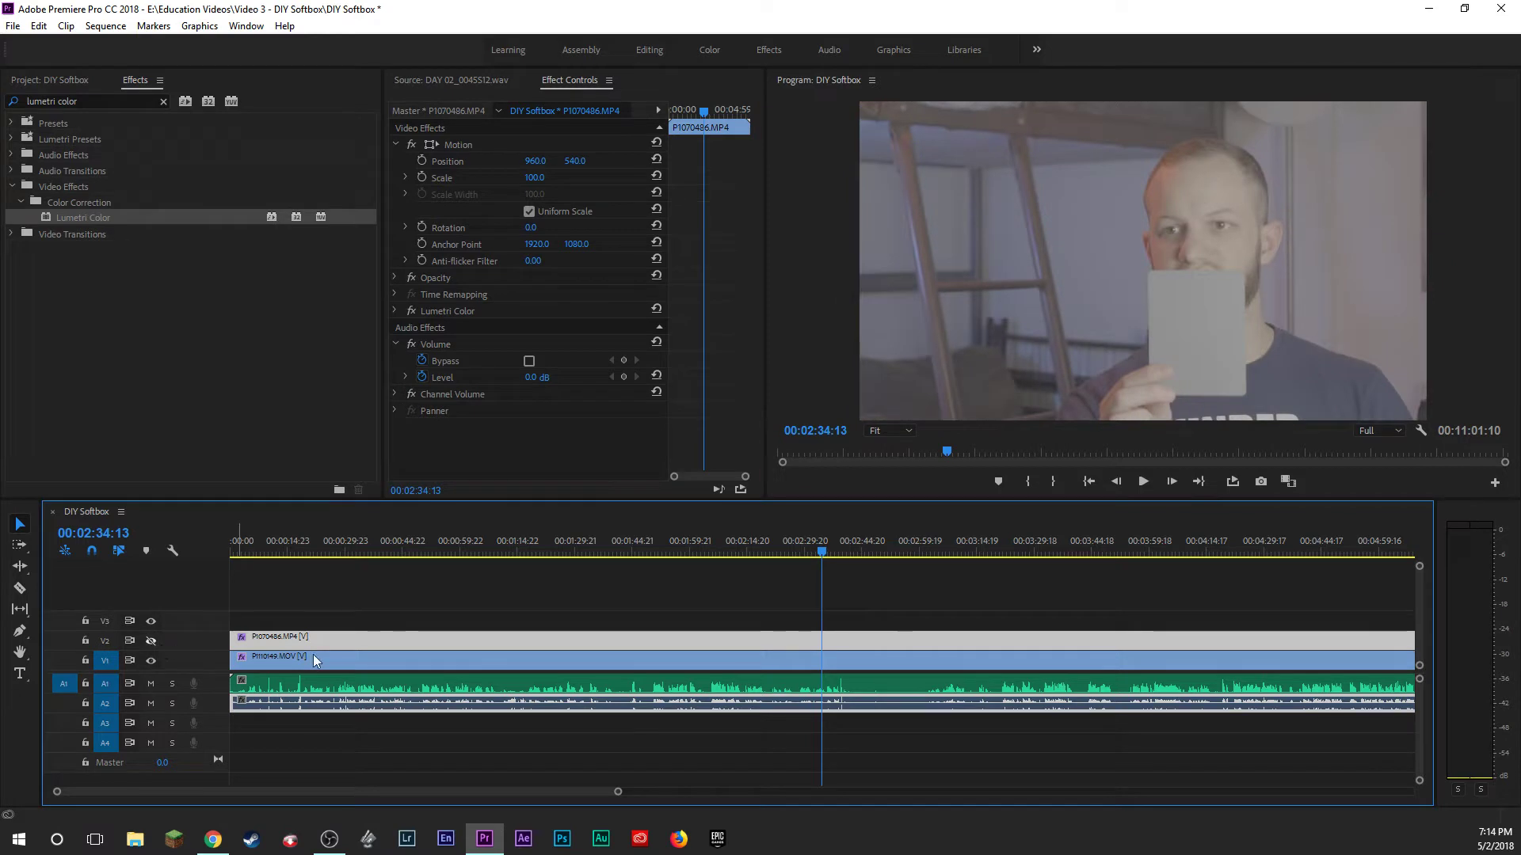
left_click(841, 550)
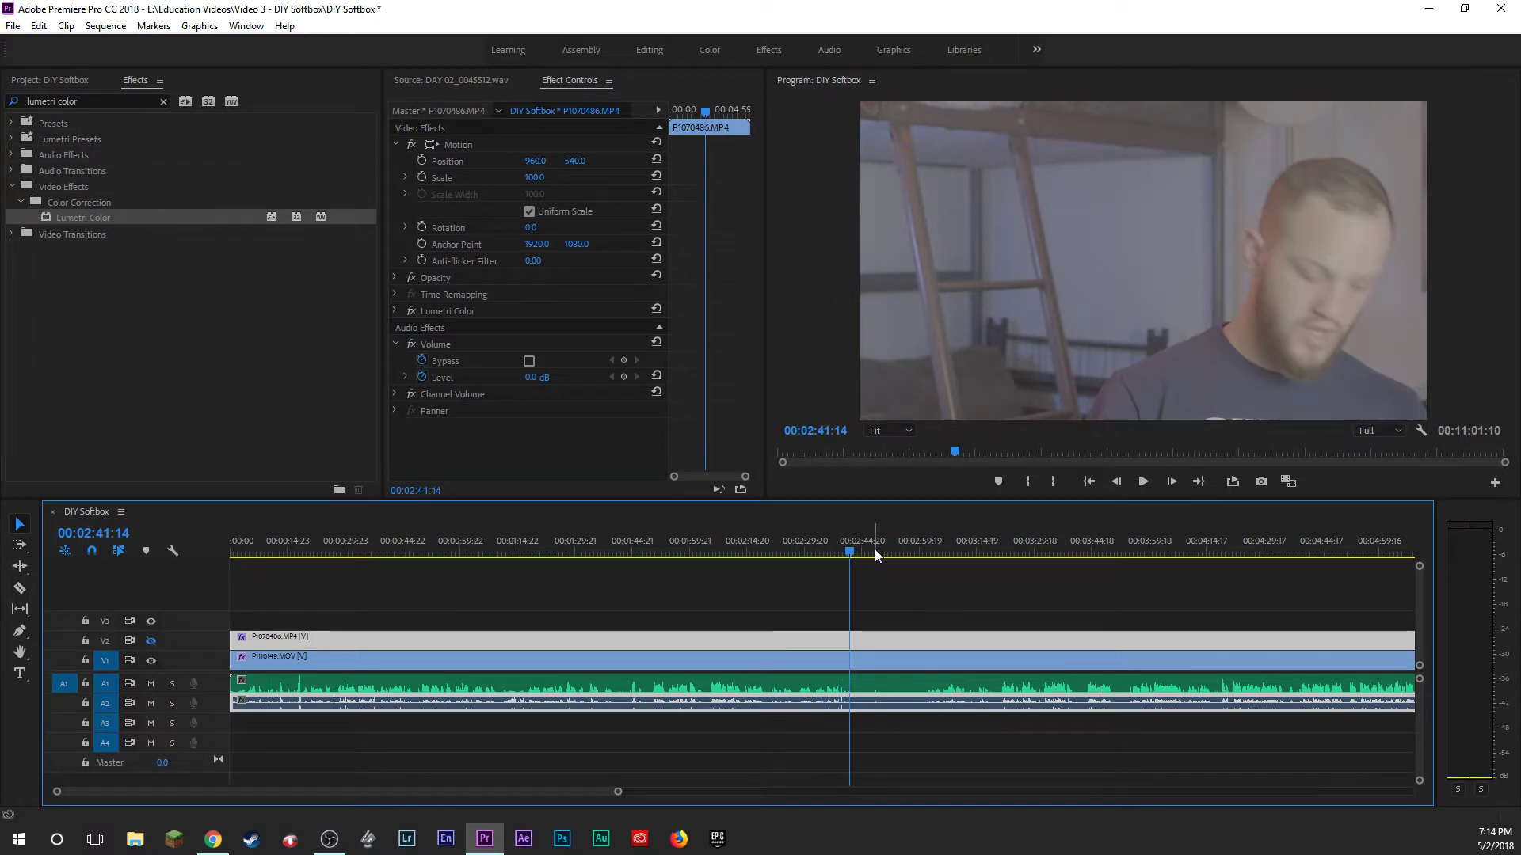
left_click(873, 549)
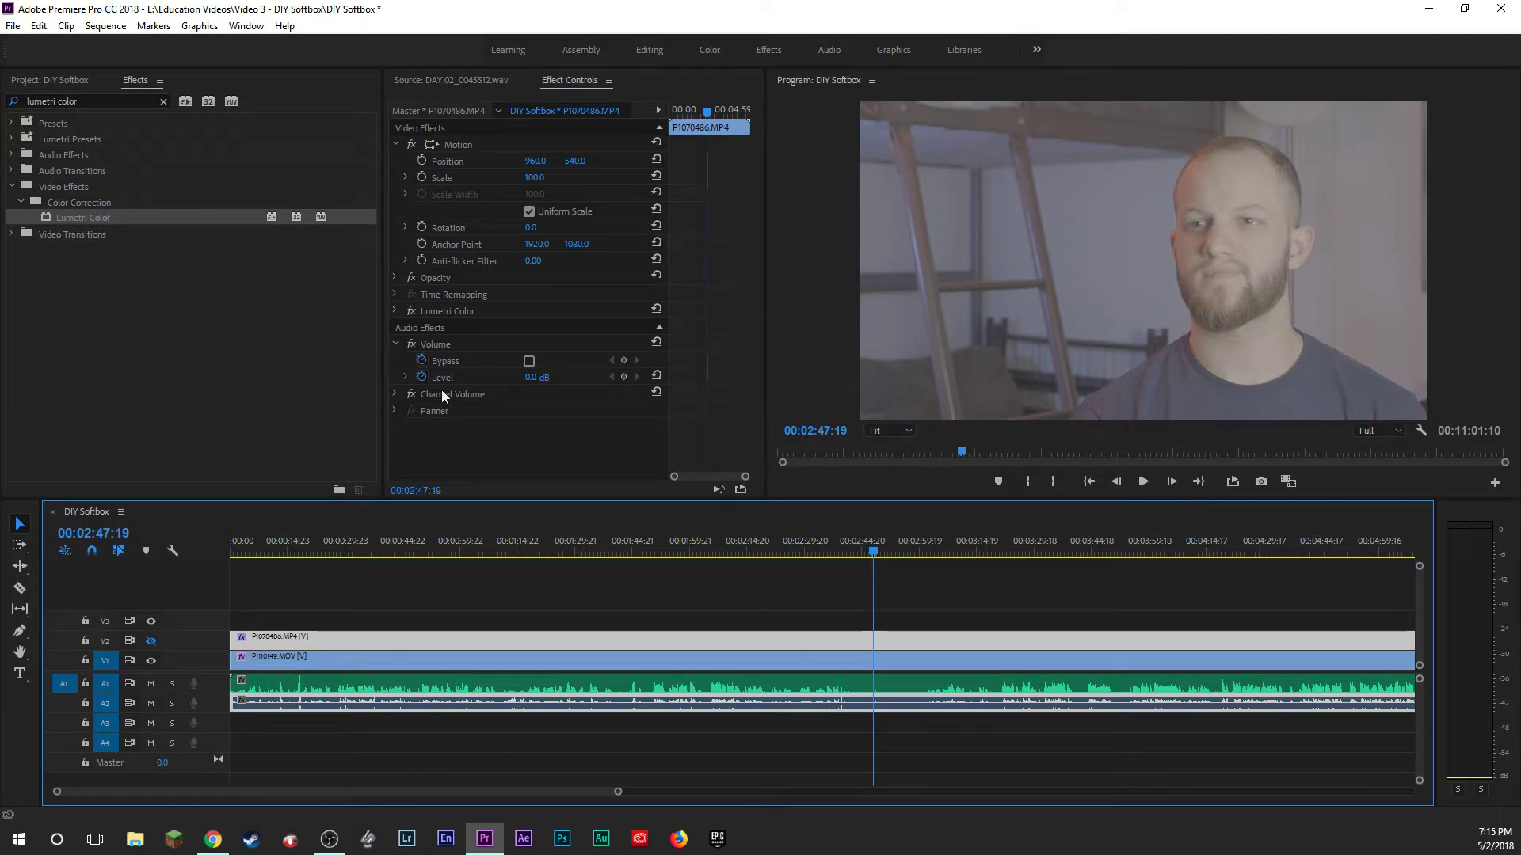
Load VLog_to_V709_forV35_ver100.cube from Downloads as the Input LUT in P1070486.MP4's Basic Correction.
left_click(394, 310)
scroll(418, 368, "down", 2)
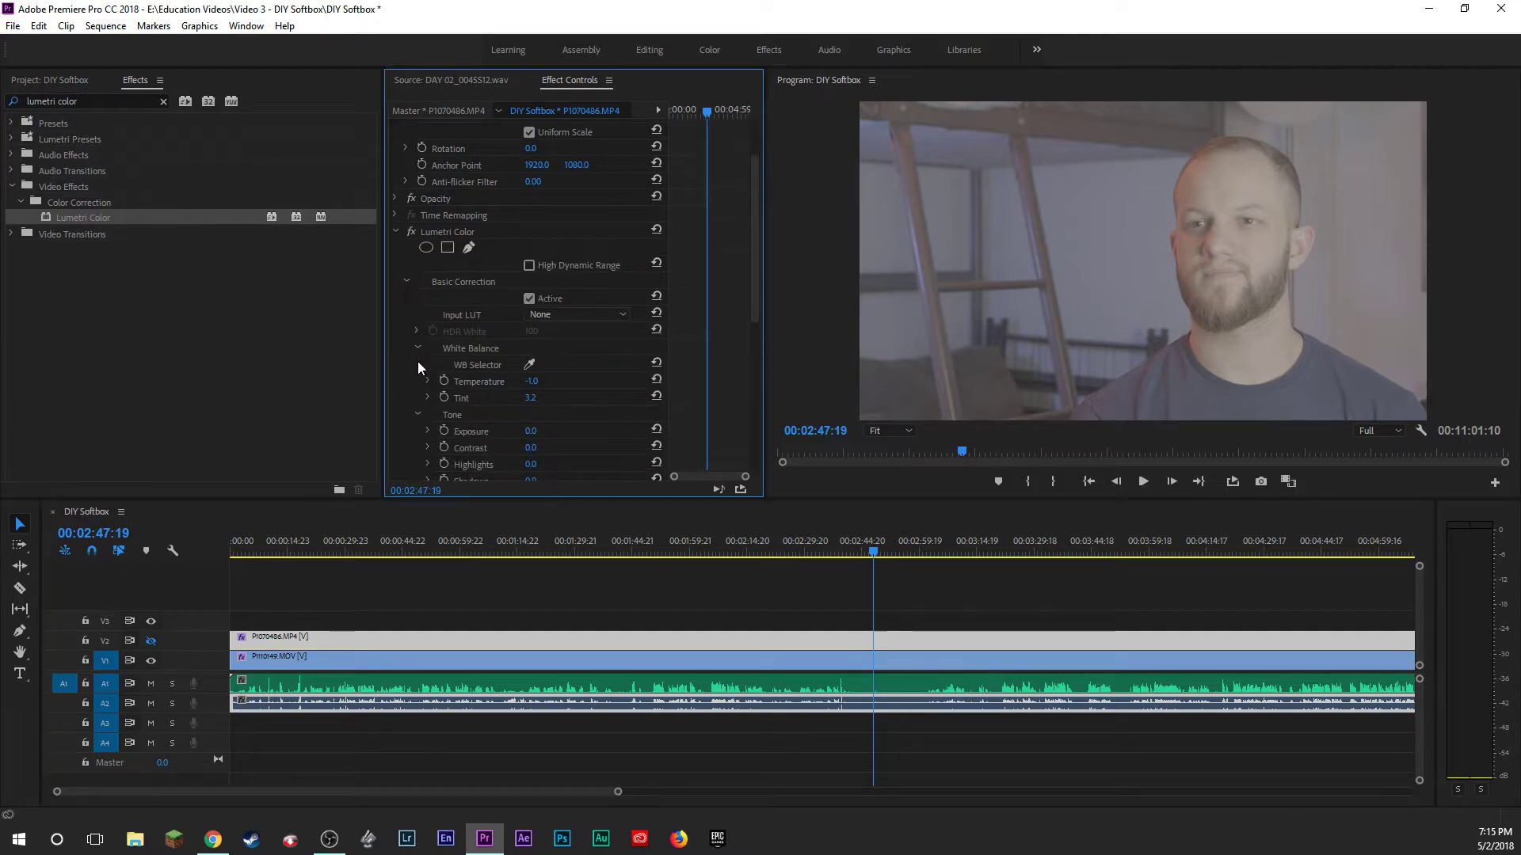
scroll(419, 367, "down", 2)
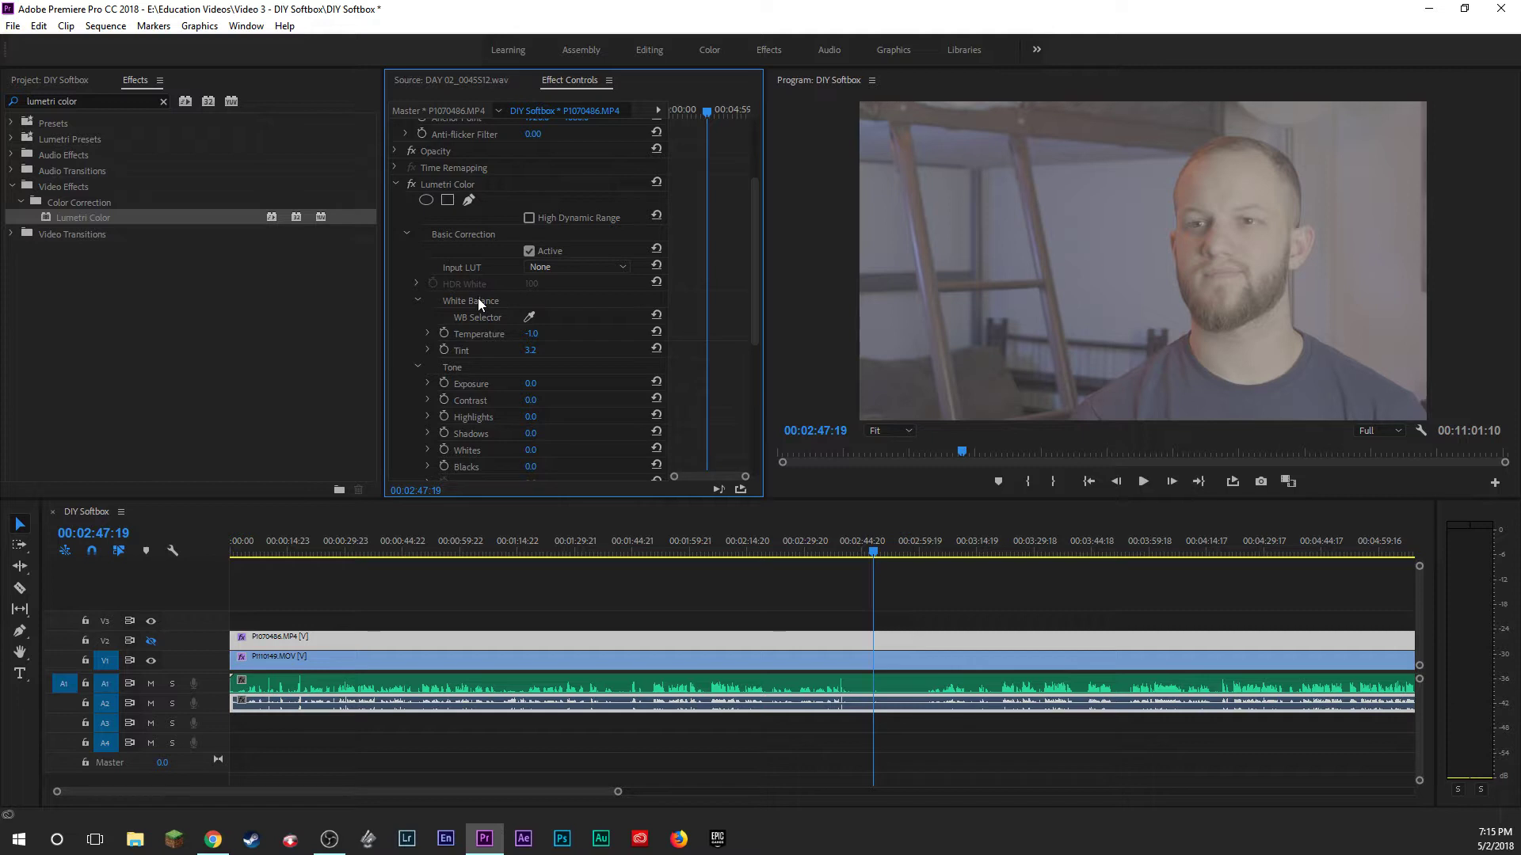
key("alt+Tab")
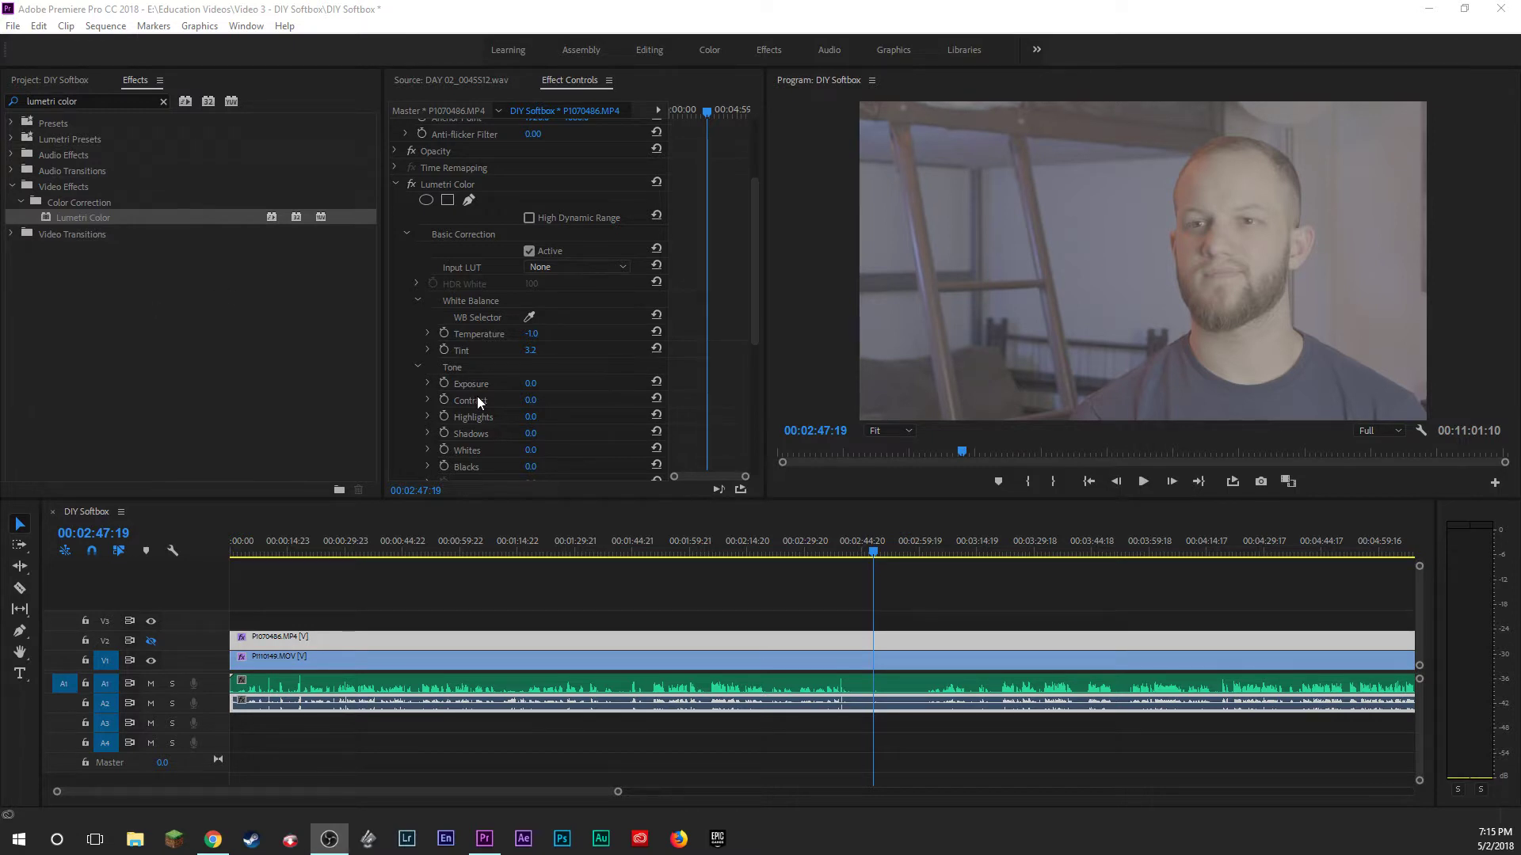
scroll(477, 396, "down", 5)
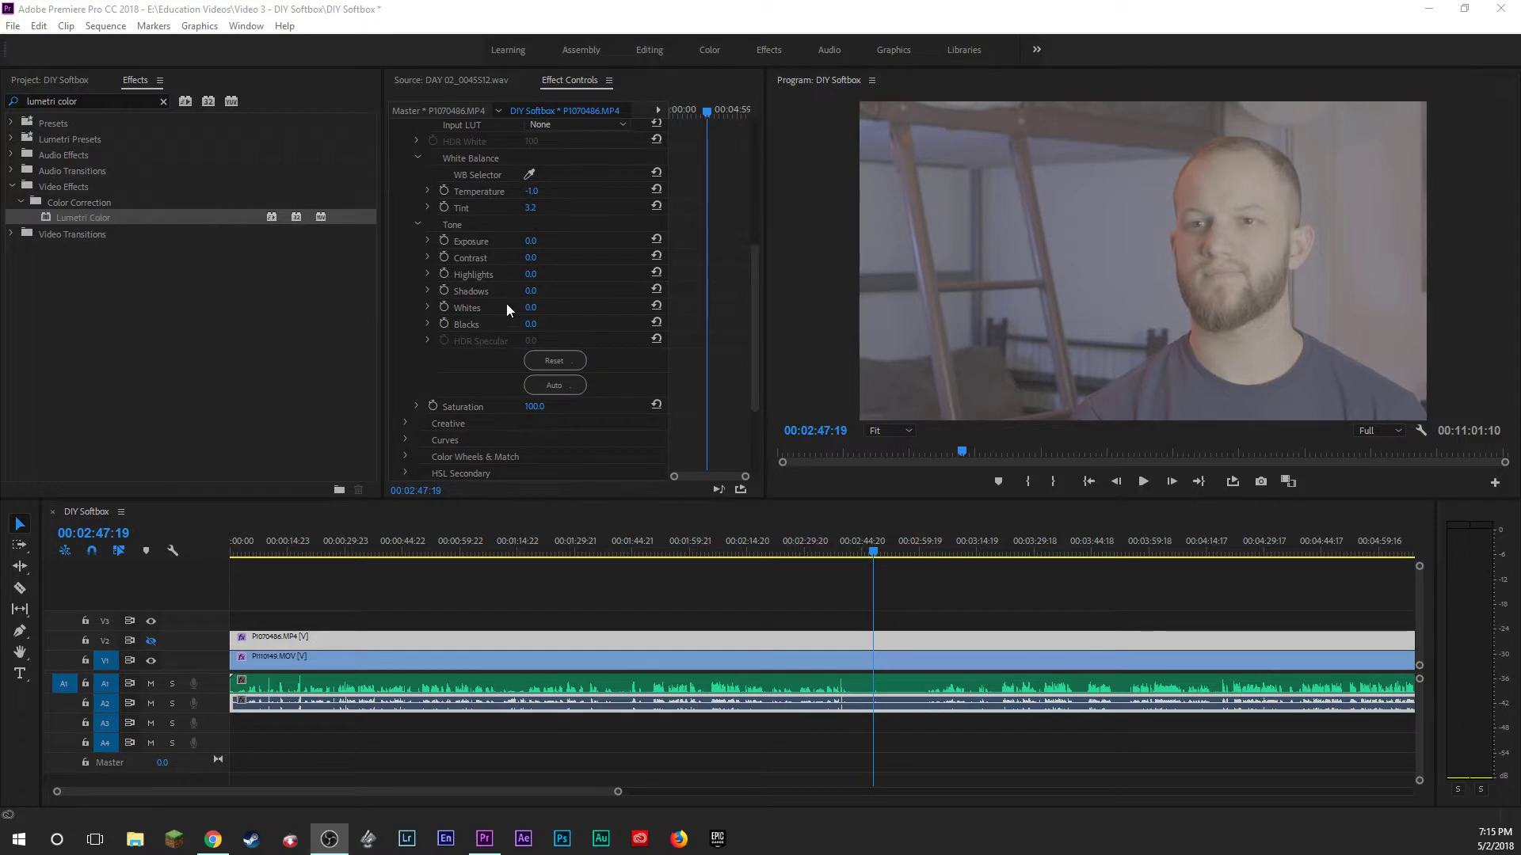
scroll(511, 309, "up", 3)
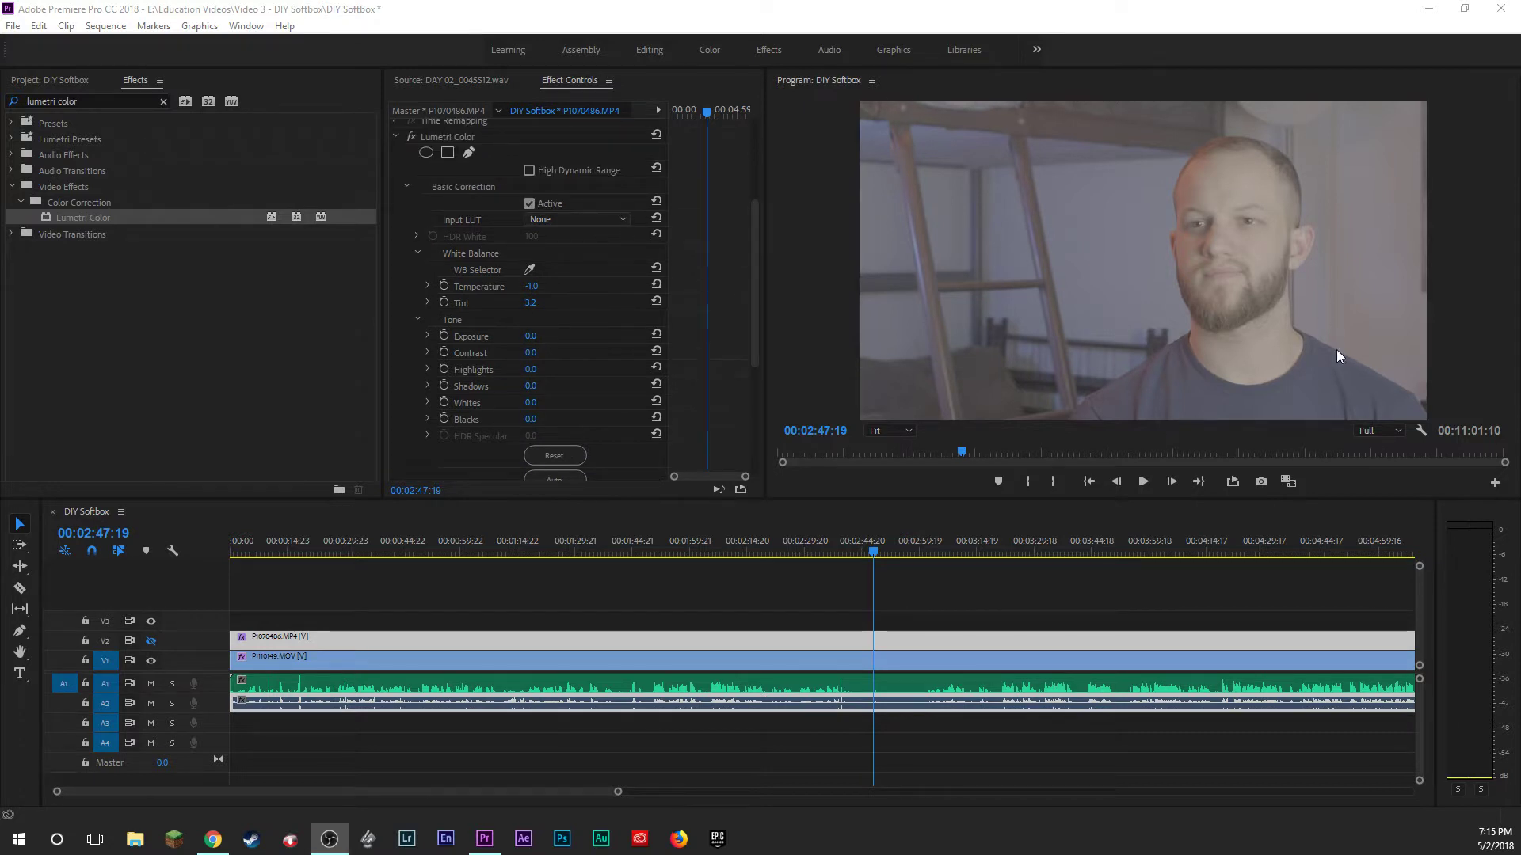
left_click(615, 220)
left_click(558, 269)
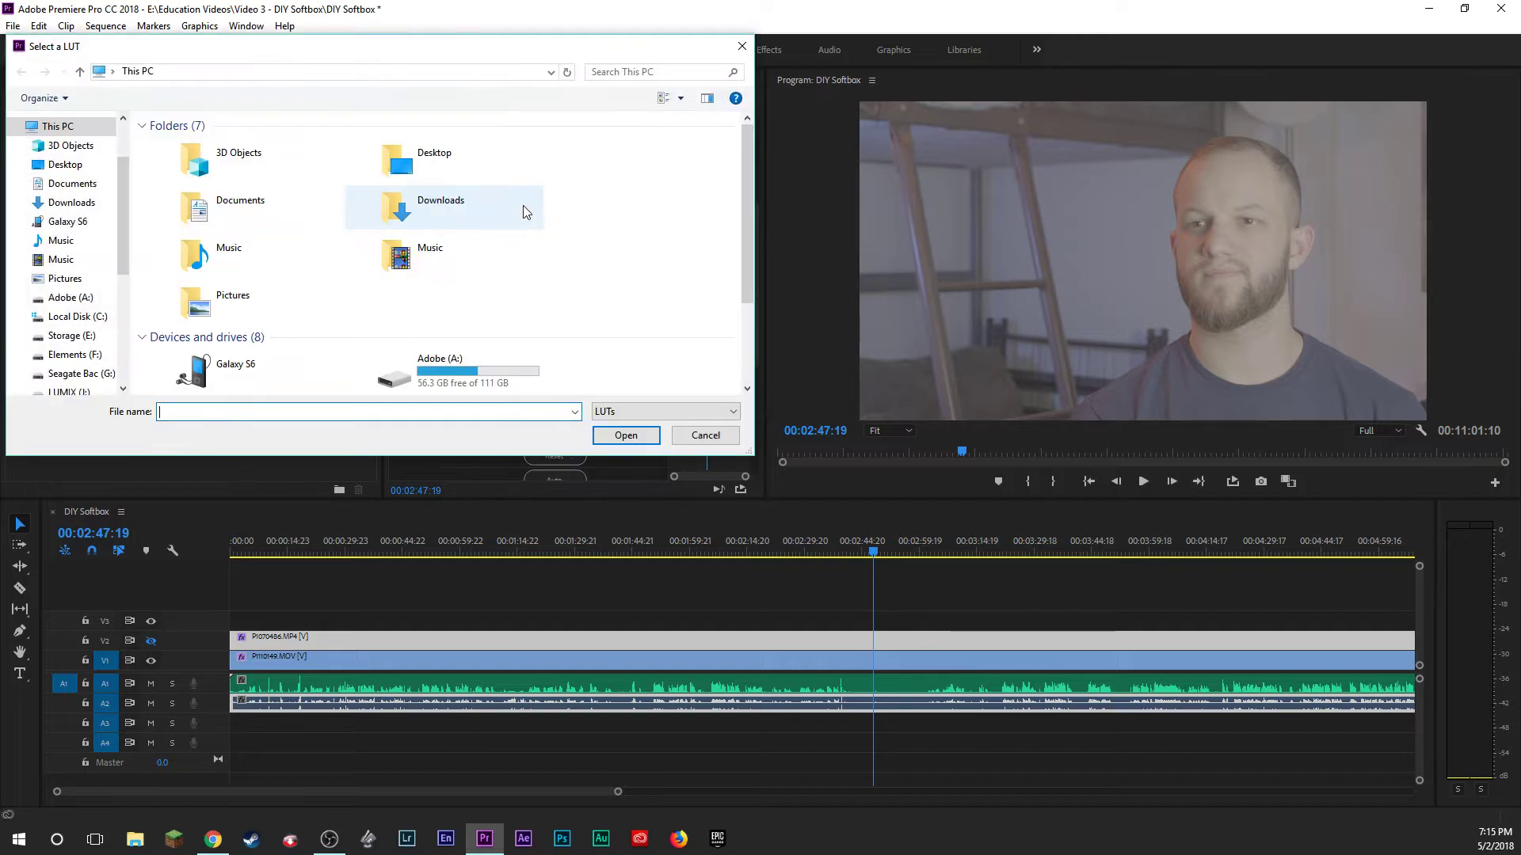
double_click(437, 200)
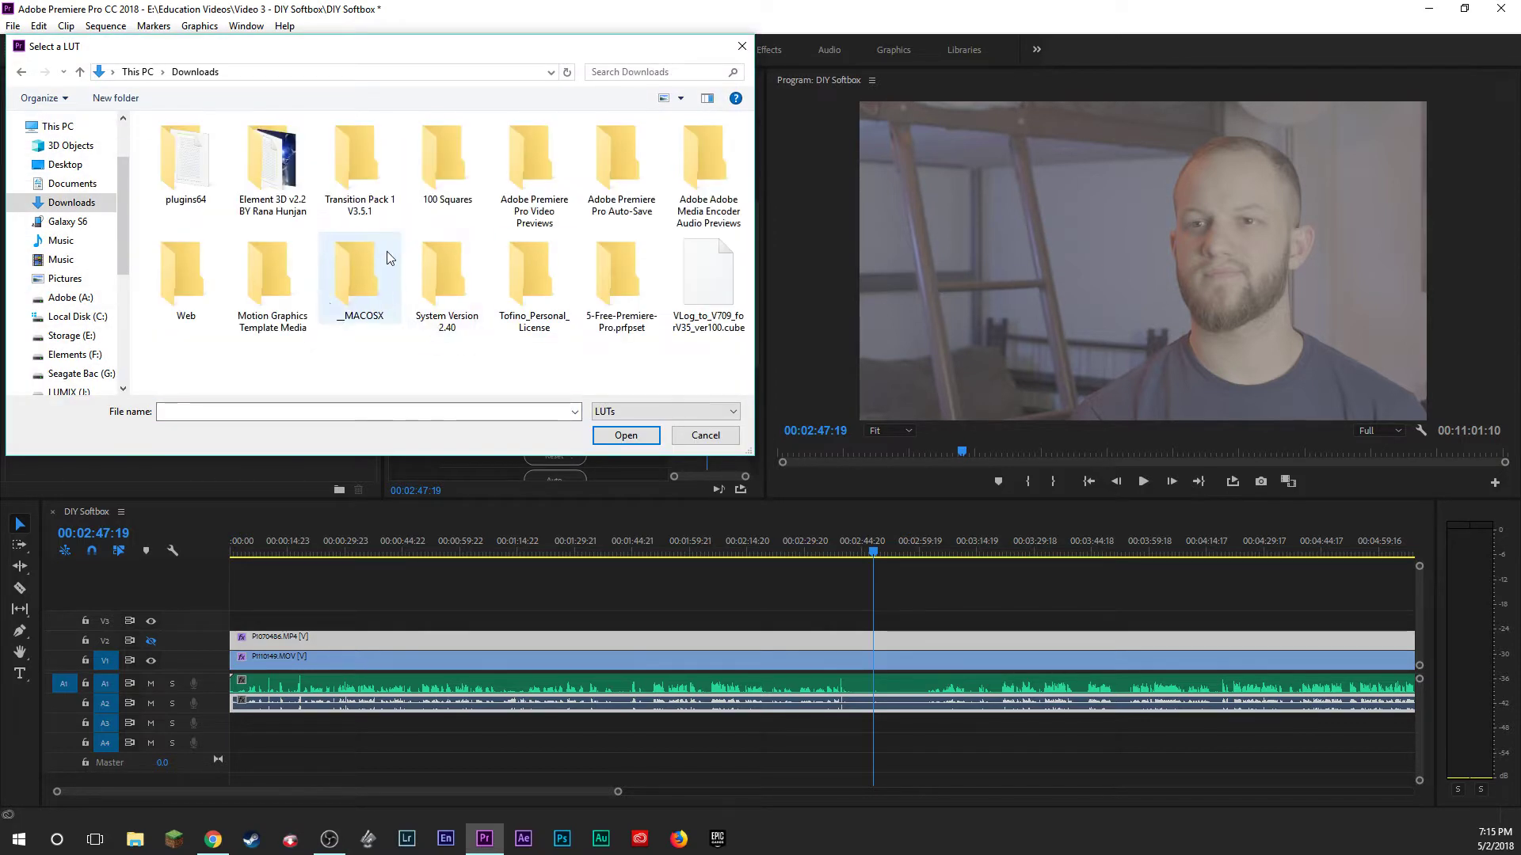
left_click(705, 290)
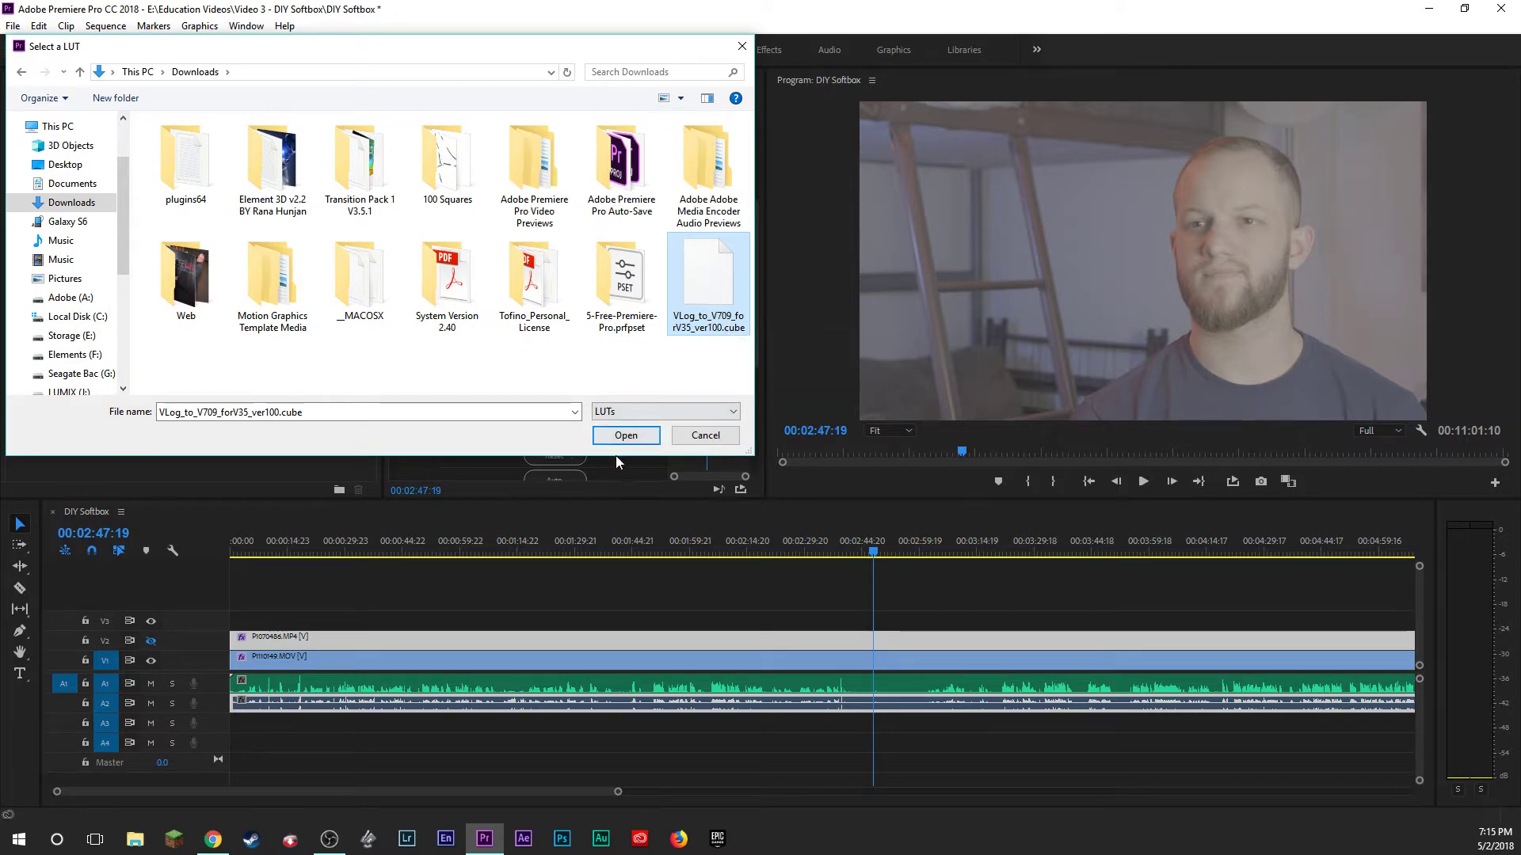
left_click(625, 436)
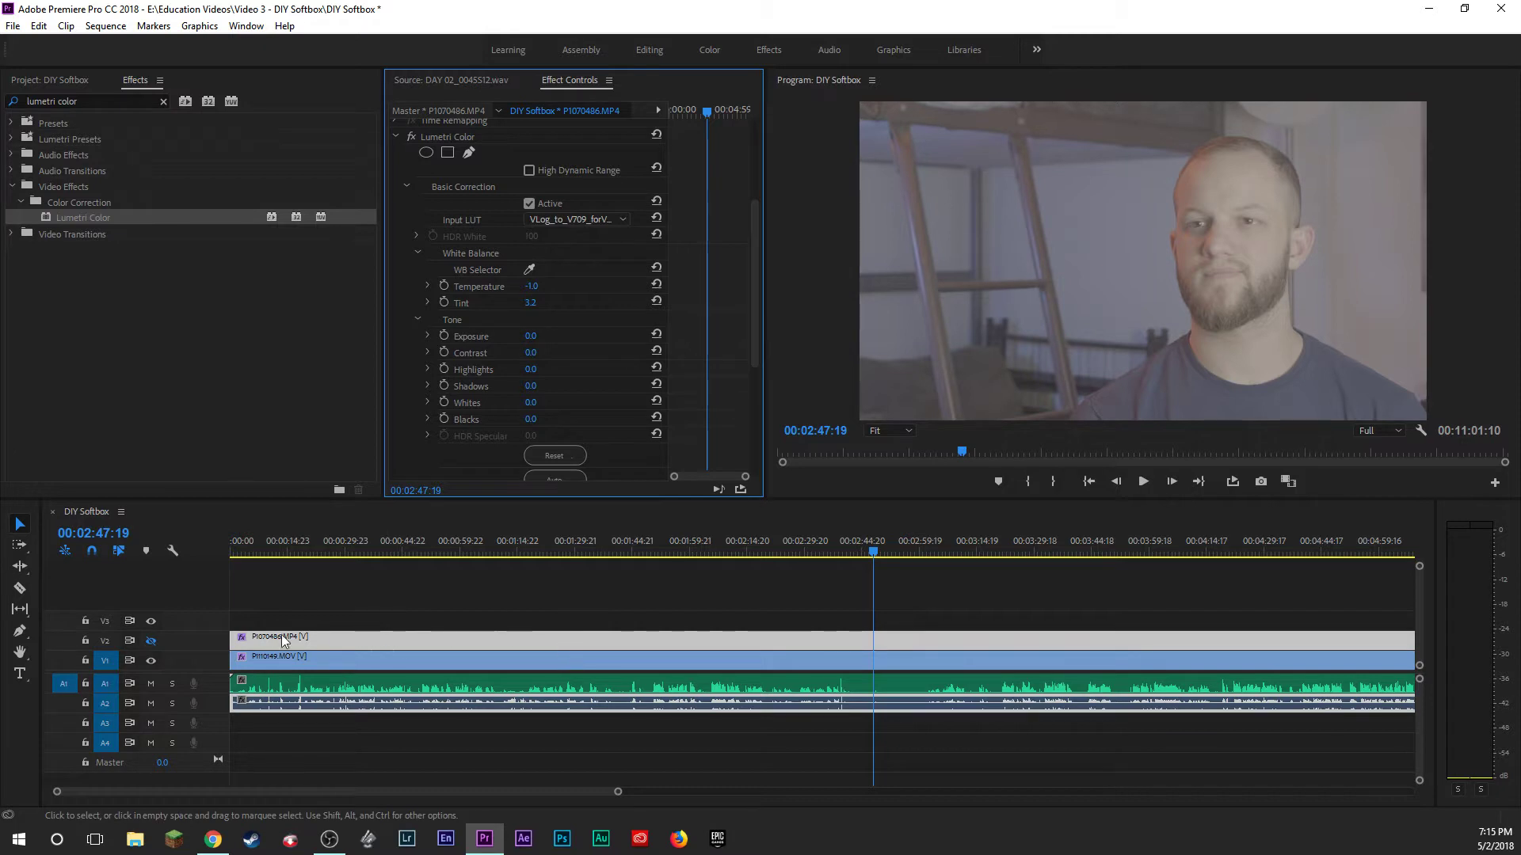
Reset P1070486.MP4's Input LUT to None and collapse its Lumetri Color effect.
left_click(600, 220)
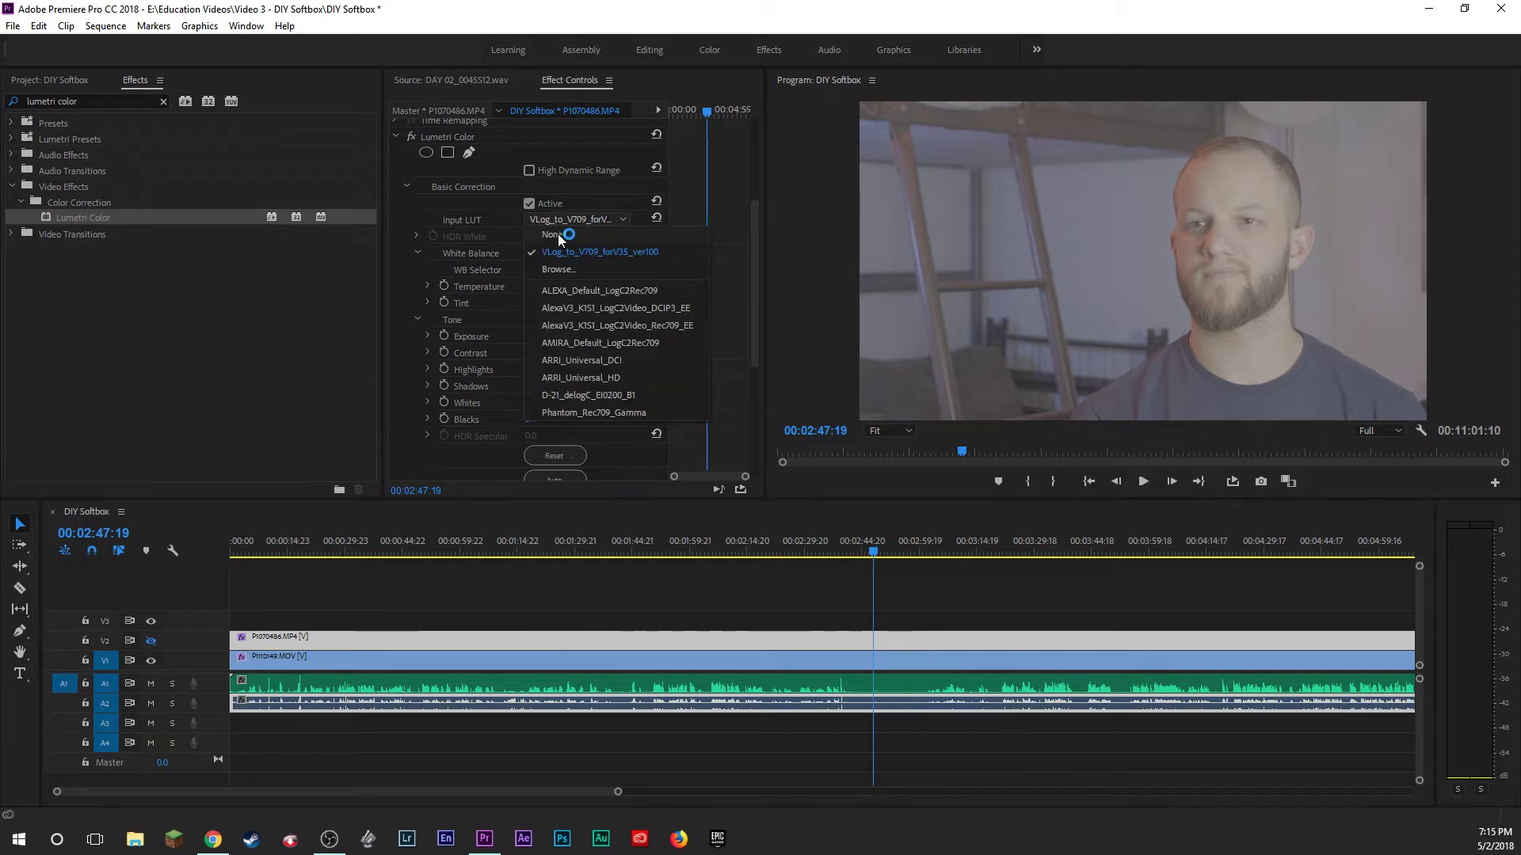
key("Escape")
left_click(396, 136)
Load VLog_to_V709_forV35_ver100.cube as the Input LUT in the Lumetri Color effect of P1110149.MOV.
left_click(287, 666)
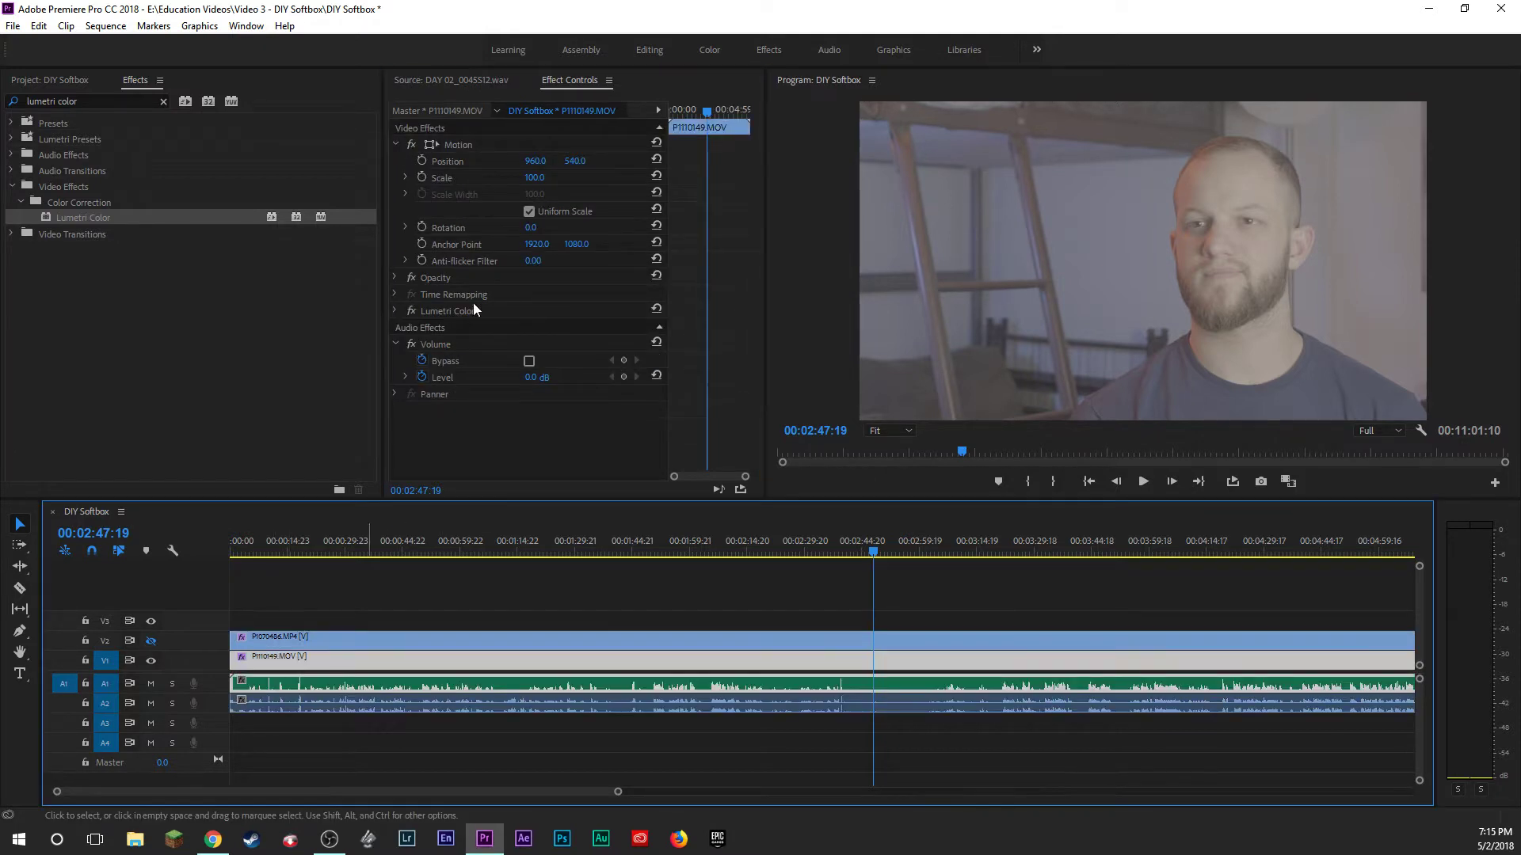
left_click(396, 311)
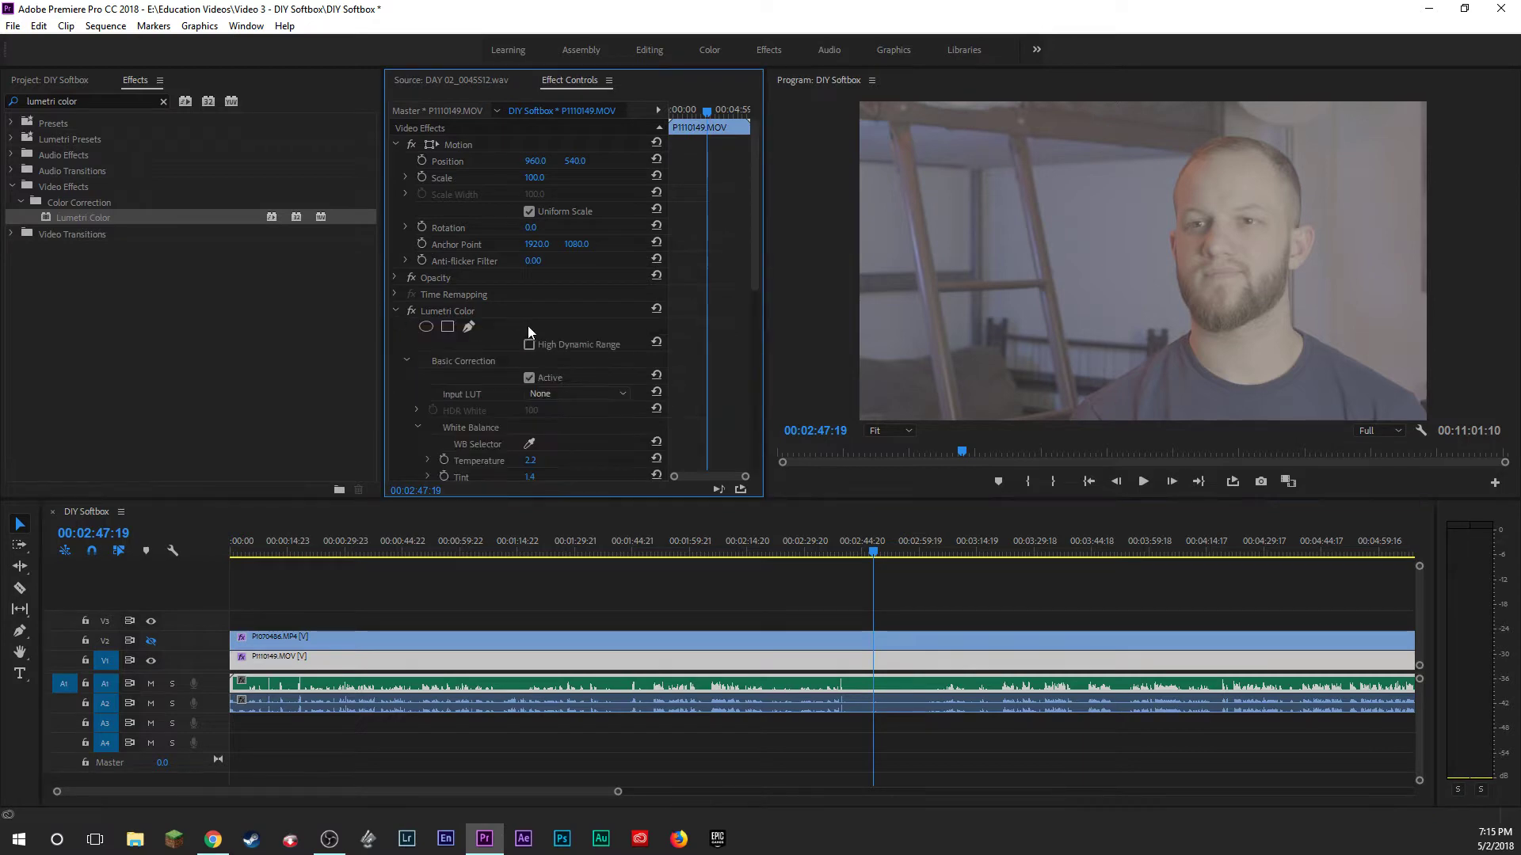
left_click(606, 387)
left_click(569, 445)
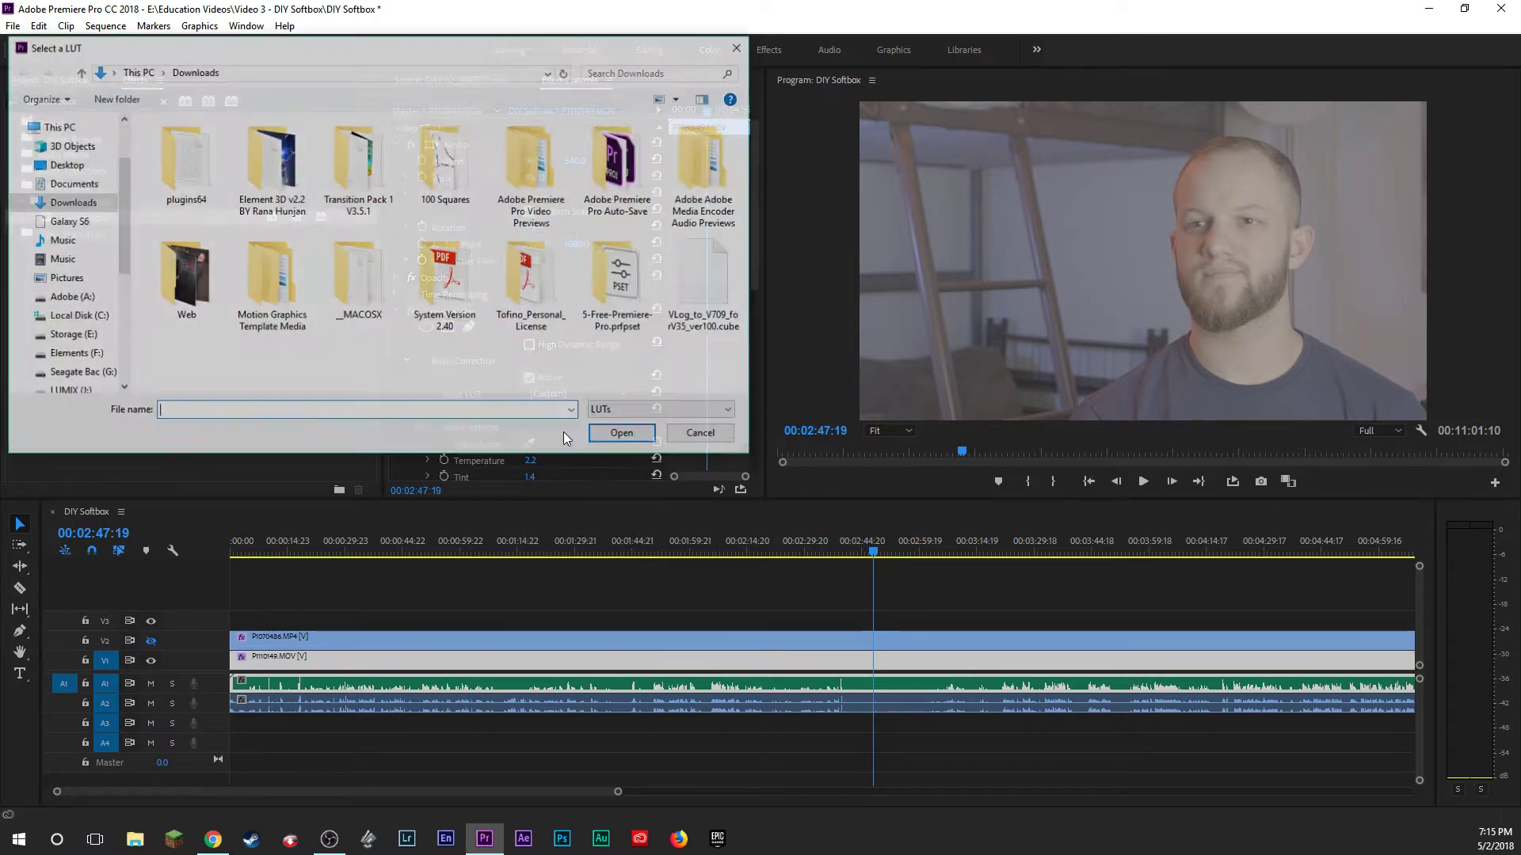
left_click(709, 238)
left_click(624, 430)
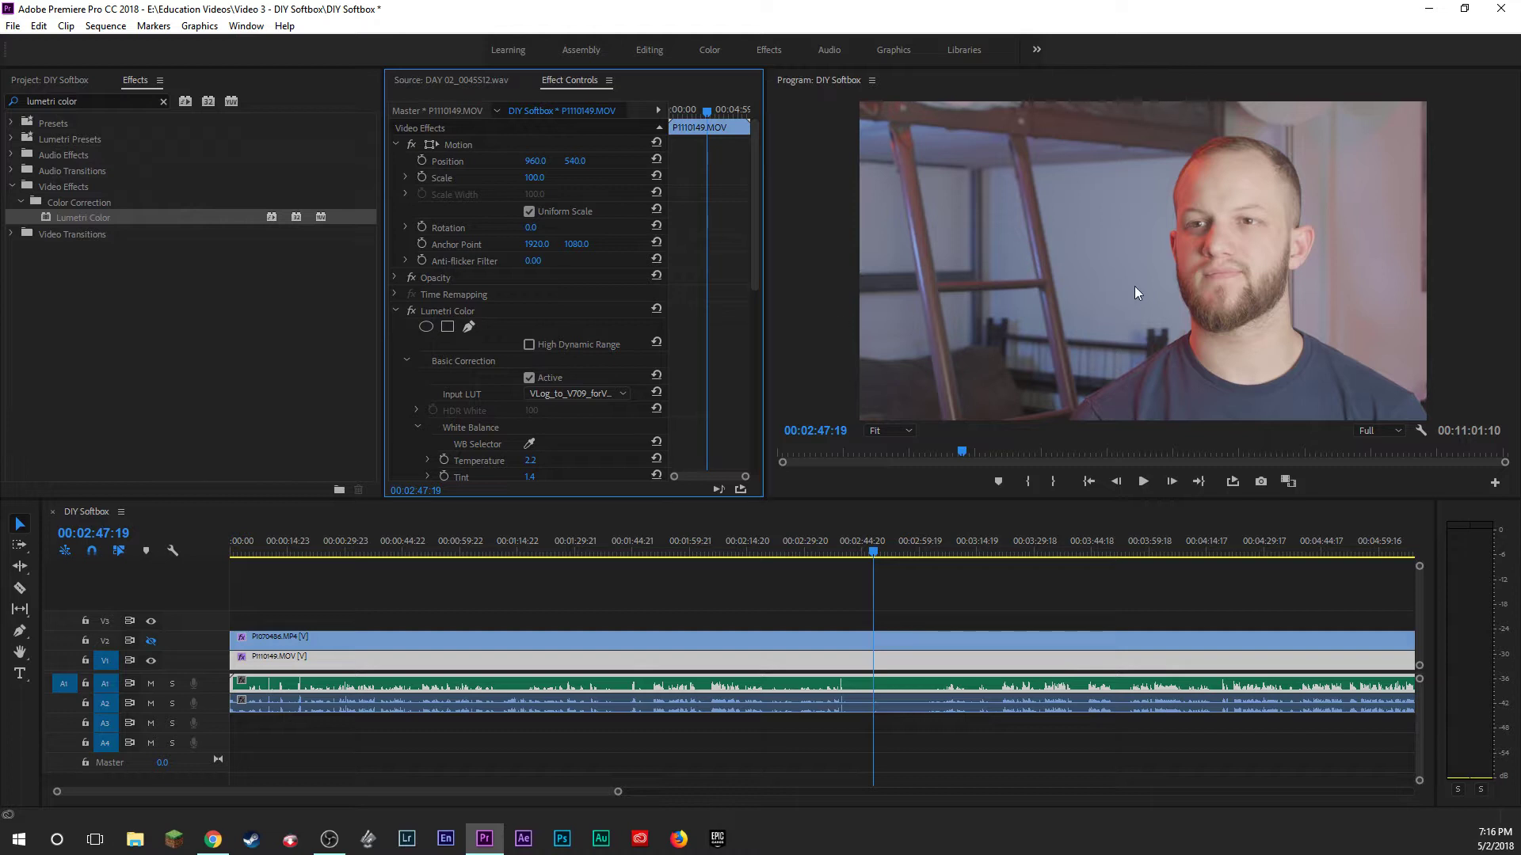
Check P1110149.MOV's Basic Correction and compare both camera angles by repeatedly showing and hiding track V2, leaving it hidden.
left_click(526, 379)
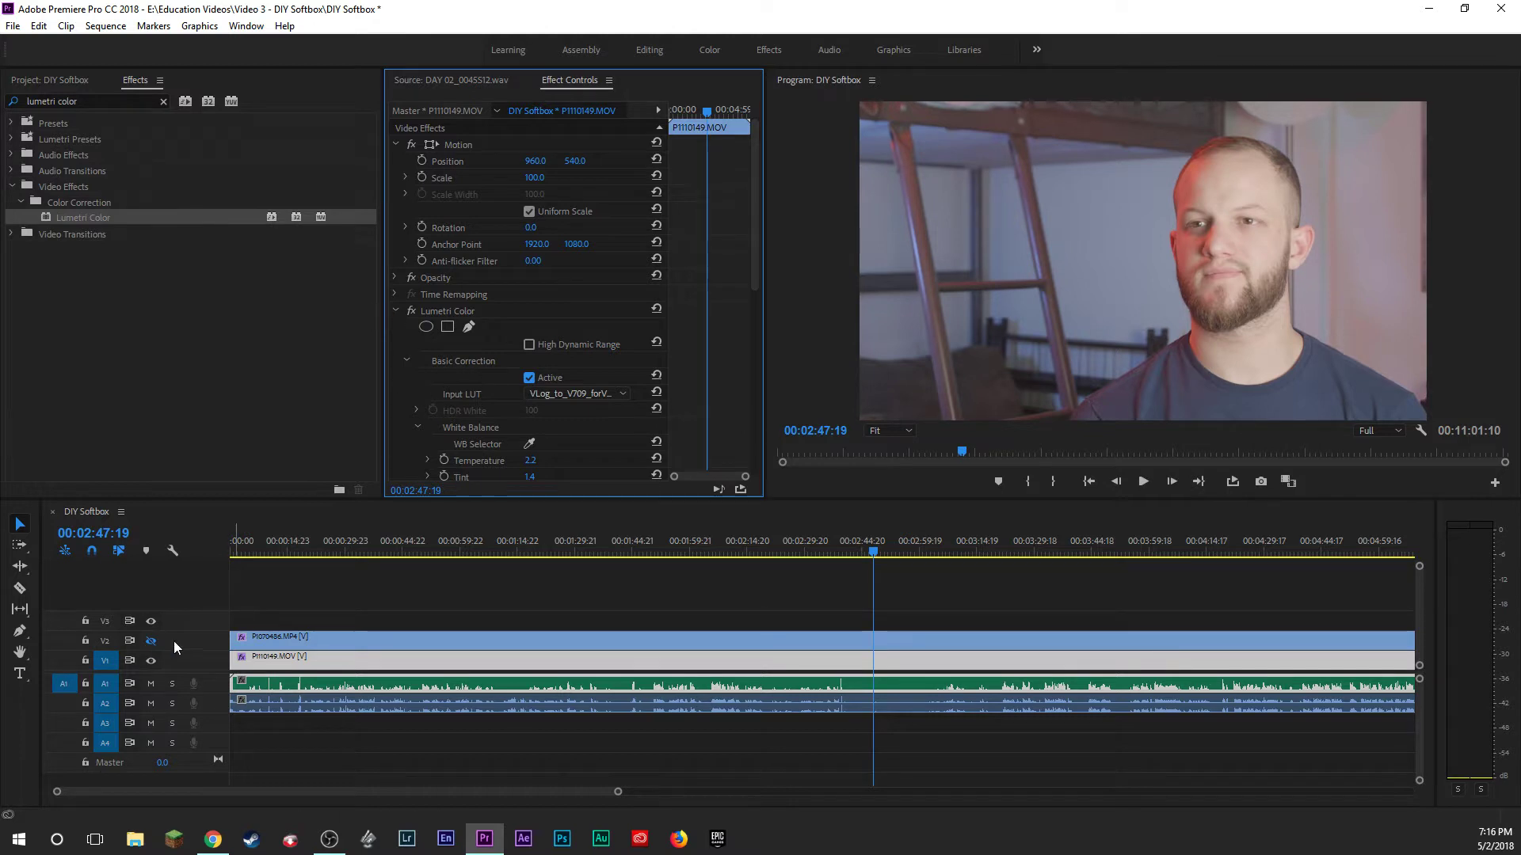
left_click(152, 641)
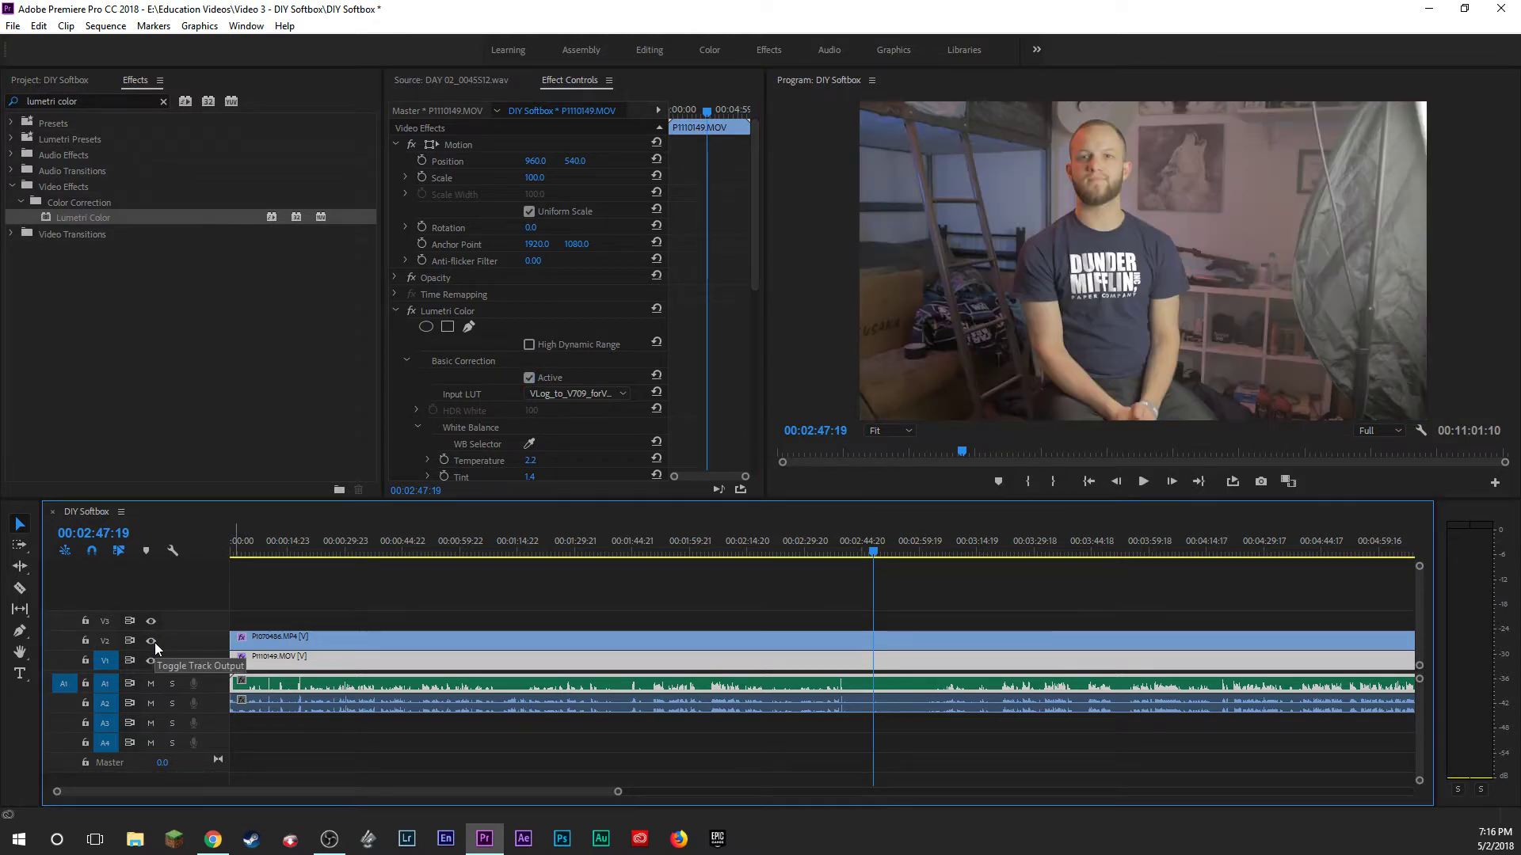
left_click(155, 643)
left_click(154, 643)
left_click(154, 643)
left_click(152, 643)
left_click(152, 644)
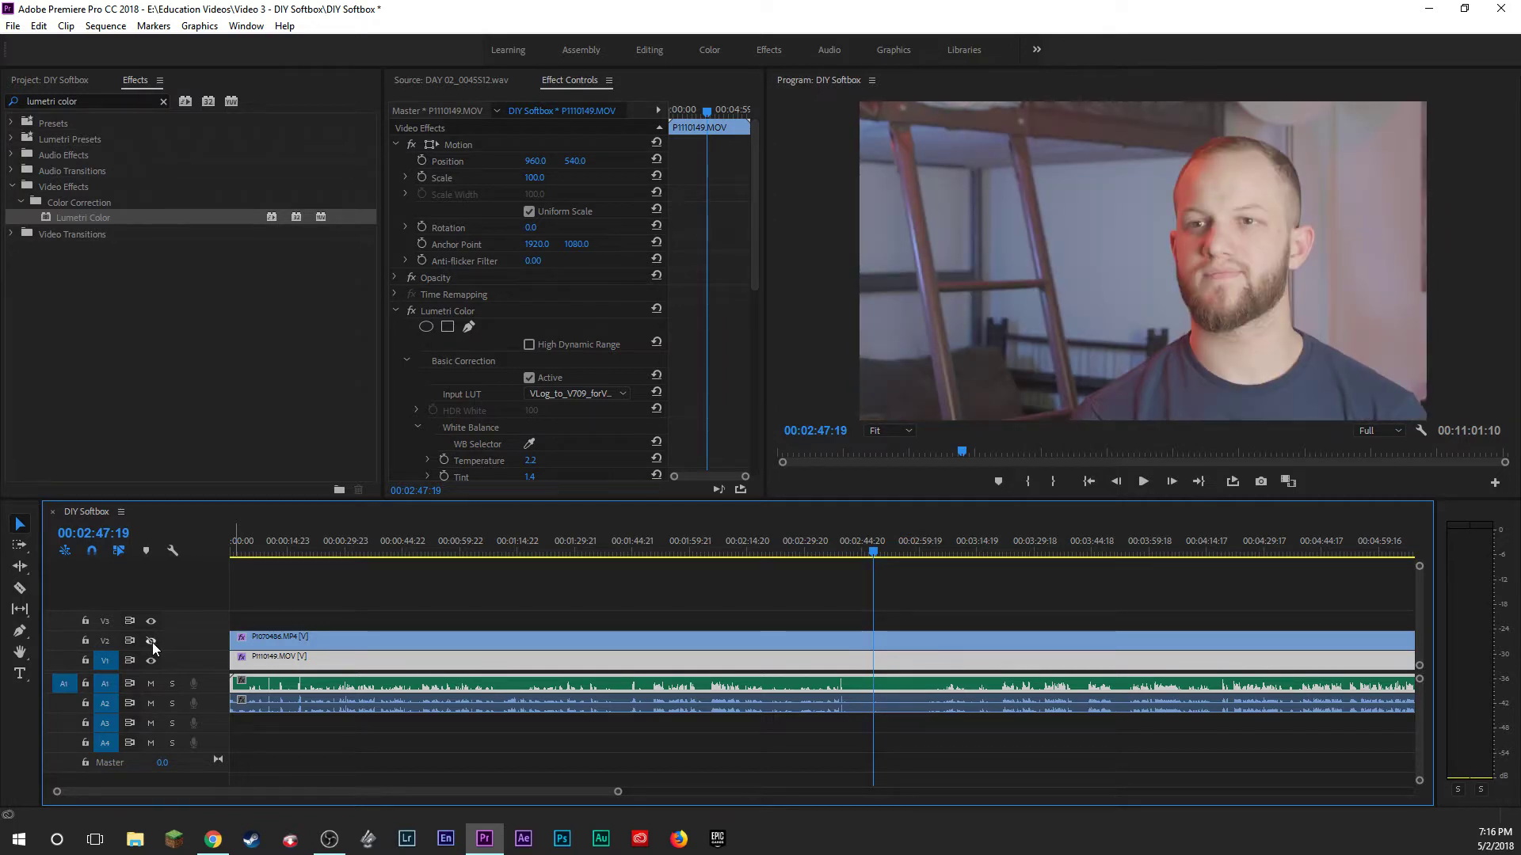
left_click(152, 643)
left_click(152, 643)
left_click(150, 640)
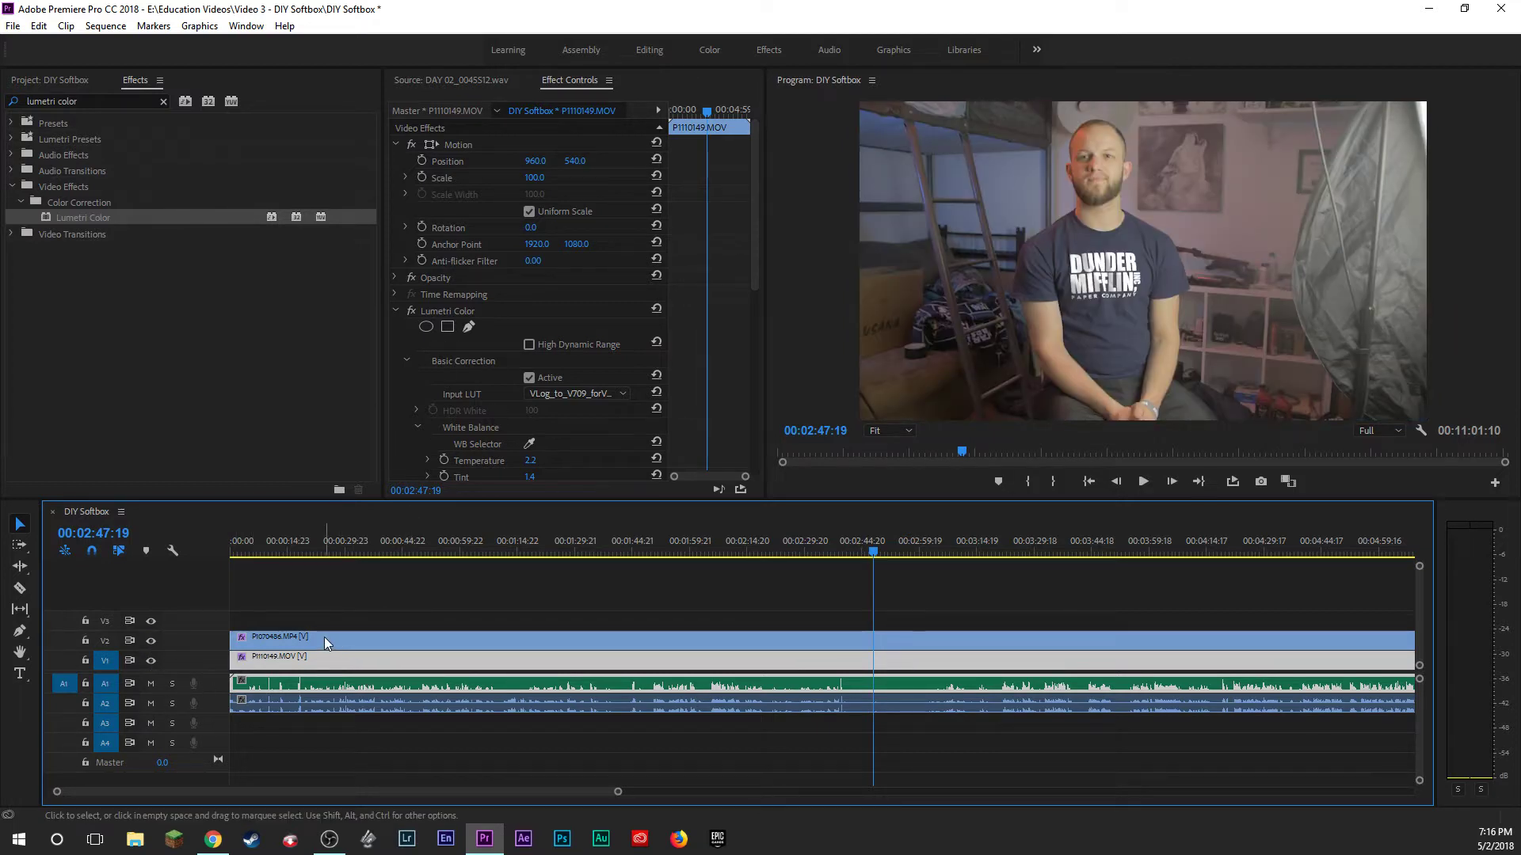
left_click(150, 642)
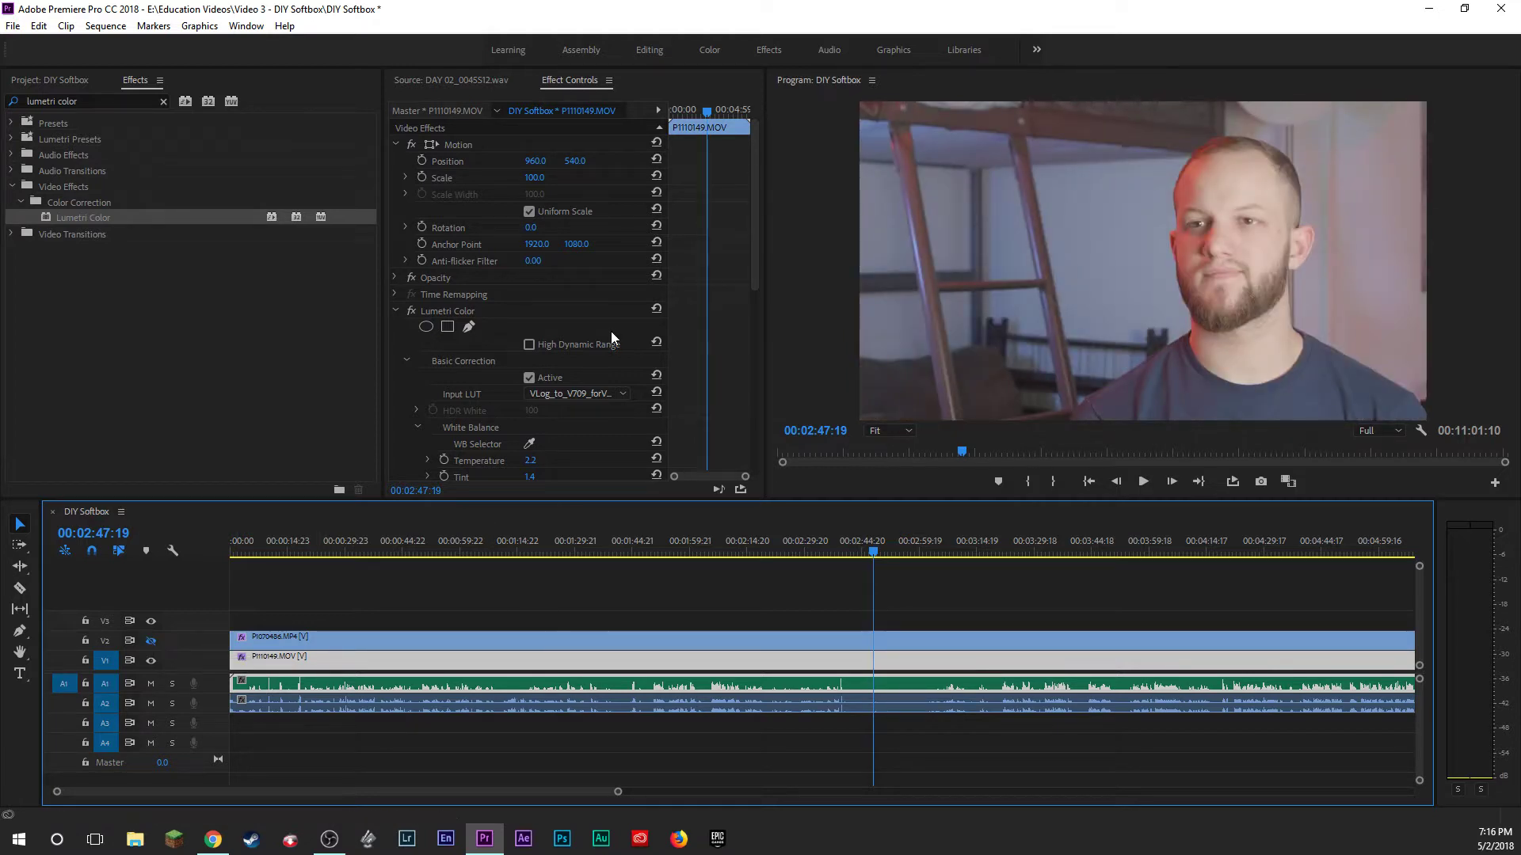
Compare P1110149.MOV with Basic Correction off and on, and set its Saturation to 0.
scroll(485, 365, "down", 3)
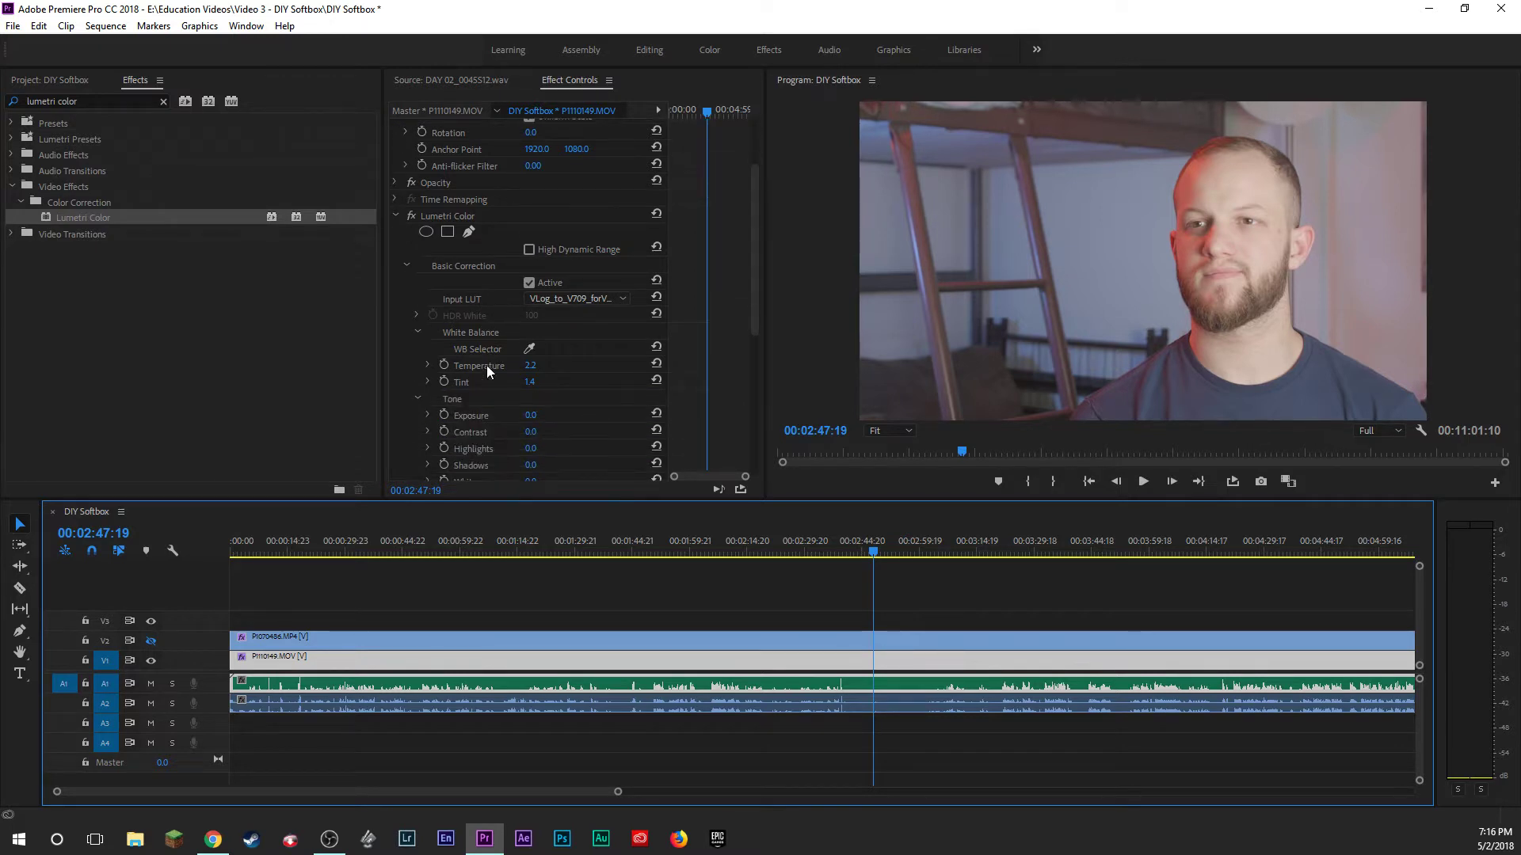
scroll(487, 364, "down", 5)
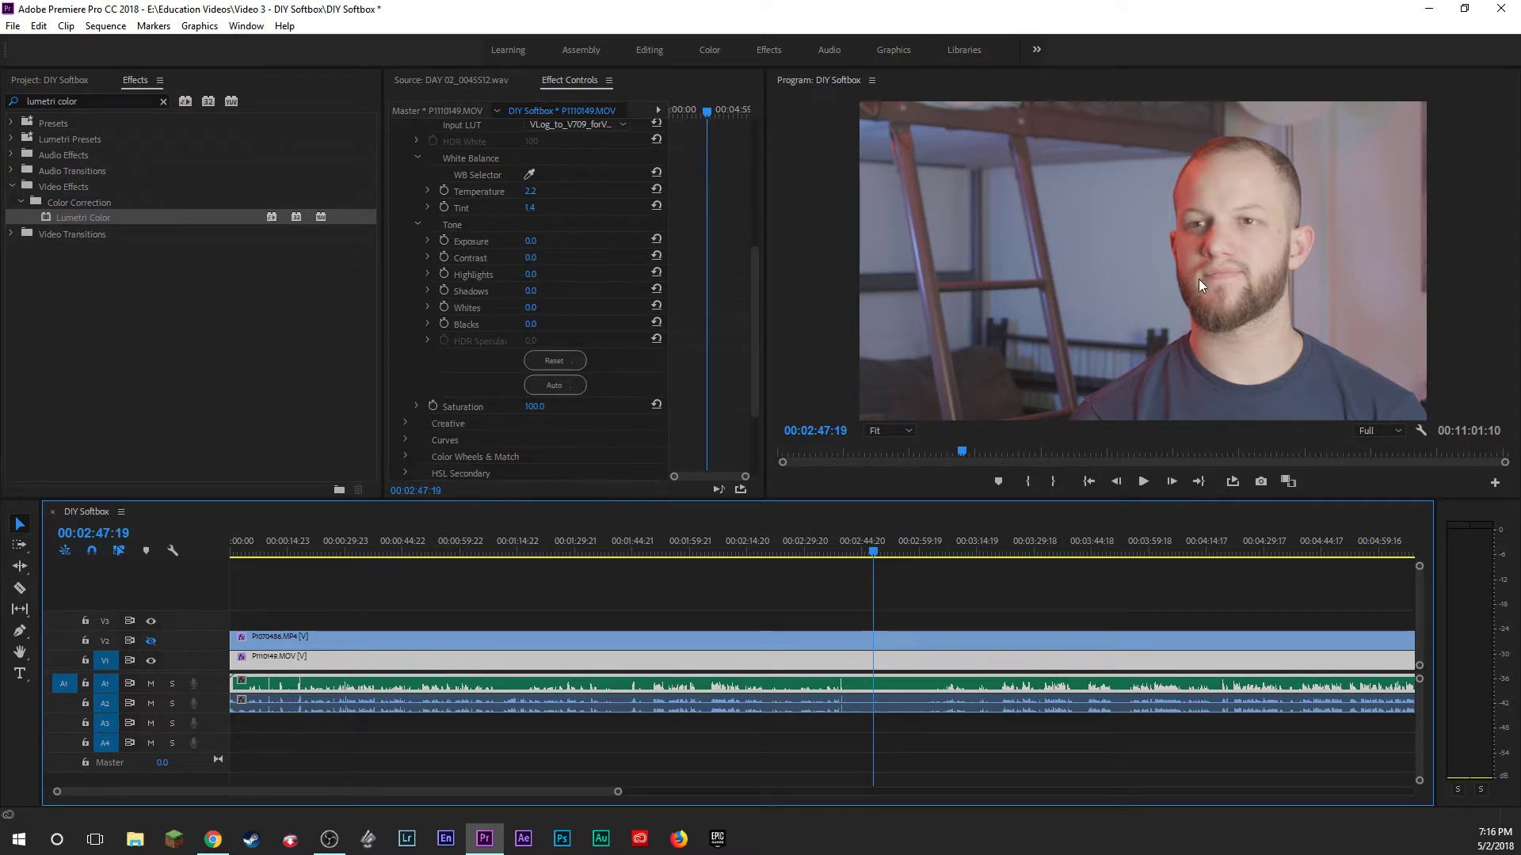
scroll(526, 211, "up", 2)
left_click(529, 156)
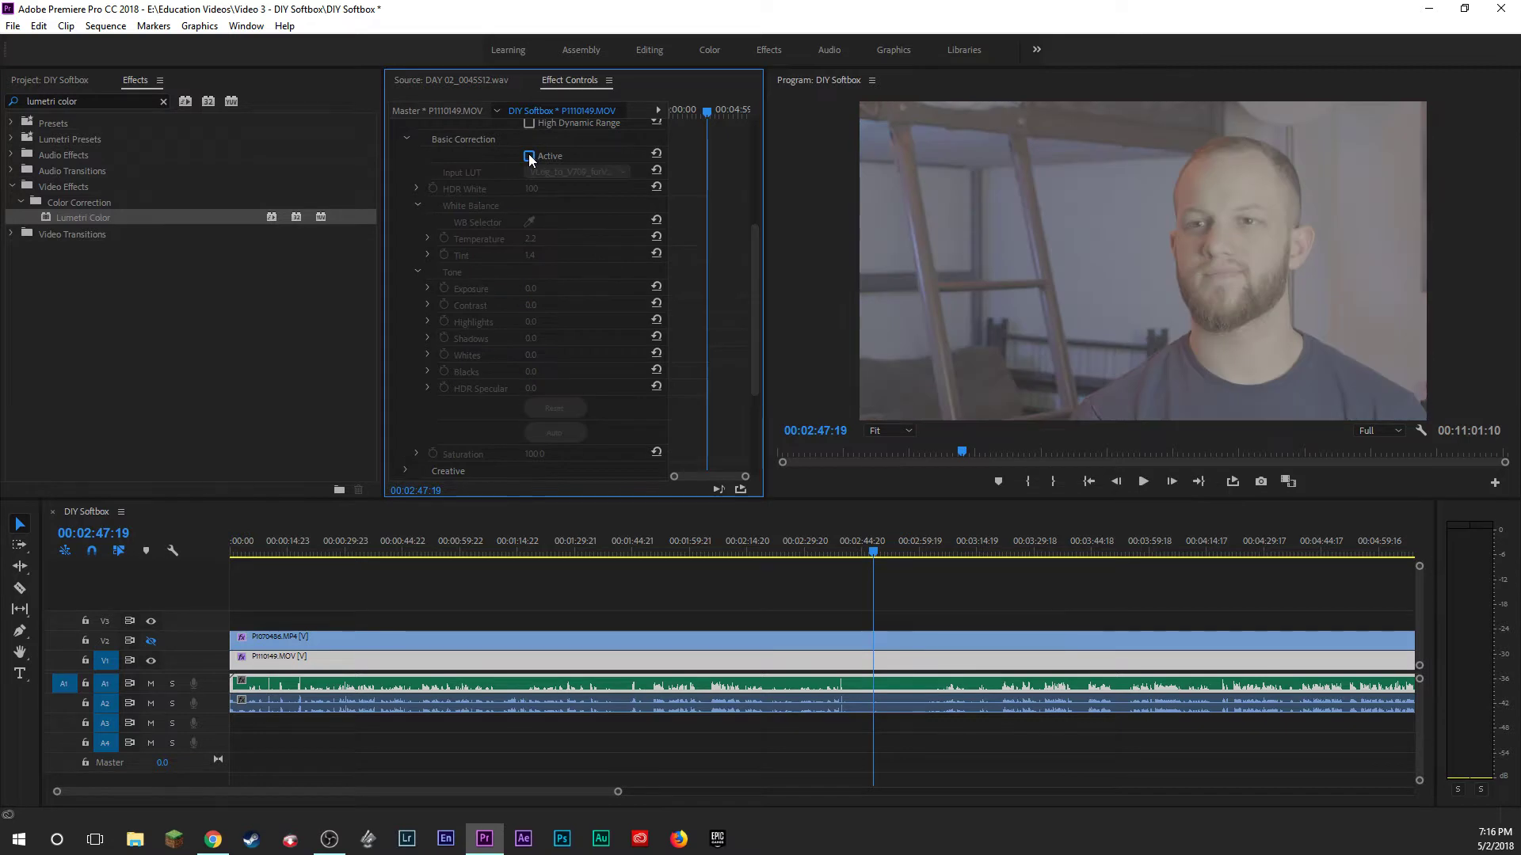
left_click(529, 156)
scroll(548, 419, "down", 1)
left_click(536, 425)
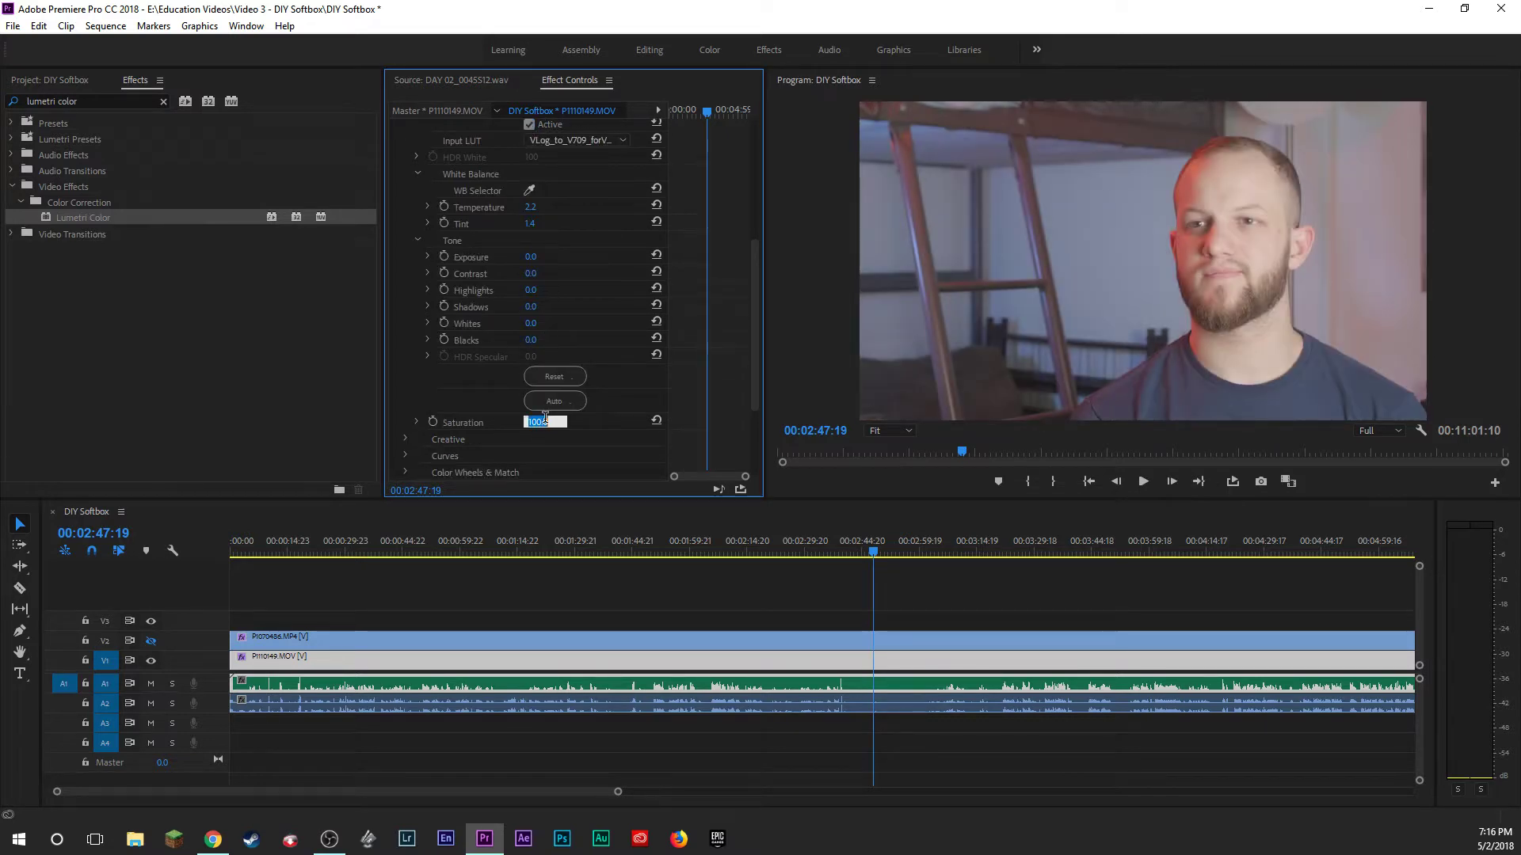
type("0")
key("Return")
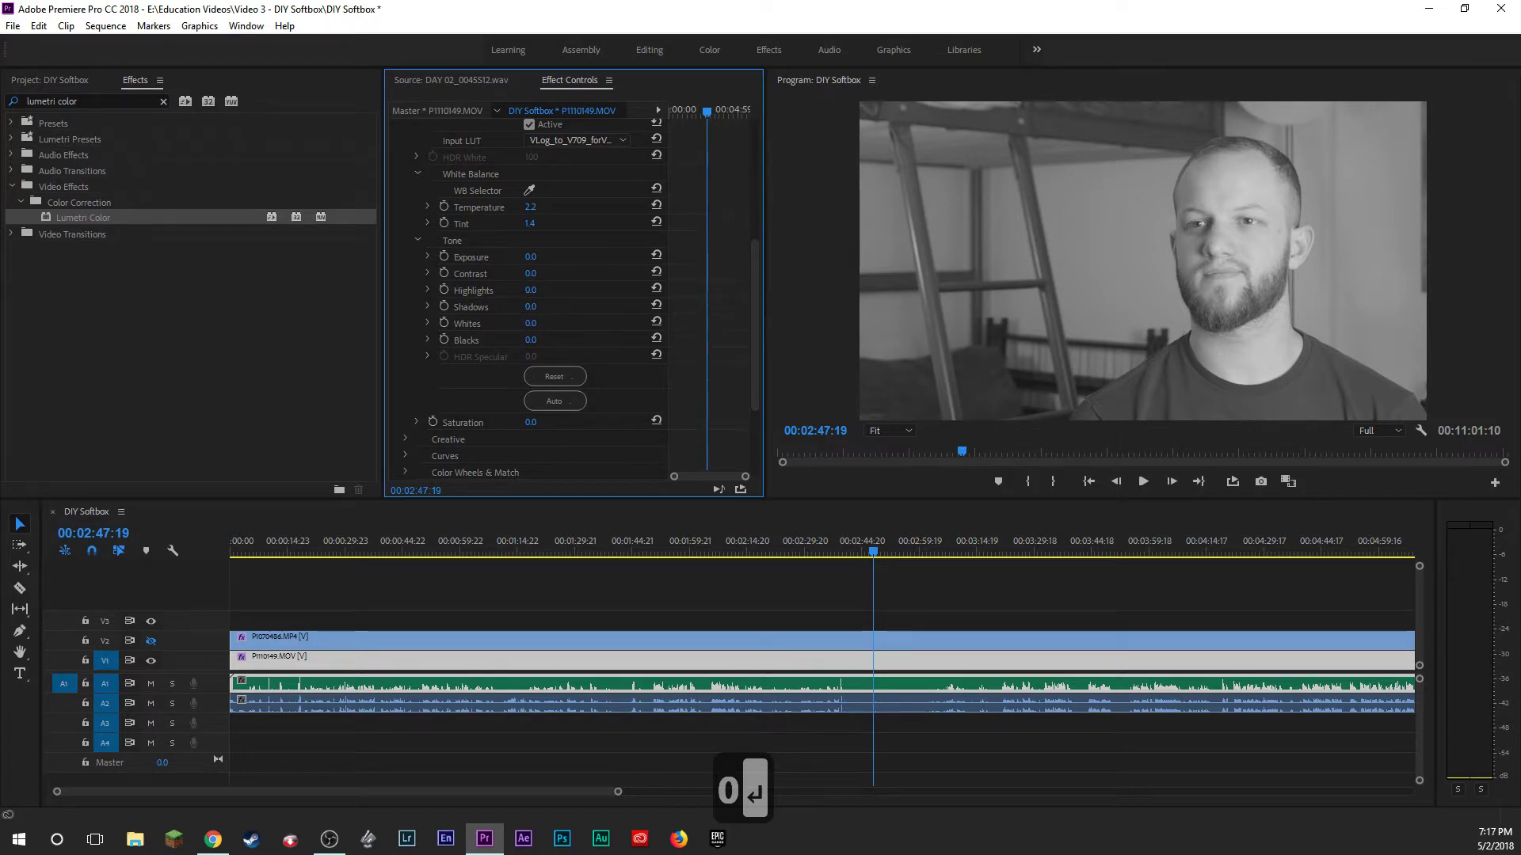
Adjust P1110149.MOV's tone to Contrast 46, Highlights -27, Shadows -40, Whites -23 and Blacks -35.
mouse_move(531, 273)
left_mouse_down()
mouse_move(570, 273)
mouse_move(508, 291)
left_mouse_up()
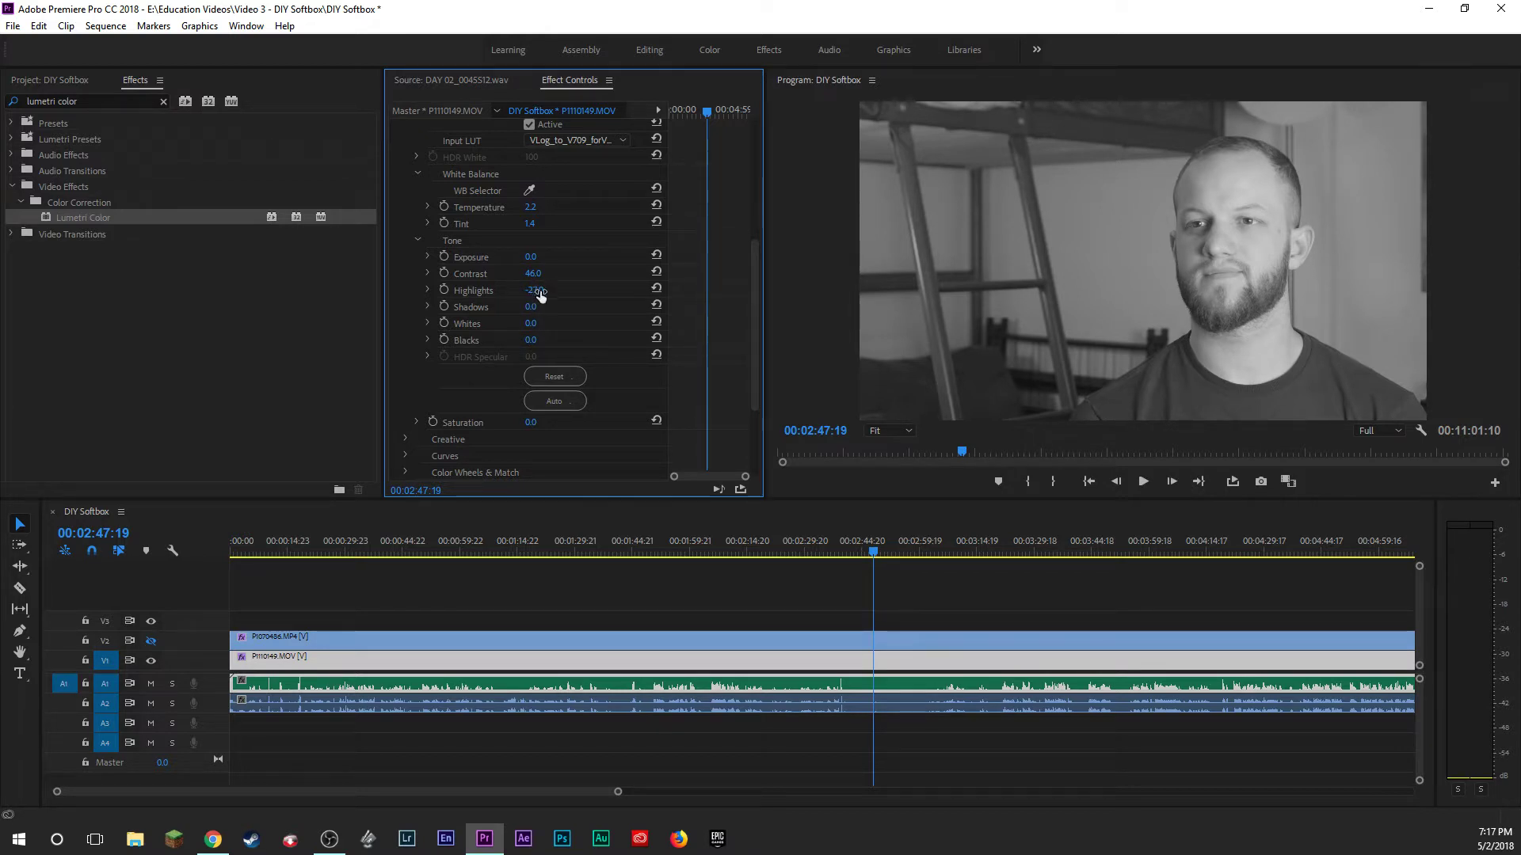
left_click_drag(530, 307, 508, 306)
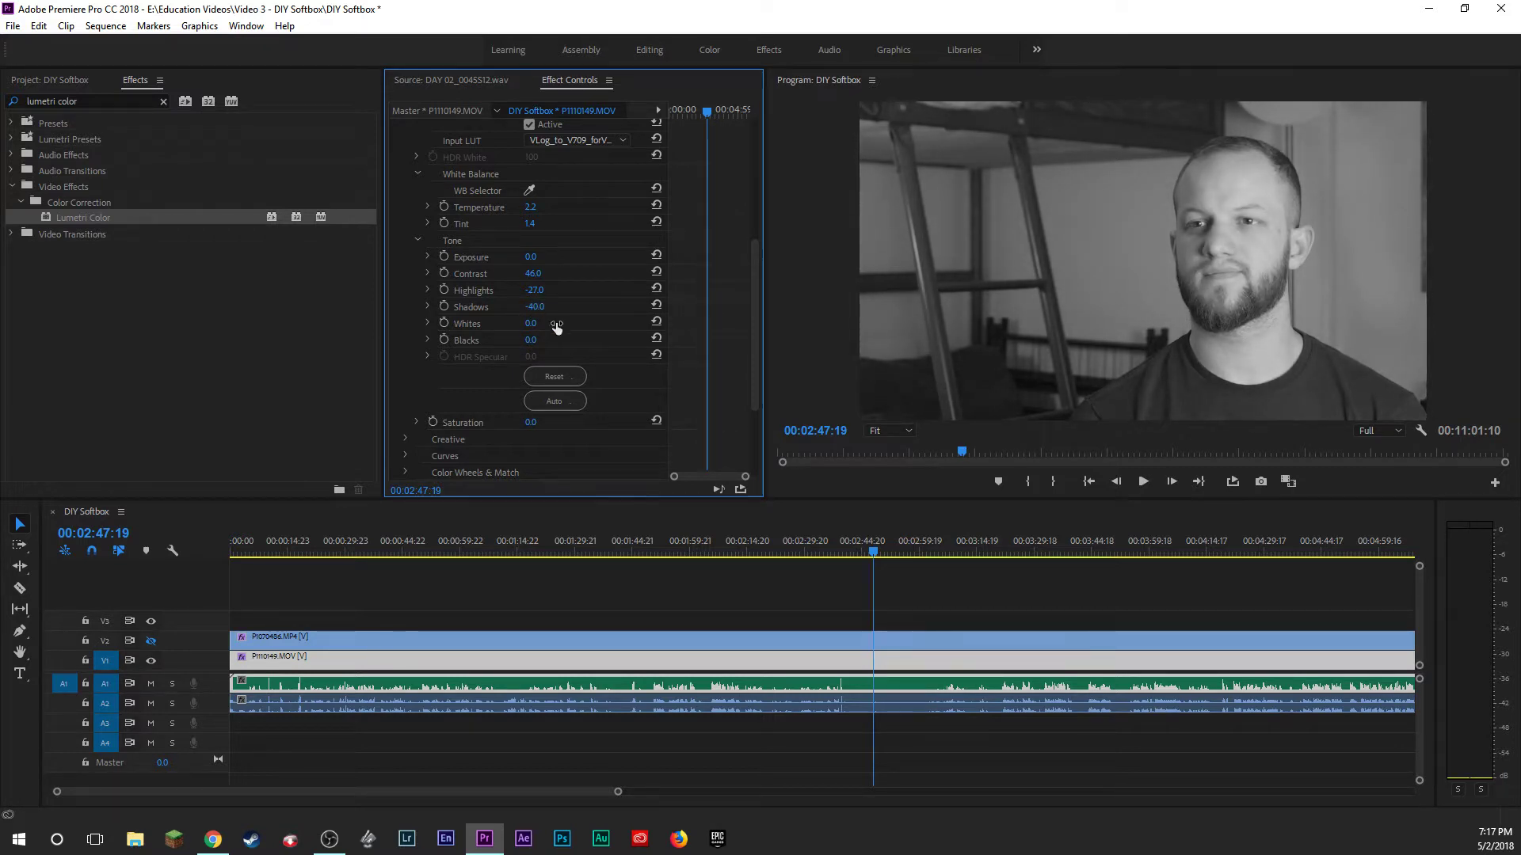
left_click_drag(530, 323, 511, 324)
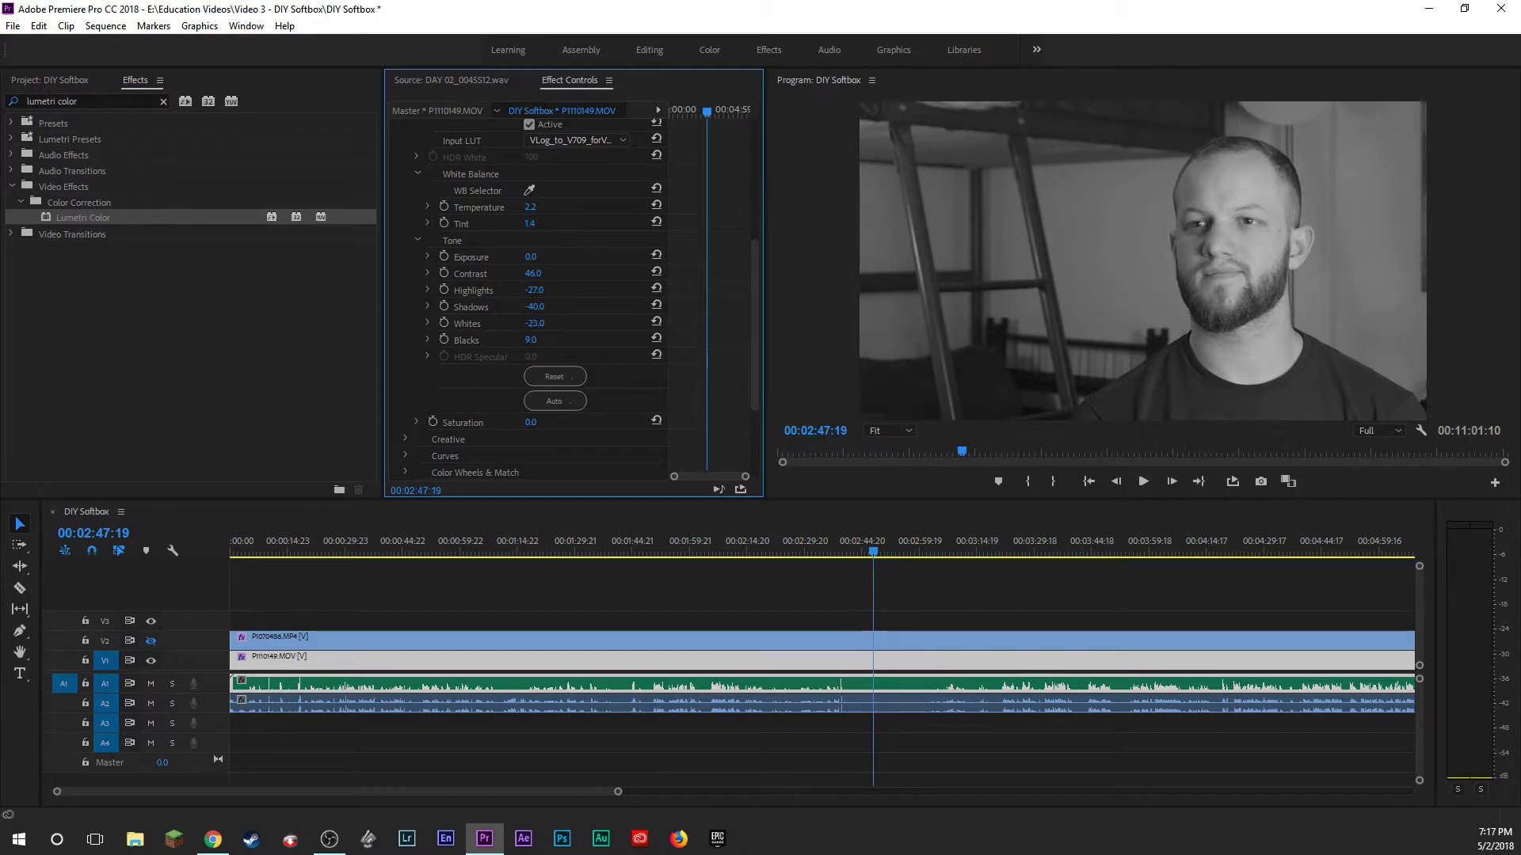
left_click_drag(530, 340, 508, 340)
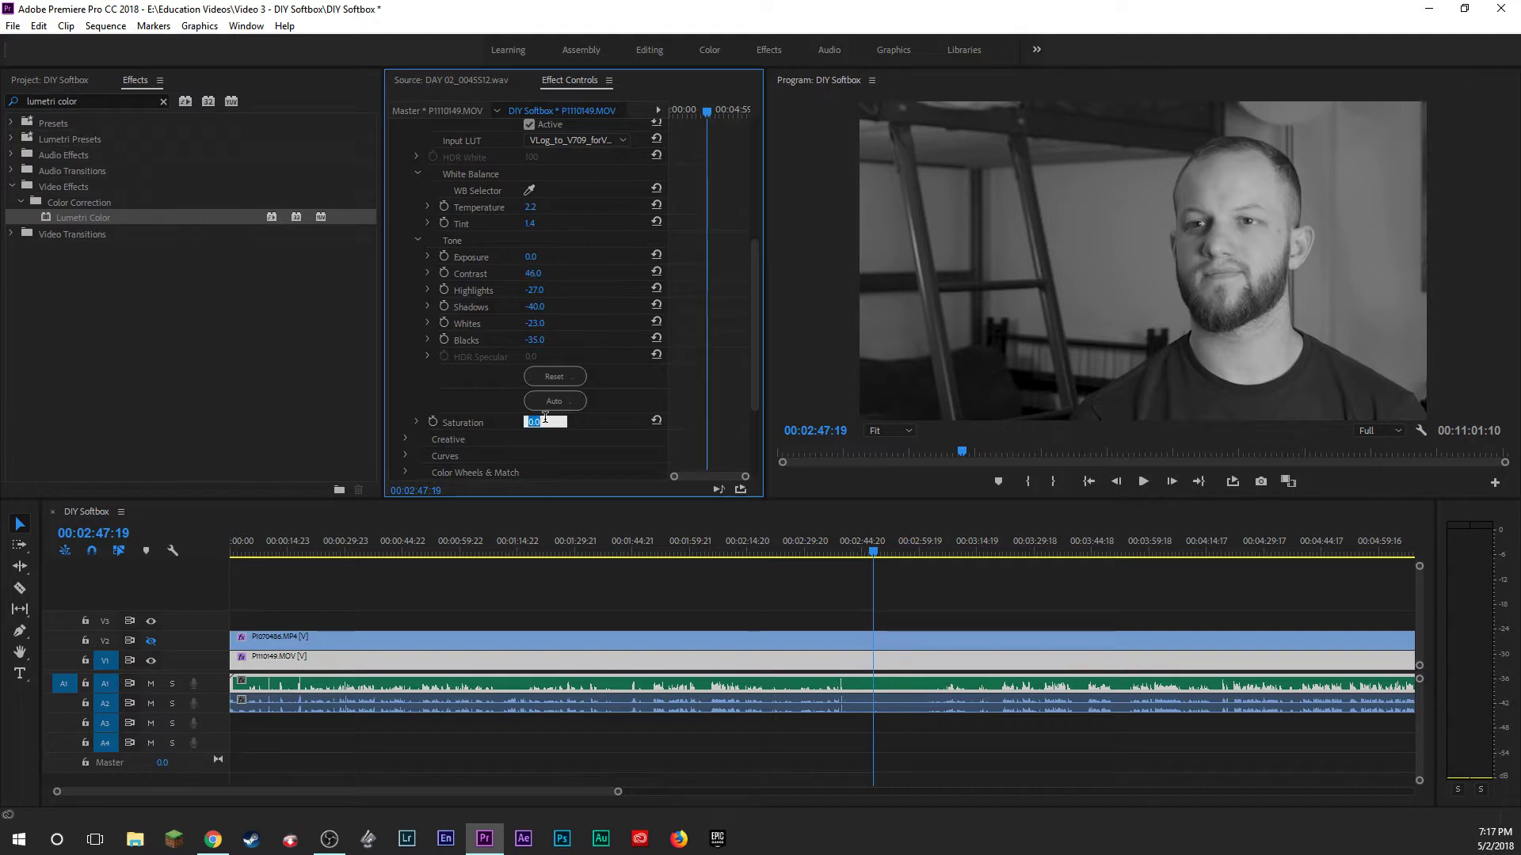
Restore P1110149.MOV's Basic Correction Saturation to 100, and boost it further to 125.
type("100")
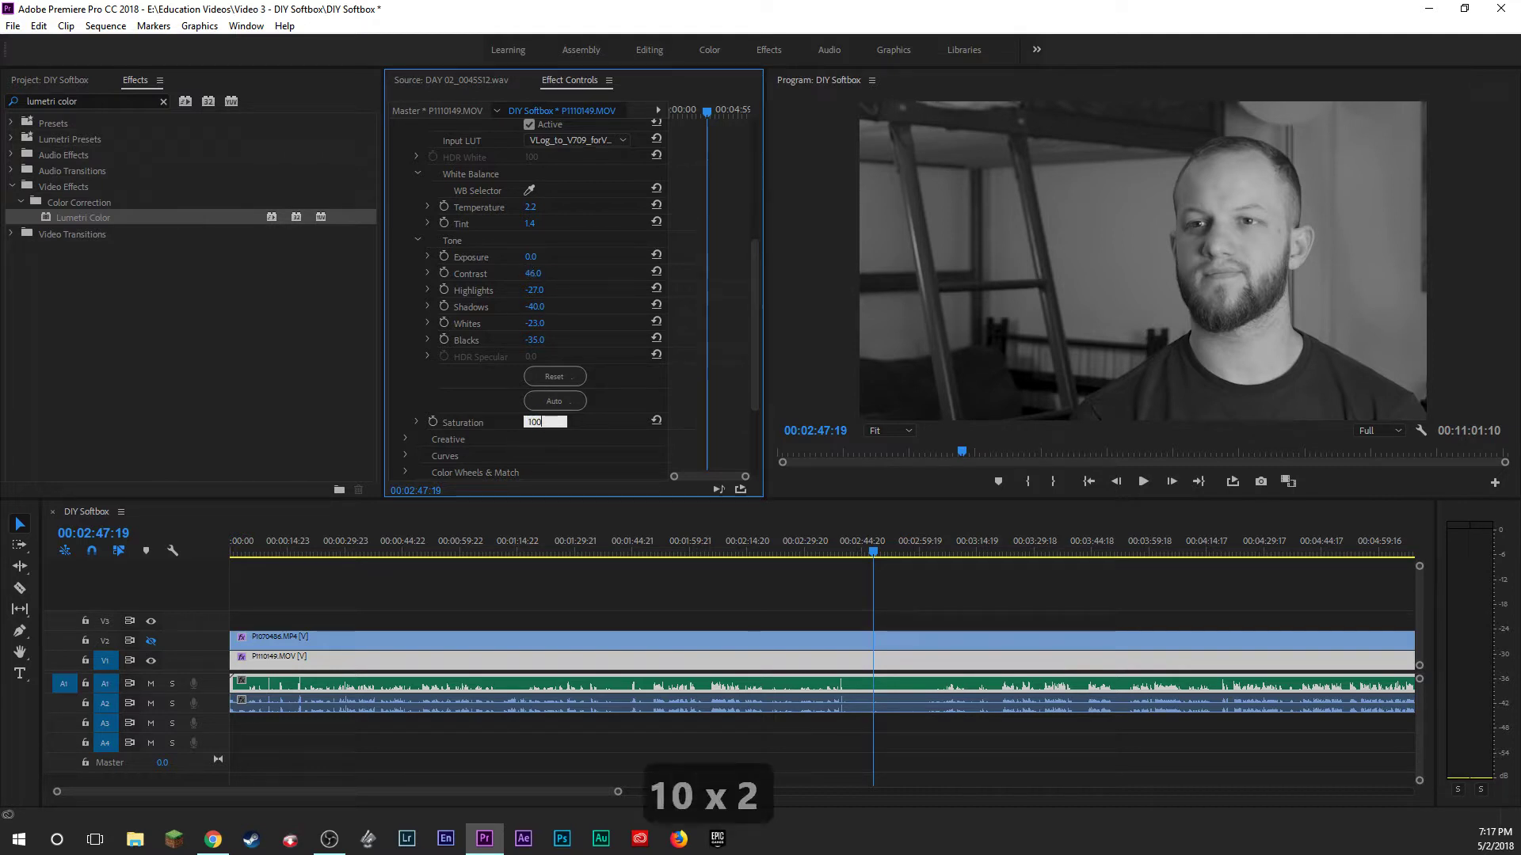
key("Return")
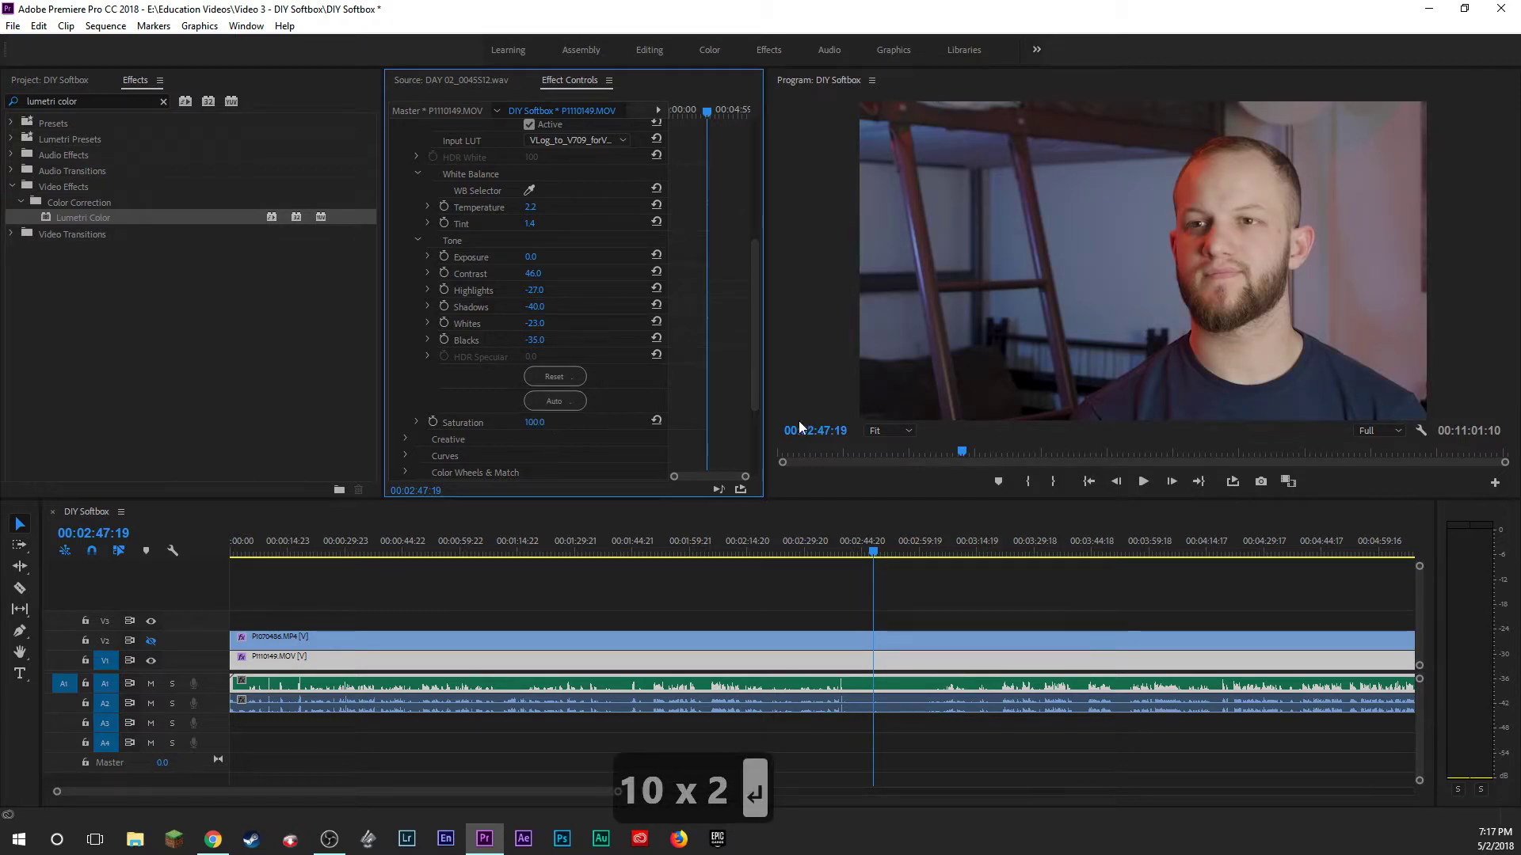
scroll(496, 328, "up", 1)
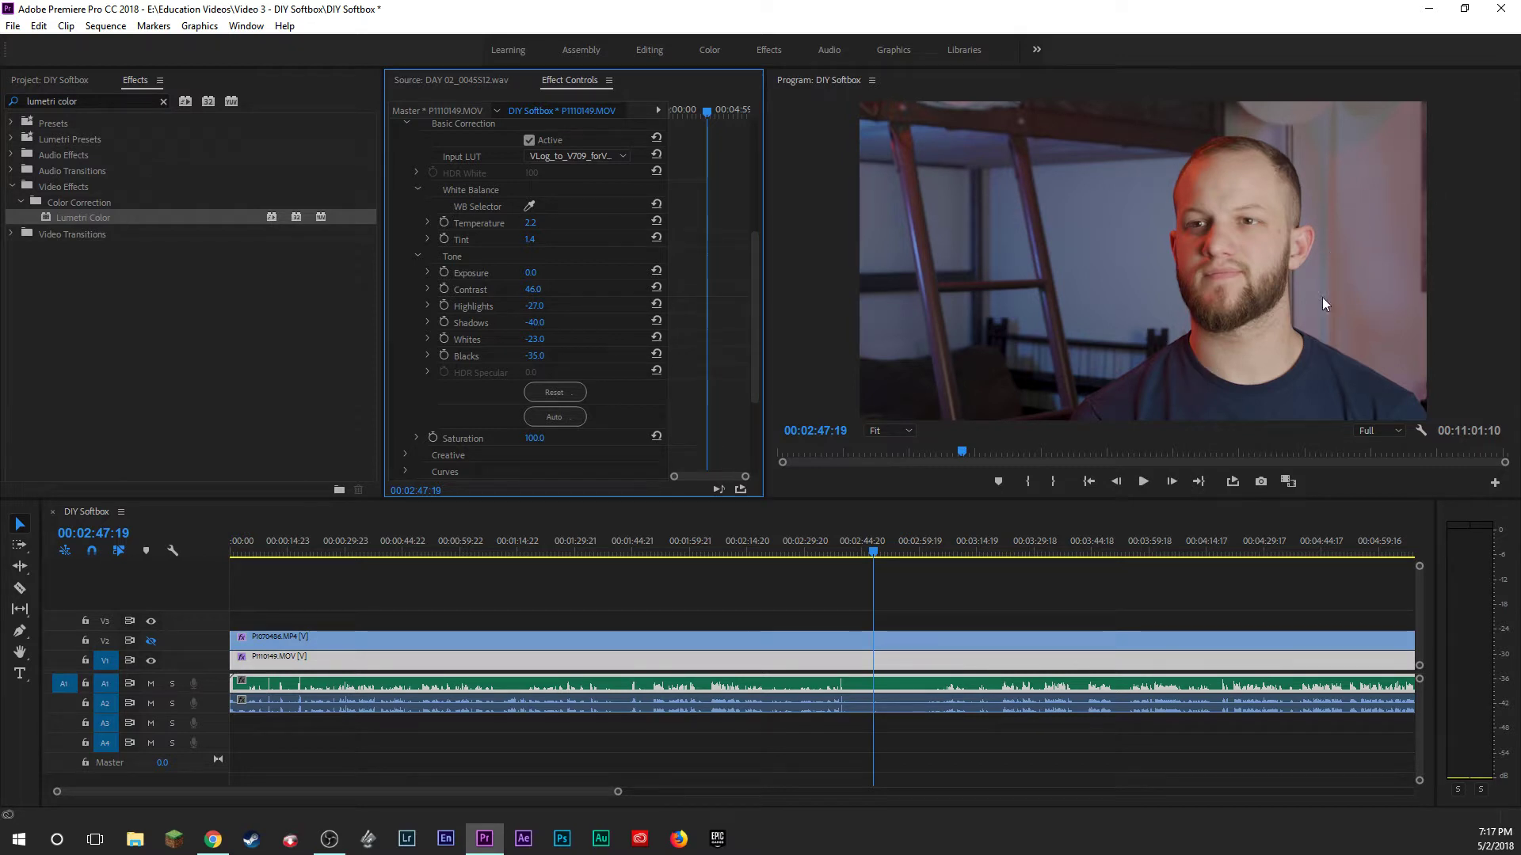
left_click(545, 435)
type("125")
key("Return")
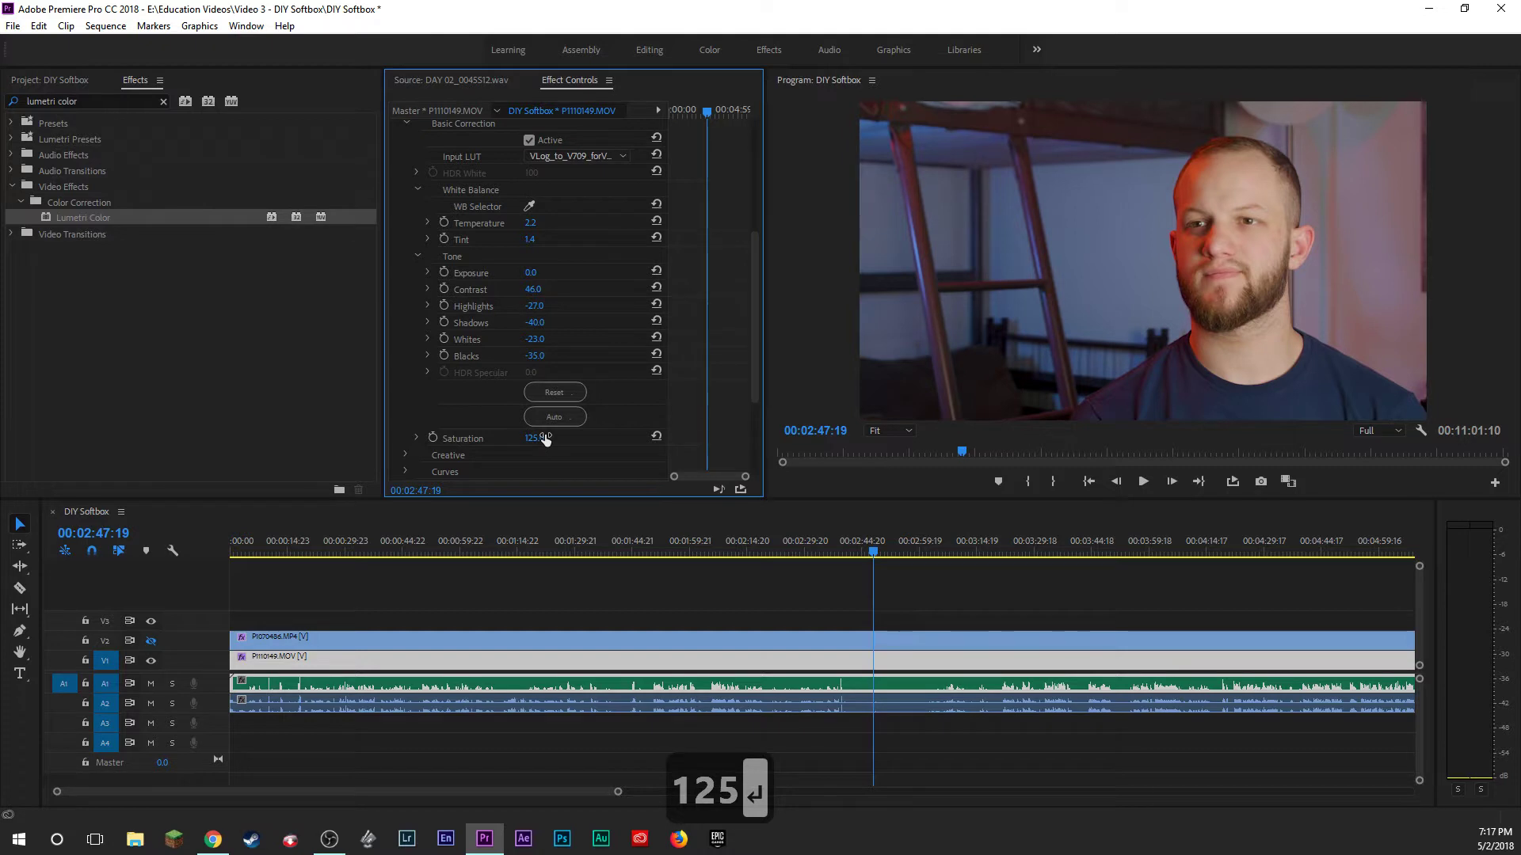
Set Sharpen to 40 in the Creative adjustments of P1110149.MOV's Lumetri Color effect.
scroll(407, 280, "up", 4)
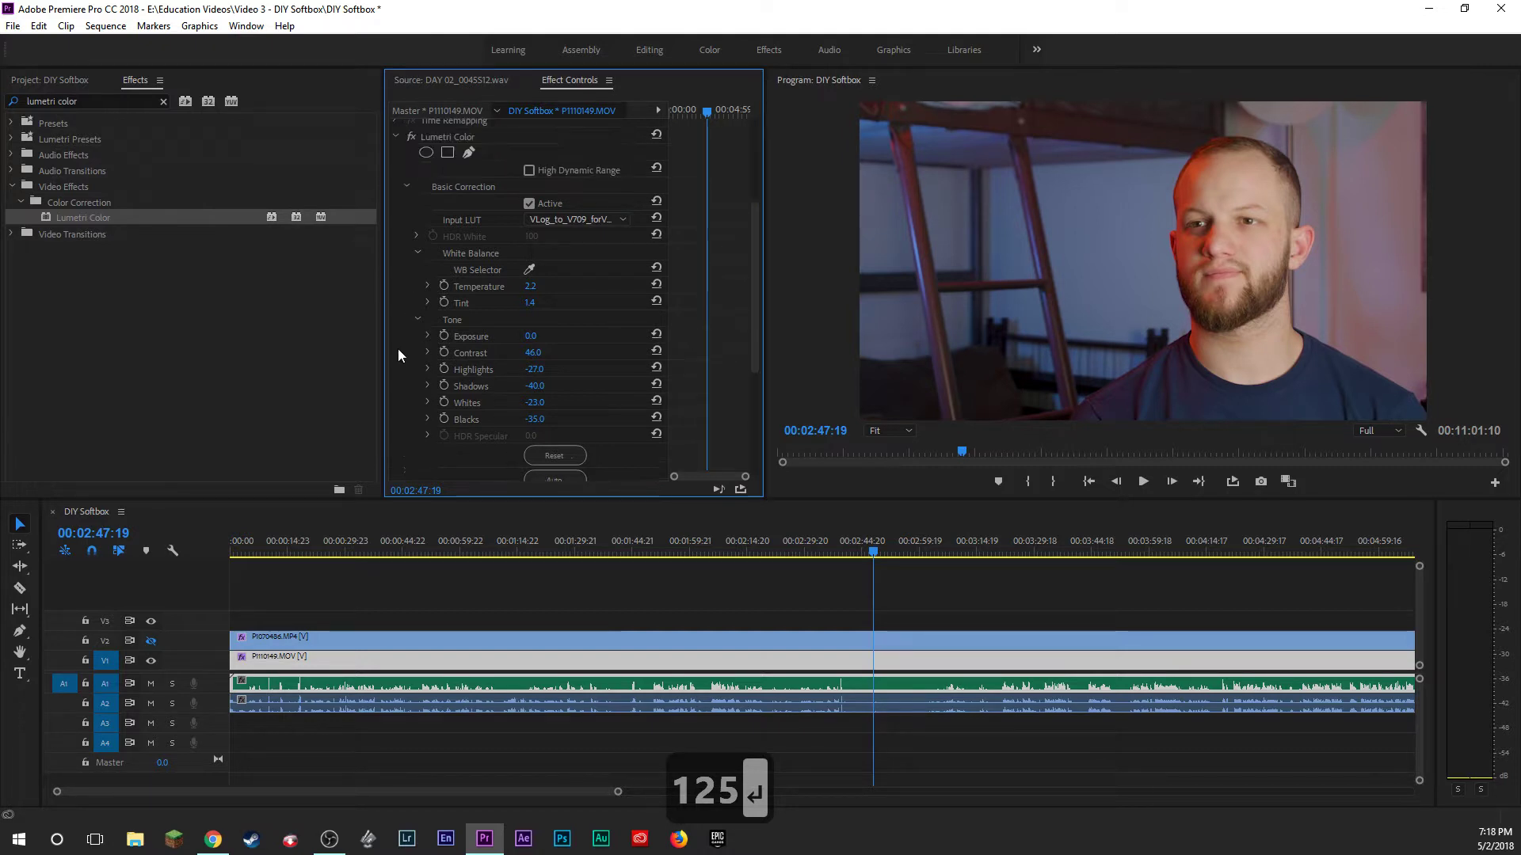
left_click(407, 203)
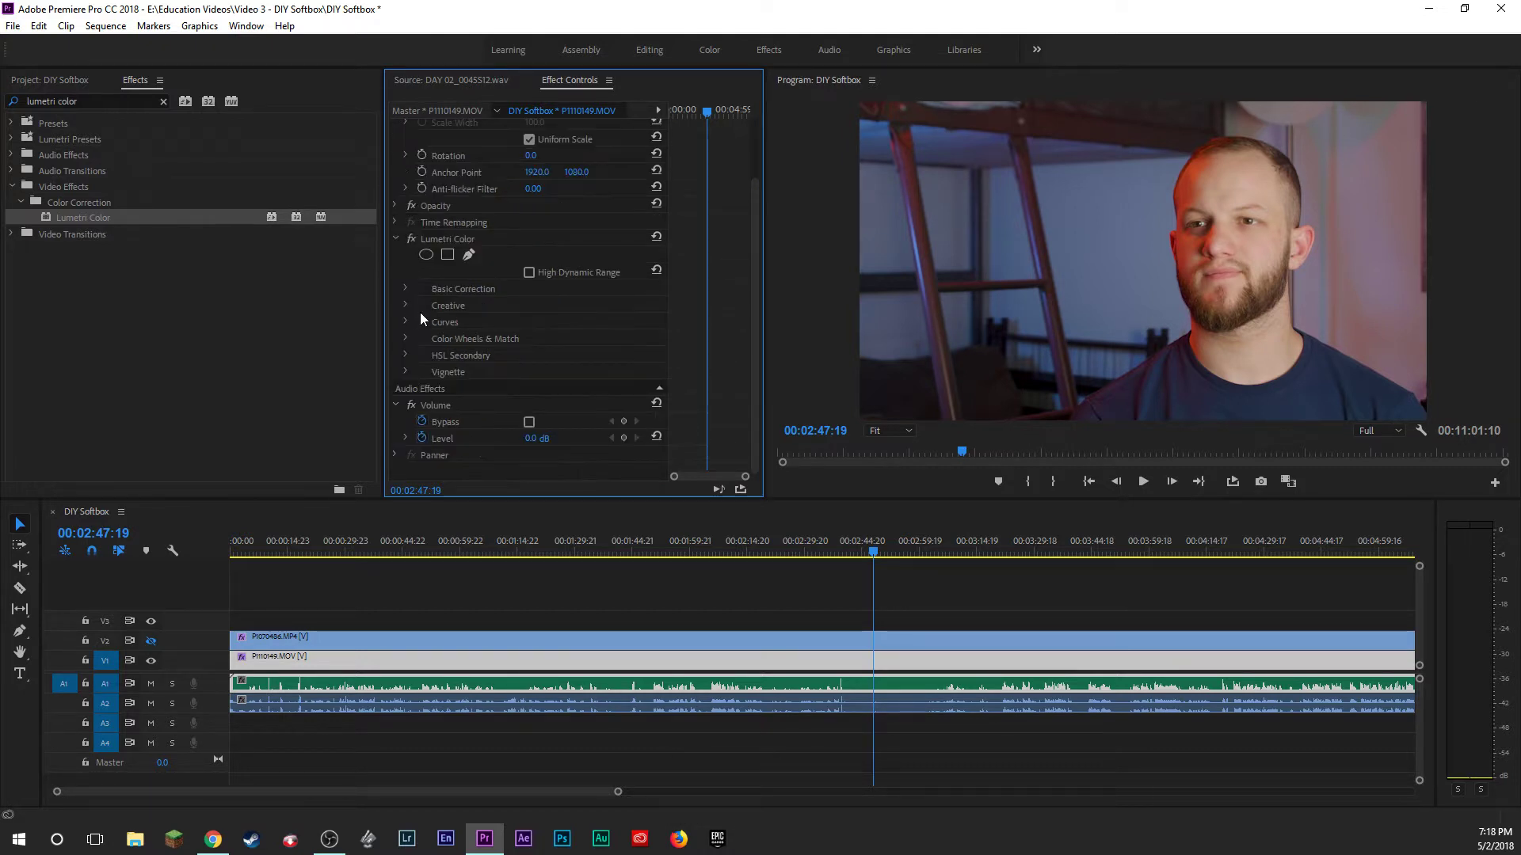
left_click(406, 304)
scroll(440, 353, "down", 4)
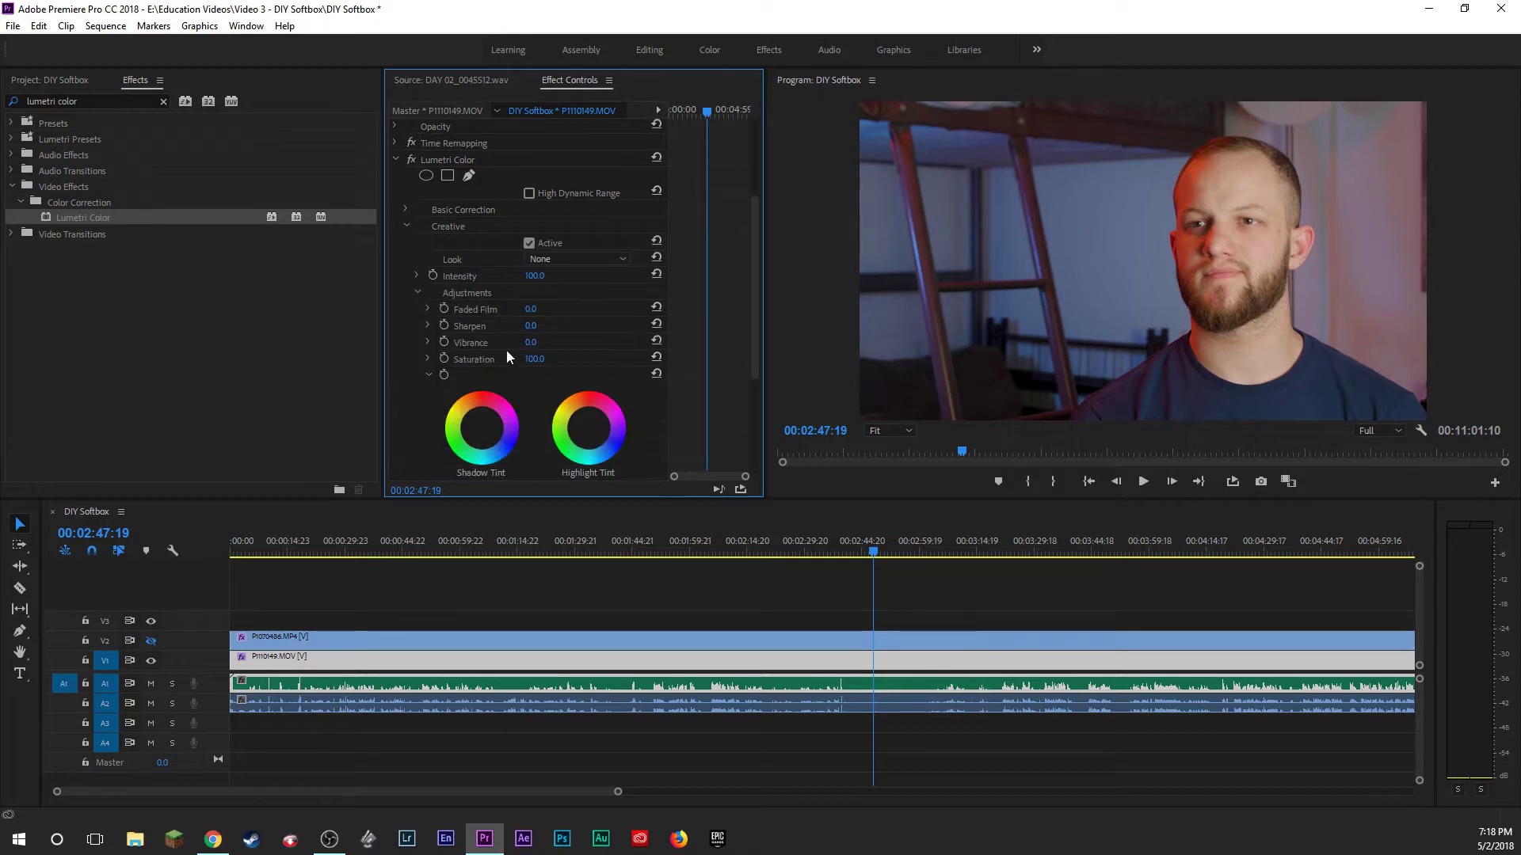
left_click(543, 324)
type("40")
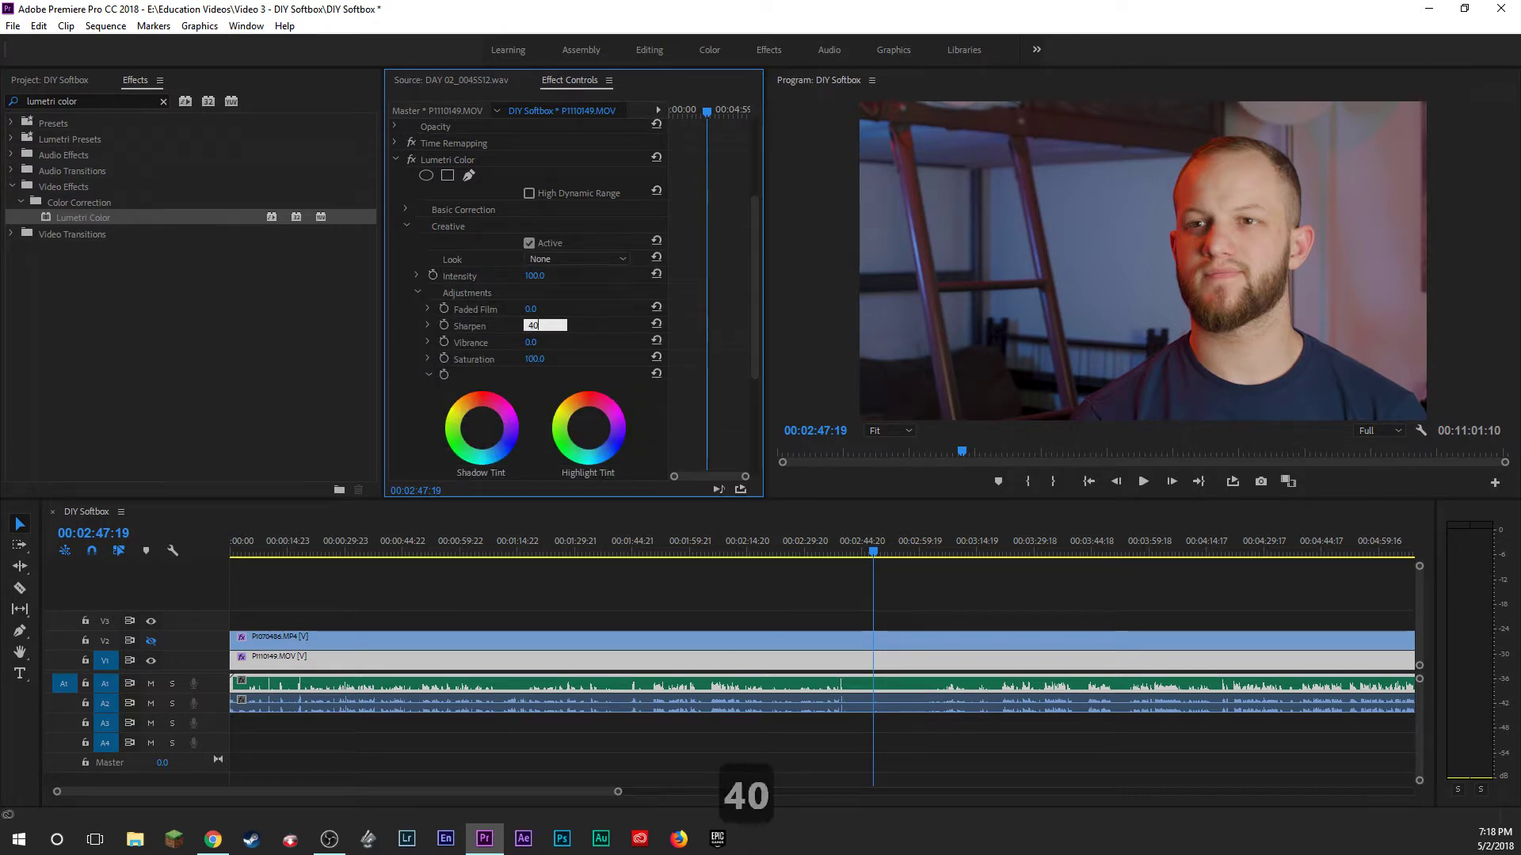
key("Return")
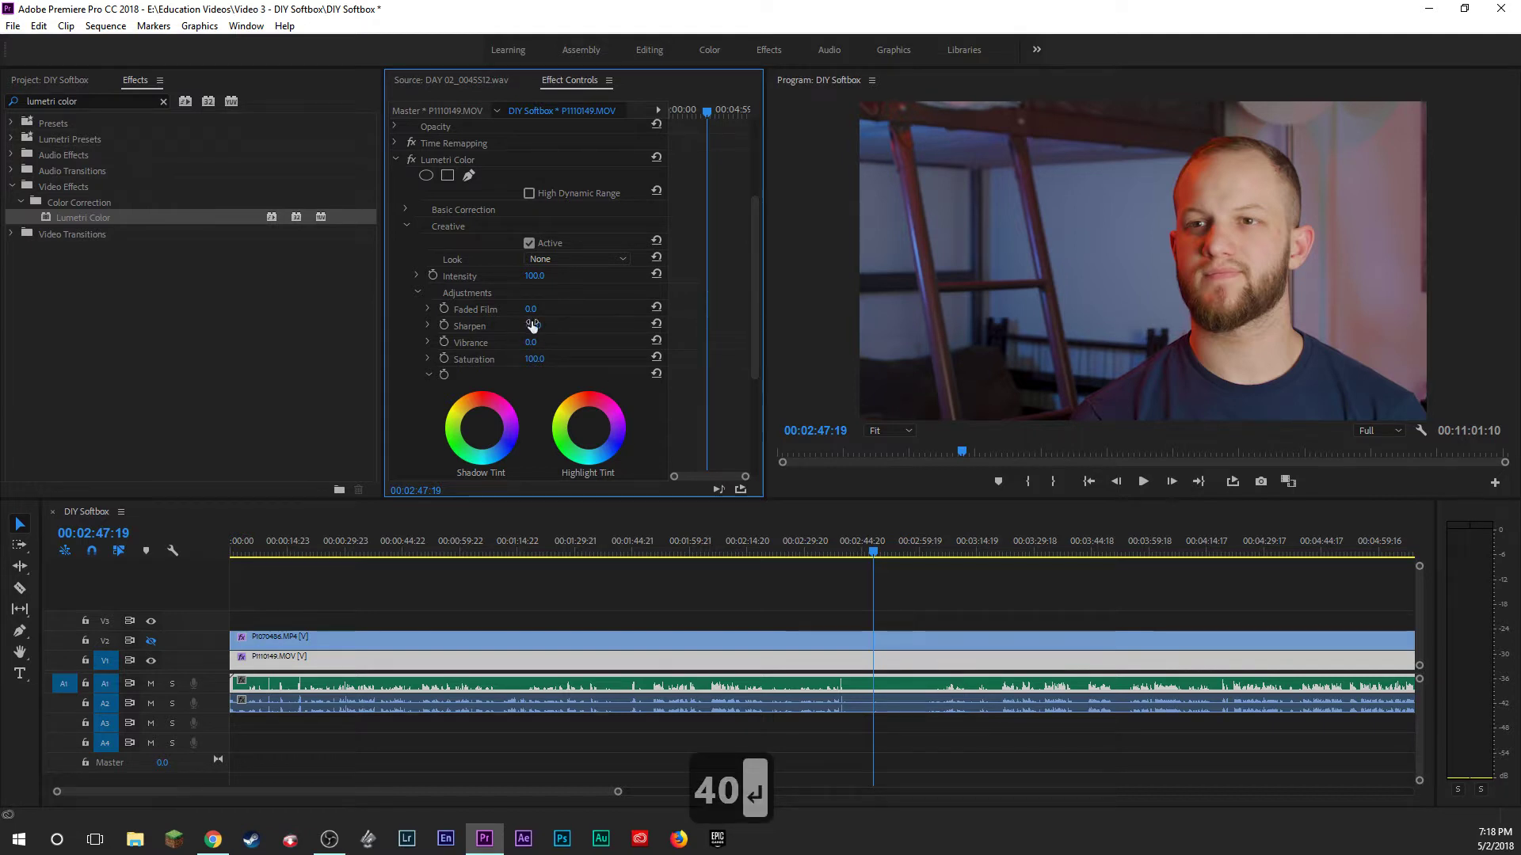
Exaggerate the Creative Sharpen amount to 100 for comparison, and return it to 40.
left_click_drag(531, 331, 545, 326)
left_click(545, 326)
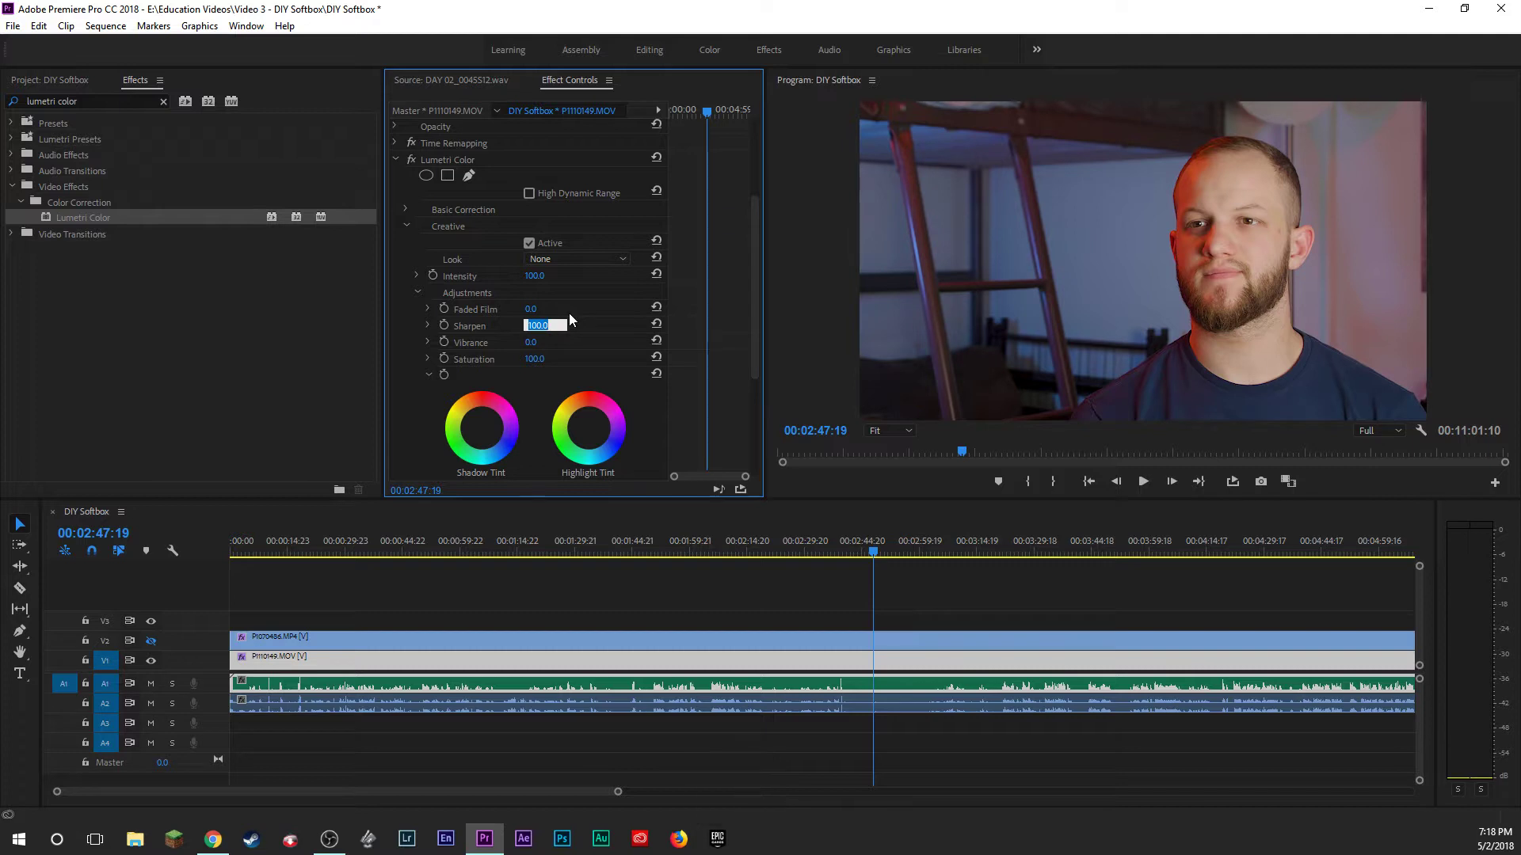
type("40")
key("Return")
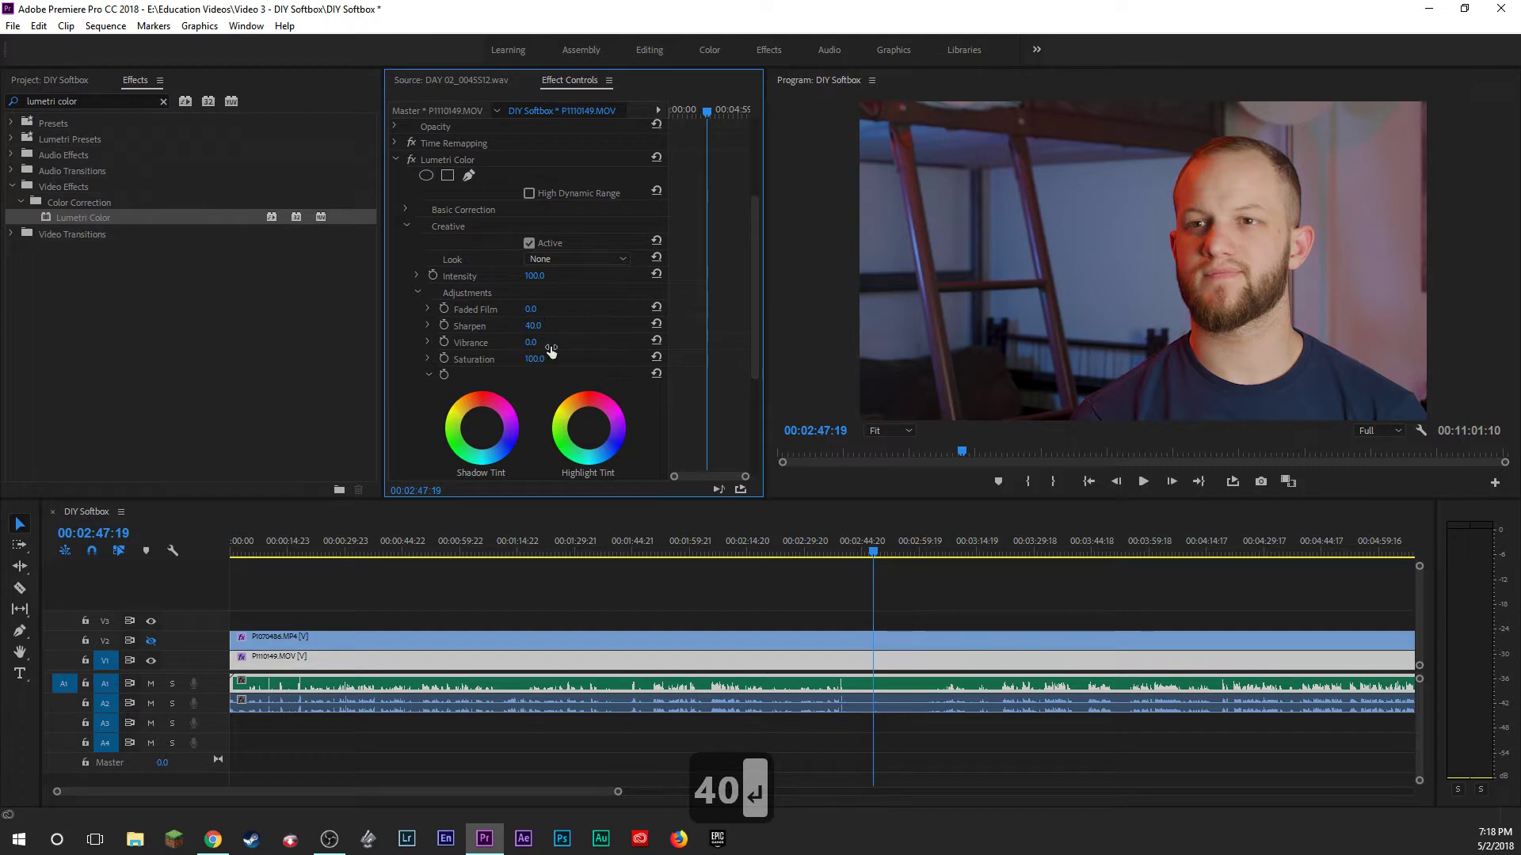
Try Faded Film at 20 in the Creative adjustments, and reset it to its default.
left_click(532, 310)
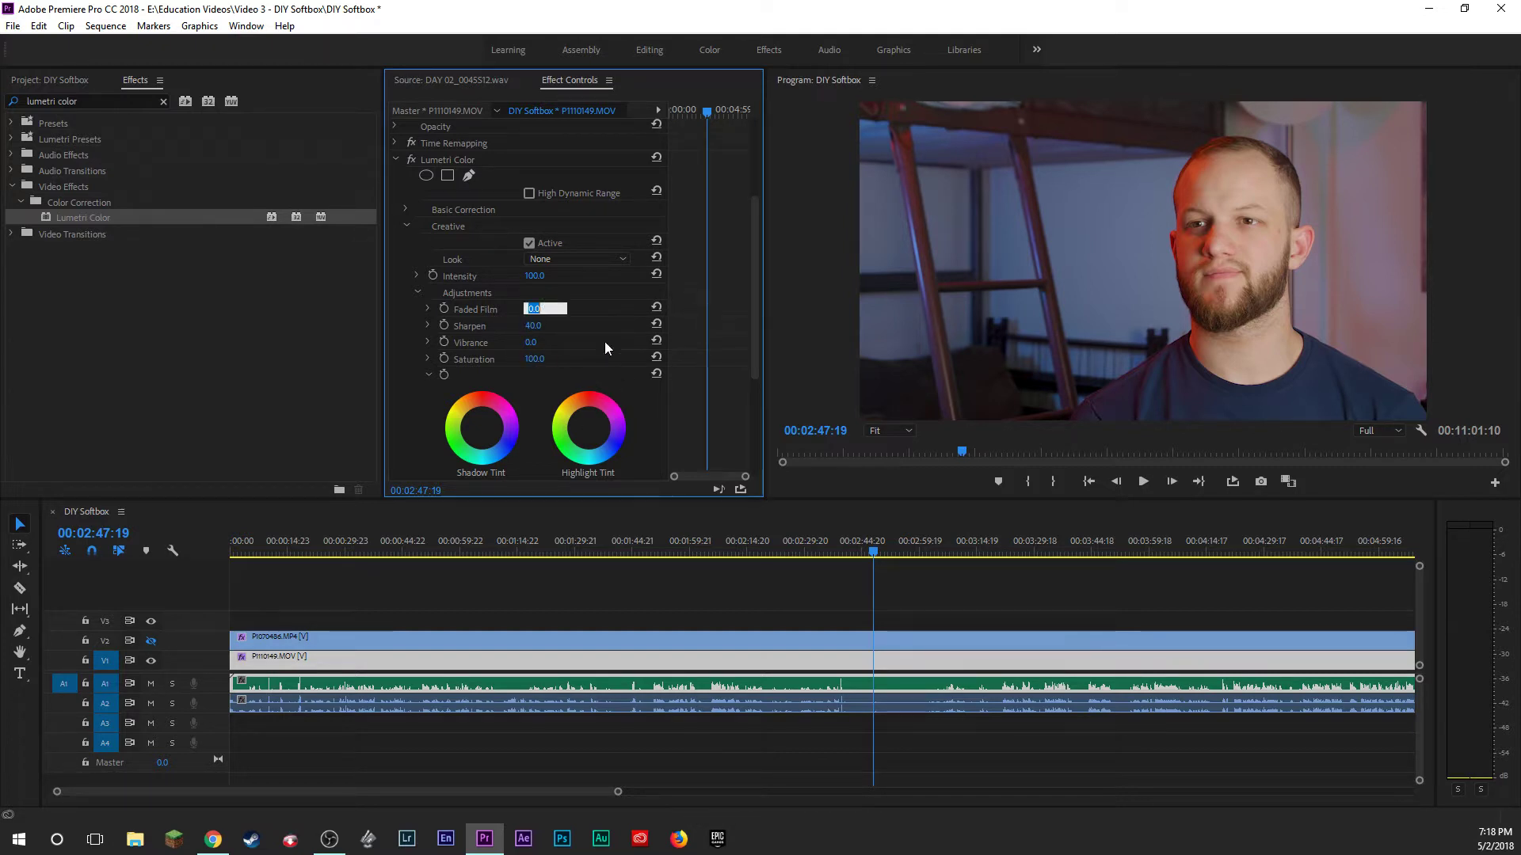
type("20")
key("Return")
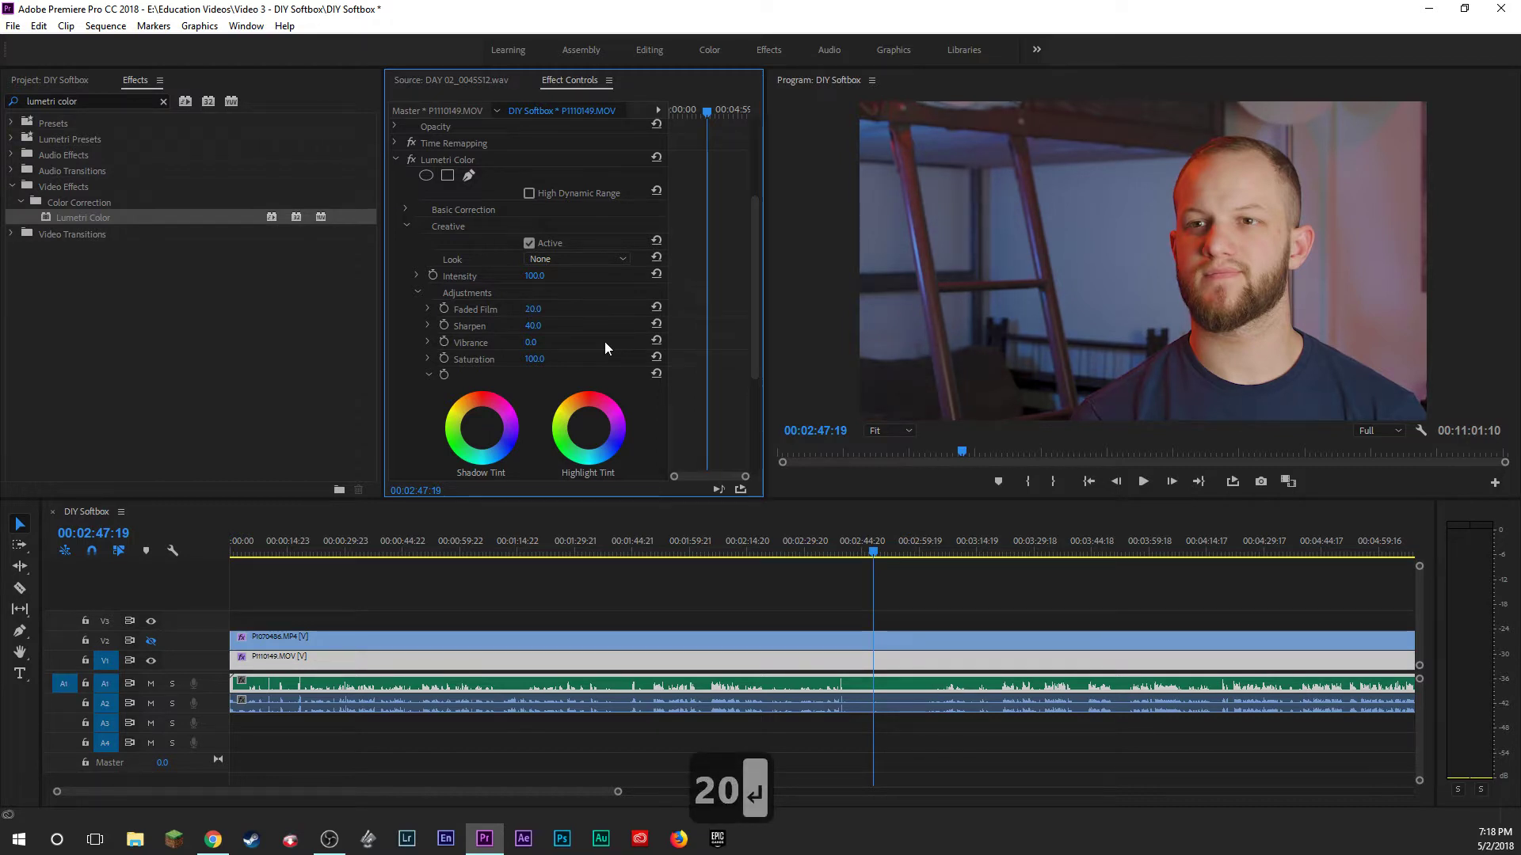
left_click(532, 309)
left_click(658, 308)
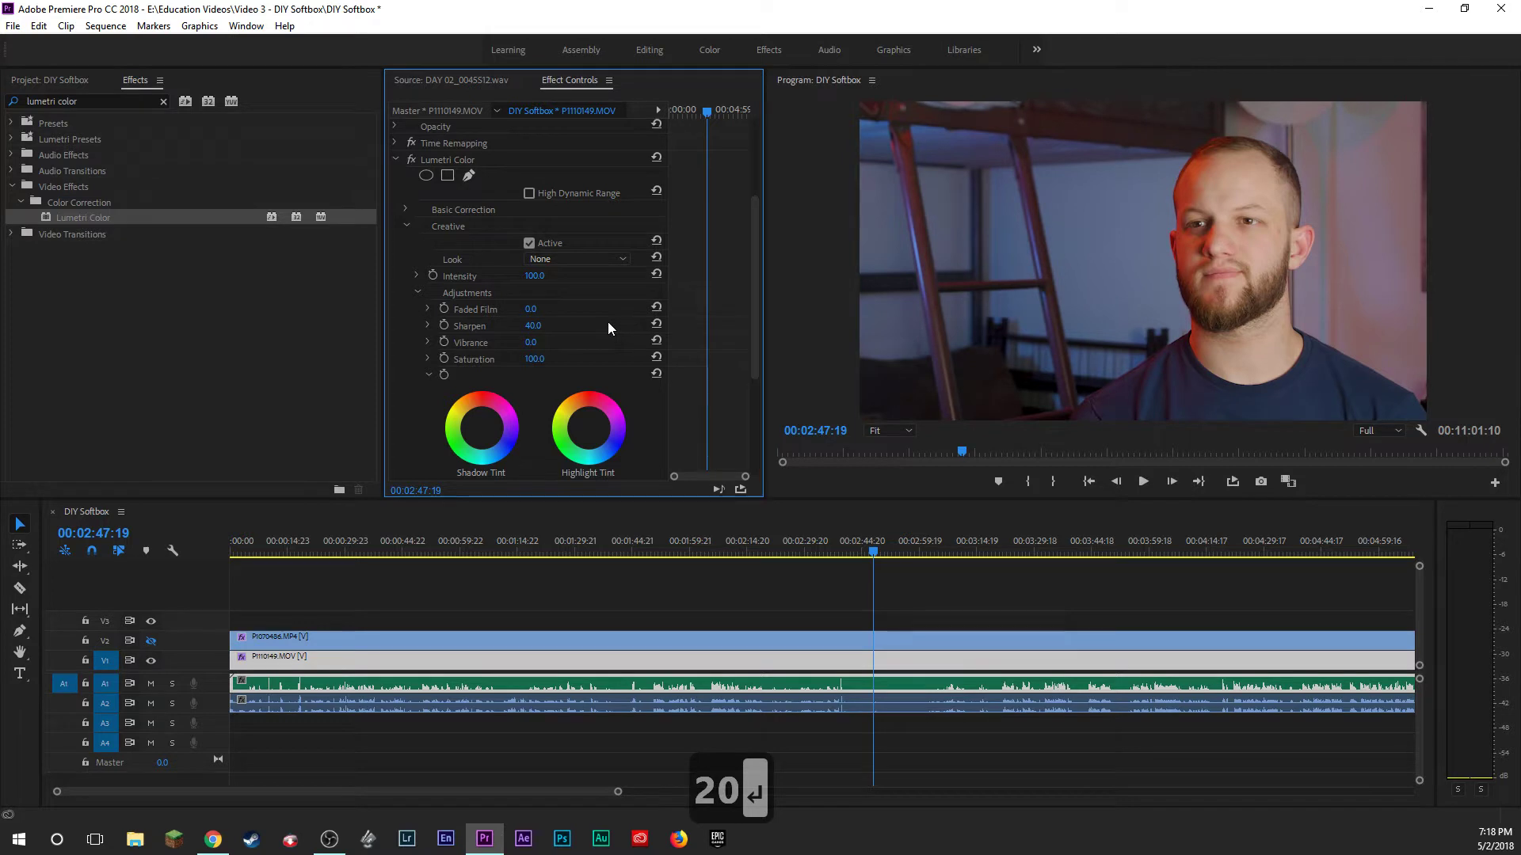
Try Shadows at 1 in P1110149.MOV's Basic Correction, and undo the change.
left_click(407, 209)
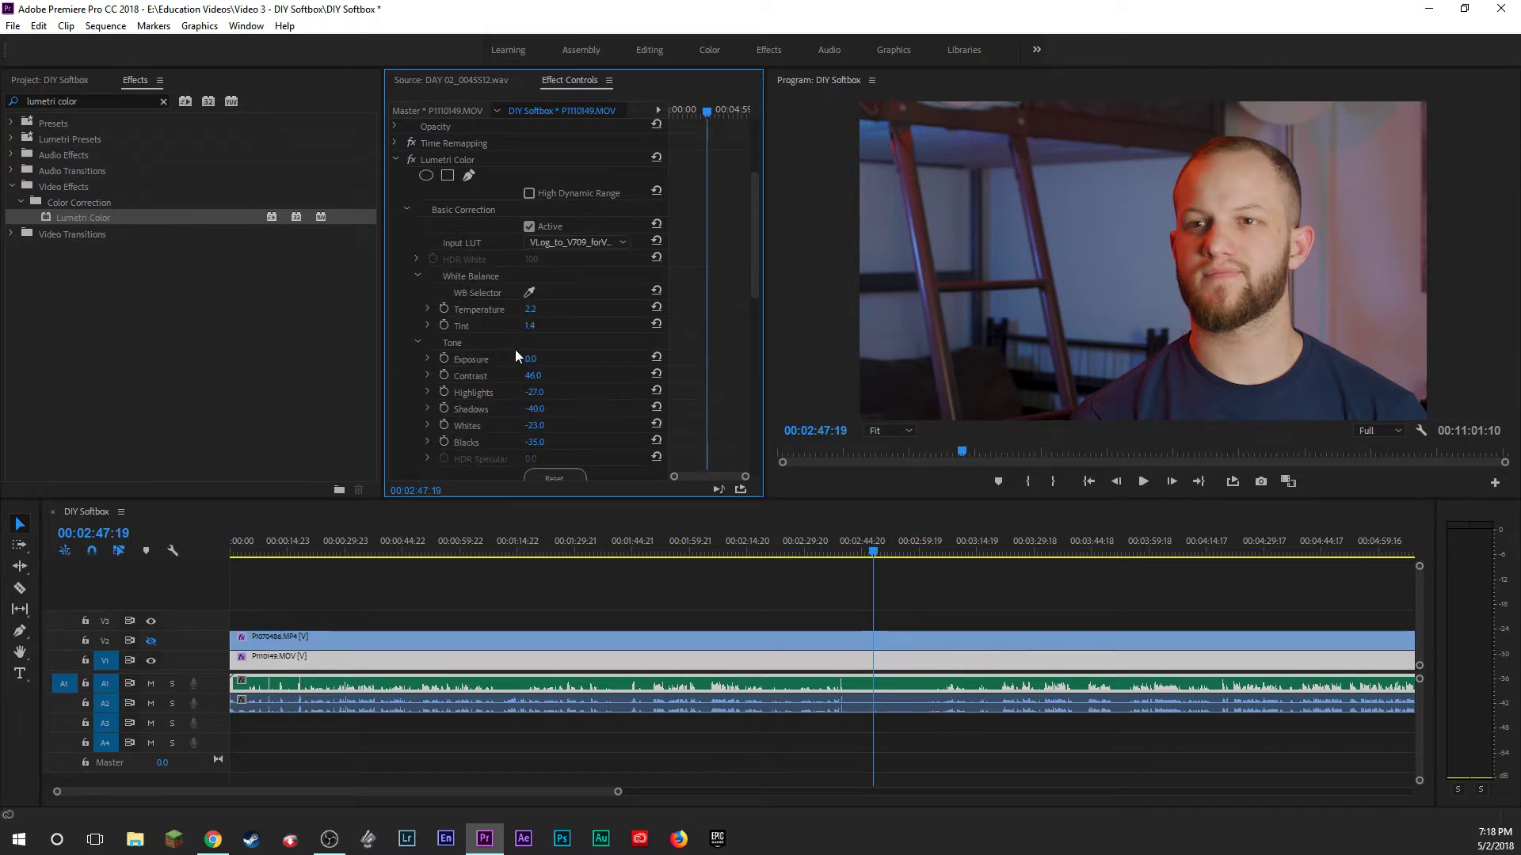
left_click(536, 410)
type("1")
key("Return")
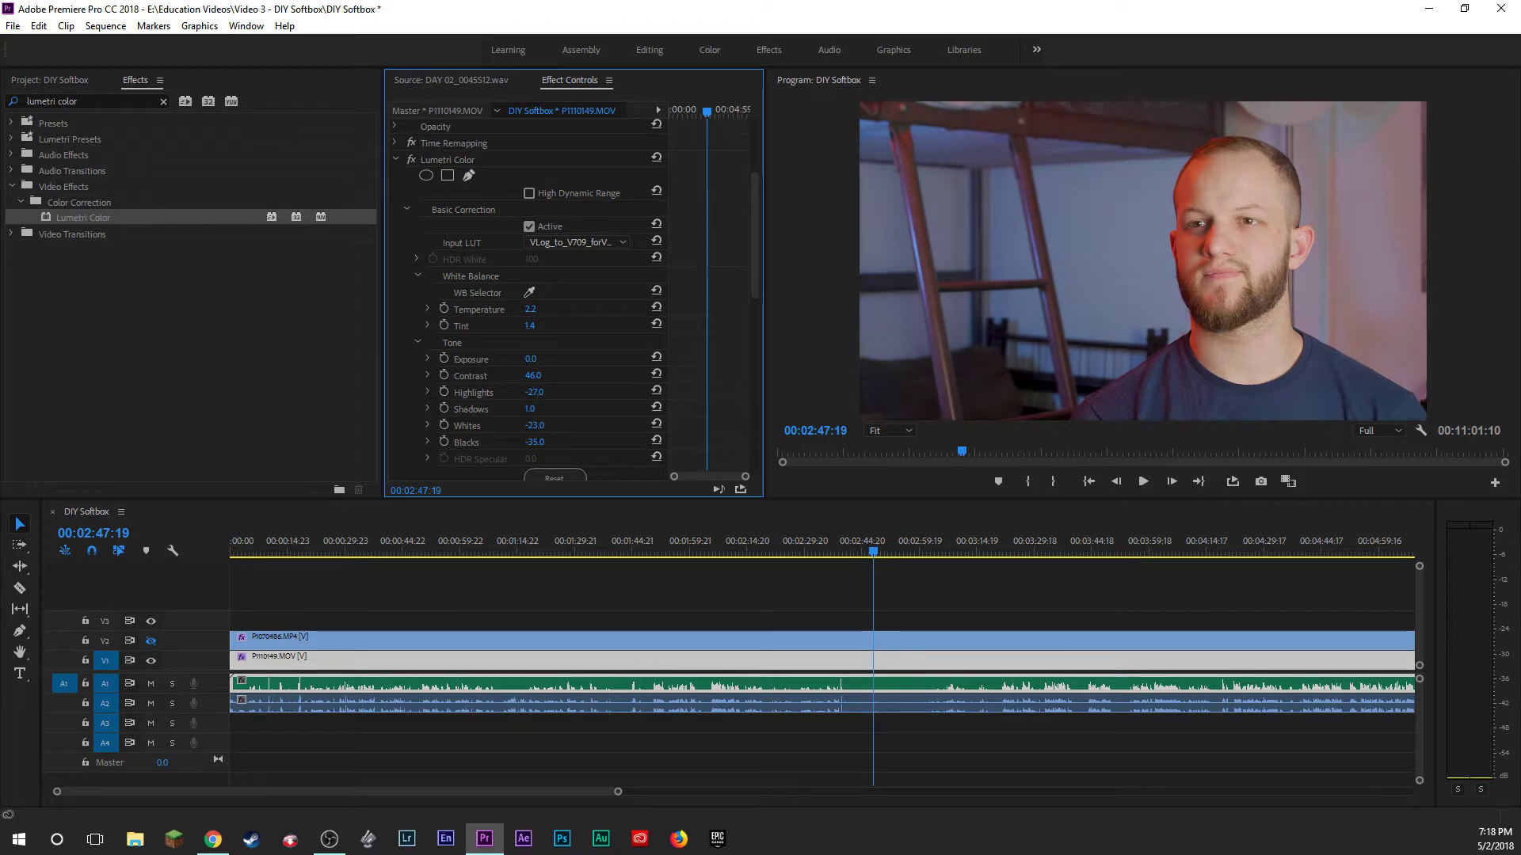
left_click(539, 410)
key("ctrl+z")
key("ctrl+z")
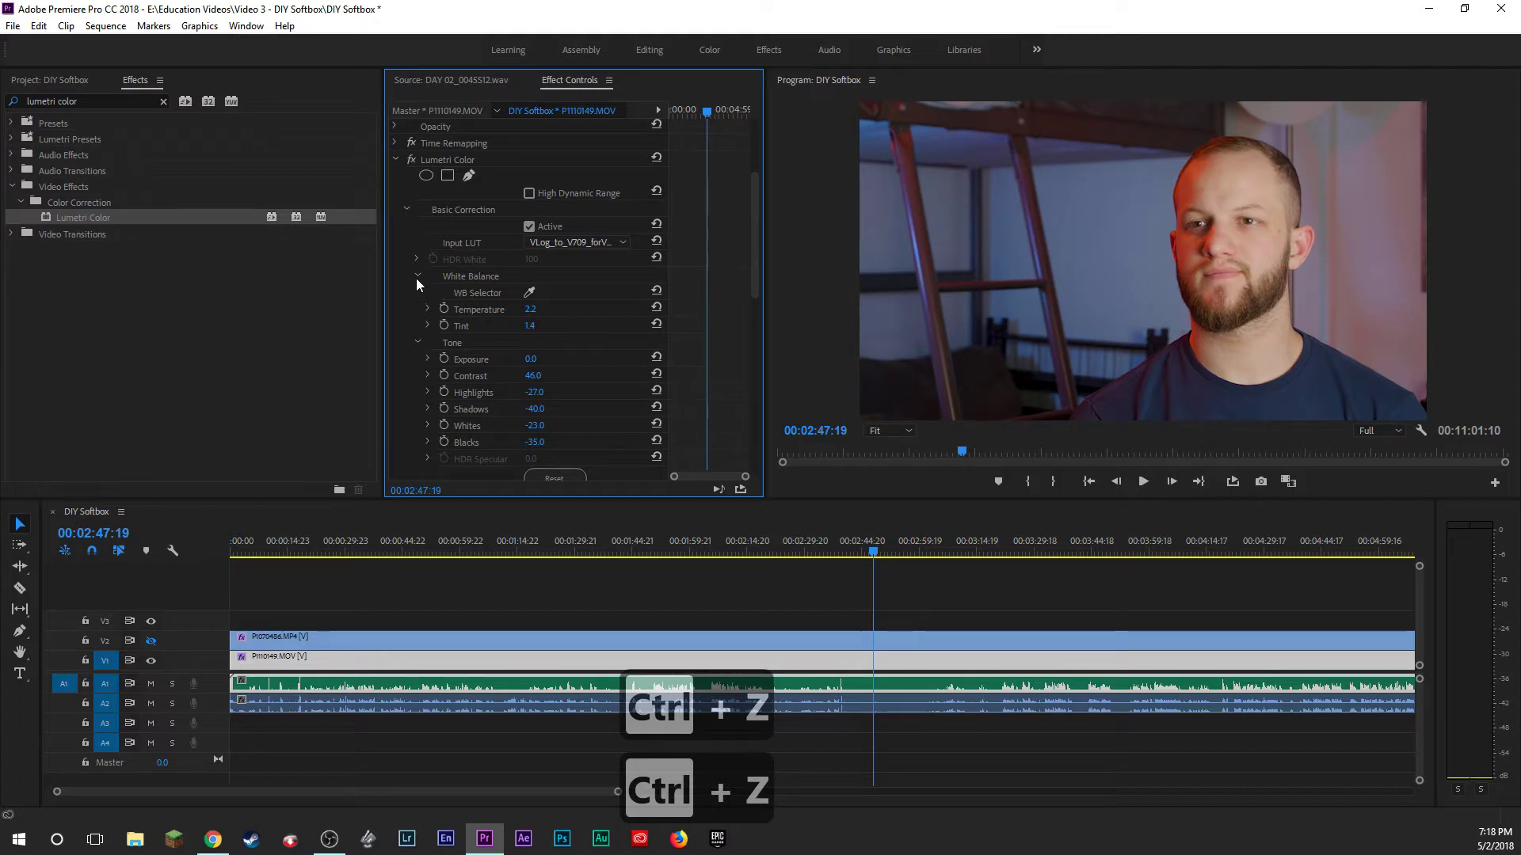
left_click(407, 211)
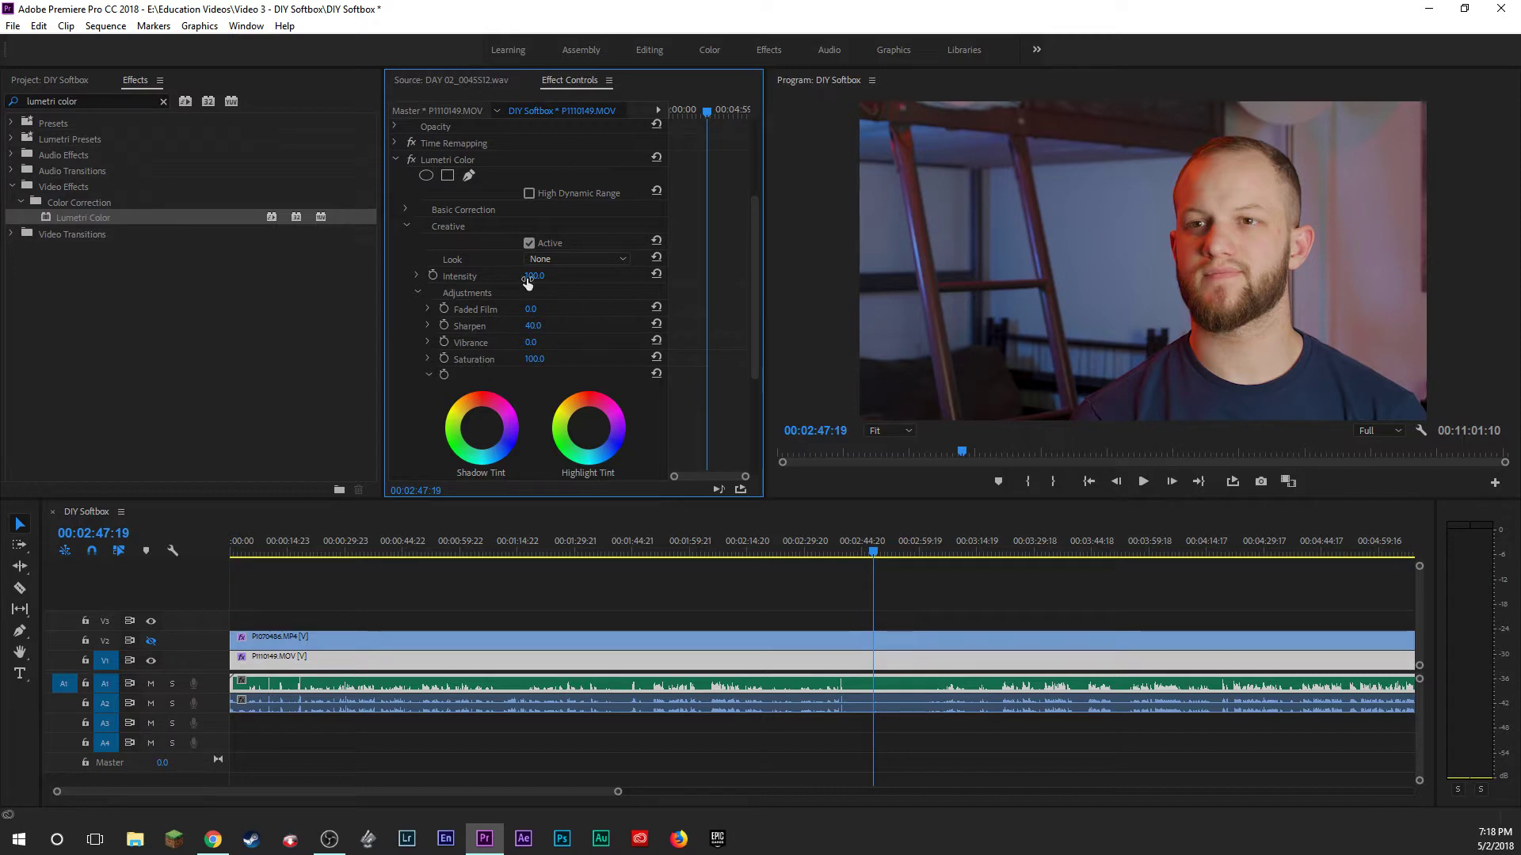
Review the available Creative Look presets without applying one, and collapse the Creative section.
left_click(589, 260)
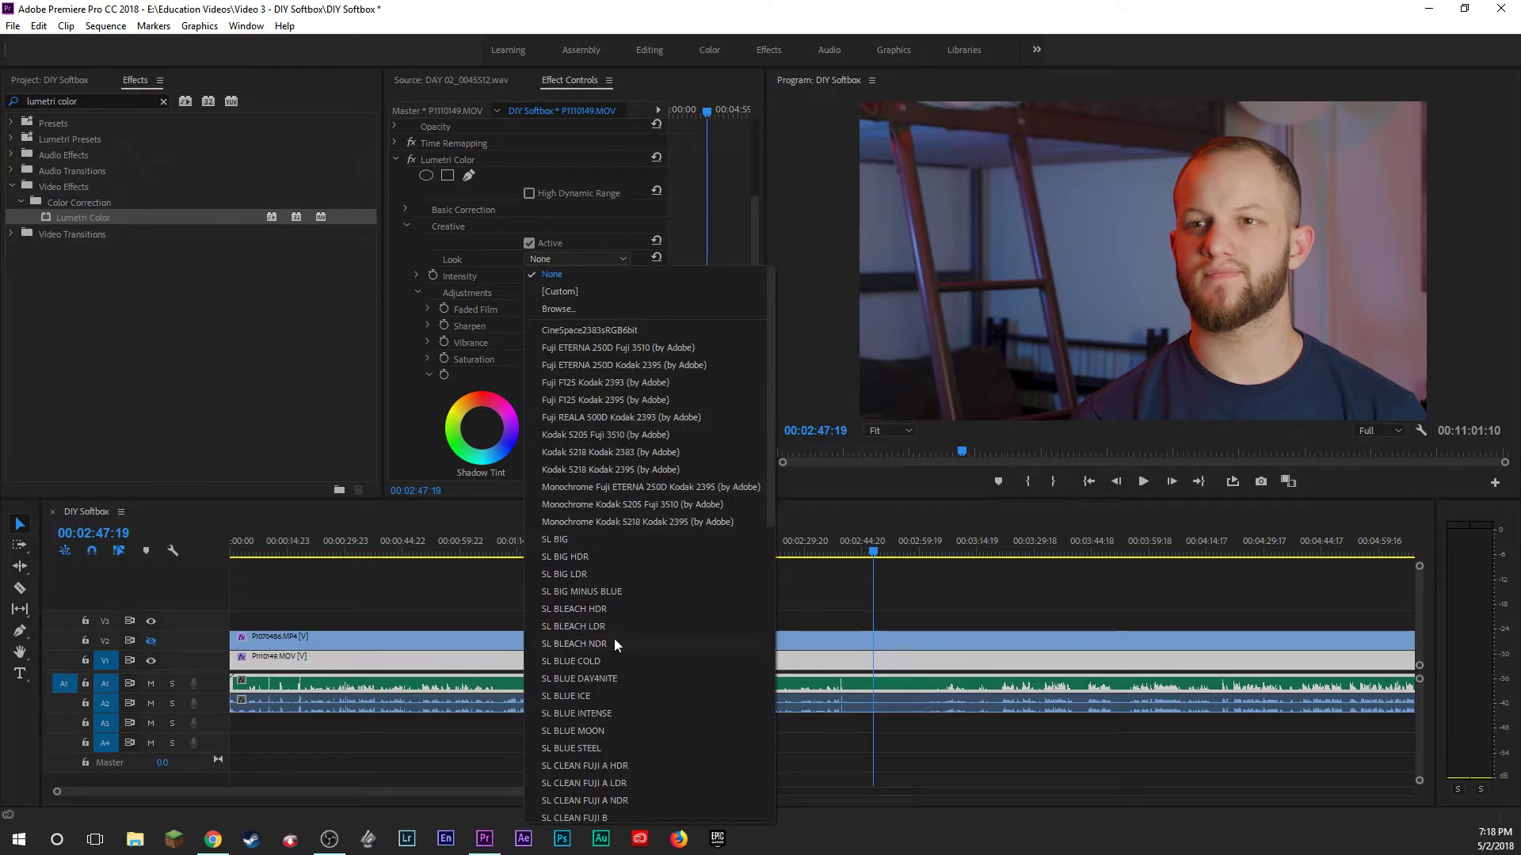
left_click(410, 226)
left_click(408, 225)
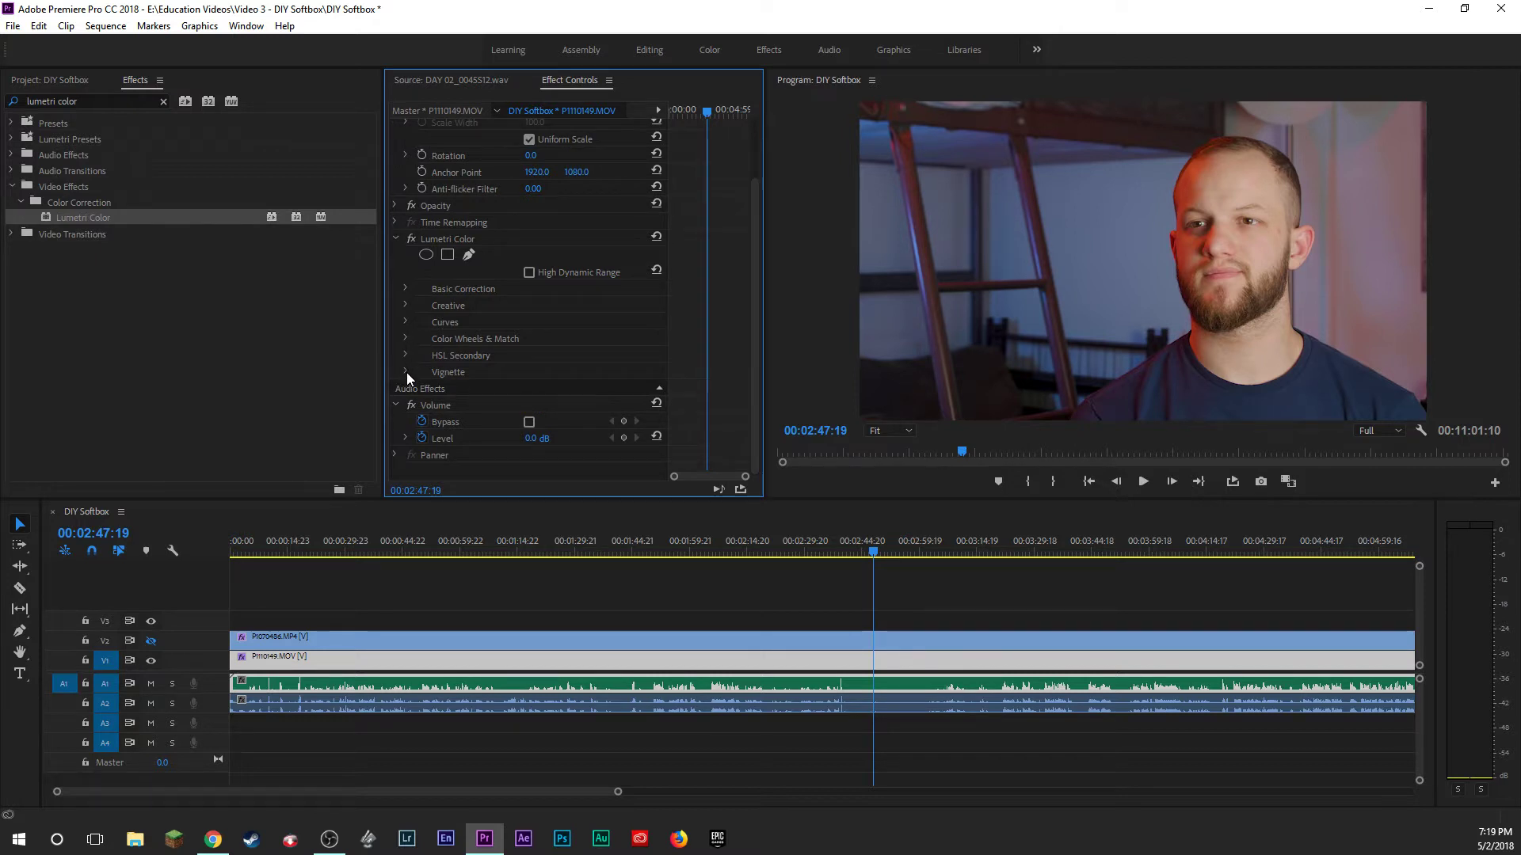
Expand Color Wheels & Match for P1110149.MOV and widen the effect settings to enlarge the three color wheels.
left_click(405, 338)
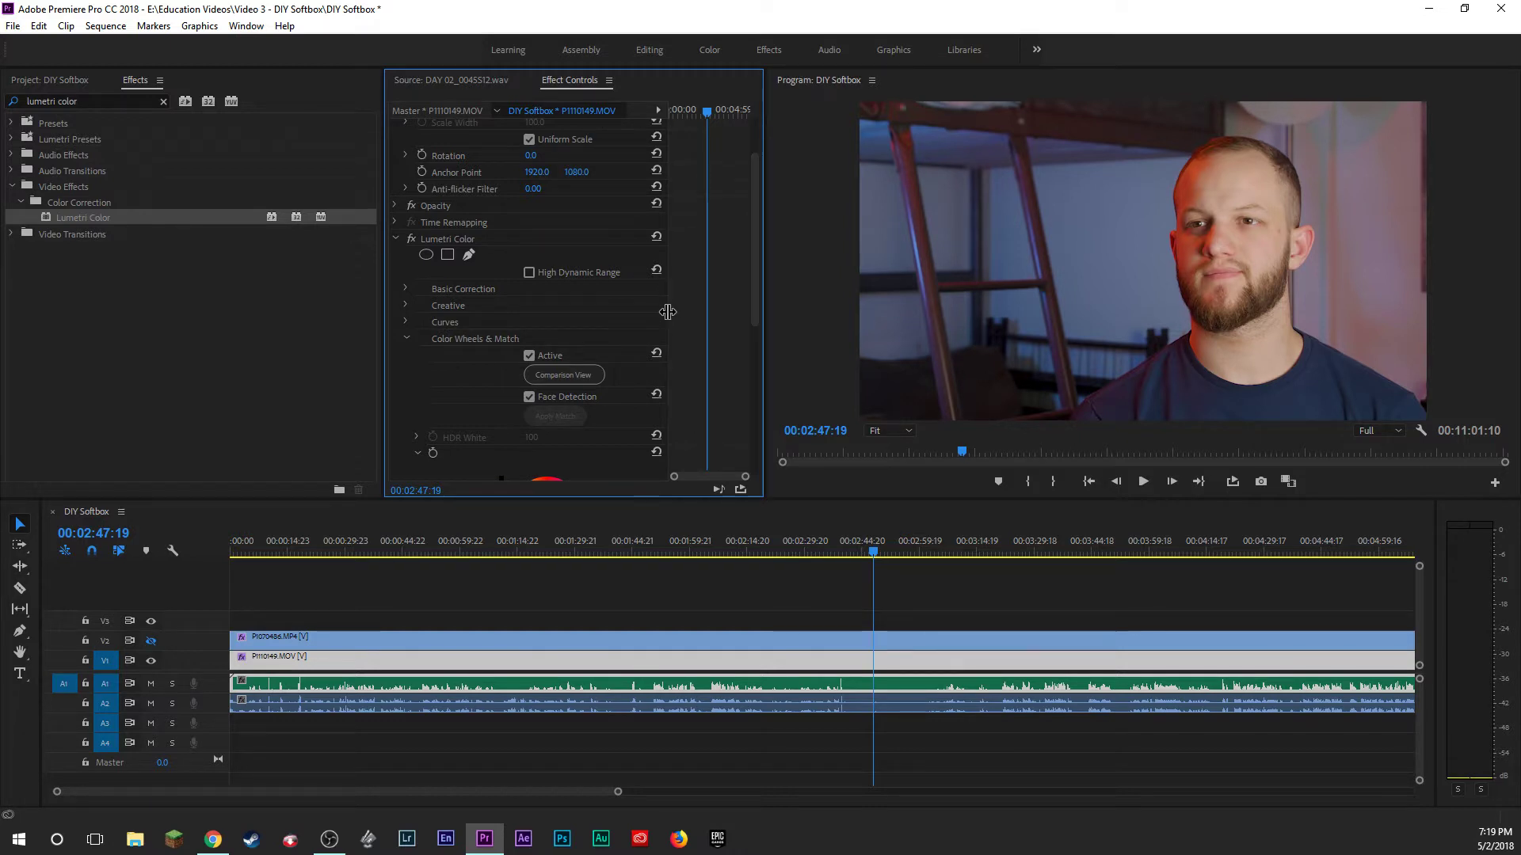
scroll(759, 301, "down", 5)
left_click_drag(757, 337, 830, 297)
left_click_drag(767, 223, 919, 224)
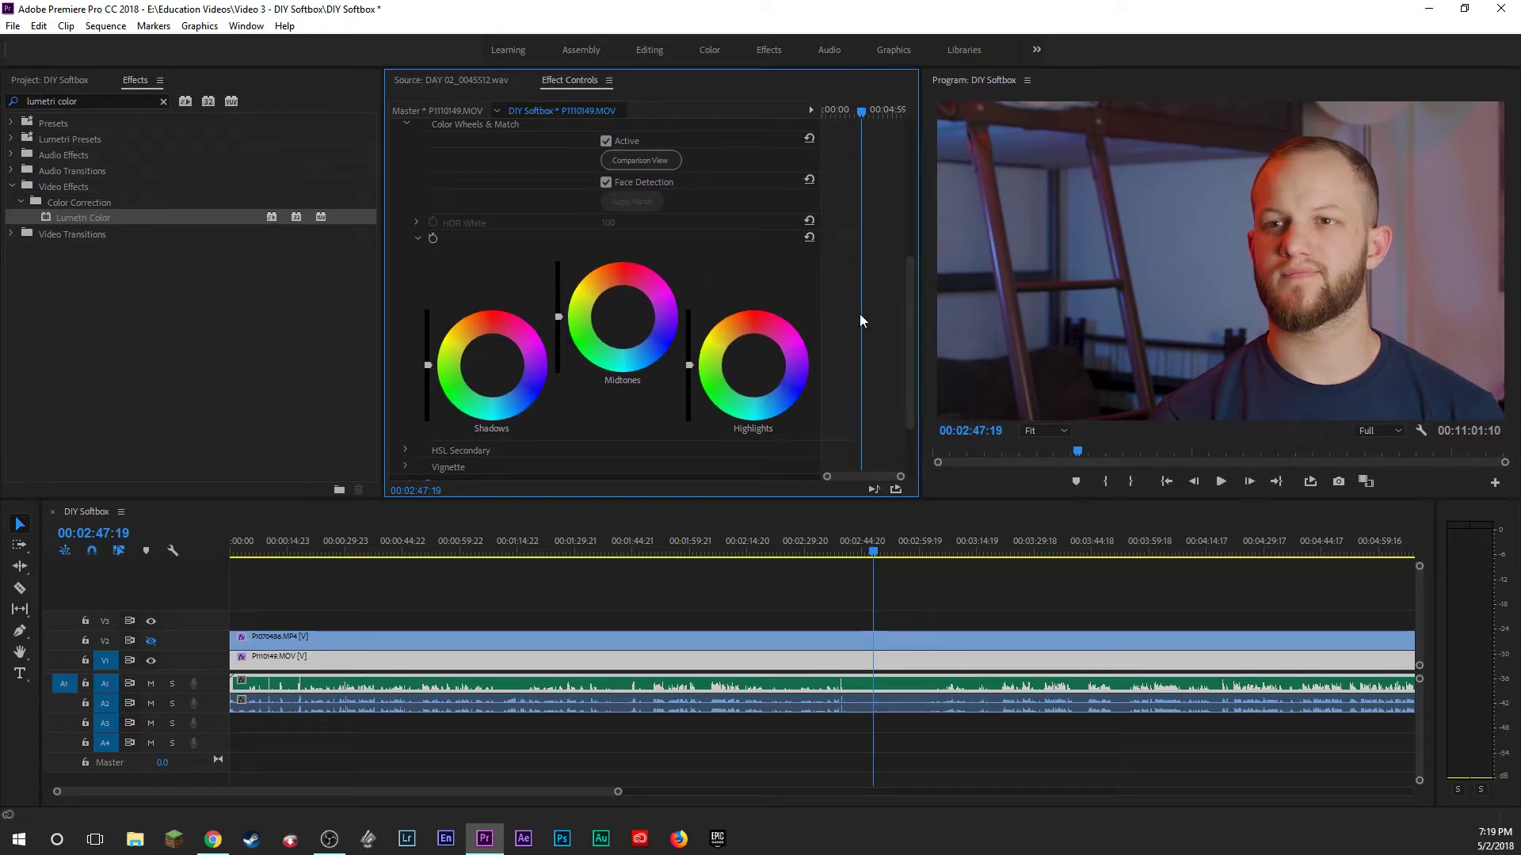
left_click_drag(821, 272, 893, 280)
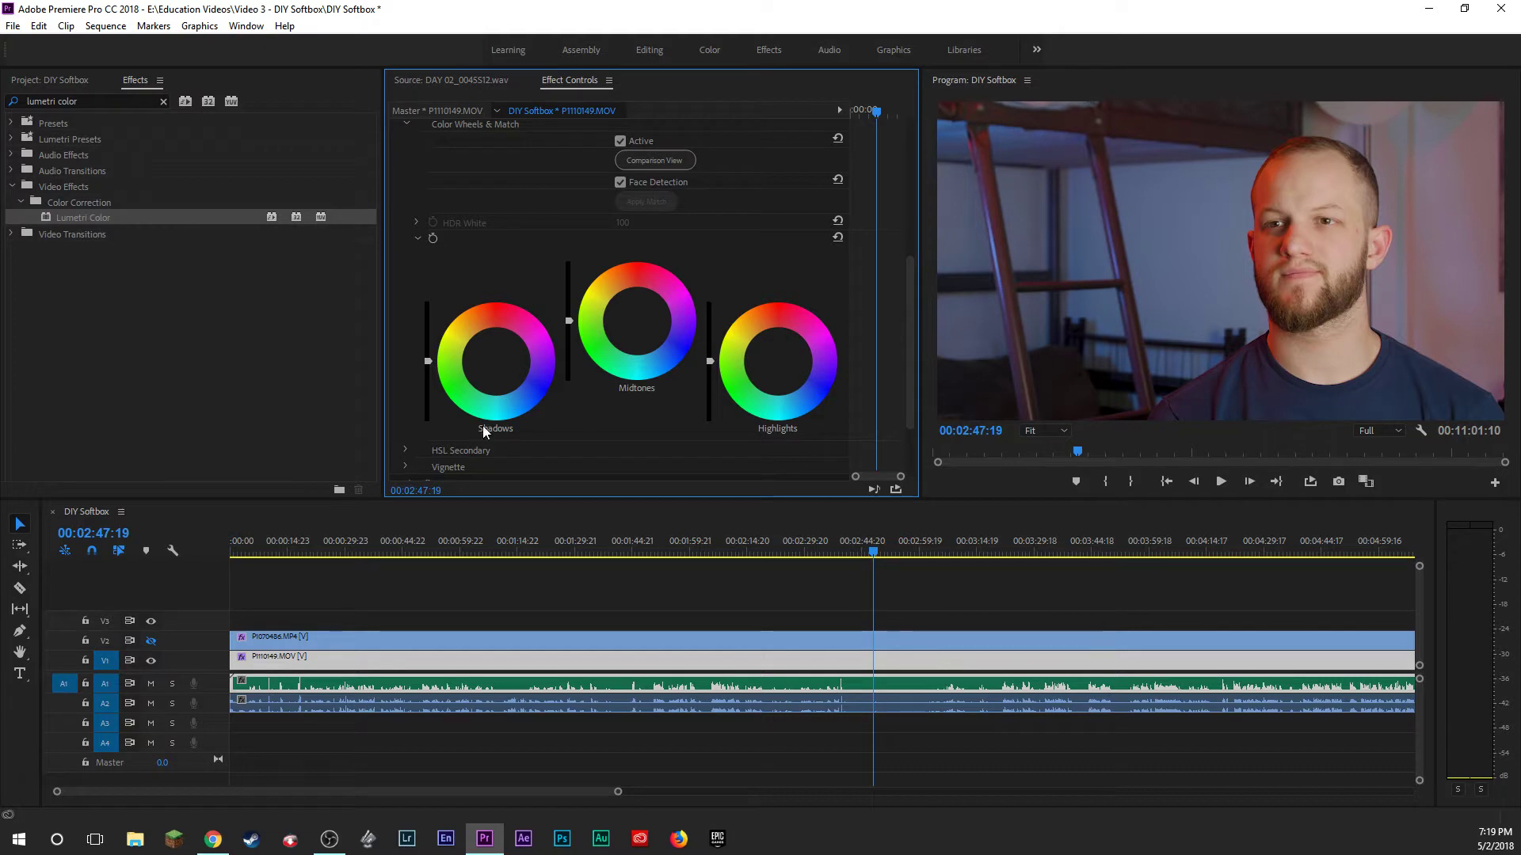
Tint P1110149.MOV with the color wheels: Shadows slightly toward blue, Midtones slightly toward red, and Highlights slightly toward orange.
left_click_drag(496, 362, 507, 368)
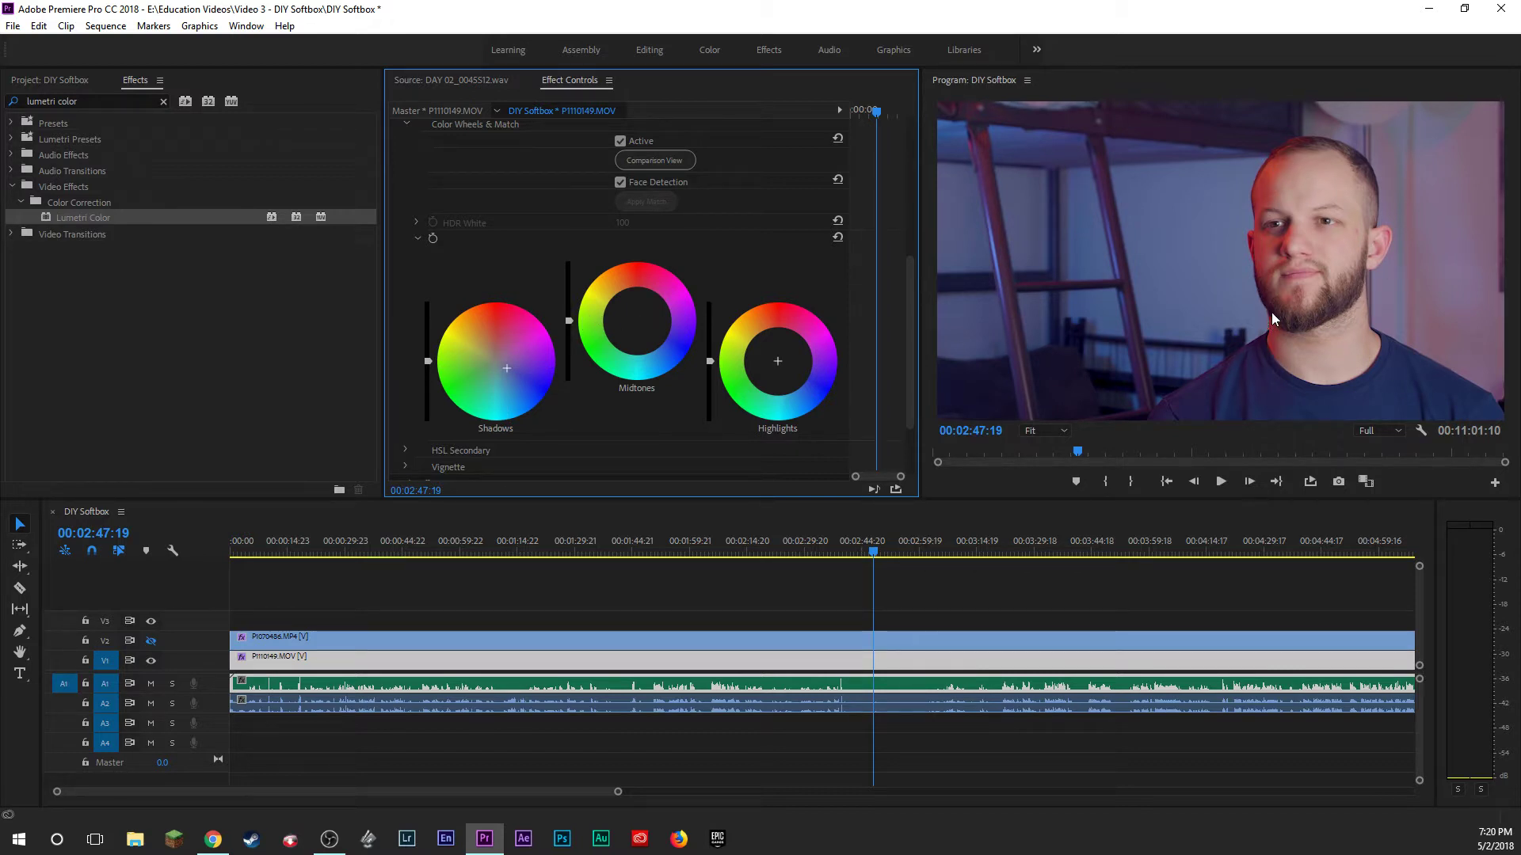
left_click_drag(634, 322, 635, 320)
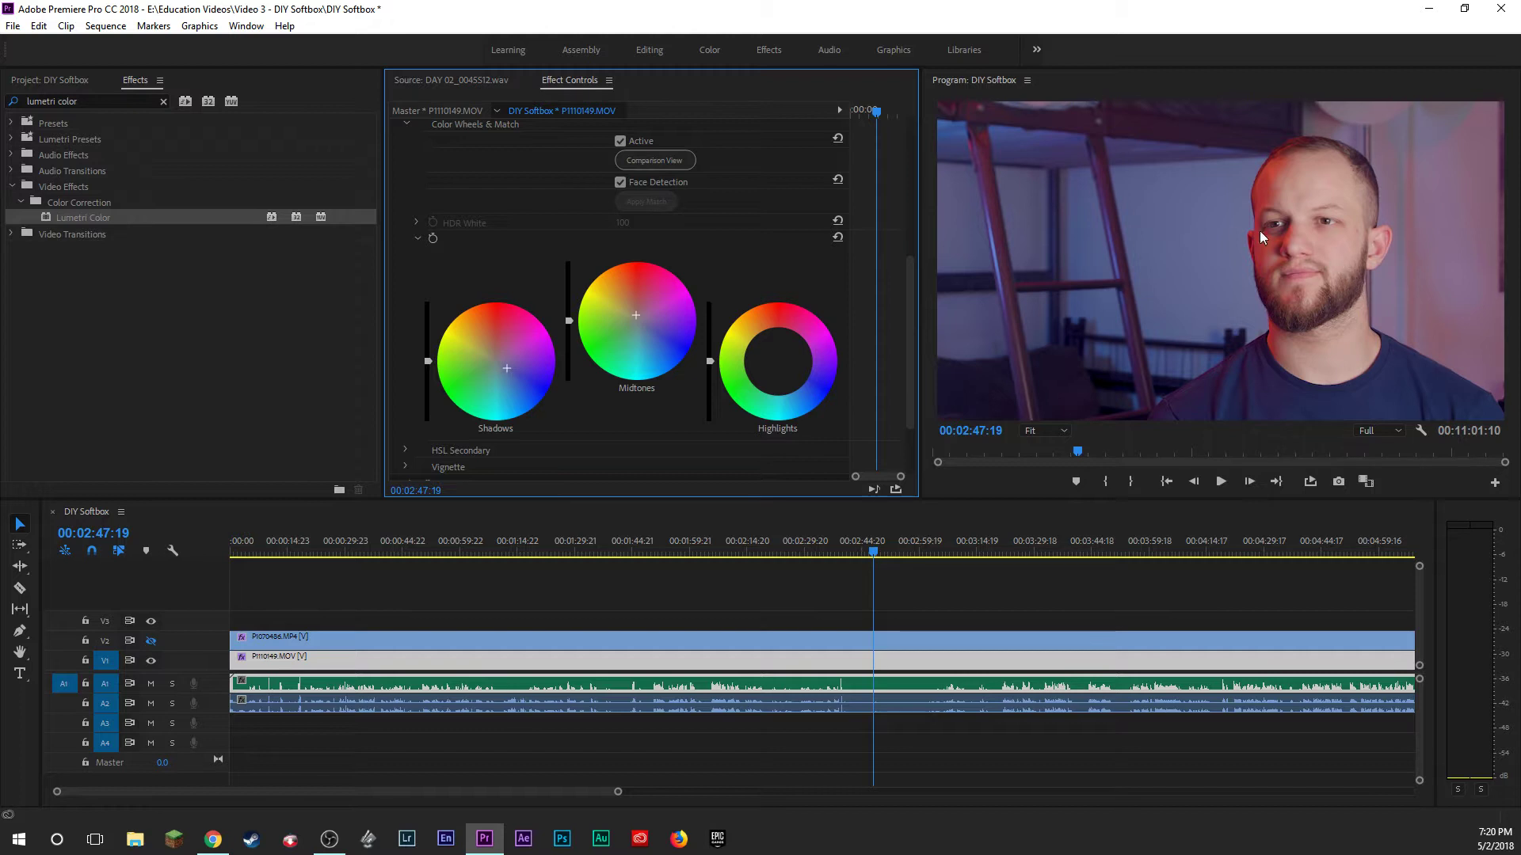
left_click_drag(780, 360, 750, 335)
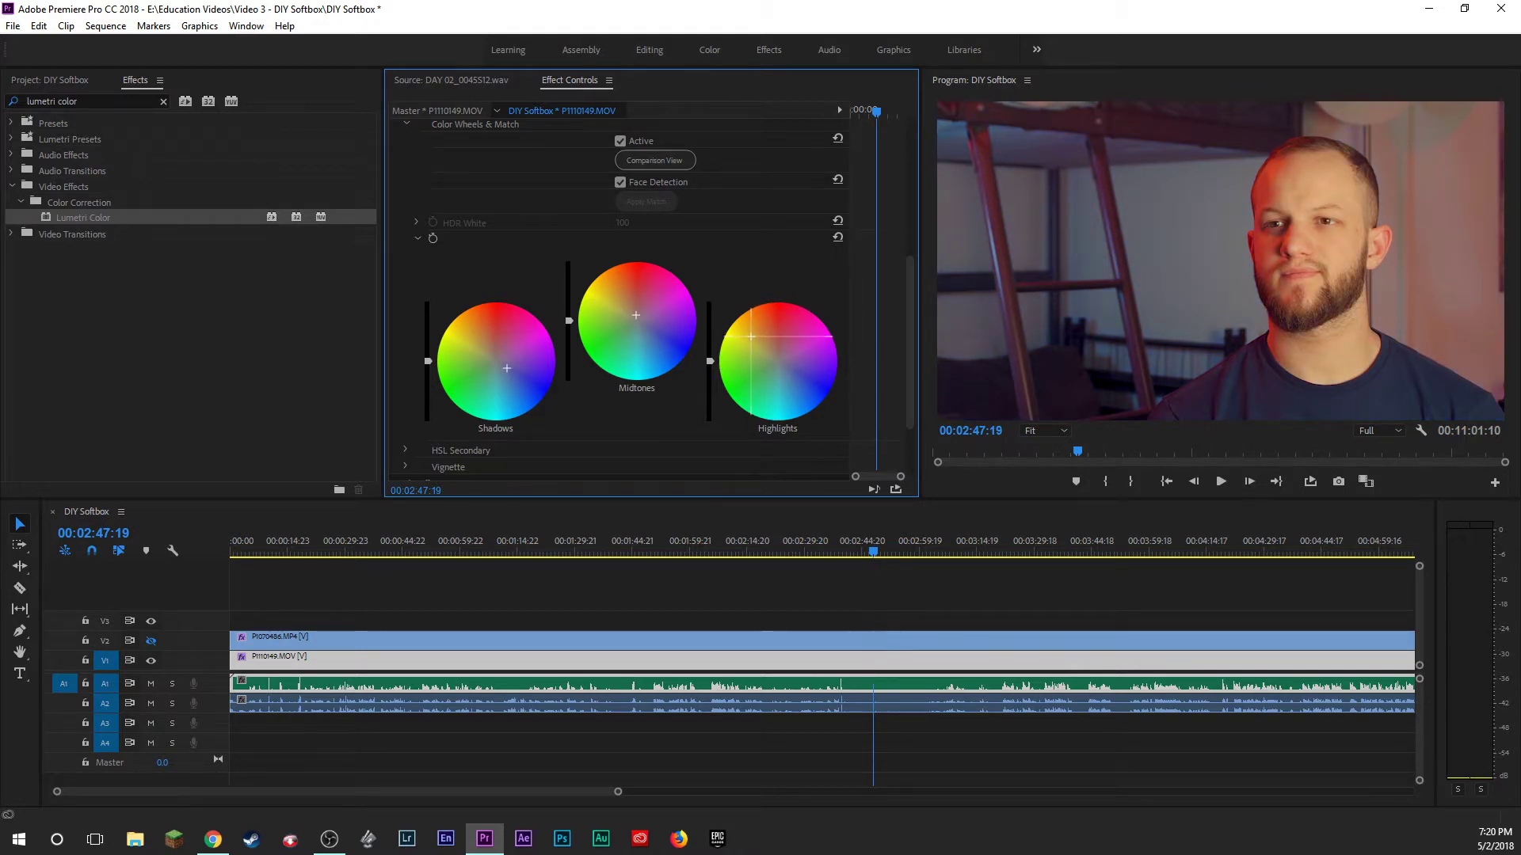
mouse_move(751, 335)
left_mouse_down()
mouse_move(756, 376)
mouse_move(798, 371)
mouse_move(786, 338)
mouse_move(775, 366)
mouse_move(767, 352)
left_mouse_up()
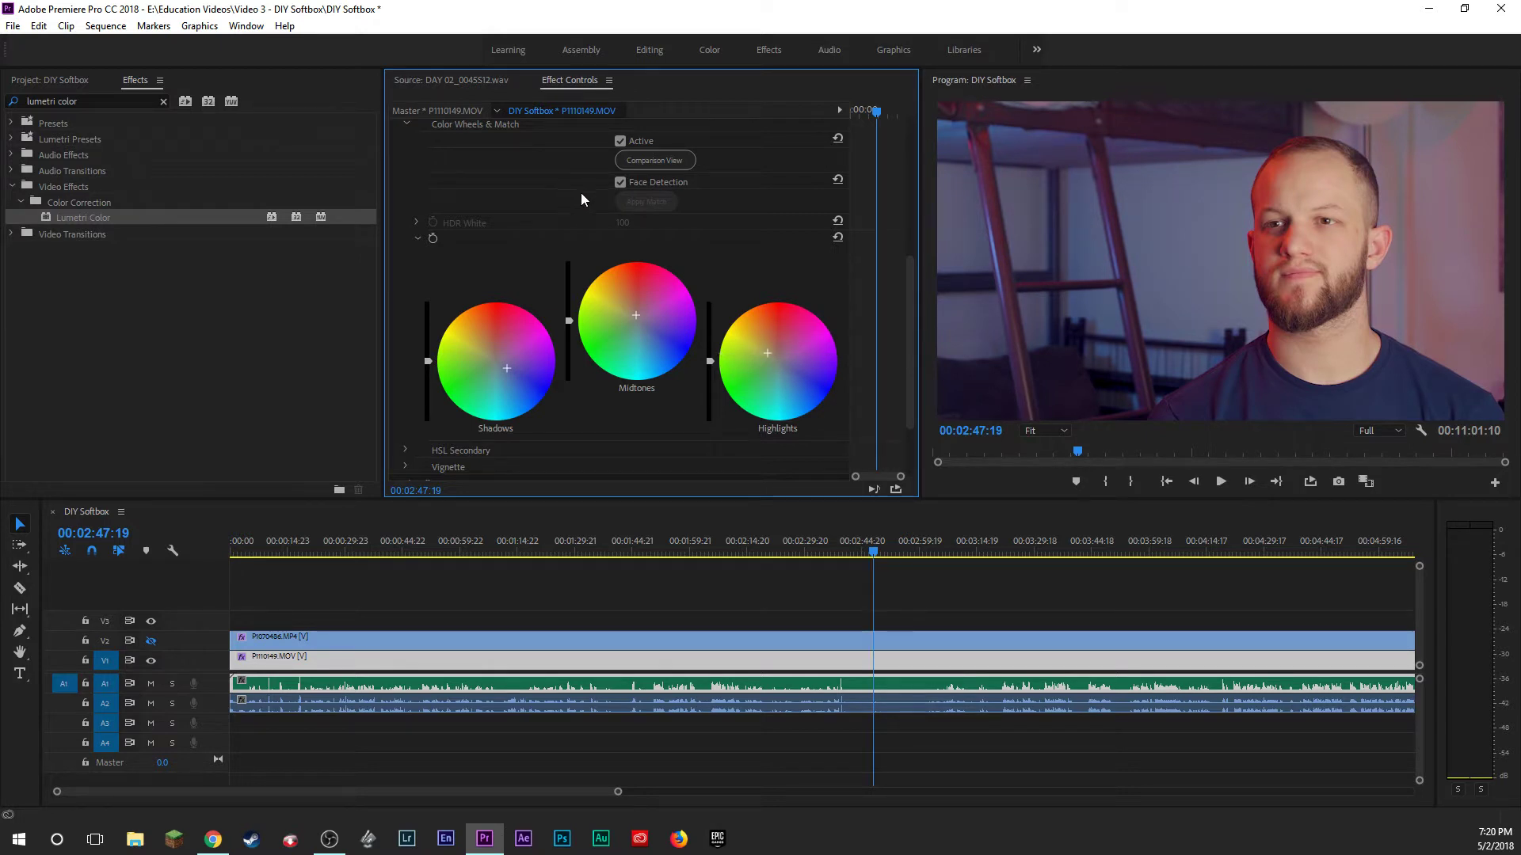
Compare the image with Color Wheels & Match repeatedly off and on, leave it active, and collapse the section.
scroll(602, 277, "up", 2)
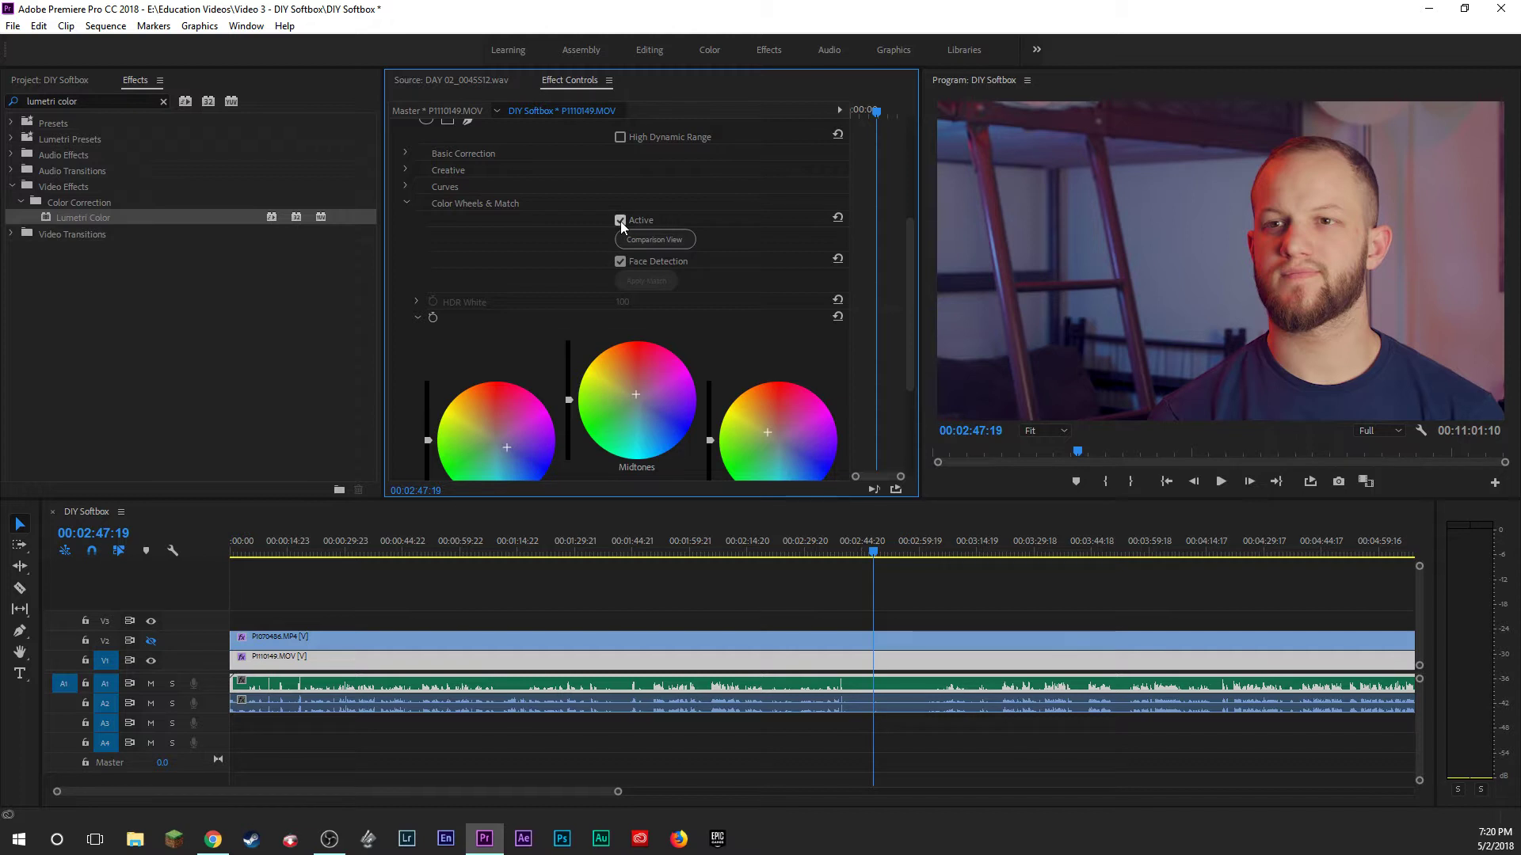
left_click(621, 222)
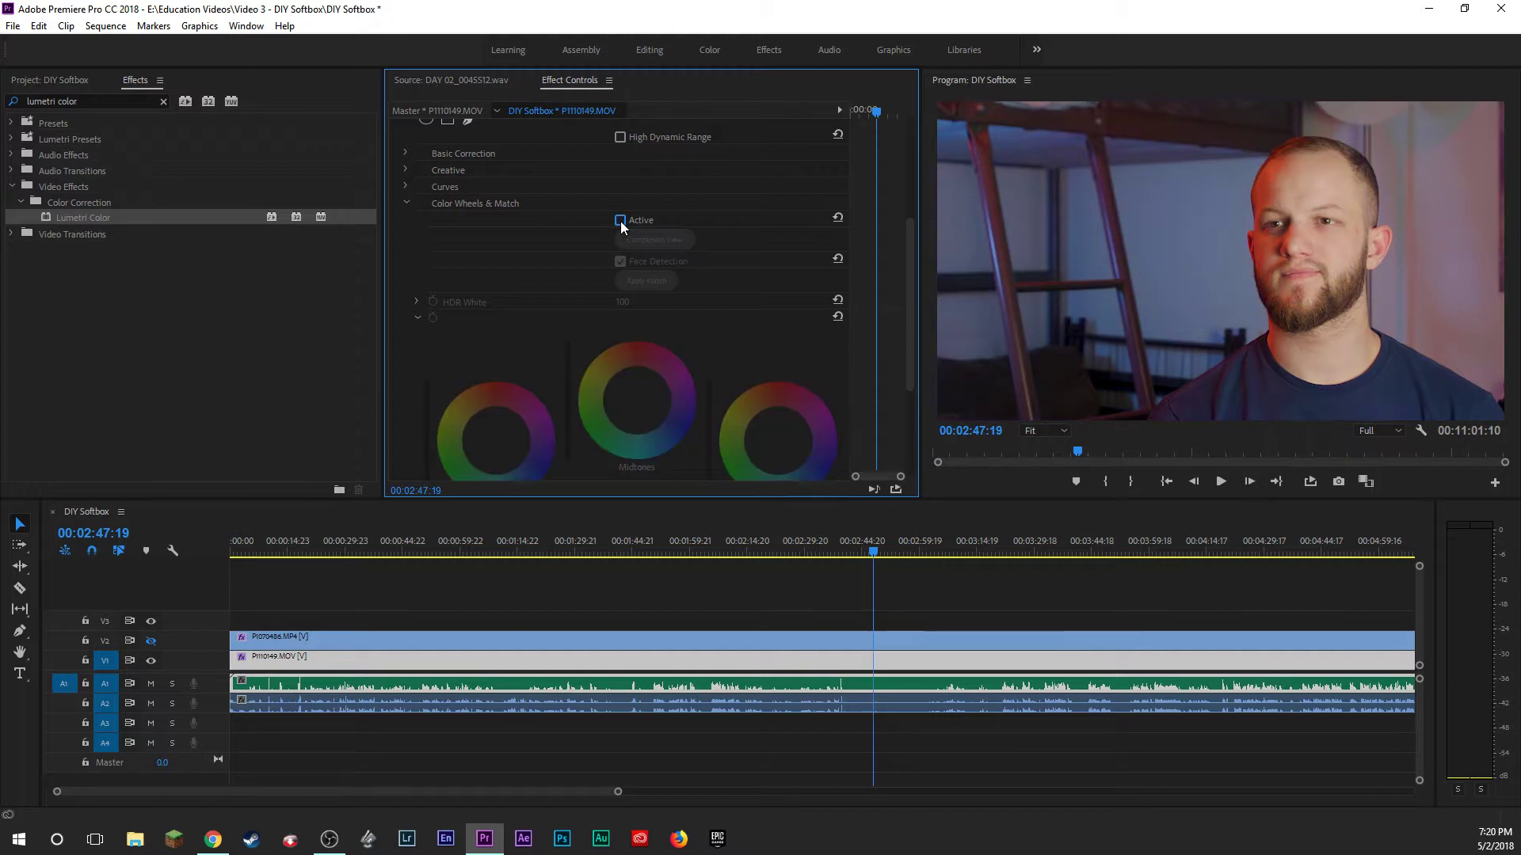
left_click(621, 223)
left_click(621, 221)
left_click(621, 221)
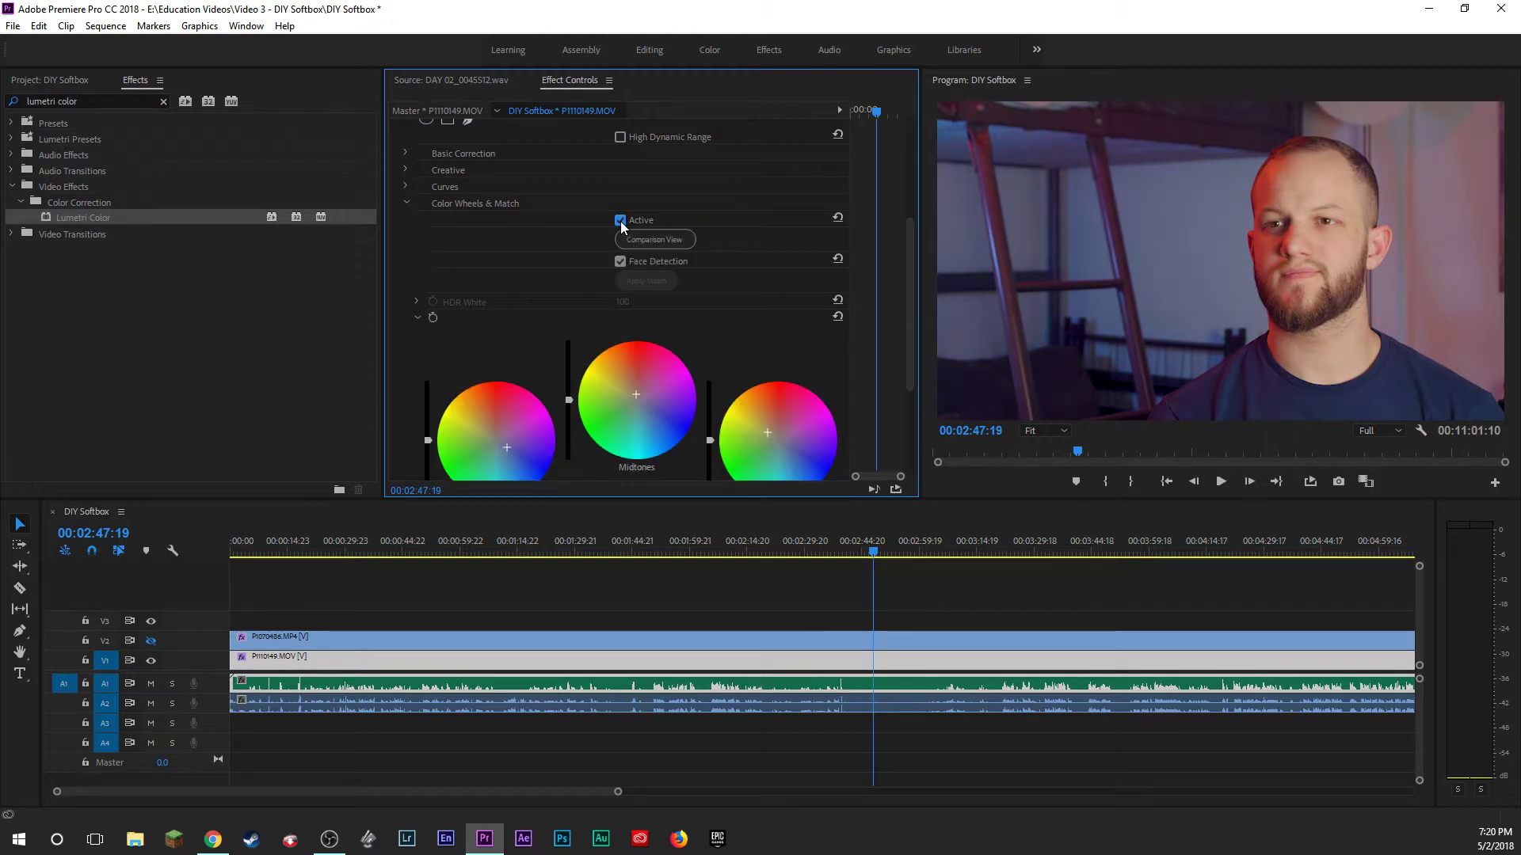
left_click(620, 221)
left_click(620, 221)
left_click(621, 221)
left_click(621, 221)
left_click(620, 221)
left_click(620, 221)
left_click(621, 221)
left_click(621, 221)
left_click(620, 221)
left_click(620, 221)
left_click(407, 203)
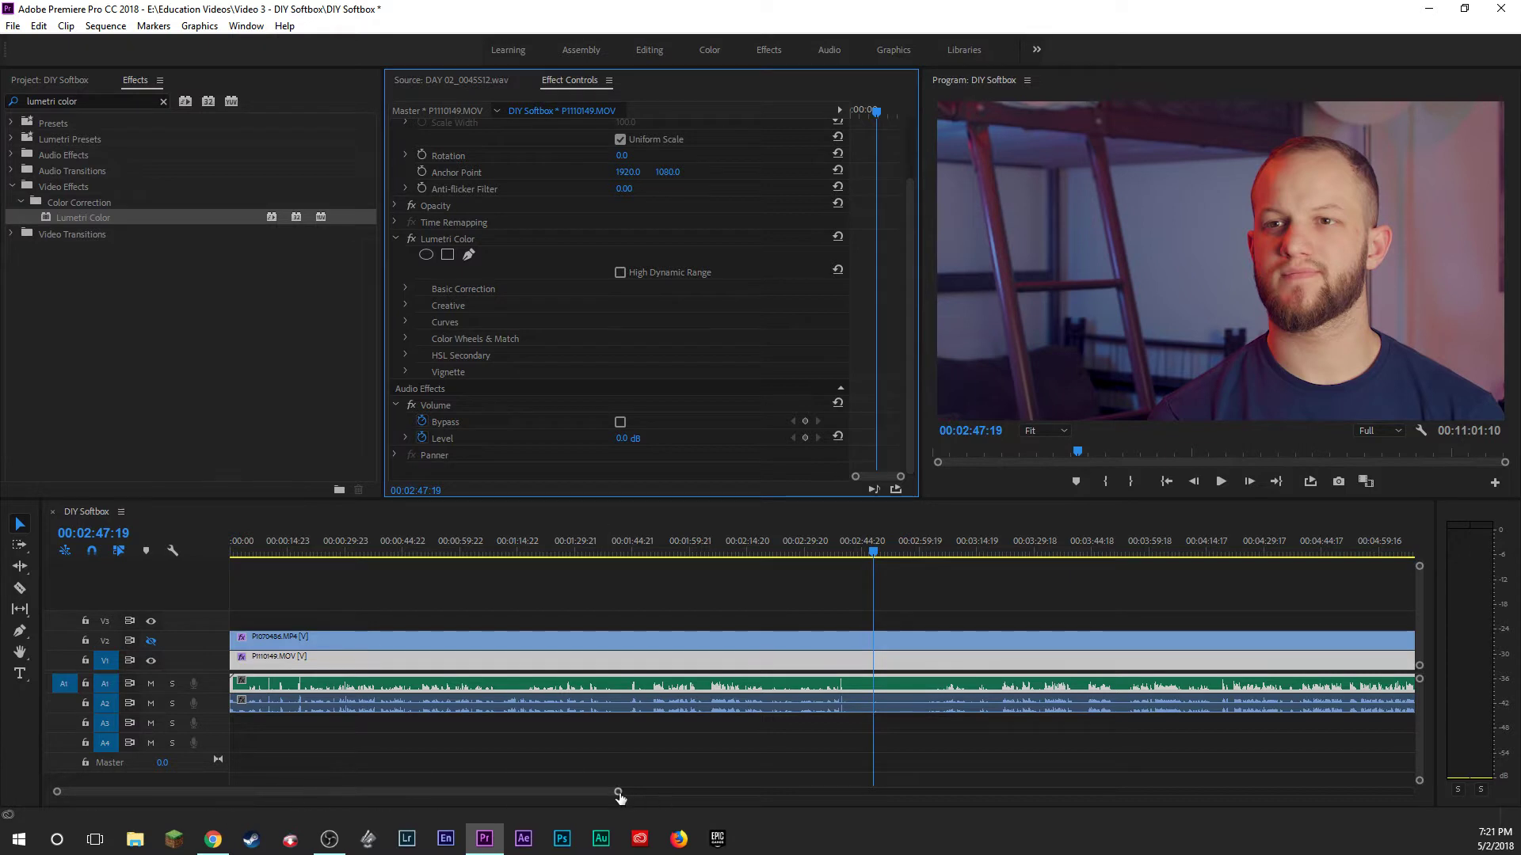
Copy the Lumetri Color effect from P1110149.MOV and paste it onto P1110150.MOV.
left_click_drag(621, 792, 1119, 791)
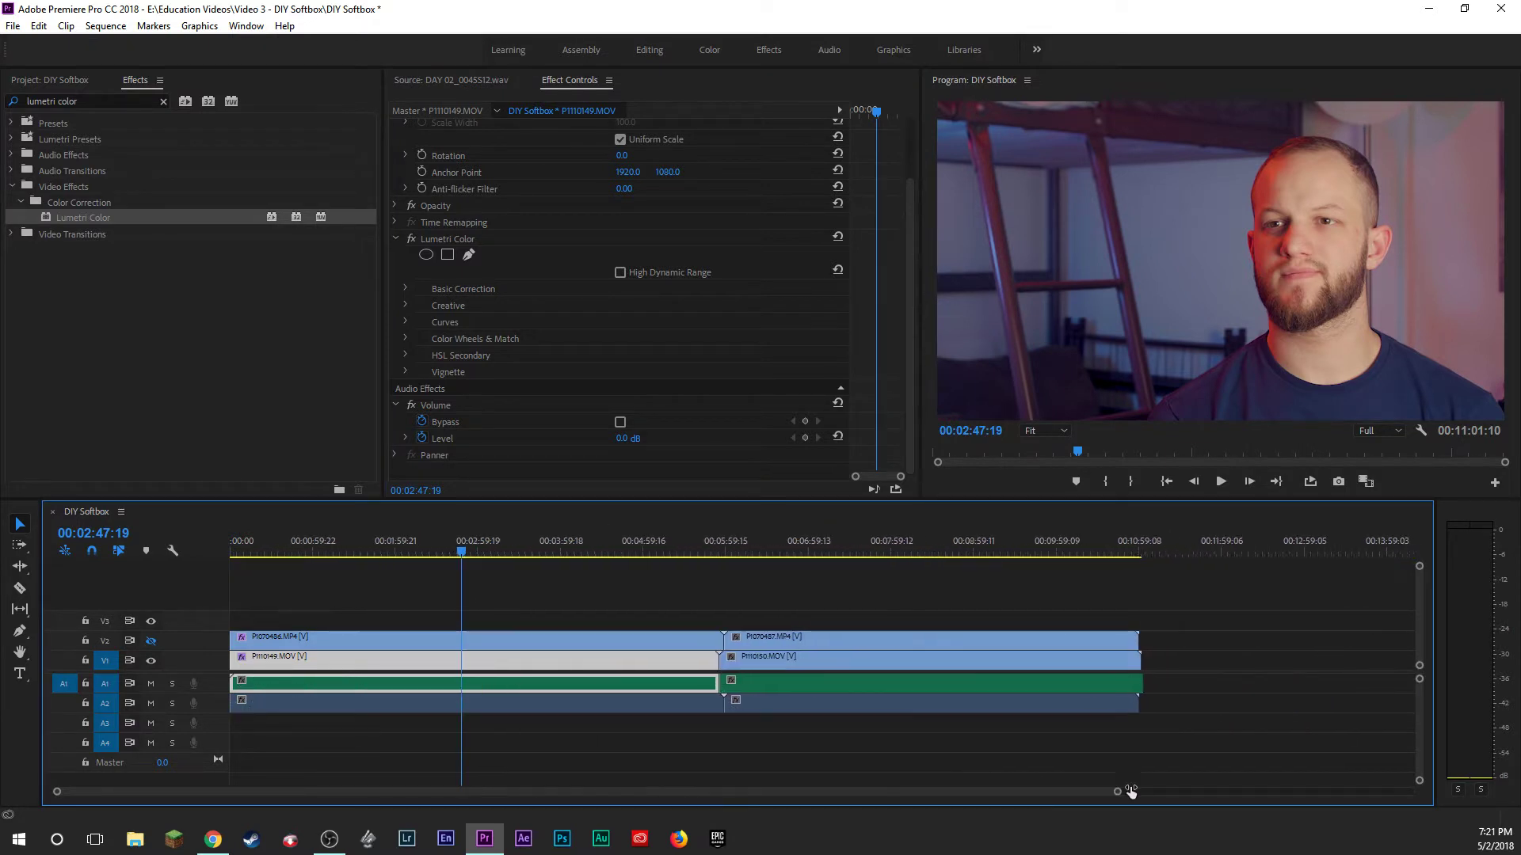
left_click(782, 546)
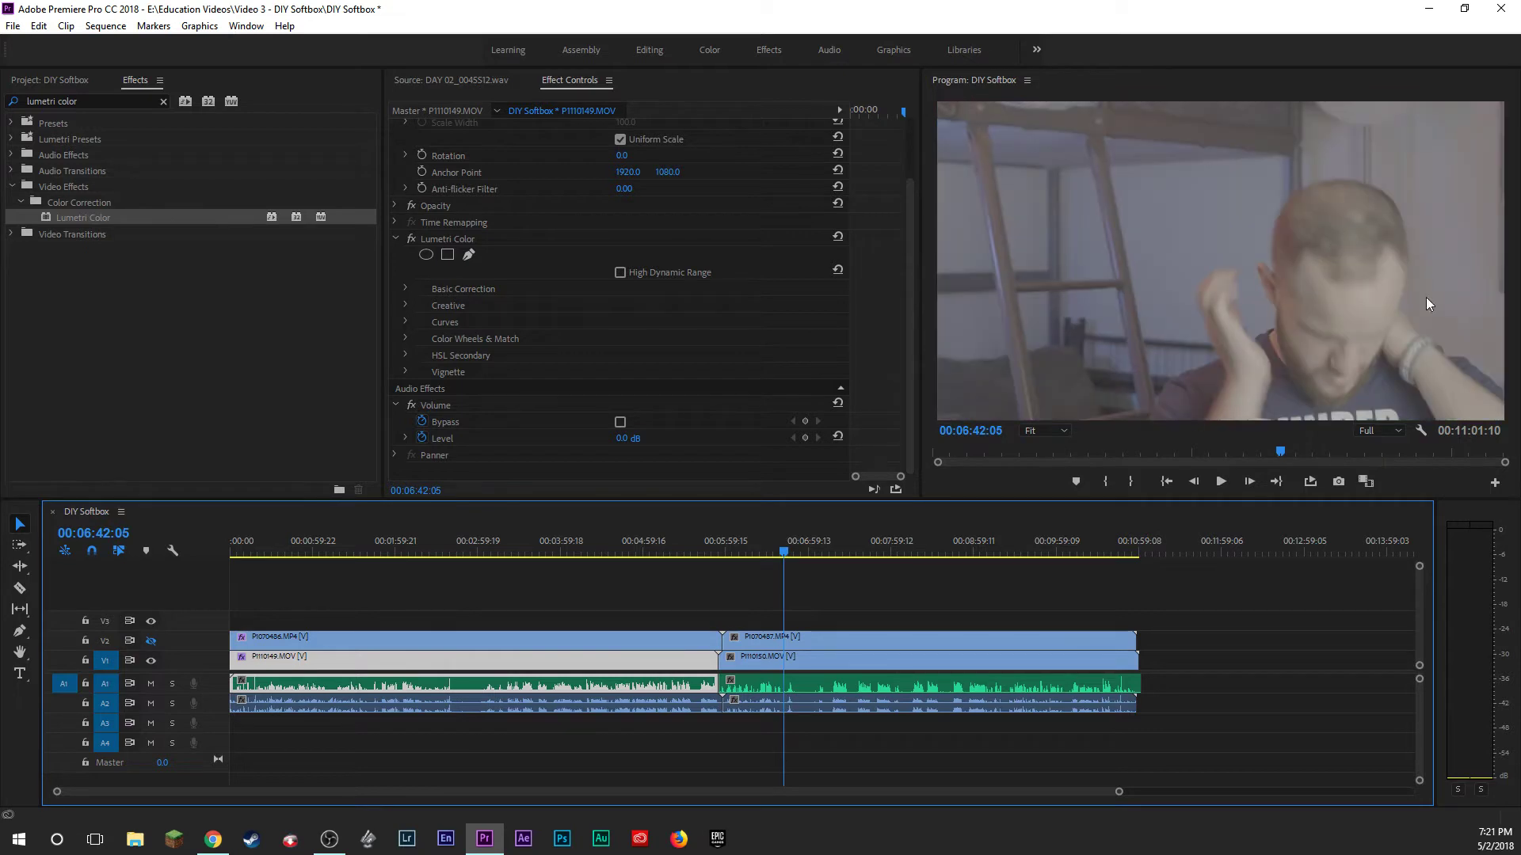
left_click(435, 240)
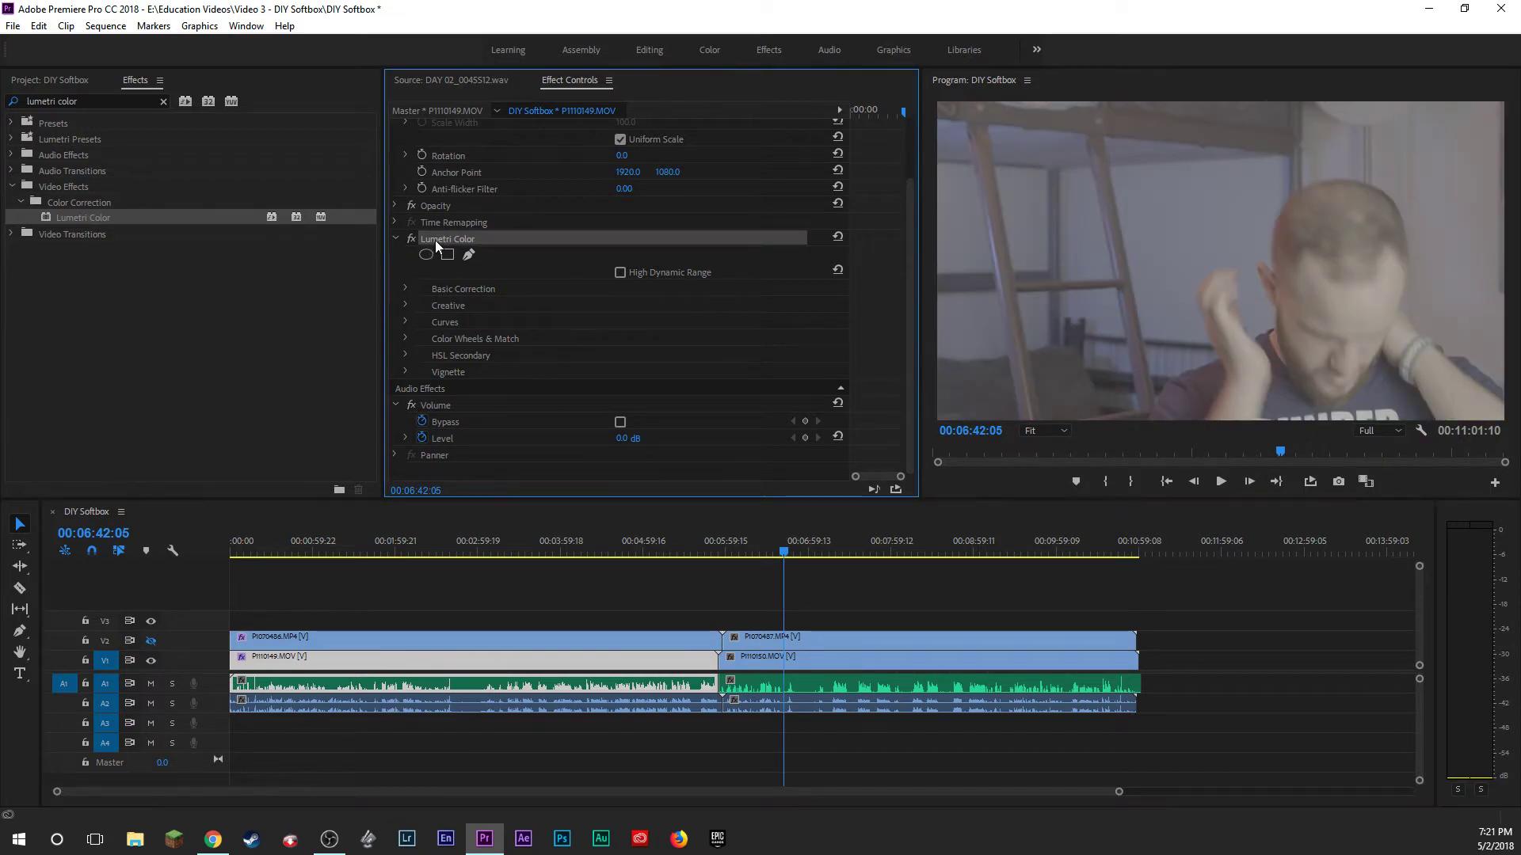
key("ctrl+c")
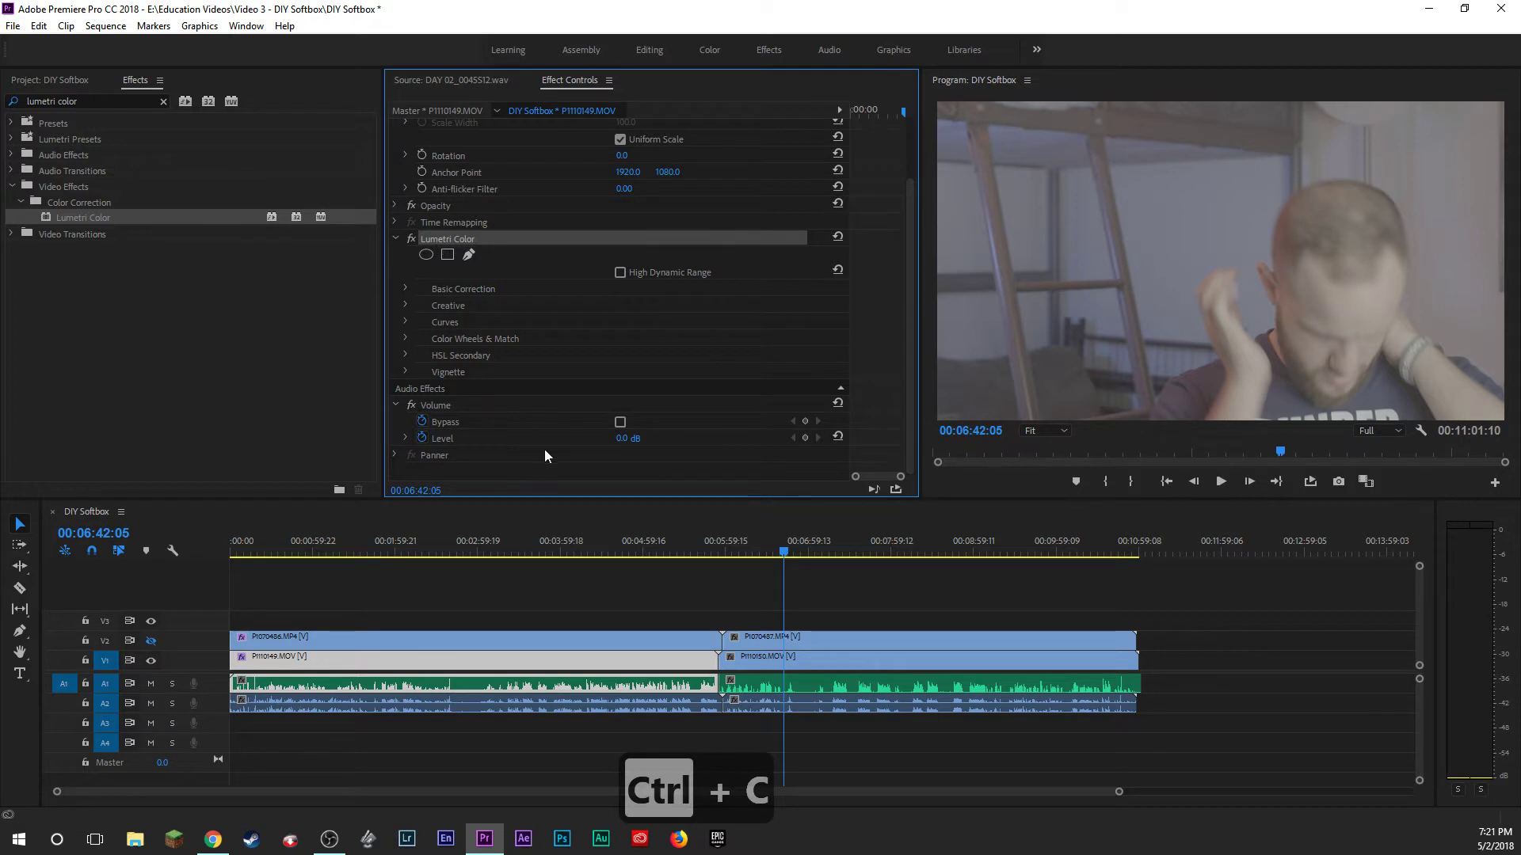
left_click(768, 664)
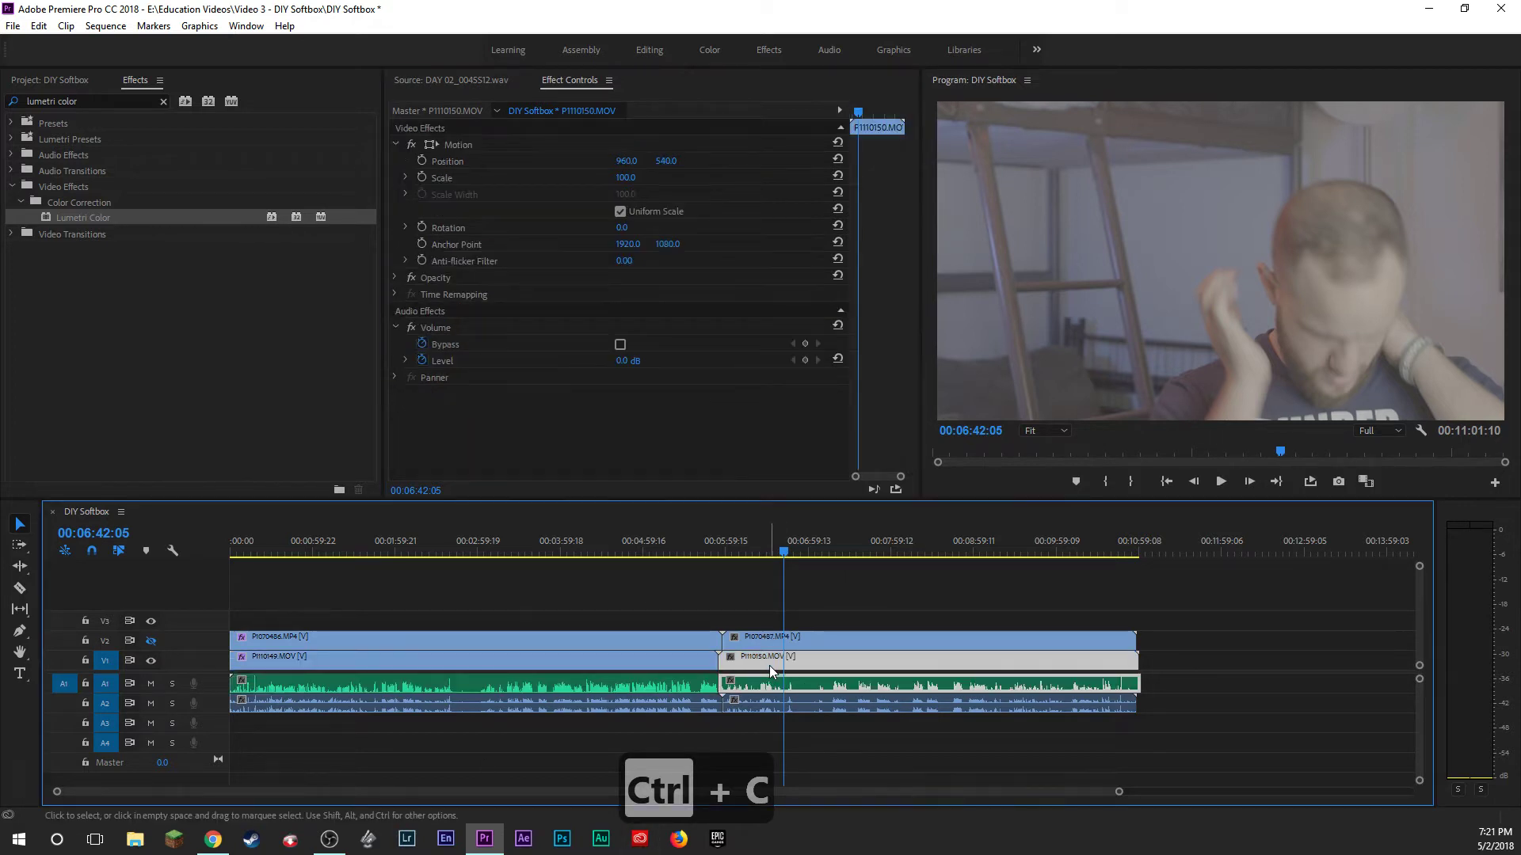
key("ctrl+v")
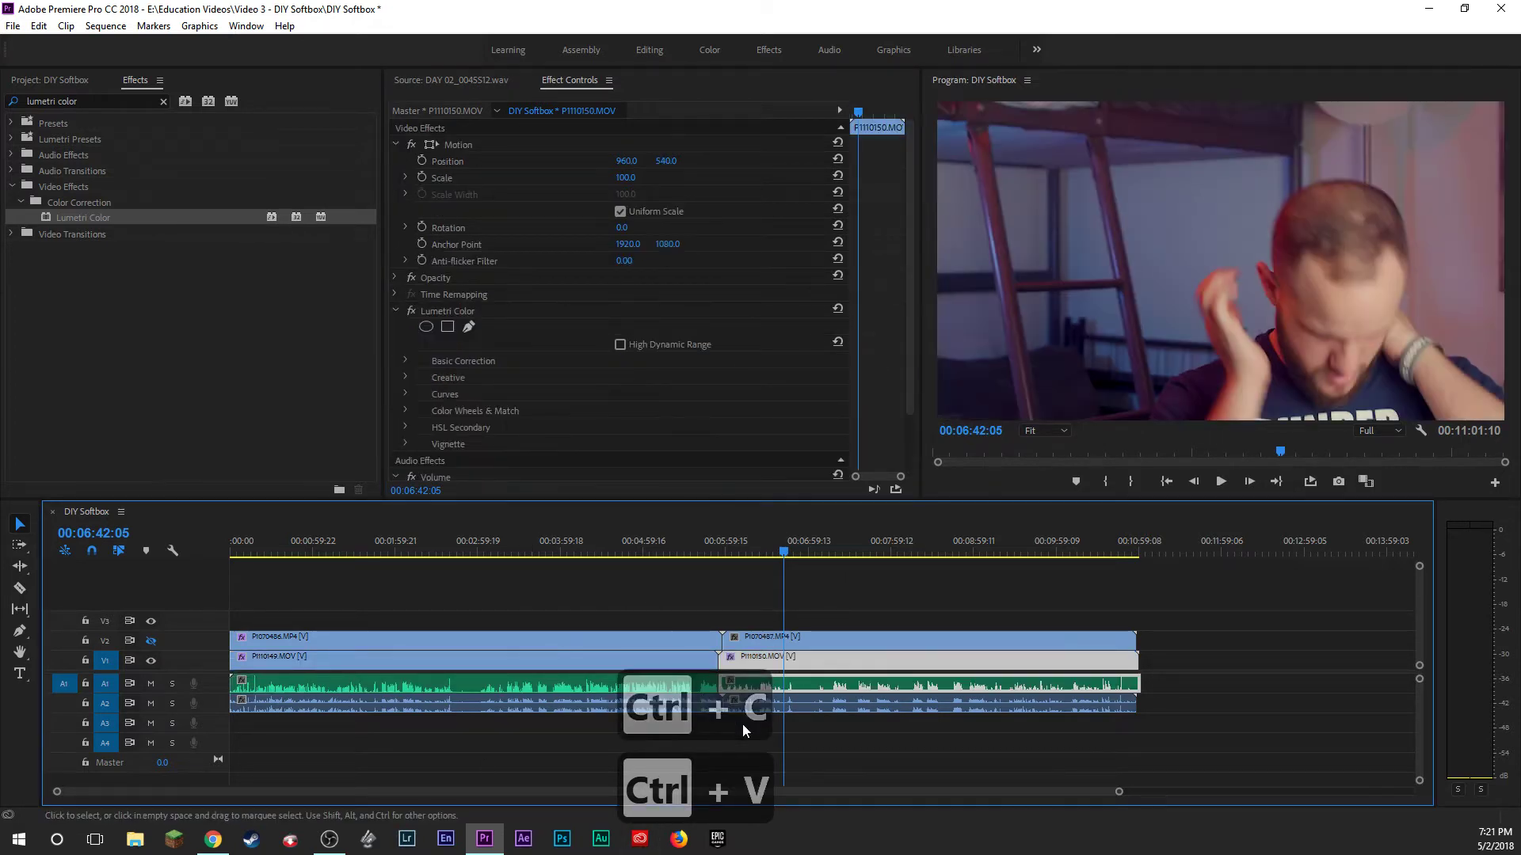
Compare the graded image at several points across P1110149.MOV and P1110150.MOV, including near the cut between them.
left_click(625, 546)
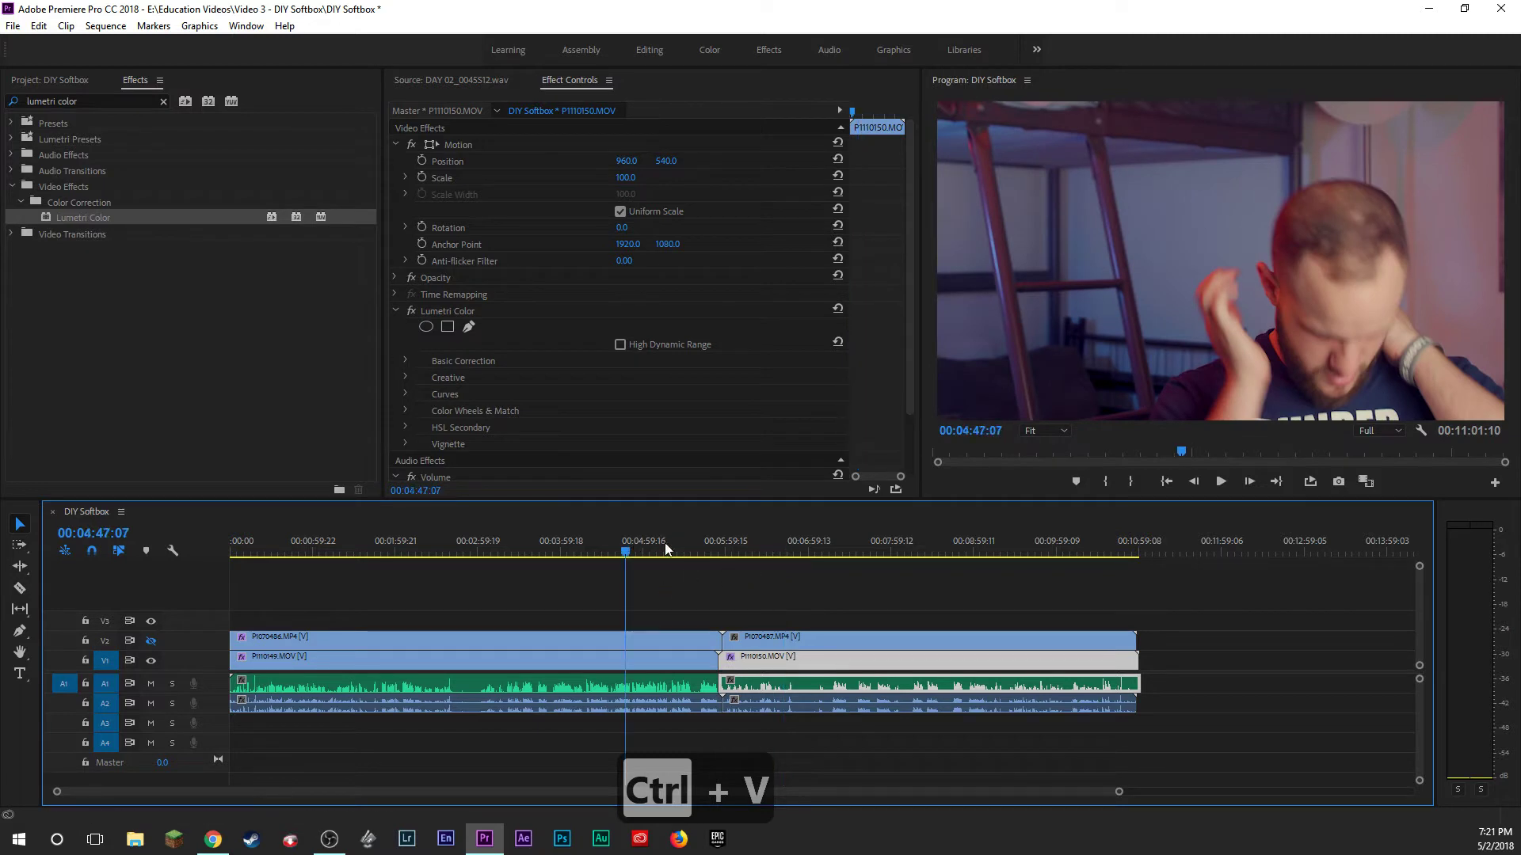
left_click(765, 547)
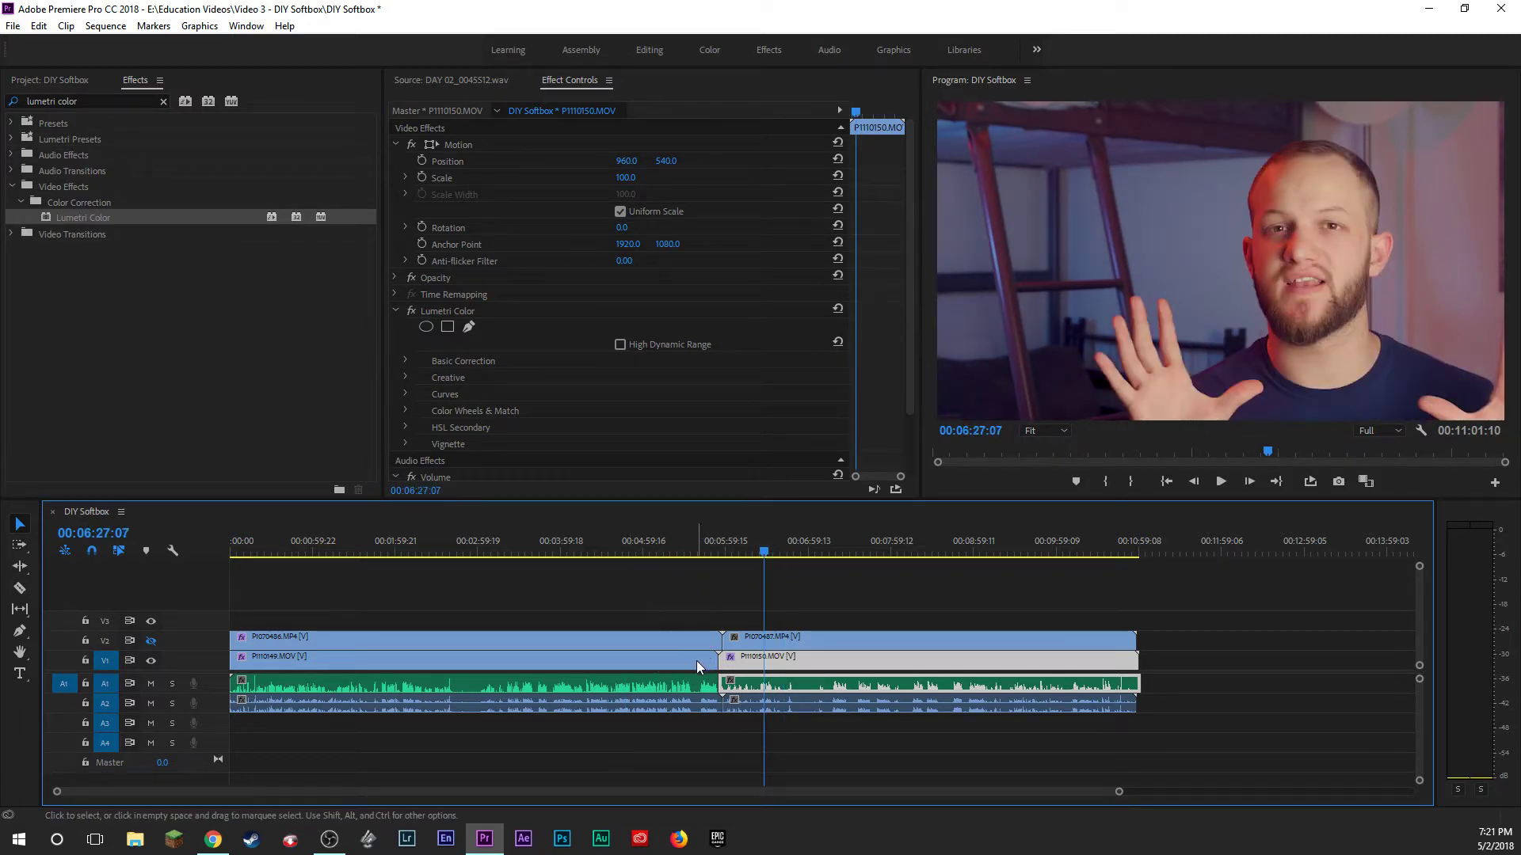
left_click(657, 662)
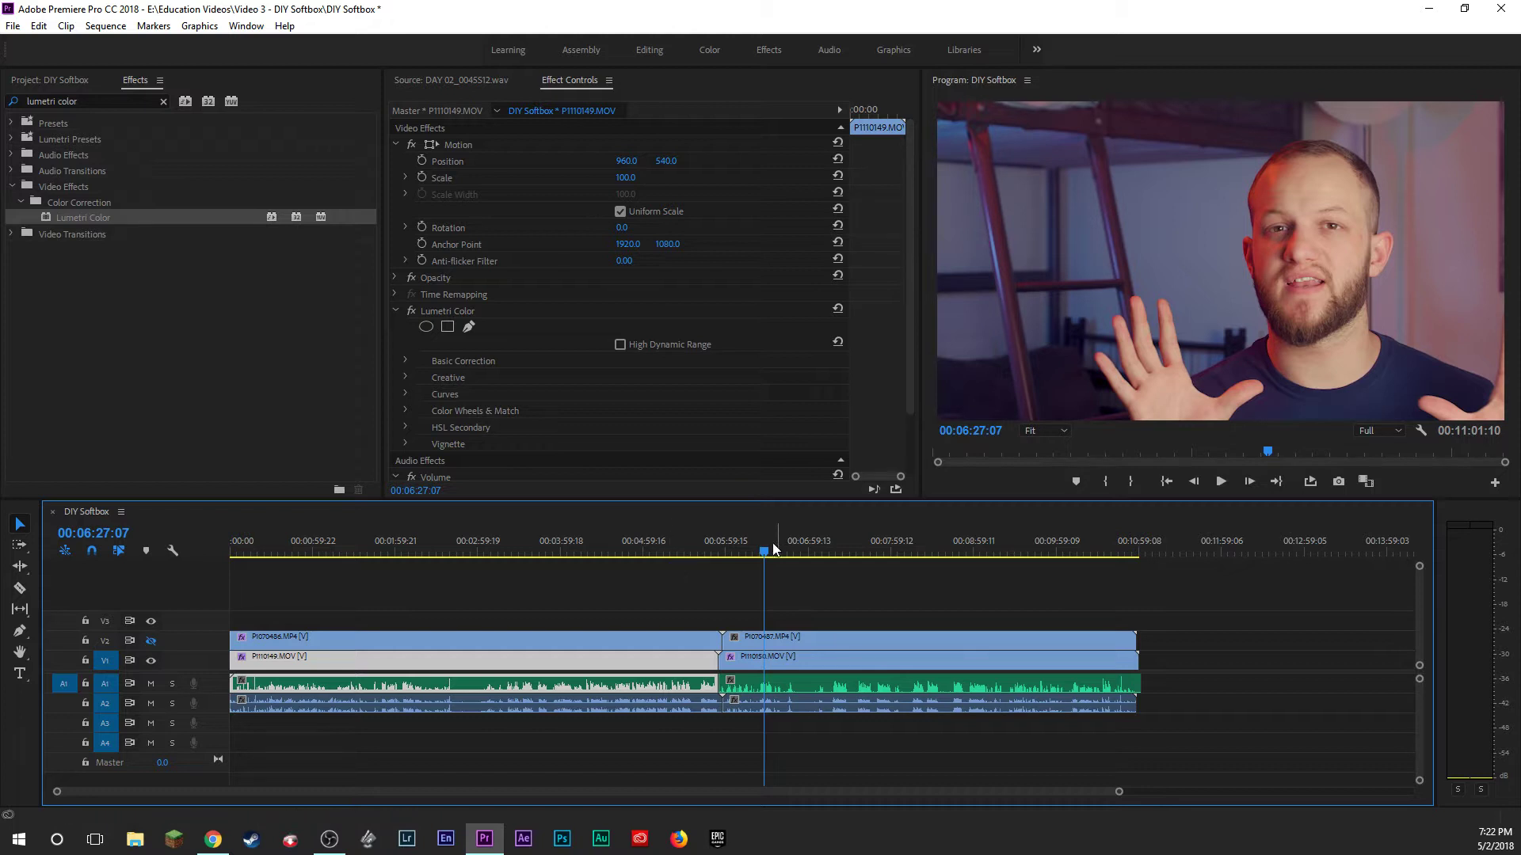
left_click(728, 543)
key("a")
key("a")
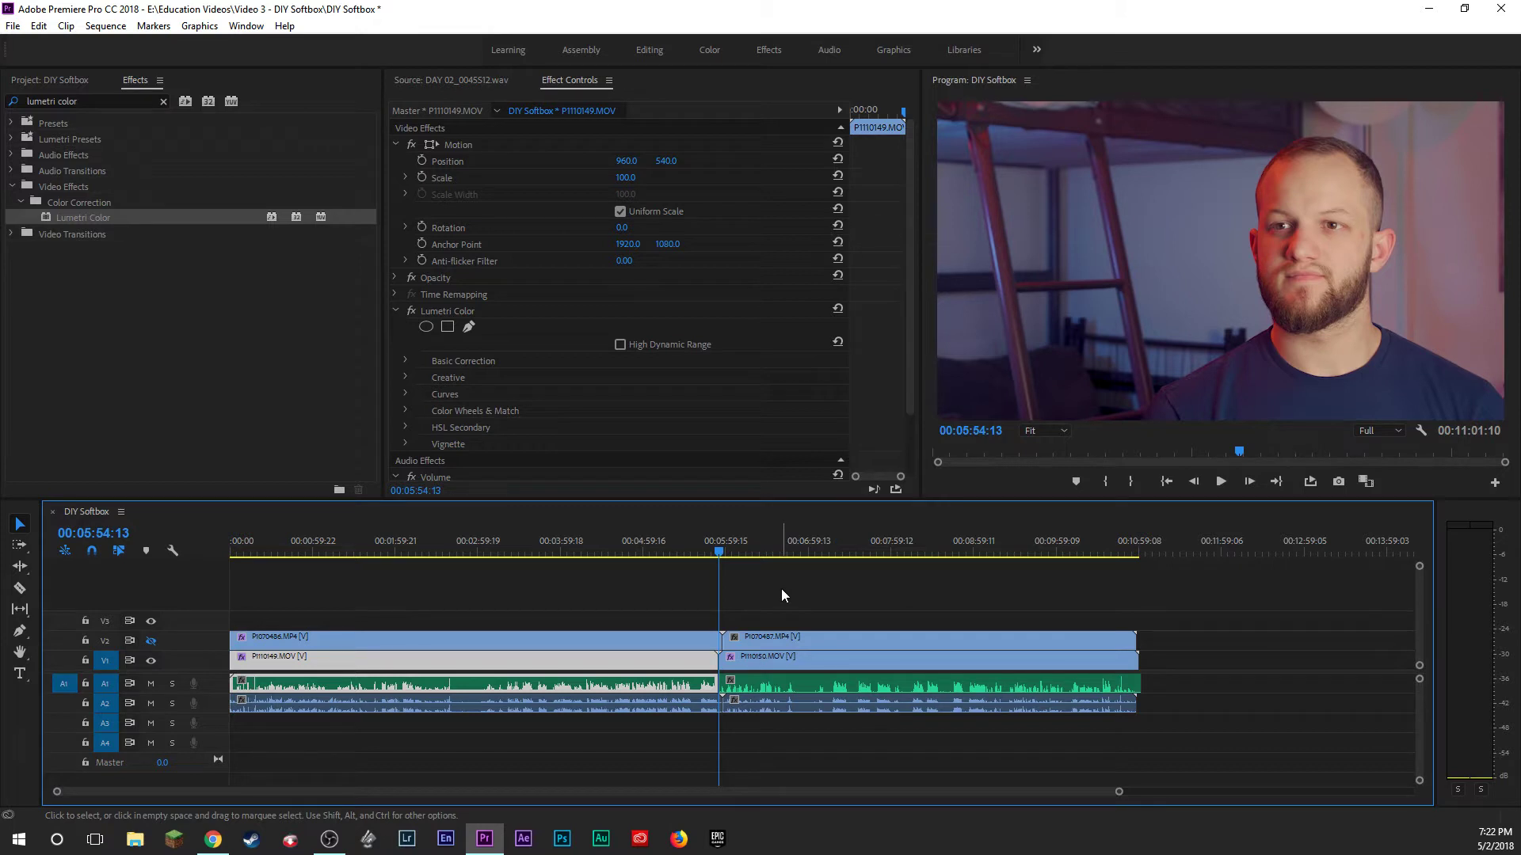
left_click(567, 606)
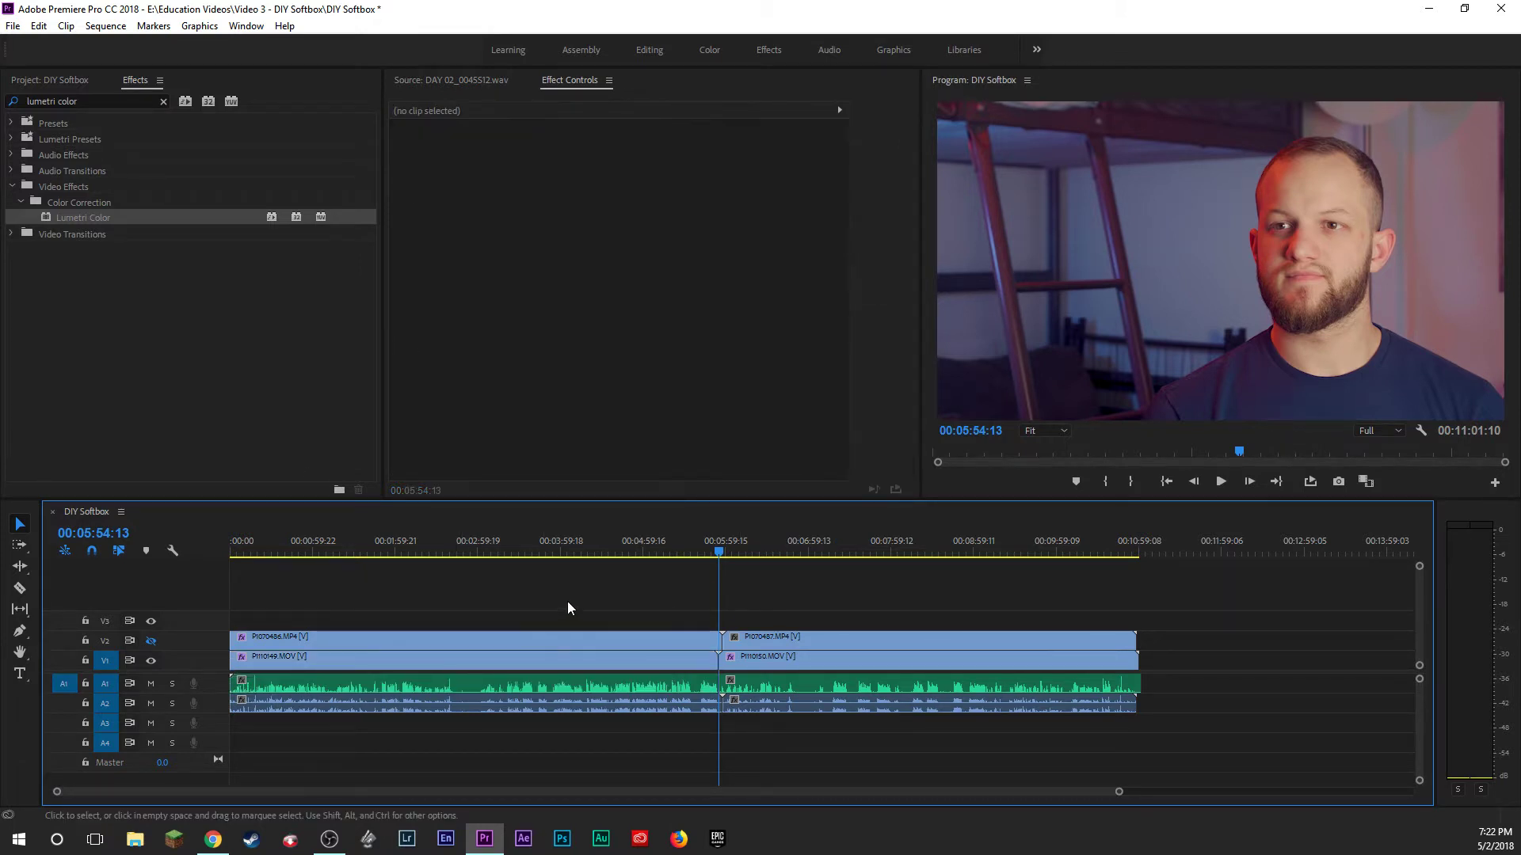
Select P1070486.MP4 near 00:01:58:23 and make video track V2 visible.
left_click(397, 554)
left_click(407, 638)
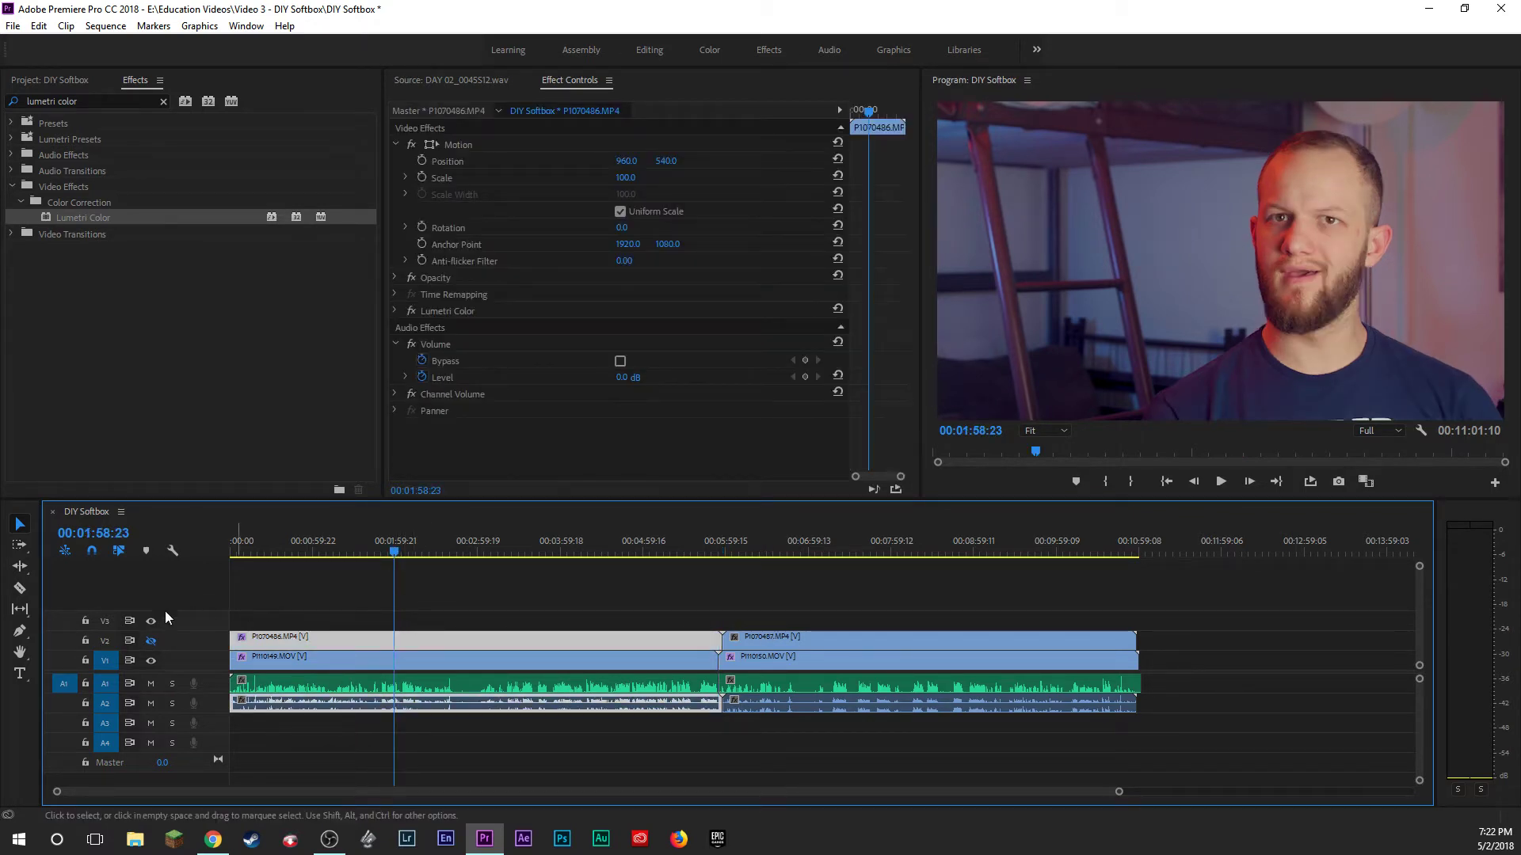
left_click(152, 641)
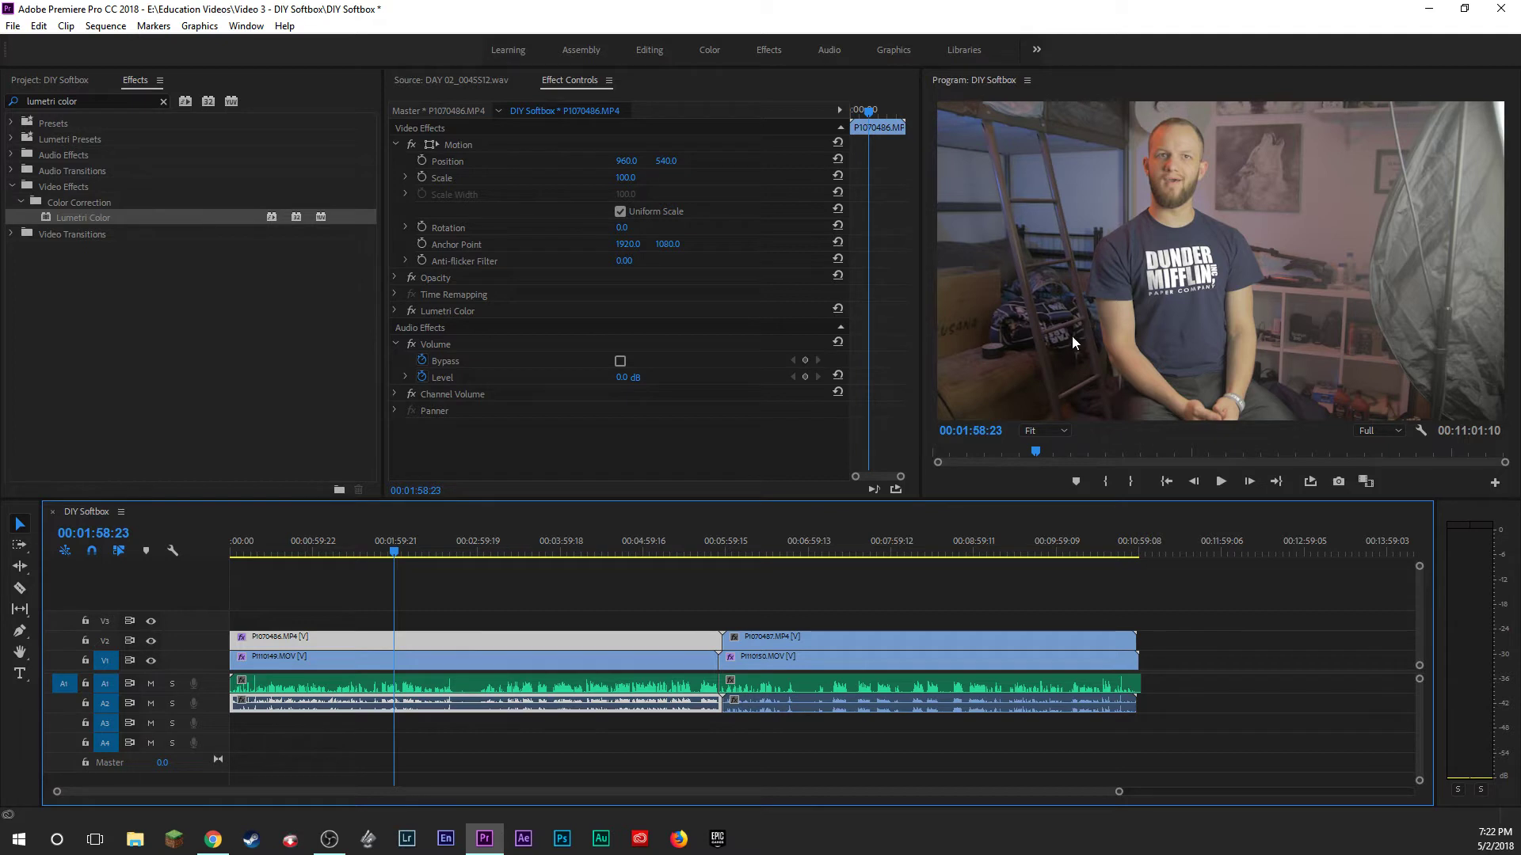
left_click(151, 644)
Expand Color Wheels & Match in the Lumetri Color effect of P1070486.MP4 and turn on Comparison View.
left_click(395, 311)
scroll(611, 369, "down", 3)
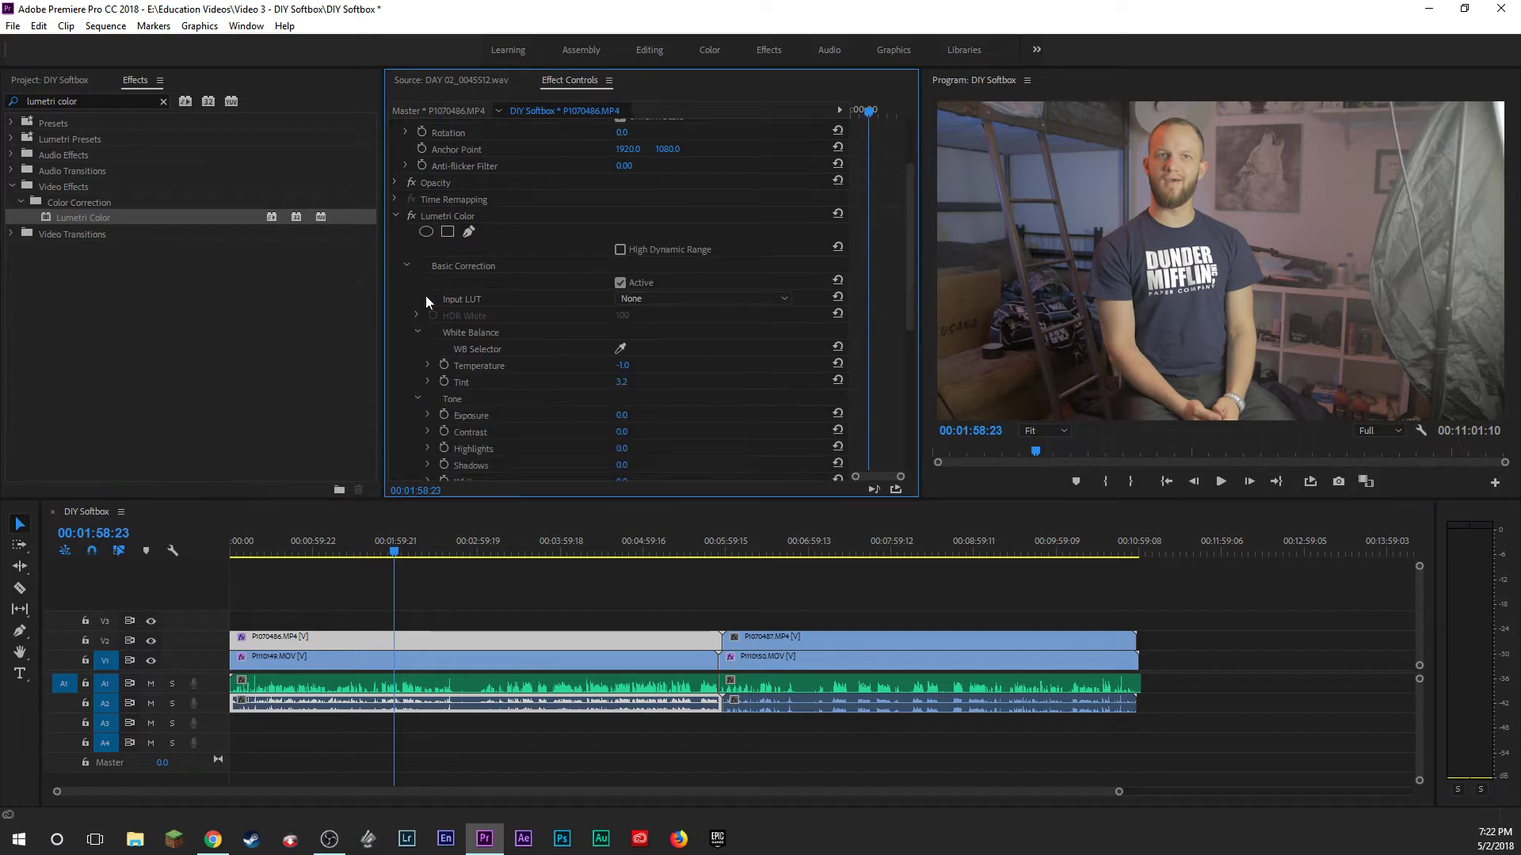
left_click(406, 269)
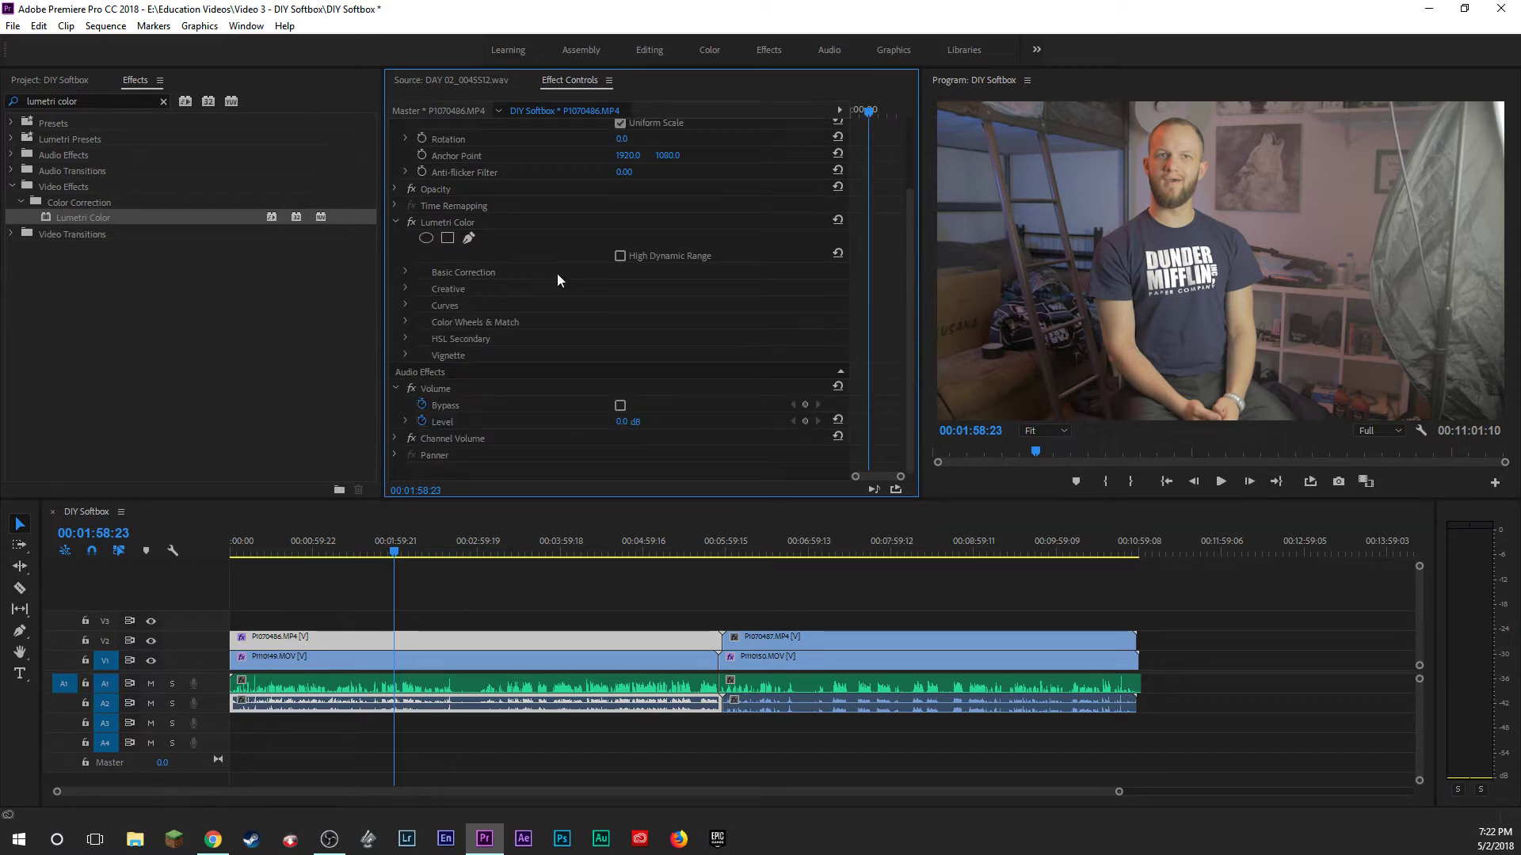
left_click(405, 324)
scroll(476, 325, "down", 3)
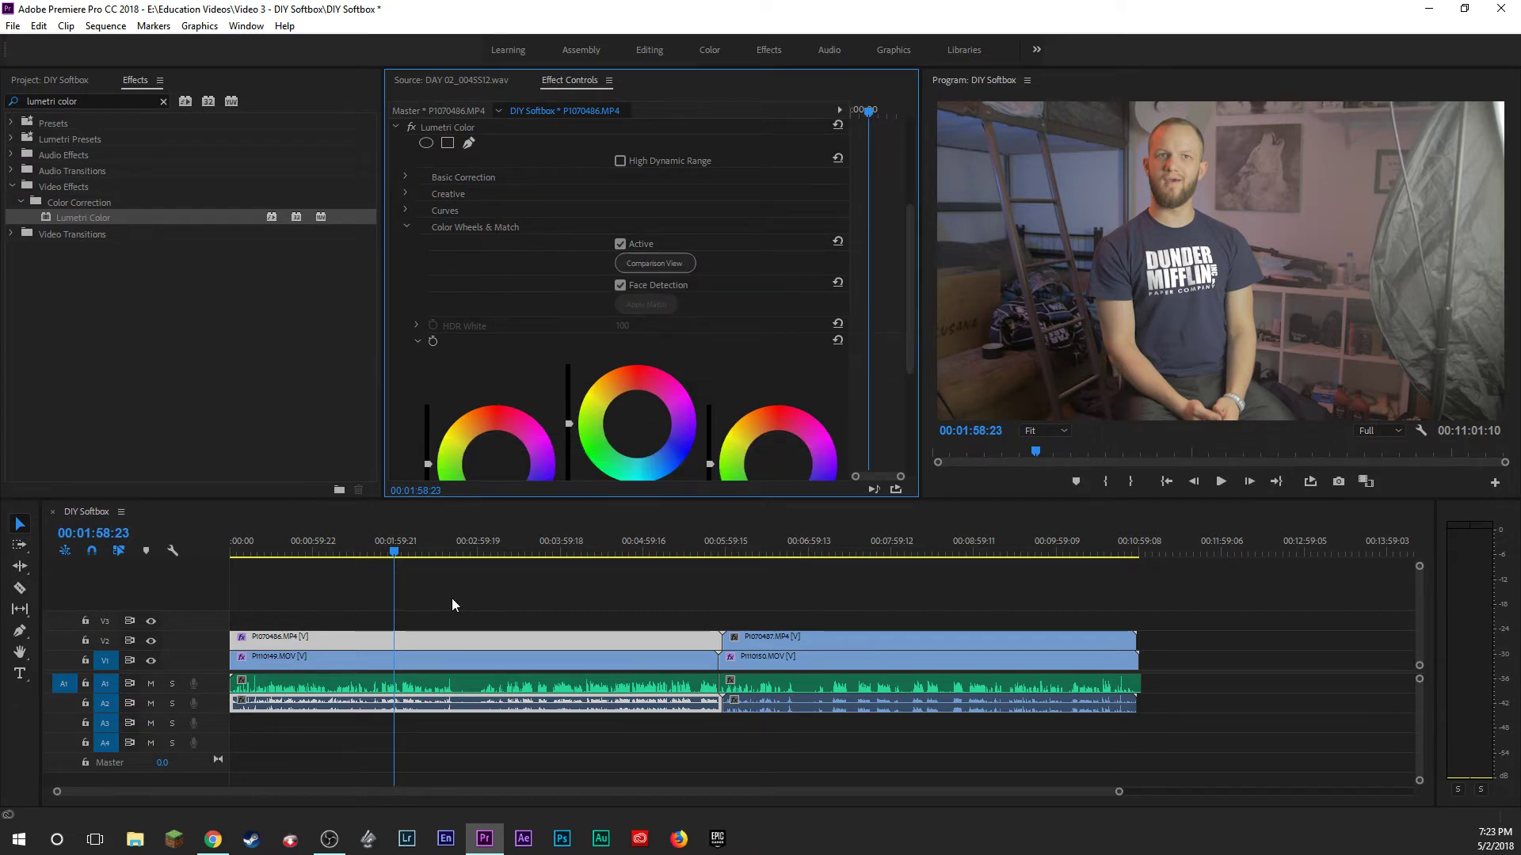
left_click(652, 266)
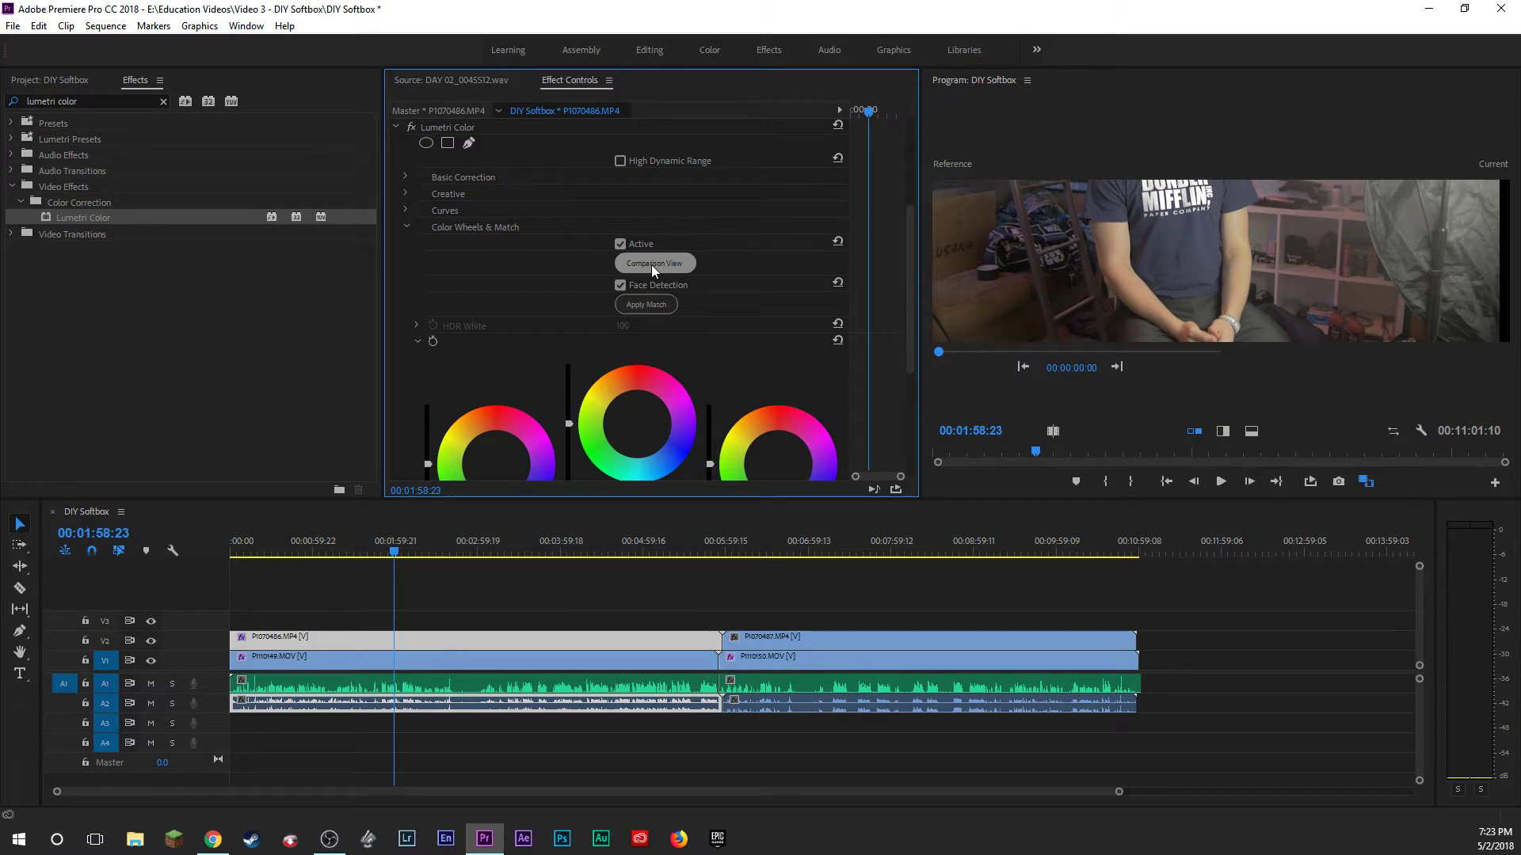
Check the reference and current frames at different timeline positions with V2 hidden and shown, leaving V2 visible.
left_click(151, 643)
left_click(151, 643)
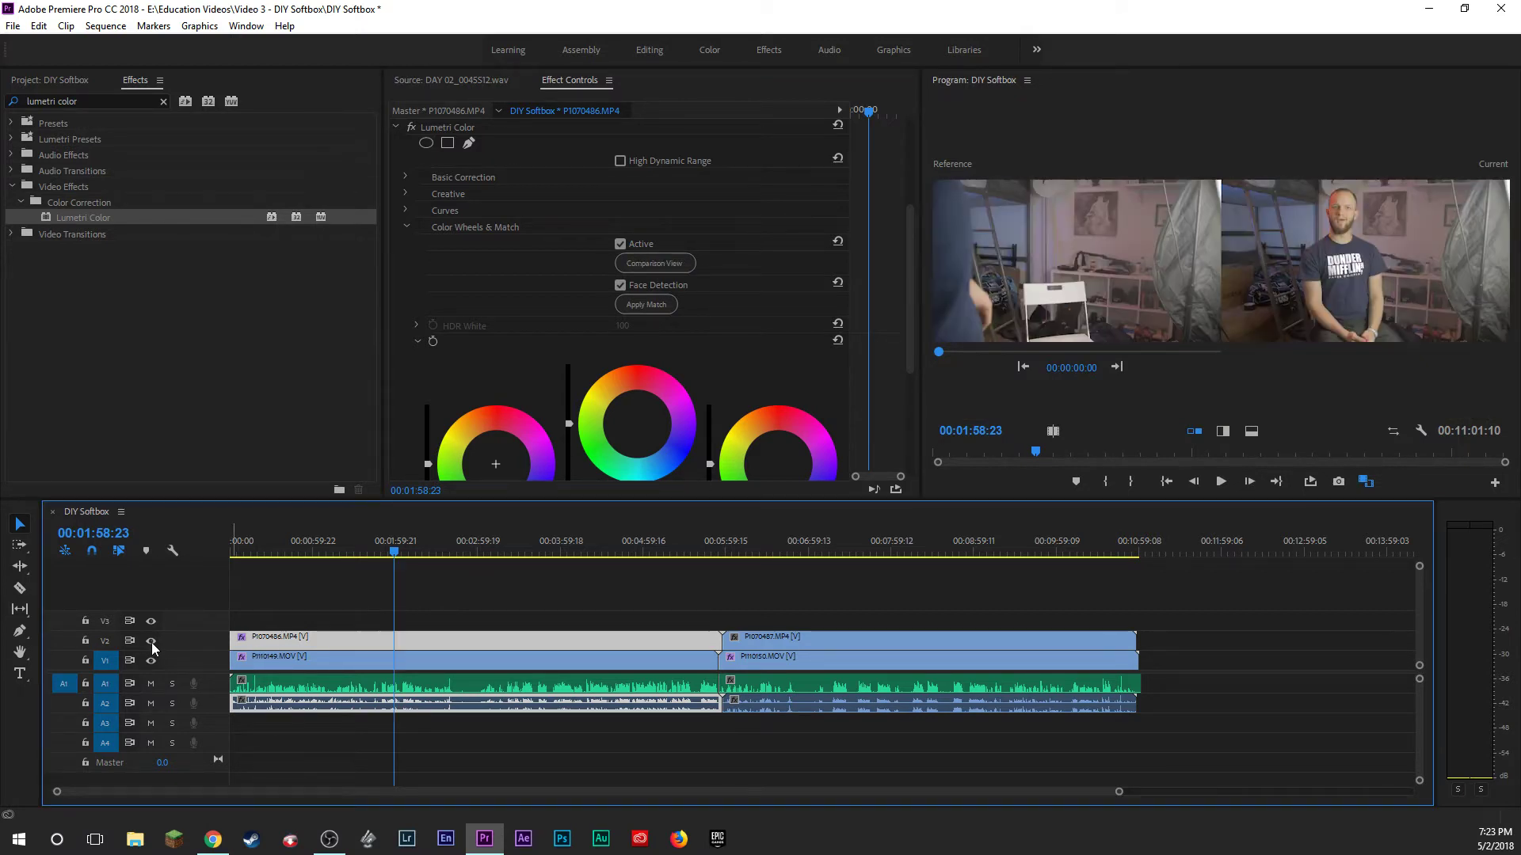
left_click(773, 548)
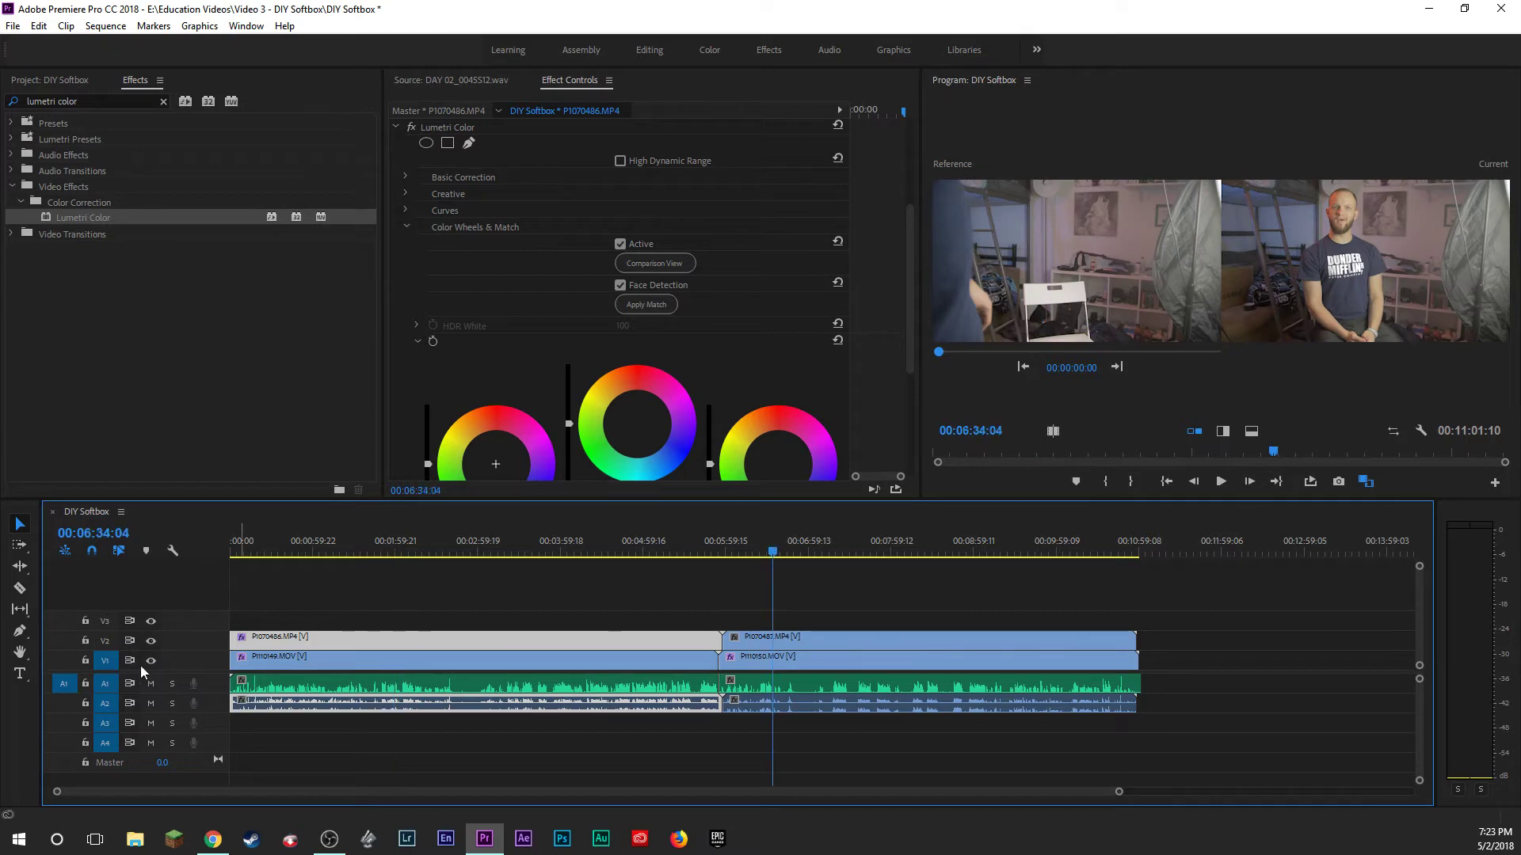
left_click(153, 640)
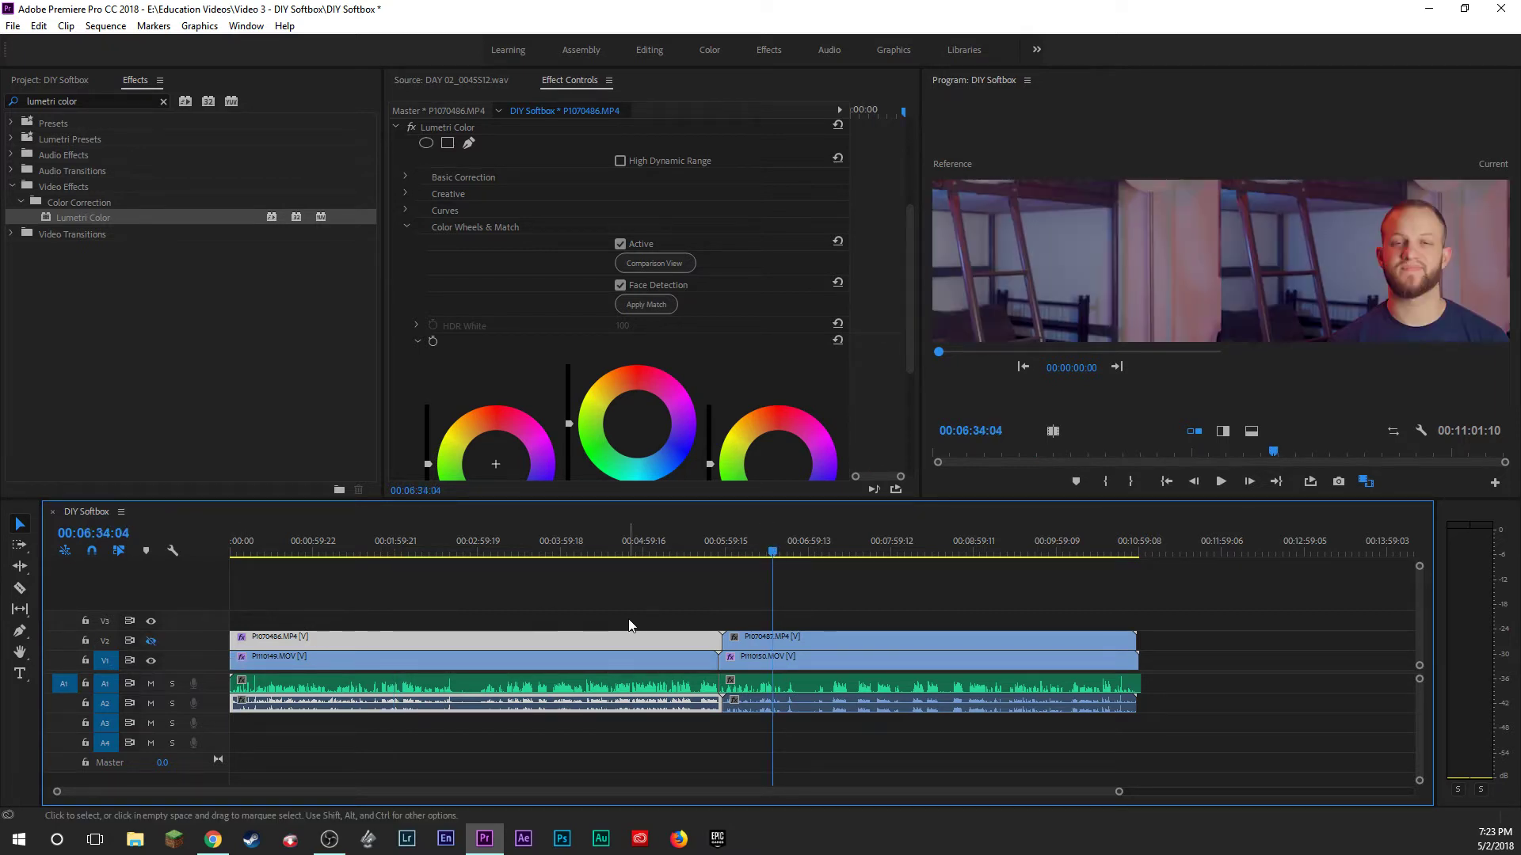
left_click(150, 641)
left_click_drag(468, 547, 441, 552)
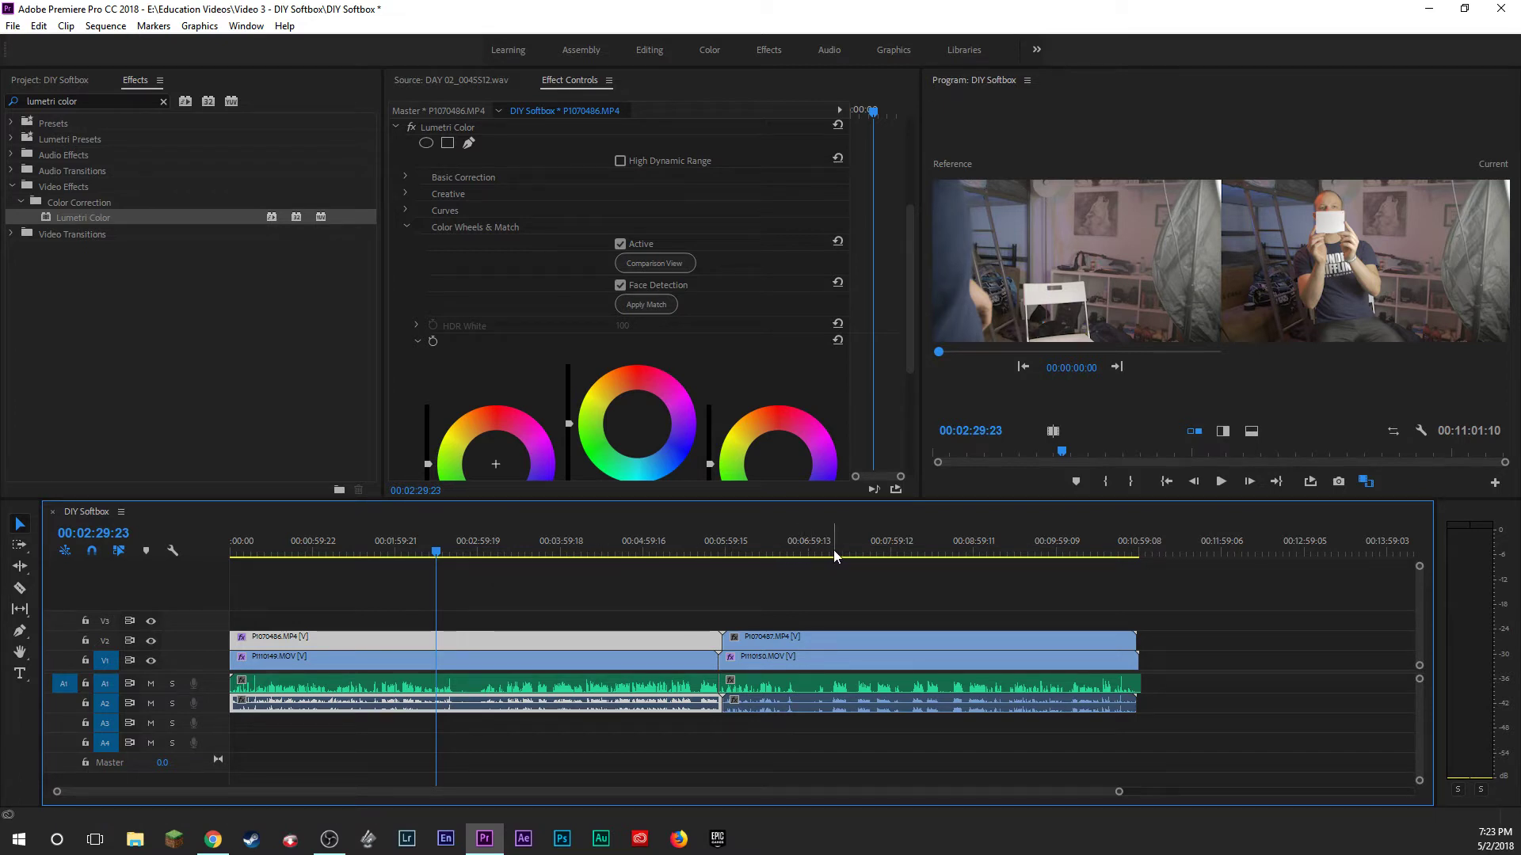
left_click(732, 545)
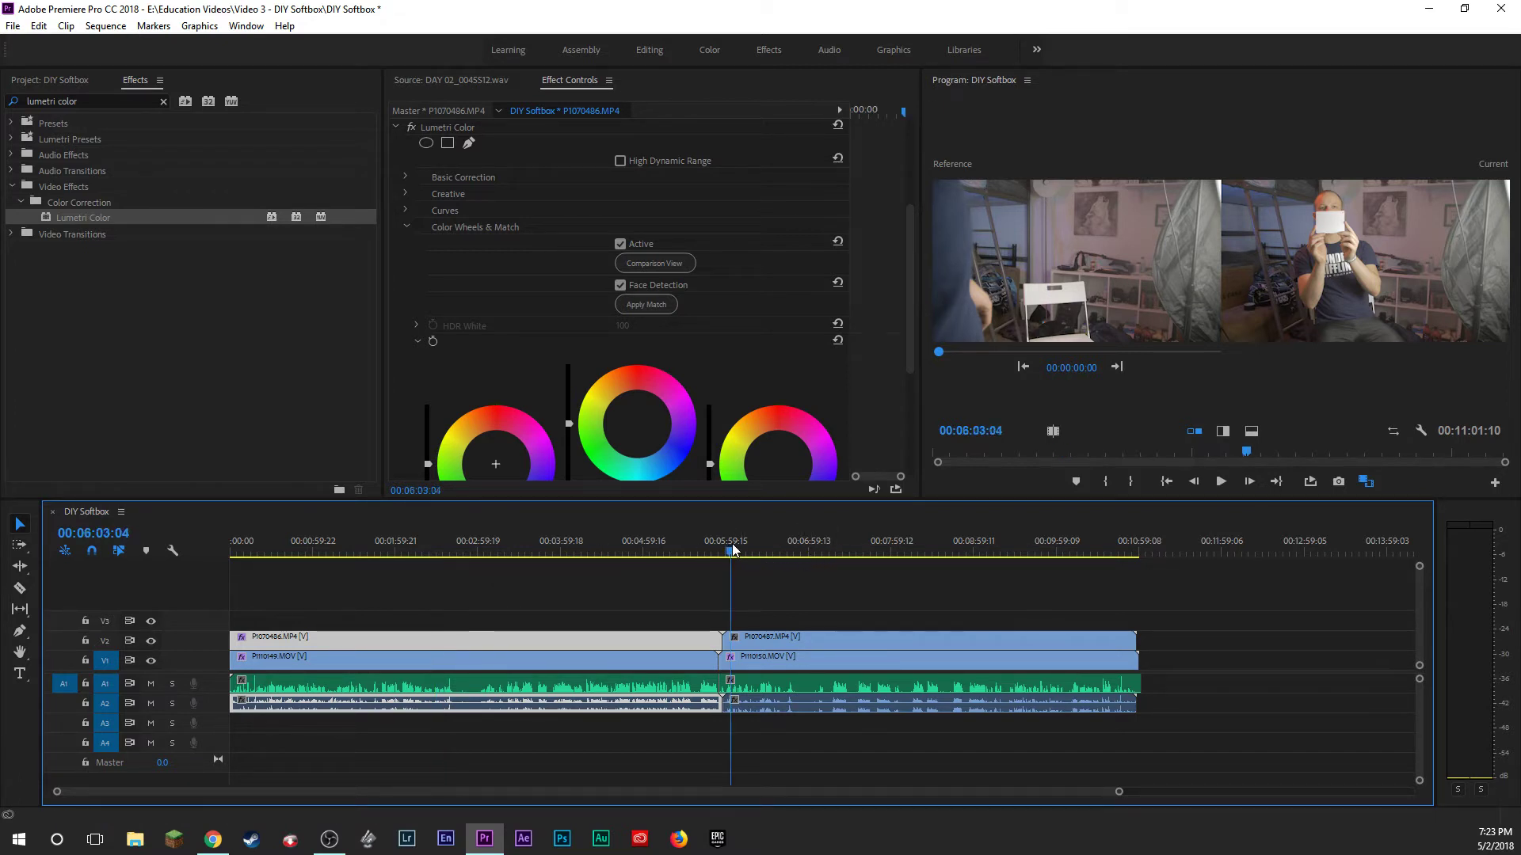
Move P1070487.MP4 later on V2 to uncover P1110150.MOV, and set the comparison reference frame to 00:07:25:10.
left_click(775, 642)
left_click_drag(777, 640, 794, 640)
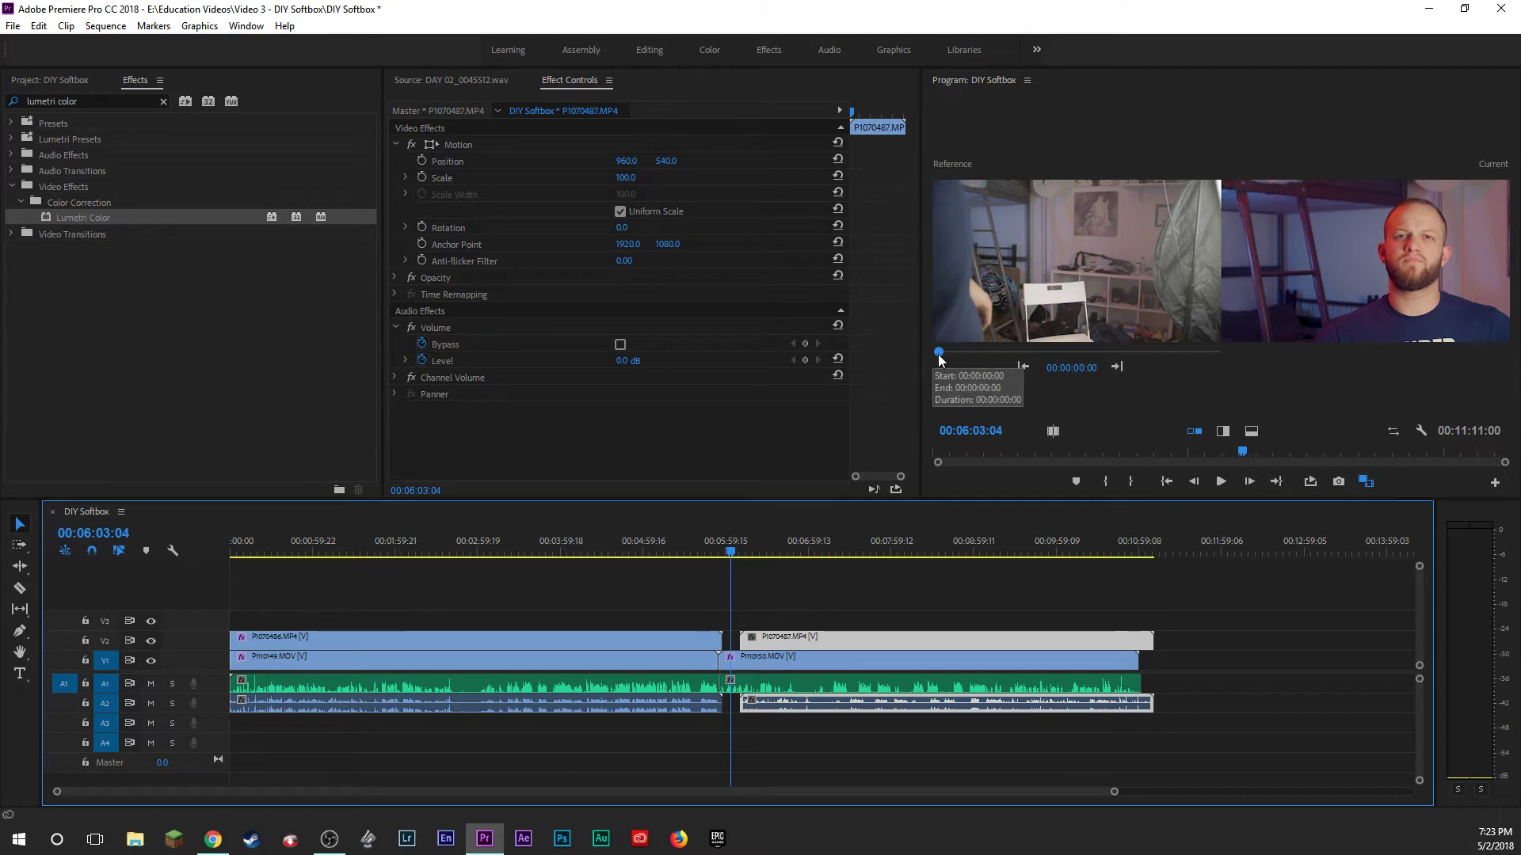
left_click(361, 546)
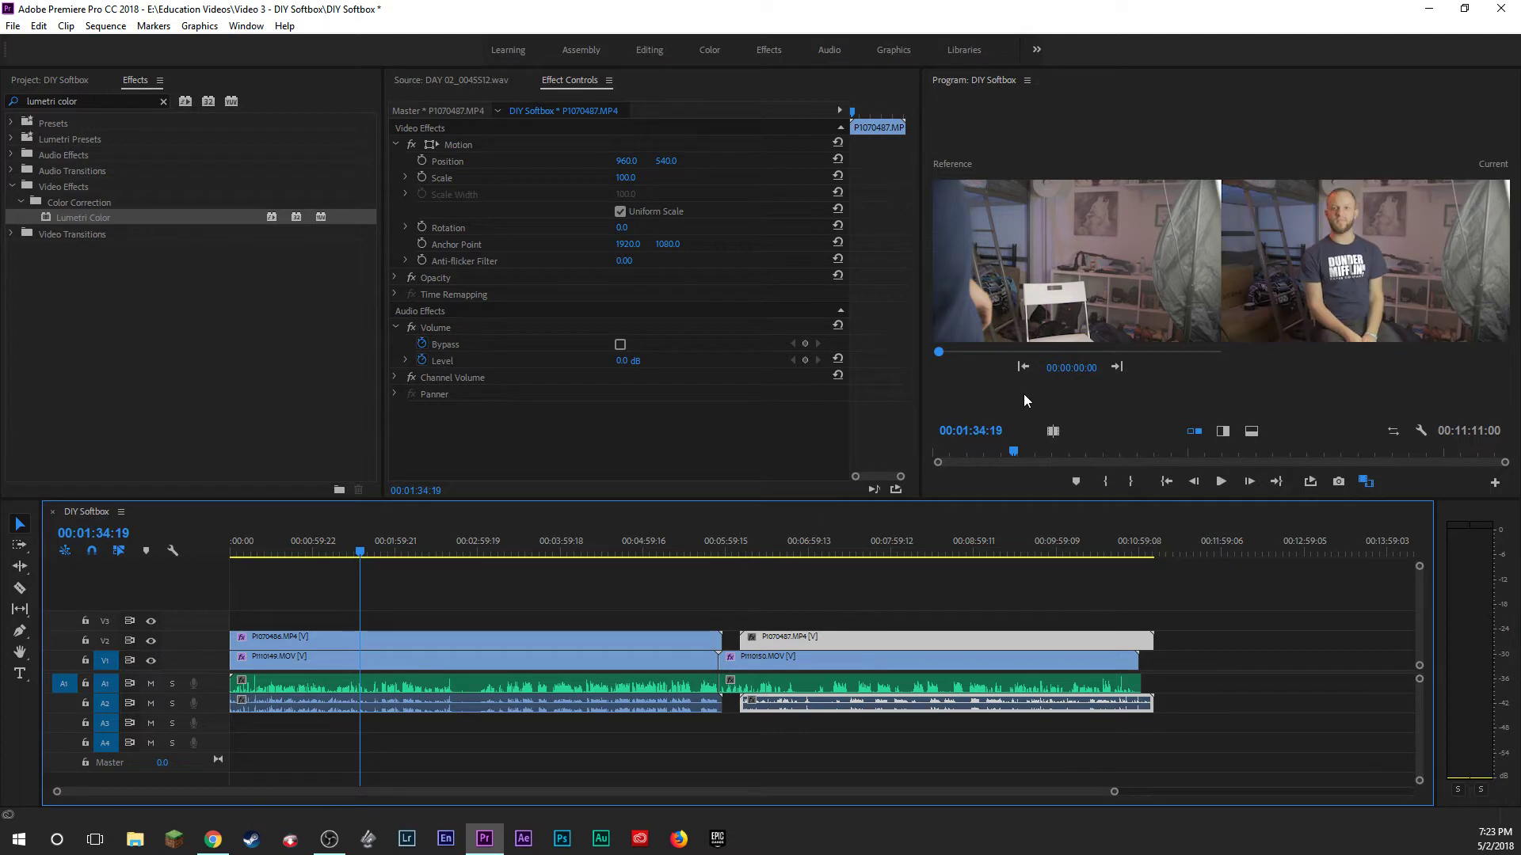
left_click_drag(943, 354, 990, 344)
left_click_drag(832, 639, 1073, 638)
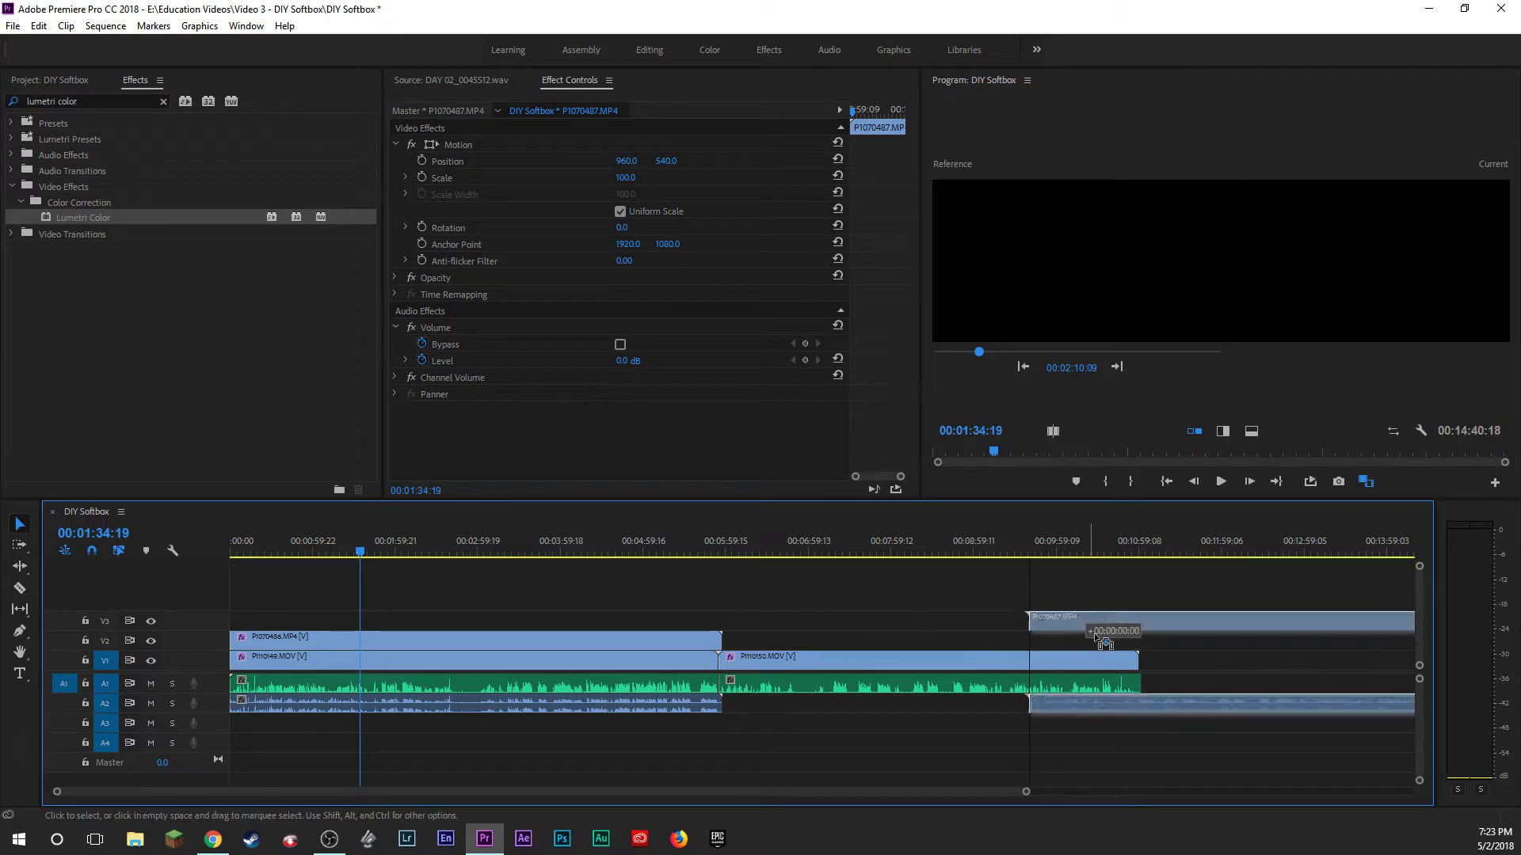
left_click(1105, 352)
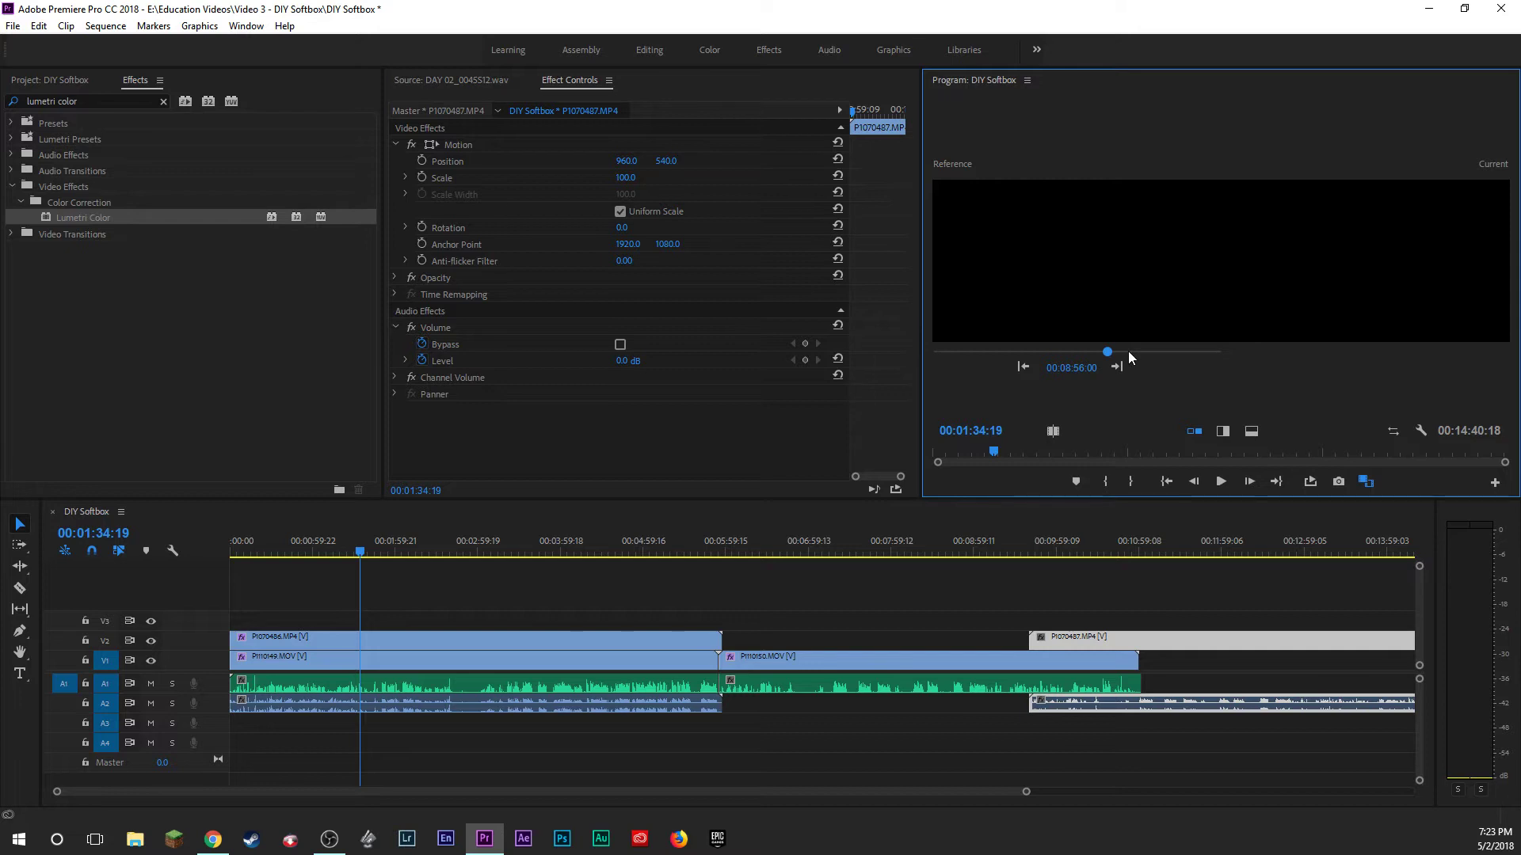
left_click_drag(1104, 351, 1053, 350)
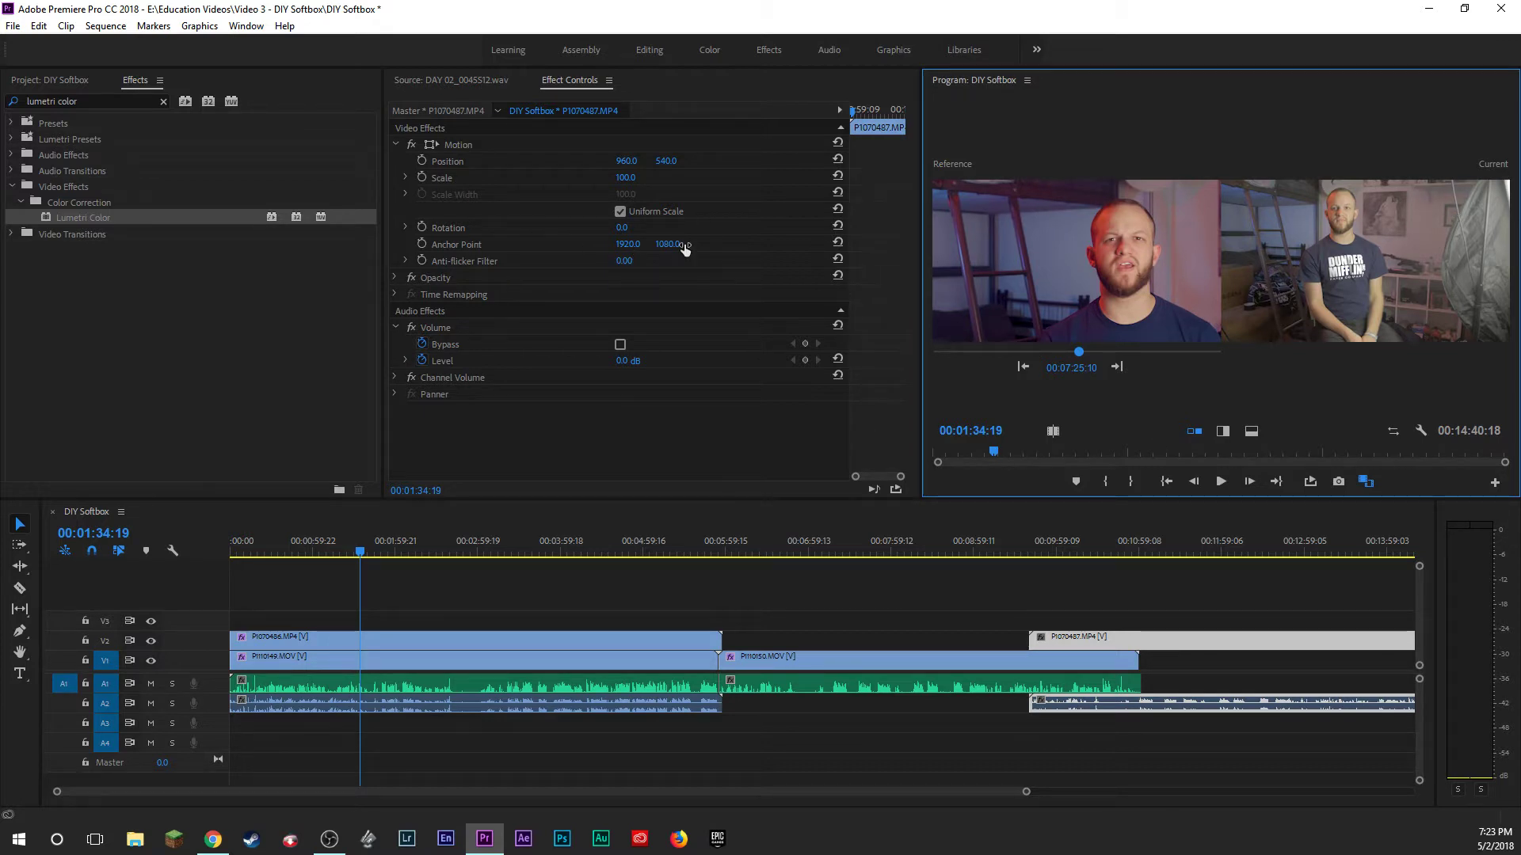
Try to match P1070486.MP4 to the reference frame with Apply Match, and examine the resulting color wheels.
left_click(495, 639)
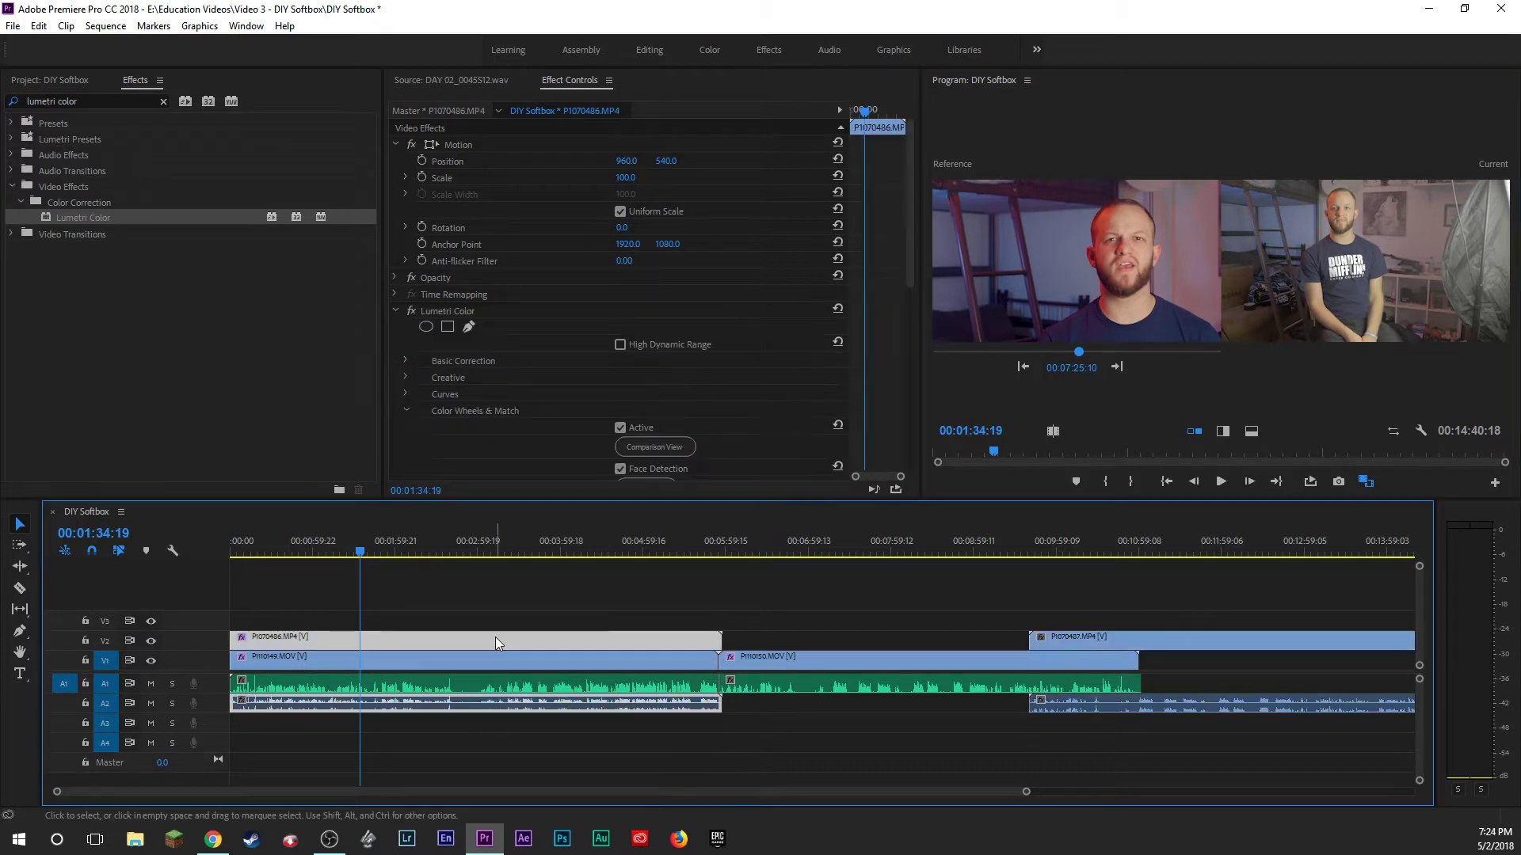
scroll(556, 411, "down", 4)
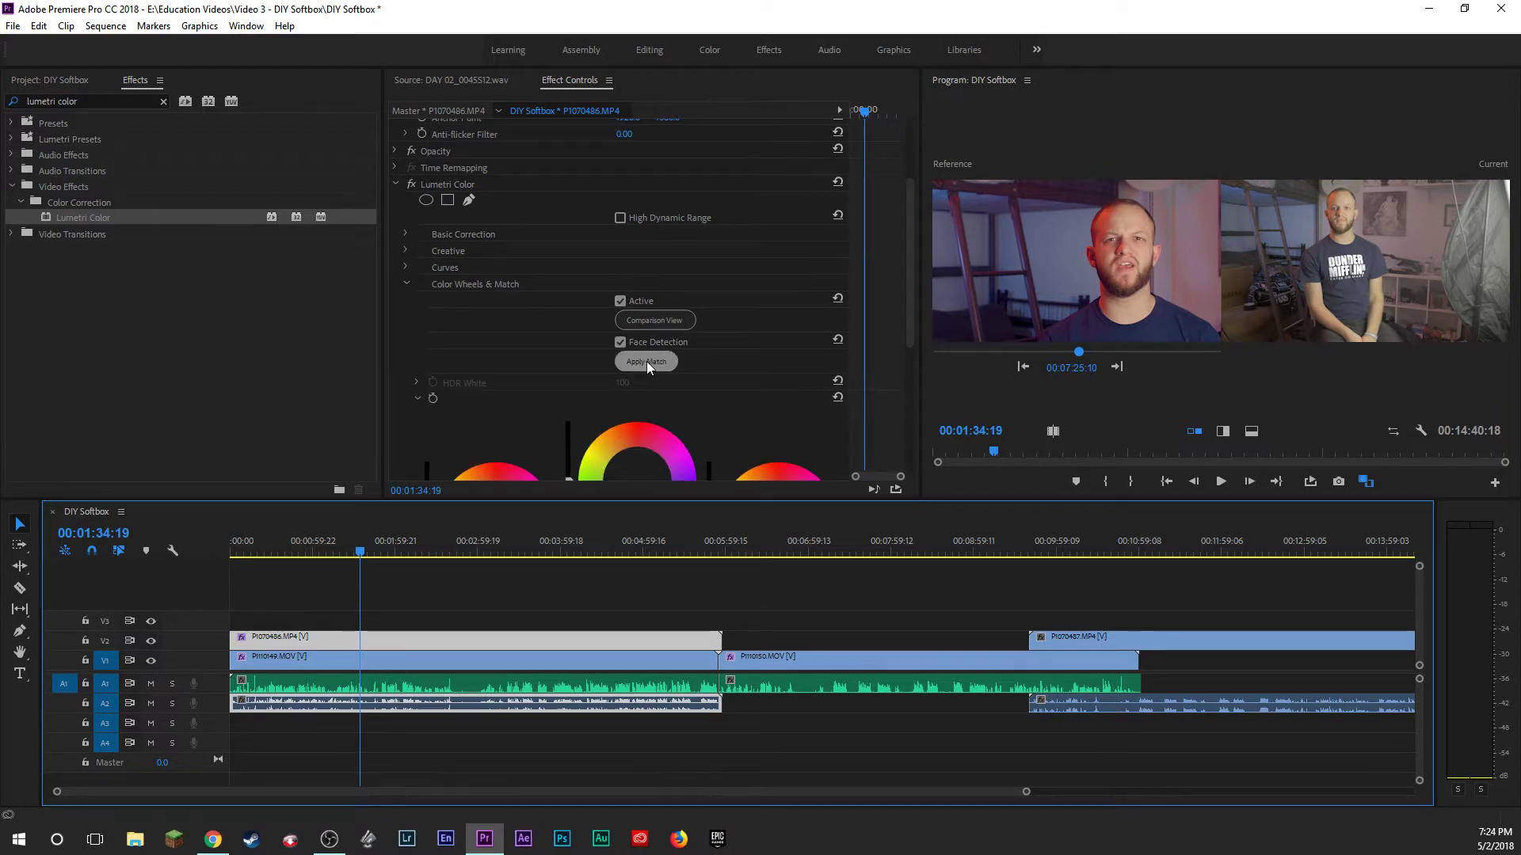
left_click(646, 366)
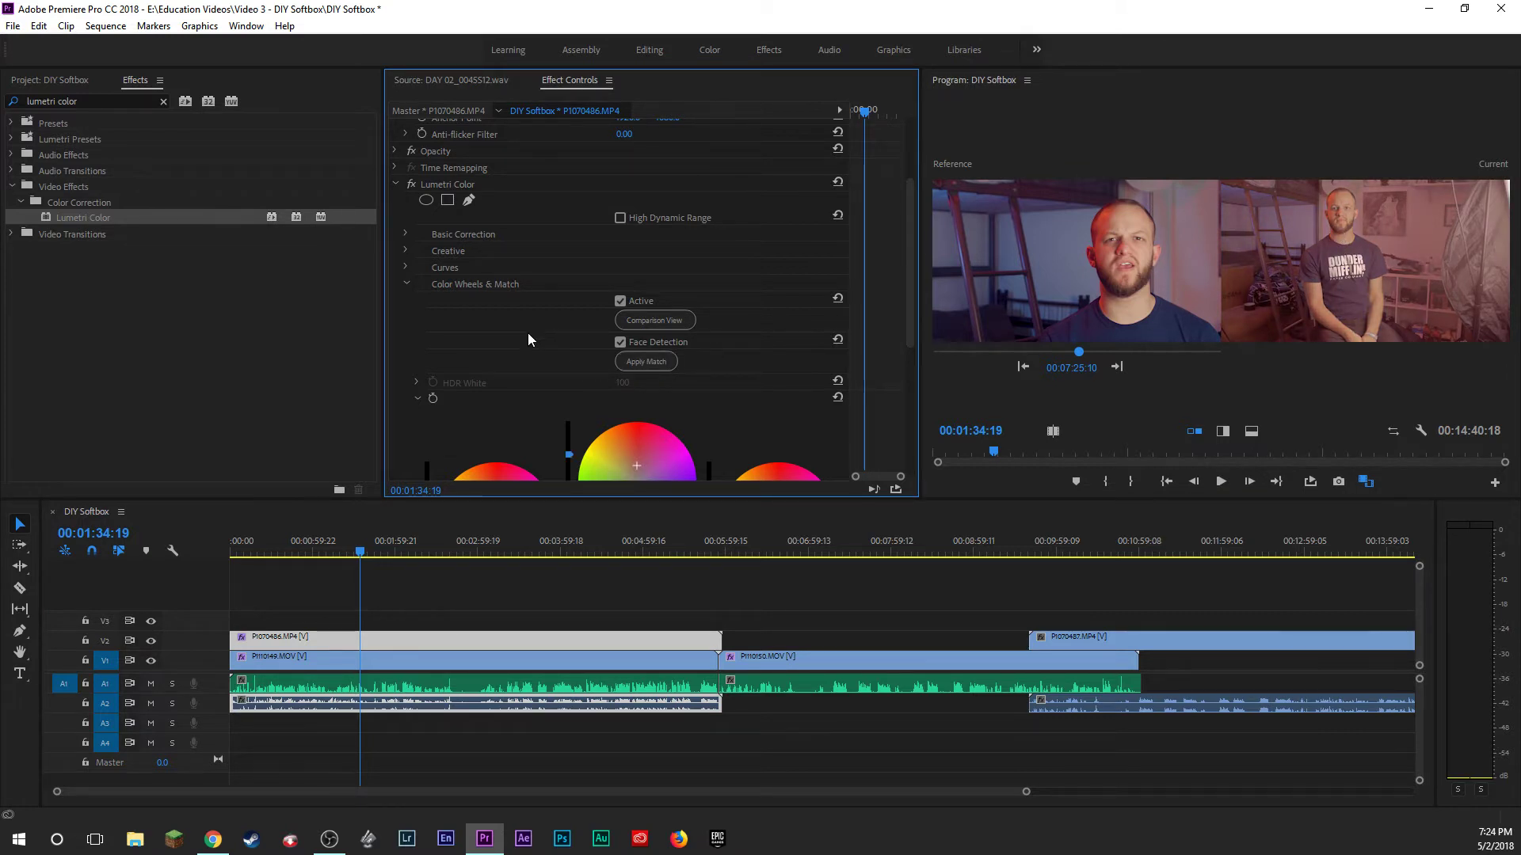
scroll(527, 333, "down", 2)
scroll(528, 333, "down", 2)
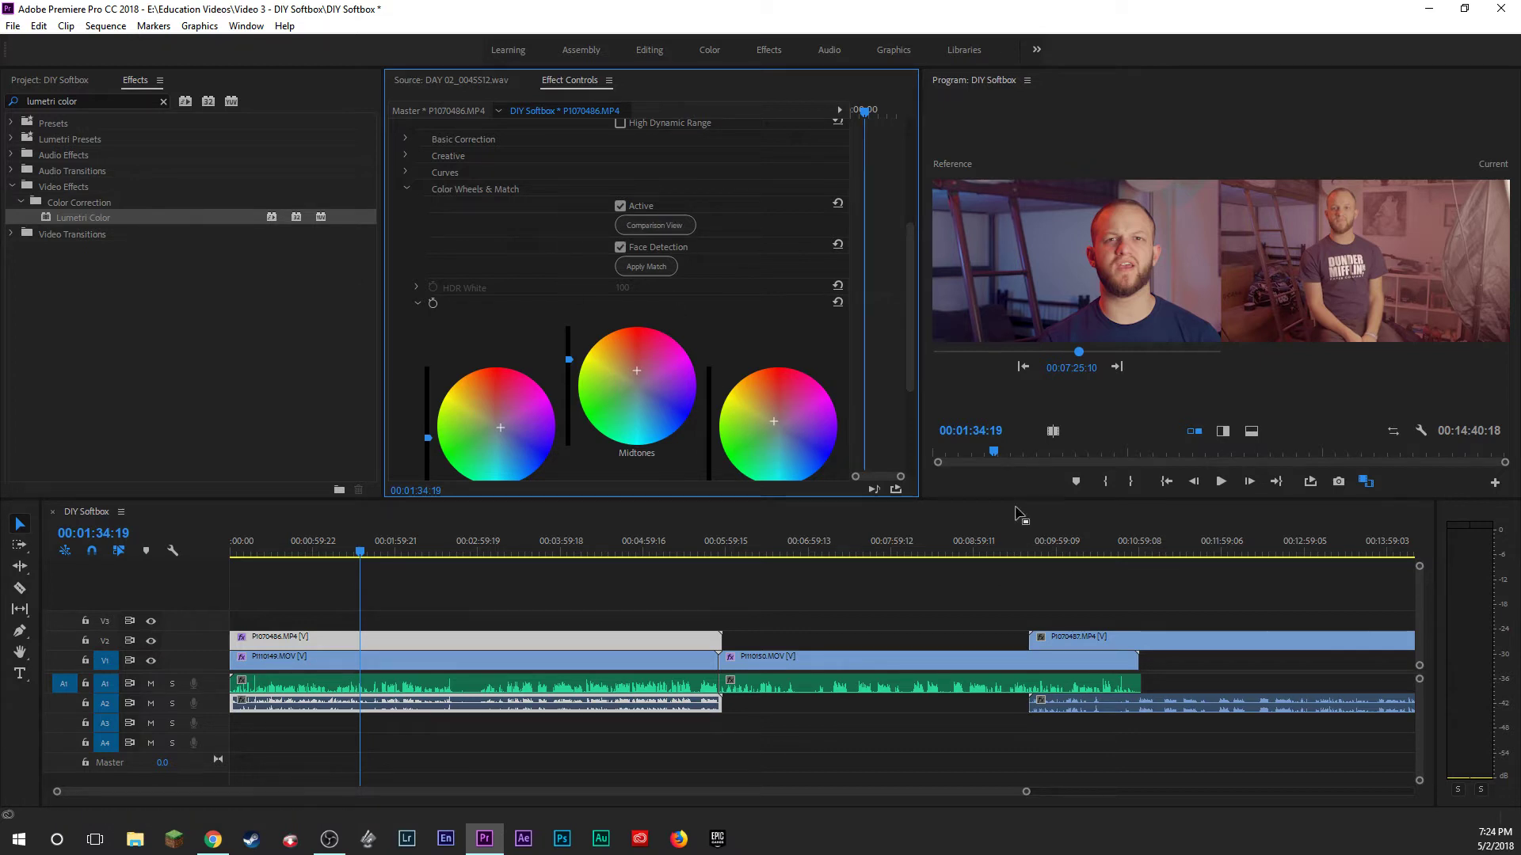
Move P1070487.MP4 back to its place directly after P1070486.MP4 on V2.
left_click_drag(1129, 640, 795, 648)
left_click_drag(789, 648, 790, 648)
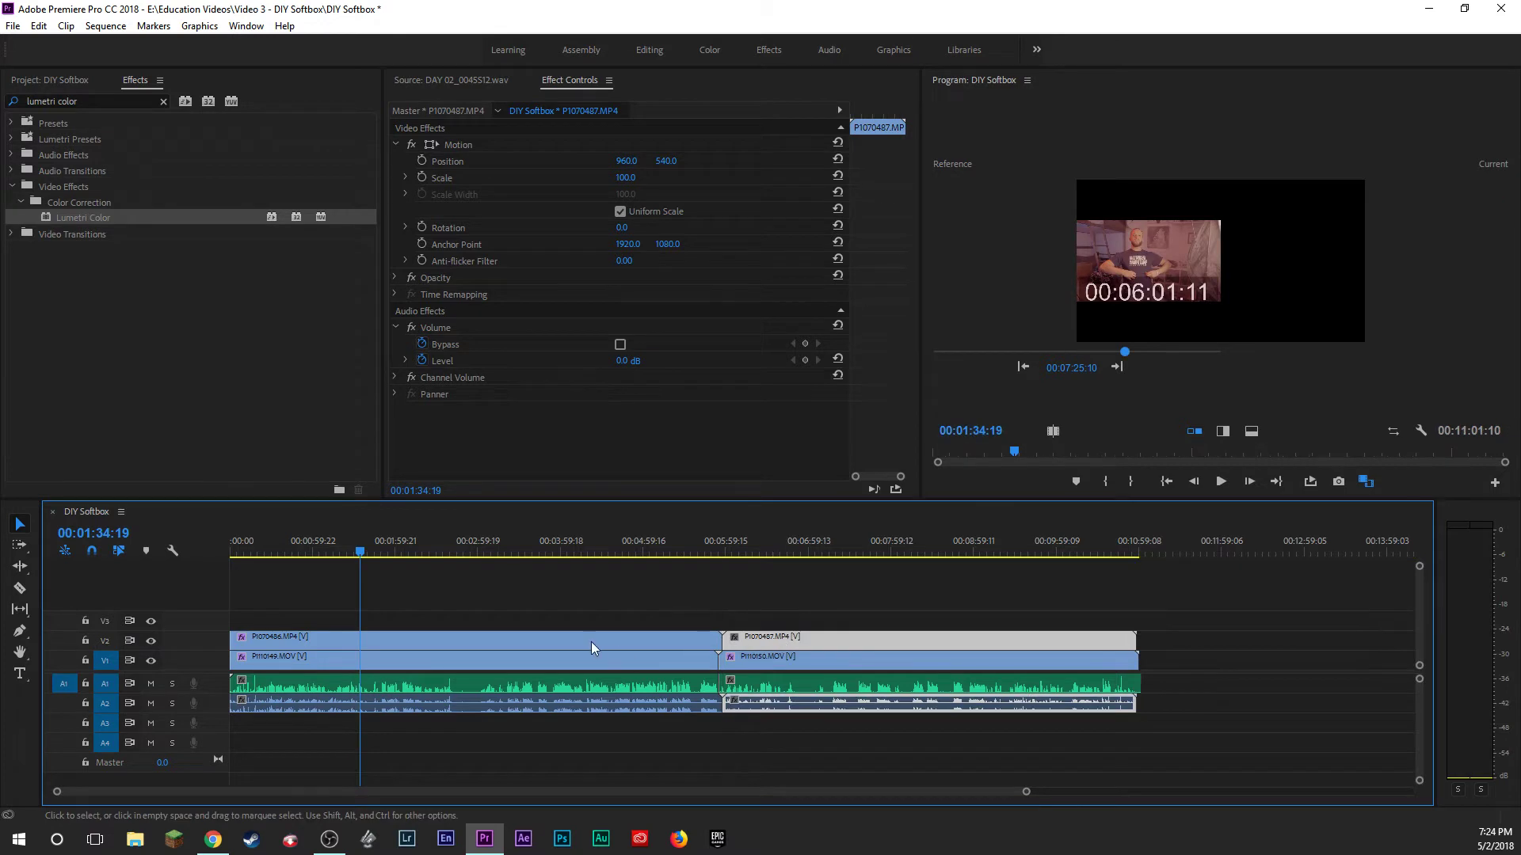
Delete the Lumetri Color effect from P1070486.MP4 and turn off the comparison view.
left_click(591, 641)
left_click(434, 310)
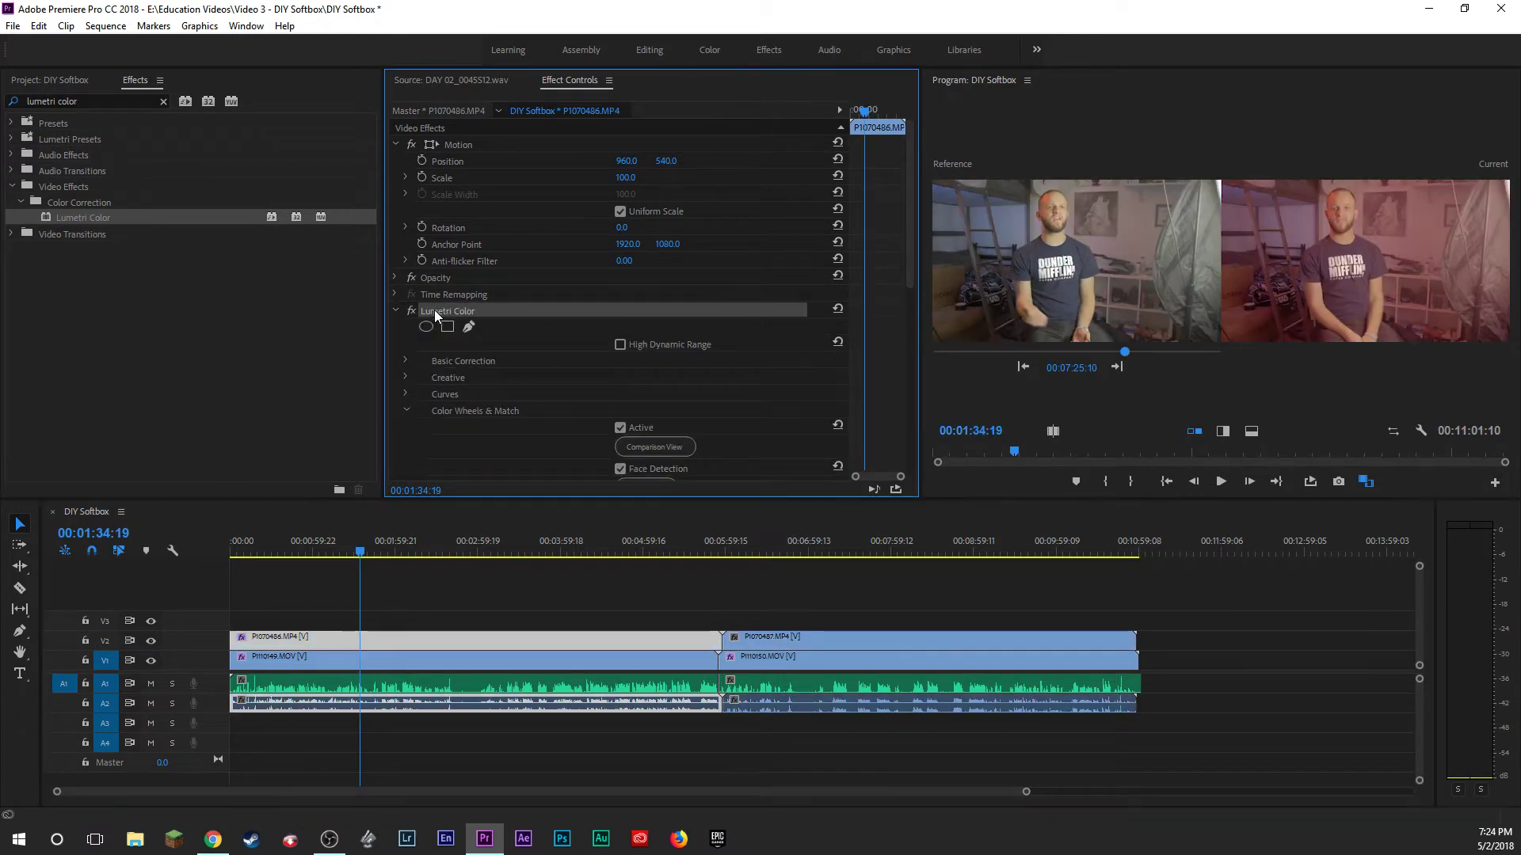
key("Delete")
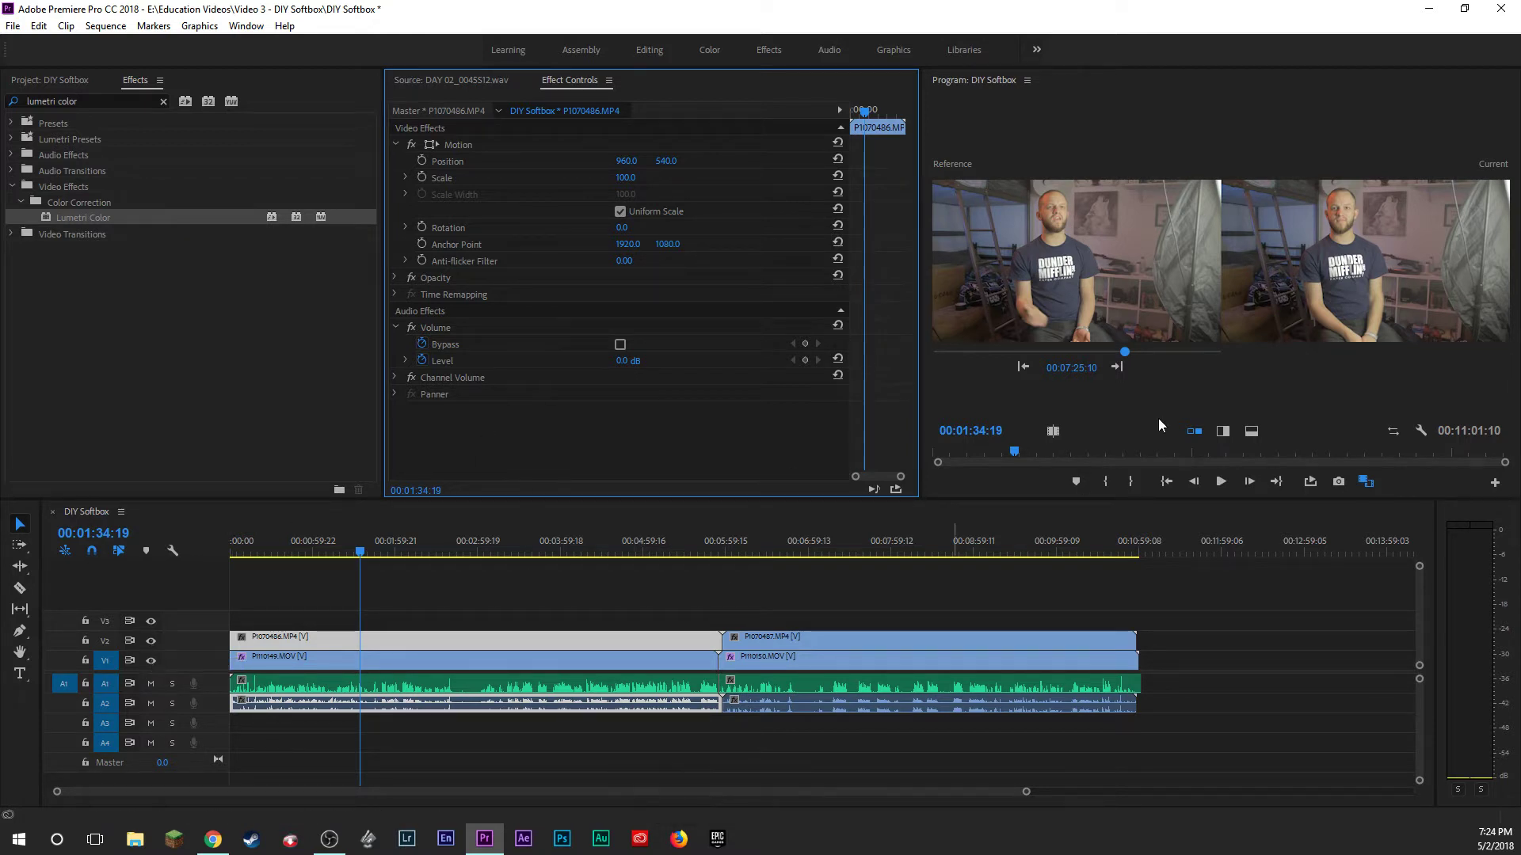
left_click(1370, 486)
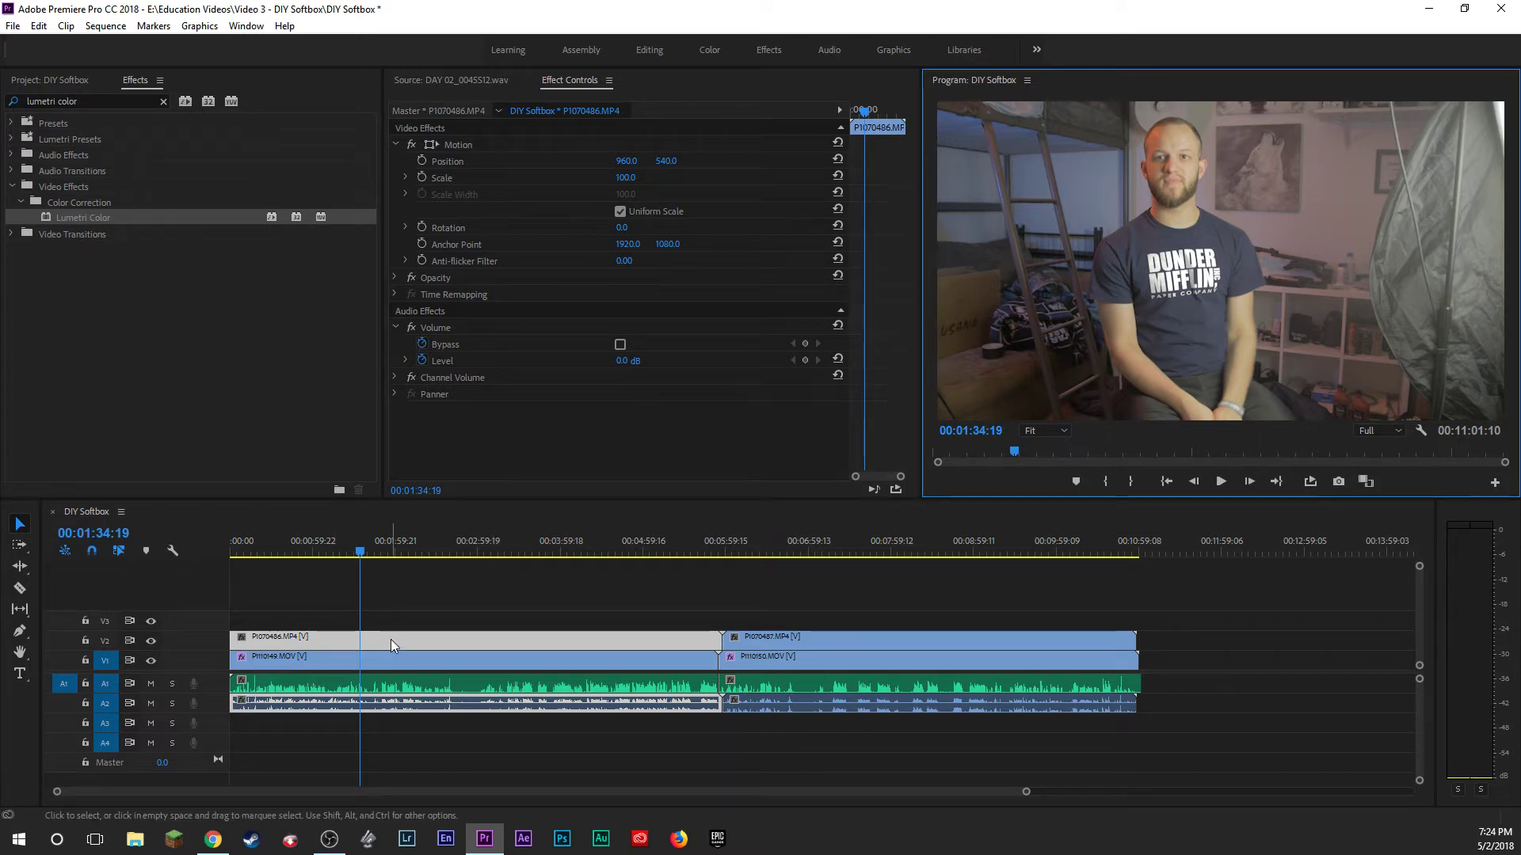
Apply the Lumetri Color effect to P1070486.MP4 on V2.
left_click_drag(88, 217, 378, 640)
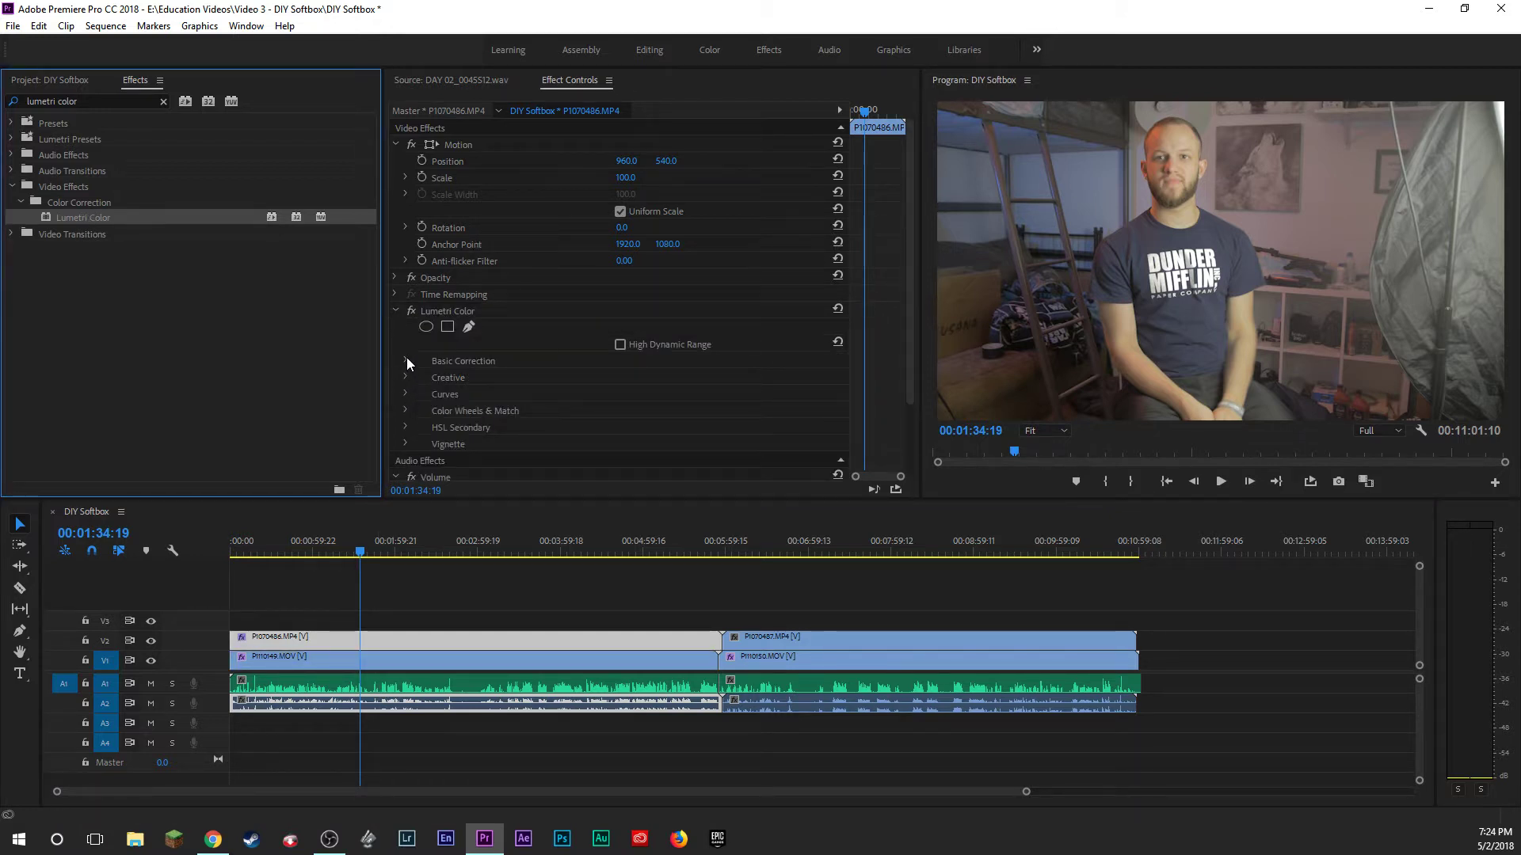
scroll(407, 358, "down", 3)
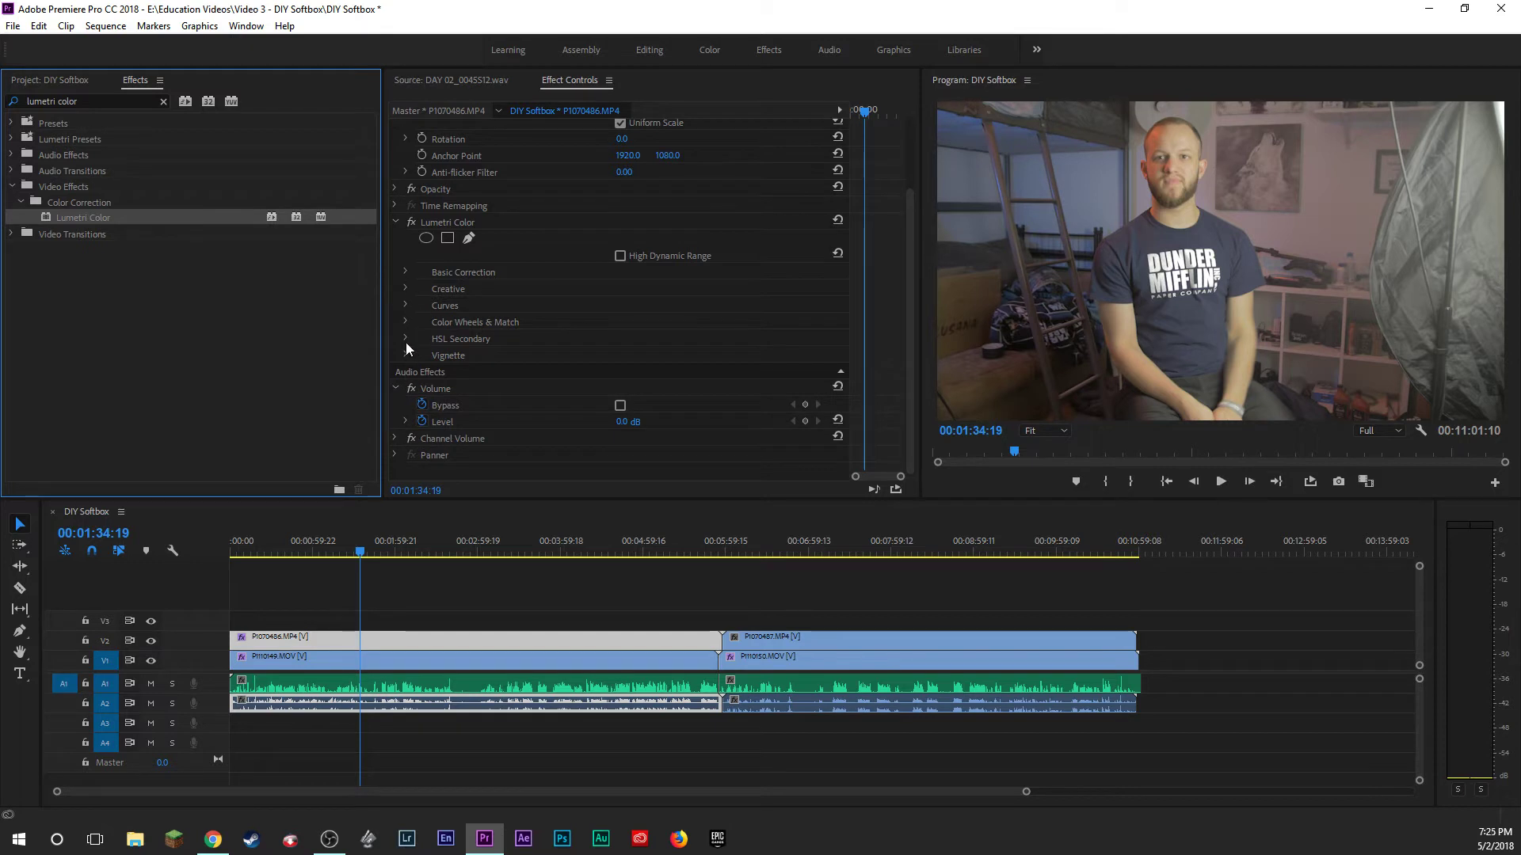
Hide V2, set the Lumetri Color Vignette Amount of P1110149.MOV to -0.1, and show V2 again.
left_click(364, 662)
left_click(152, 641)
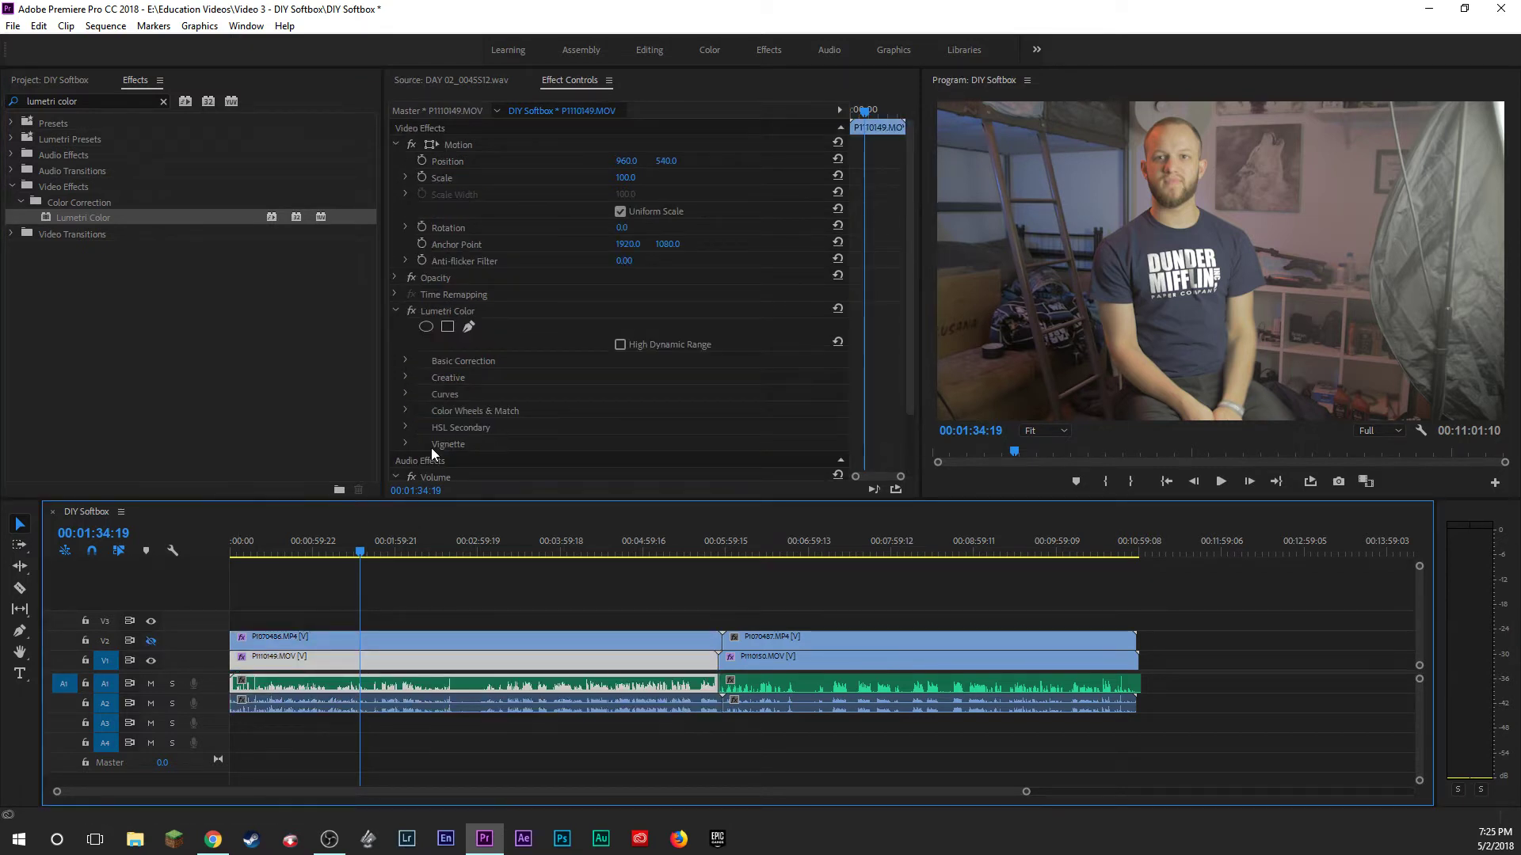
left_click(450, 445)
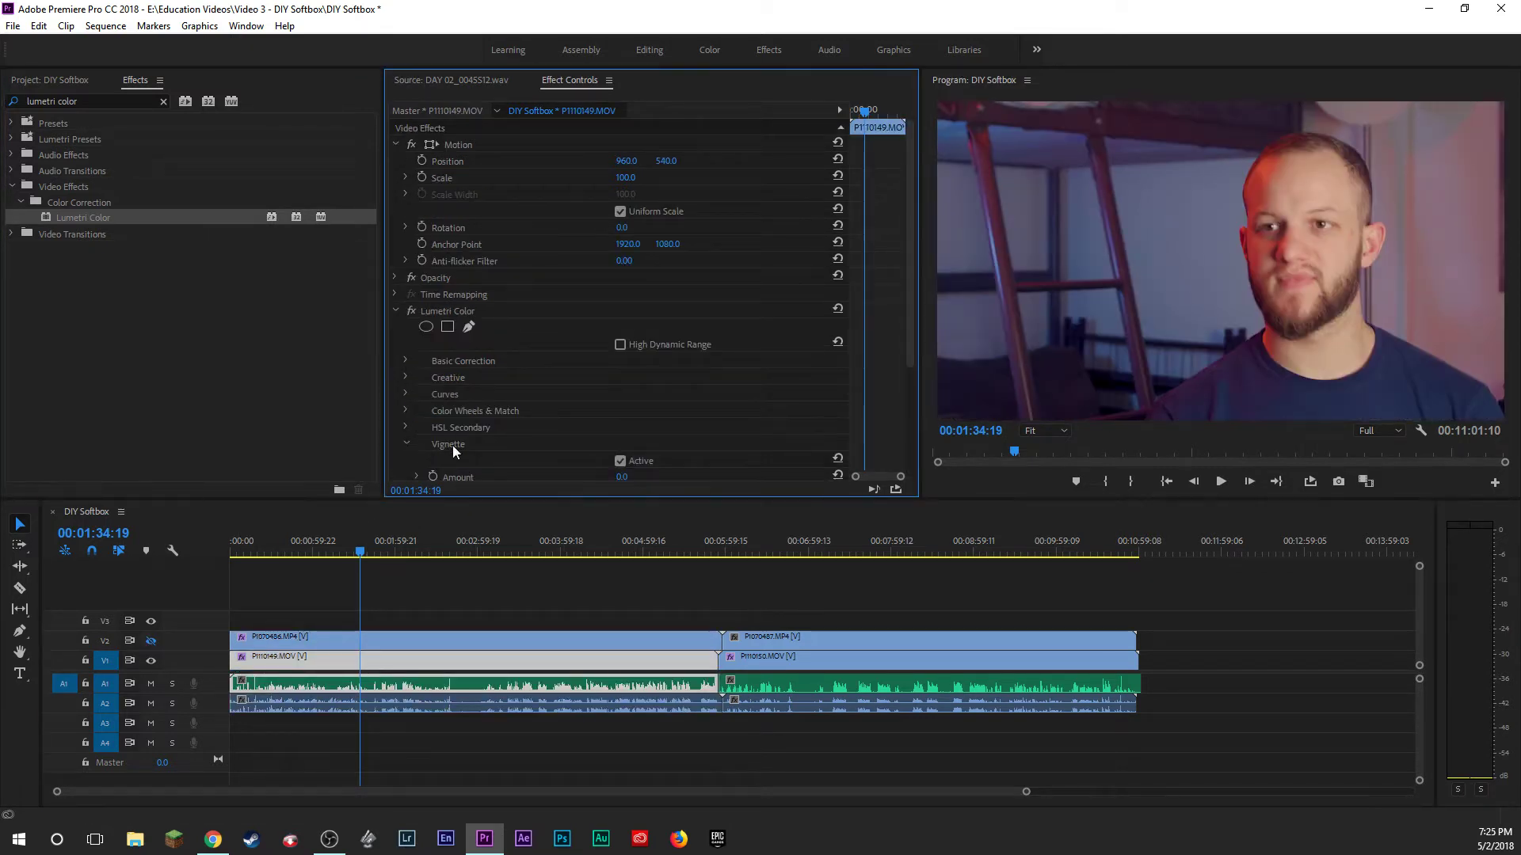
scroll(515, 432, "down", 4)
left_click(626, 350)
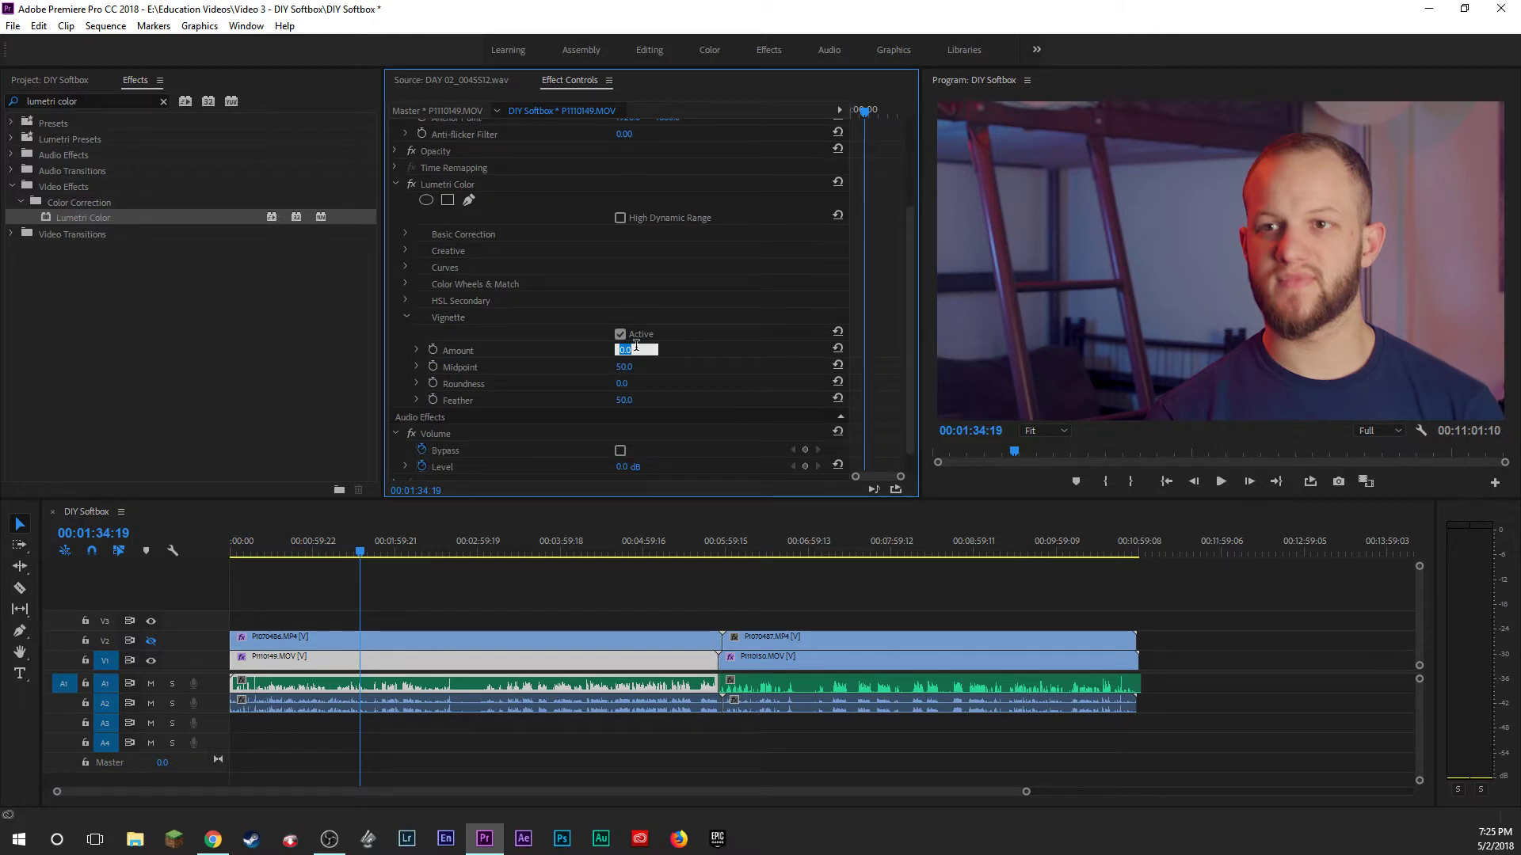
type("-")
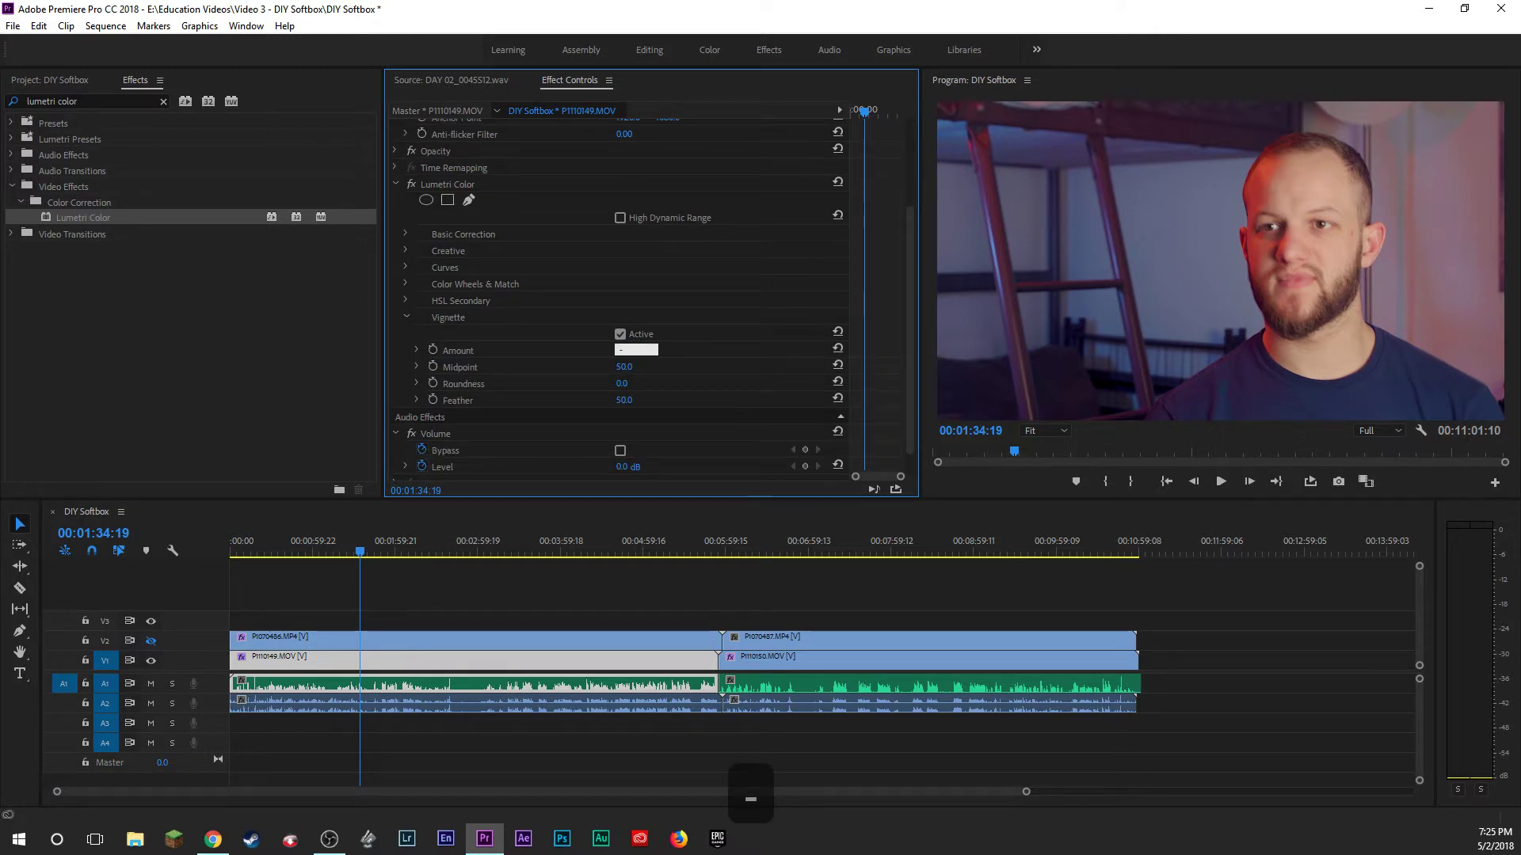
type("0.1")
key("Return")
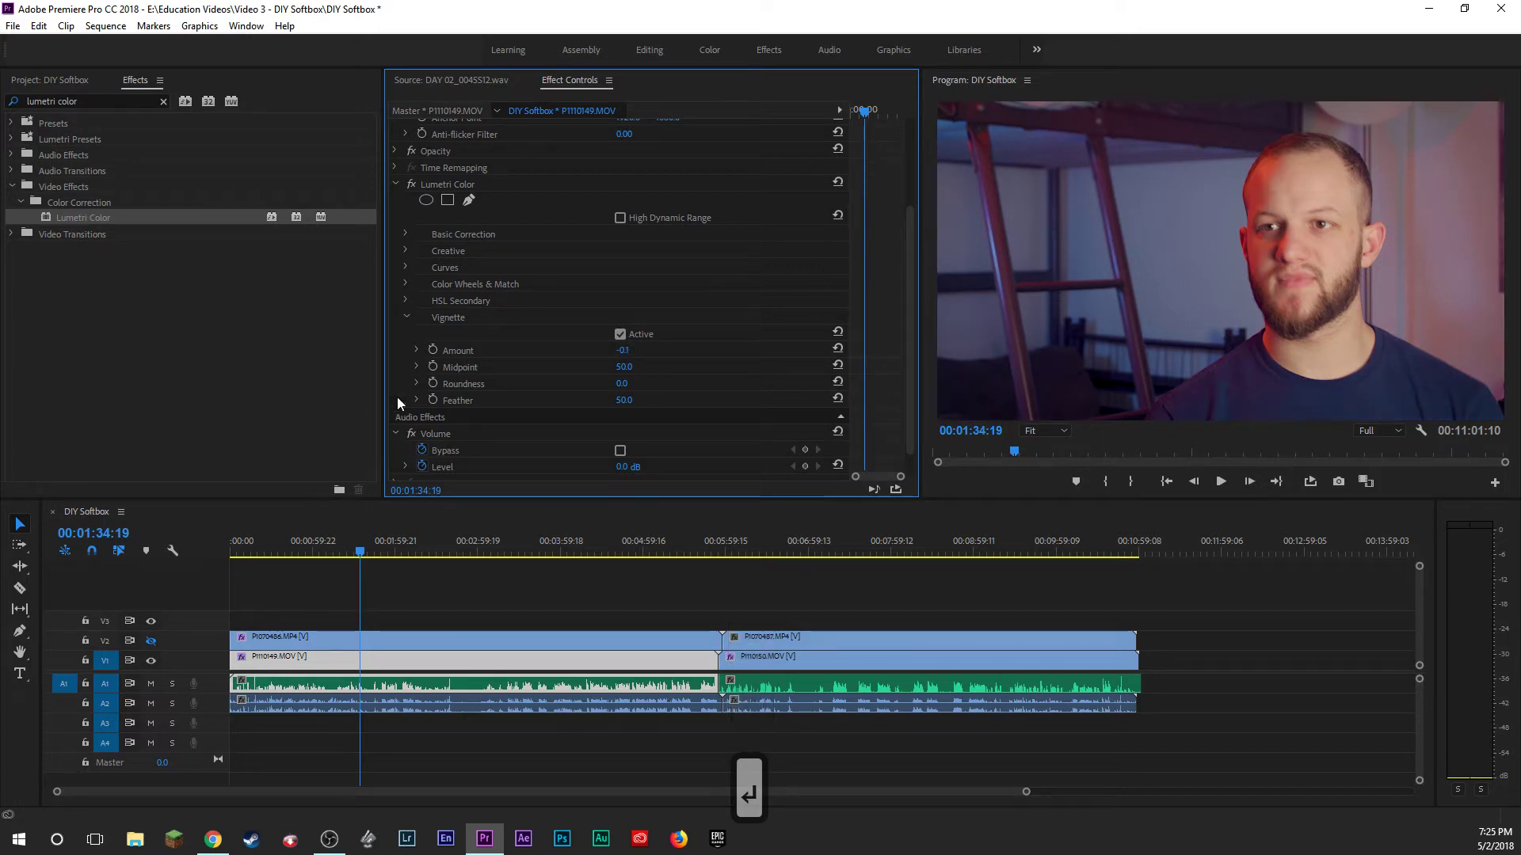
left_click(397, 183)
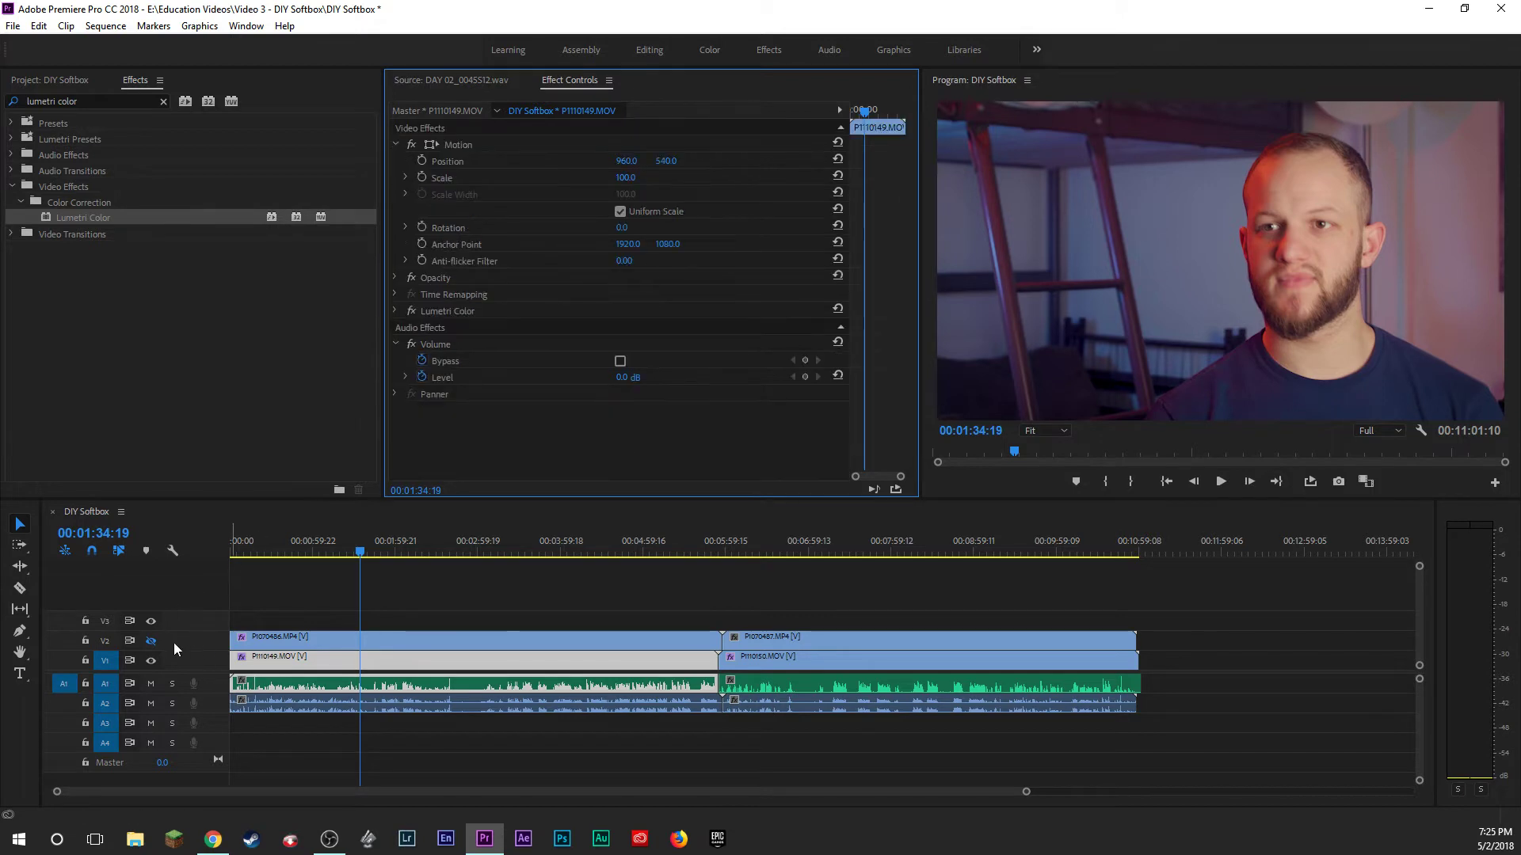
left_click(151, 641)
Open the Lumetri Basic Correction settings of P1070486.MP4 and move the playhead to the white card frame at 00:02:31:03.
left_click(408, 643)
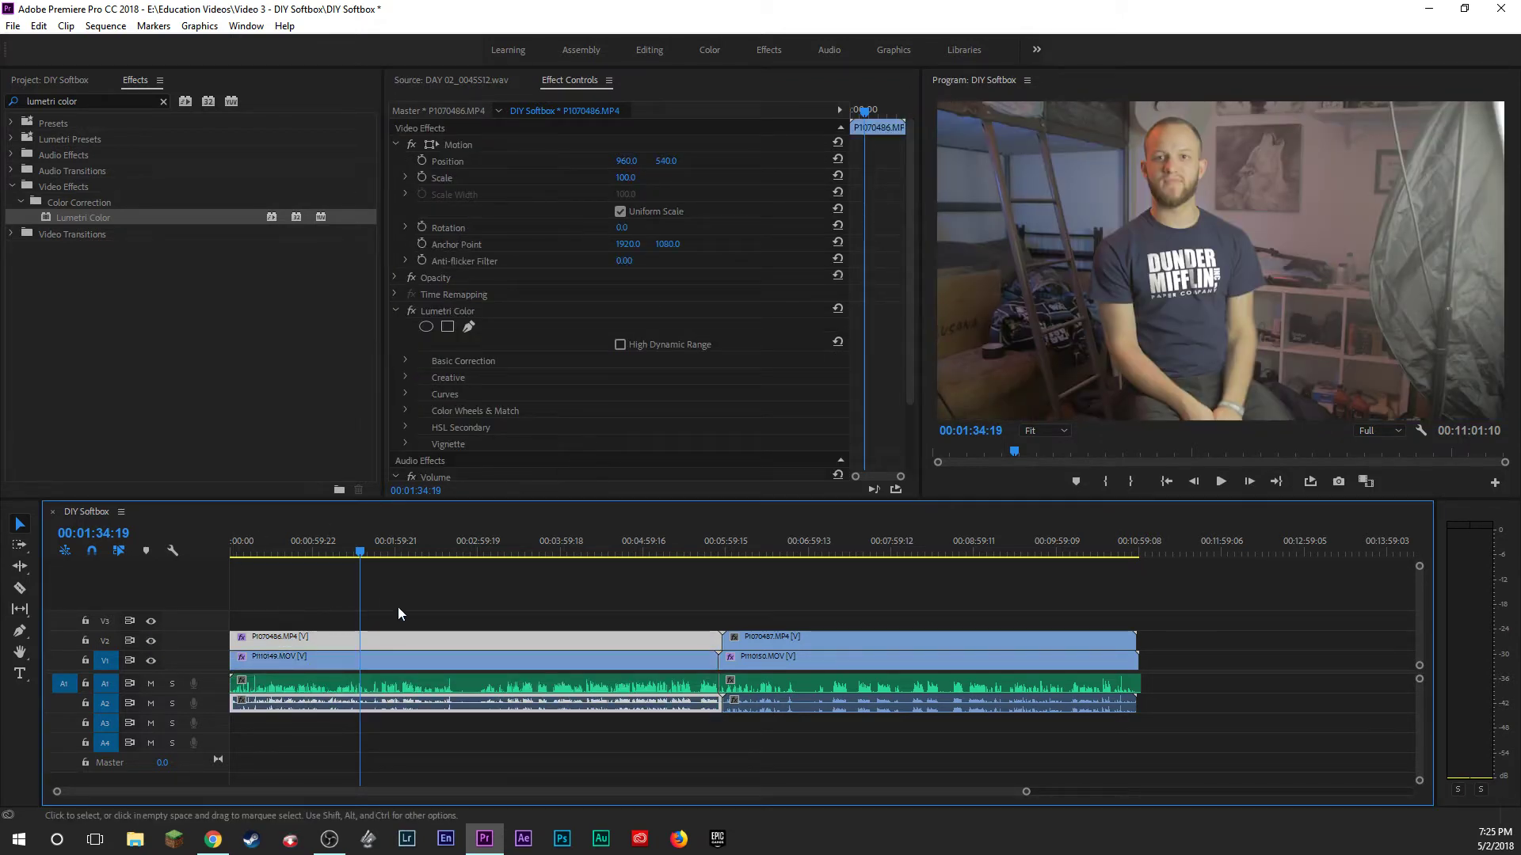
left_click(407, 362)
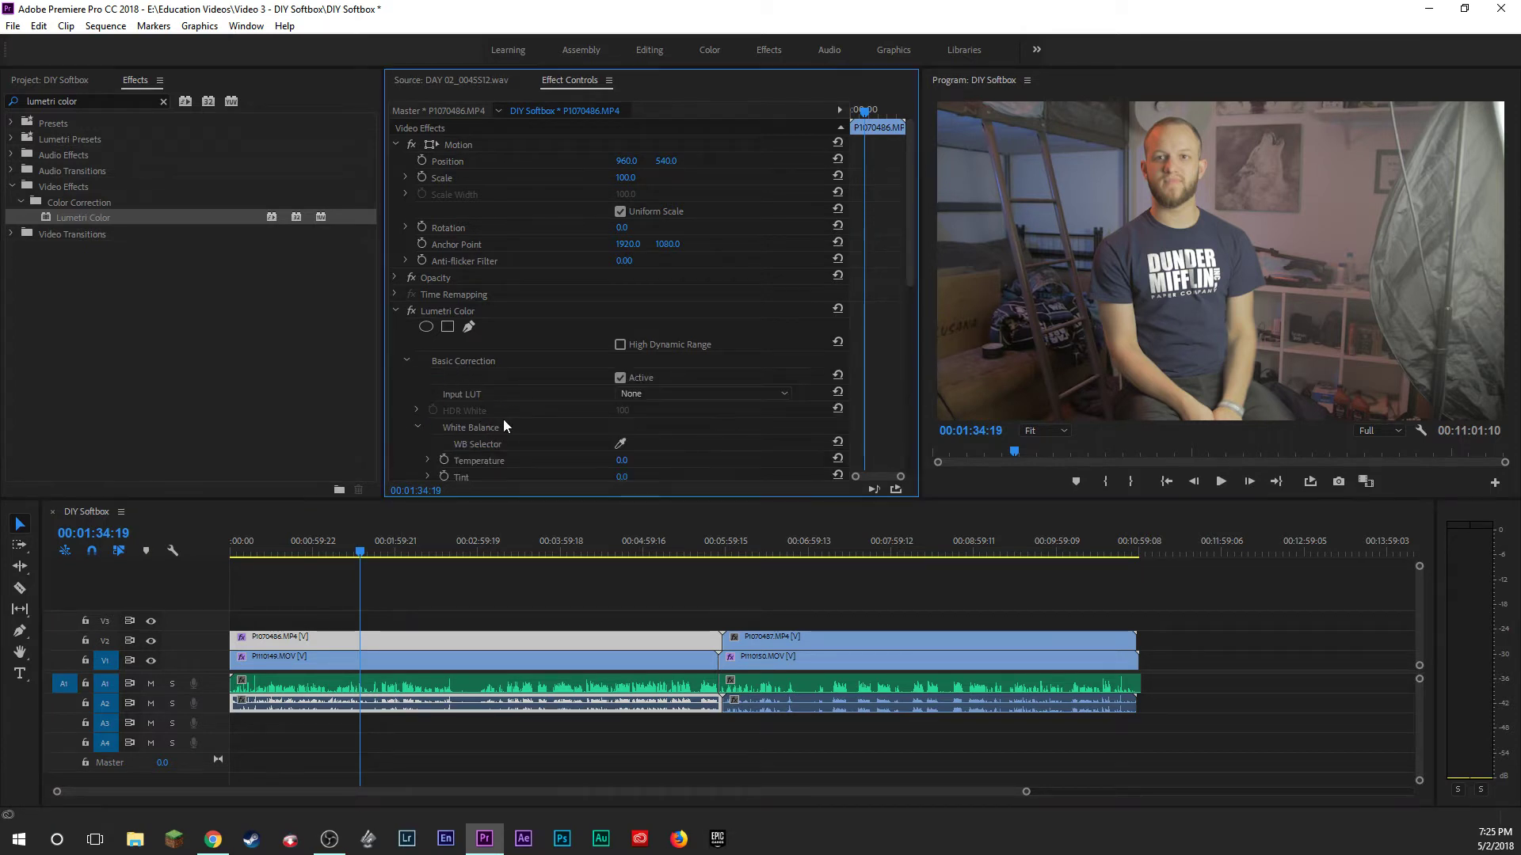
scroll(559, 369, "down", 5)
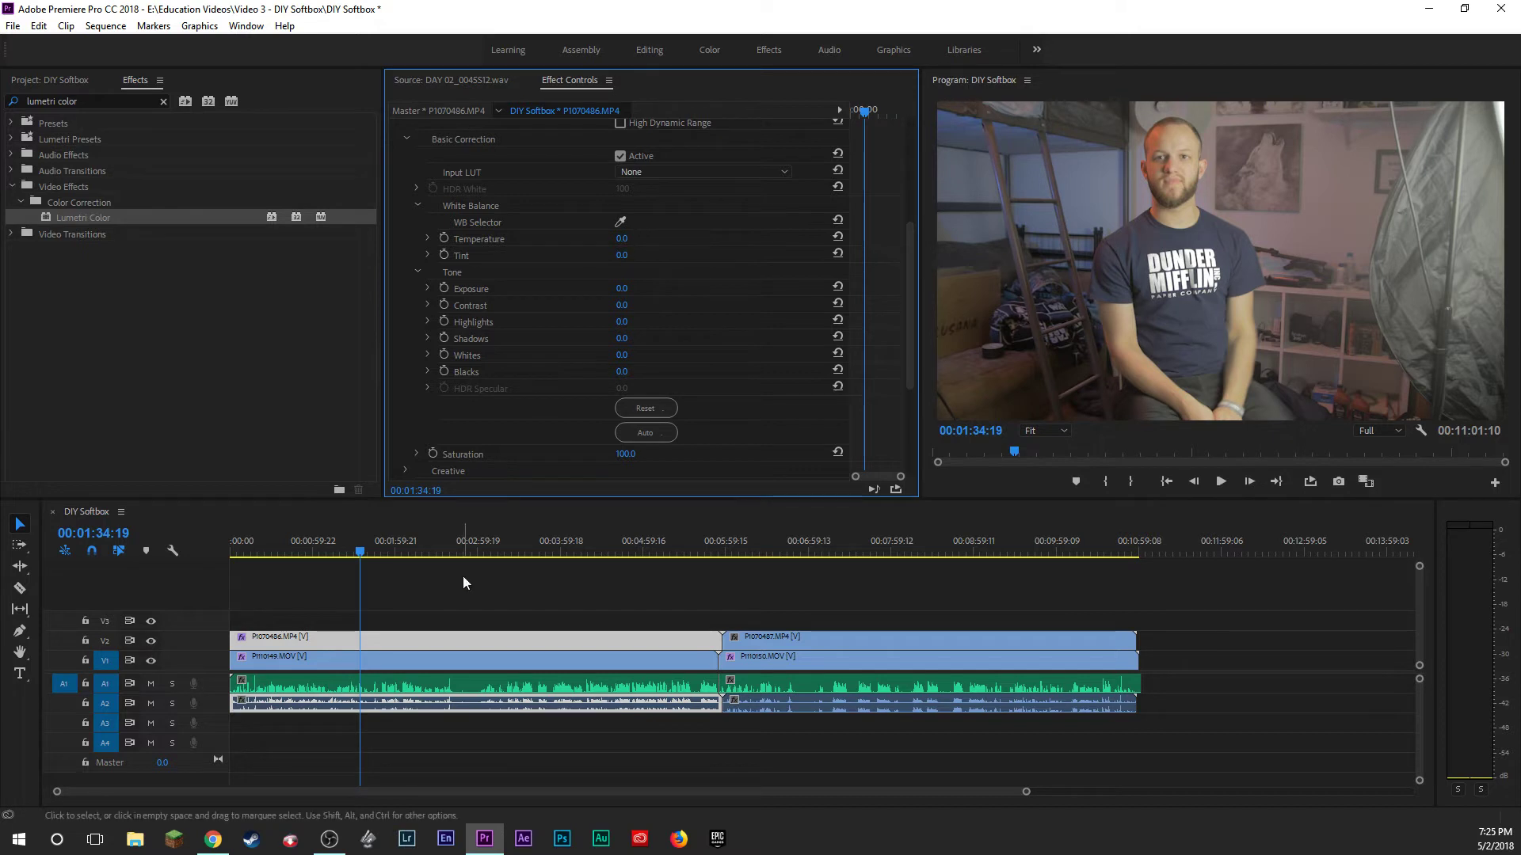
left_click_drag(359, 554, 338, 554)
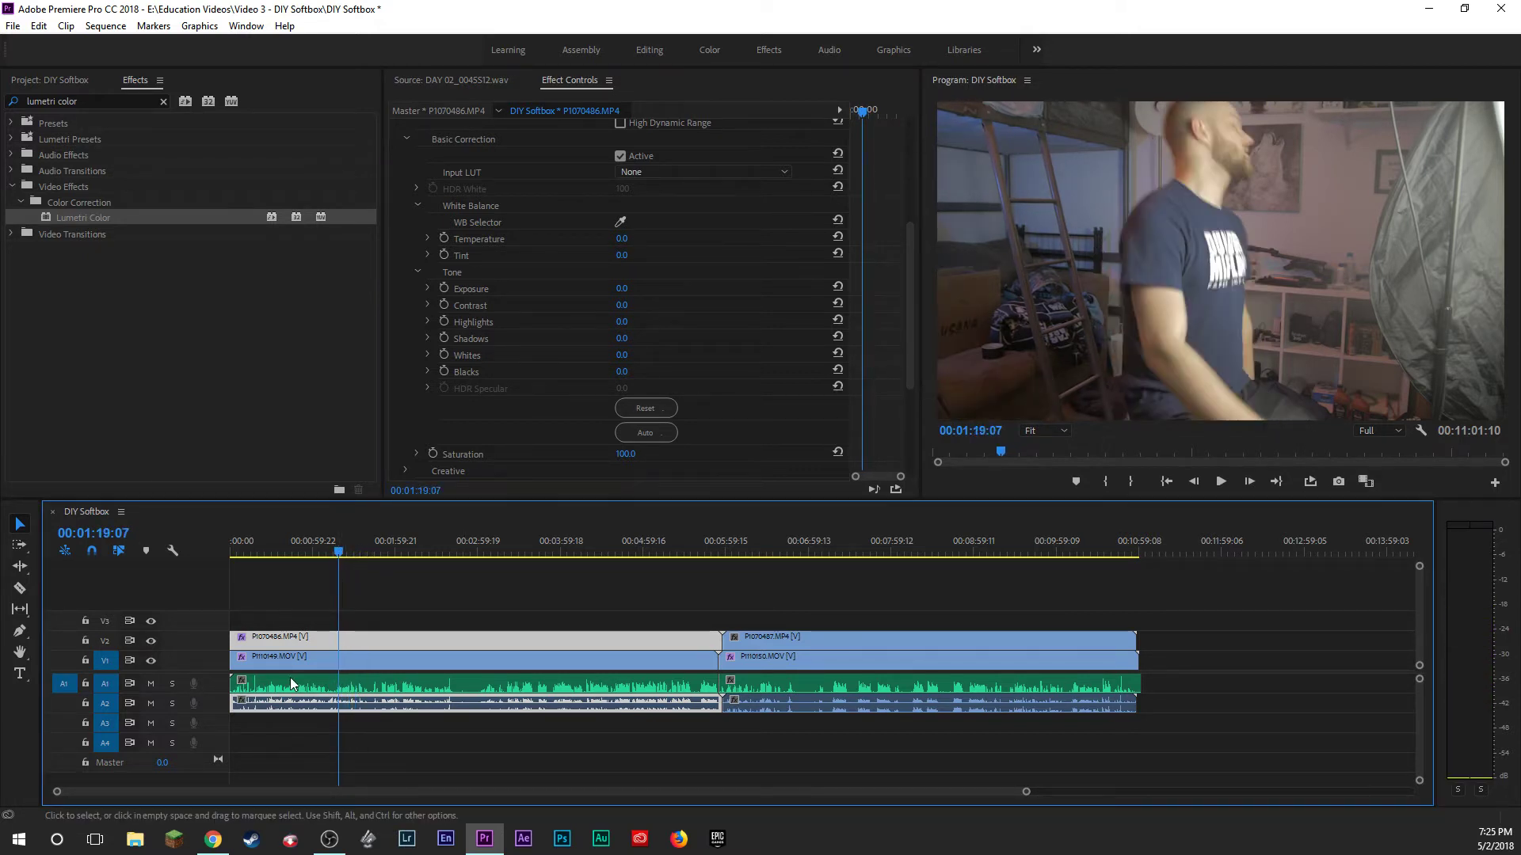
double_click(208, 635)
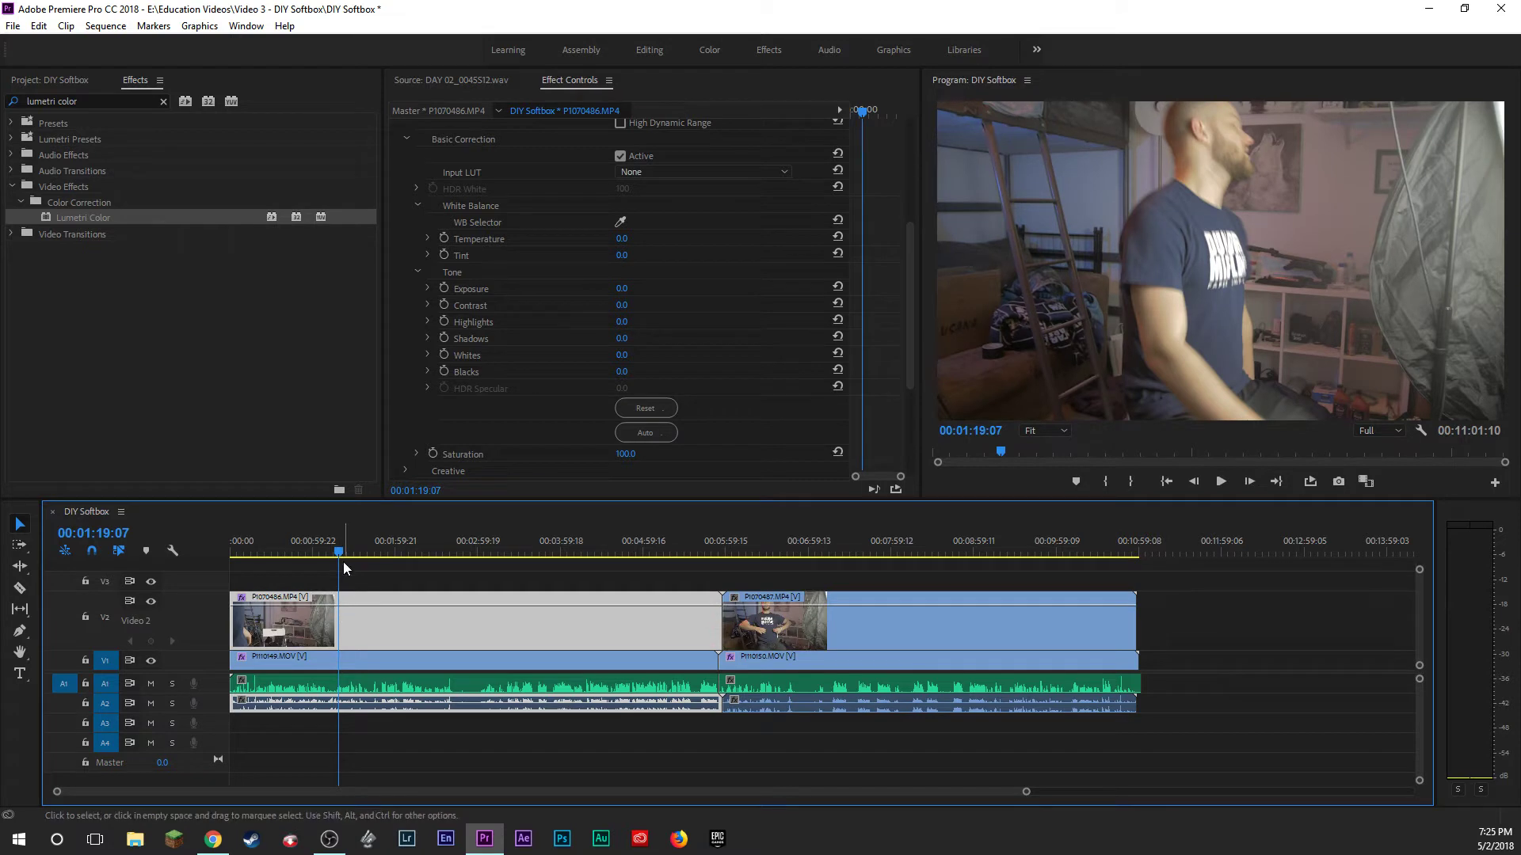
double_click(198, 615)
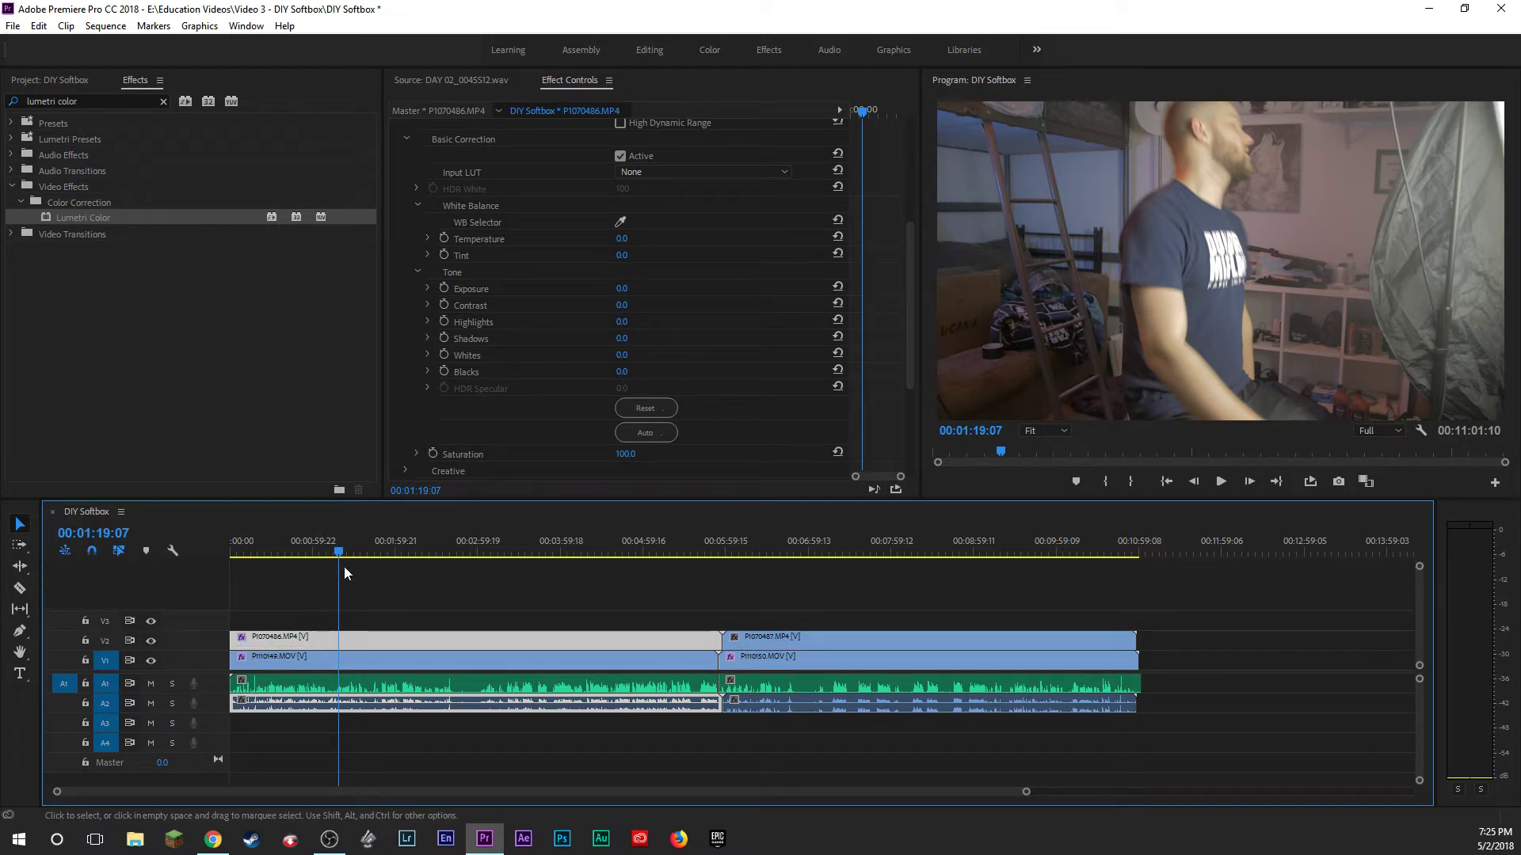
left_click_drag(336, 554, 448, 555)
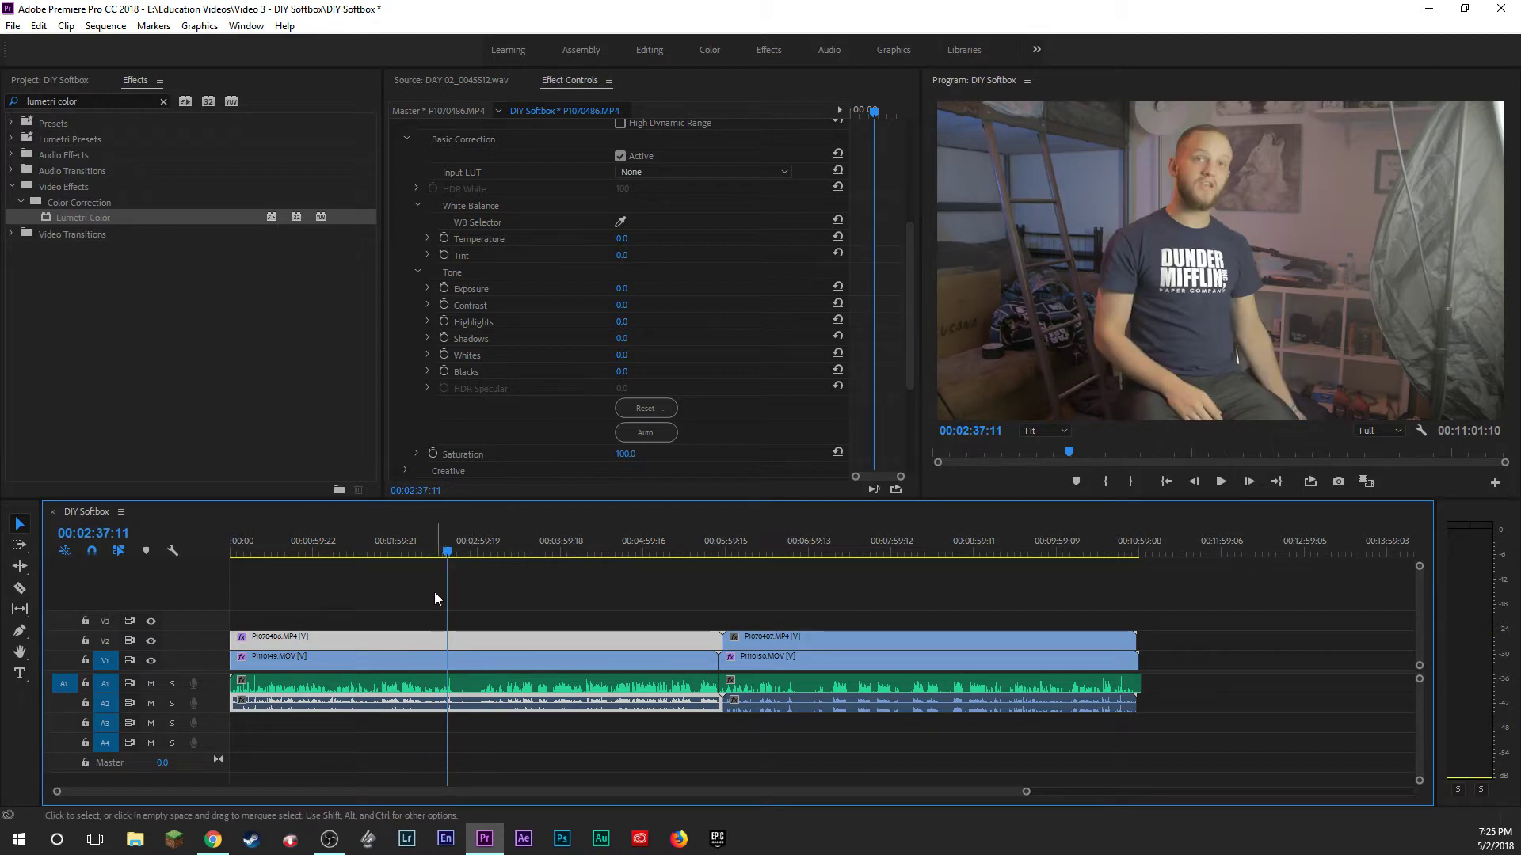
left_click(439, 553)
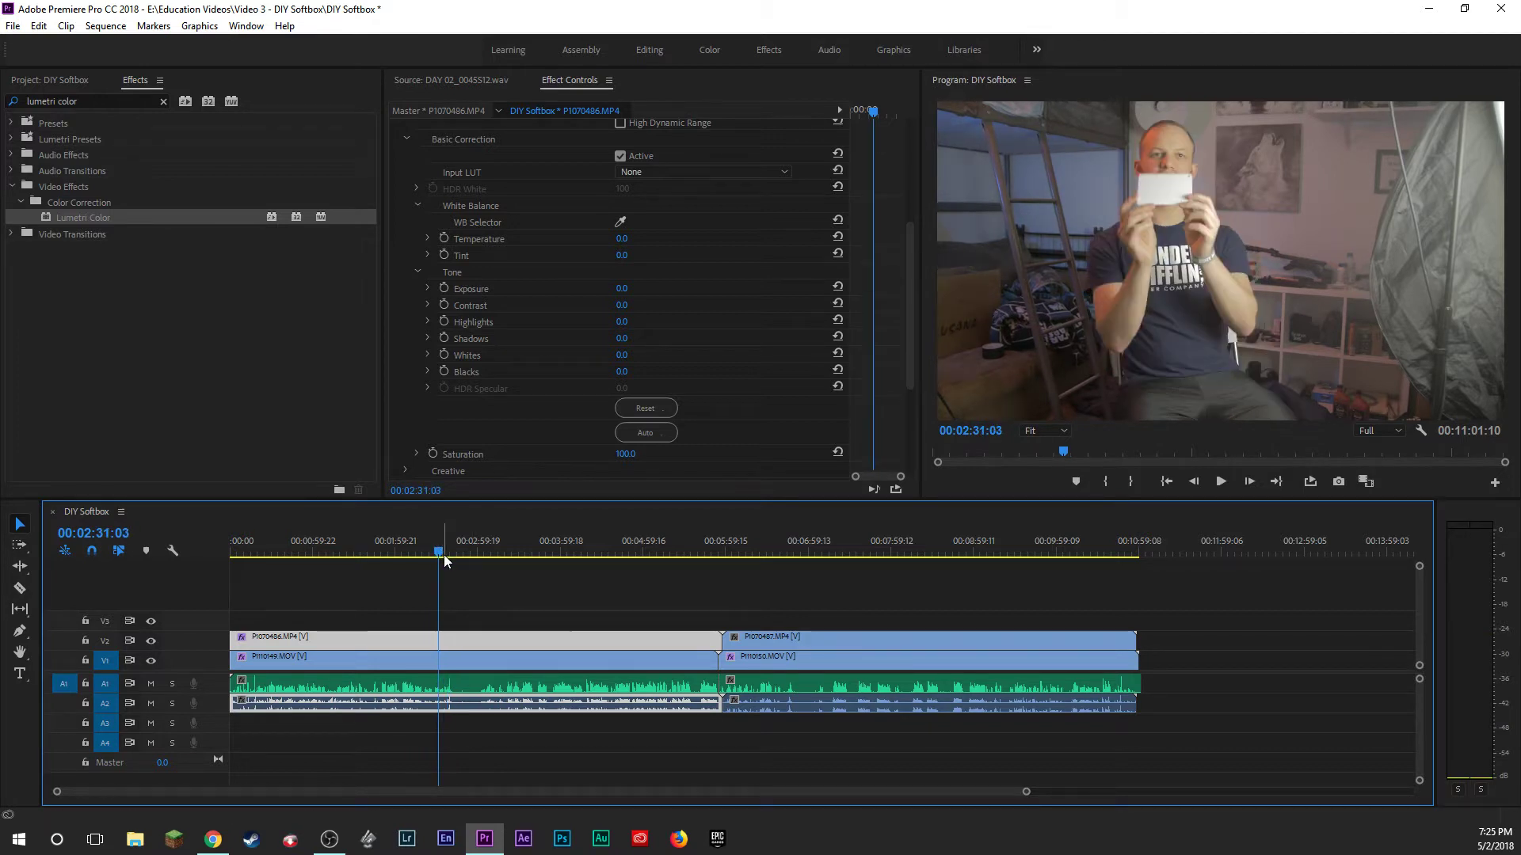
left_click(621, 222)
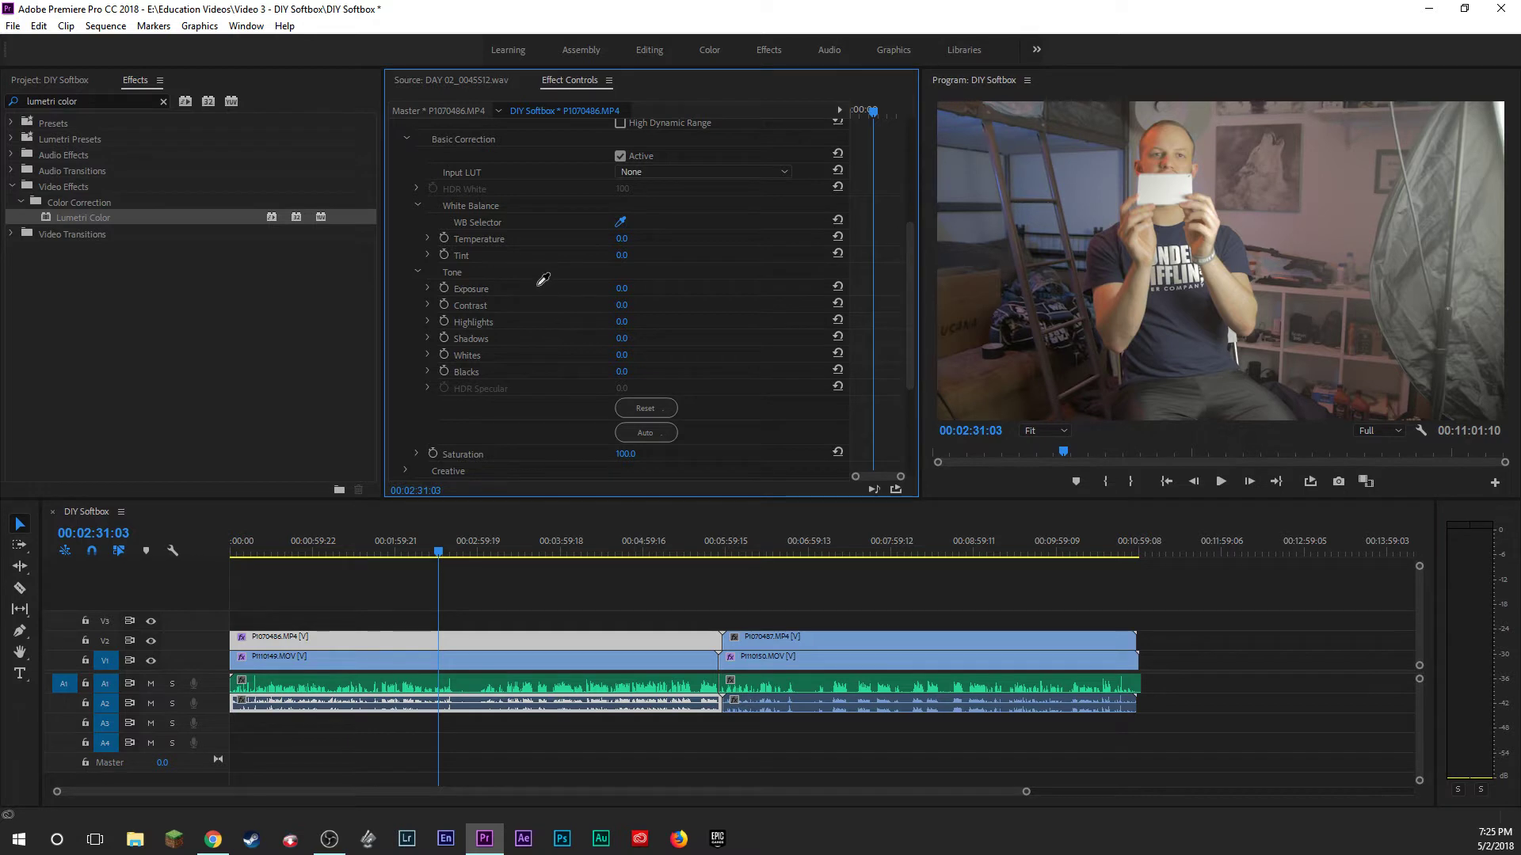
left_click(676, 264)
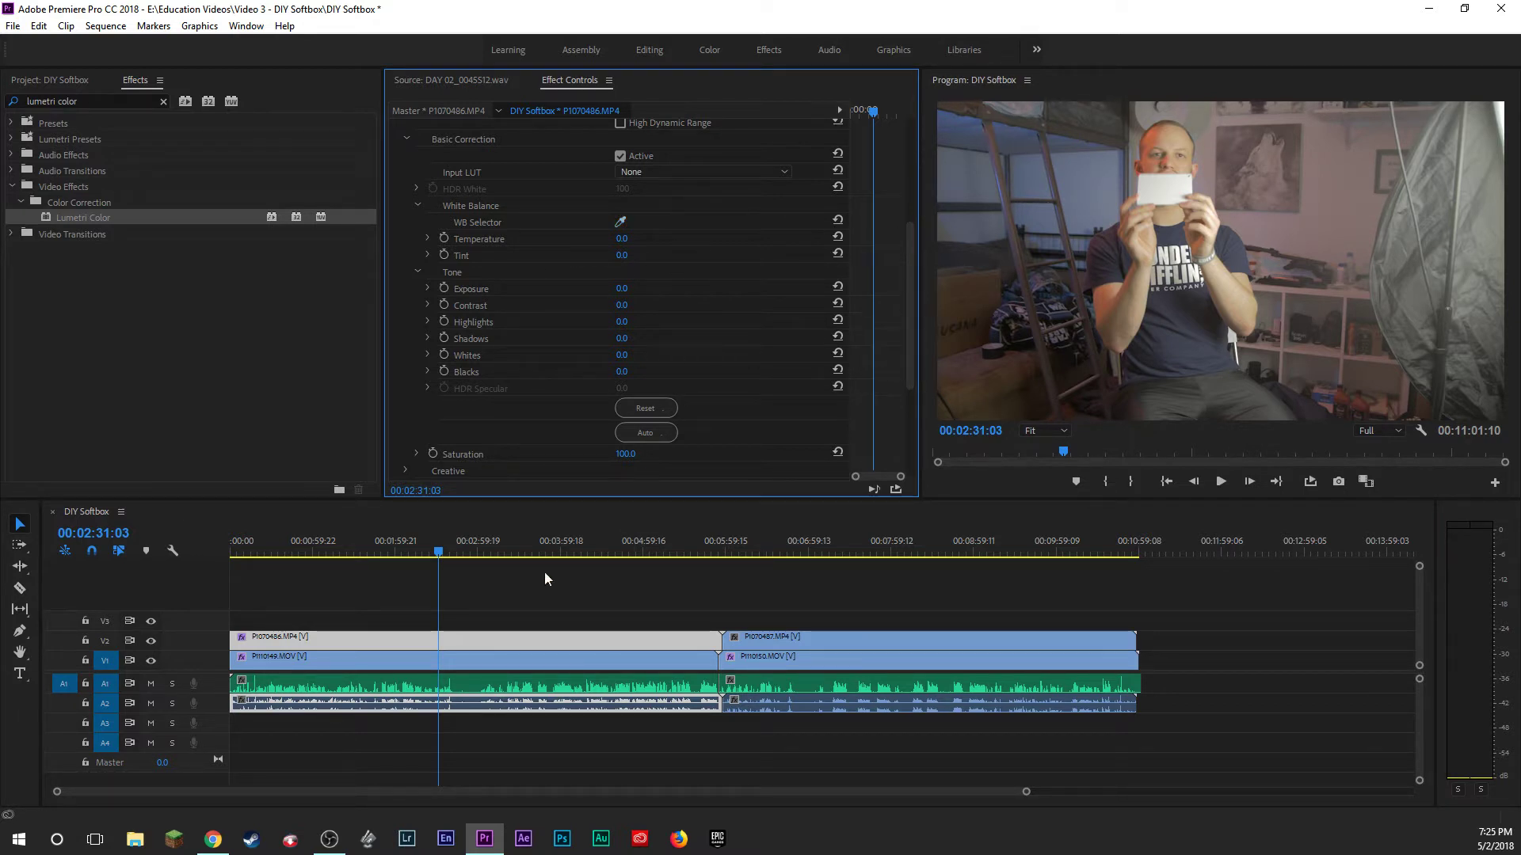
White-balance P1070486.MP4 by sampling the gray card at 00:02:35:03 with the WB Selector.
mouse_move(442, 547)
left_mouse_down()
mouse_move(475, 550)
mouse_move(446, 552)
left_mouse_up()
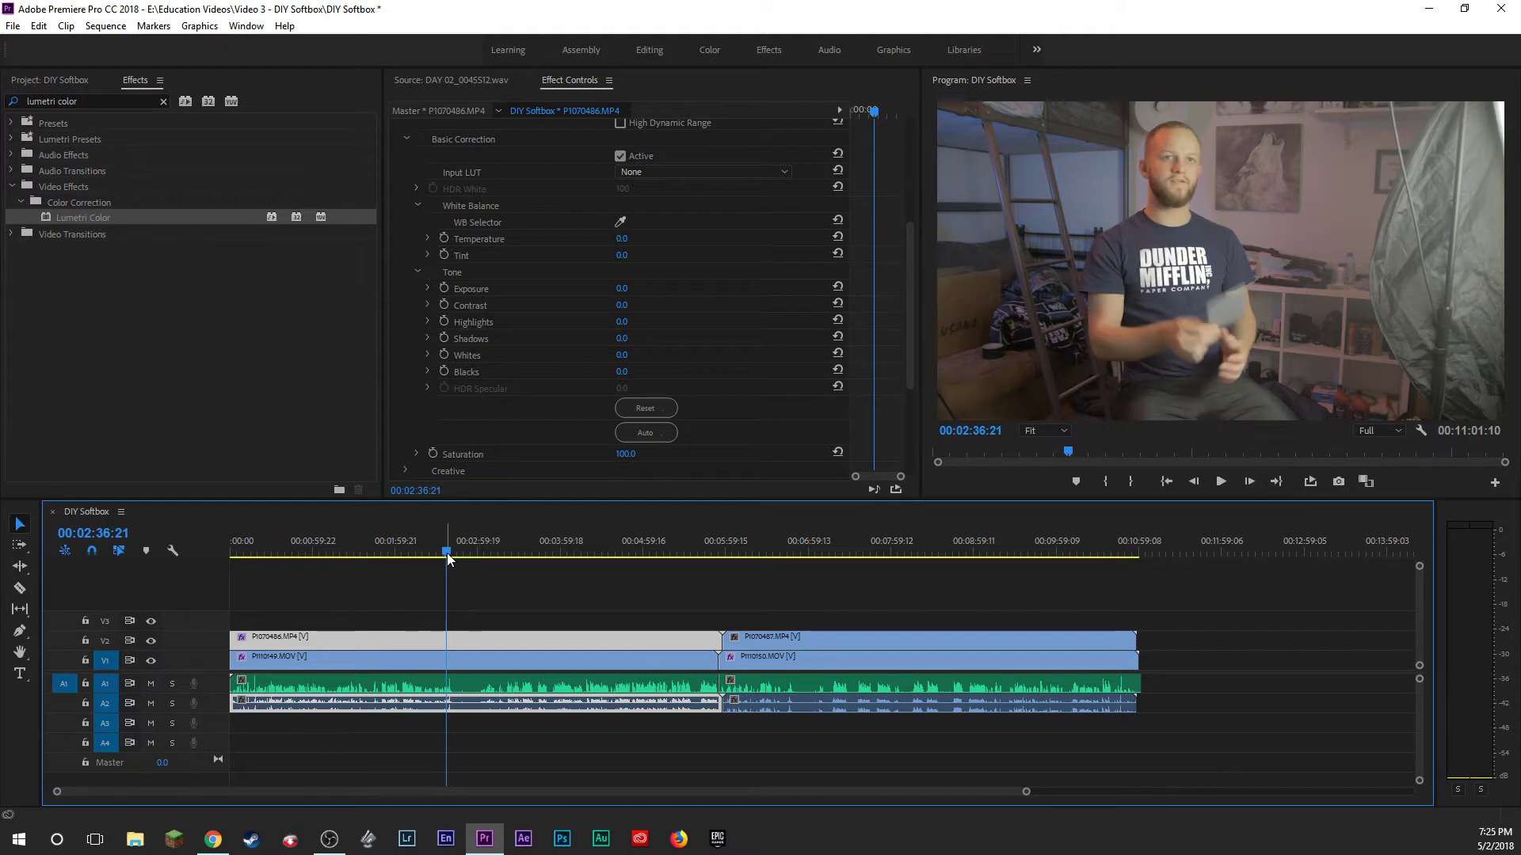
left_click(444, 554)
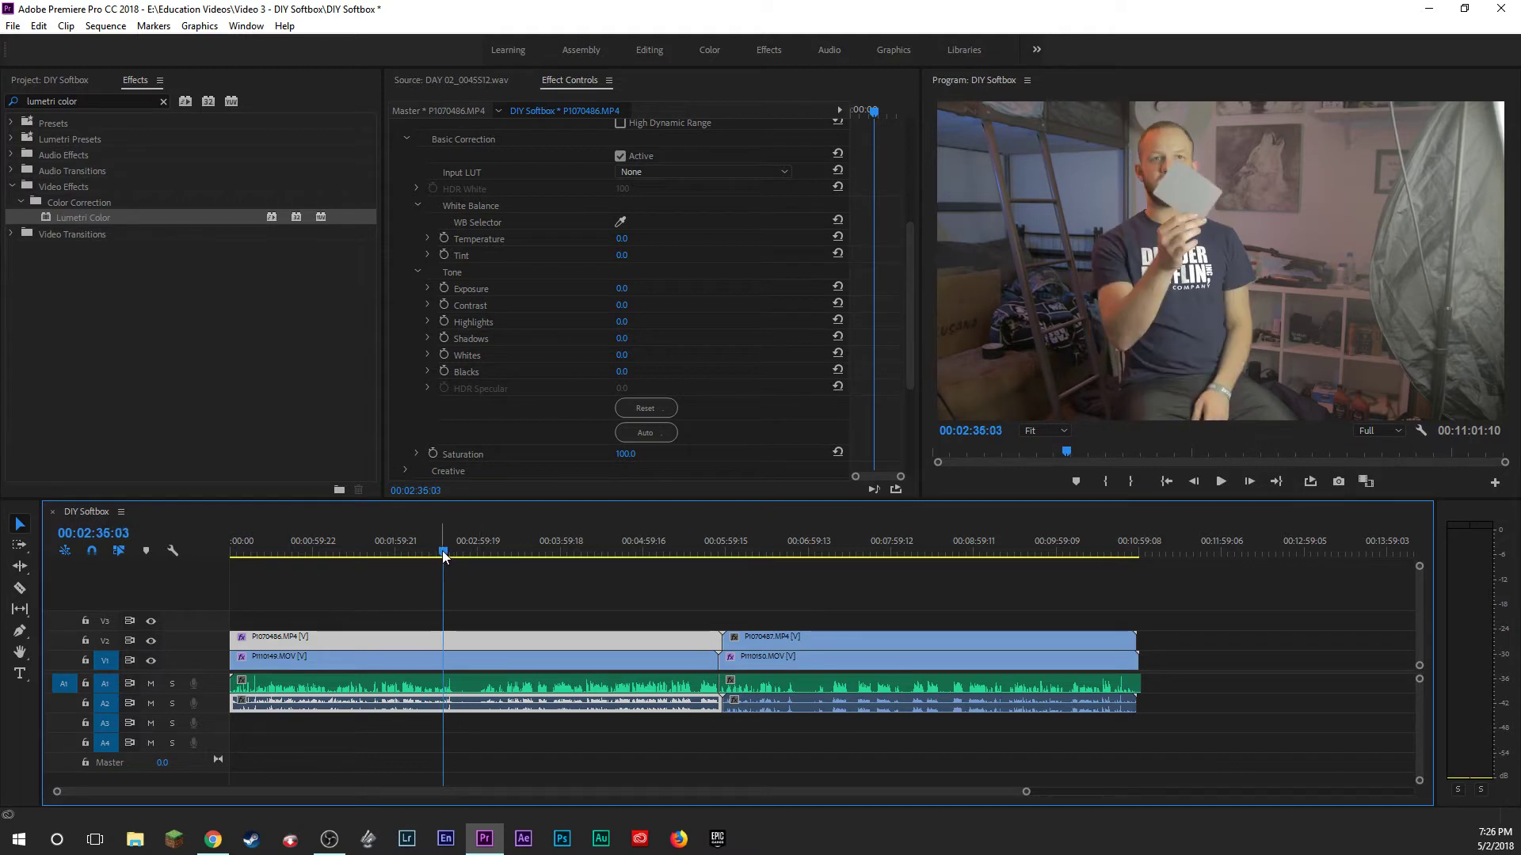
left_click(622, 221)
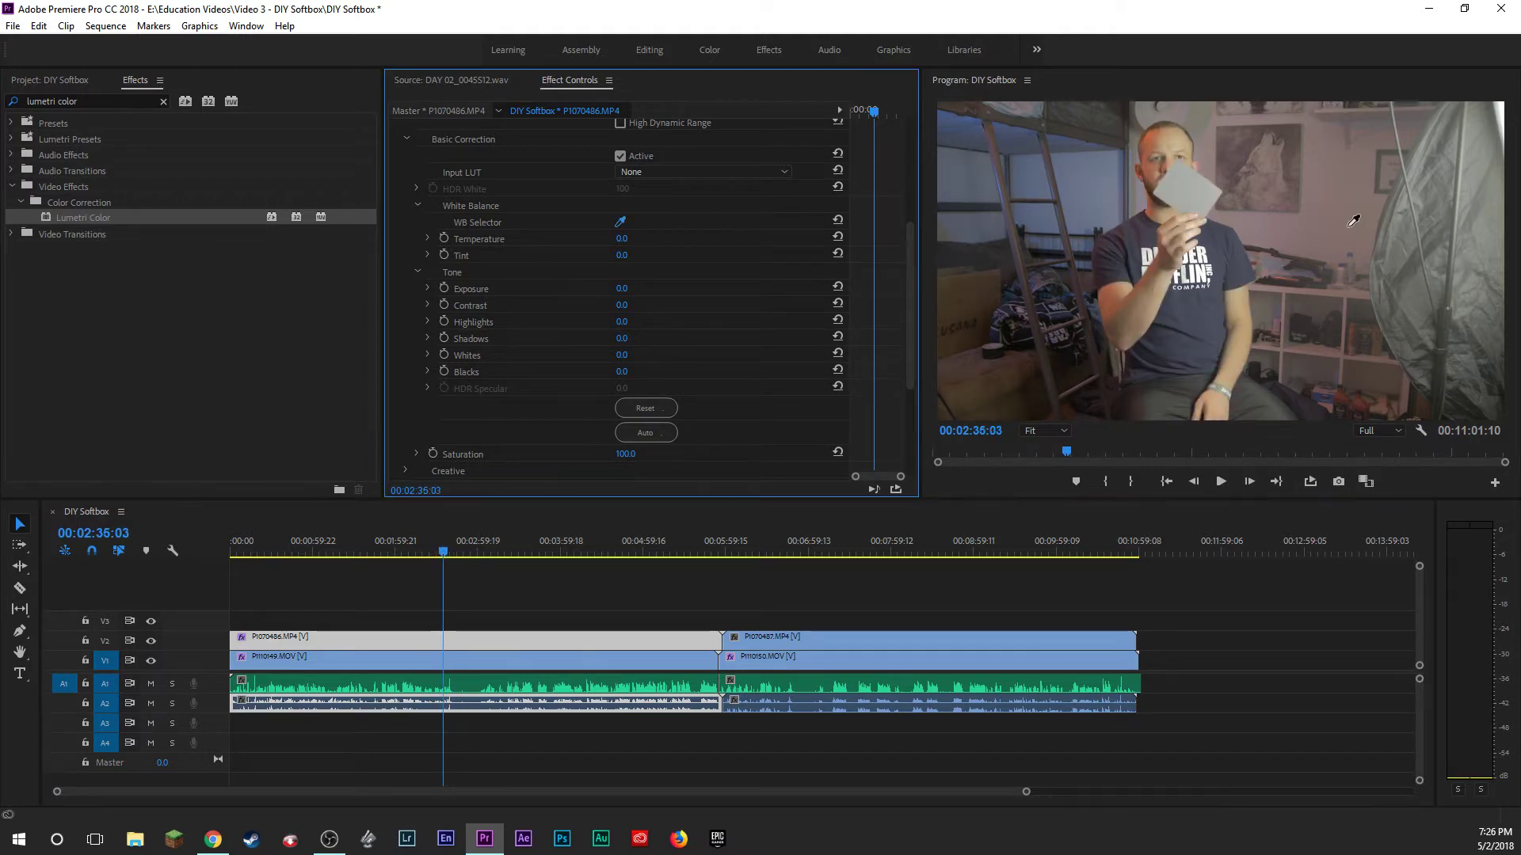
left_click(1188, 192)
left_click(479, 305)
left_click(578, 258)
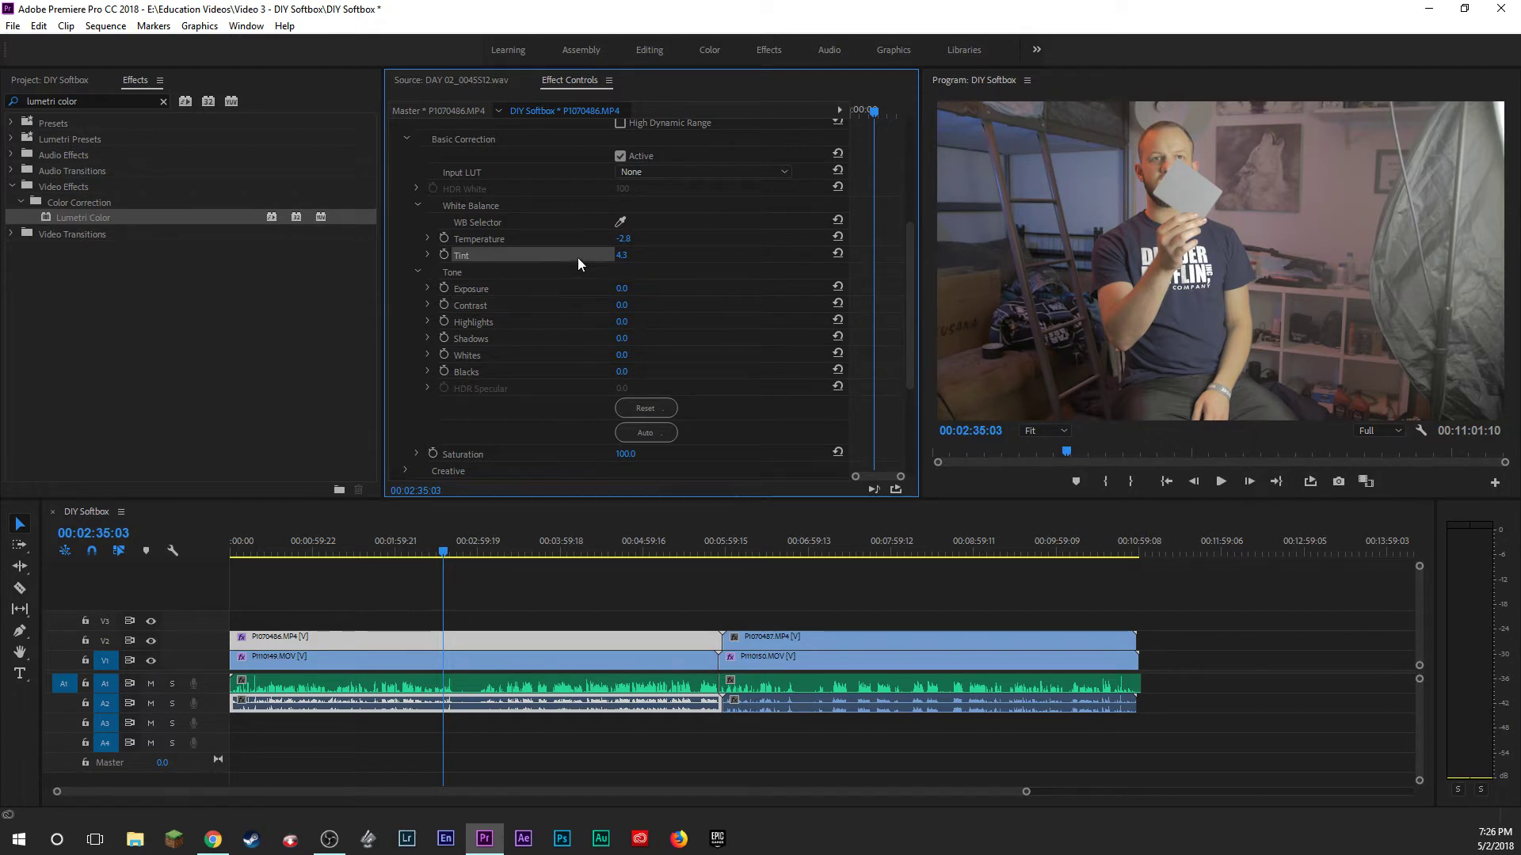
Set Saturation to 0 and adjust the tone to Contrast 25, Highlights -30, Shadows -13, Whites -12 and Blacks -14.
left_click(624, 456)
type("0")
key("Return")
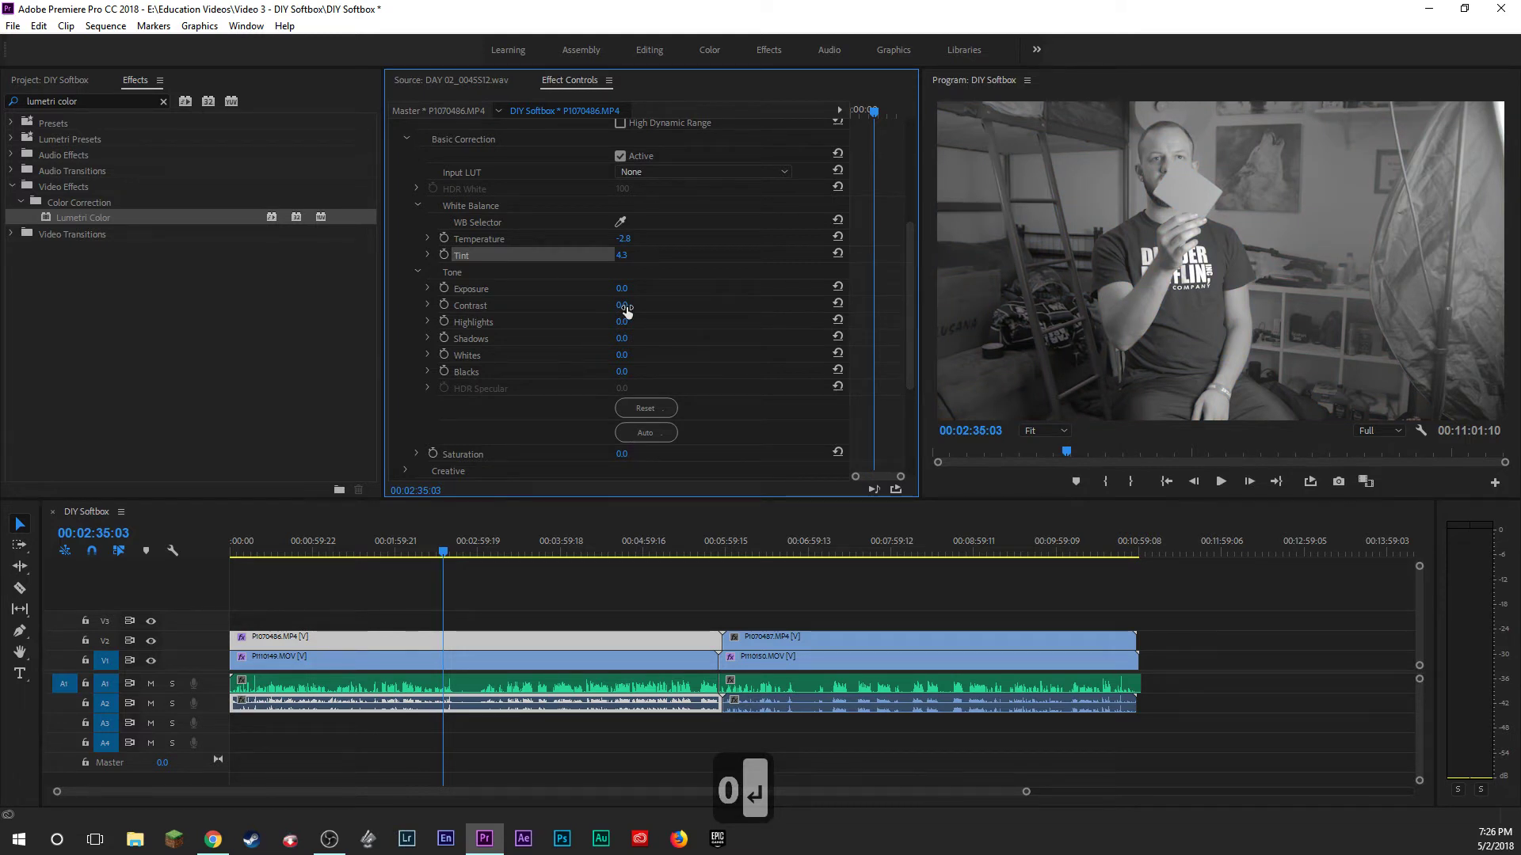
left_click_drag(626, 311, 646, 311)
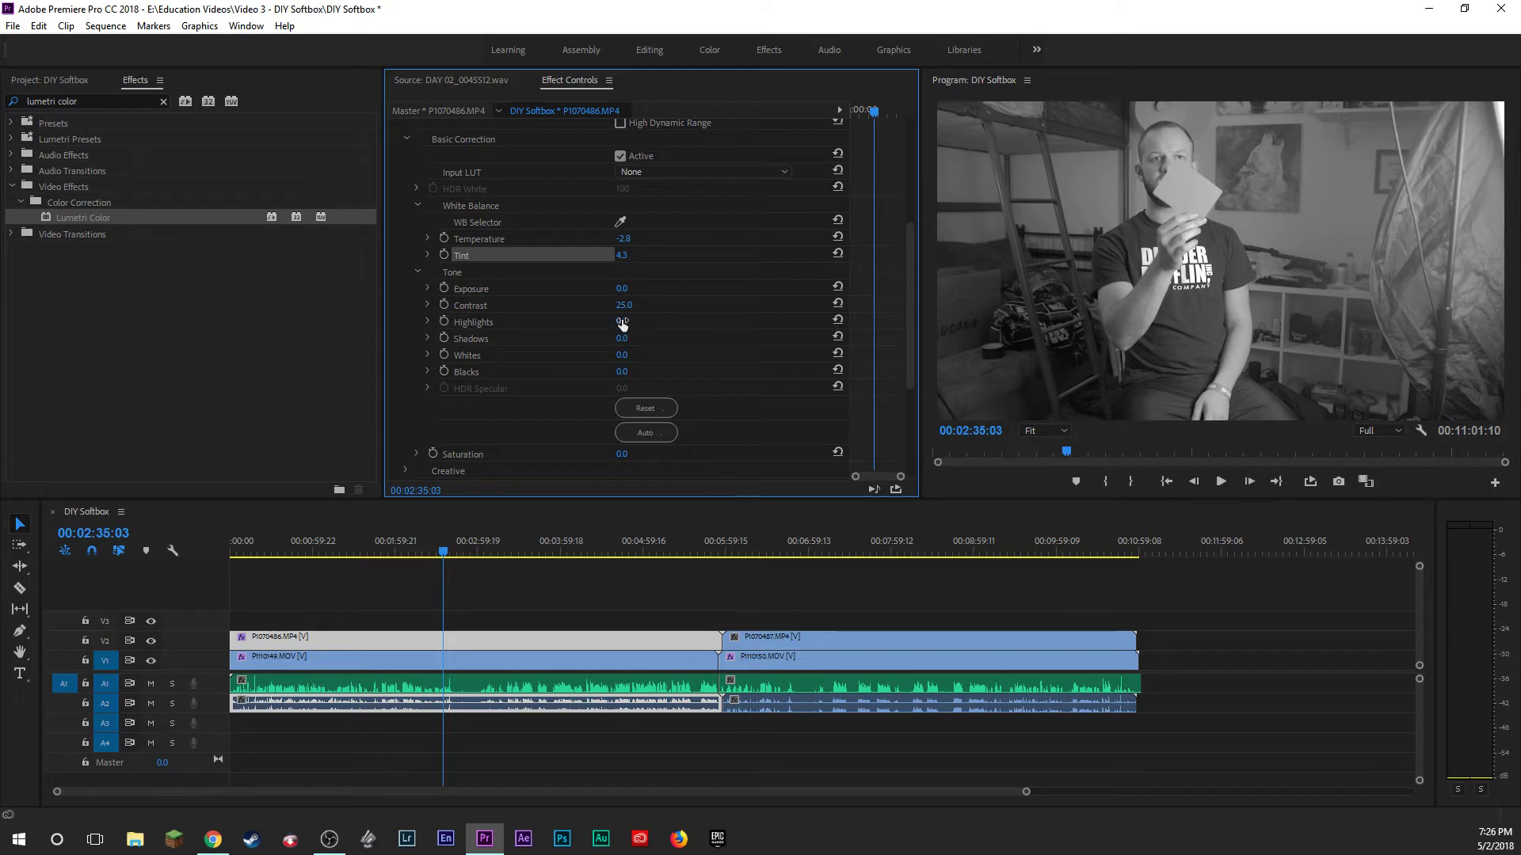
left_click_drag(622, 324, 631, 373)
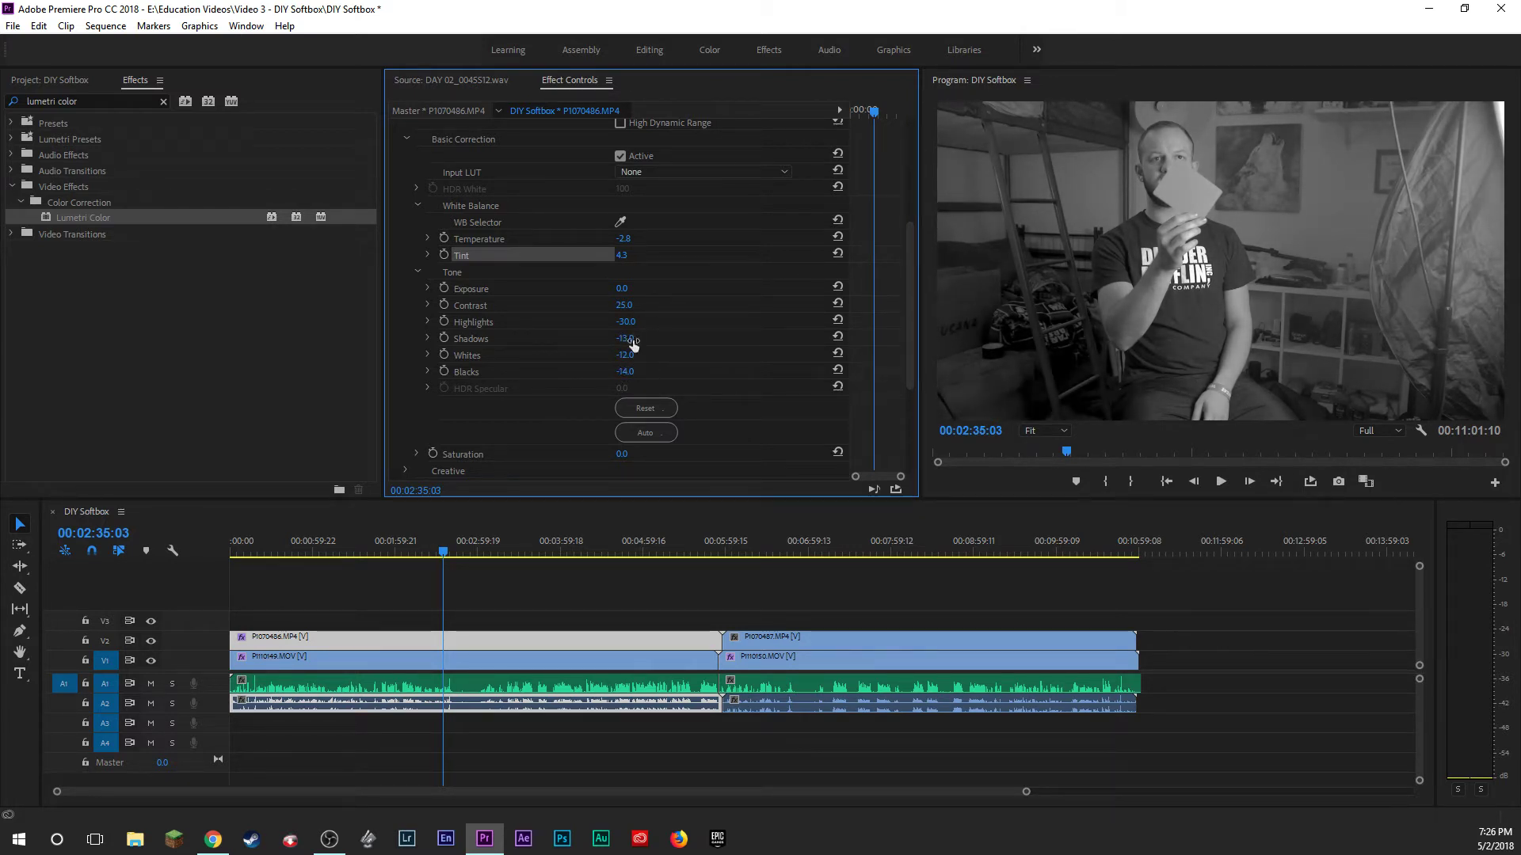
Restore the Basic Correction Saturation of P1070486.MP4 to 100 and raise it to 125.
left_click(625, 453)
type("100")
key("Return")
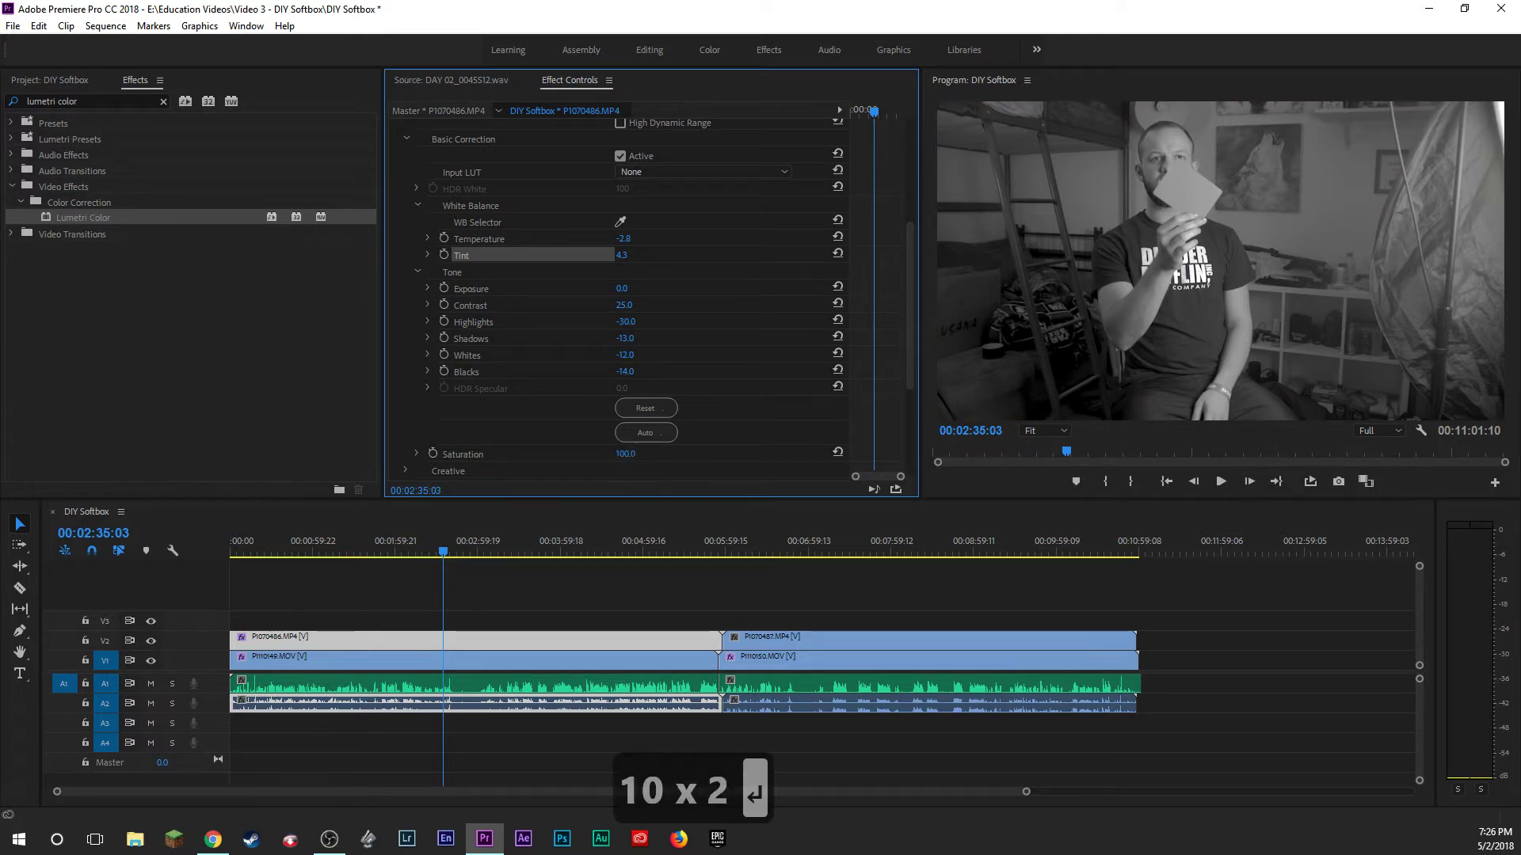
left_click(634, 454)
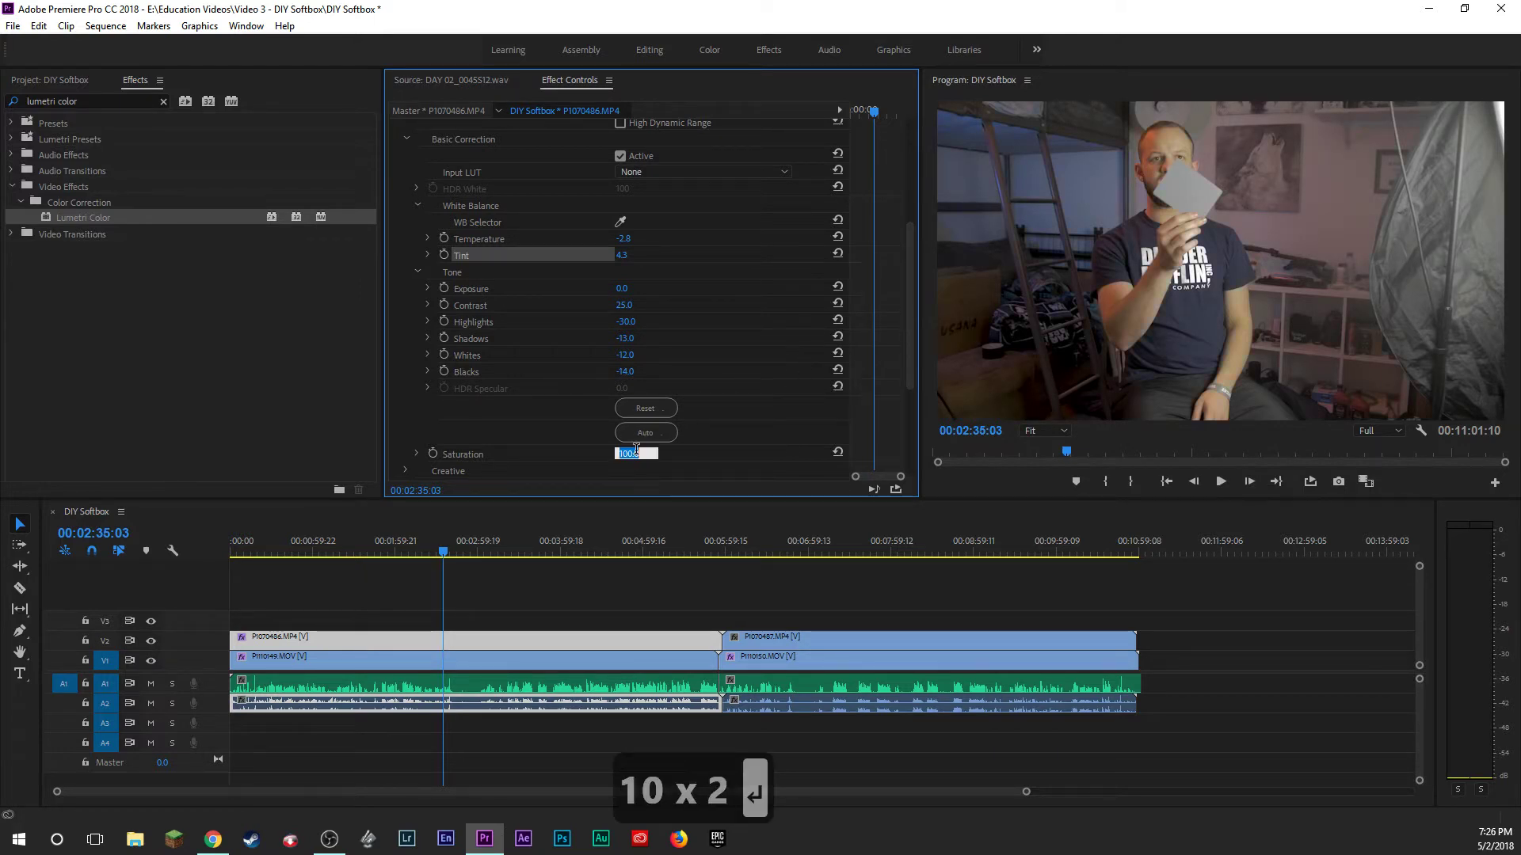
type("125")
key("Return")
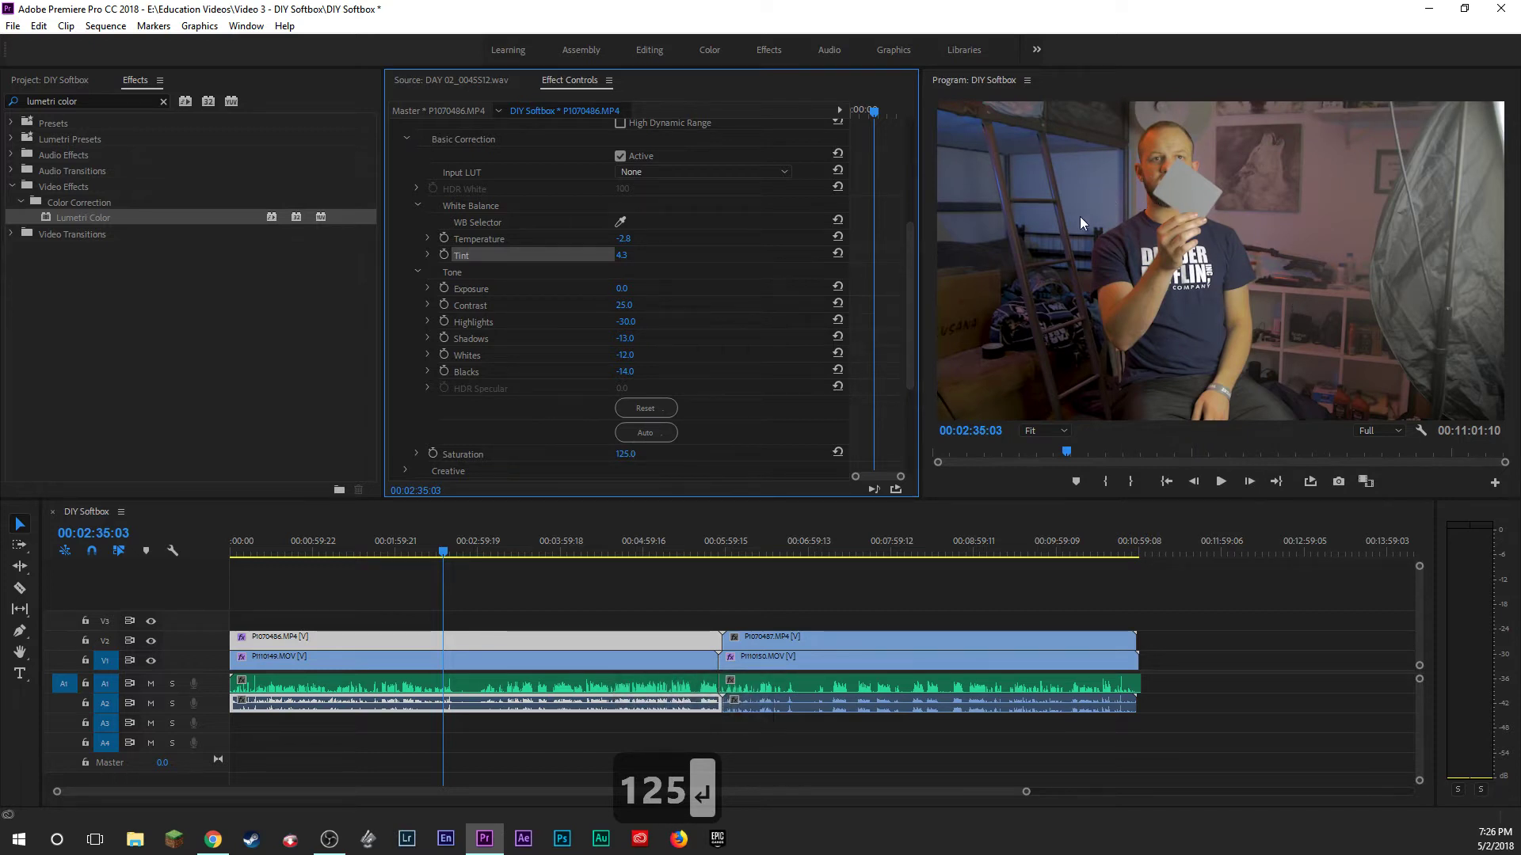
Compare the colors of the two camera angles by switching the V2 track output off and on.
left_click(151, 641)
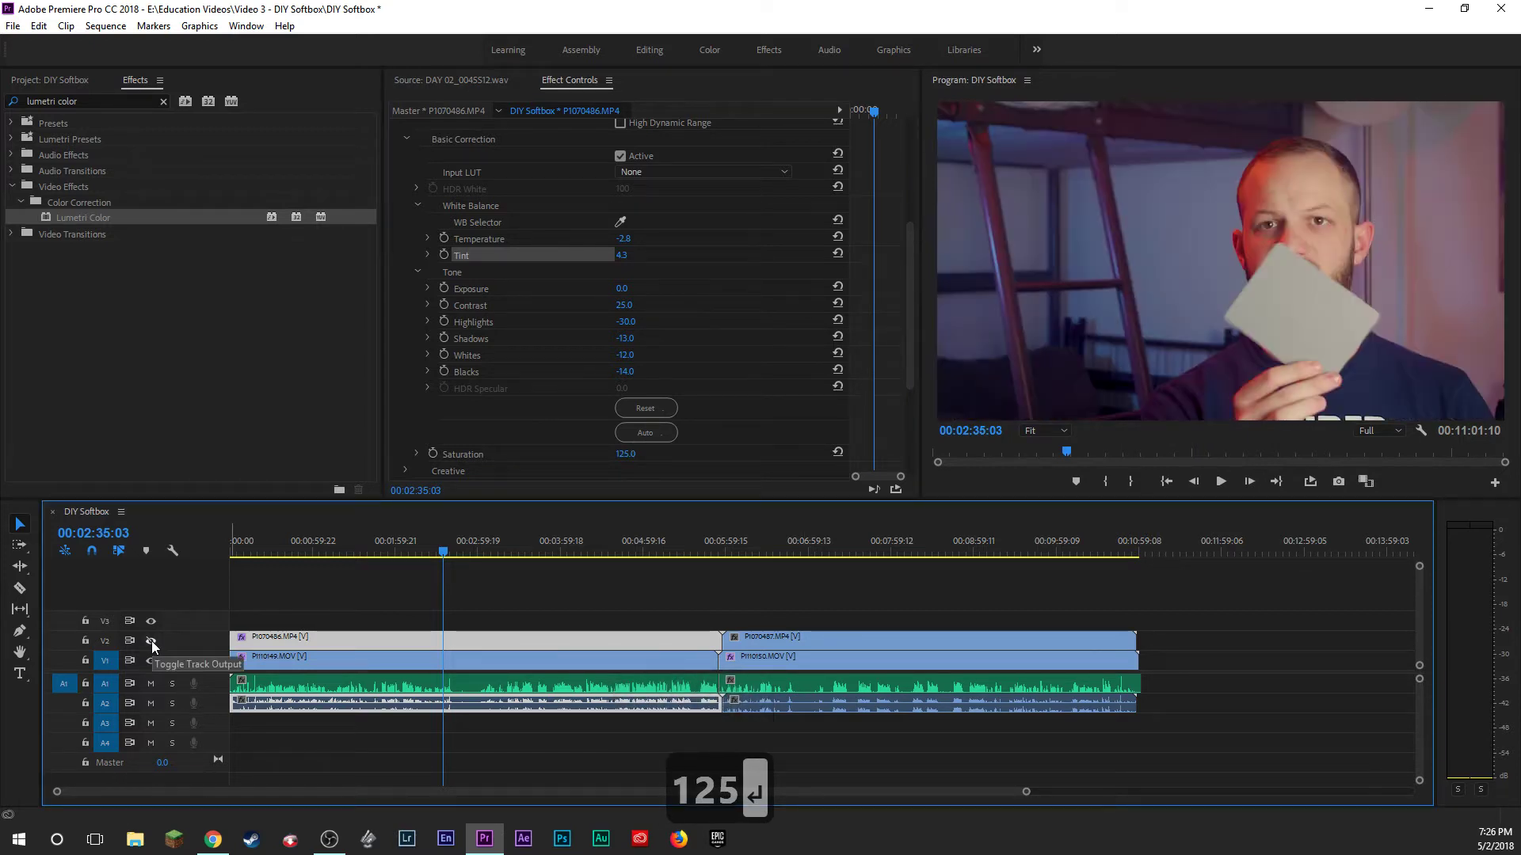
left_click(152, 641)
left_click(151, 640)
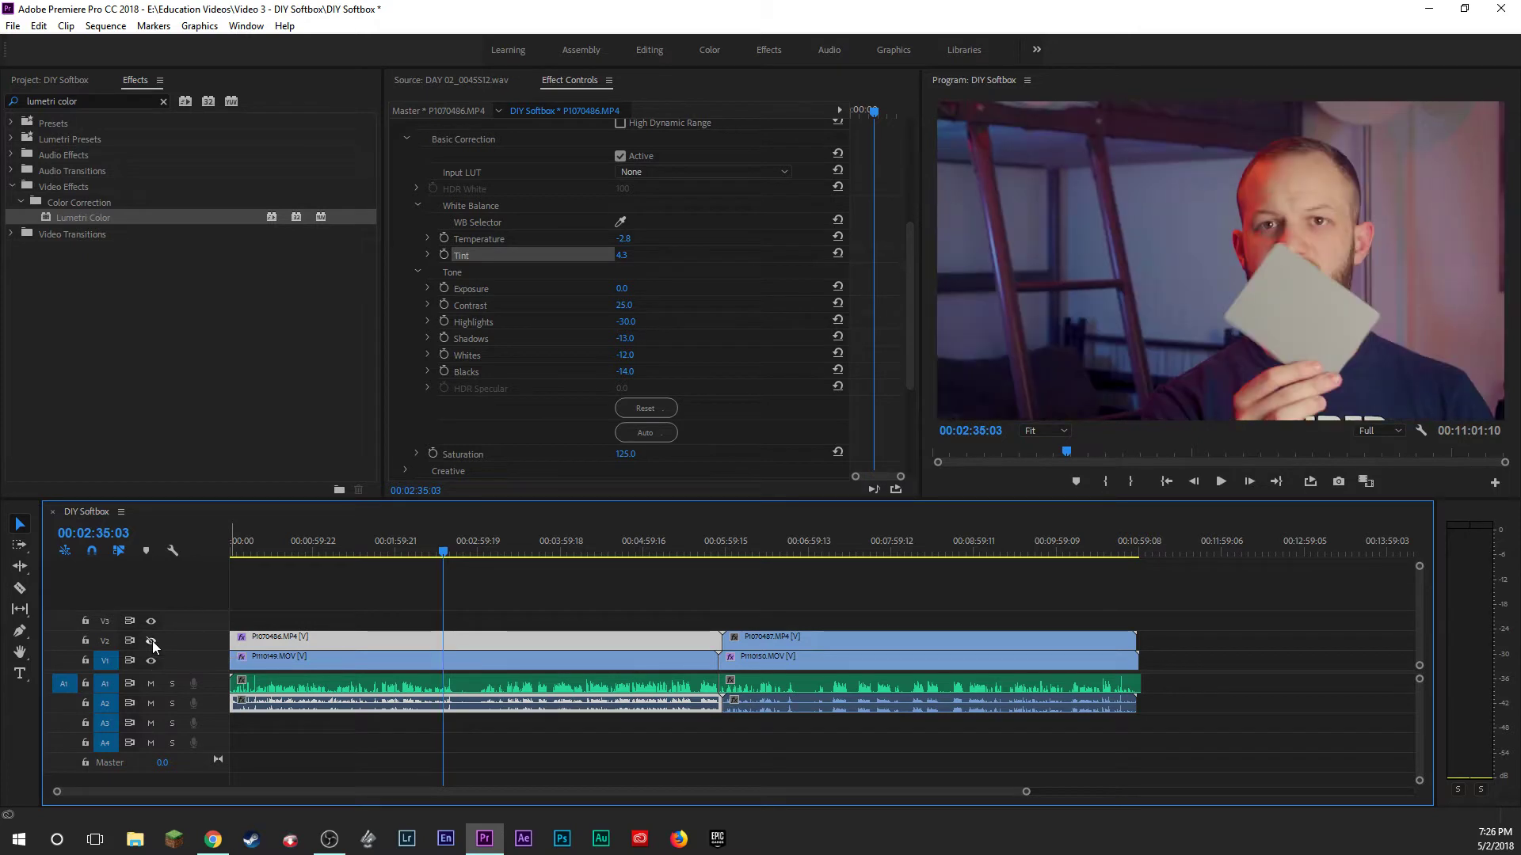
left_click(151, 641)
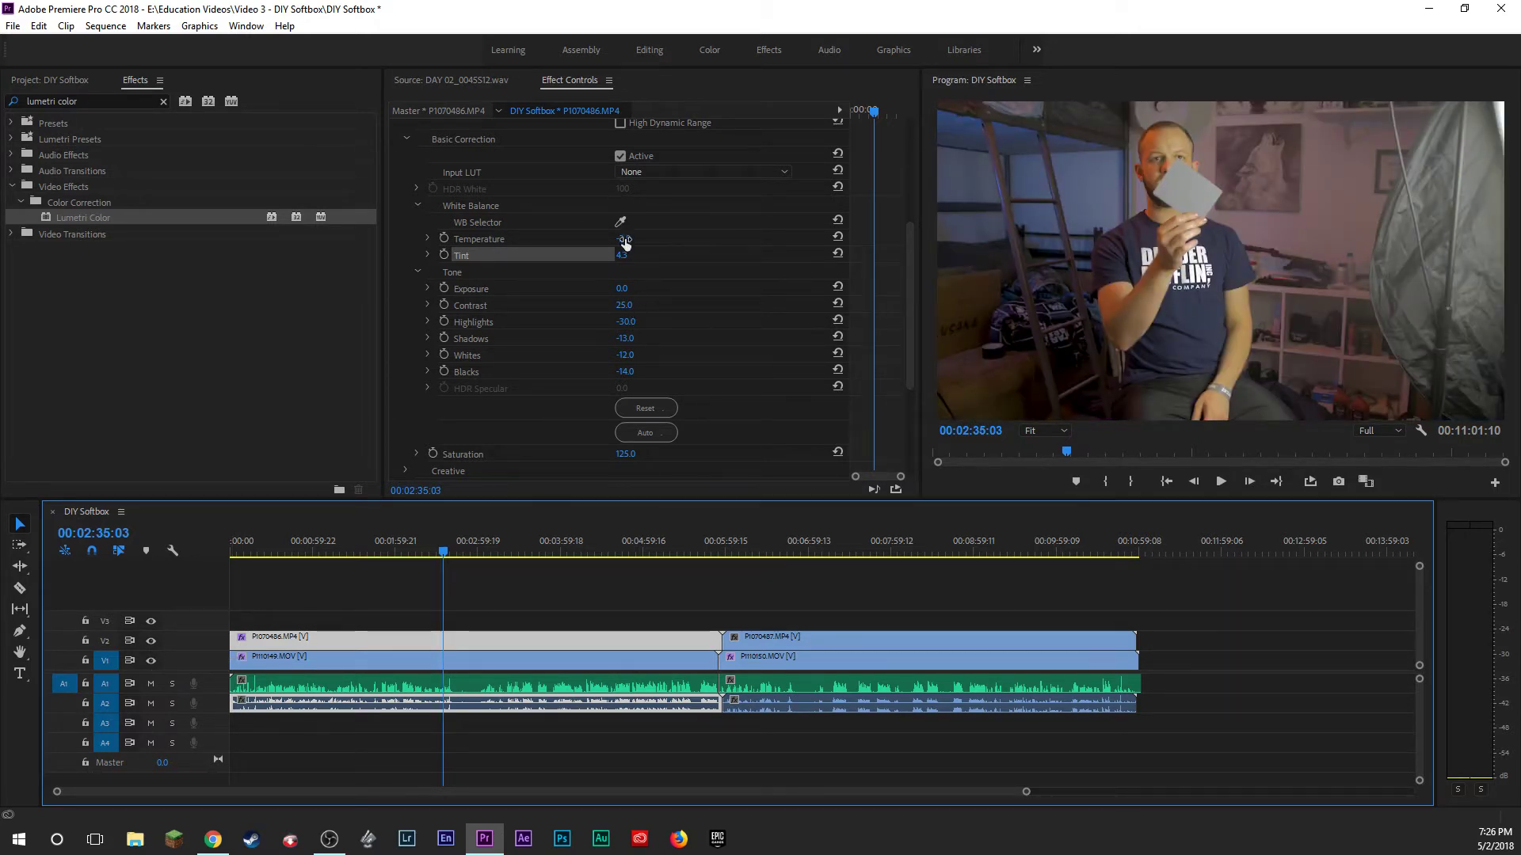
Try a Temperature of -23.8 on P1070486.MP4, and undo the change.
left_click_drag(625, 244, 625, 244)
mouse_move(625, 244)
left_mouse_down()
mouse_move(578, 244)
mouse_move(625, 244)
left_mouse_up()
left_click(626, 238)
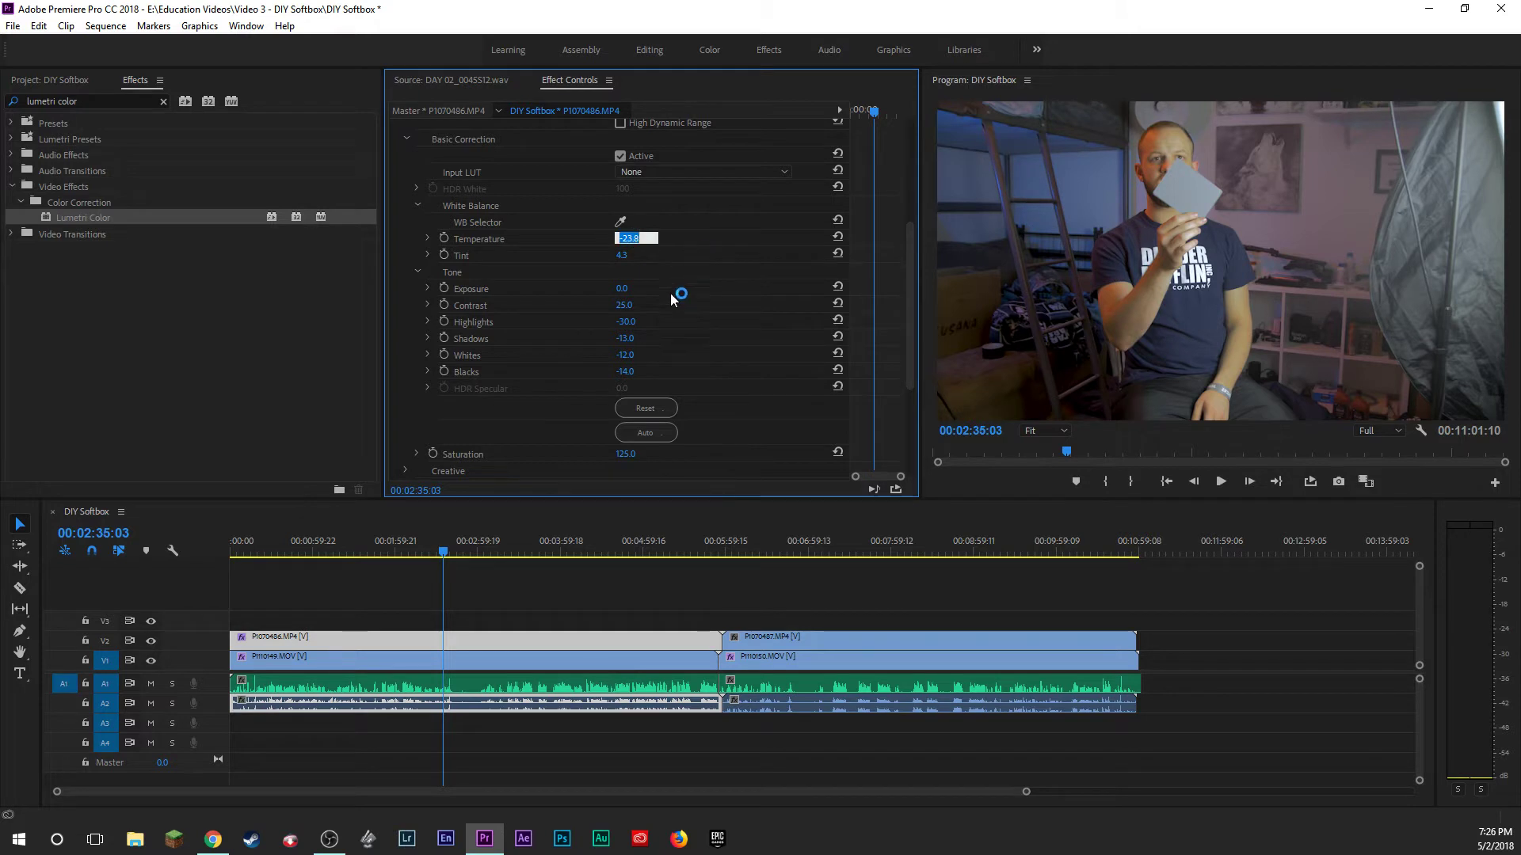
left_click(721, 285)
key("ctrl+z")
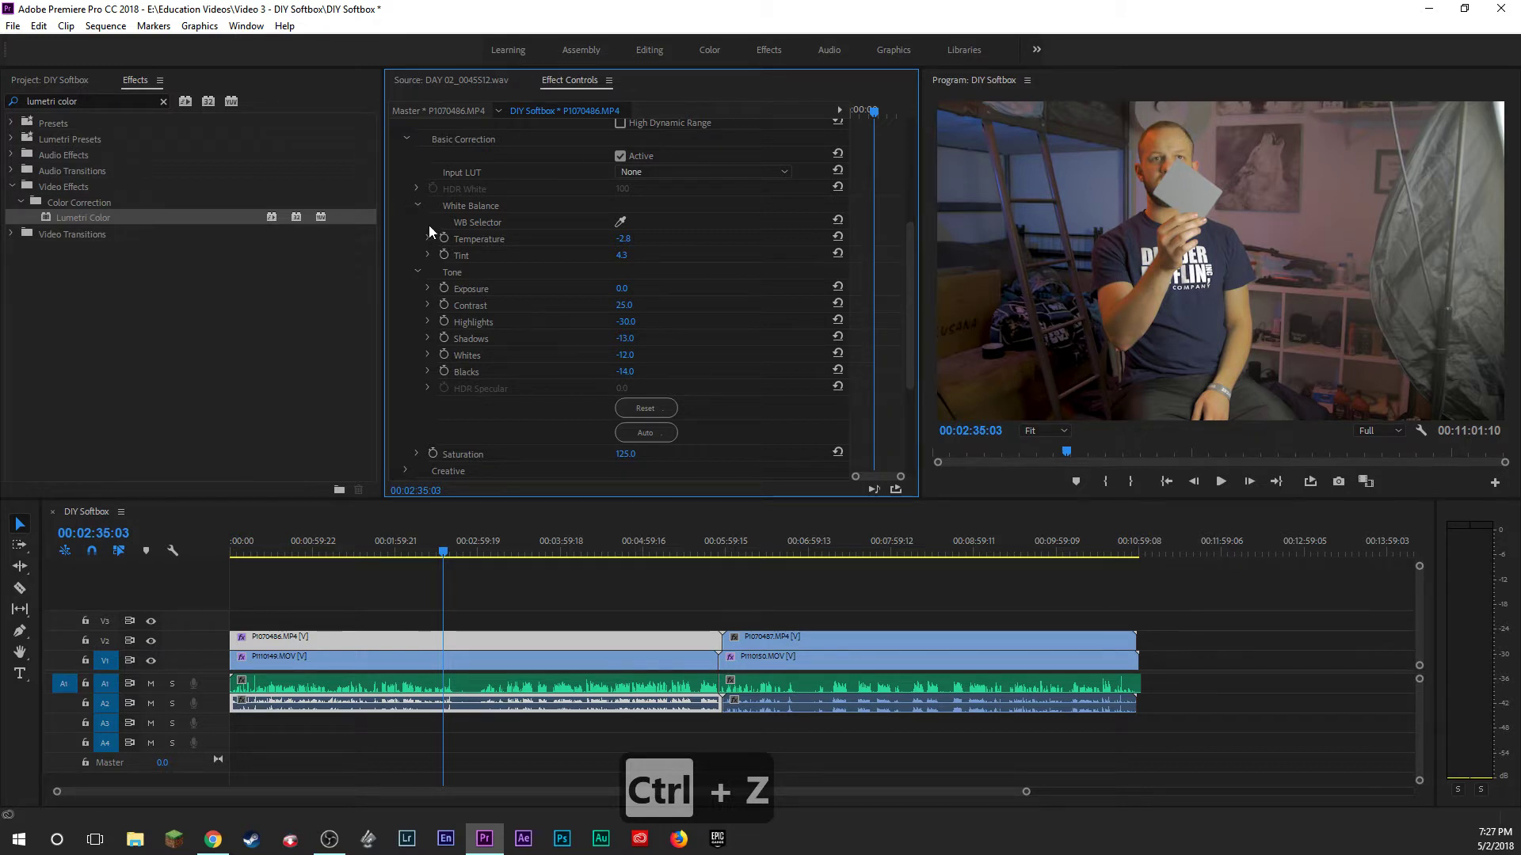
scroll(400, 268, "up", 2)
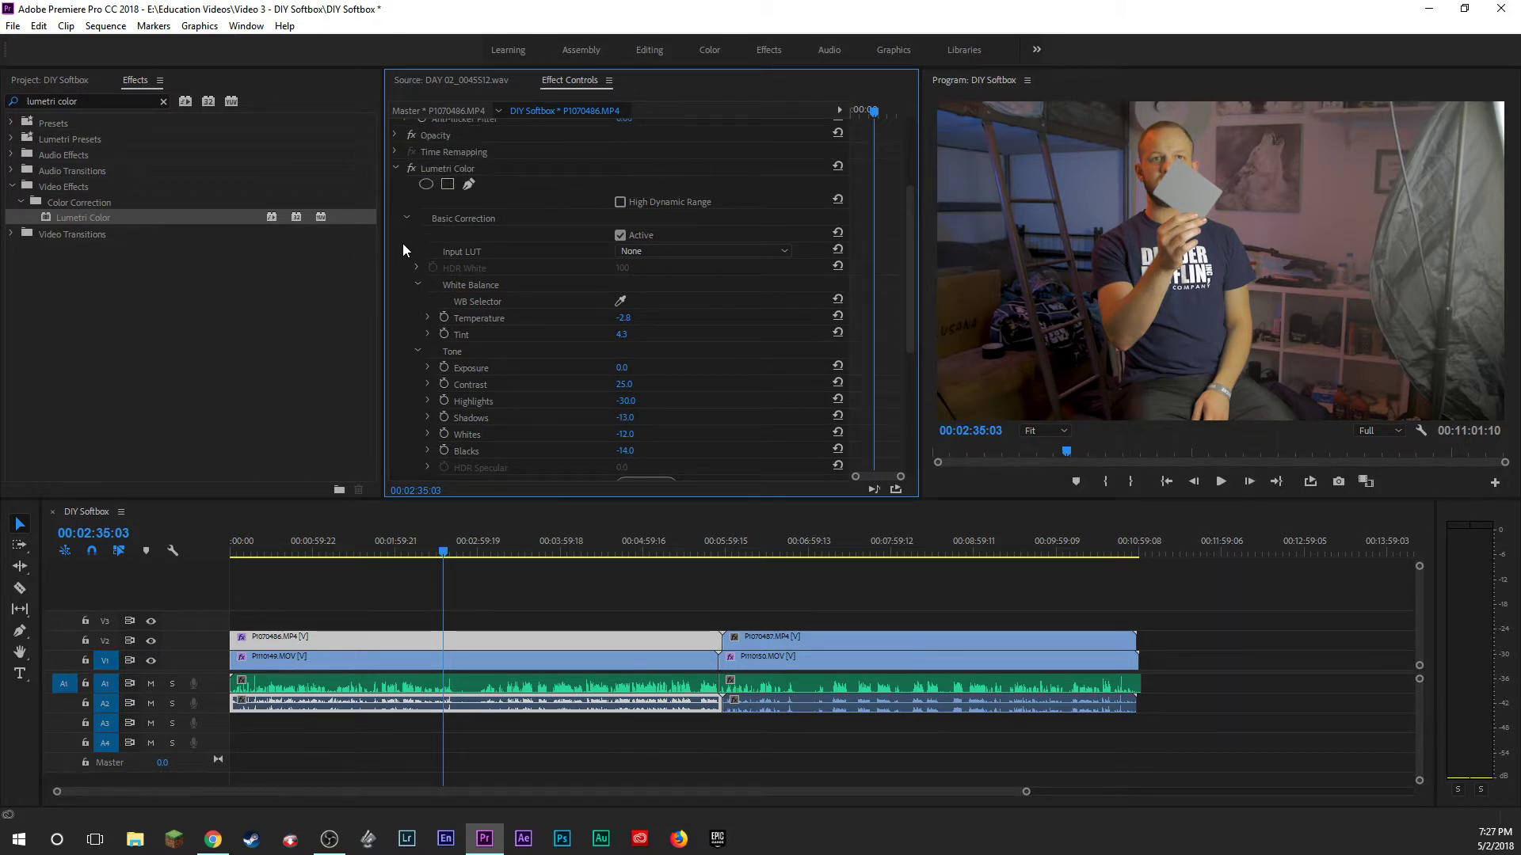
scroll(406, 252, "down", 2)
scroll(406, 237, "up", 1)
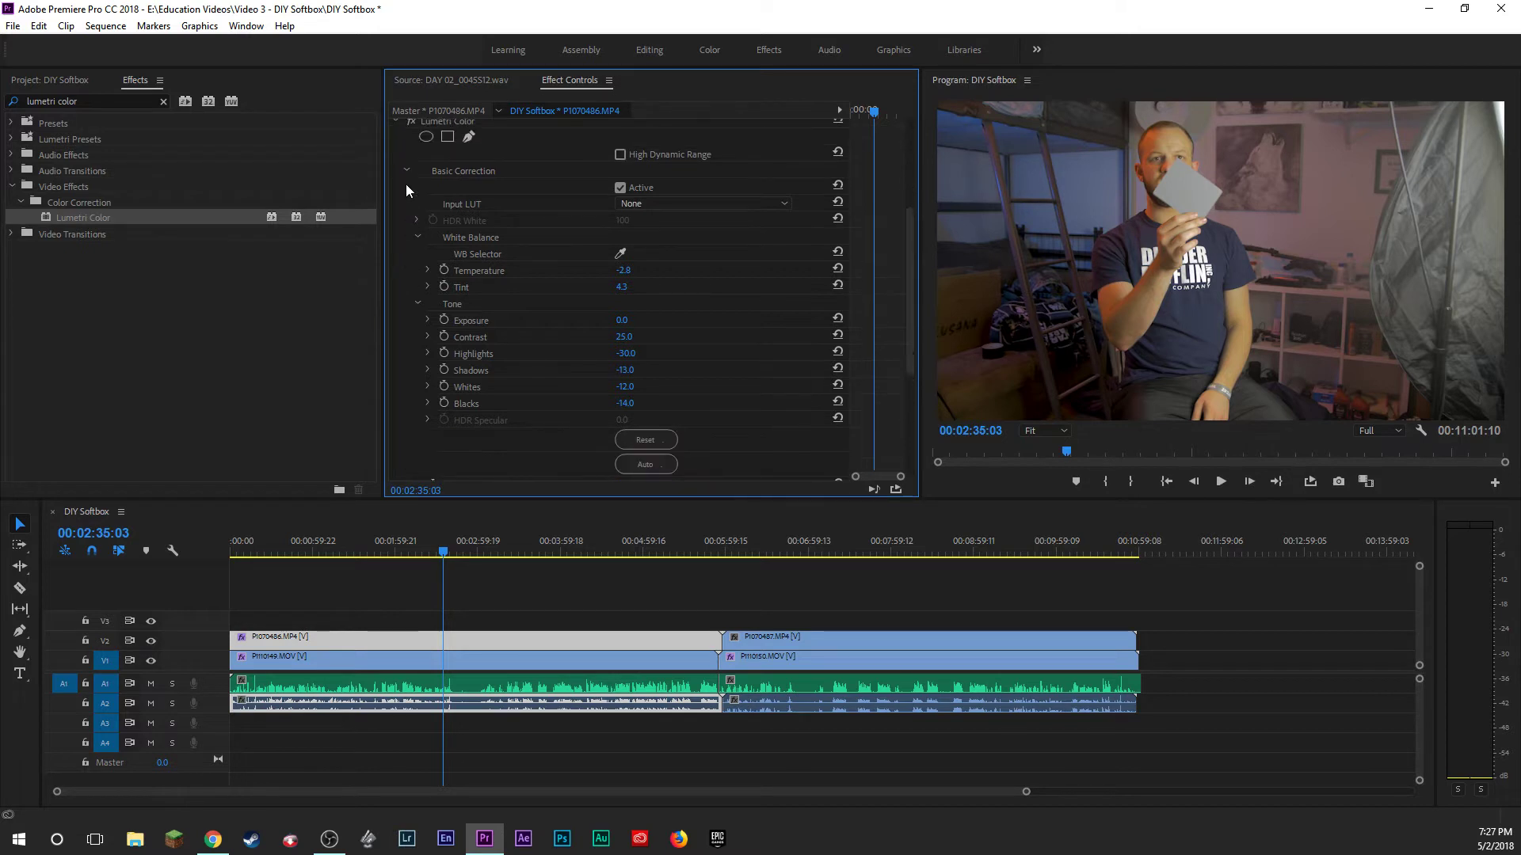
Set the Creative Sharpen of P1070486.MP4 to 40.
left_click(408, 169)
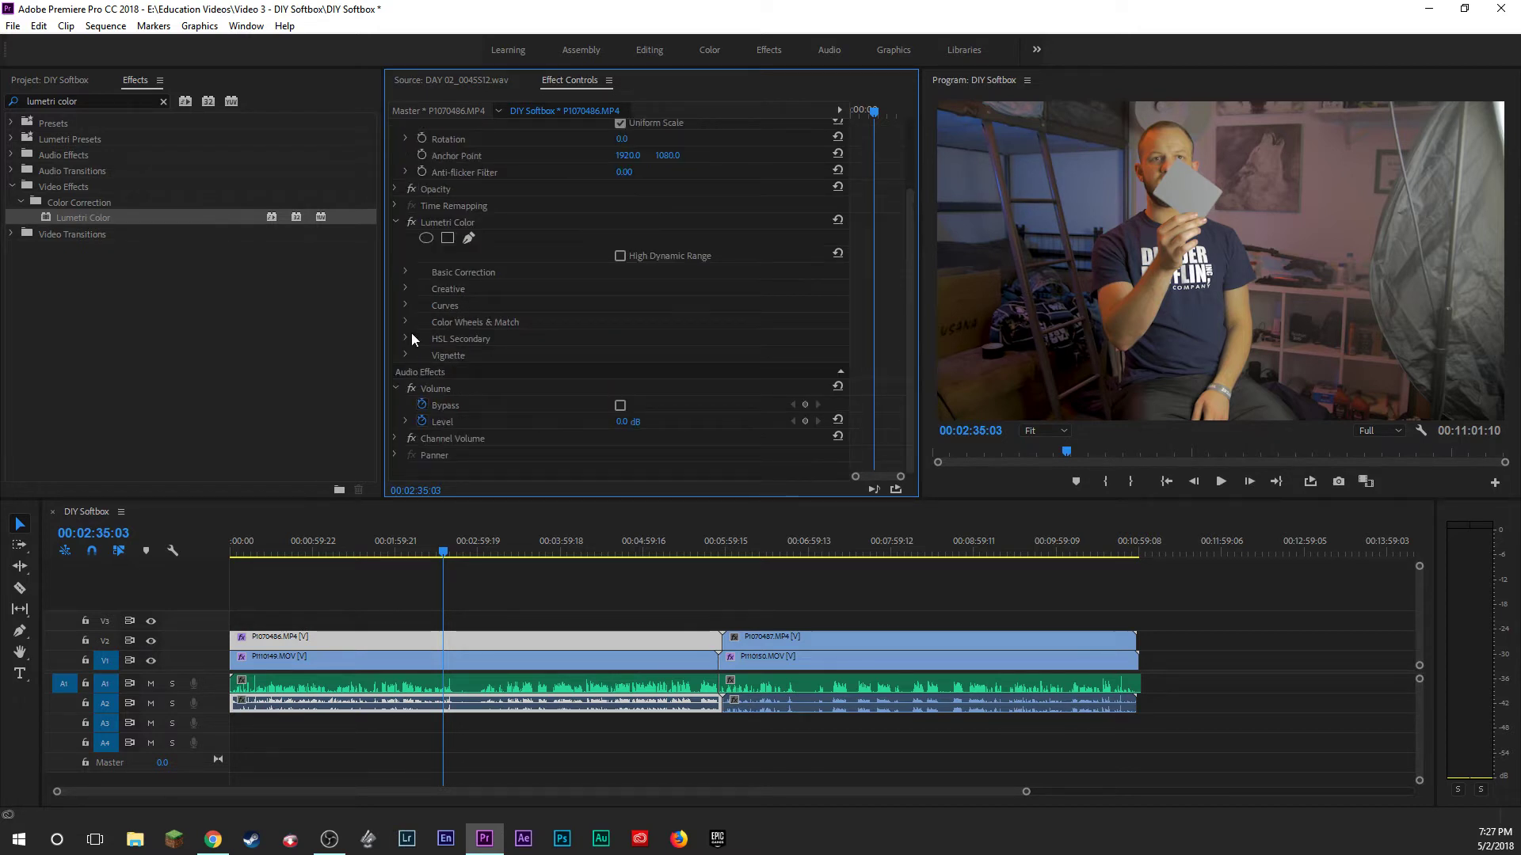
left_click(408, 289)
scroll(598, 349, "down", 2)
left_click(636, 308)
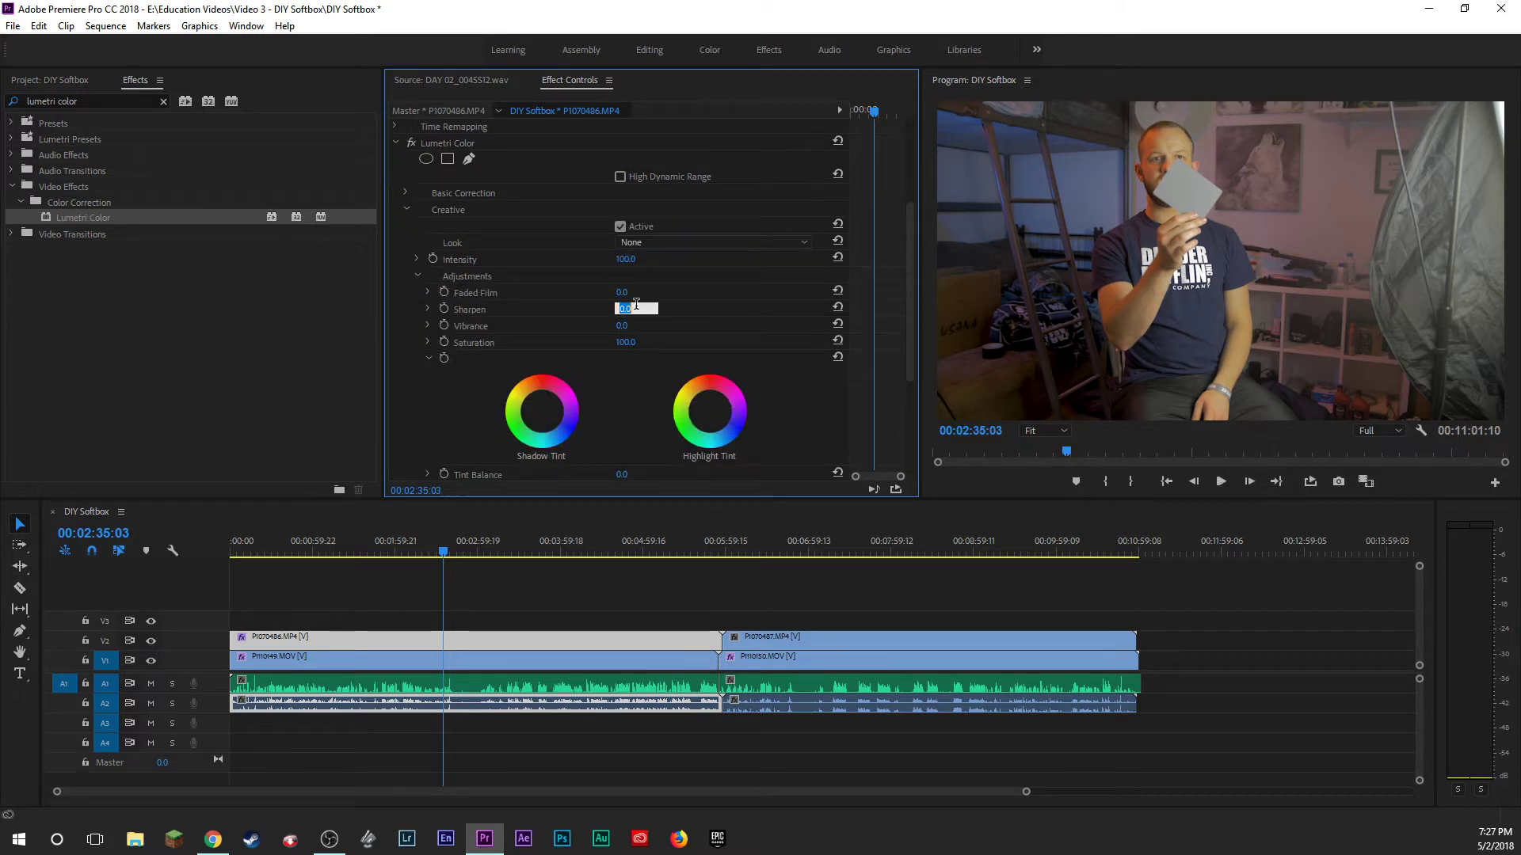
type("40")
key("Return")
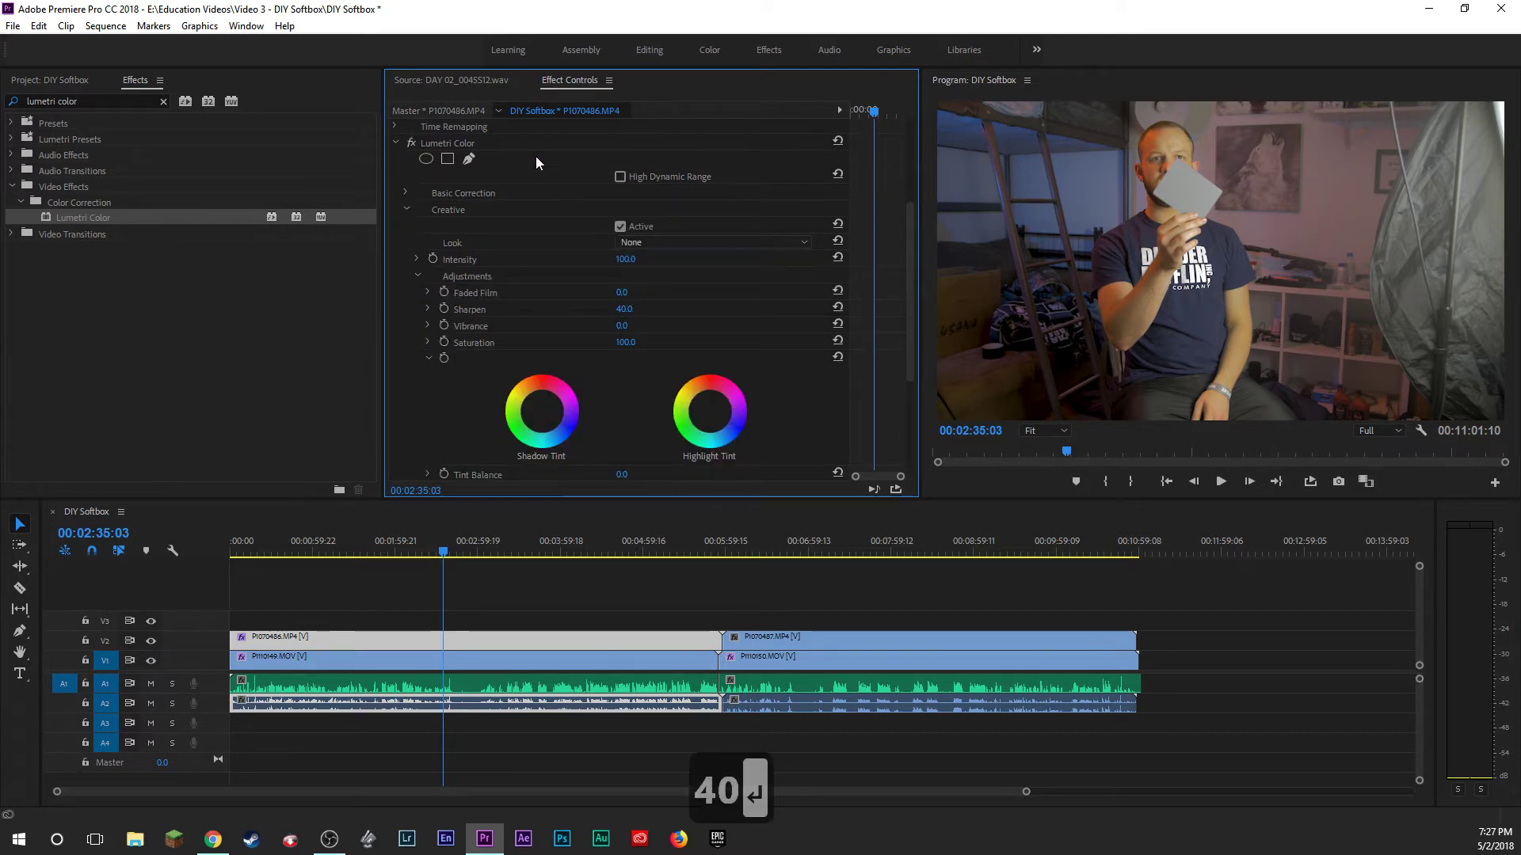
left_click(404, 209)
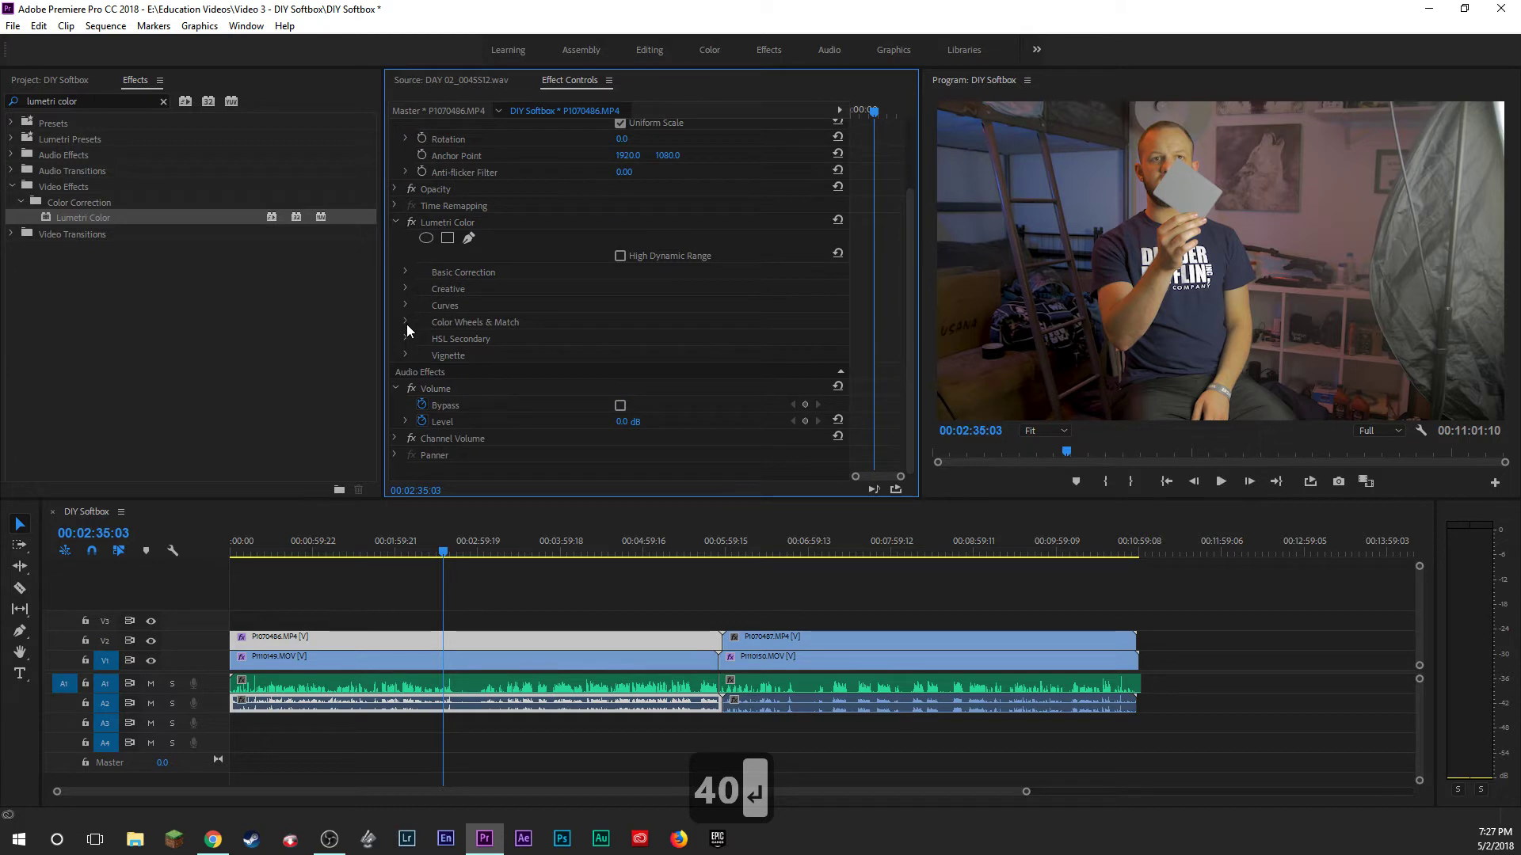
In the Lumetri color wheels, shift the shadows slightly toward blue, the midtones toward red and the highlights toward blue.
left_click(407, 320)
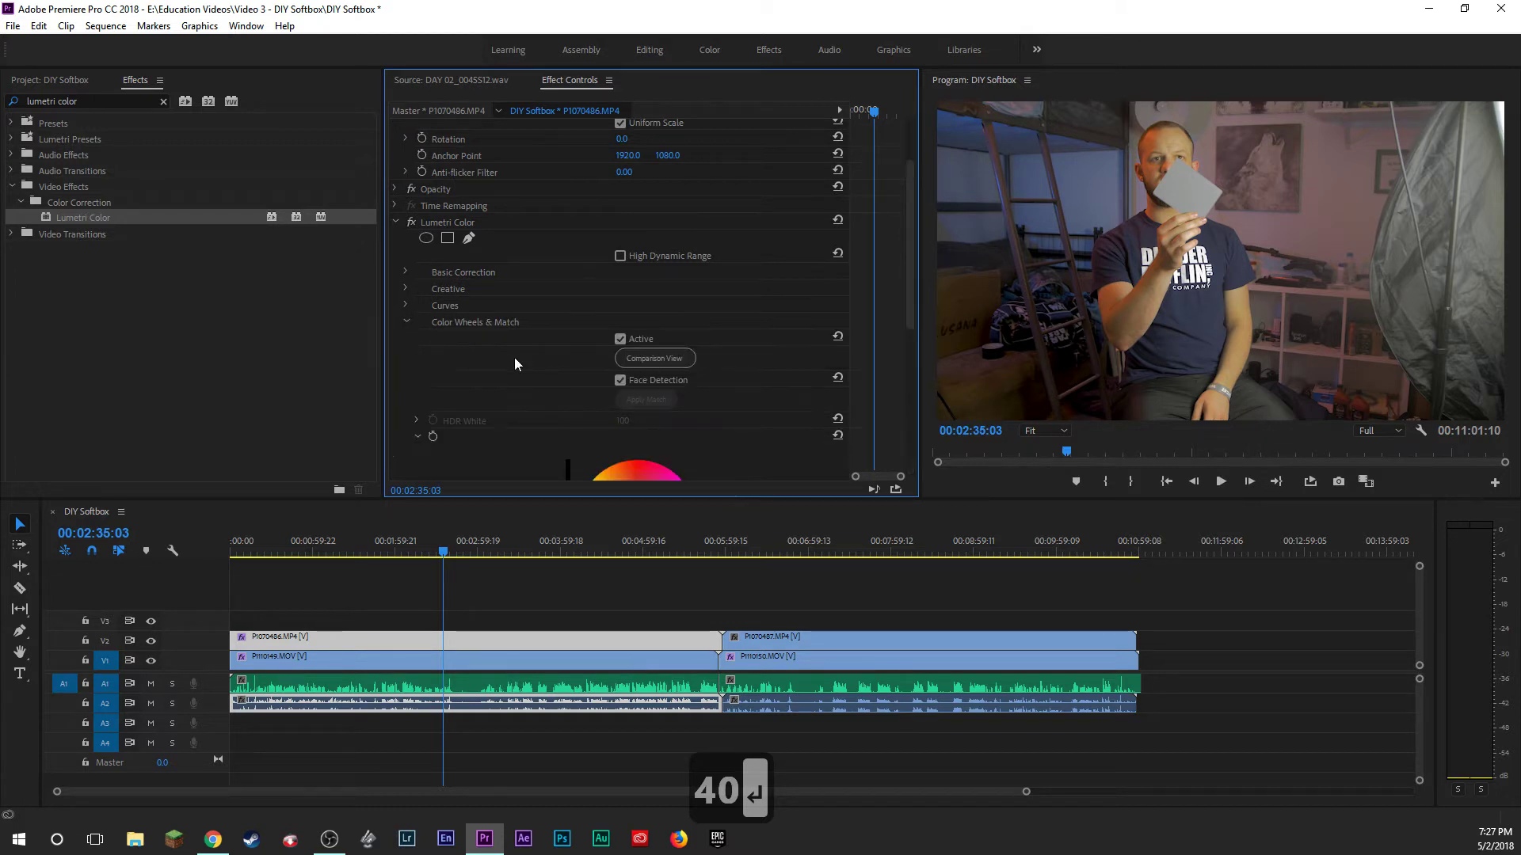
scroll(523, 356, "down", 2)
scroll(530, 354, "down", 4)
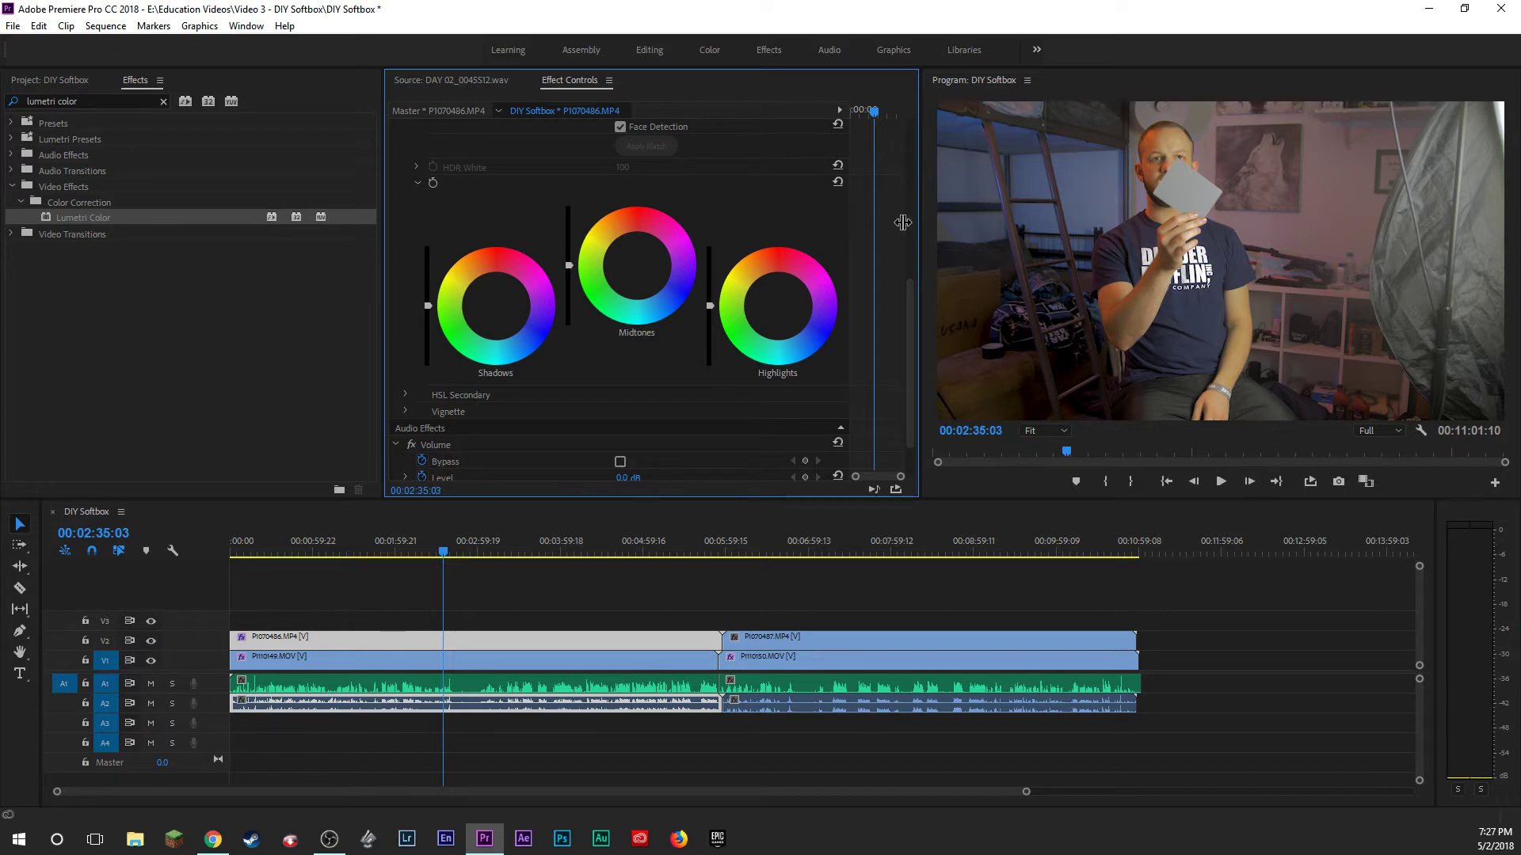
mouse_move(496, 306)
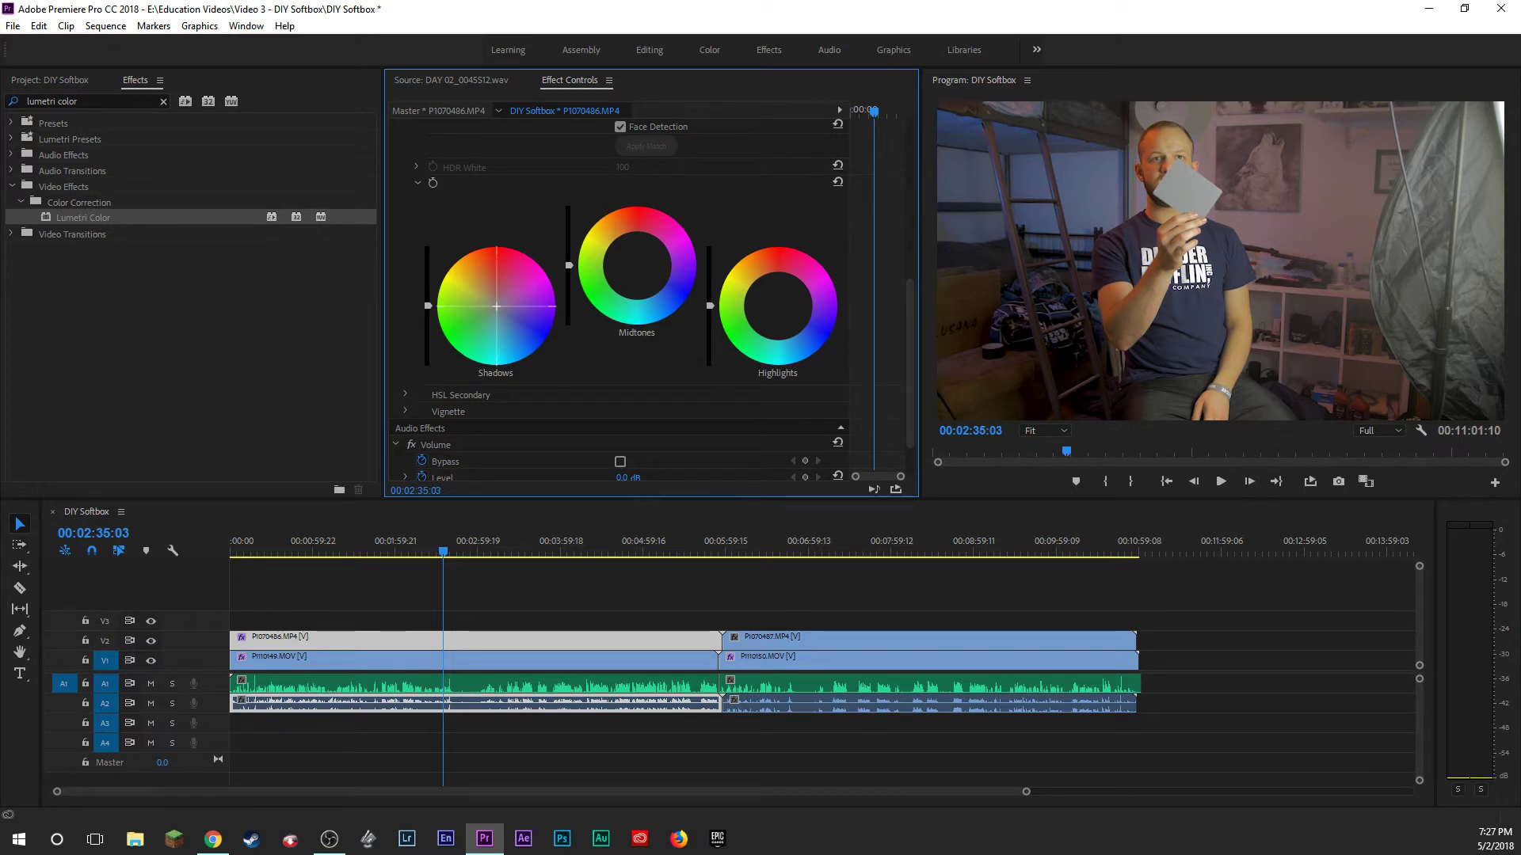
left_click_drag(500, 308, 503, 313)
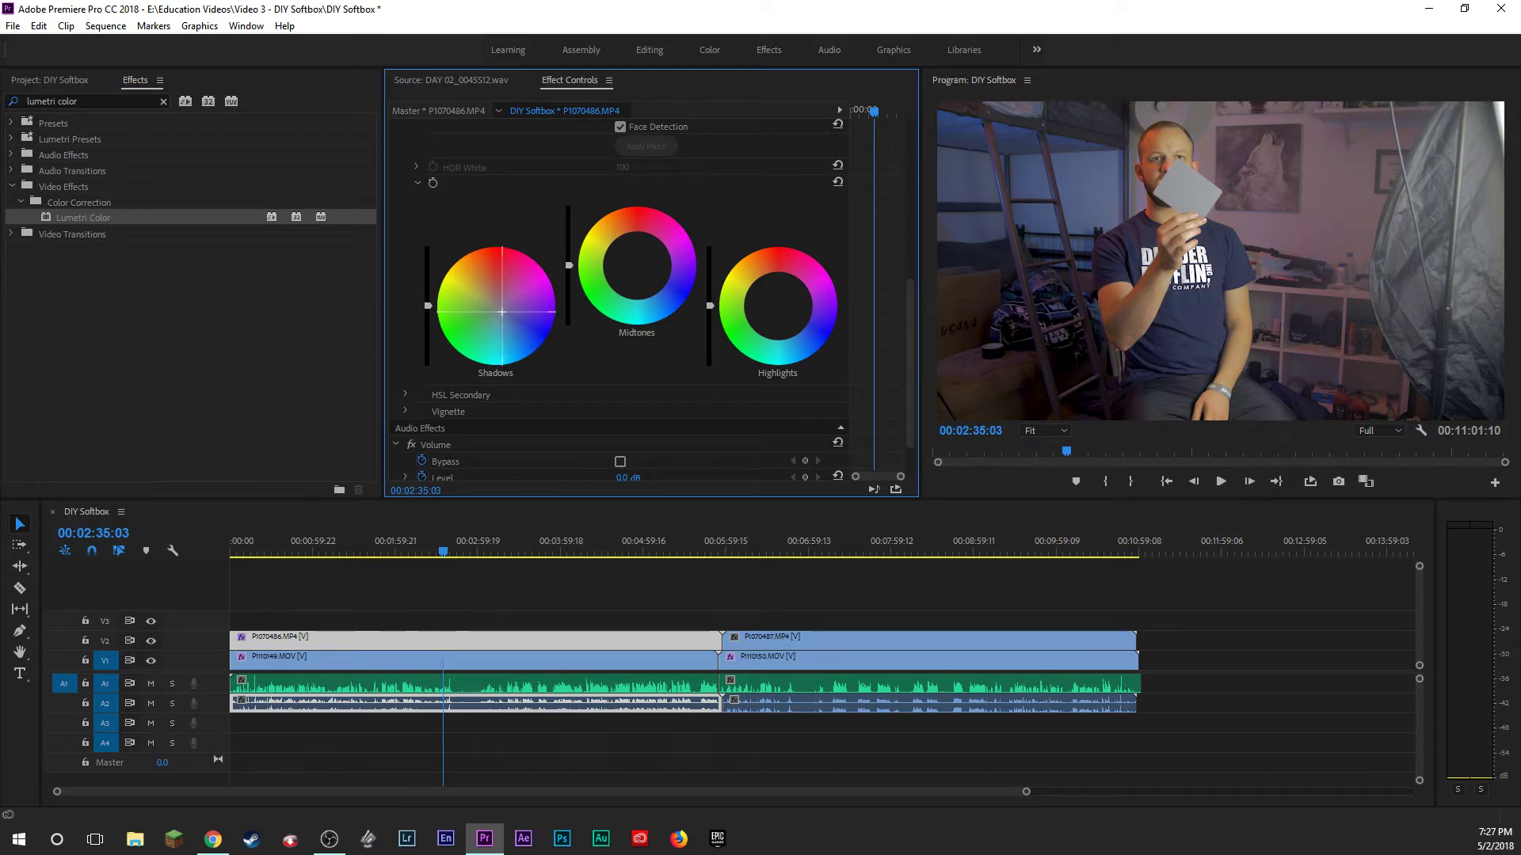
left_click_drag(639, 264, 638, 258)
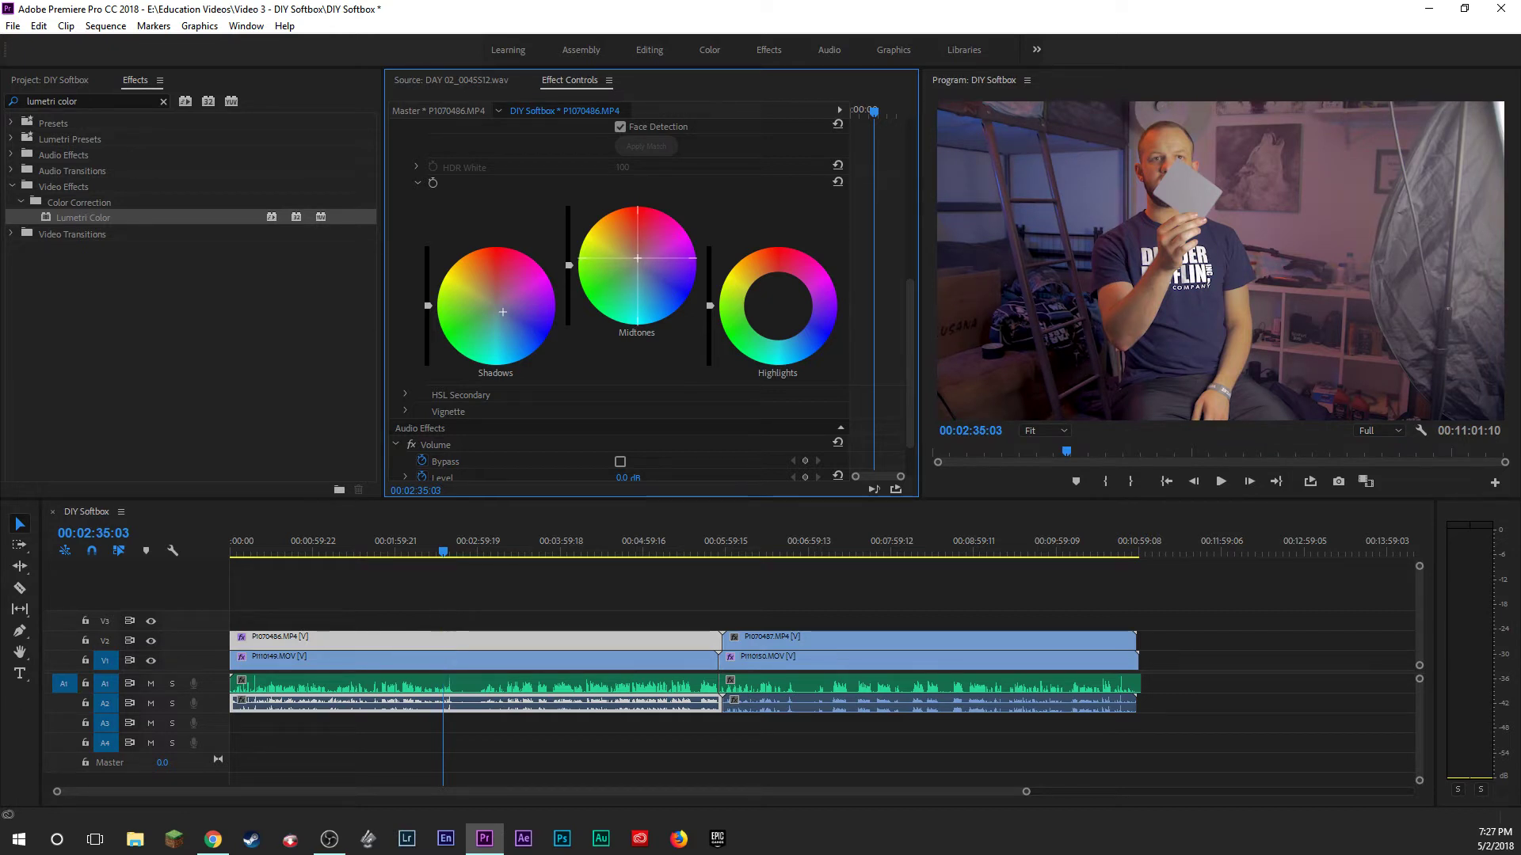
left_click_drag(777, 306, 782, 312)
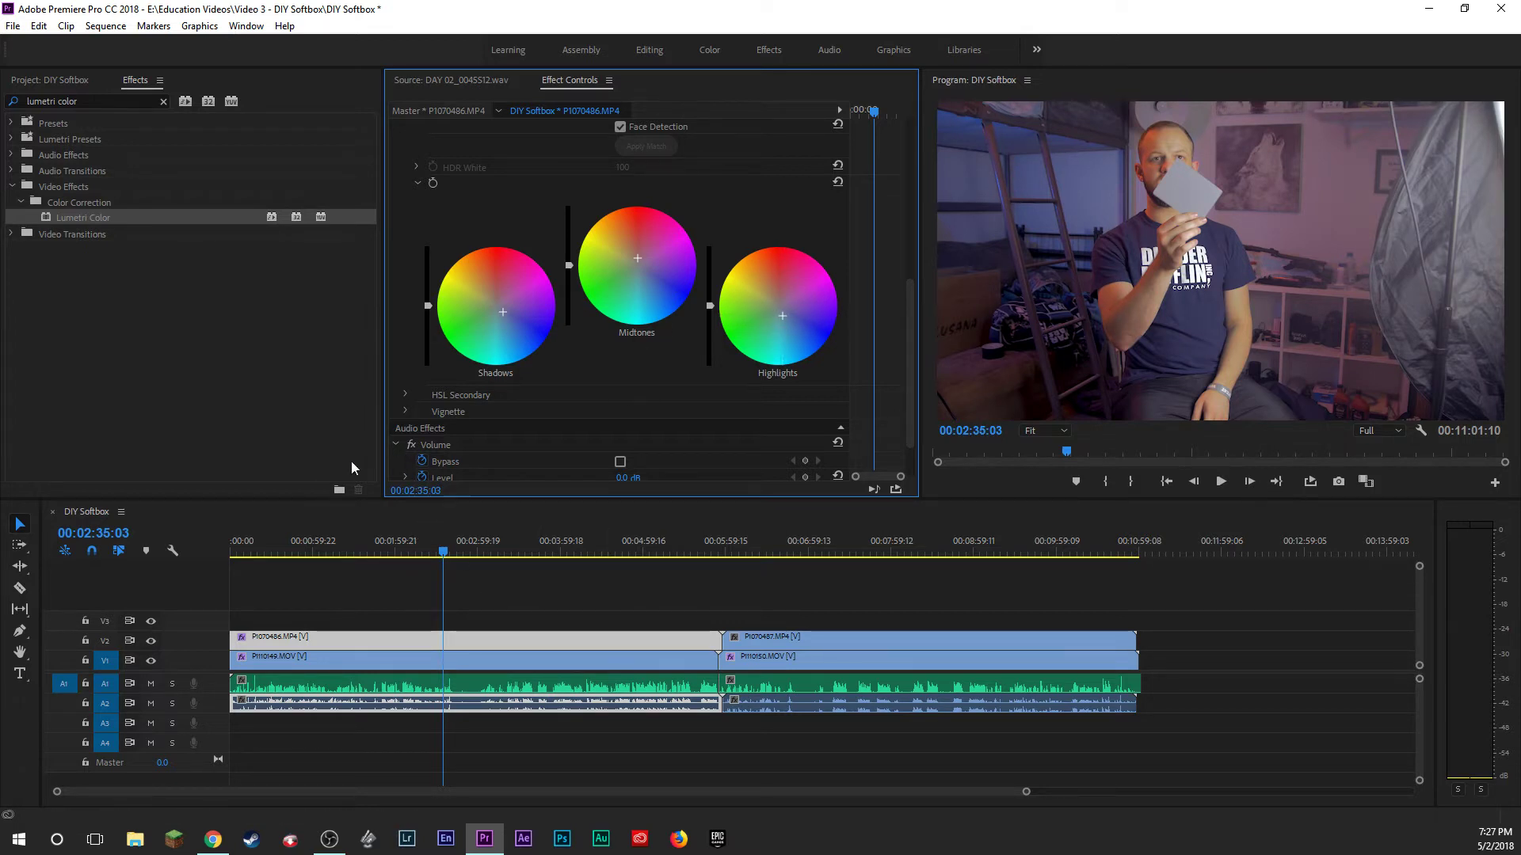
Compare the graded colors of both camera angles by repeatedly switching the V2 track output off and on.
left_click(151, 641)
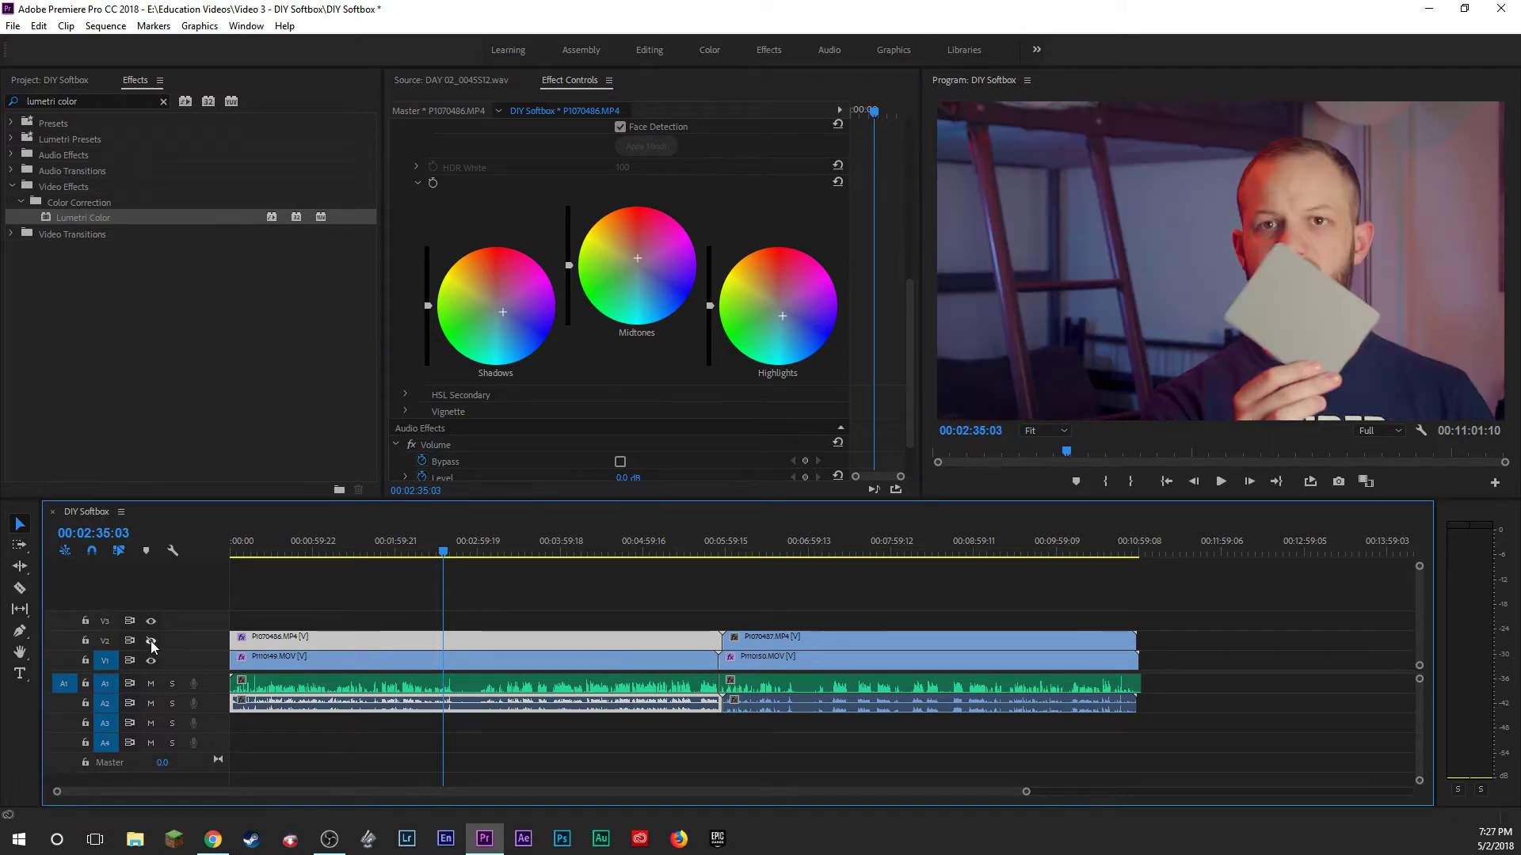
left_click(150, 640)
left_click(151, 640)
left_click(151, 642)
left_click(151, 642)
left_click(151, 641)
left_click(151, 641)
left_click(151, 642)
left_click(151, 642)
left_click(151, 641)
left_click(151, 641)
left_click(151, 642)
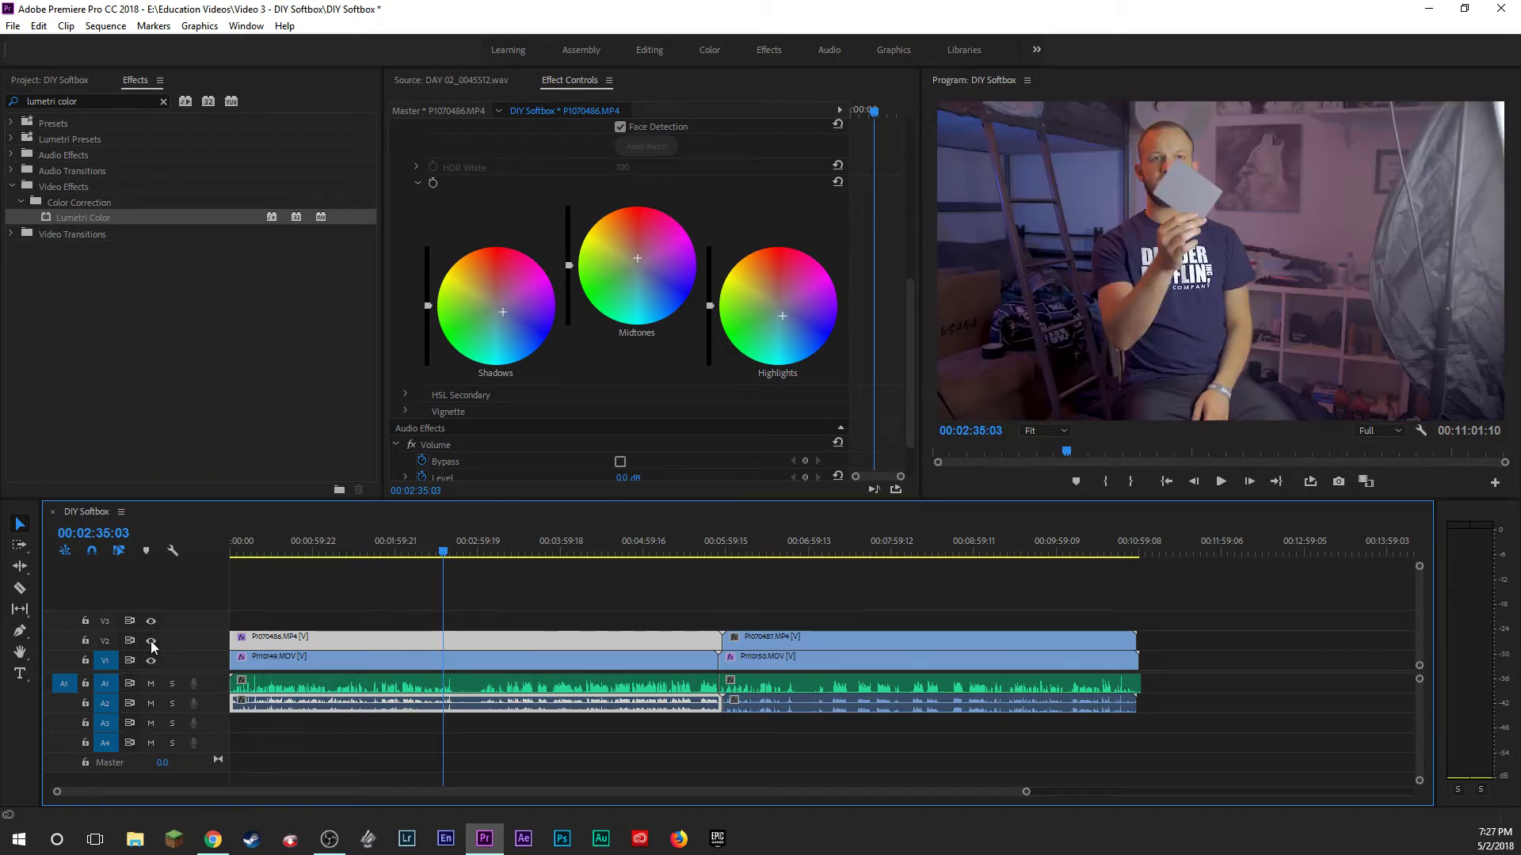
left_click(151, 642)
left_click(151, 642)
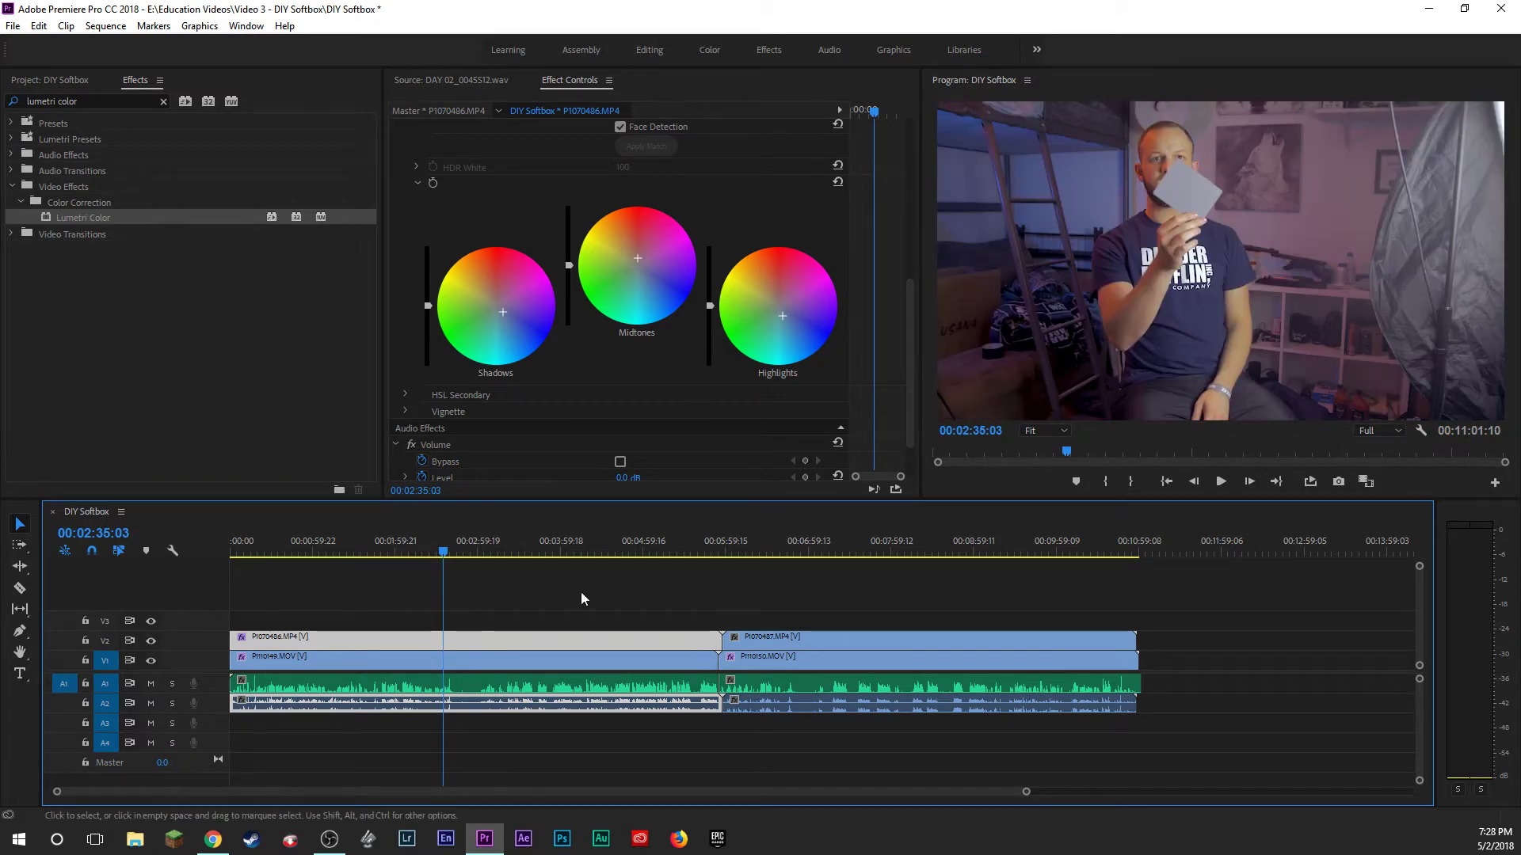
left_click(152, 642)
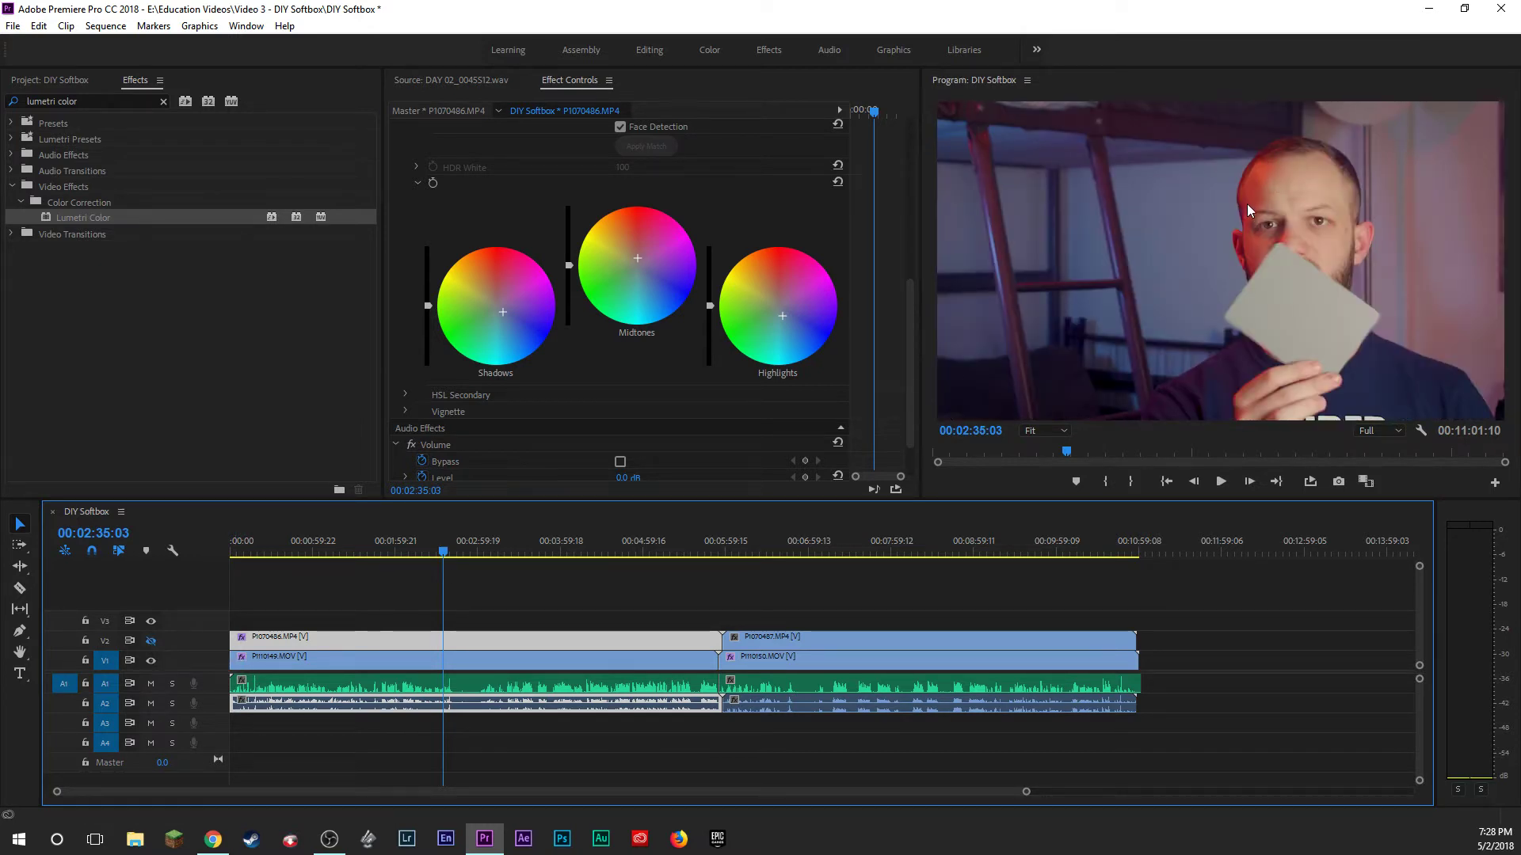
left_click(152, 642)
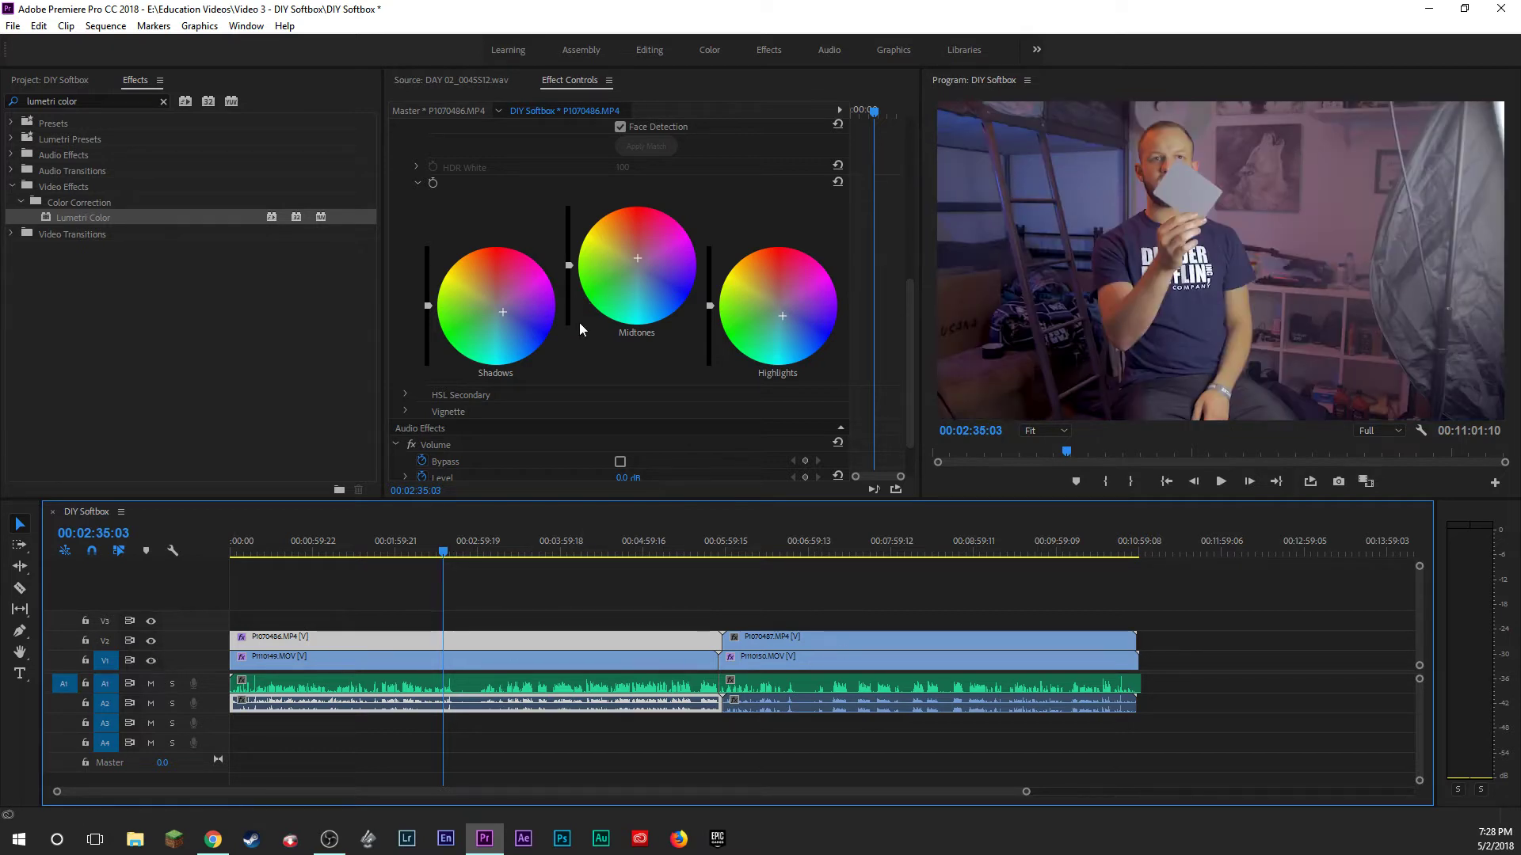
Try a Creative Vibrance of 100 on P1070486.MP4 and return it to 0.
scroll(602, 350, "up", 4)
scroll(593, 363, "up", 7)
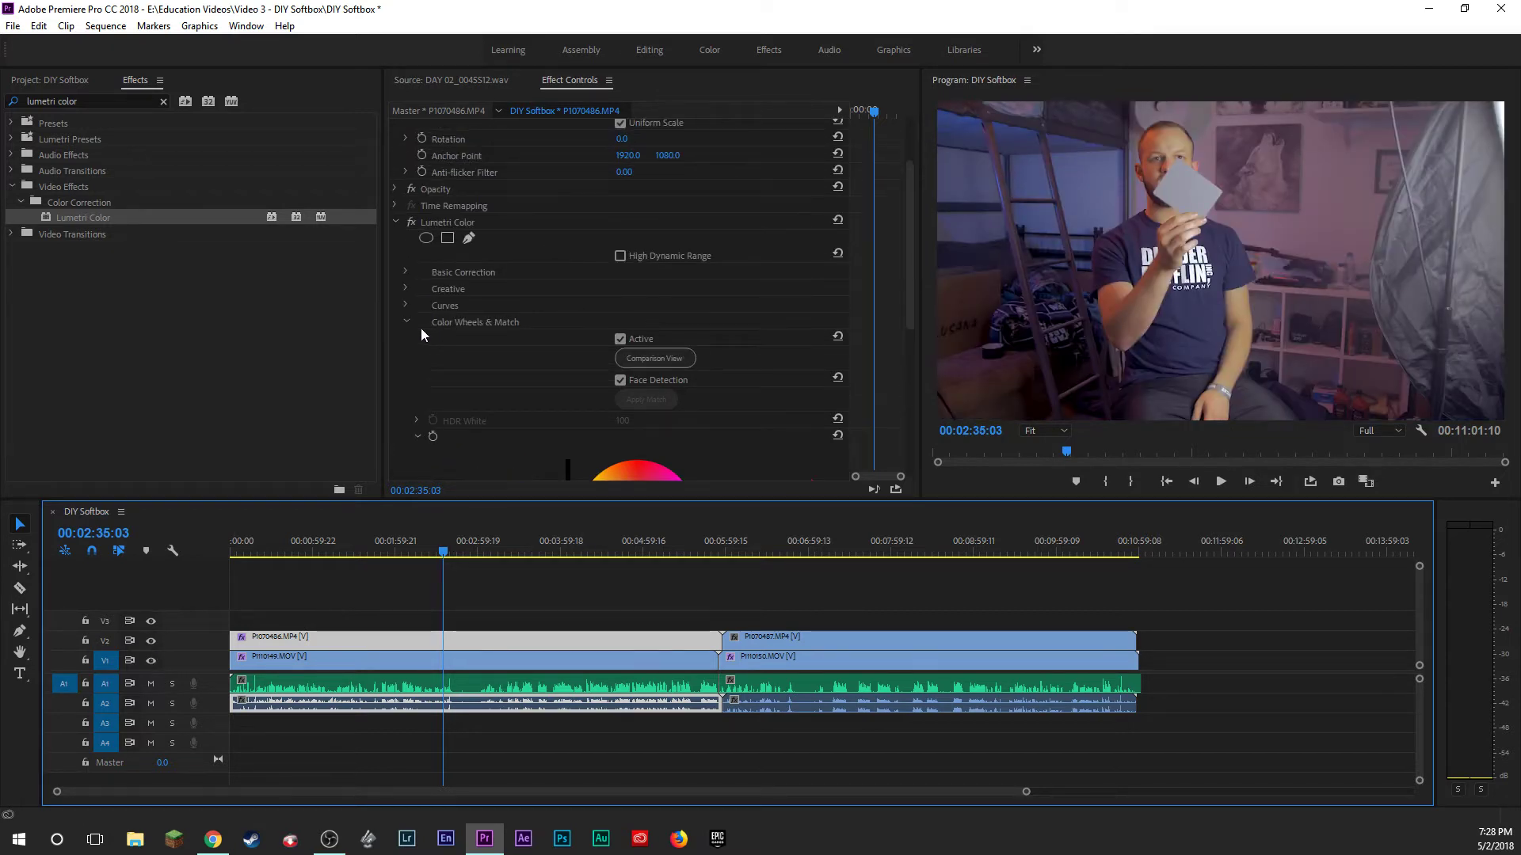
left_click(405, 288)
scroll(530, 331, "down", 3)
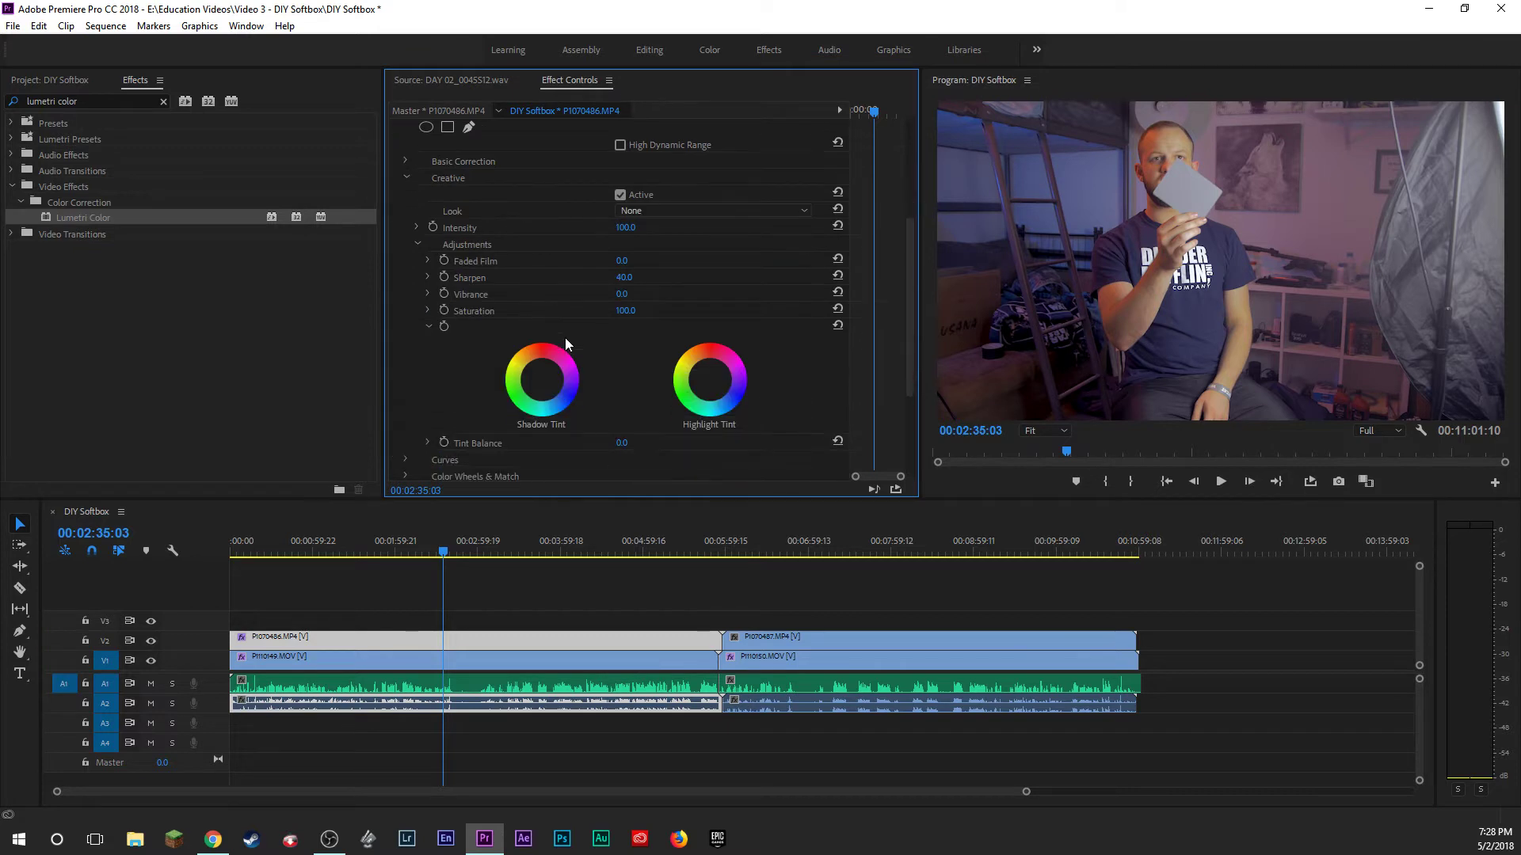
left_click_drag(623, 293, 654, 294)
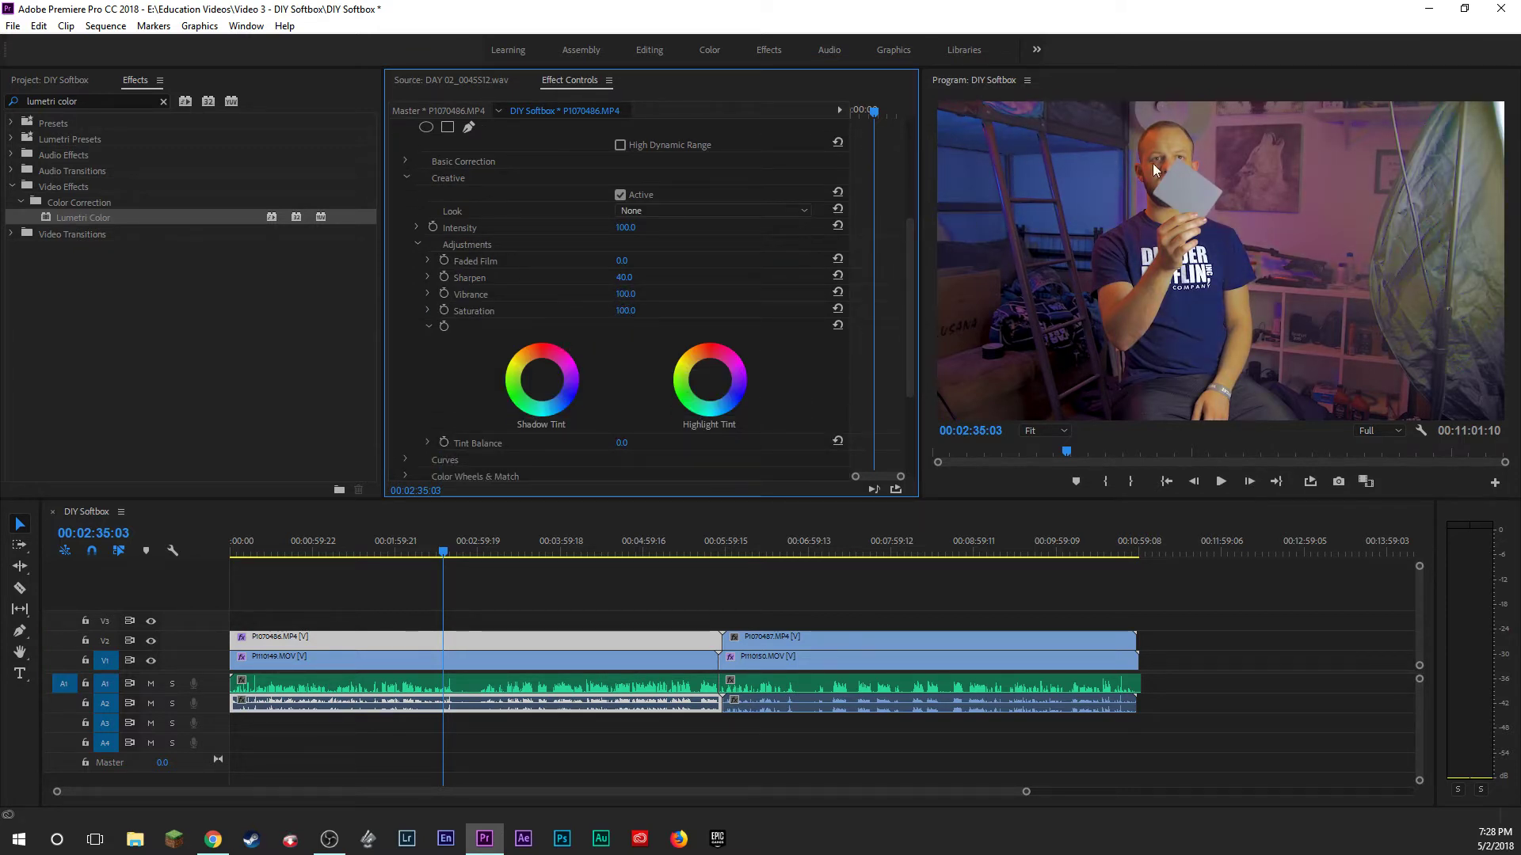
left_click(630, 293)
type("0")
key("Return")
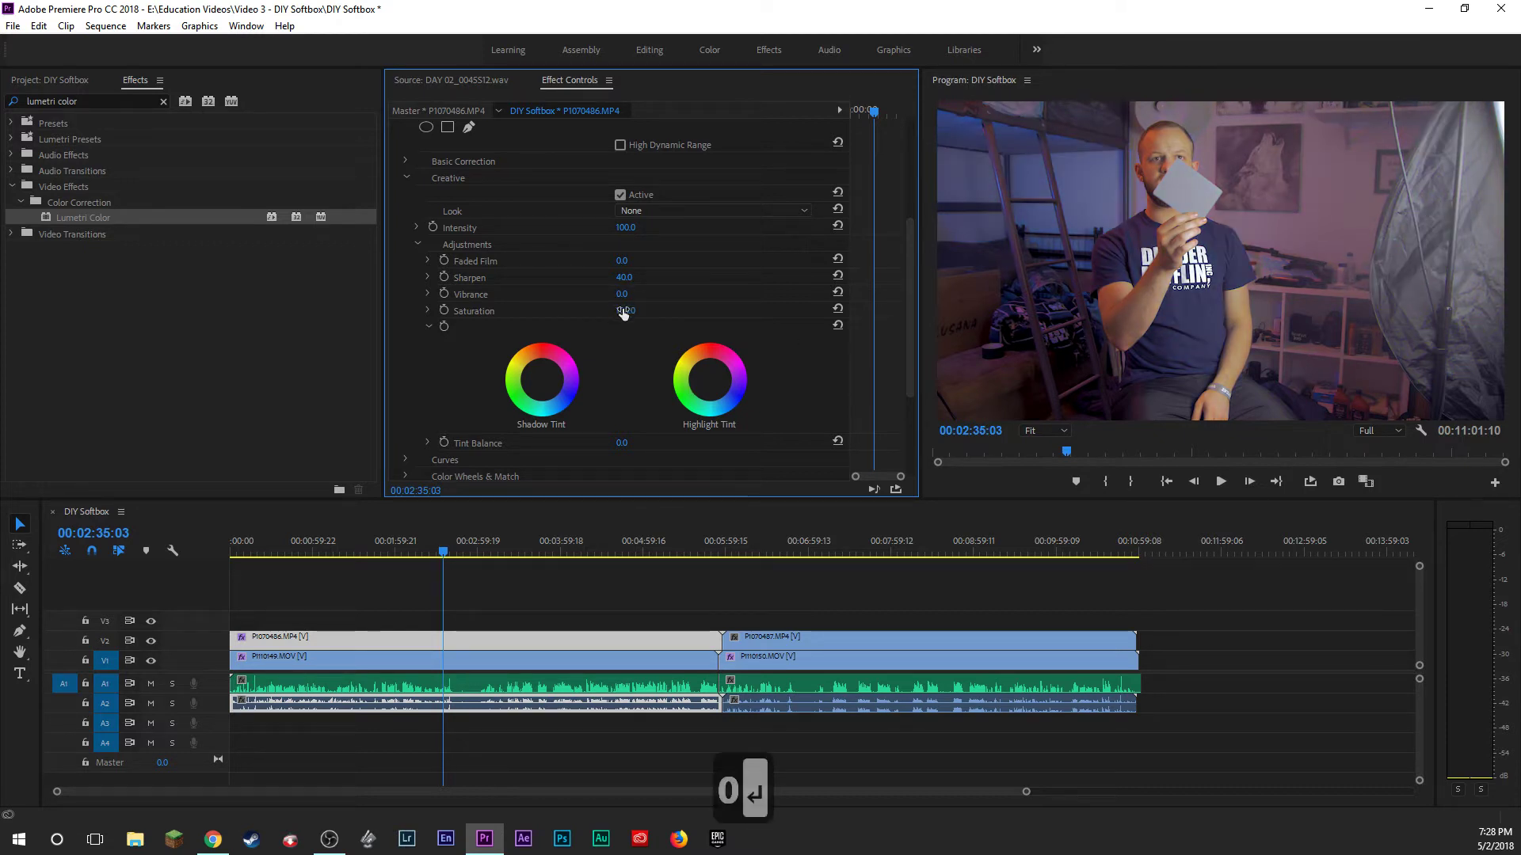
Try a much higher Creative Saturation on P1070486.MP4 and return it to 100.
left_click_drag(624, 314, 658, 314)
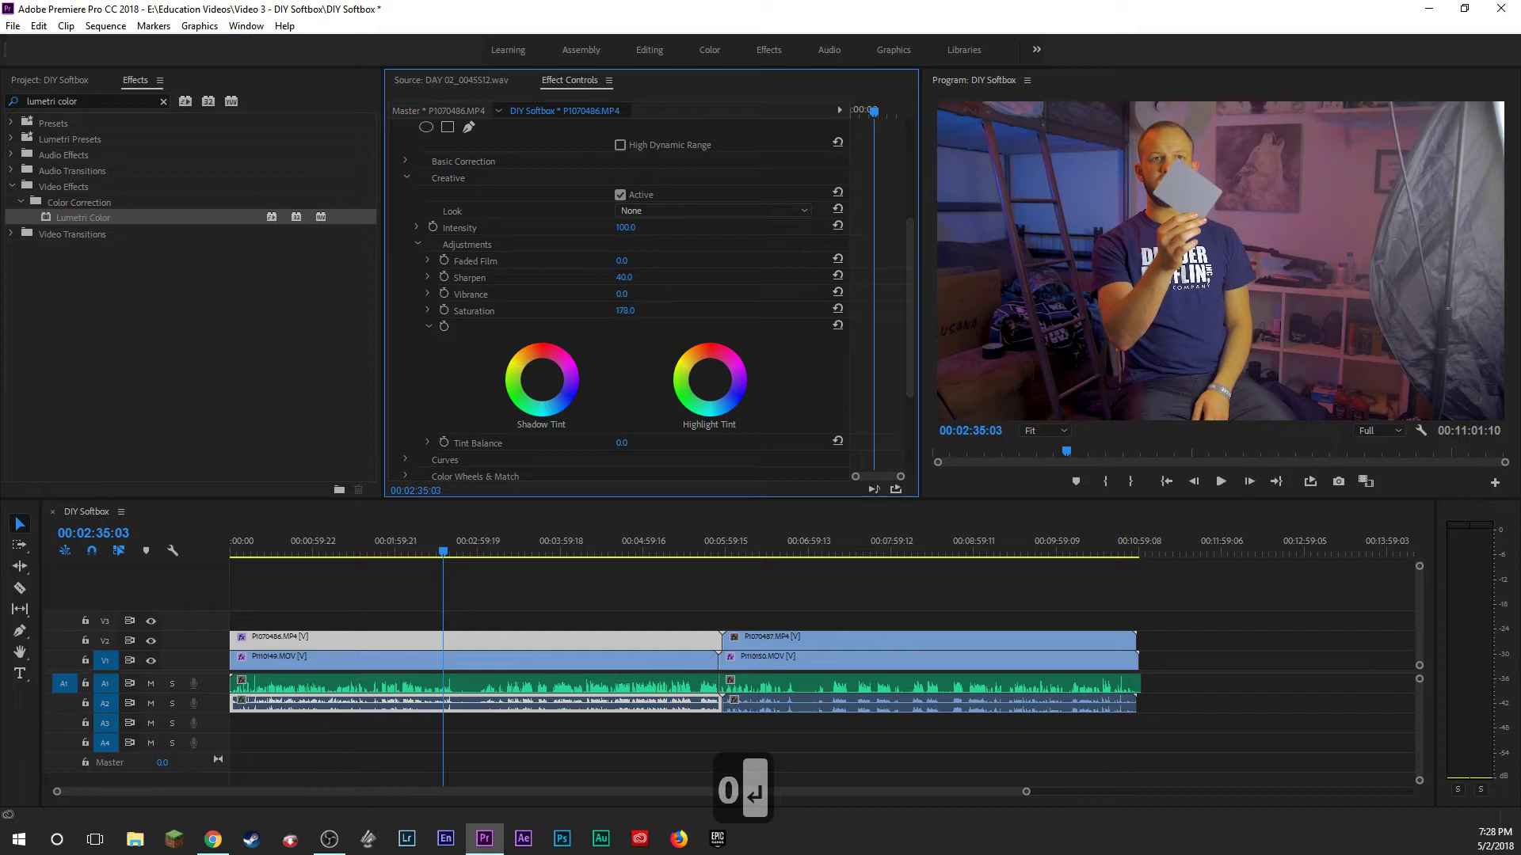
left_click(634, 309)
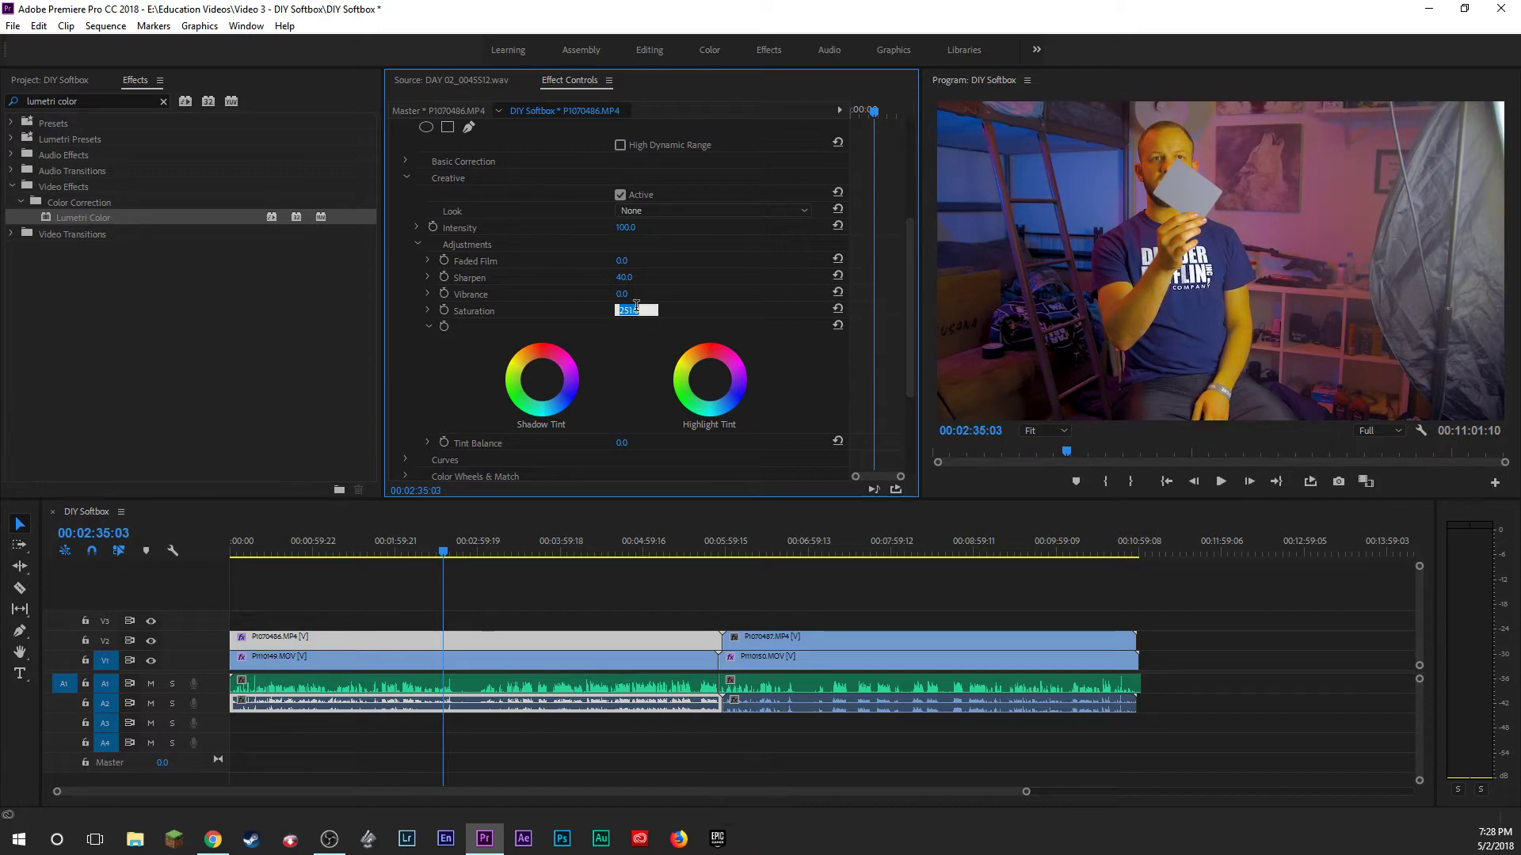
type("100")
key("Return")
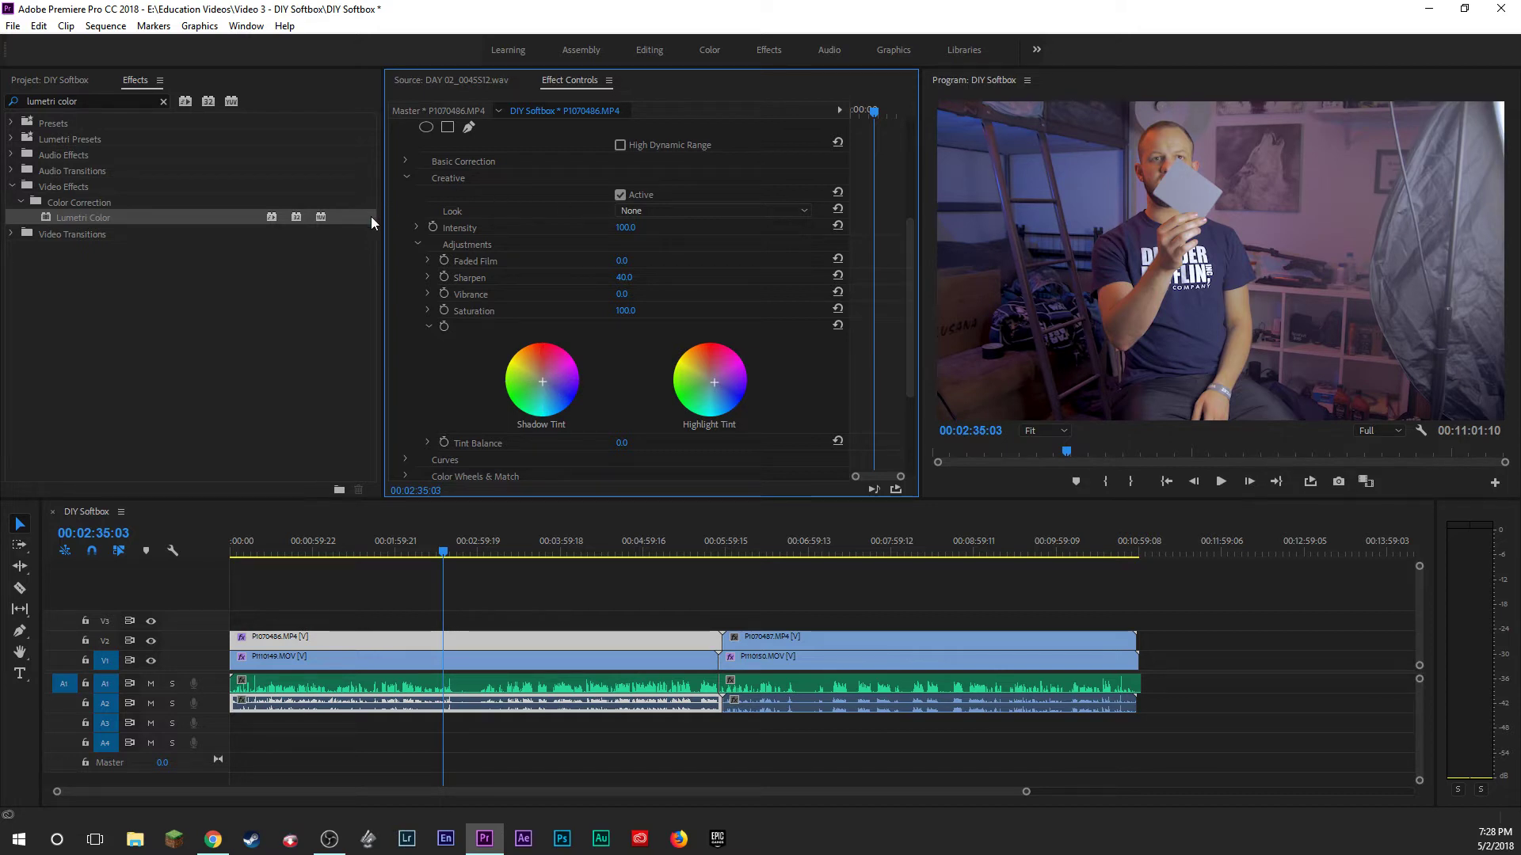
Copy the Lumetri Color effect of P1070486.MP4 and paste it onto P1070487.MP4 on track V2.
left_click(411, 174)
left_click(396, 221)
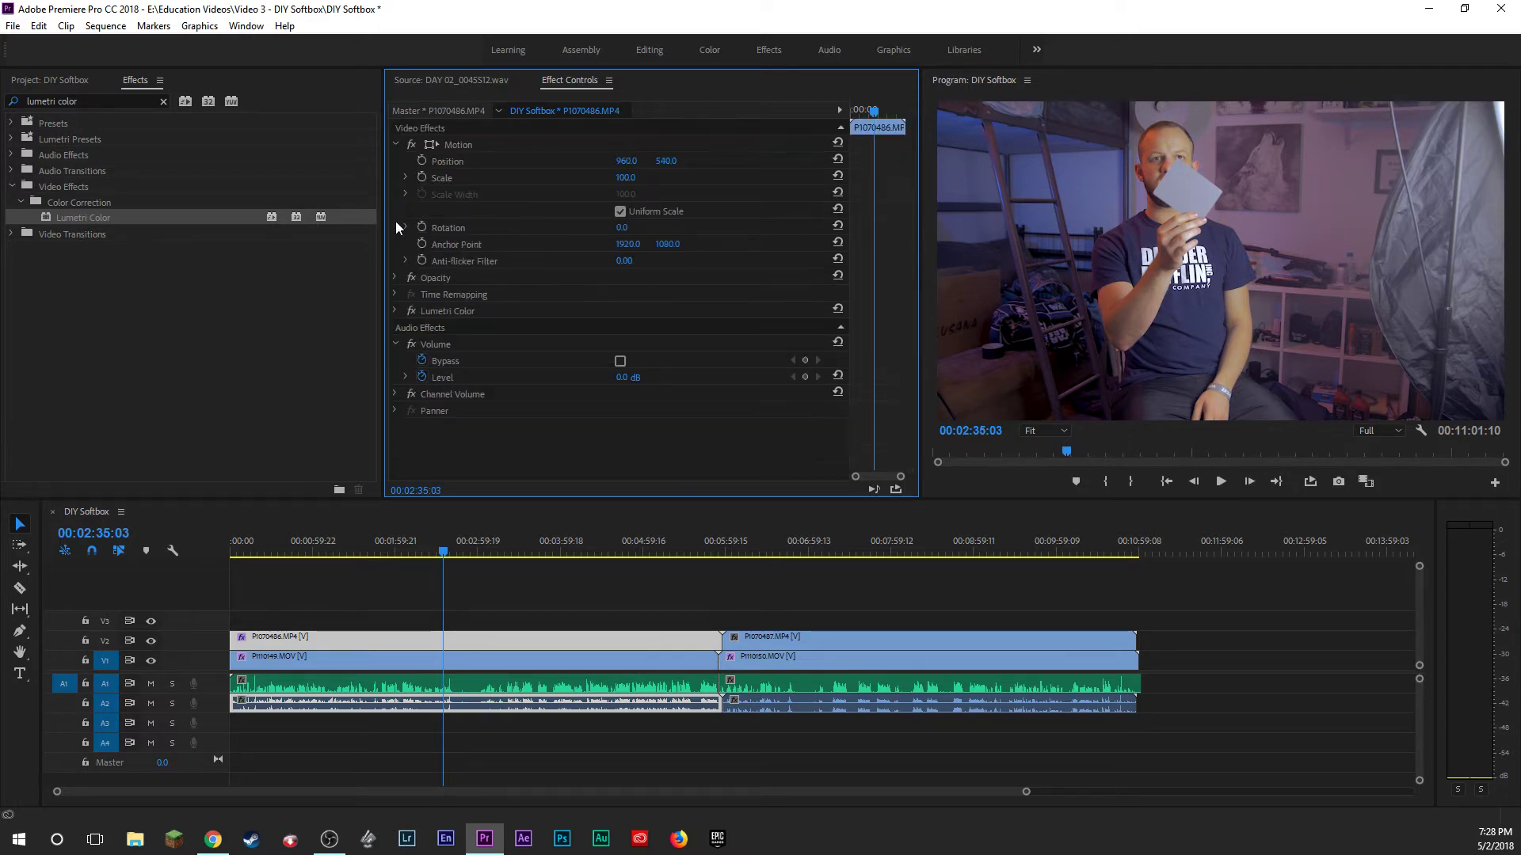
left_click(473, 640)
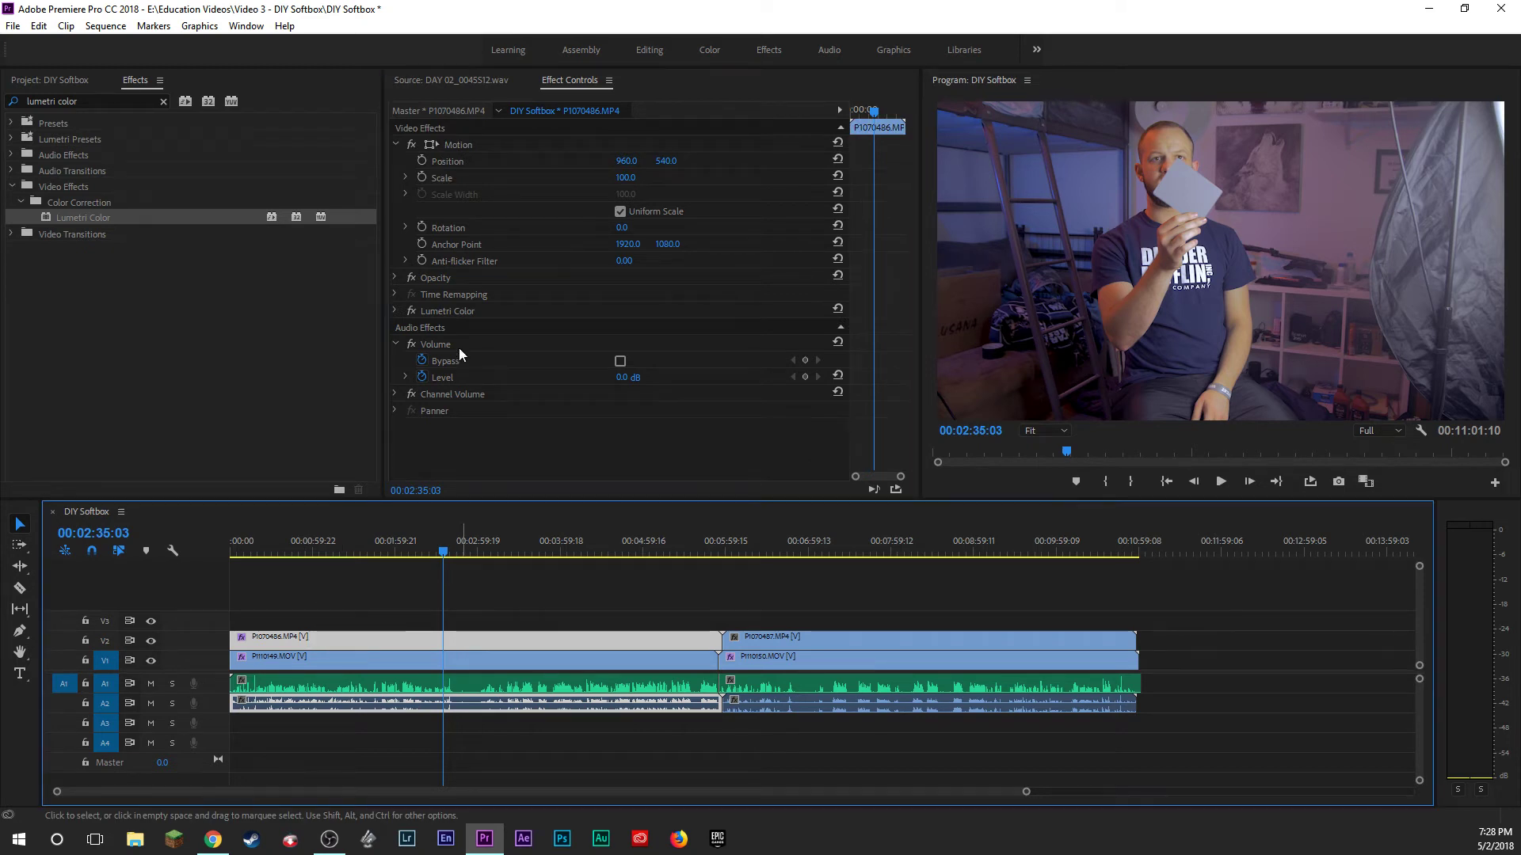
key("ctrl+s")
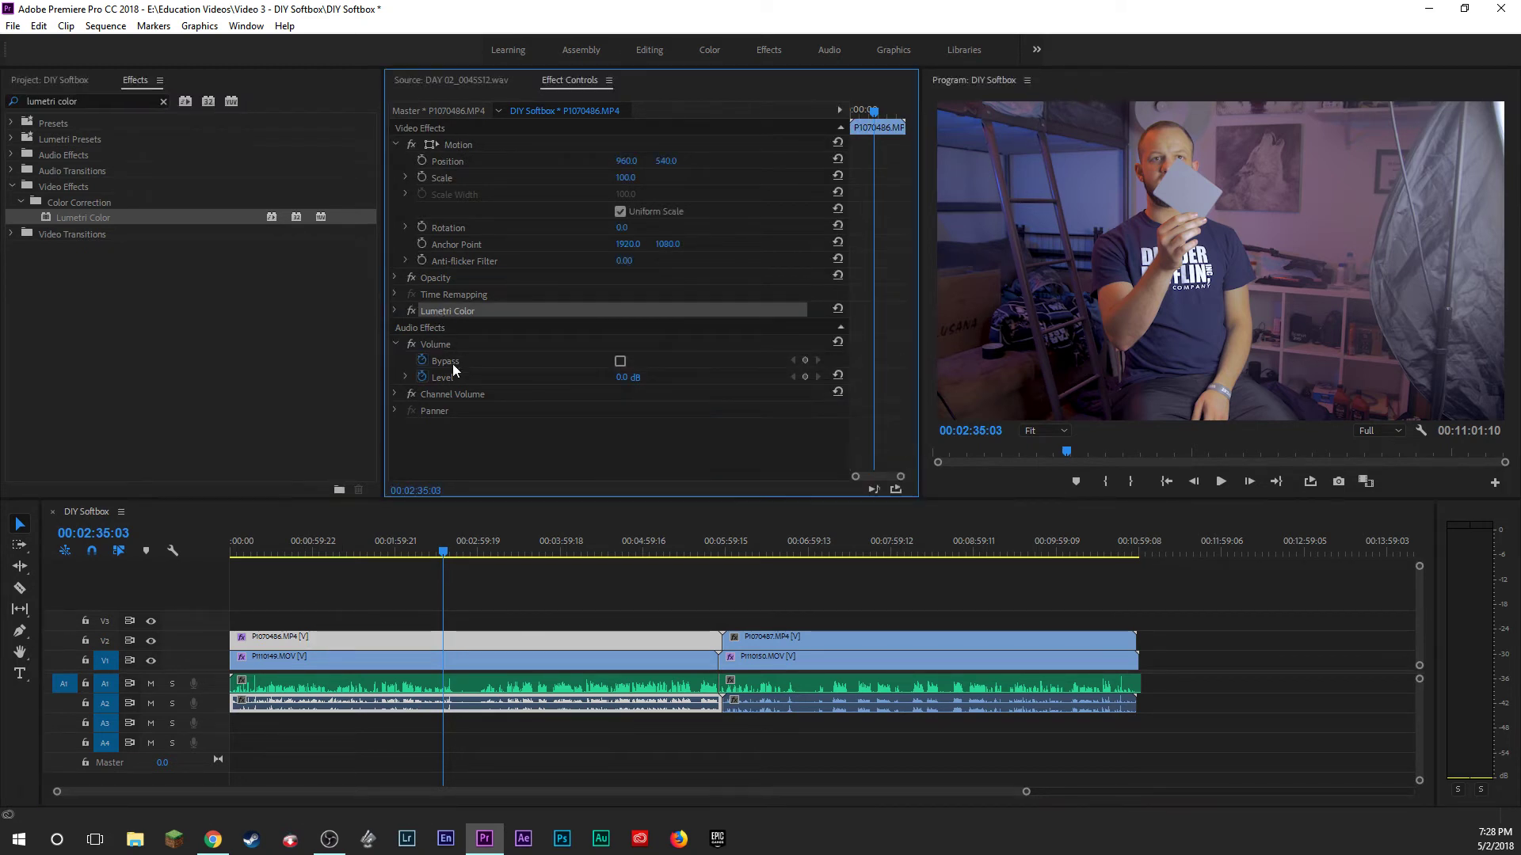
left_click(440, 339)
left_click(443, 316)
key("ctrl+c")
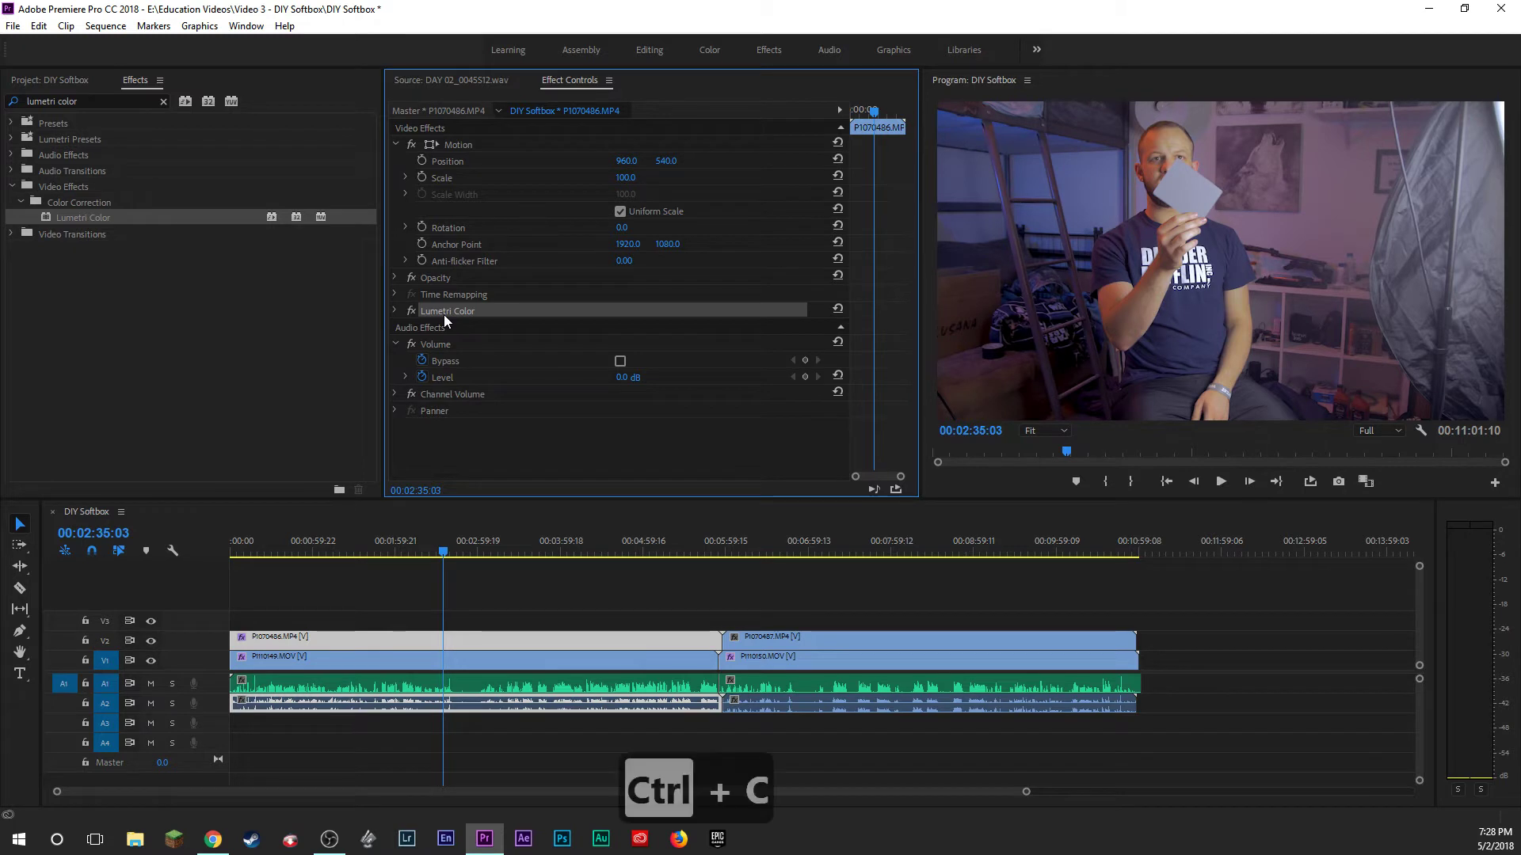
left_click(763, 640)
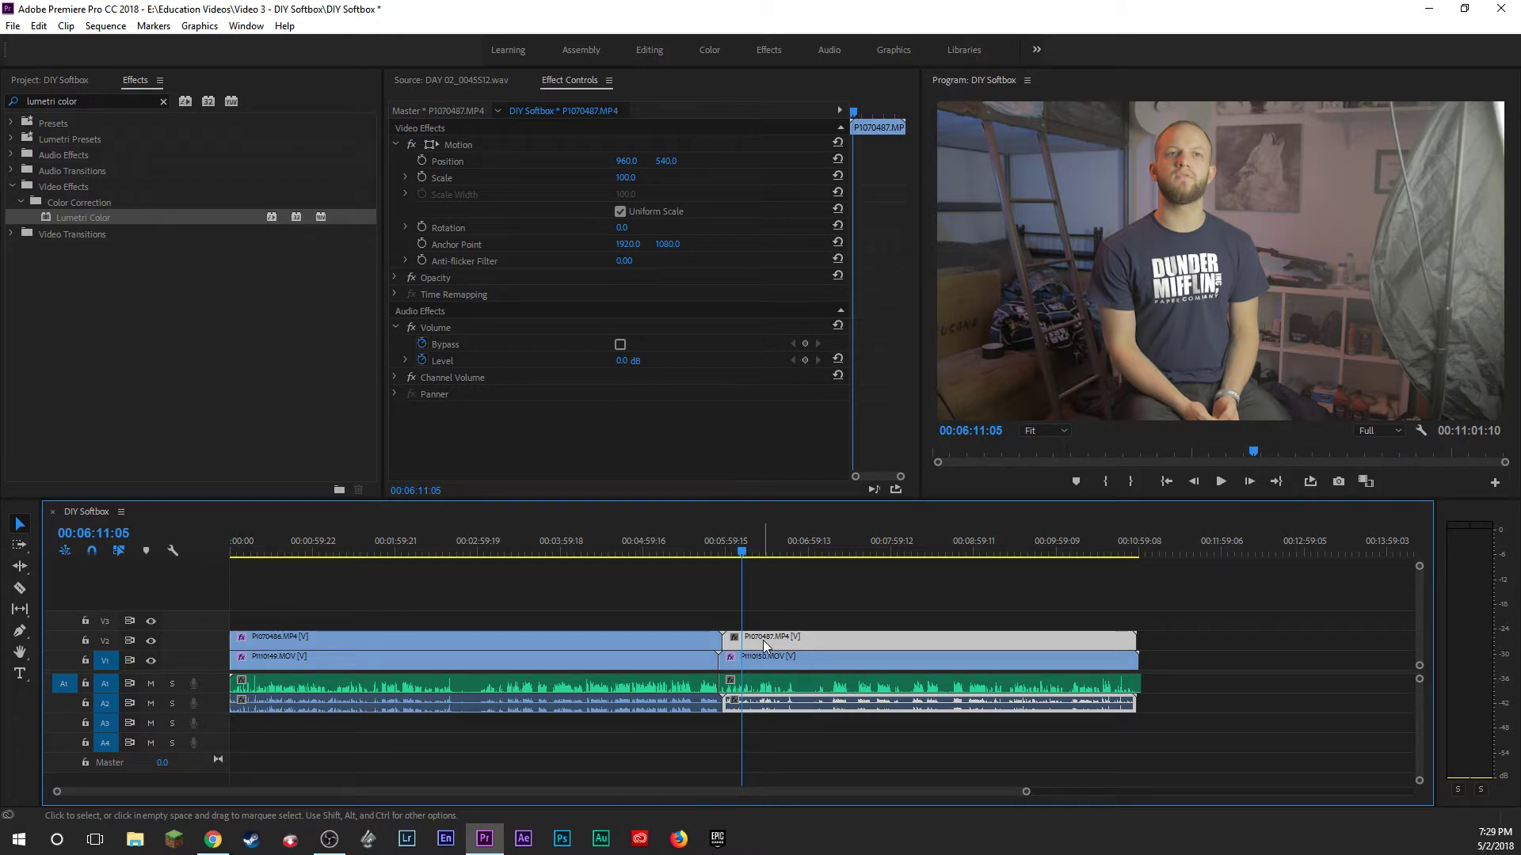
key("ctrl+v")
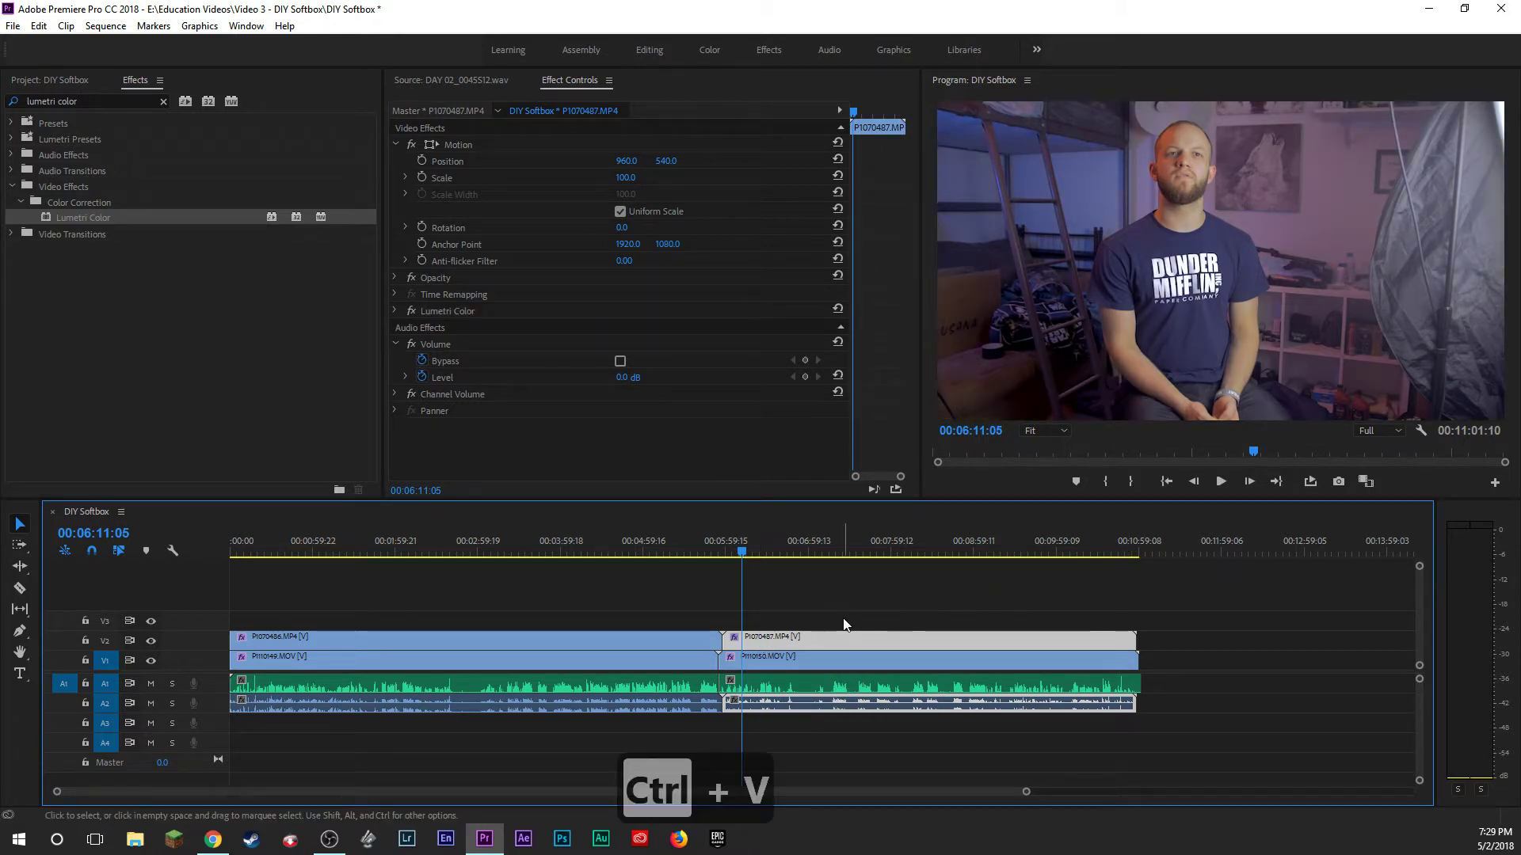
left_click(559, 596)
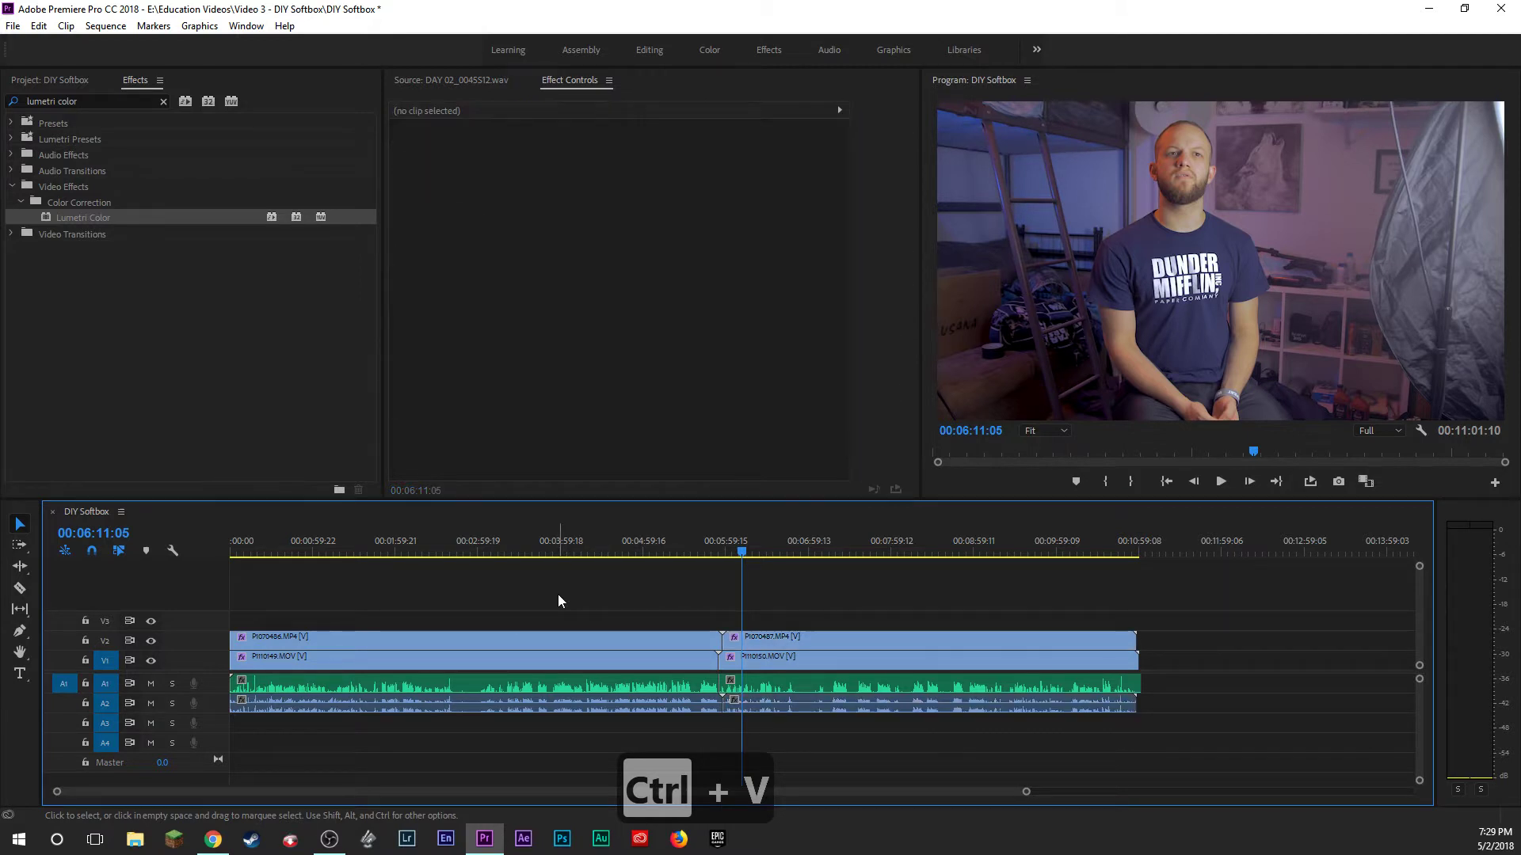
Unlink the audio on track A2 from the video of P1070486.MP4.
left_click(387, 706)
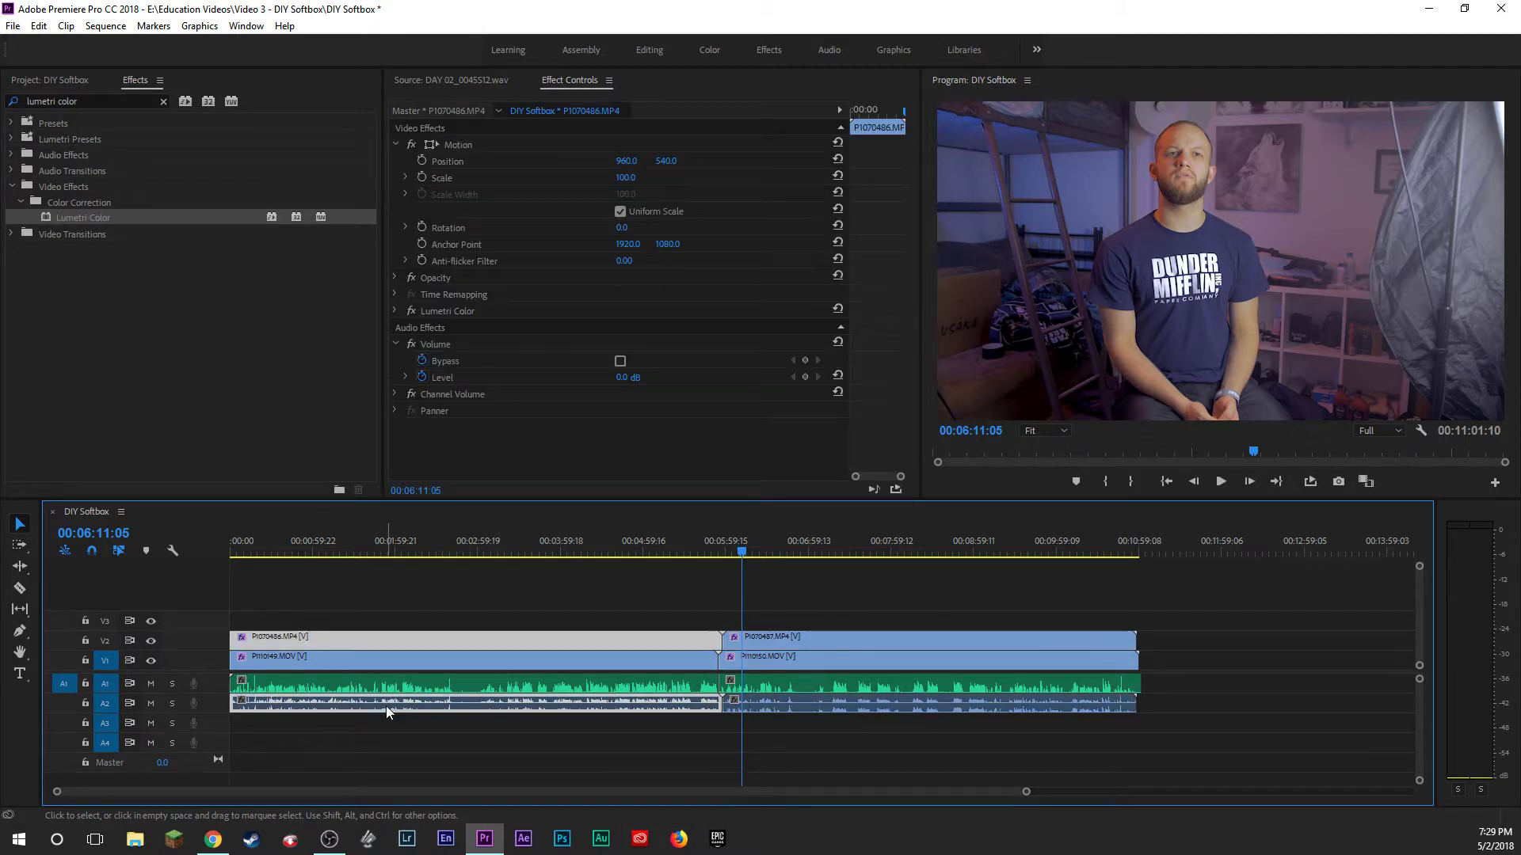
left_click(344, 546)
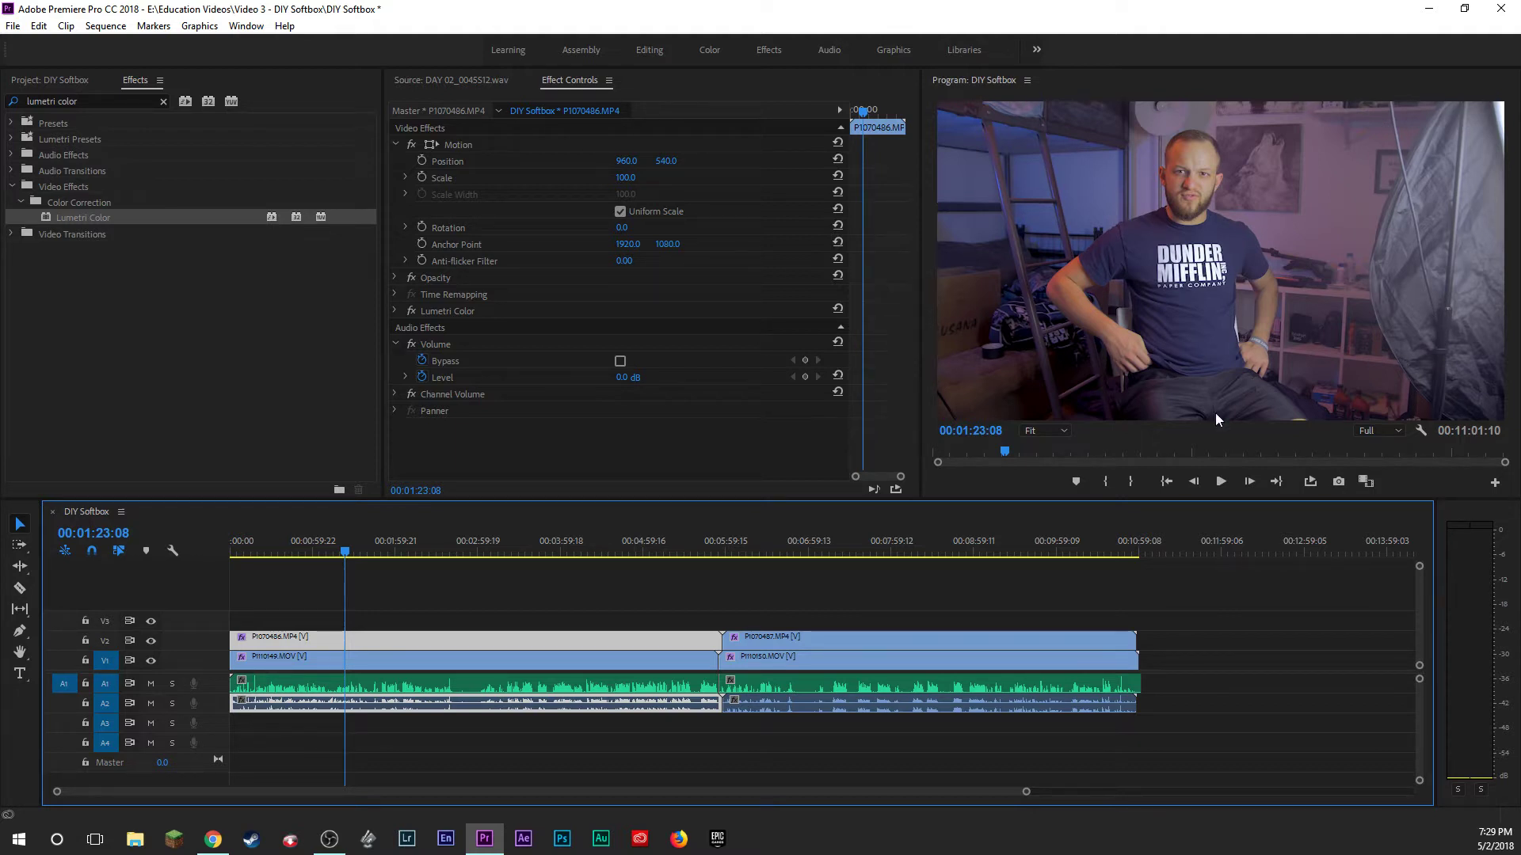
key("ctrl+l")
left_click(383, 705)
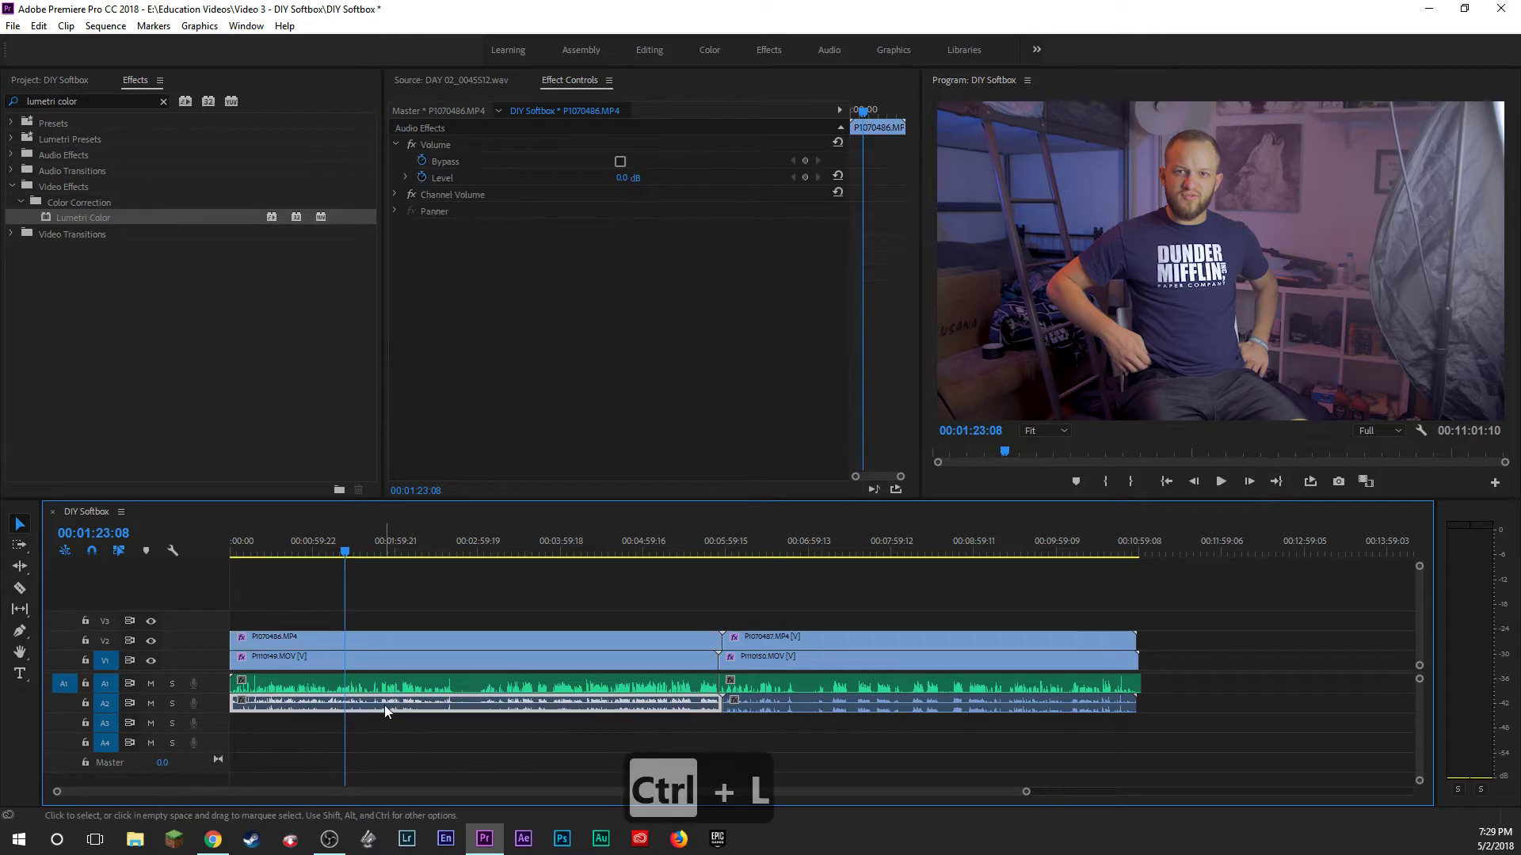
Delete the unlinked audio of P1070486.MP4 from track A2, keeping its video on track V2.
left_click(426, 683)
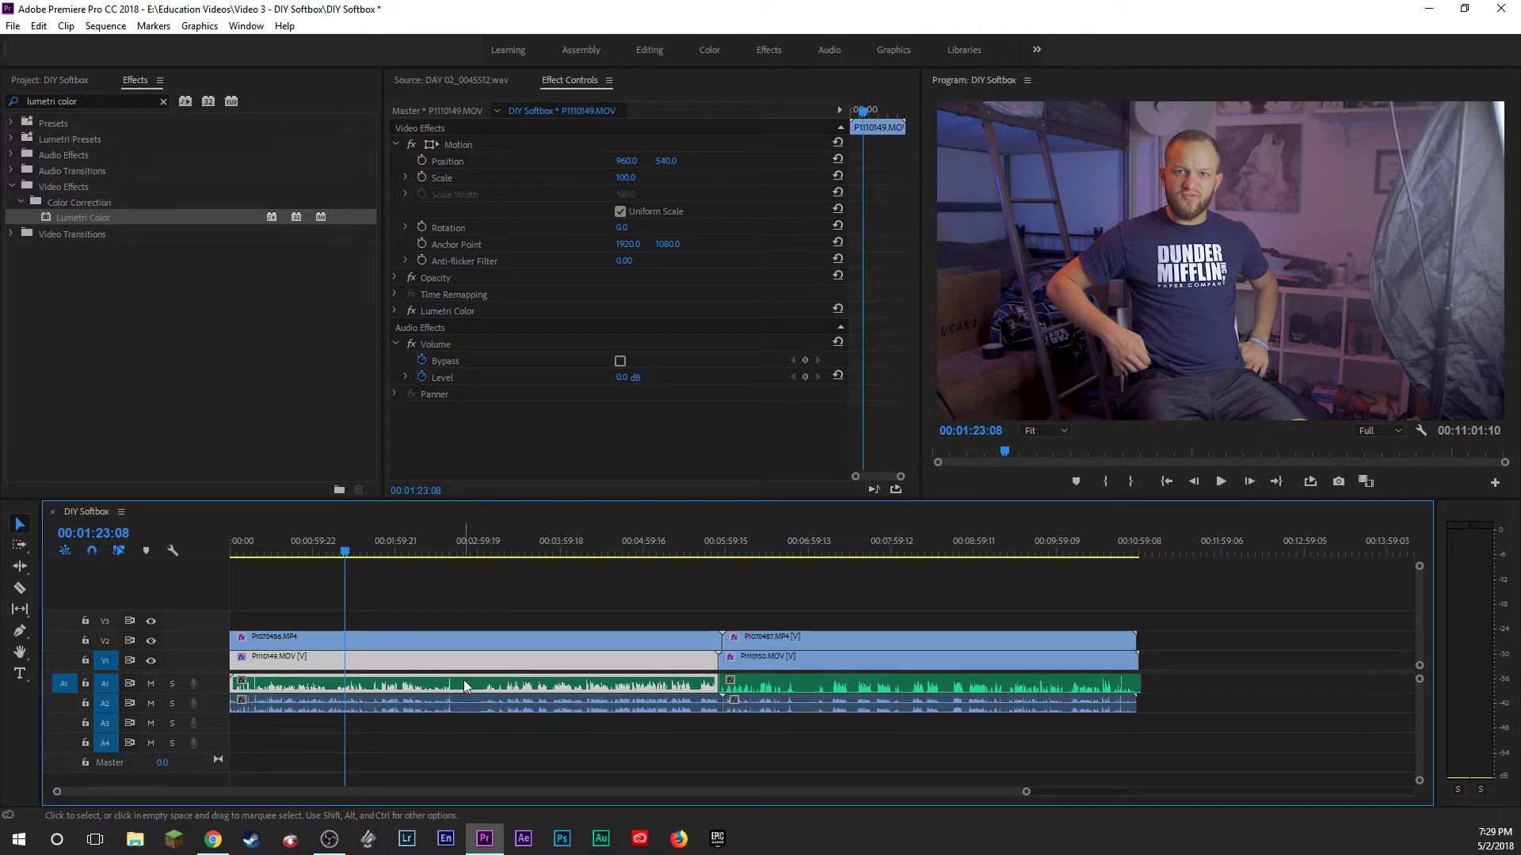
left_click(454, 715)
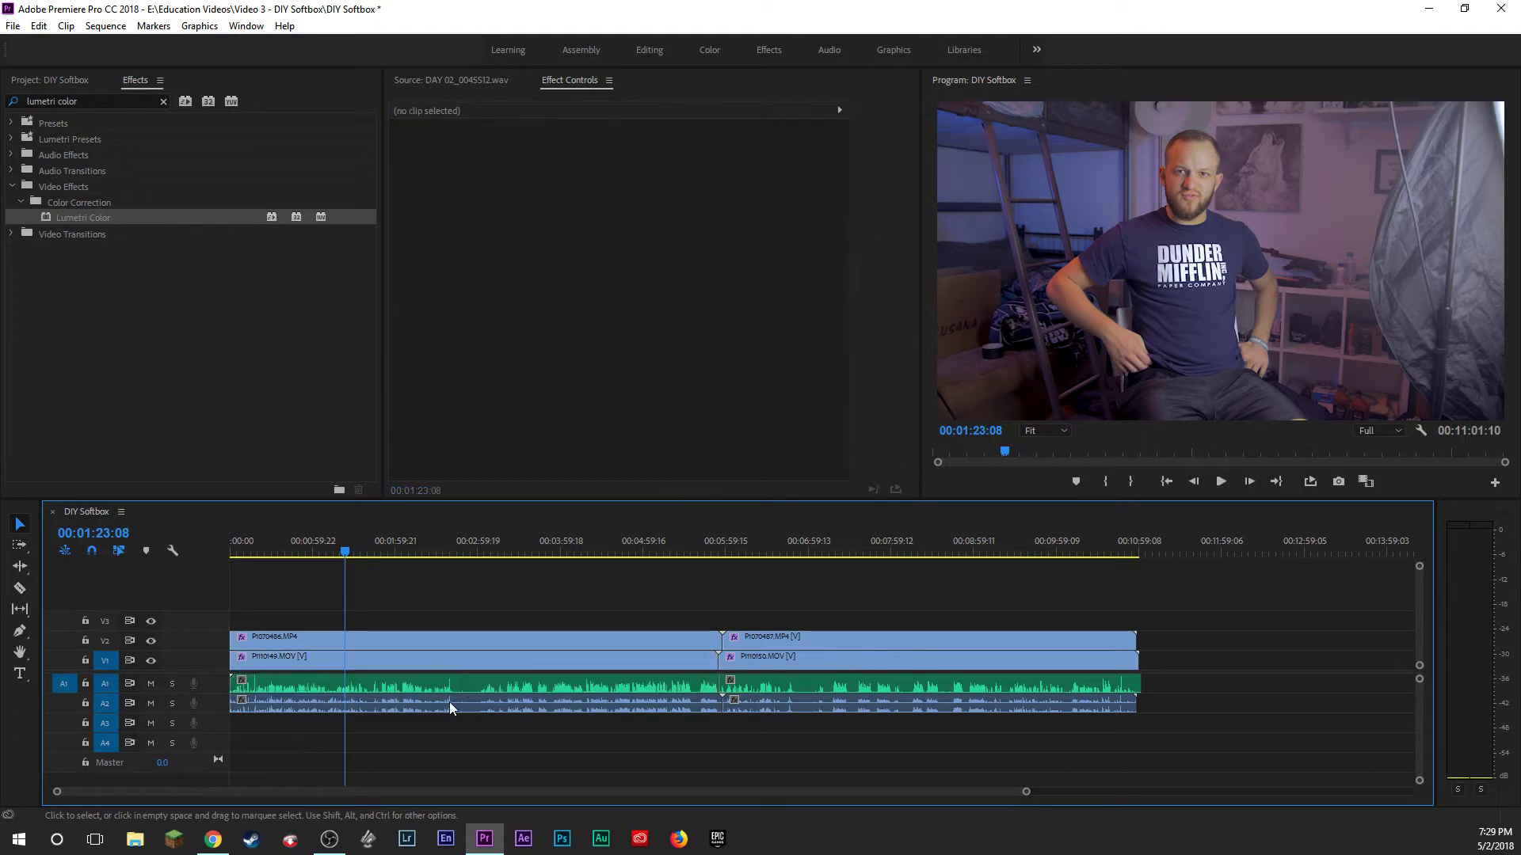
left_click(449, 702)
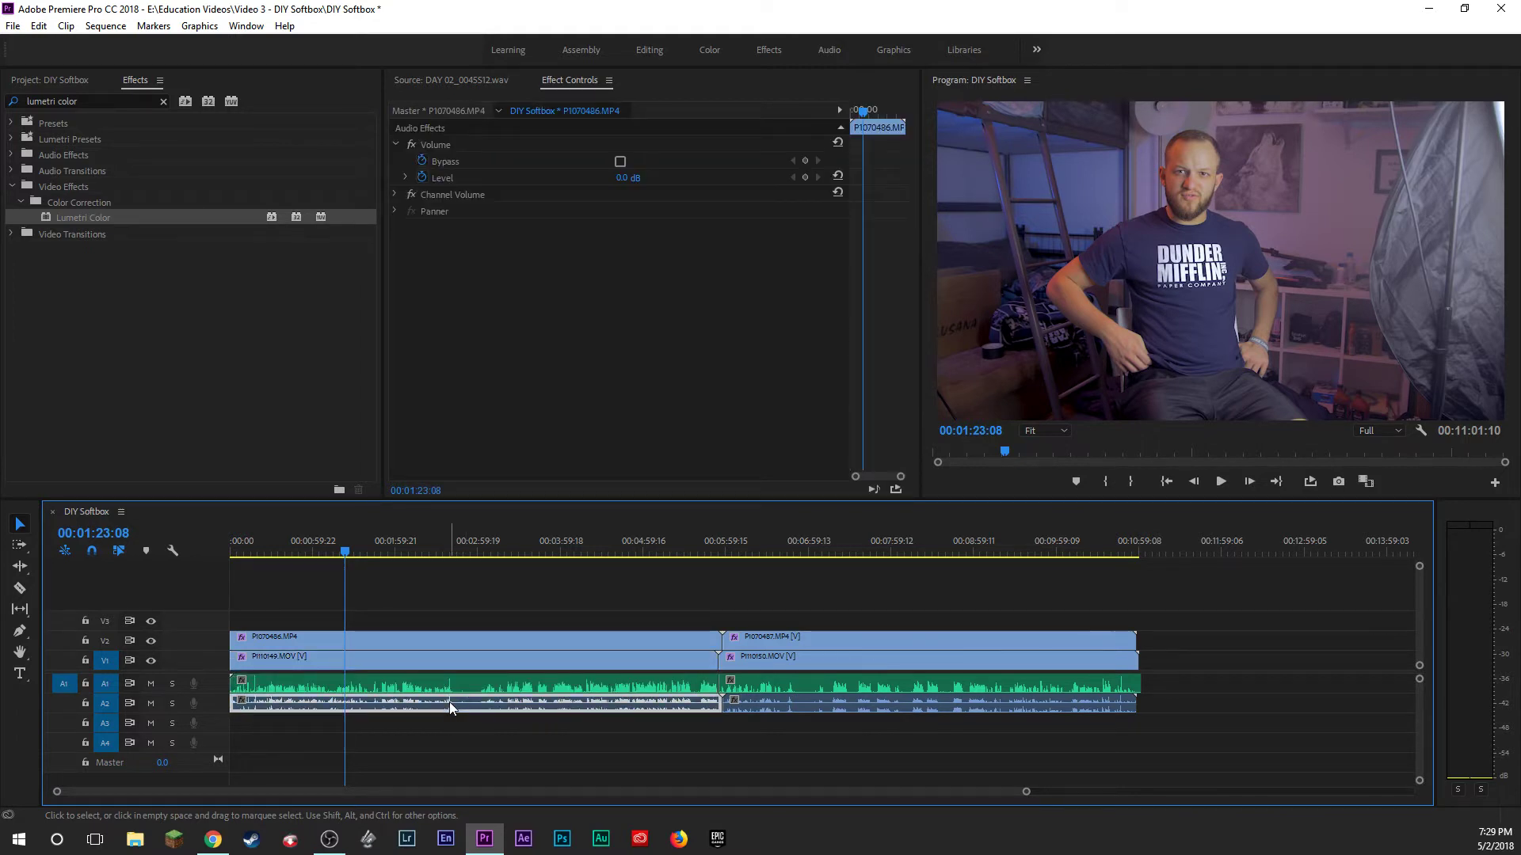
left_click(370, 640)
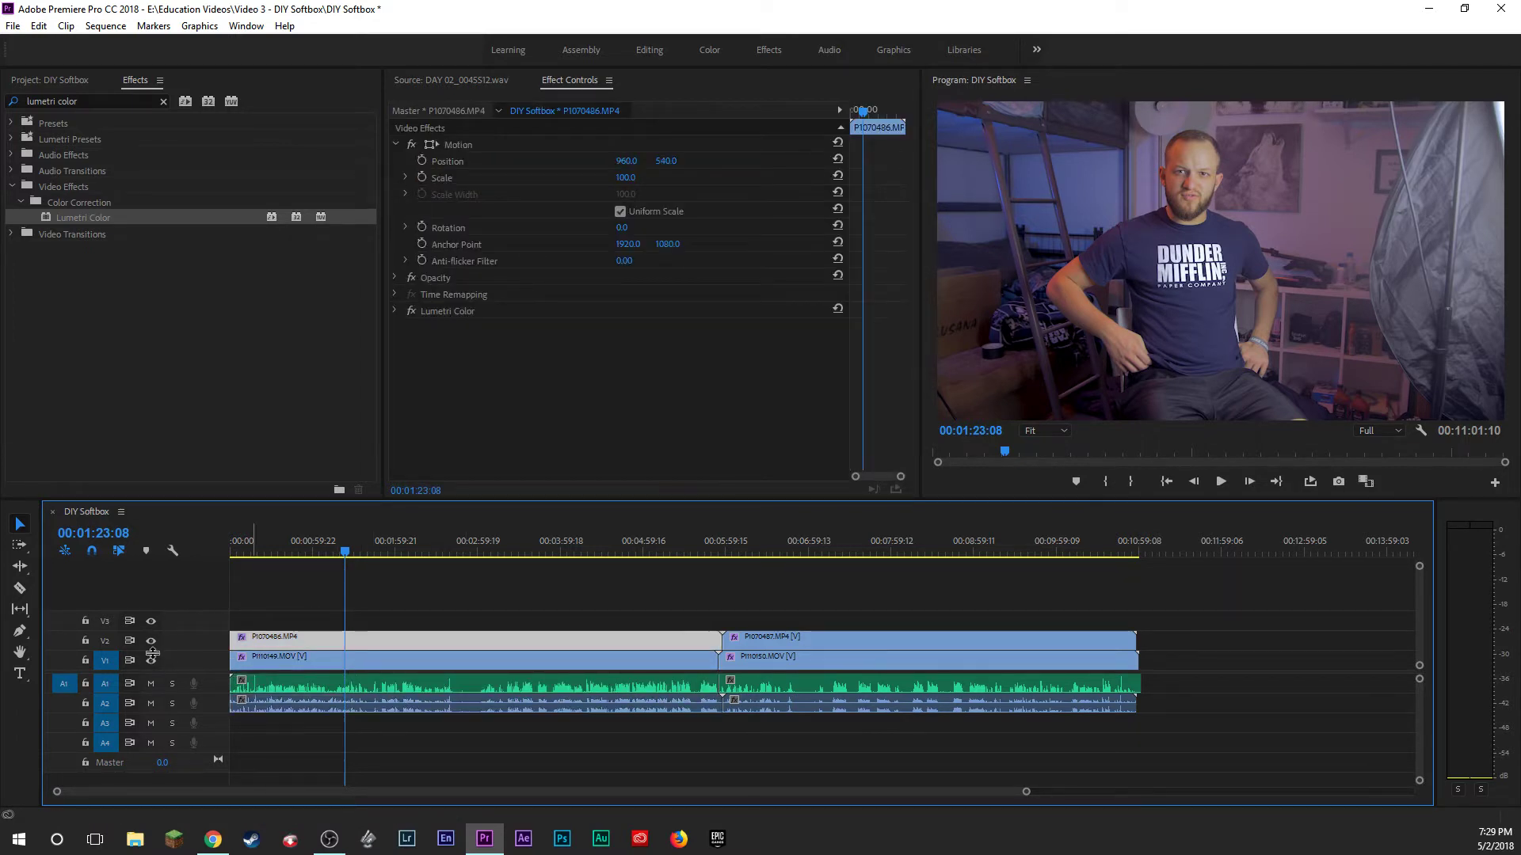
left_click(410, 705)
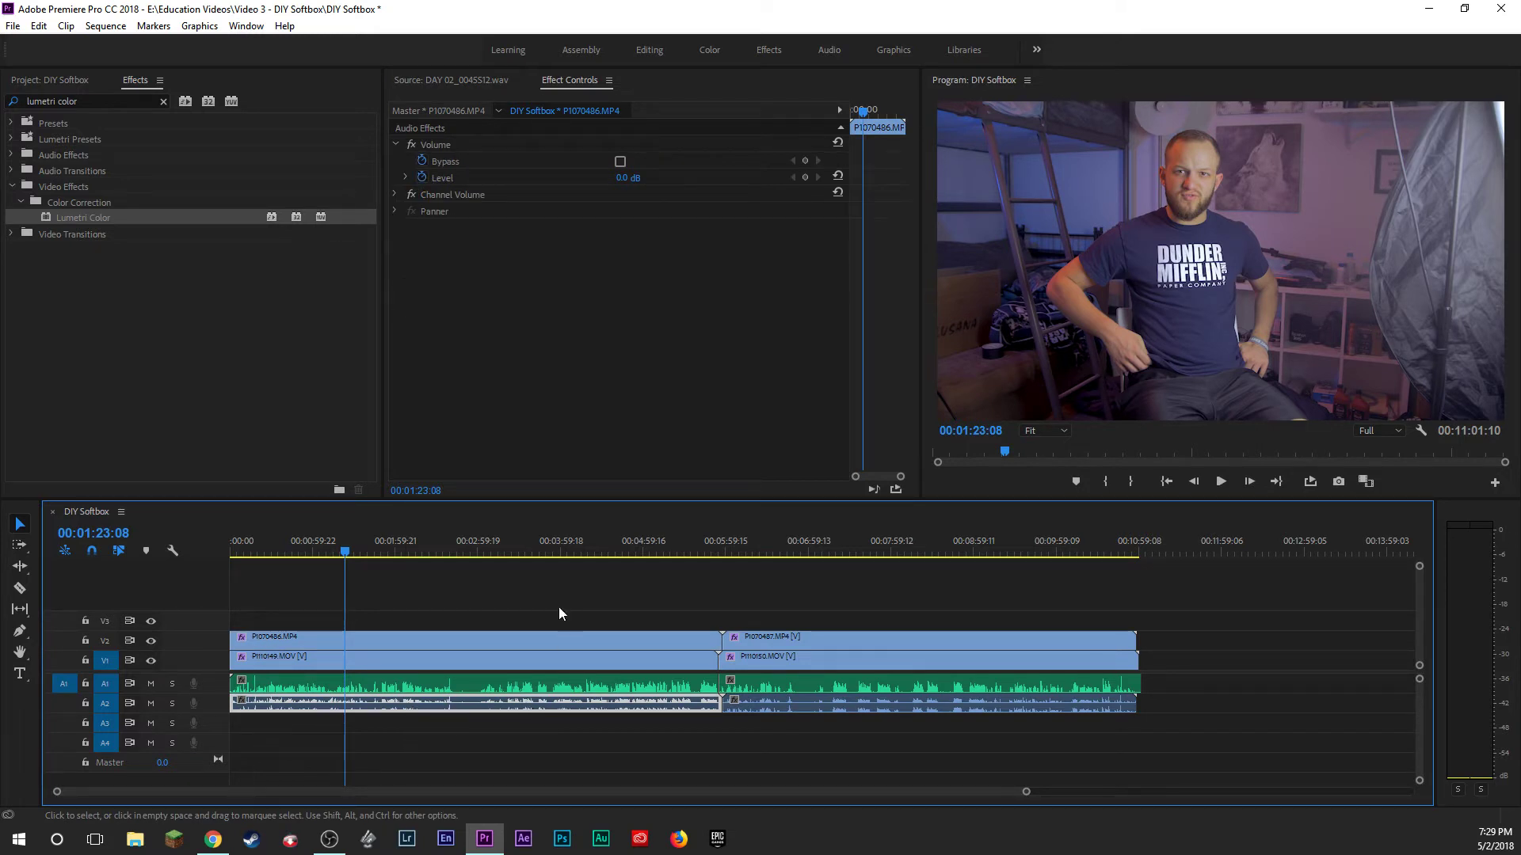
key("Delete")
Unlink the audio of P1070487.MP4 from its video and delete it from track A2.
left_click(753, 706)
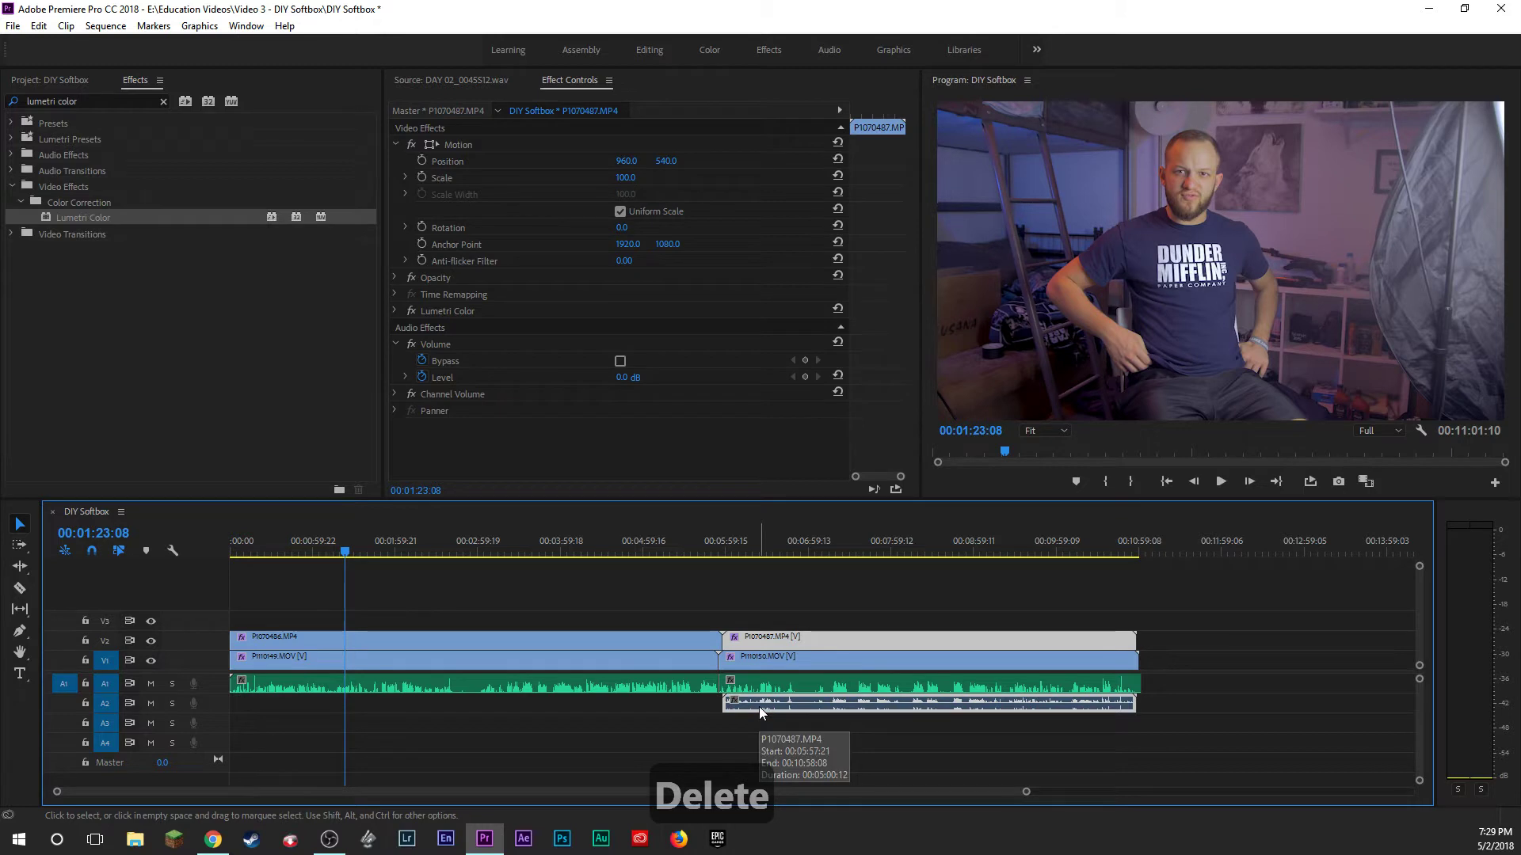
key("ctrl+l")
left_click(767, 705)
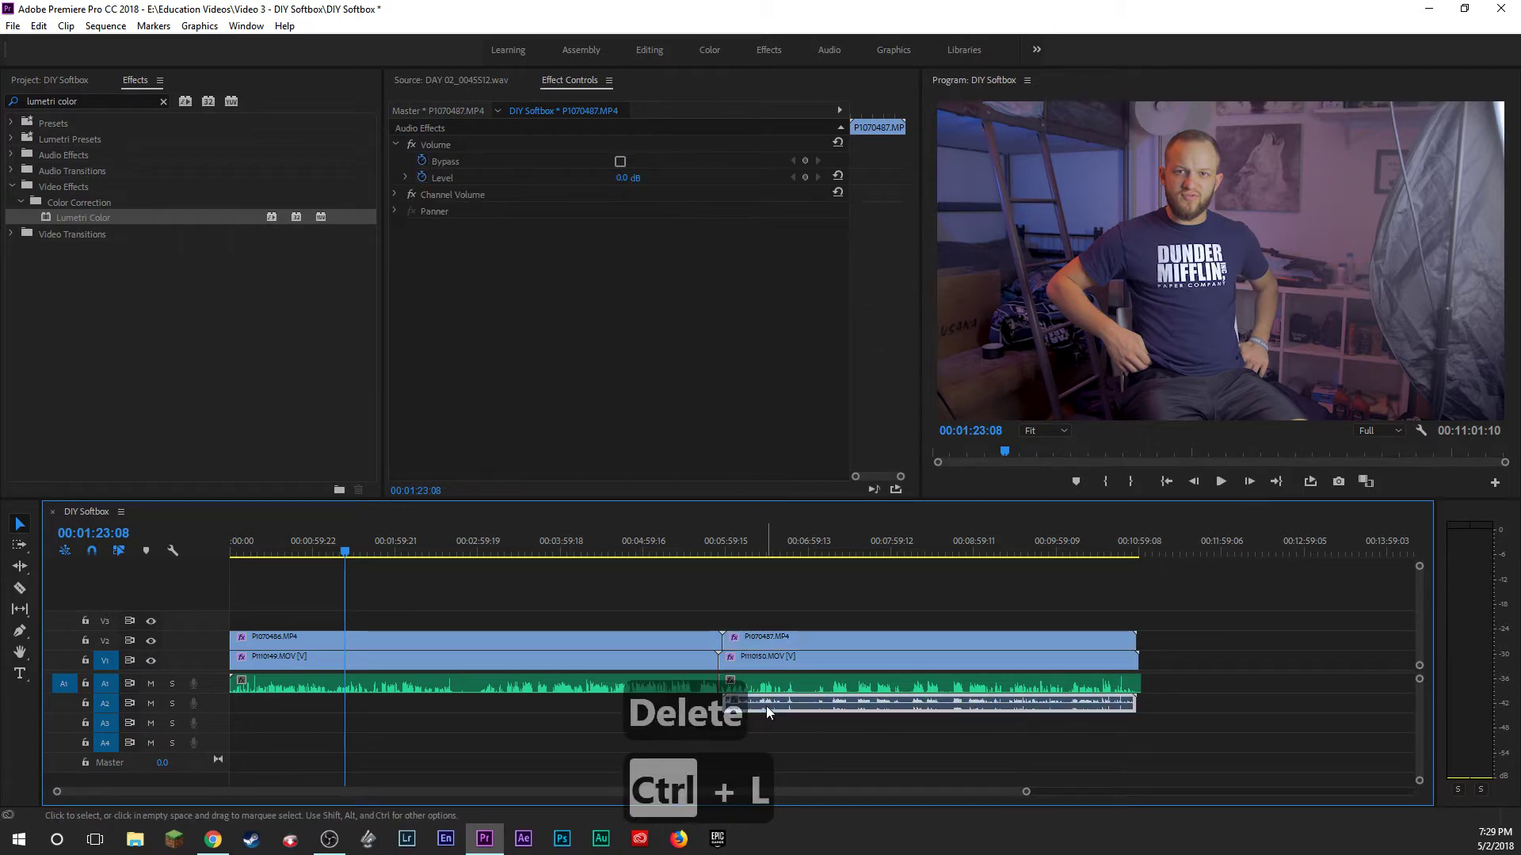
key("Delete")
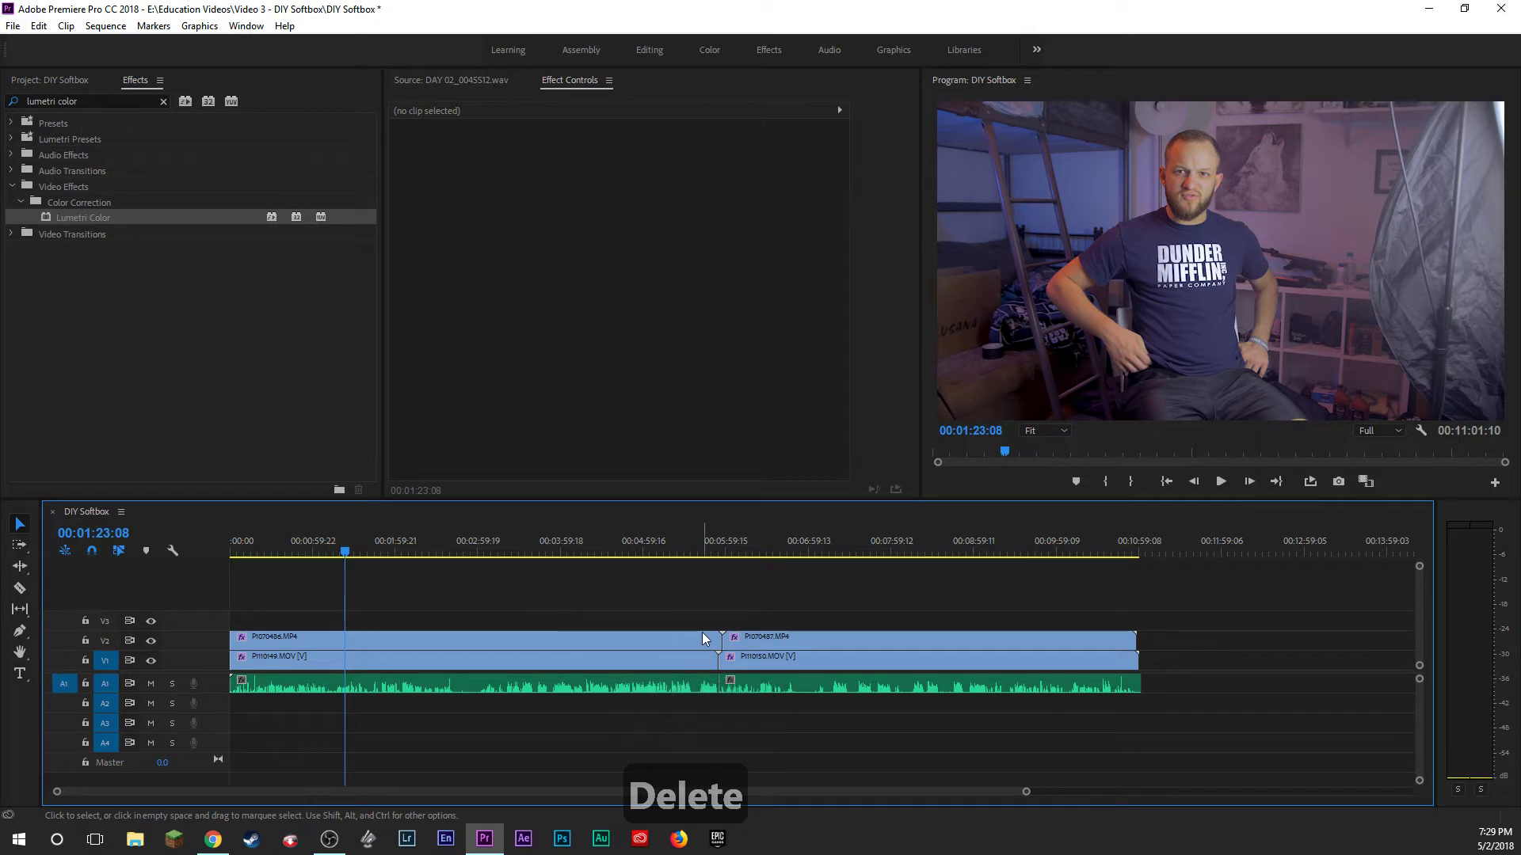
Turn off the output of track V2 and return the playhead to the start of the sequence.
left_click(152, 642)
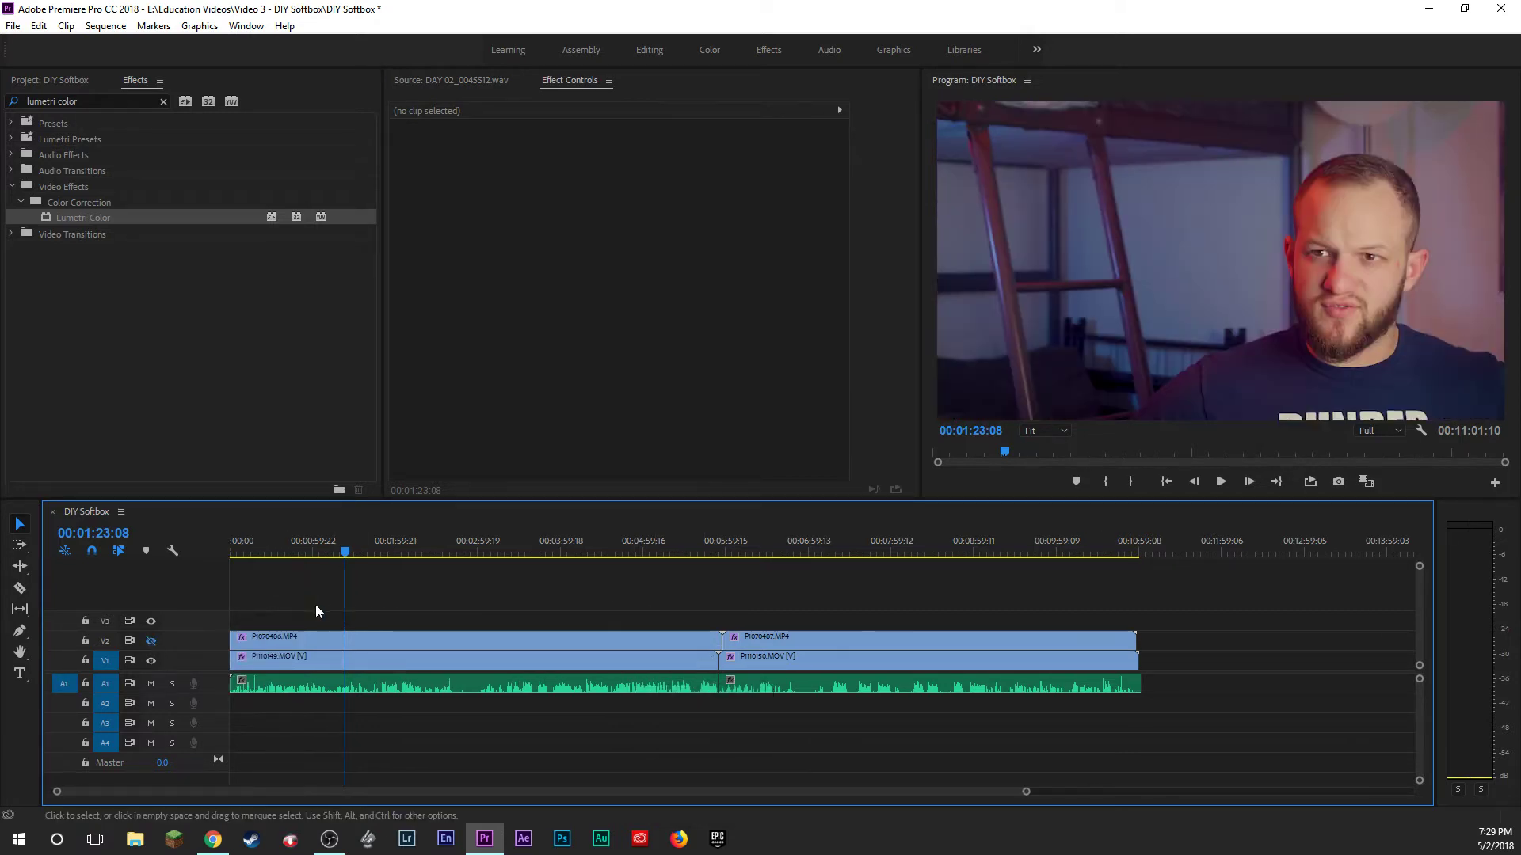
left_click_drag(301, 554, 218, 548)
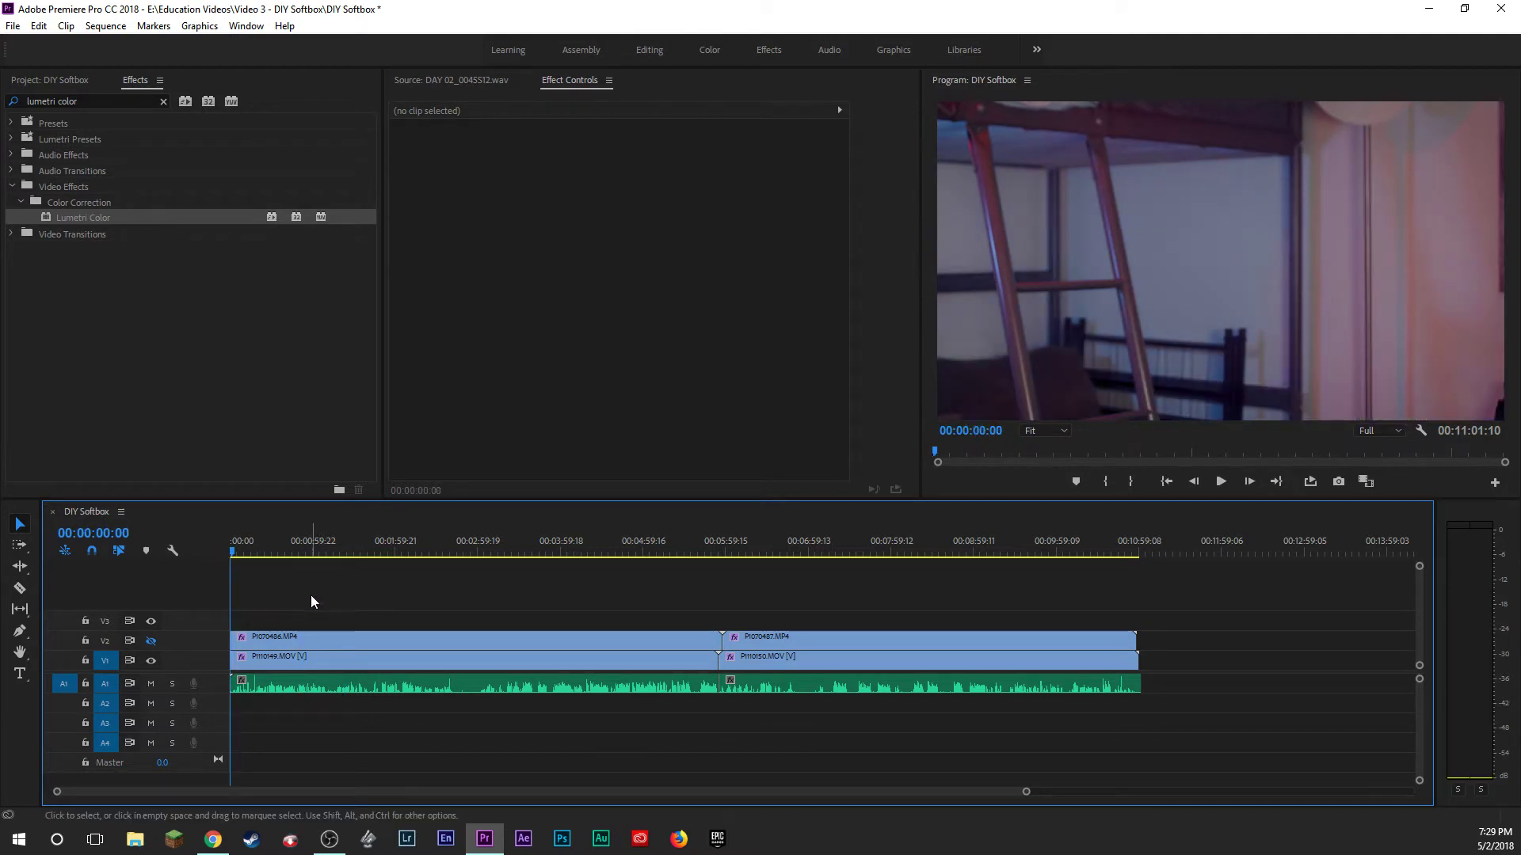
left_click(276, 658)
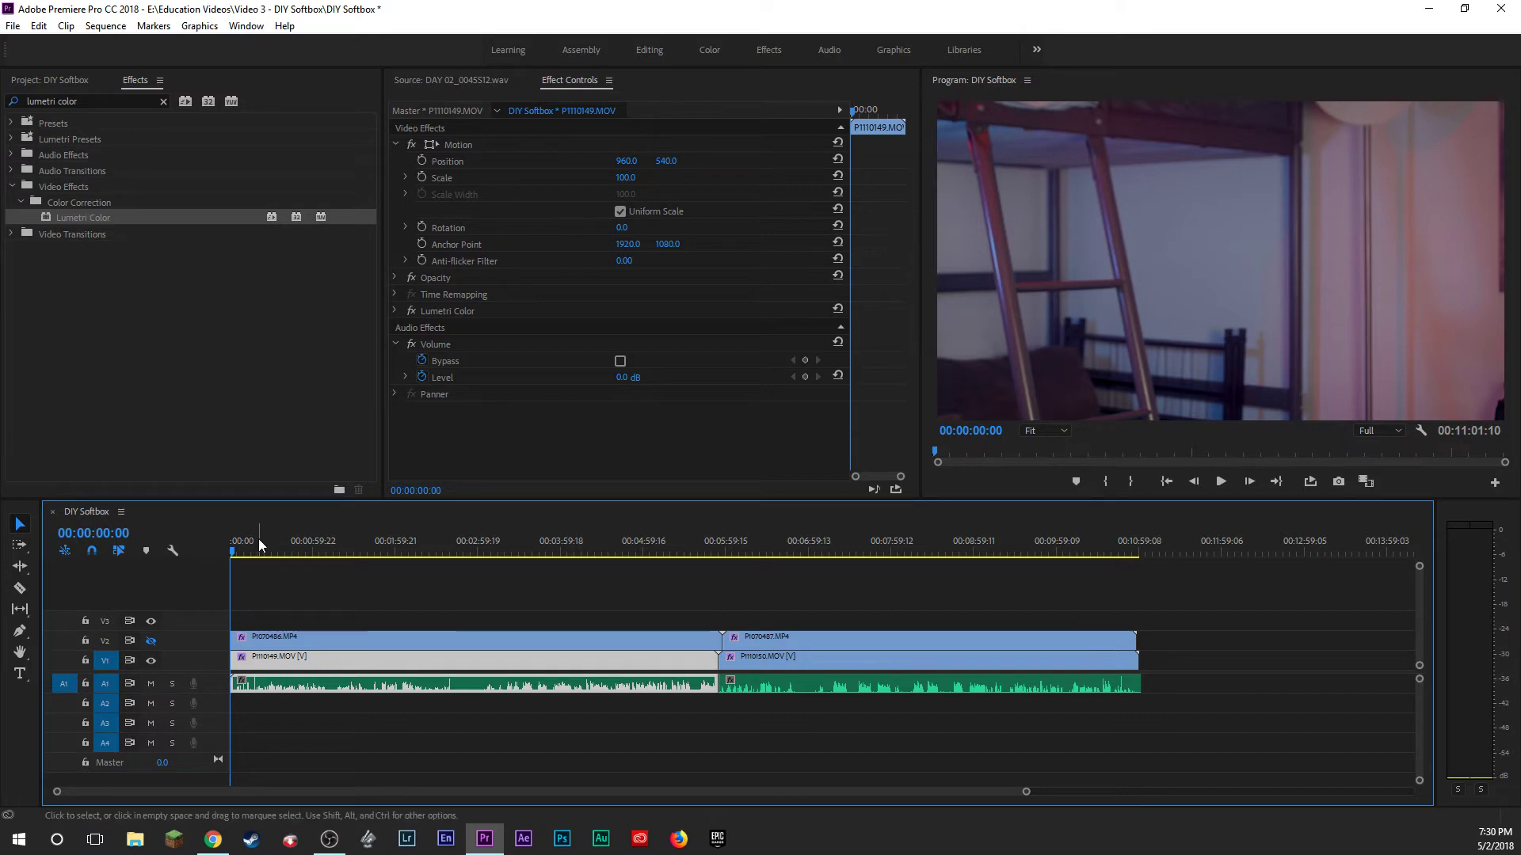
Play and scrub the opening of P1110149.MOV to find the usable start, and park the playhead at 00:00:27:21.
key("space")
key("z")
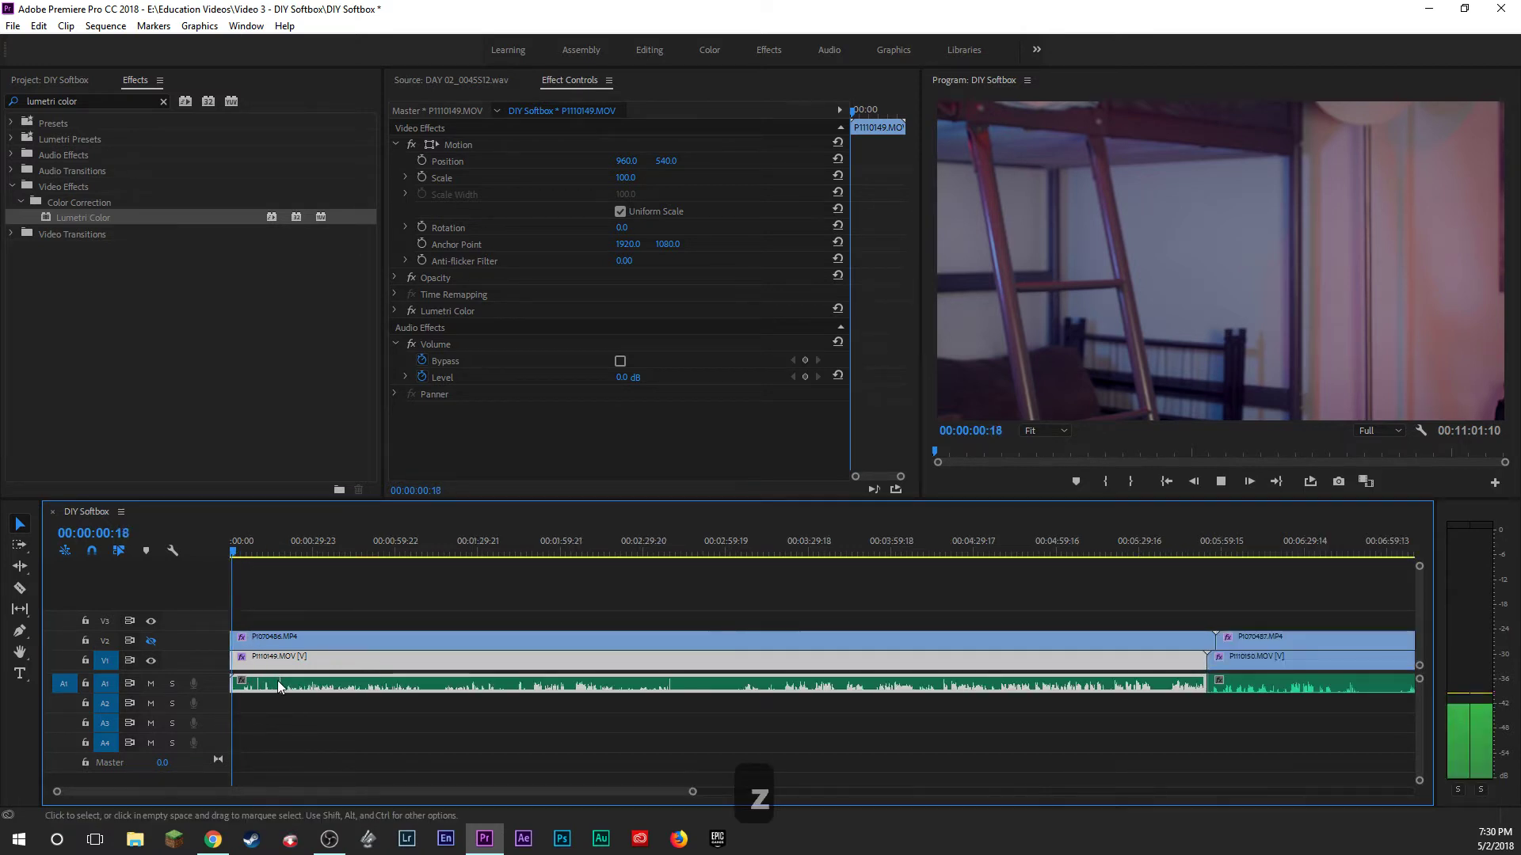
key("z")
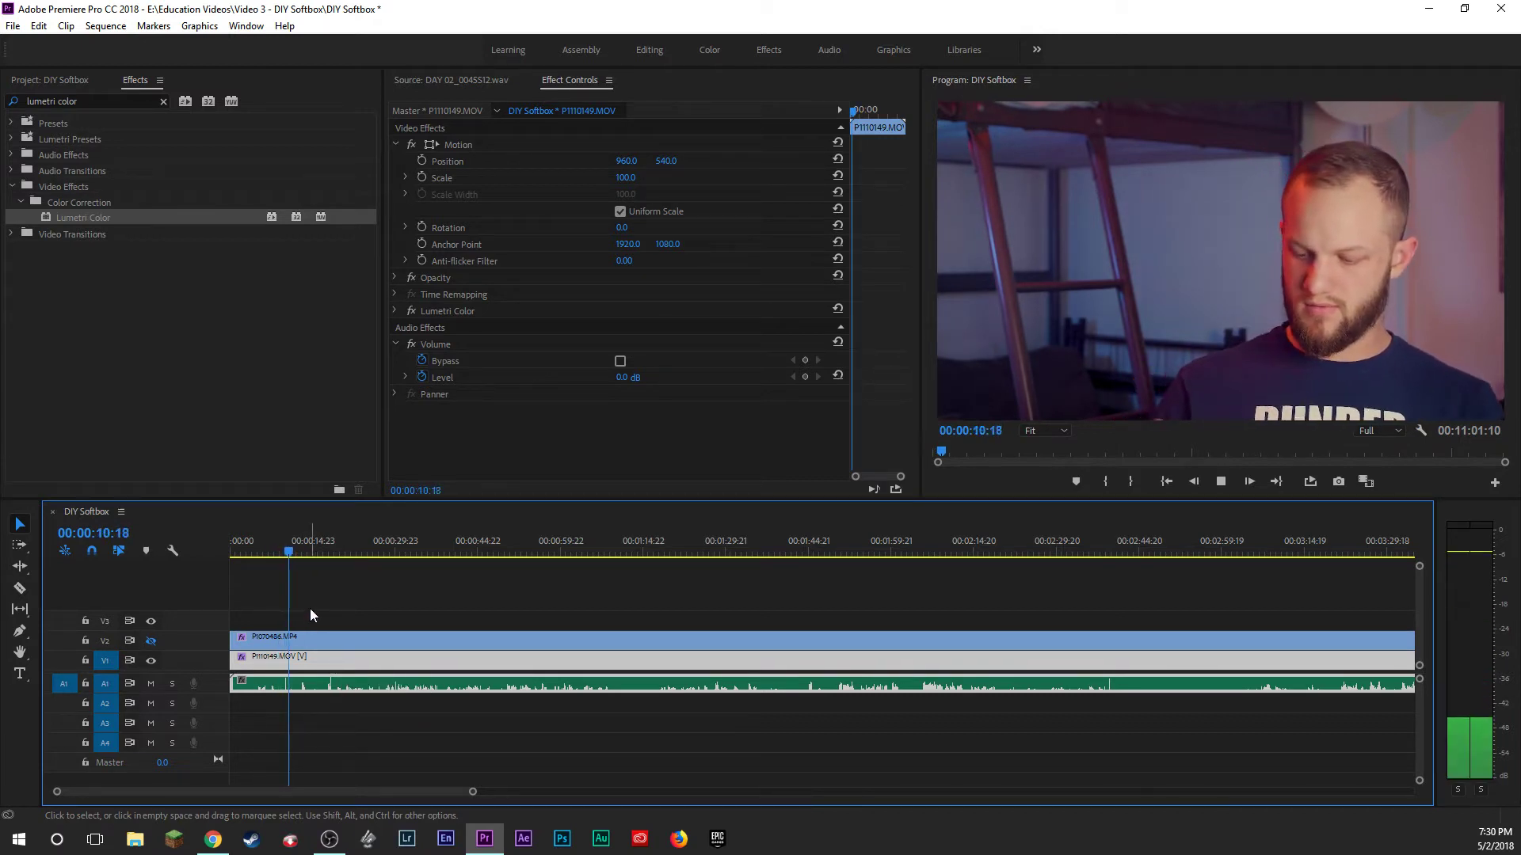
left_click(305, 551)
left_click_drag(324, 544, 340, 547)
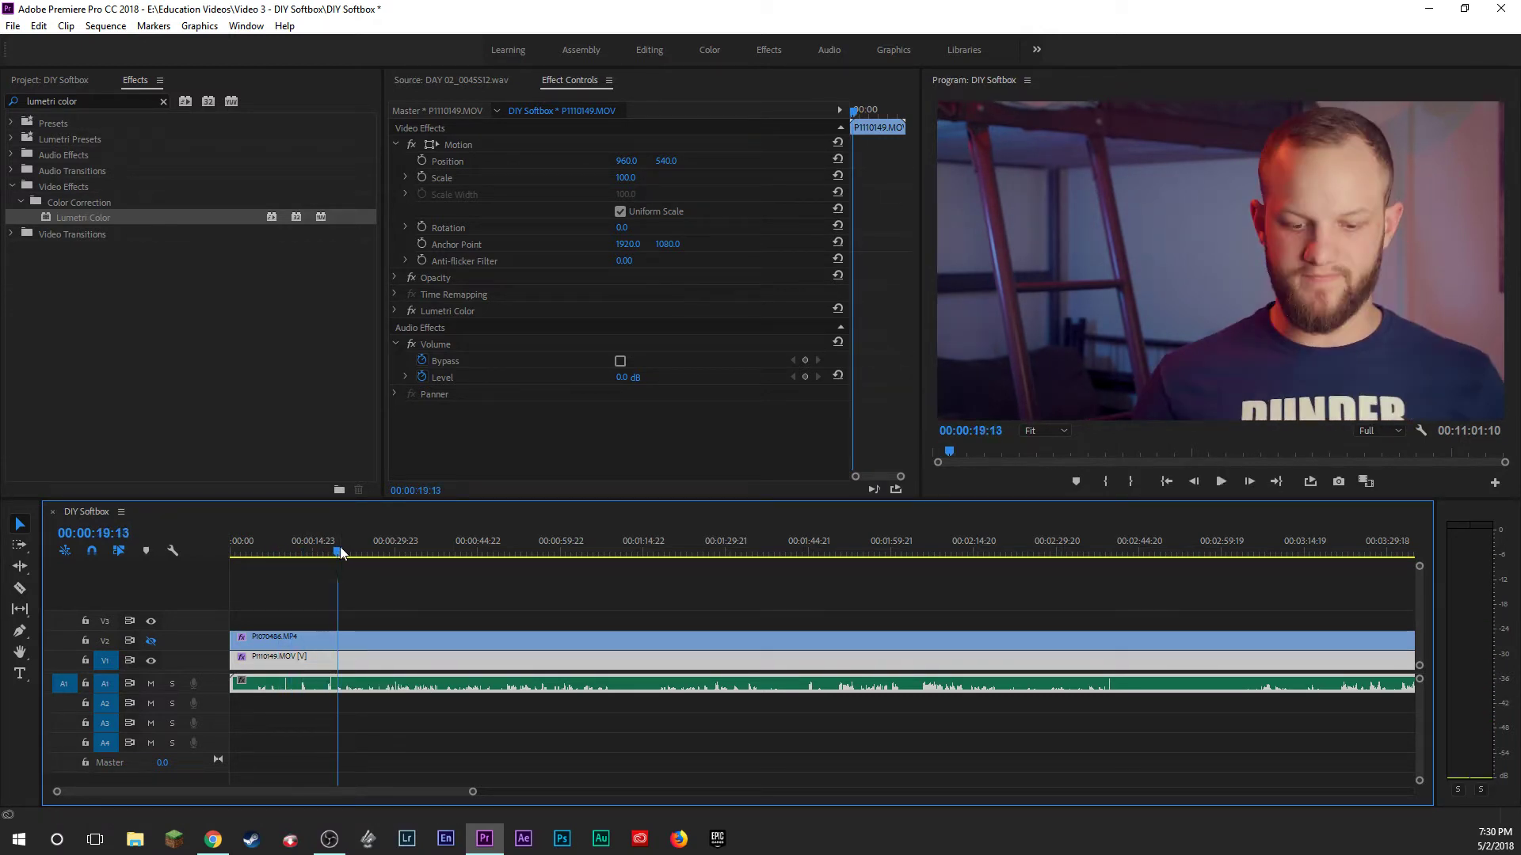
key("space")
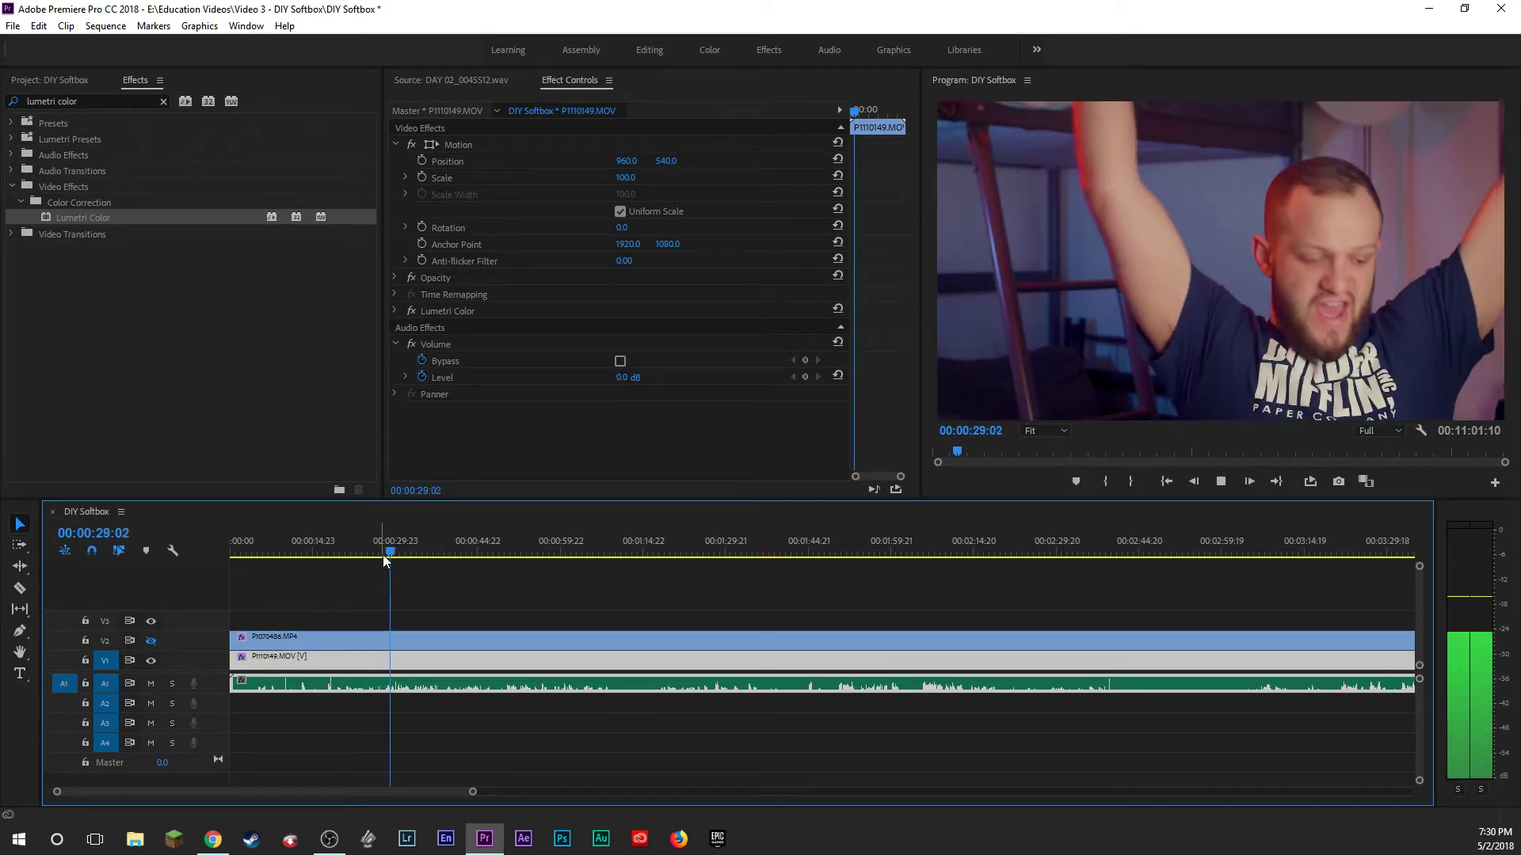
key("space")
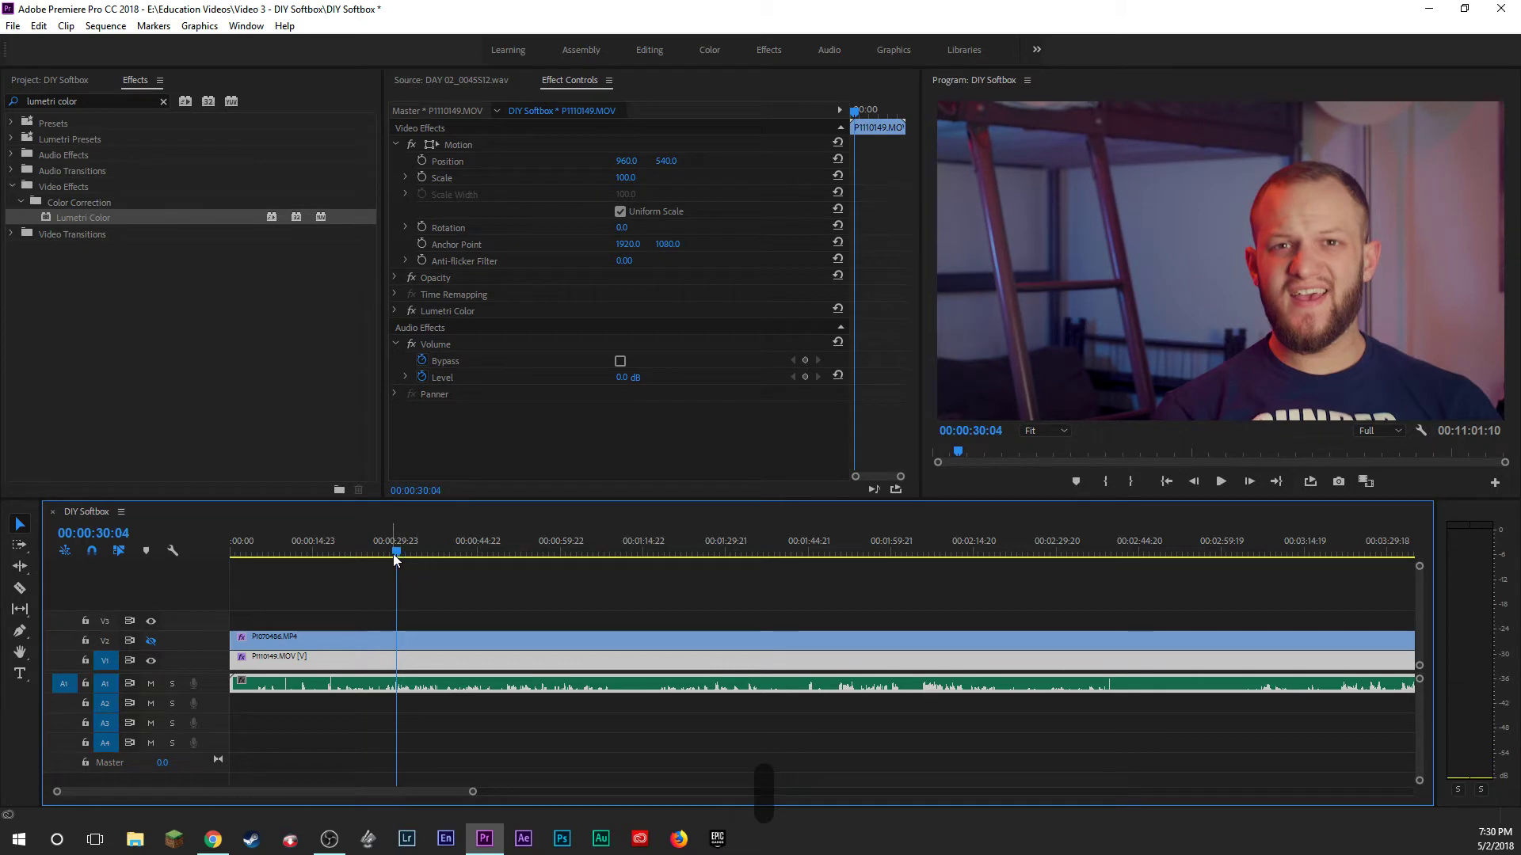
left_click_drag(401, 551, 387, 551)
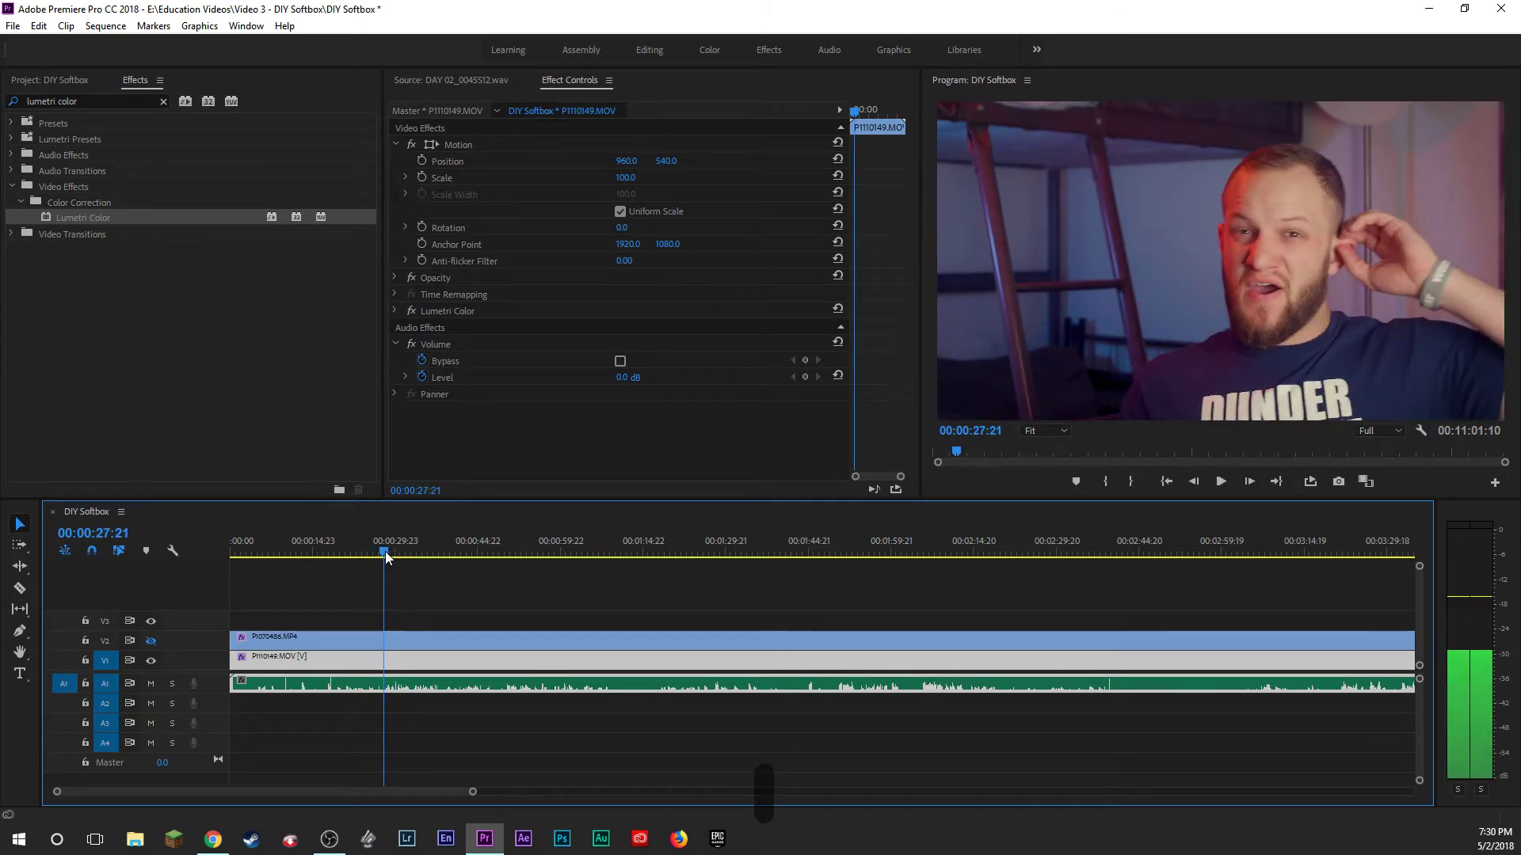
Trim the start of P1110149.MOV and P1070486.MP4 to the playhead and close the gap so the sequence begins there.
left_click_drag(230, 661, 384, 660)
left_click_drag(234, 638, 383, 638)
left_click(344, 643)
key("Delete")
key("a")
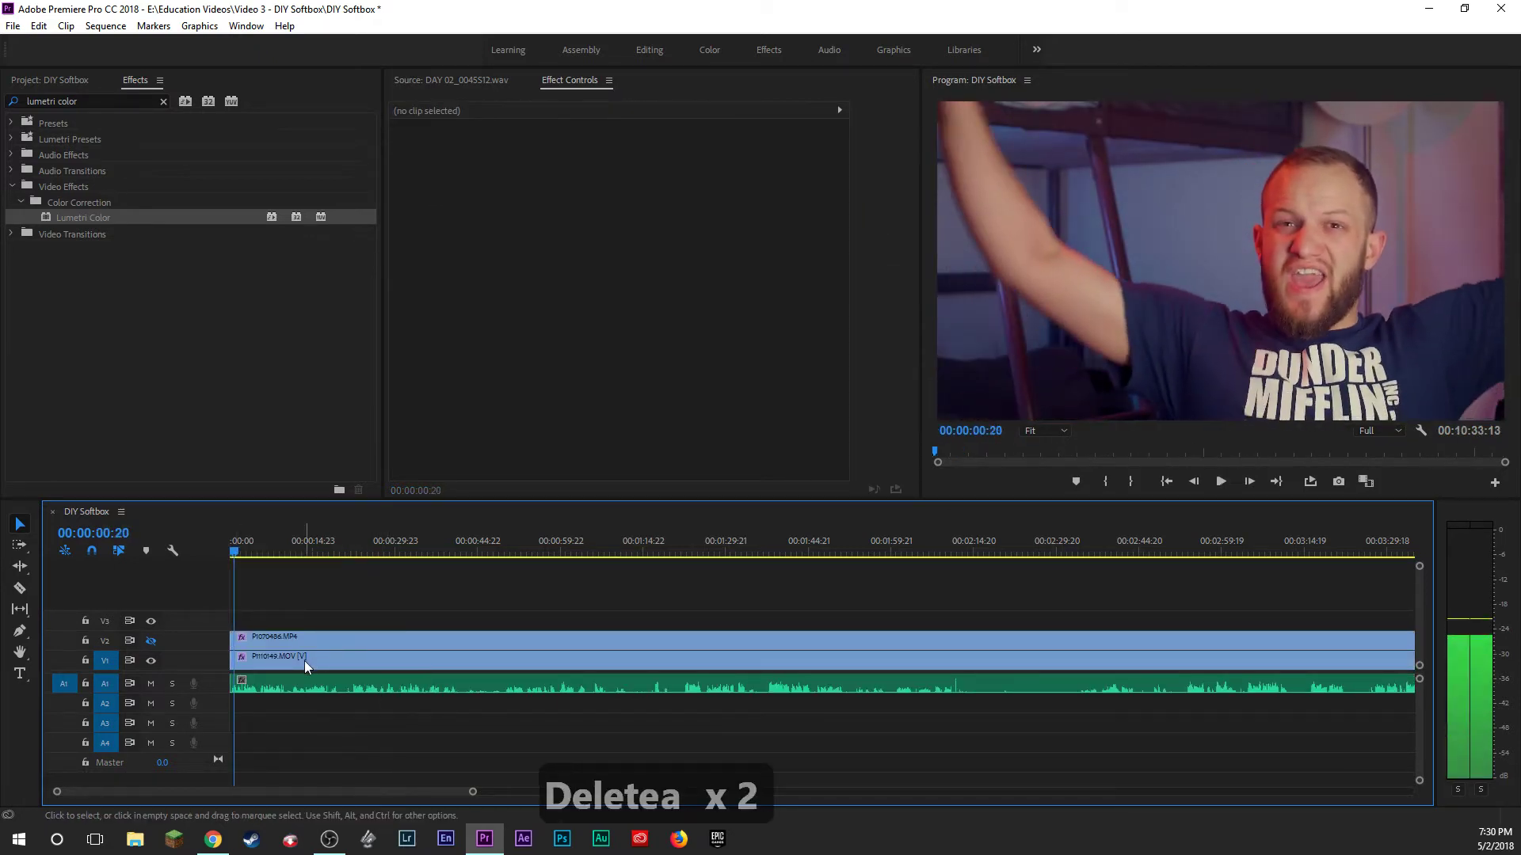
key("a")
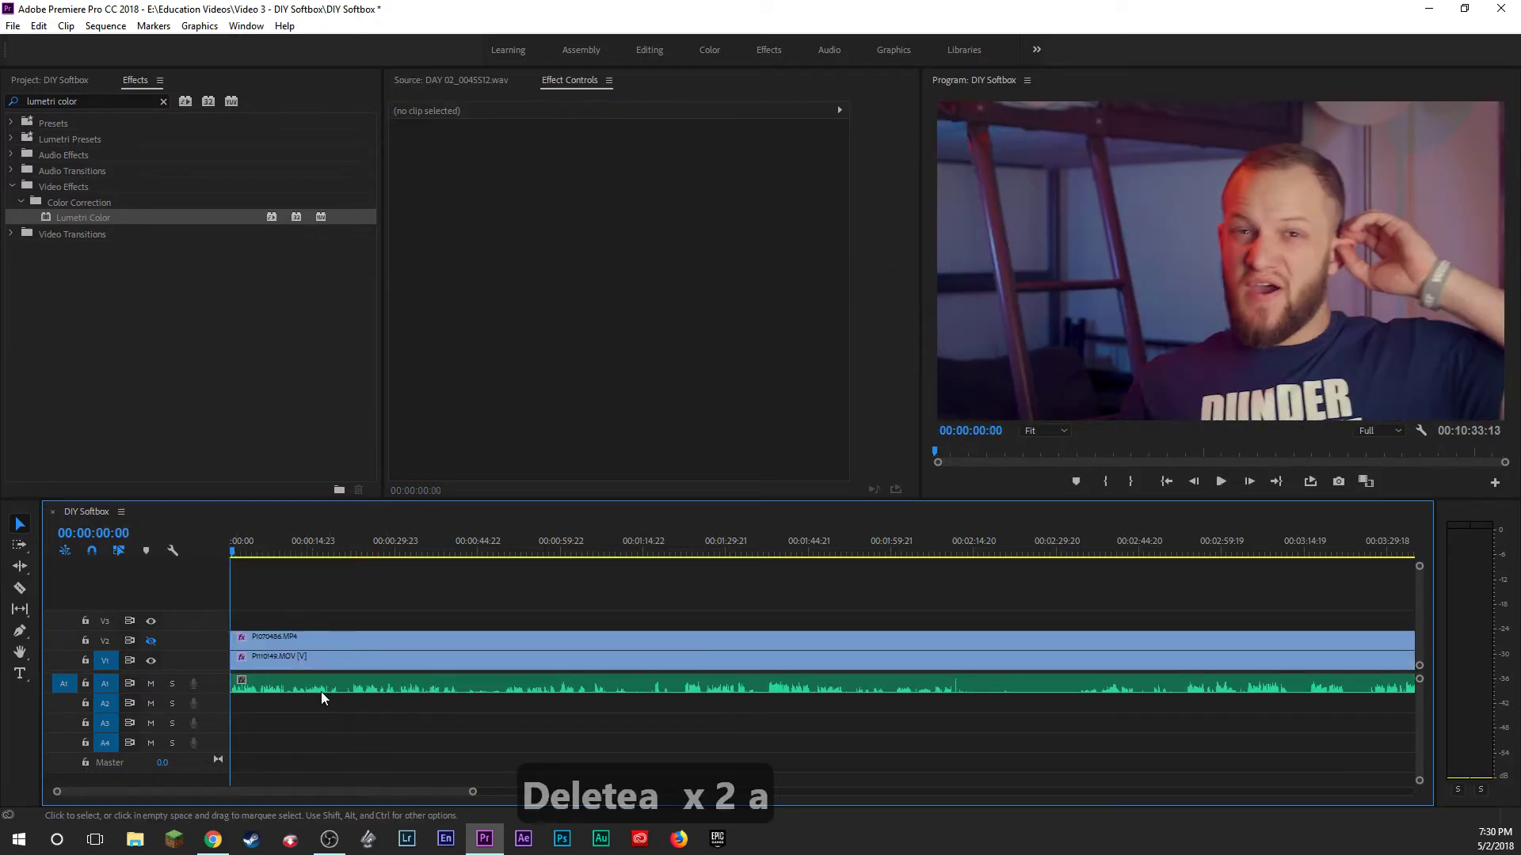
left_click(618, 687)
right_click(618, 688)
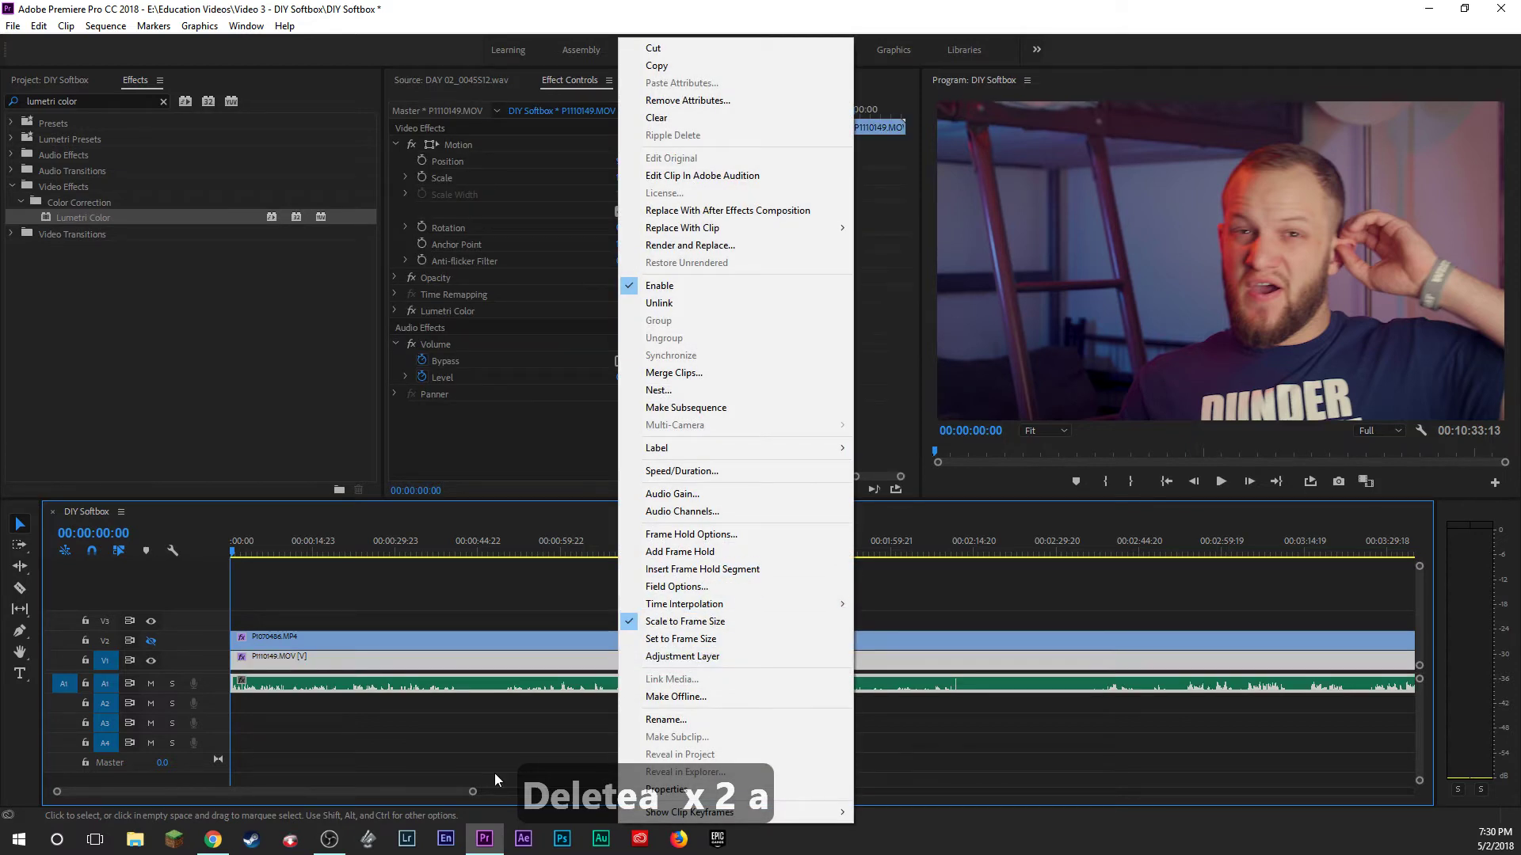
left_click(506, 750)
right_click(535, 686)
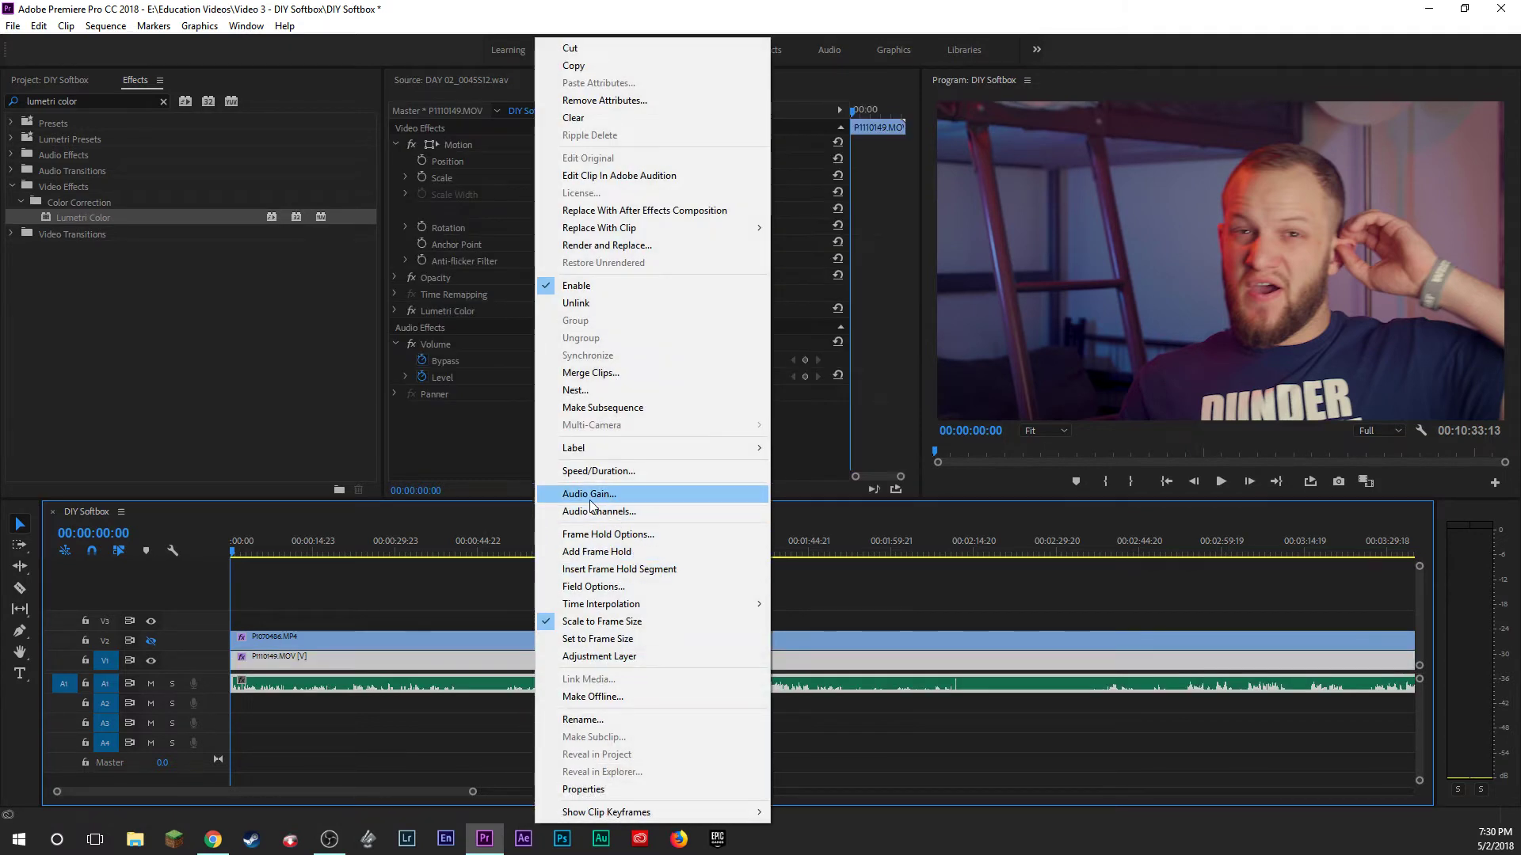
left_click(586, 584)
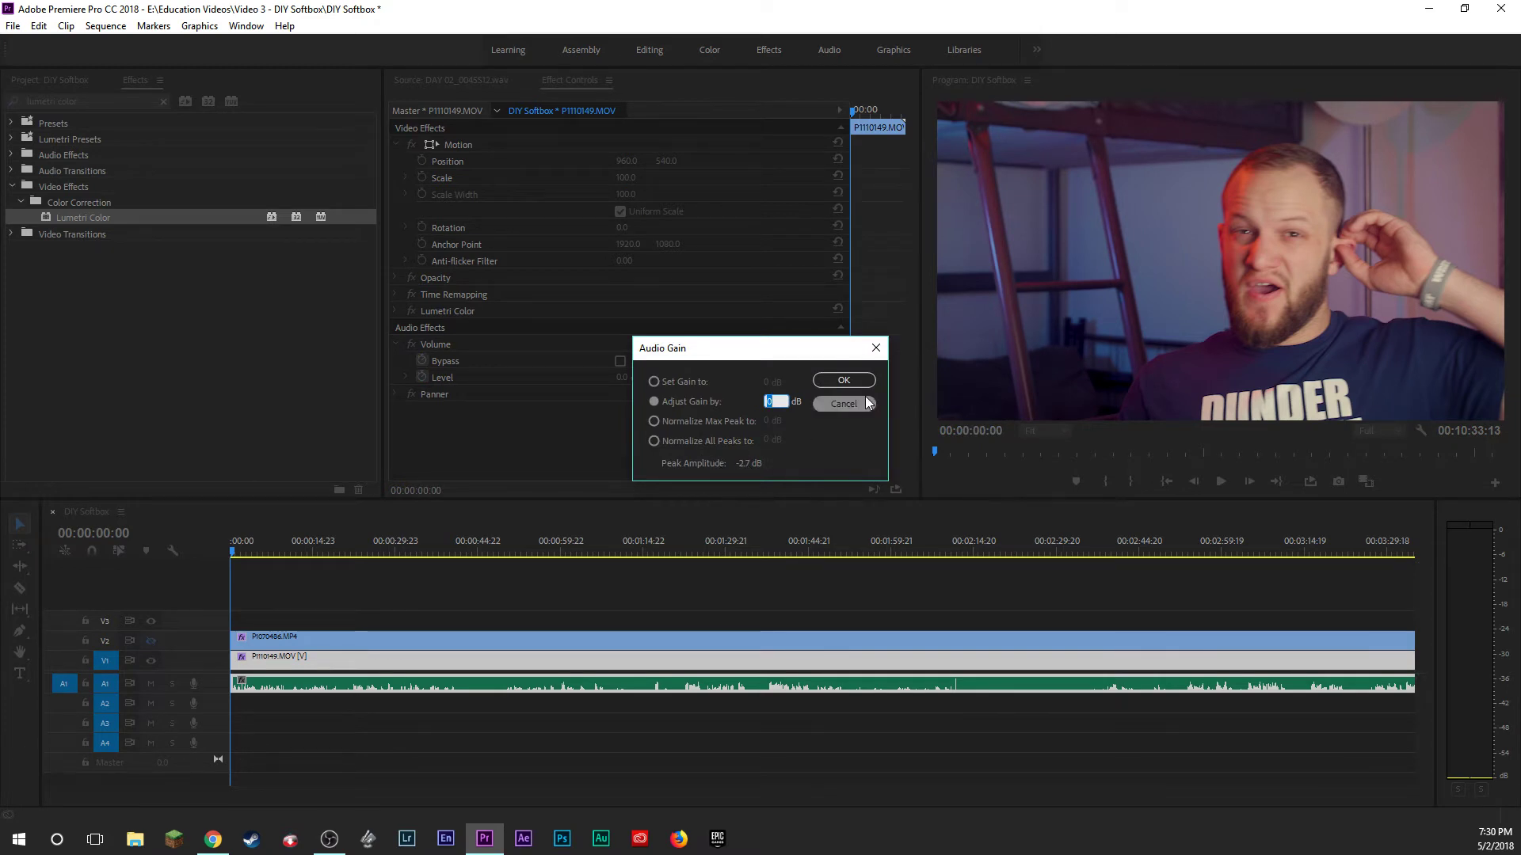
left_click(843, 404)
Expand audio track A1, play the opening to check its loudness, and raise the volume level of P1110149.MOV to 6.0 dB.
double_click(214, 686)
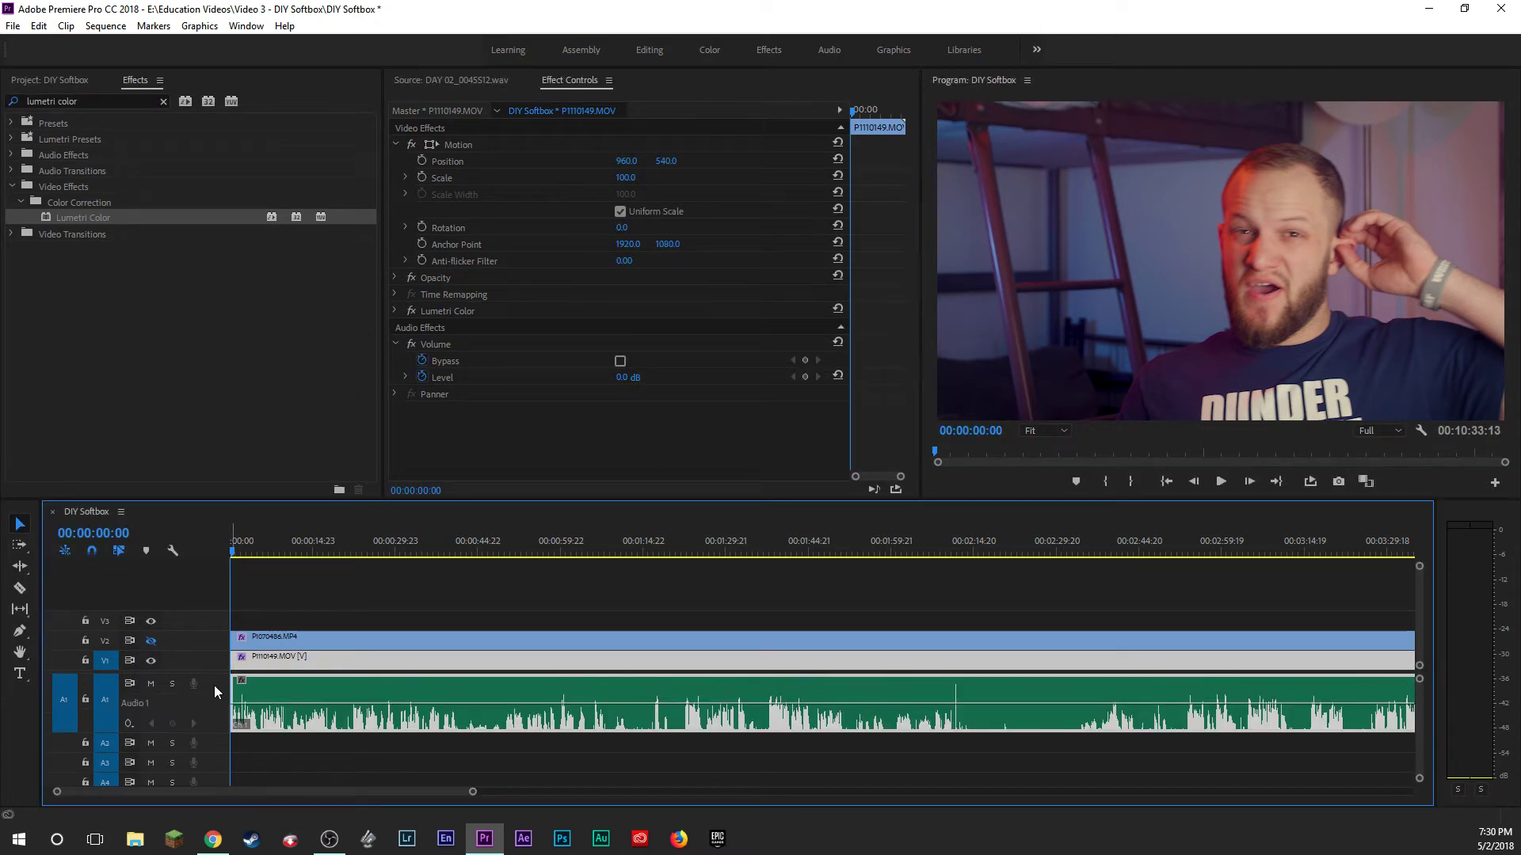
key("space")
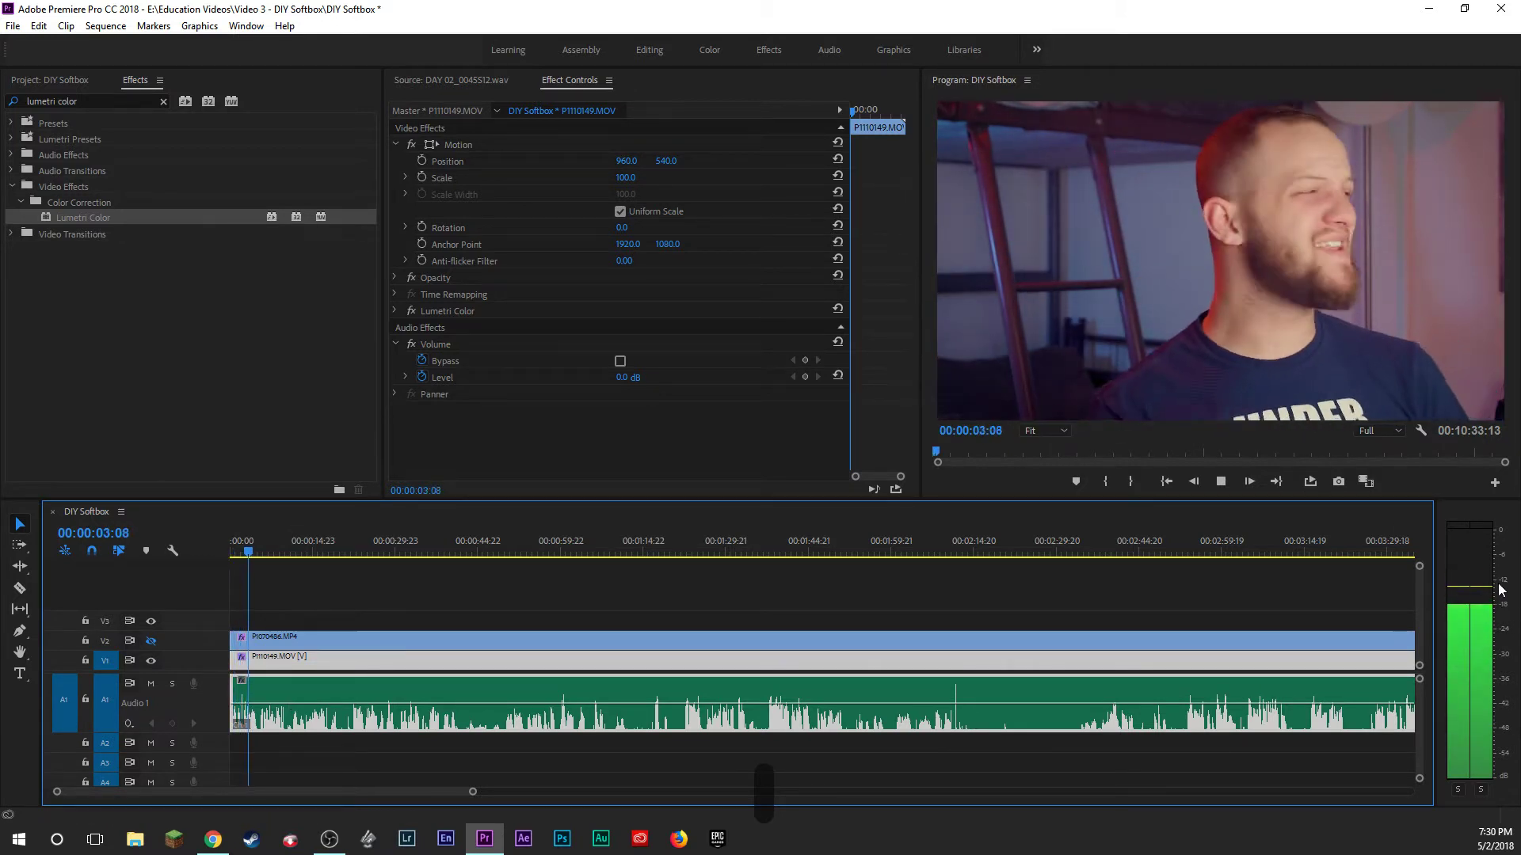
key("space")
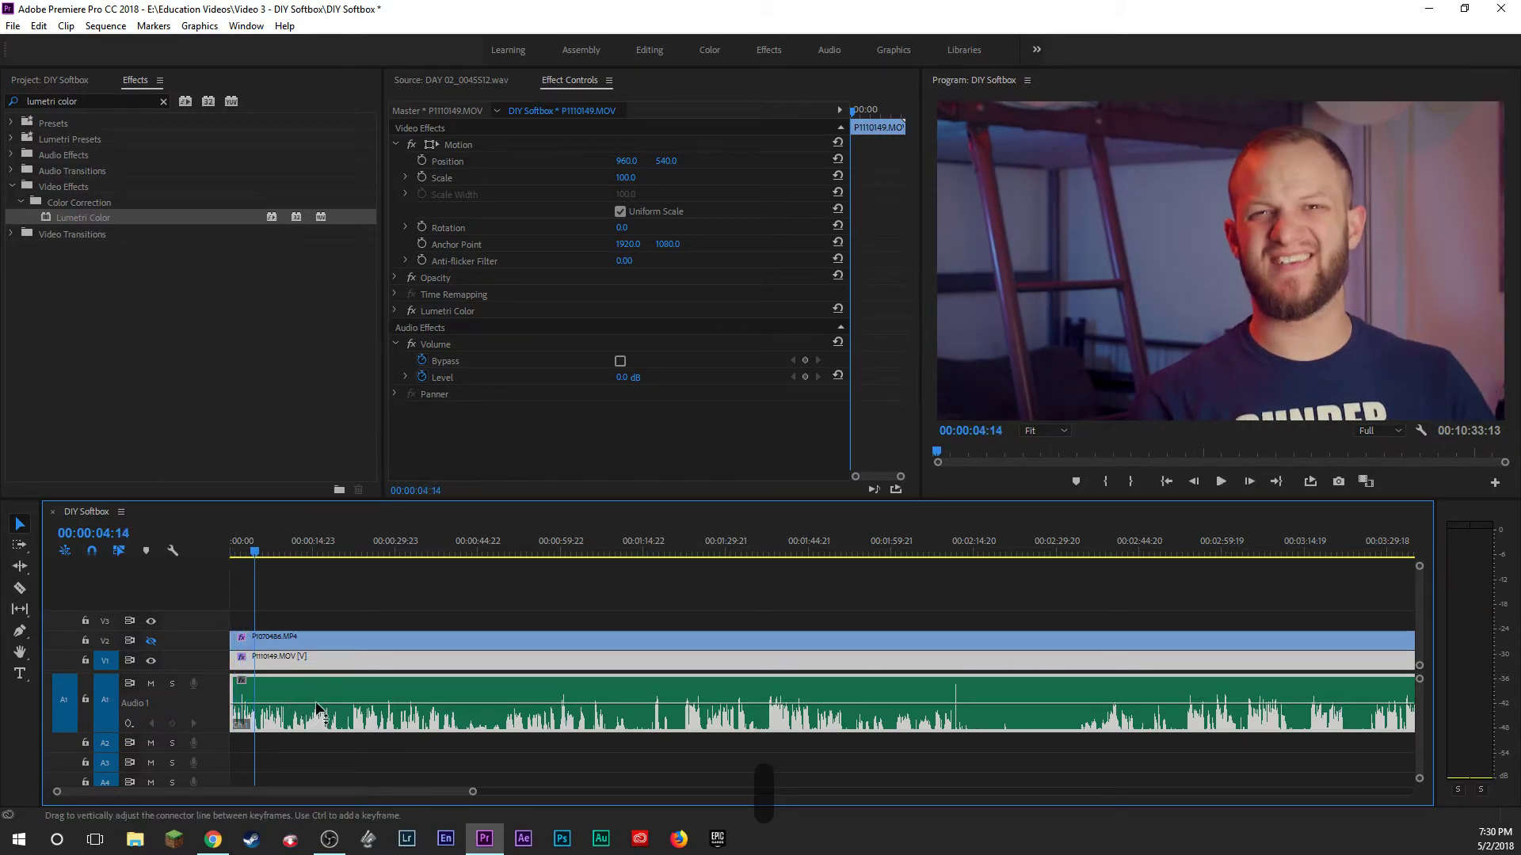
left_click_drag(324, 715, 327, 692)
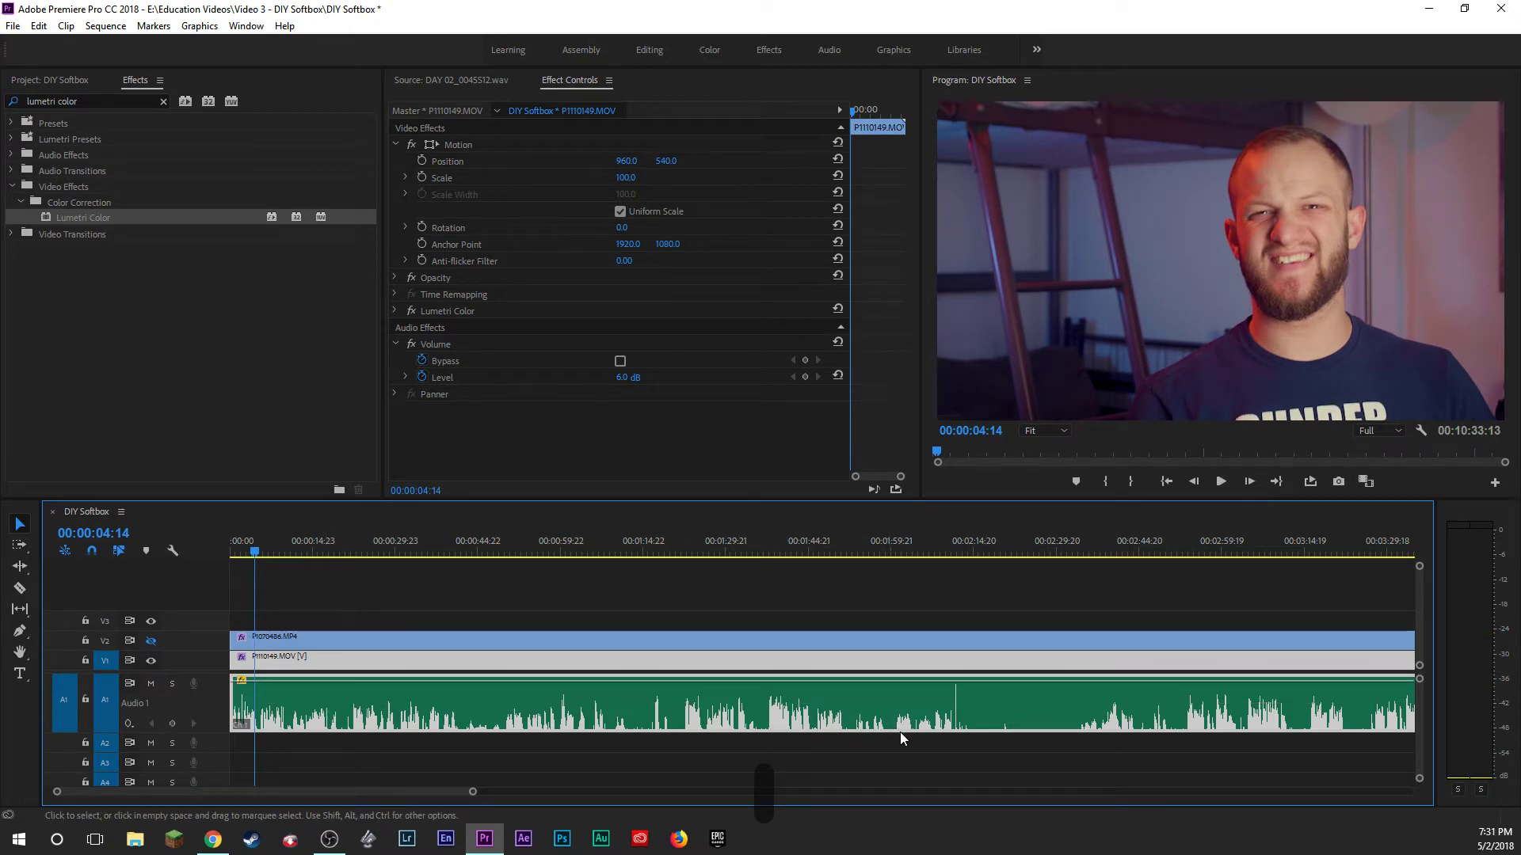
Play the tall audio peak of P1110149.MOV from 00:02:10:17 to check it for clipping.
left_click(953, 545)
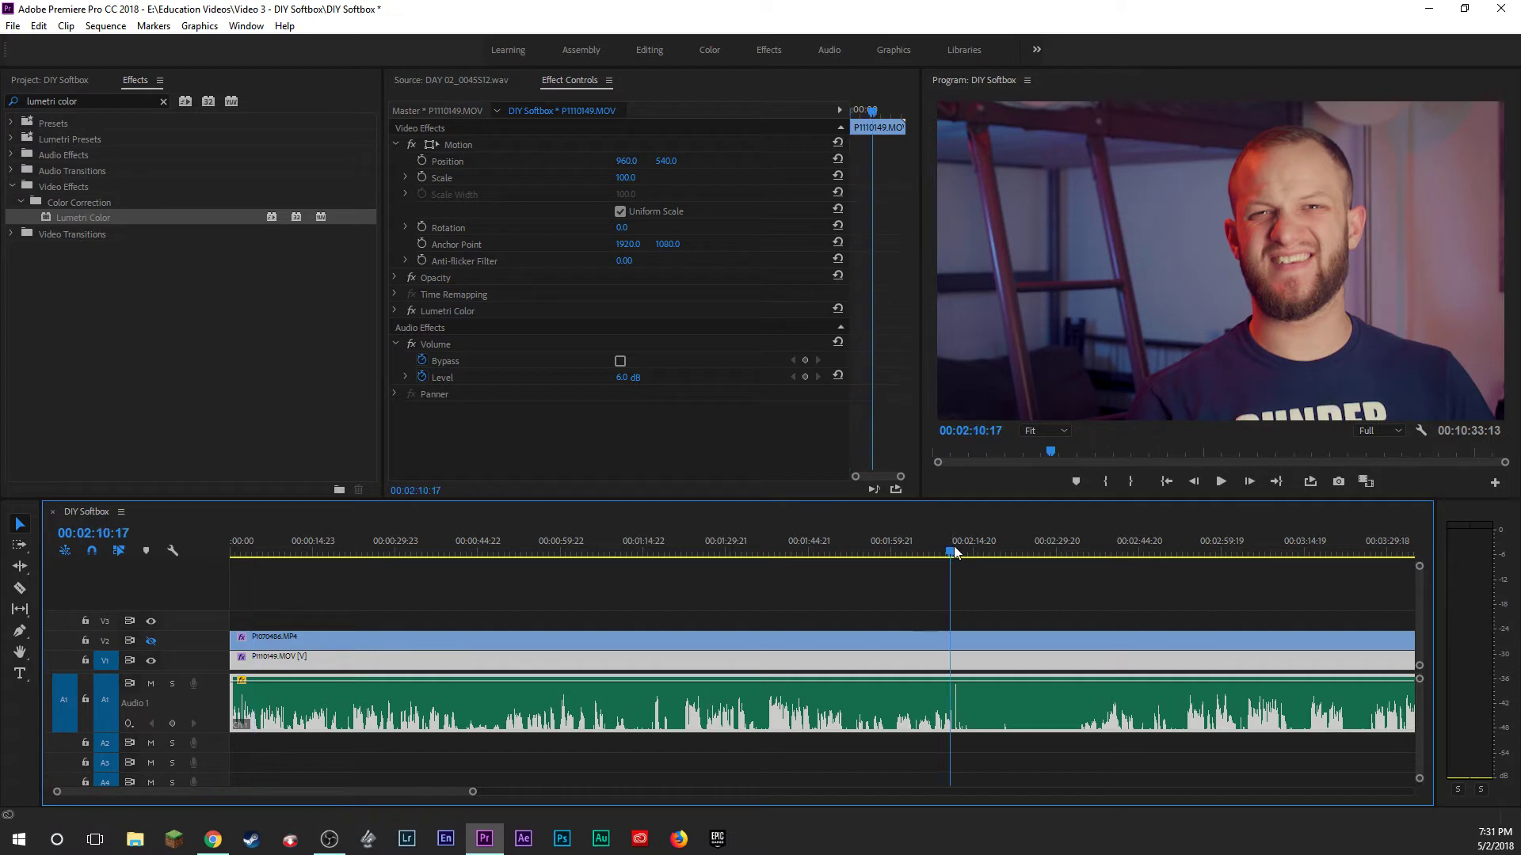
key("space")
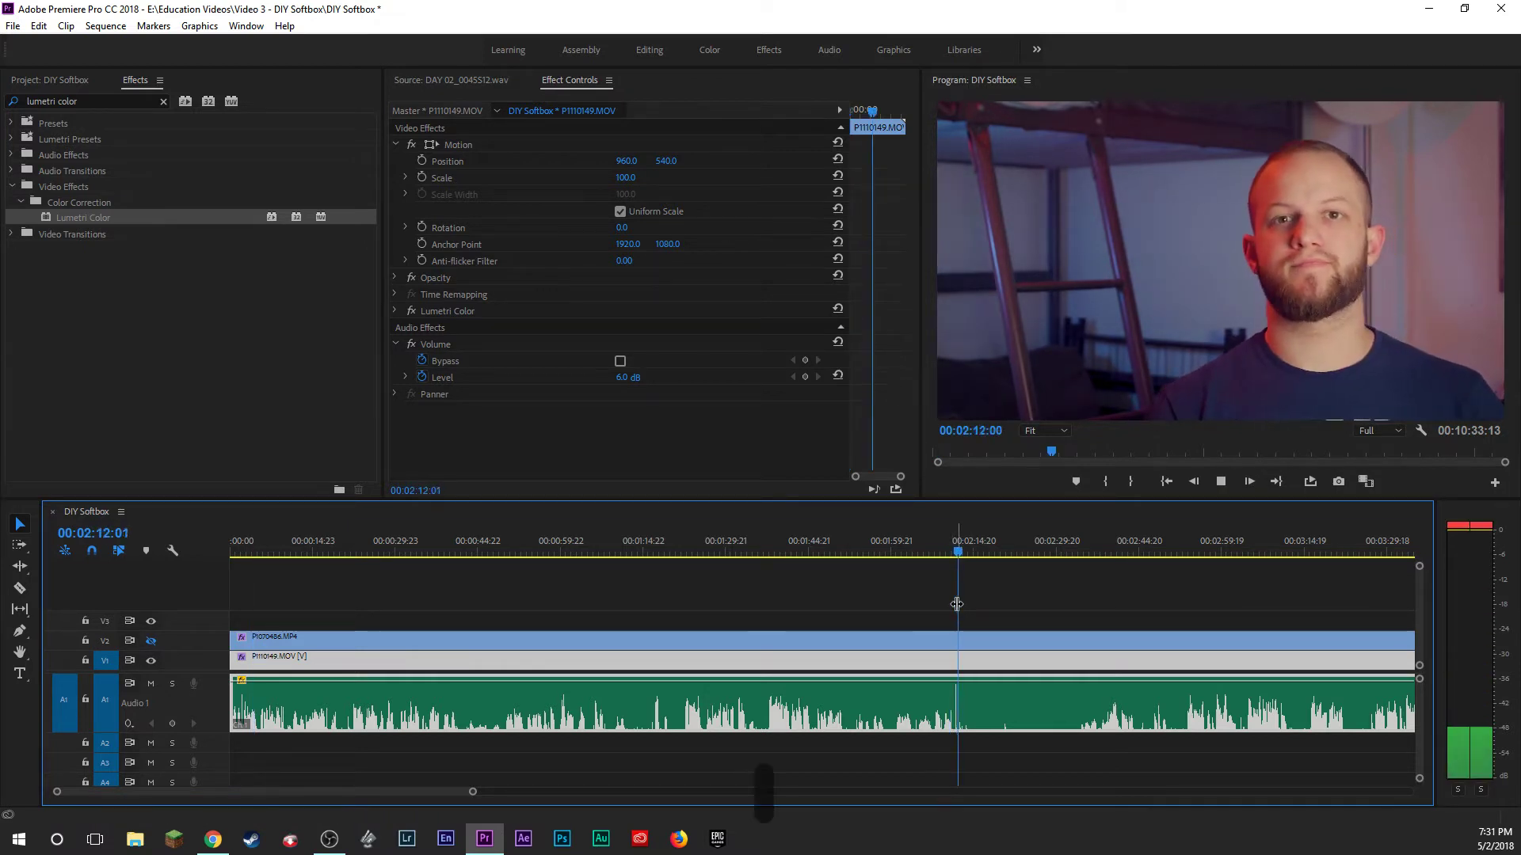
key("space")
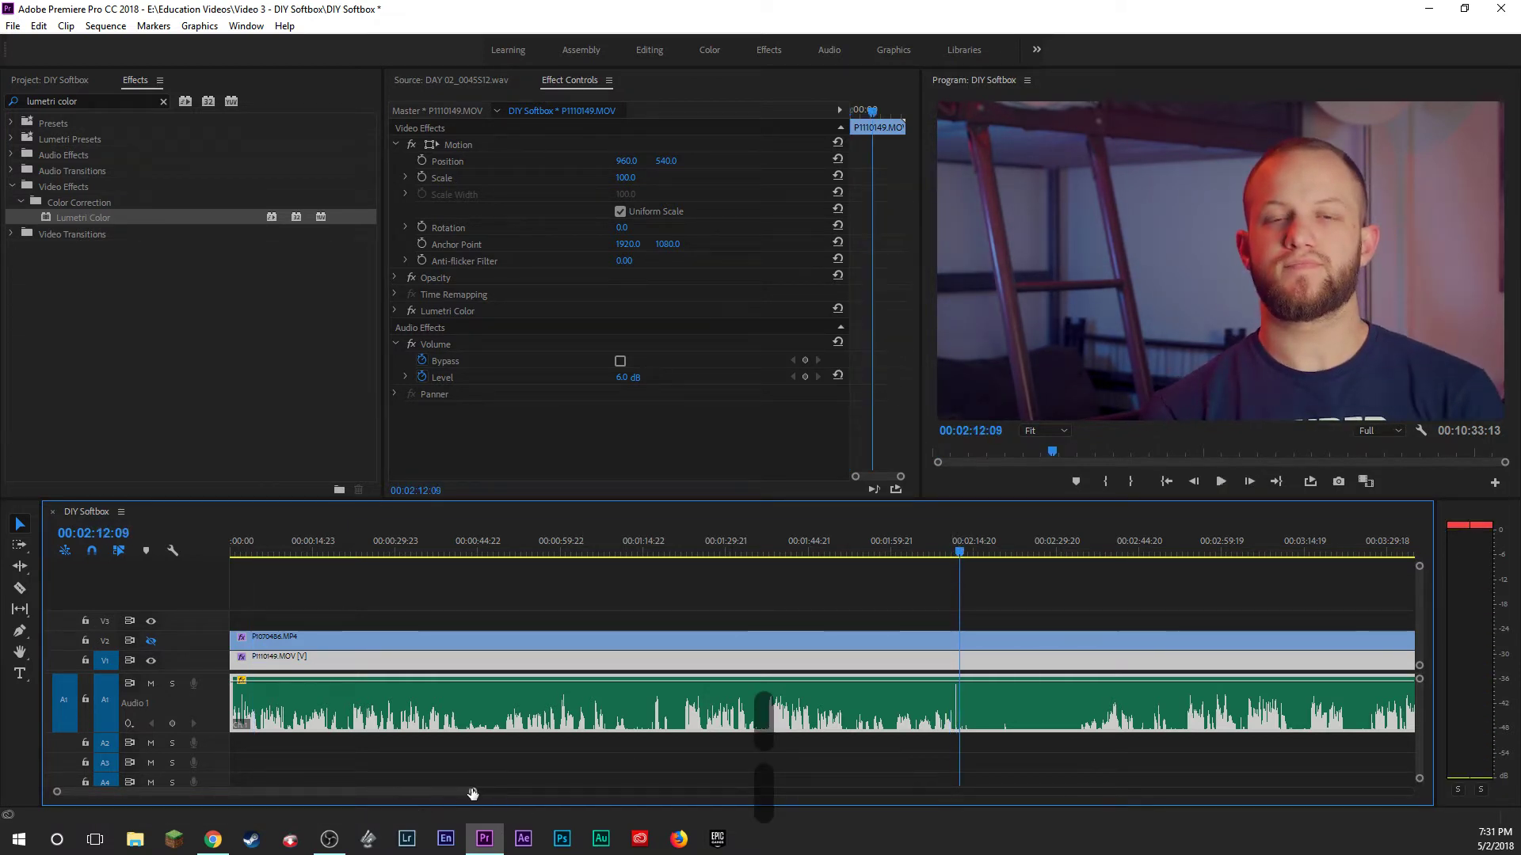
Play the audio peak near the end of P1110150.MOV from 00:10:17:23 to check its level.
left_click_drag(473, 791, 907, 791)
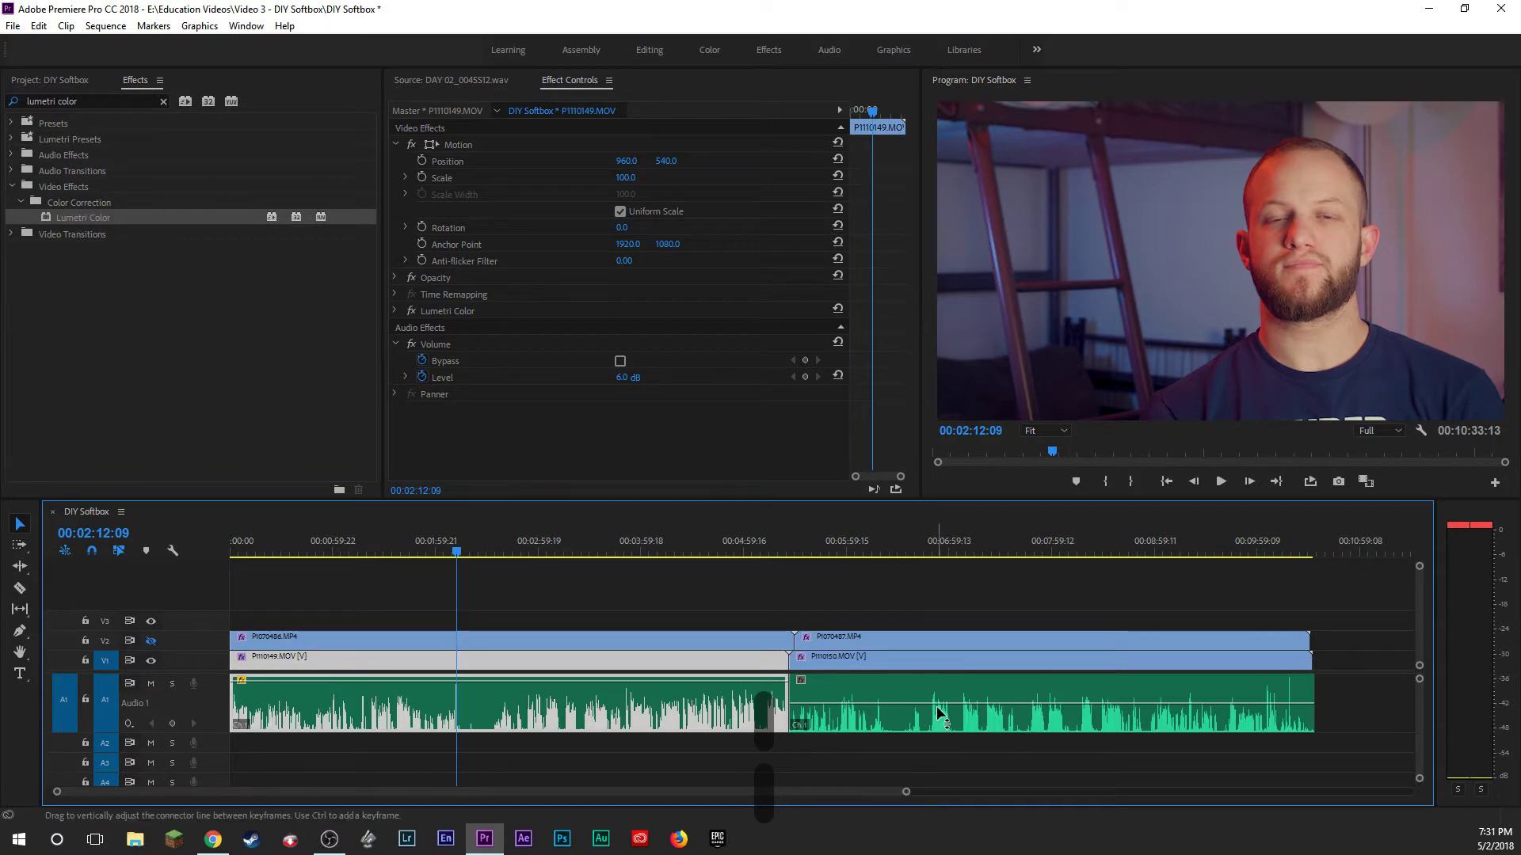
left_click(1293, 547)
left_click_drag(1292, 547, 1290, 545)
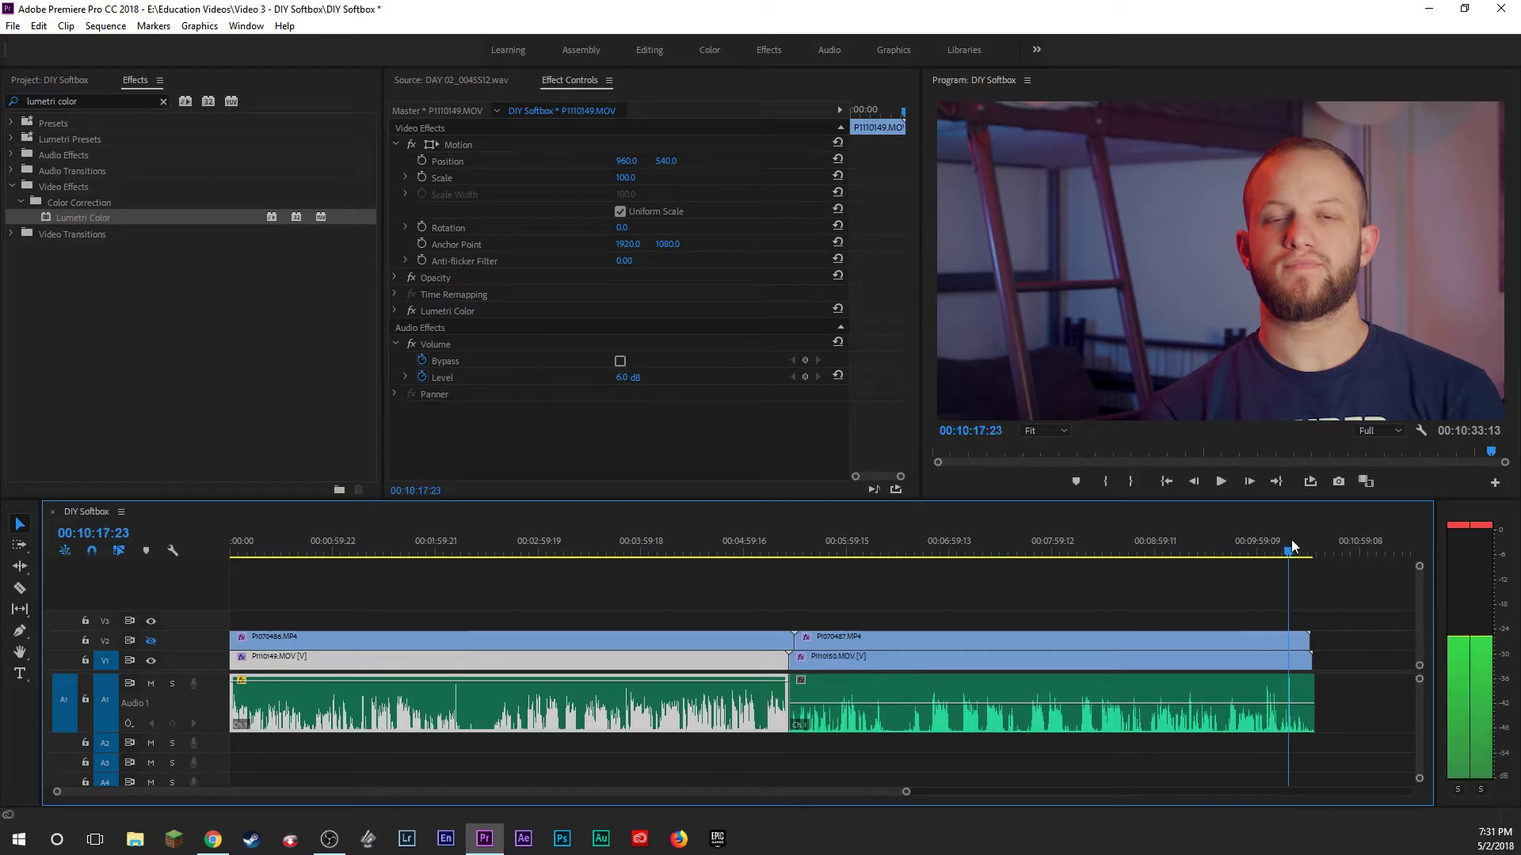
key("space")
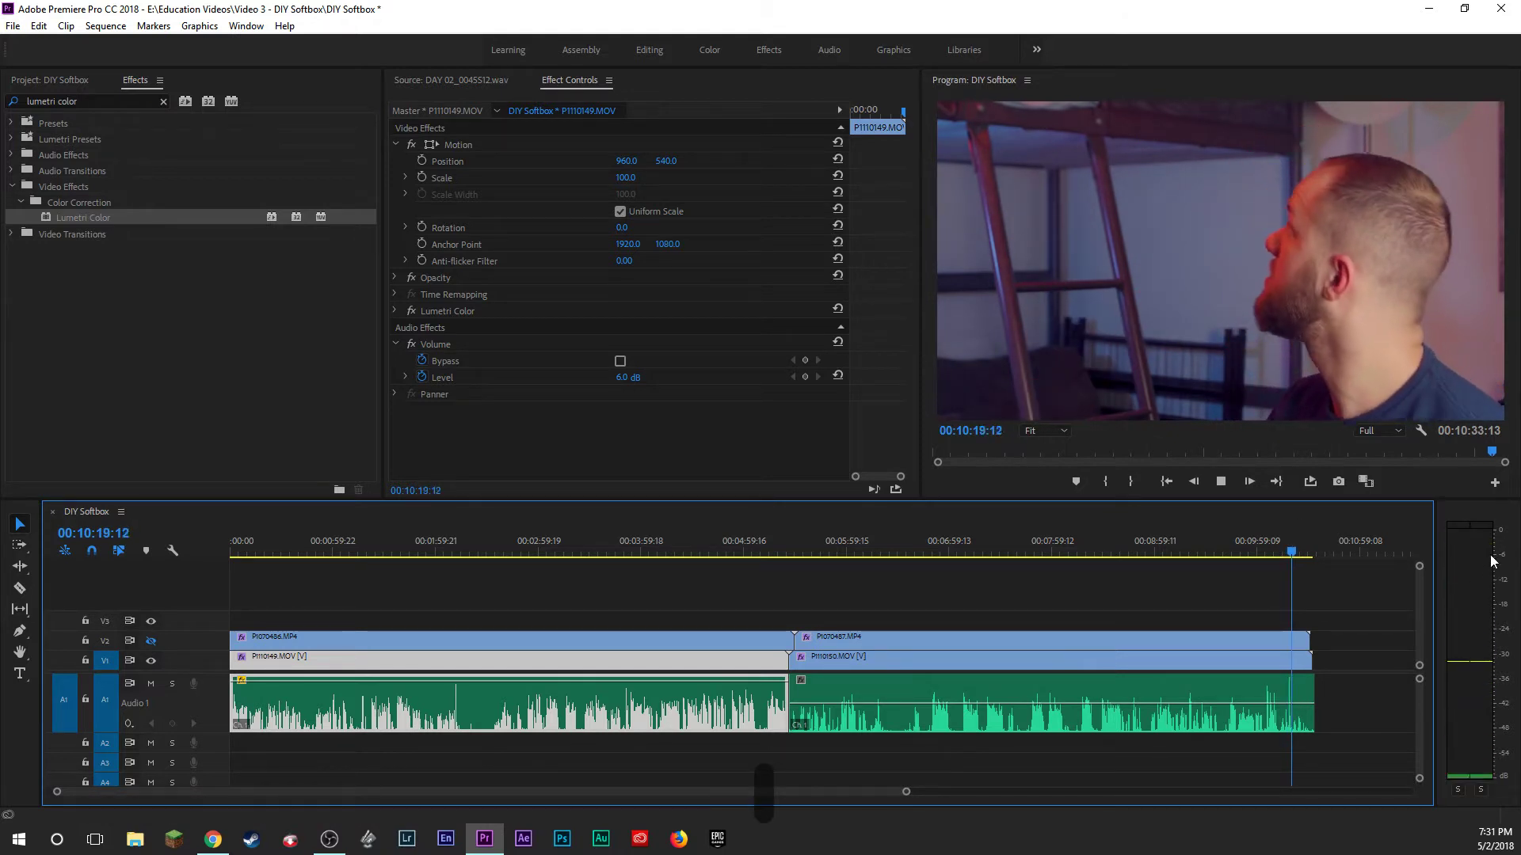
key("space")
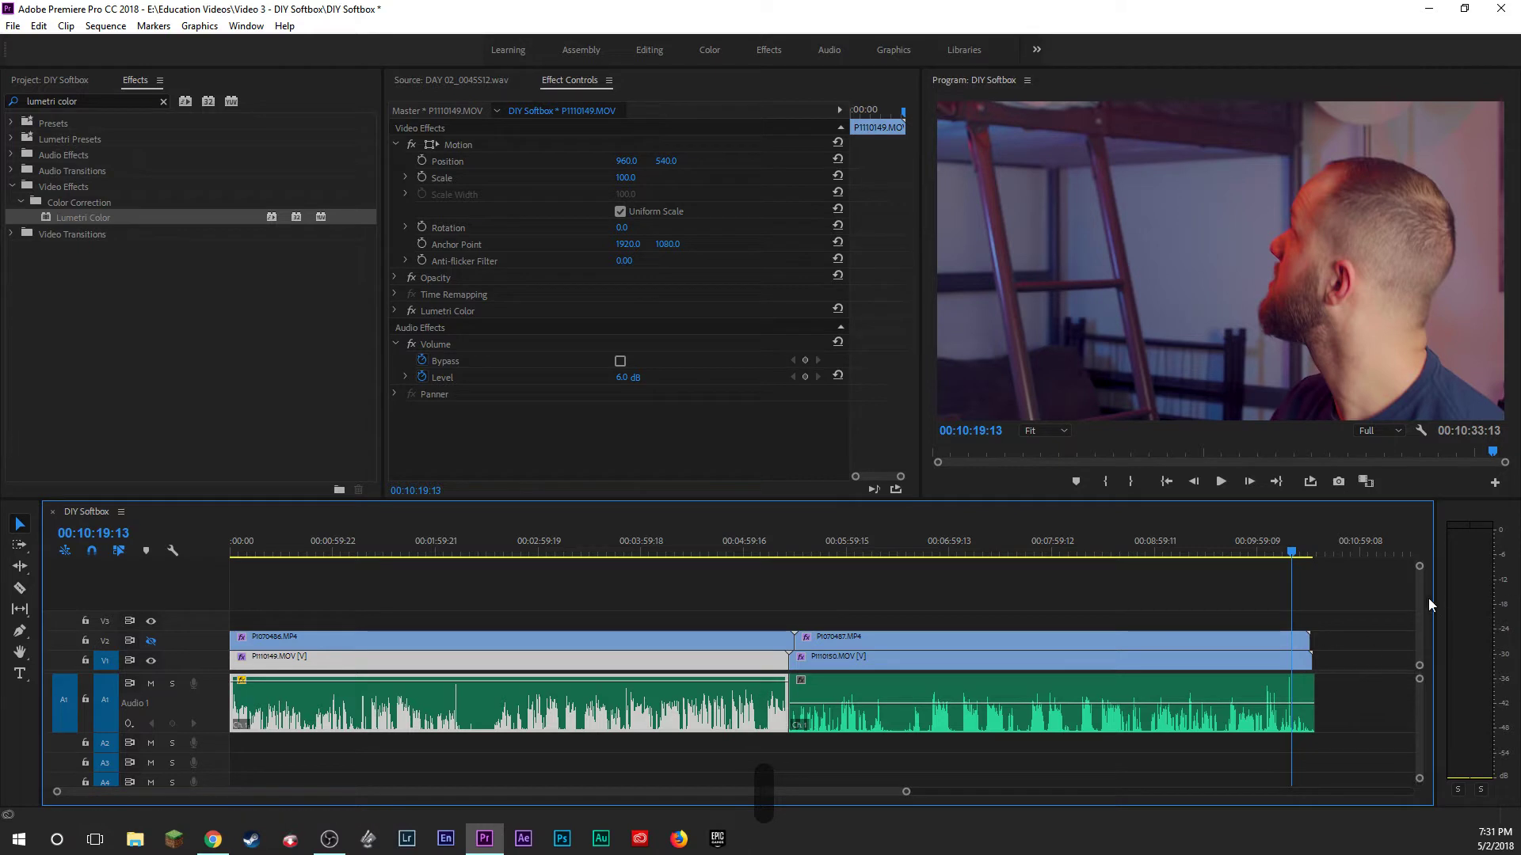
Raise the volume level of P1110150.MOV to match the first clip and return the playhead to the sequence start.
left_click(1016, 702)
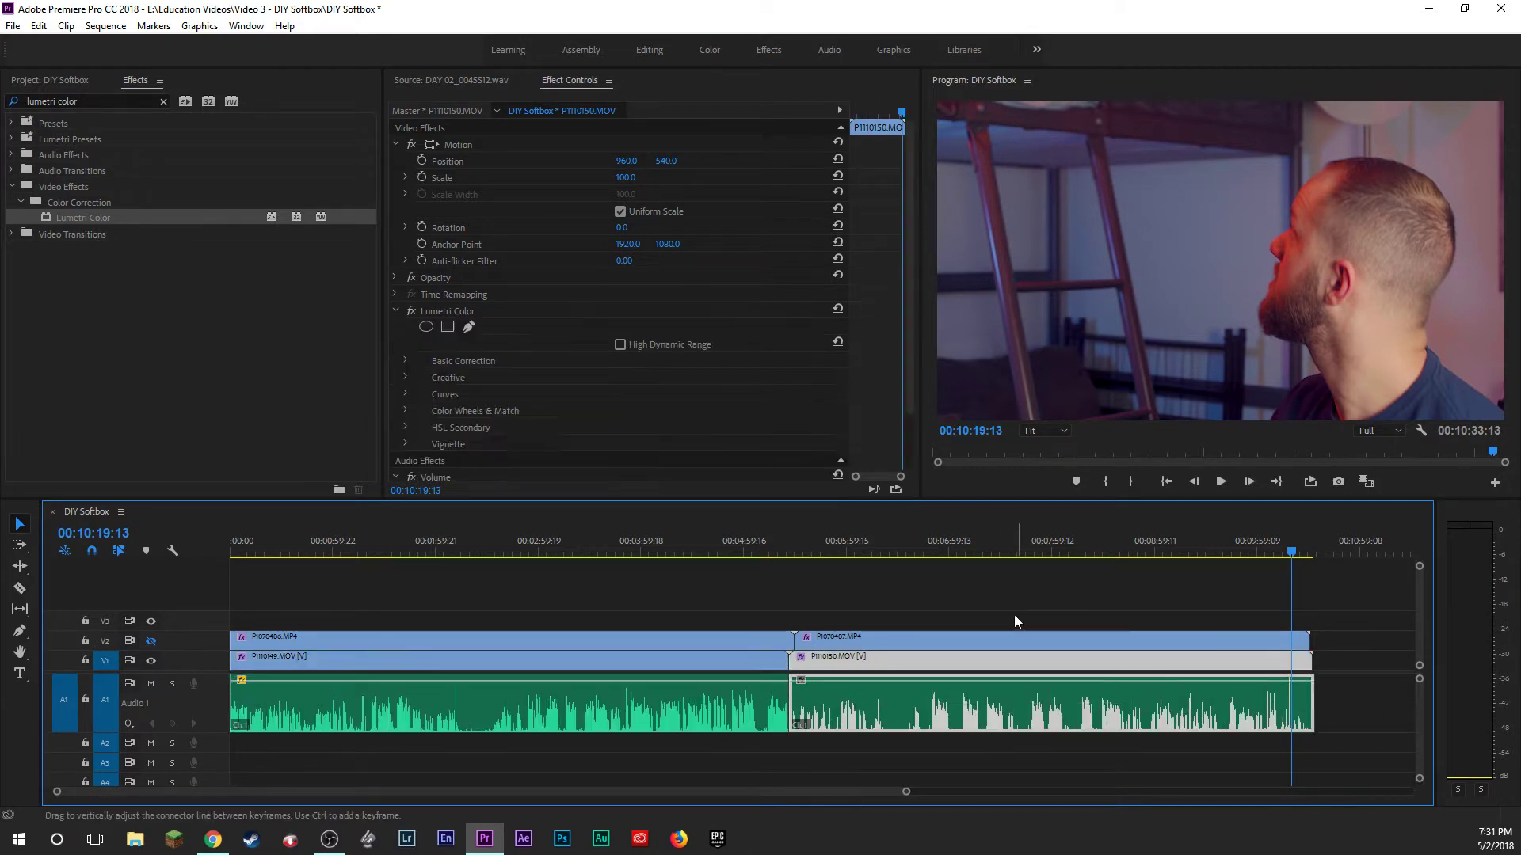
key("Home")
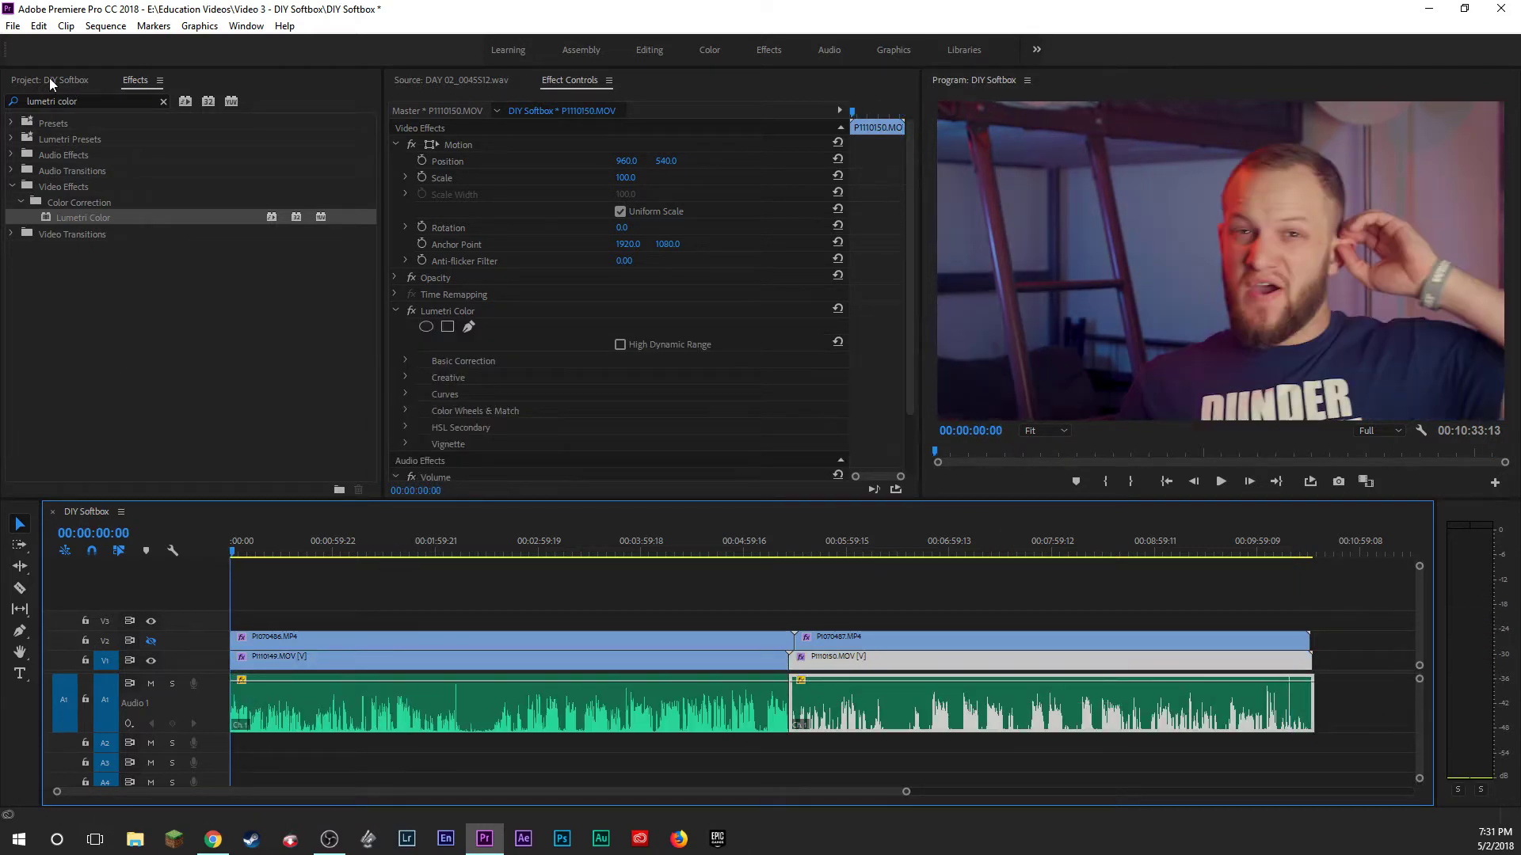
Place the [No Copyright Music] Jazzaddict's Intro track from the project on audio track A2 at the sequence start.
left_click(49, 79)
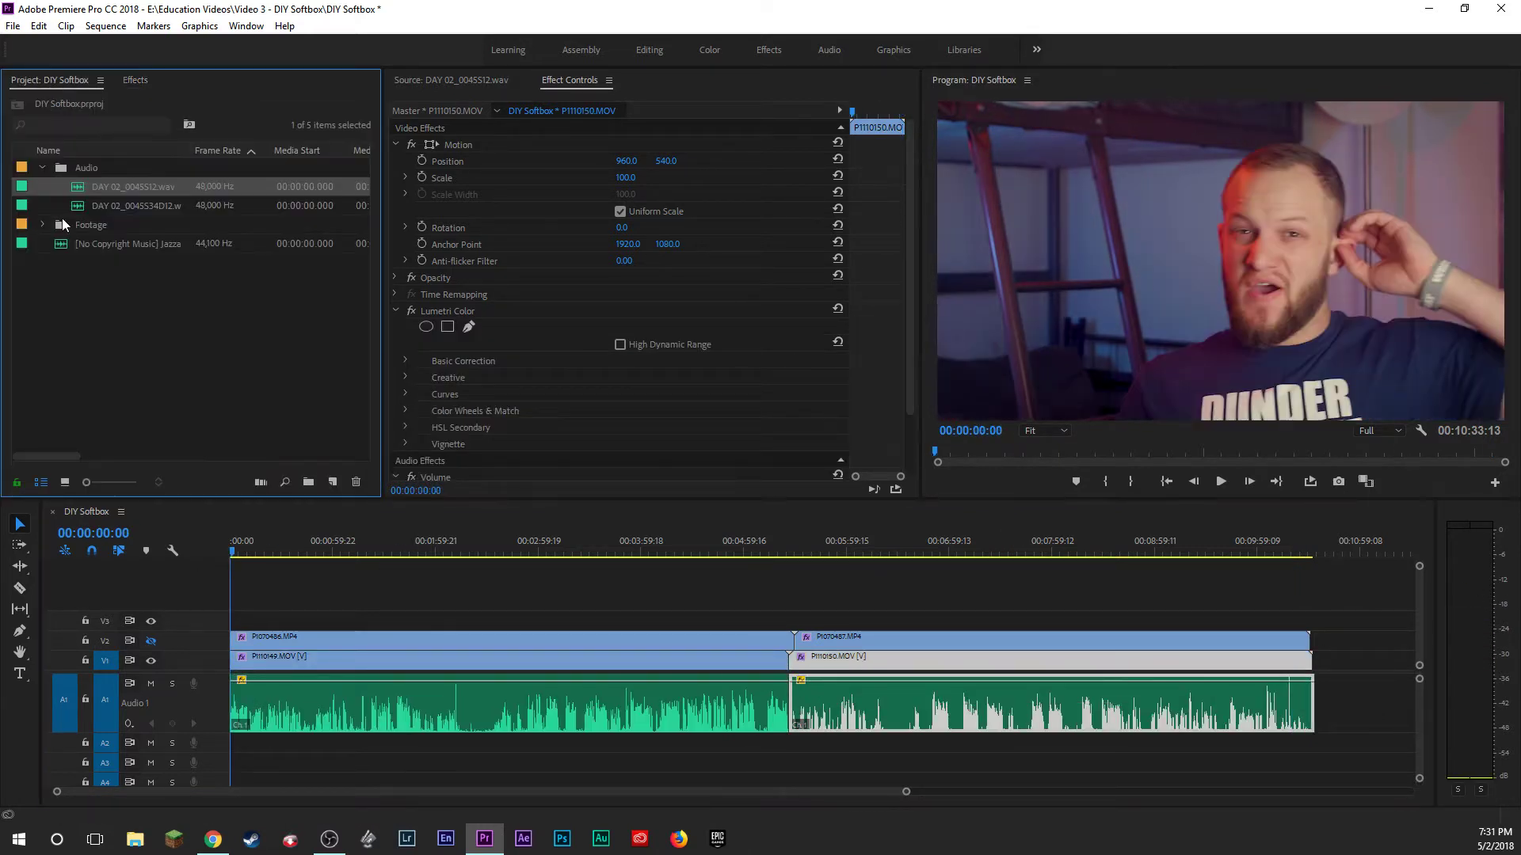
left_click(84, 279)
left_click_drag(102, 244, 276, 744)
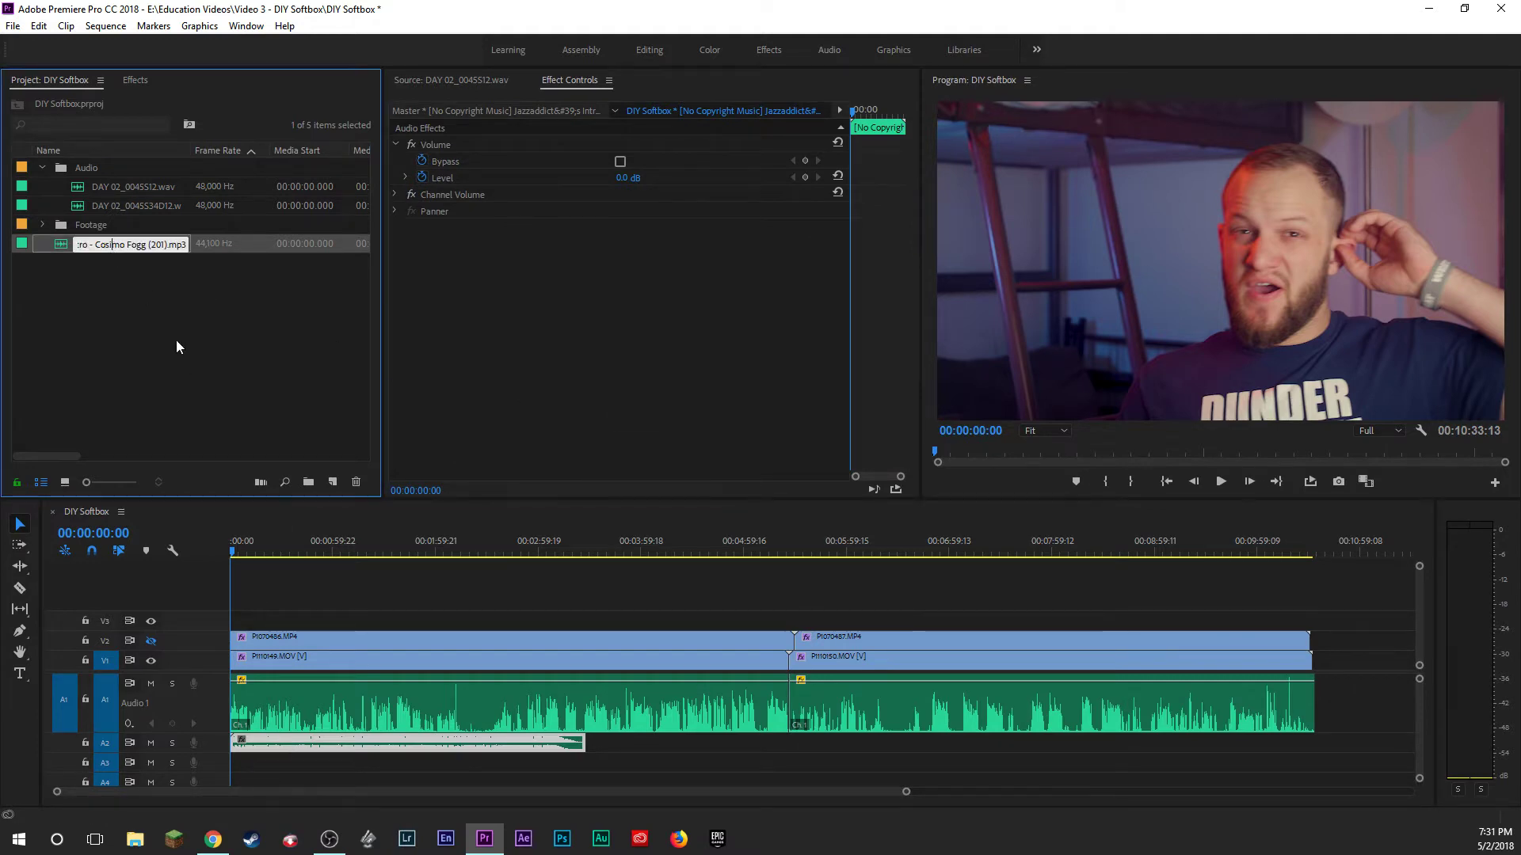
Open the music file in the Source monitor and play its first seconds to hear how loud it is.
double_click(136, 255)
key("Escape")
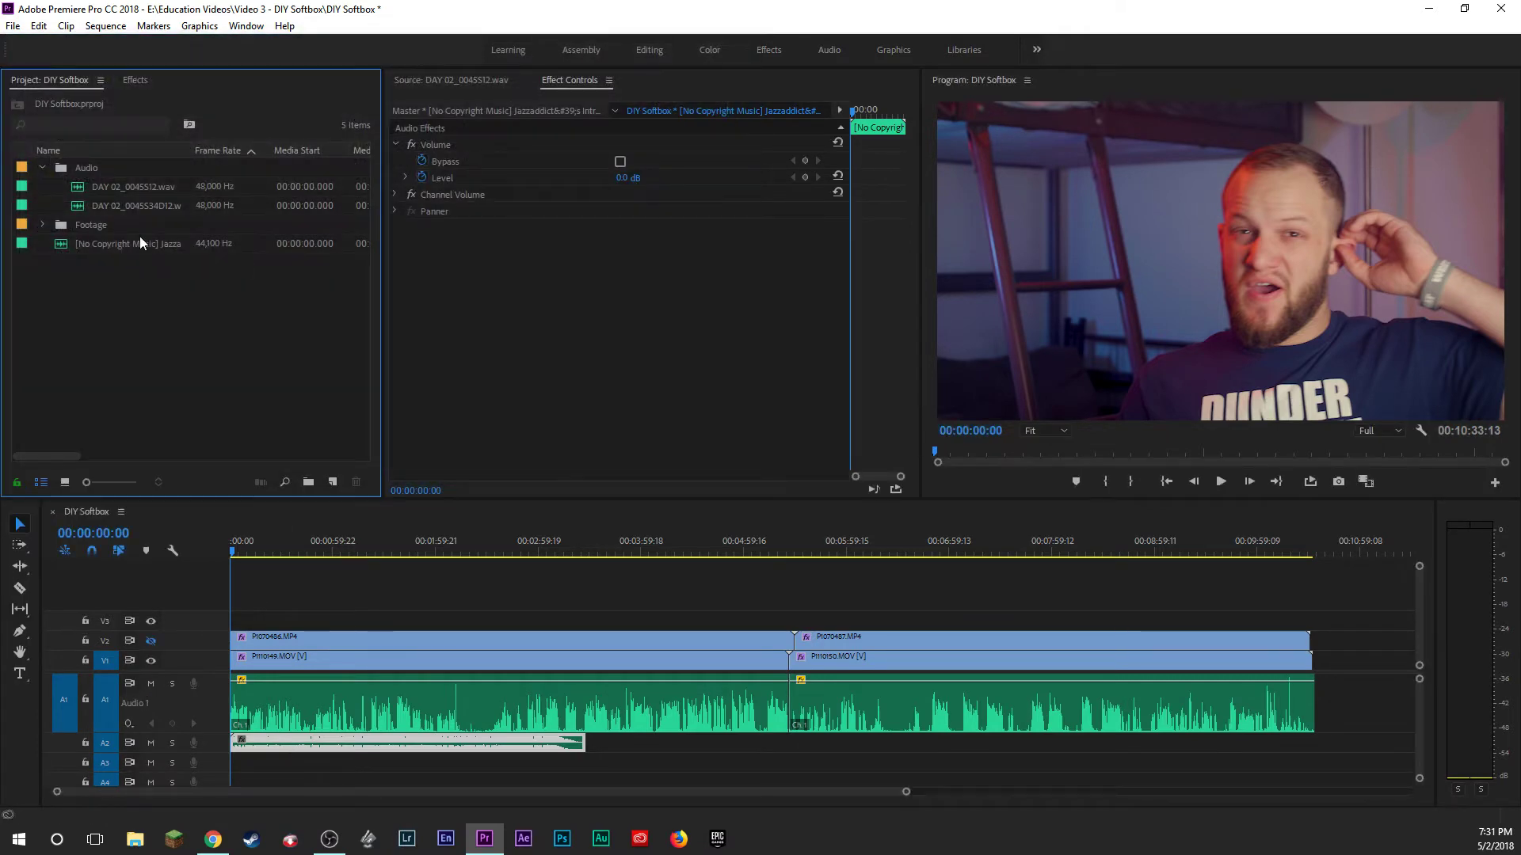
double_click(113, 243)
left_click(652, 481)
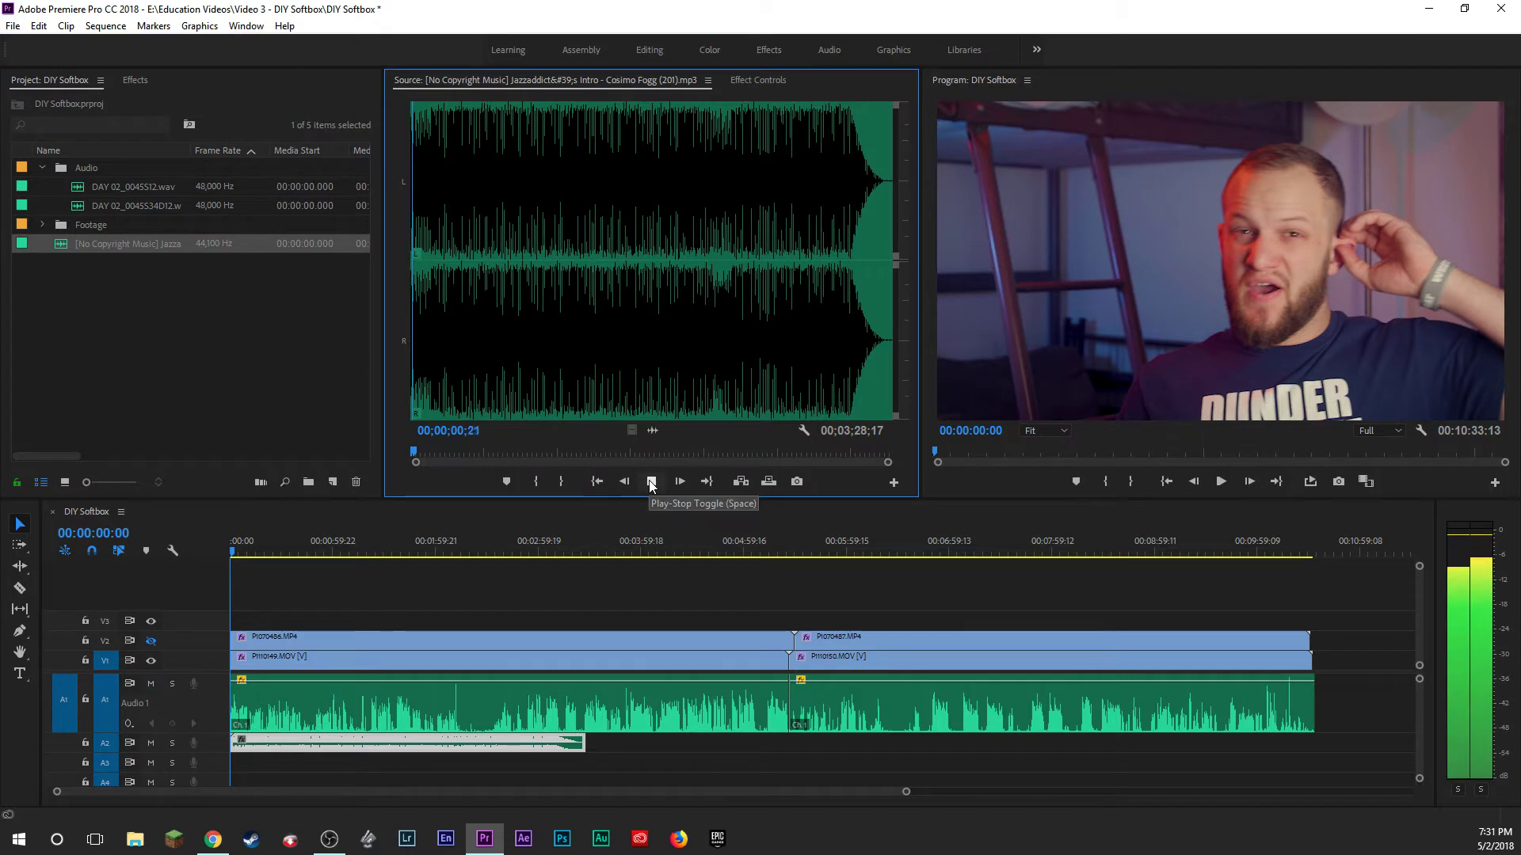
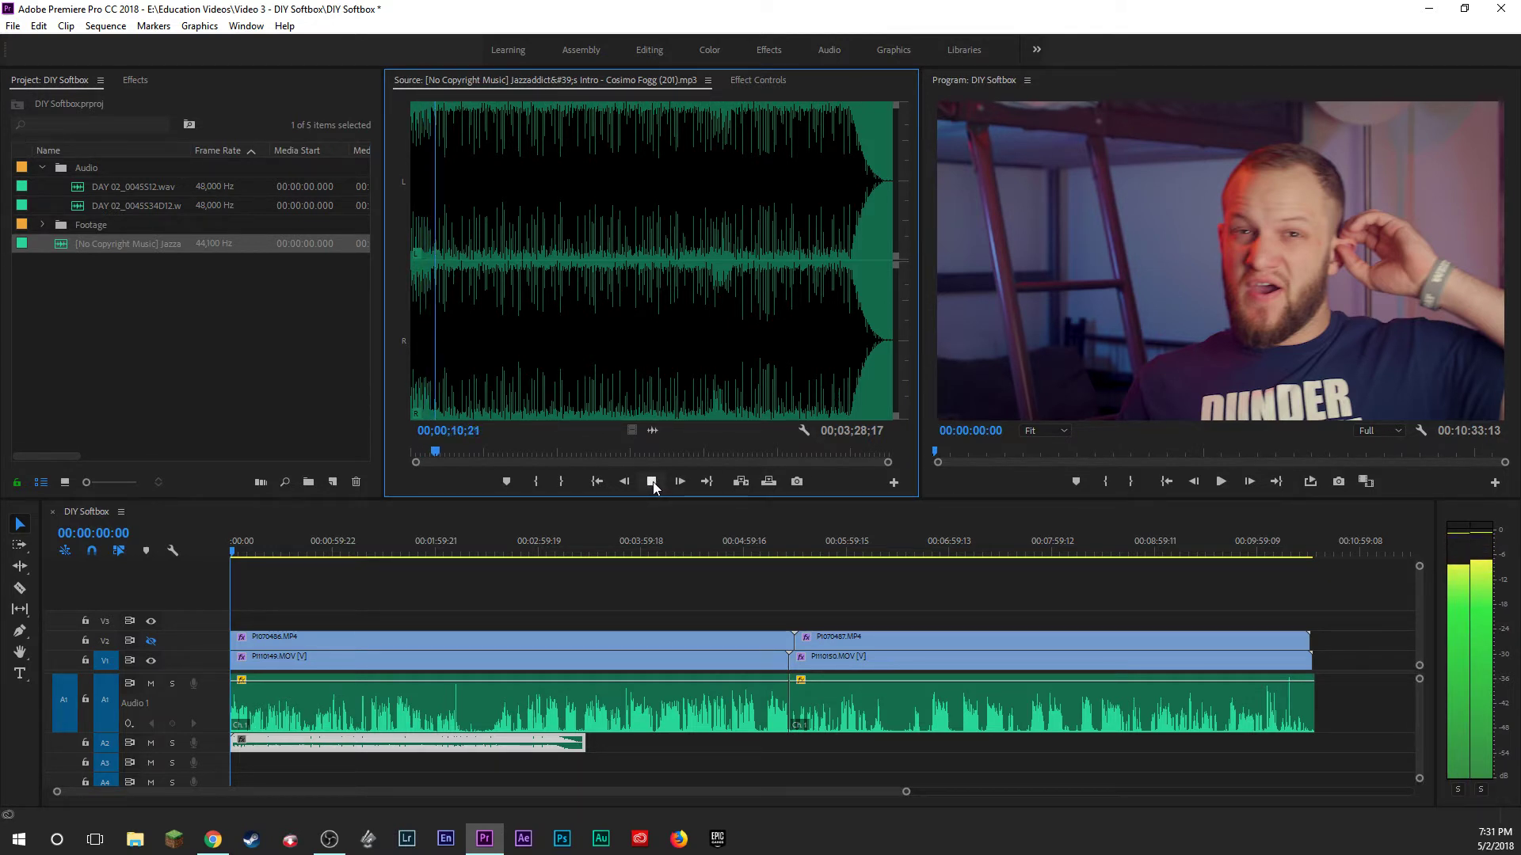
left_click(652, 482)
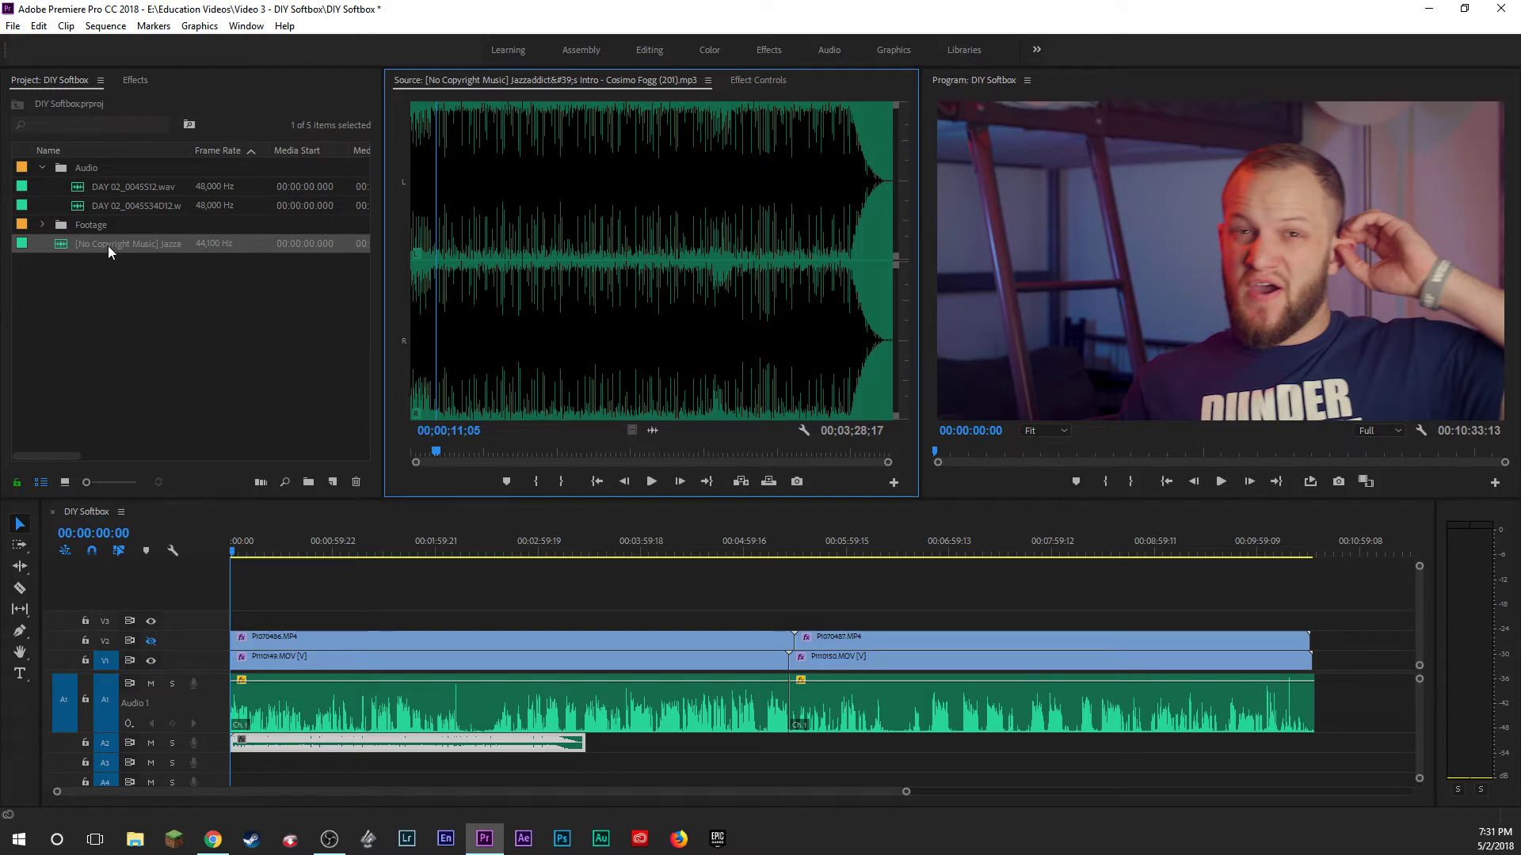
right_click(274, 745)
left_click(258, 749)
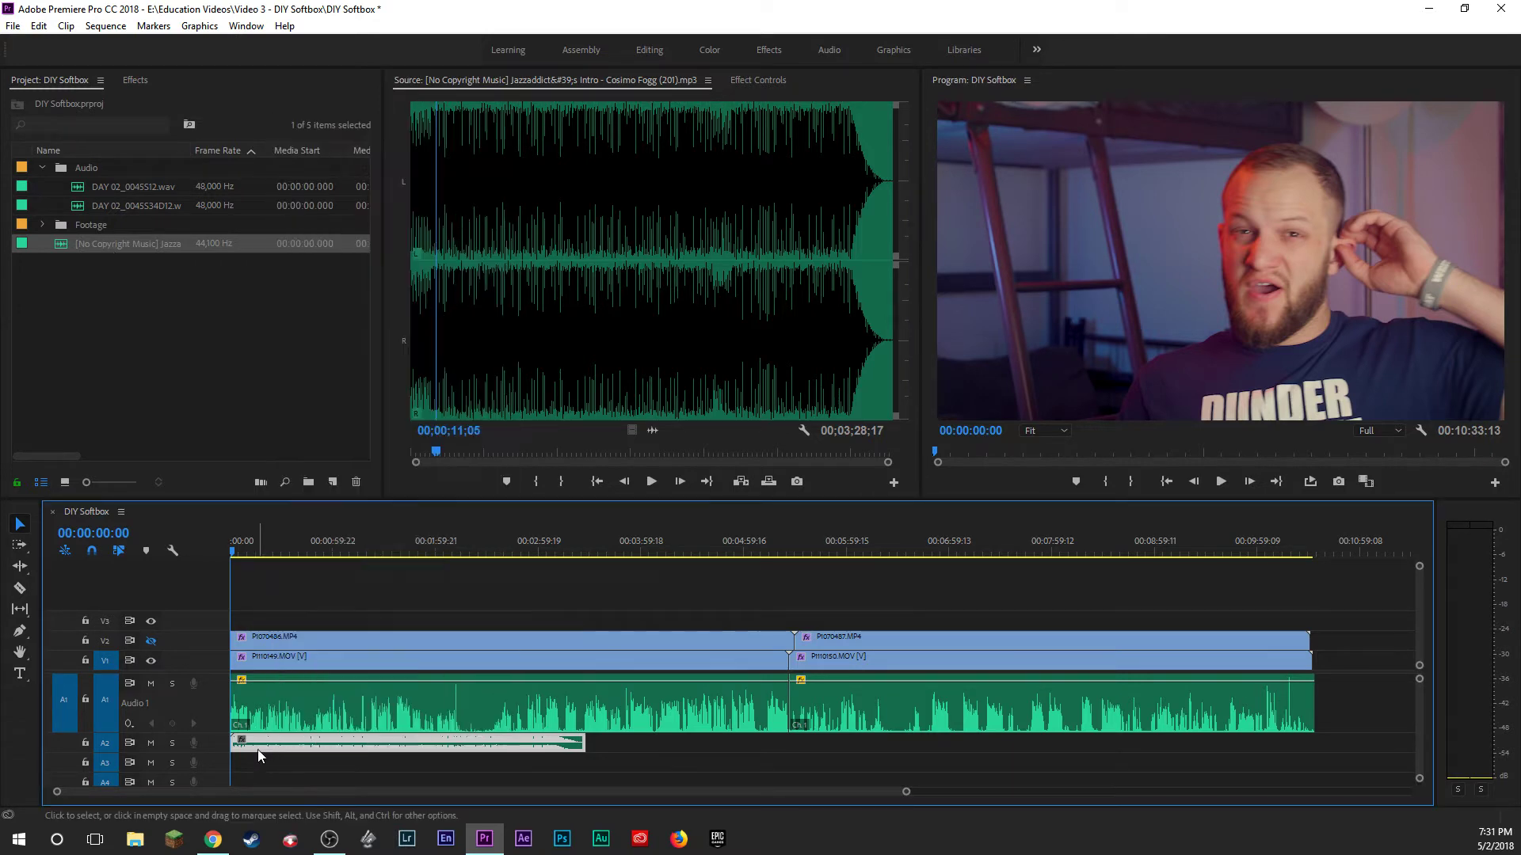
right_click(267, 748)
left_click(331, 579)
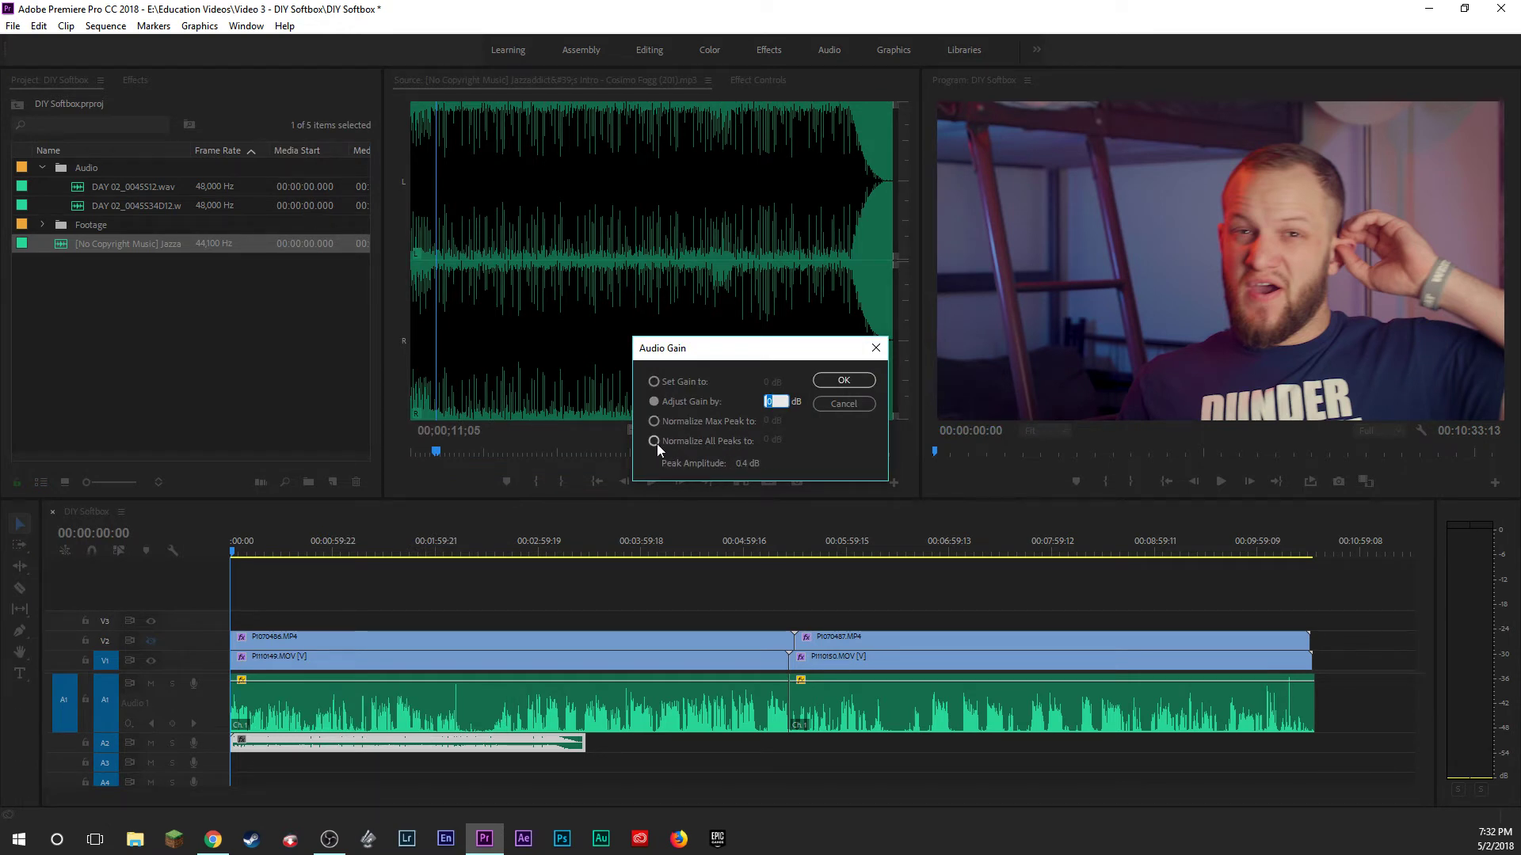
left_click(873, 406)
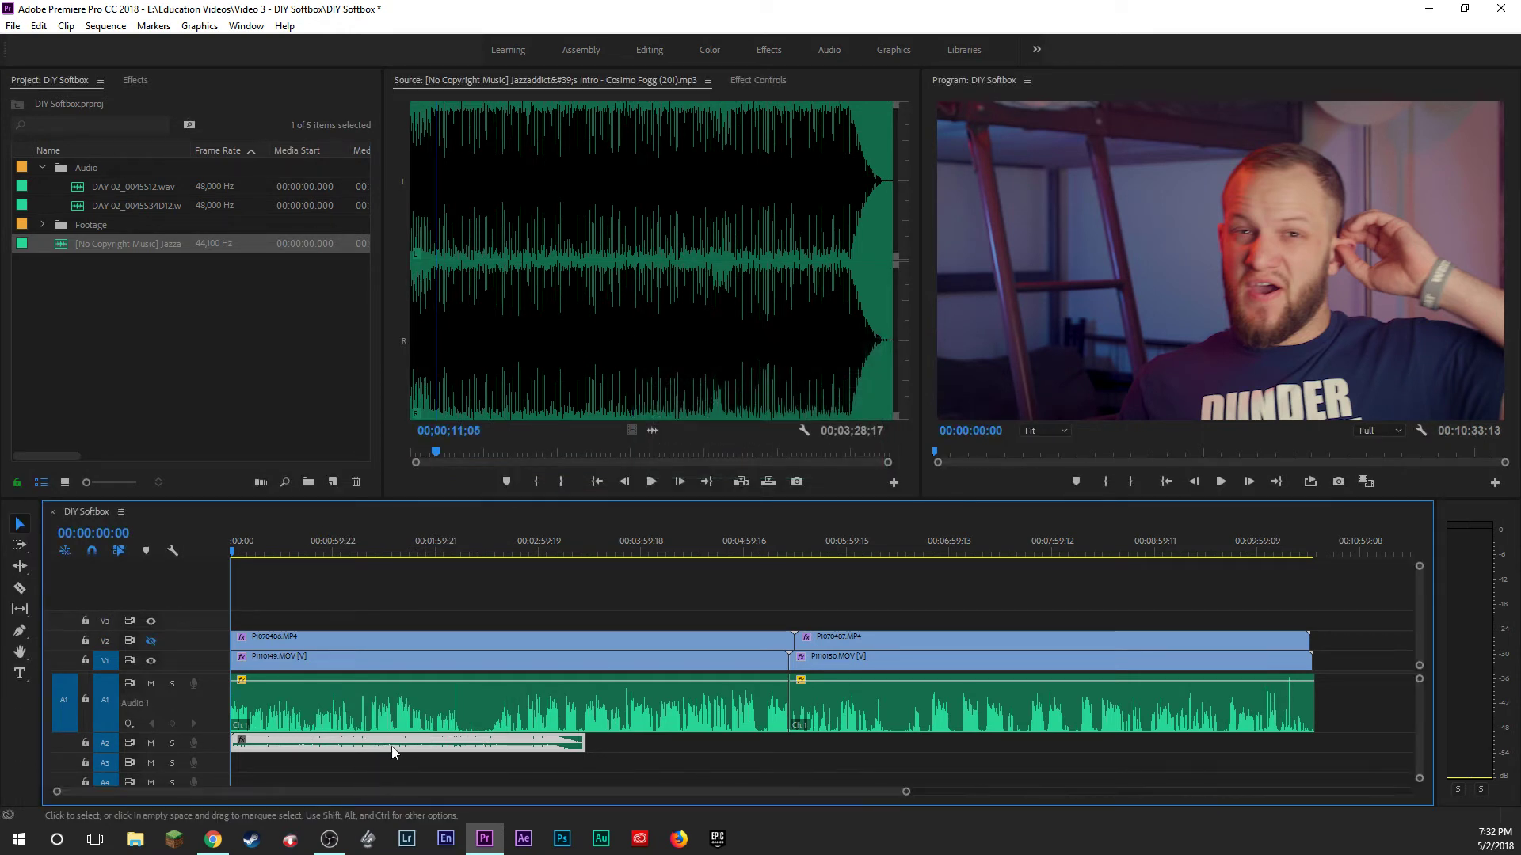
Set the music clip's volume level to -20 dB at the sequence start with level keyframing switched on.
left_click(755, 83)
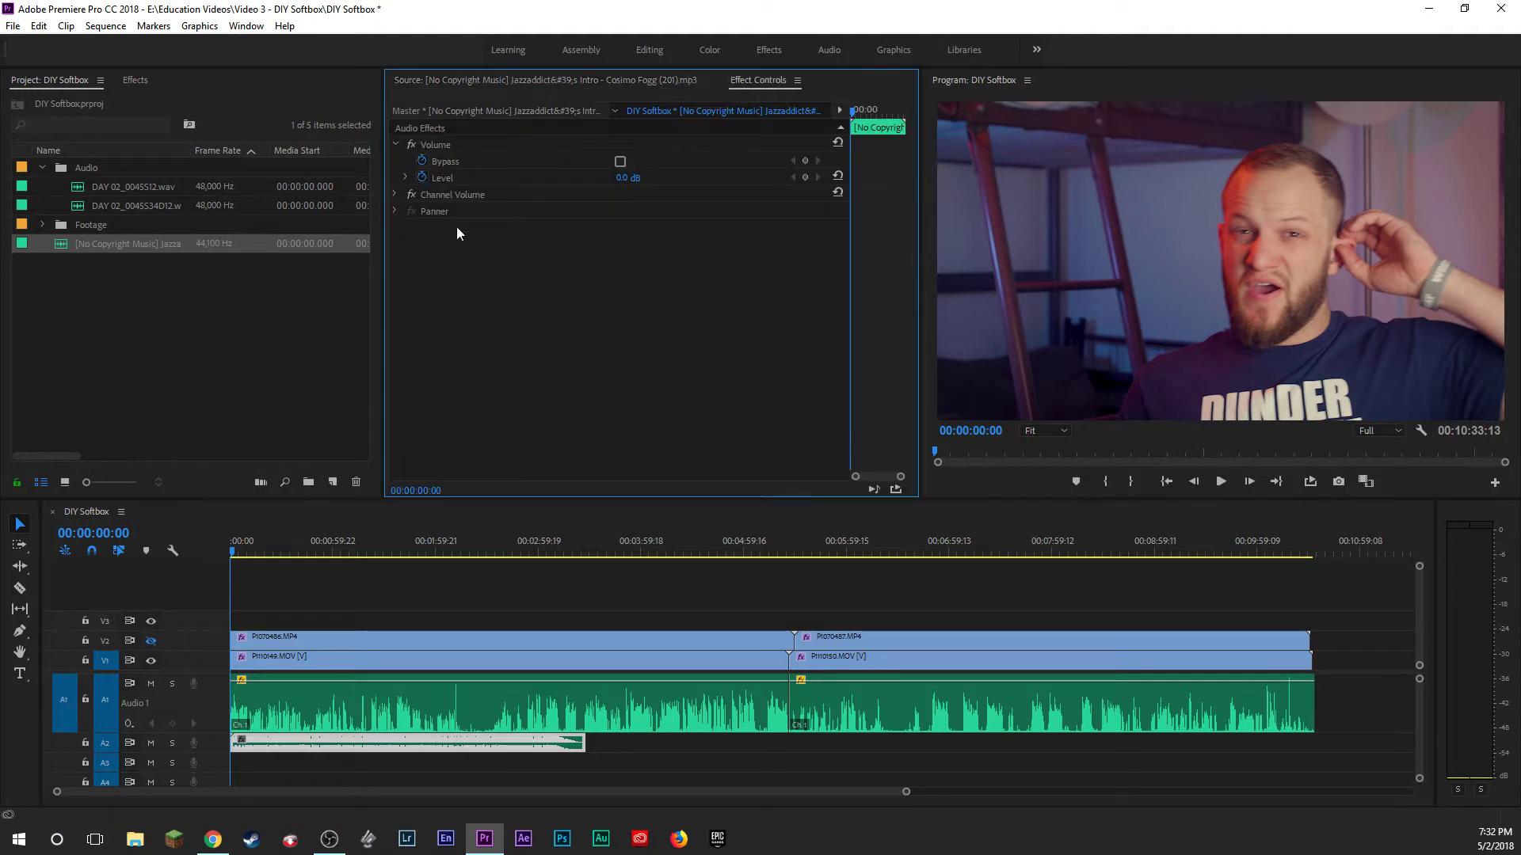
left_click(422, 178)
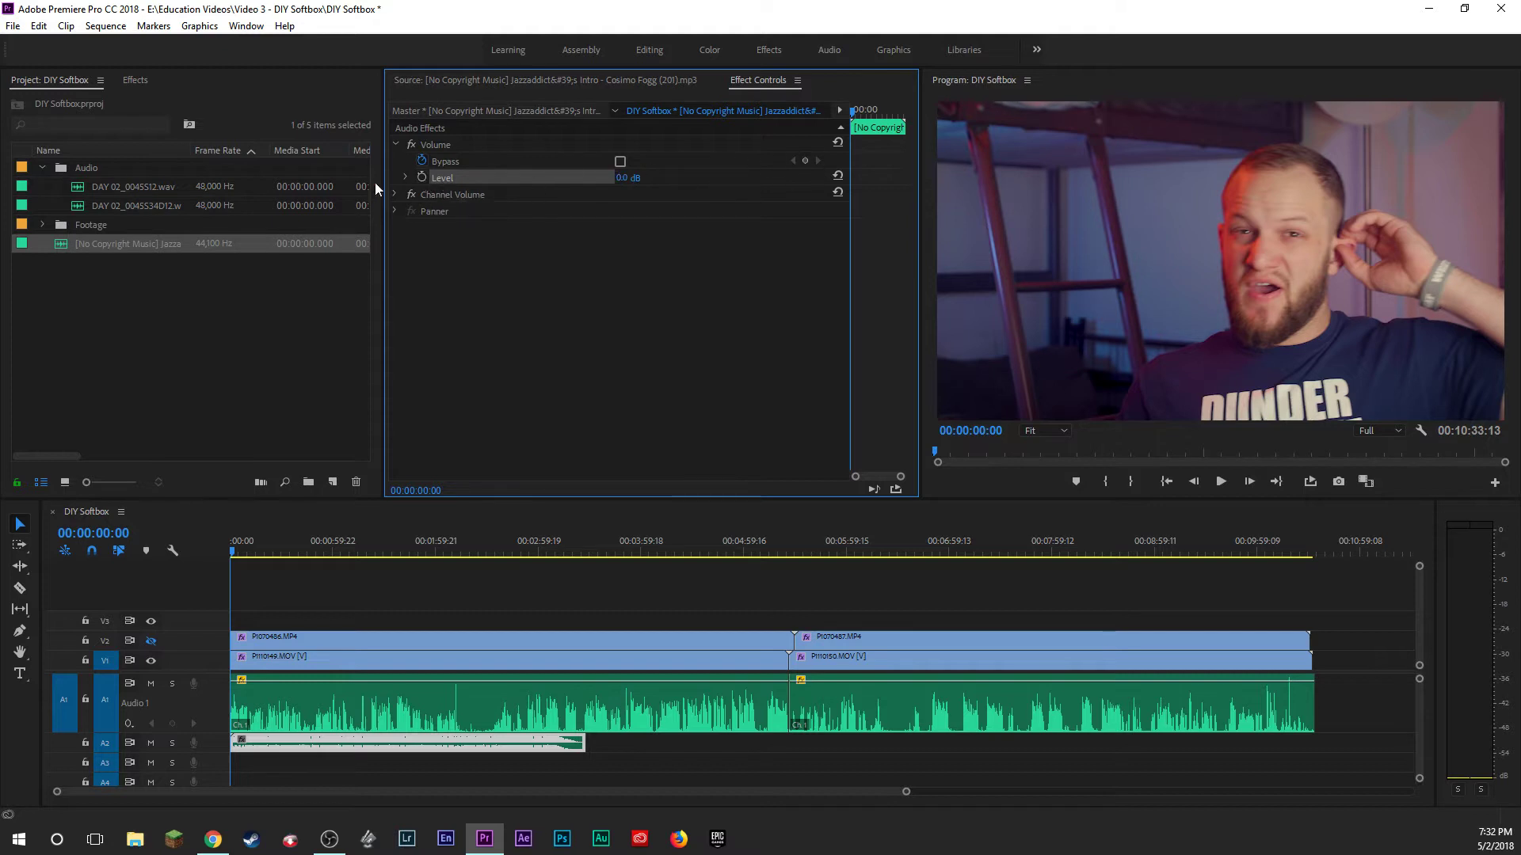
left_click(421, 178)
left_click(637, 176)
type("-")
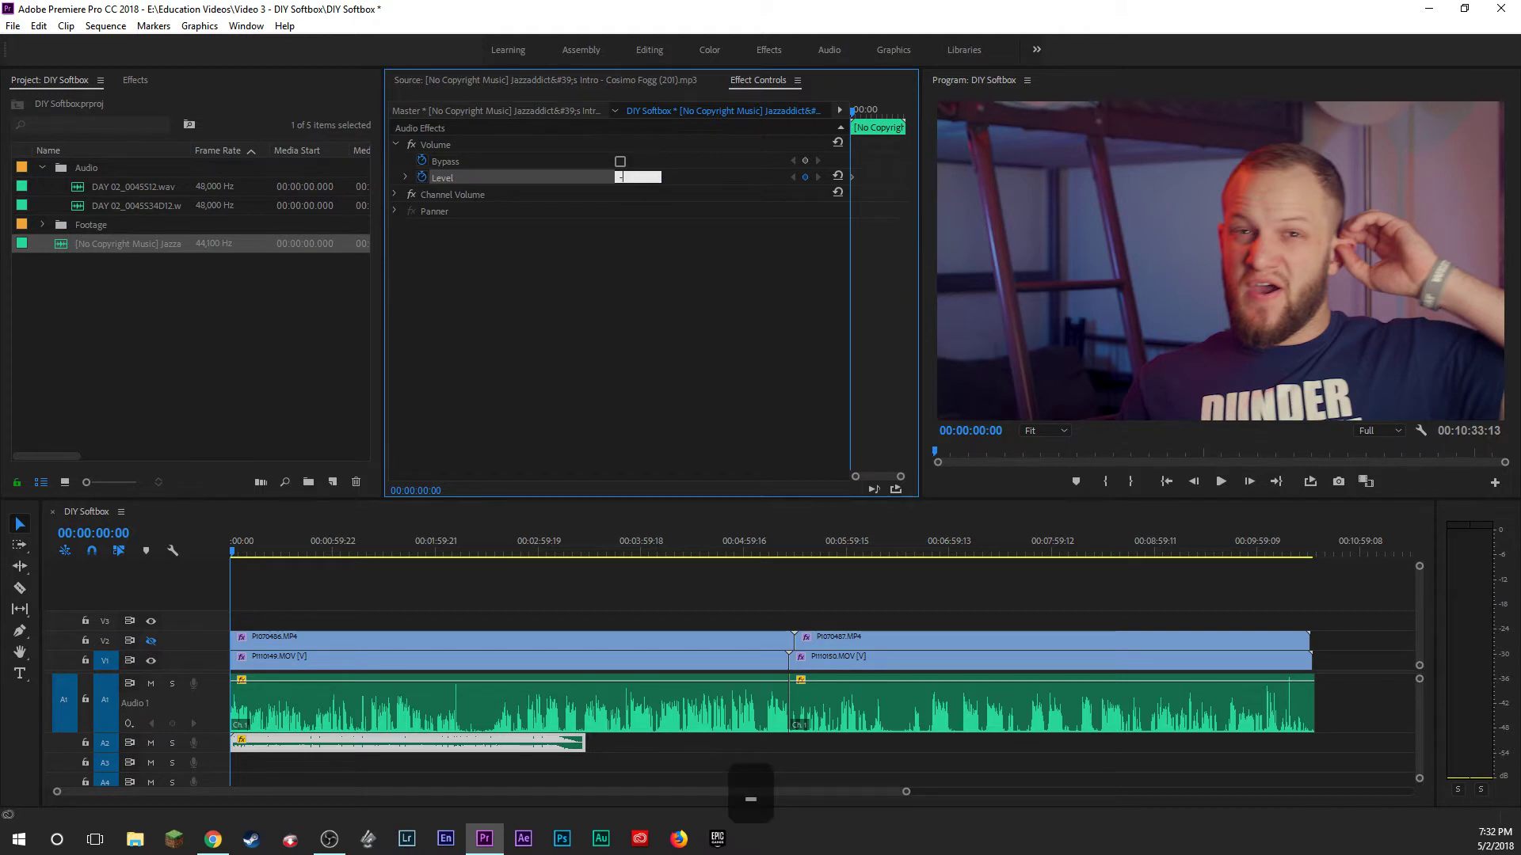
type("20")
key("Return")
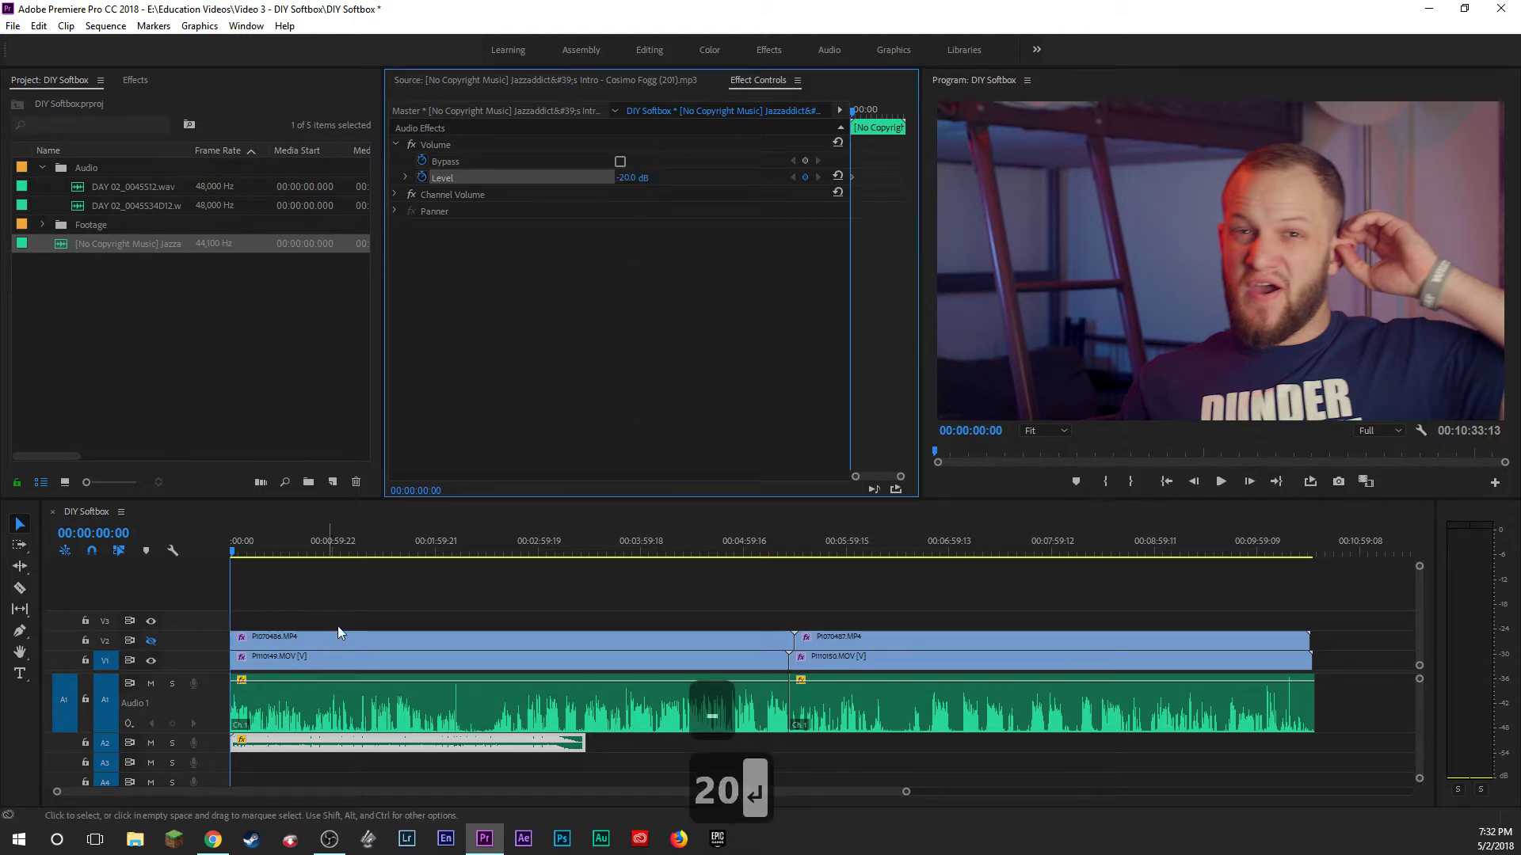
Play the mix from 00:00:57:08 and set the music's volume level to -25 dB at 00:00:59:10.
left_click_drag(246, 545, 333, 545)
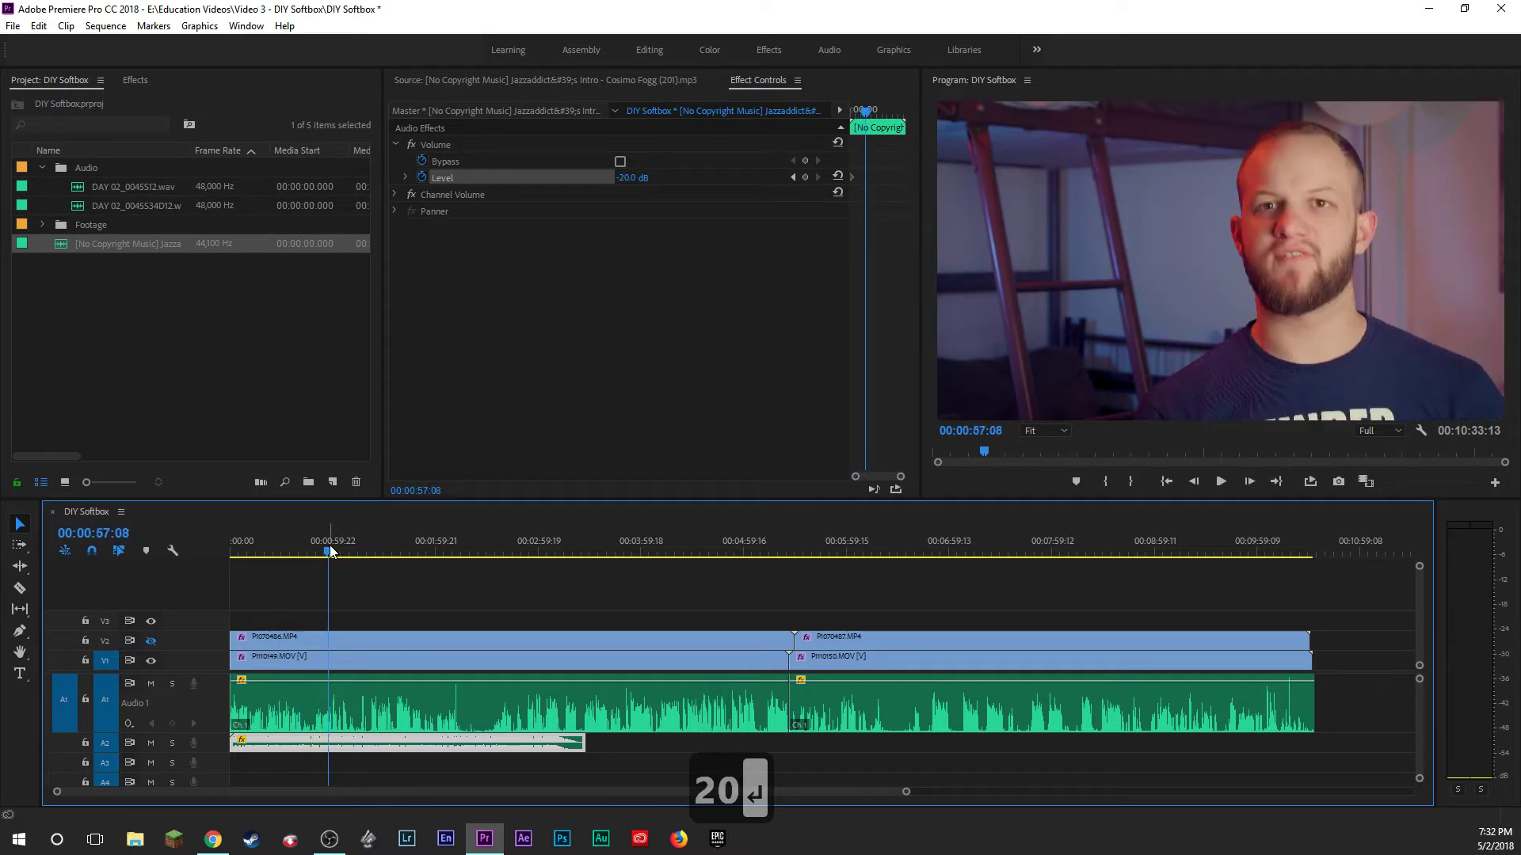
key("space")
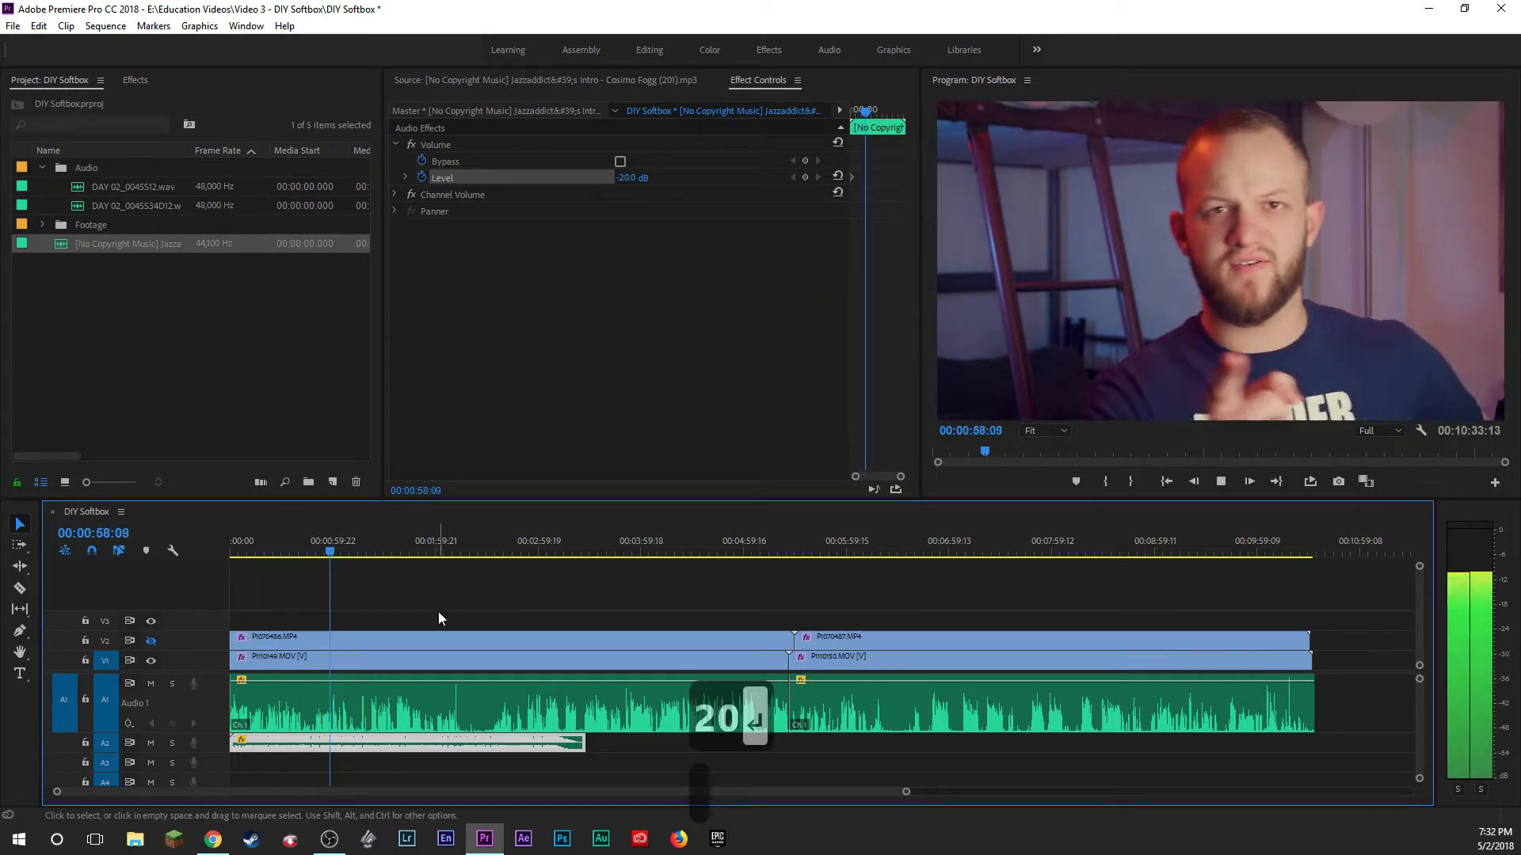
key("space")
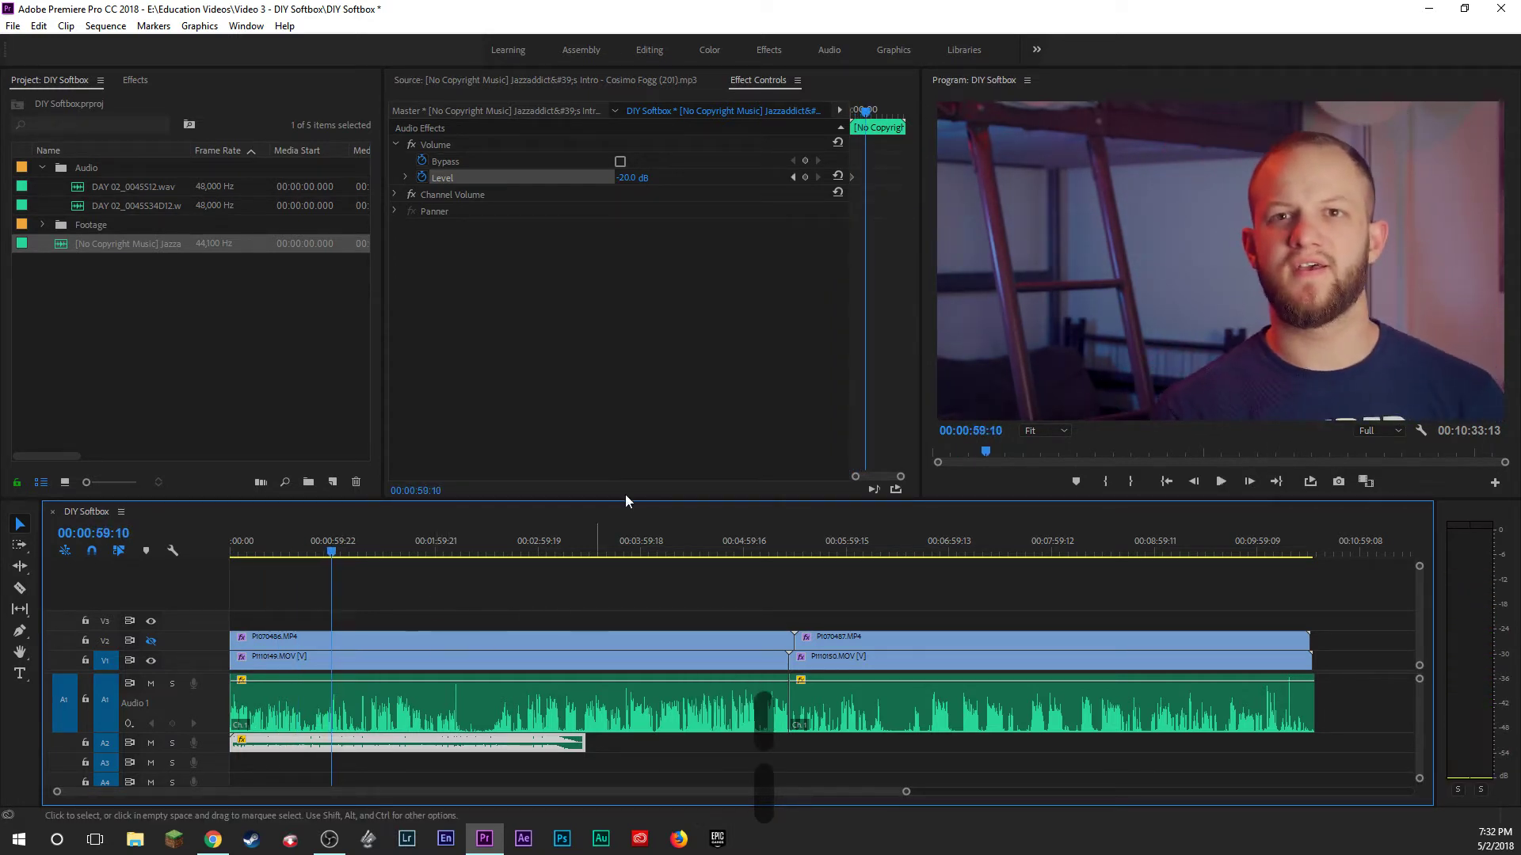
left_click(637, 176)
type("-25")
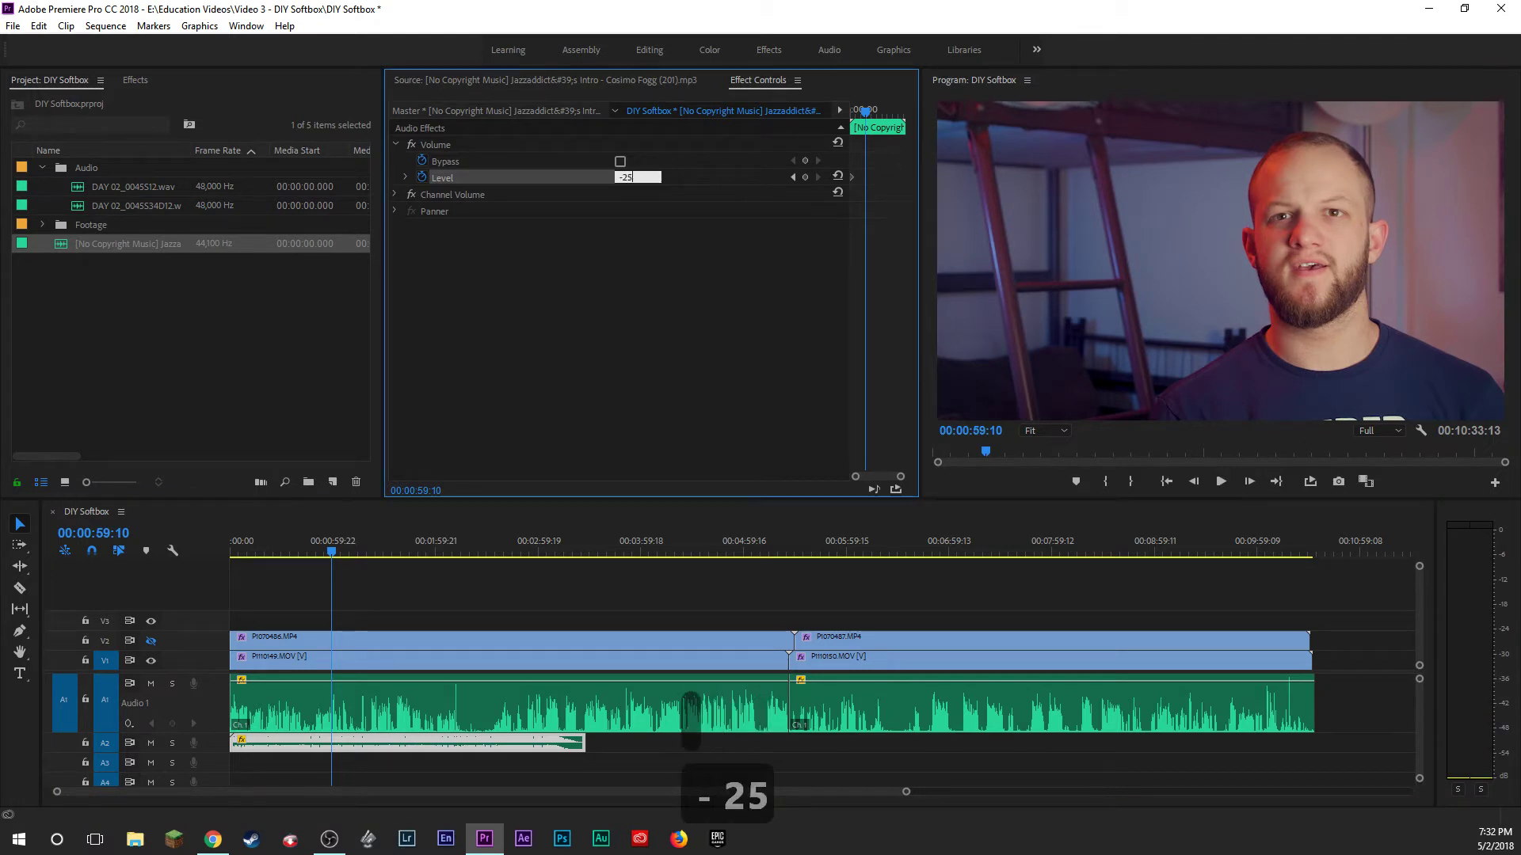
key("Return")
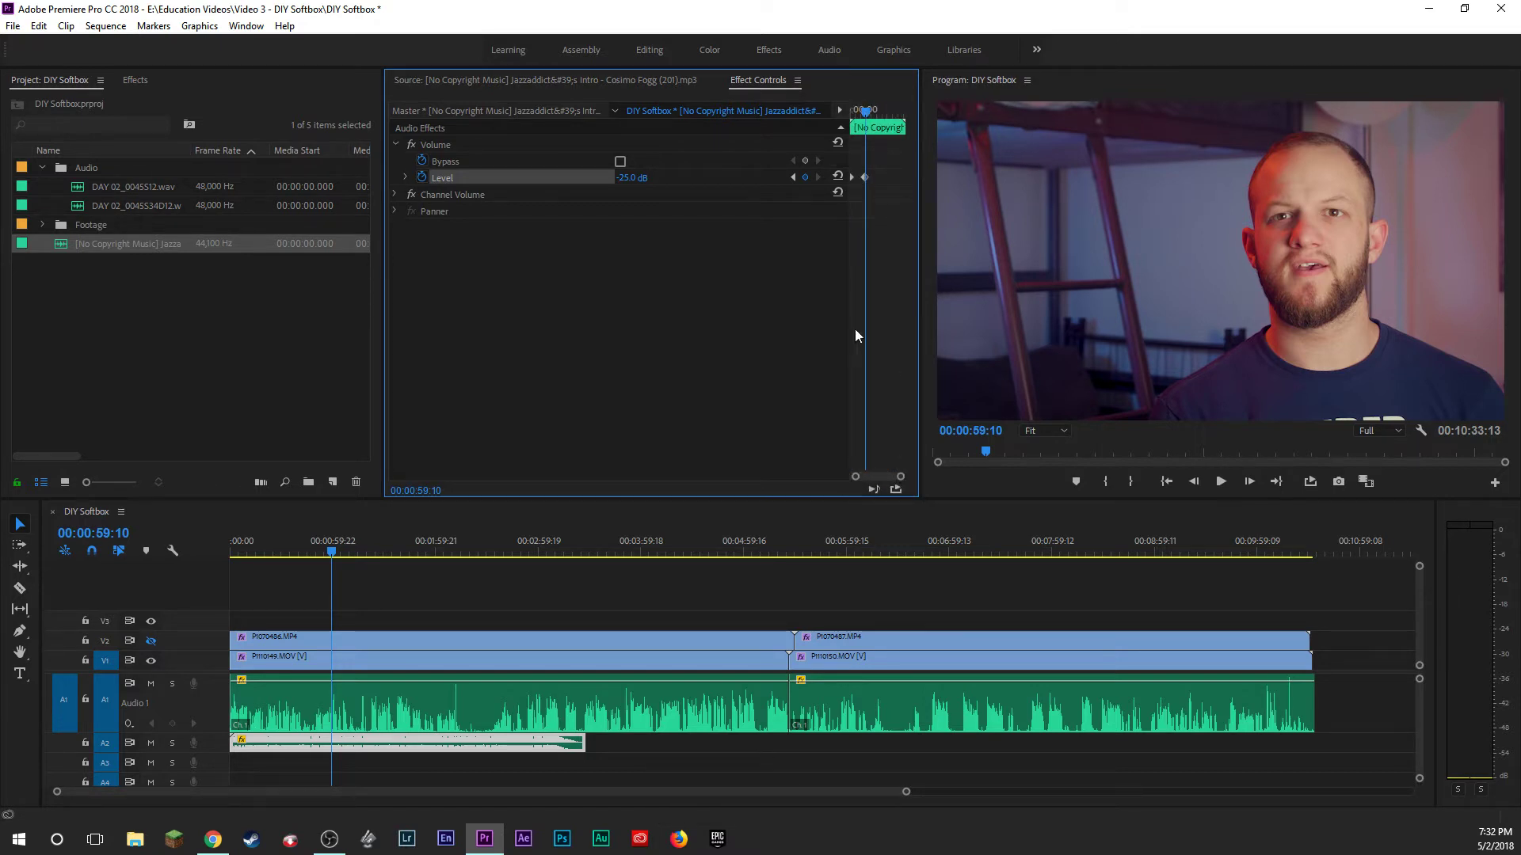
Scrub between the music's two level keyframes and add a -30 dB level keyframe at 00:00:32:09.
left_click(853, 109)
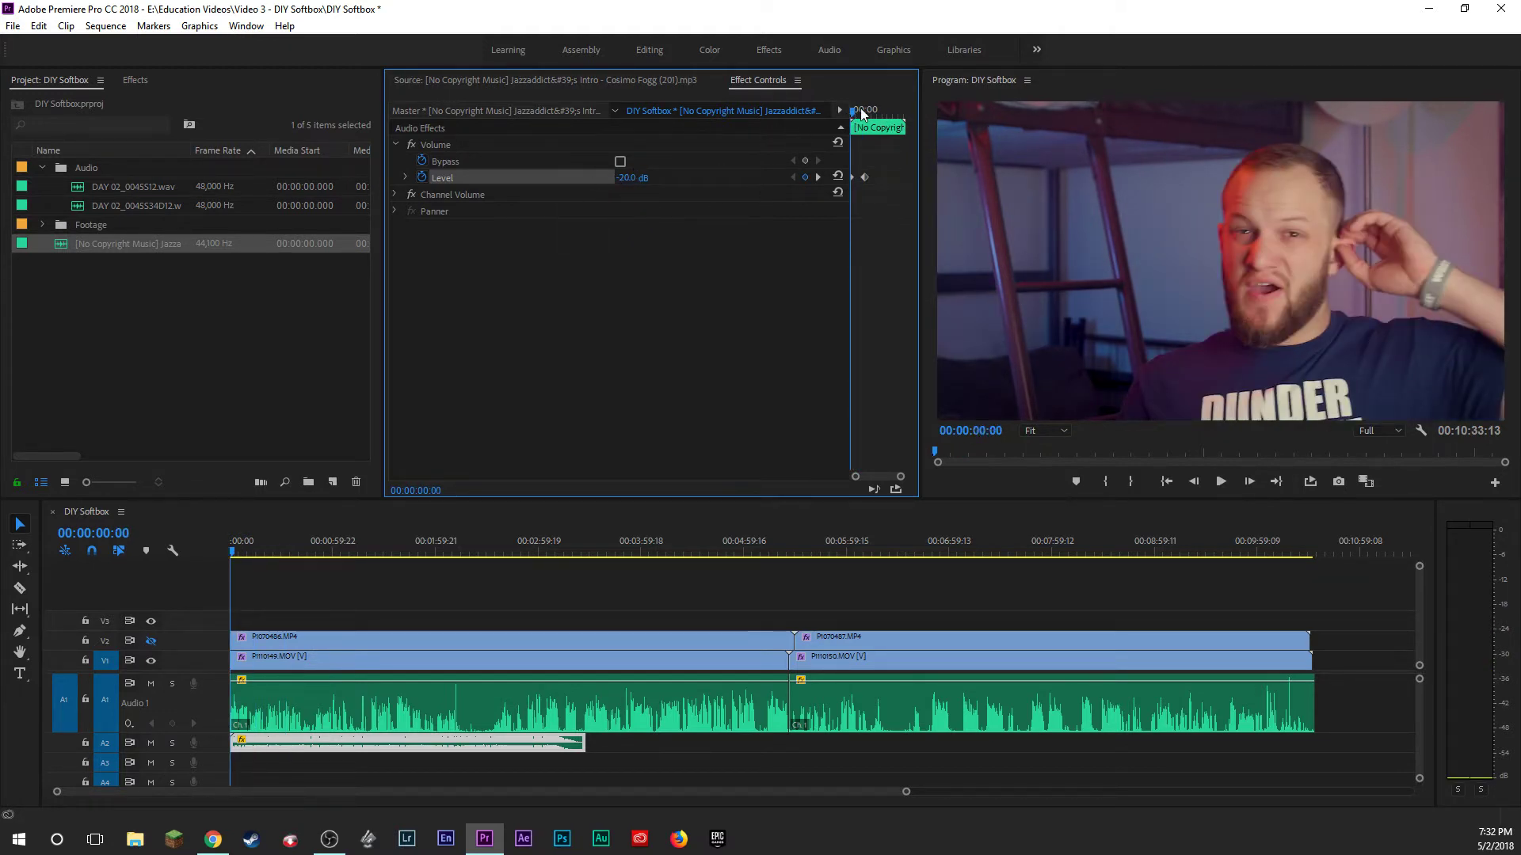
left_click_drag(853, 111, 869, 111)
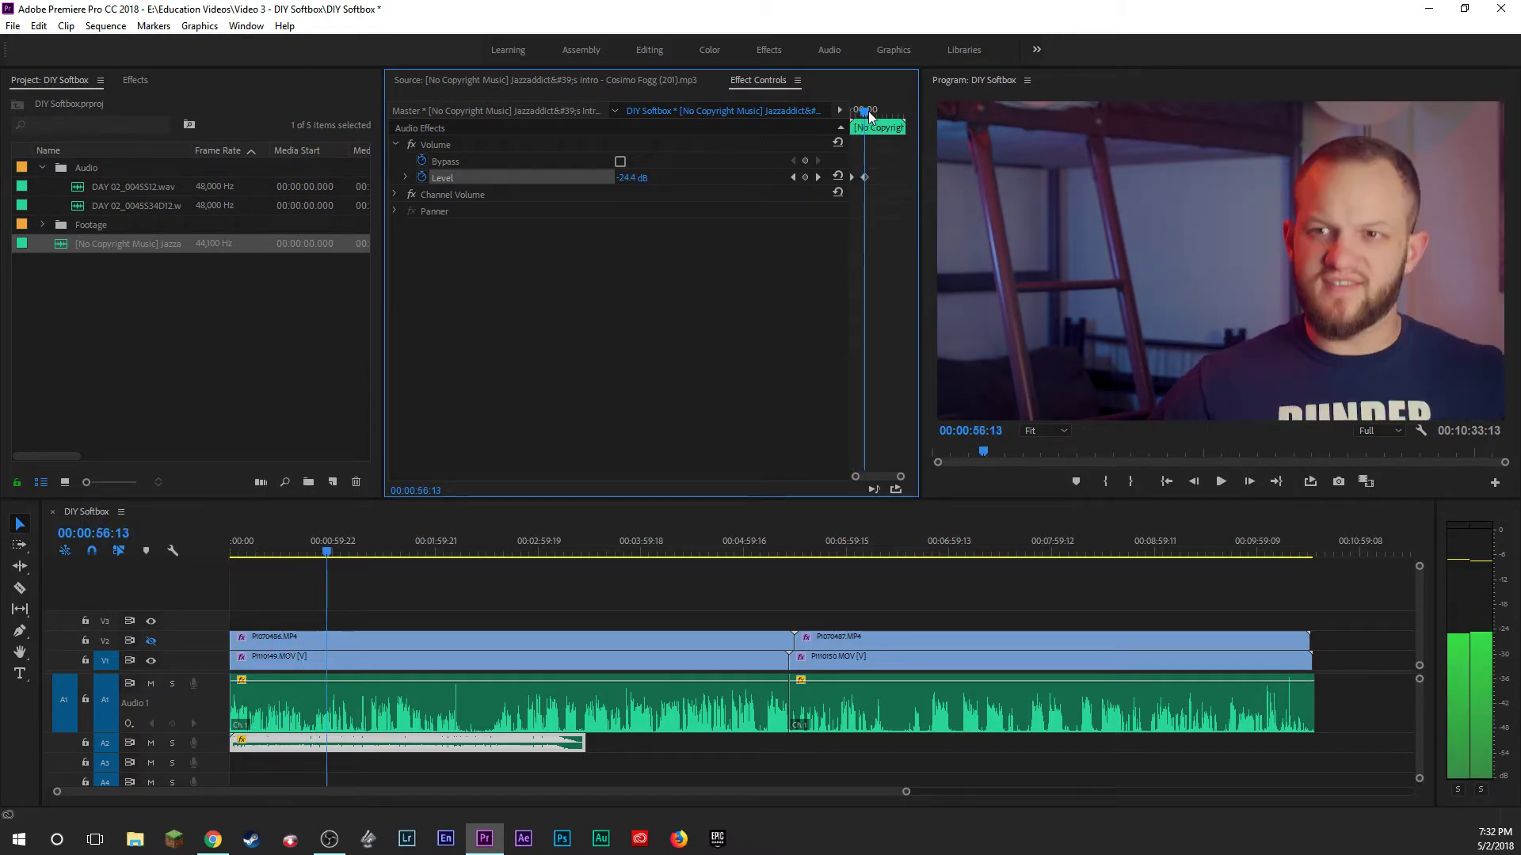
left_click(286, 557)
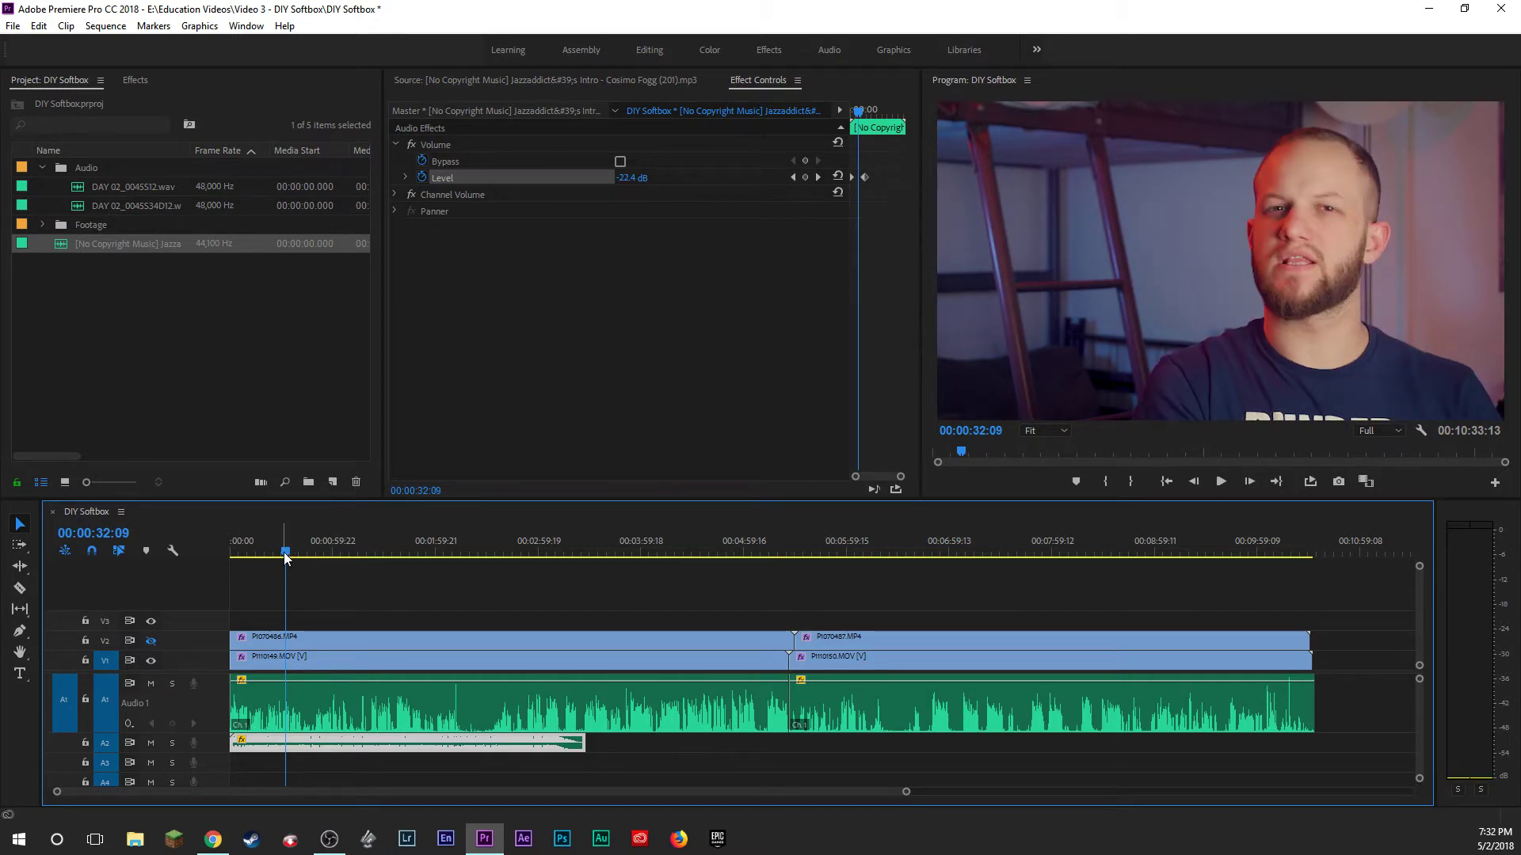
left_click(636, 179)
type("-30")
key("Return")
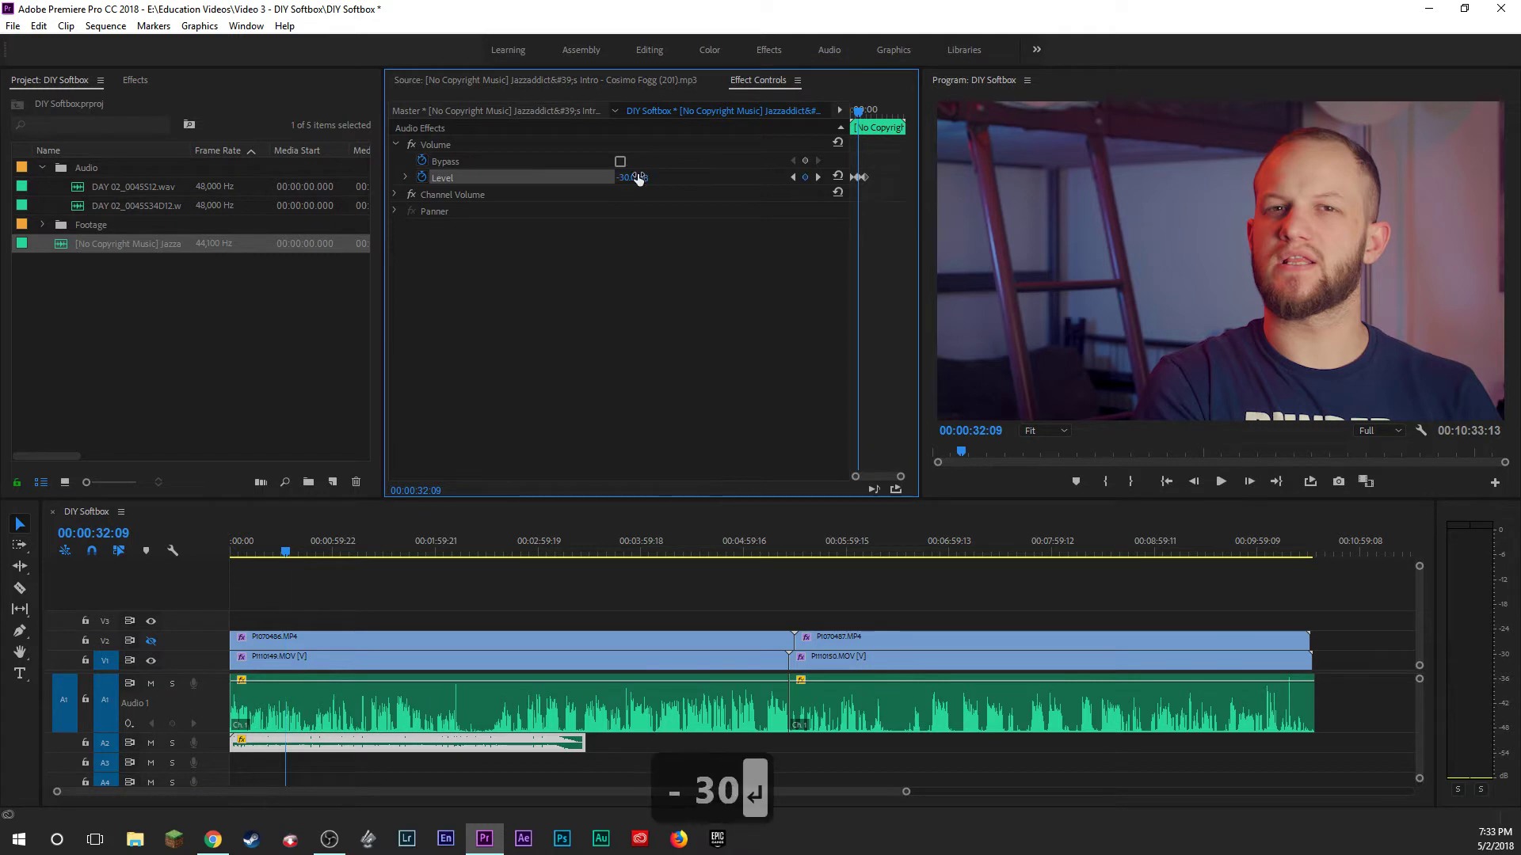
Switch off level keyframing on the music clip with the playhead at 00:01:59:01, deleting all existing level keyframes.
left_click_drag(858, 111, 881, 113)
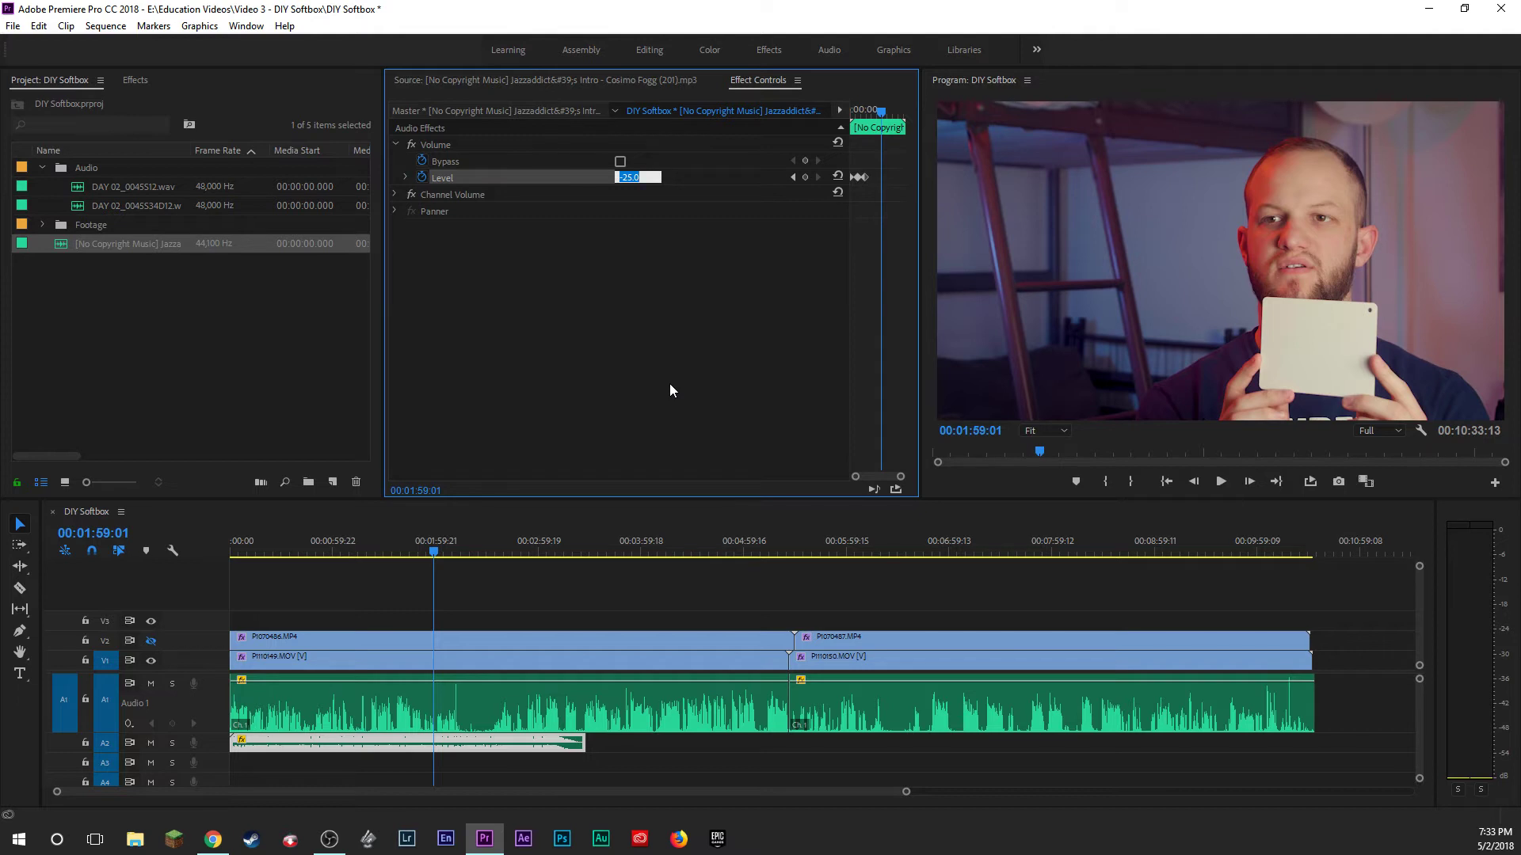
left_click(754, 266)
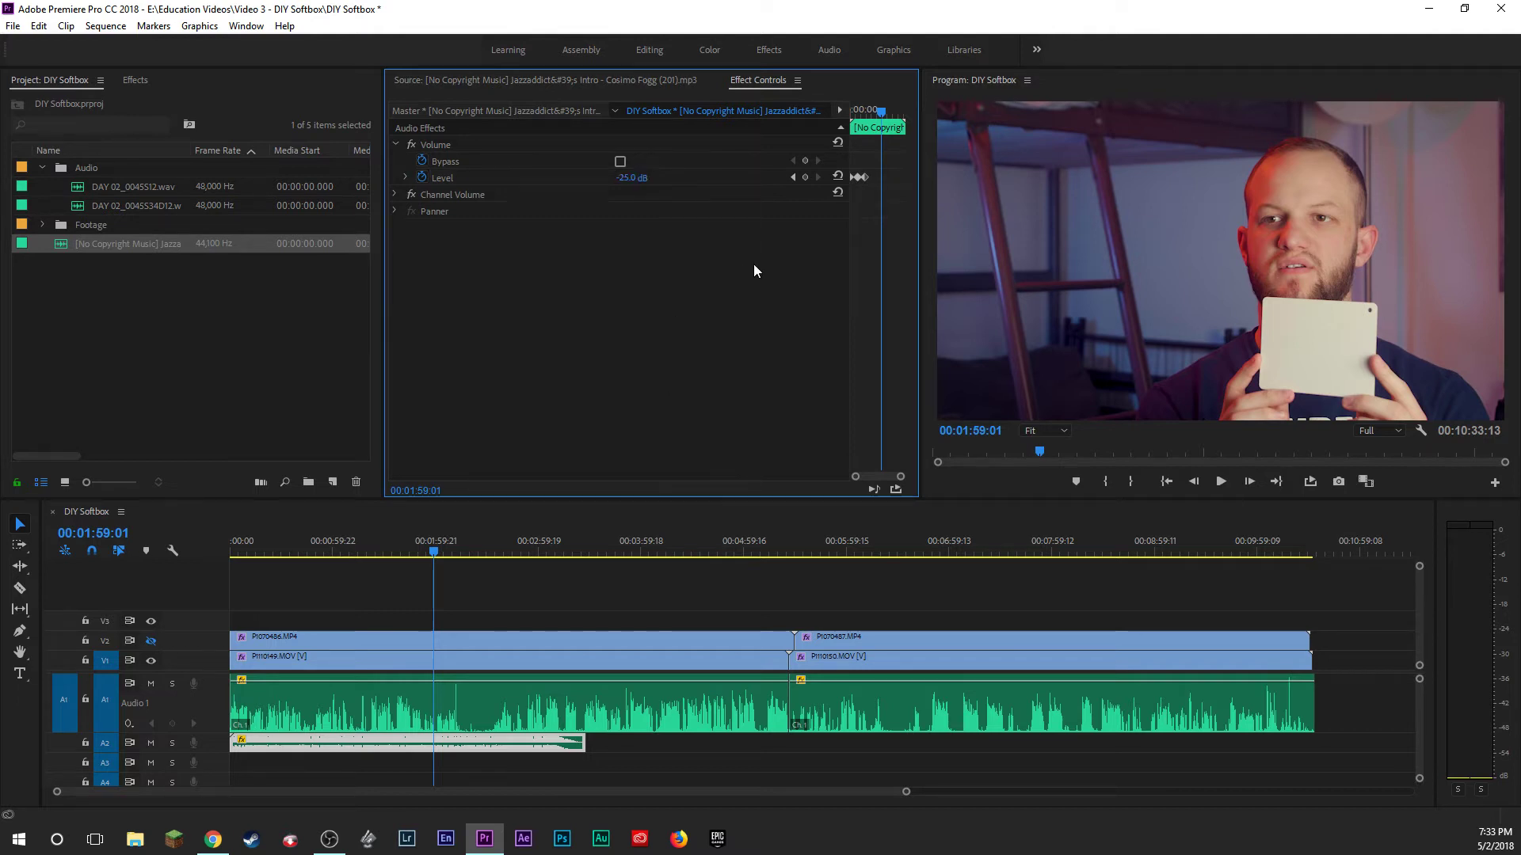
left_click(865, 177)
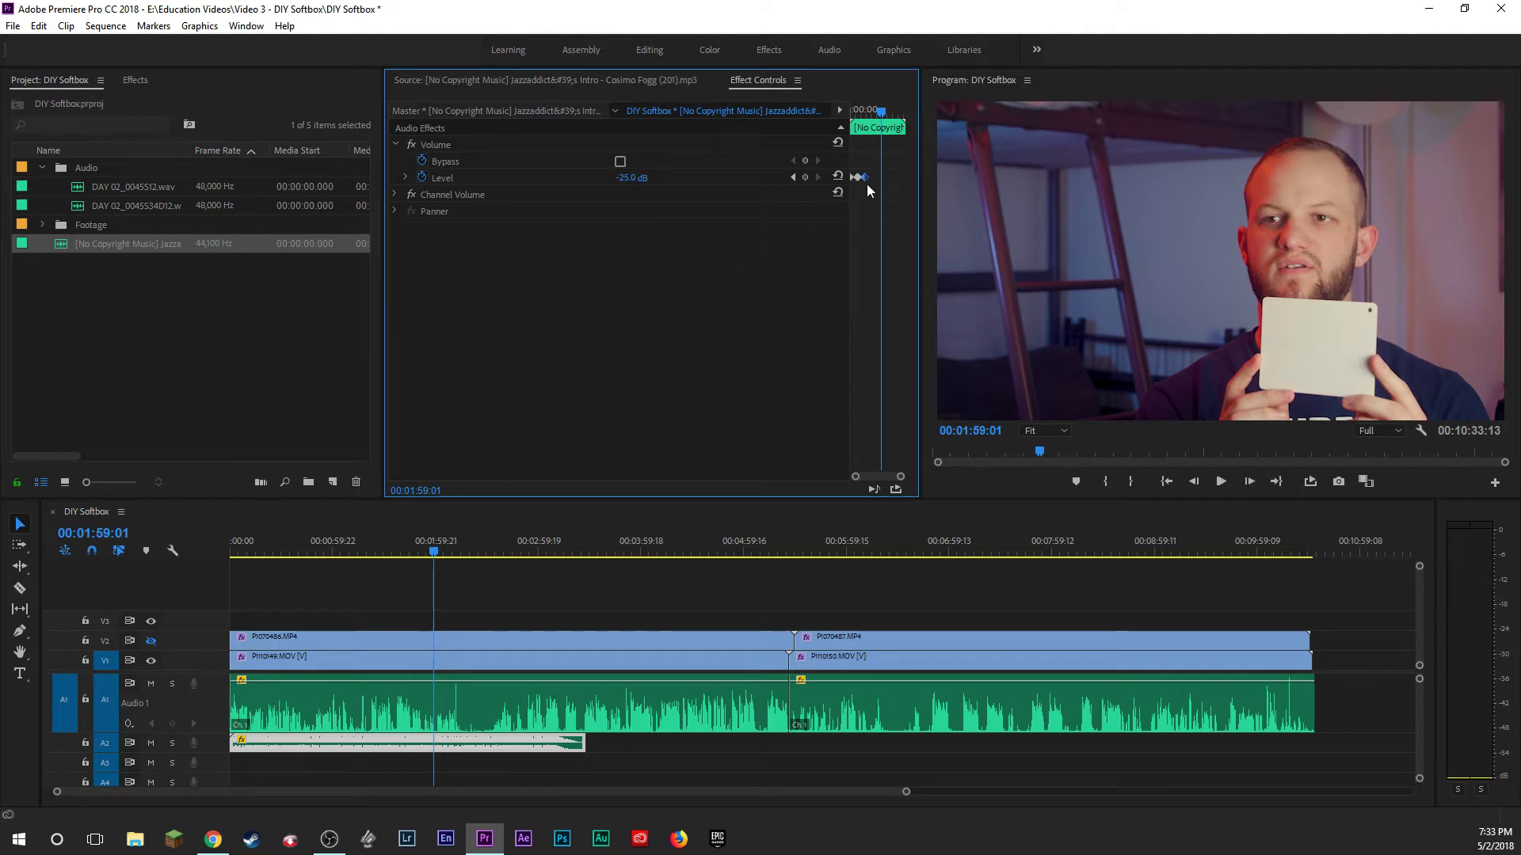
left_click(422, 178)
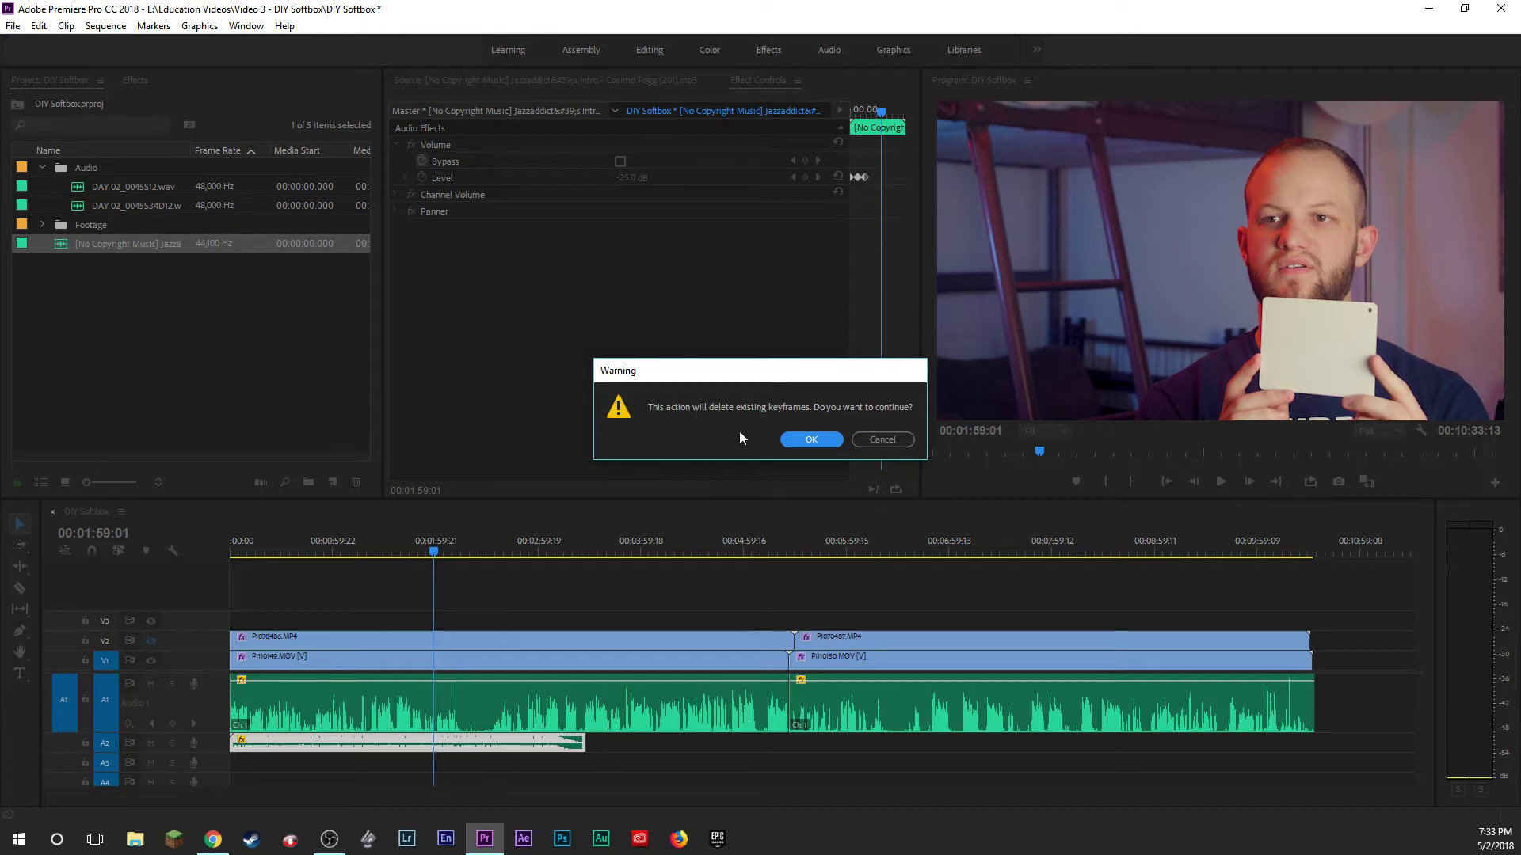
left_click(809, 441)
Move the playhead to 00:01:08:11 and set the music clip's volume level to -30 dB without keyframing.
key("Home")
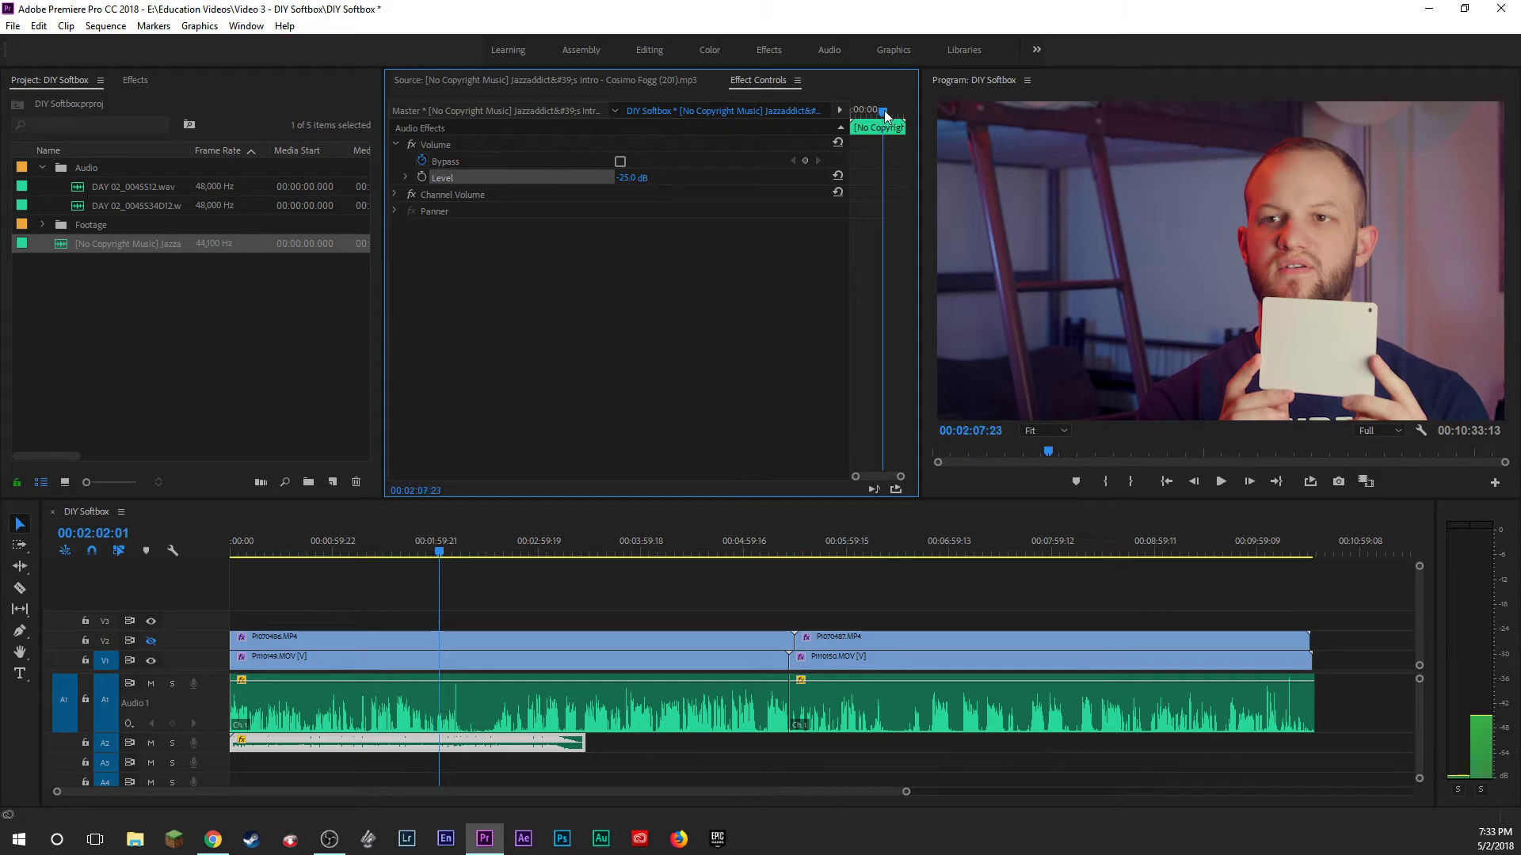
left_click(630, 178)
left_click(626, 236)
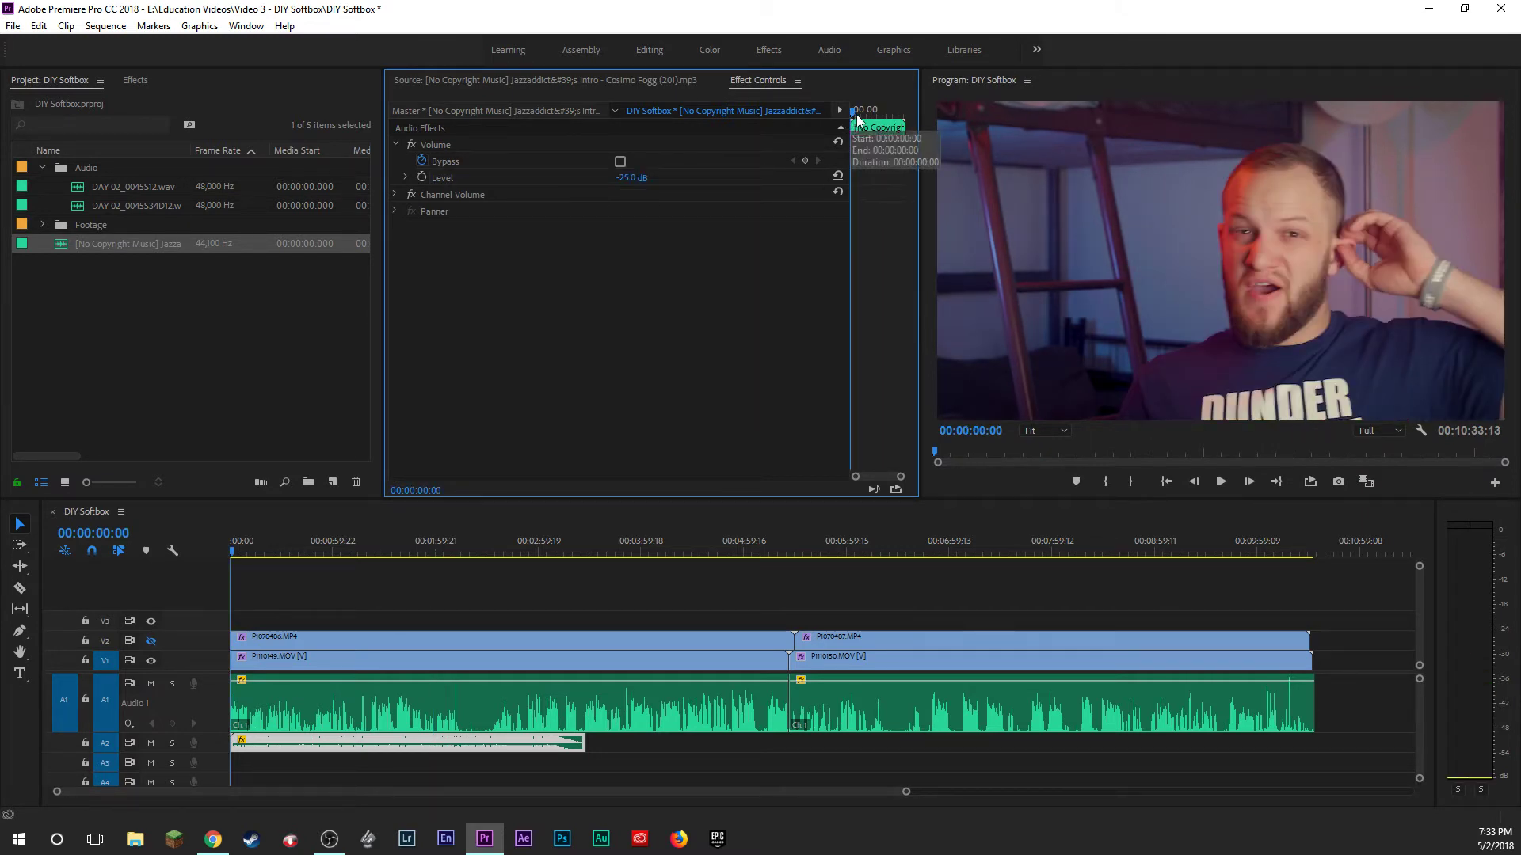
left_click_drag(857, 114, 869, 121)
left_click(630, 179)
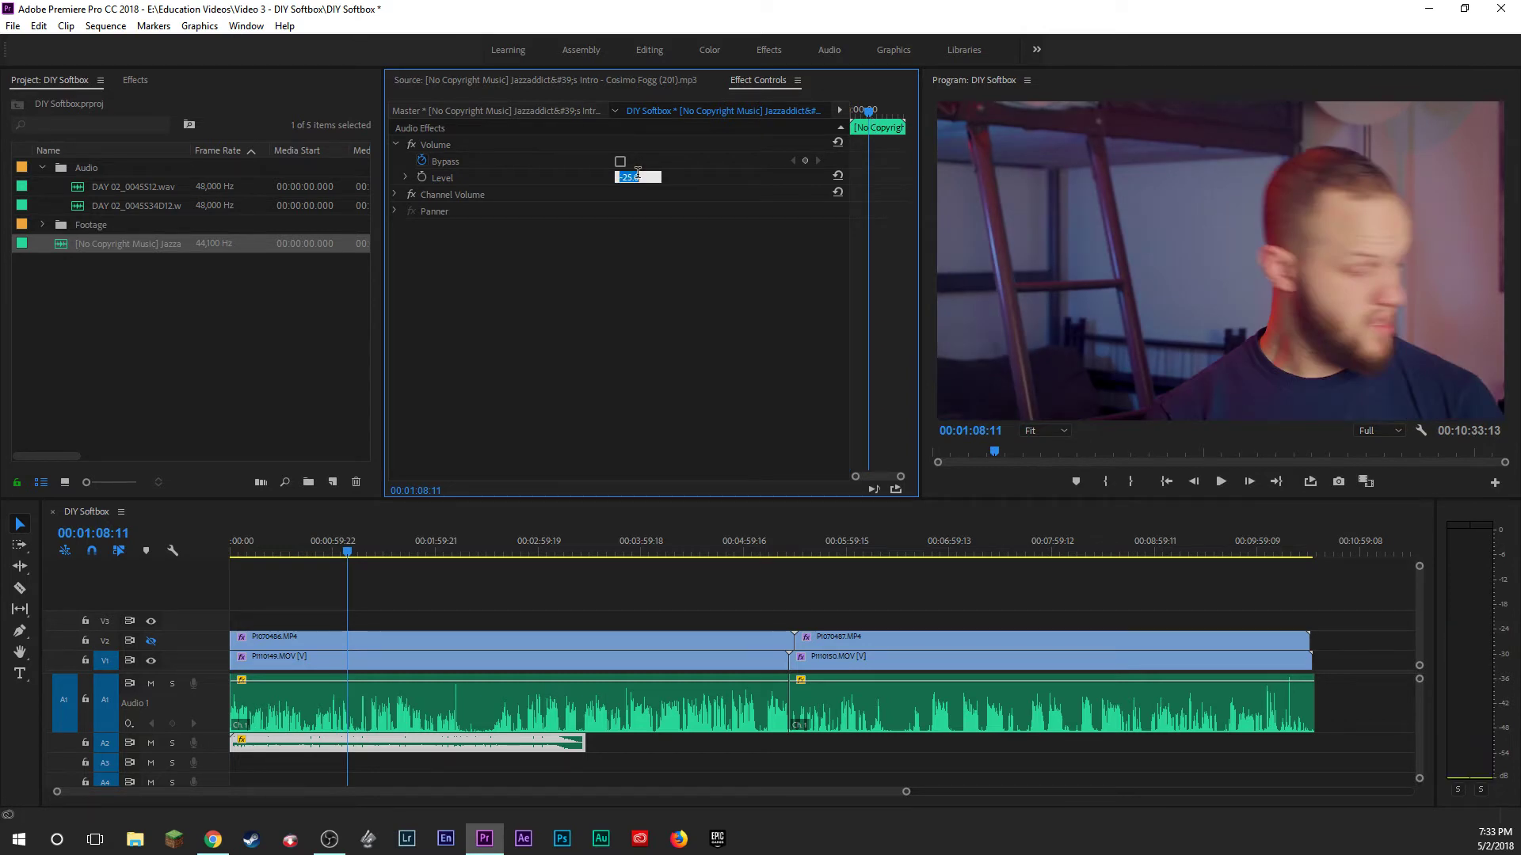
type("-30")
key("Return")
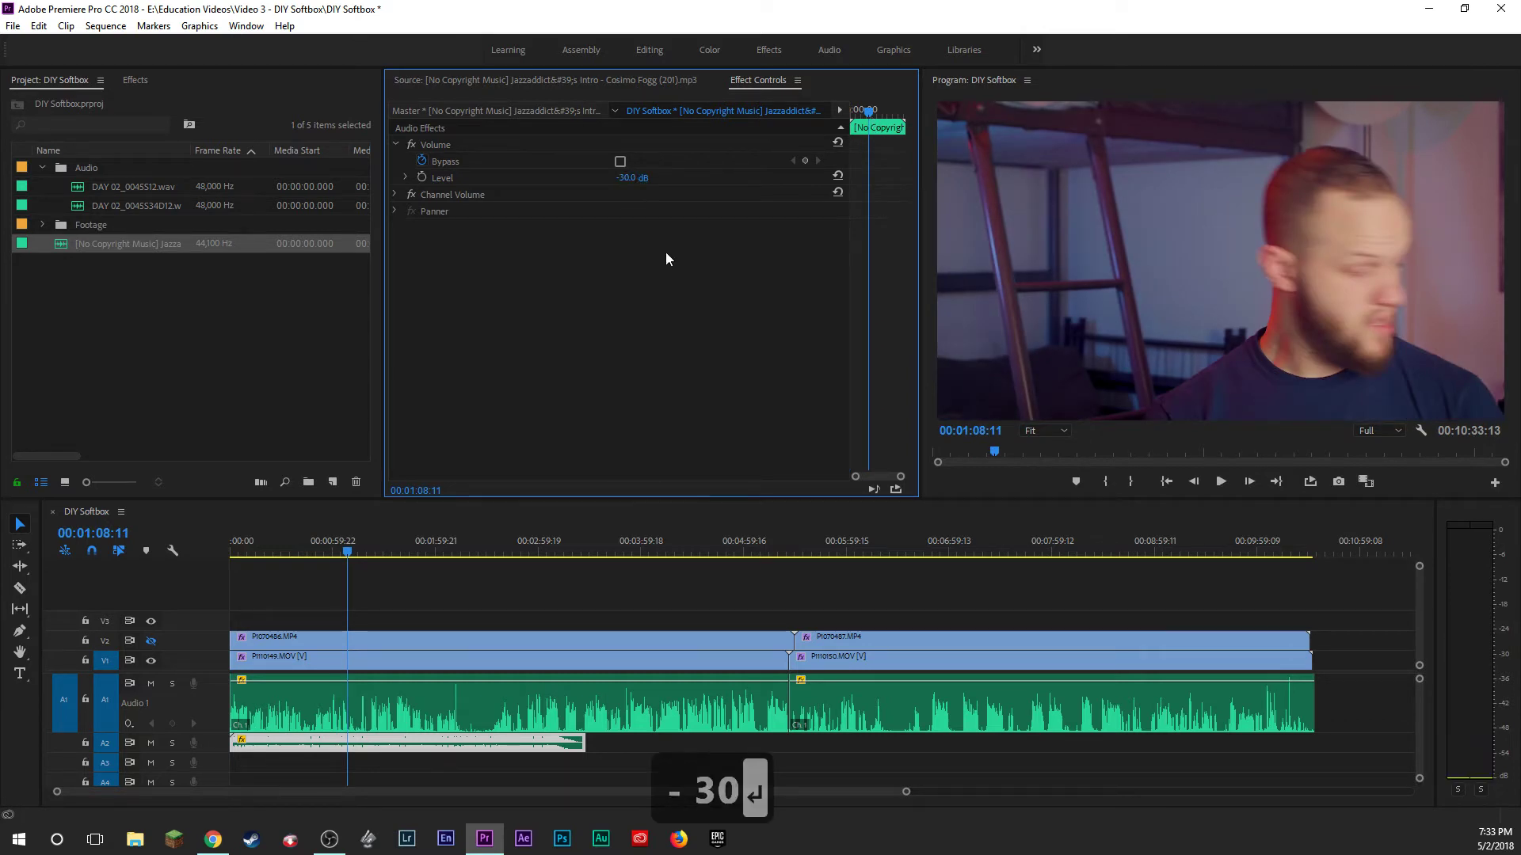
Return the playhead to the sequence start and set the music clip's volume level to -25 dB.
left_click_drag(868, 109, 820, 121)
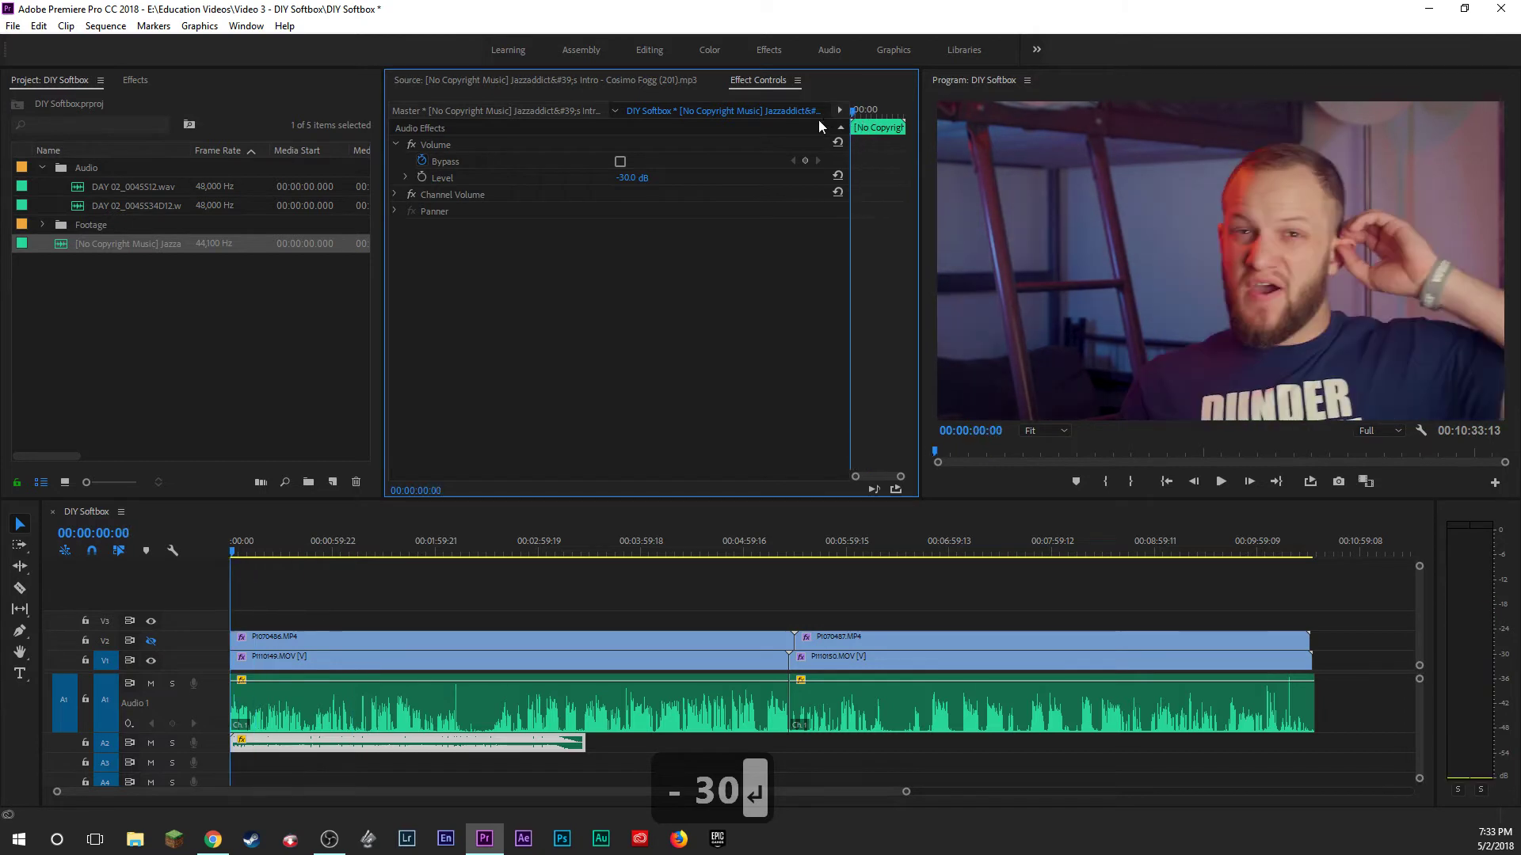
left_click(638, 174)
type("-25")
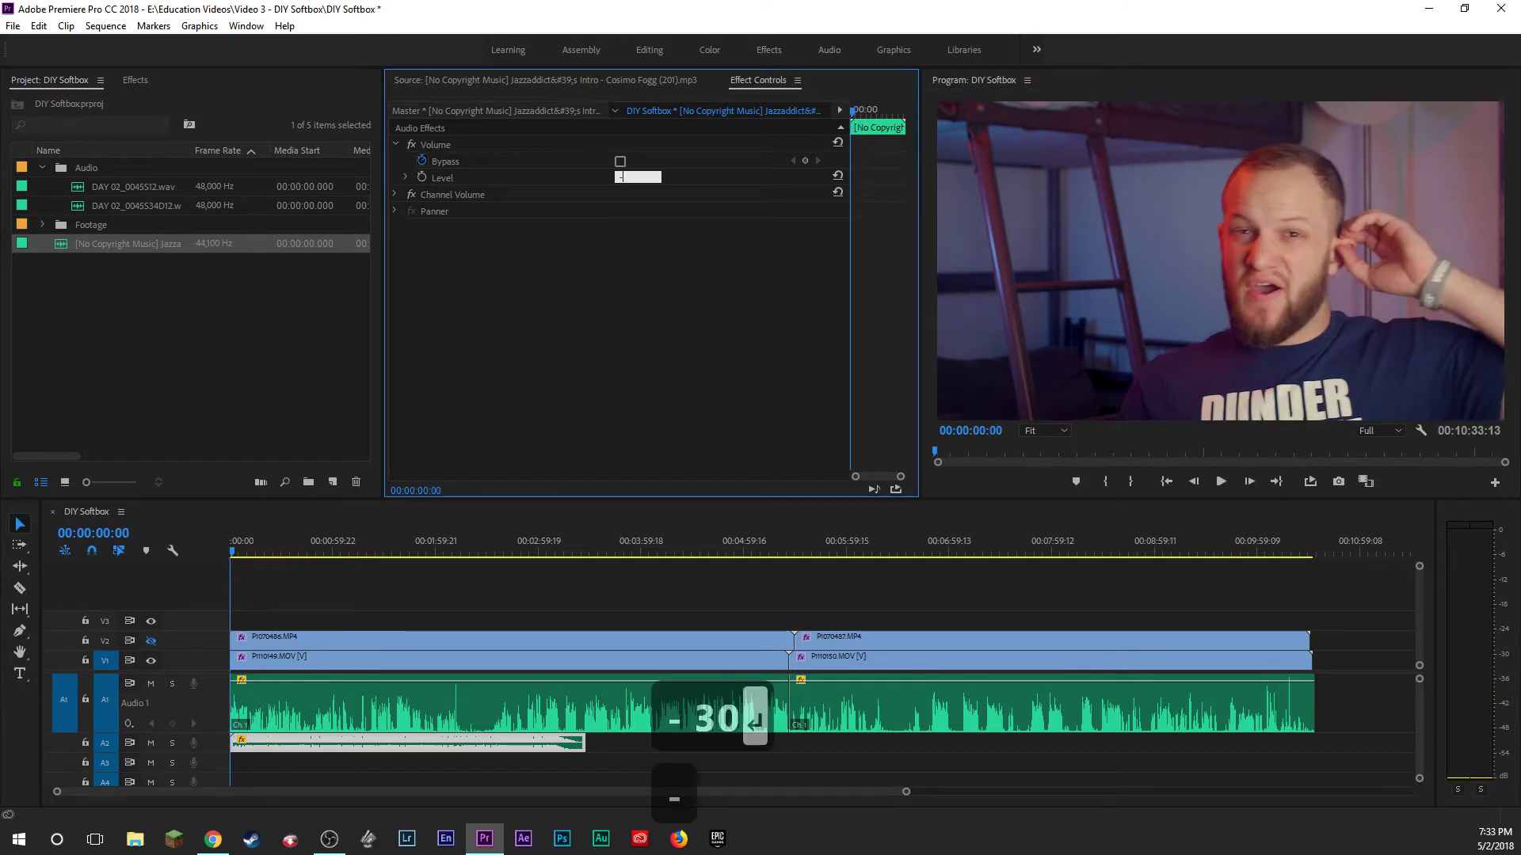
Set the volume level of the selected music clip to -25 dB.
key("Return")
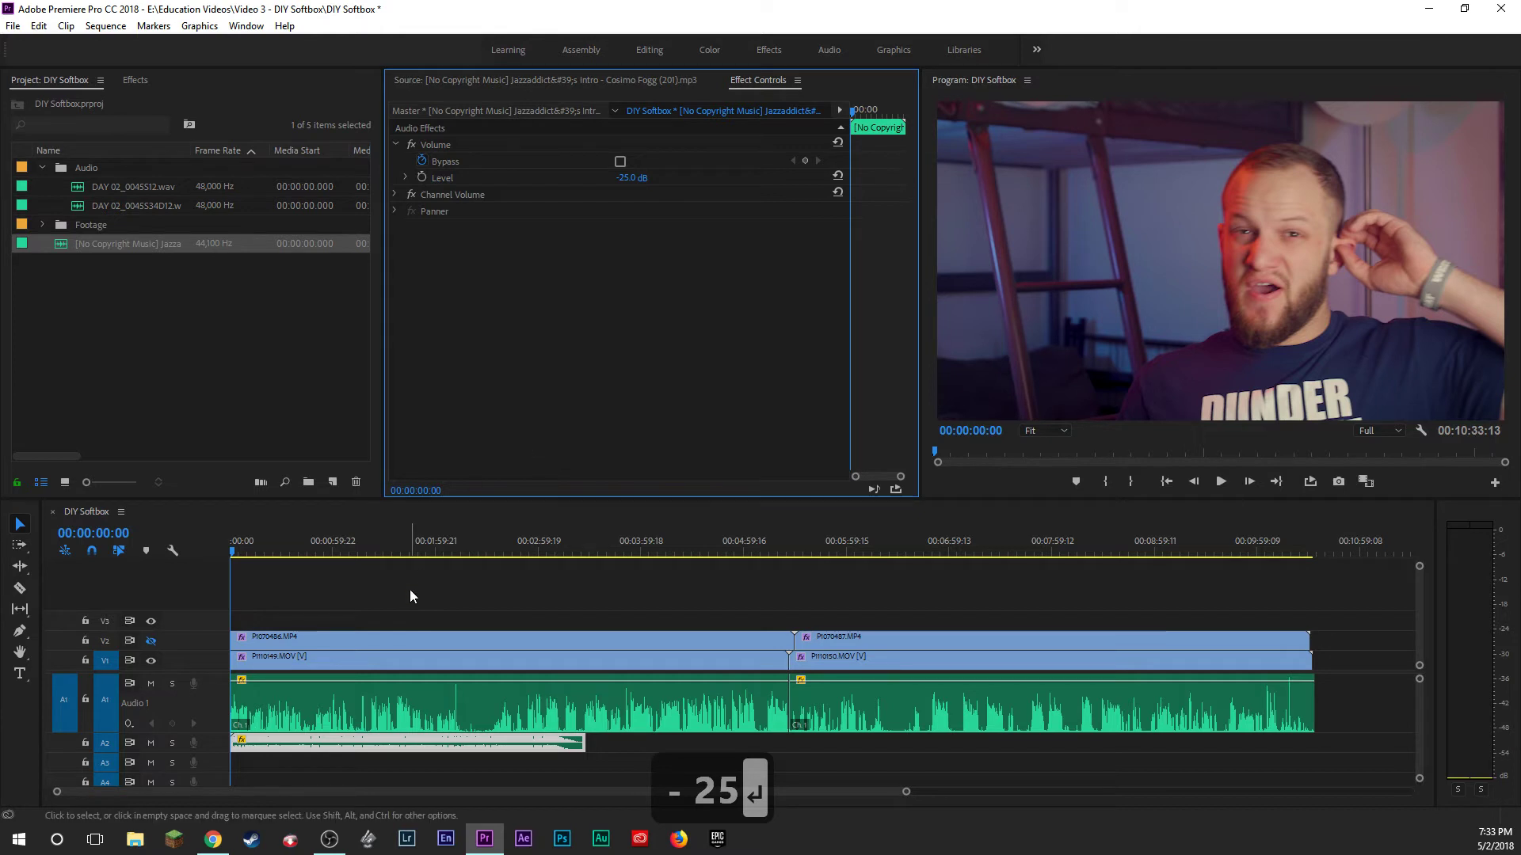
key("z")
key("z")
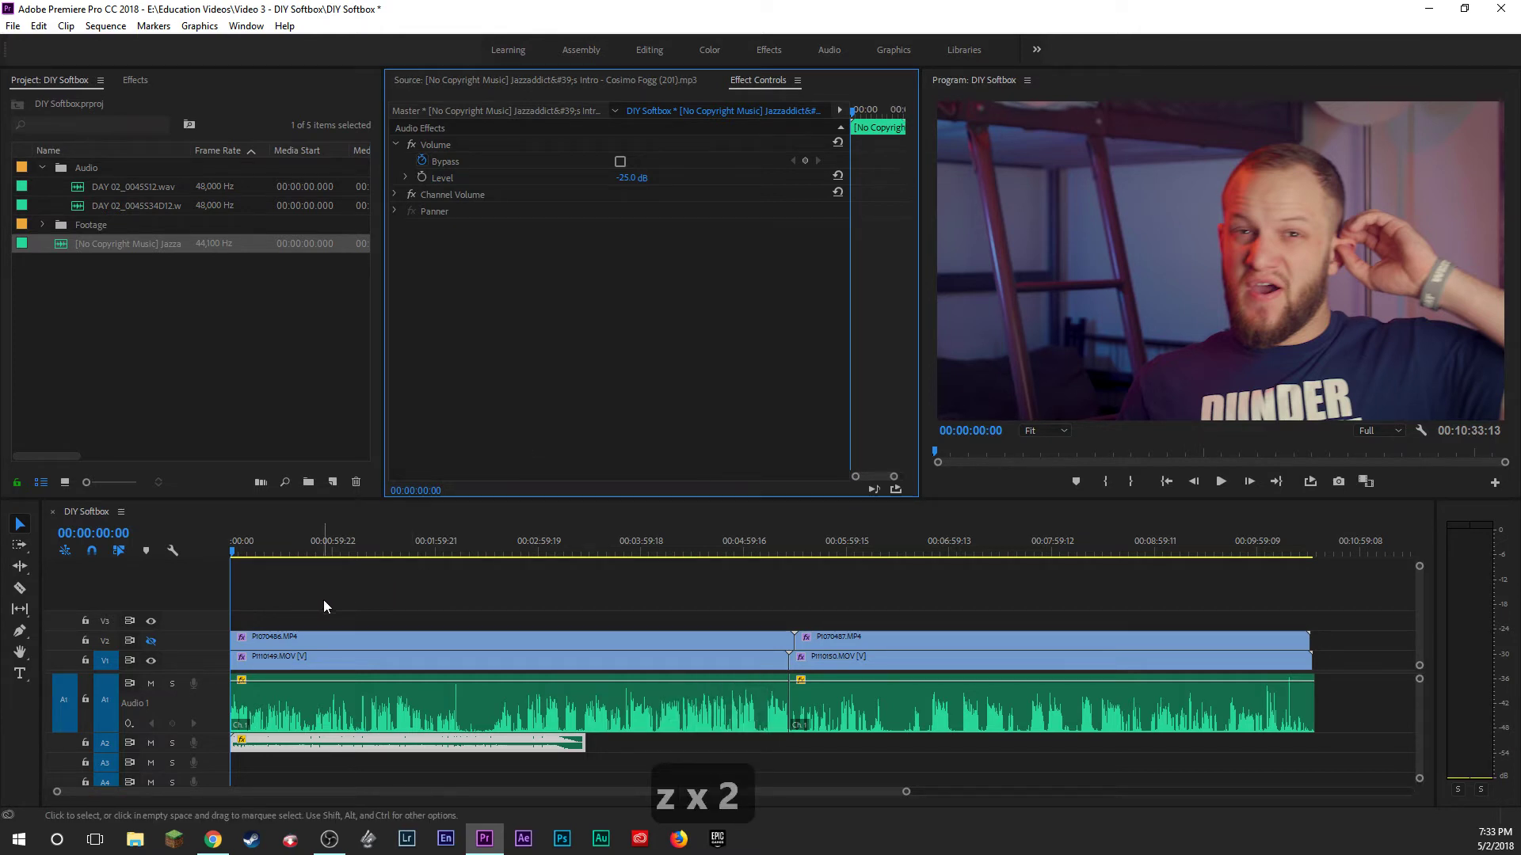
Trim the music clip's start on A2 to 00:00:00:06 and move the clip back to the beginning of the sequence.
left_click(323, 601)
key("z")
key("z")
key("z")
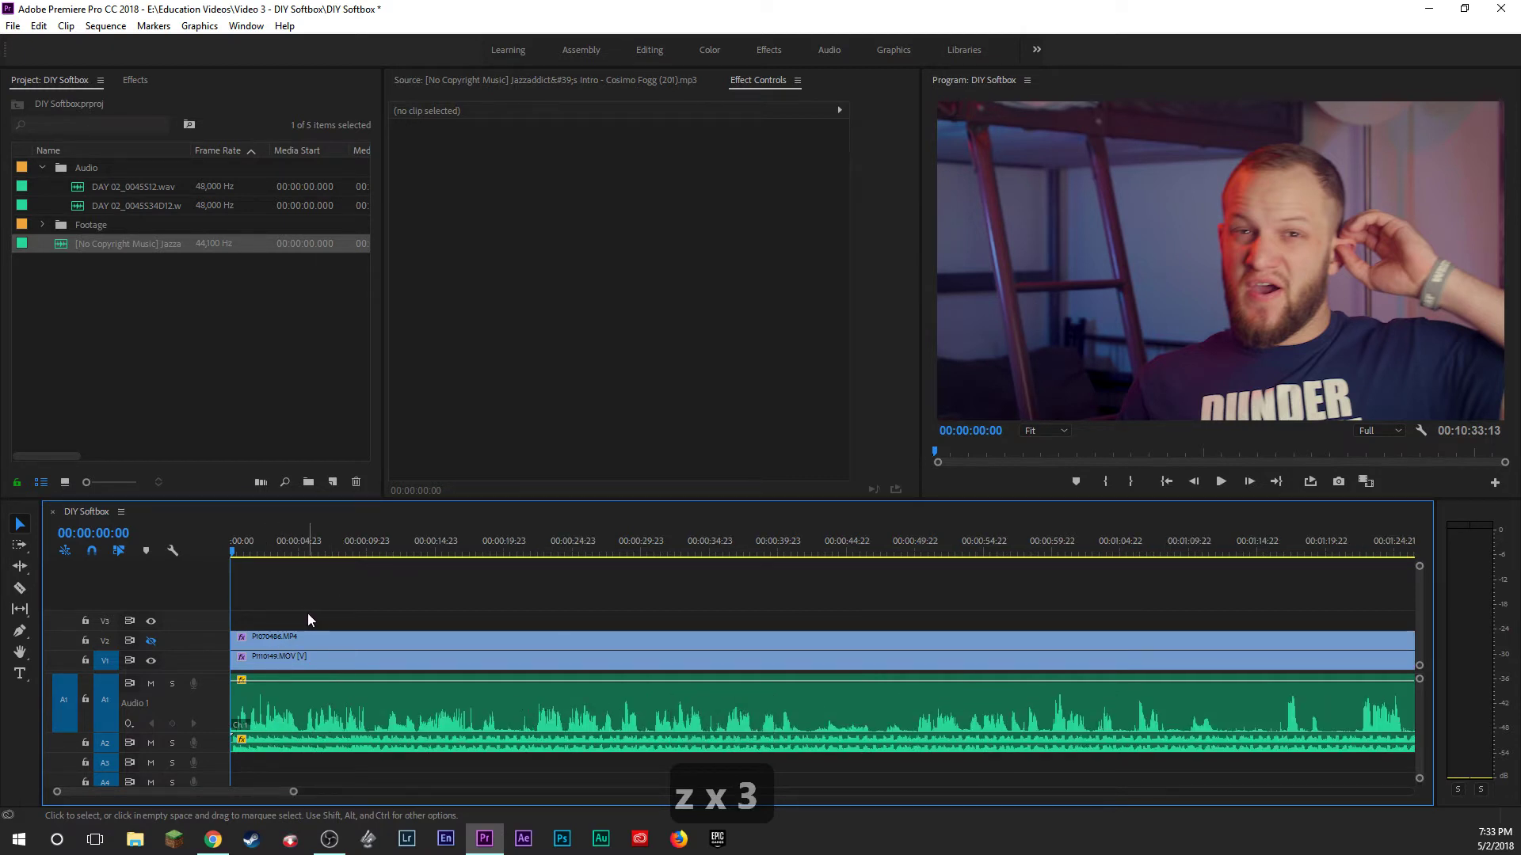
key("z")
key("z")
key("z")
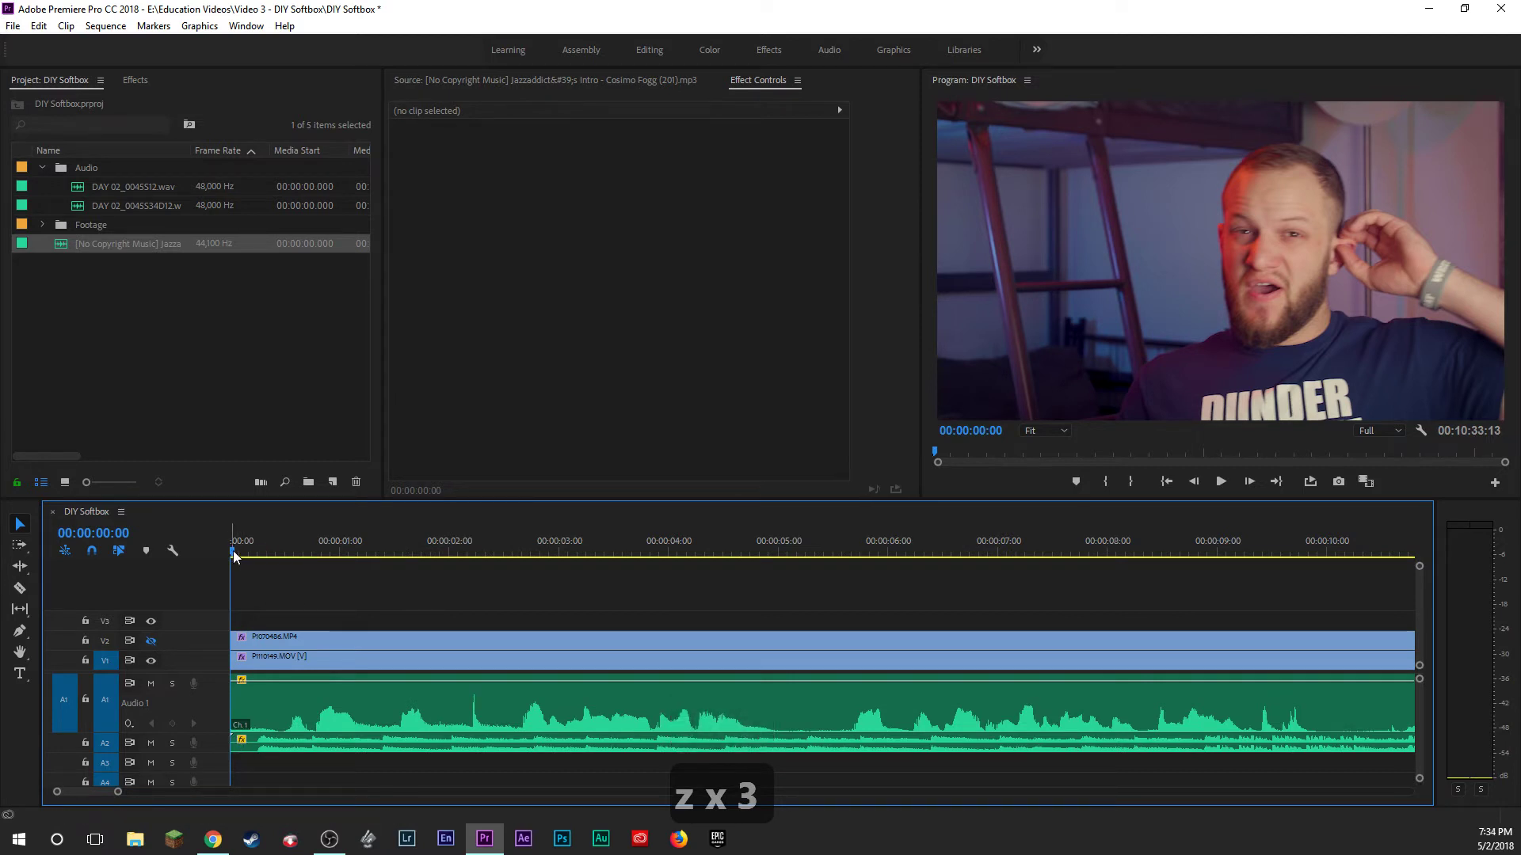
left_click_drag(231, 553, 263, 552)
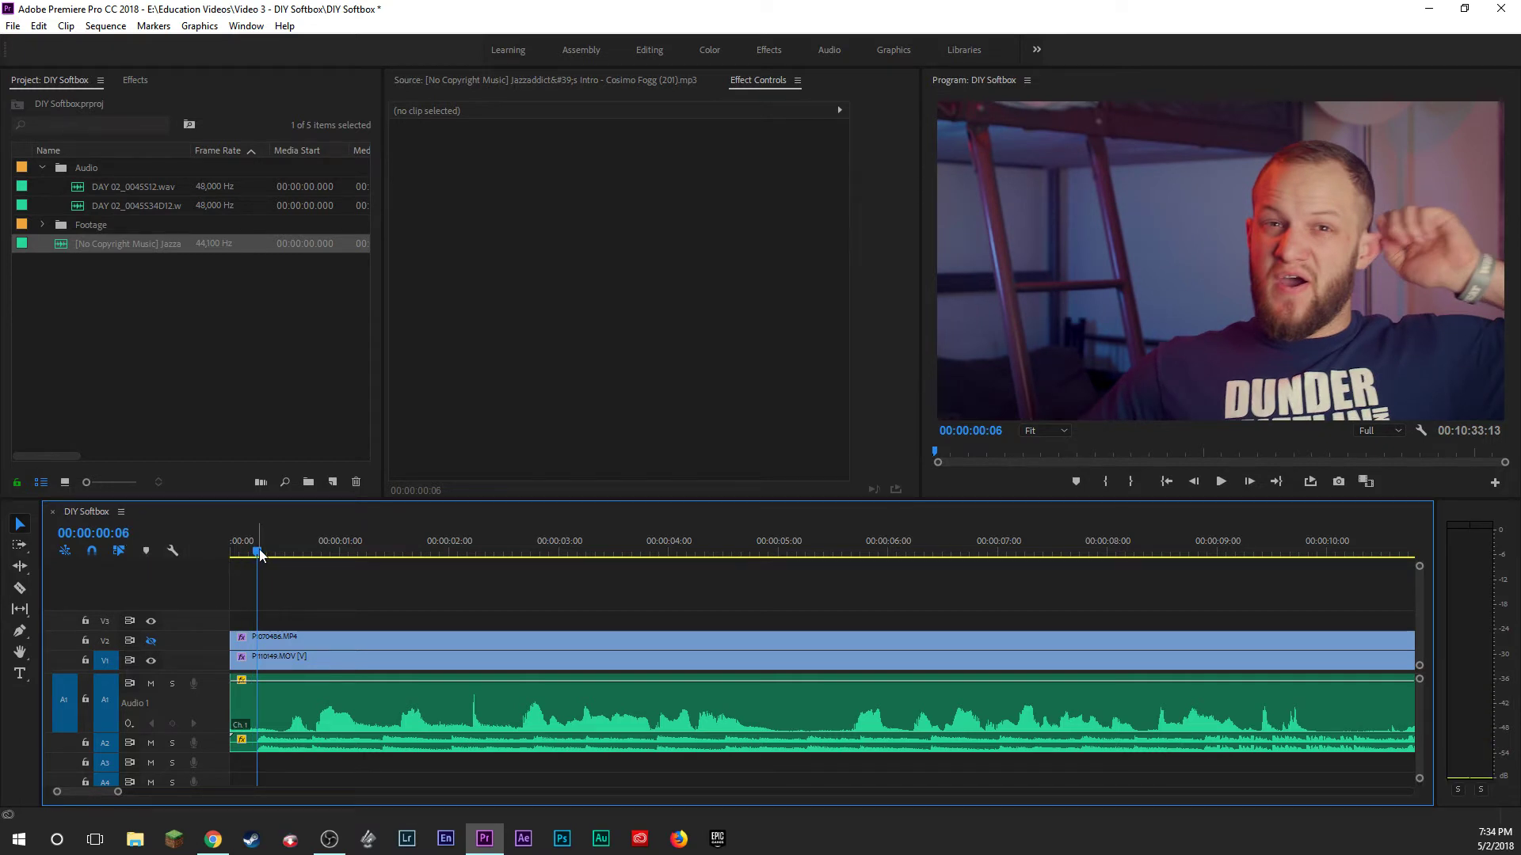
key("space")
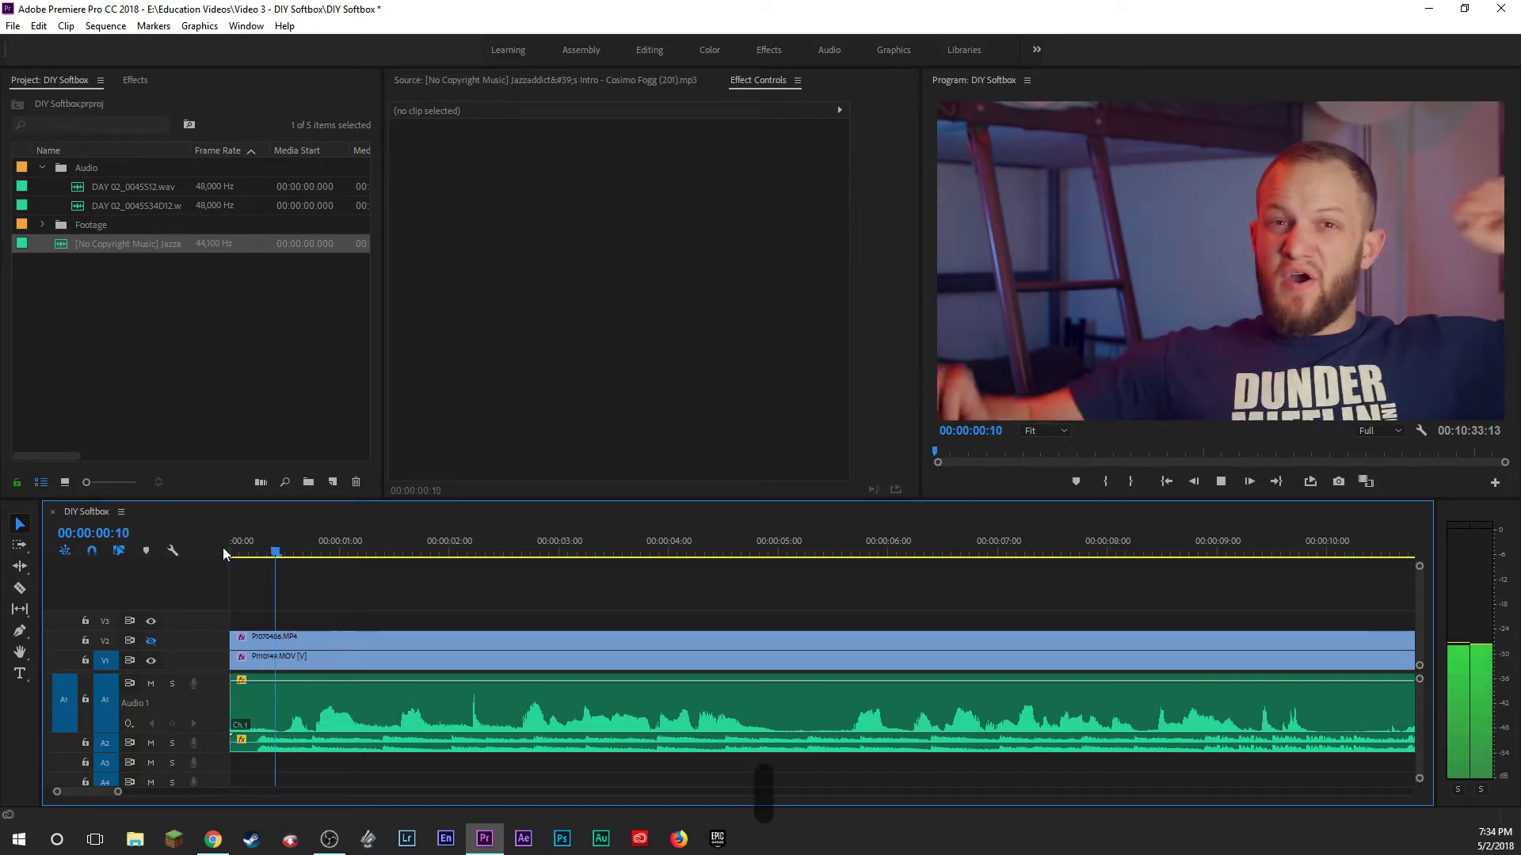
key("space")
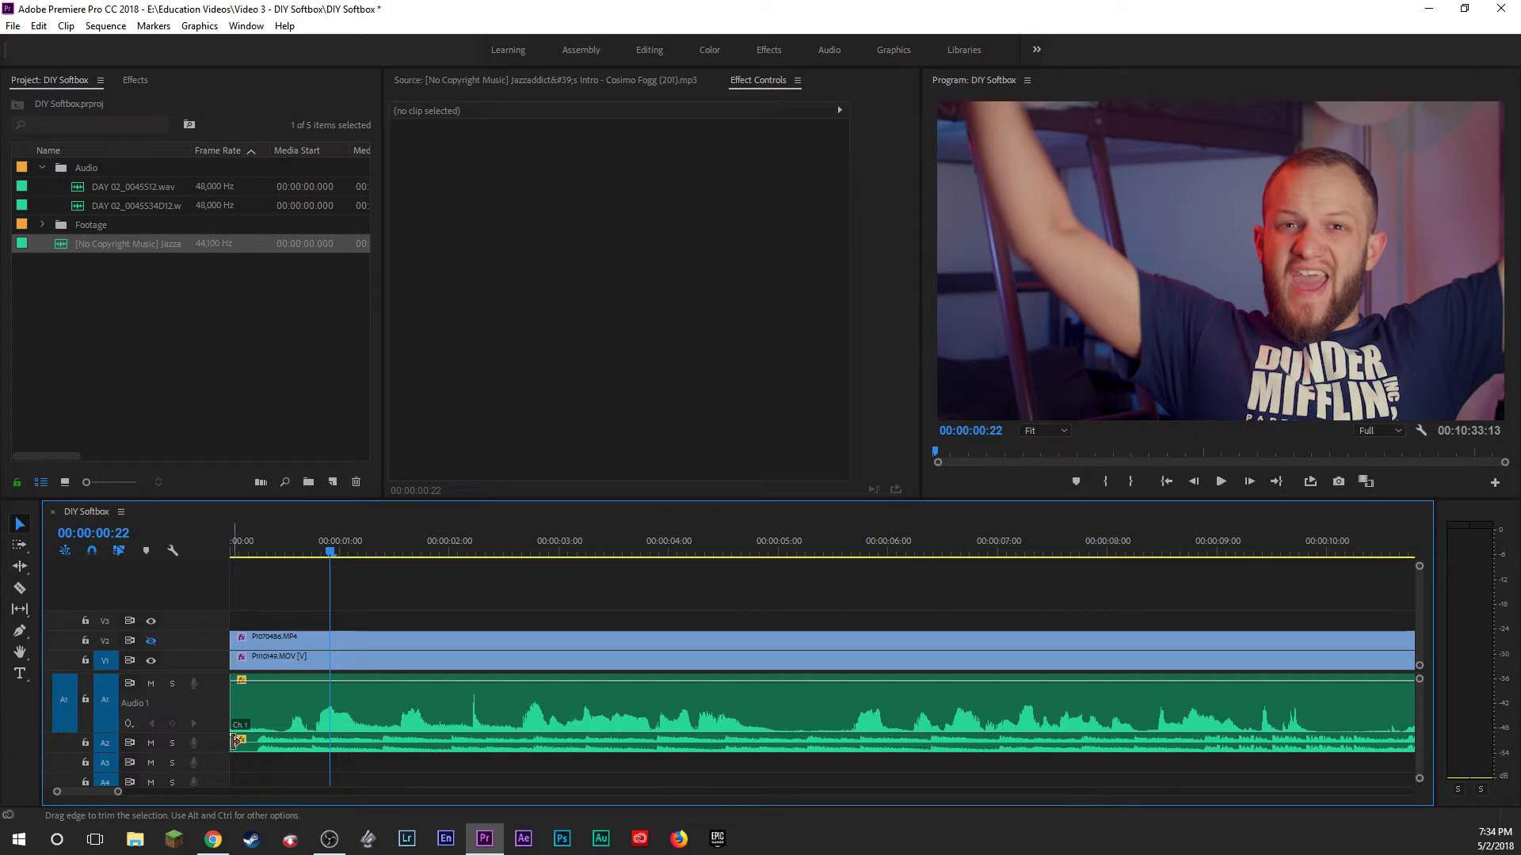
left_click(257, 543)
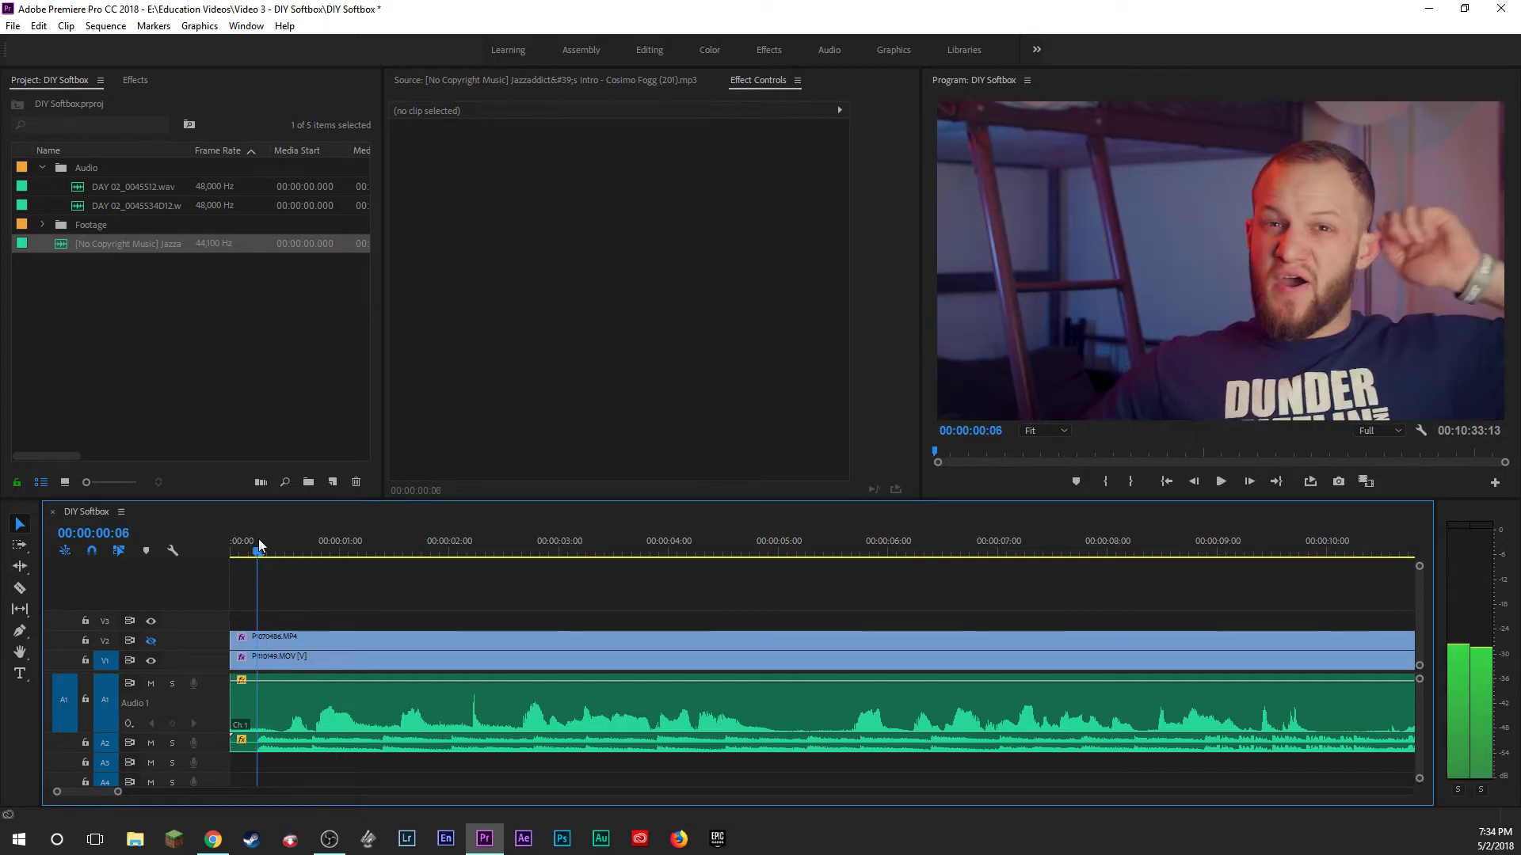
left_click_drag(231, 745, 259, 745)
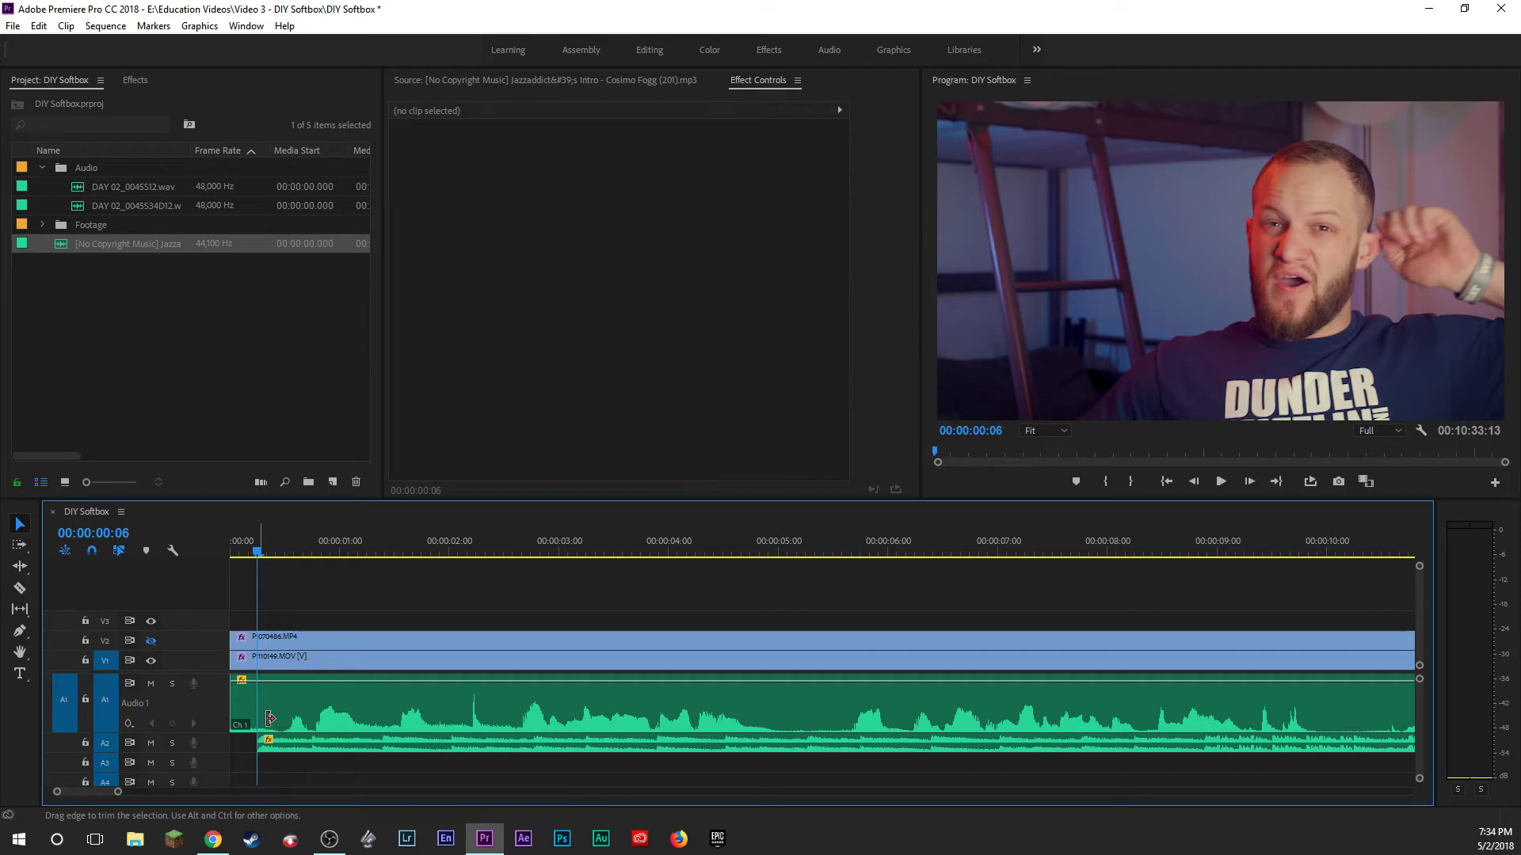
left_click_drag(279, 747, 250, 746)
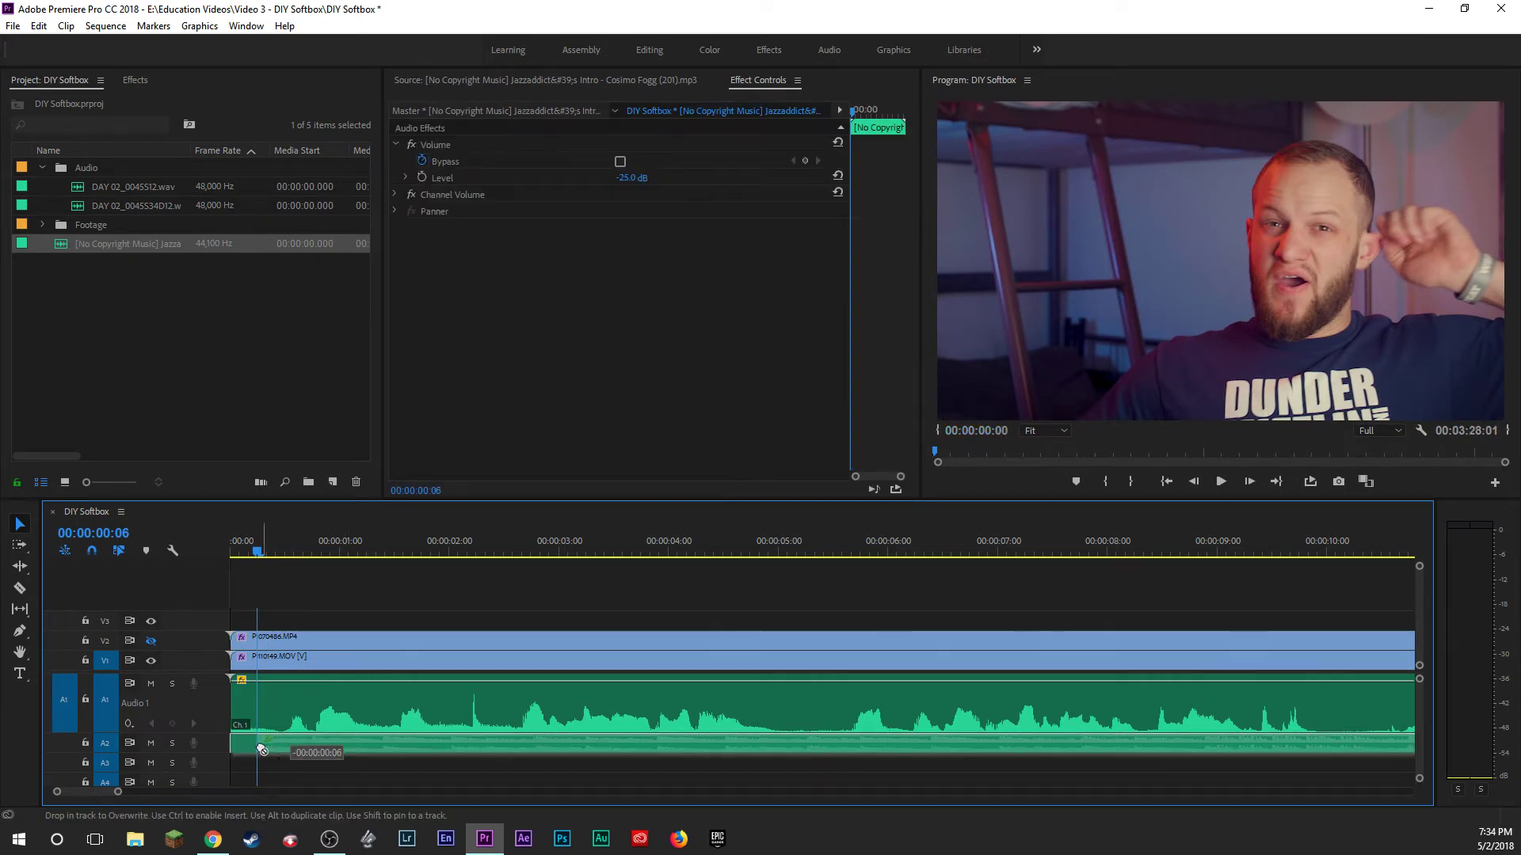
Play back the opening, trim about 12 frames off the start of the linked V1, V2 and A1 clips, and remove the resulting gap.
left_click(230, 549)
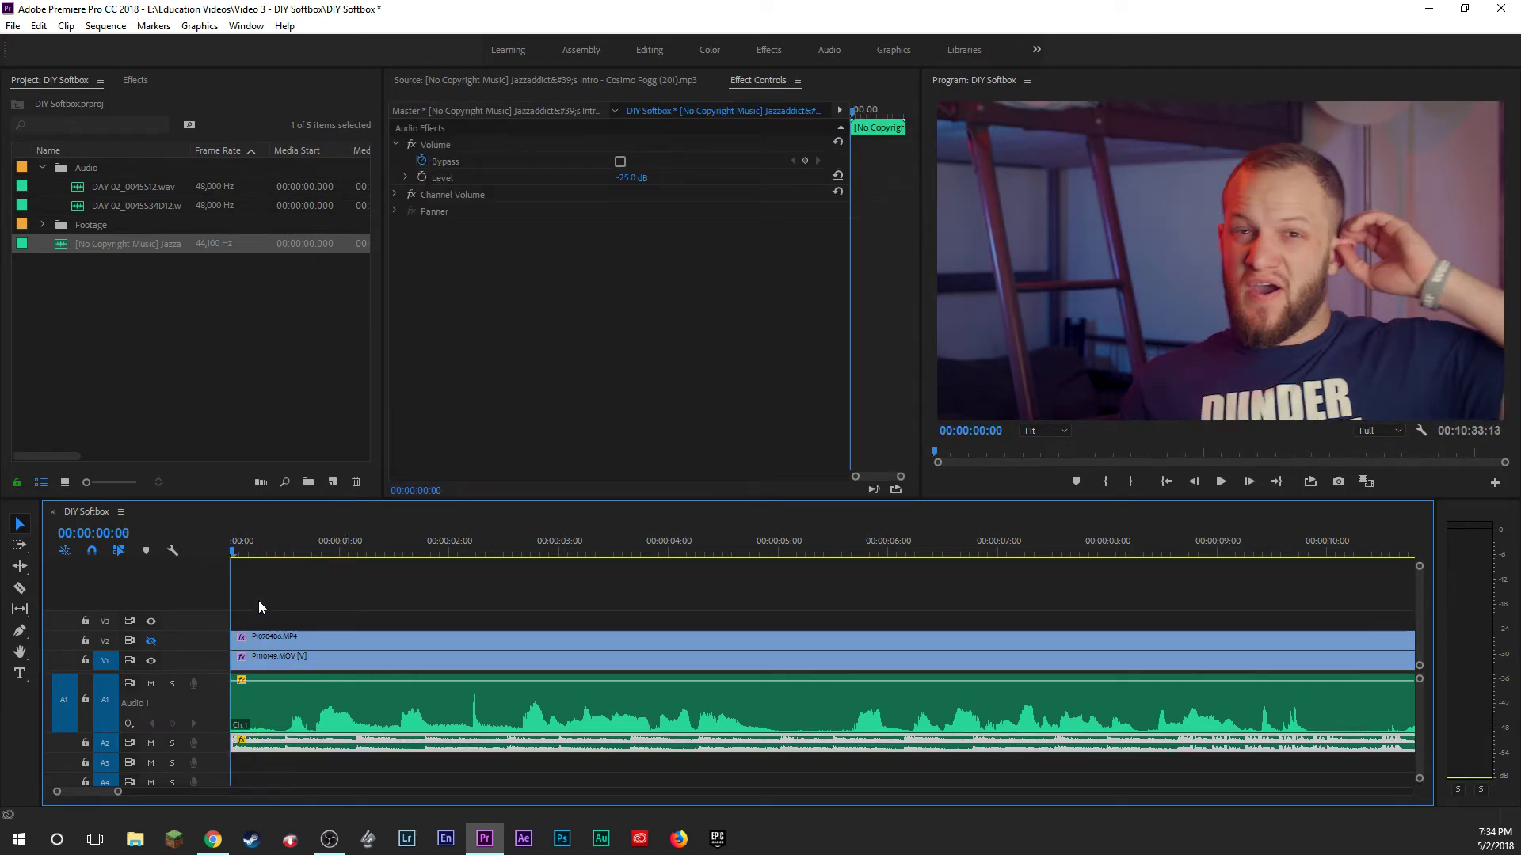
left_click(283, 604)
key("space")
key("space")
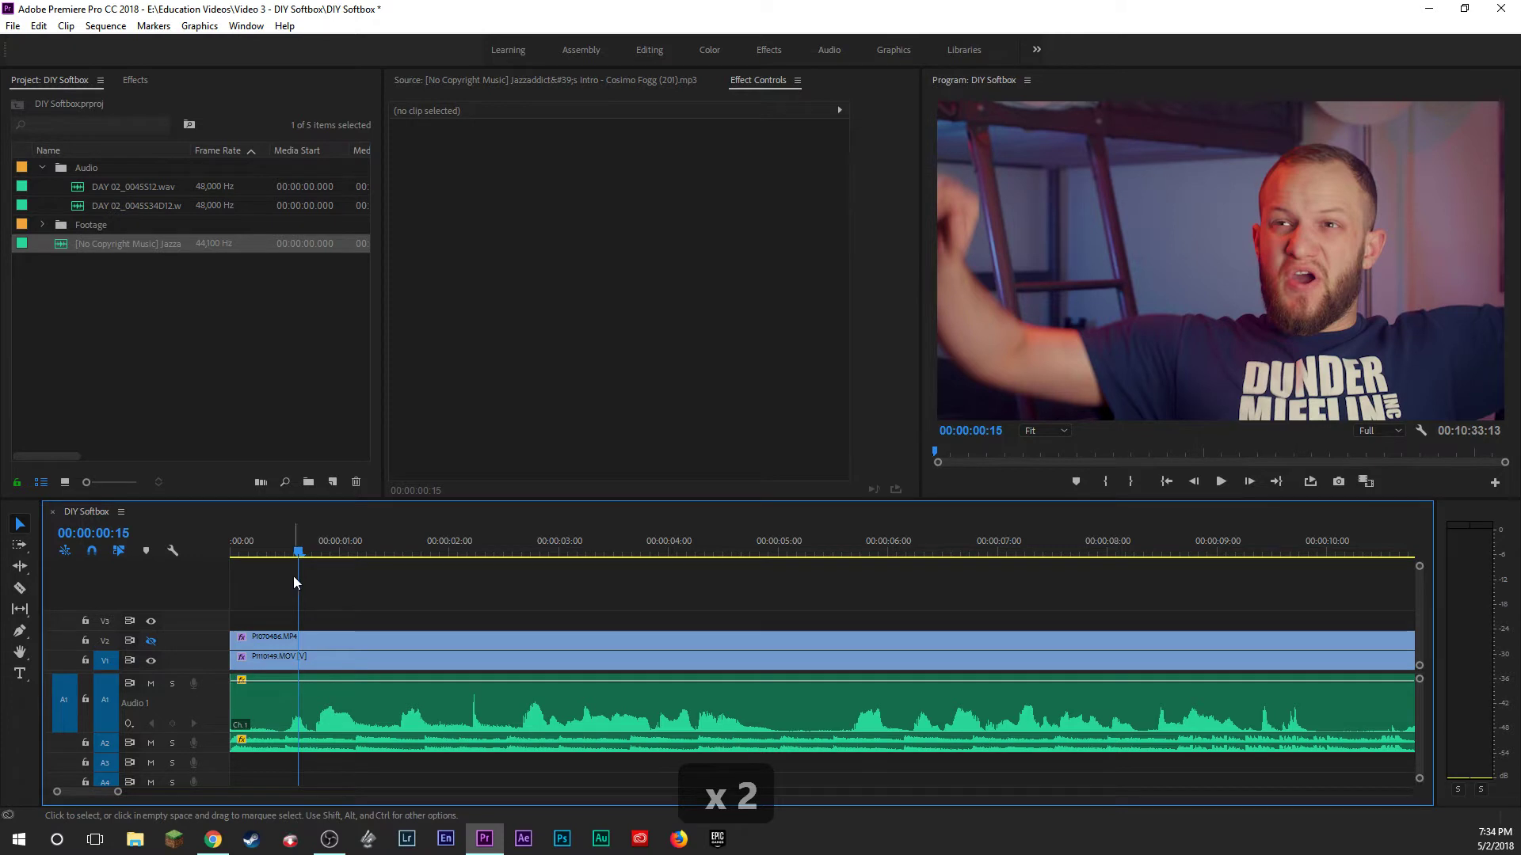
left_click(227, 543)
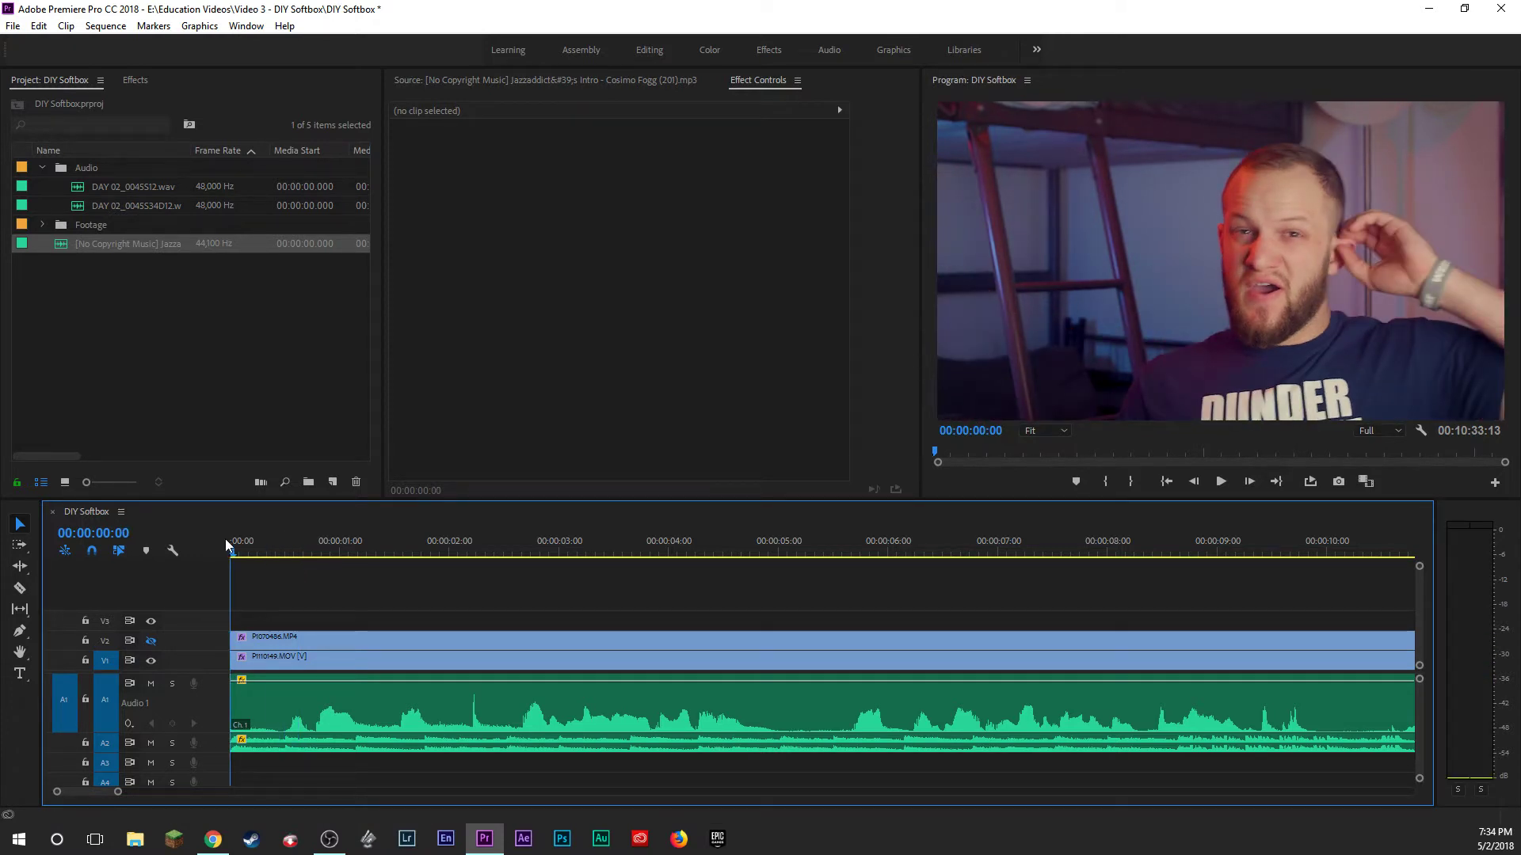
key("space")
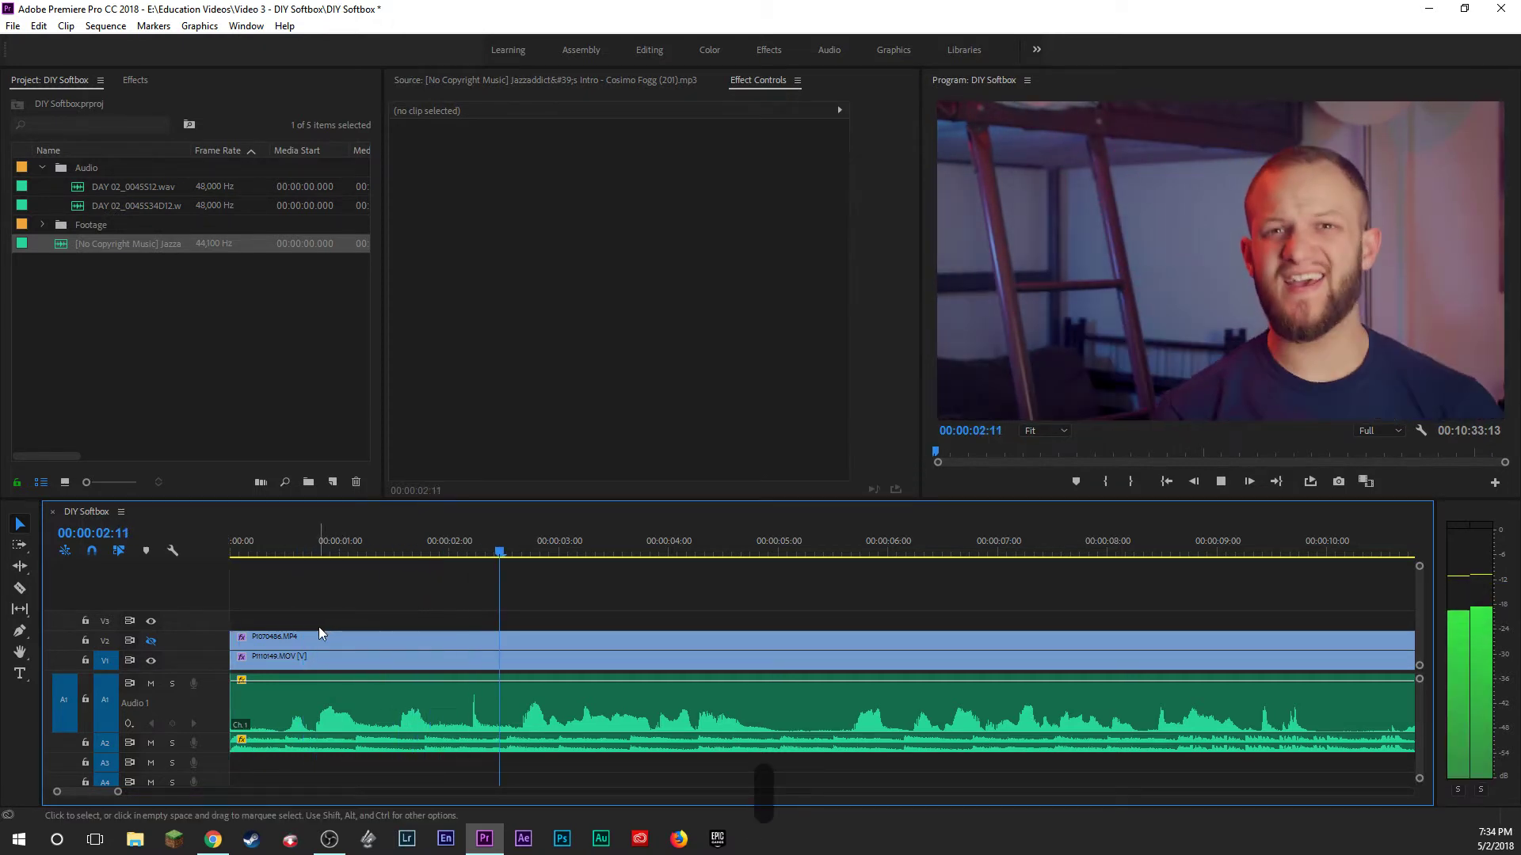
key("space")
left_click_drag(235, 657, 285, 657)
left_click(264, 662)
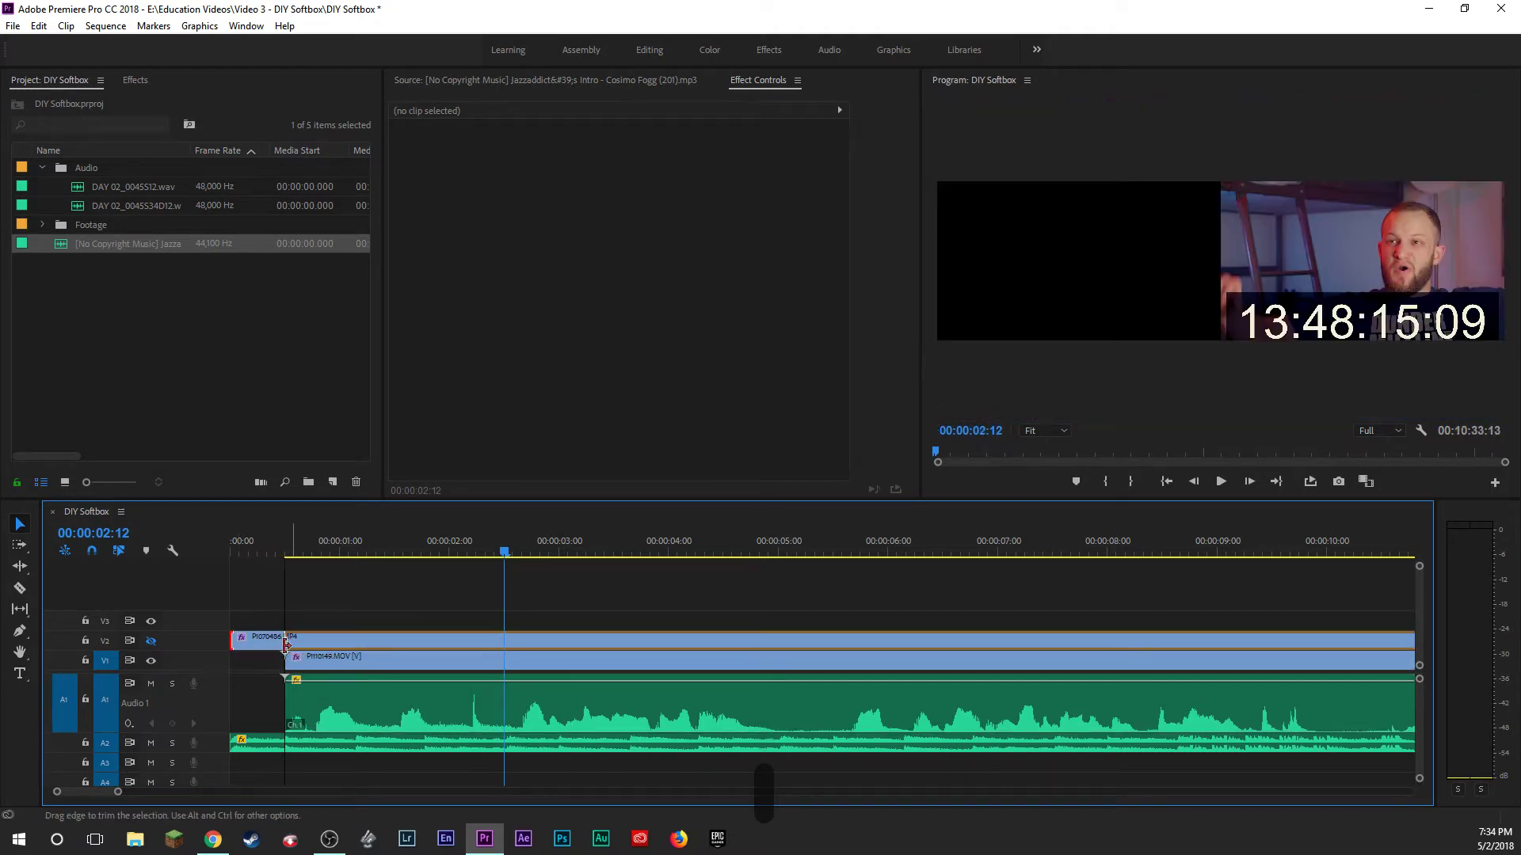
key("Delete")
key("a")
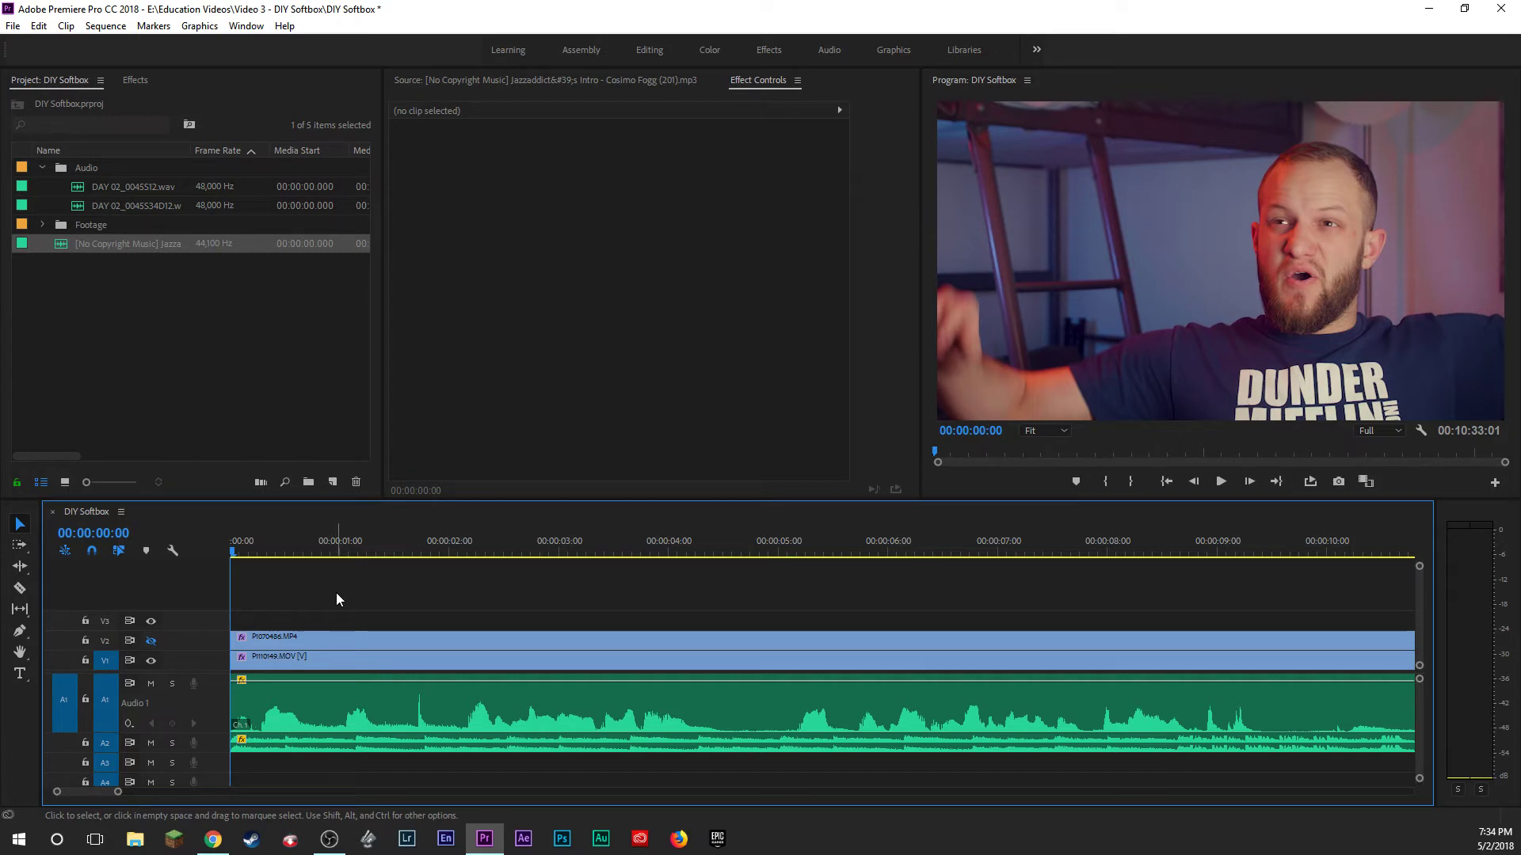
Play through the intro and split the V1, V2 and A1 clips at 00:00:08:18, leaving the music clip uncut.
key("space")
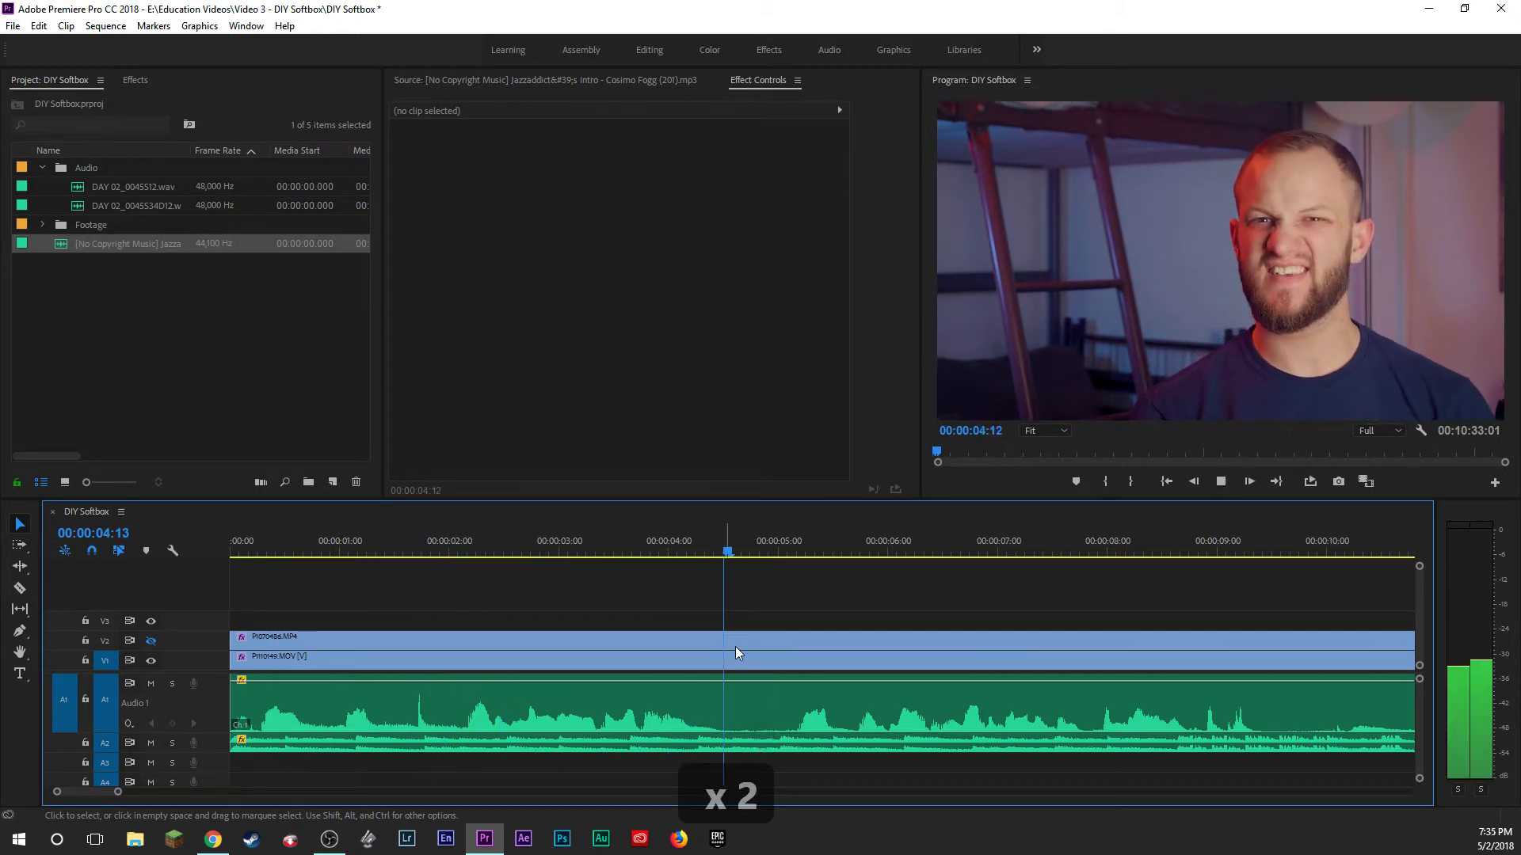
key("space")
key("space")
key("space")
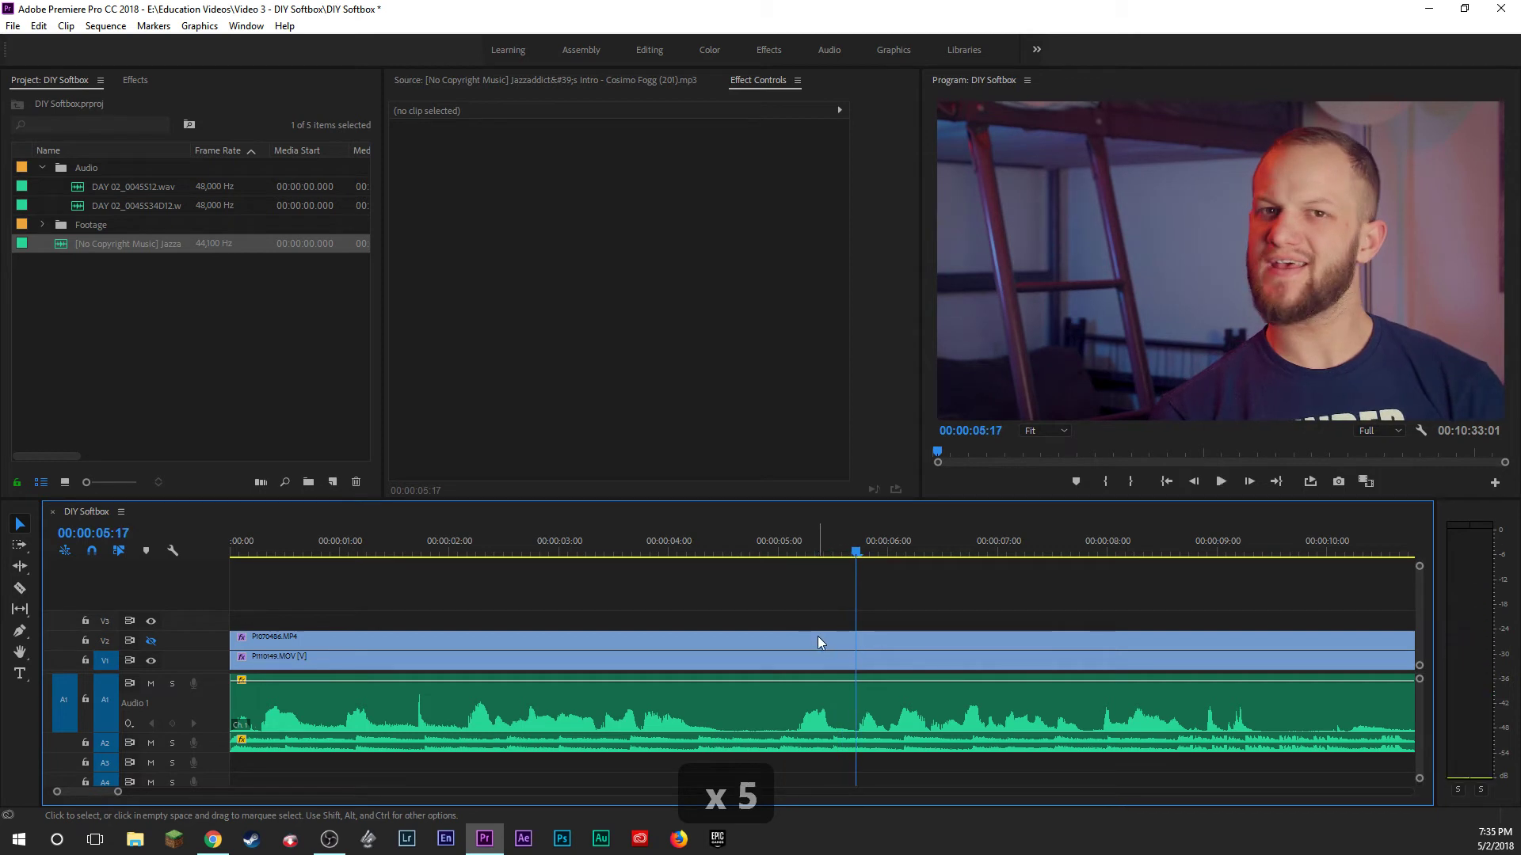
left_click_drag(782, 543, 798, 545)
key("space")
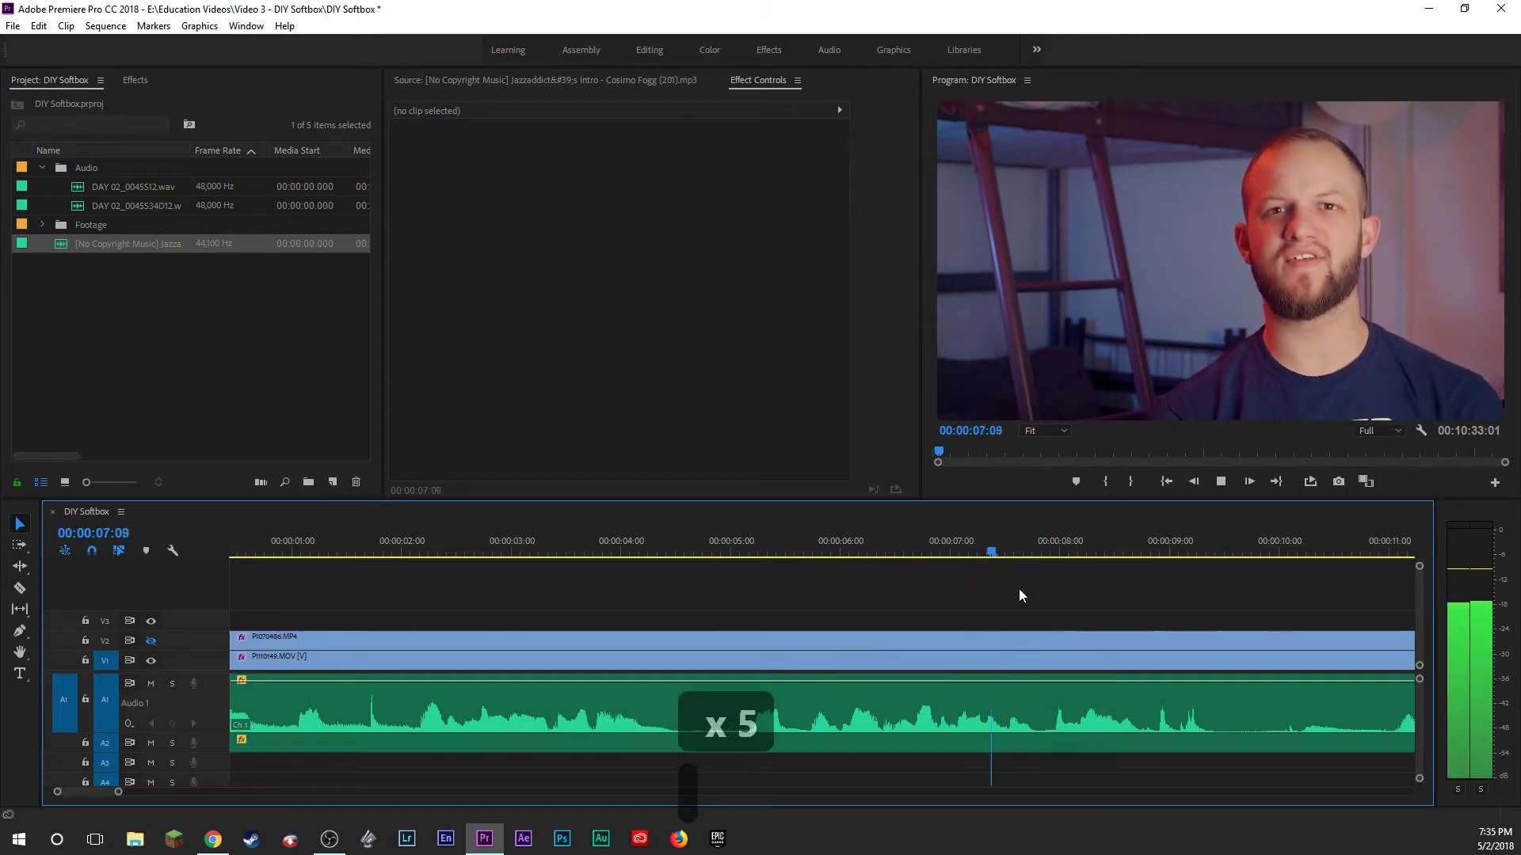
key("space")
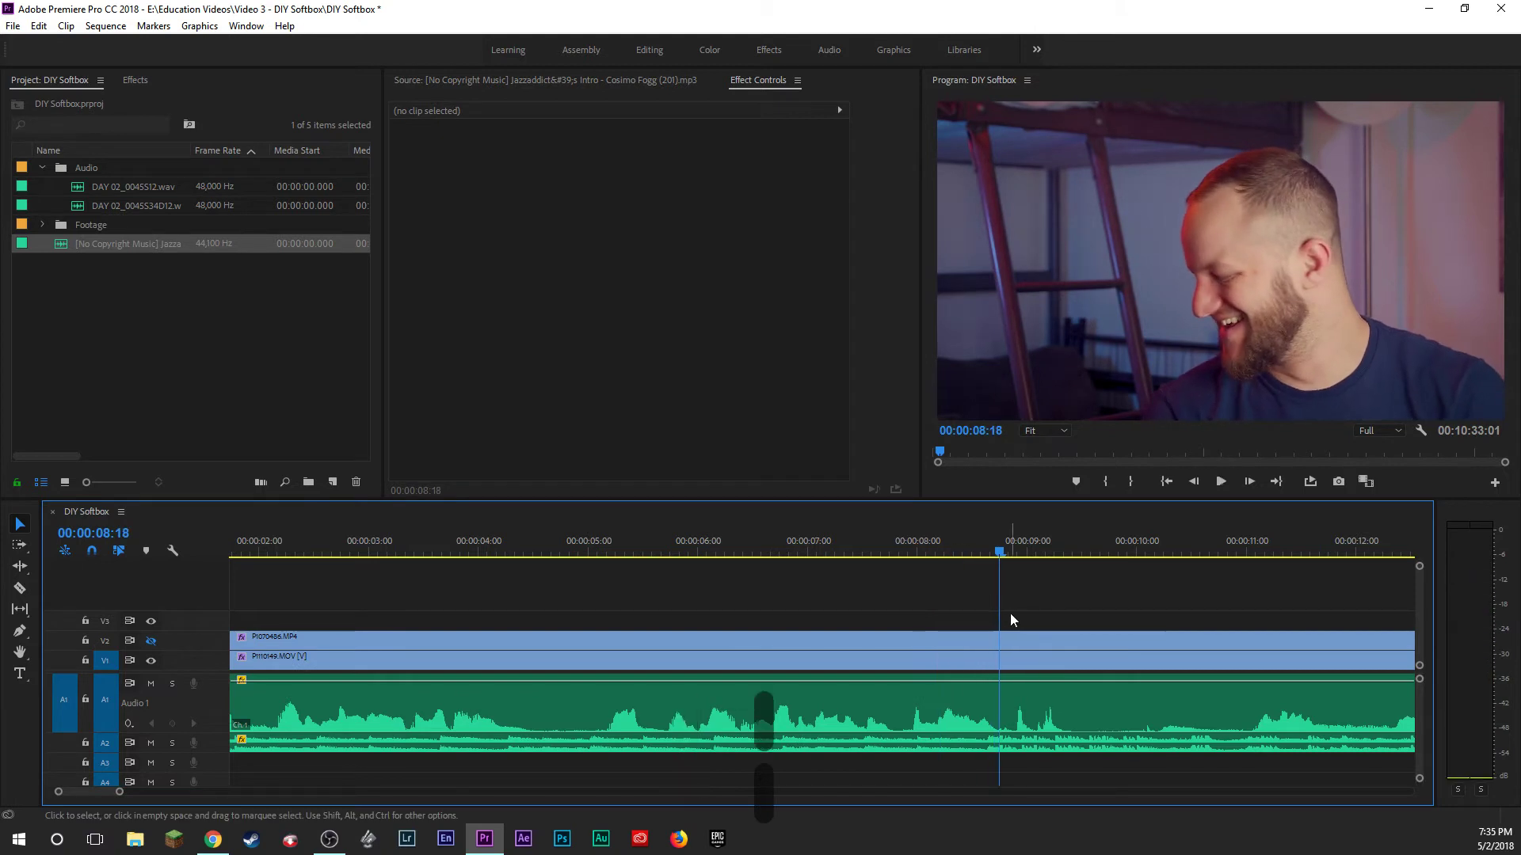
left_click_drag(1039, 610, 1004, 743)
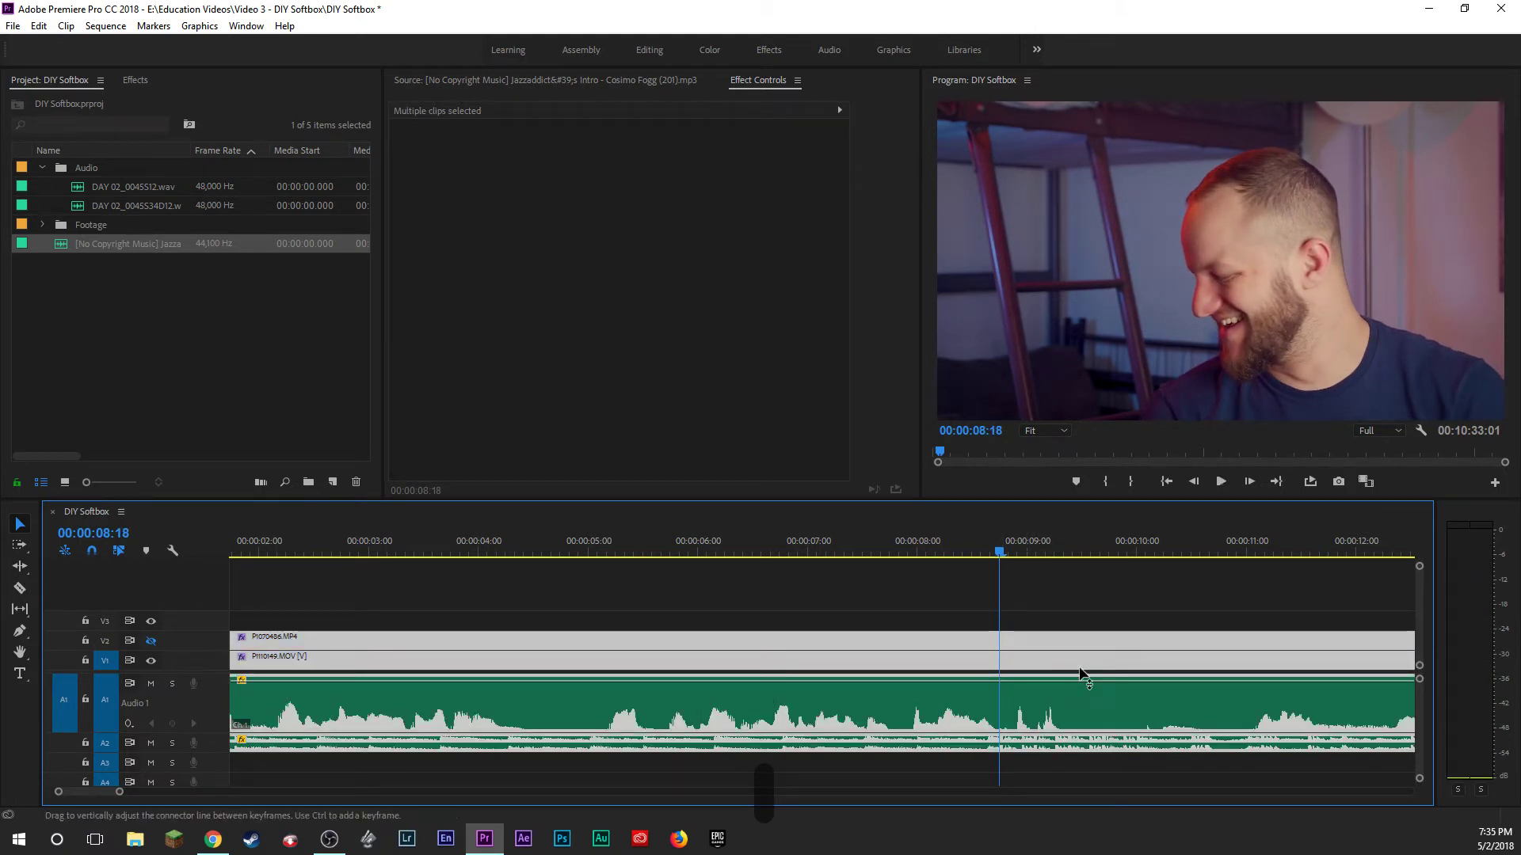
left_click_drag(1068, 582, 1004, 713)
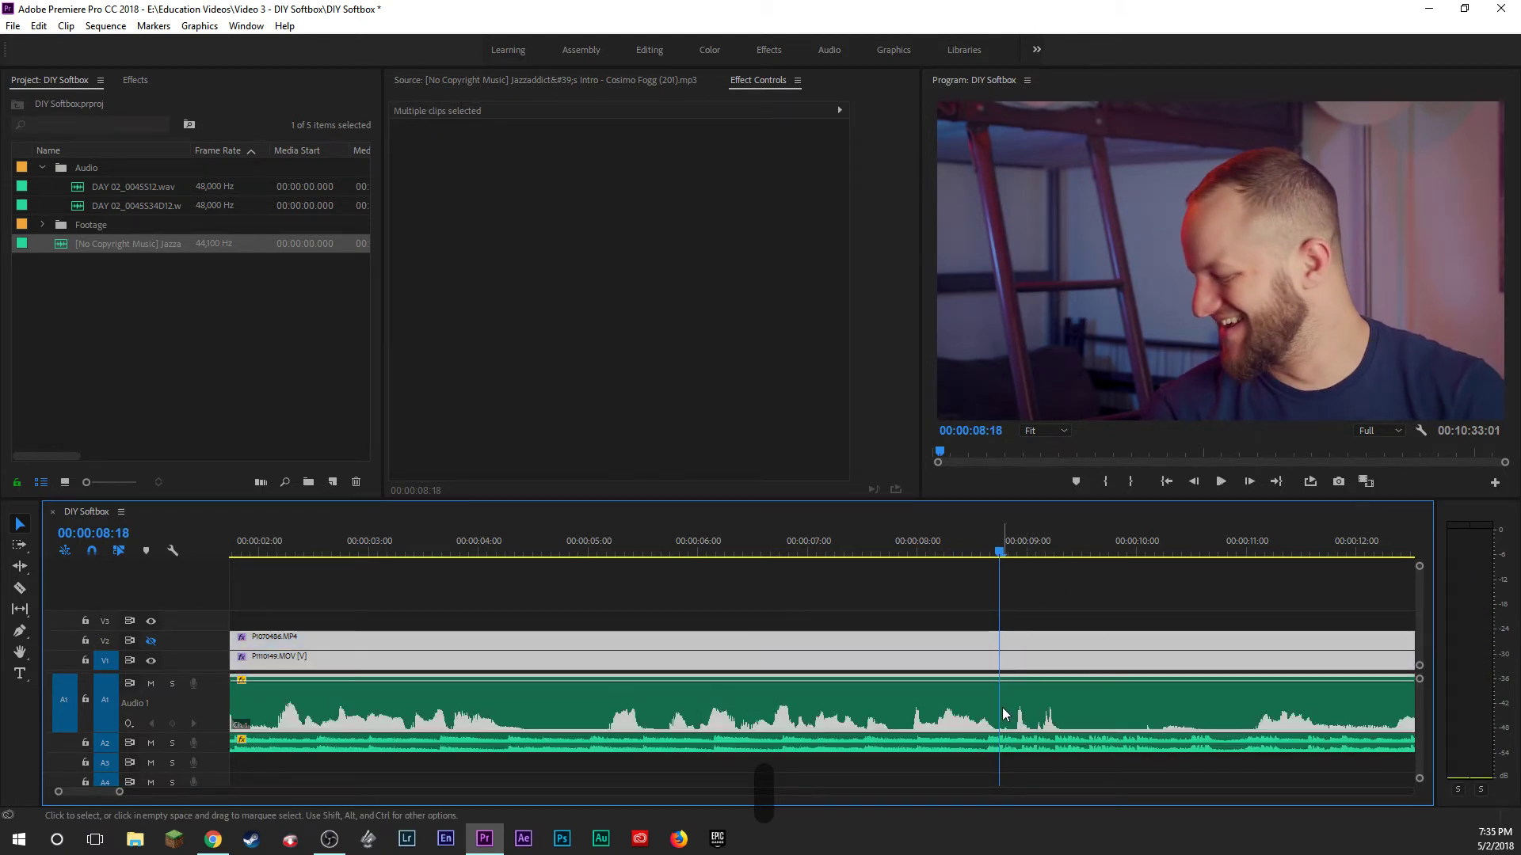
key("b")
left_click(1033, 593)
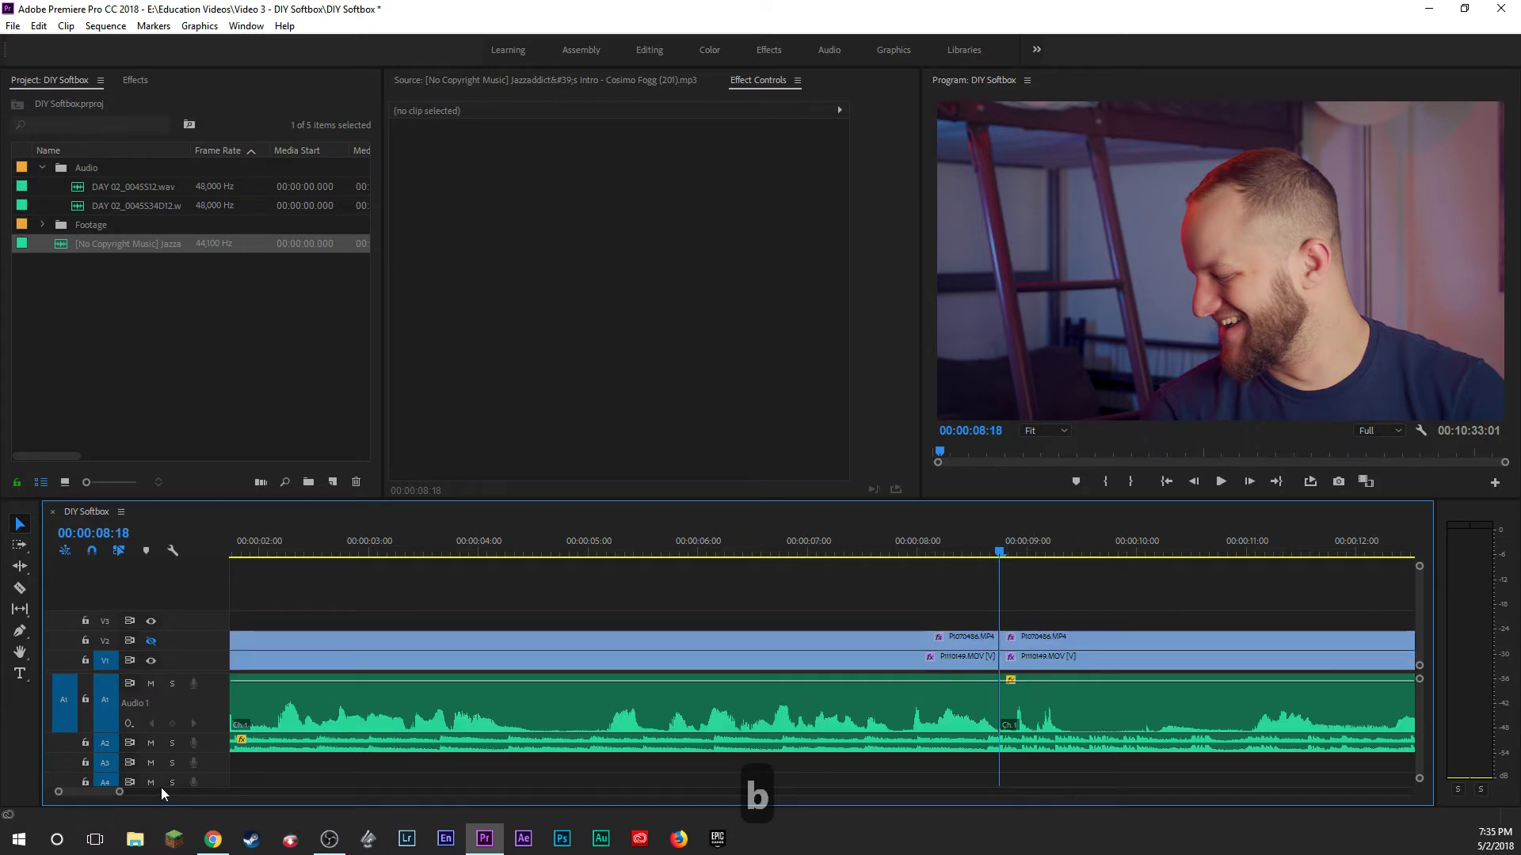
Undo the split of the video and voice clips and cut them again at 00:00:08:18.
left_click_drag(118, 792, 262, 792)
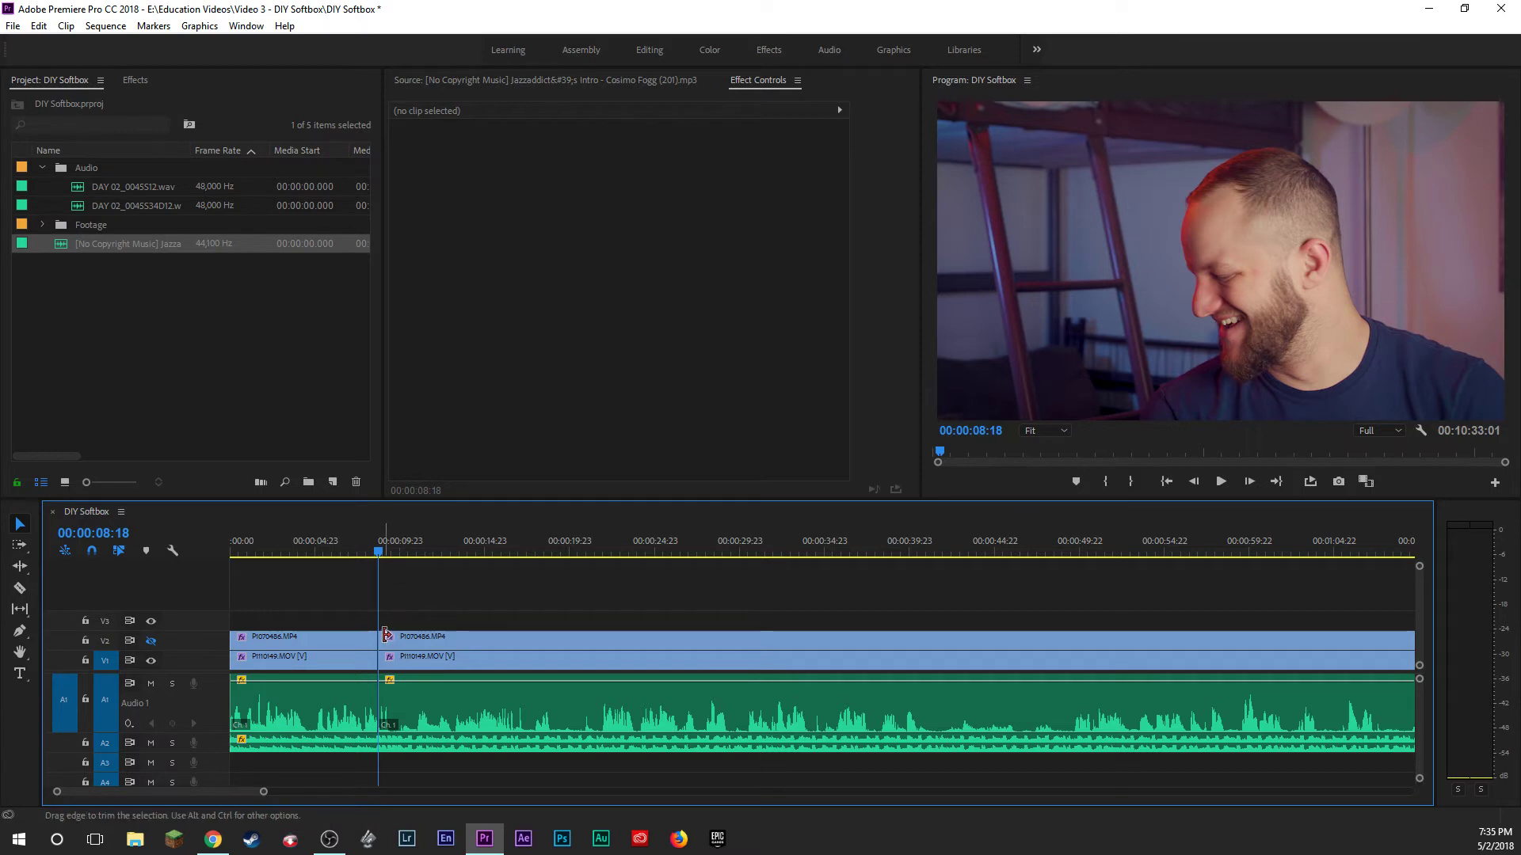
key("ctrl+z")
key("ctrl+z")
key("ctrl+z")
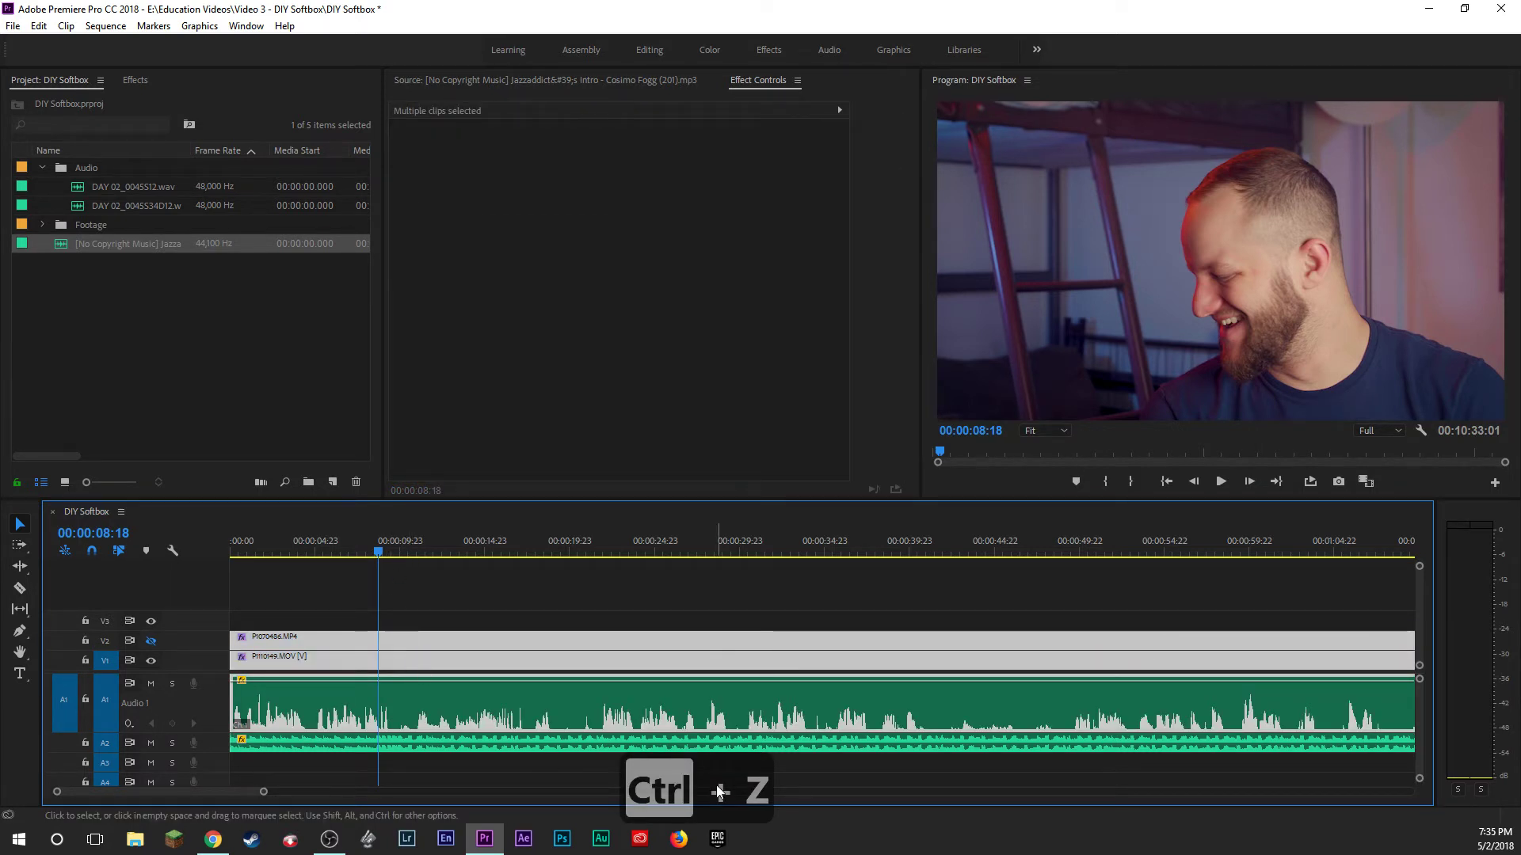
key("b")
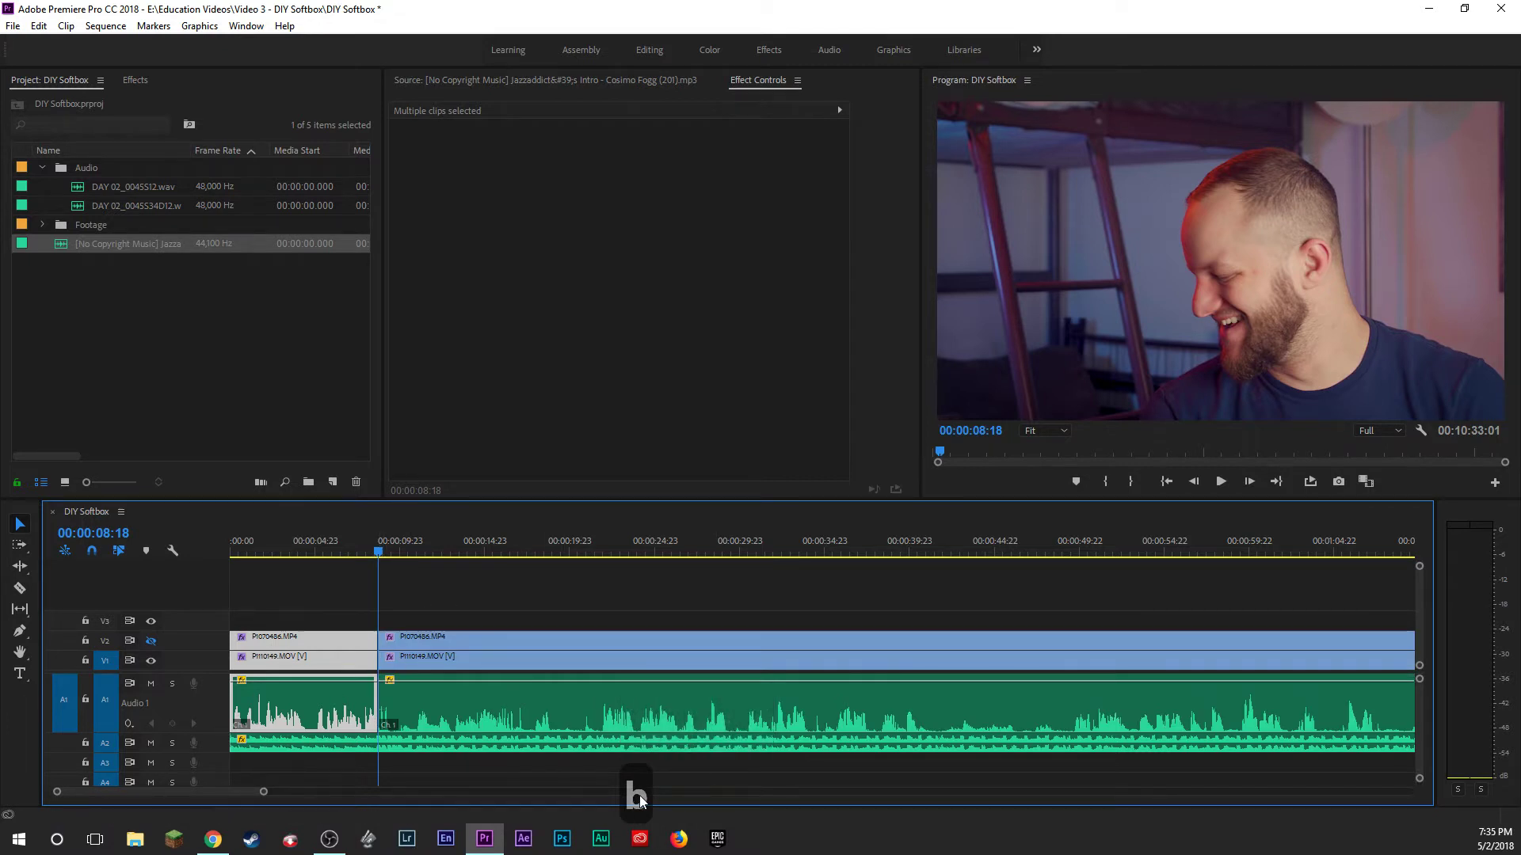
key("b")
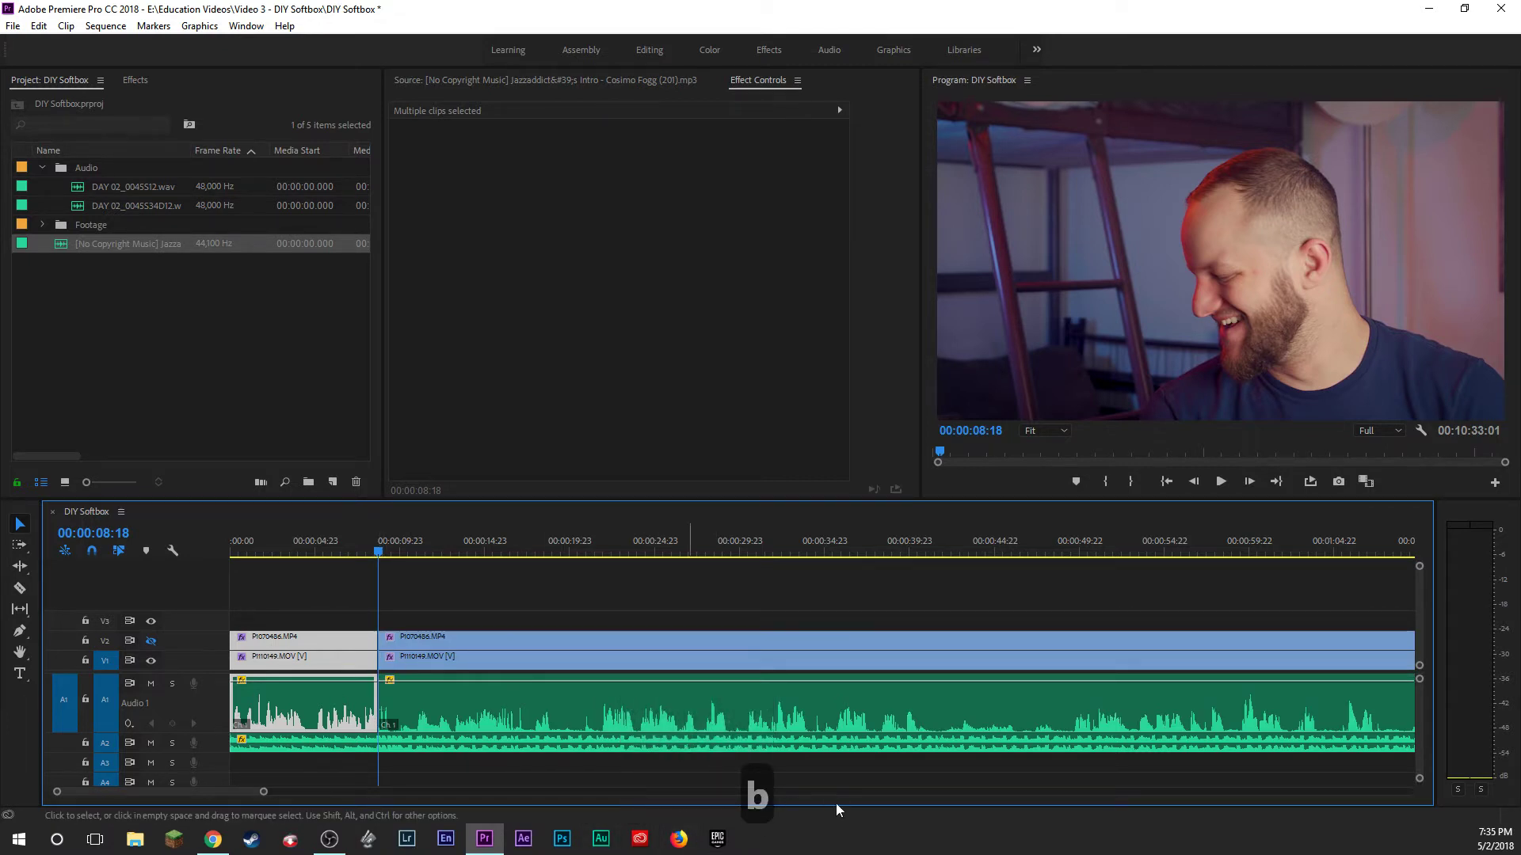
Play the sequence onward from the cut at 00:00:08:18 to about 00:00:11:14 to review the following footage.
left_click(458, 609)
key("z")
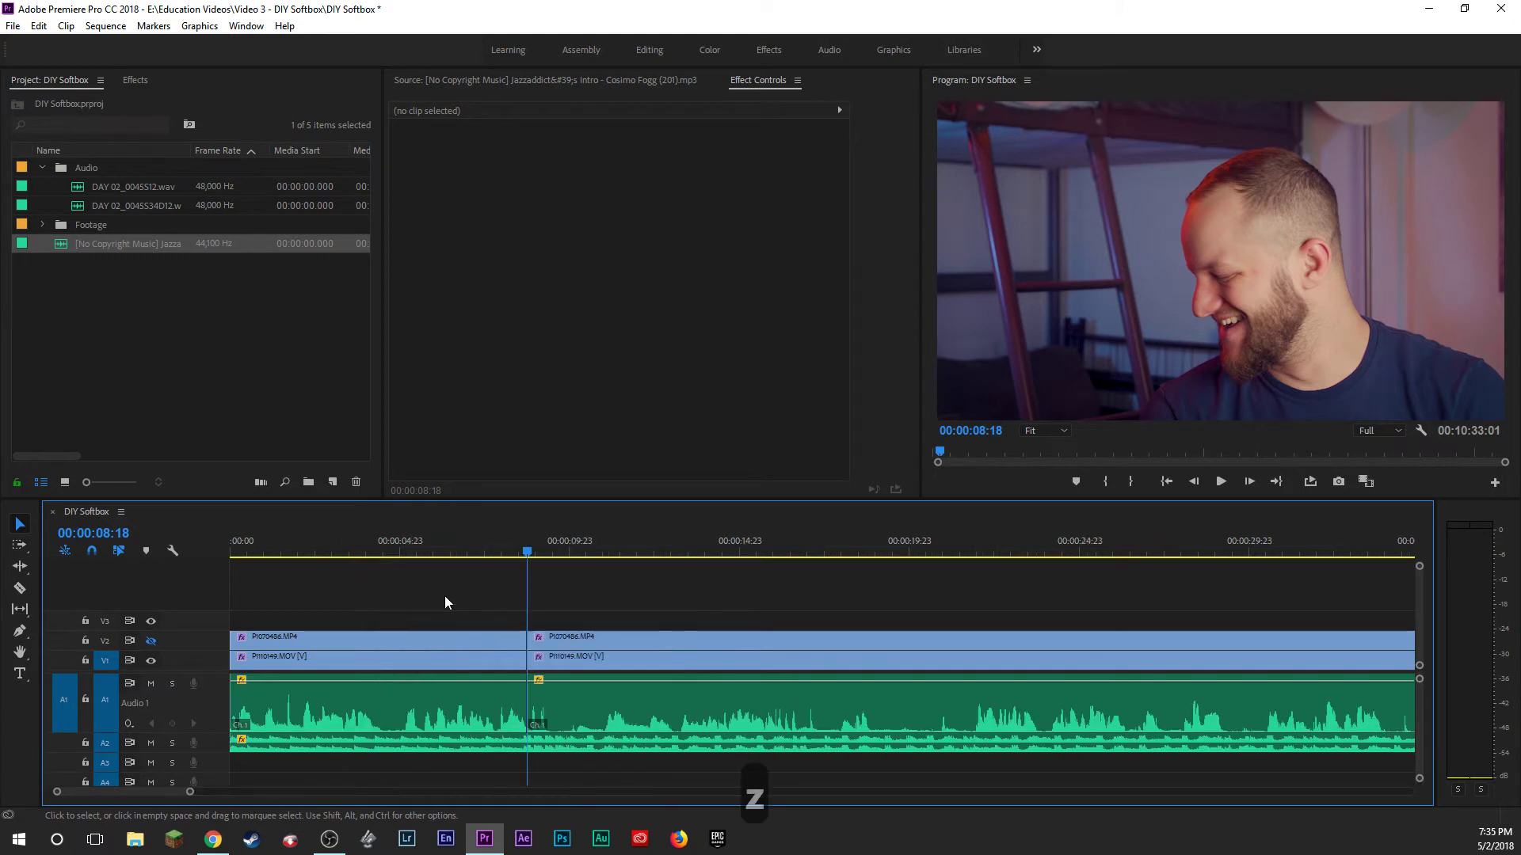
scroll(583, 607, "down", 2)
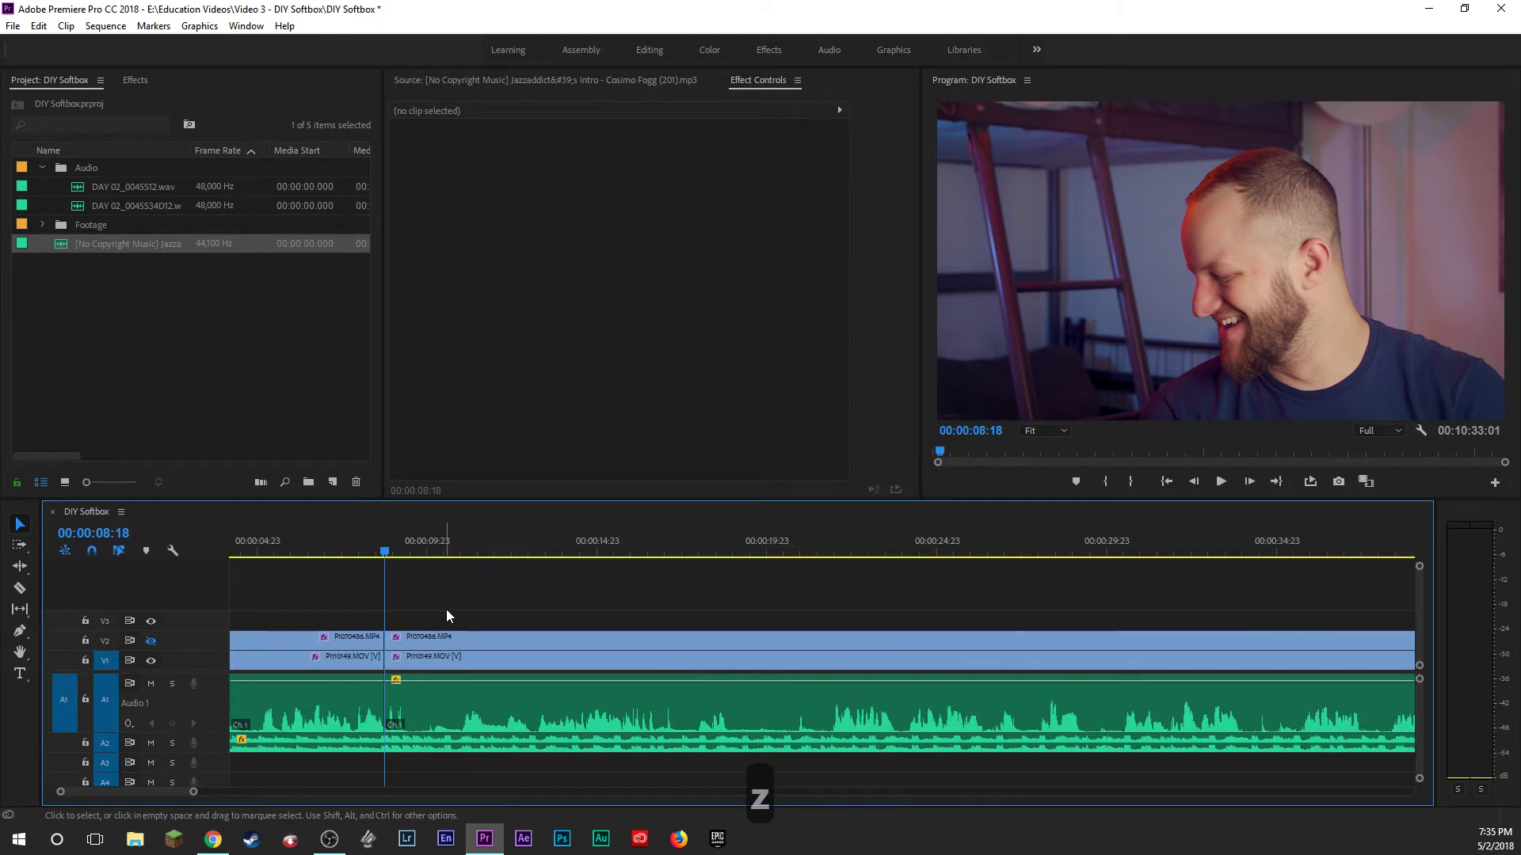
key("space")
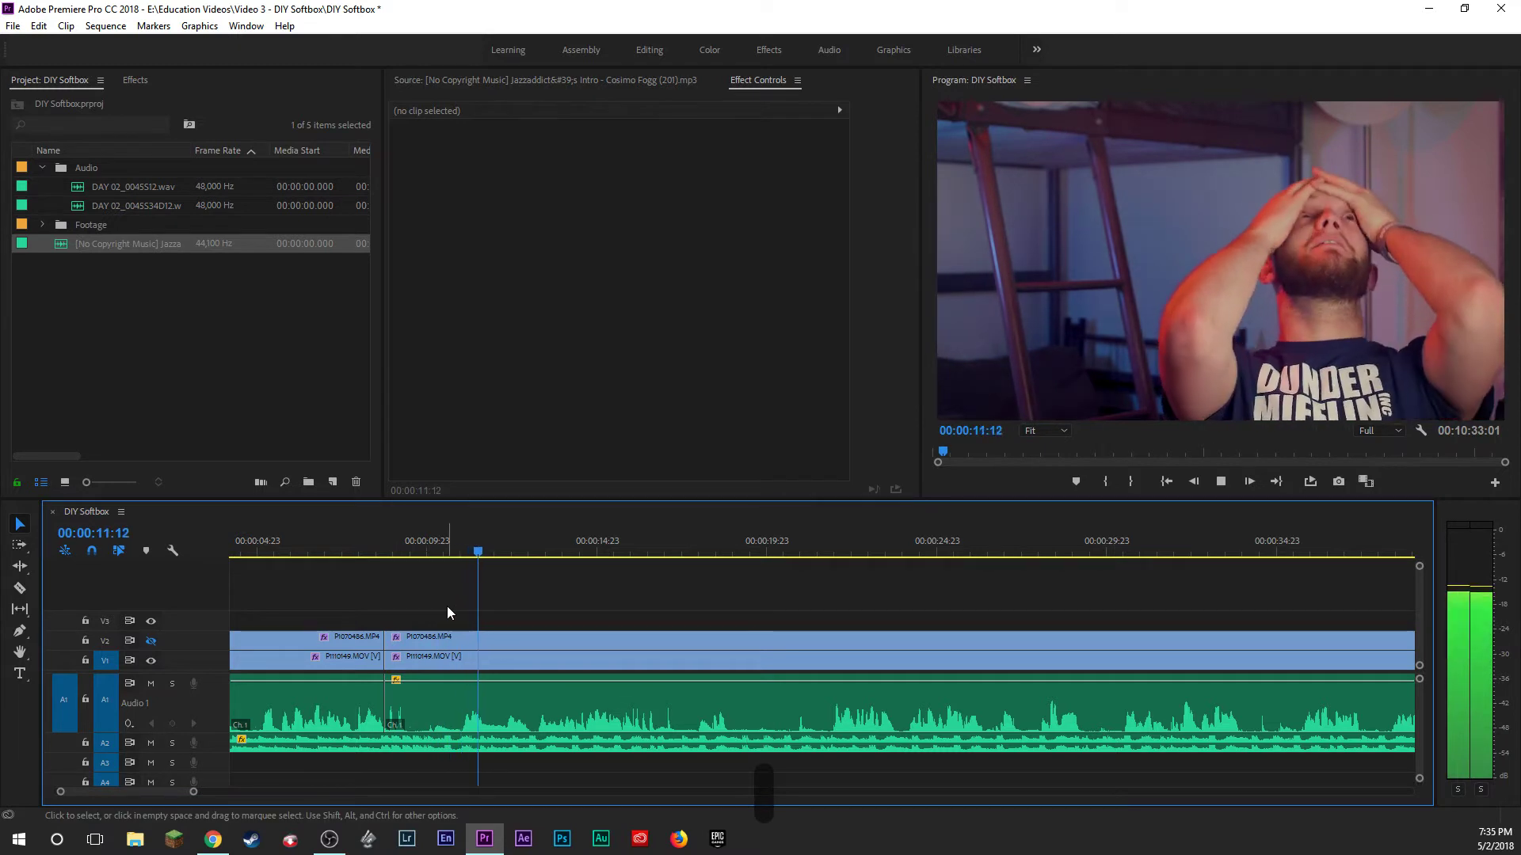
key("space")
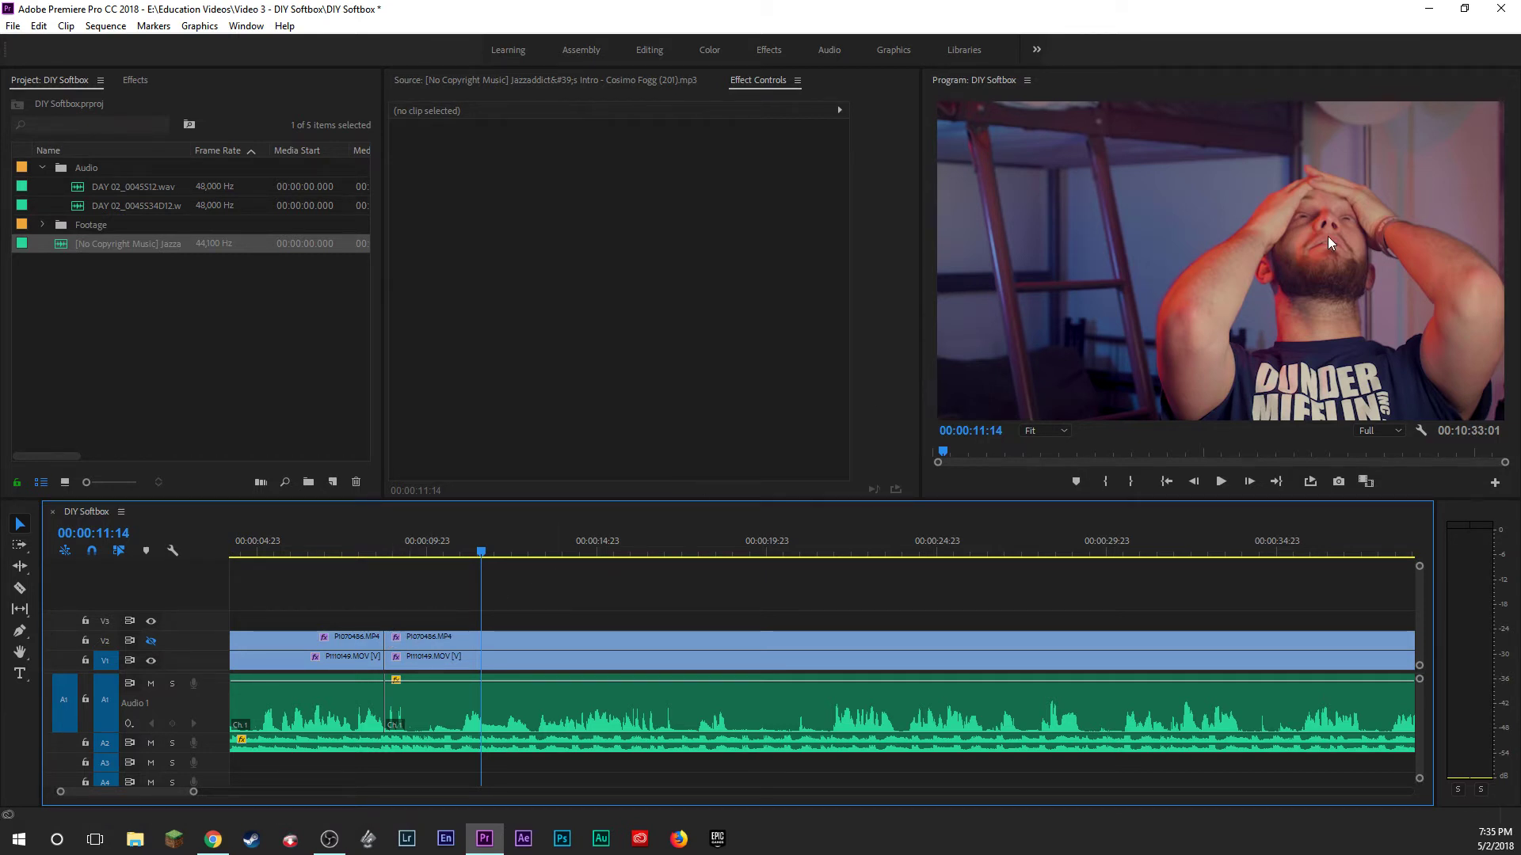
Magnify the program preview to 150%, pan it onto the speaker's face and scrub to 00:00:11:12 to inspect the expression.
left_click(1058, 429)
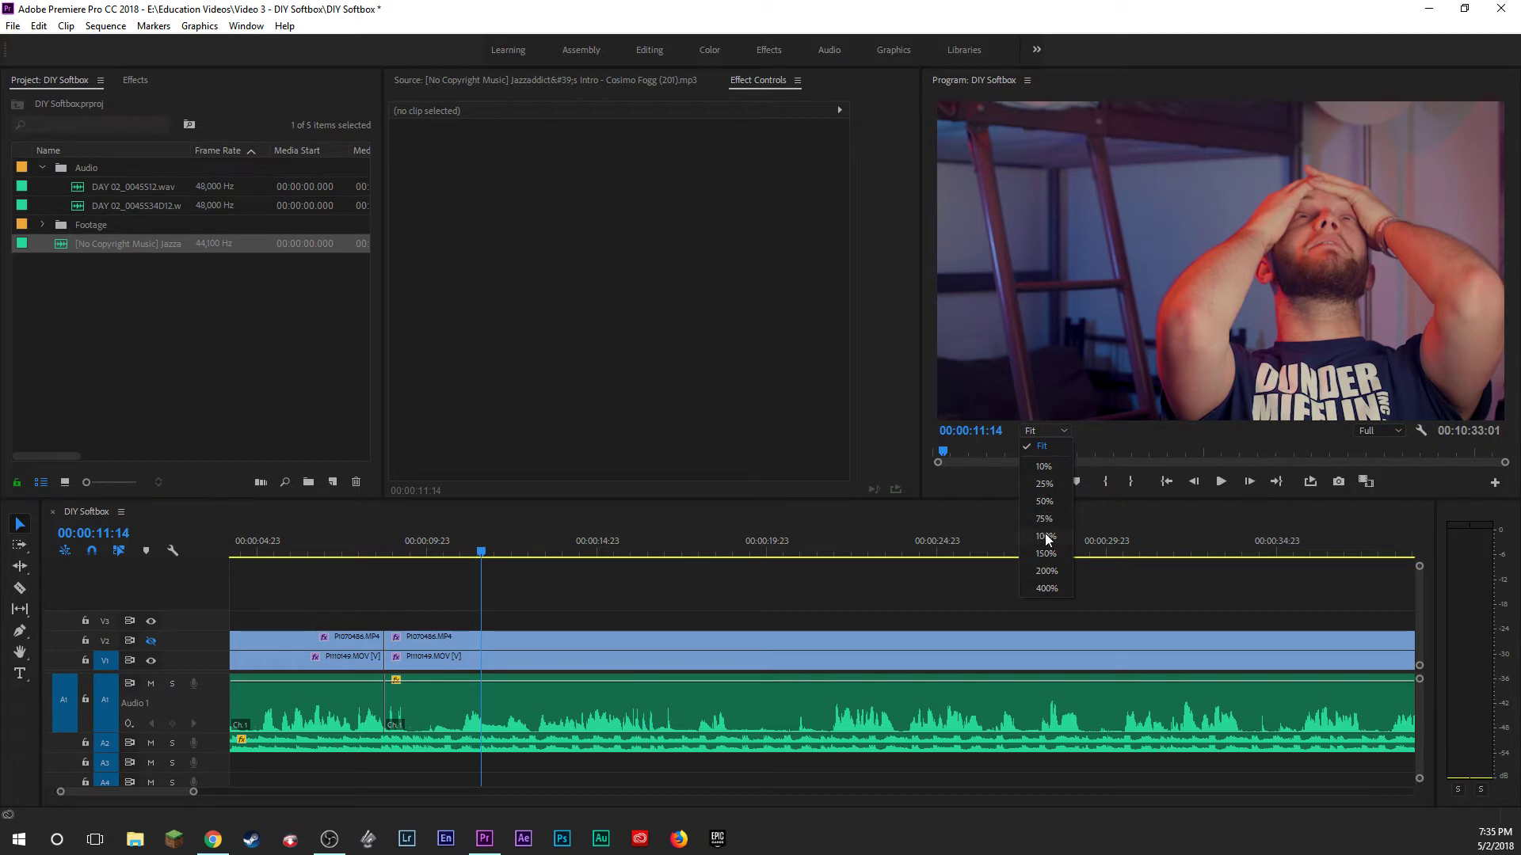
left_click(1038, 484)
left_click_drag(942, 452, 939, 451)
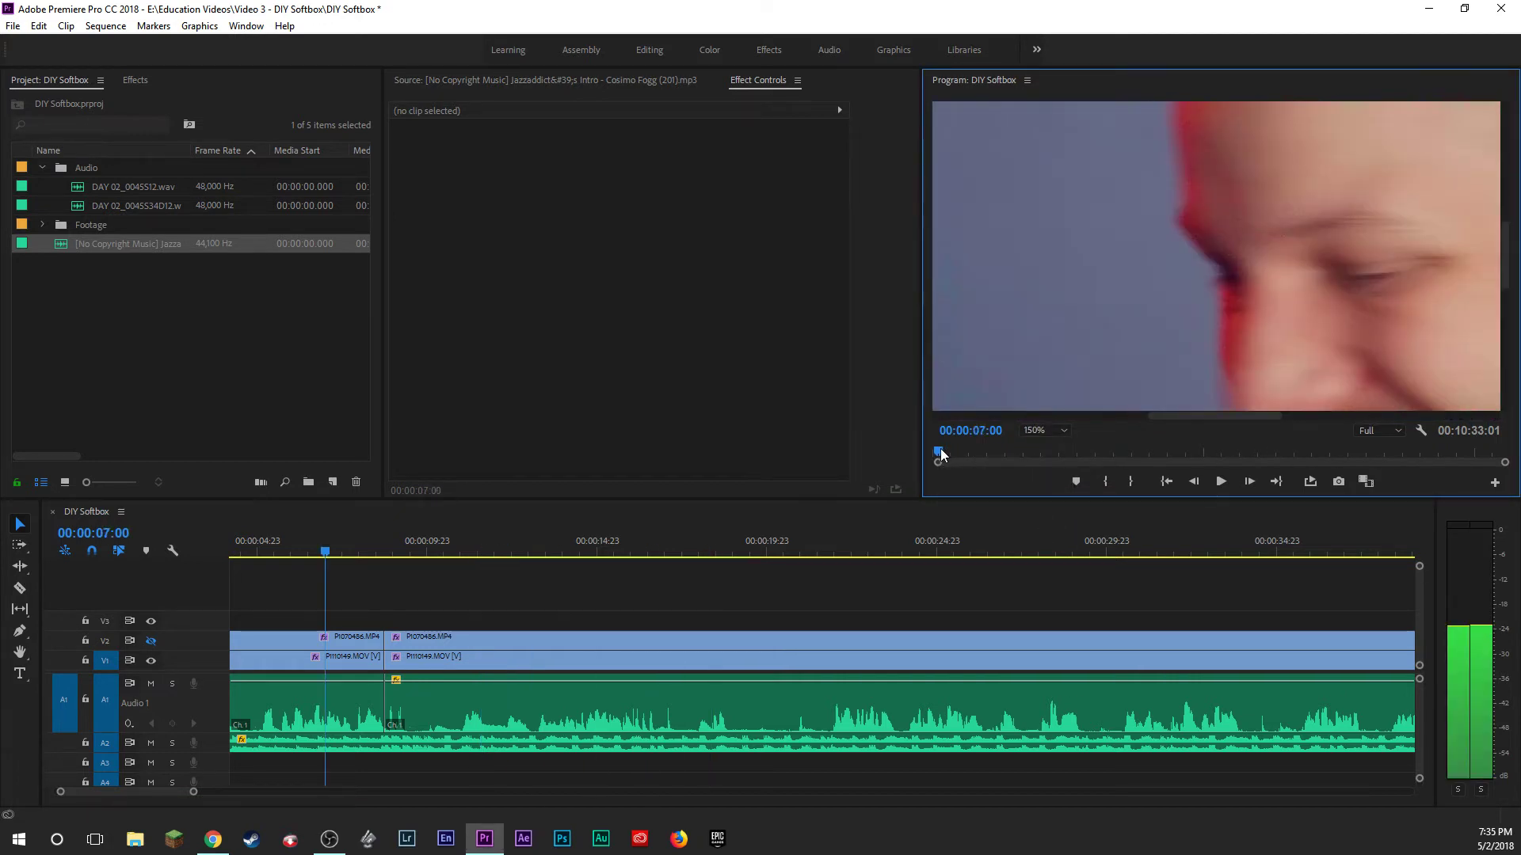
left_click_drag(388, 534, 476, 539)
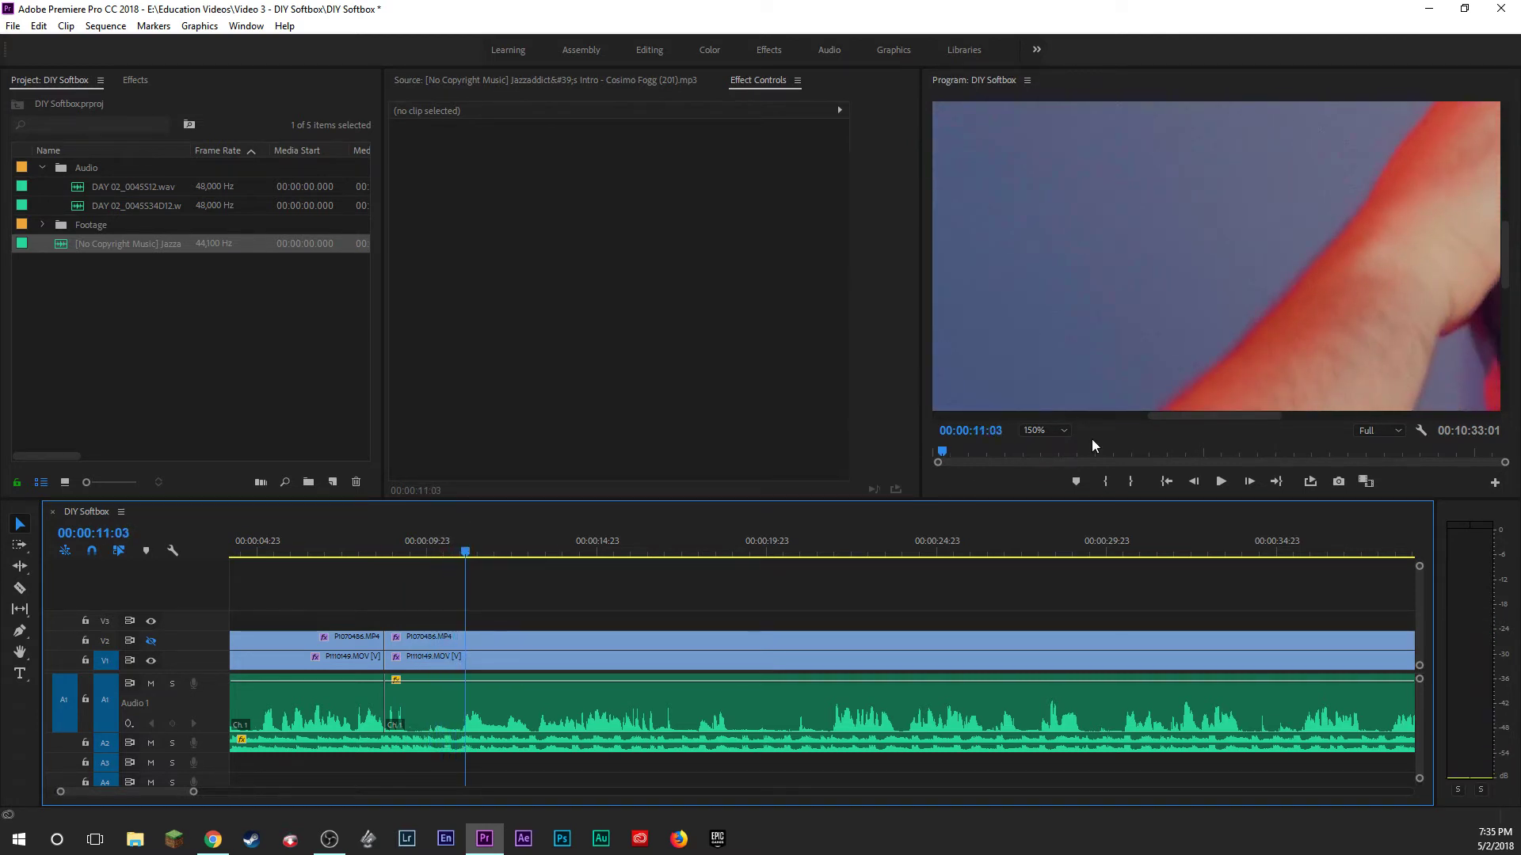
left_click_drag(1196, 415, 1316, 412)
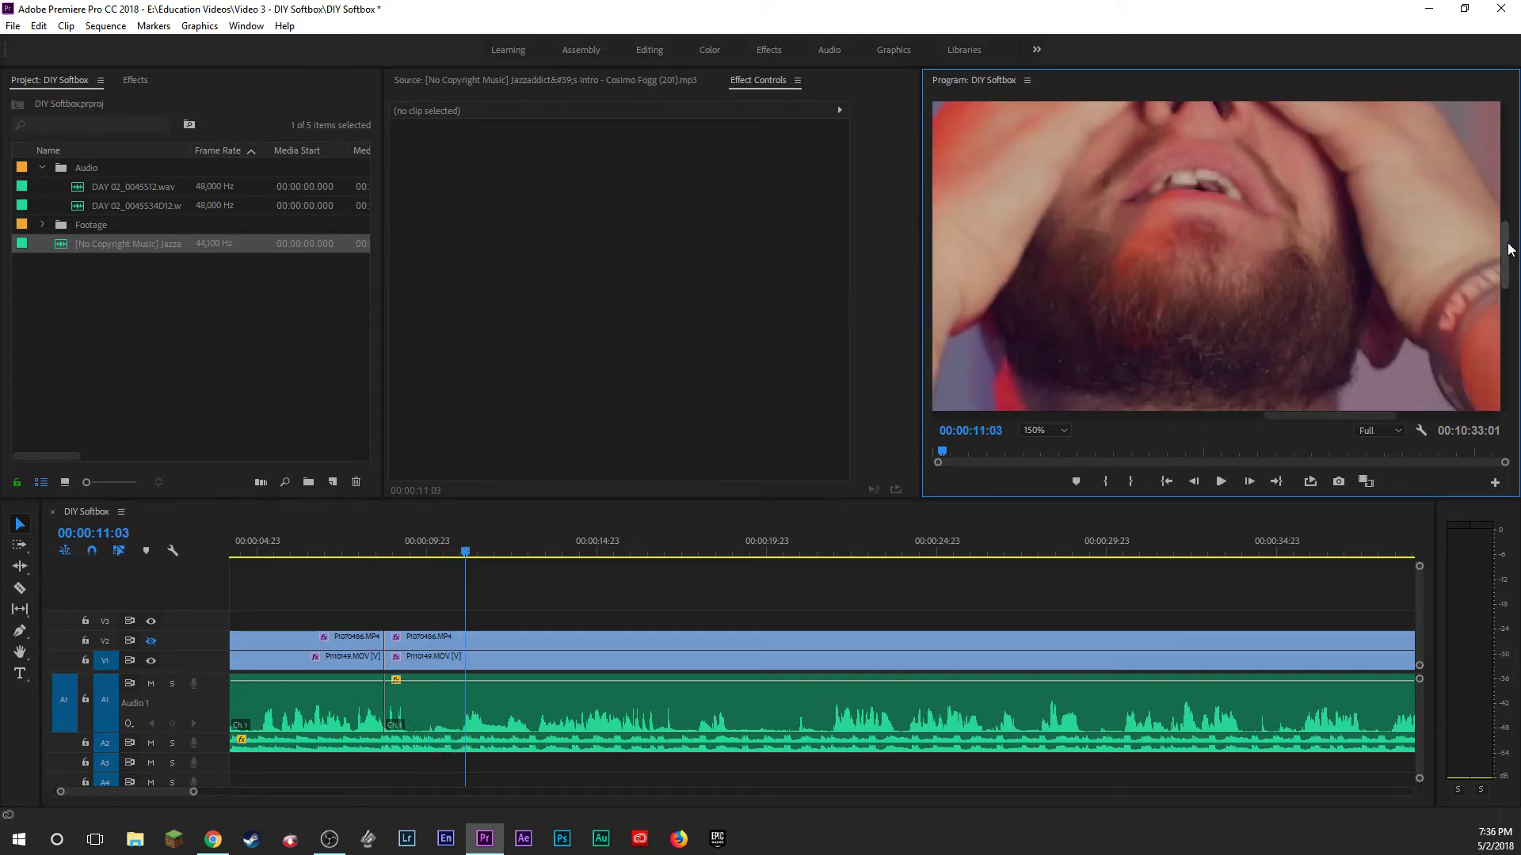
left_click_drag(1509, 248, 1509, 221)
left_click(467, 557)
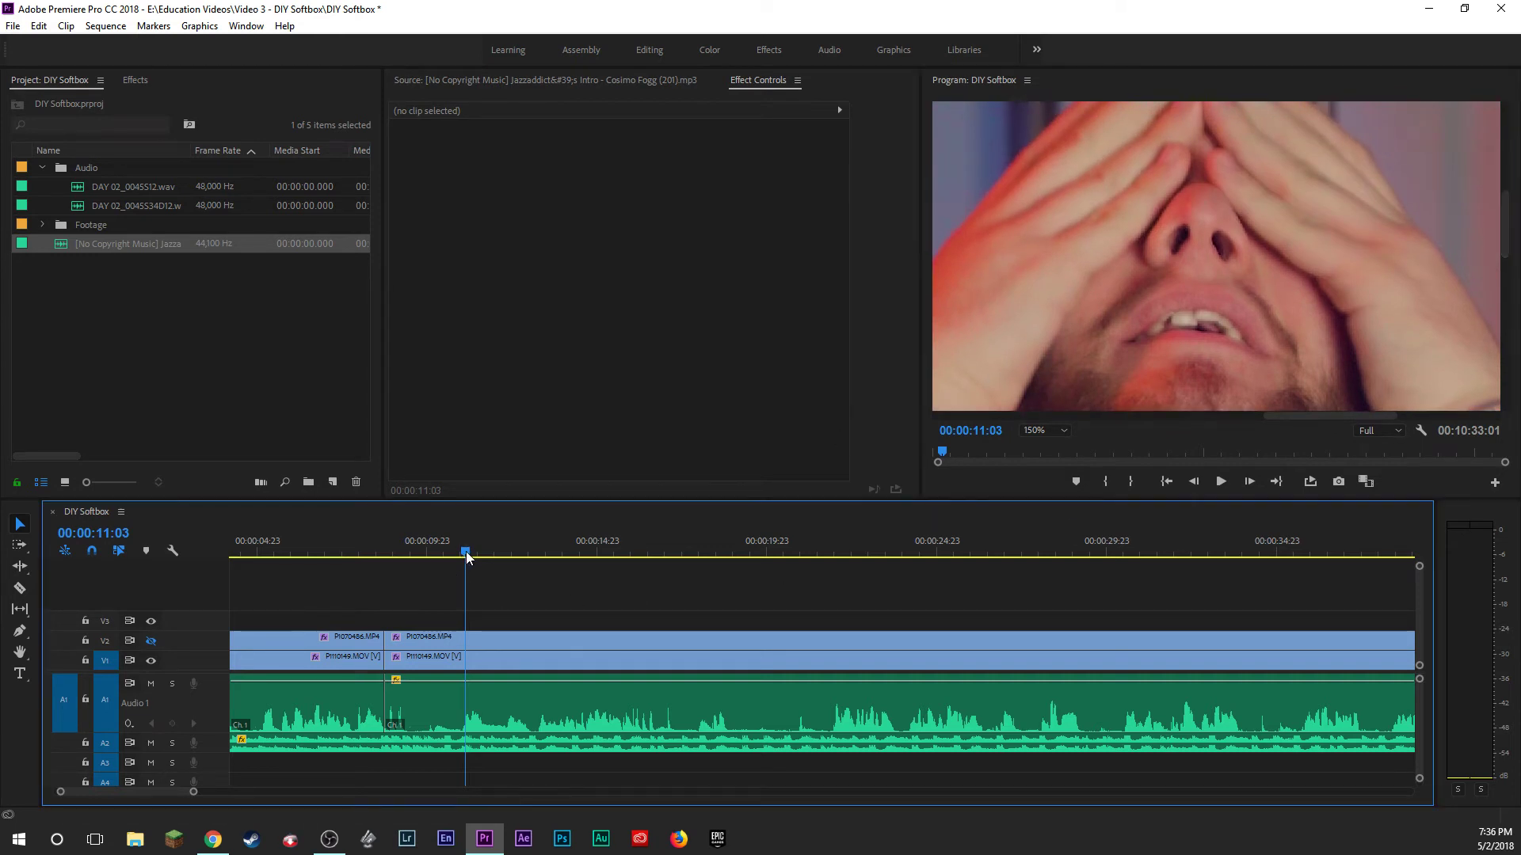
left_click_drag(468, 557, 479, 555)
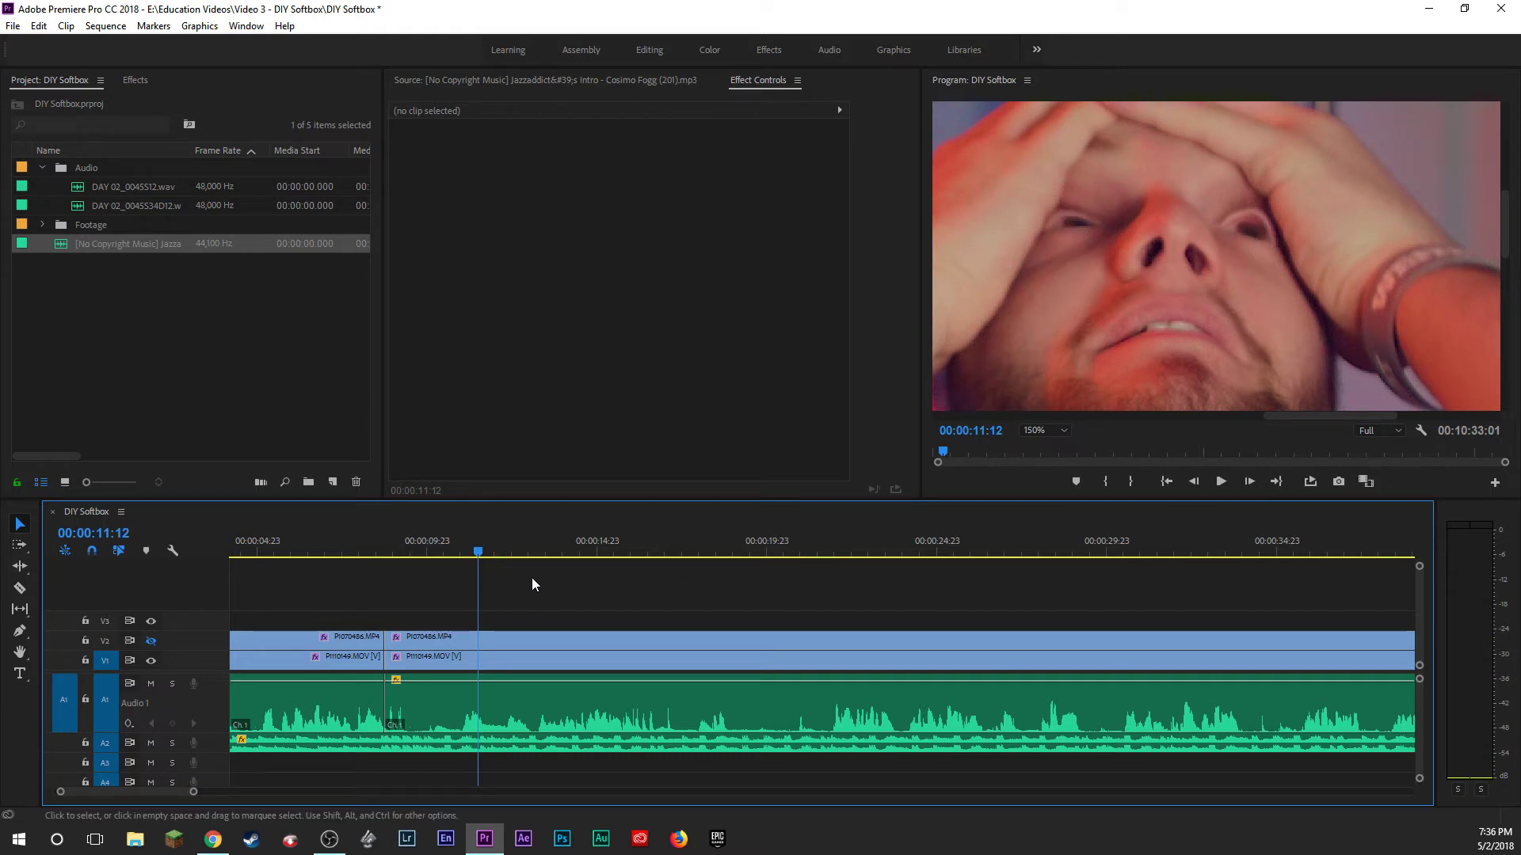
Set the program preview's magnification back to Fit.
left_click(1062, 436)
left_click(1058, 448)
left_click(541, 610)
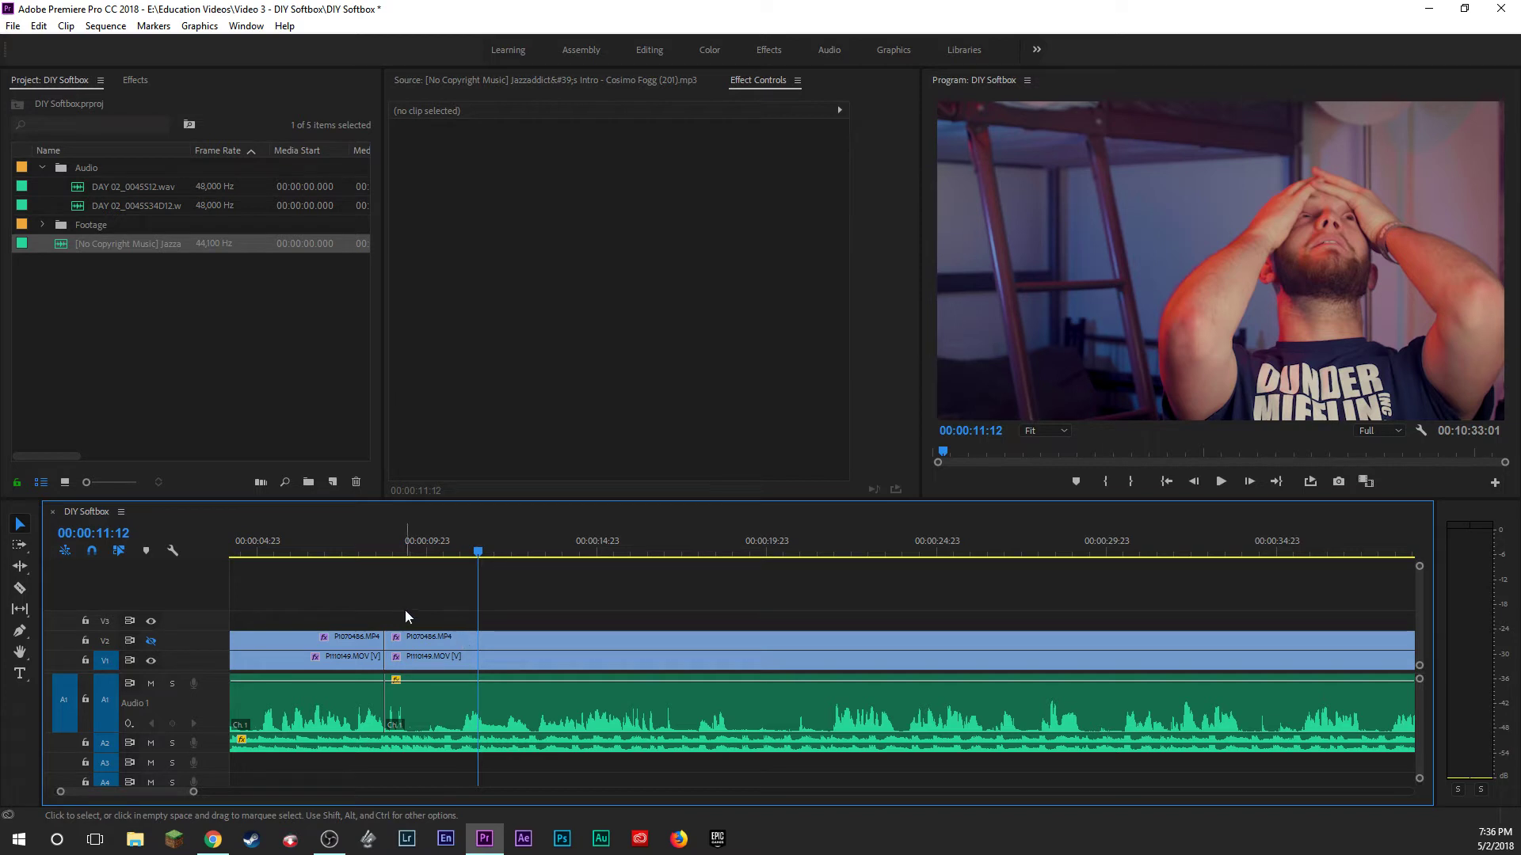
Review the frames before the cut at 00:00:08:18, then select the music clip and play the intro from 00:00:03:02 to 00:00:07:12.
left_click(371, 544)
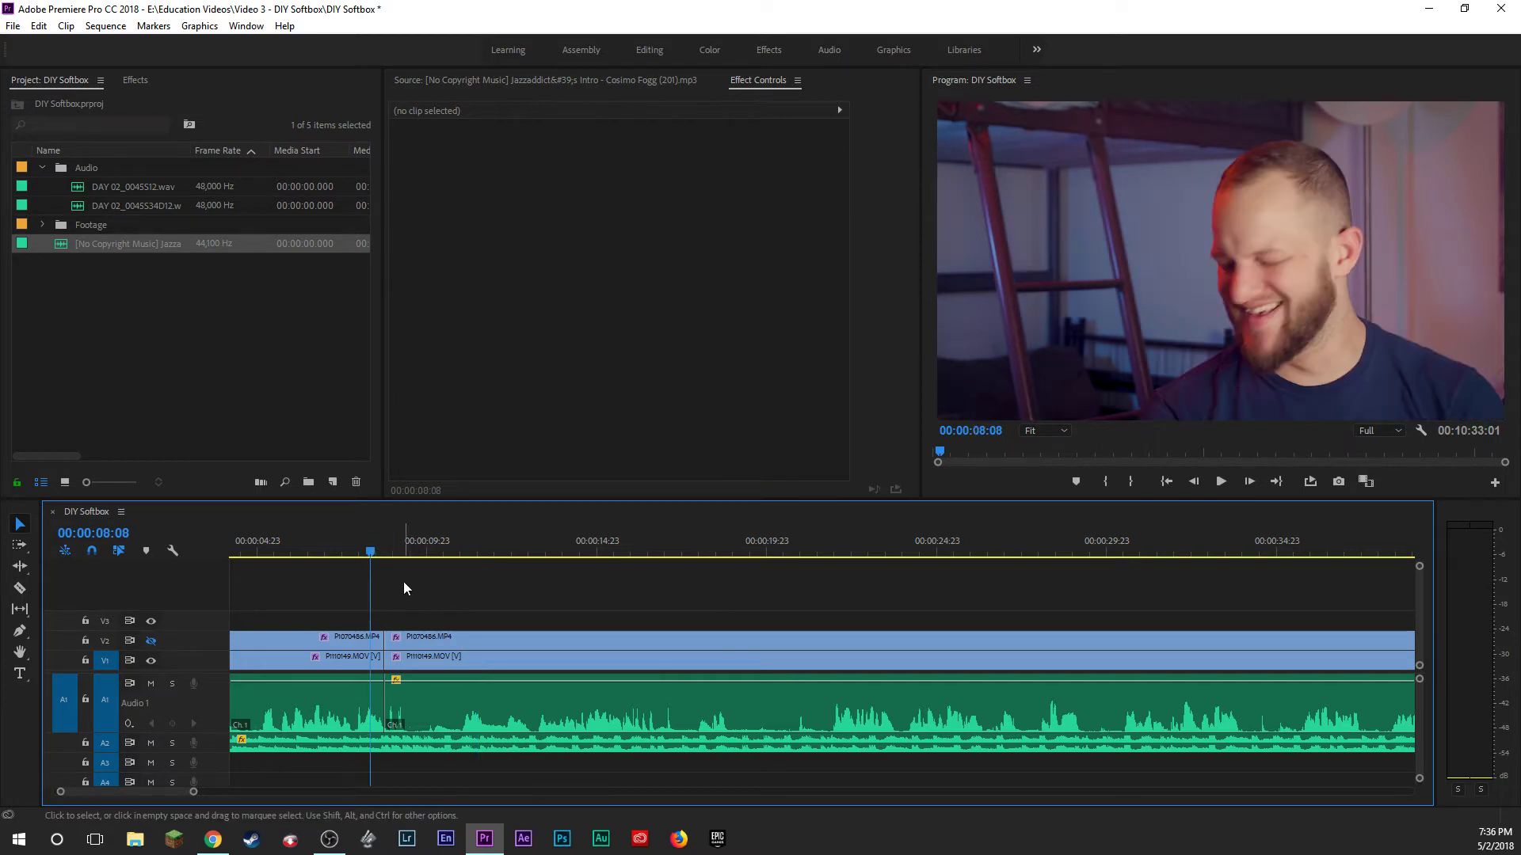
key("space")
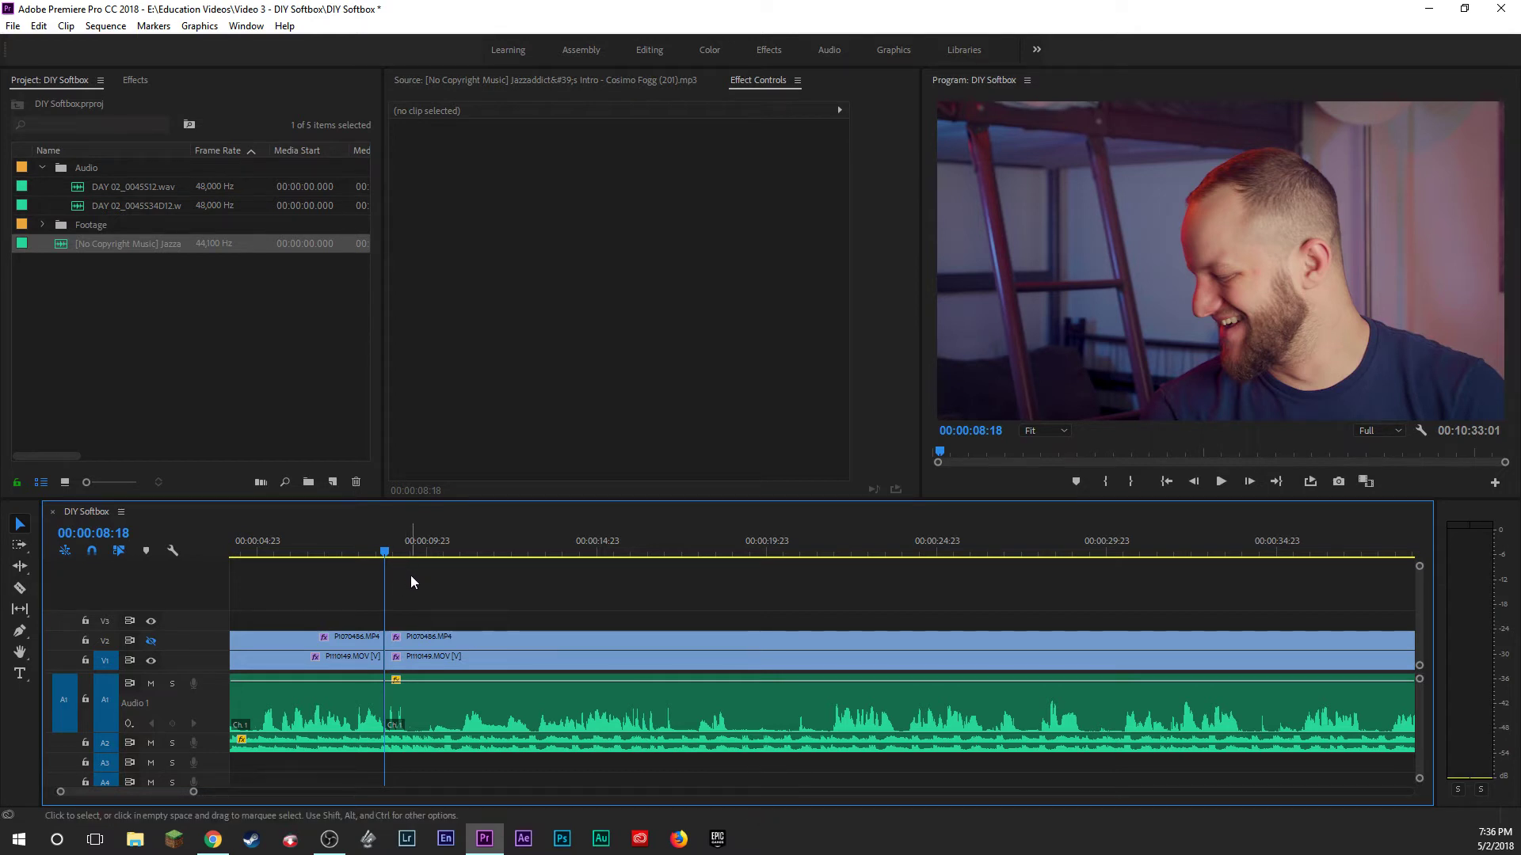
left_click_drag(387, 589, 198, 546)
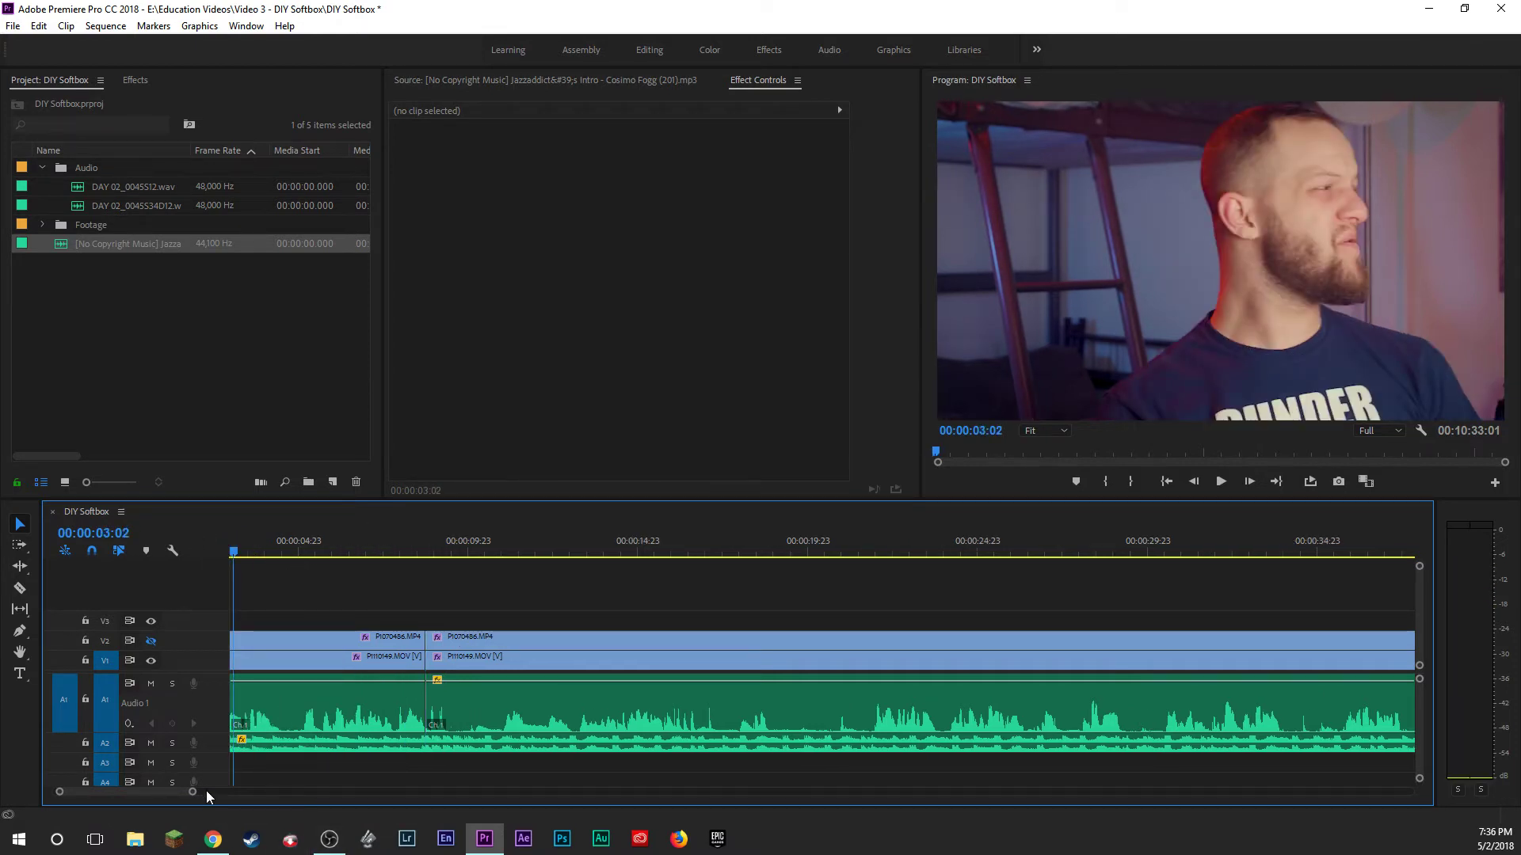
left_click_drag(204, 791, 242, 791)
left_click(336, 743)
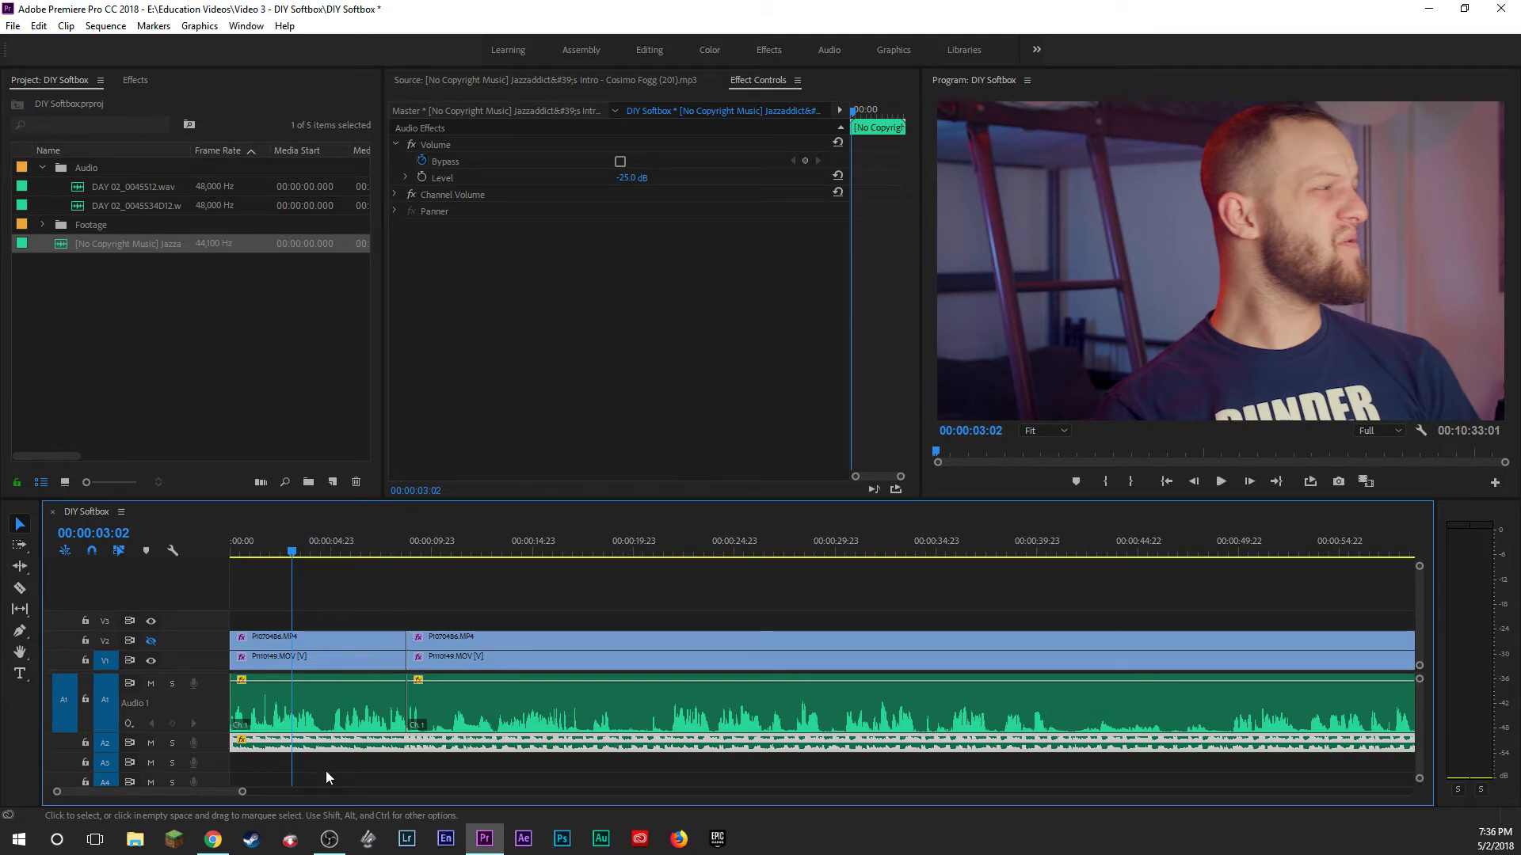
key("space")
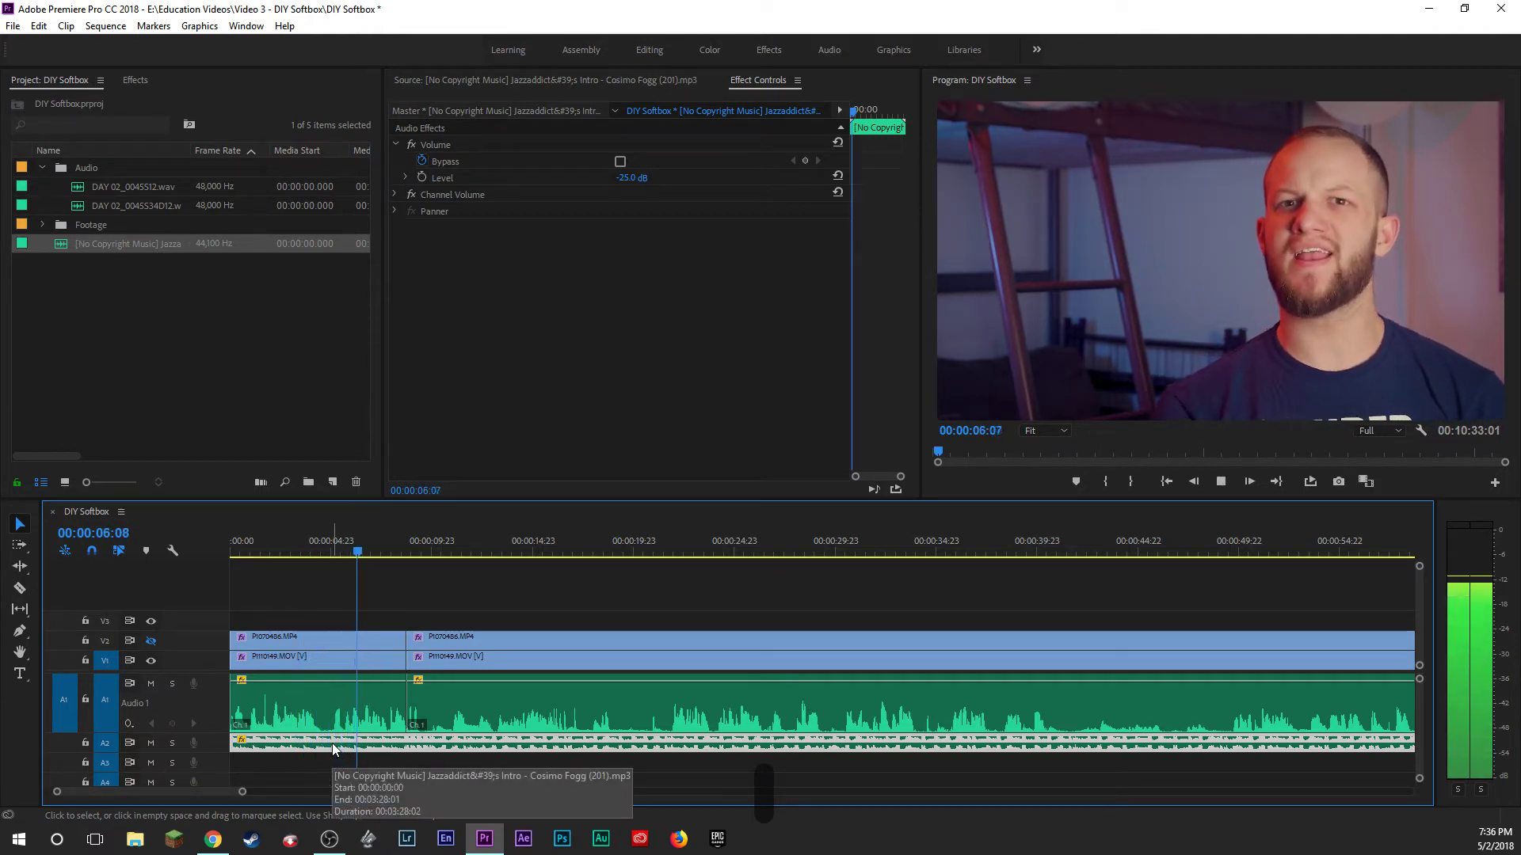
key("space")
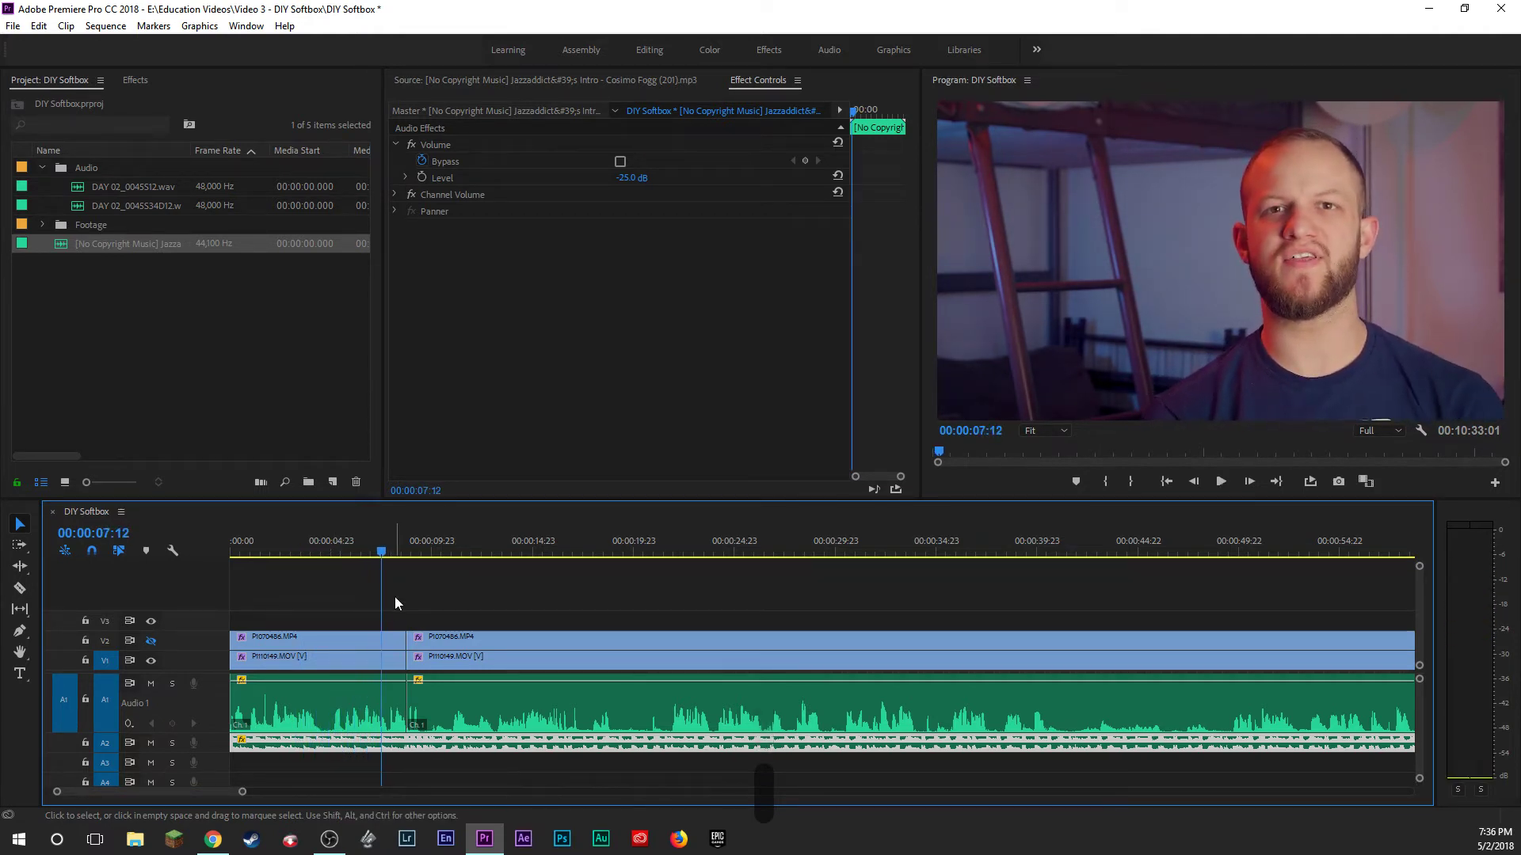
Replay the end of the intro up to the cut, pausing at 00:00:08:19.
left_click_drag(384, 554, 401, 551)
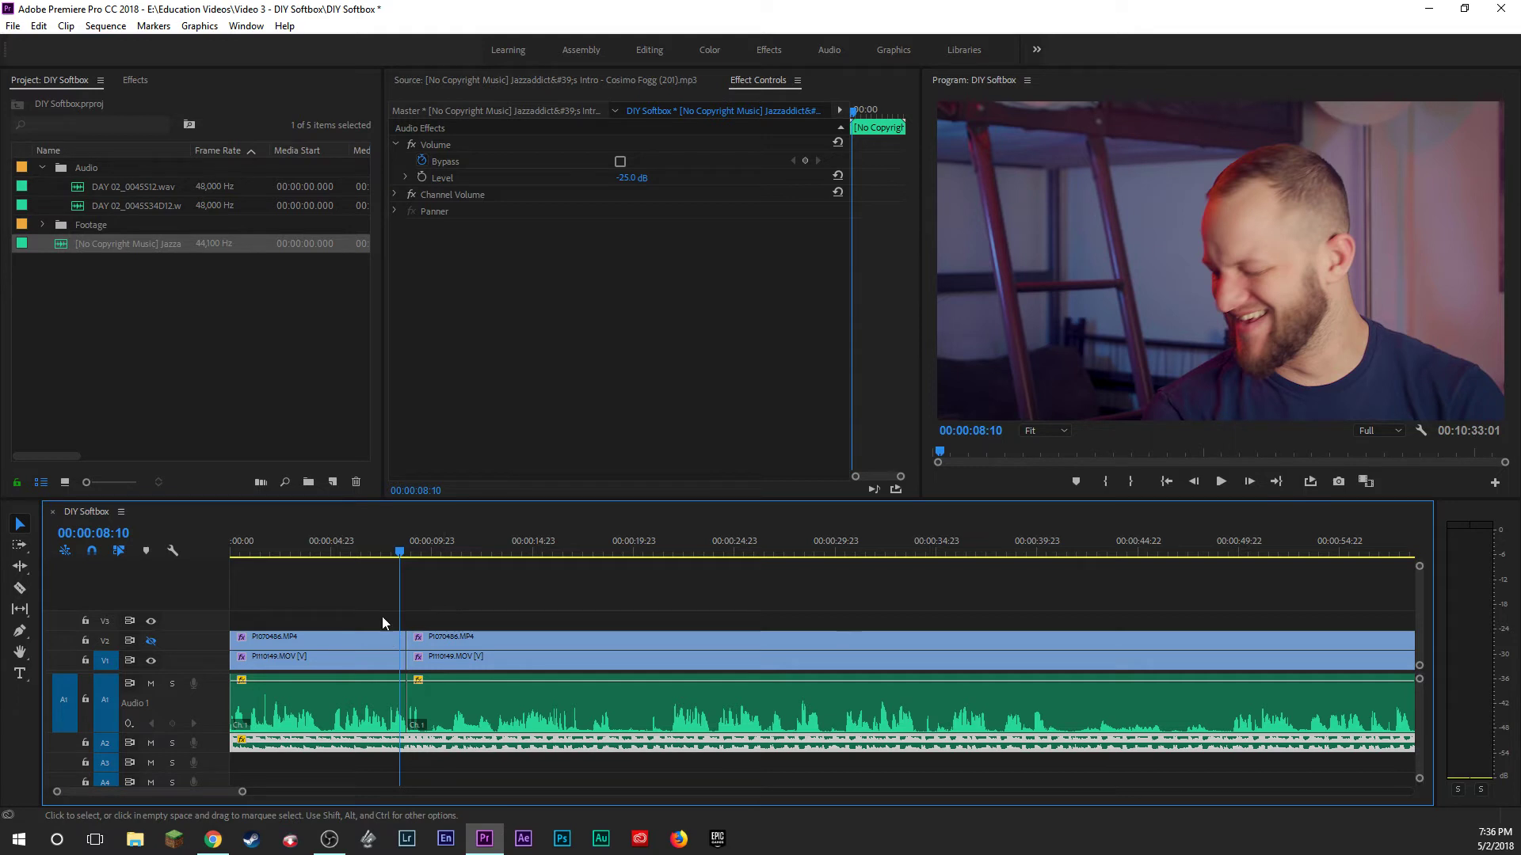
left_click(388, 541)
key("space")
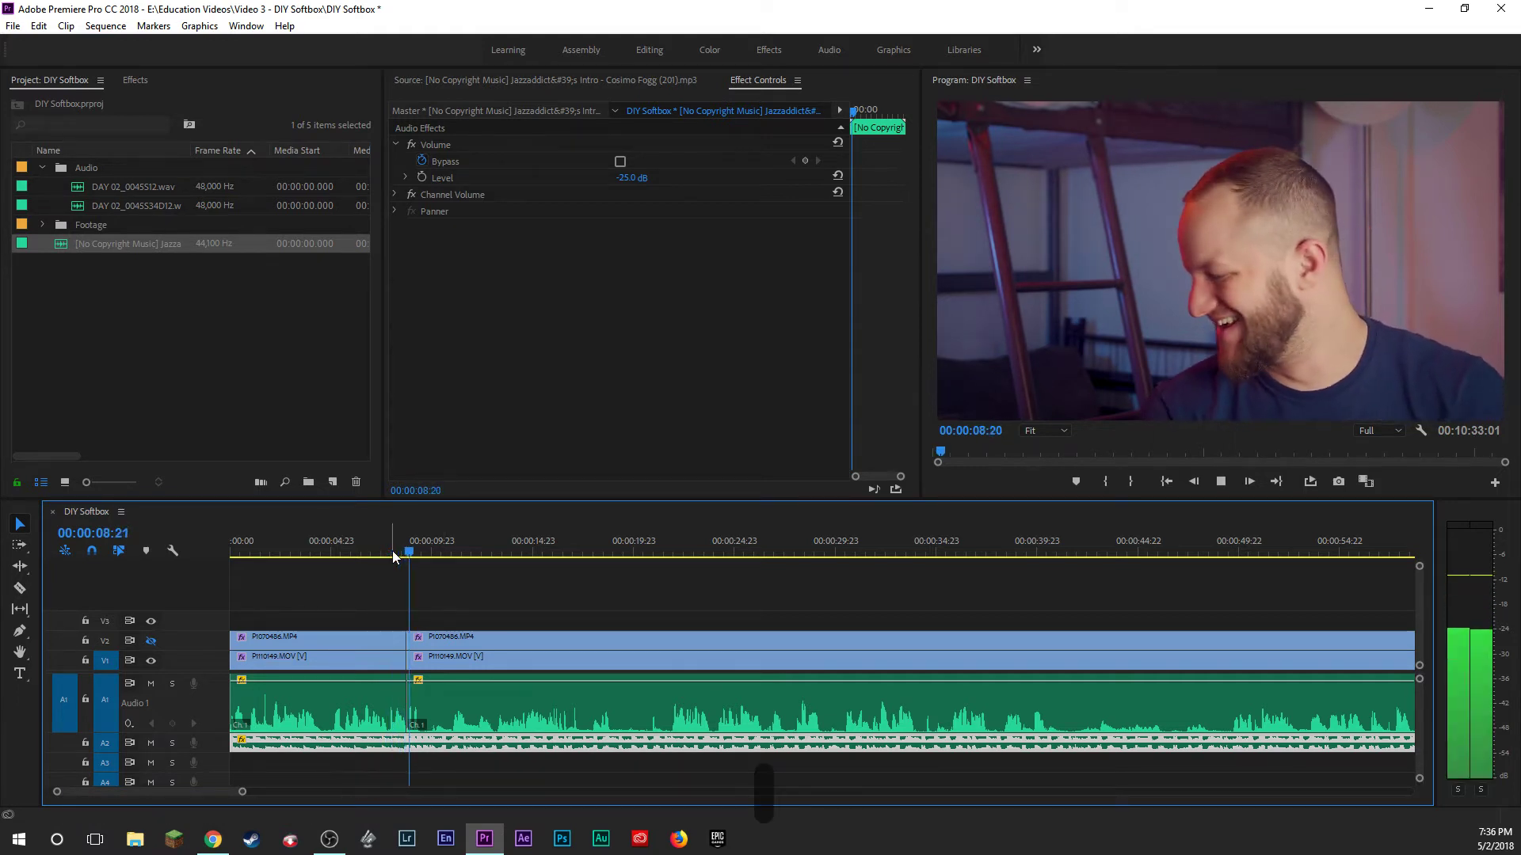
key("space")
key("space")
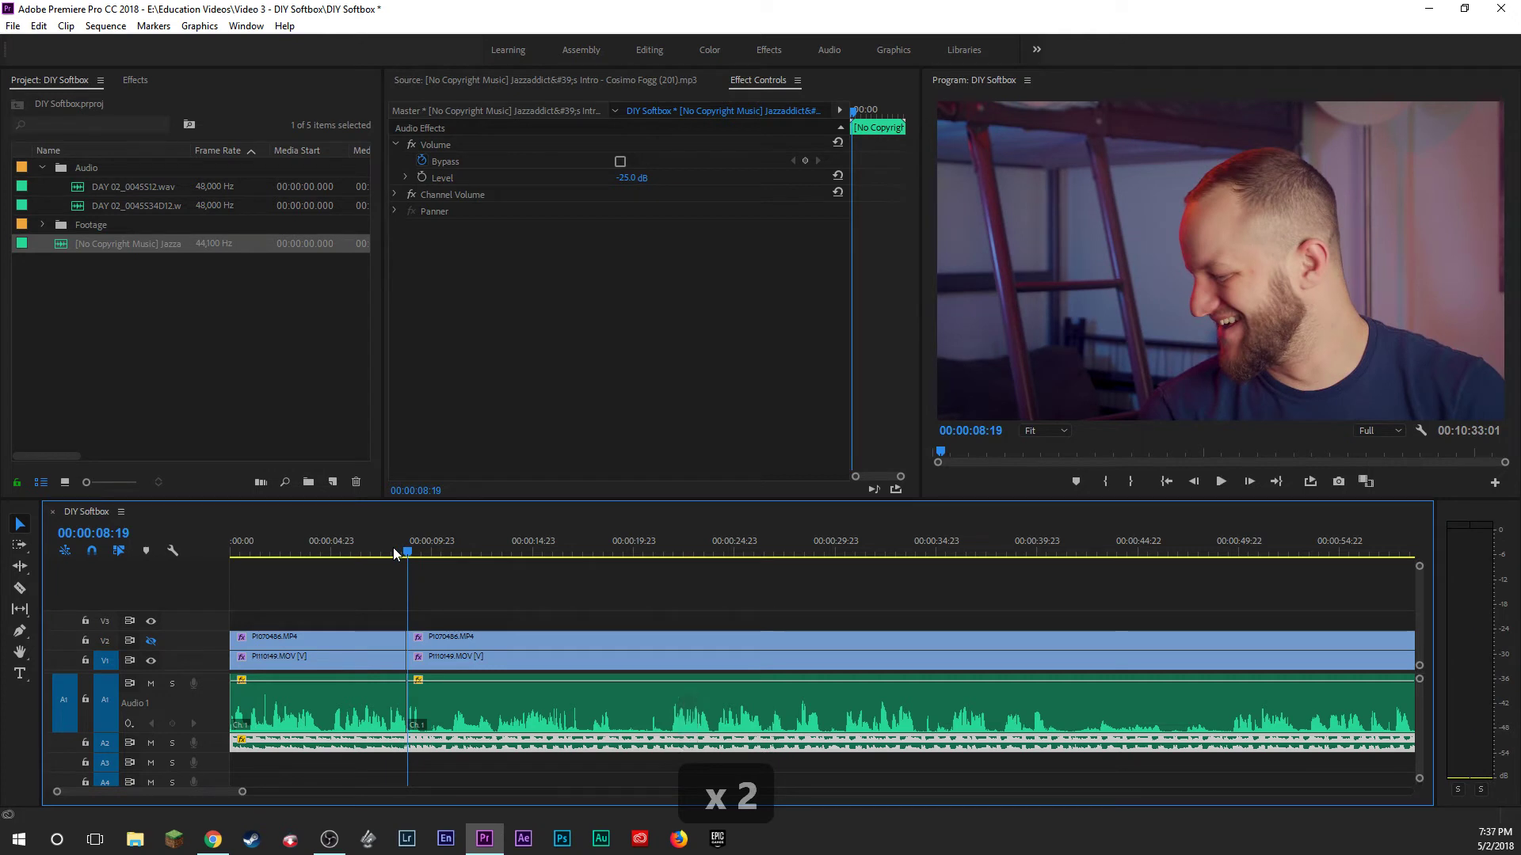
Expand the A2 track to show the music waveform and place the playhead on the beat at 00:00:08:15.
key("z")
key("z")
key("z")
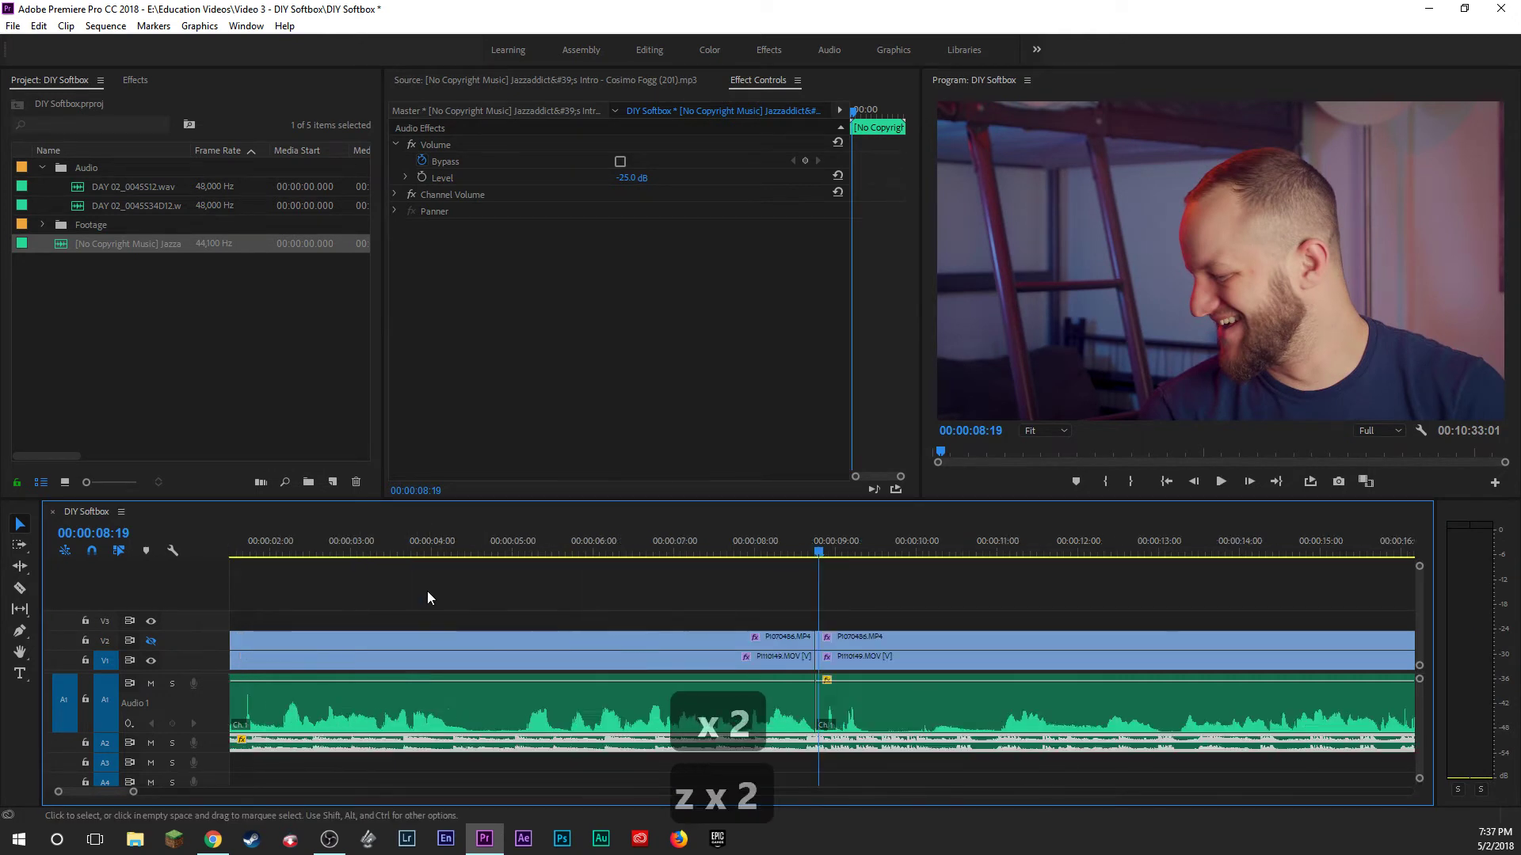
left_click_drag(802, 557, 772, 550)
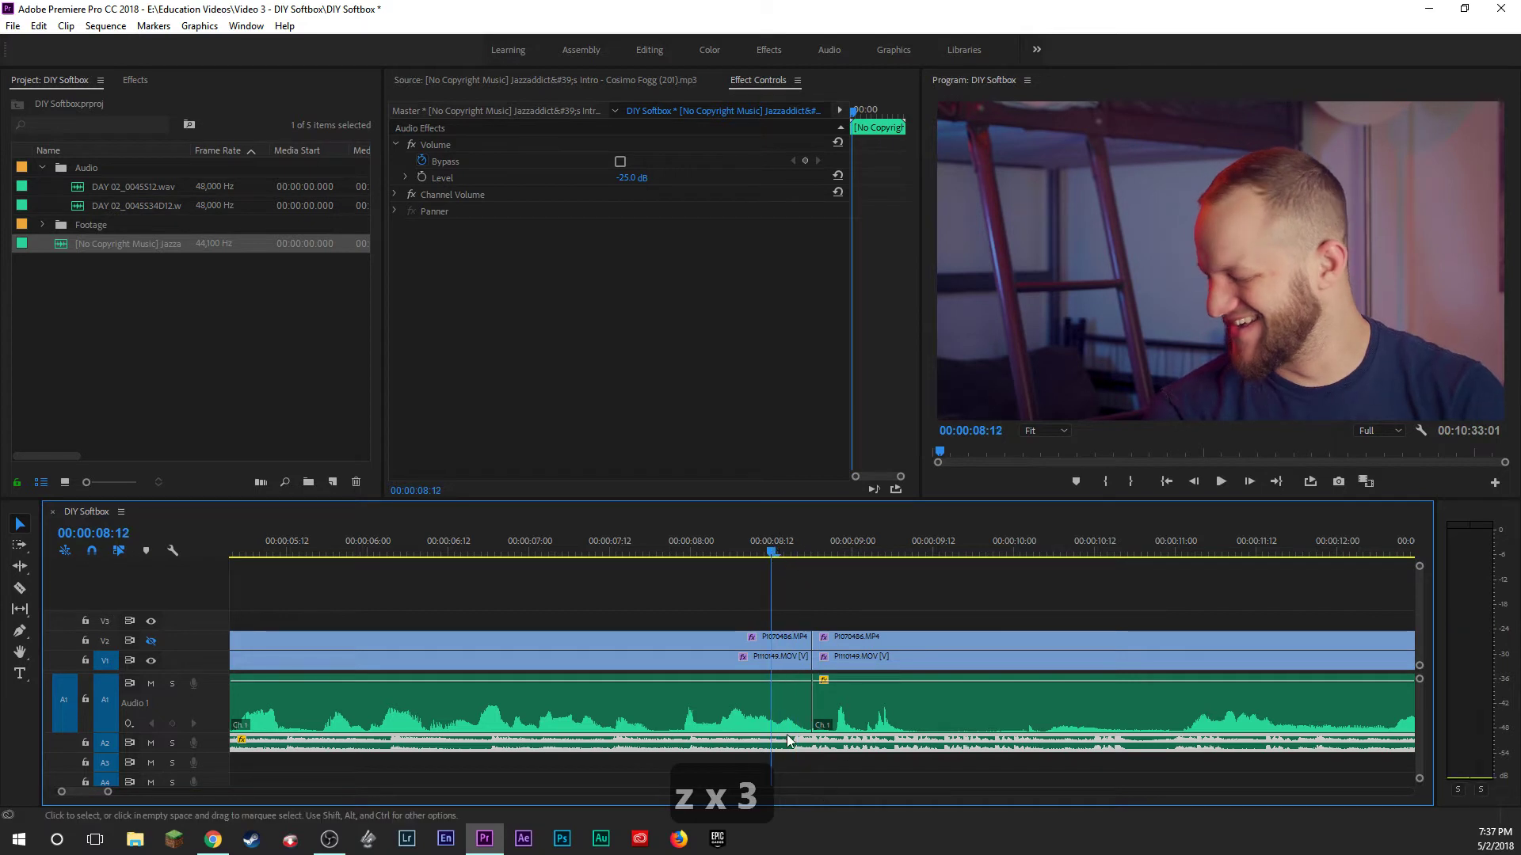
double_click(220, 740)
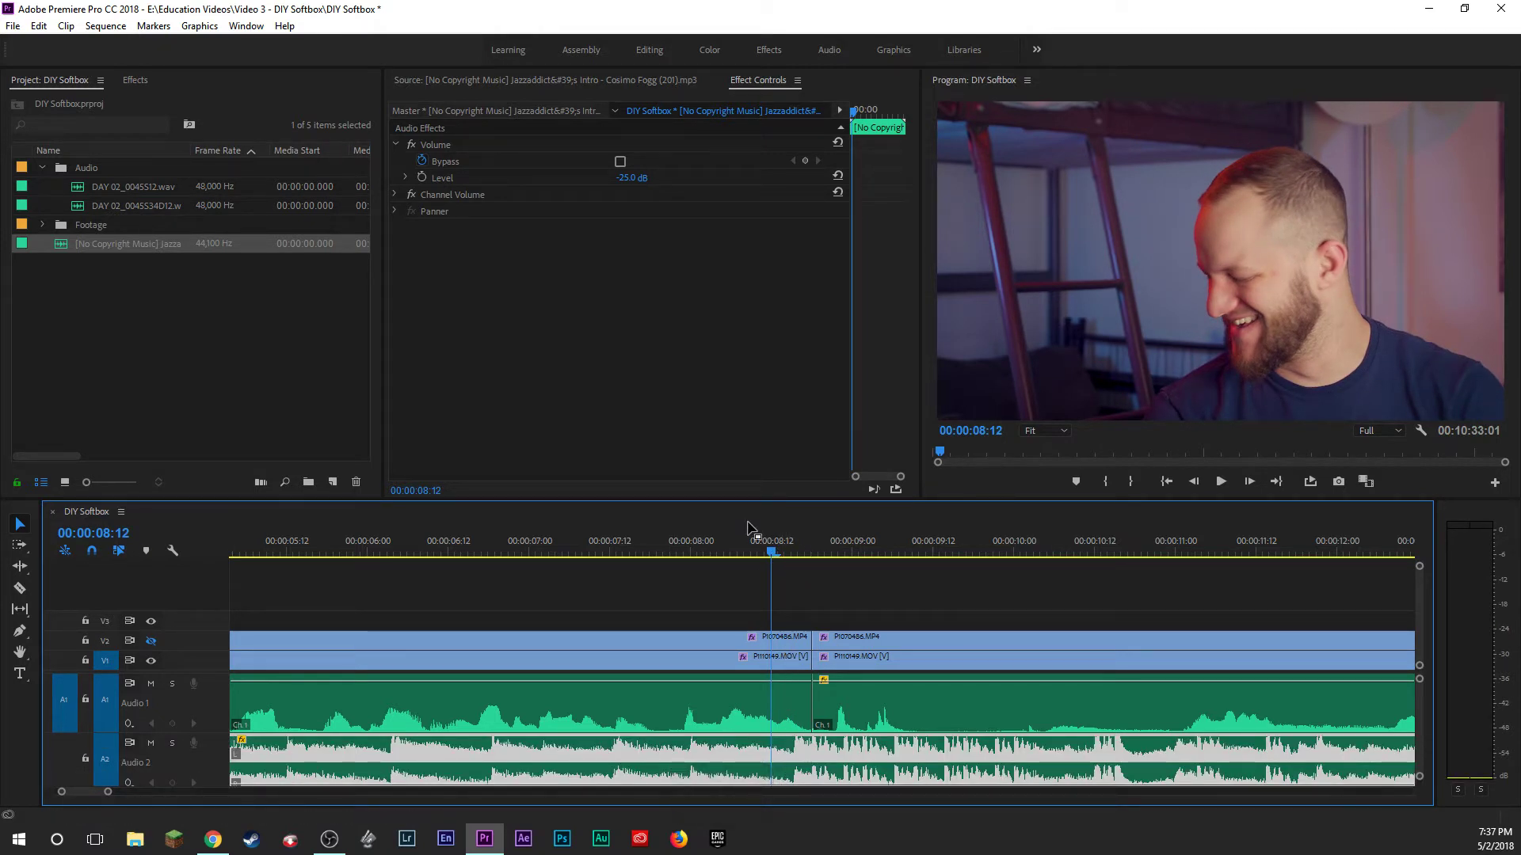
key("Right")
key("Right")
key("Right")
key("Right")
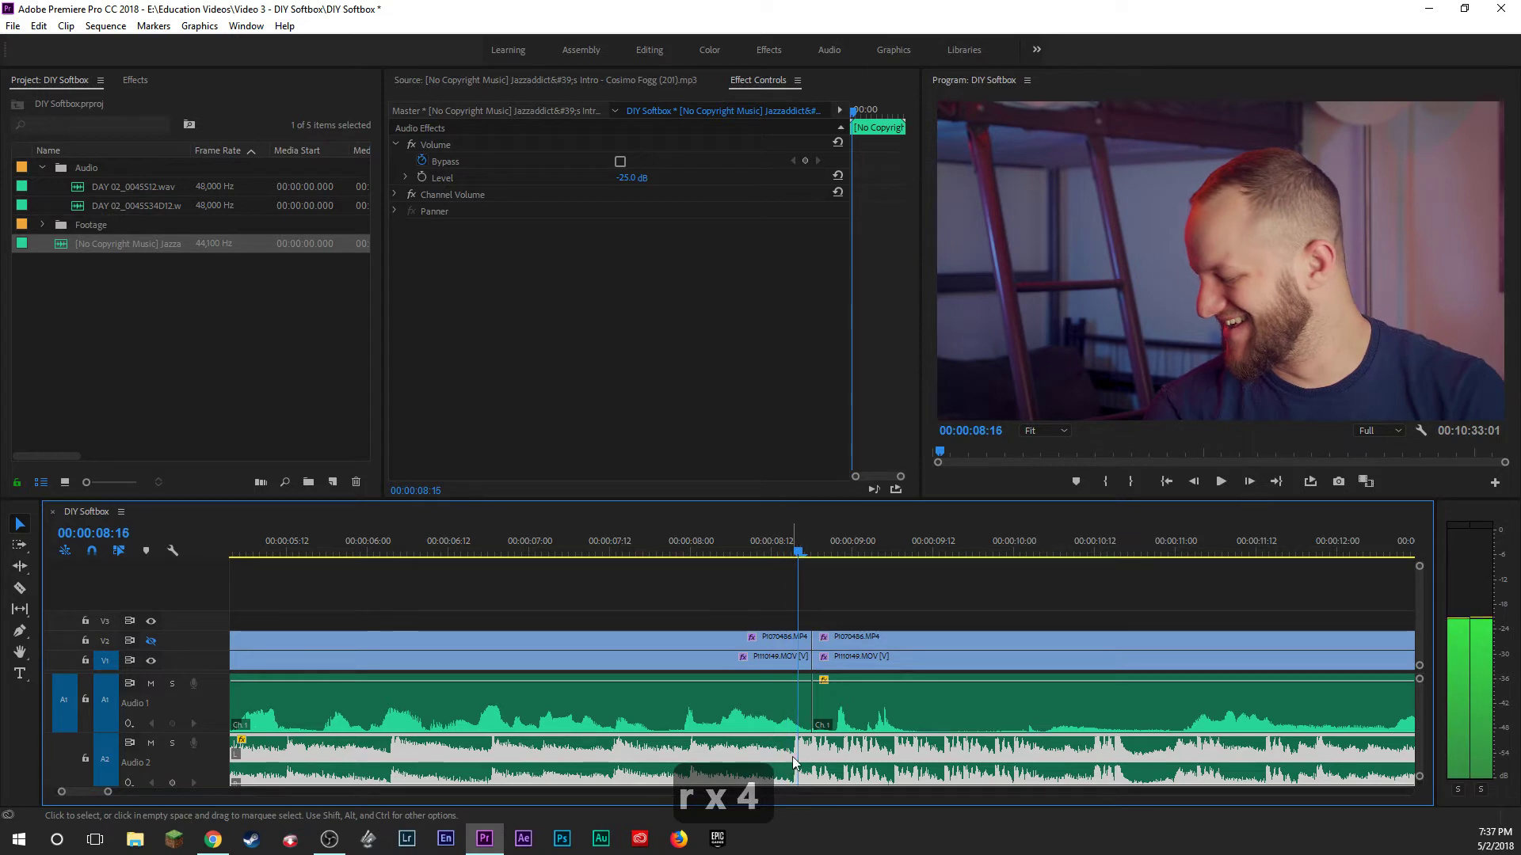
key("Left")
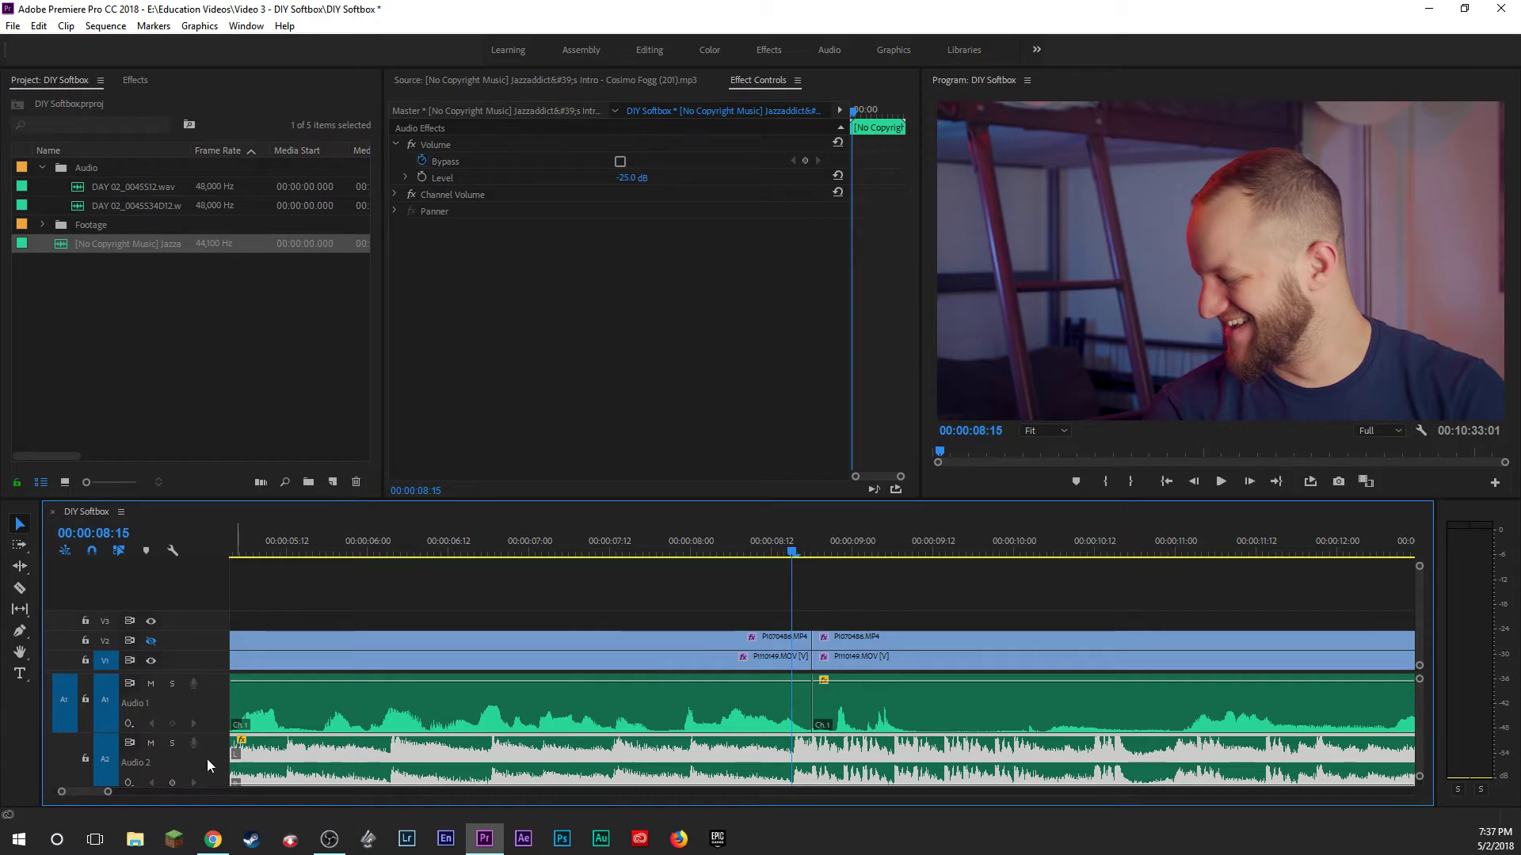
Return to the cut at 00:00:08:18 and play the following footage to about 00:00:18:00 to find the next usable line.
left_click_drag(108, 791, 279, 791)
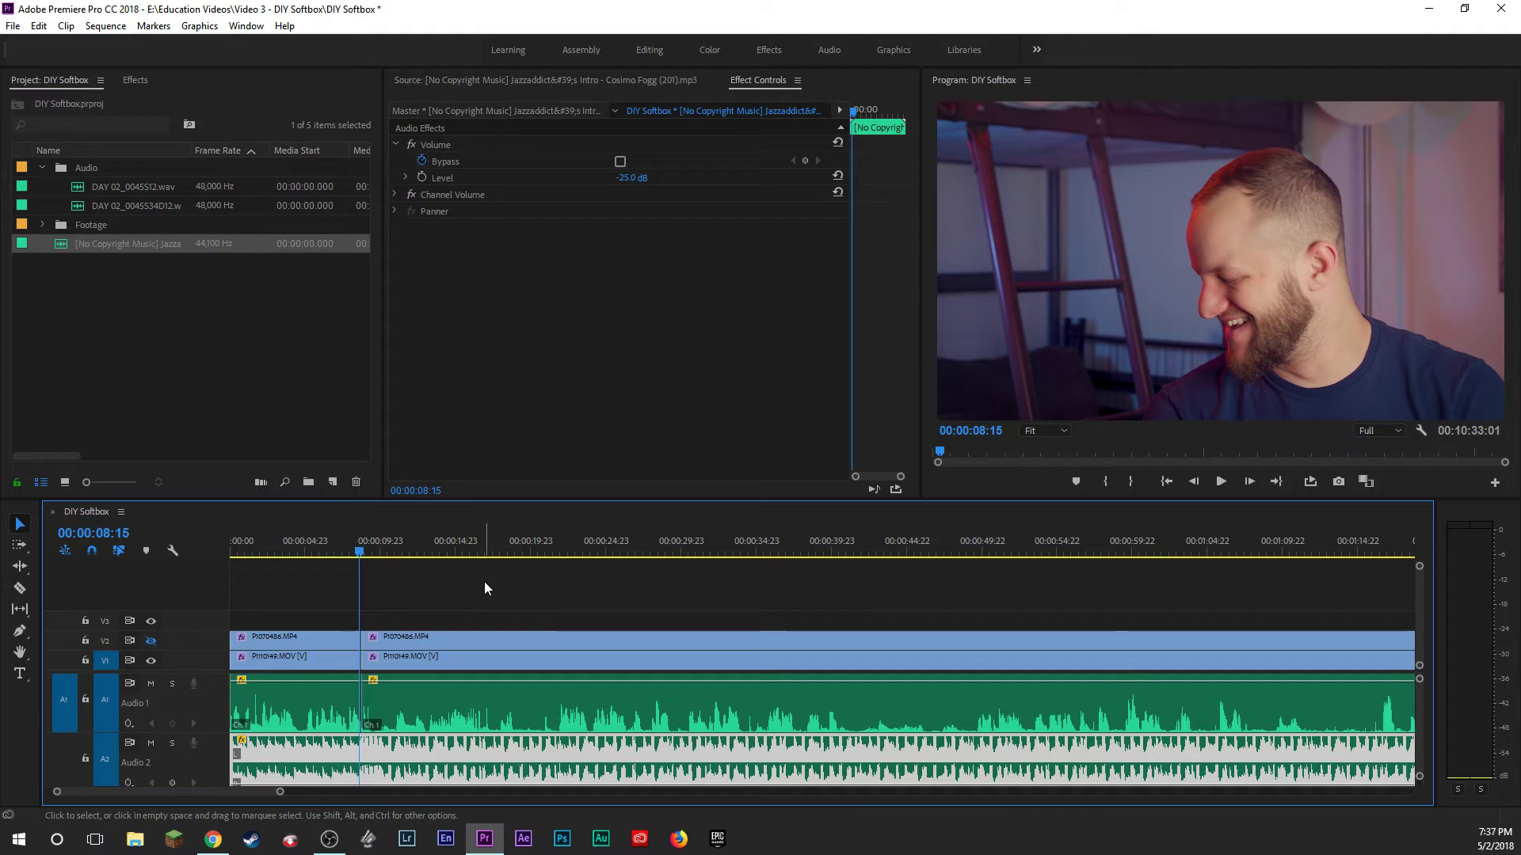
key("s")
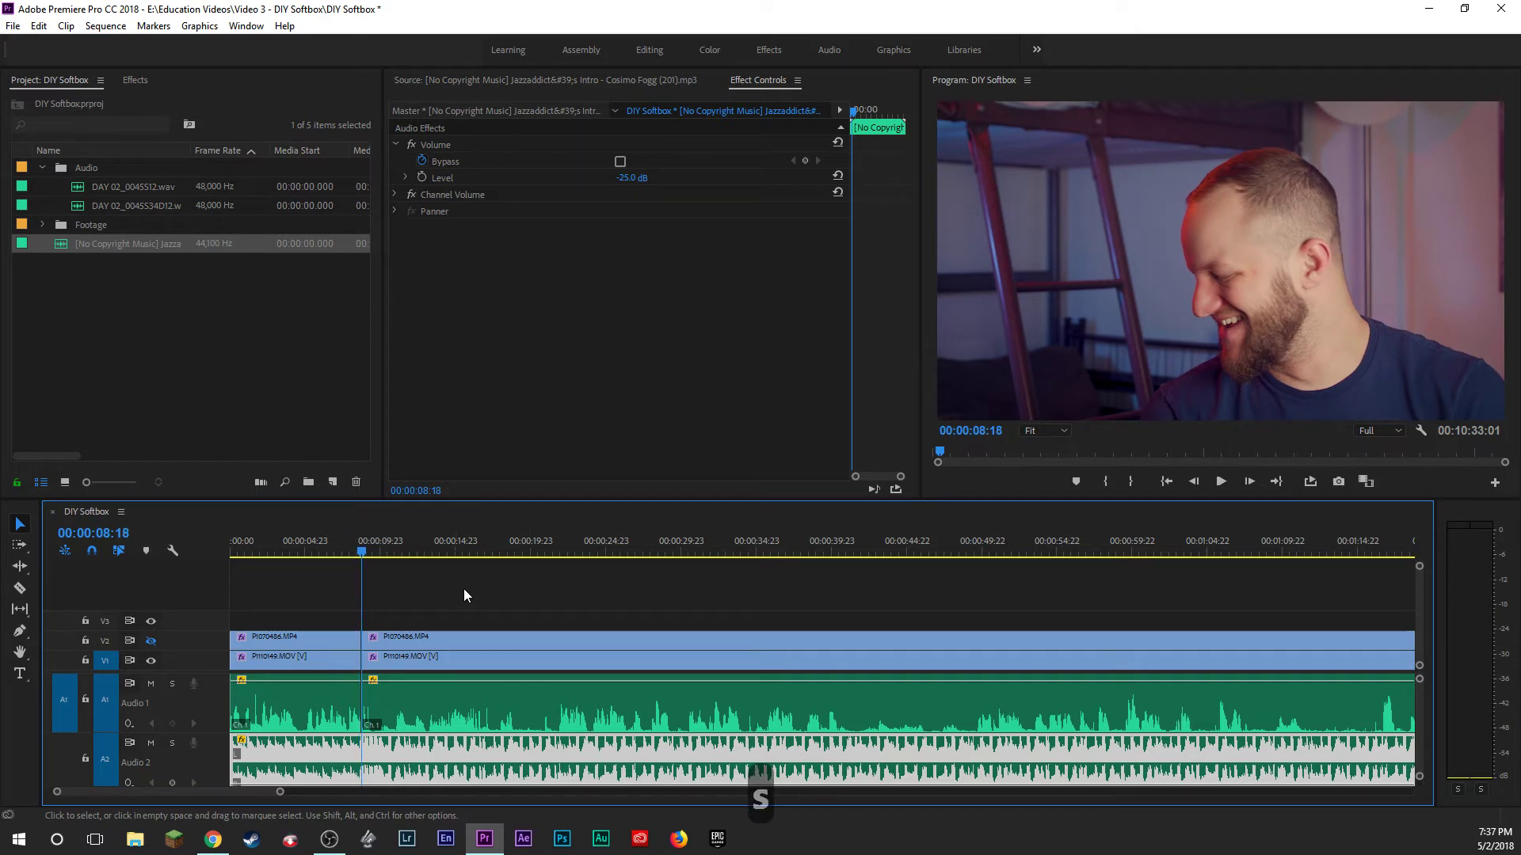
key("space")
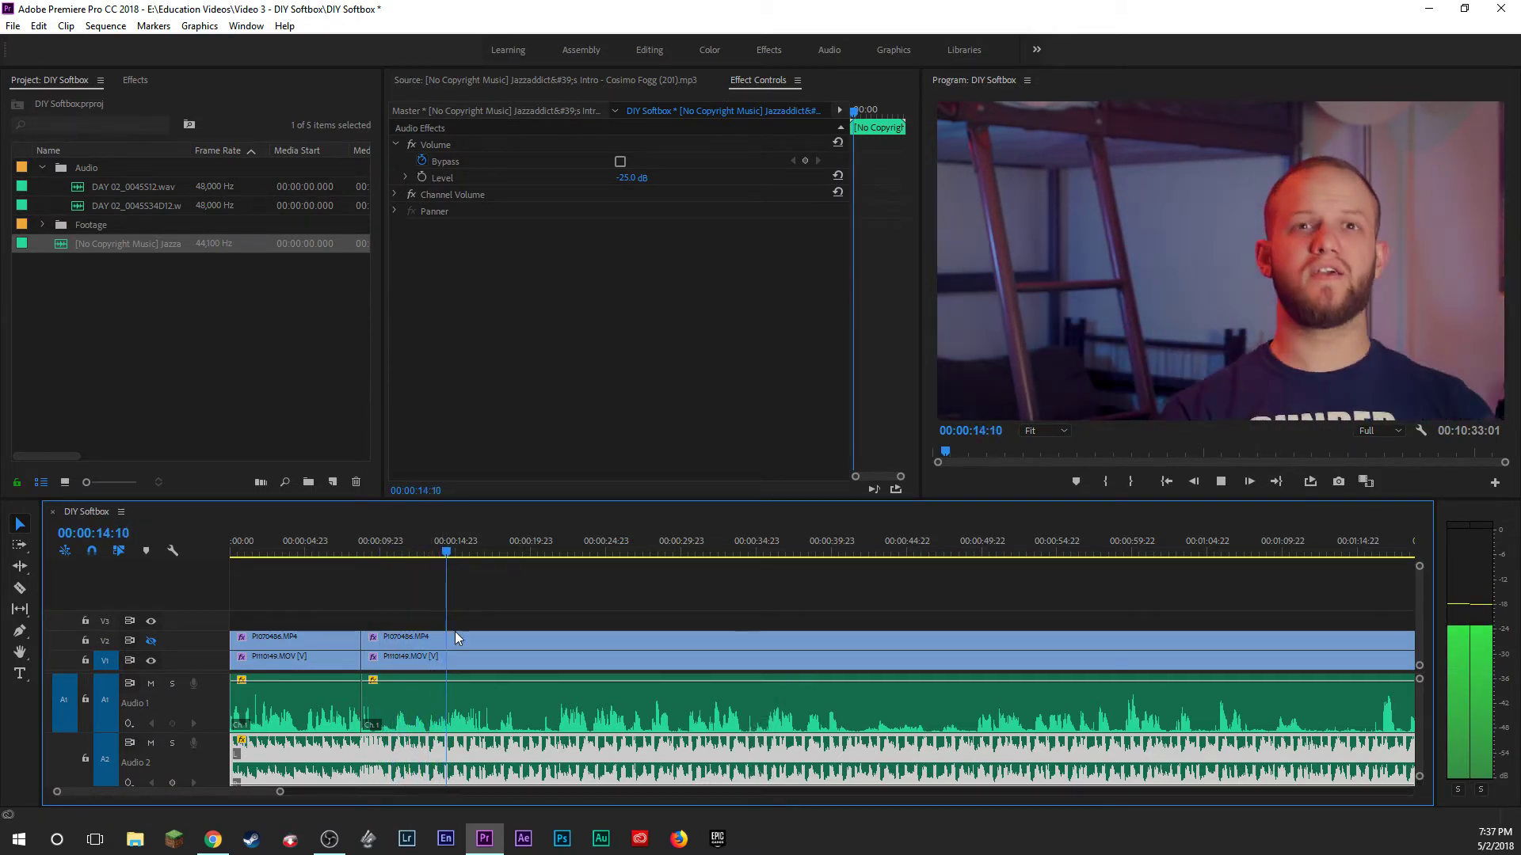
scroll(496, 608, "down", 3)
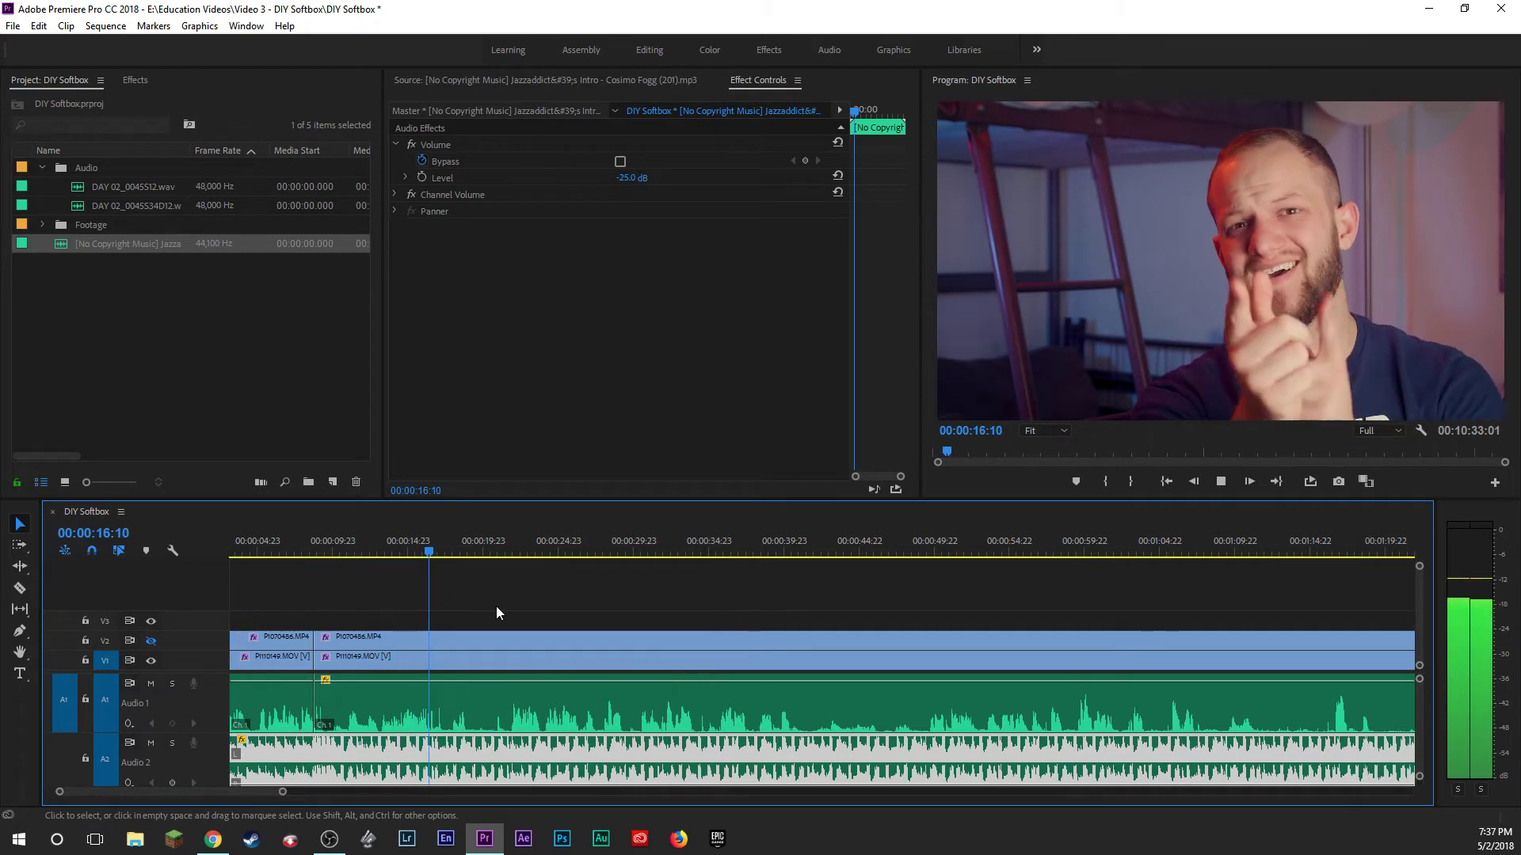
key("space")
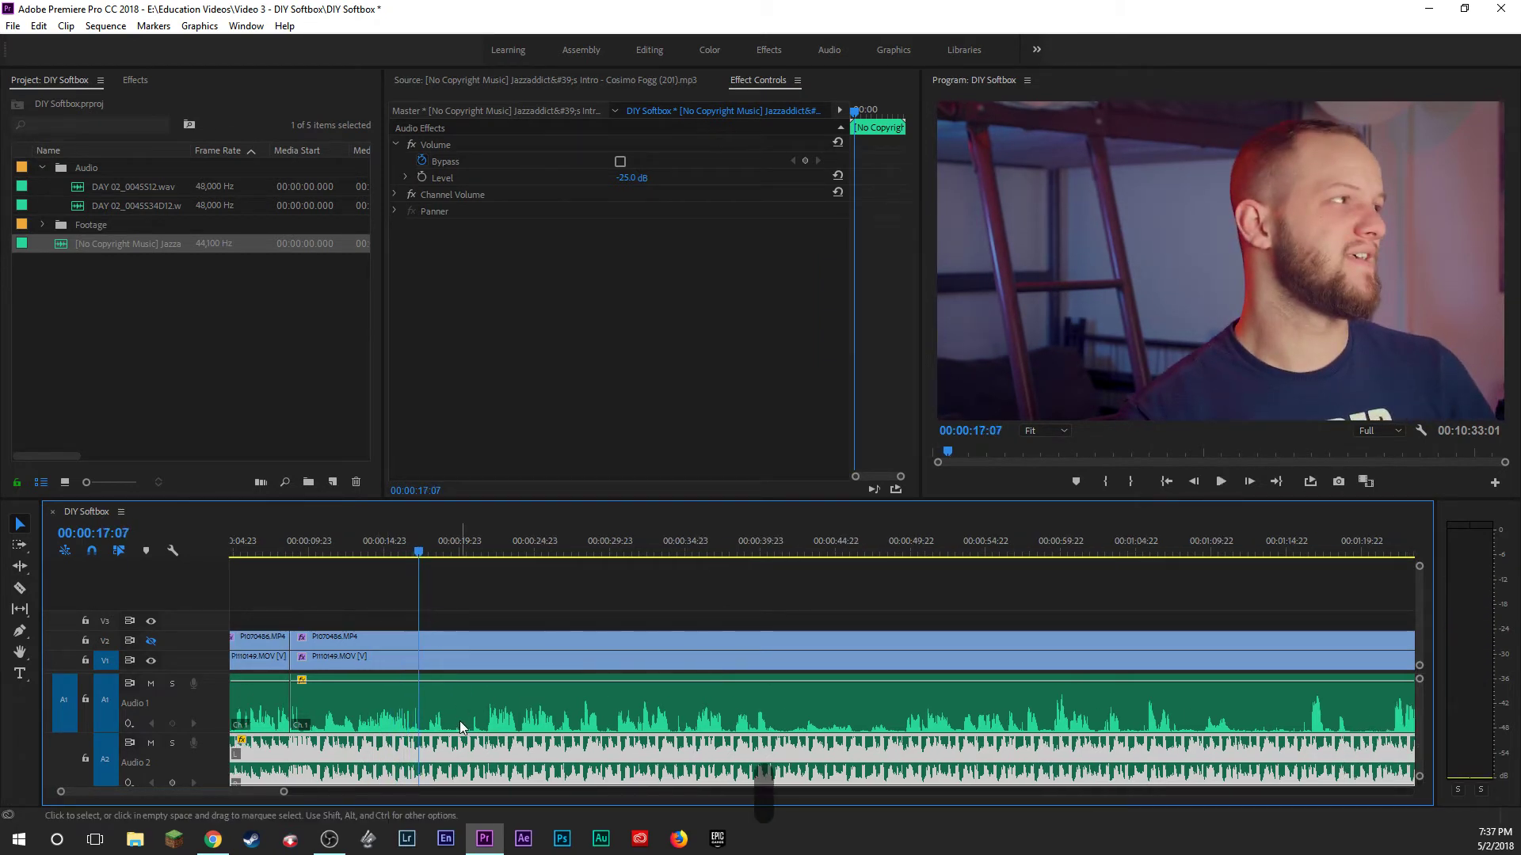
key("space")
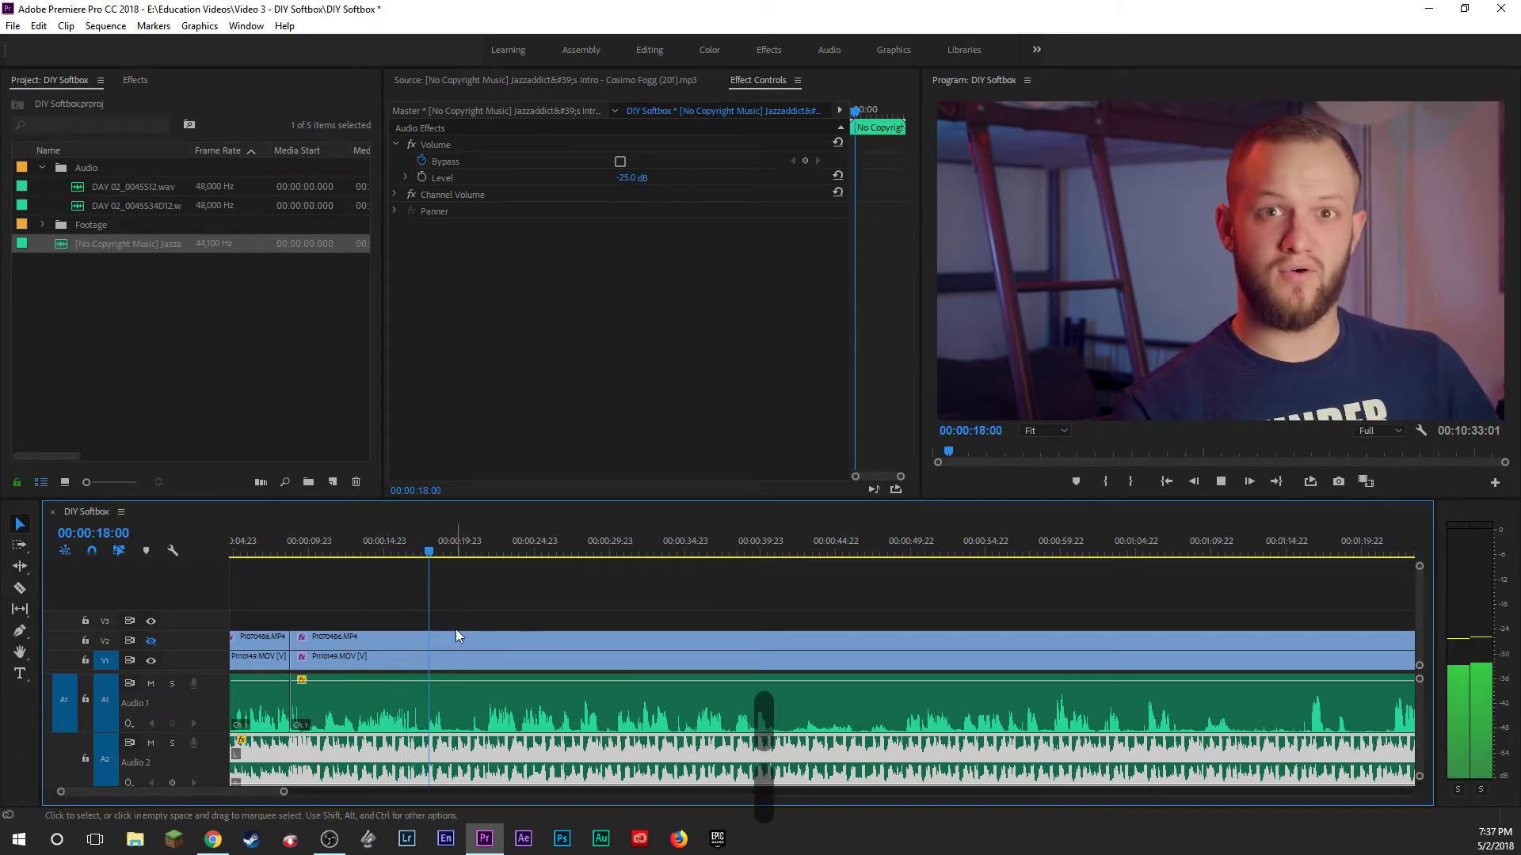
left_click_drag(426, 552, 431, 553)
Split the V1, V2 and A1 clips at 00:00:17:12, leaving the music clip uncut.
key("Left")
key("Left")
key("Left")
key("Left")
key("Left")
key("Left")
key("Left")
key("Left")
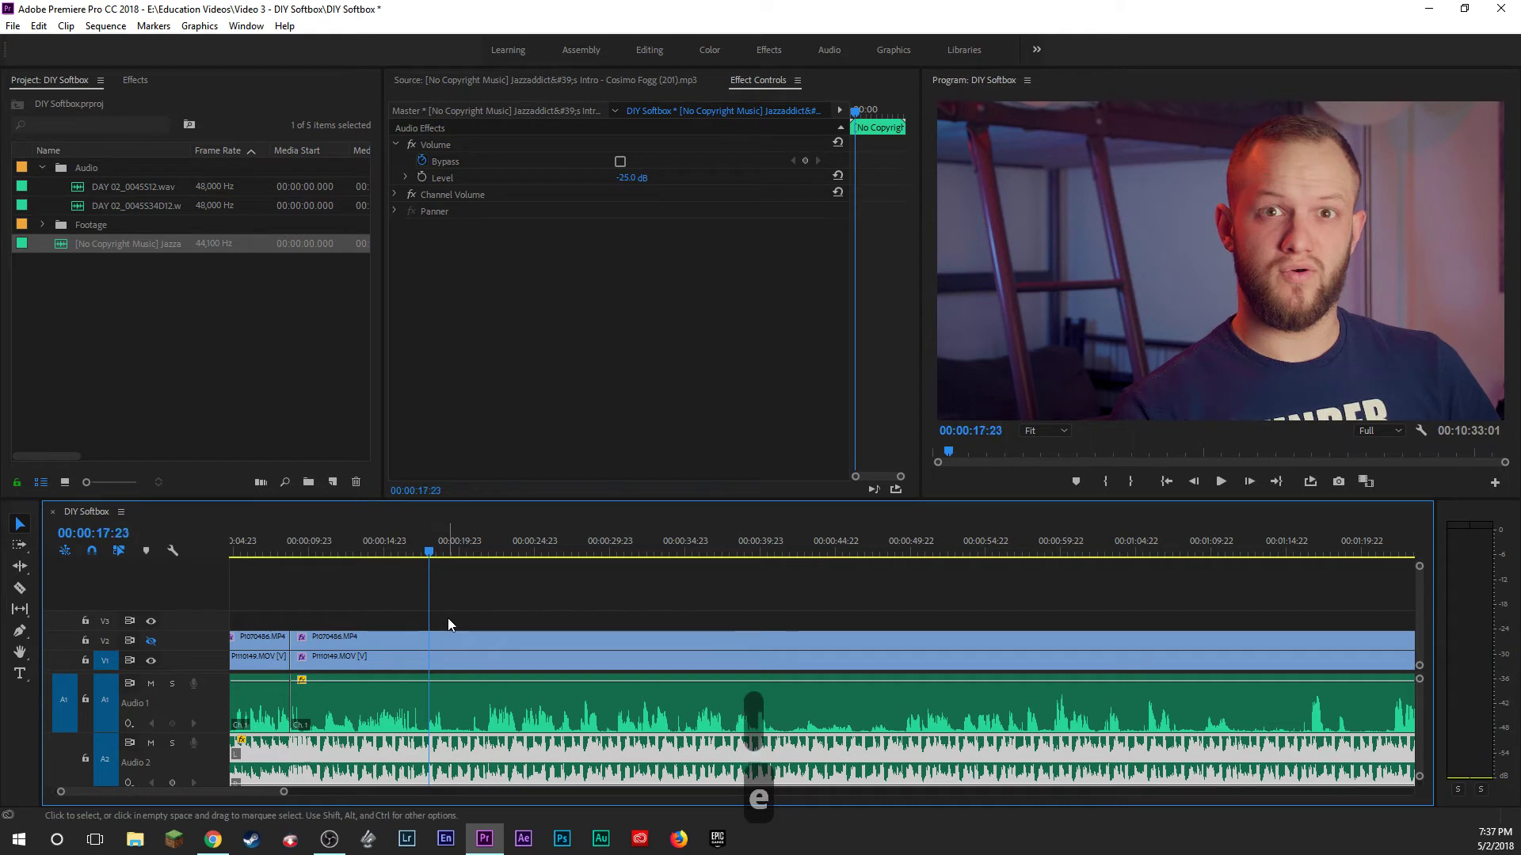
key("e")
key("e")
key("e")
key("e")
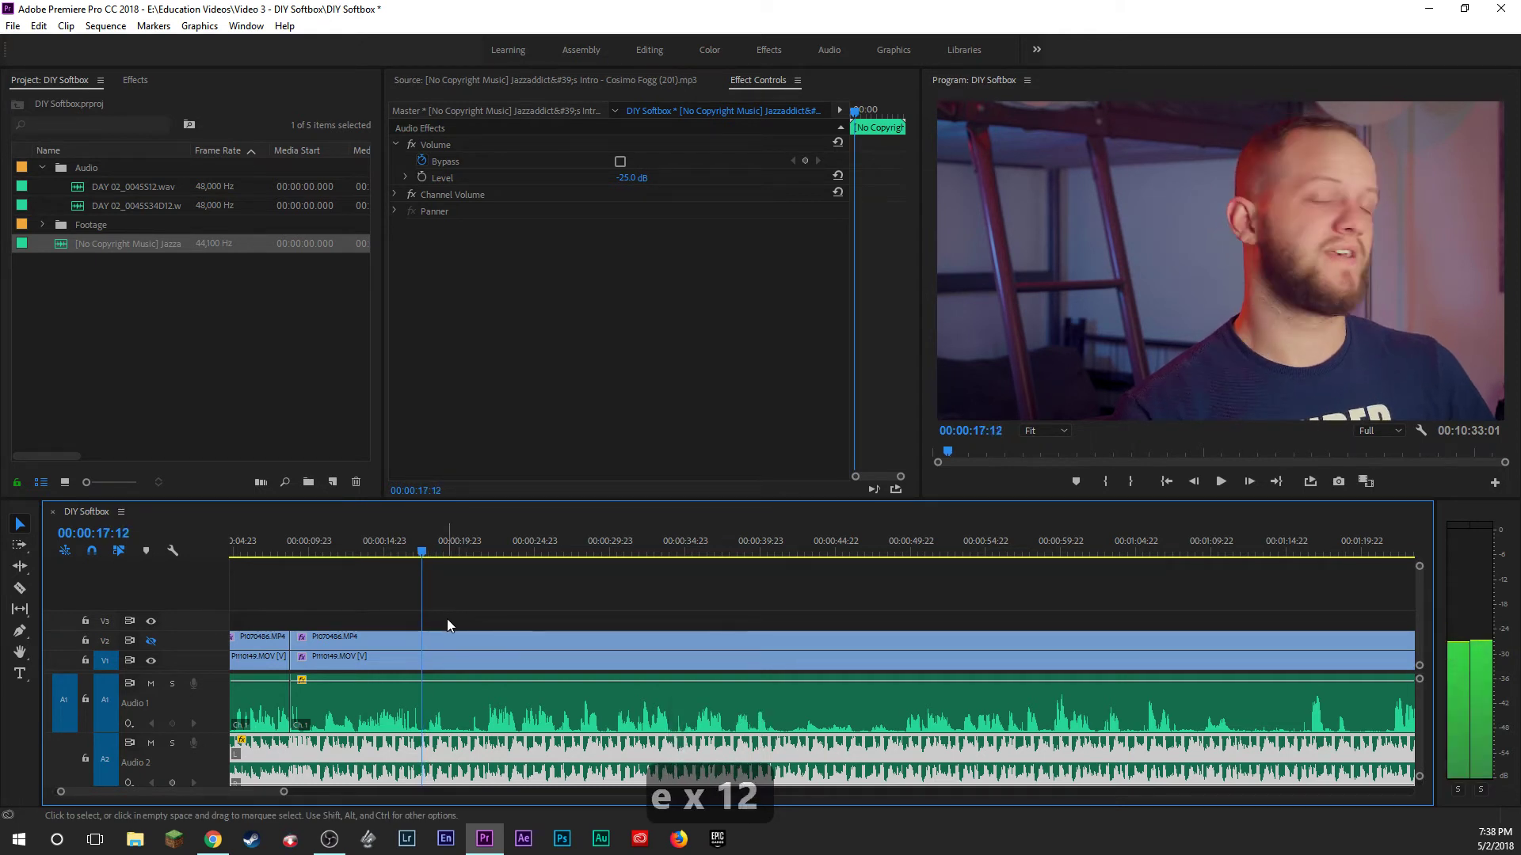
left_click_drag(447, 615, 438, 671)
key("b")
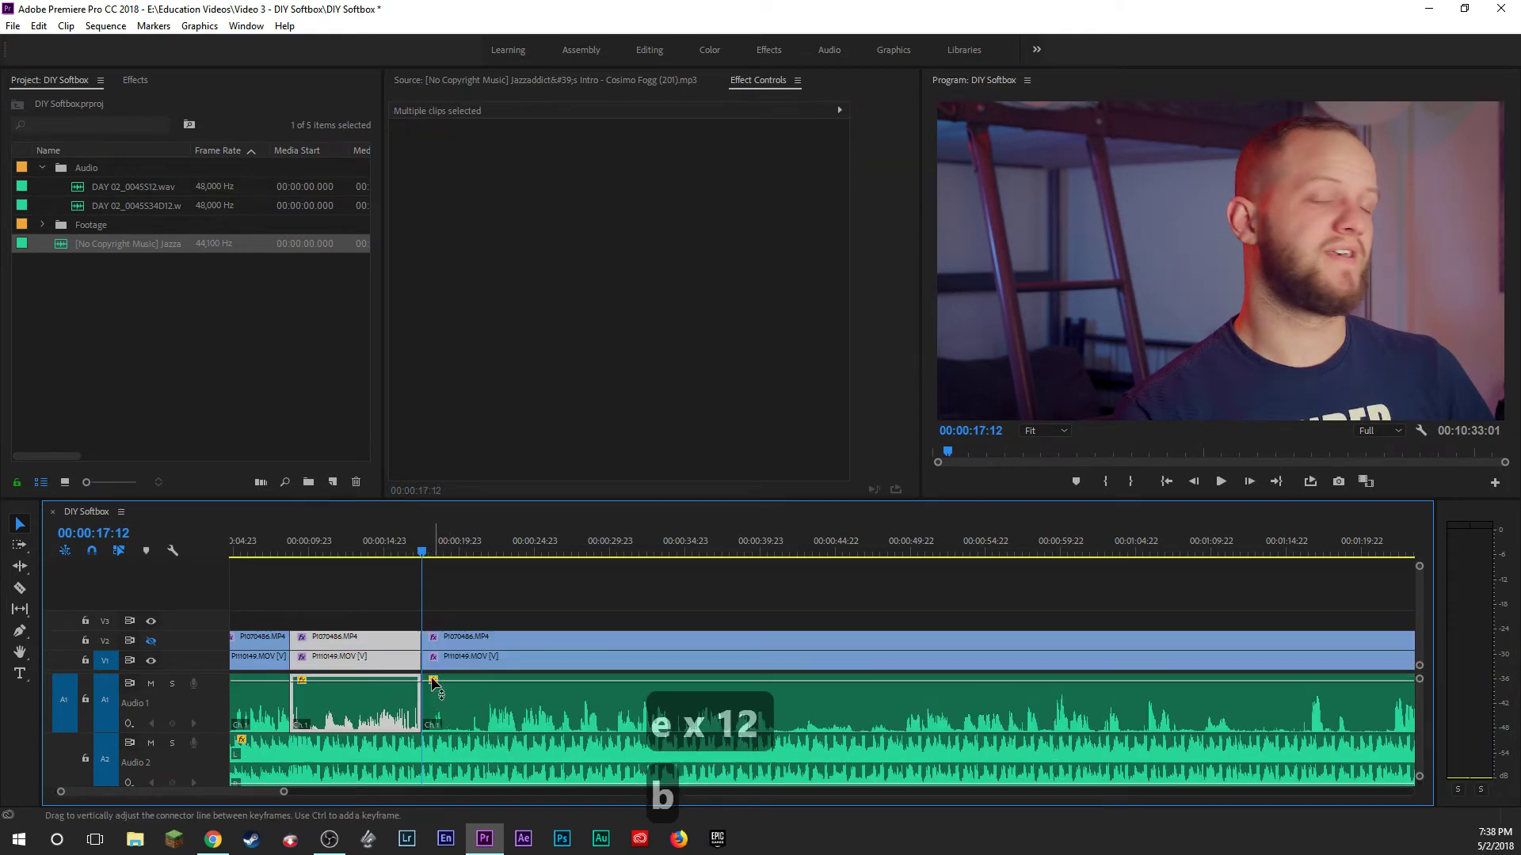
Delete the video and voice segment between 00:00:08:18 and 00:00:17:12 and close the gap it leaves.
key("Delete")
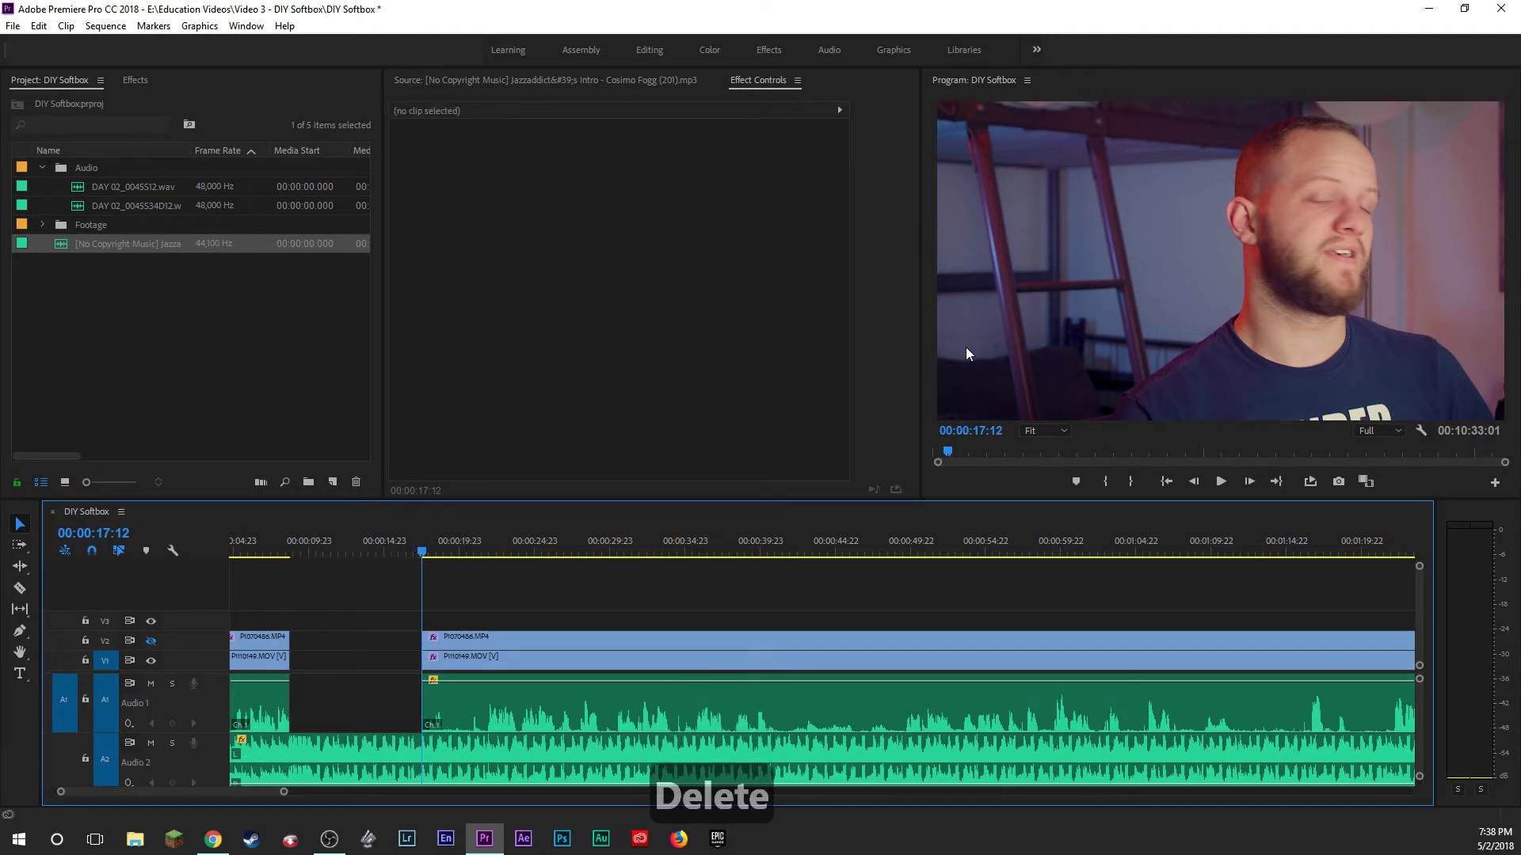
left_click(315, 668)
key("Delete")
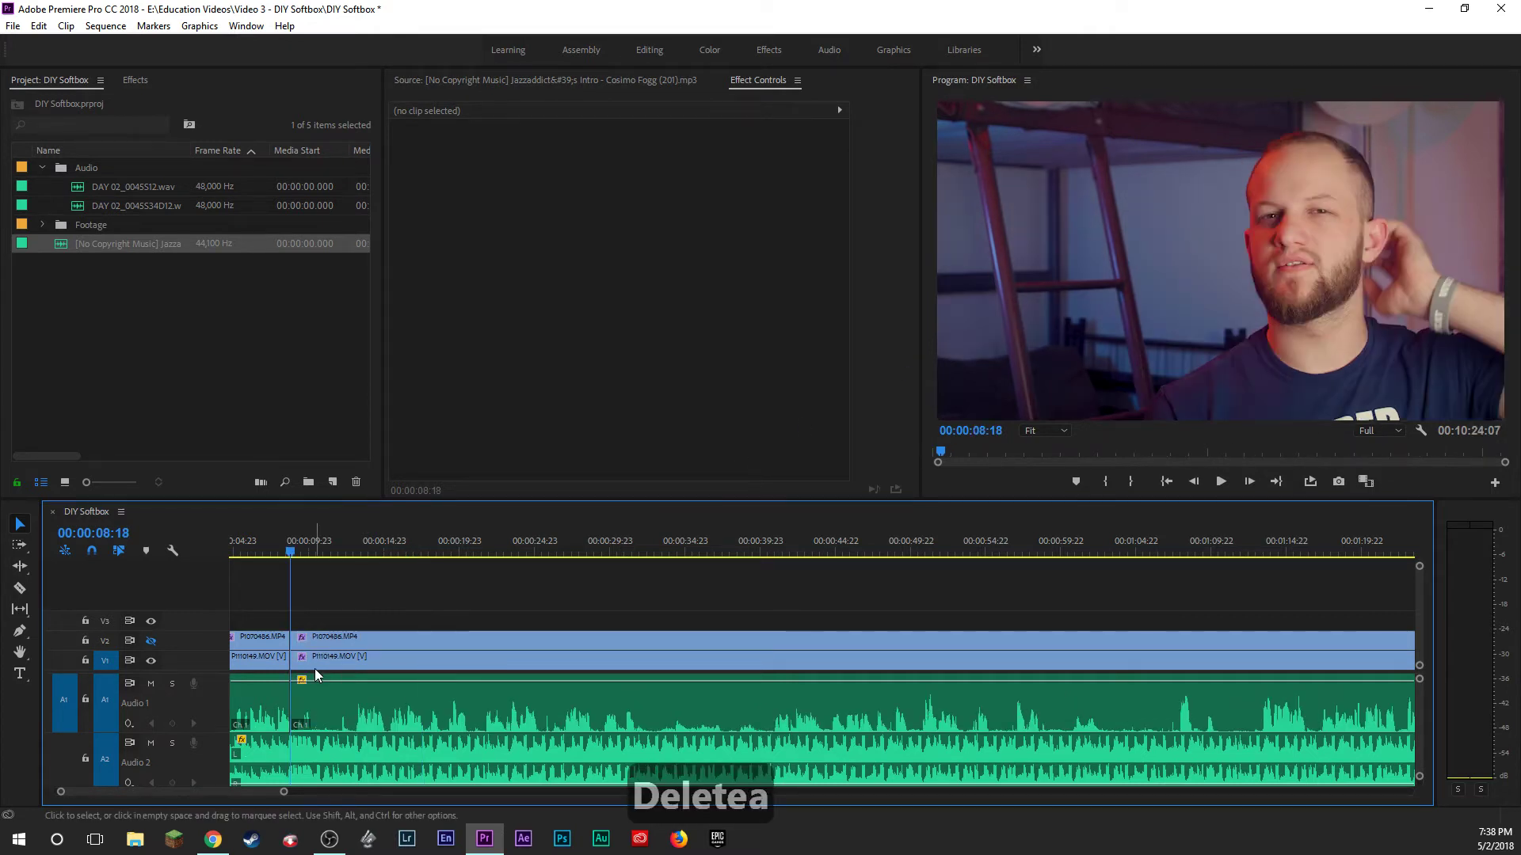
Play the sequence from the new join at 00:00:08:18 to 00:00:10:03 to review the edit.
key("z")
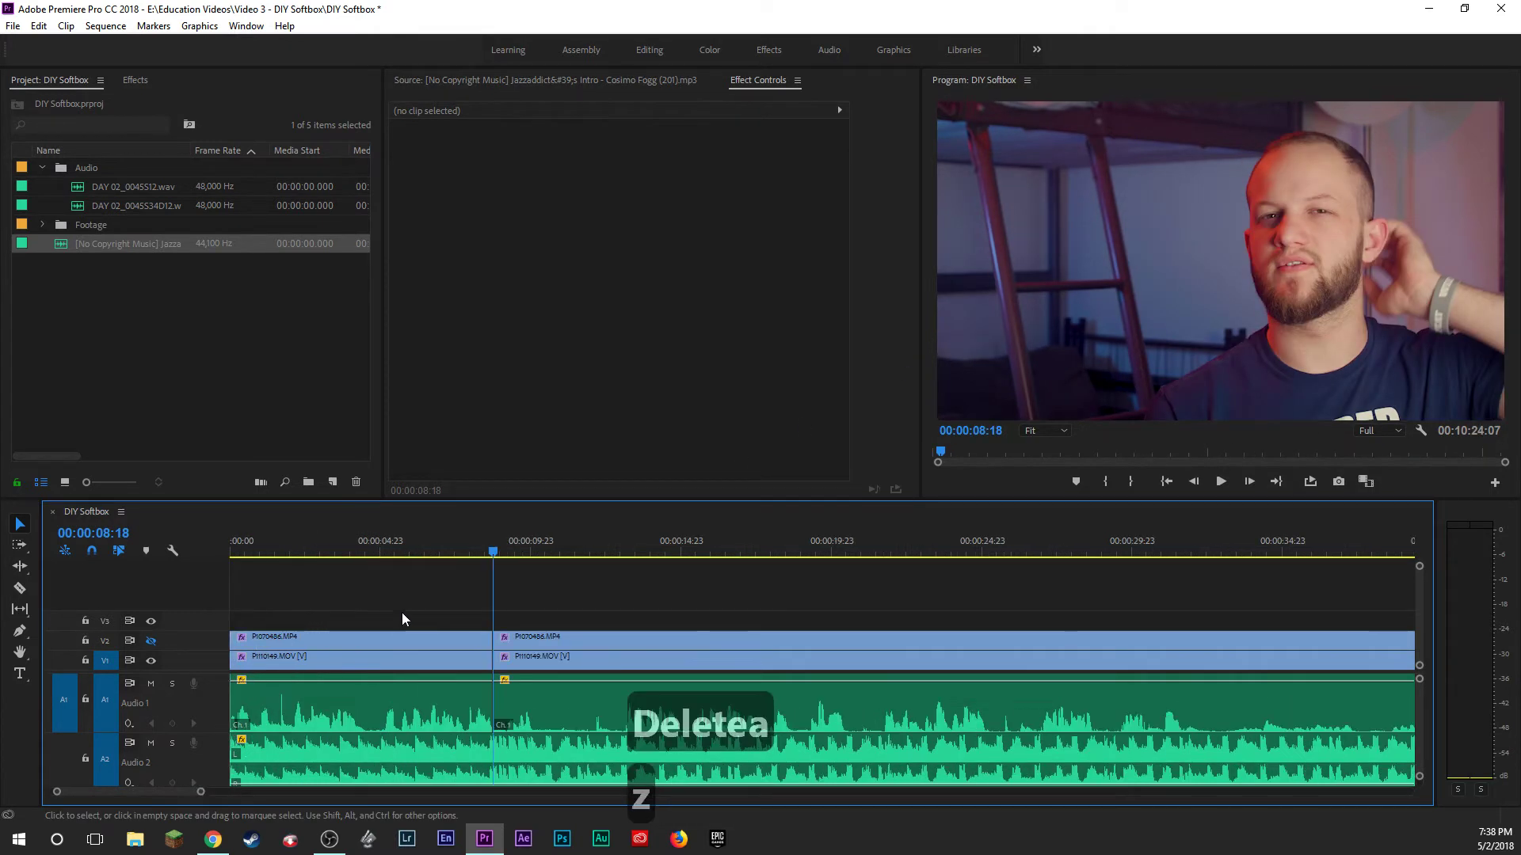
key("z")
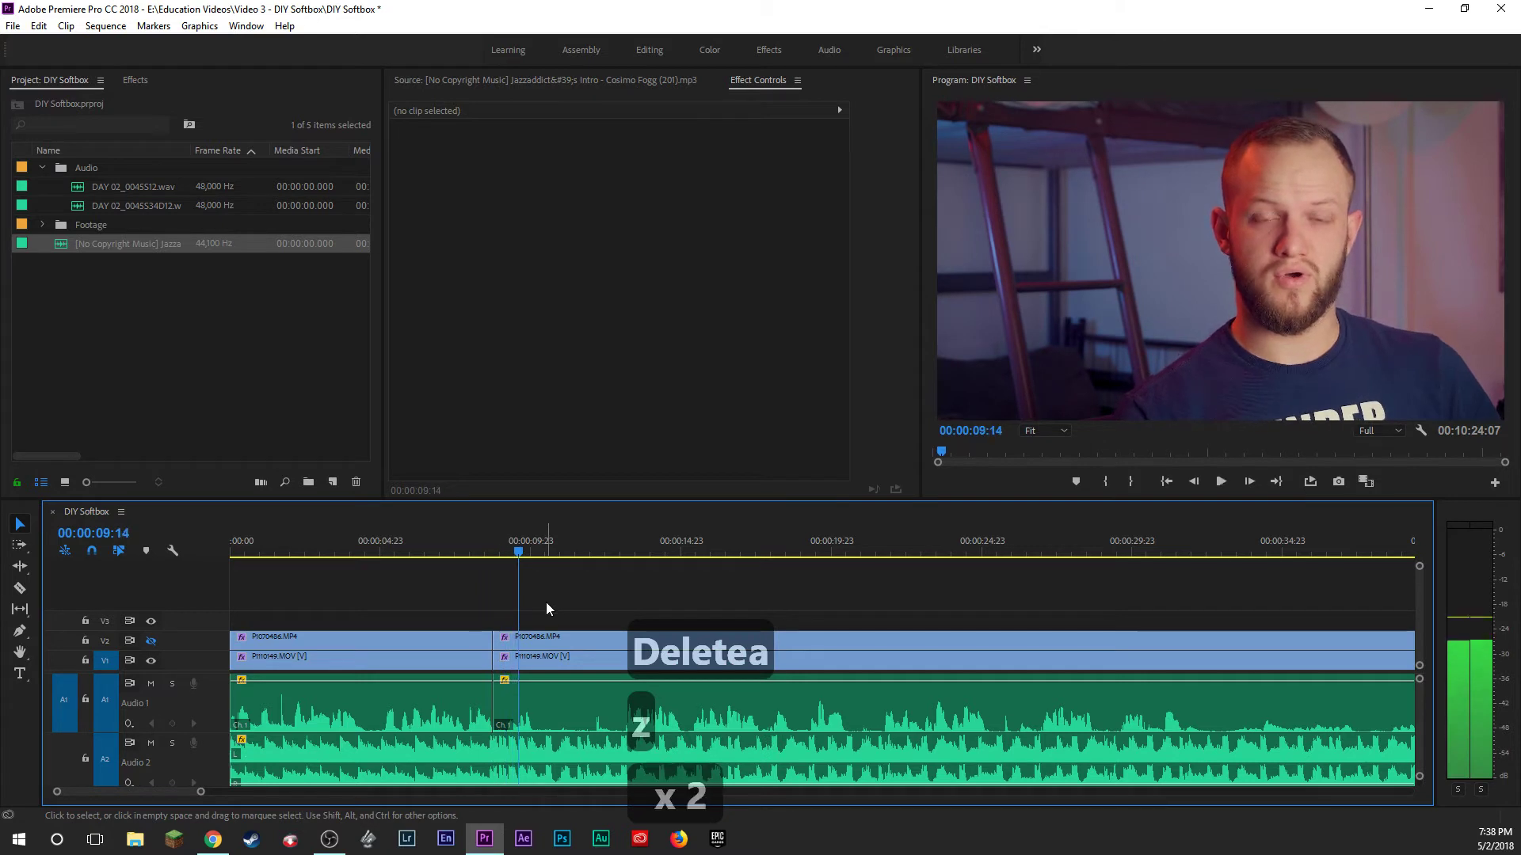
key("z")
key("z")
key("z")
key("z")
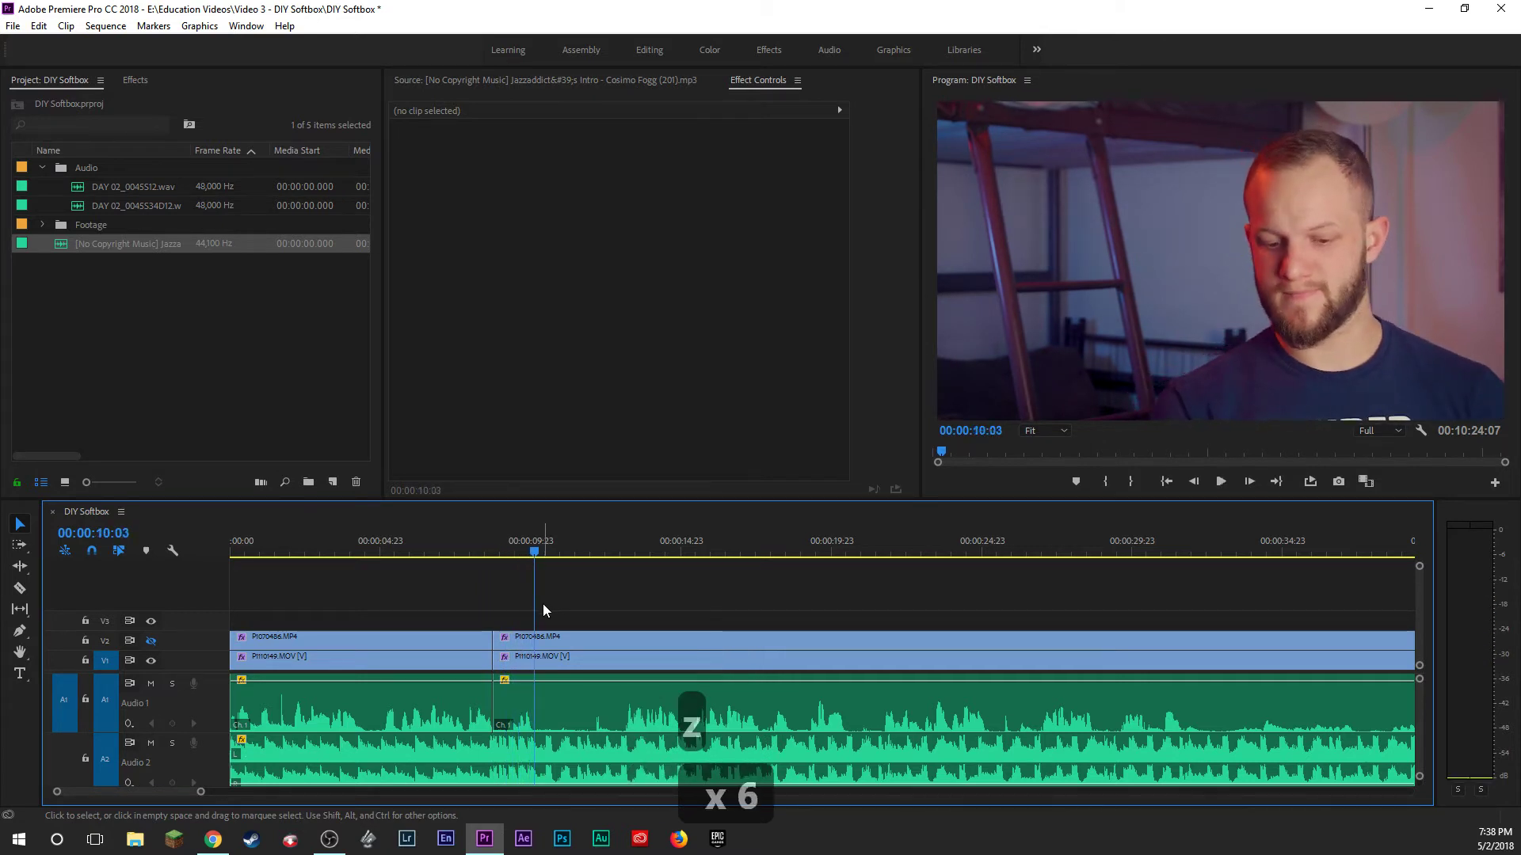
Split the V1, V2 and A1 clips at 00:00:10:03, leaving the music clip uncut.
left_click_drag(552, 599, 541, 685)
key("b")
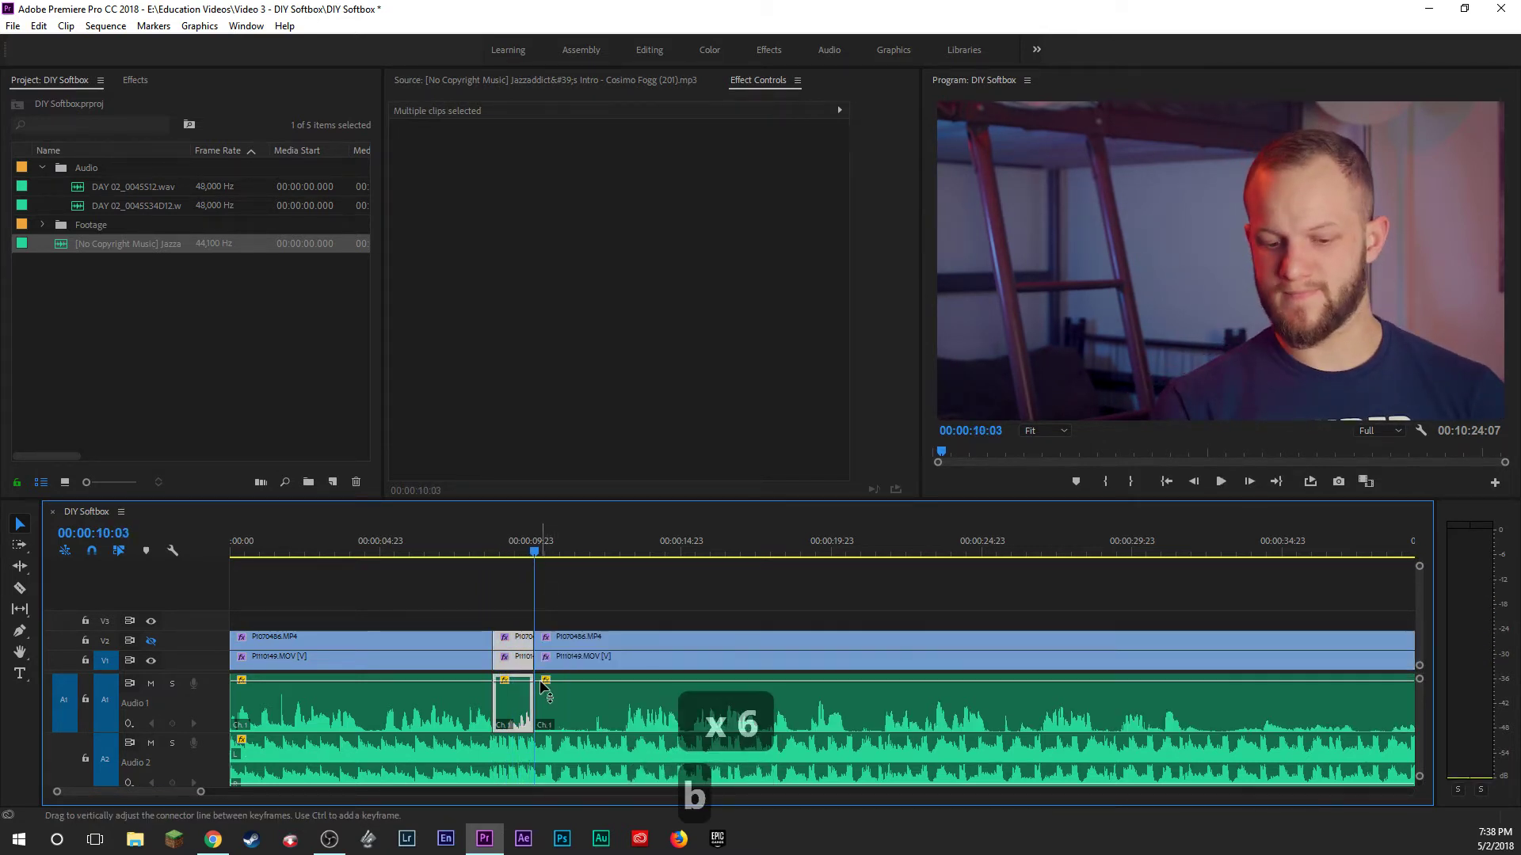
Play through the footage after the 00:00:10:03 cut to about 00:00:53:00 to find the next usable line.
key("a")
key("space")
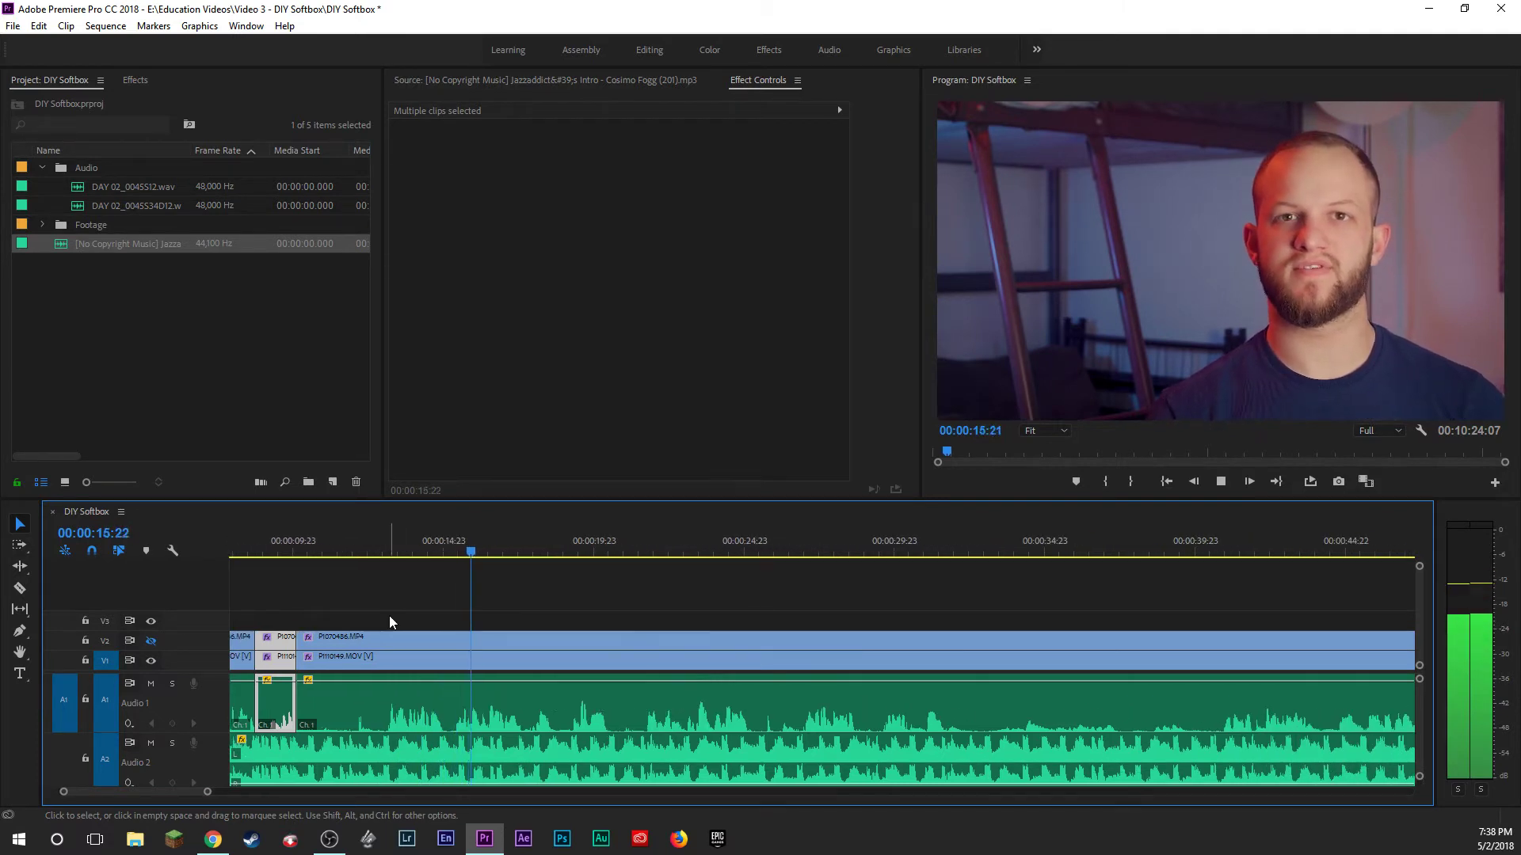
scroll(350, 625, "up", 5)
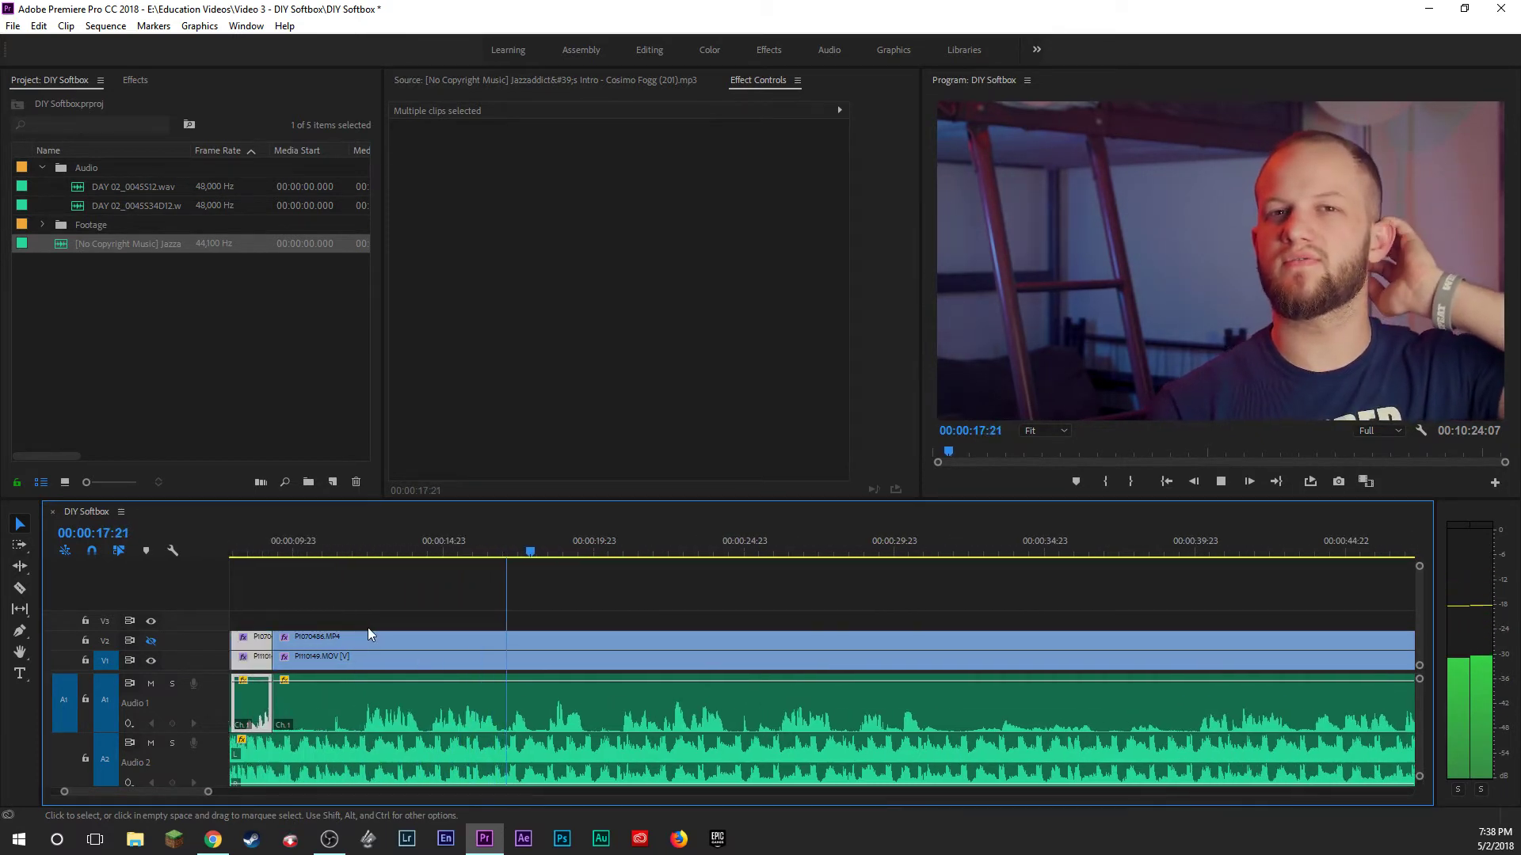
scroll(400, 640, "down", 2)
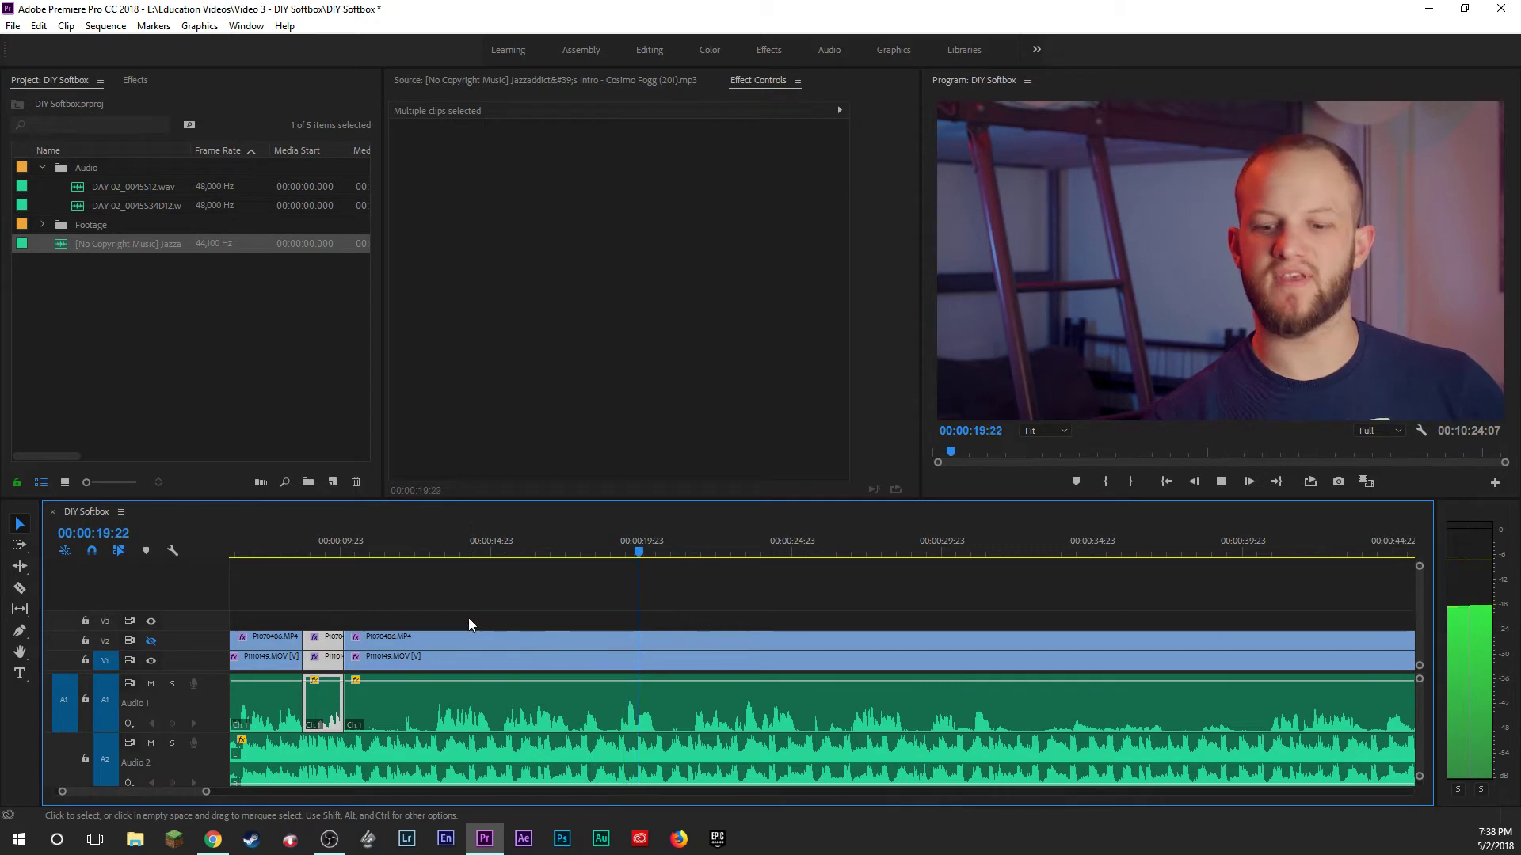
left_click(464, 605)
scroll(486, 605, "down", 8)
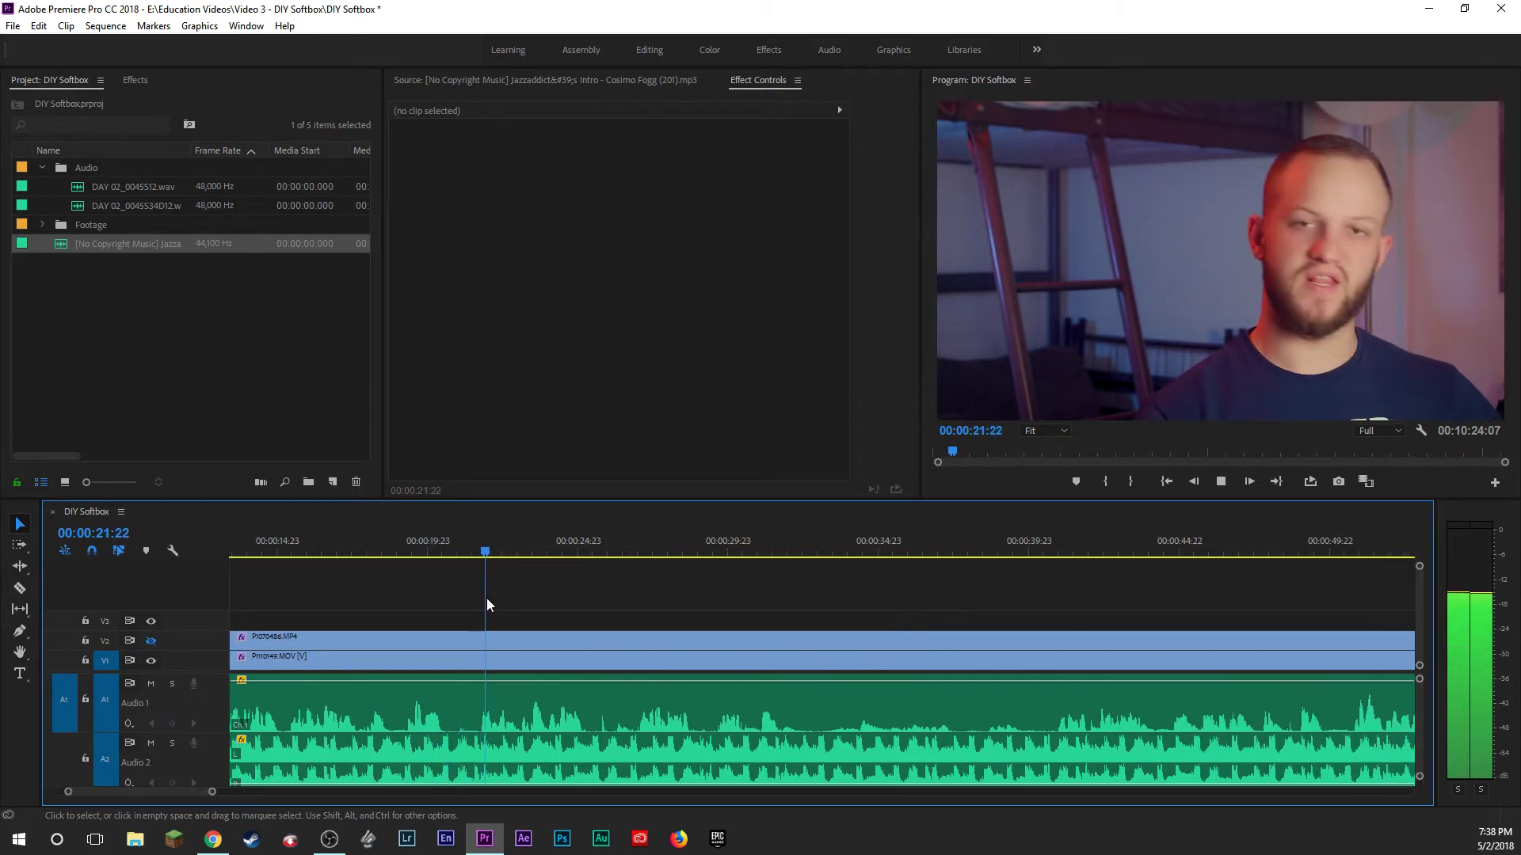
scroll(486, 605, "down", 4)
scroll(486, 606, "up", 10)
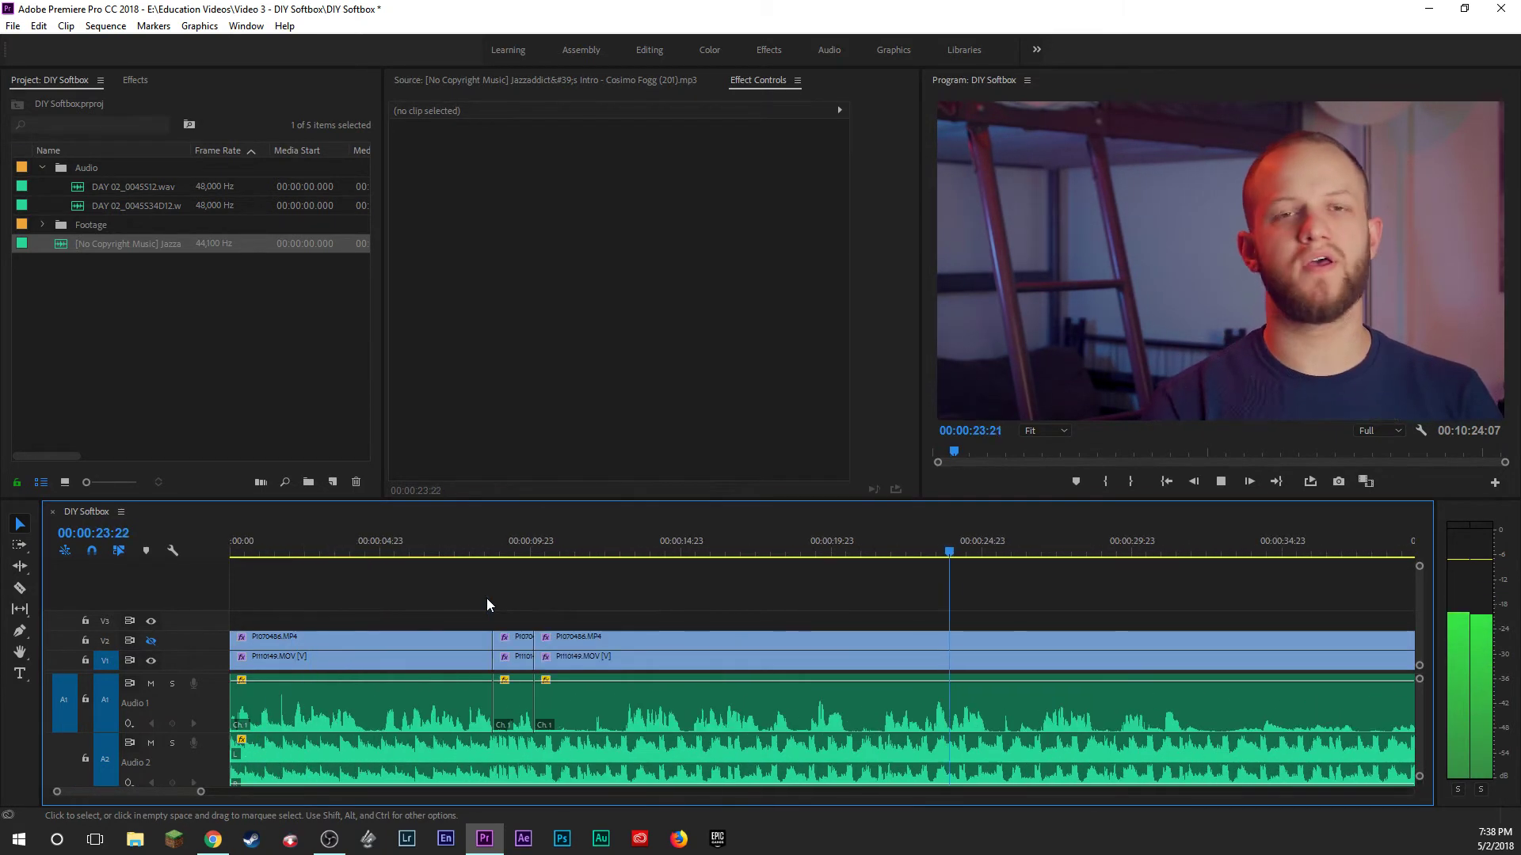
key("space")
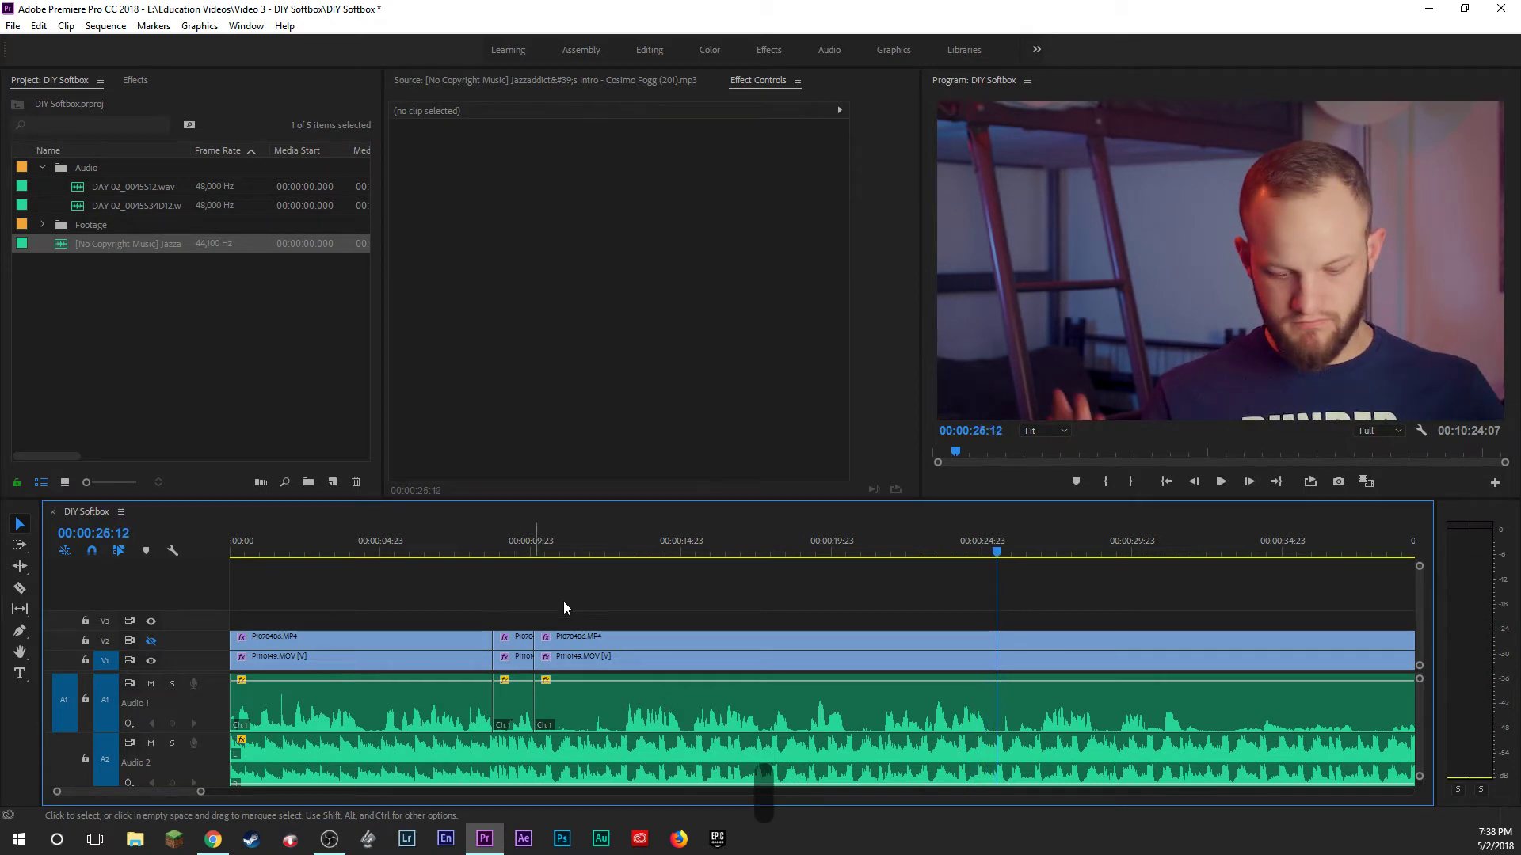
scroll(610, 673, "down", 5)
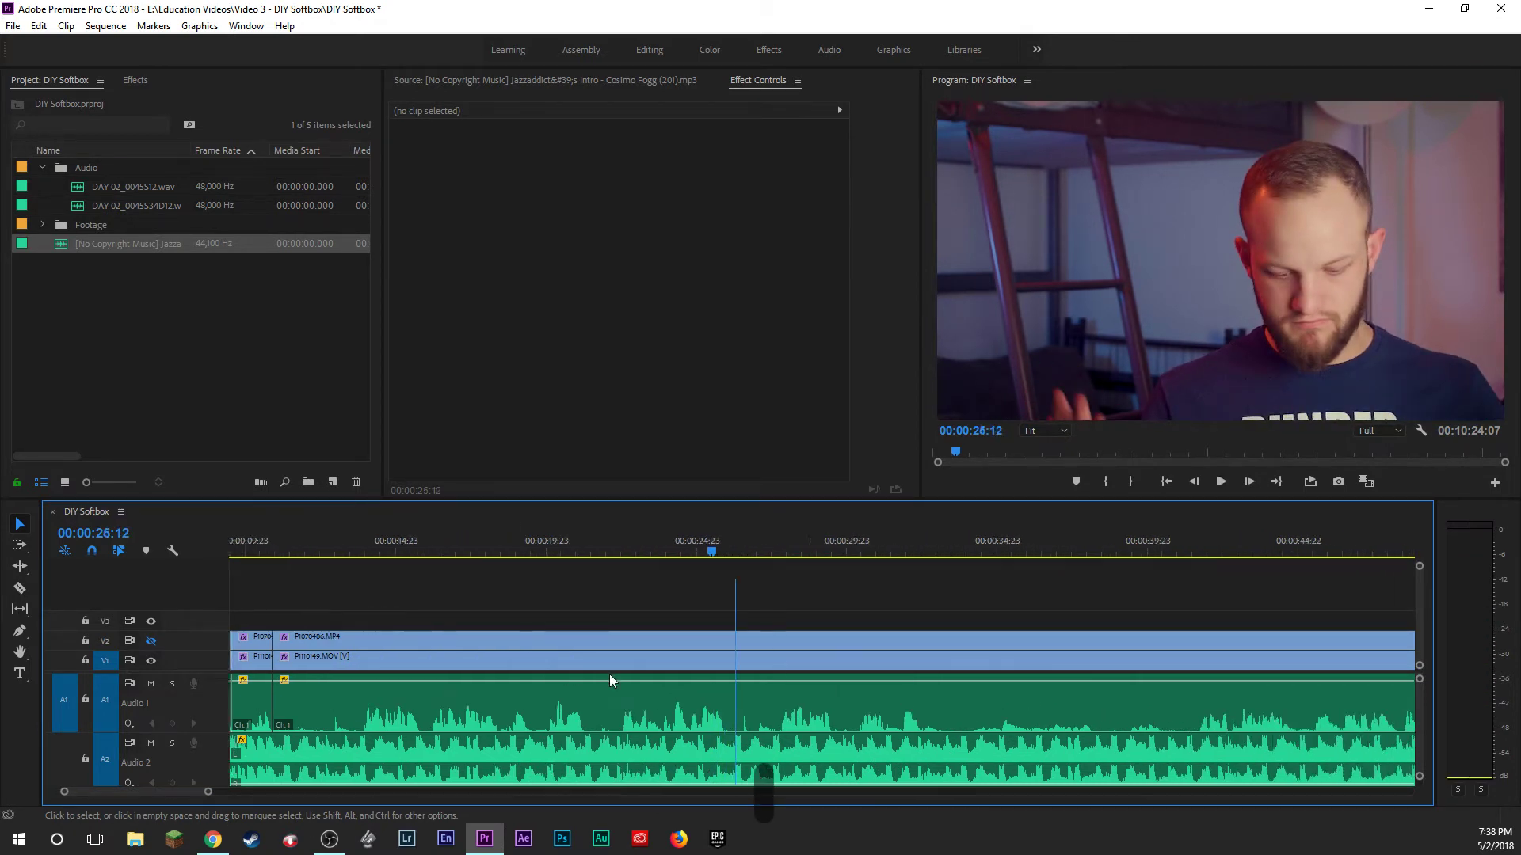
key("space")
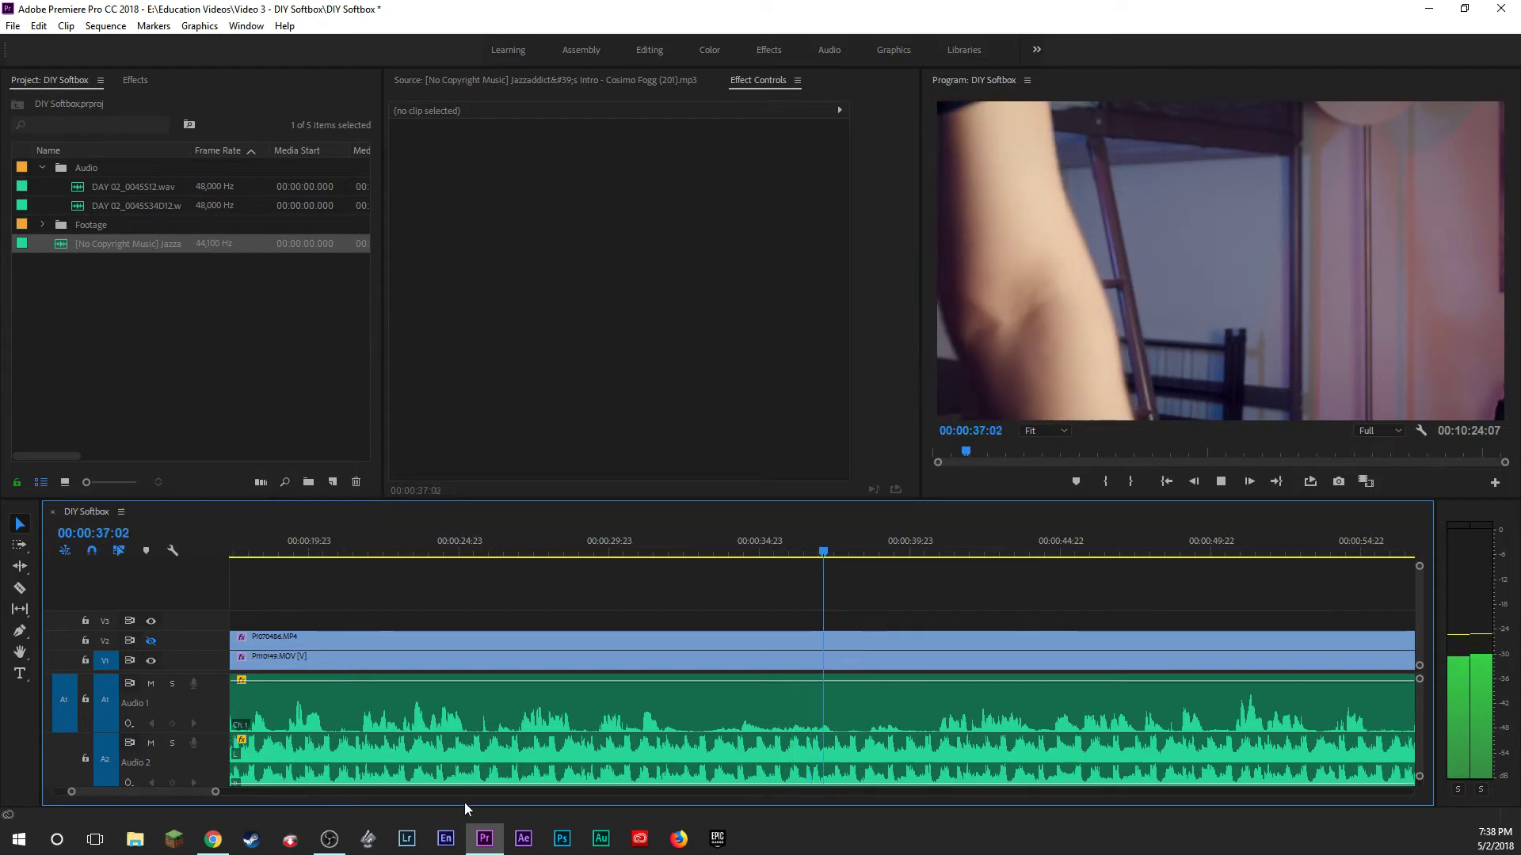
left_click_drag(216, 793, 294, 793)
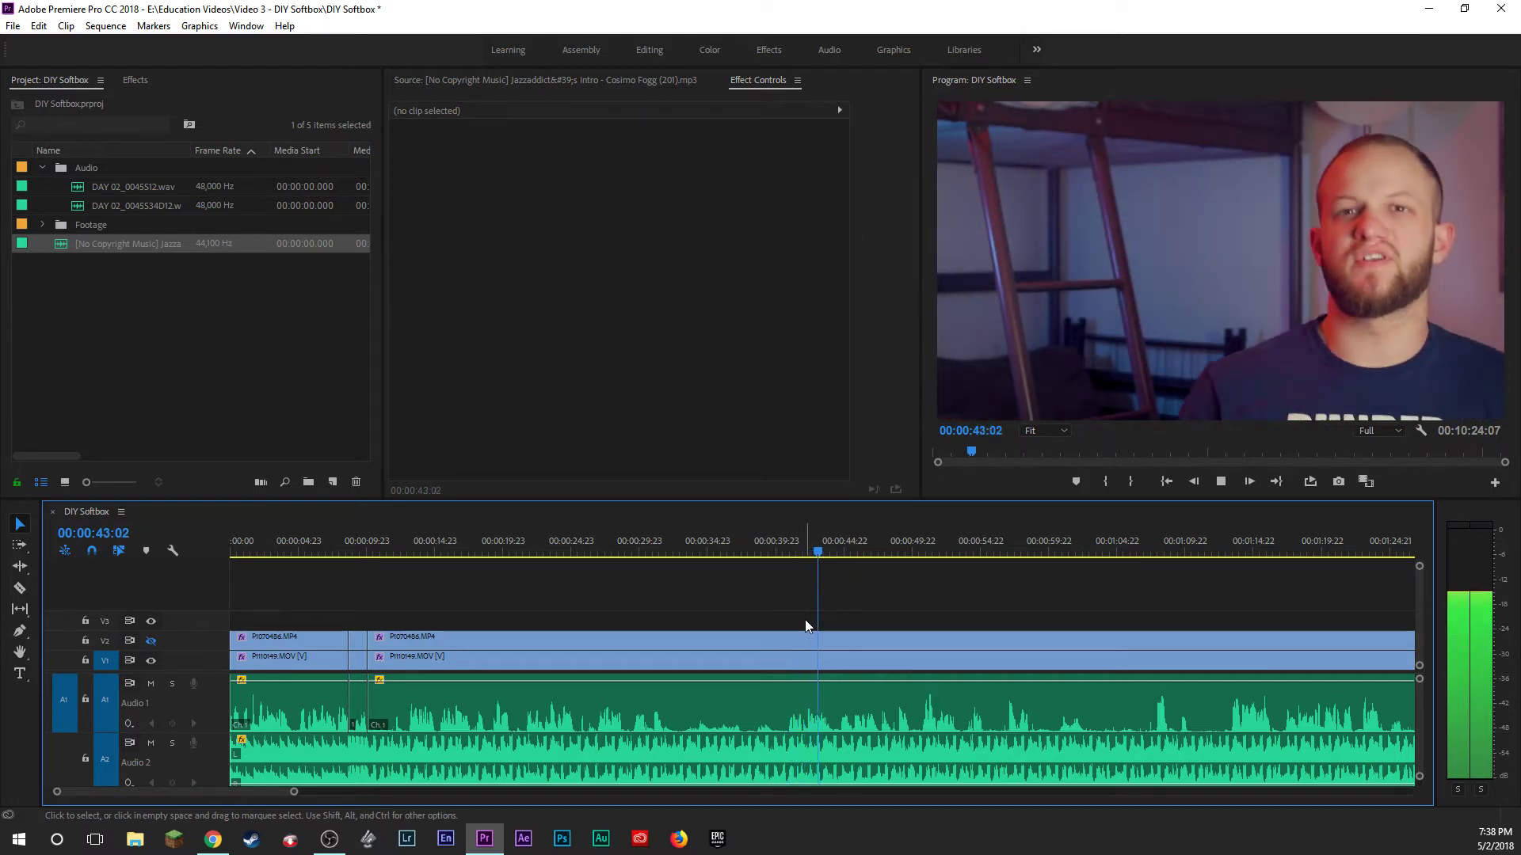
scroll(857, 605, "down", 3)
scroll(857, 605, "down", 3)
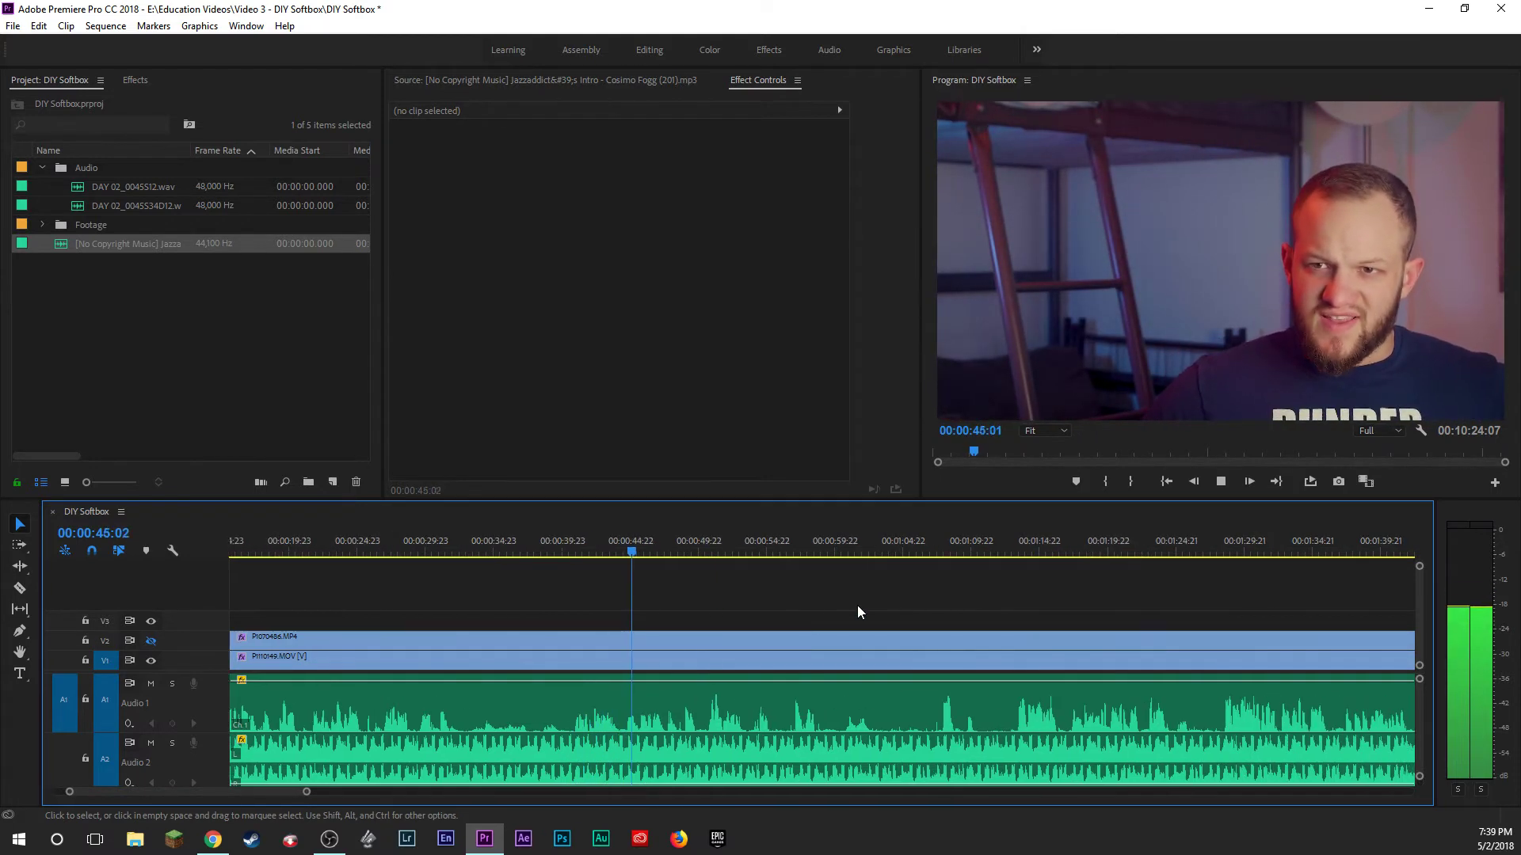
scroll(788, 600, "down", 2)
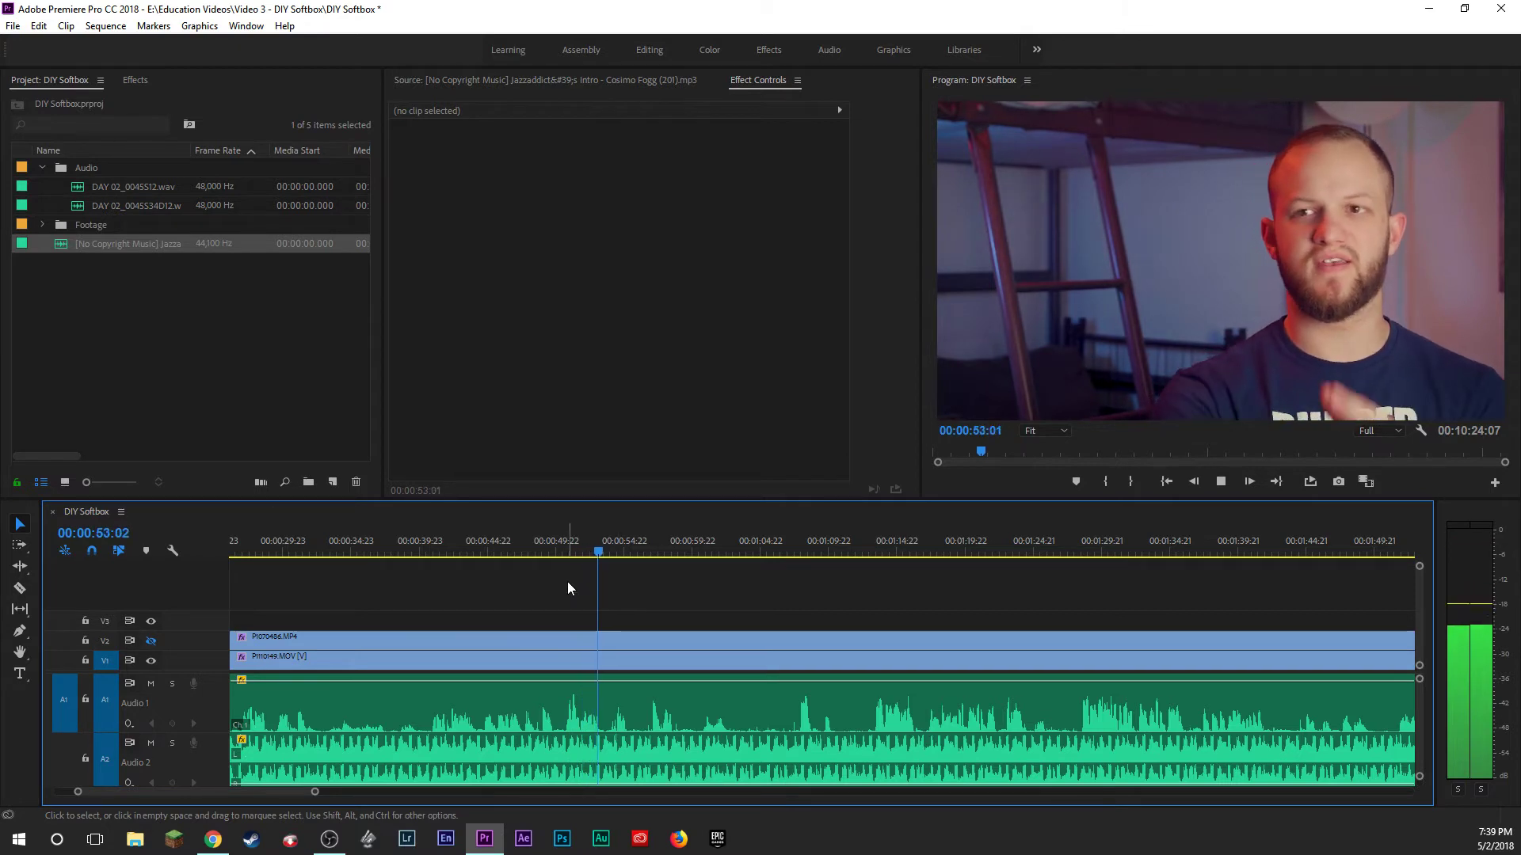
Split the V1, V2 and A1 clips at 00:00:50:16, just before the next usable line starts.
left_click(568, 547)
left_click_drag(571, 551, 564, 548)
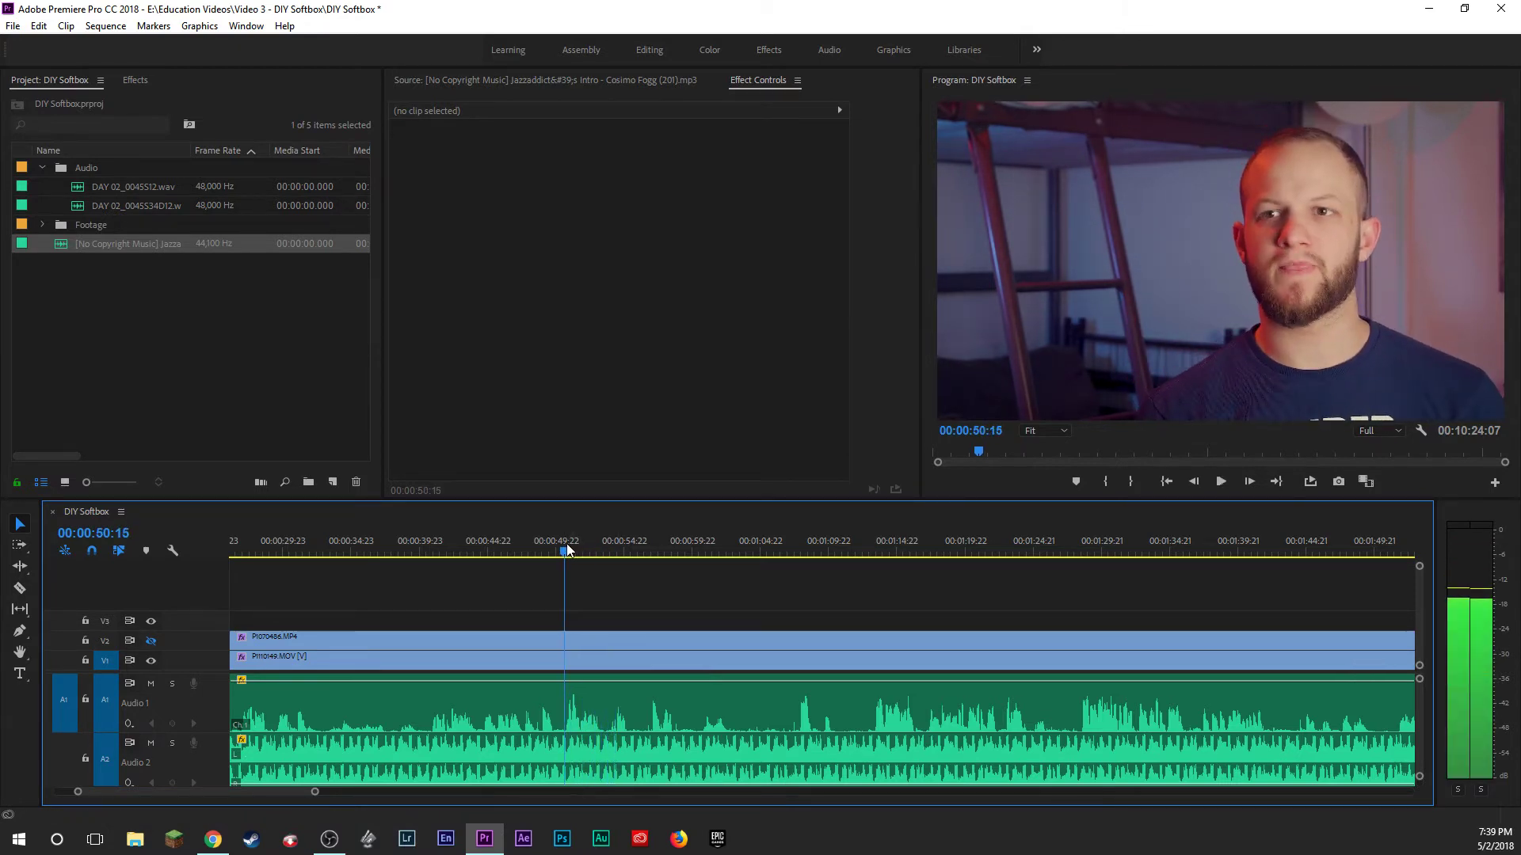
key("r")
left_click_drag(590, 614, 583, 660)
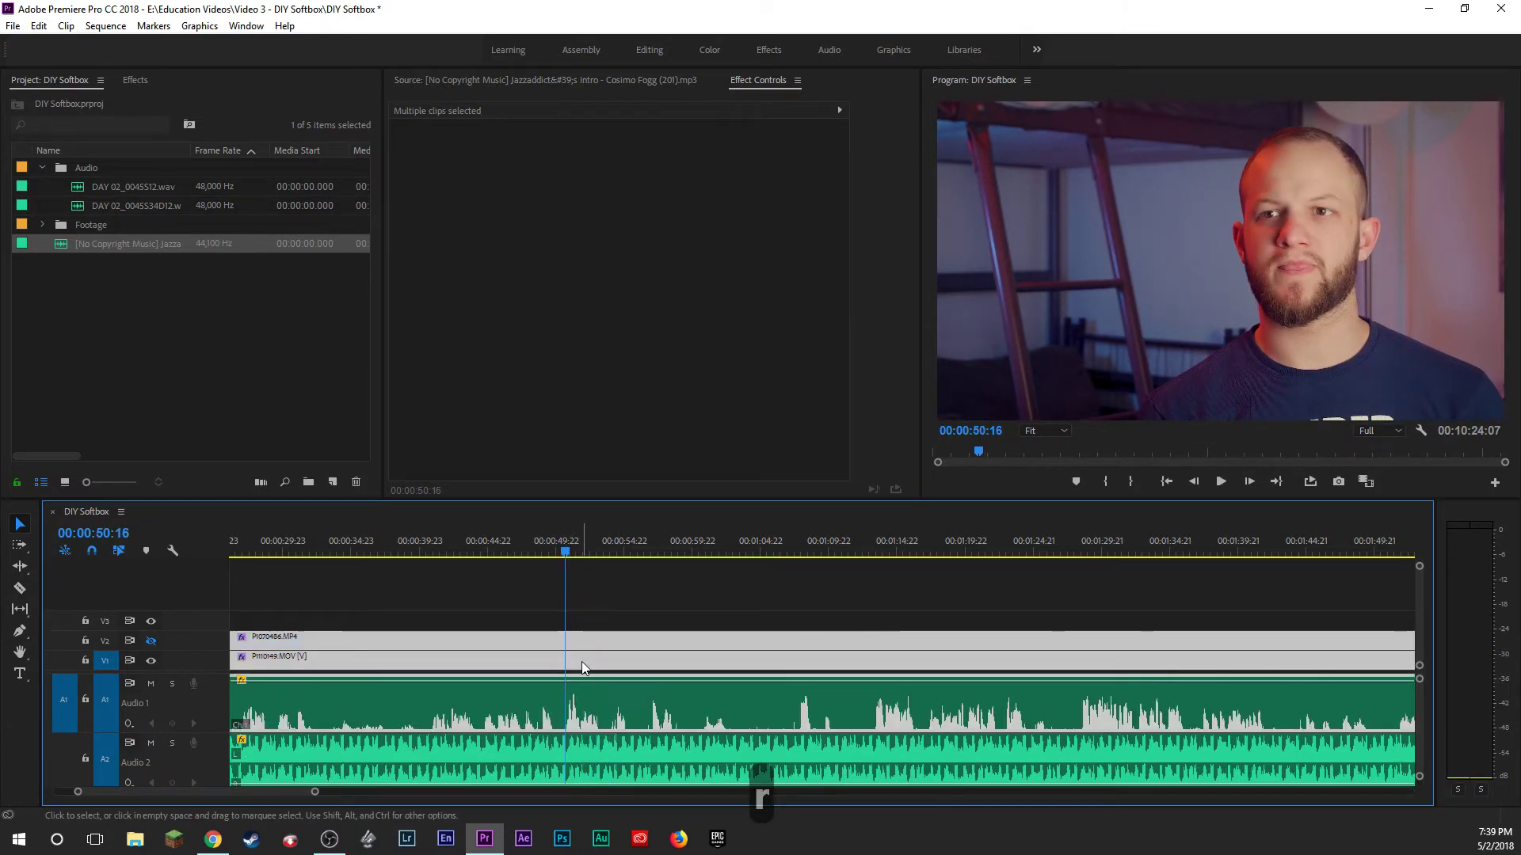
key("b")
Delete the video and voice segment between 00:00:10:03 and 00:00:50:16 and close the gap it leaves.
key("Delete")
left_click(472, 666)
key("Delete")
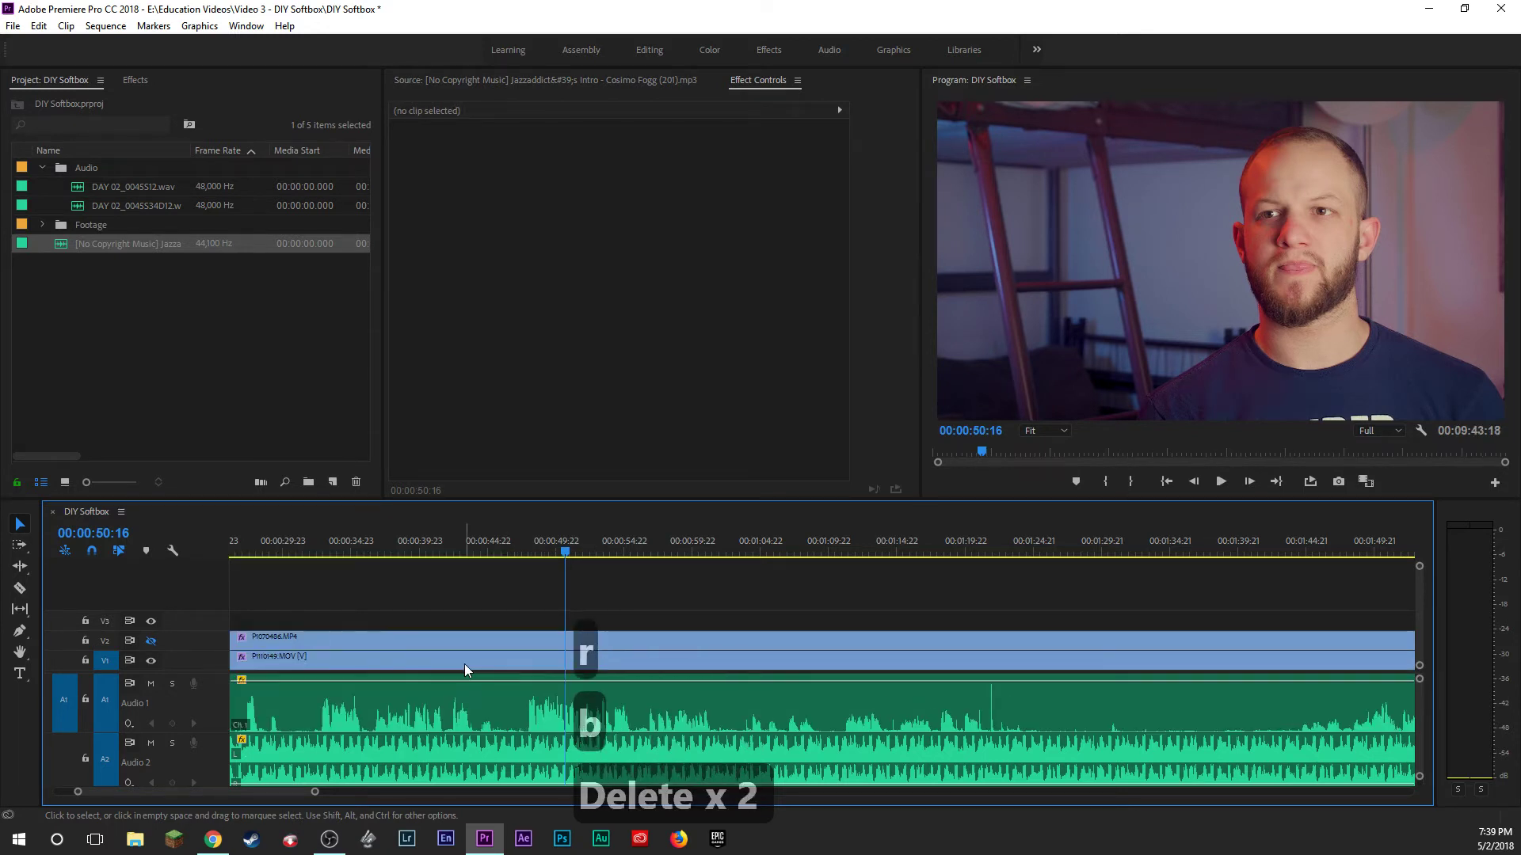
Play from the join at 00:00:10:03 to 00:00:13:15, temporarily showing the V2 track to check the wide shot.
key("Up")
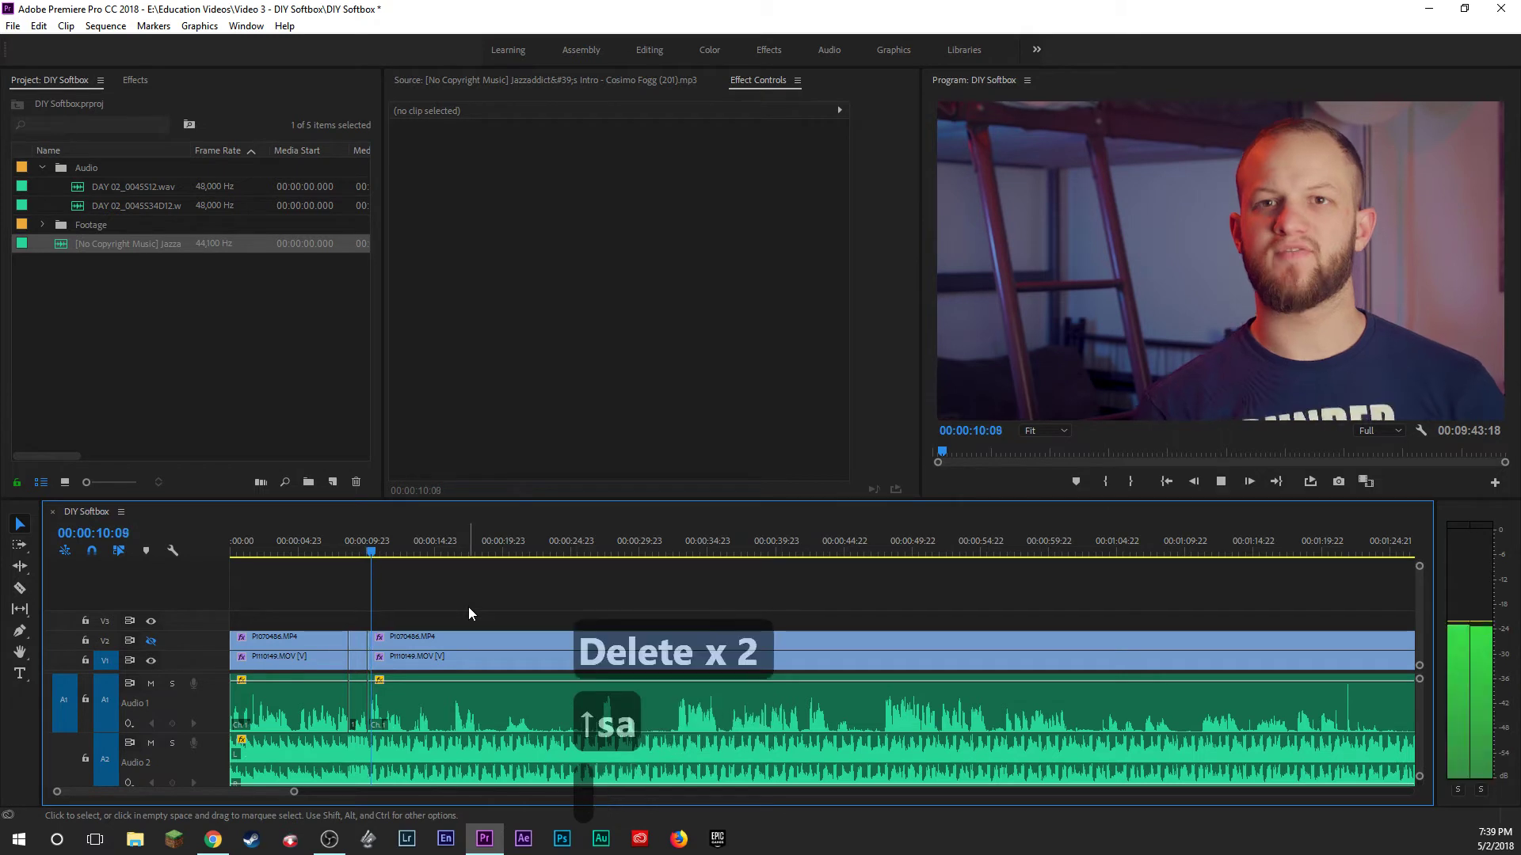
key("a")
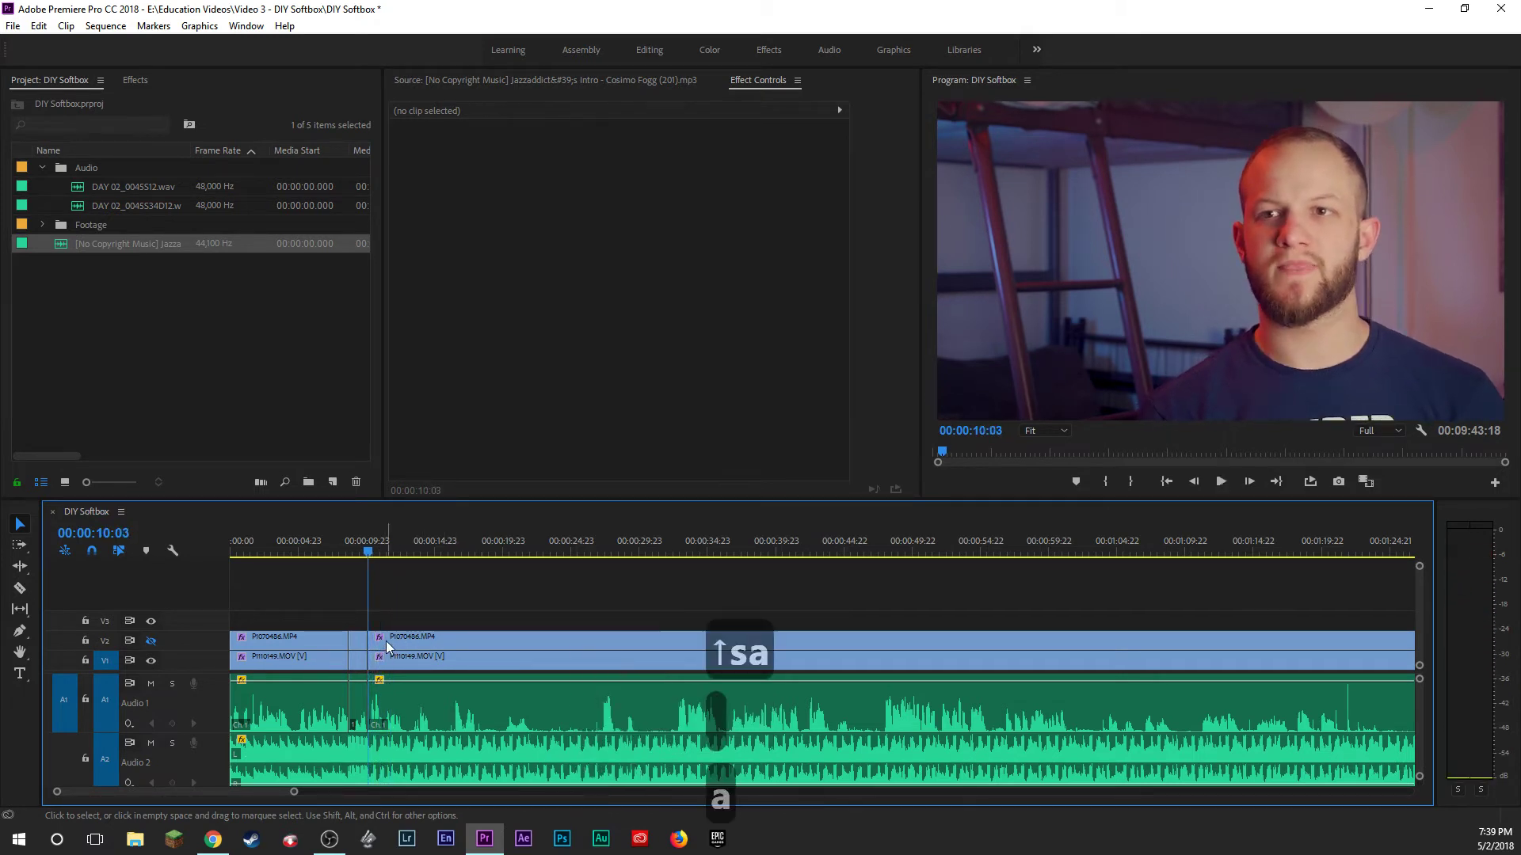
left_click(151, 641)
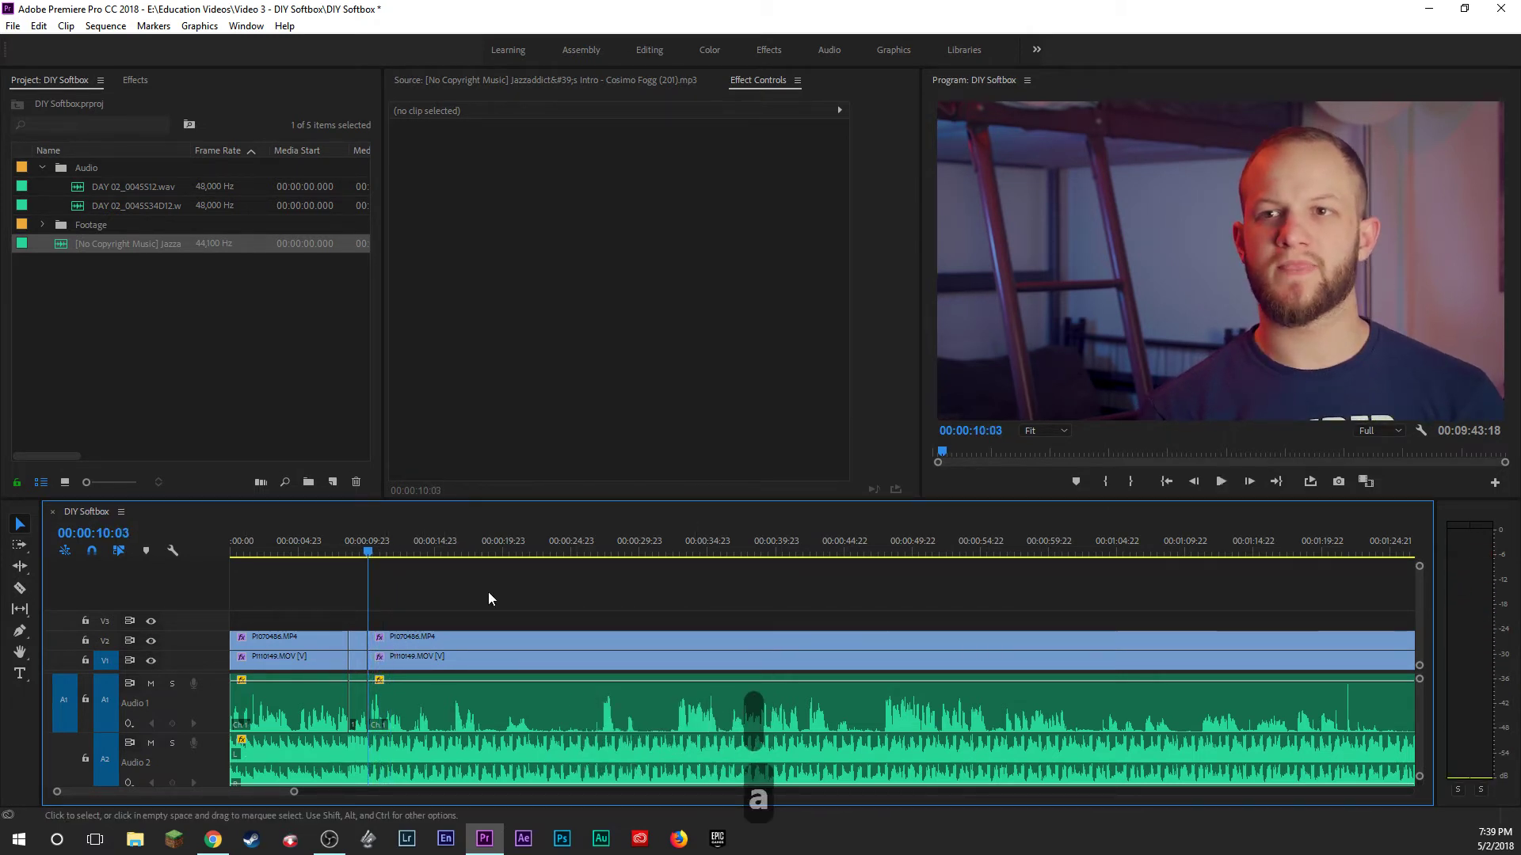
key("space")
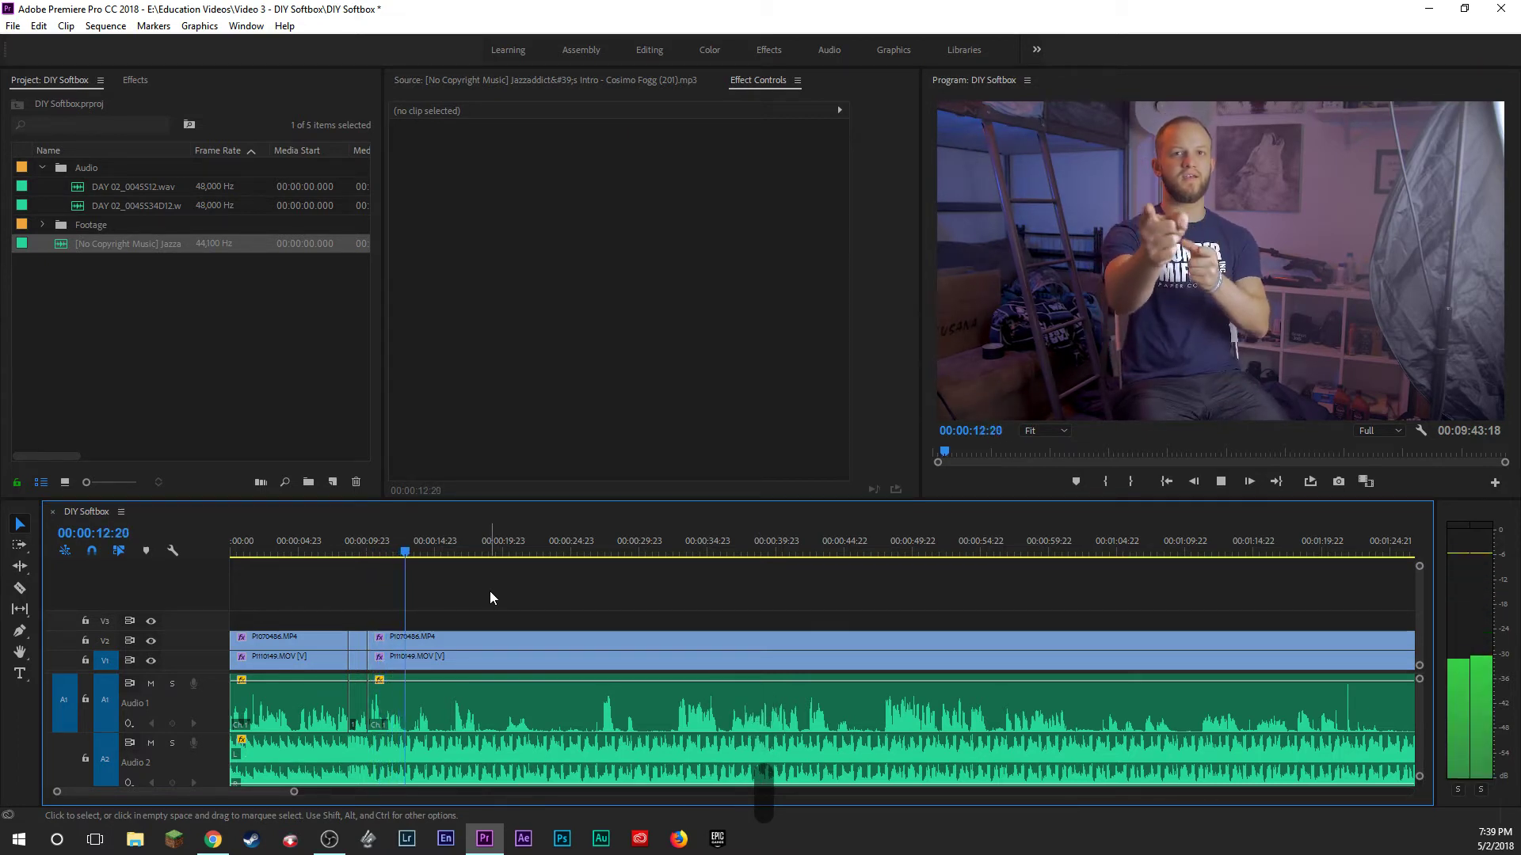
key("space")
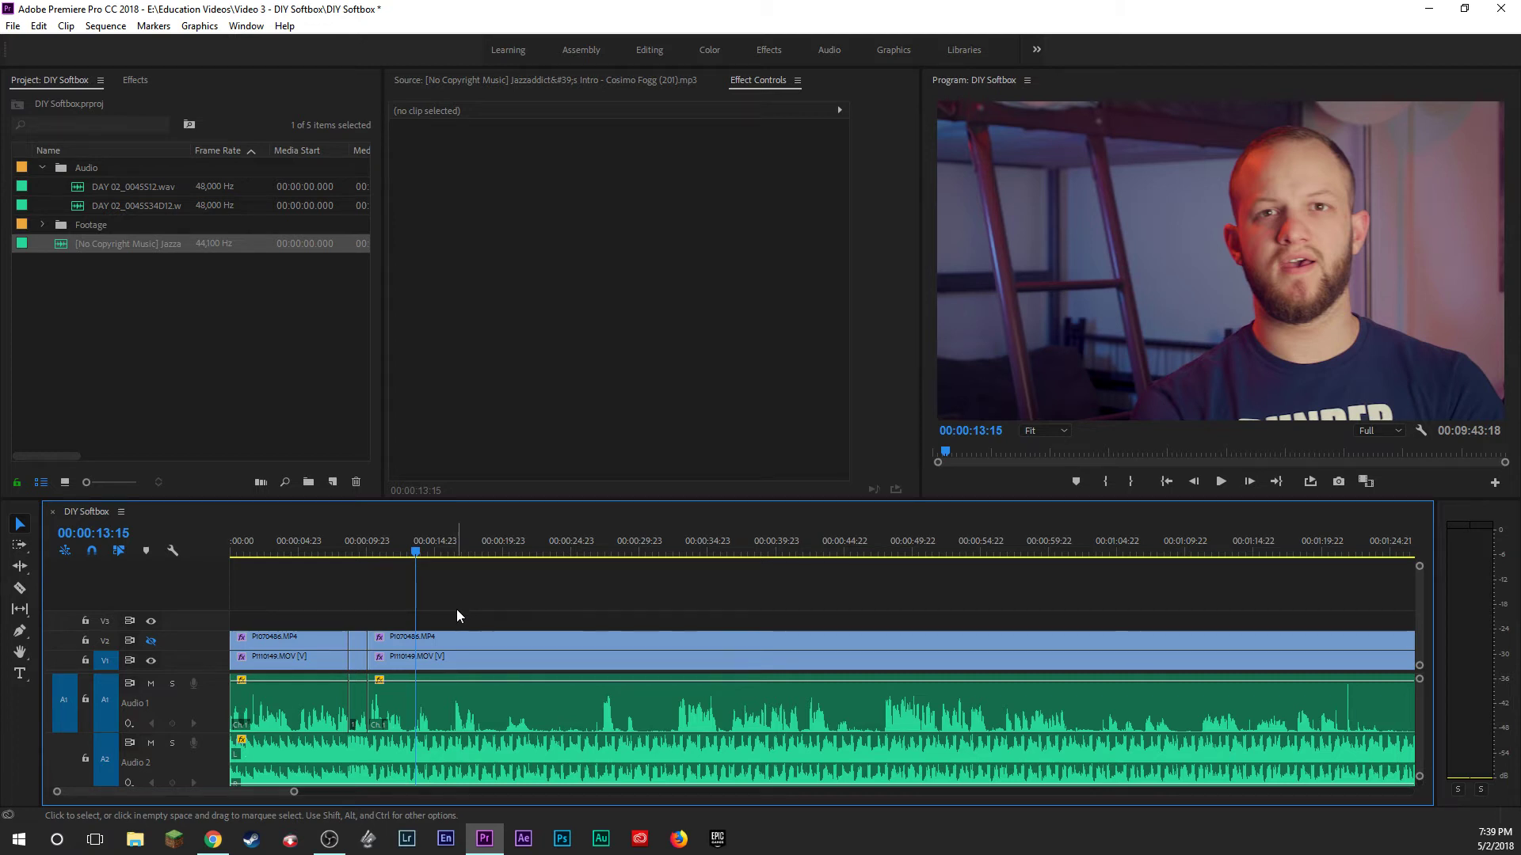
Replay from the 00:00:10:03 join to find where the line ends, and split the V1, V2 and A1 clips at 00:00:14:13.
key("a")
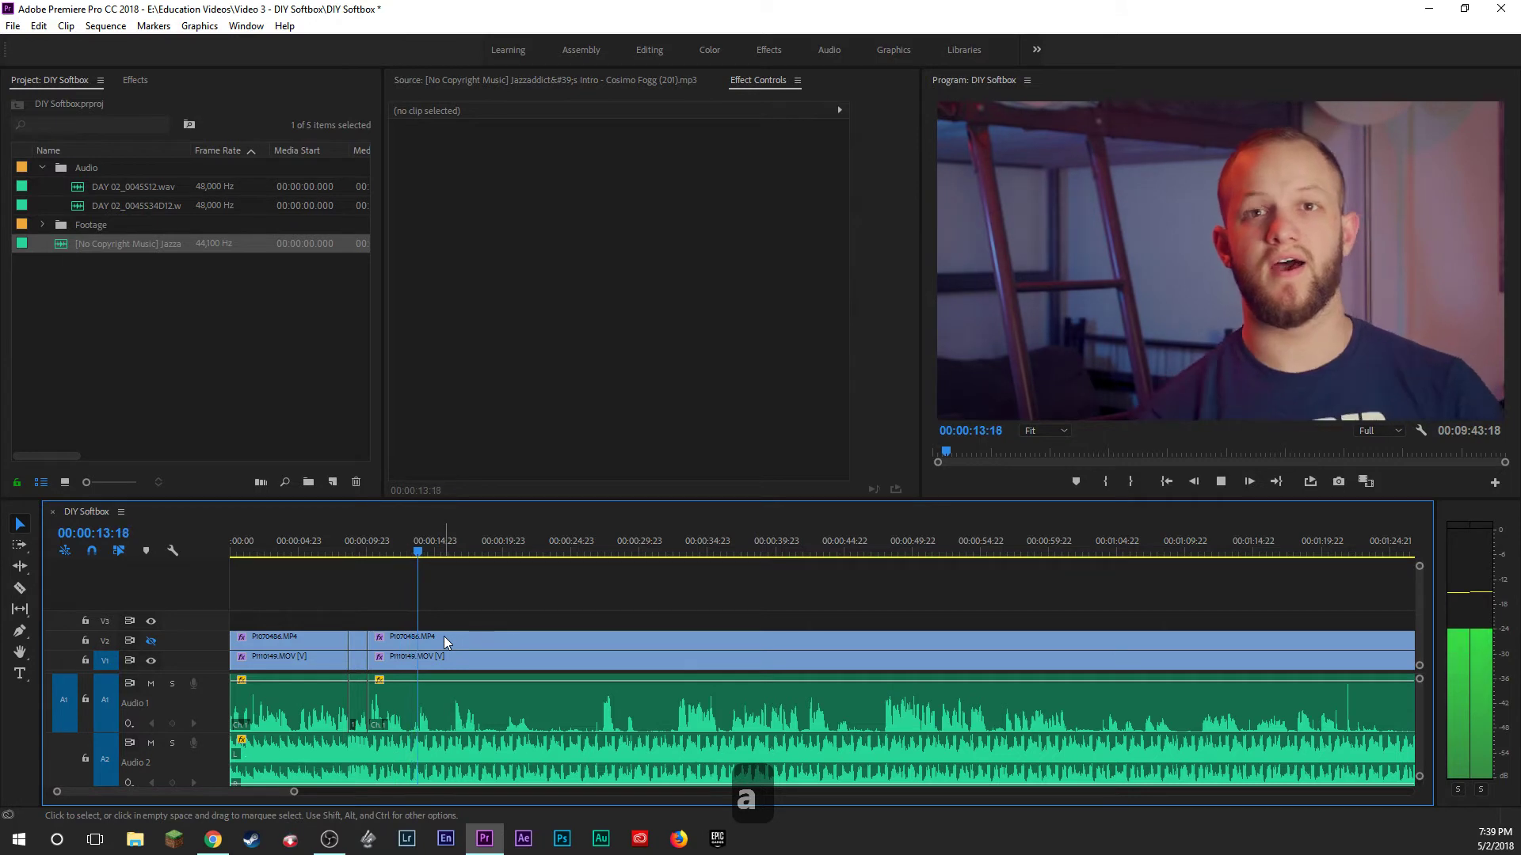
key("e")
key("e")
key("e")
key("e")
key("e")
key("e")
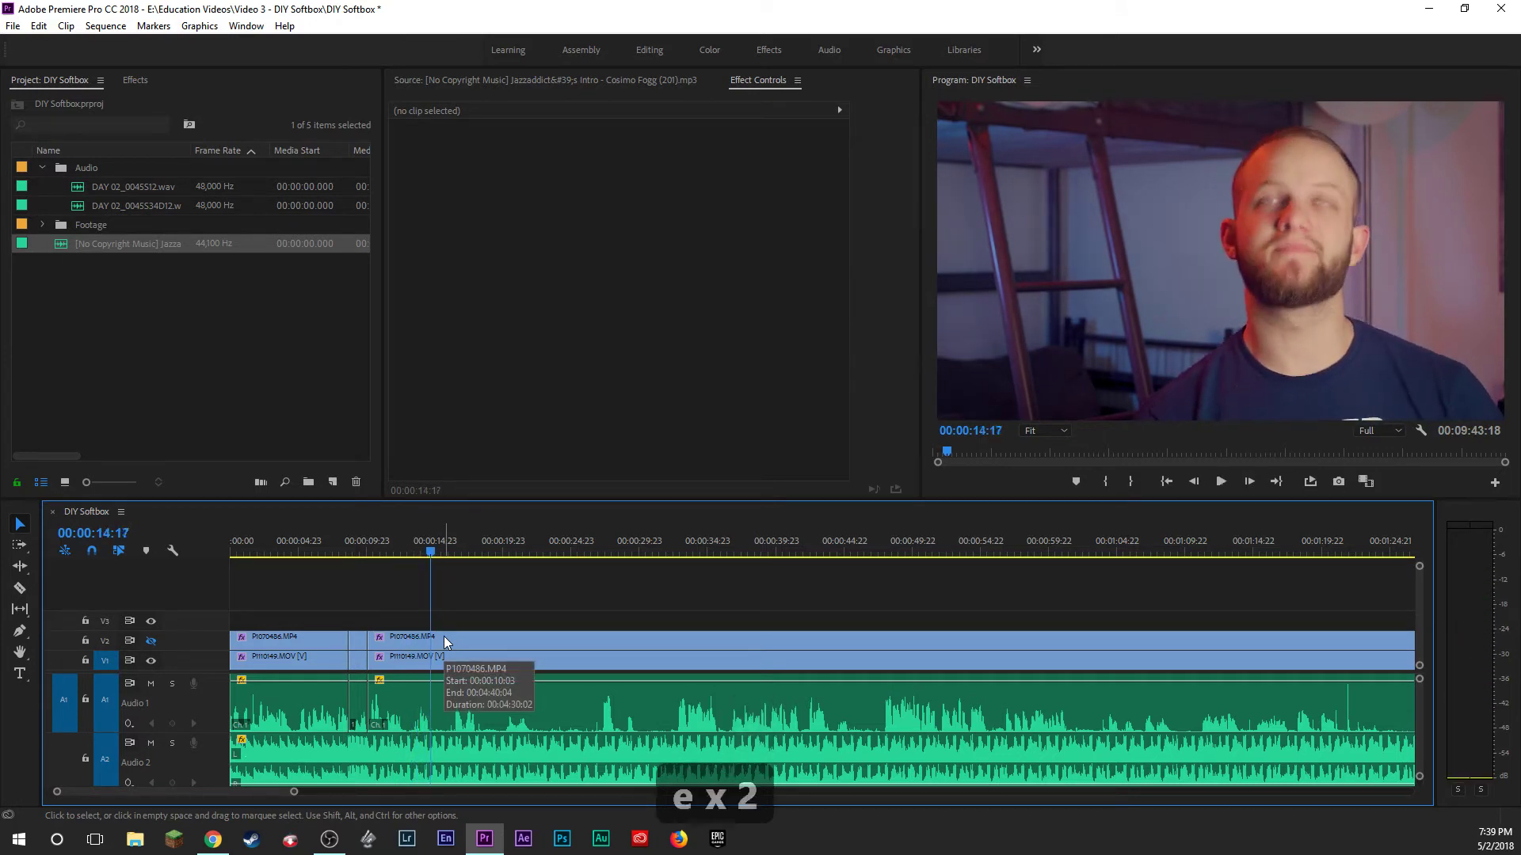
key("e")
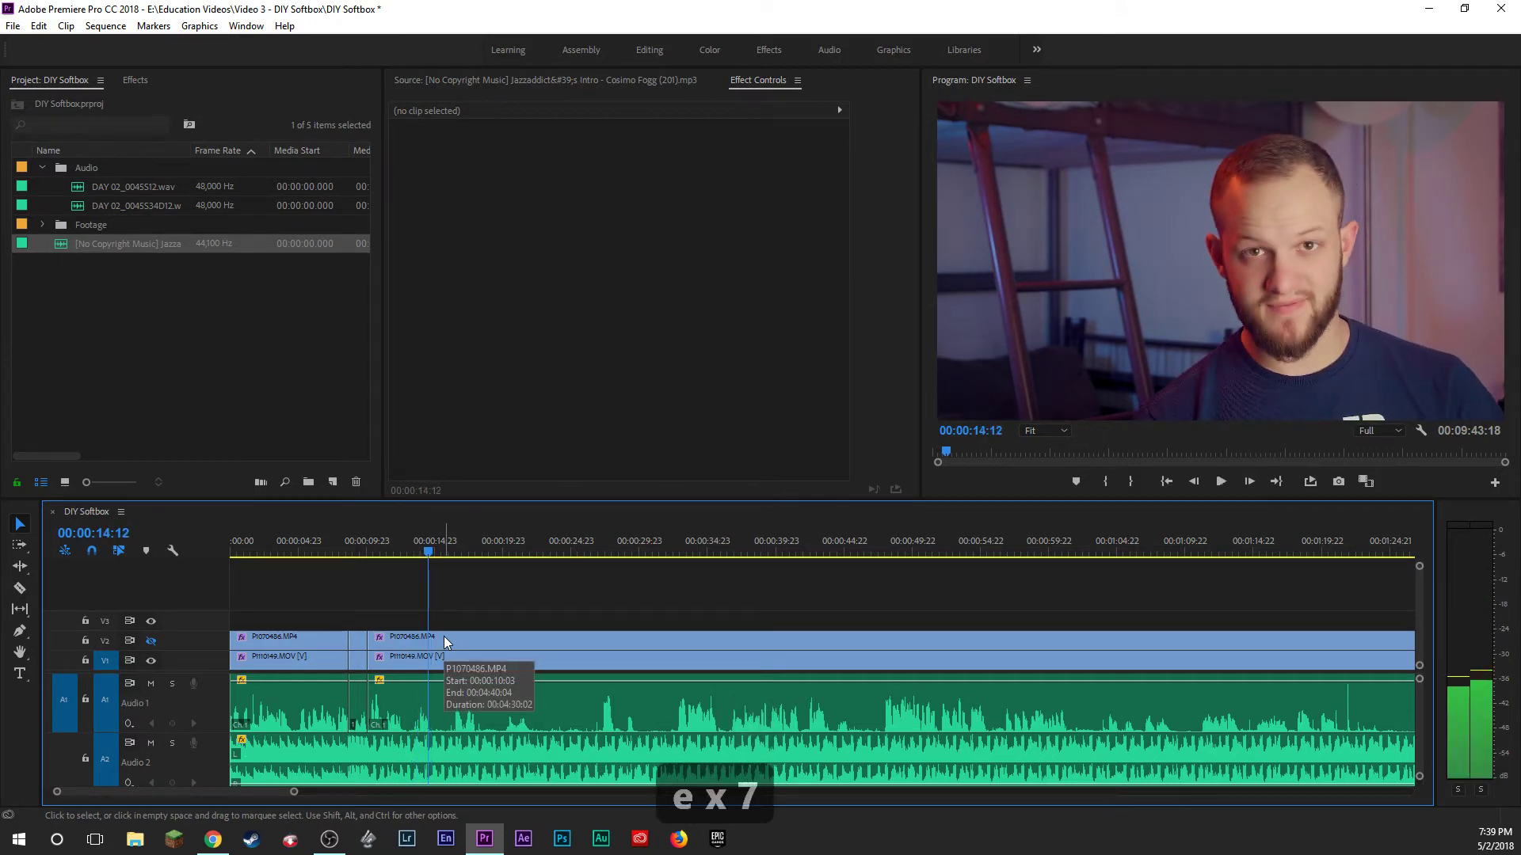
key("r")
left_click_drag(460, 622, 449, 673)
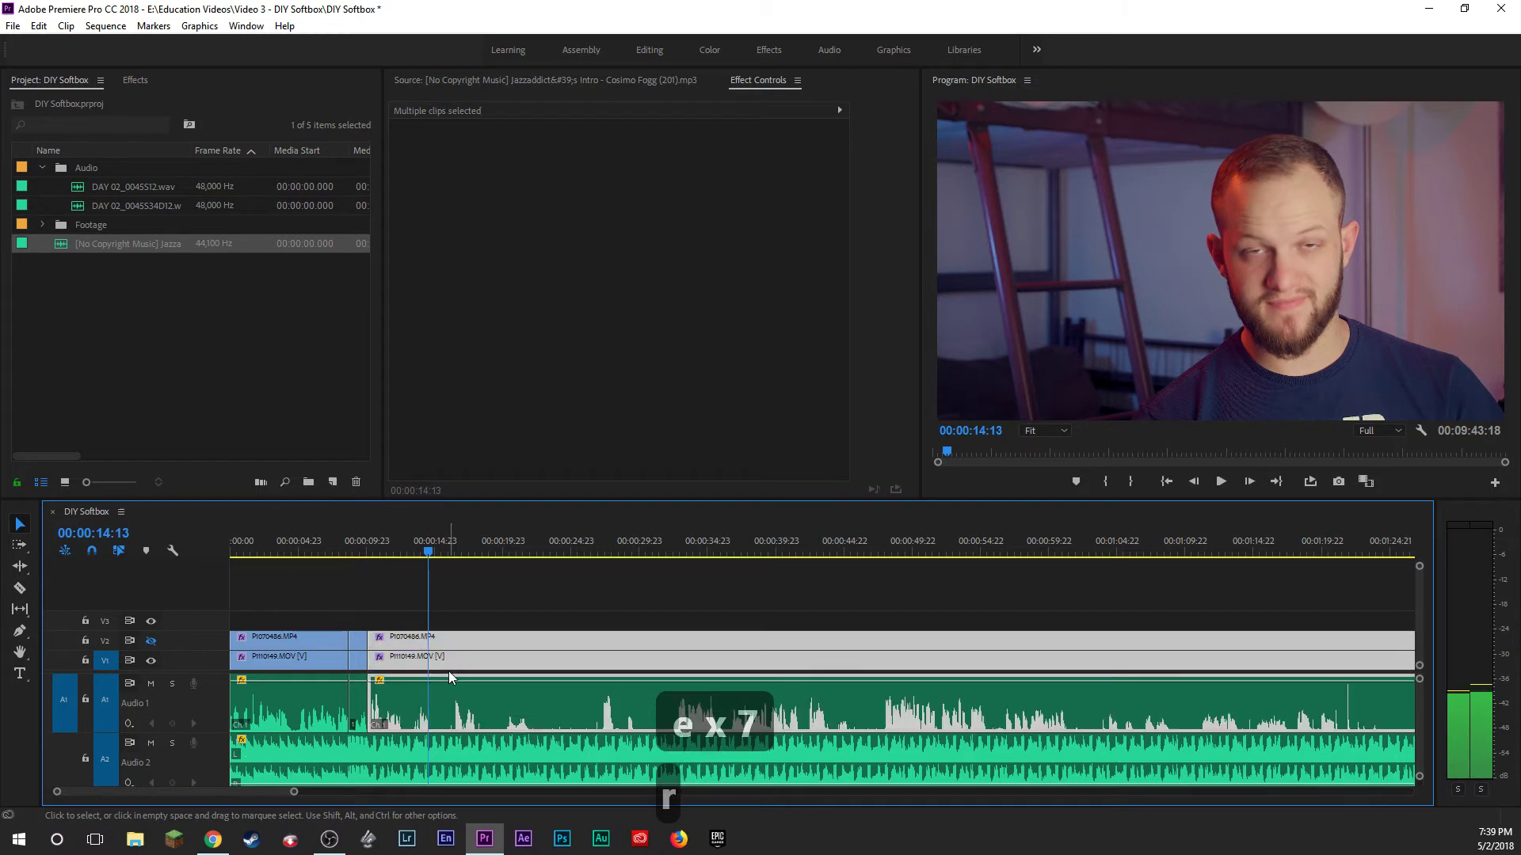
key("b")
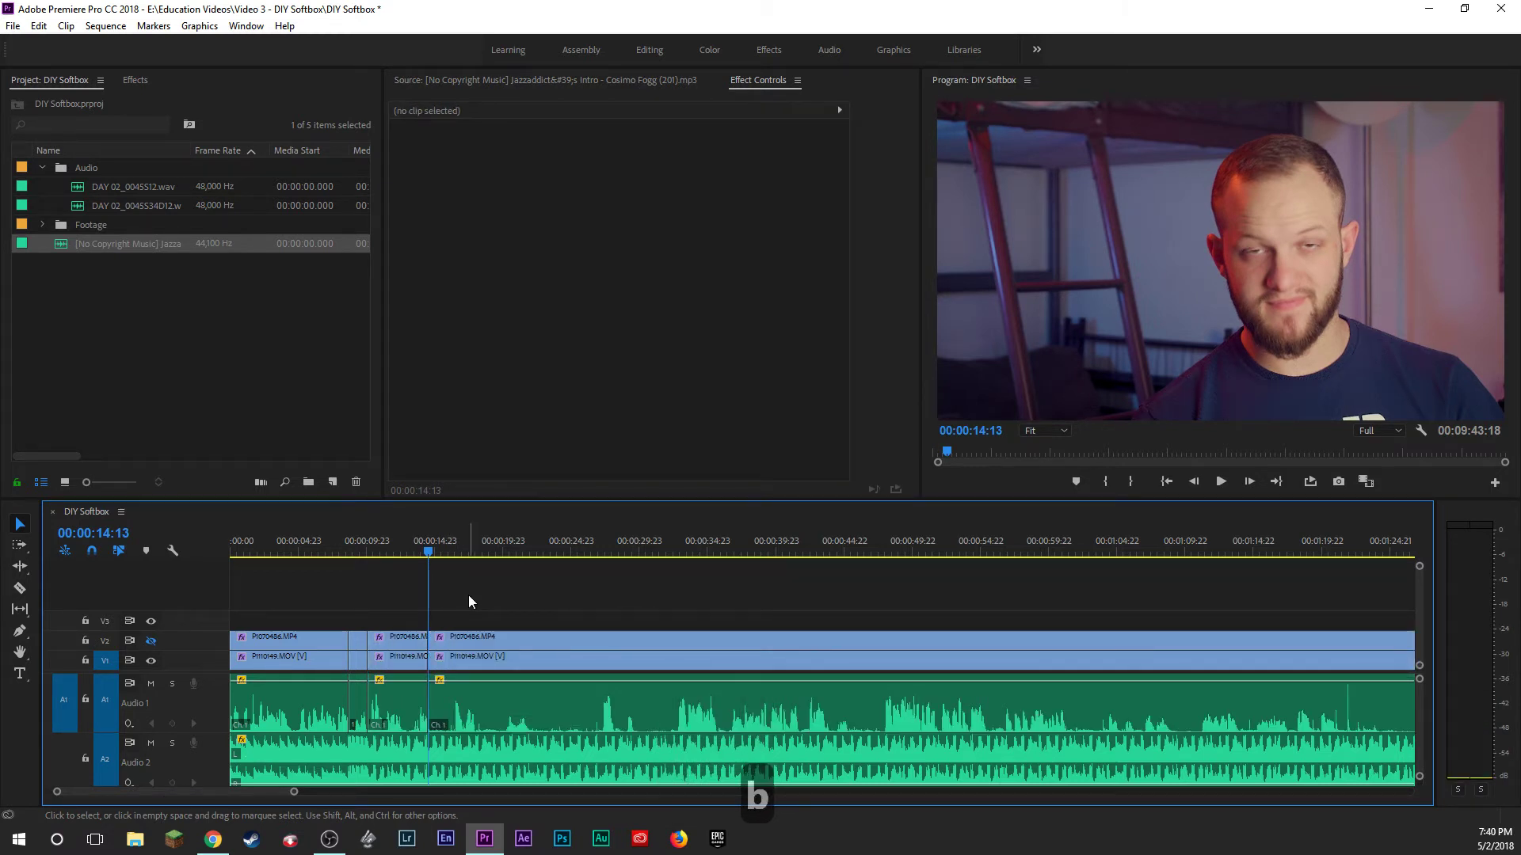
Play the footage after the 00:00:14:13 cut up to 00:00:30:03 to find the next usable line.
left_click(458, 543)
key("space")
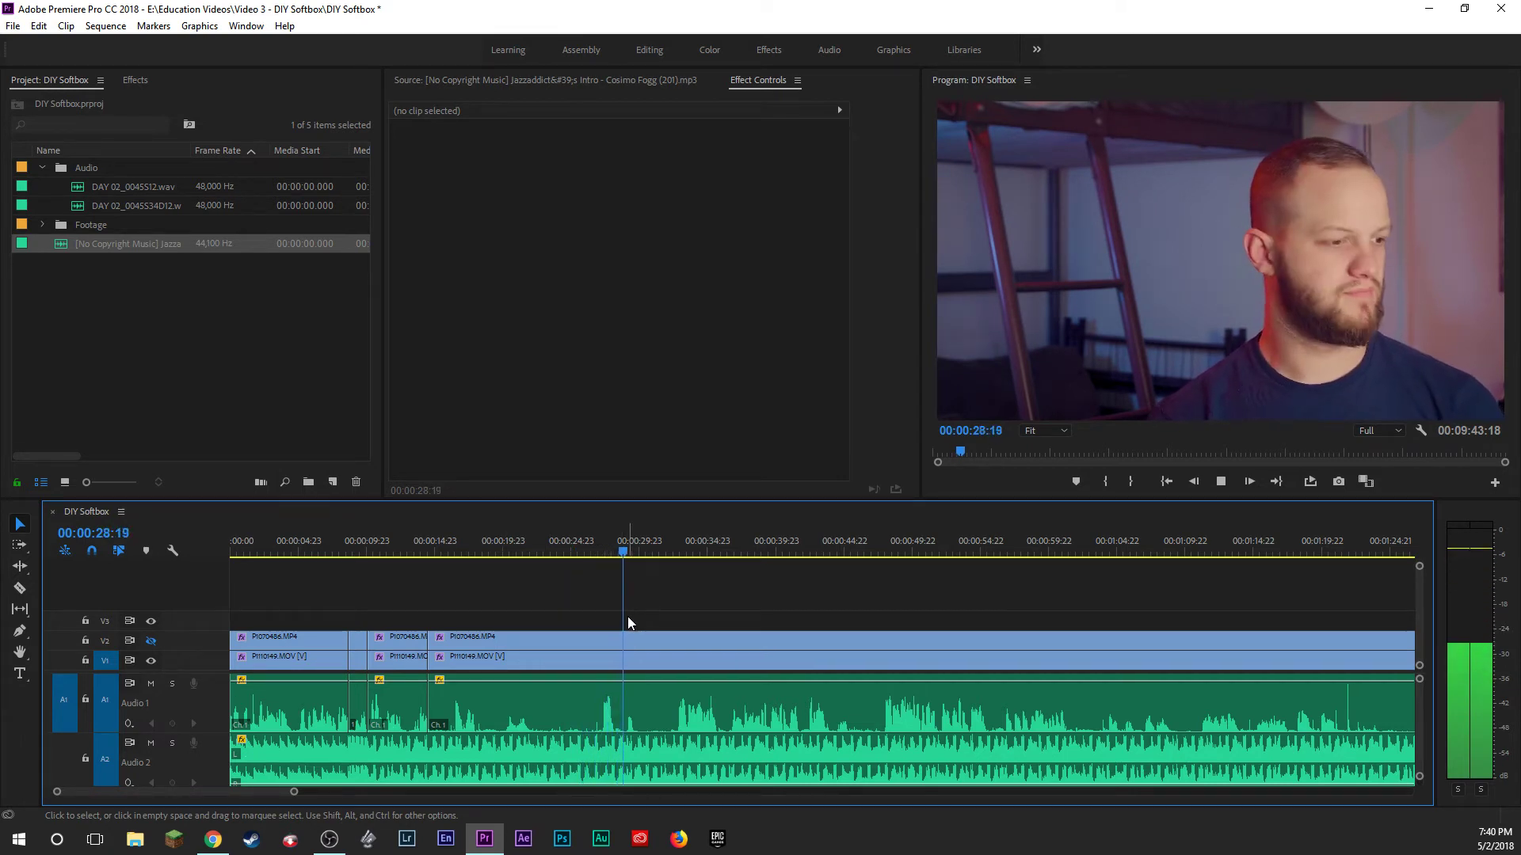
key("space")
key("space")
key("space")
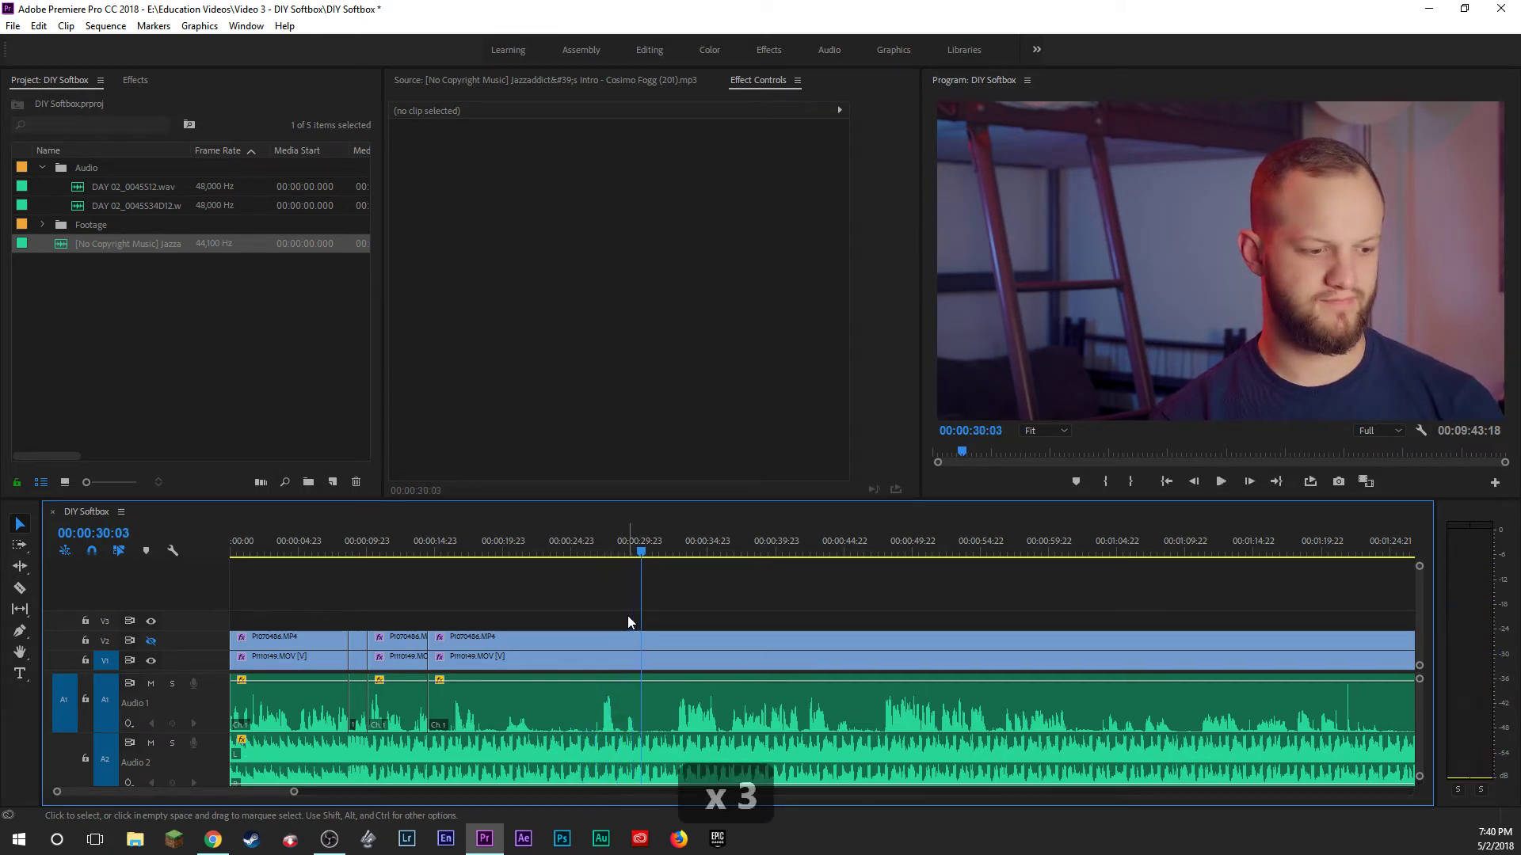
Trim the start of the V1, V2 and A1 clips after the 00:00:14:13 cut to 00:00:27:05 and close the resulting gap.
left_click(595, 536)
key("space")
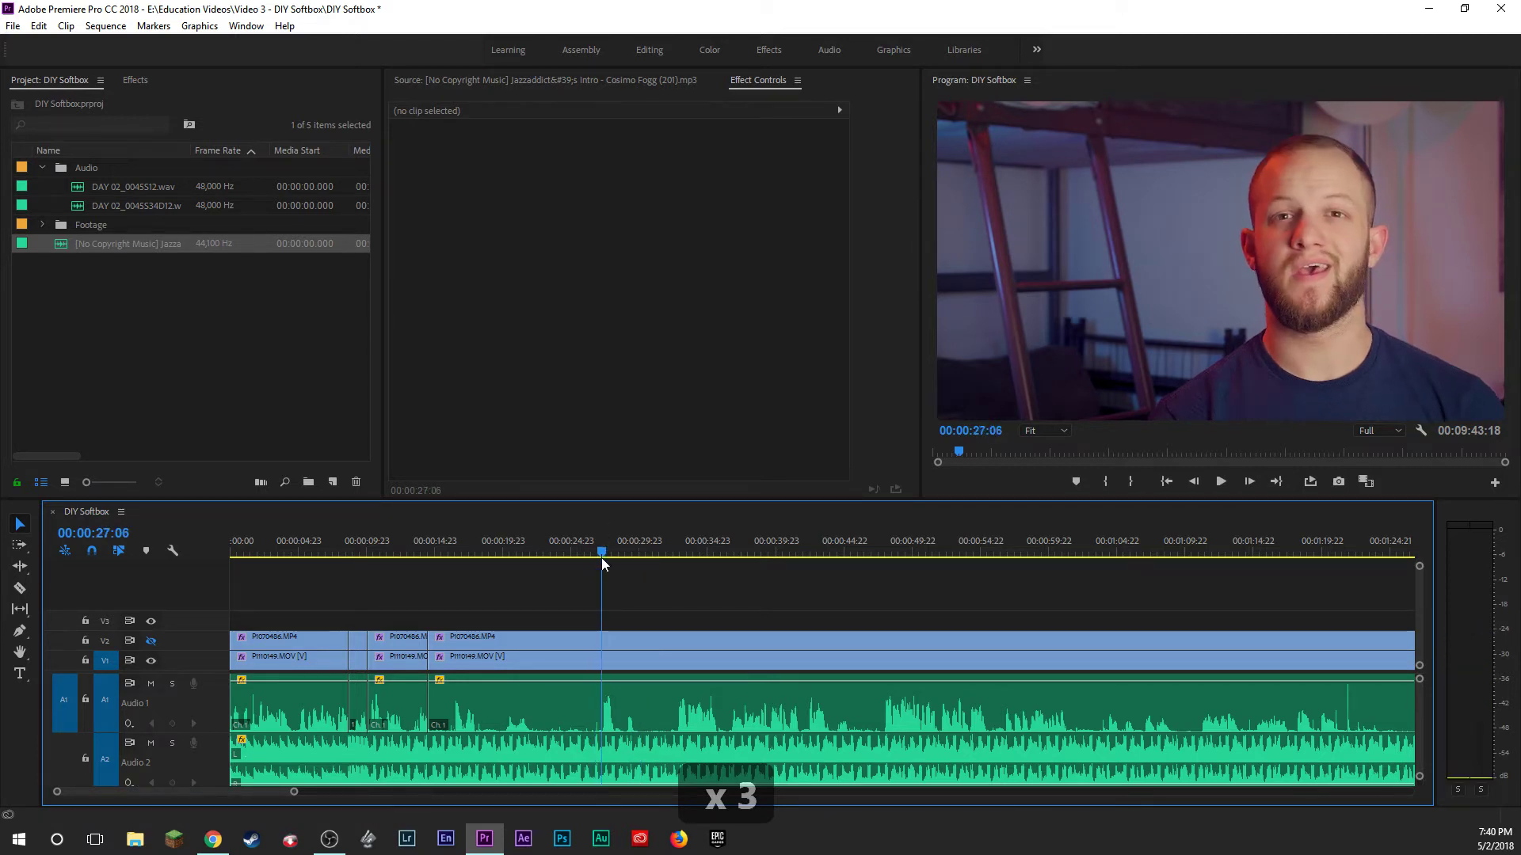
key("e")
left_click(447, 680)
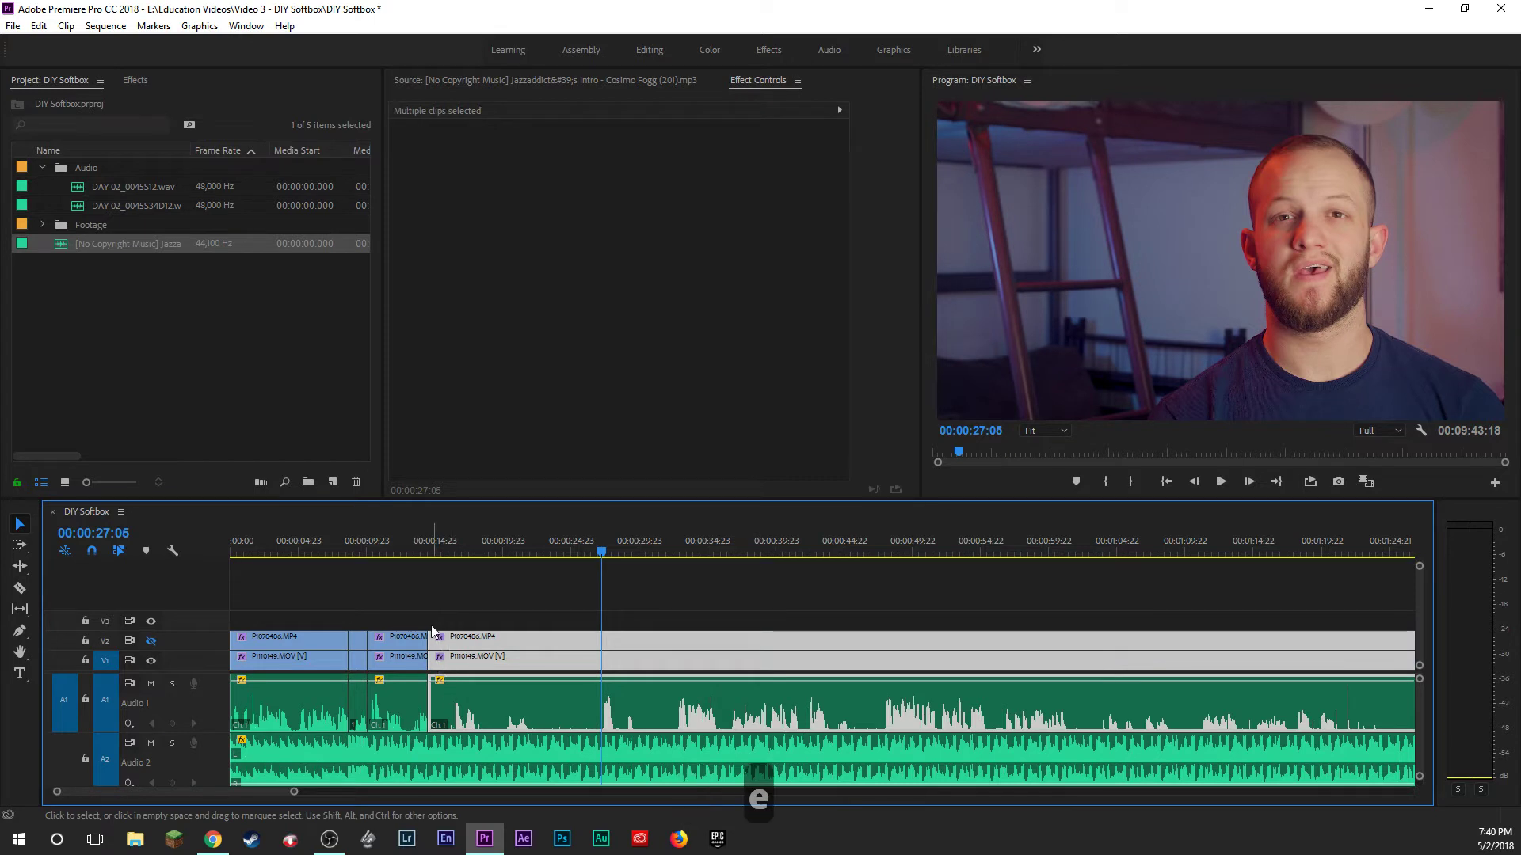
left_click_drag(431, 634, 605, 646)
left_click(578, 661)
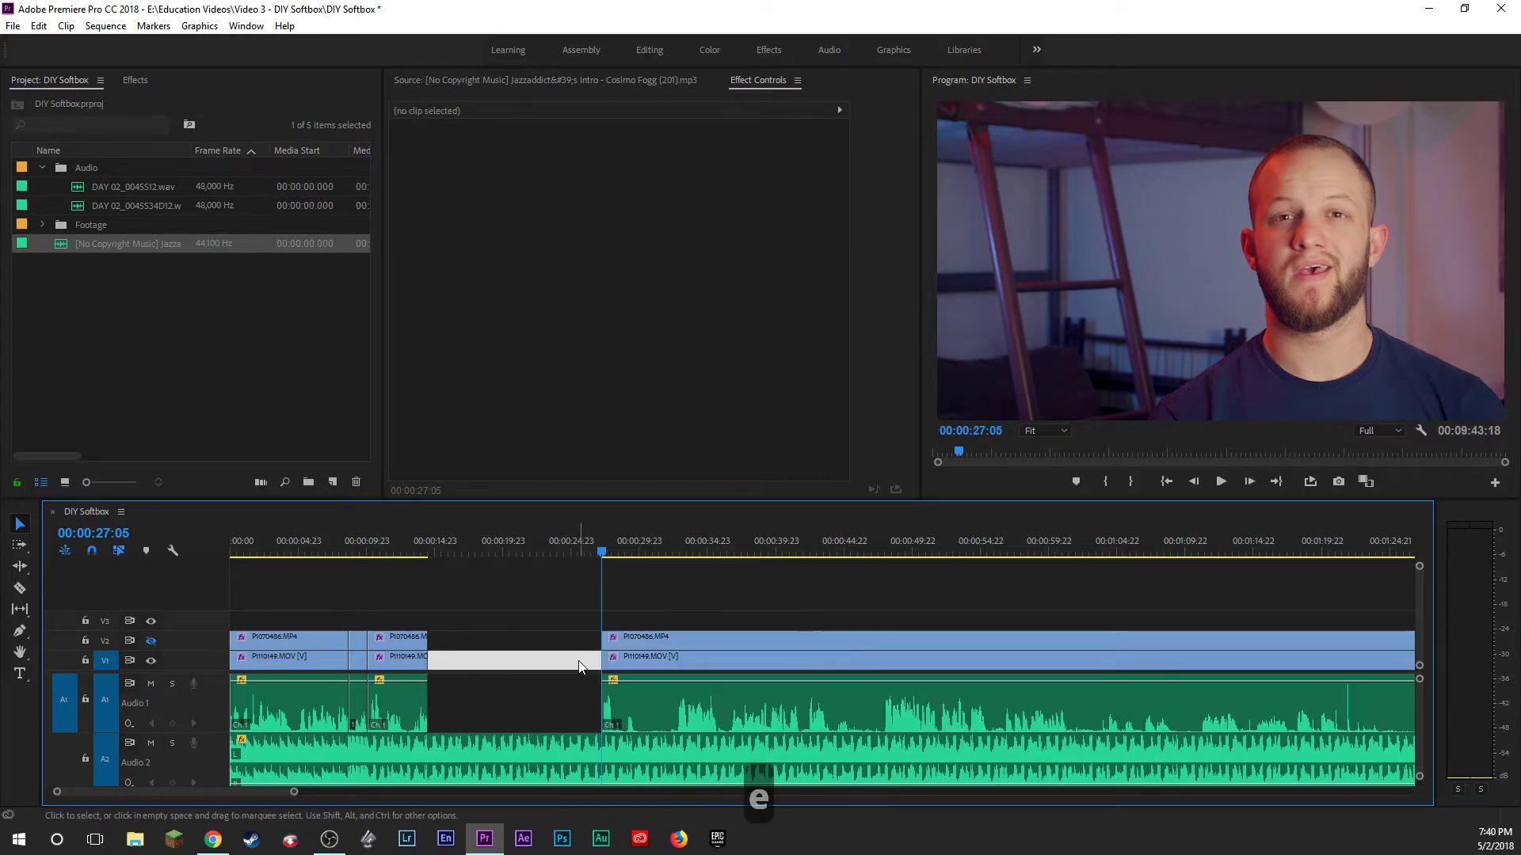
key("Delete")
Review the join at 00:00:14:13 and split the V1, V2 and A1 clips at 00:00:17:02, after the spoken line.
key("Up")
key("space")
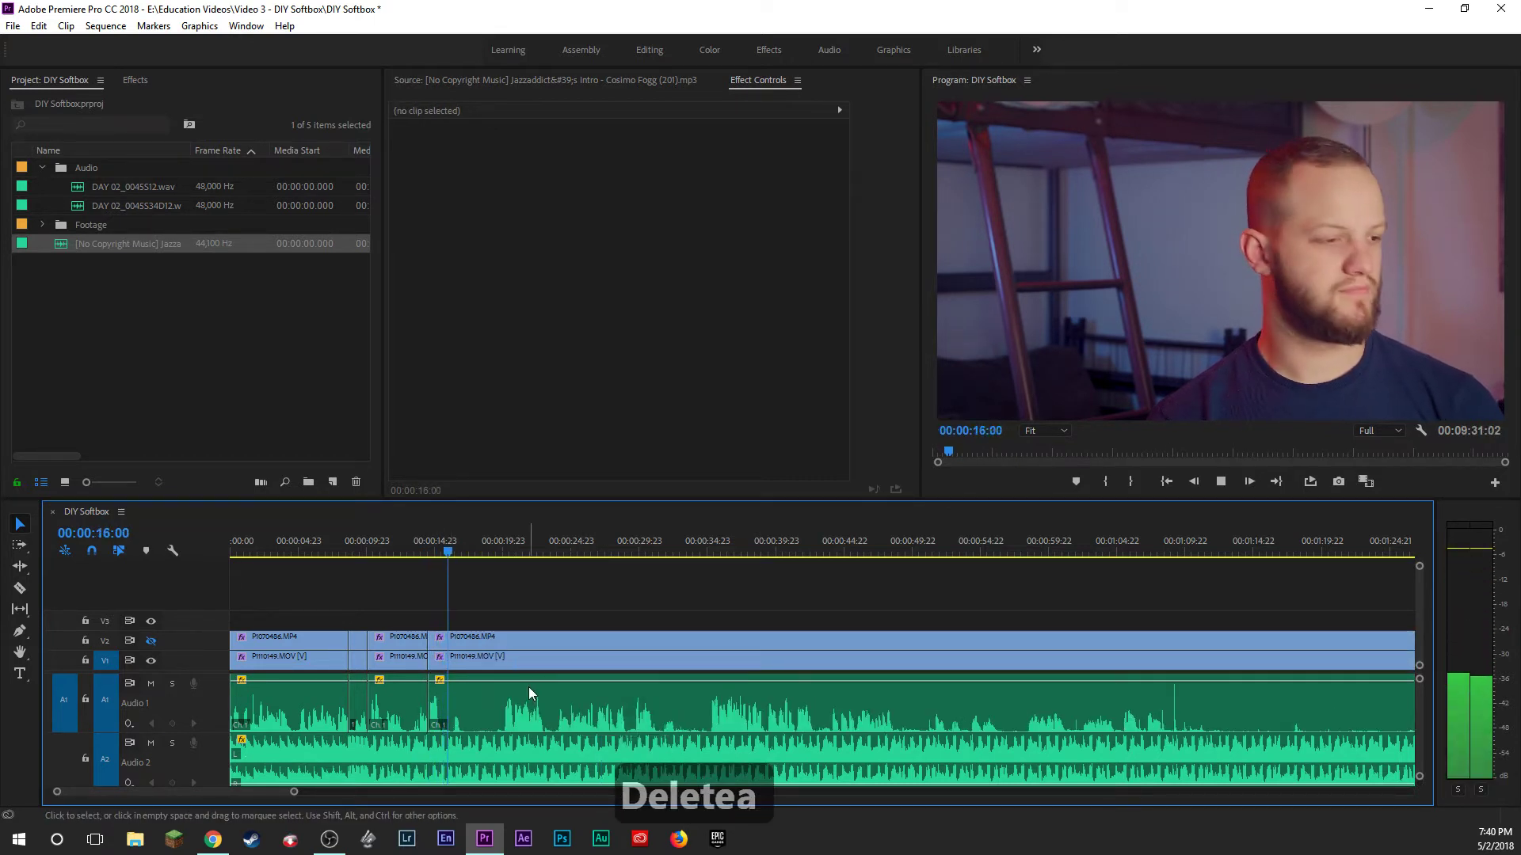
key("space")
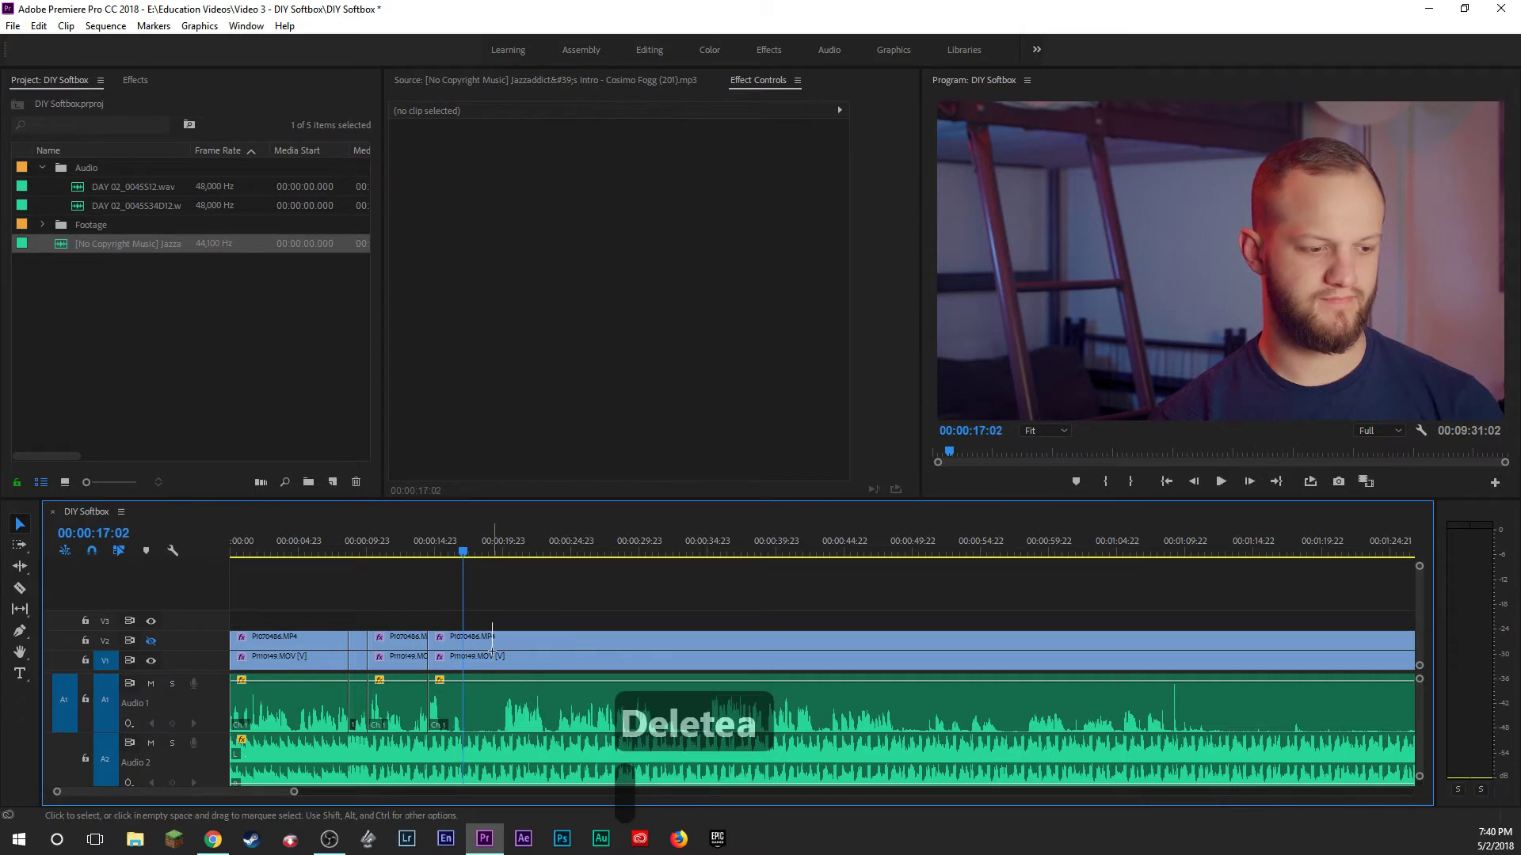
left_click(493, 668)
key("b")
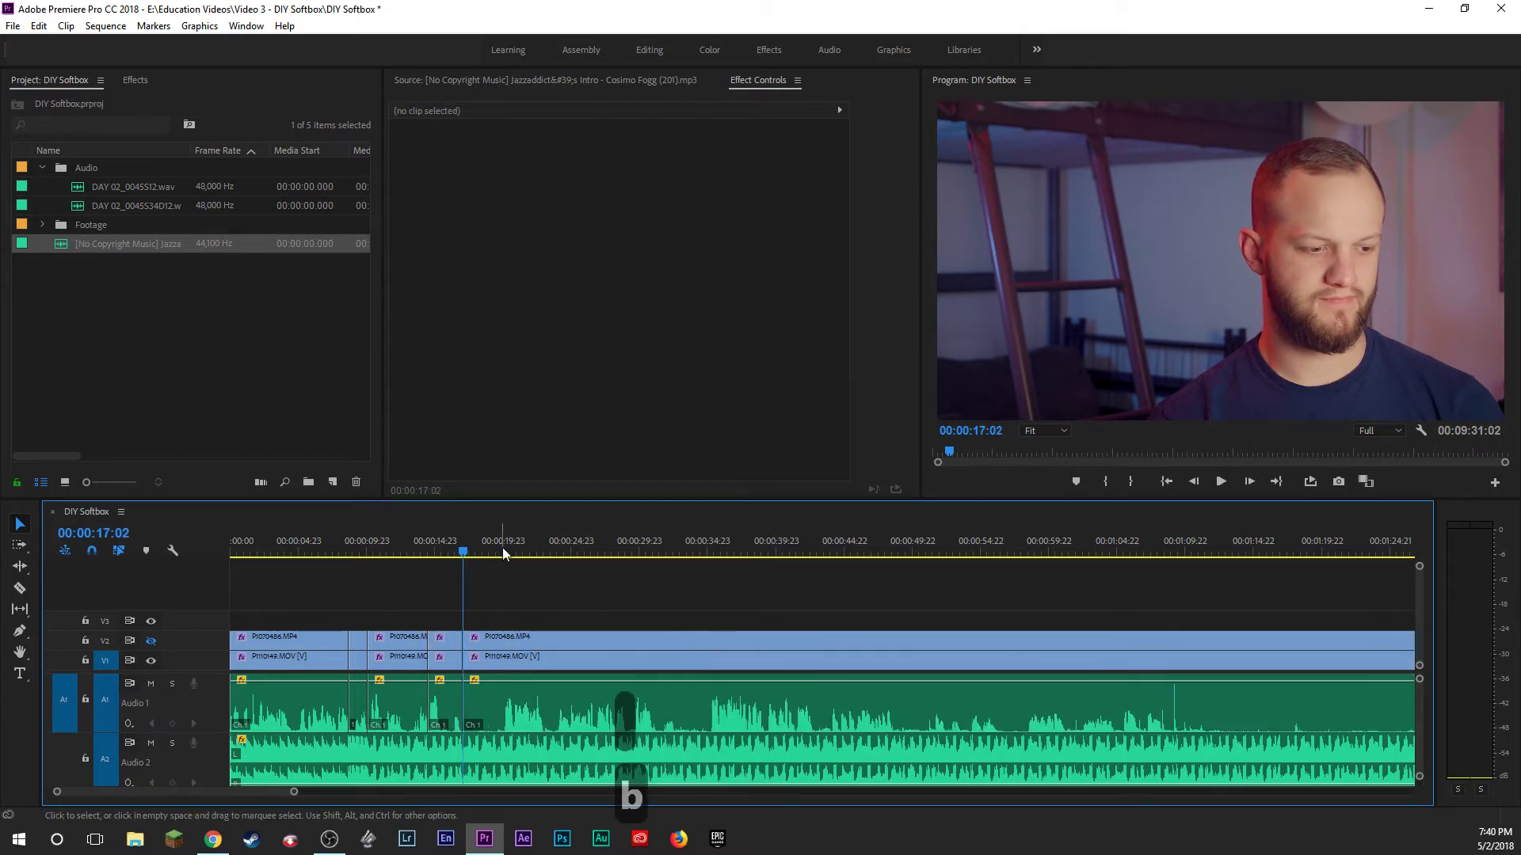
Play the footage after the 00:00:17:02 cut up to 00:00:33:20 to look for the next usable line.
left_click(504, 544)
key("space")
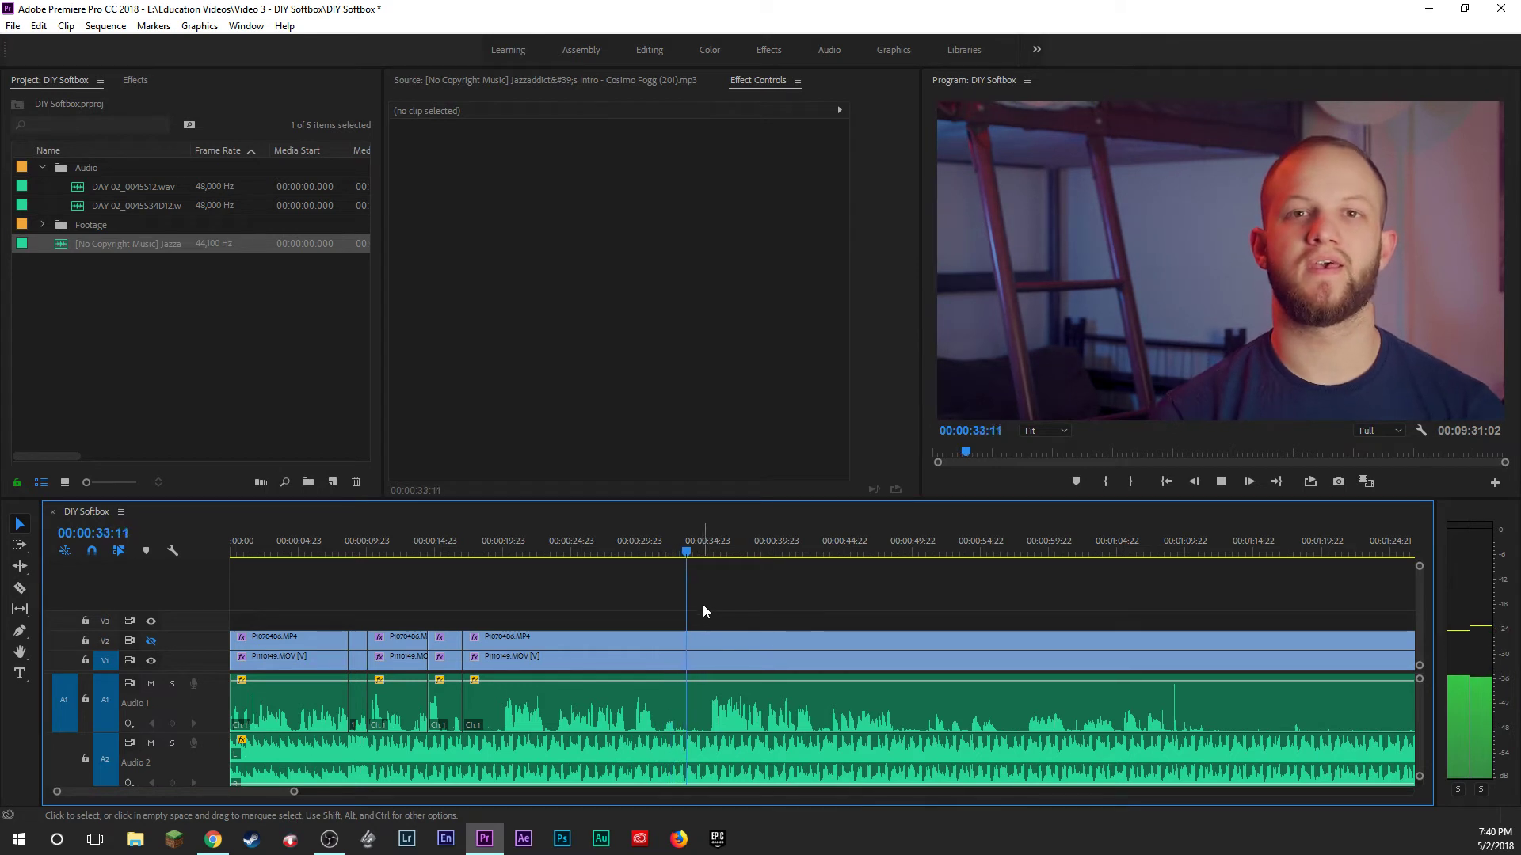
key("space")
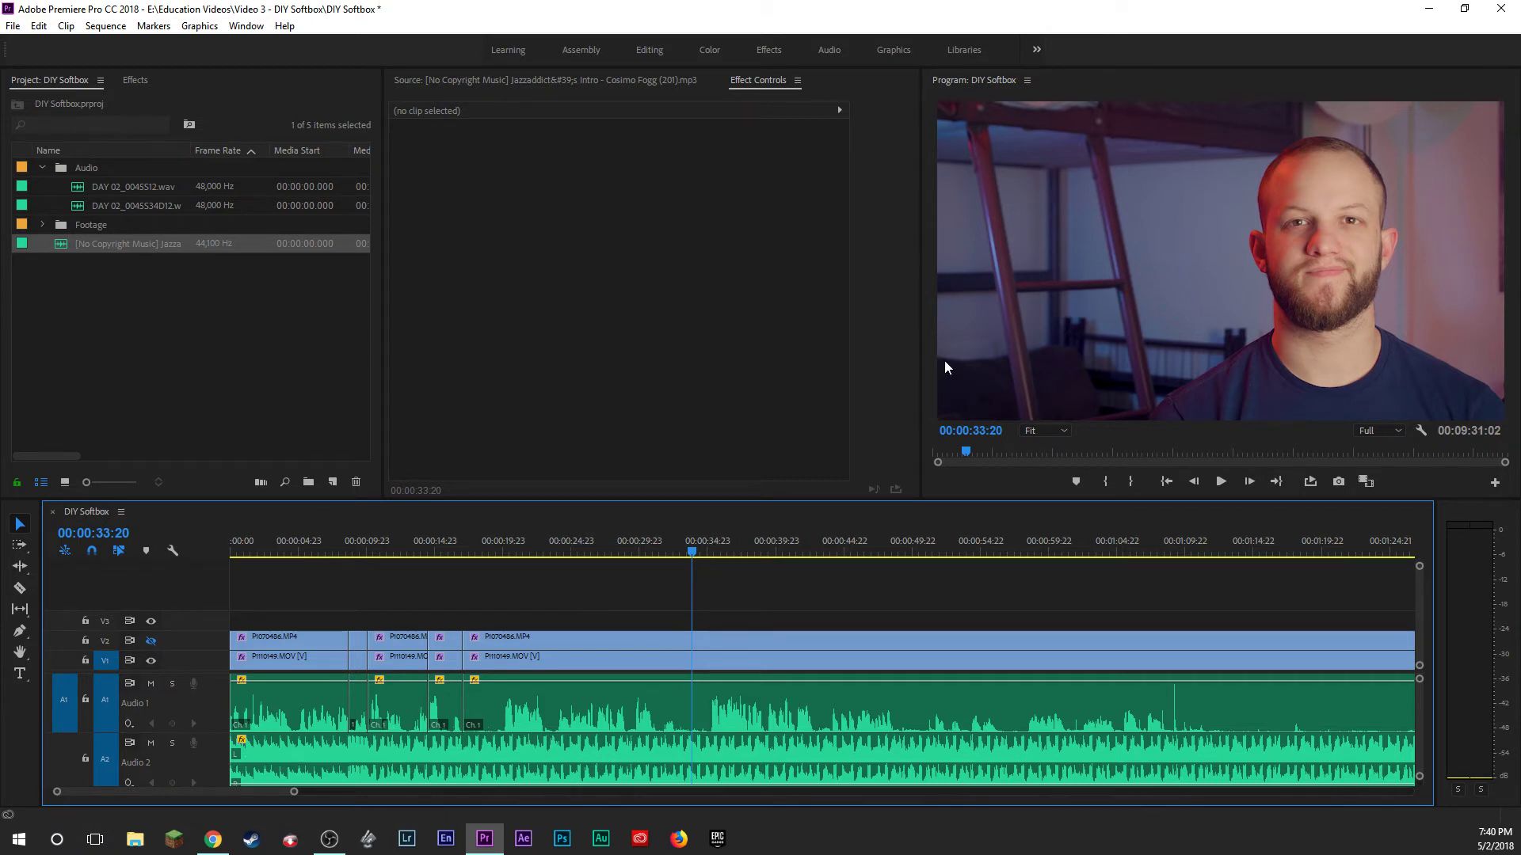
Play the take starting at about 00:00:35 up to 00:00:48:22 to judge whether it is usable.
left_click(713, 553)
key("space")
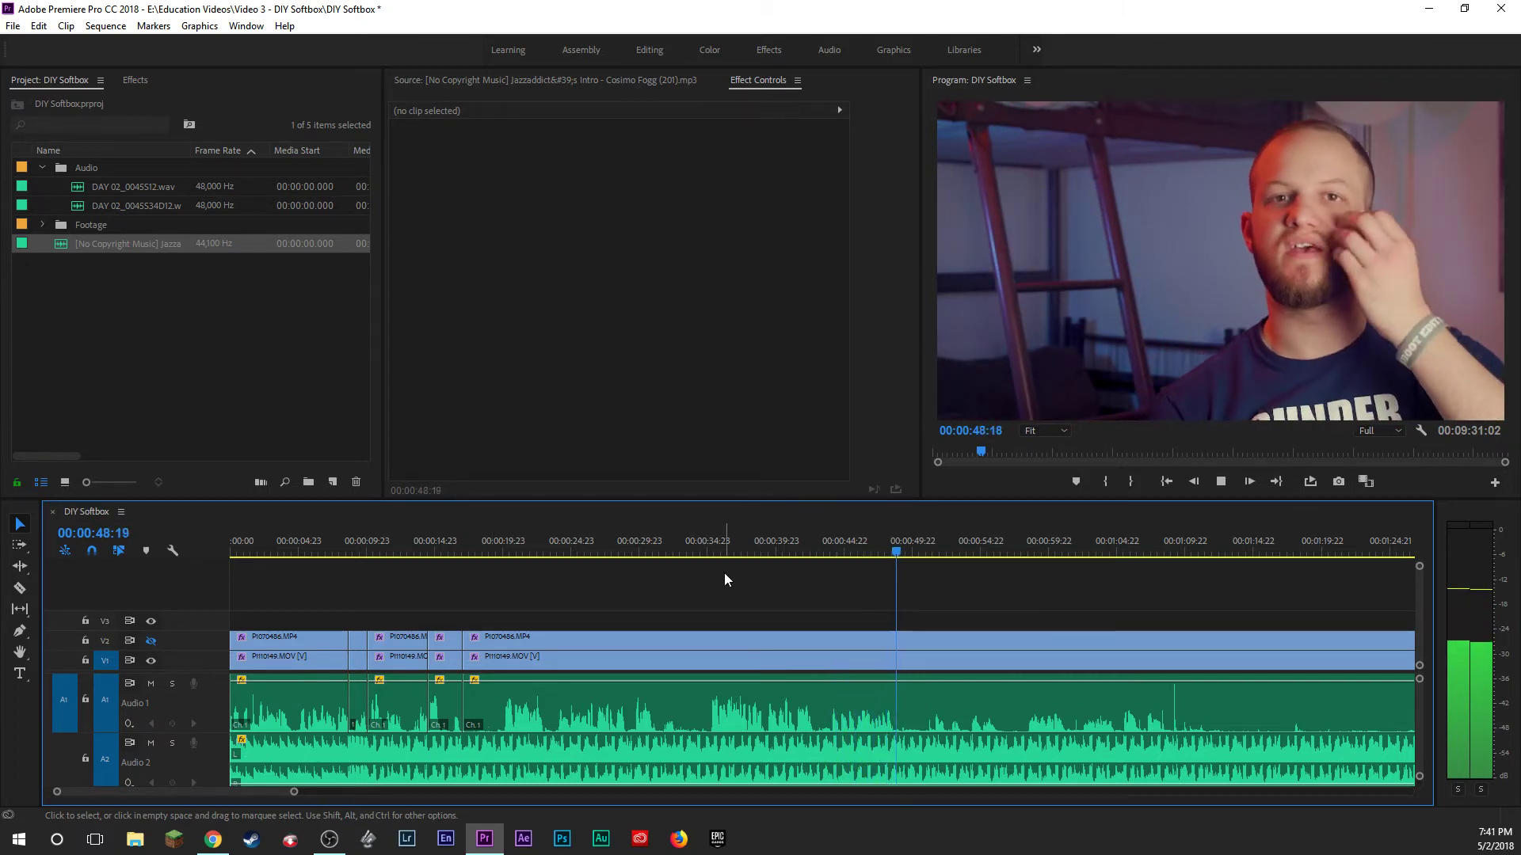
key("space")
Trim the start of the V1, V2 and A1 clips after the 00:00:17:02 cut to about 00:00:35 and close the resulting gap.
left_click_drag(554, 615, 511, 686)
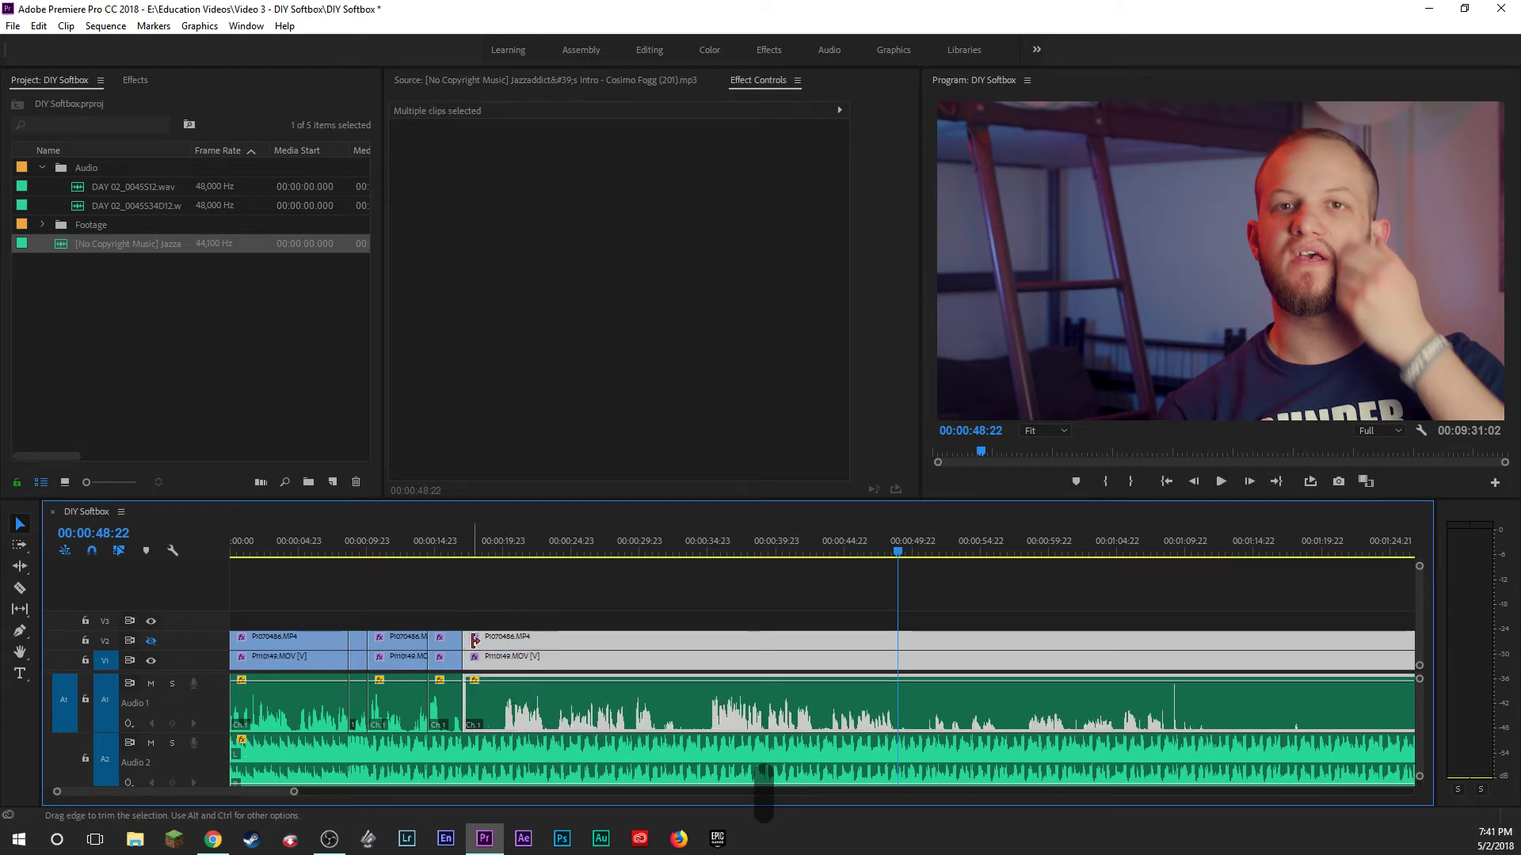
left_click_drag(468, 647, 713, 648)
left_click(679, 662)
key("Delete")
key("Delete")
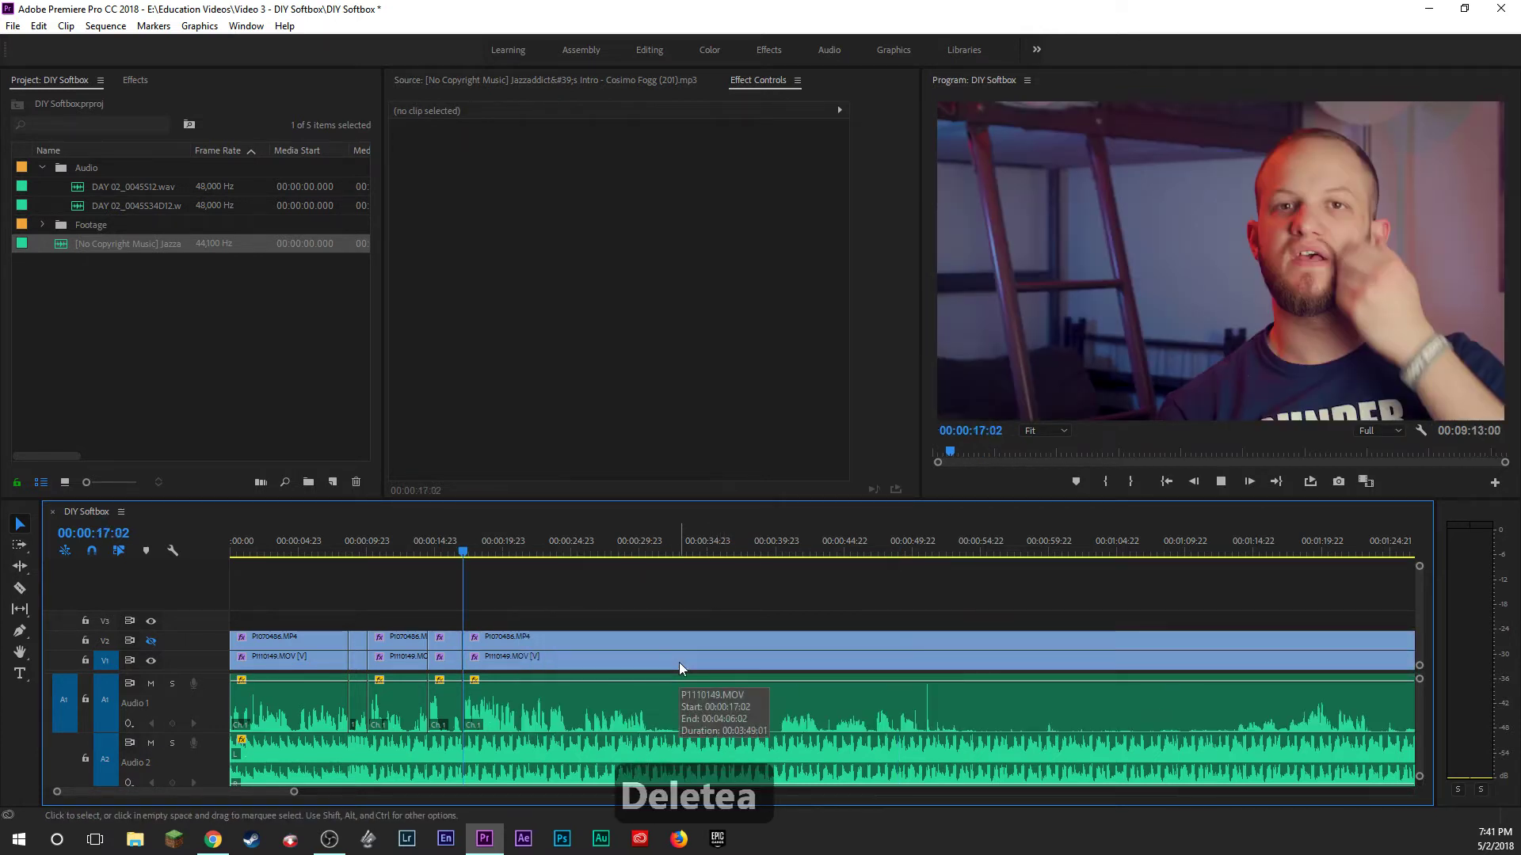
Play the take after the 00:00:17:02 join and split the V1, V2 and A1 clips at 00:00:31:01.
key("space")
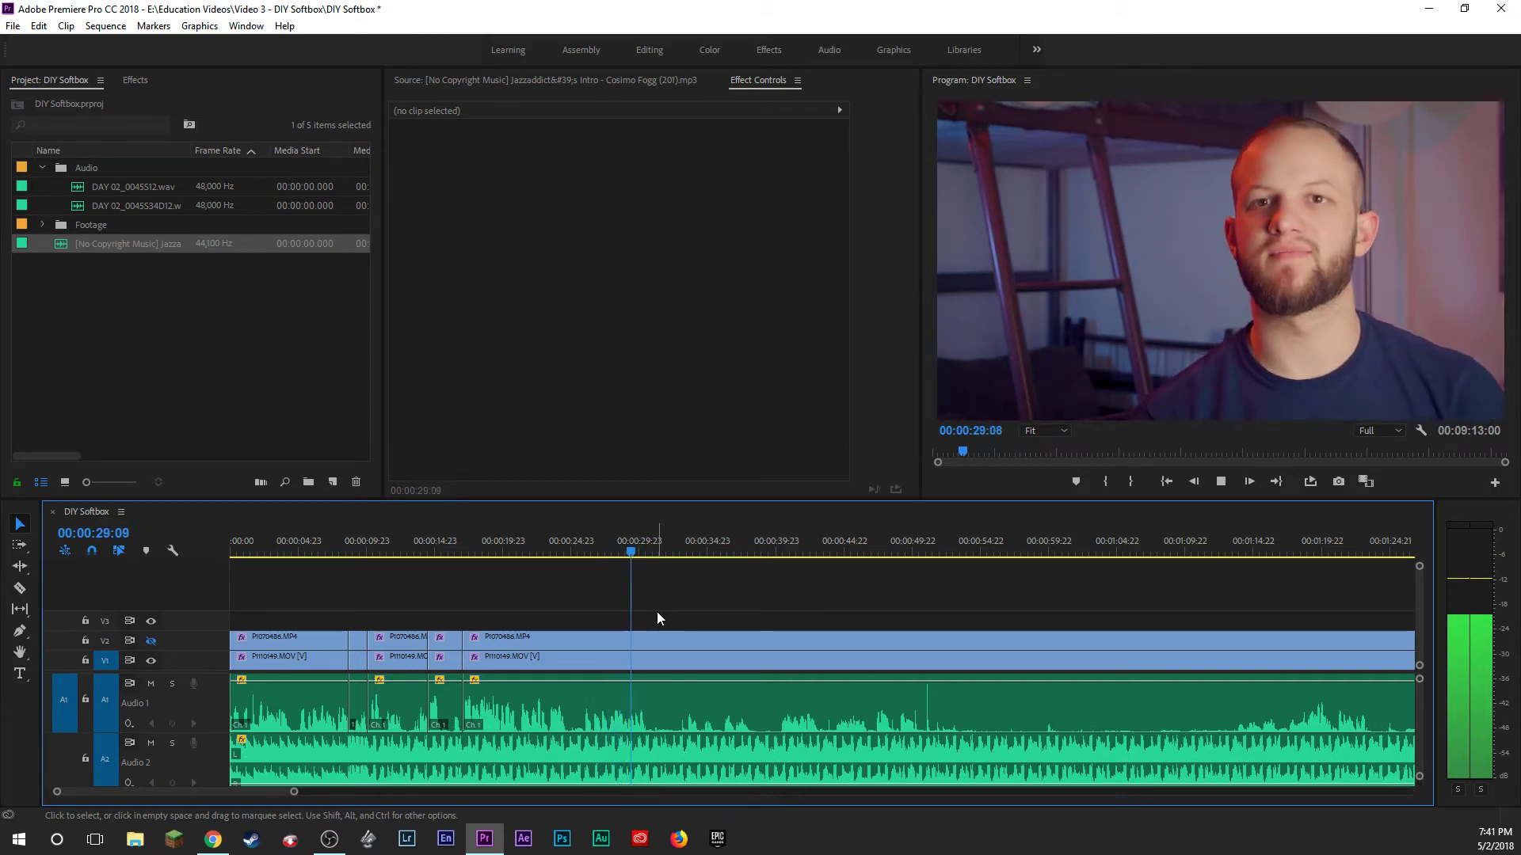
key("space")
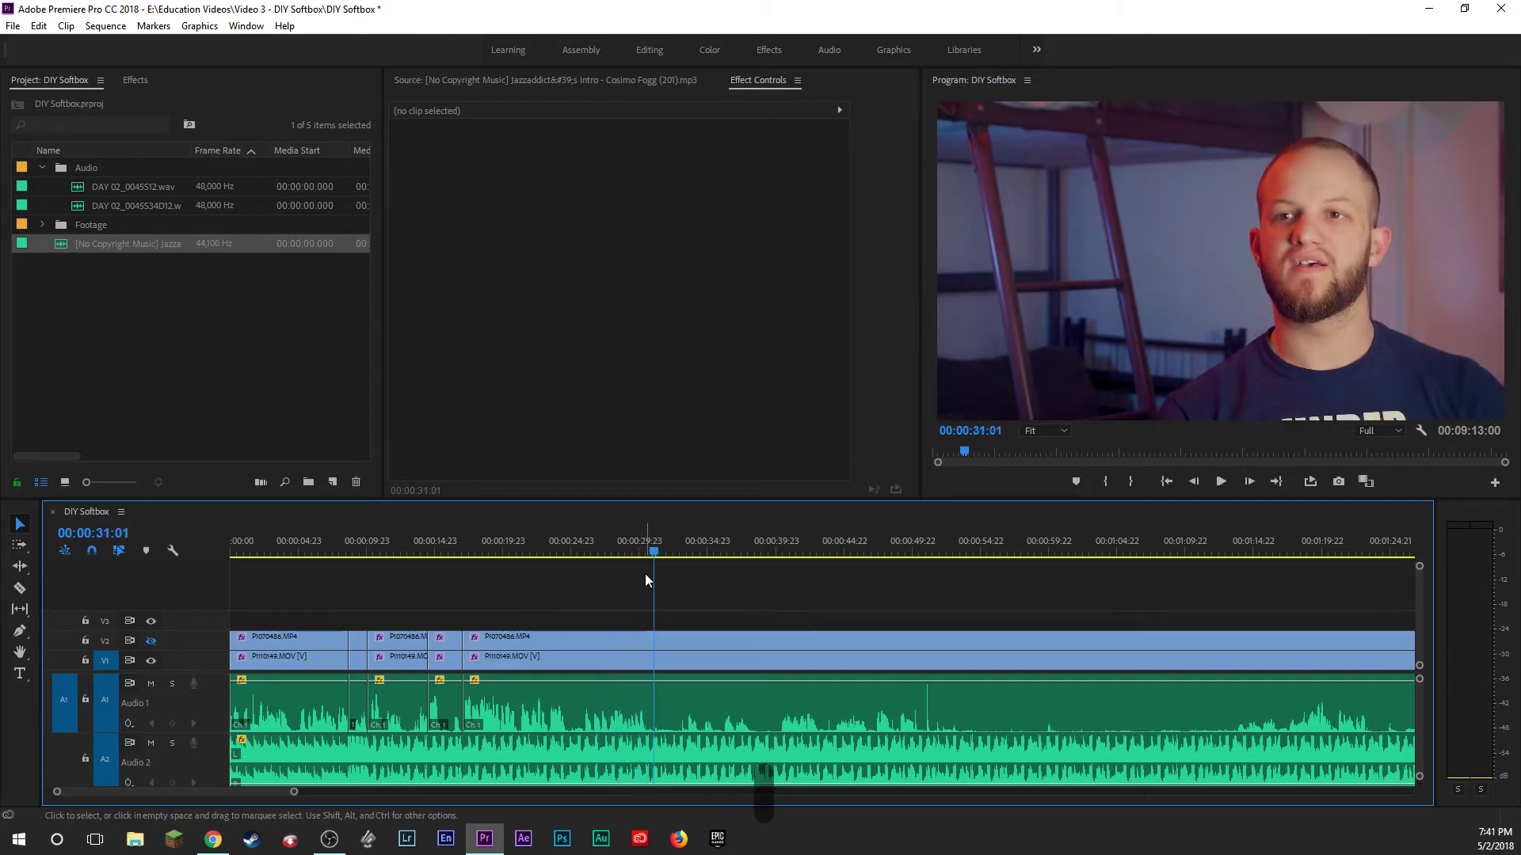
left_click(681, 701)
key("b")
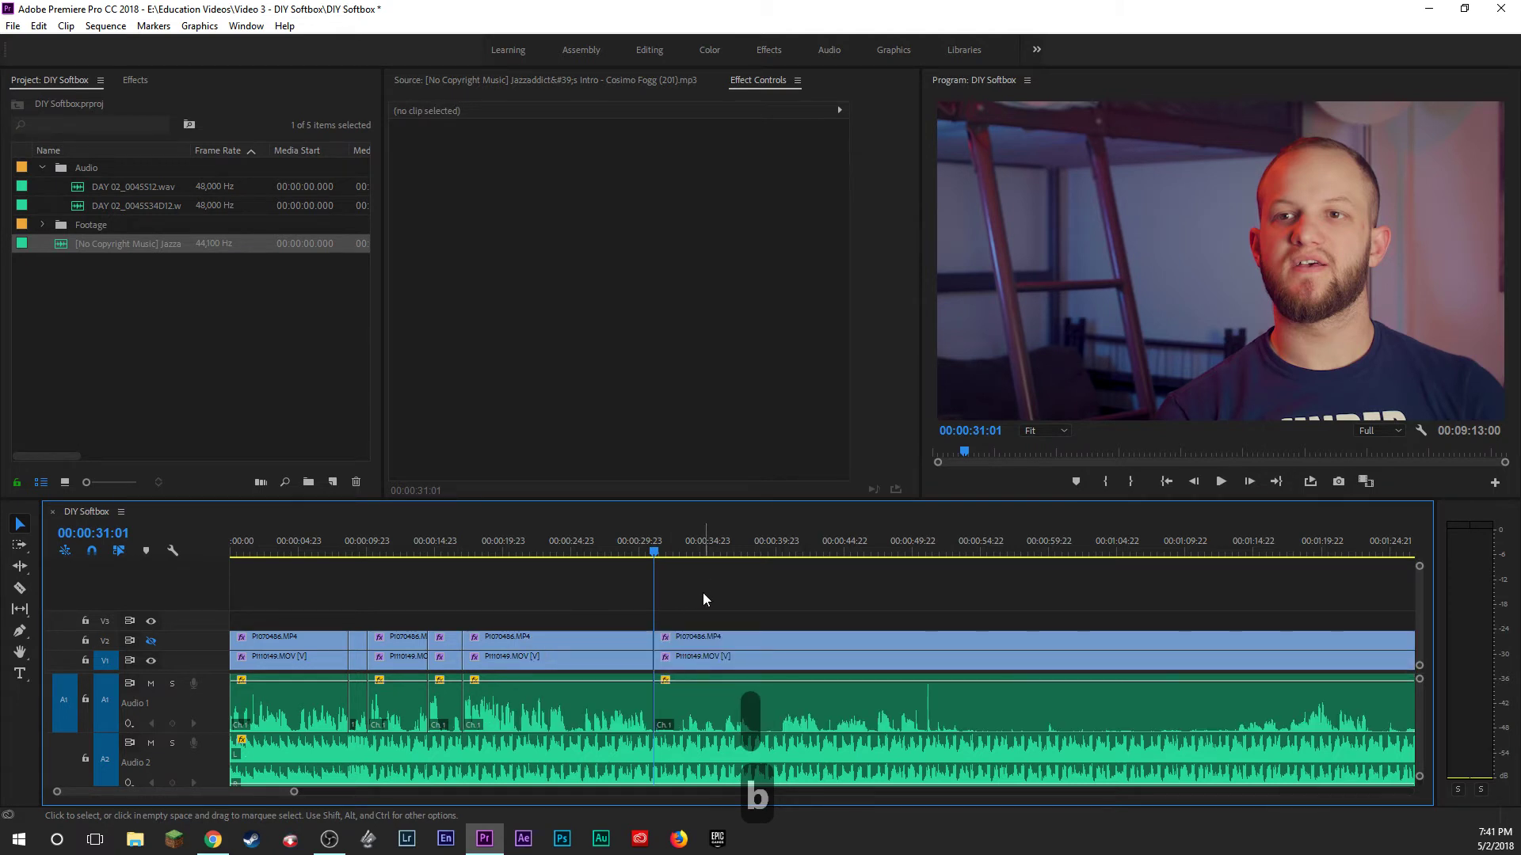
Skim the footage after the 00:00:31:01 cut up to 00:01:23:07 to find the next usable line.
left_click(686, 545)
key("space")
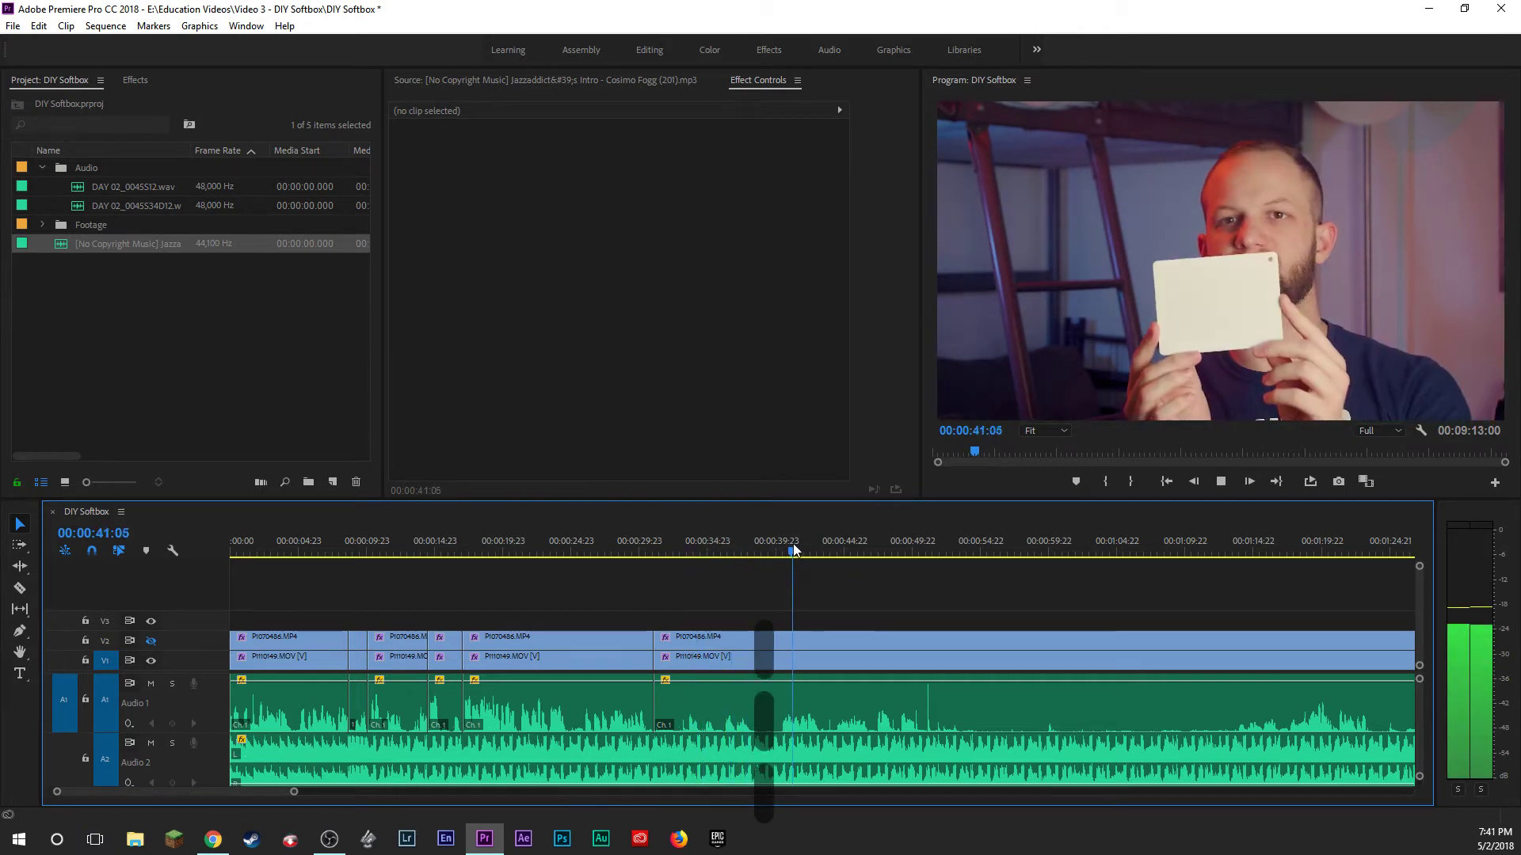
left_click(885, 544)
left_click_drag(888, 545, 919, 545)
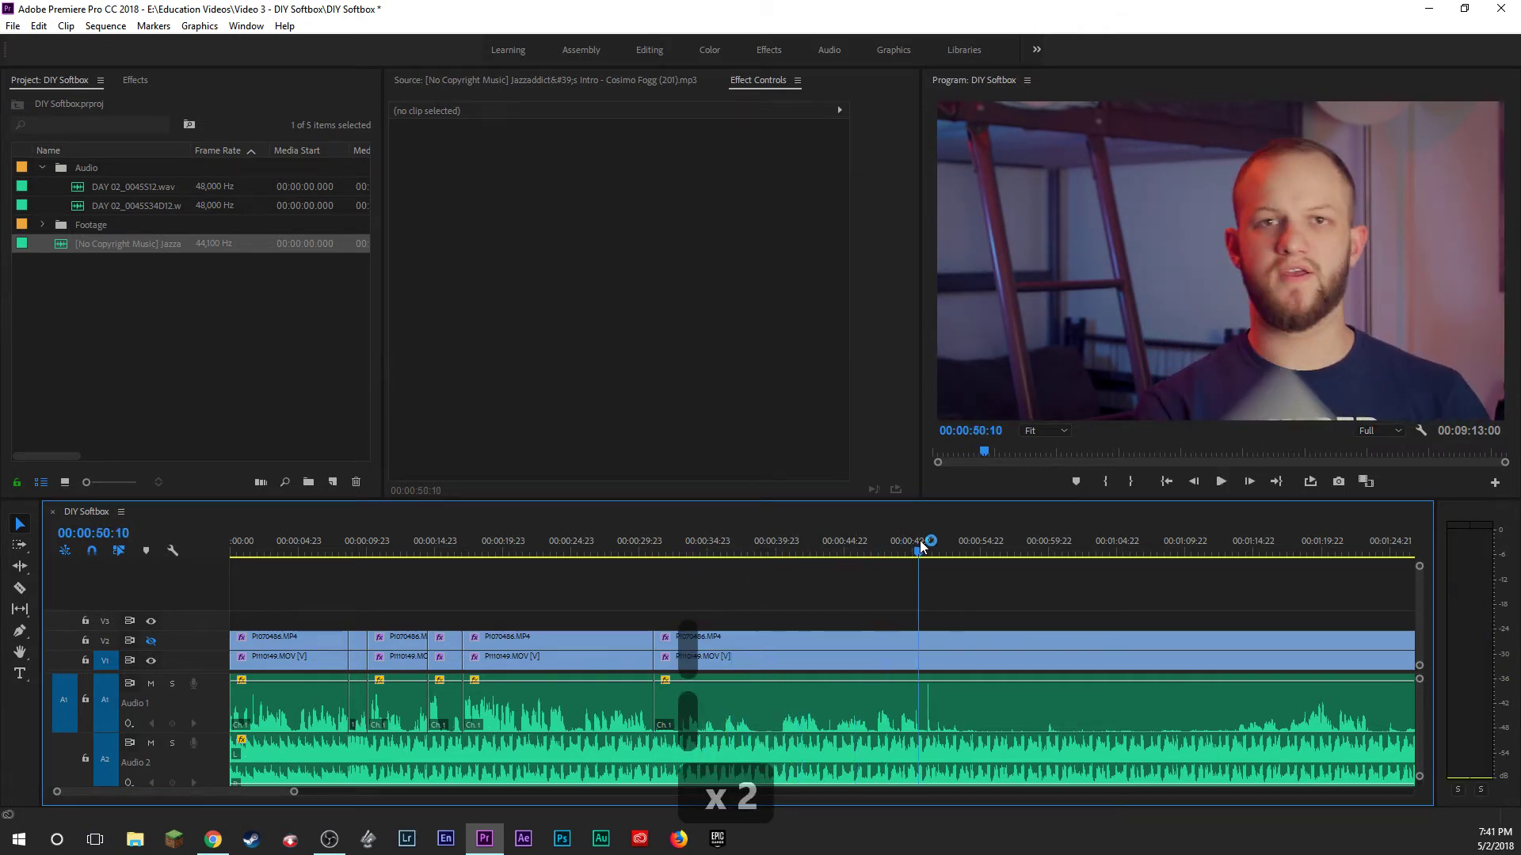
scroll(884, 597, "down", 5)
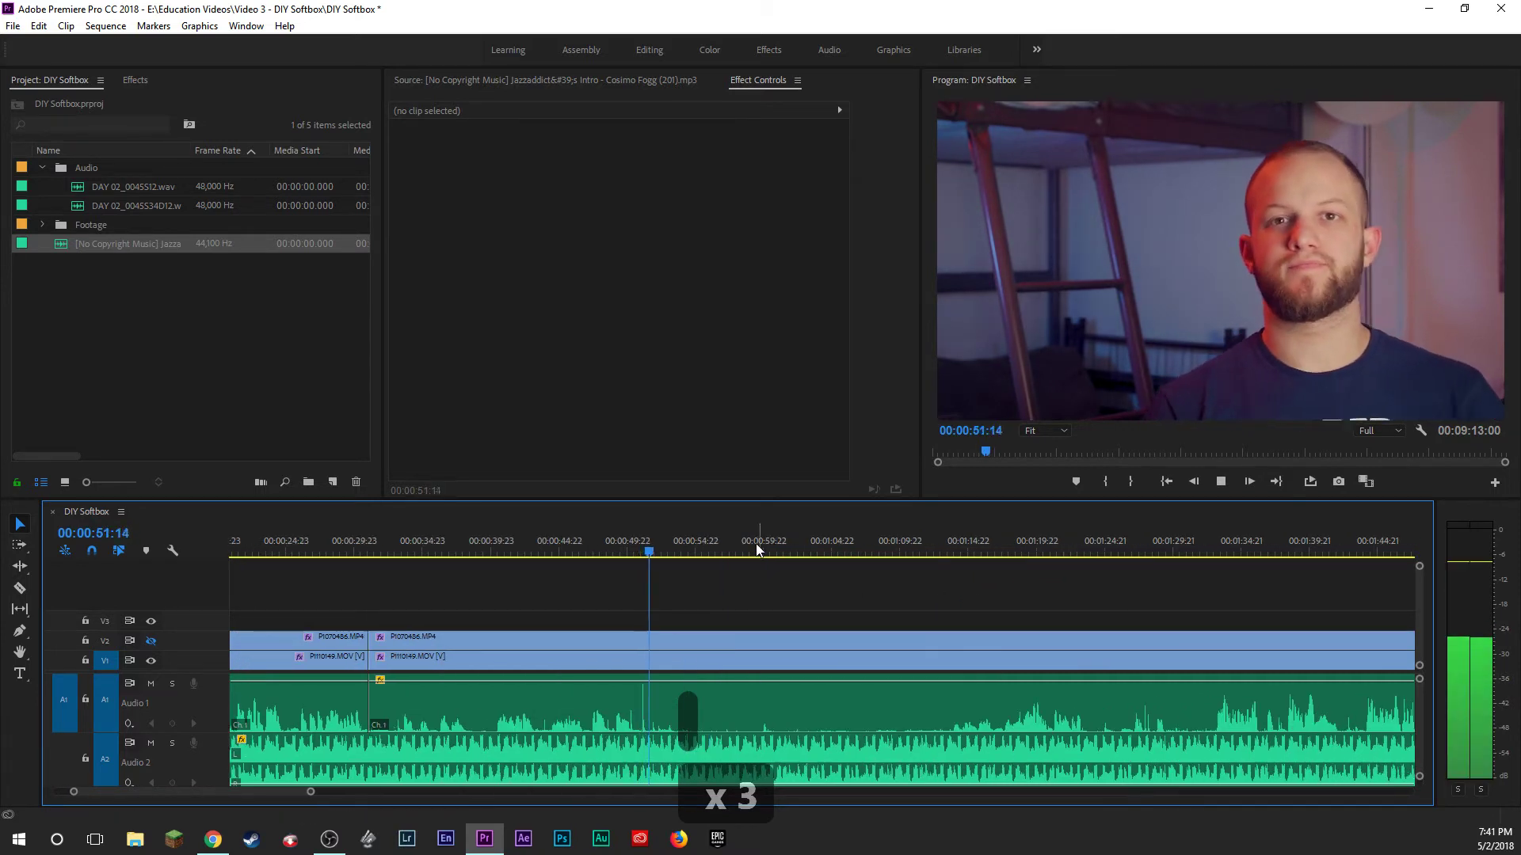
left_click(959, 552)
scroll(966, 592, "down", 4)
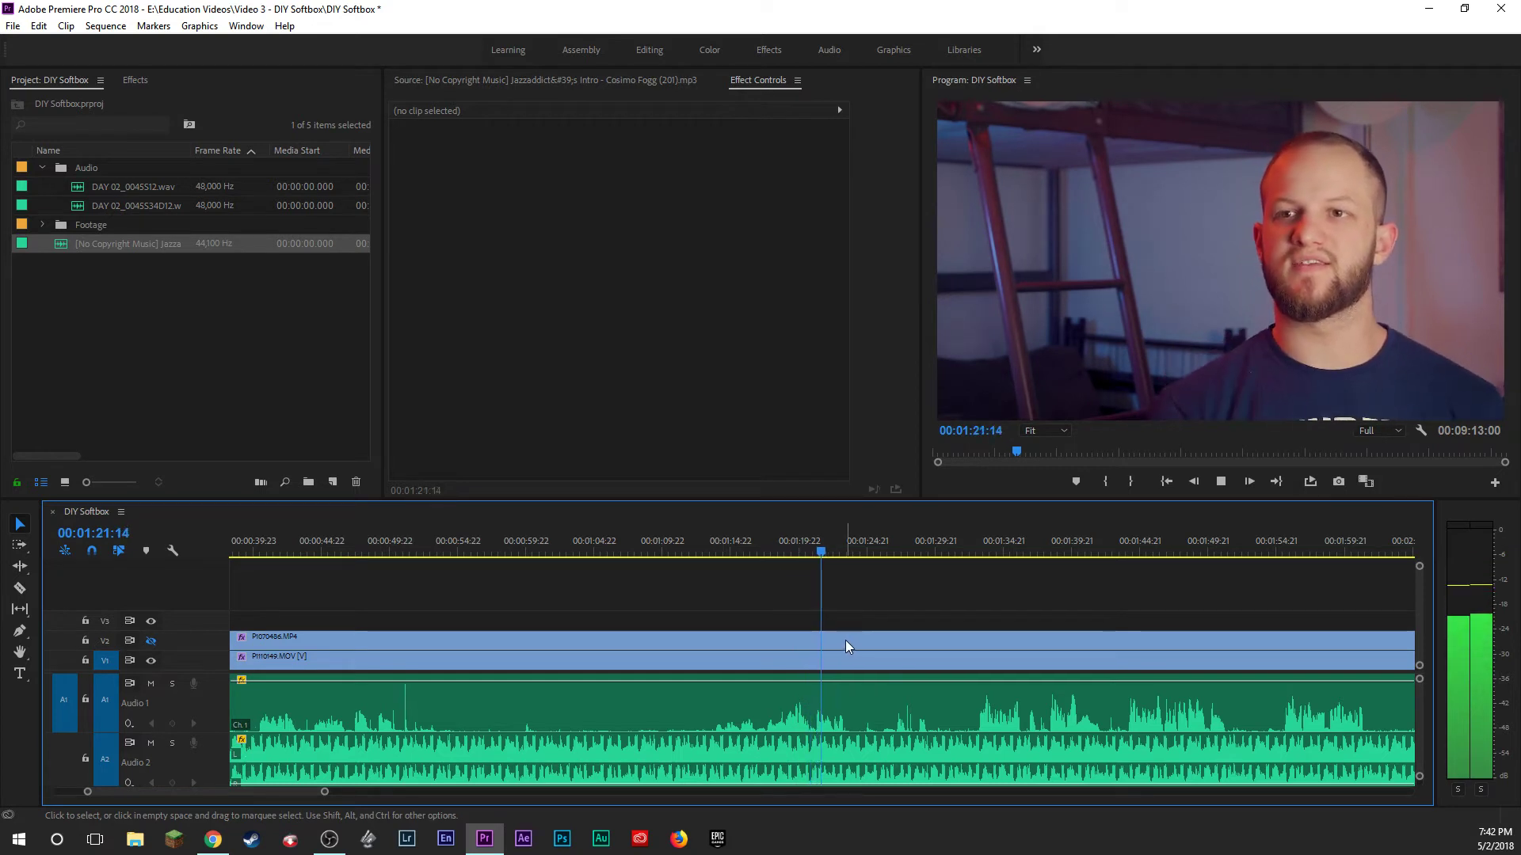
key("space")
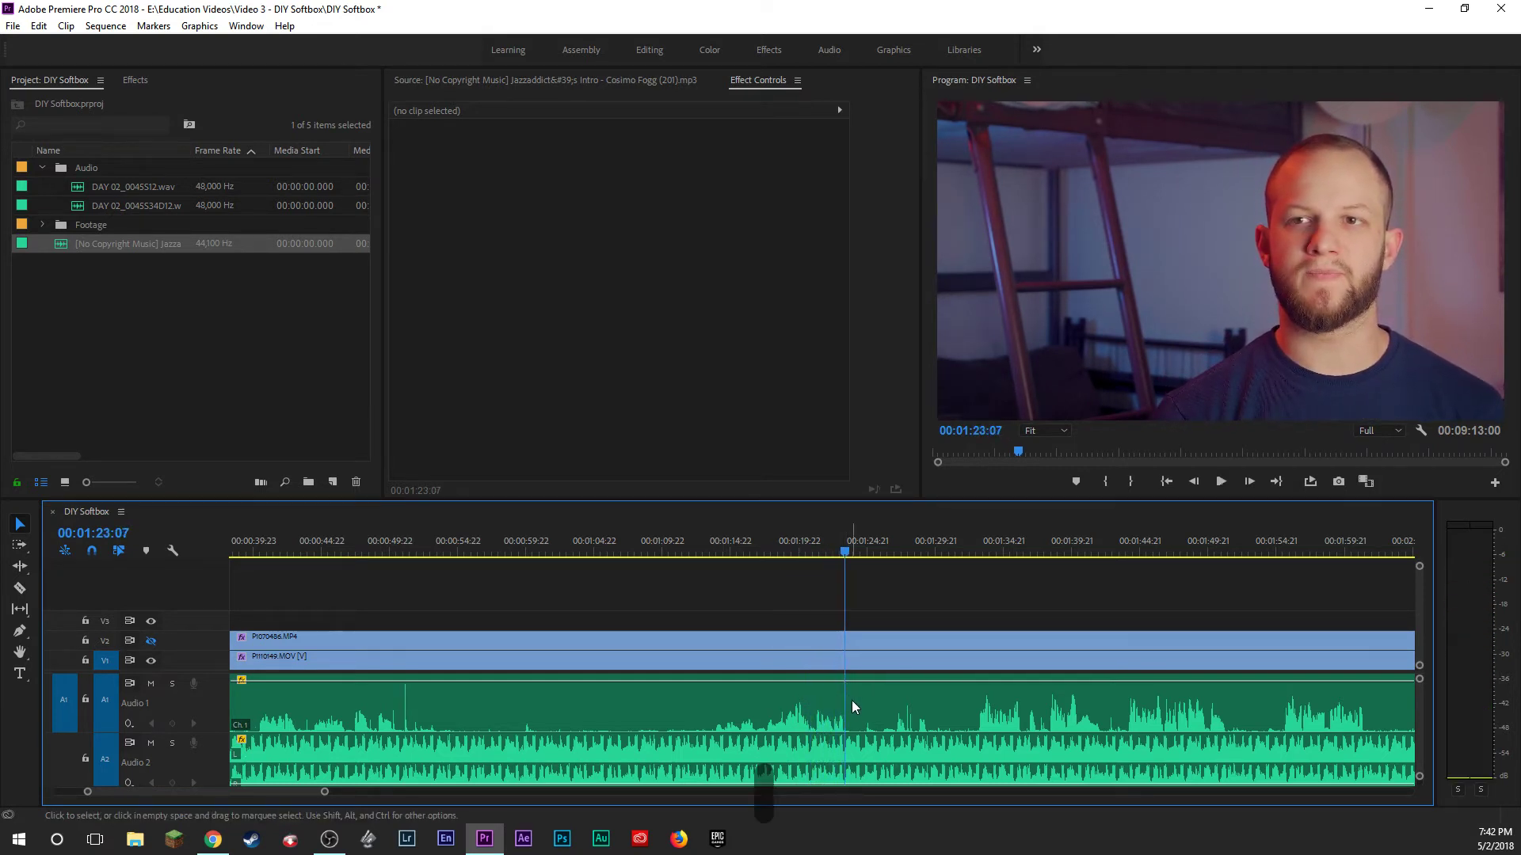
Isolate the usable line by splitting the V1, V2 and A1 clips at 00:01:23:07 and 00:01:16:18.
left_click_drag(865, 621, 876, 689)
key("b")
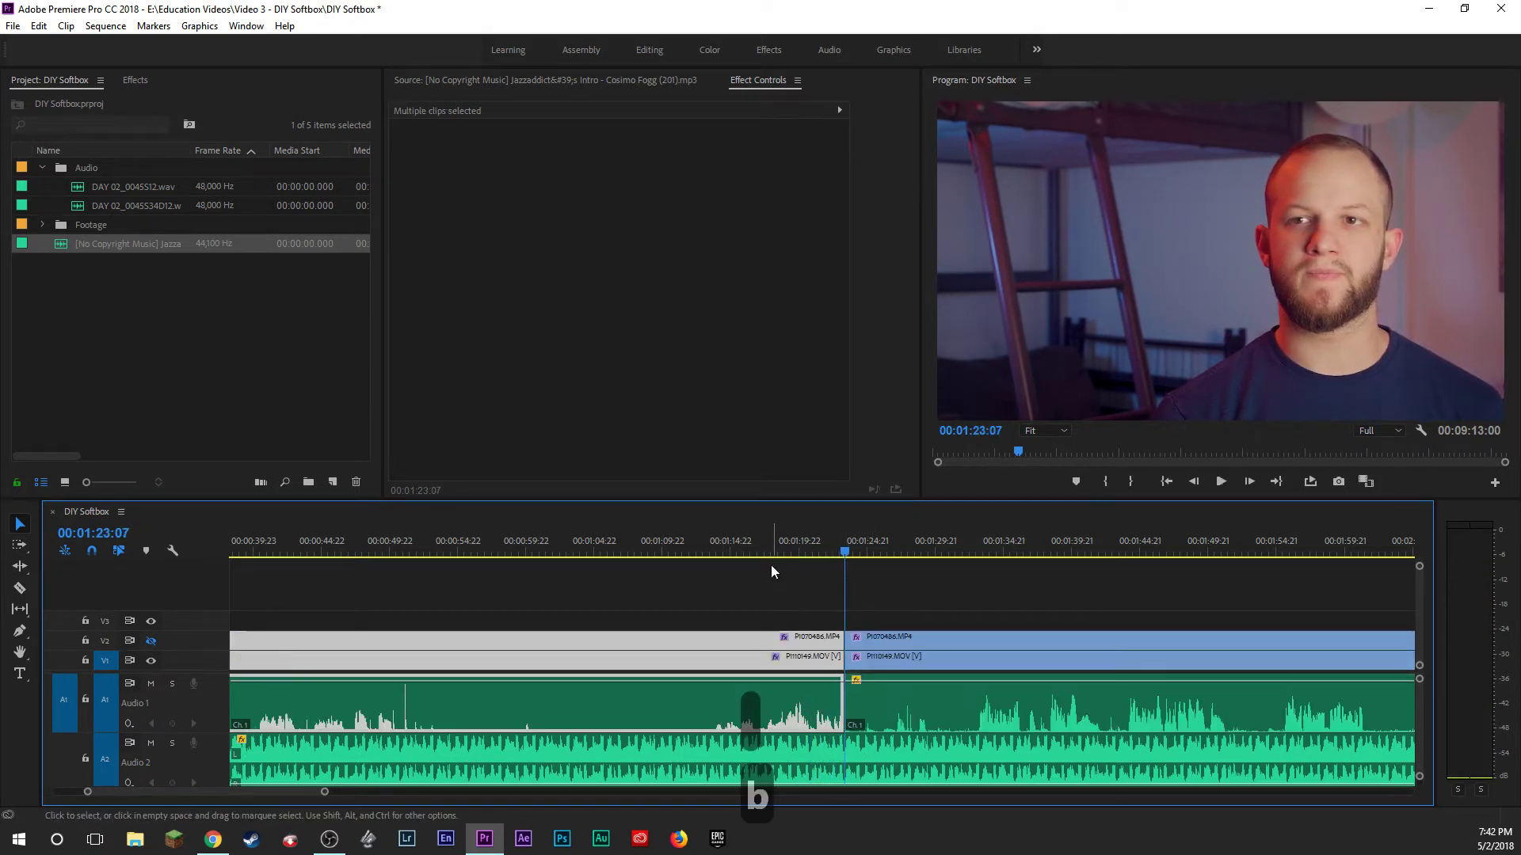
left_click(729, 557)
key("b")
key("space")
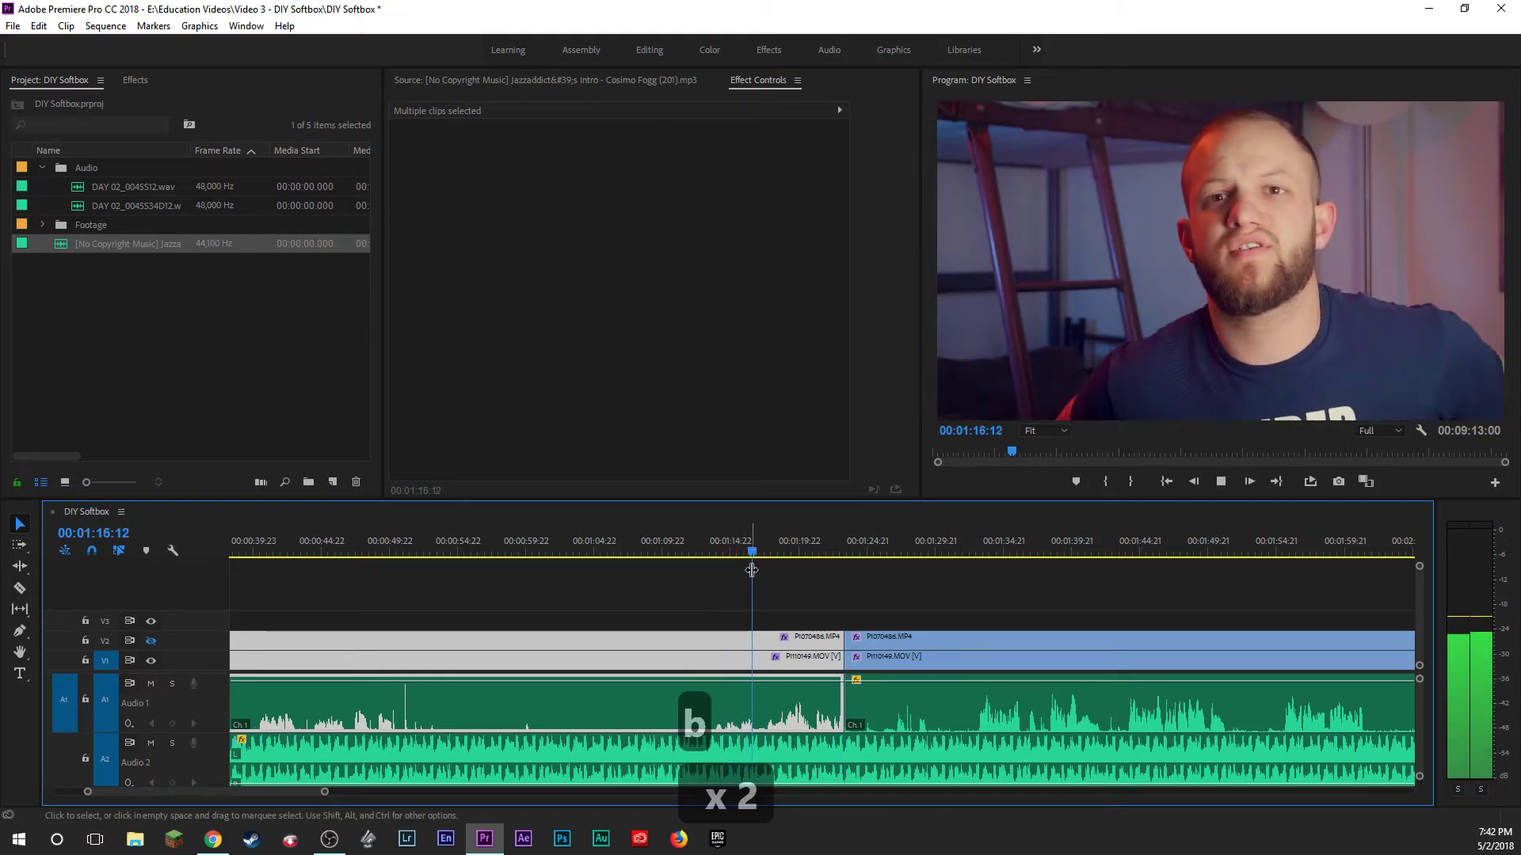
key("space")
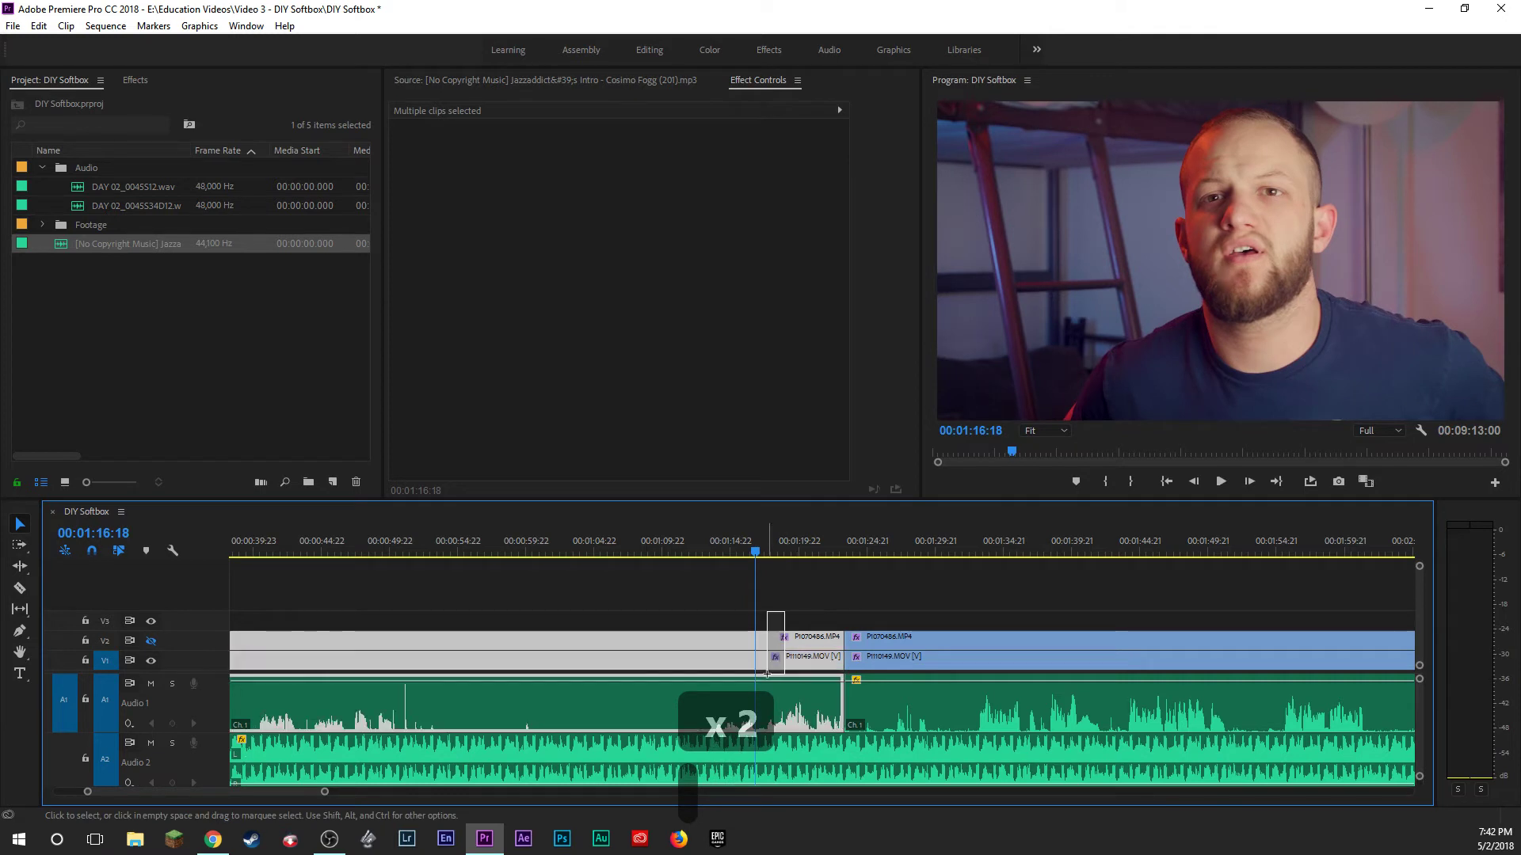
key("b")
Delete the V1, V2 and A1 footage between 00:00:31:01 and 00:01:16:18 and close the gap.
left_click_drag(672, 591, 626, 669)
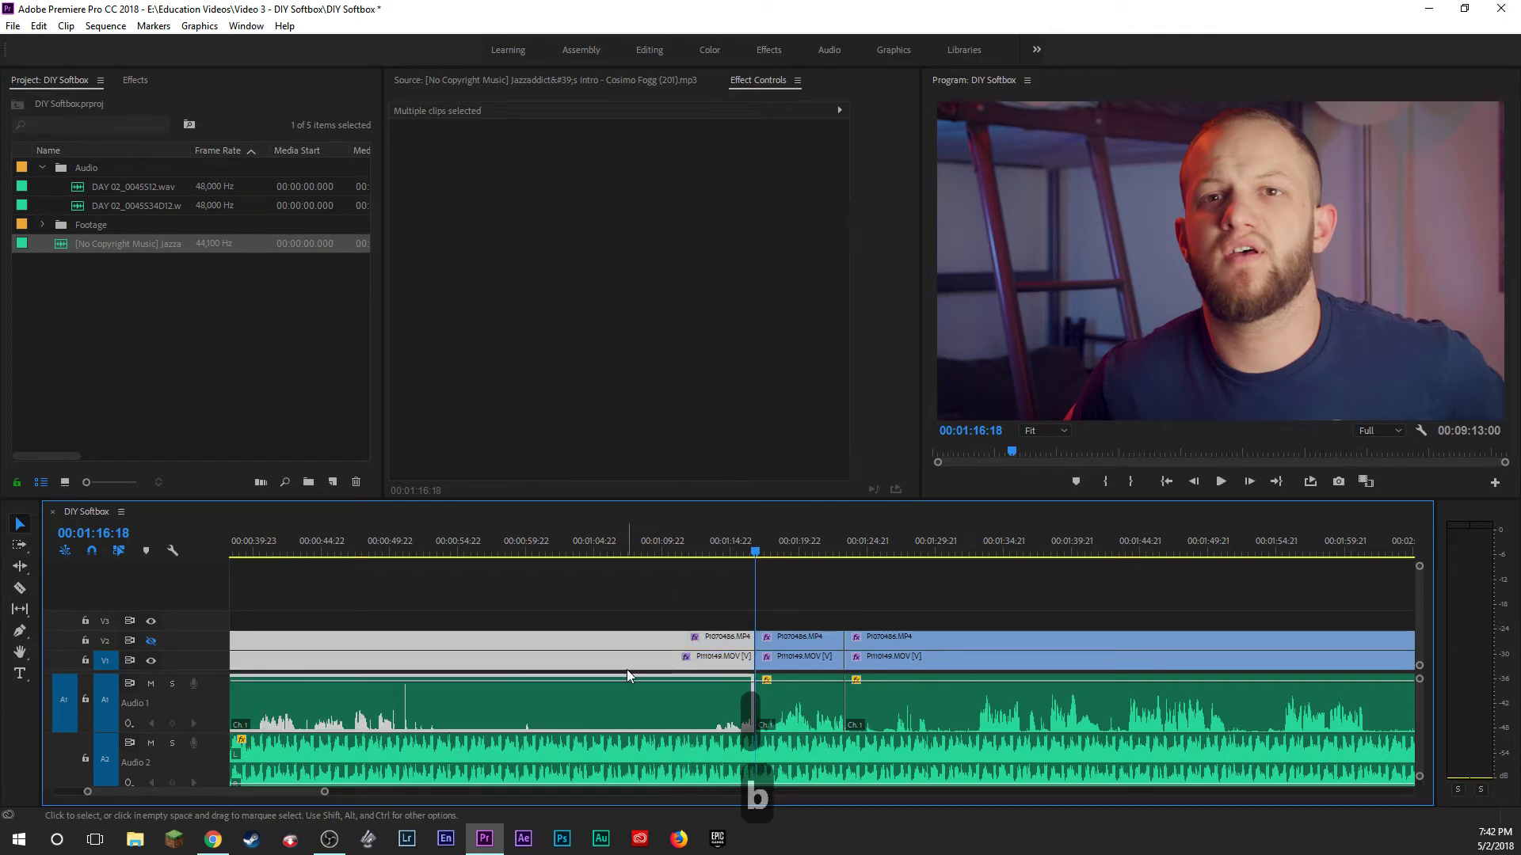
key("Delete")
left_click(629, 657)
key("Delete")
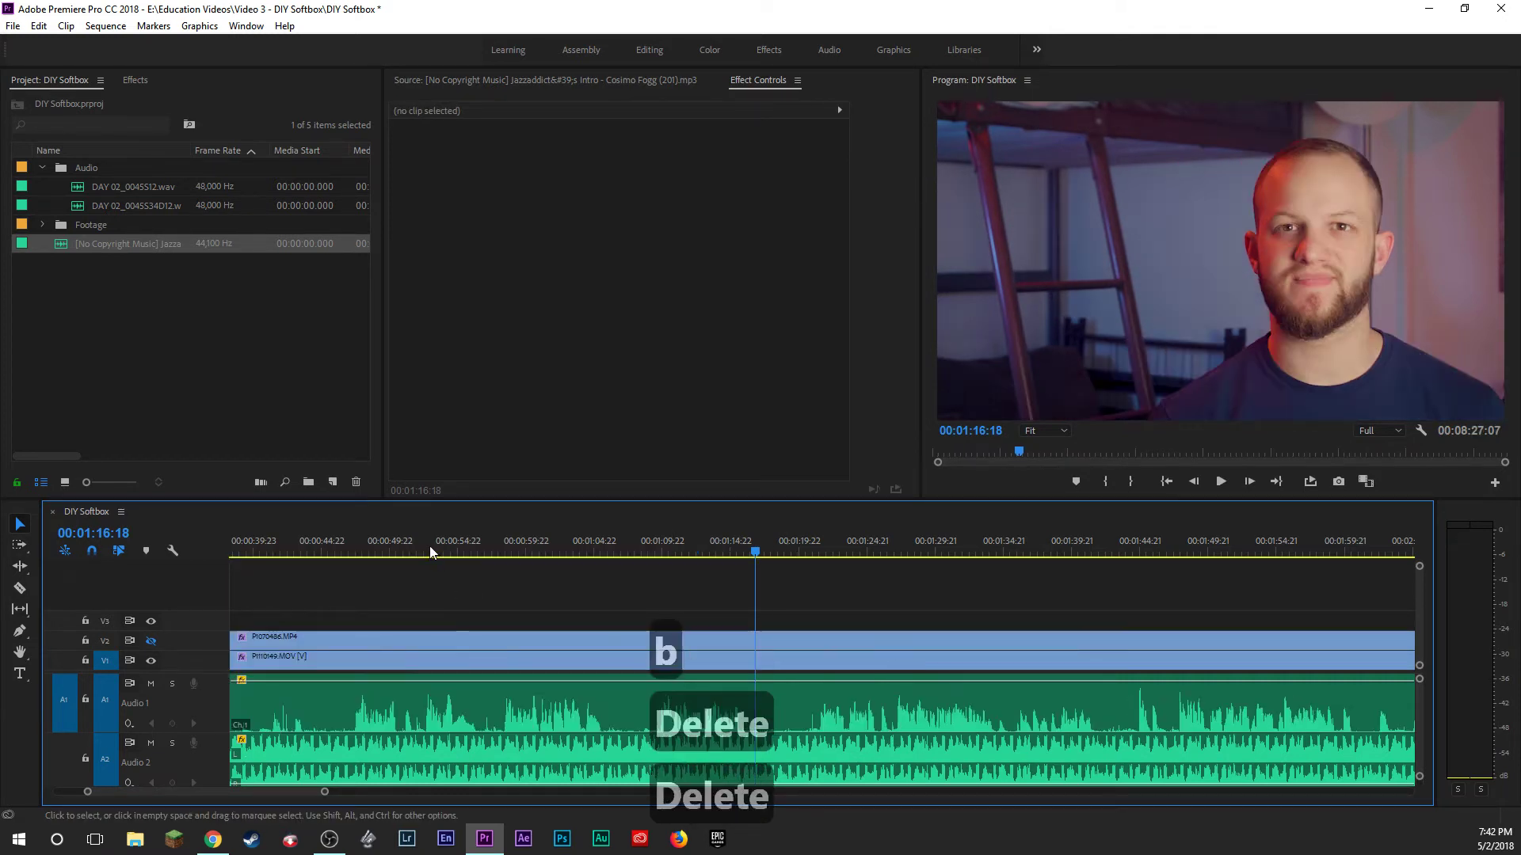
Return the playhead to the 00:00:31:01 cut to inspect the new join.
left_click(426, 549)
key("a")
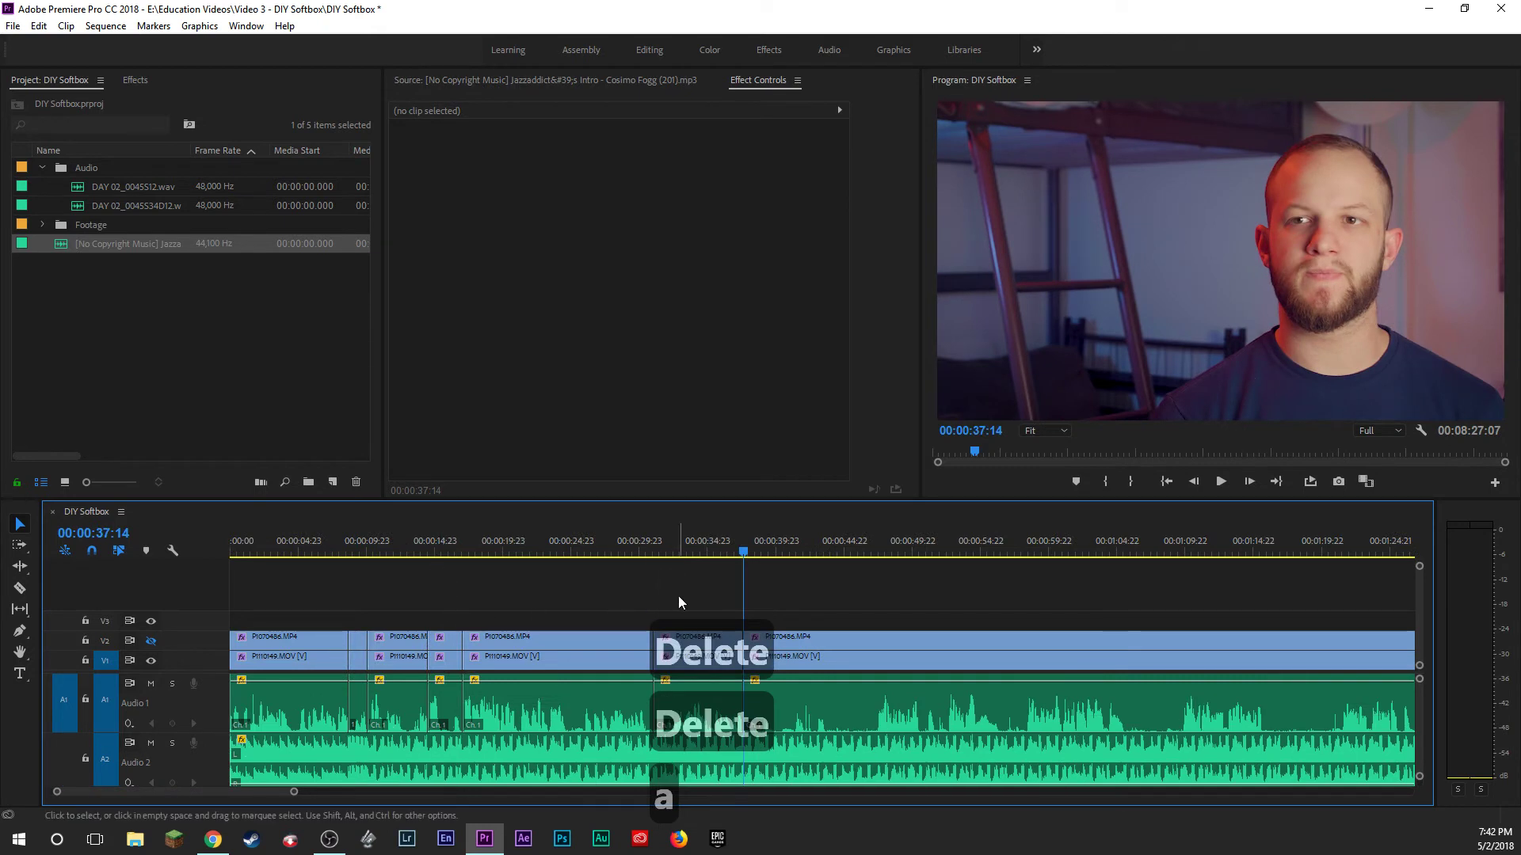
key("a")
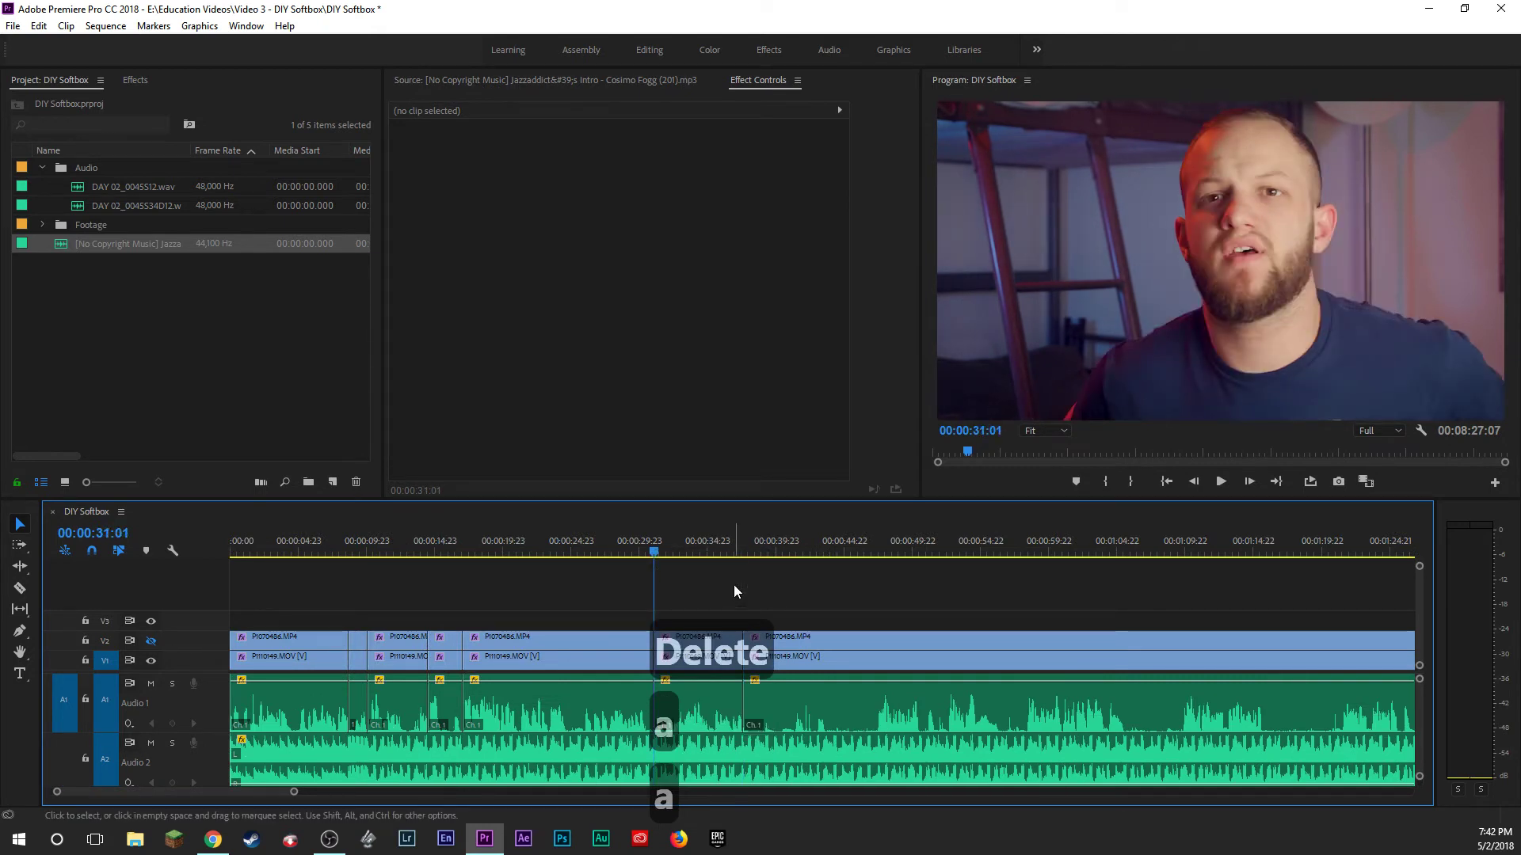
key("a")
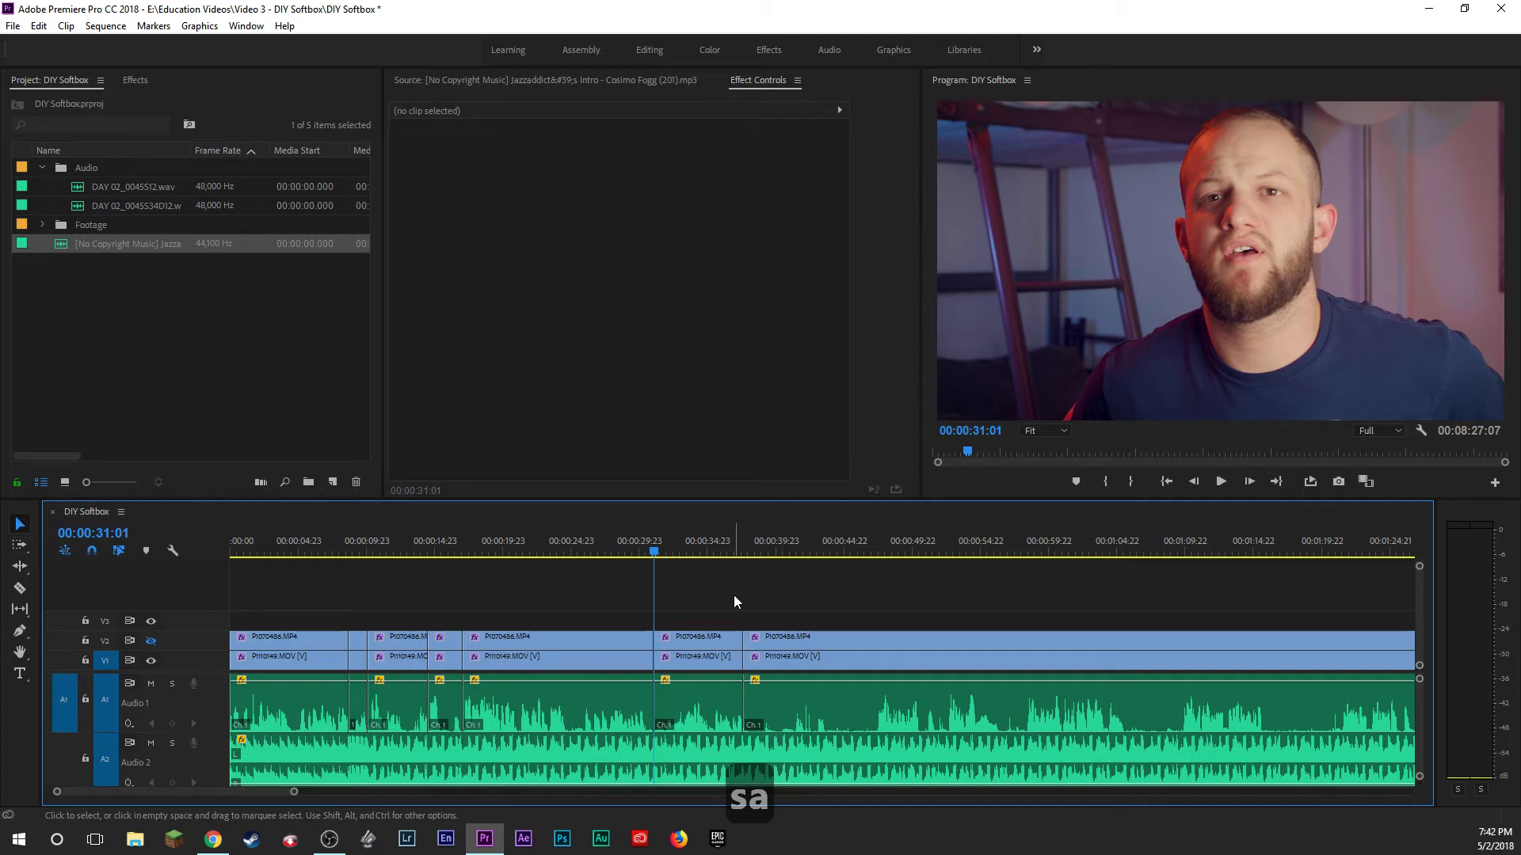
Review the edit from the start of the sequence, then play across the cuts from 00:00:08:18 to 00:00:14:20.
left_click_drag(251, 568, 204, 568)
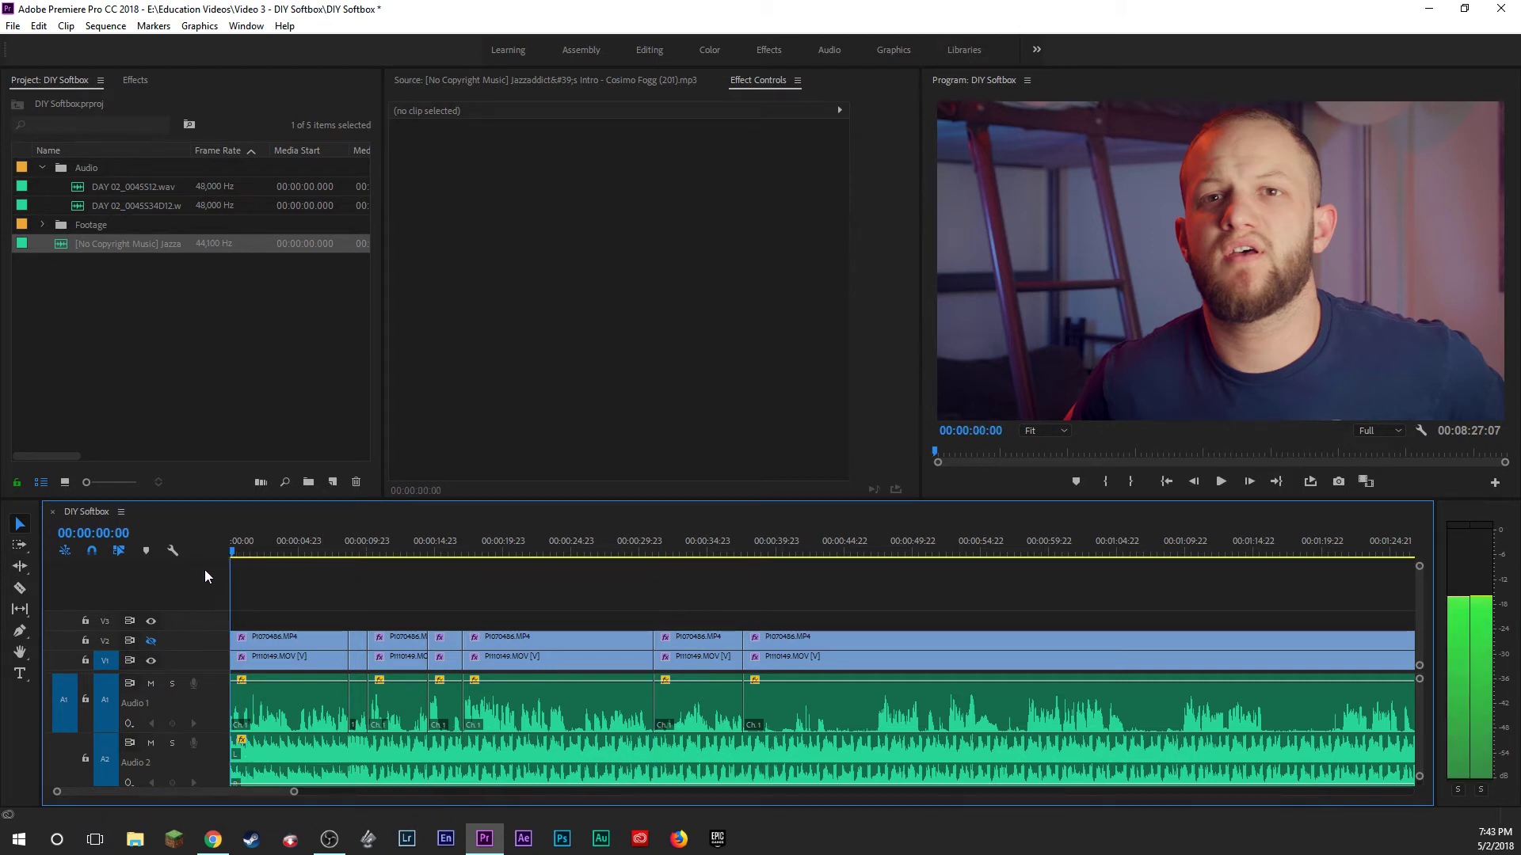
key("space")
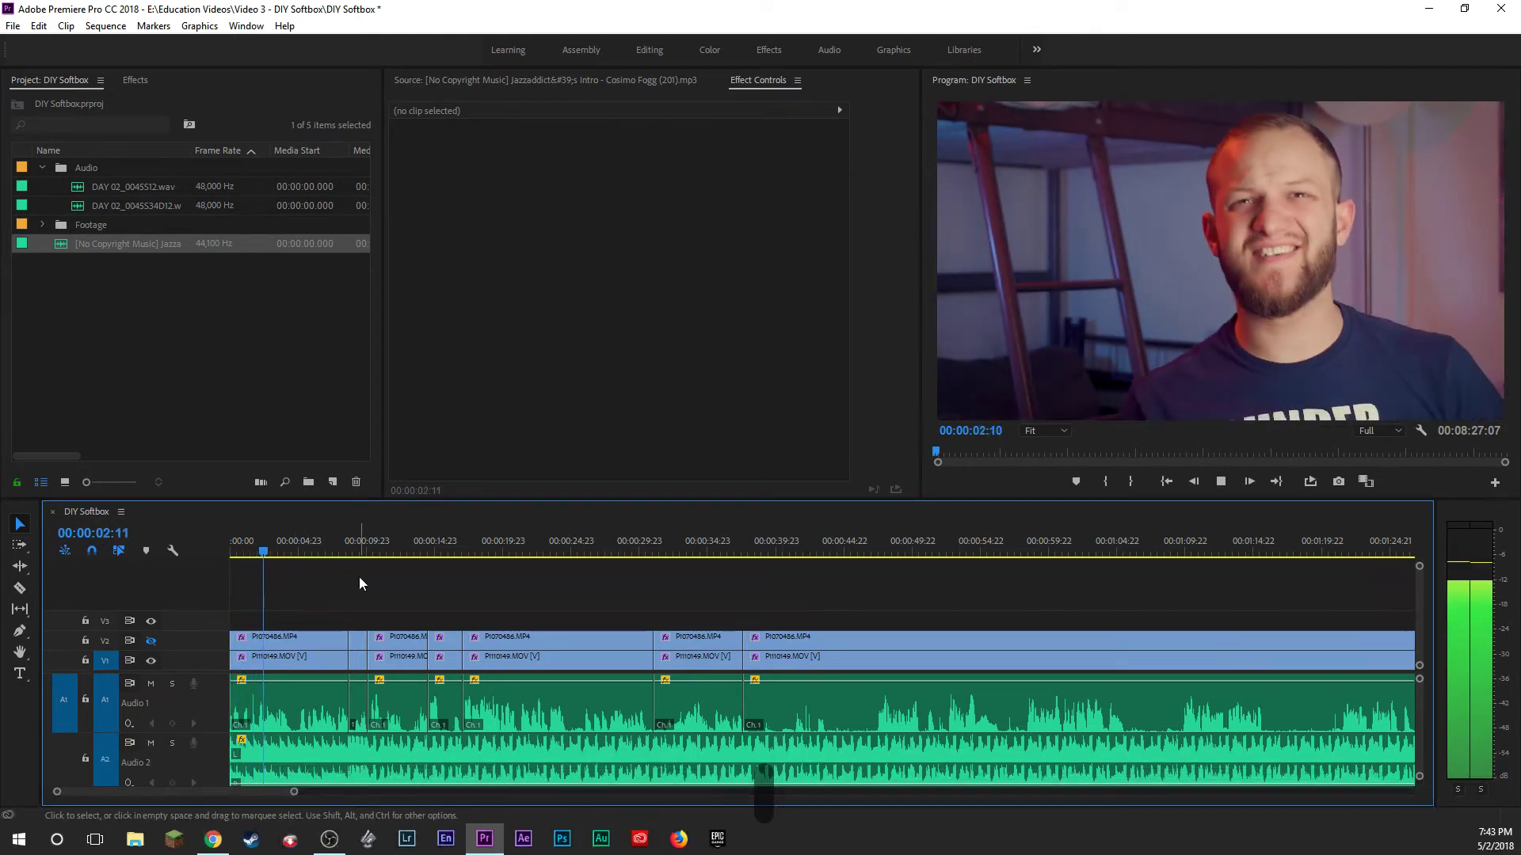
key("space")
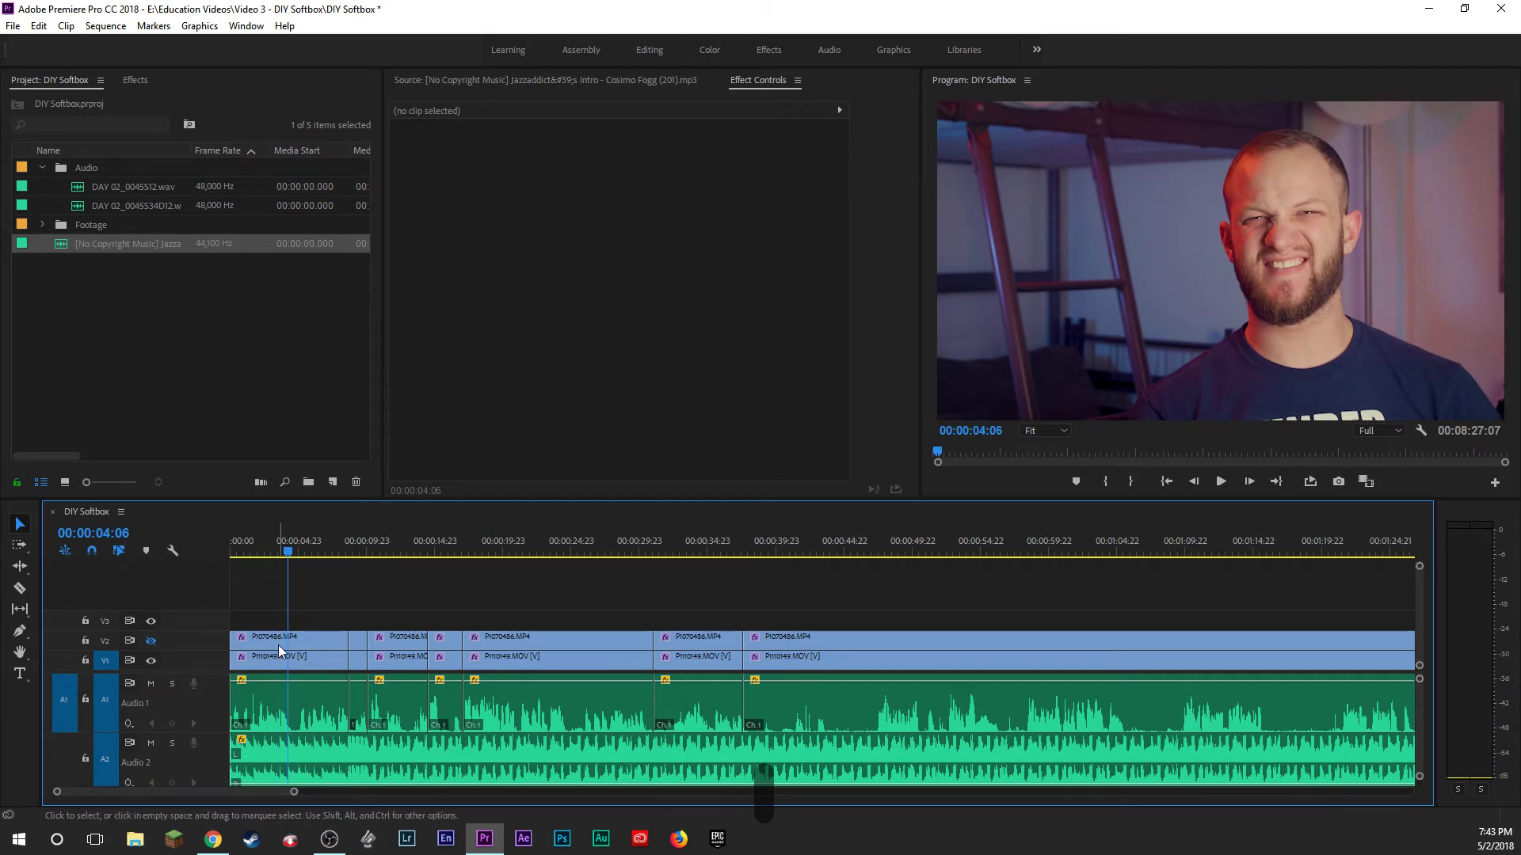
key("Down")
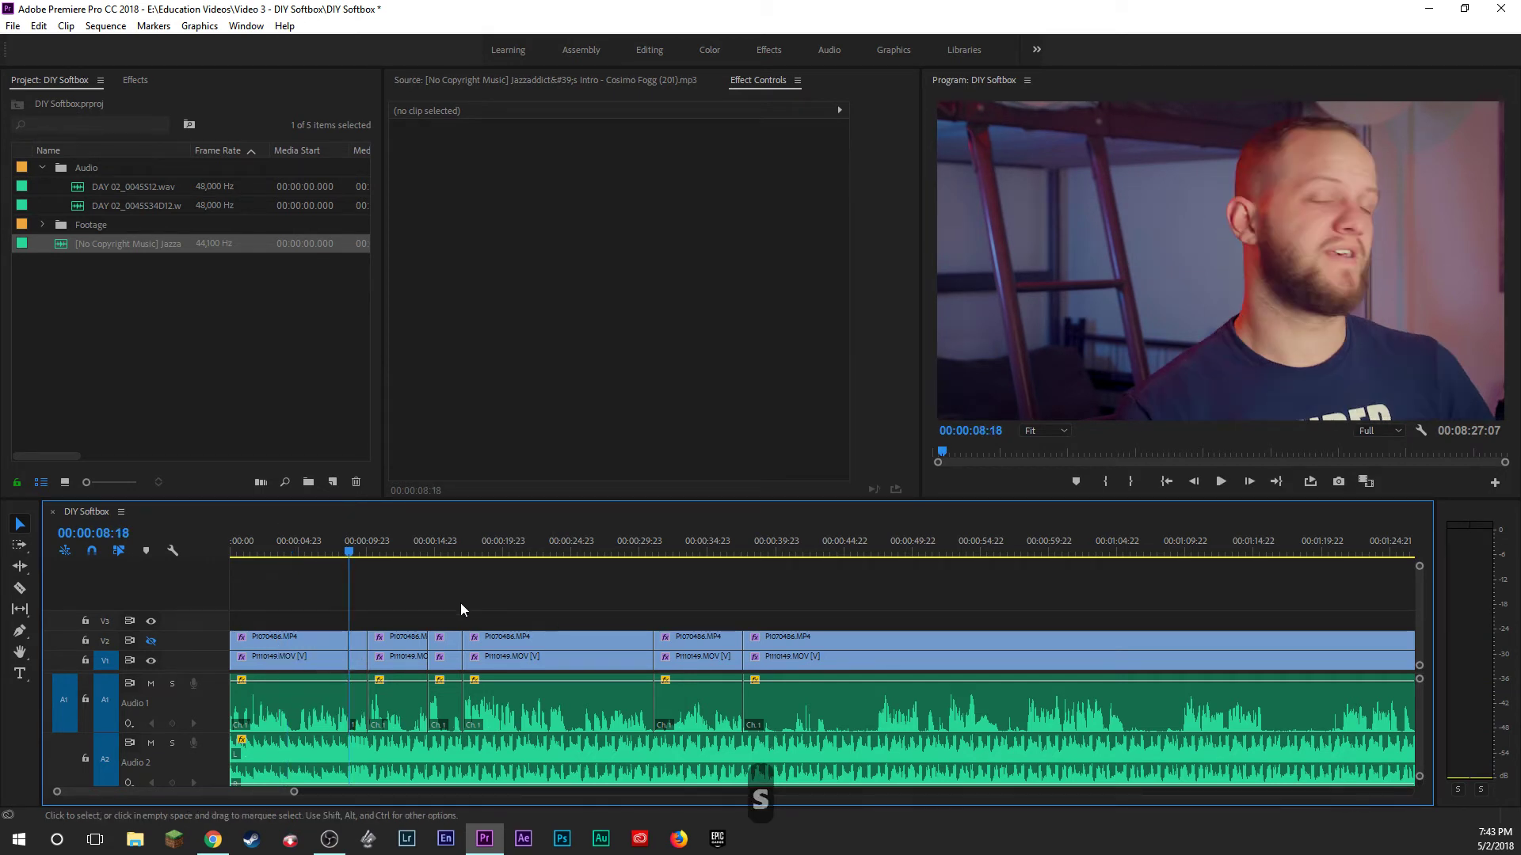
key("space")
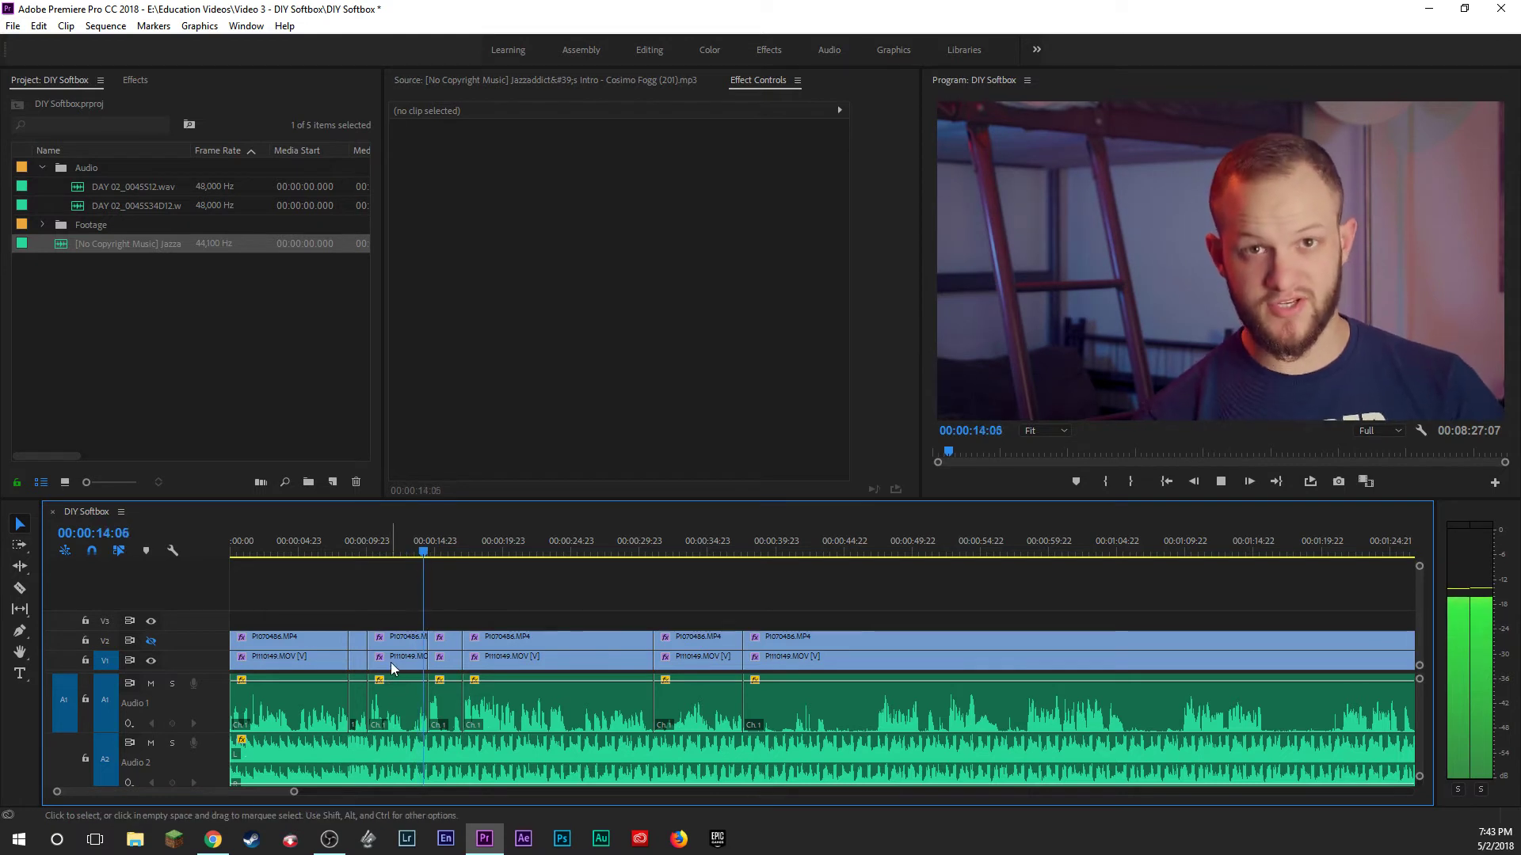
key("space")
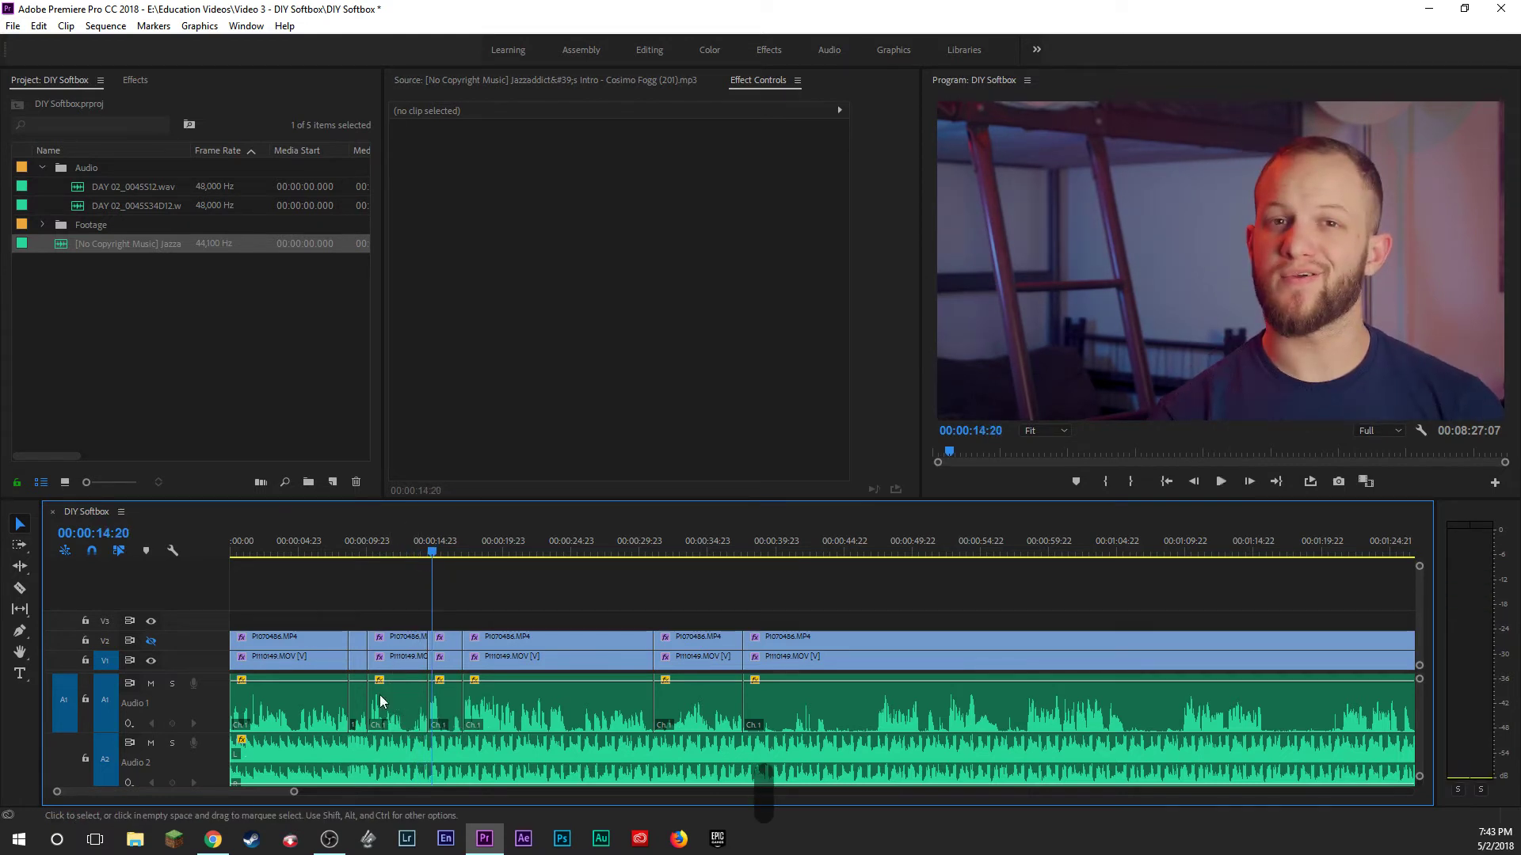
Step back to the 00:00:14:13 cut, replay the line from there, and move on to the 00:00:17:02 cut.
key("Left")
key("Left")
key("Left")
key("Left")
key("Left")
key("Left")
key("Left")
key("a")
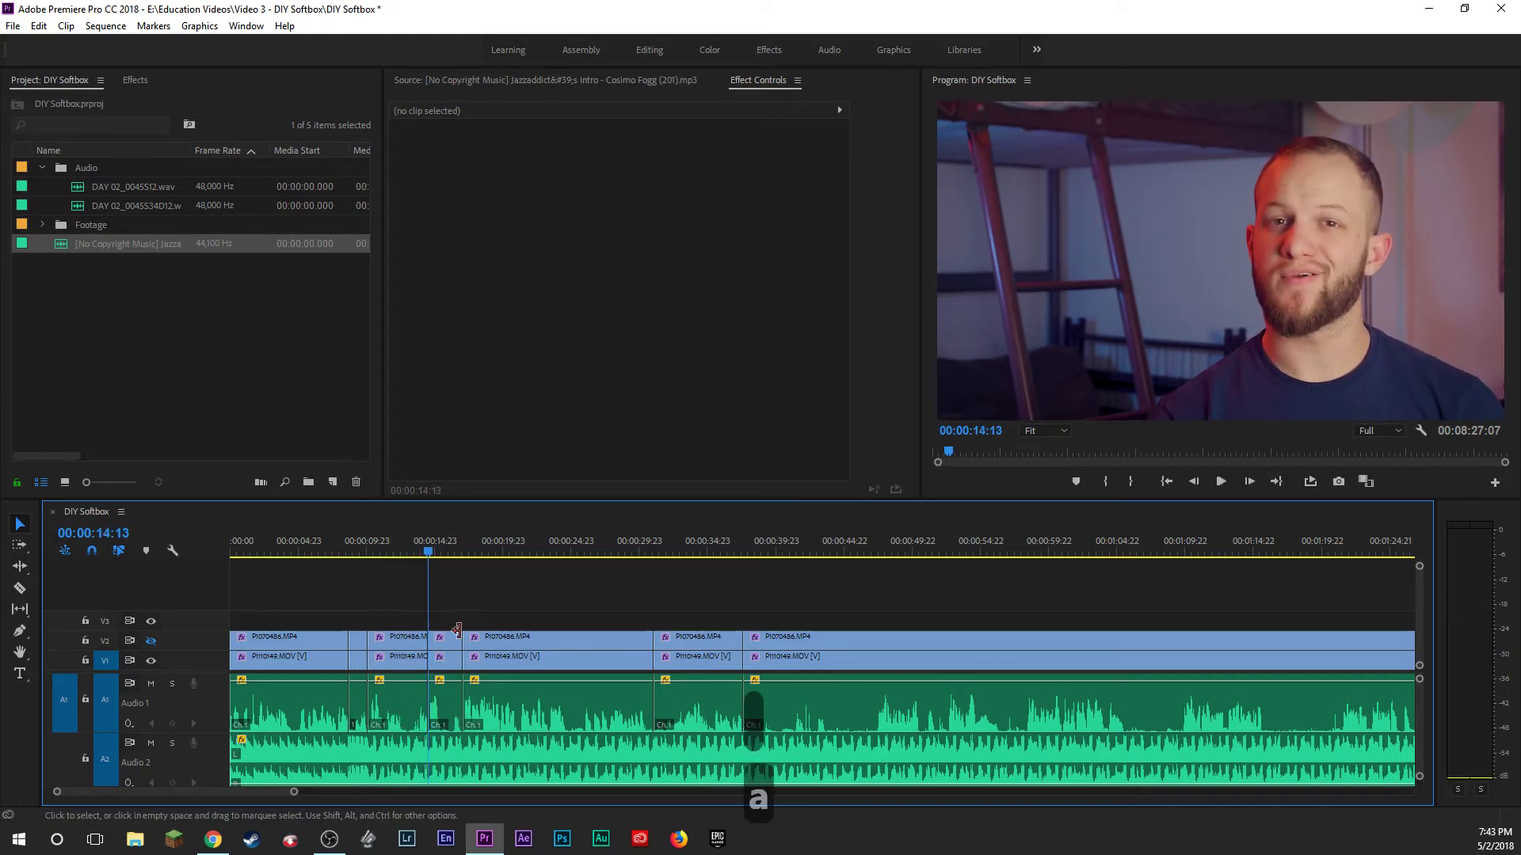
key("space")
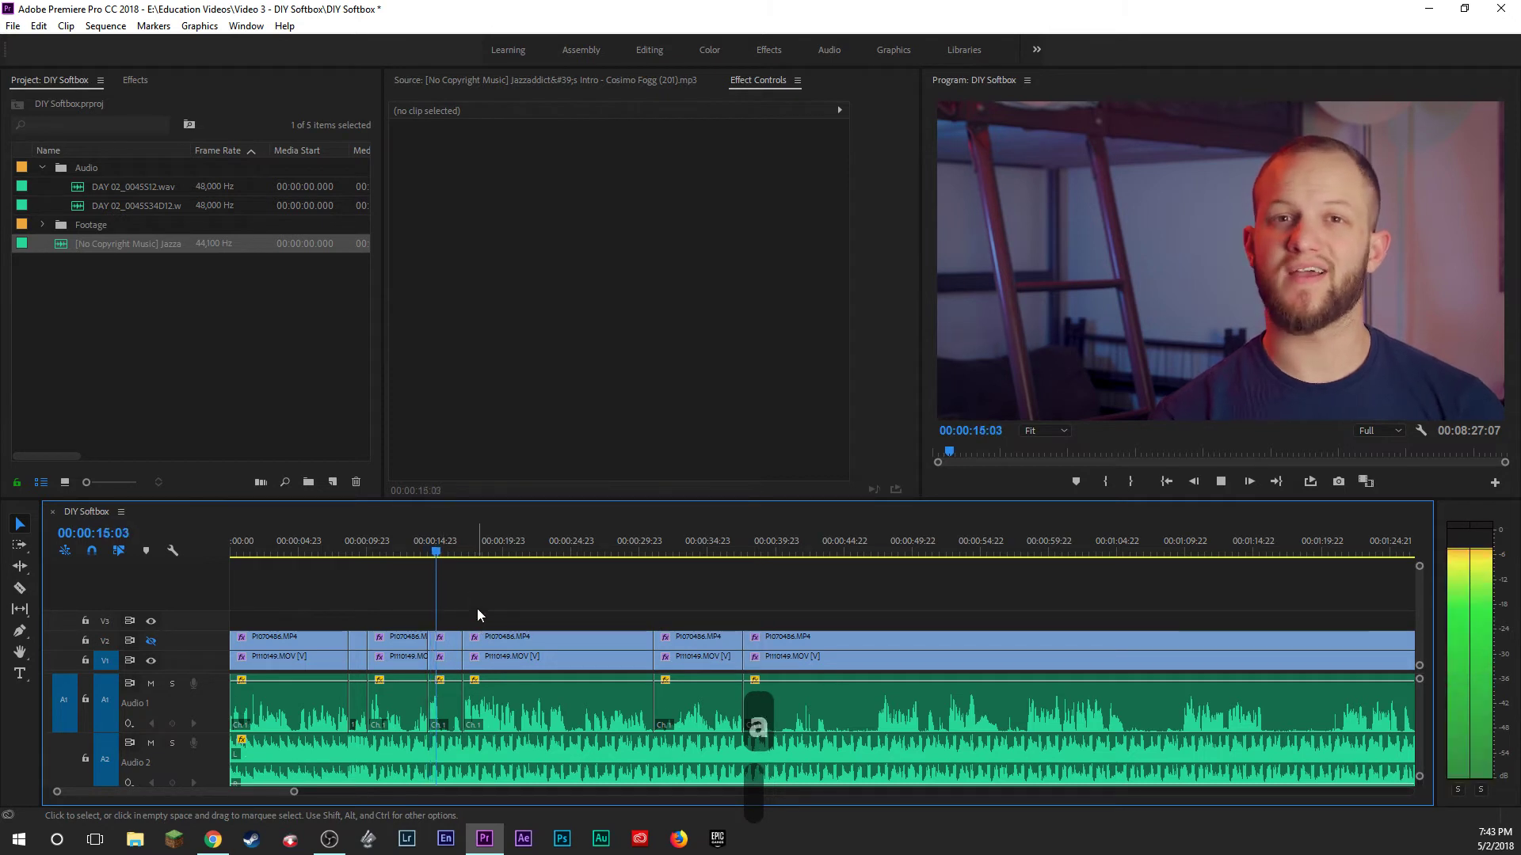
key("s")
key("space")
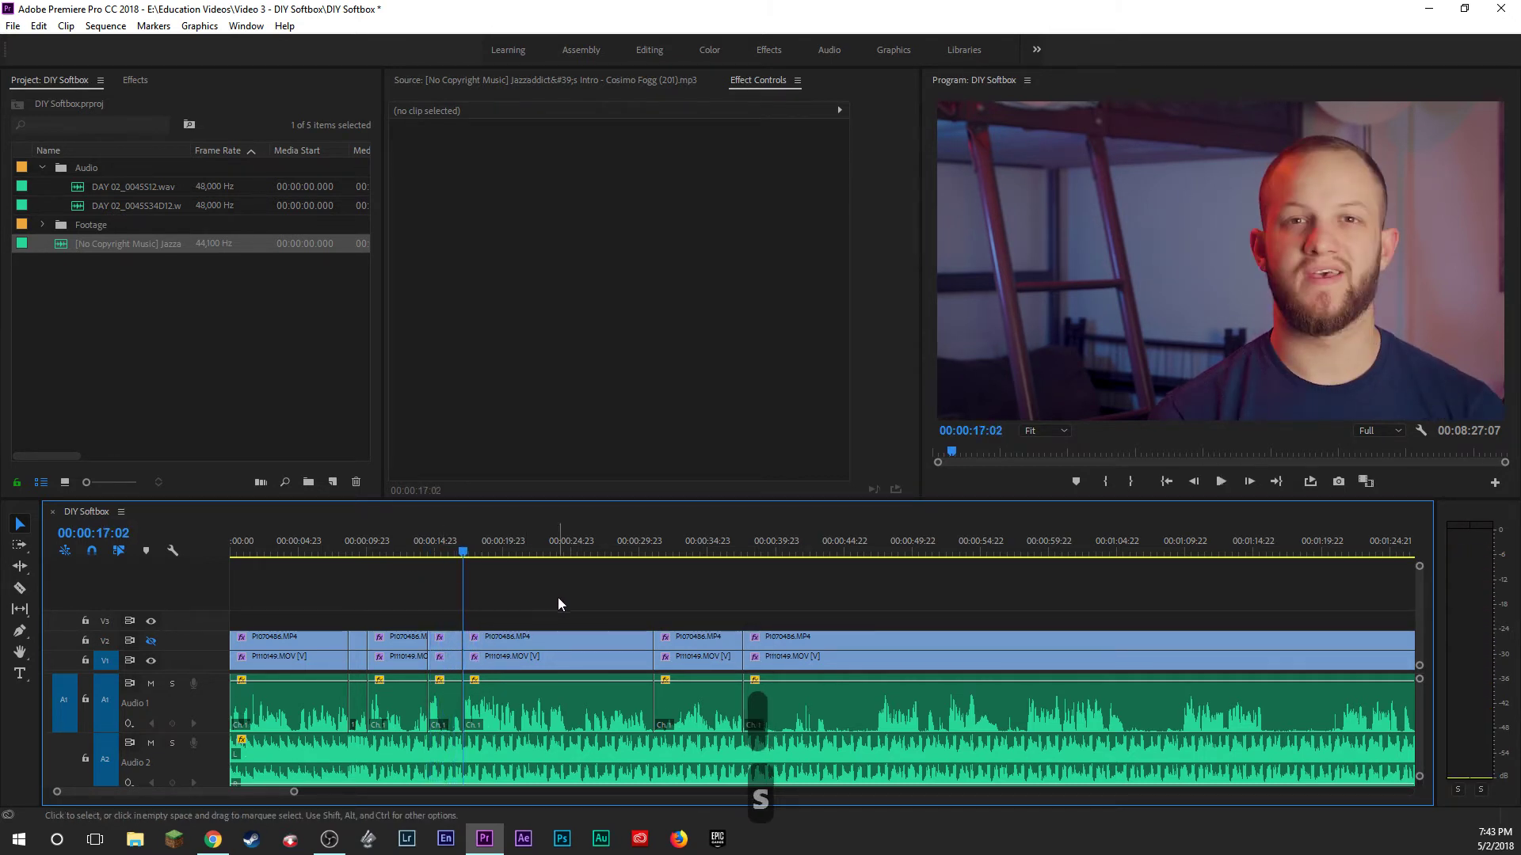
Review the takes after the 00:00:17:02 and 00:00:31:01 cuts up to about 00:00:42:10, then return to the 00:00:31:01 cut.
key("space")
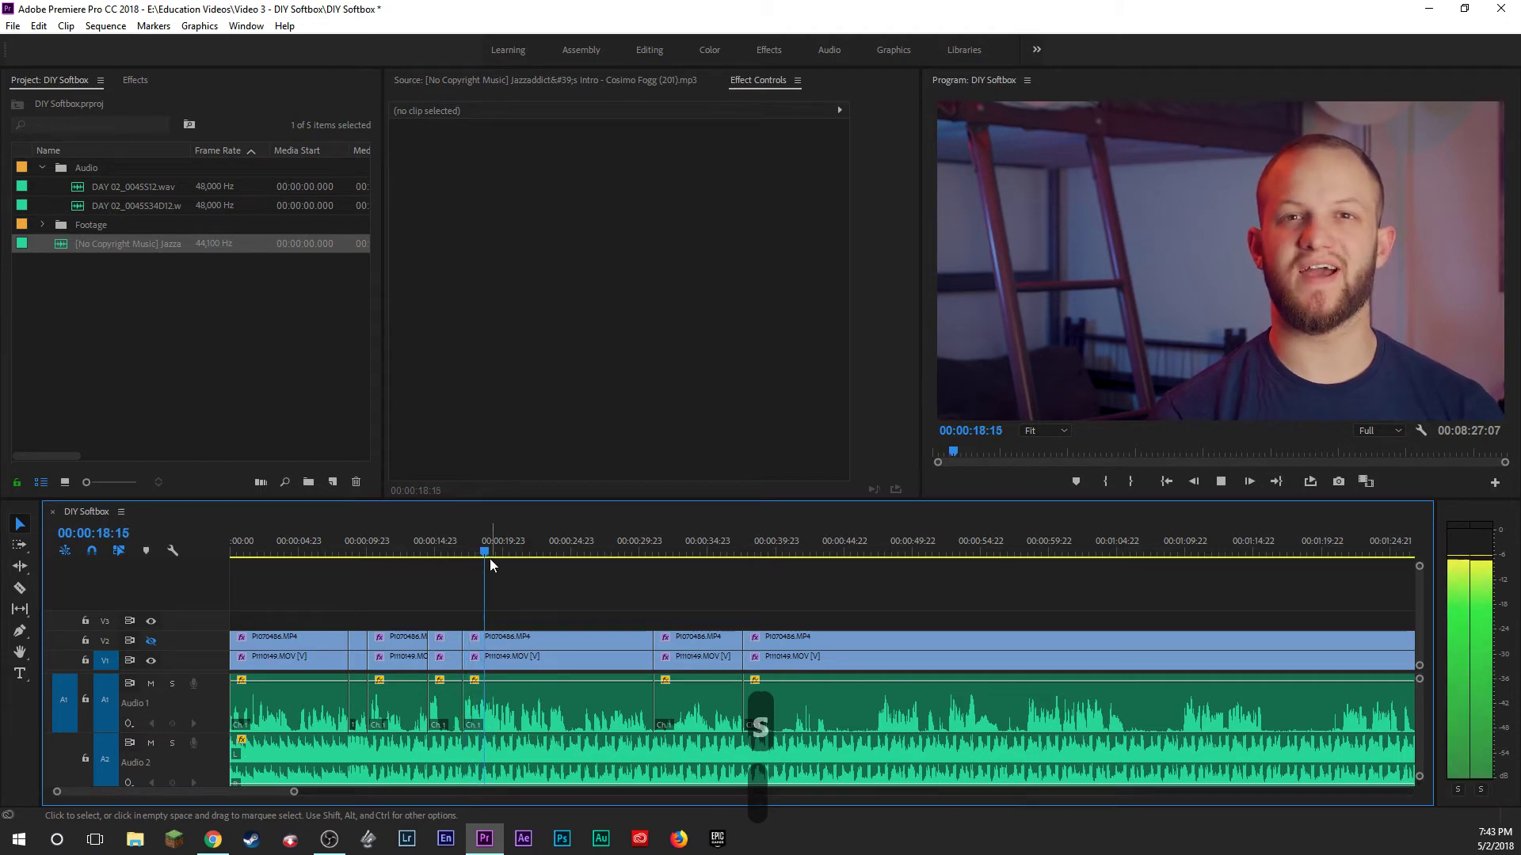
mouse_move(539, 555)
left_mouse_down()
mouse_move(590, 552)
mouse_move(557, 553)
left_mouse_up()
key("space")
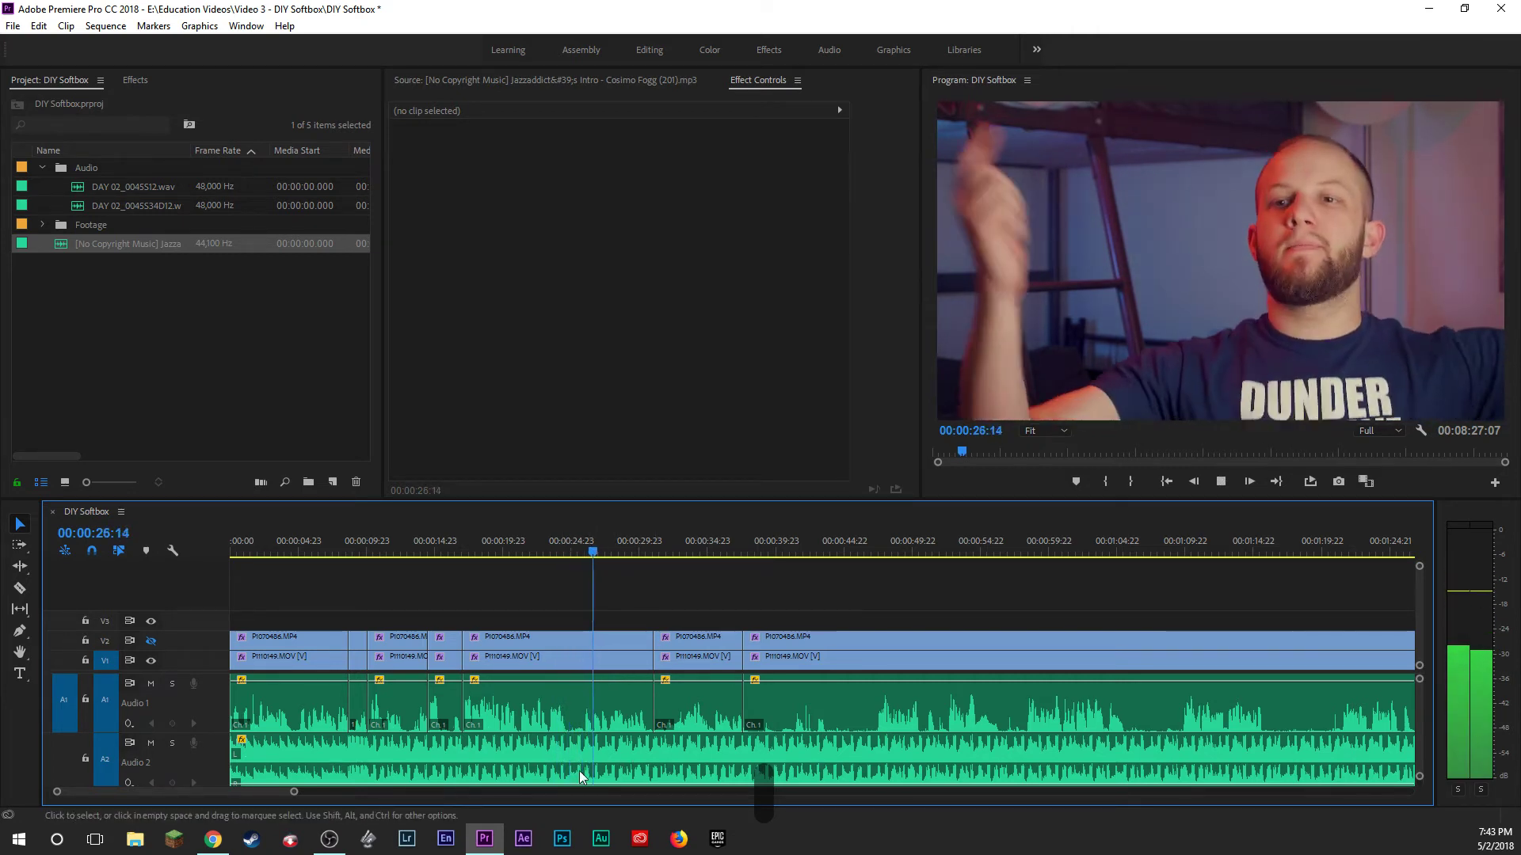
key("Down")
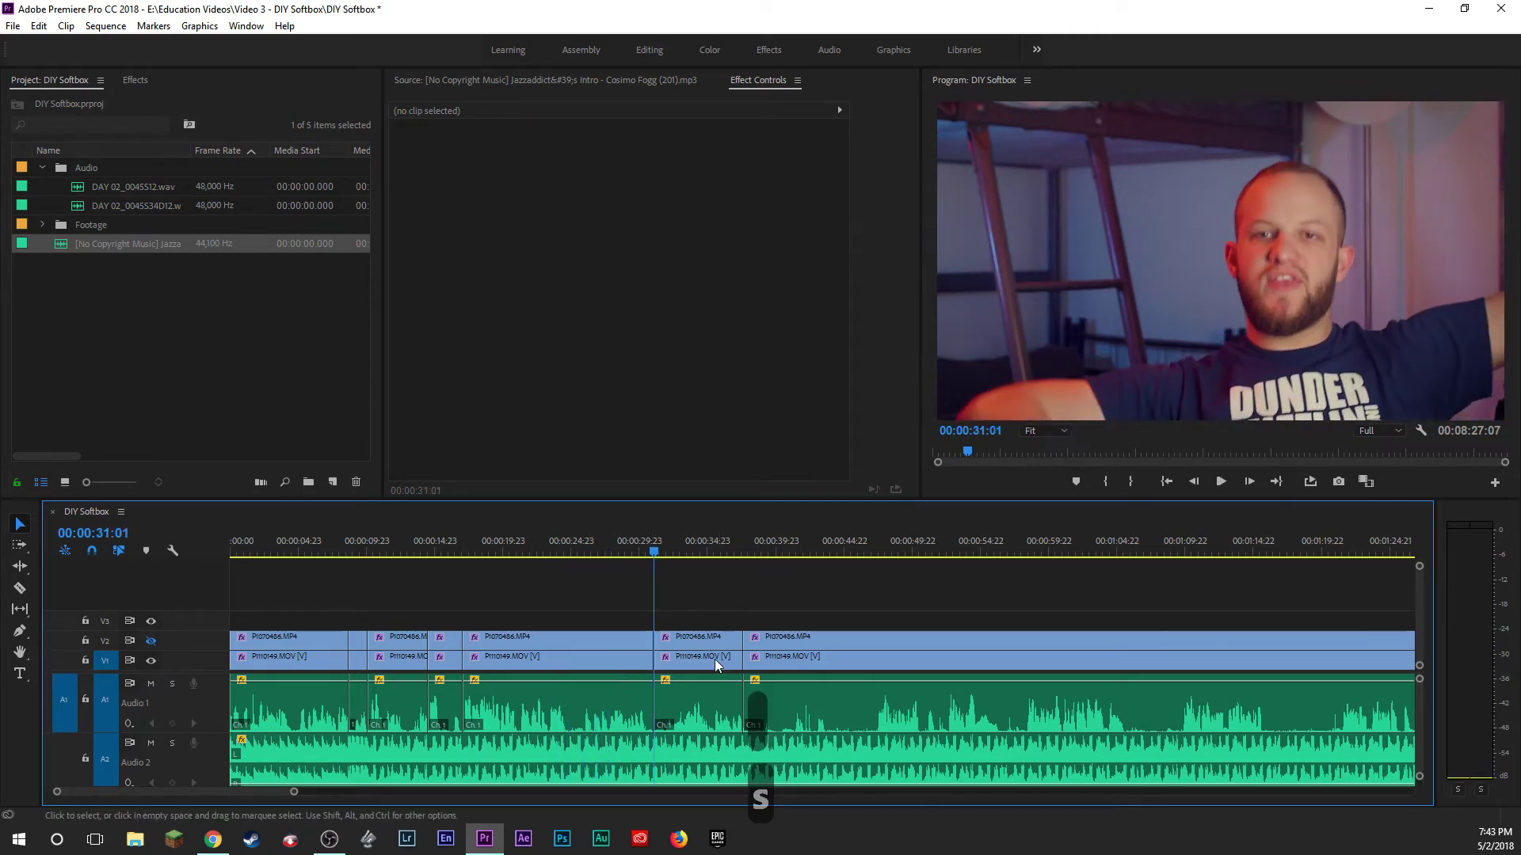
key("space")
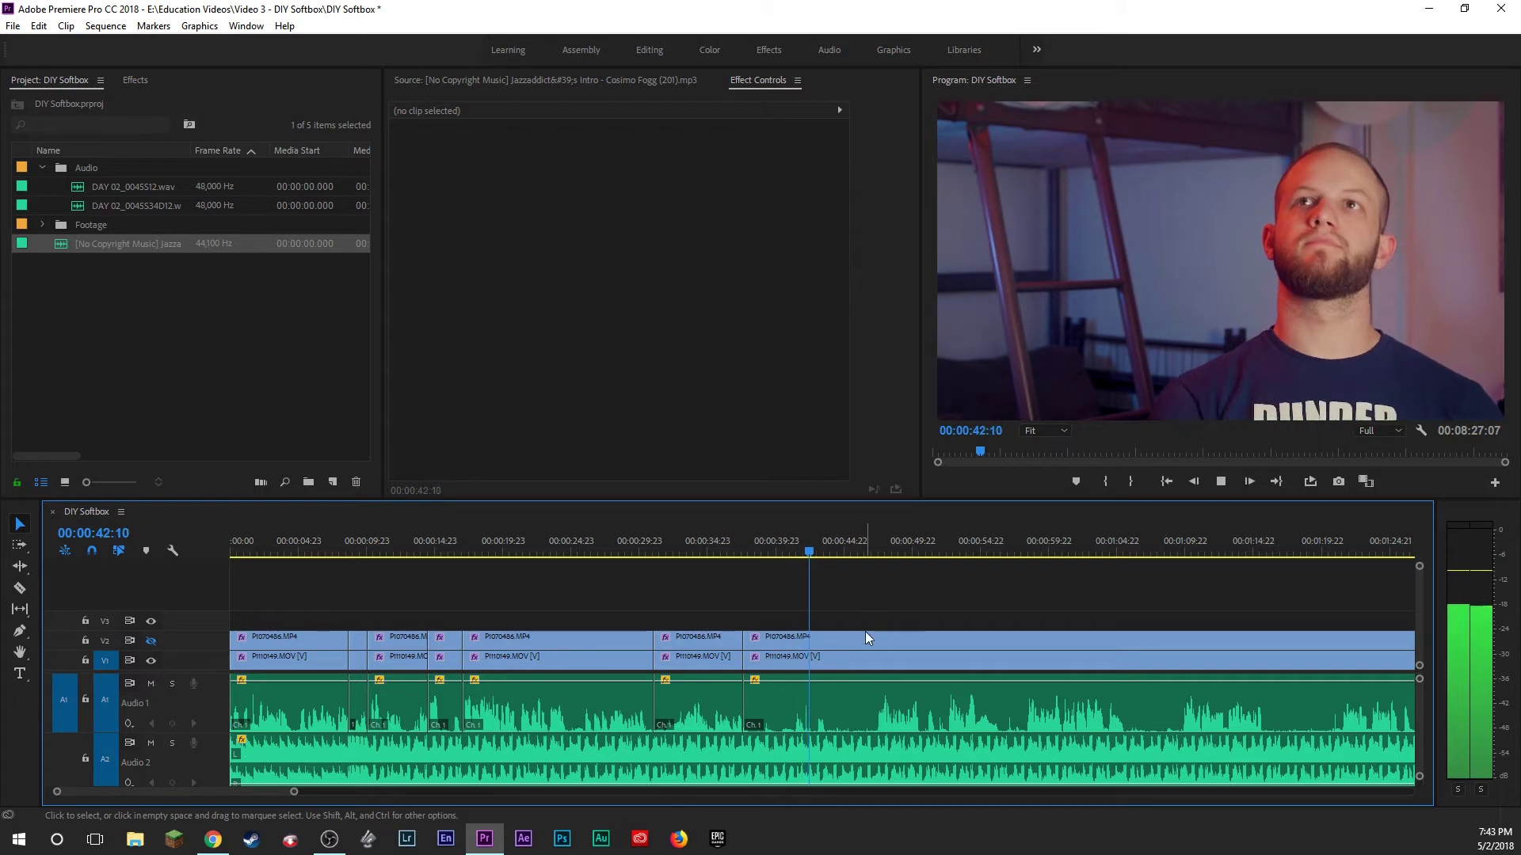
key("space")
key("Up")
key("Up")
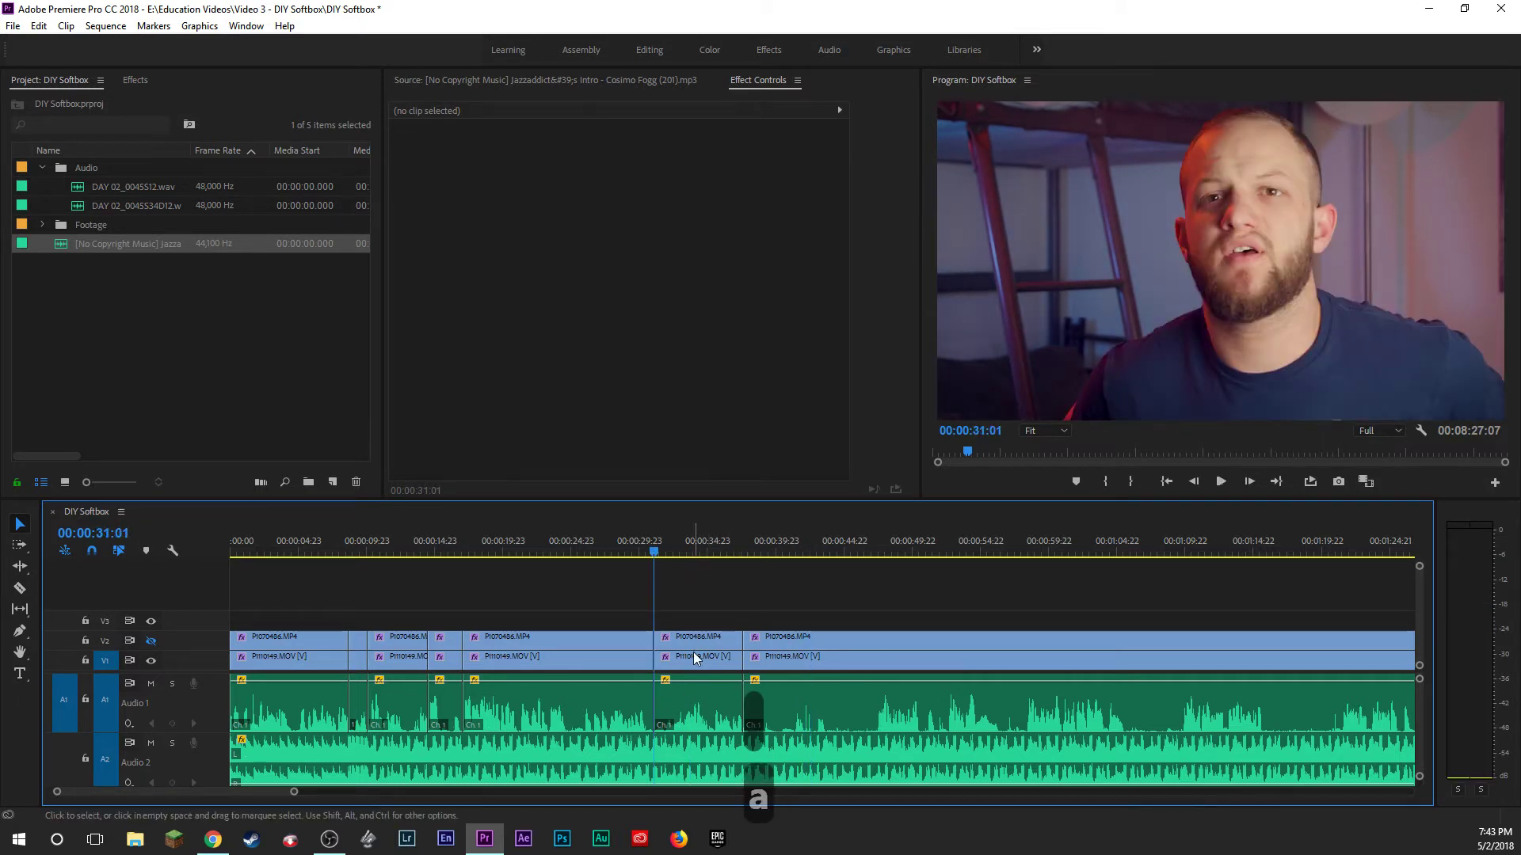
Trim the start of the clip after the 00:00:37:14 cut to 00:00:47:11 and close the gap.
scroll(797, 602, "down", 3)
scroll(797, 607, "down", 2)
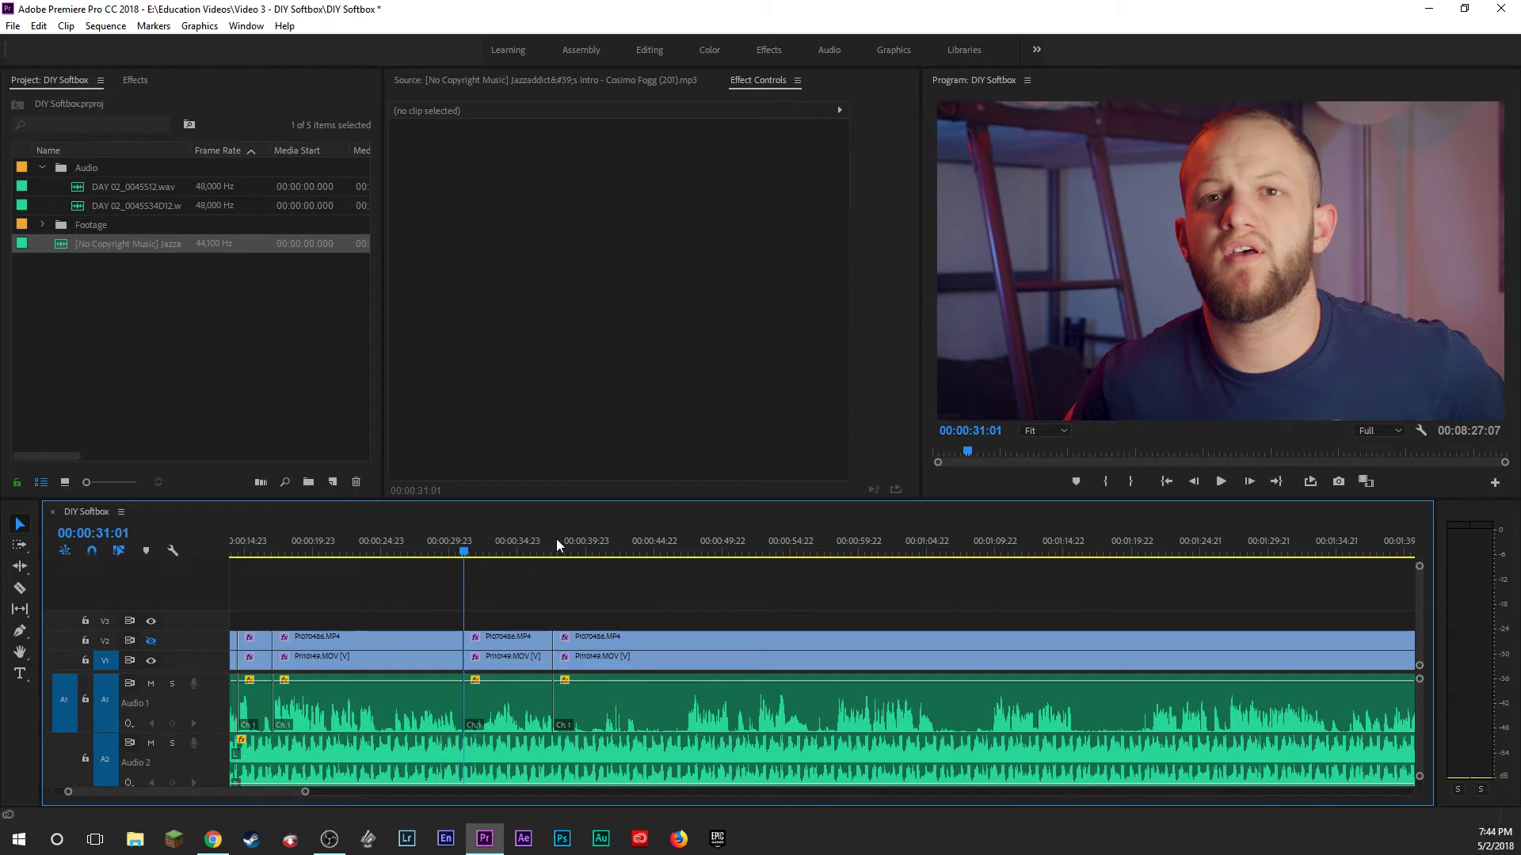
left_click_drag(653, 552, 687, 543)
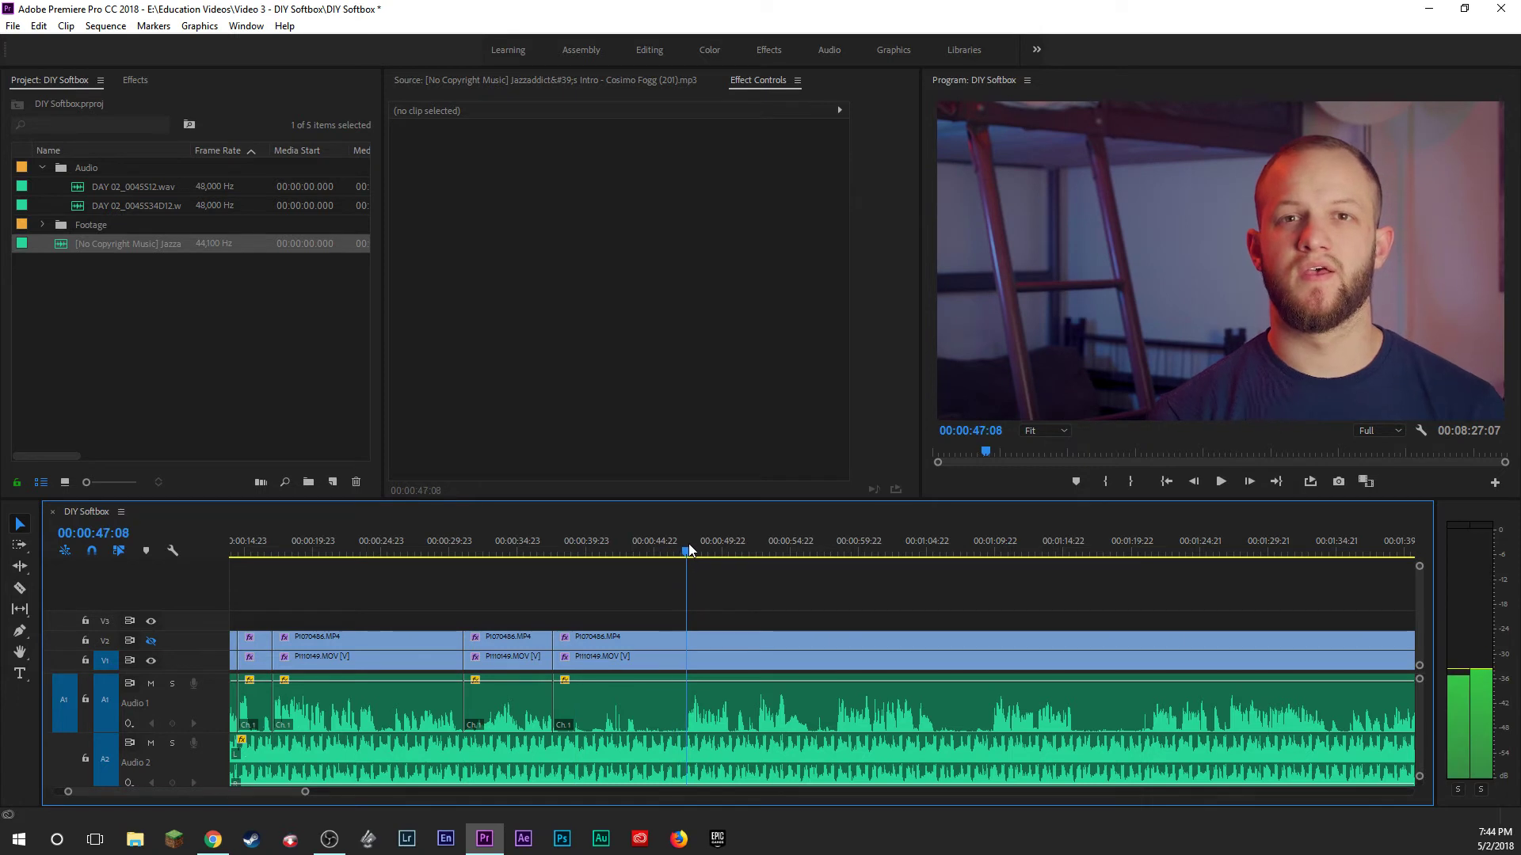
left_click(639, 634)
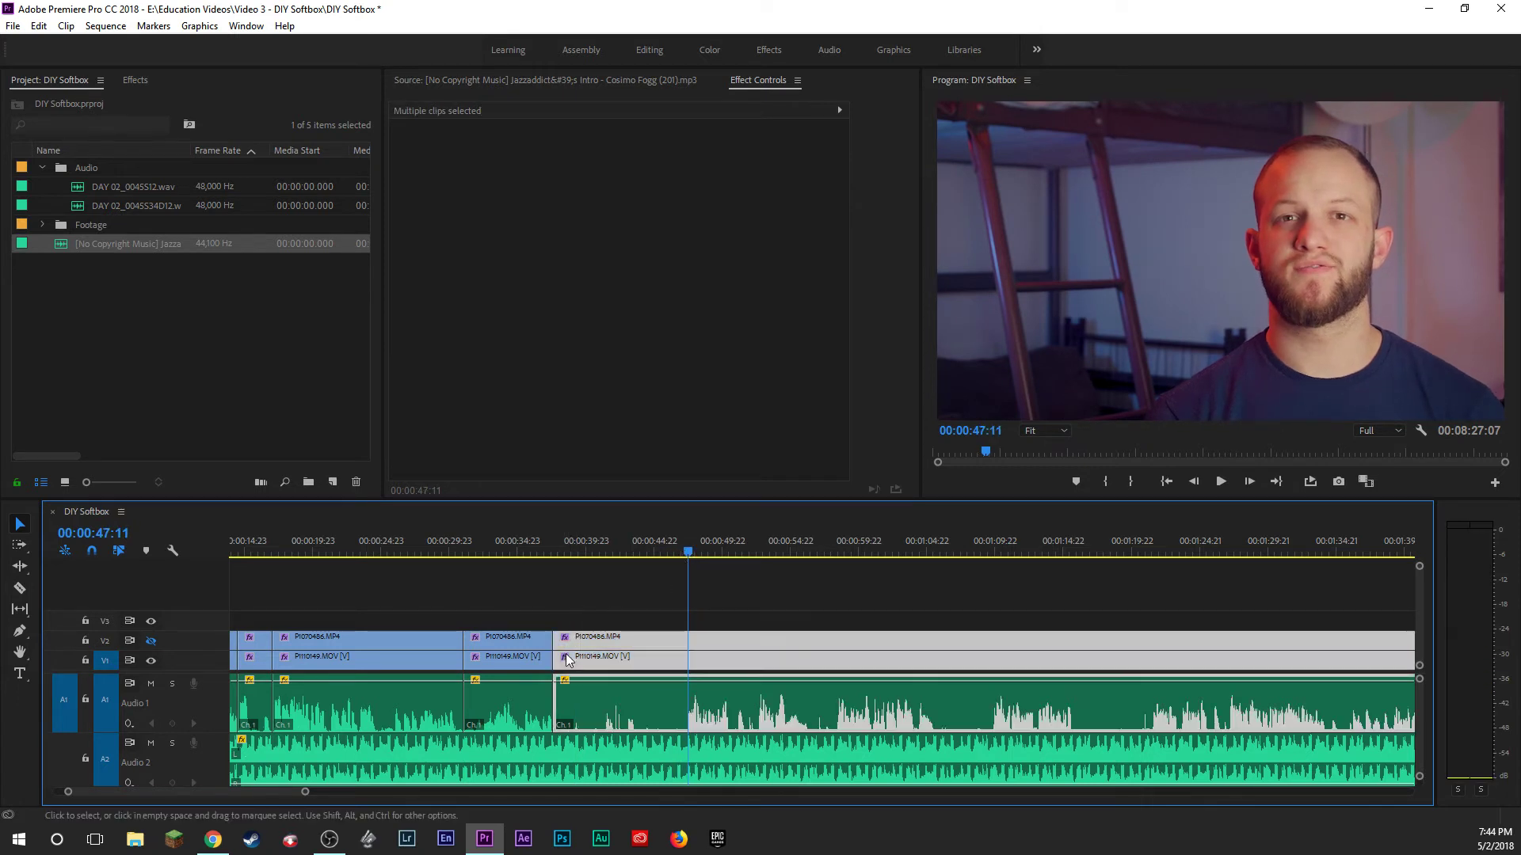
left_click_drag(639, 631, 648, 629)
left_click(648, 644)
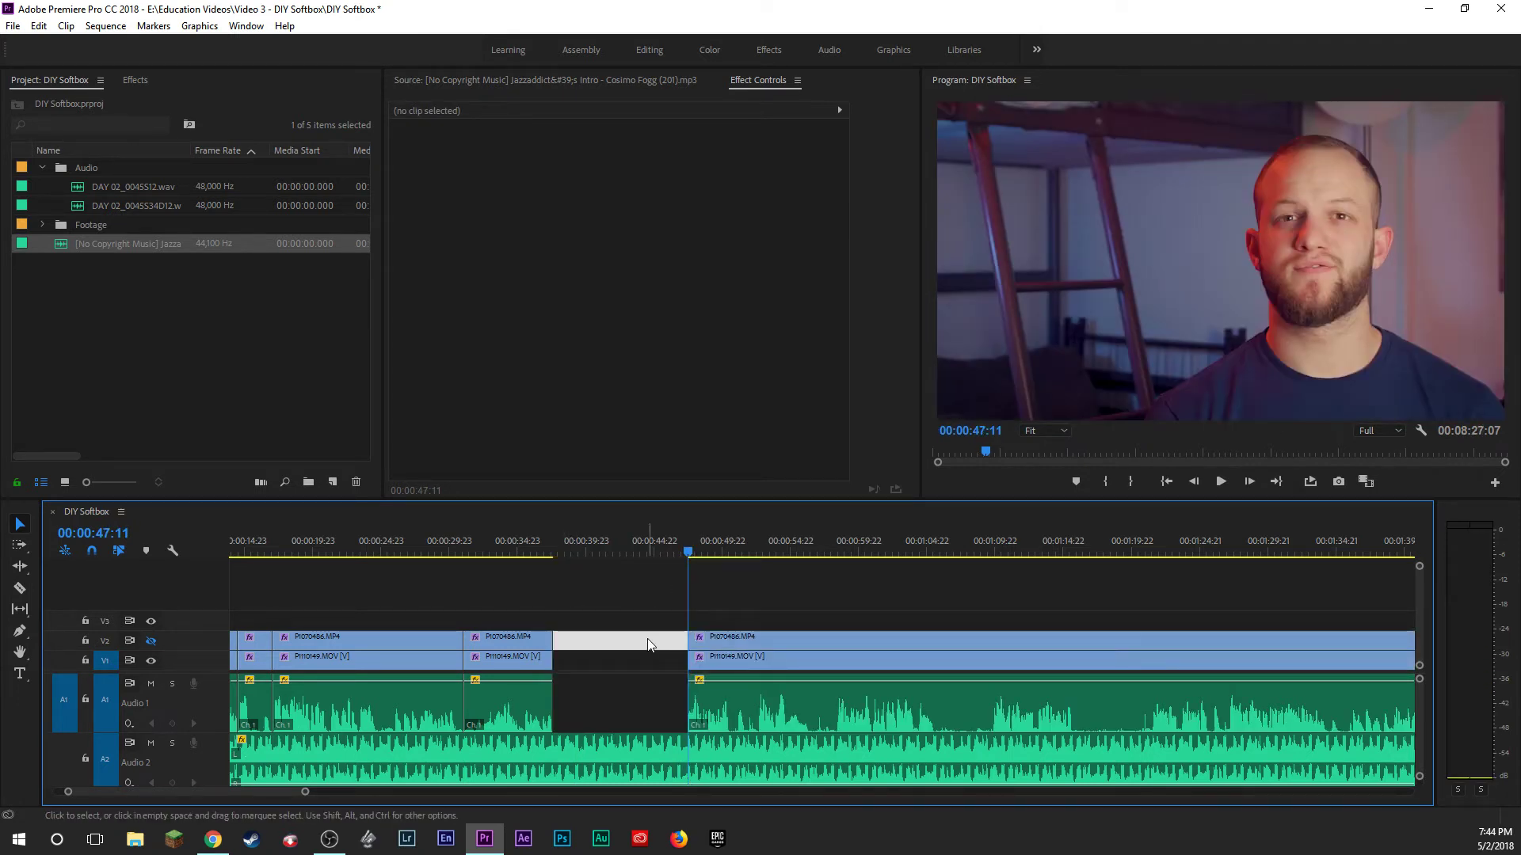
key("Delete")
key("Delete")
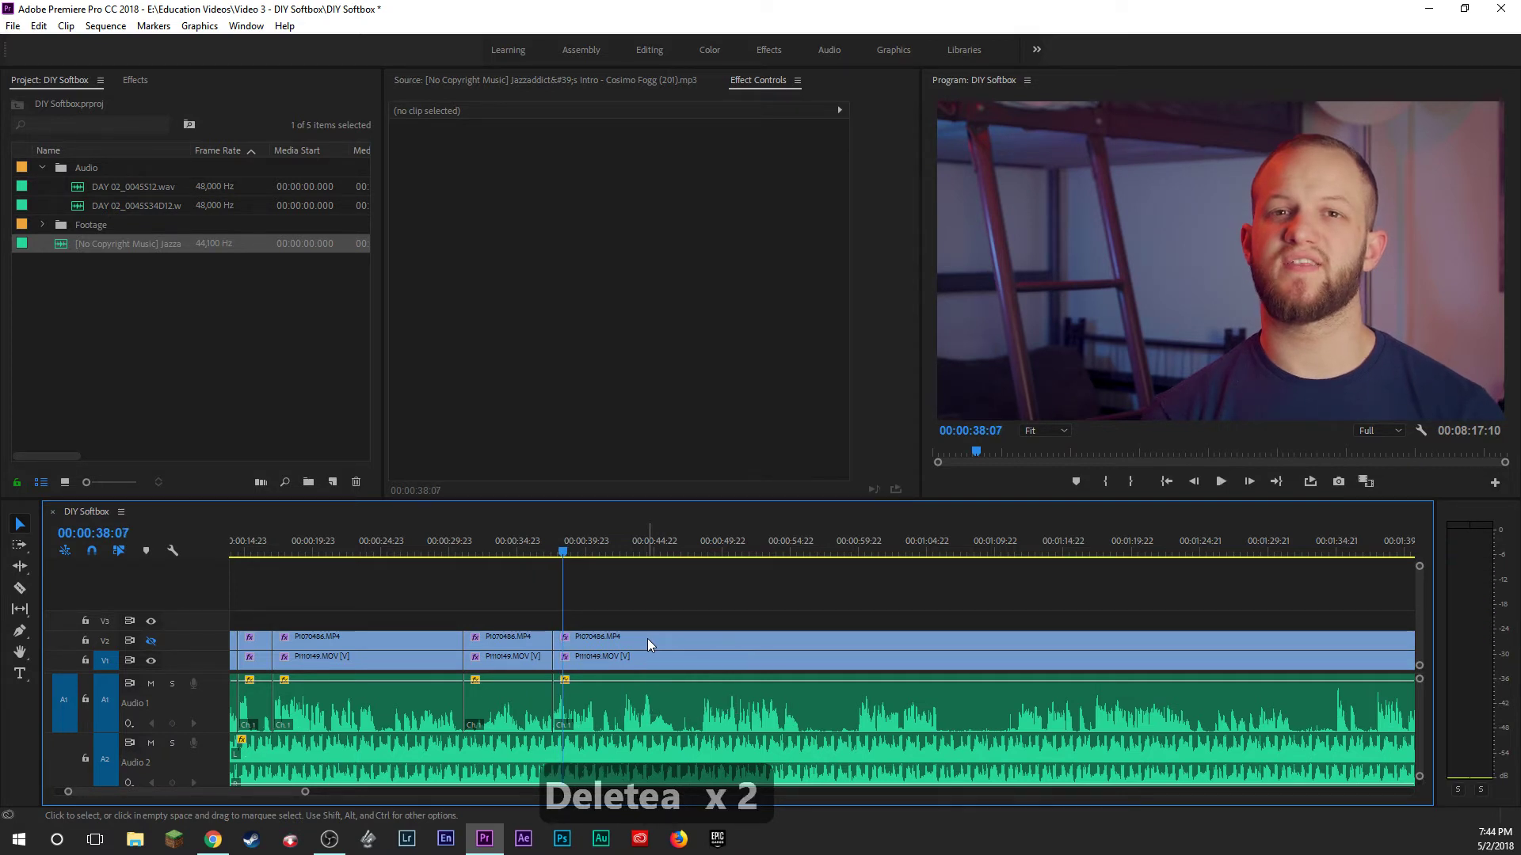
Trim the clip after the 00:00:37:14 cut to start at about 00:00:48:10, split it at 00:00:55:13, and close the gap.
key("a")
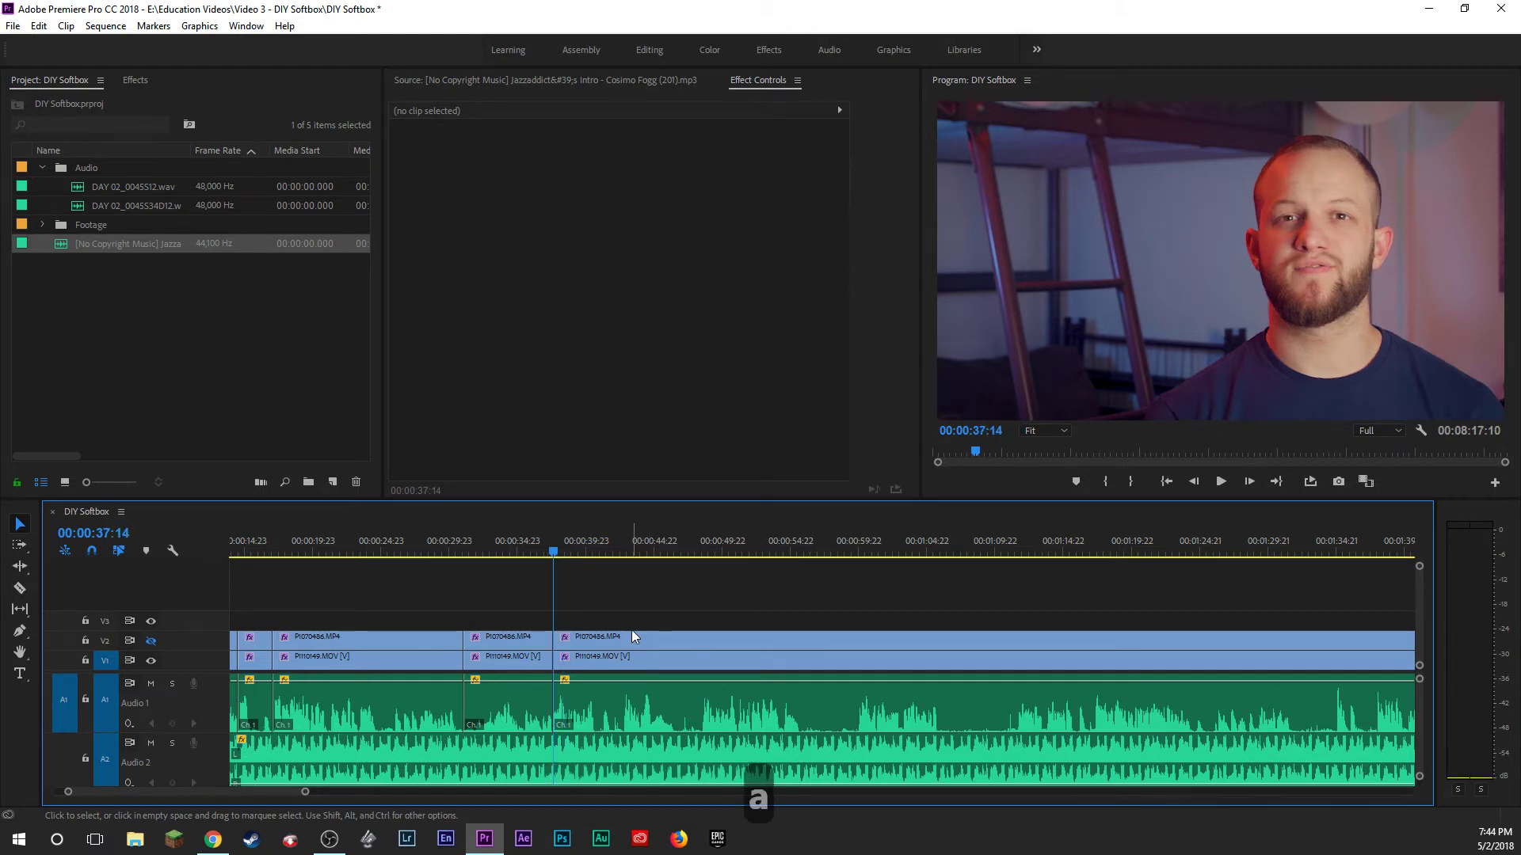
key("space")
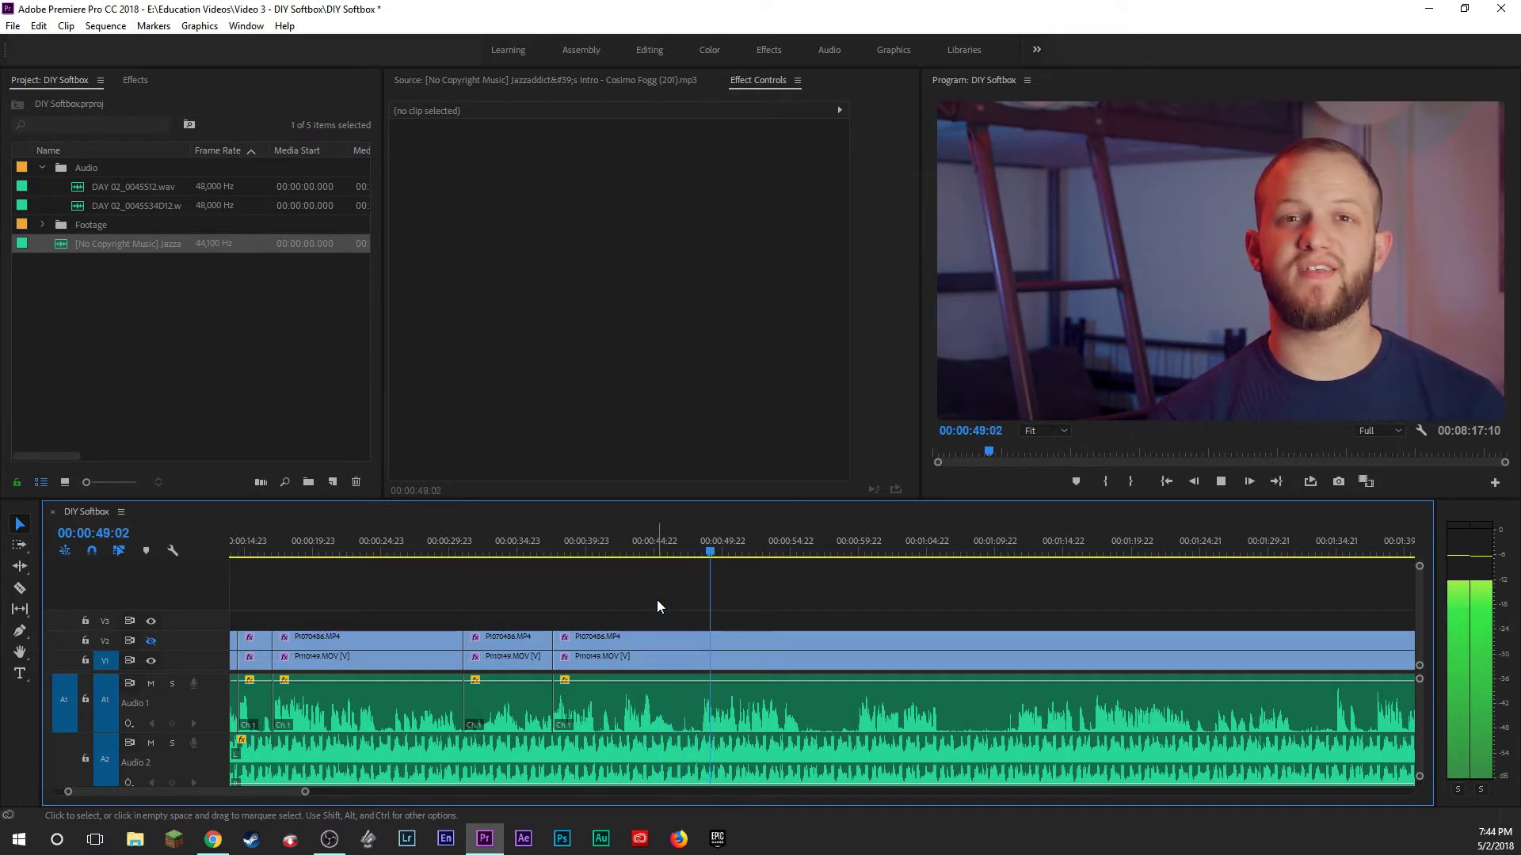
left_click_drag(549, 660, 702, 632)
left_click_drag(808, 555, 800, 549)
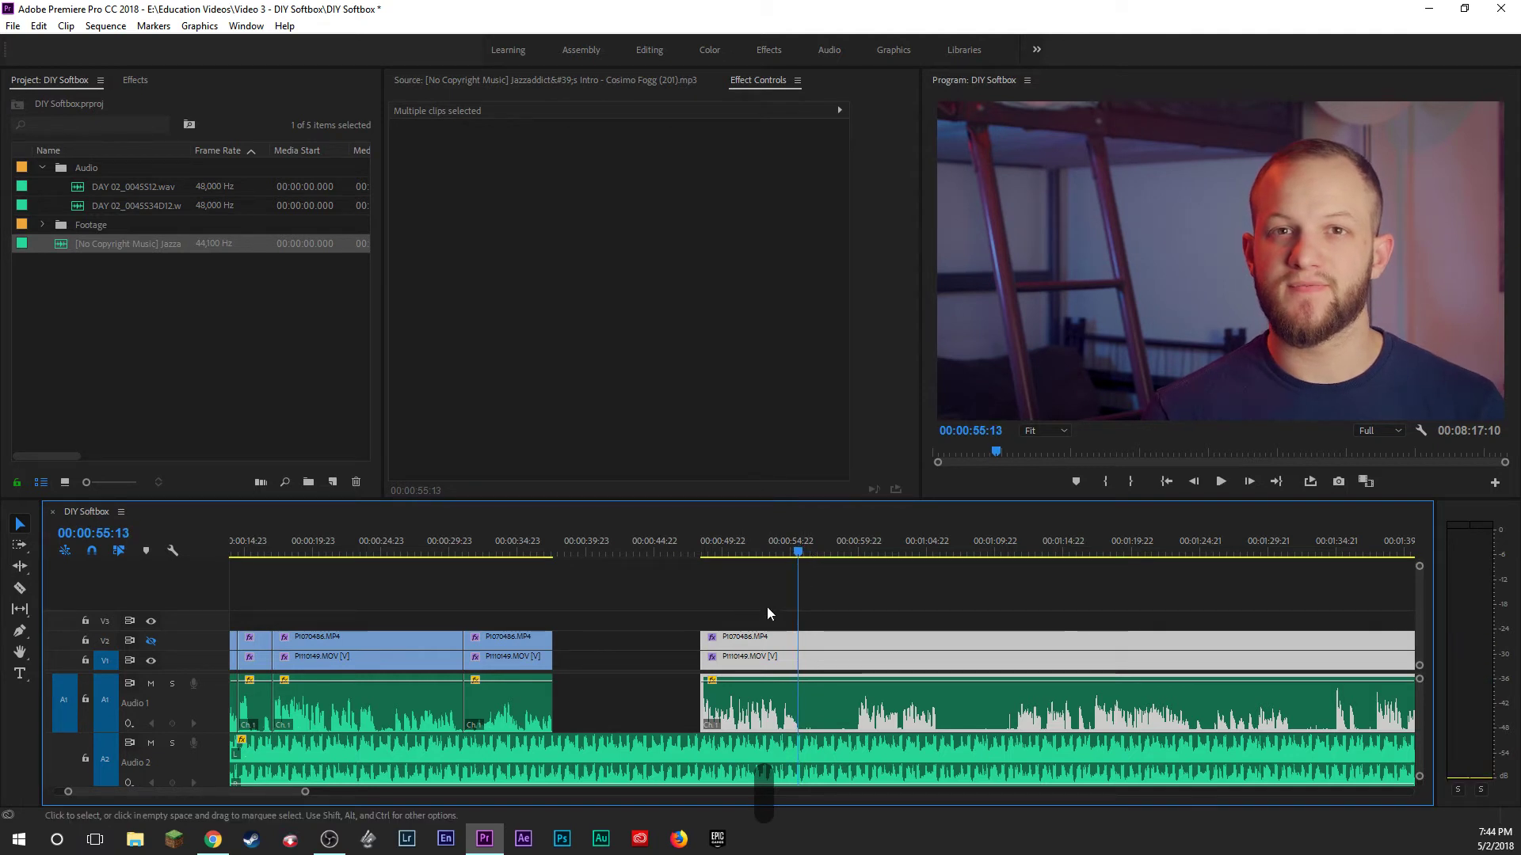
left_click_drag(759, 596, 771, 657)
key("b")
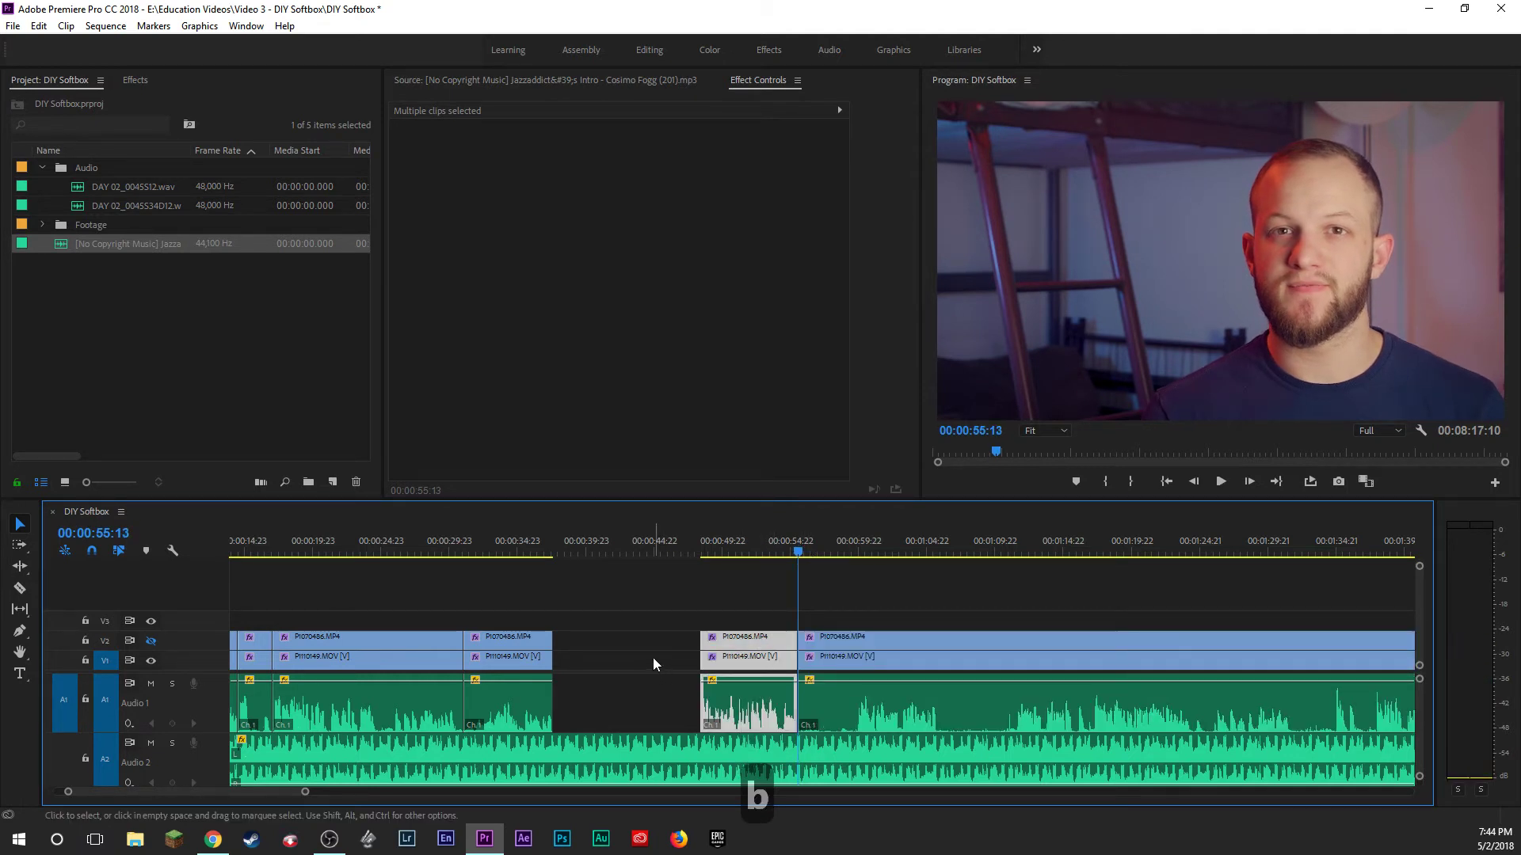
left_click(650, 667)
key("Delete")
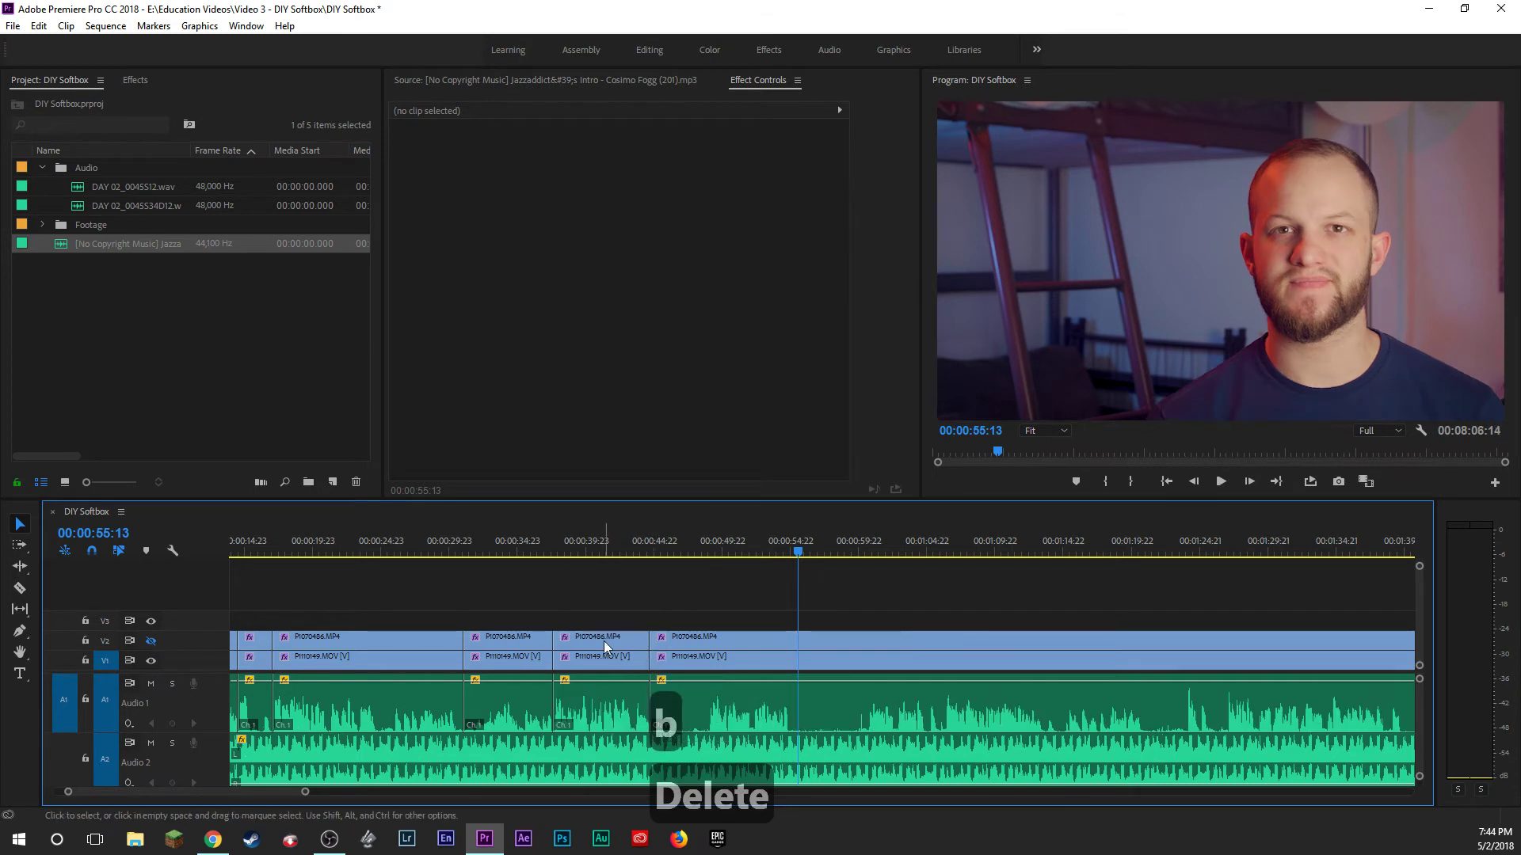
Return the playhead to the 00:00:37:14 cut and look through the available edit and sequence commands.
left_click(563, 549)
key("a")
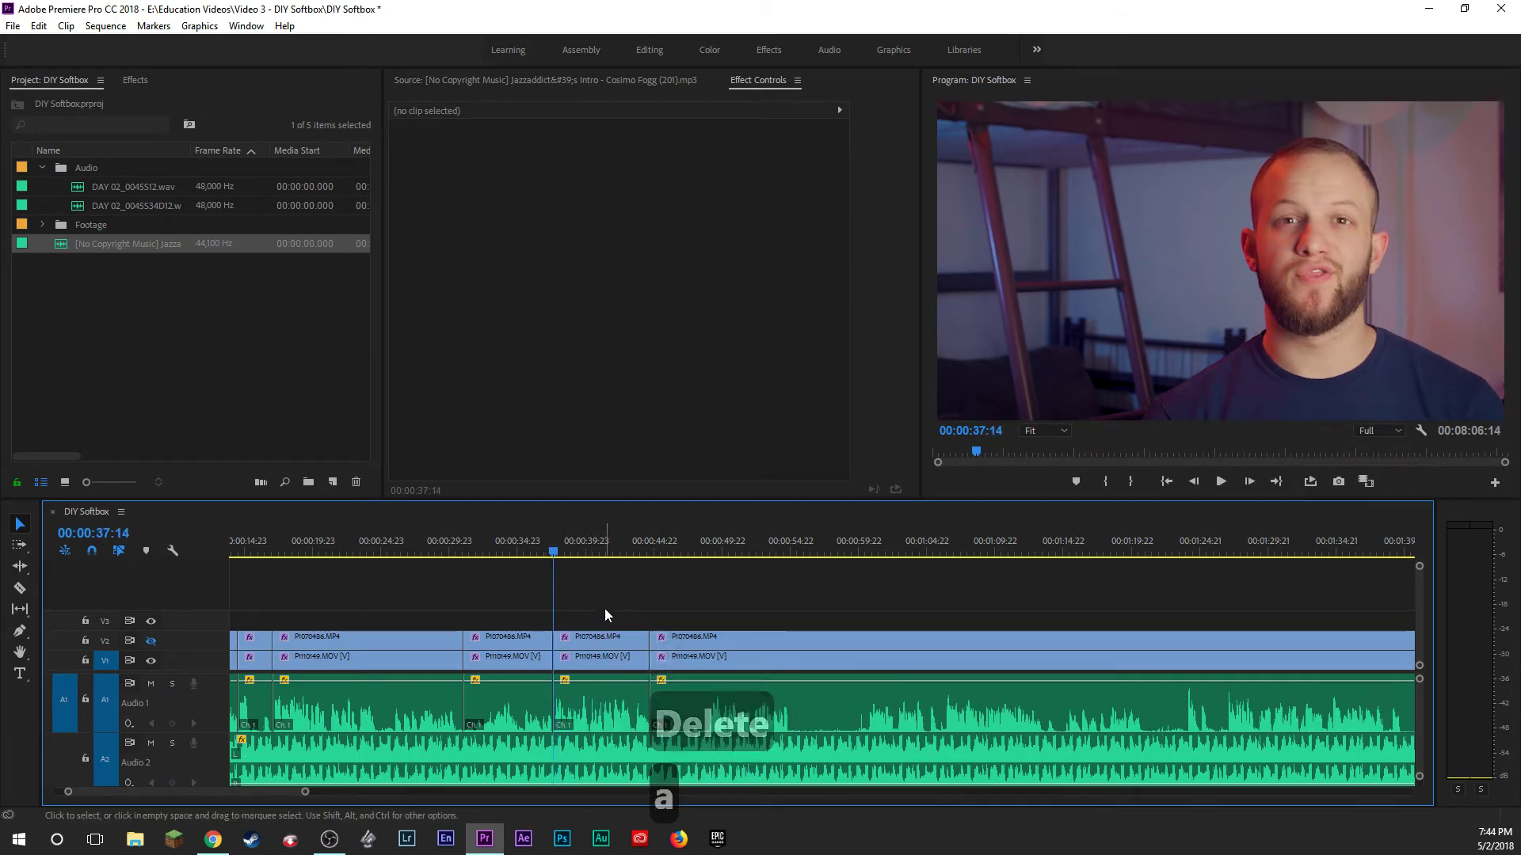
left_click(594, 636)
left_click(594, 636)
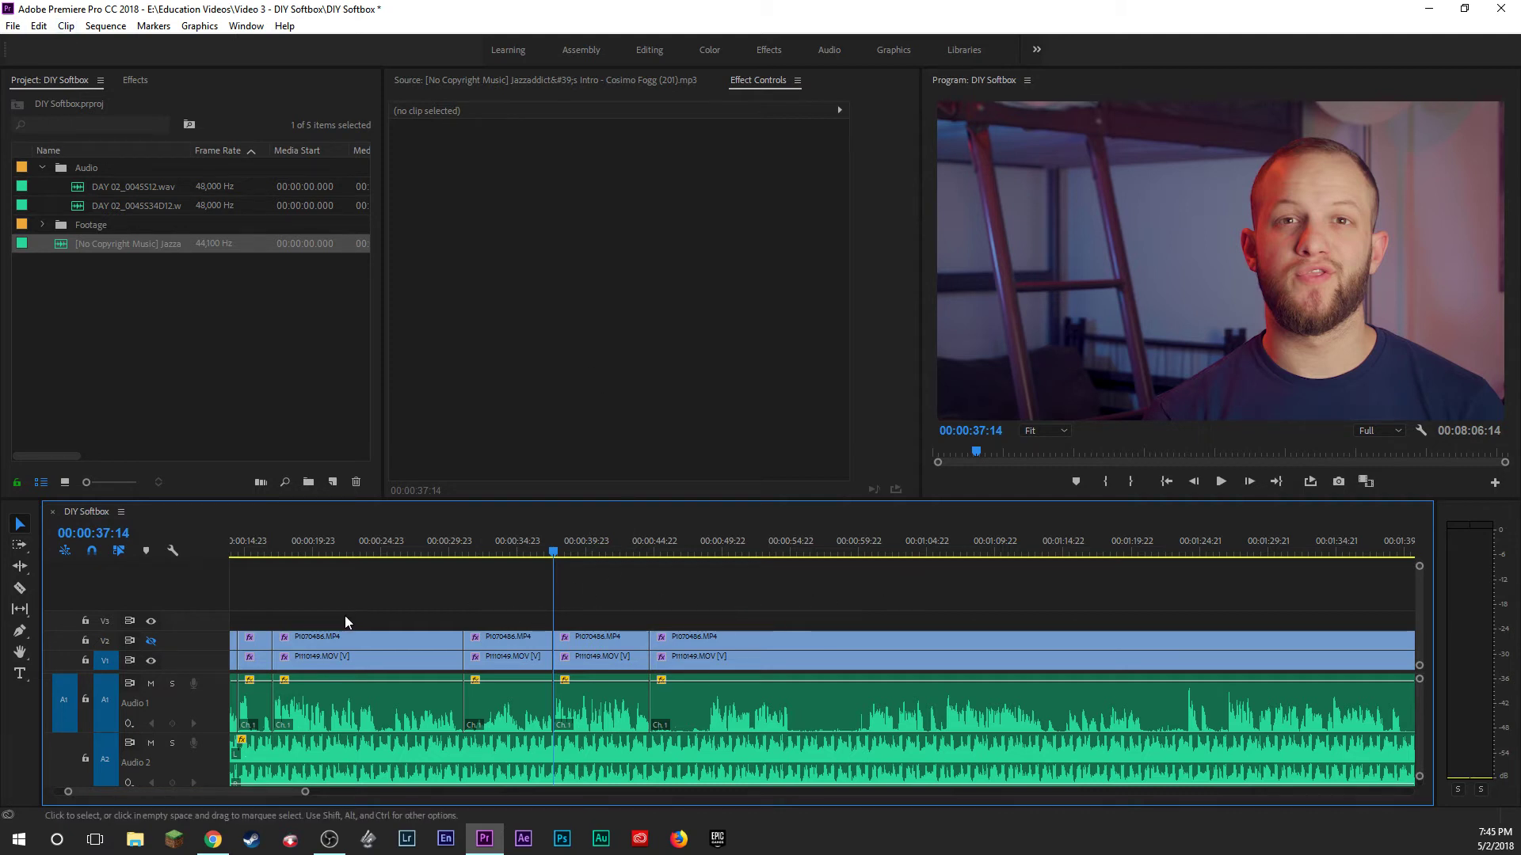
left_click_drag(347, 623, 681, 713)
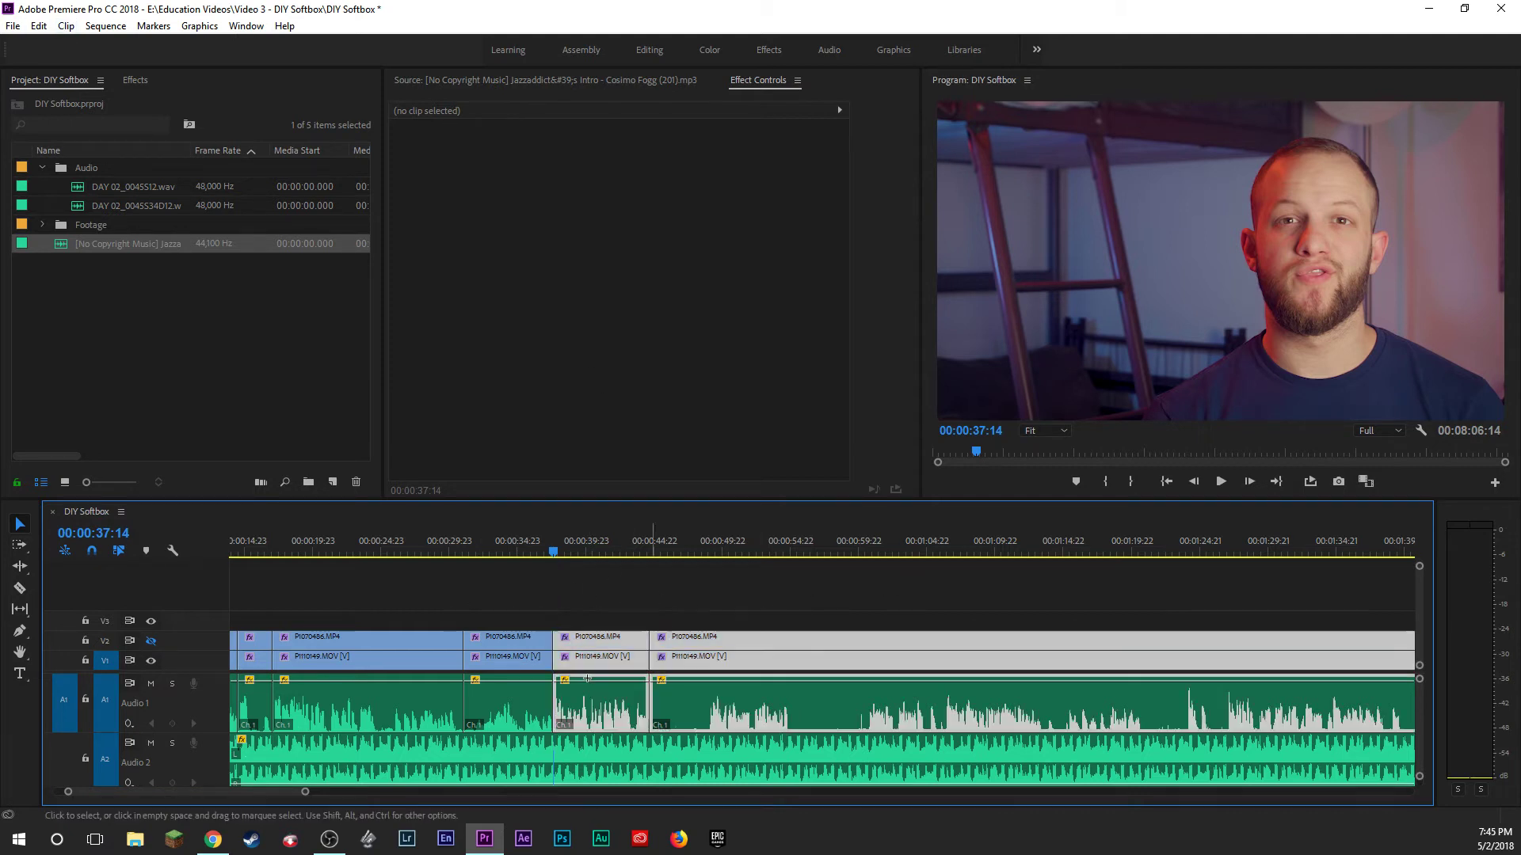
left_click(40, 27)
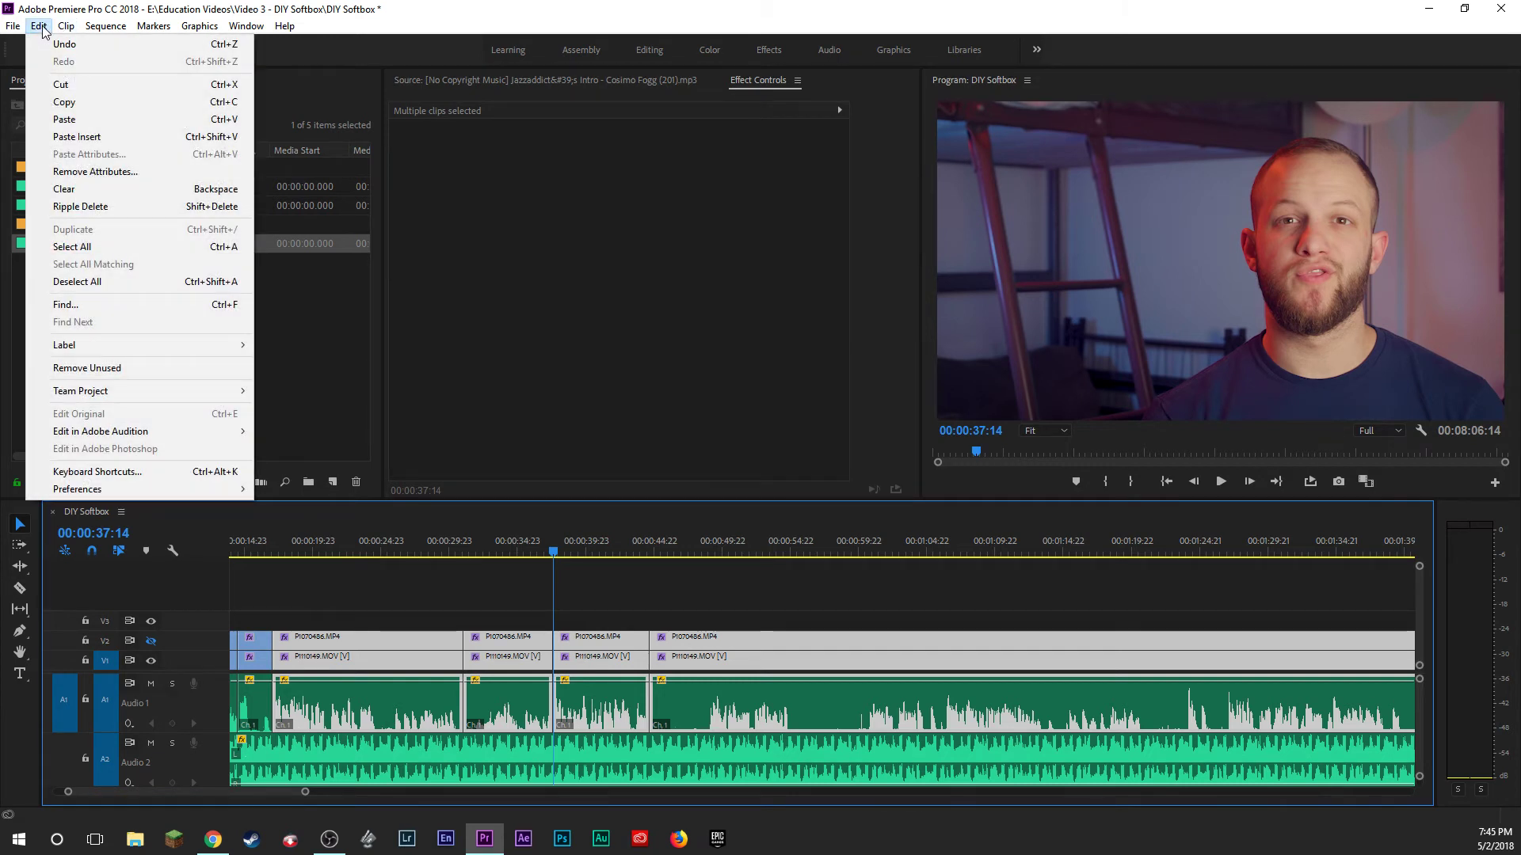
mouse_move(98, 31)
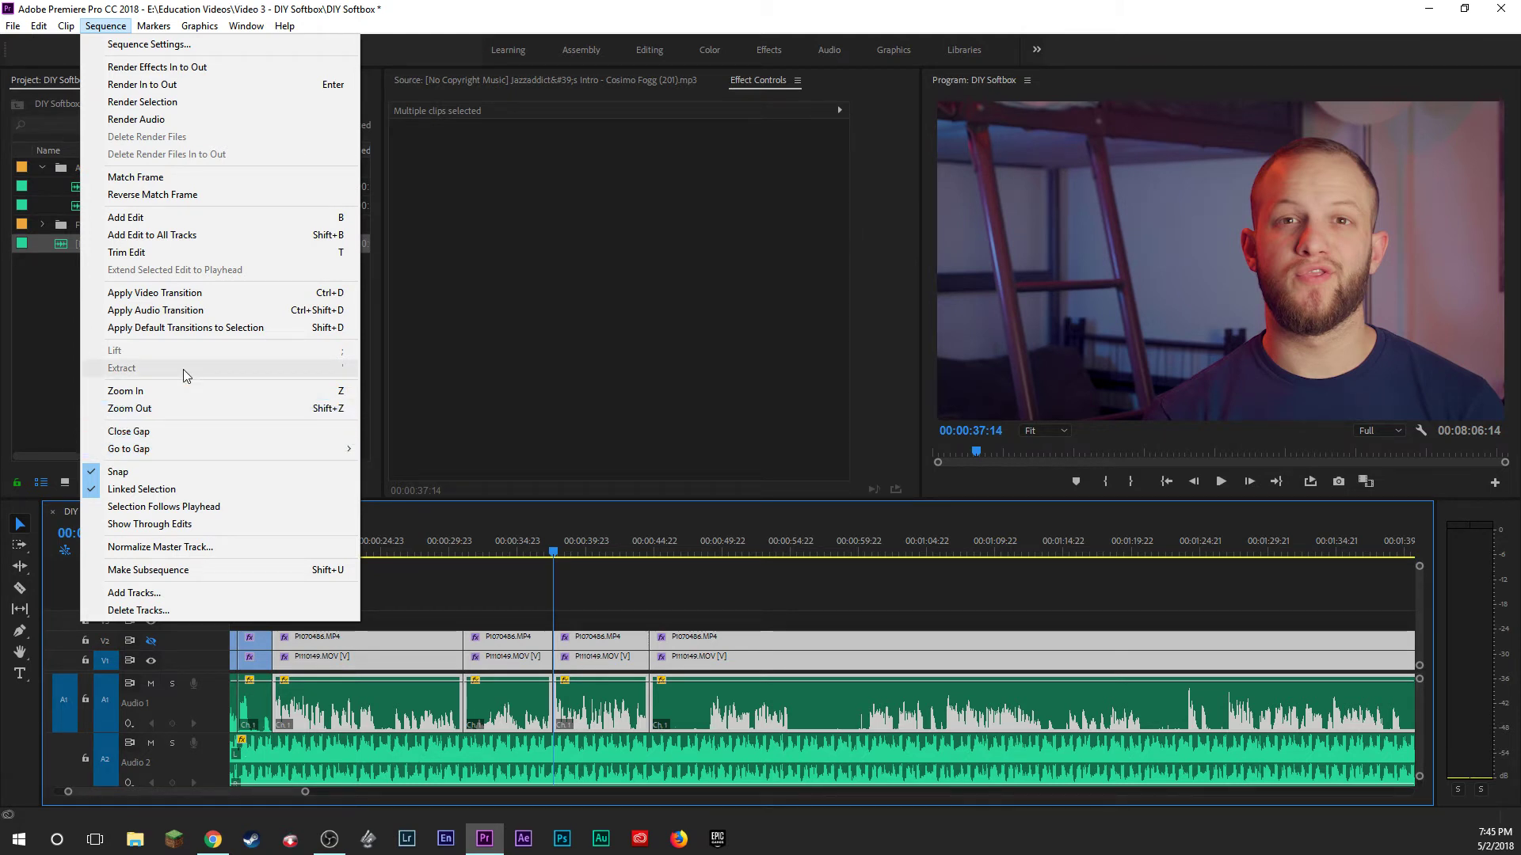
left_click(658, 595)
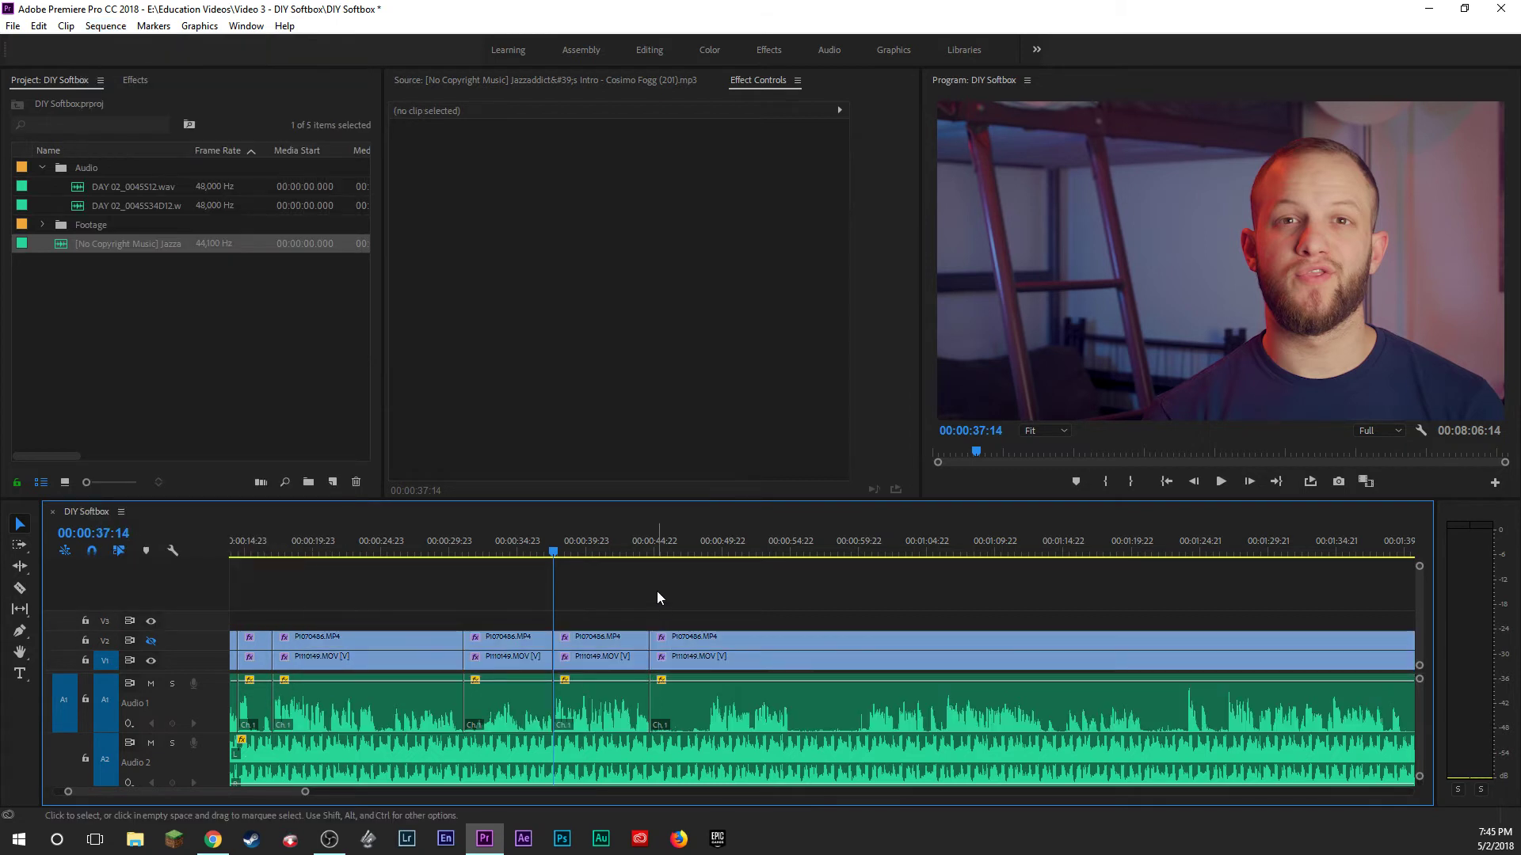
Trim the last clip's start to about 00:00:49, split it at 00:00:55:06 after the spoken line, and close the gap.
key("space")
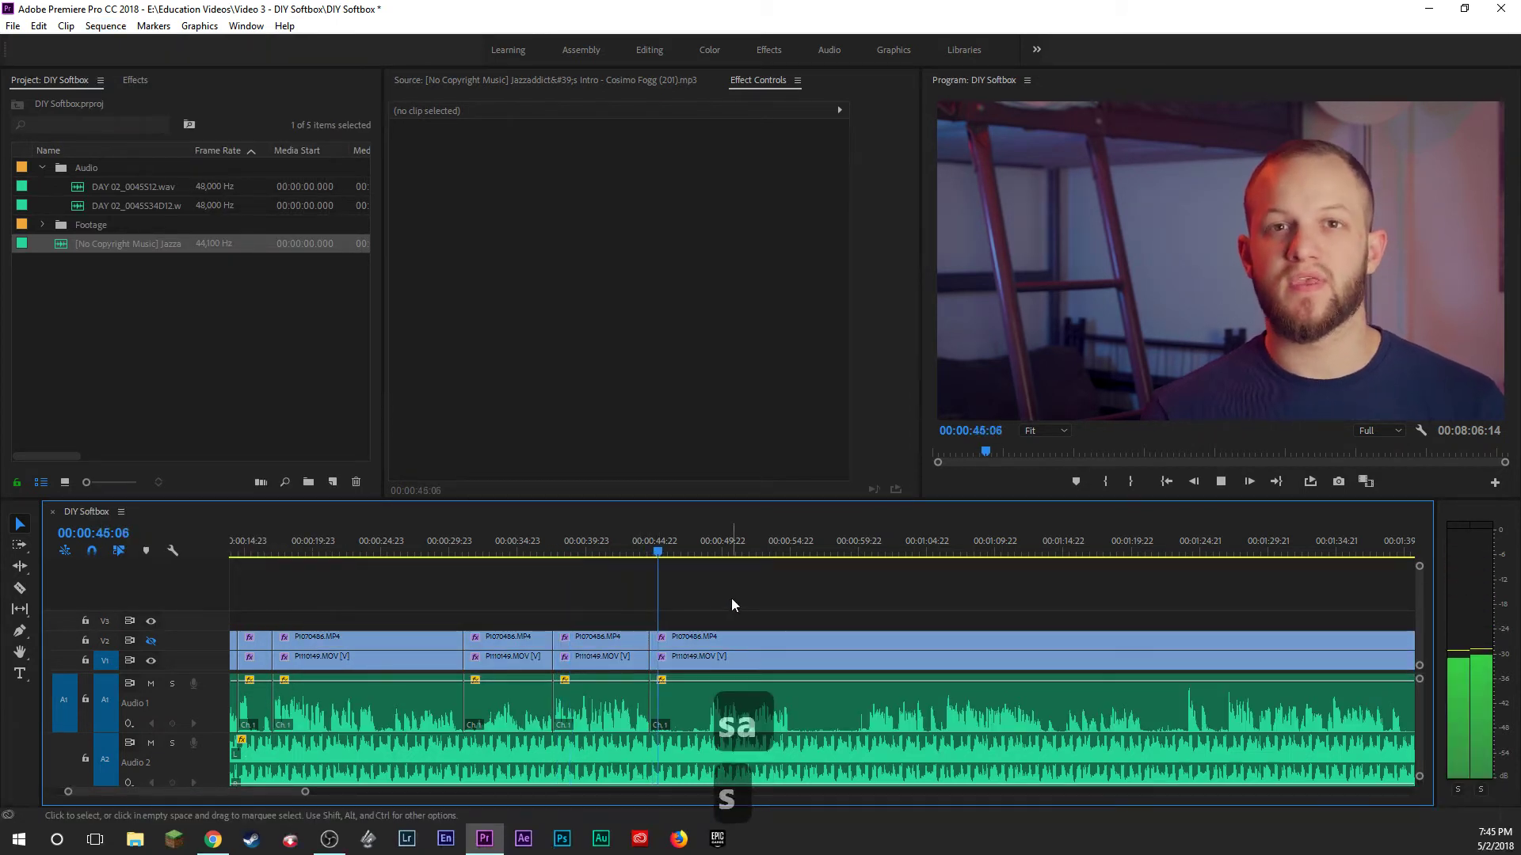
left_click(710, 547)
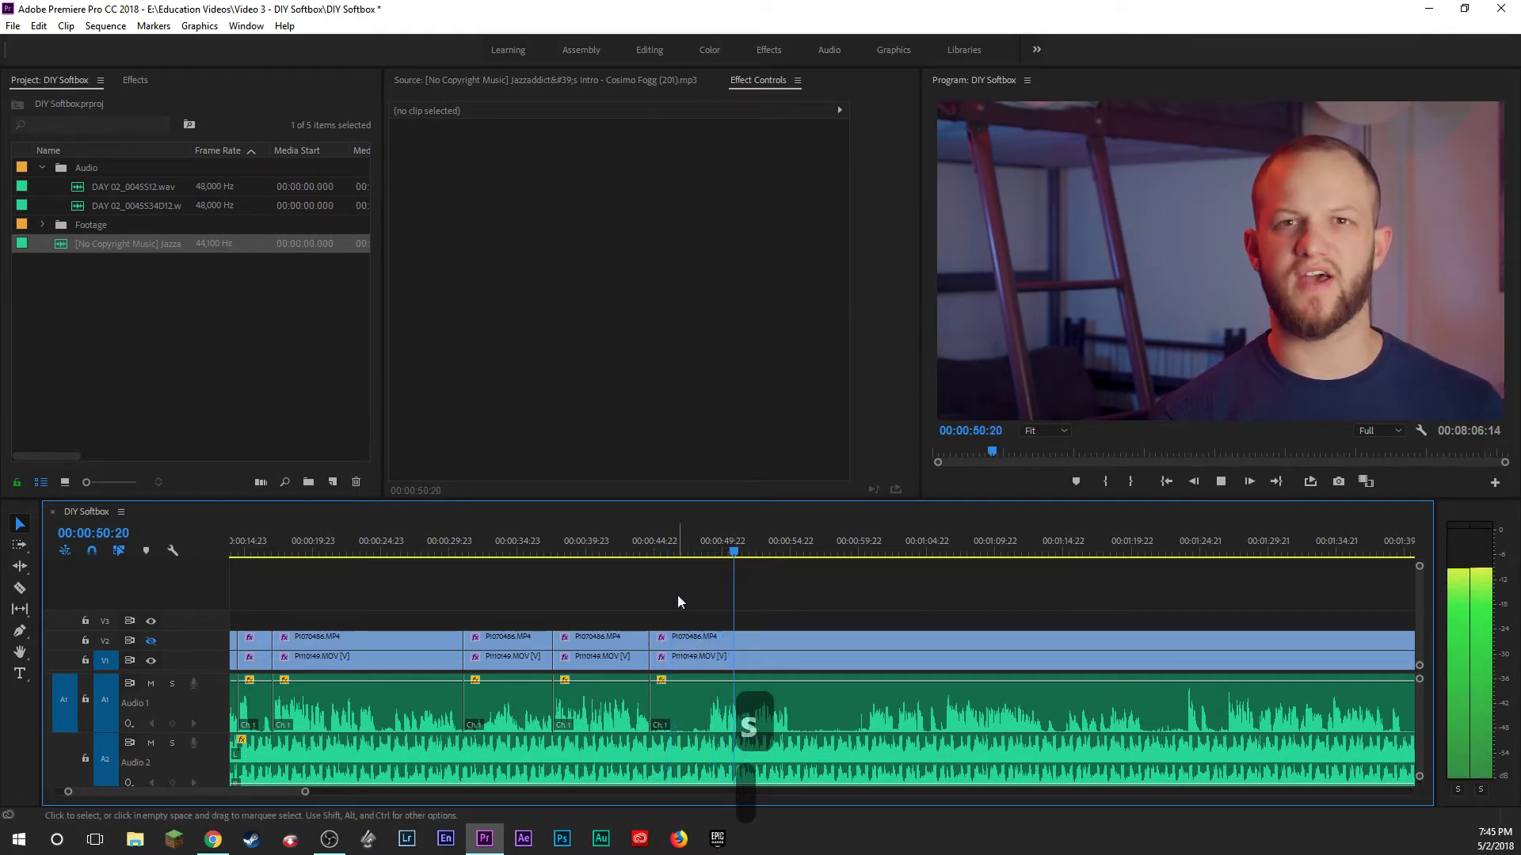
left_click(656, 638)
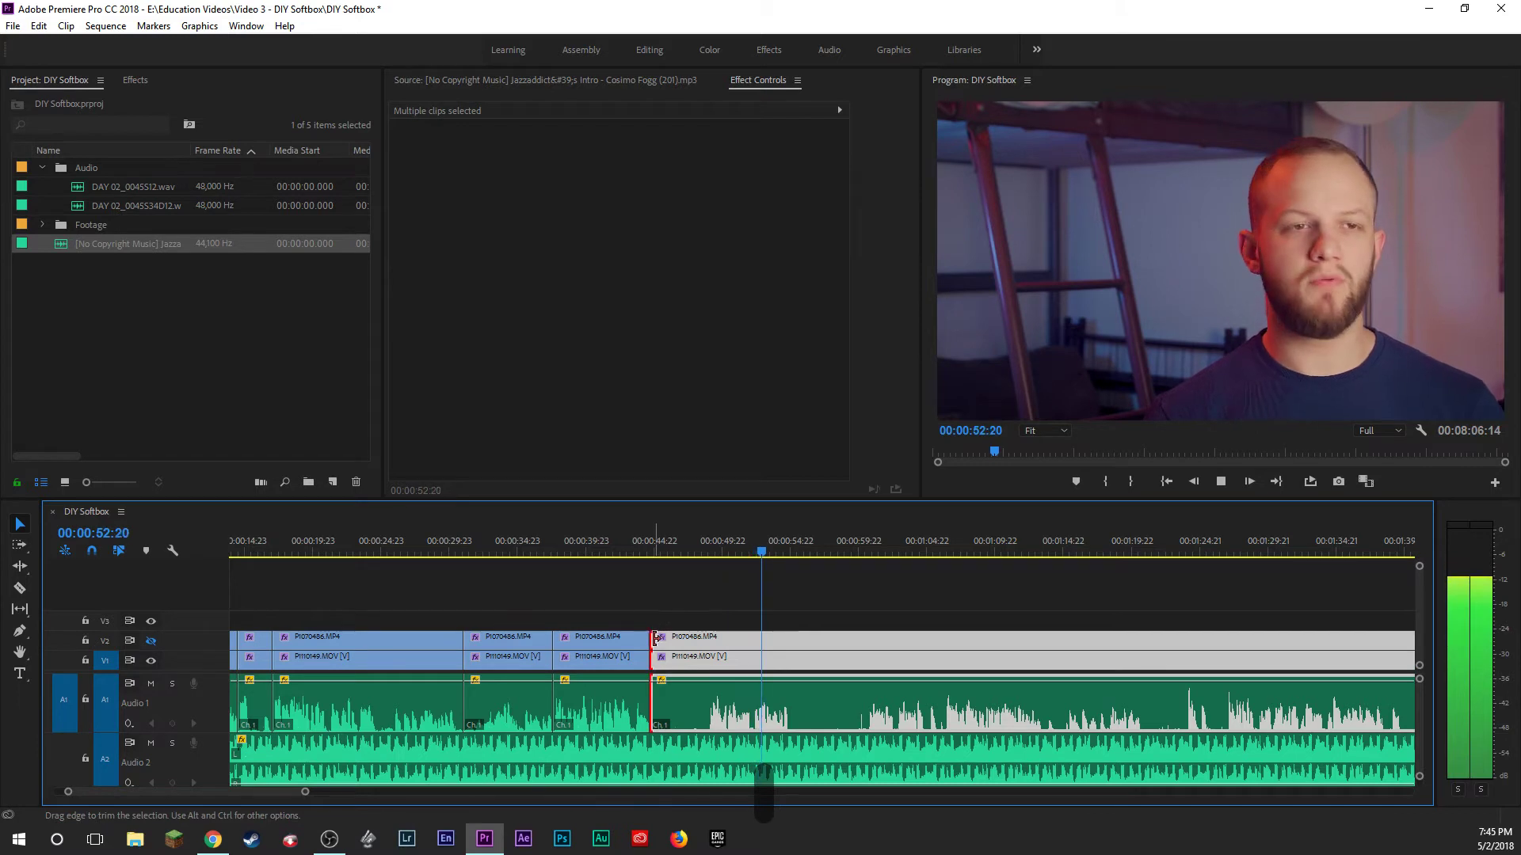
left_click_drag(656, 639, 754, 654)
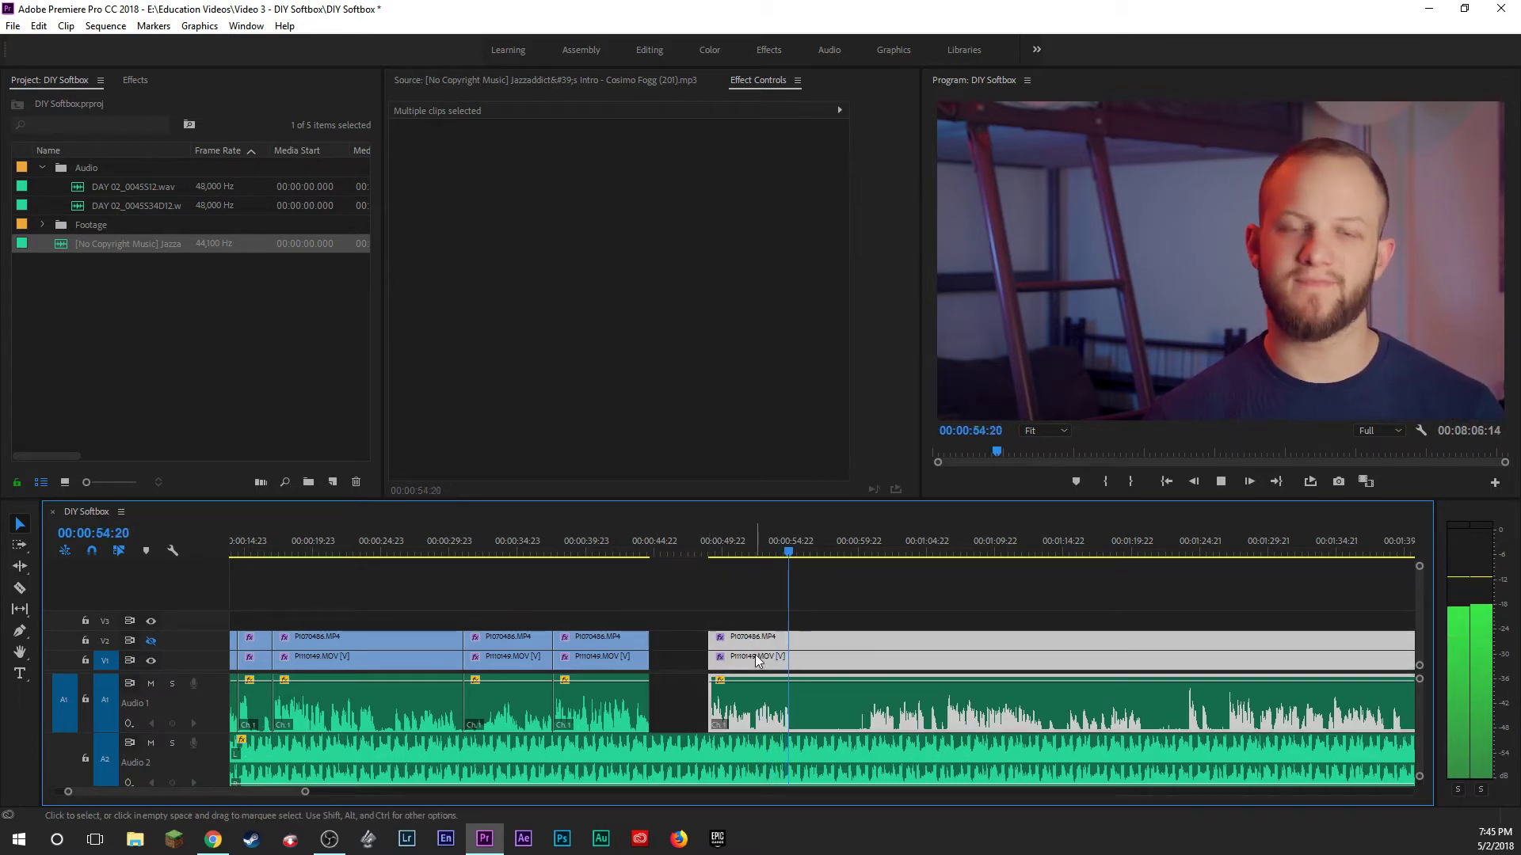
key("space")
key("b")
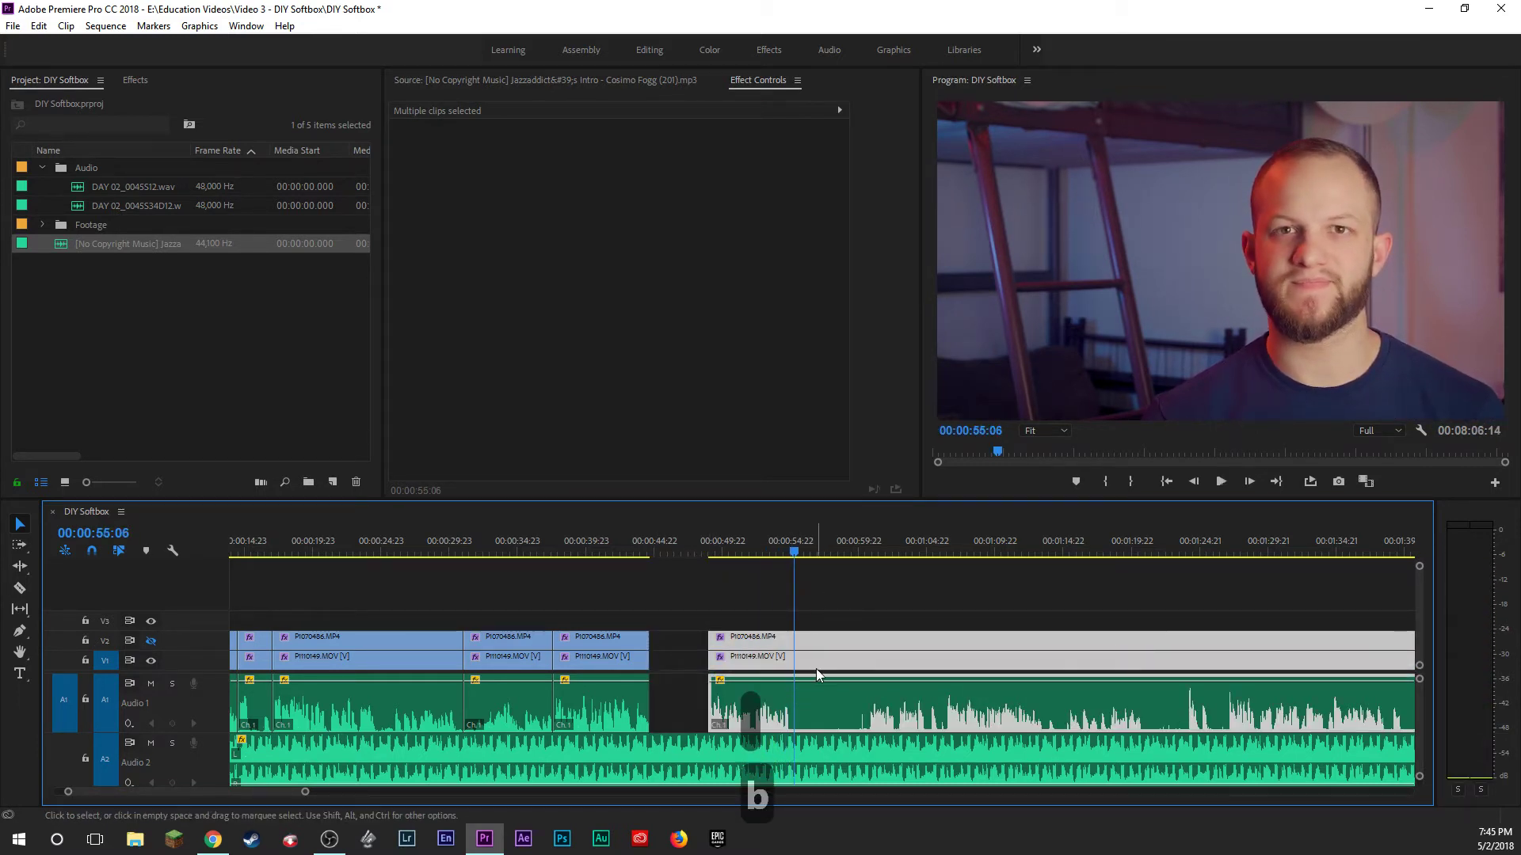
left_click(681, 662)
key("Delete")
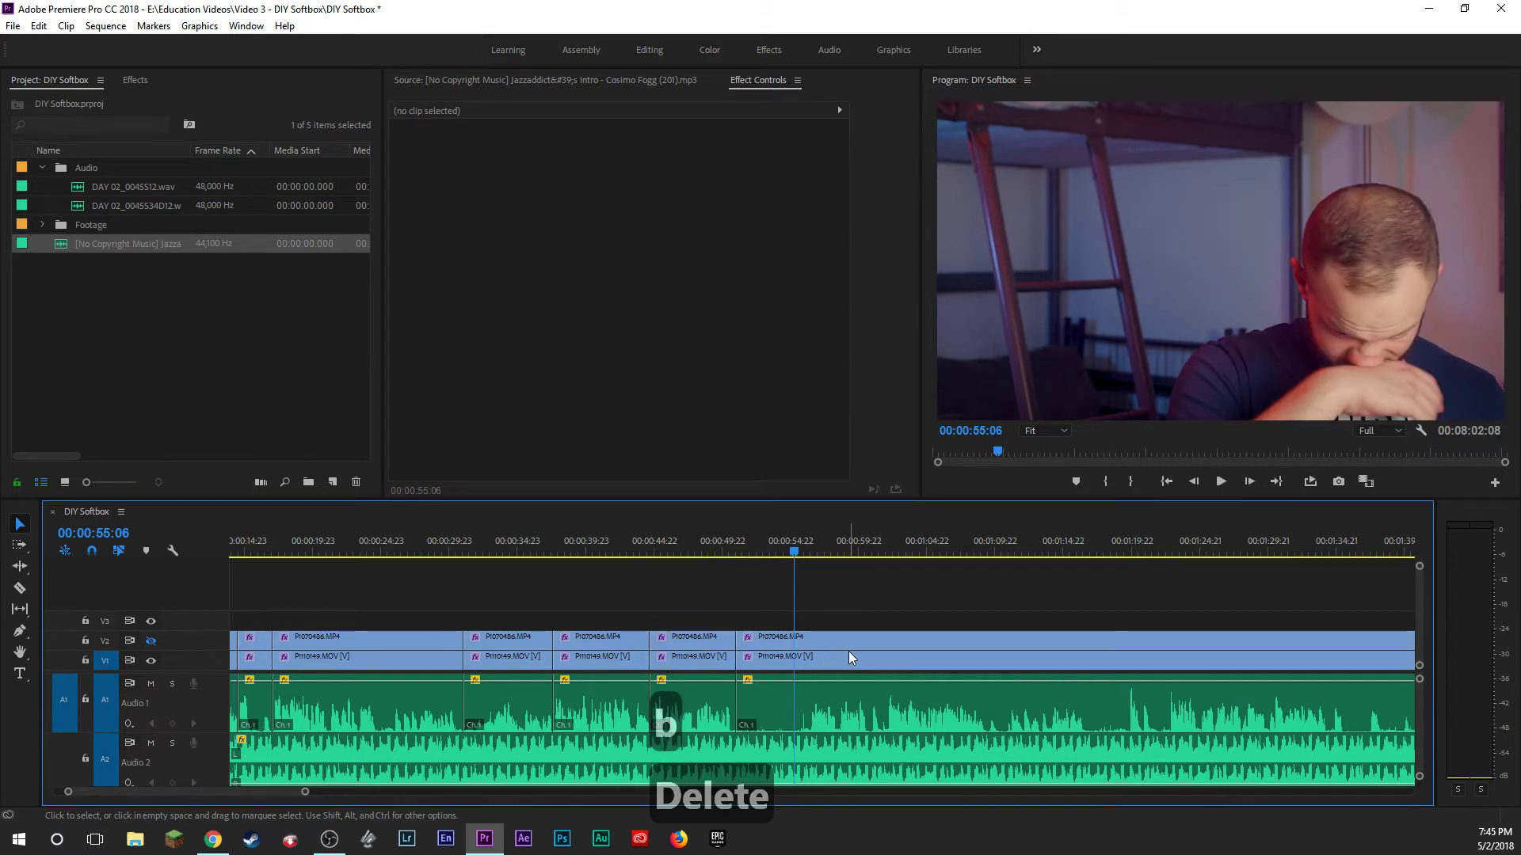
Trim the start of the clip after the 00:00:51:00 cut to 00:00:56:13 and close the gap.
left_click(801, 550)
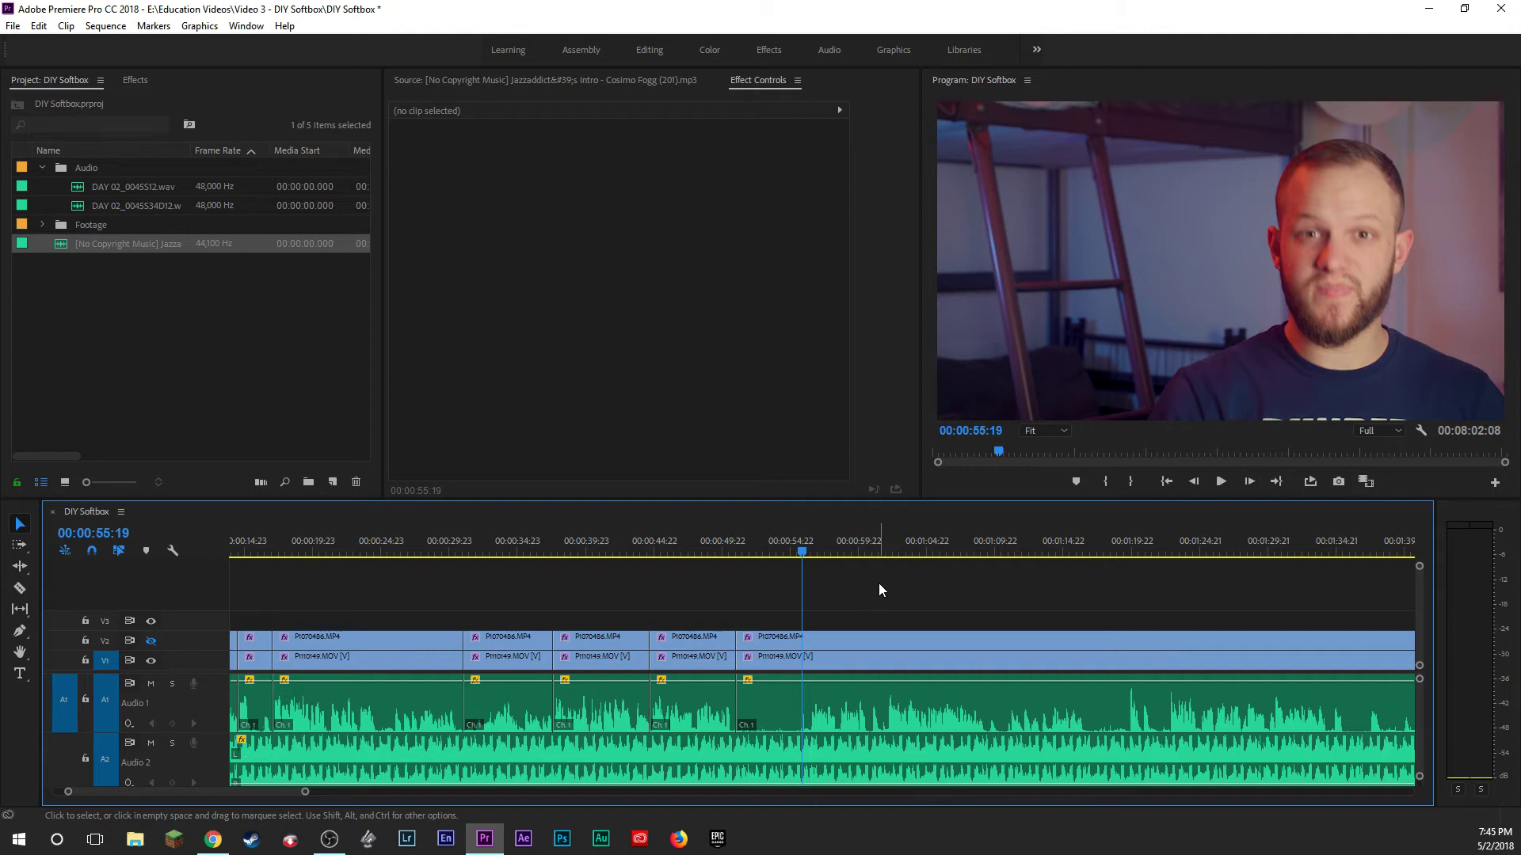
key("space")
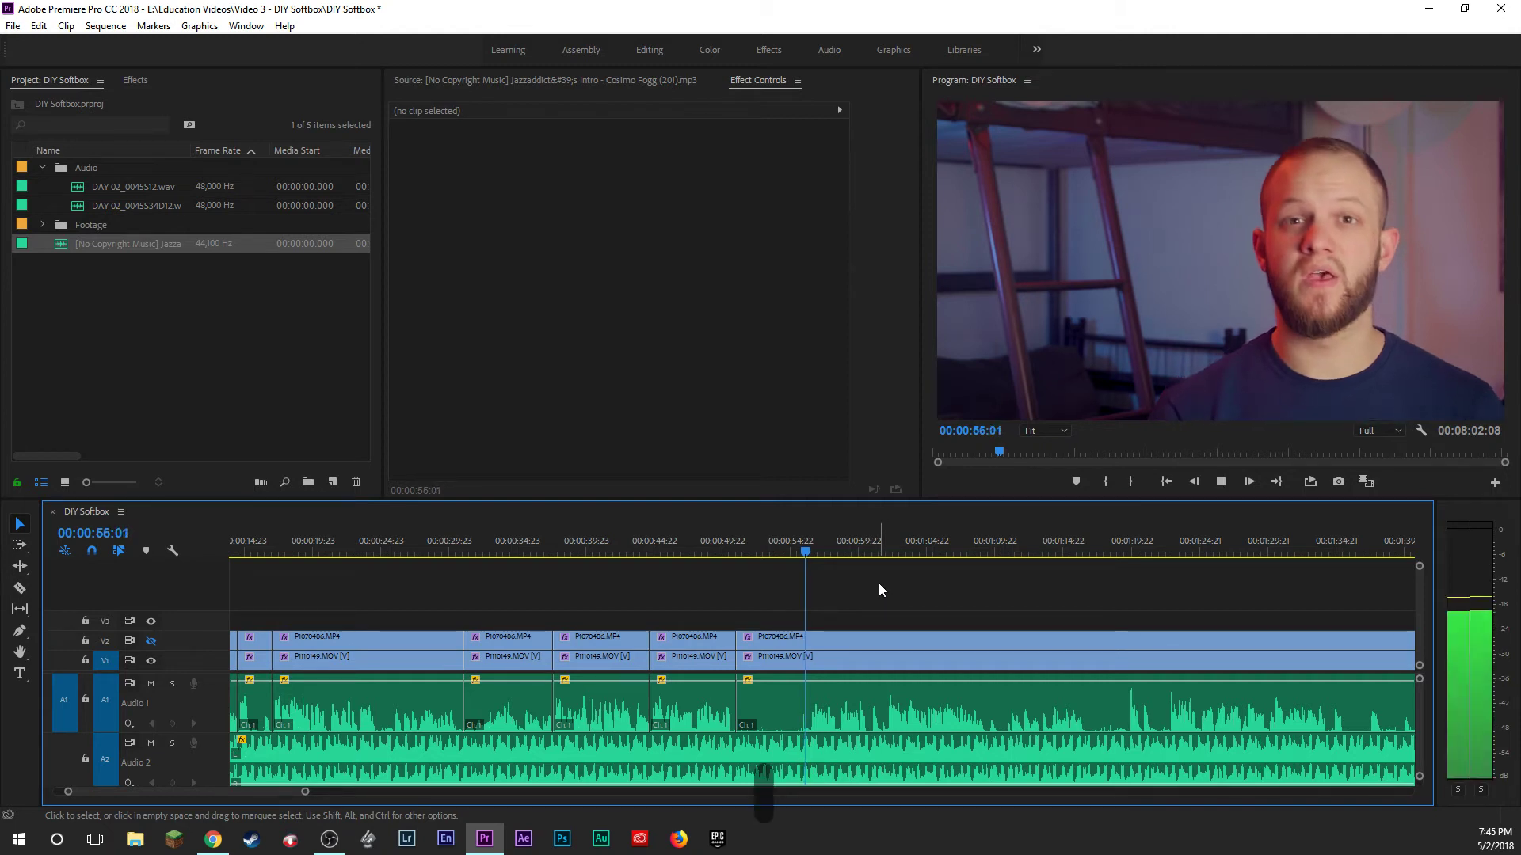
left_click(756, 644)
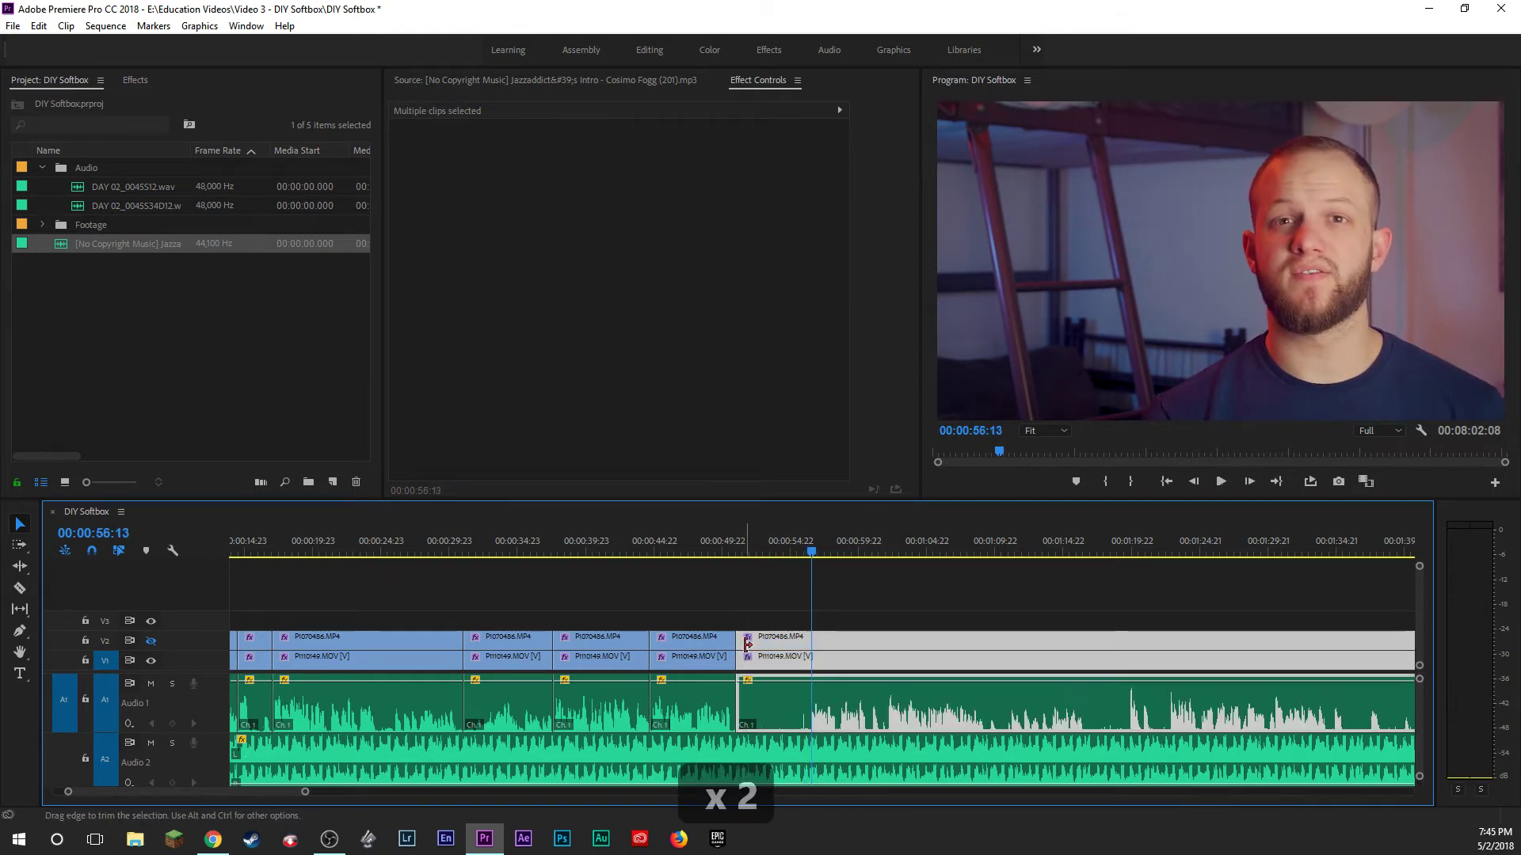
left_click_drag(768, 638, 811, 638)
left_click(840, 608)
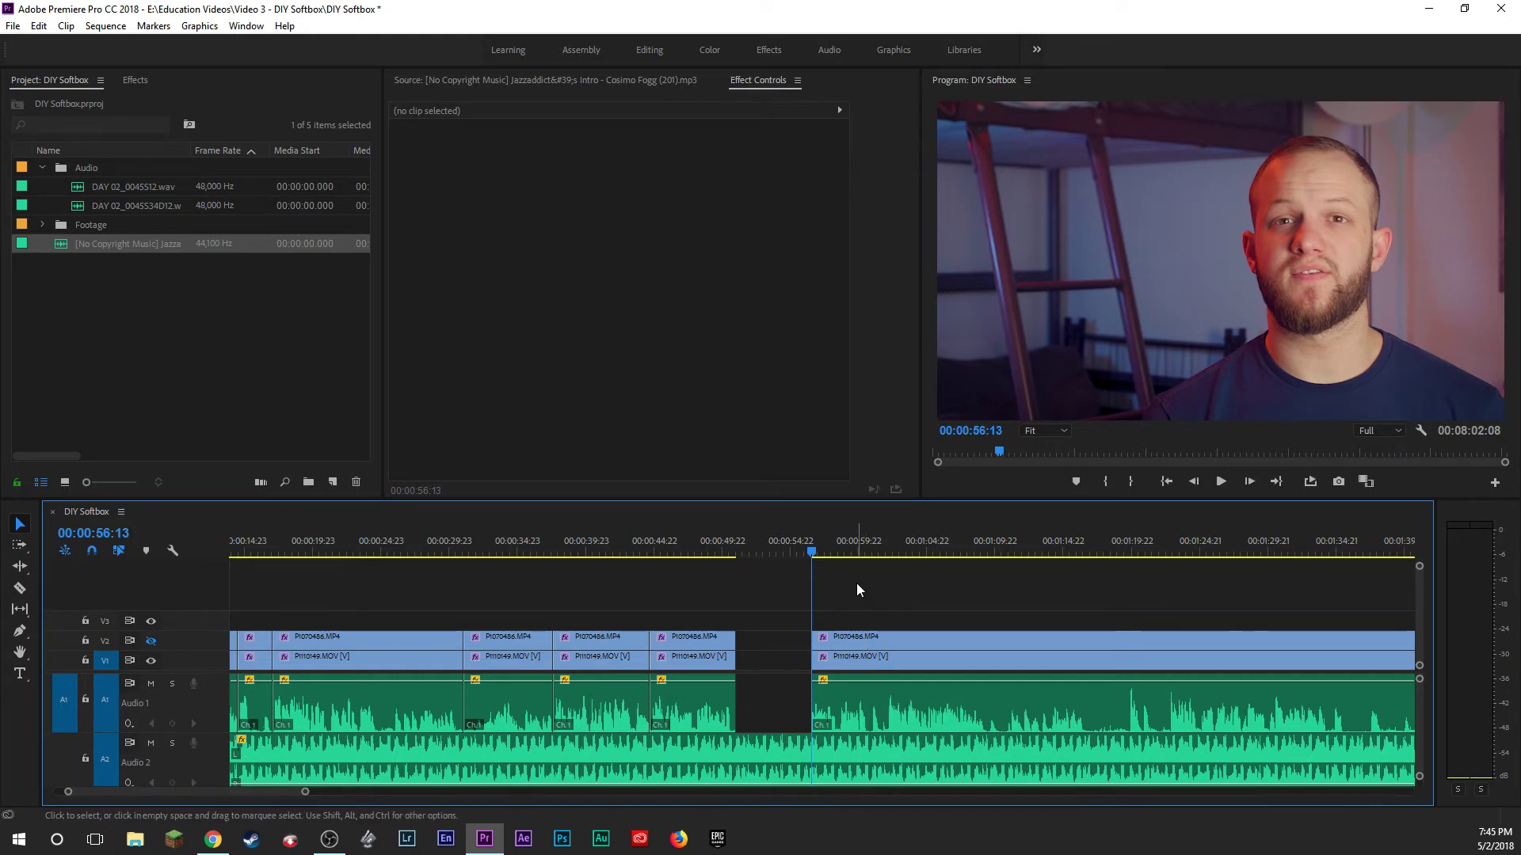
left_click(770, 646)
key("Delete")
Play from the 00:00:51:00 join, try trimming the following clip's start to 00:00:56:14 and closing the gap, and undo both edits.
key("Up")
key("space")
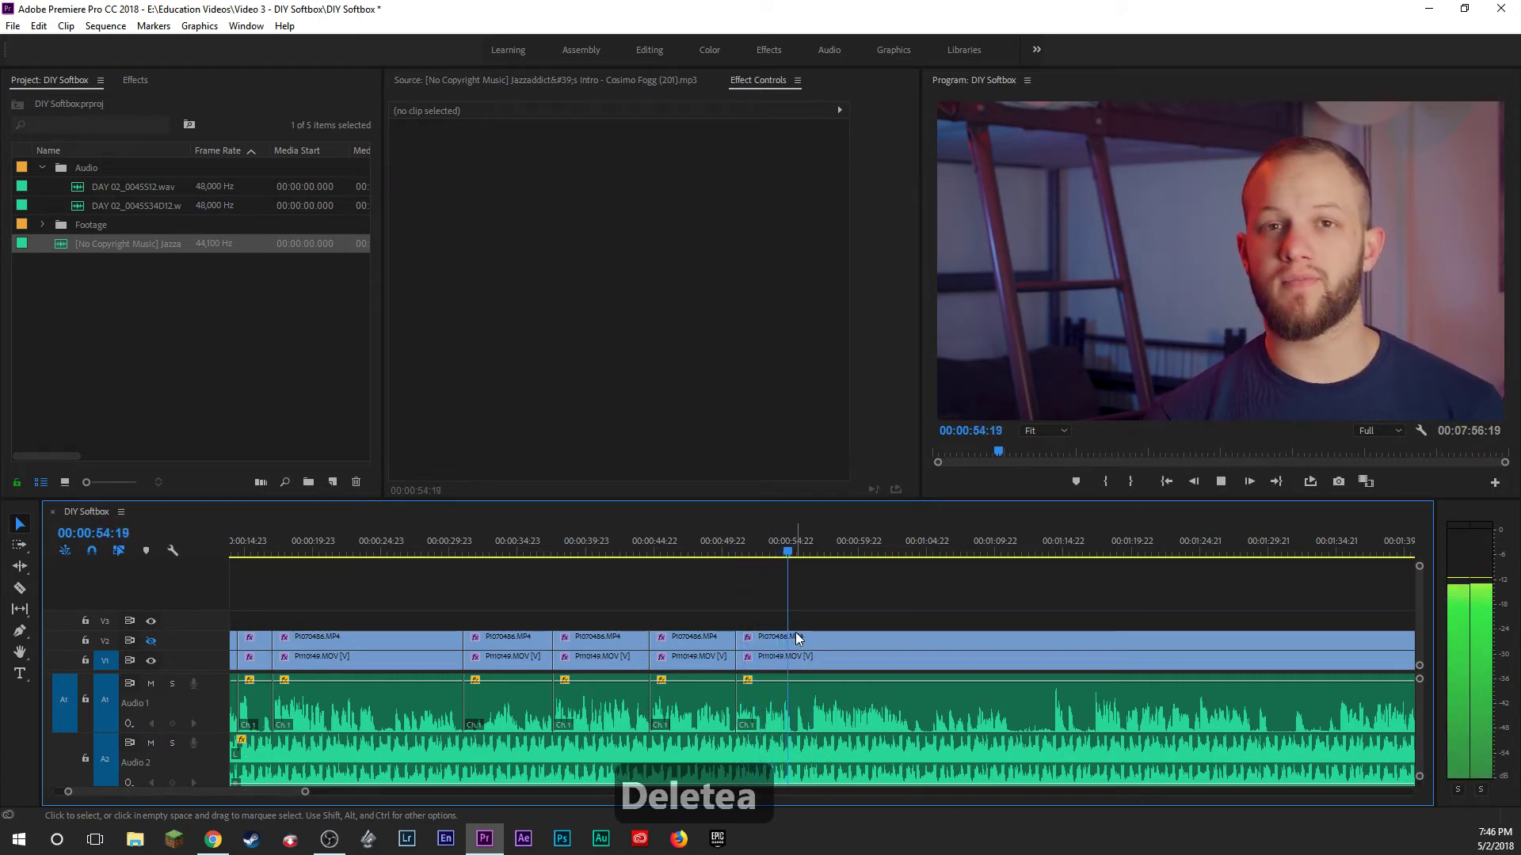
key("space")
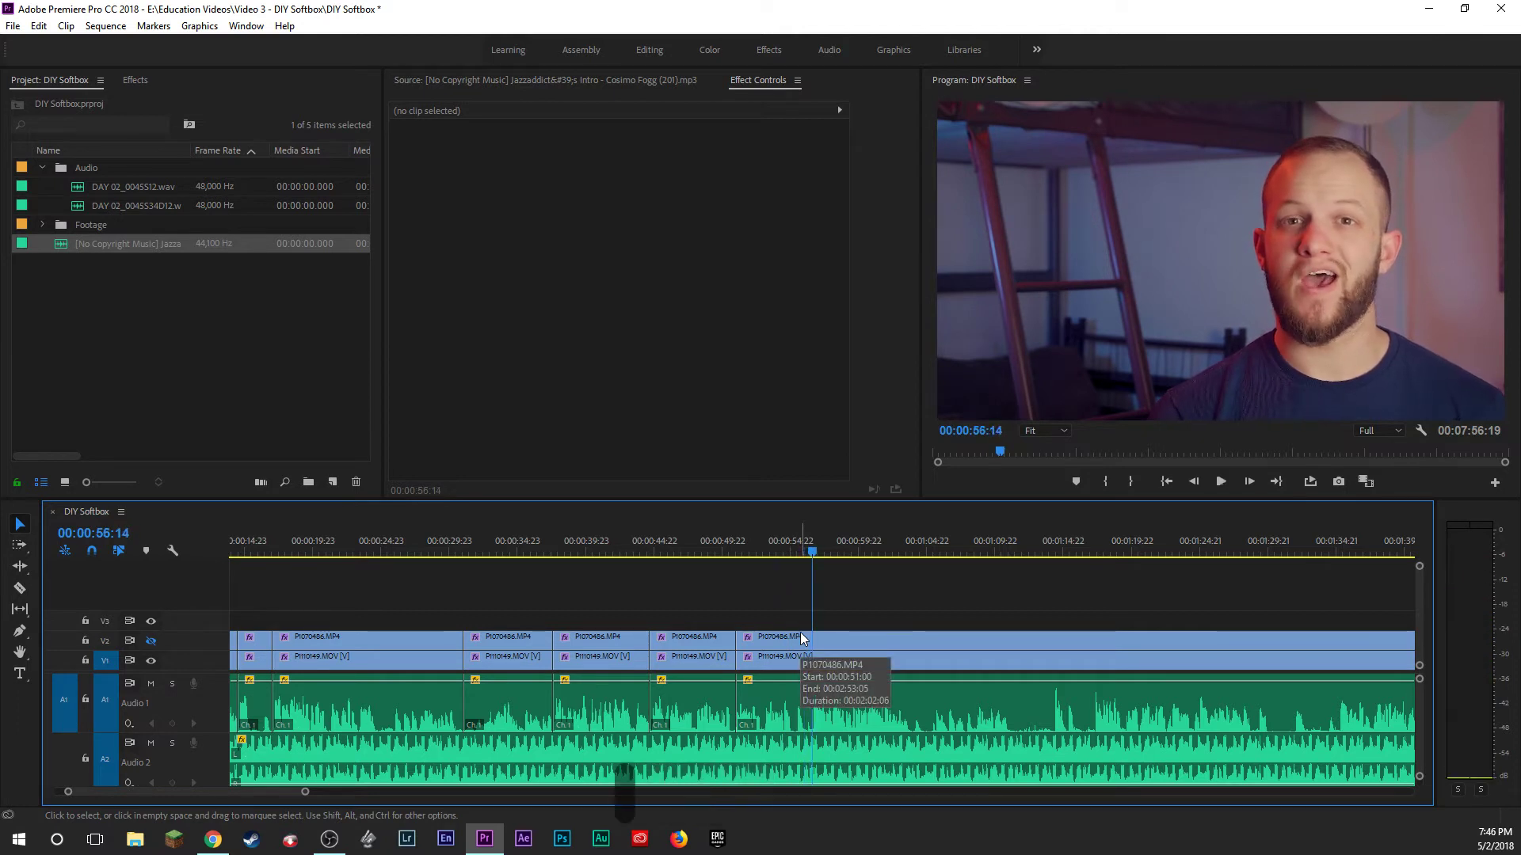
left_click_drag(759, 611, 812, 639)
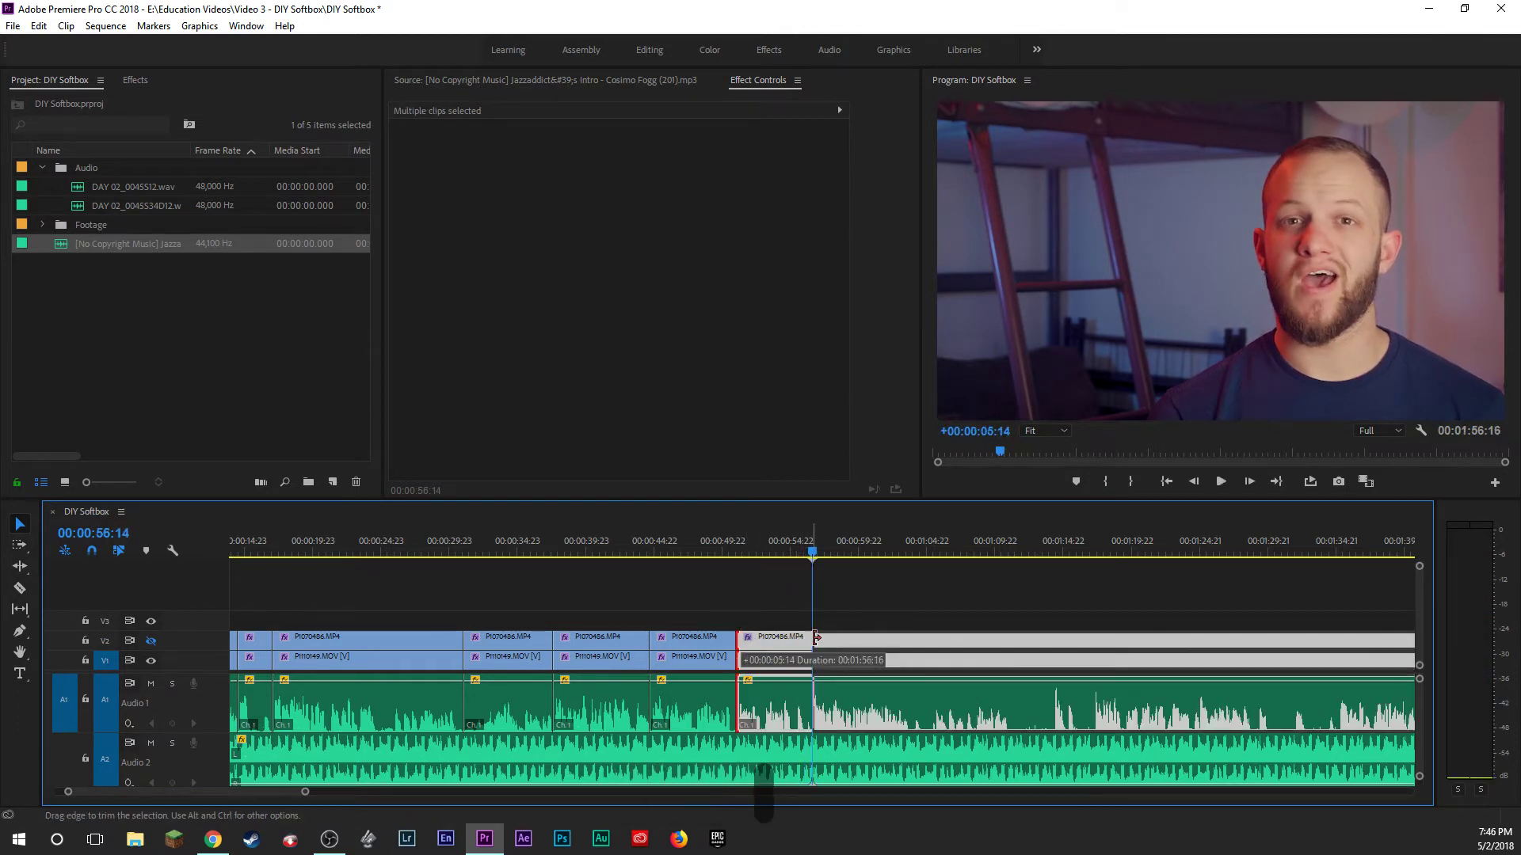
left_click(796, 654)
key("Delete")
key("Up")
key("space")
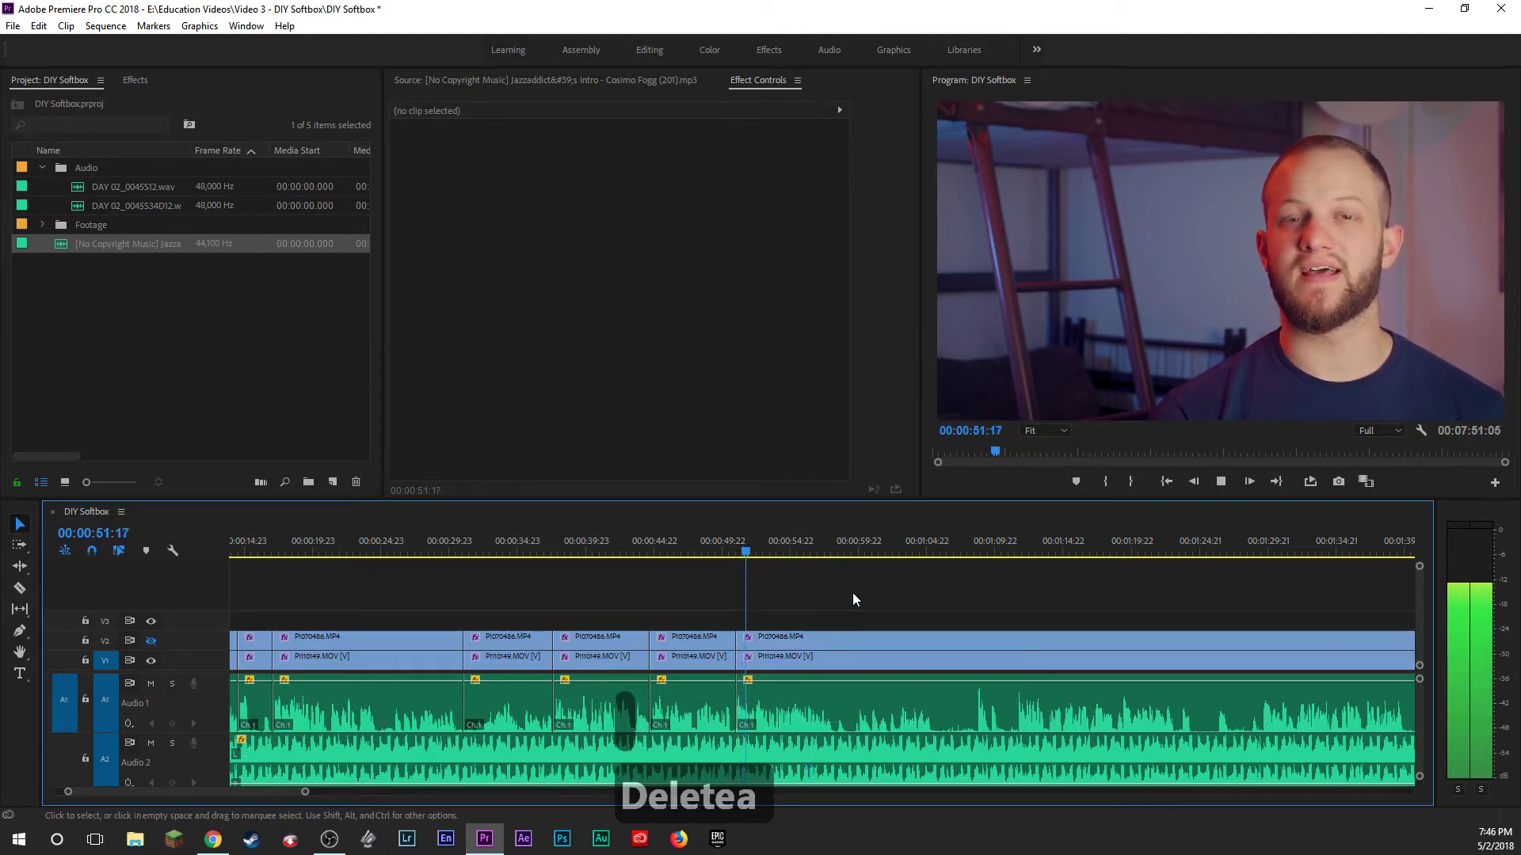
key("ctrl+z")
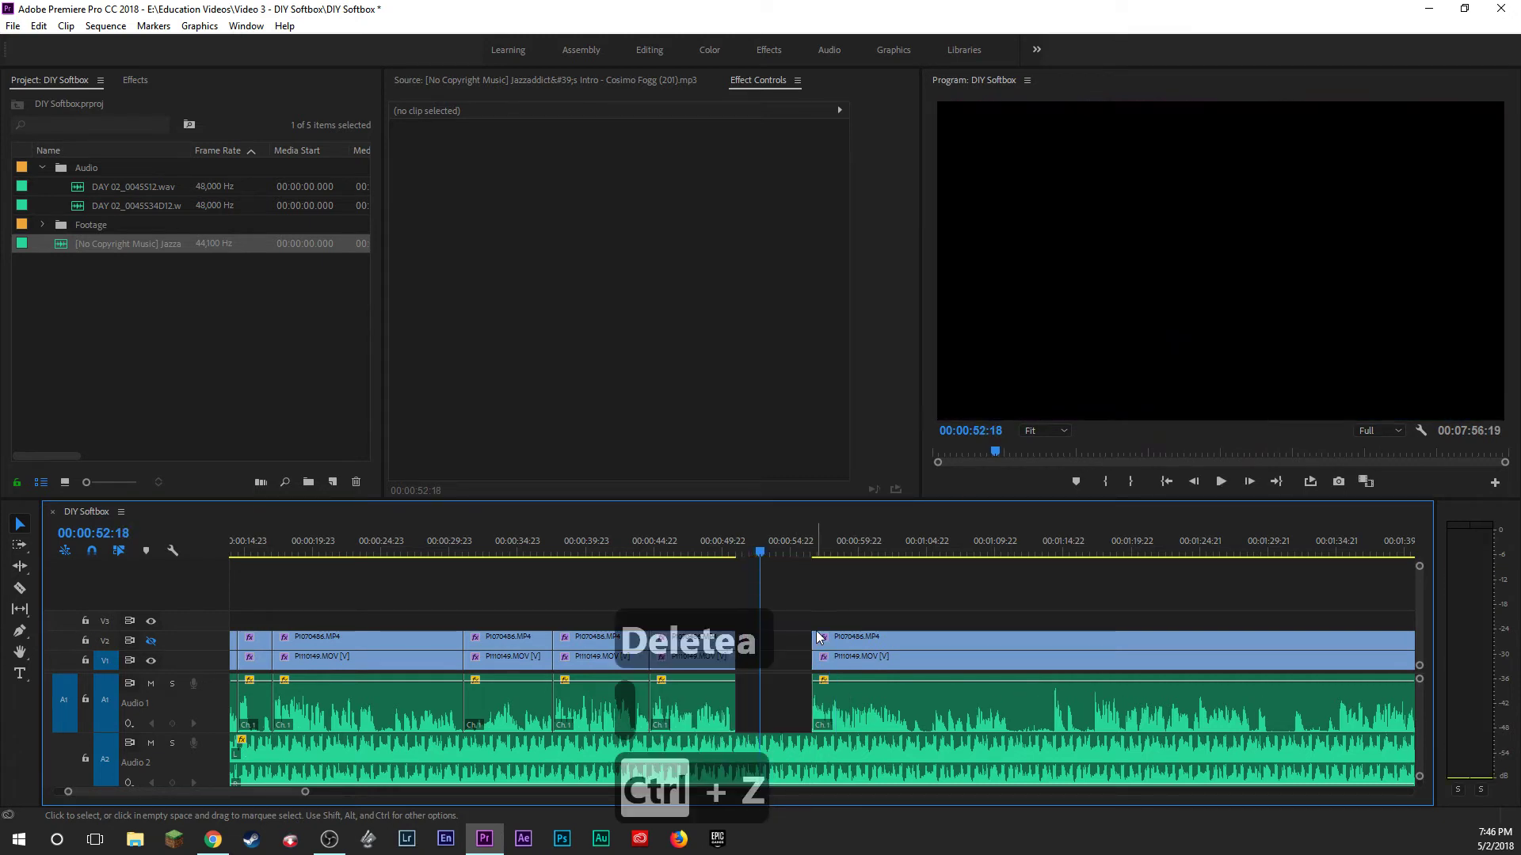
key("ctrl+z")
Replay the take from the 00:00:51:00 cut, split it at 00:00:54:11, and play on towards the next line.
key("a")
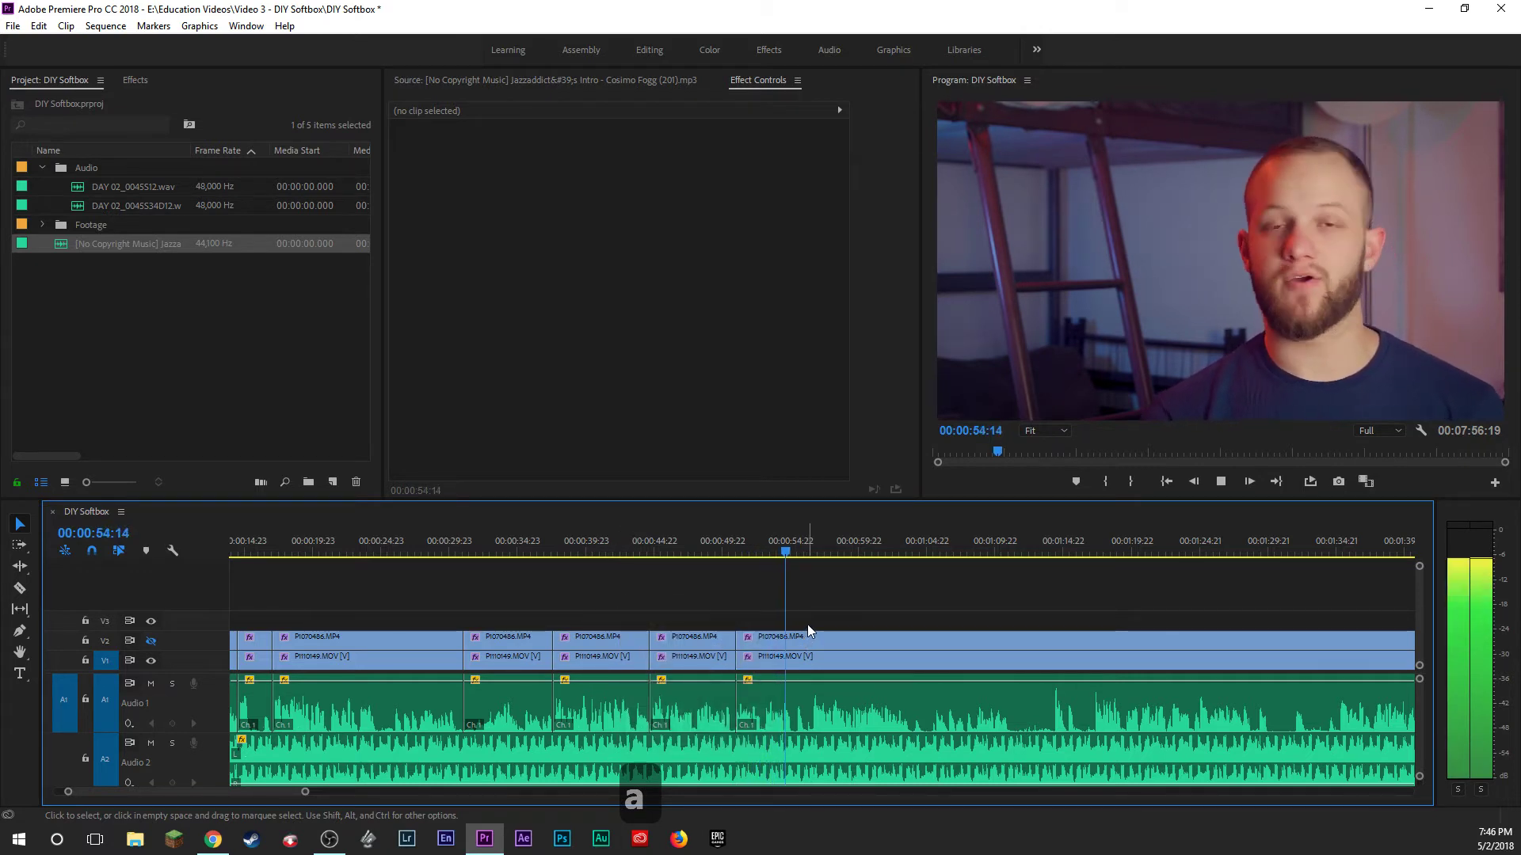
left_click(795, 552)
key("j")
key("j")
key("j")
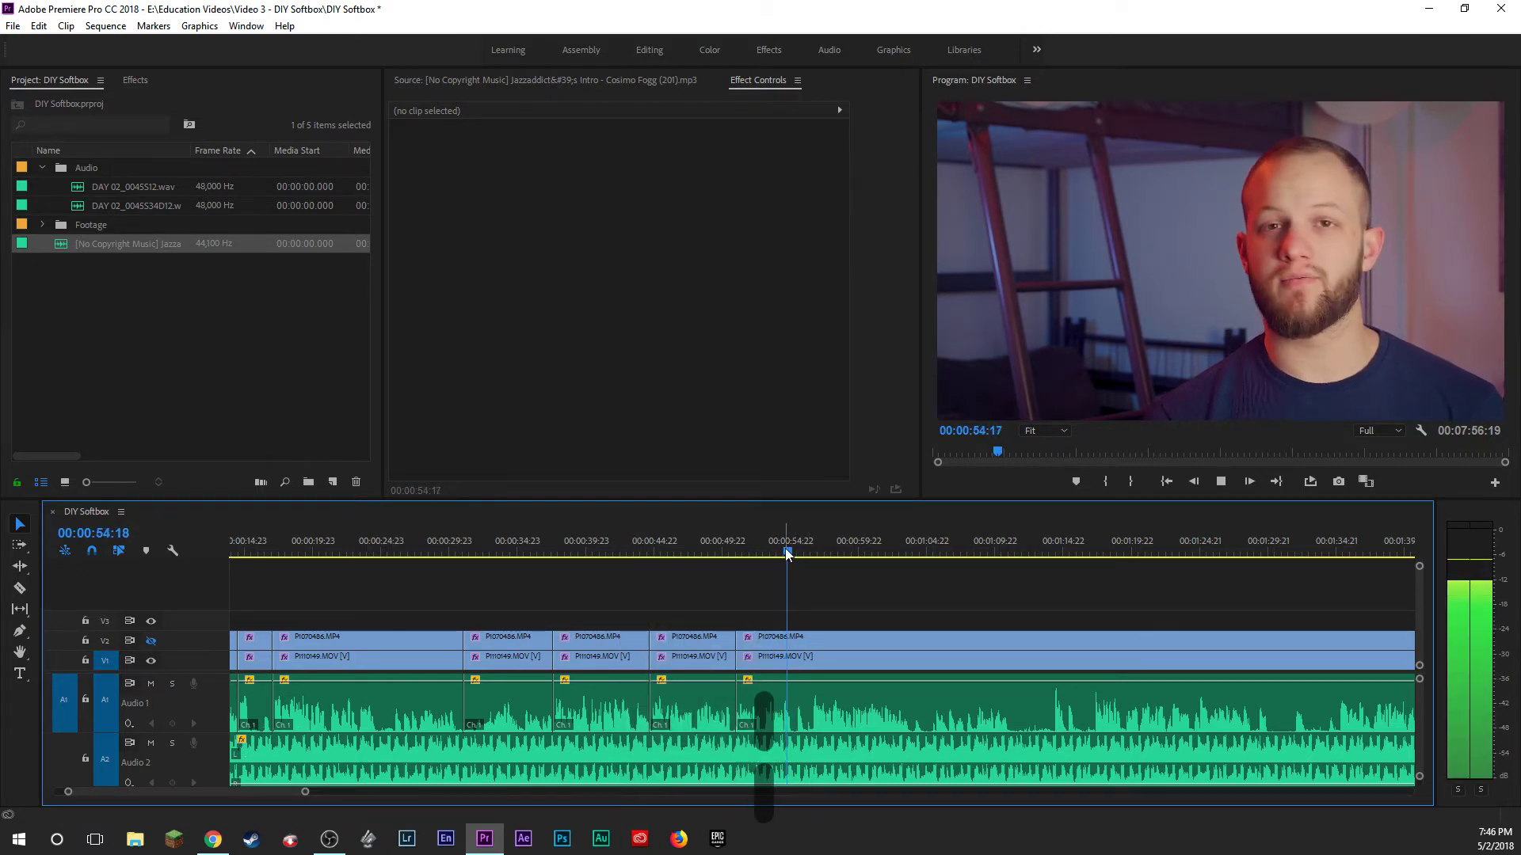
key("space")
key("space")
key("space")
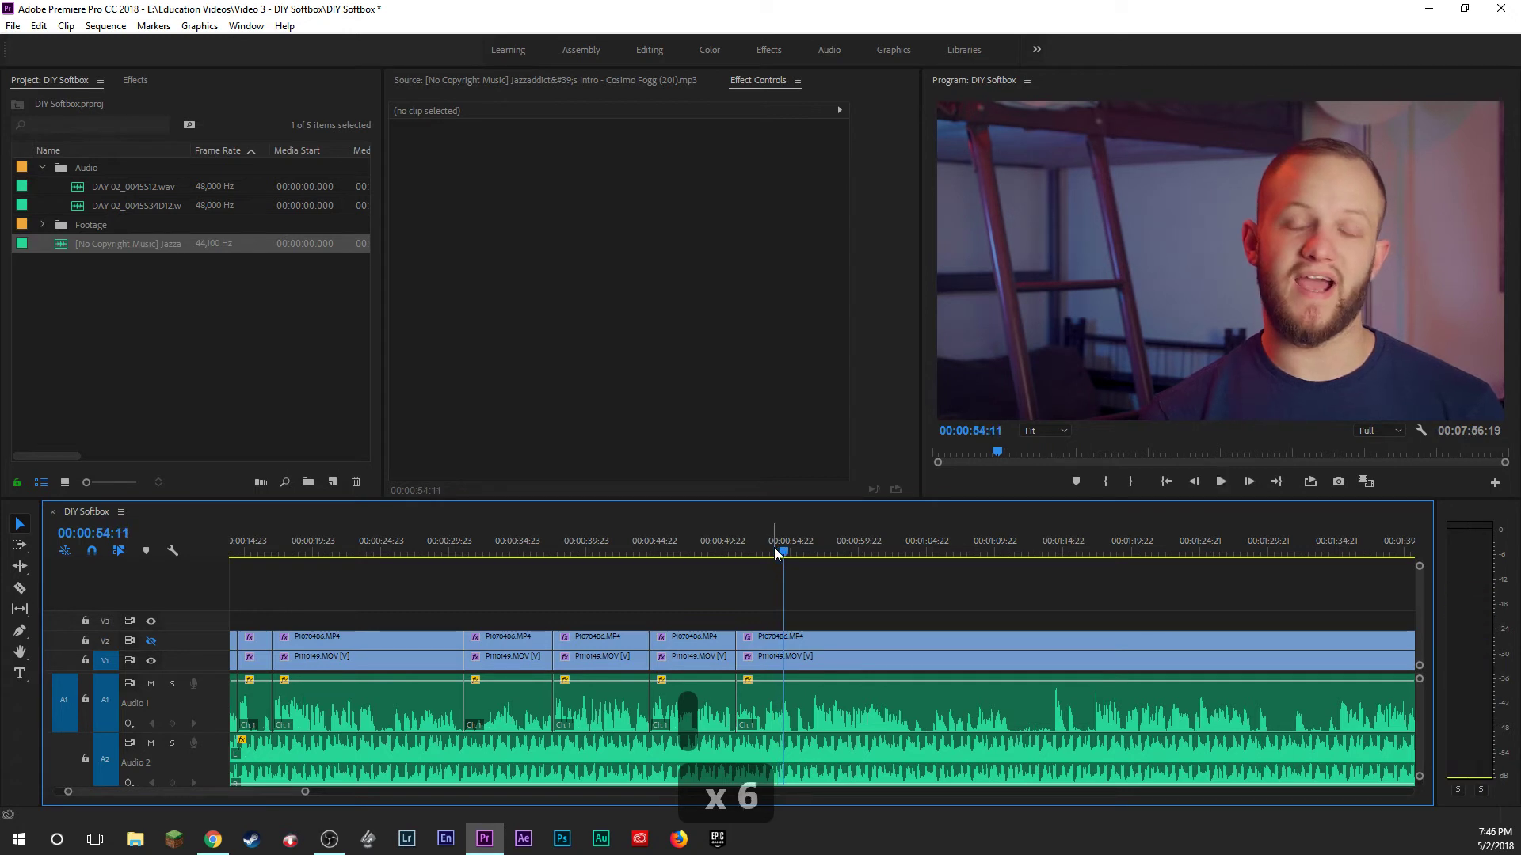
left_click_drag(805, 607, 797, 670)
key("b")
key("space")
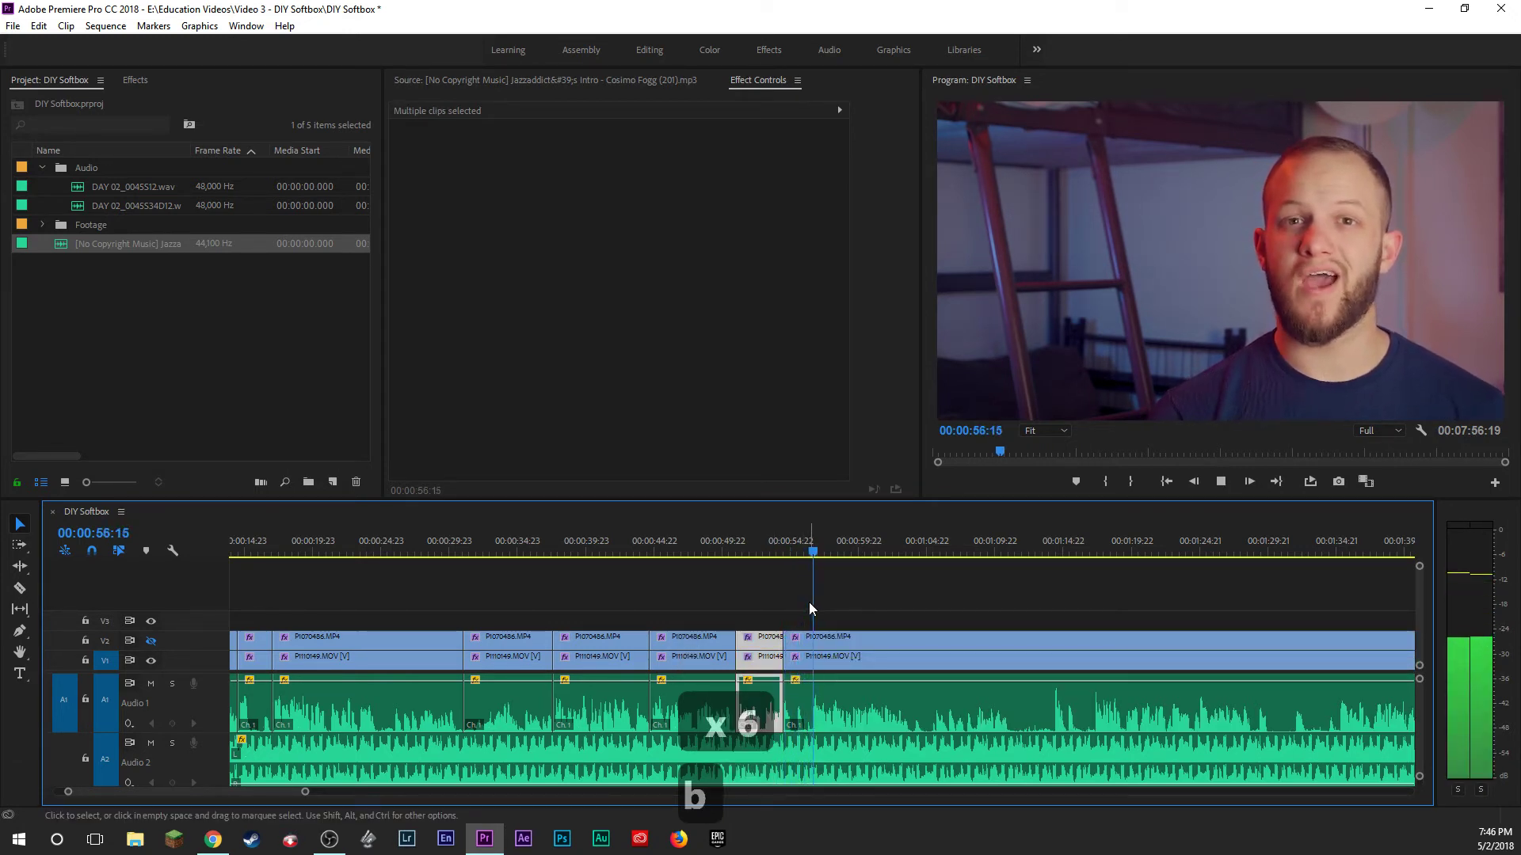
Trim the start of the clip after the 00:00:54:11 cut to 00:00:56:14 and close the gap.
key("e")
key("e")
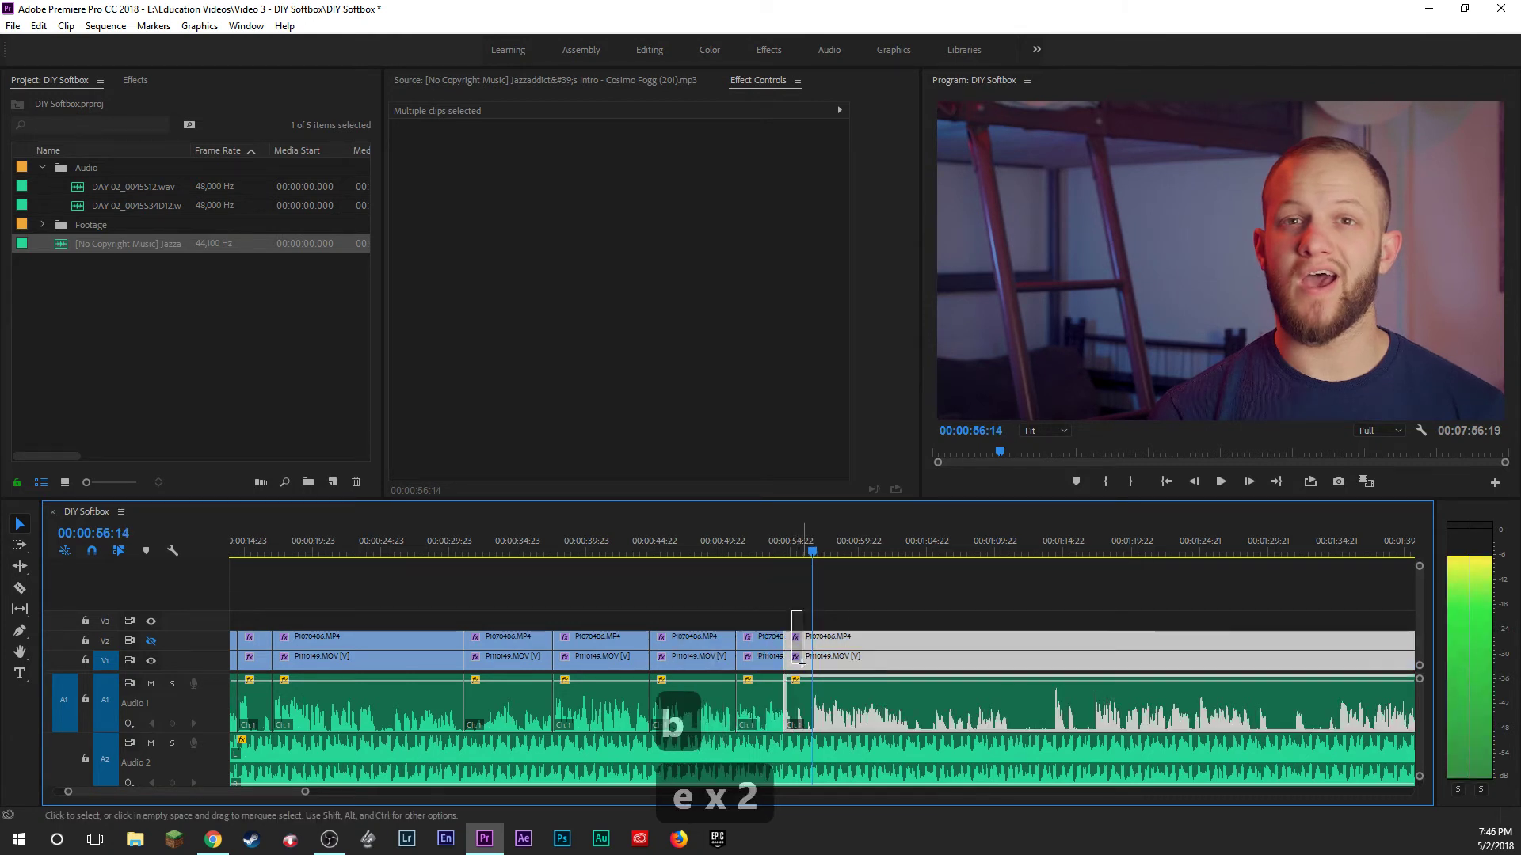
left_click(794, 638)
left_click_drag(795, 640, 802, 647)
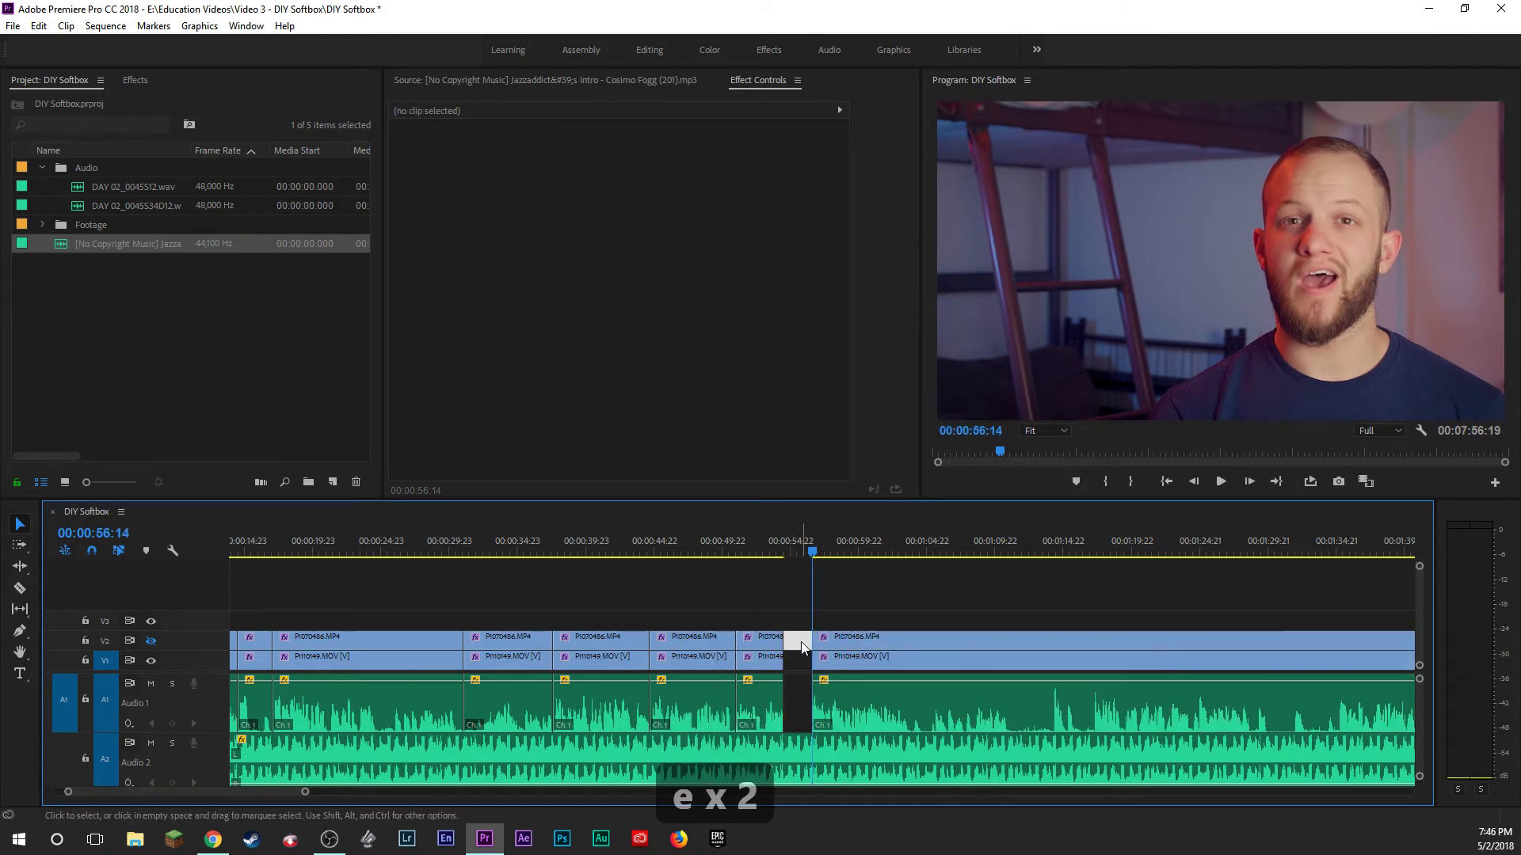
key("Delete")
Play on from the 00:00:54:11 join and split the clip at 00:01:08:19, after the spoken line.
key("space")
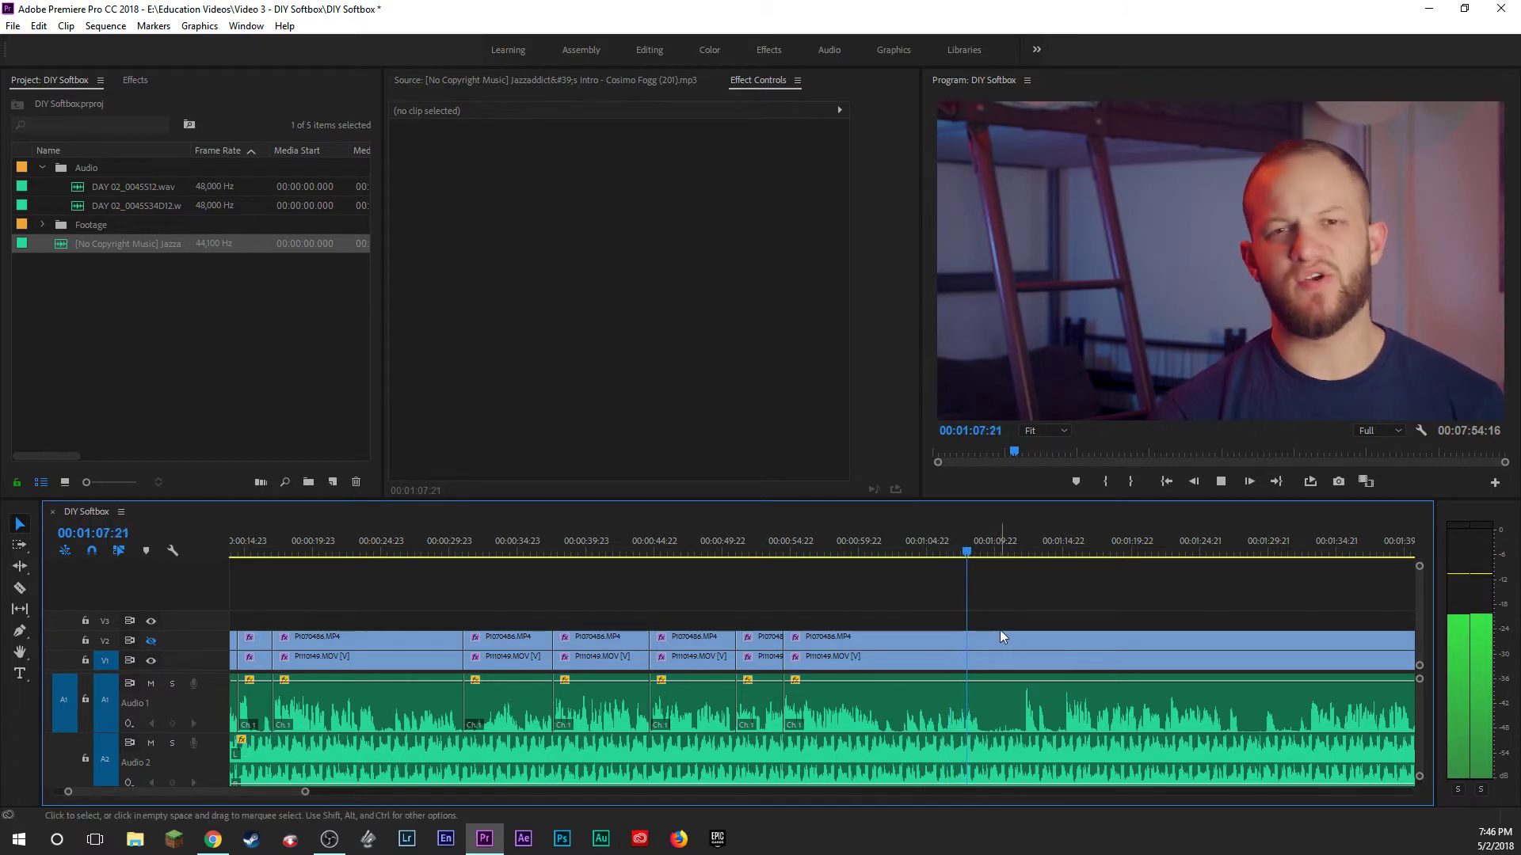
key("space")
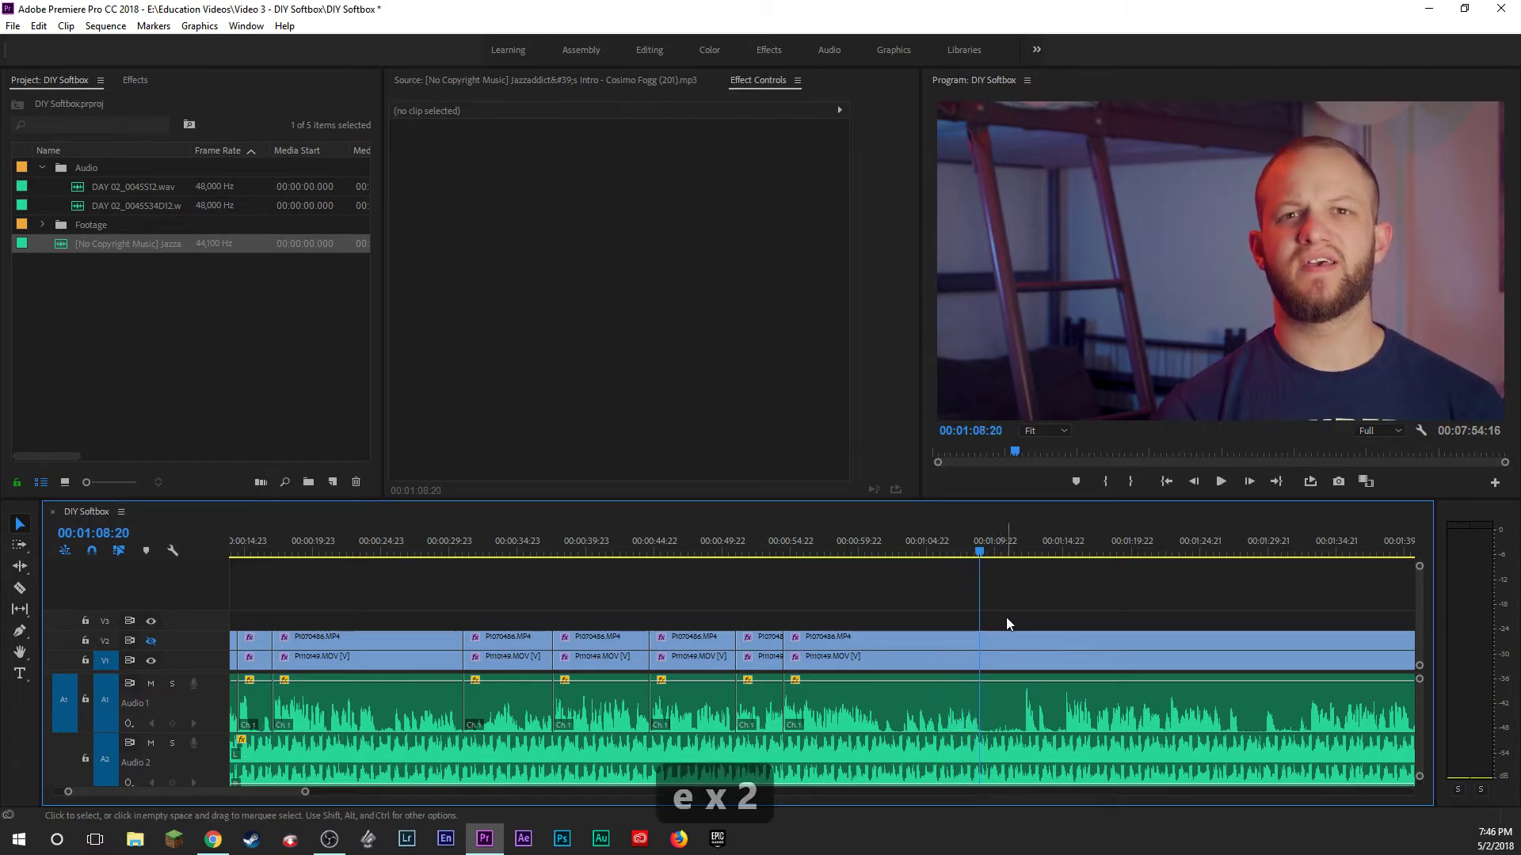
key("ctrl+k")
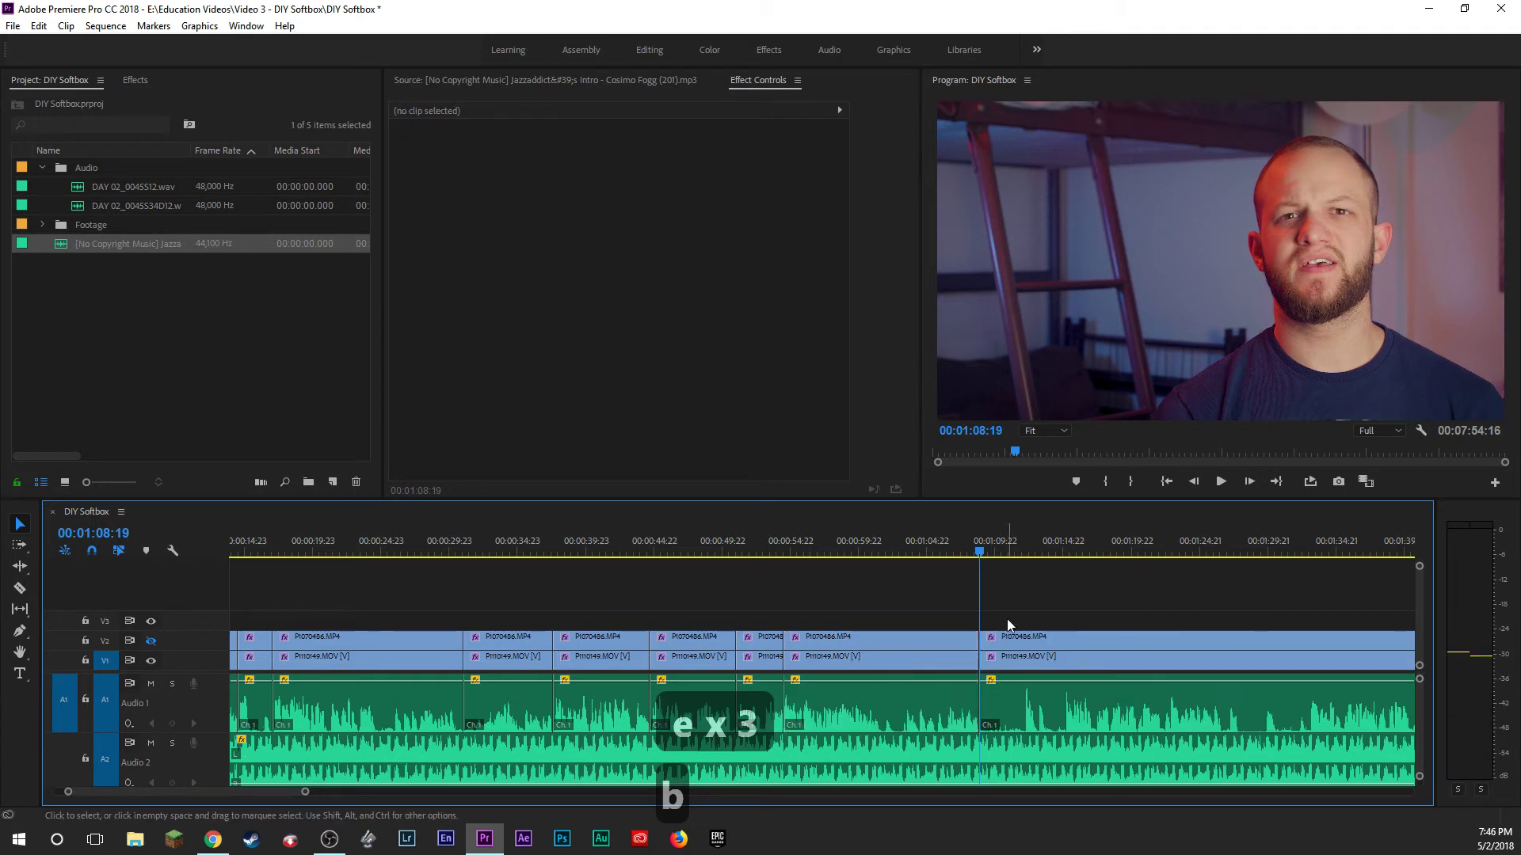
Find the next usable line, trim the start of the clip after the 00:01:08:19 cut to 00:01:15:03, and close the gap.
left_click(1020, 540)
key("space")
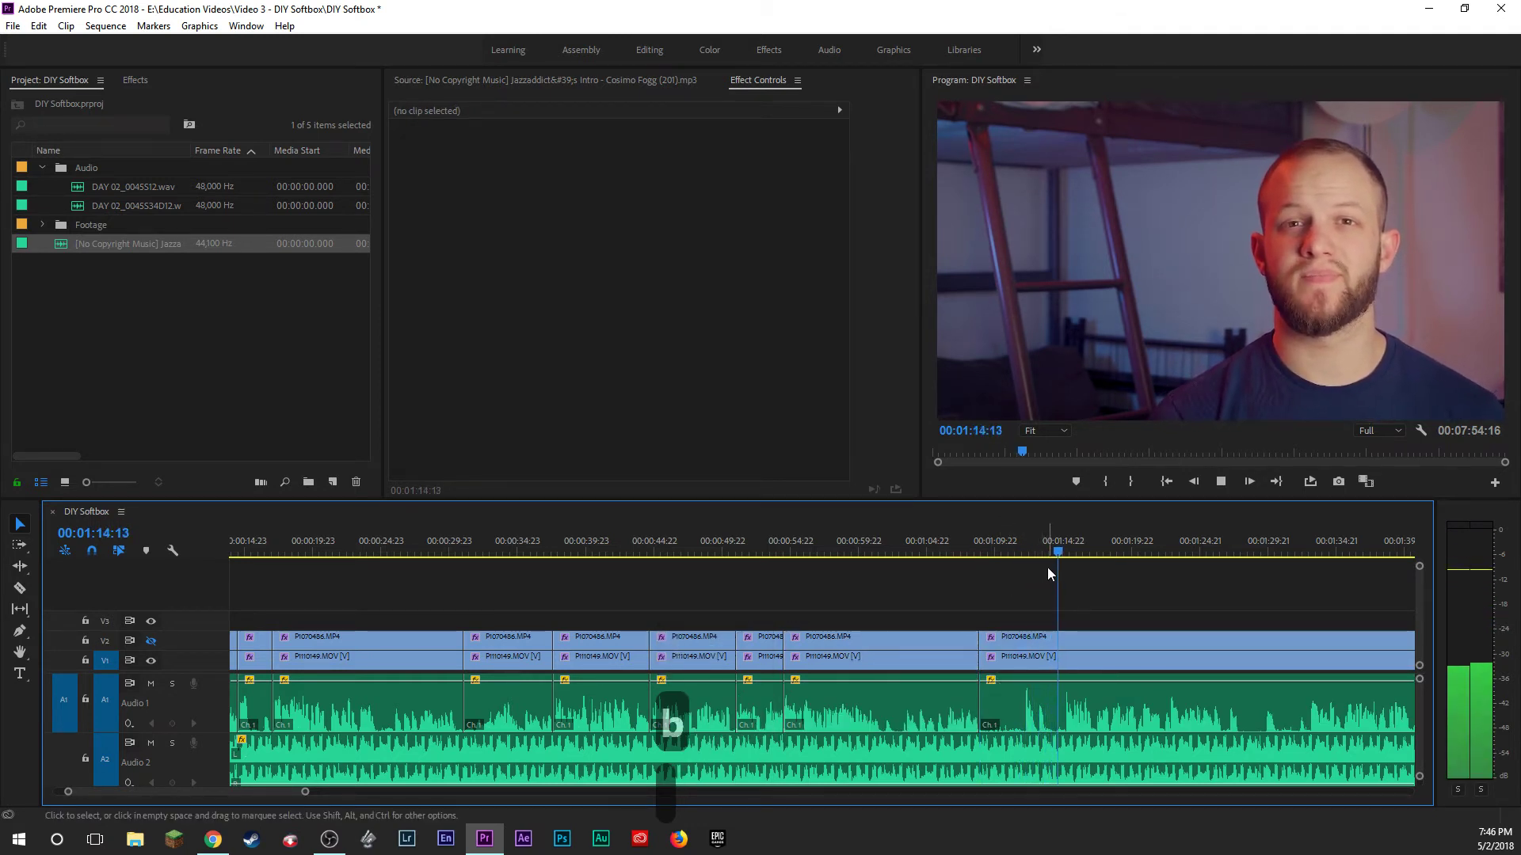
key("space")
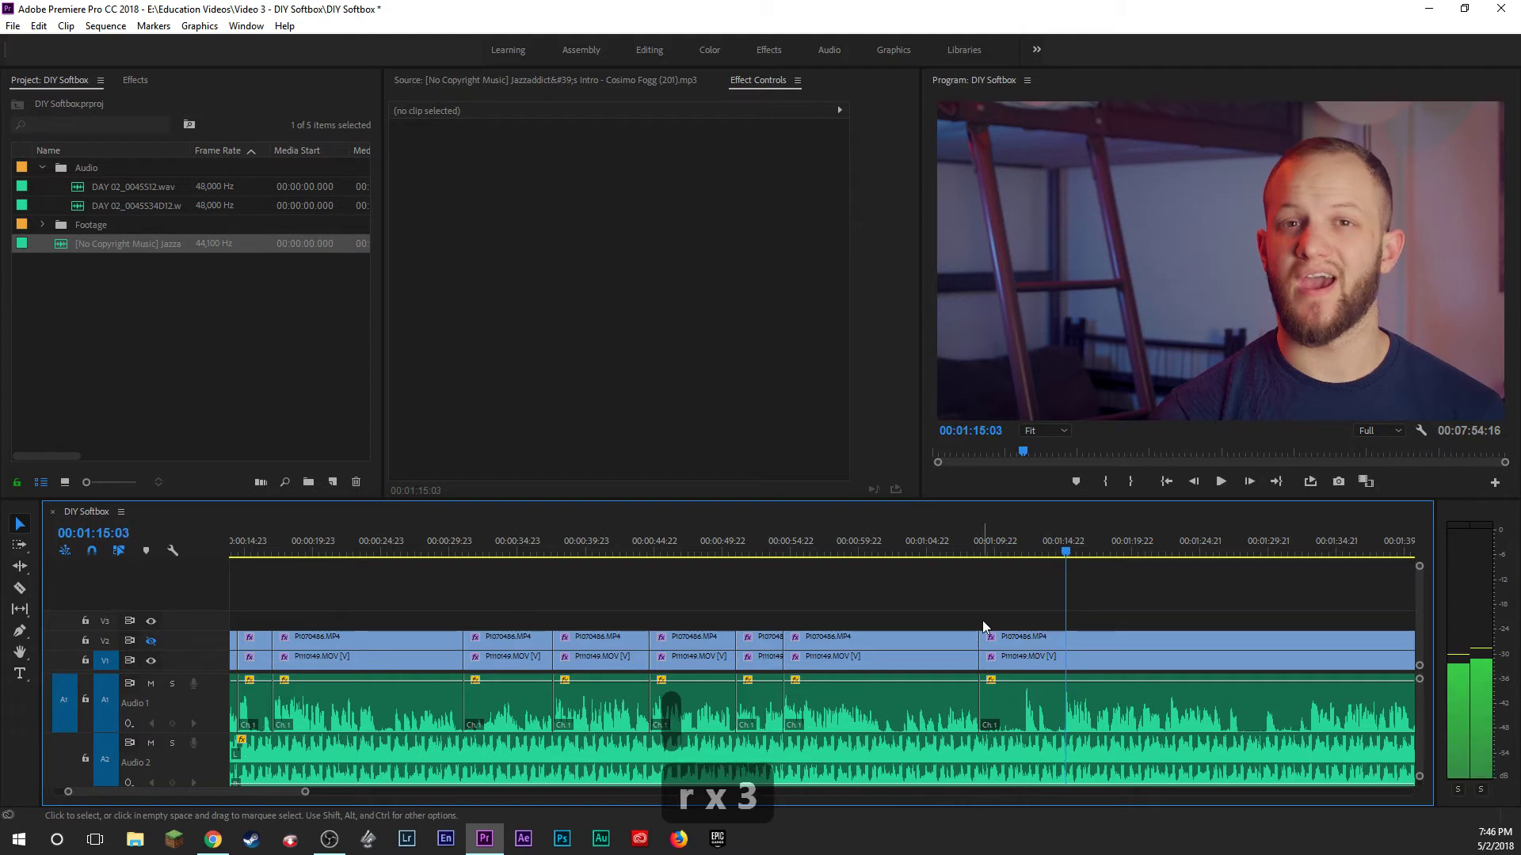
left_click(983, 634)
key("ctrl+k")
left_click(1045, 642)
key("Delete")
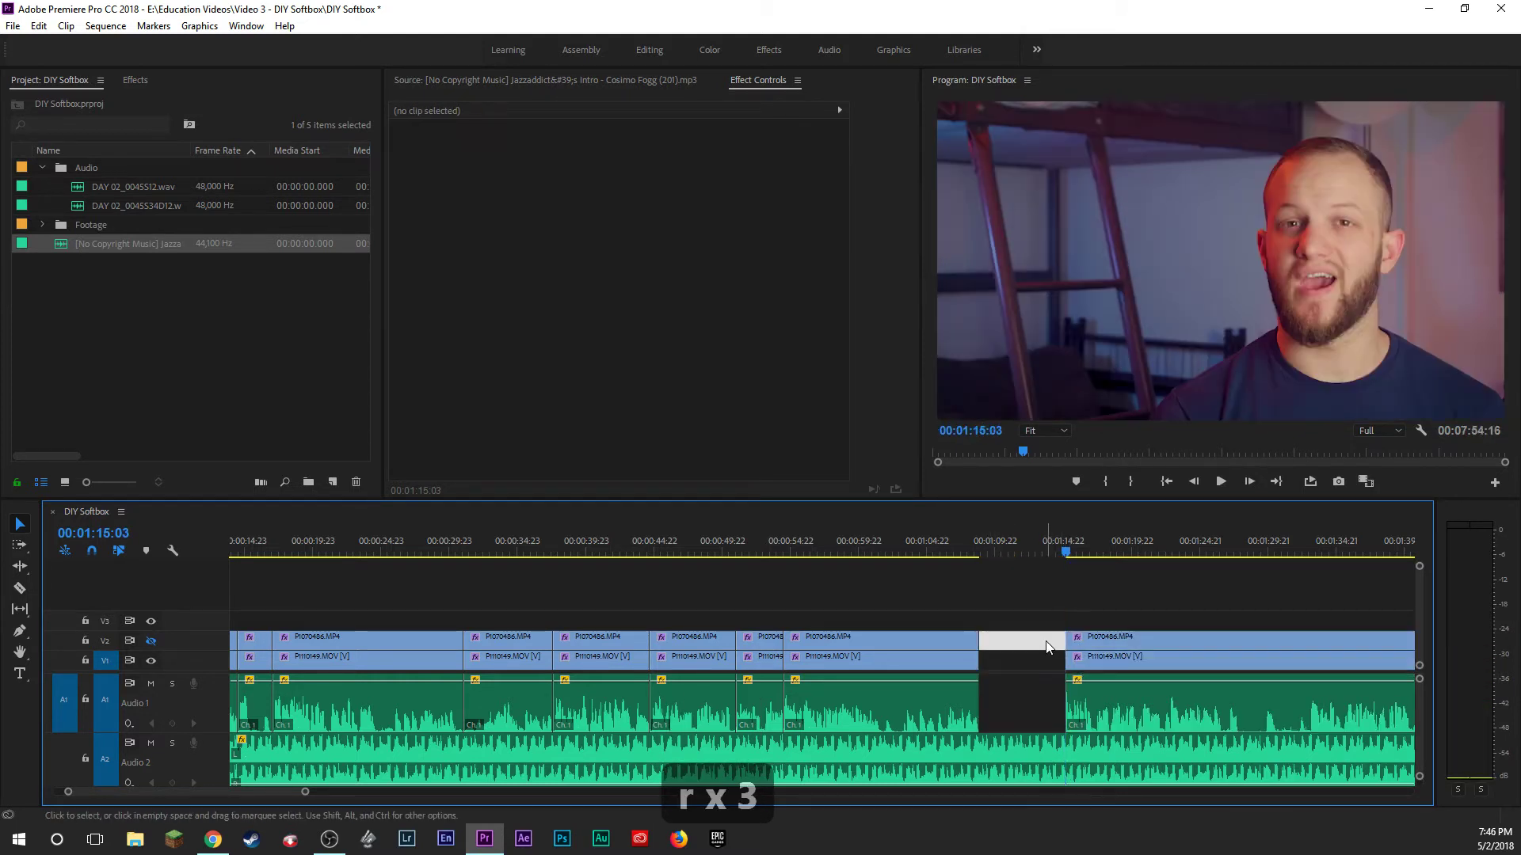
key("Delete")
key("a")
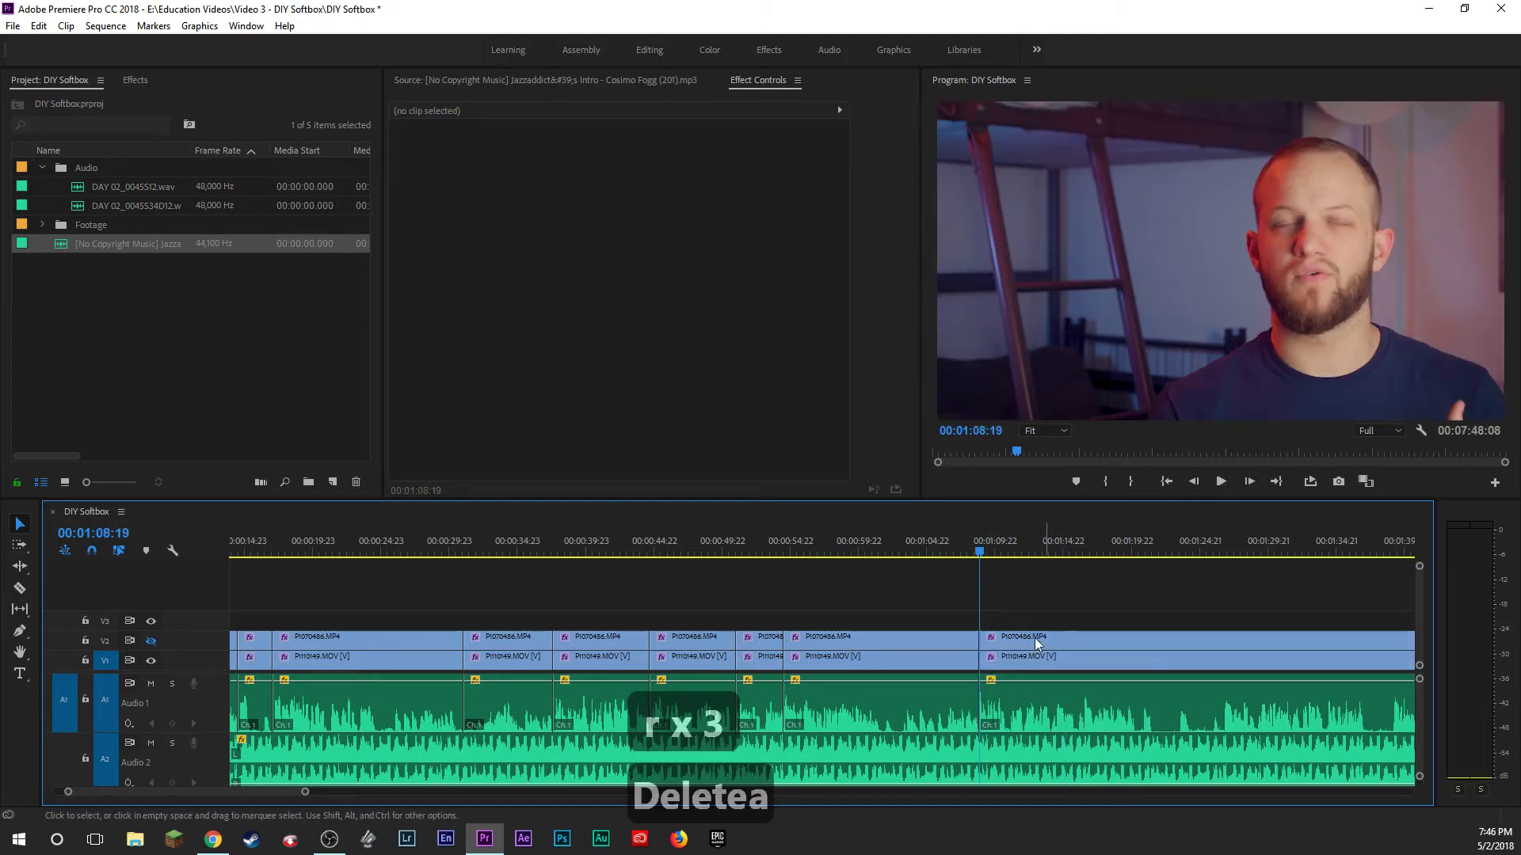
Step through the edit points at 00:00:54:11, 00:01:08:19 and 00:02:41:11, returning to the 00:01:08:19 cut.
left_click(806, 541)
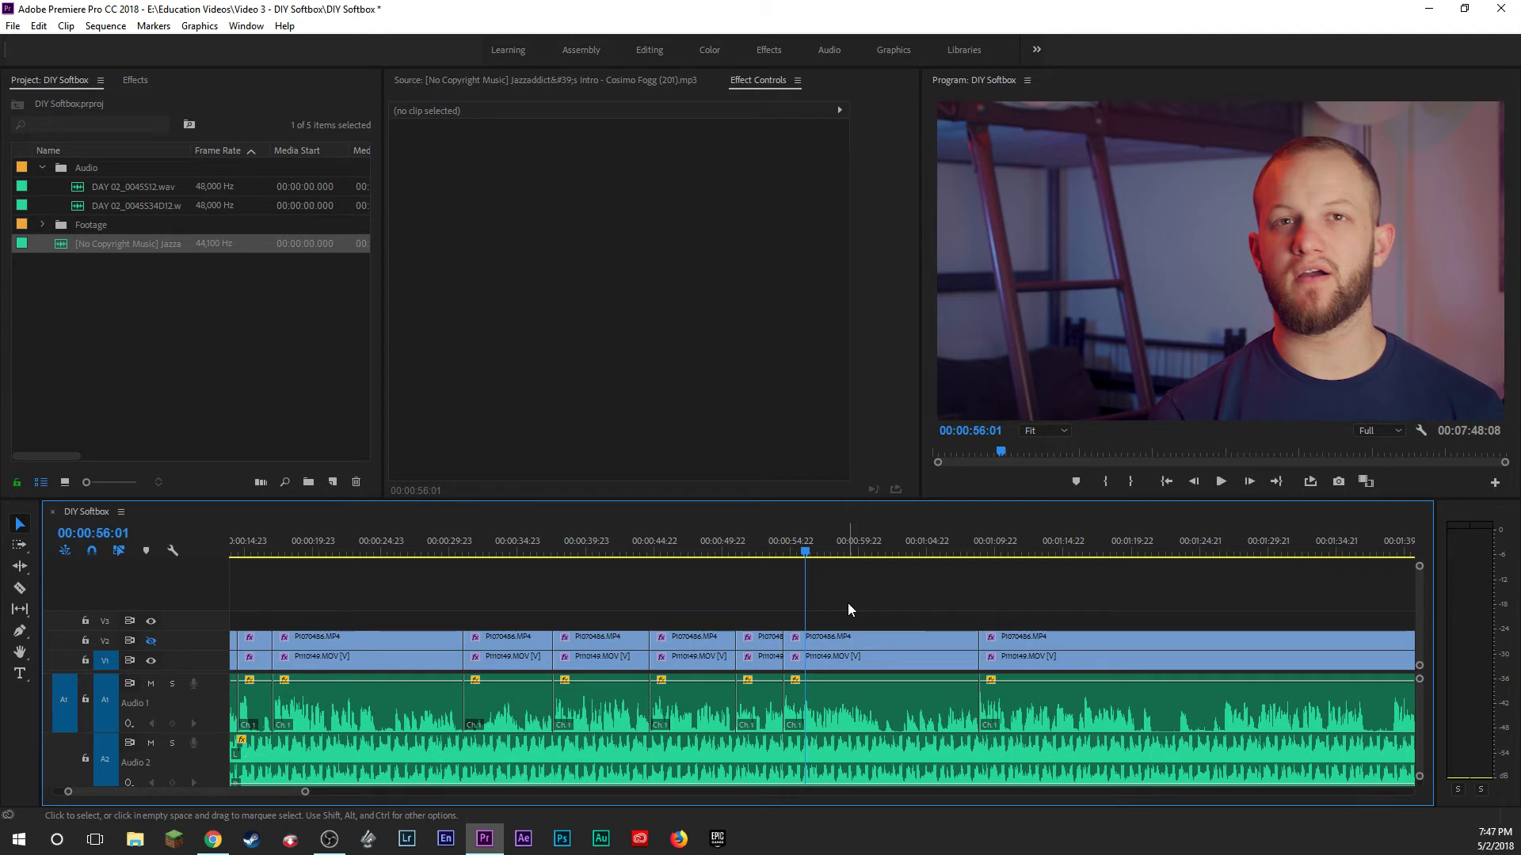
key("Up")
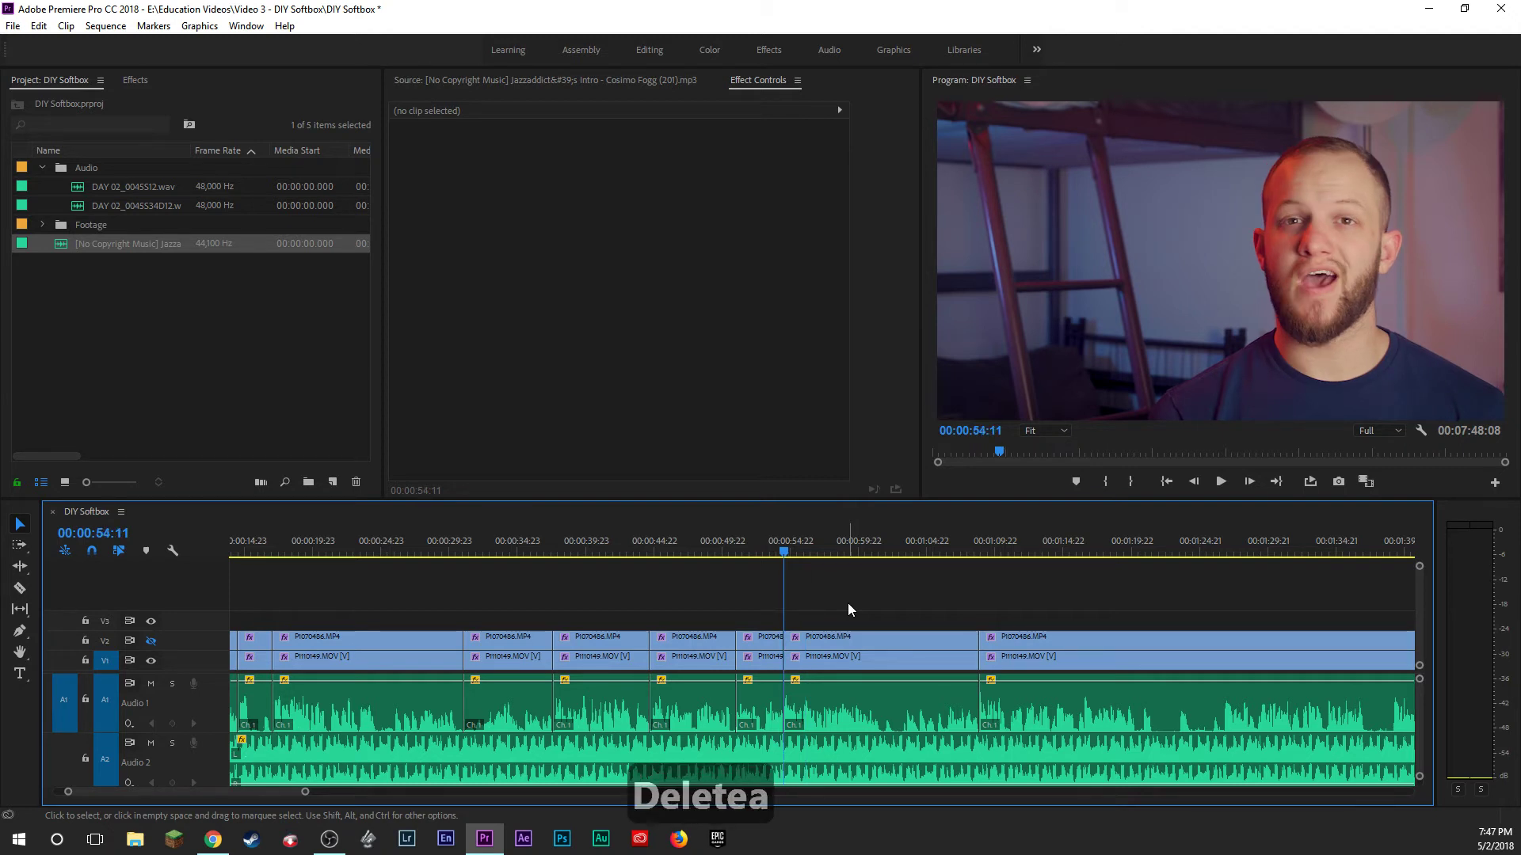
key("t")
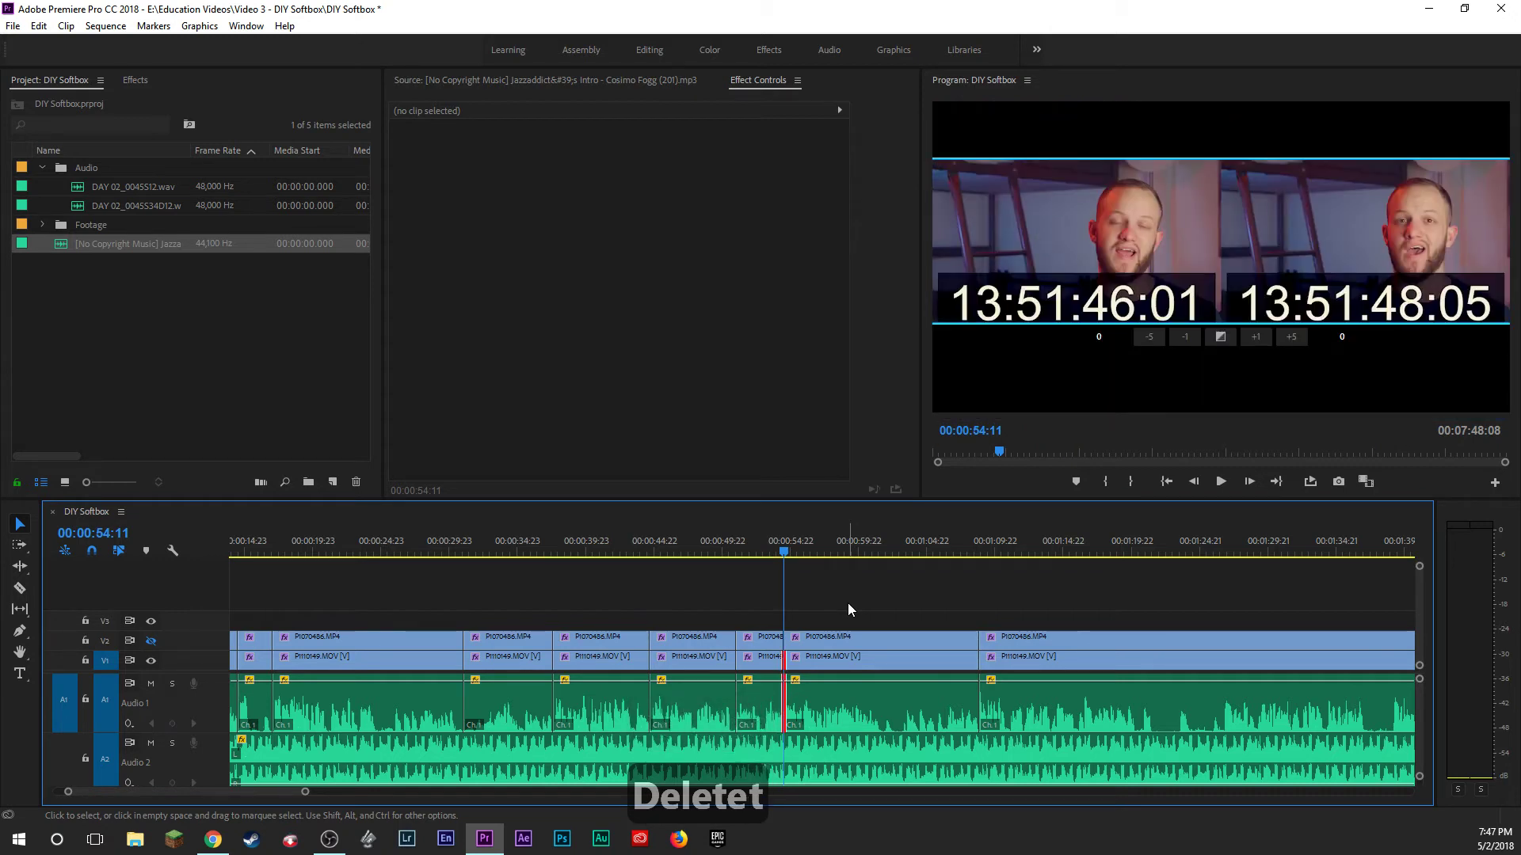
key("Escape")
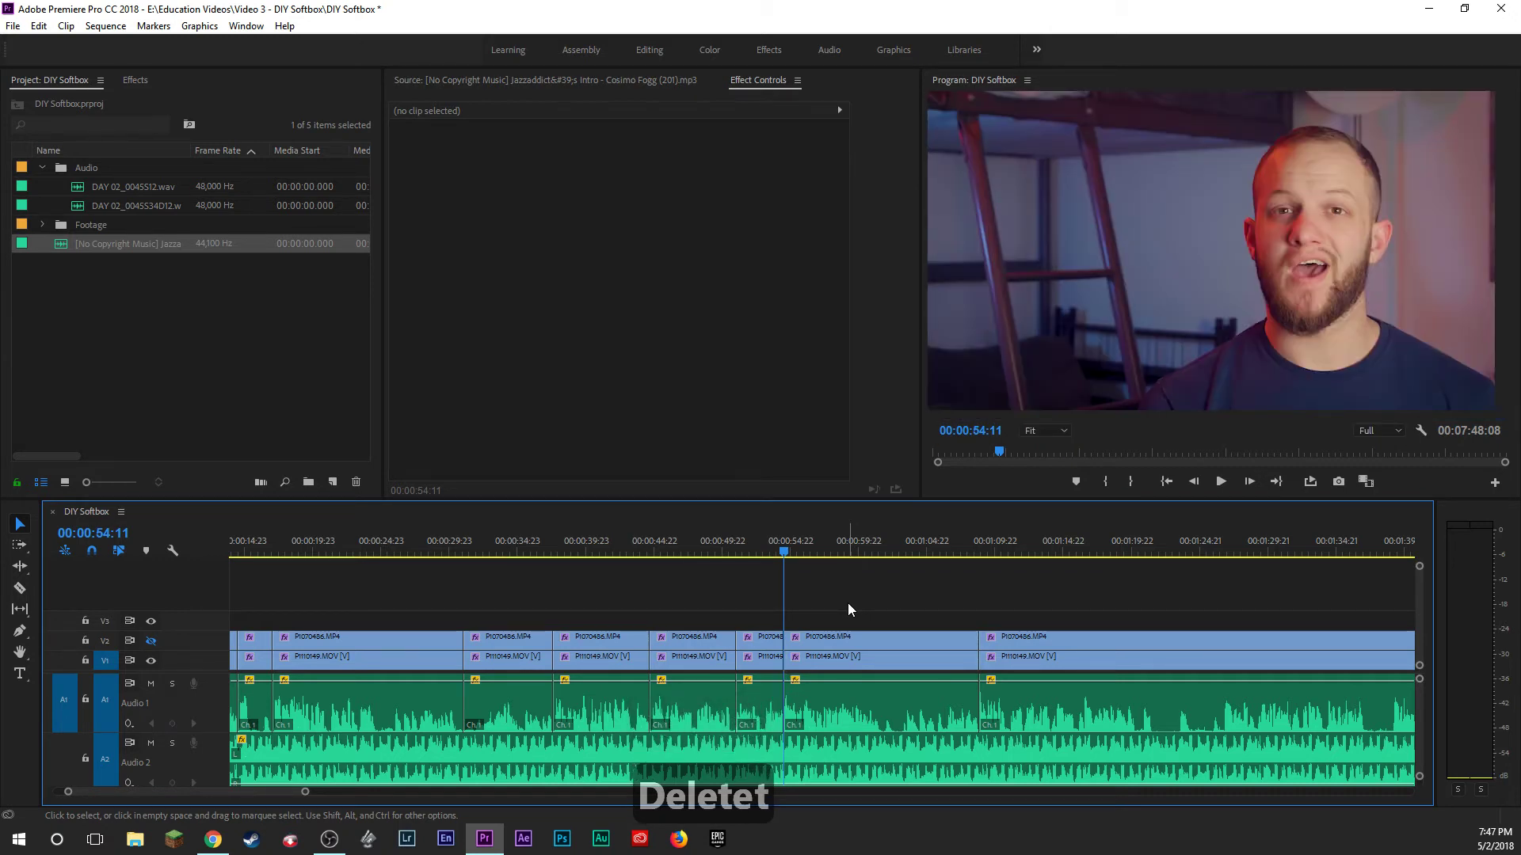
key("Delete")
key("shift+Down")
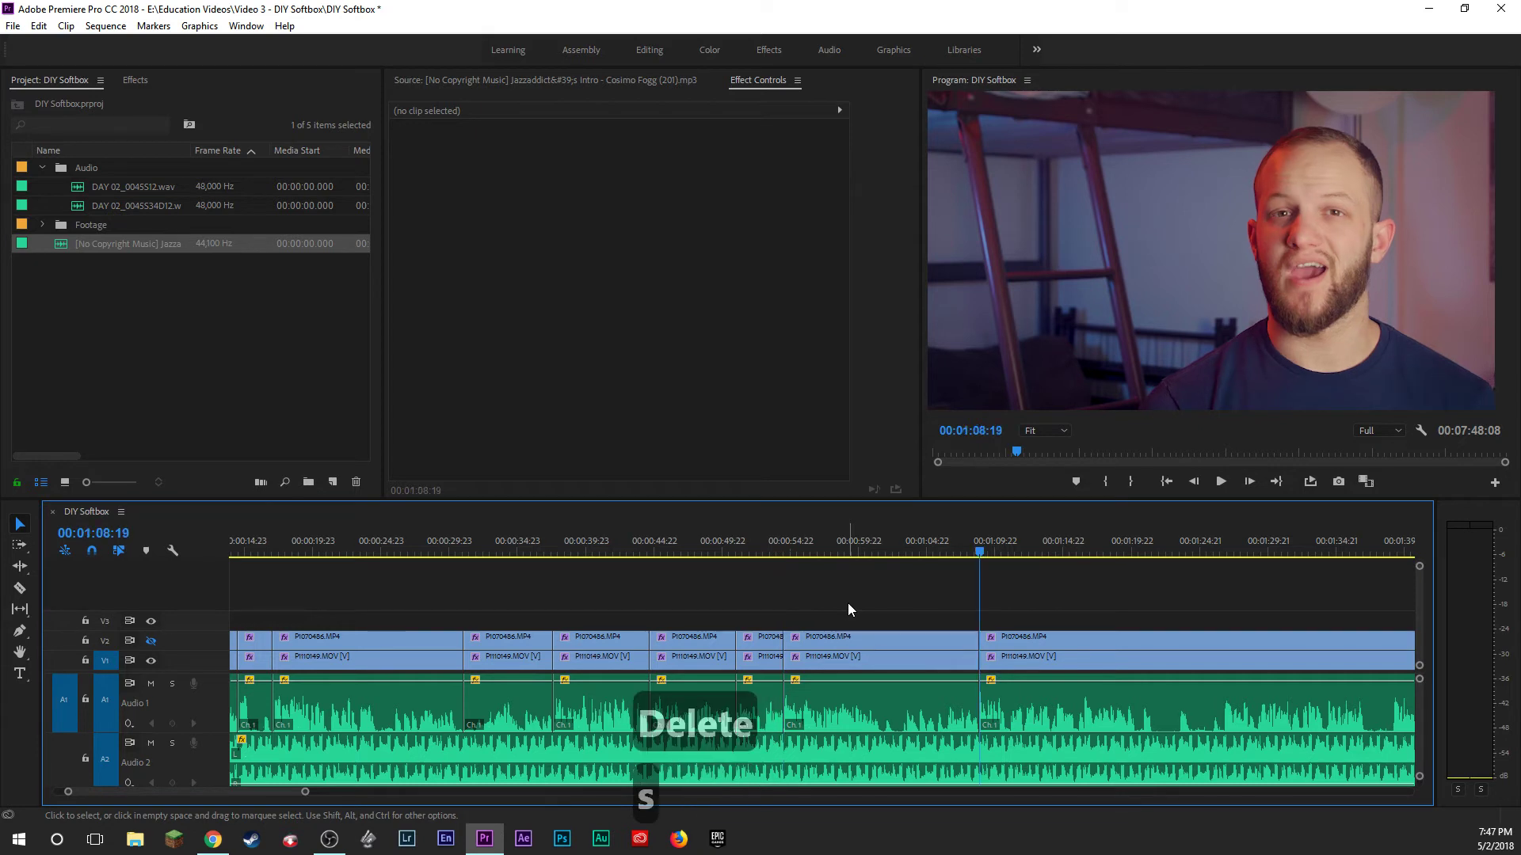
key("Delete")
key("shift+Down")
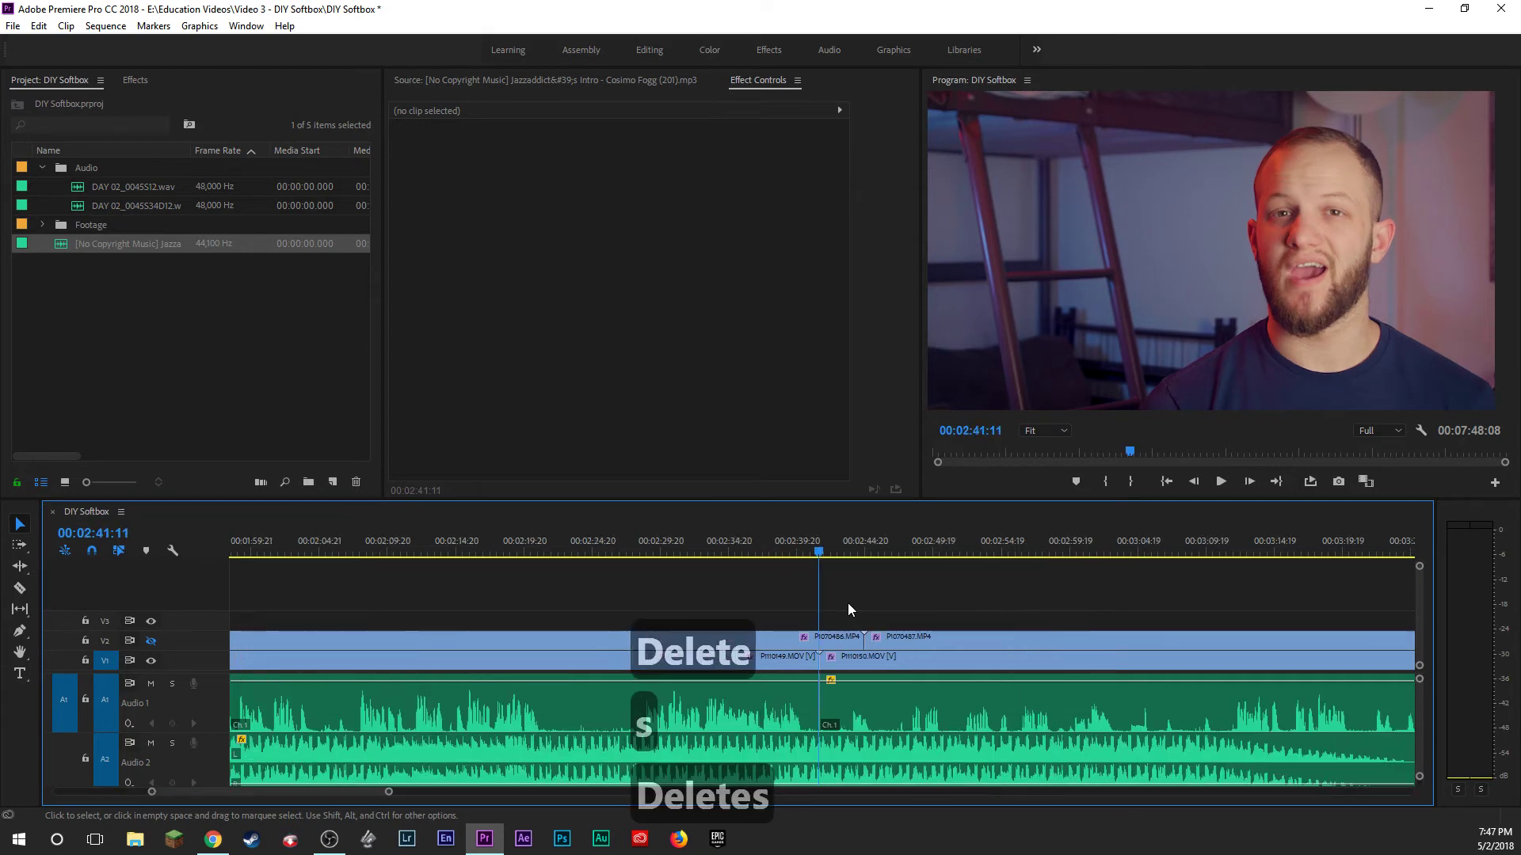
key("shift+Up")
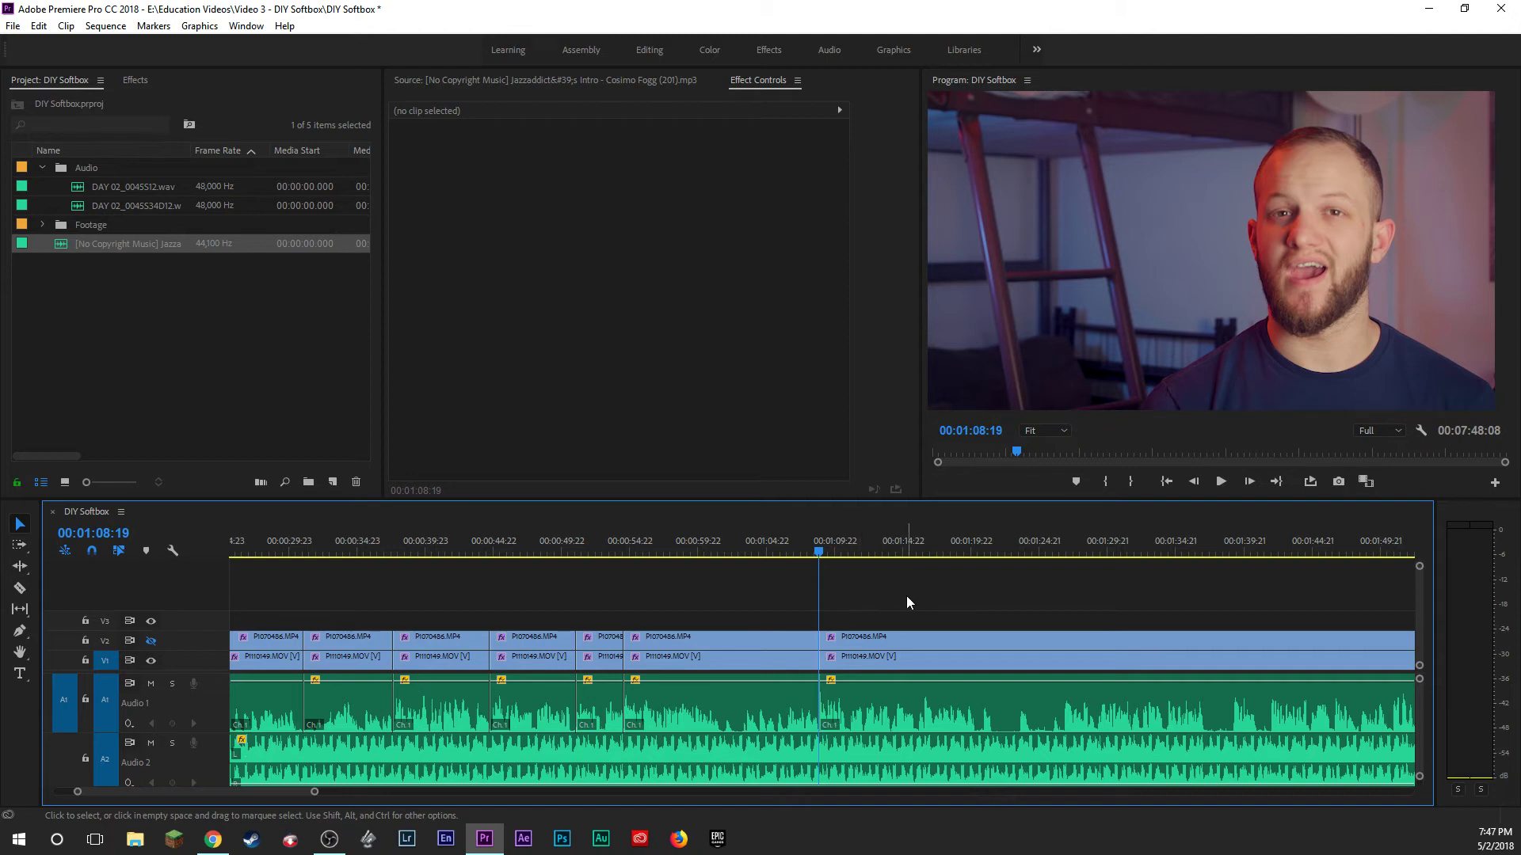
Play the take from the 00:01:08:19 cut and split the clip at 00:01:24:08, after the spoken line.
key("space")
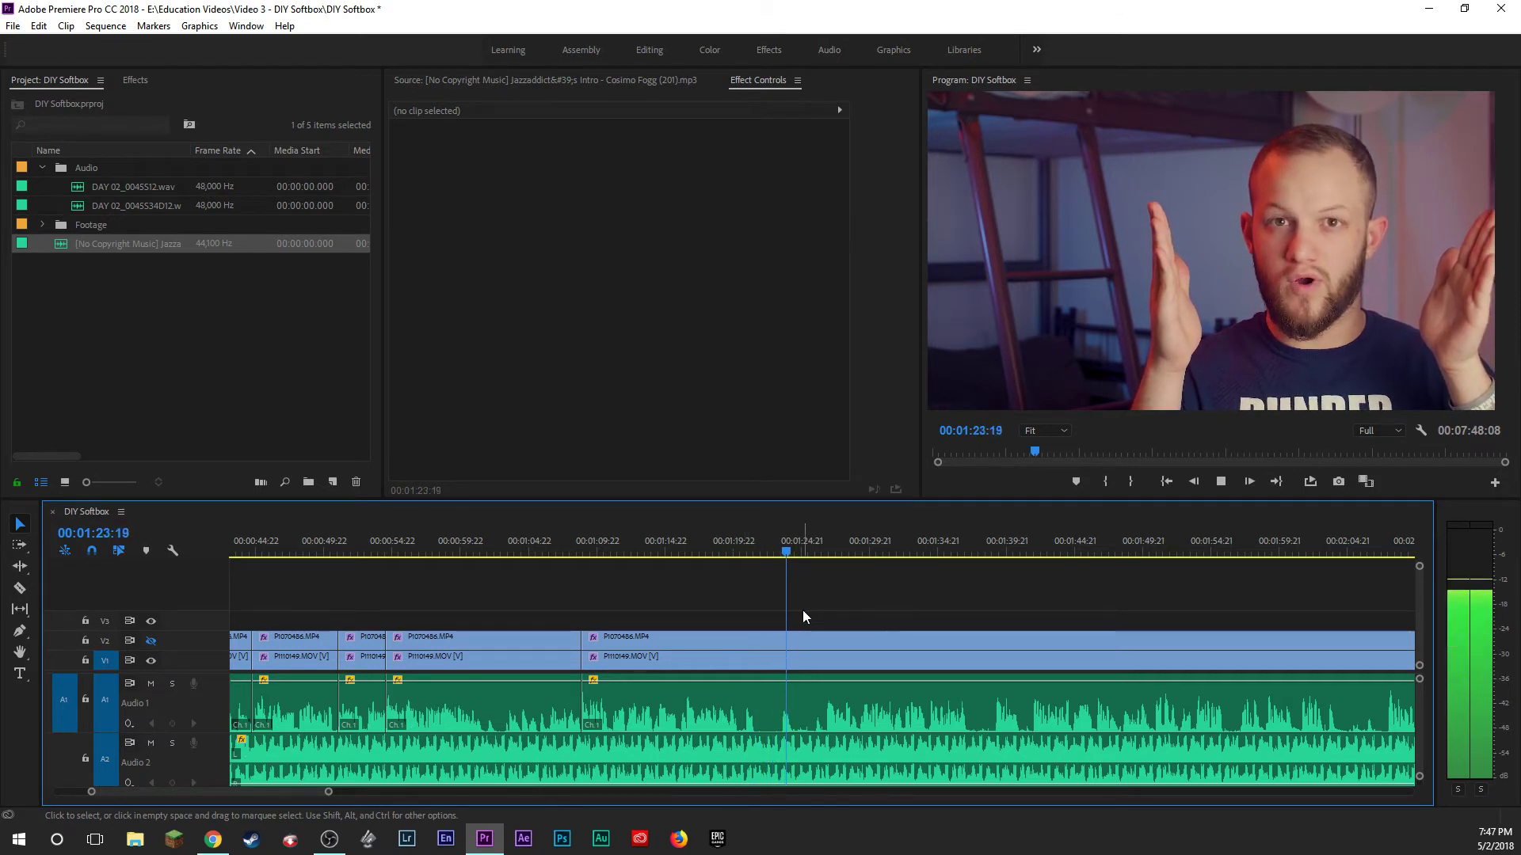
key("space")
key("e")
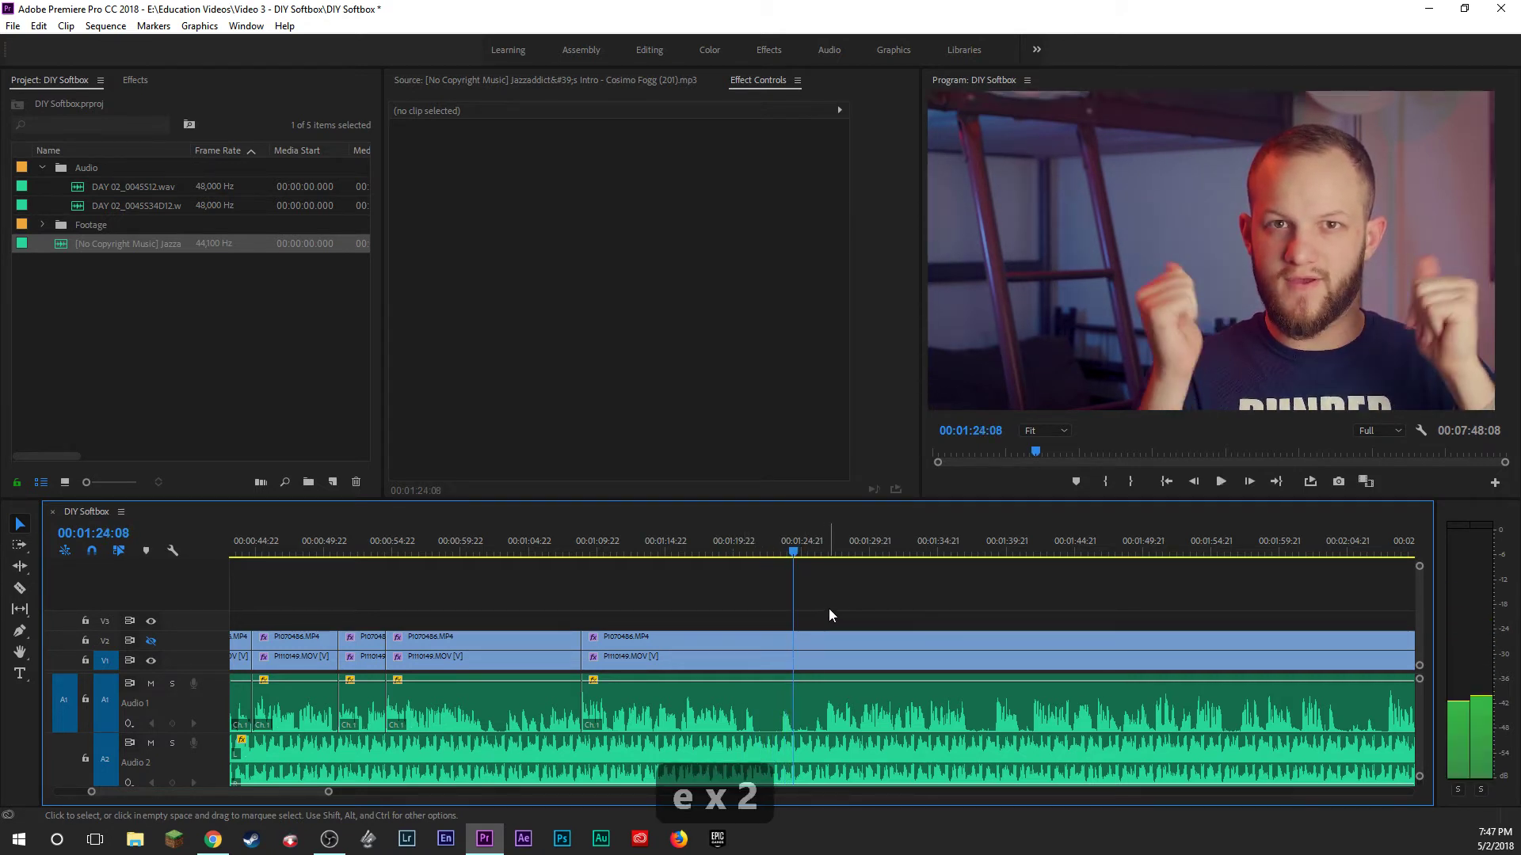
key("e")
key("r")
left_click_drag(830, 605, 824, 659)
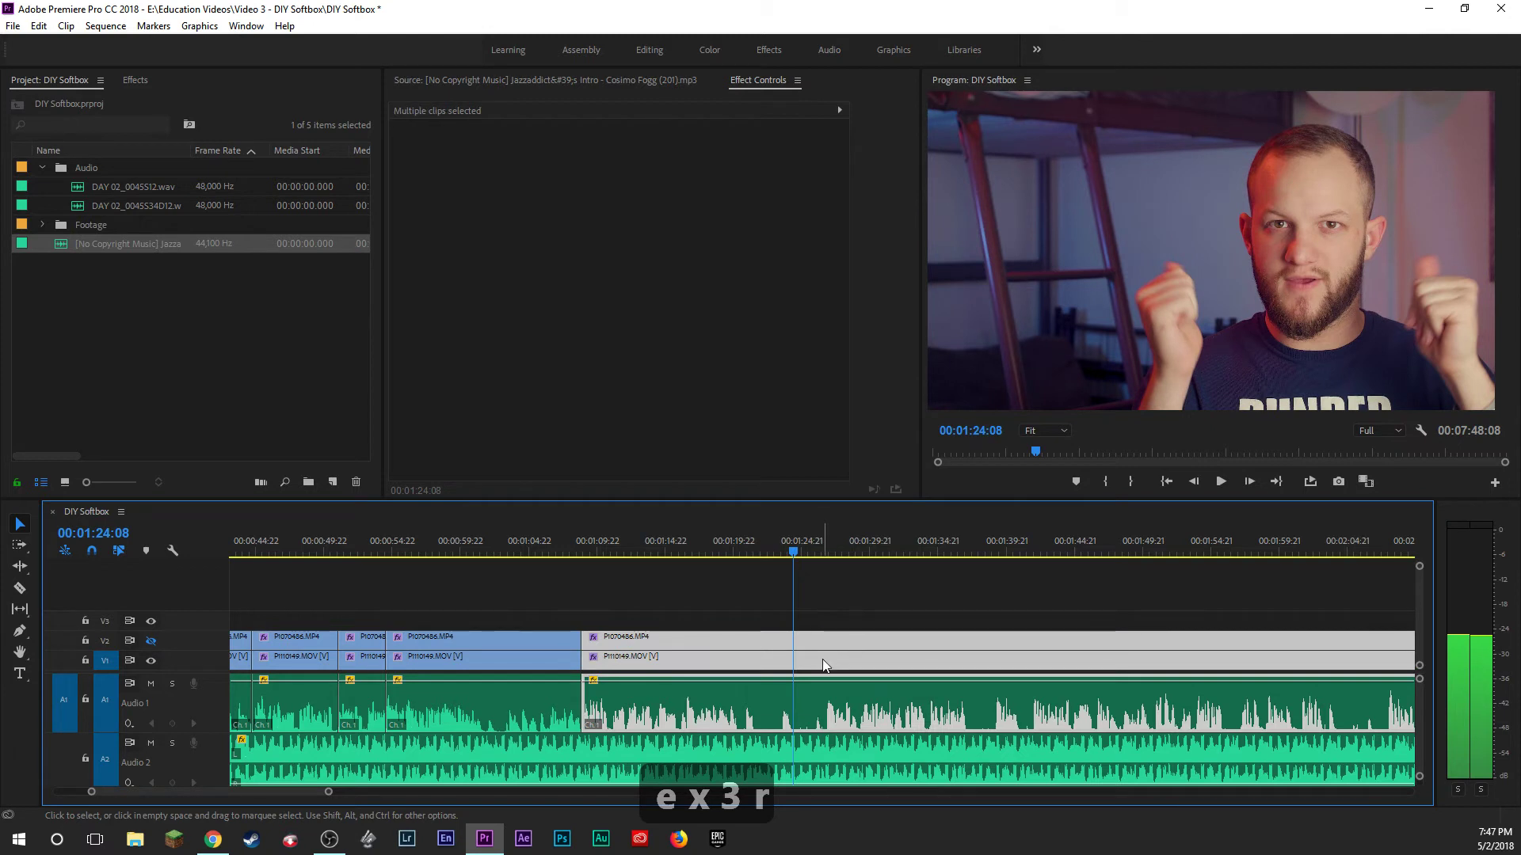
key("b")
left_click(844, 602)
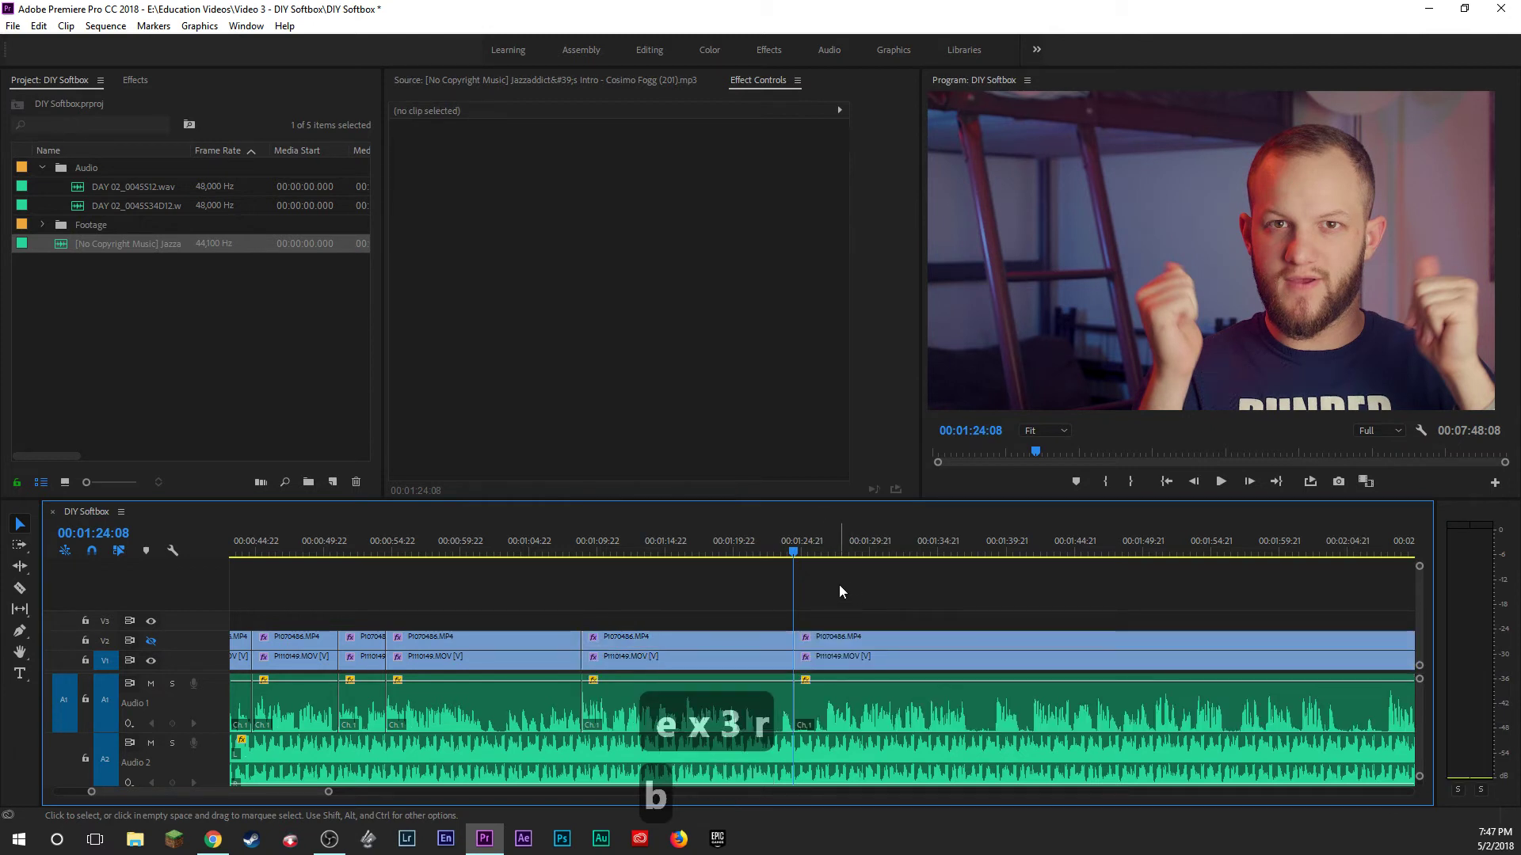
Trim about two seconds off the start of the clip after the 00:01:24:08 cut and close the gap.
left_click(821, 546)
key("space")
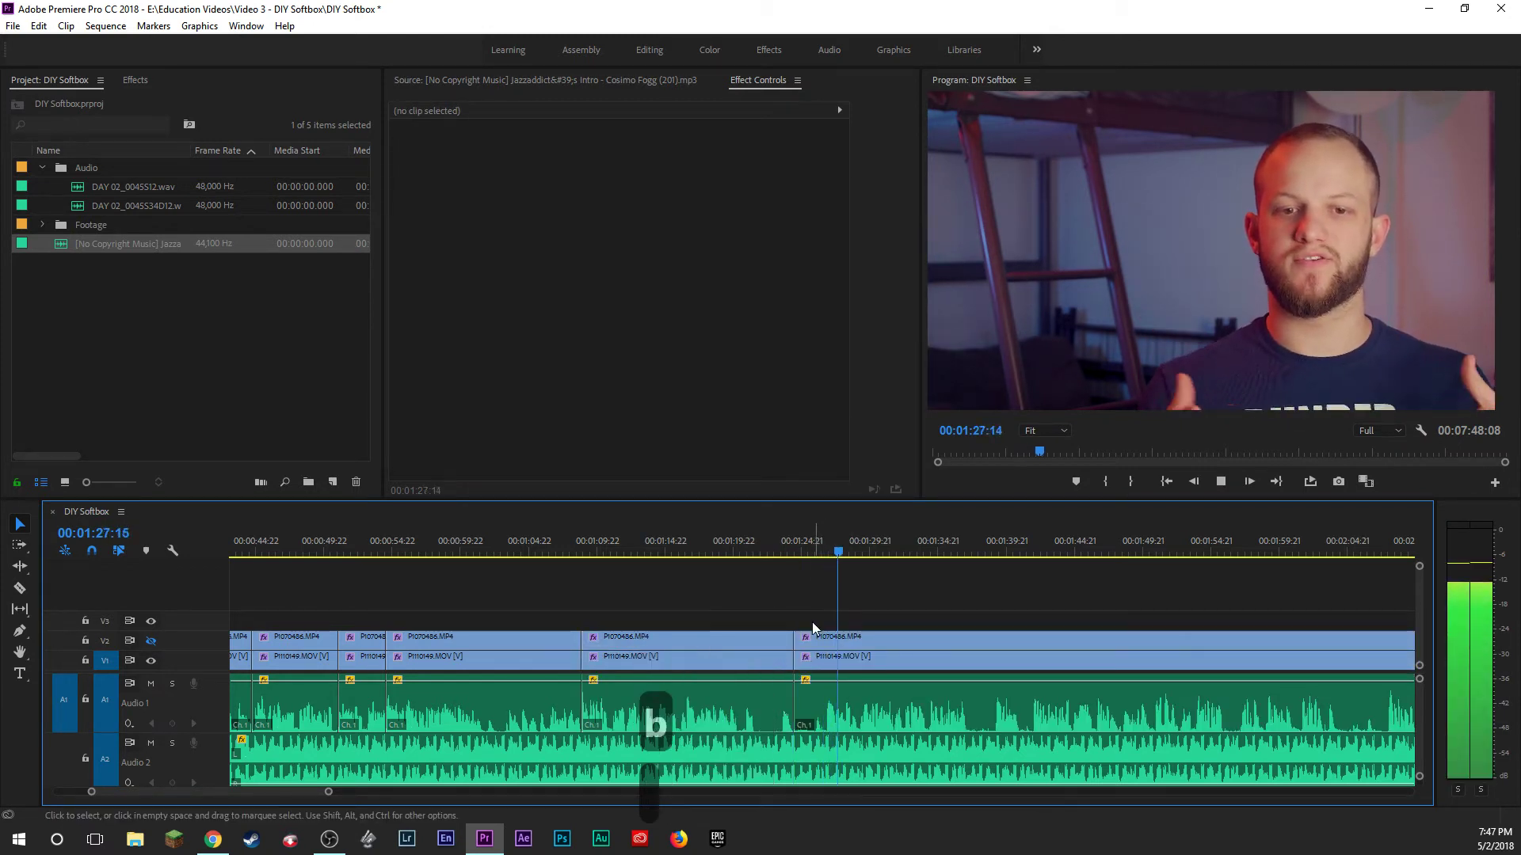
left_click_drag(806, 611, 830, 640)
left_click(804, 666)
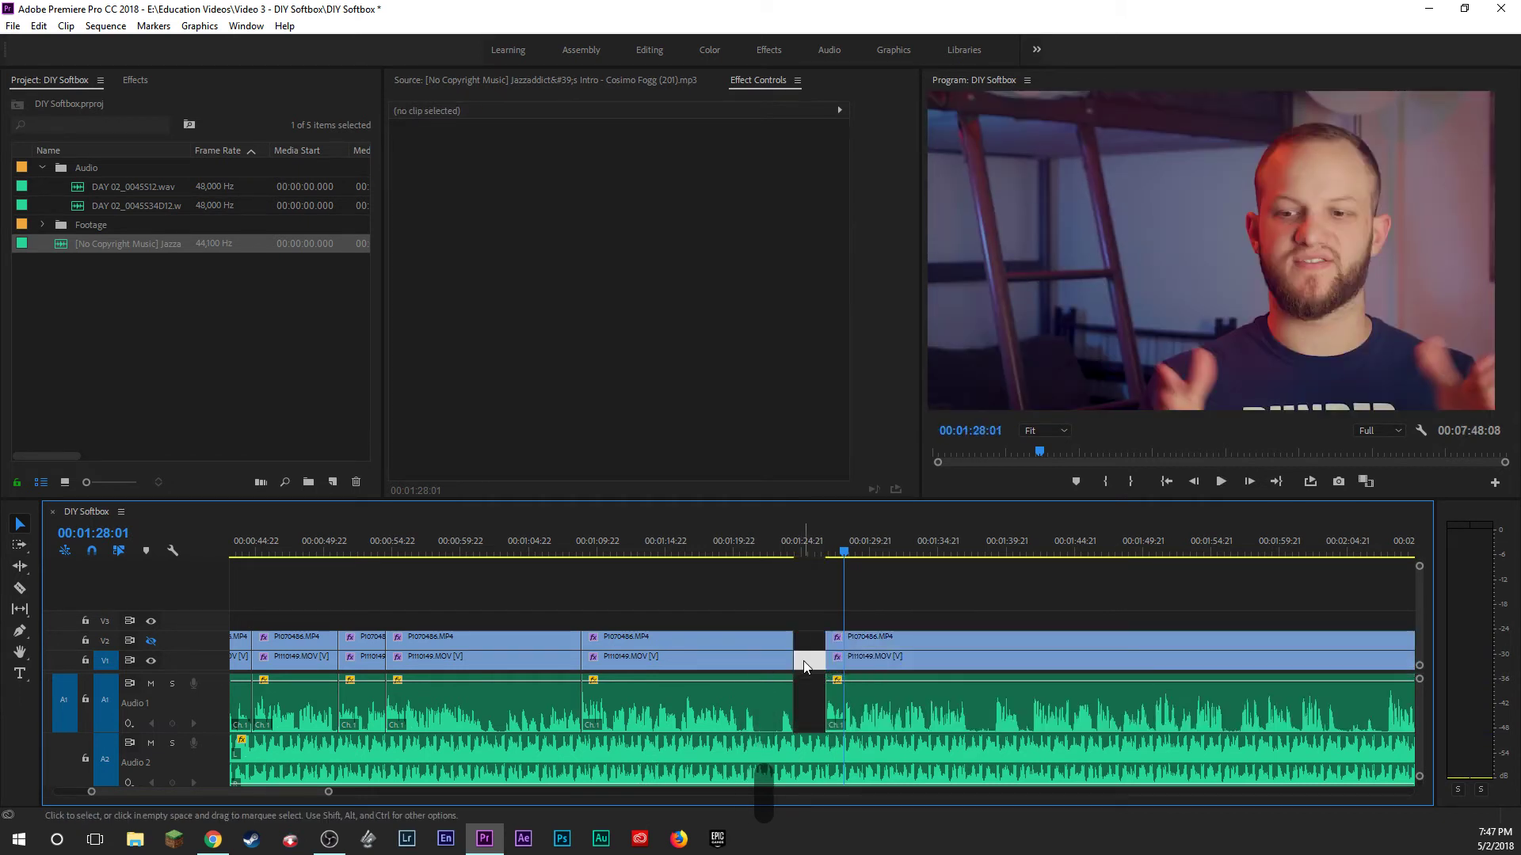
key("Delete")
Play from the 00:01:24:08 join and split the clip at 00:01:34:18, in the pause after the line.
key("Up")
key("space")
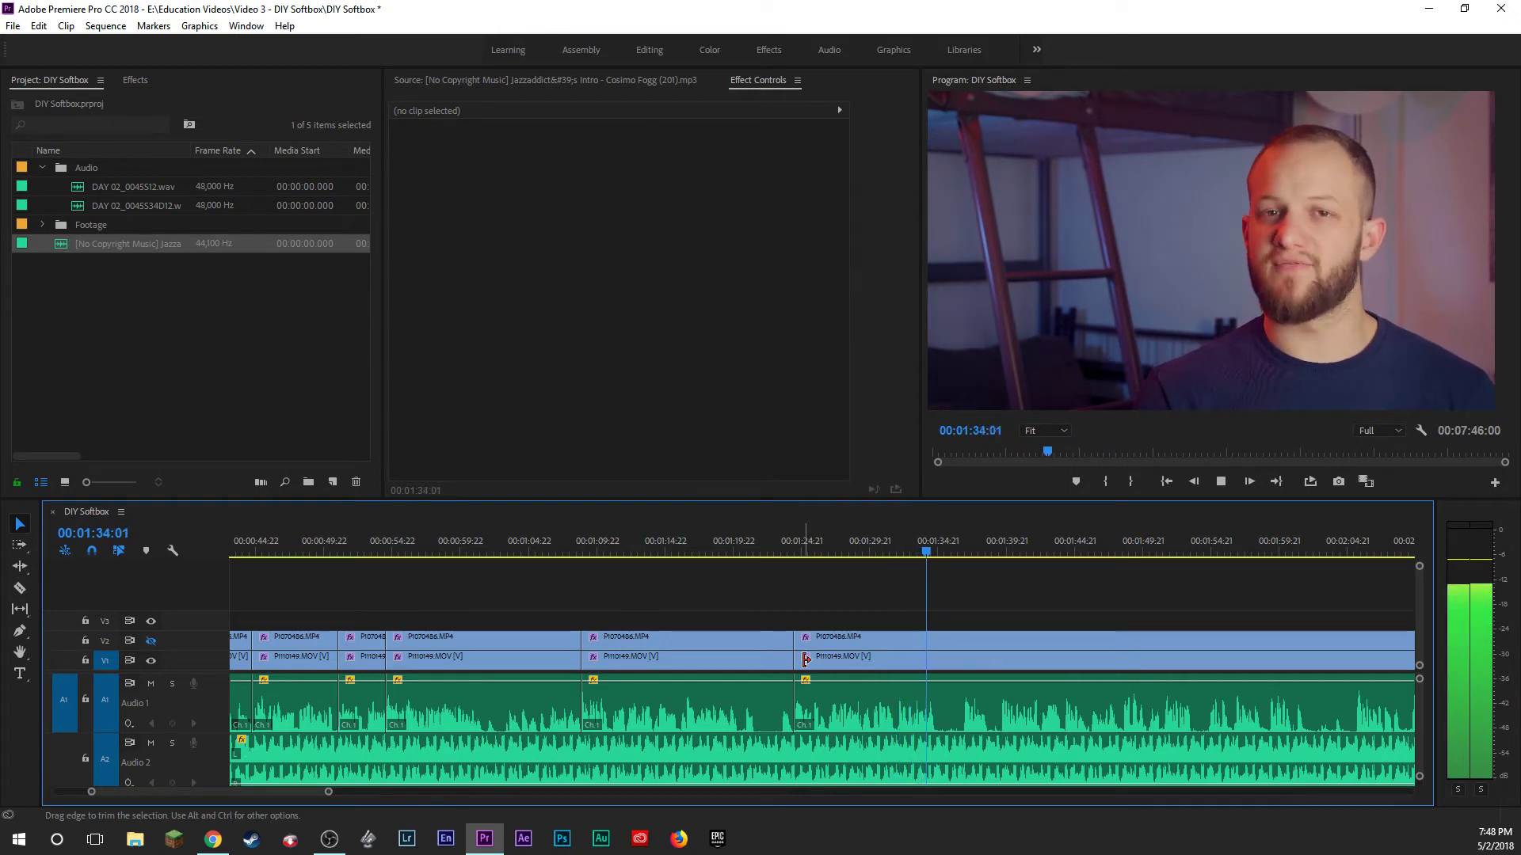
key("space")
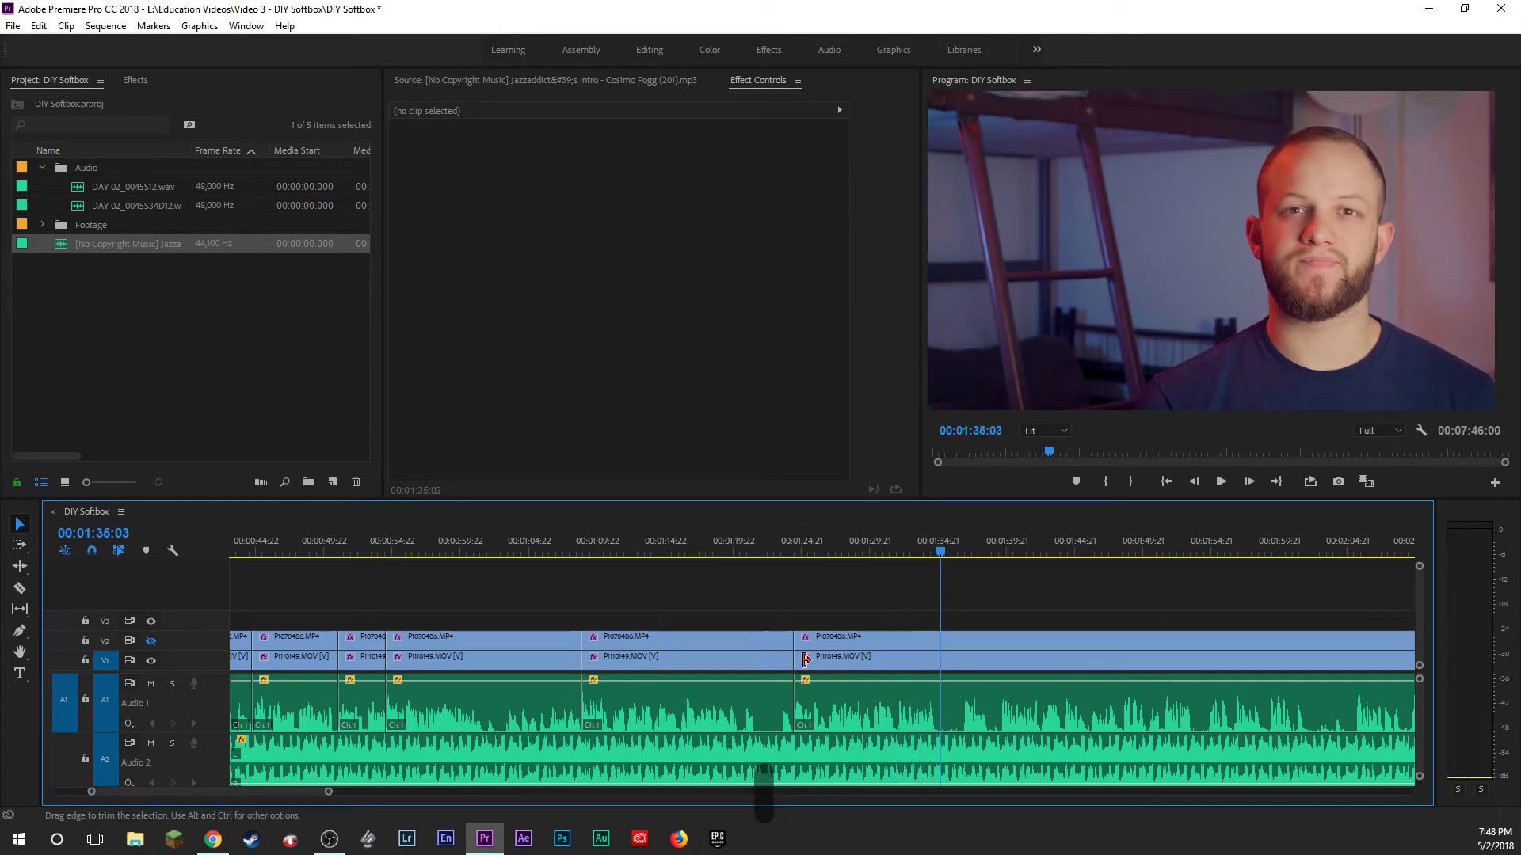
left_click(940, 551)
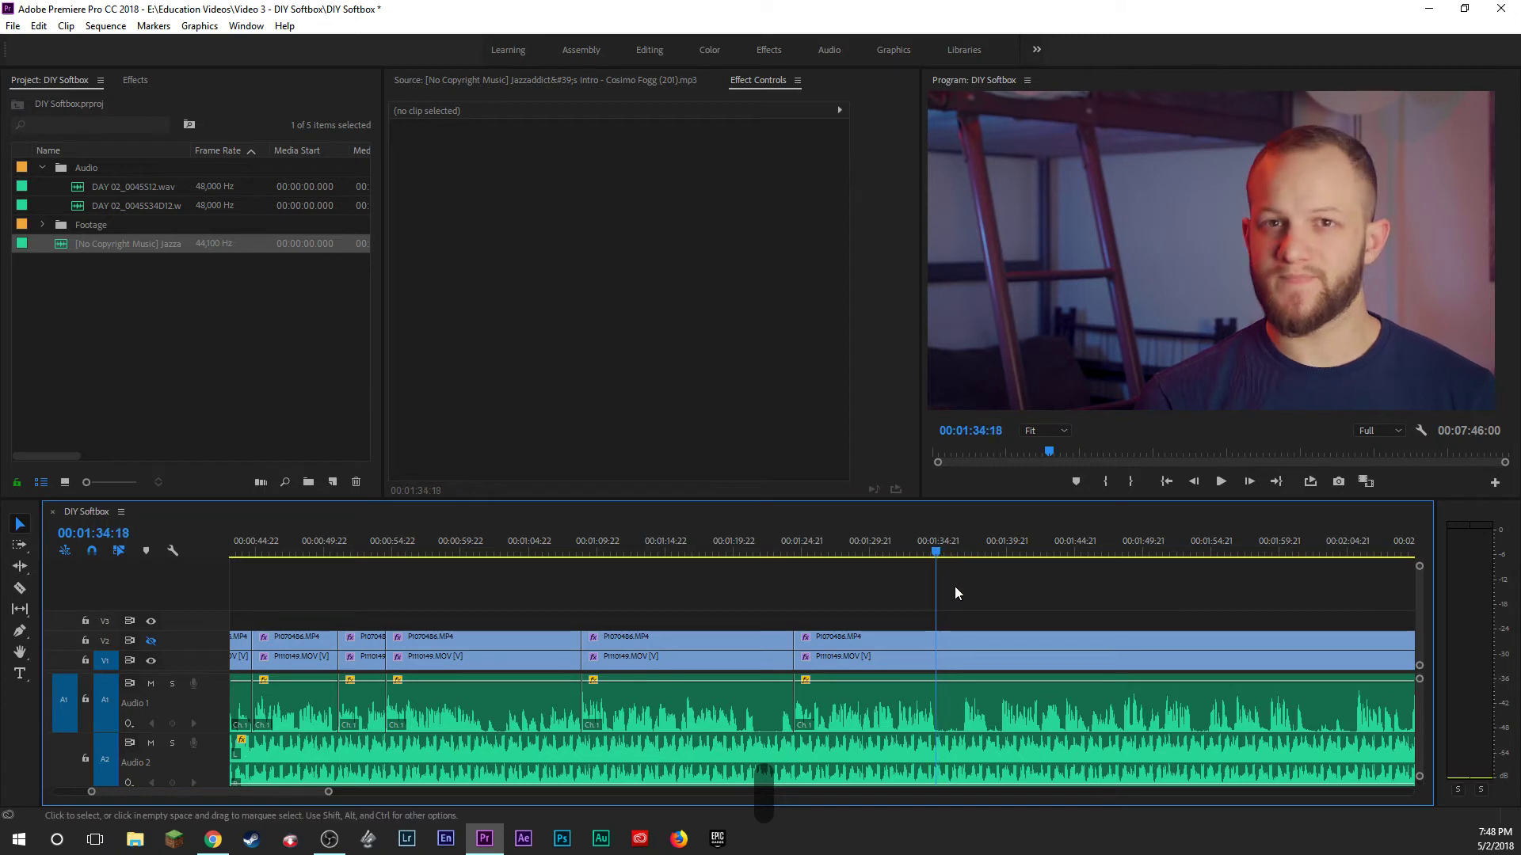
left_click_drag(963, 599, 963, 670)
key("b")
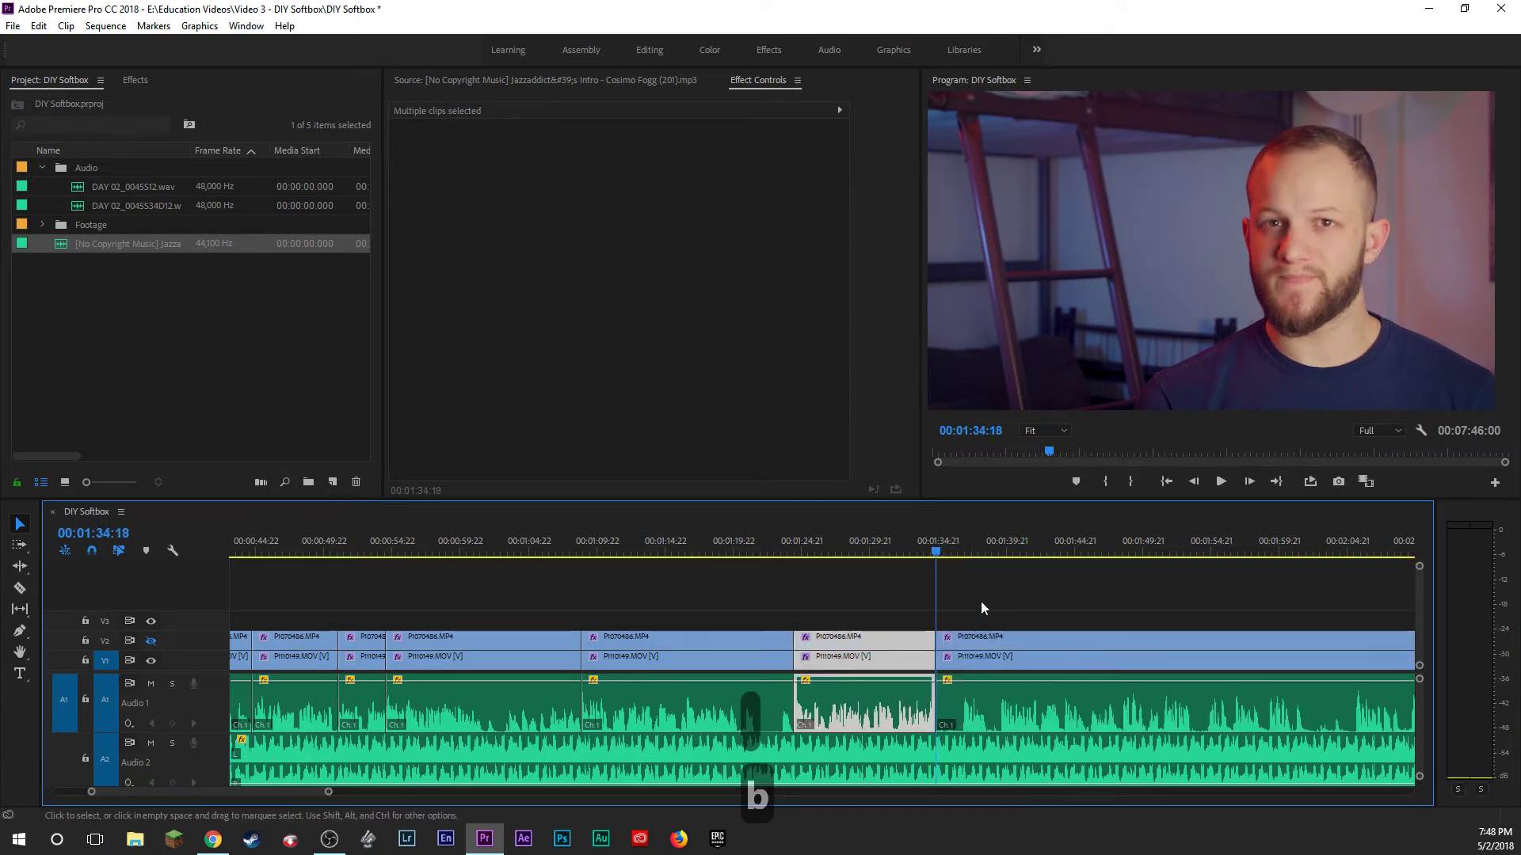
Play to the next usable line, trim the start of the clip after the 00:01:34:18 cut to 00:01:39:13, and close the gap.
left_click(954, 545)
key("space")
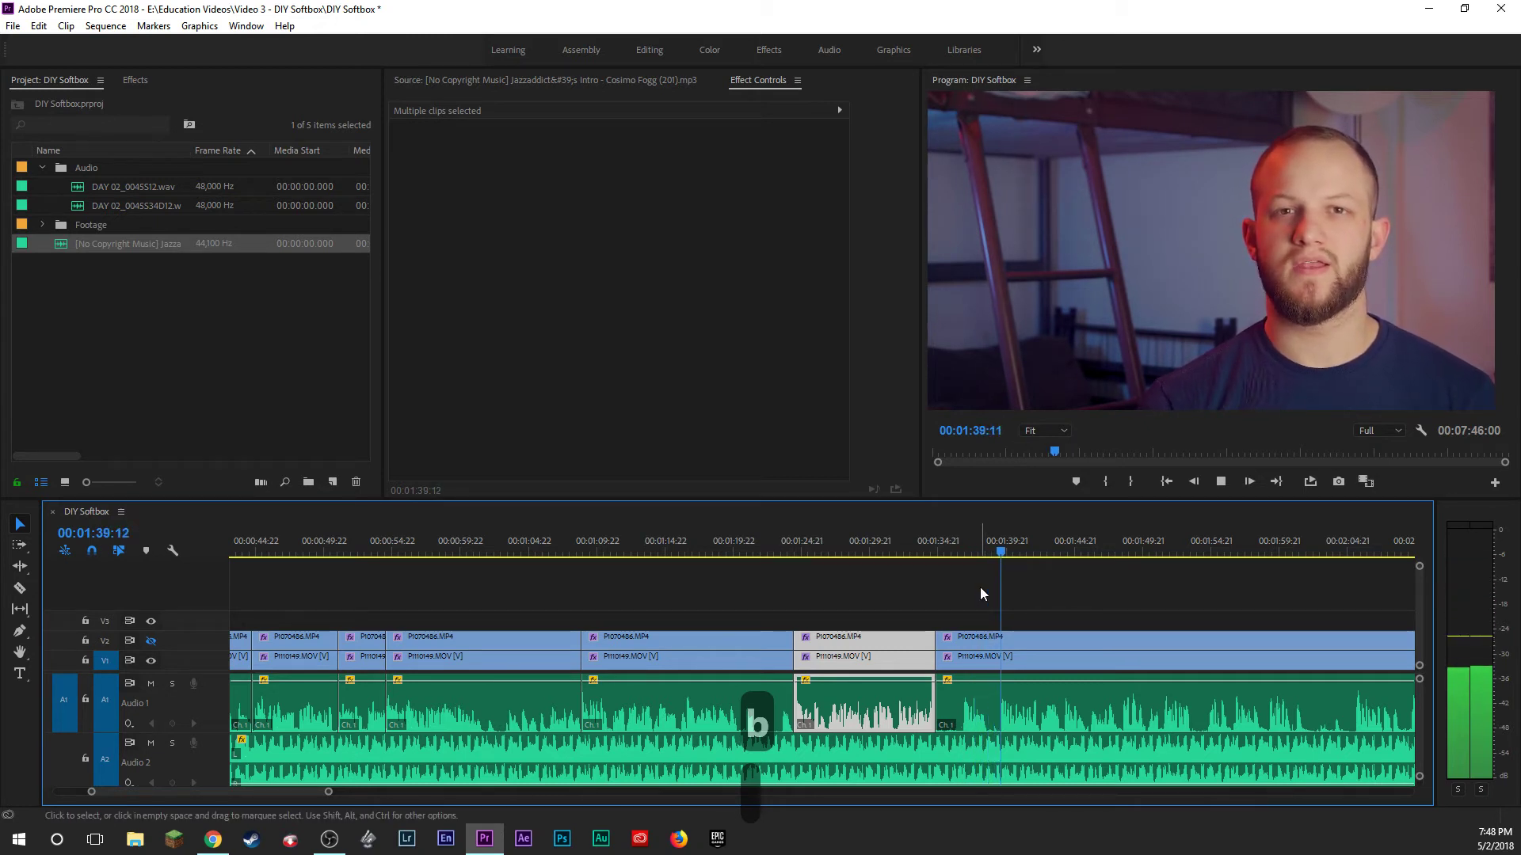
key("space")
key("space")
key("space")
left_click(948, 647)
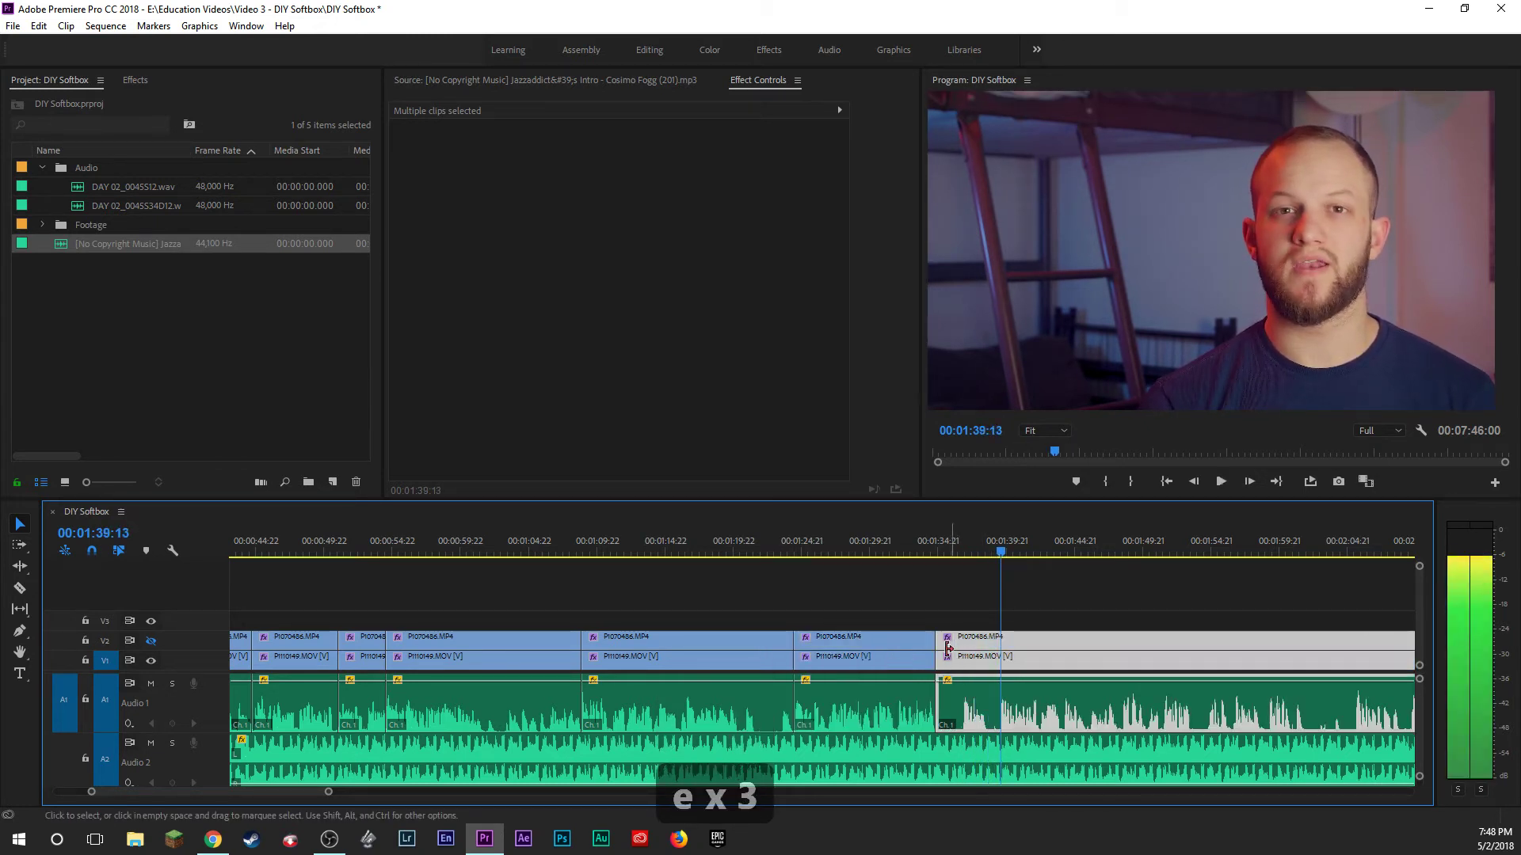
left_click(973, 652)
key("Delete")
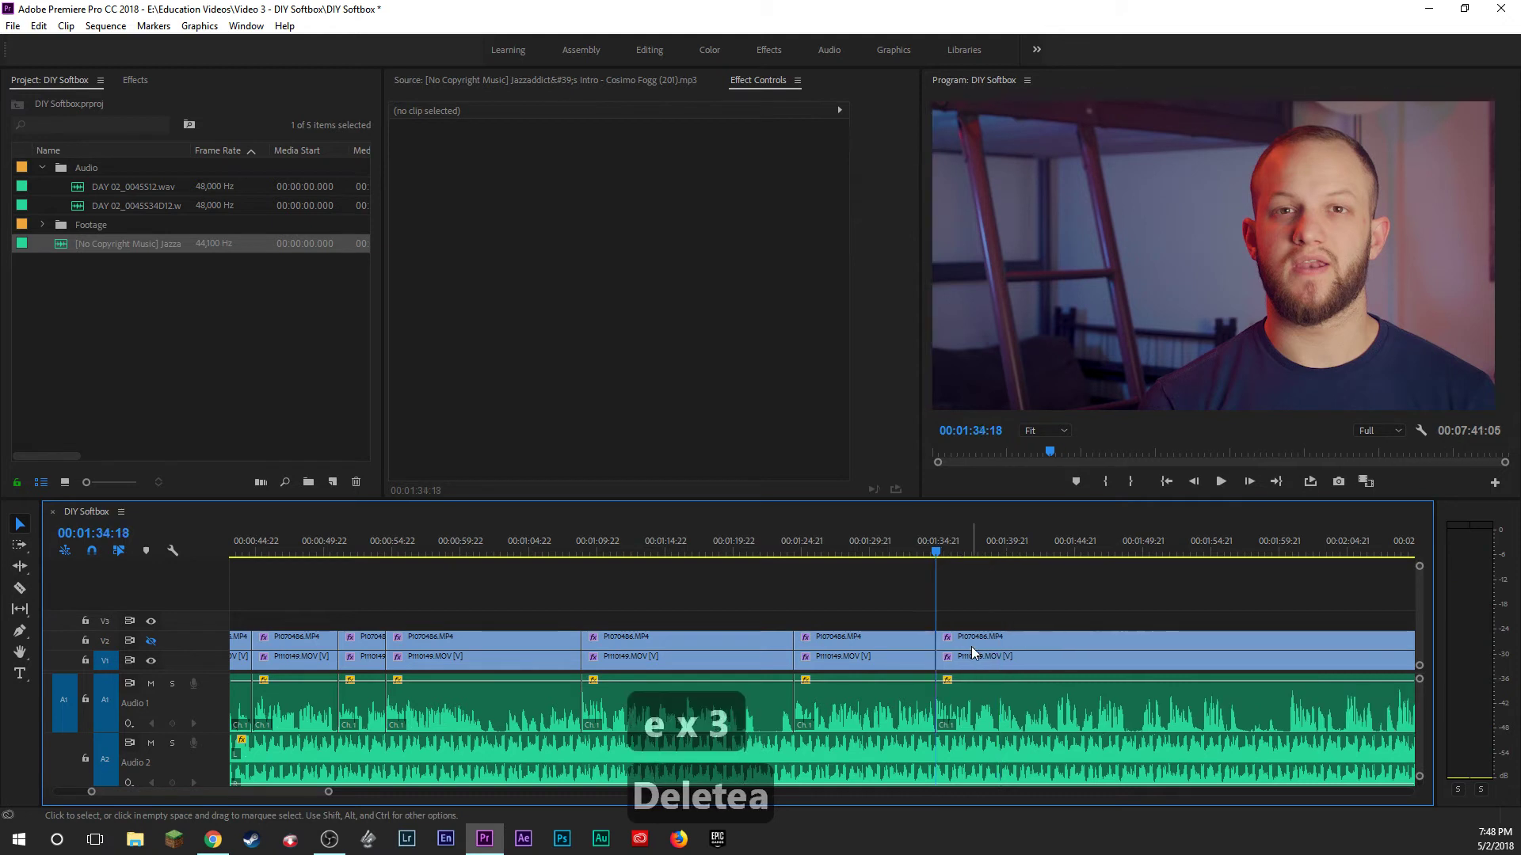
Play from the 00:01:34:18 join and split the clip at 00:01:54:04, in the pause after the spoken line.
key("space")
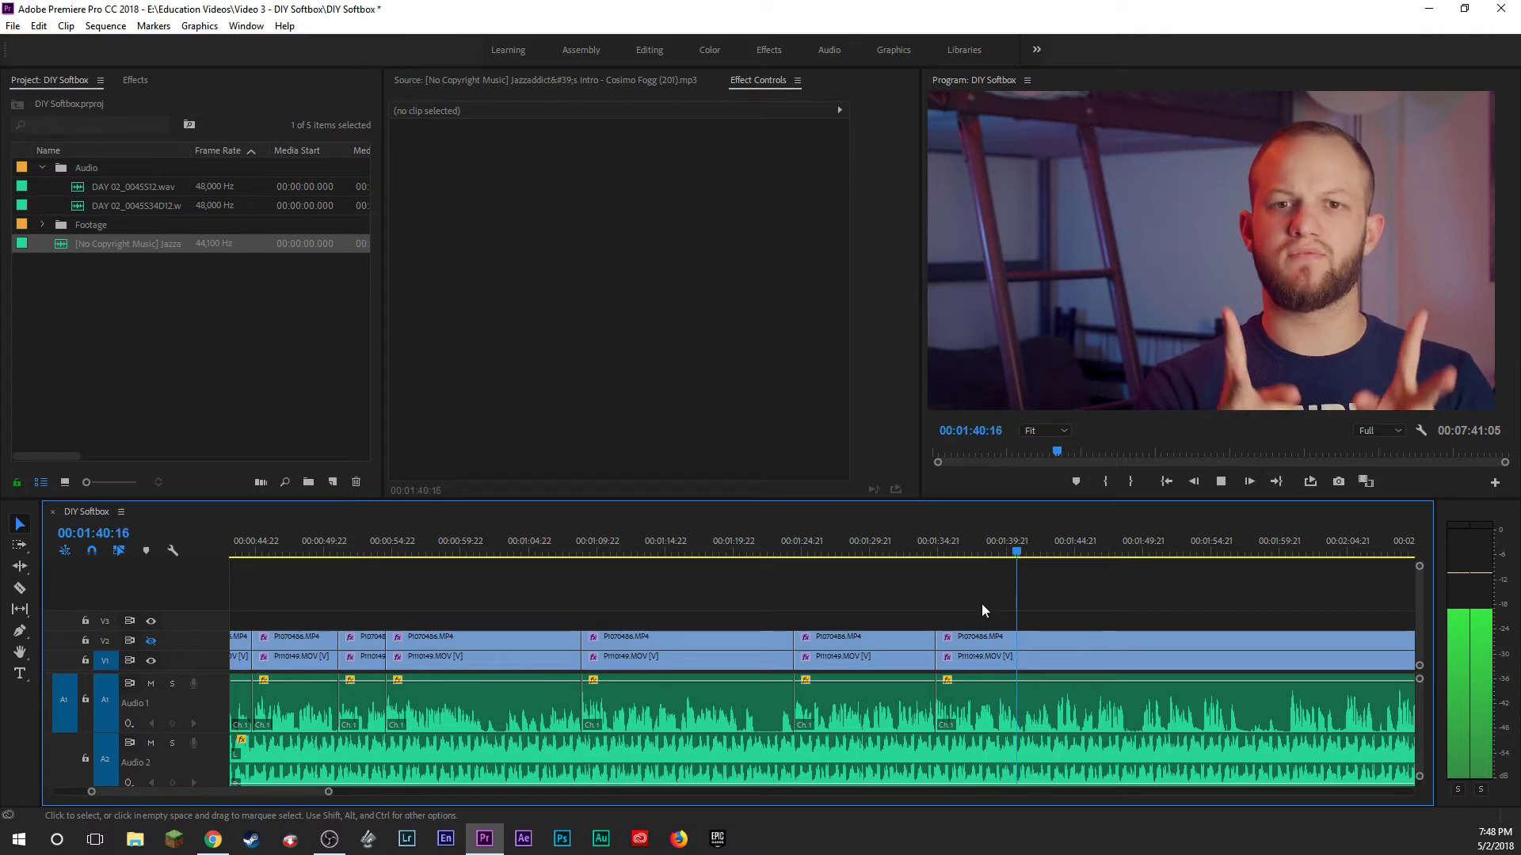
scroll(982, 607, "down", 2)
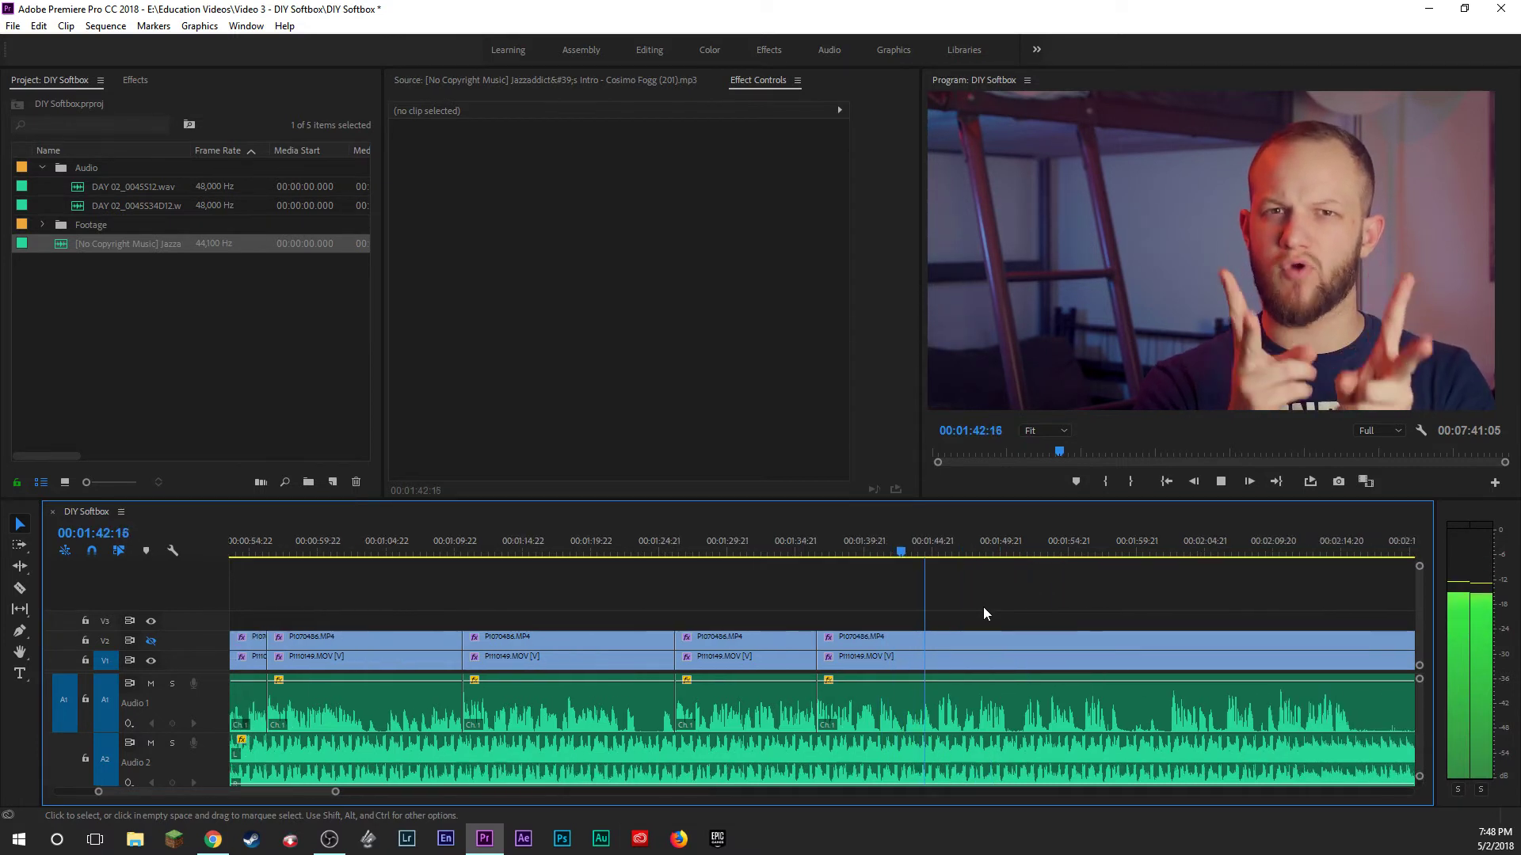
scroll(982, 614, "down", 4)
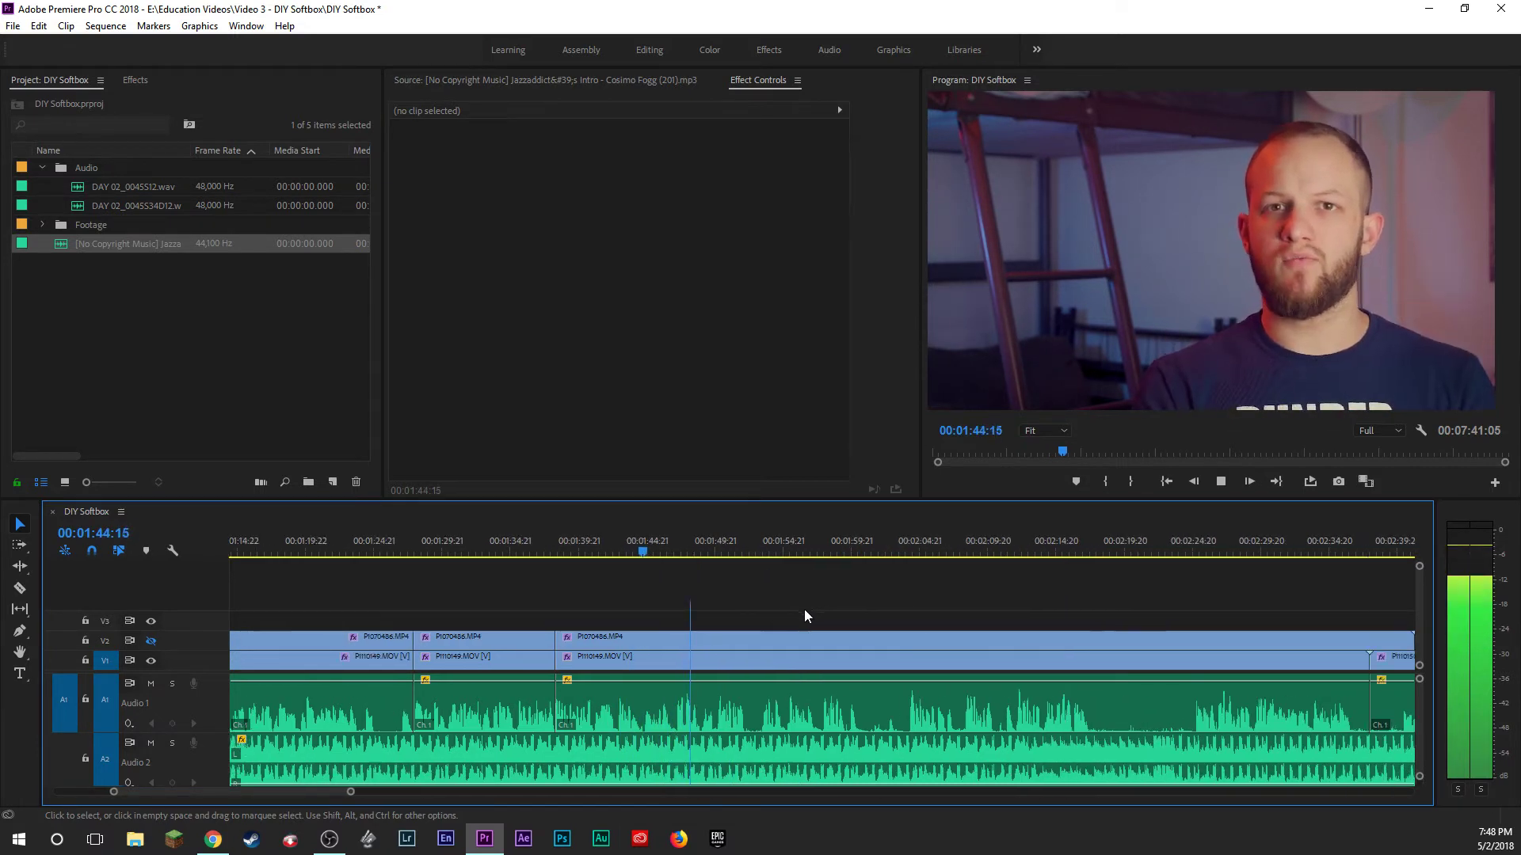
scroll(768, 609, "down", 3)
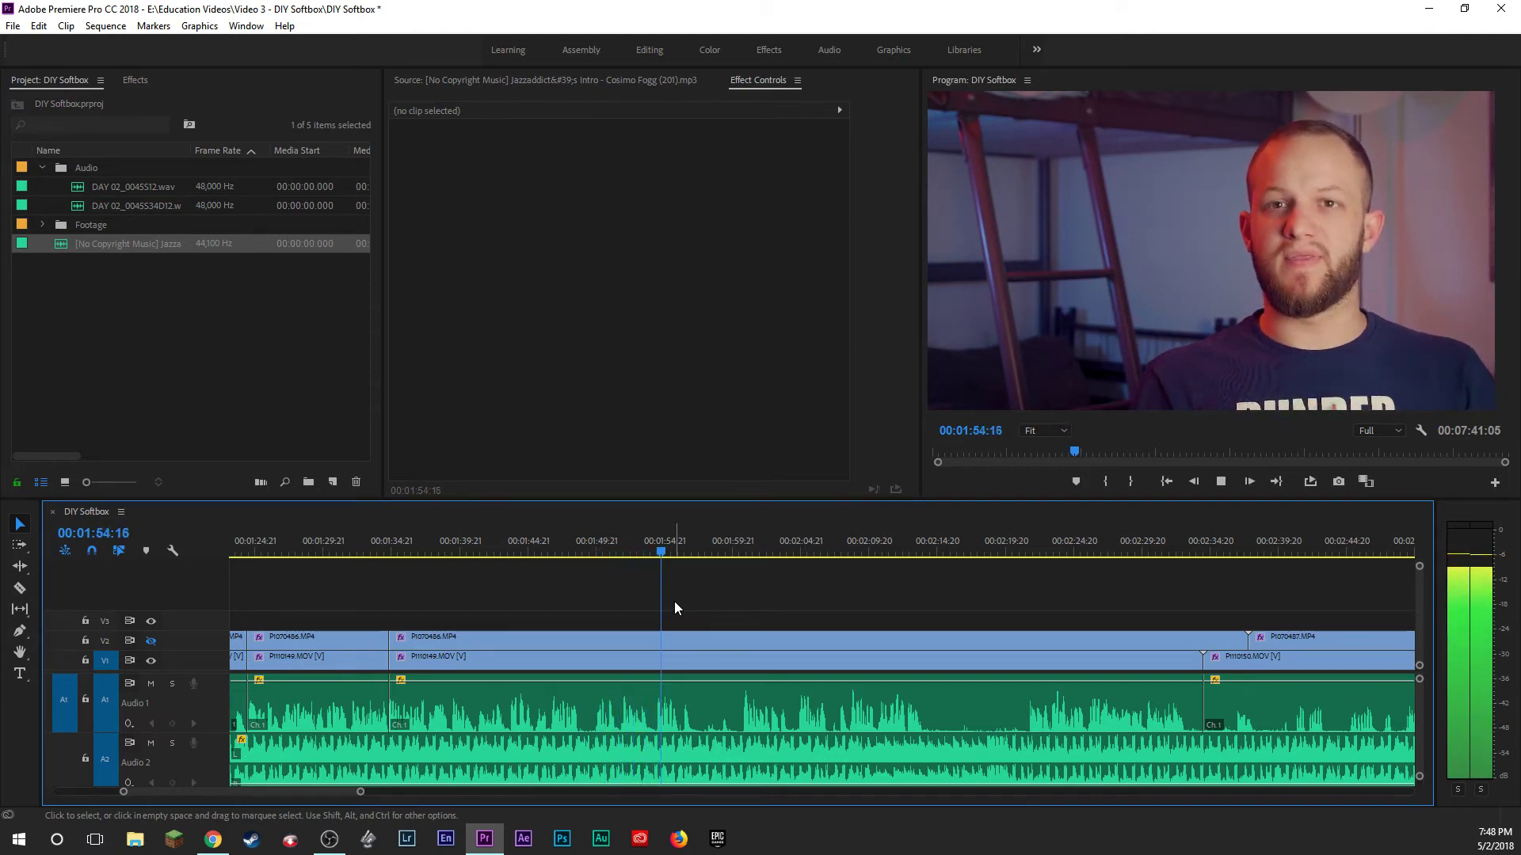
left_click(627, 548)
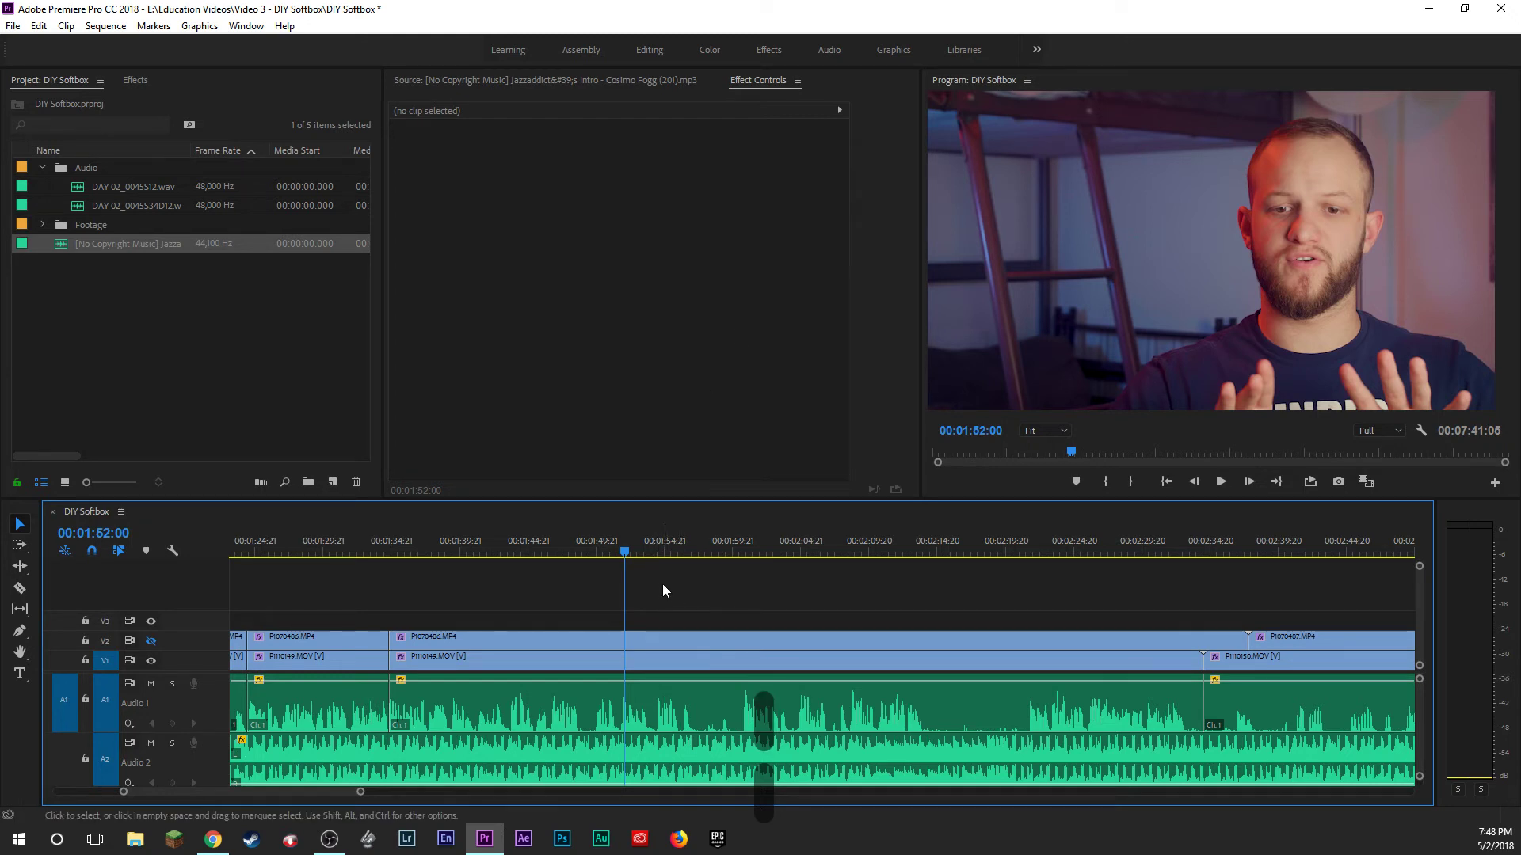
key("space")
key("space")
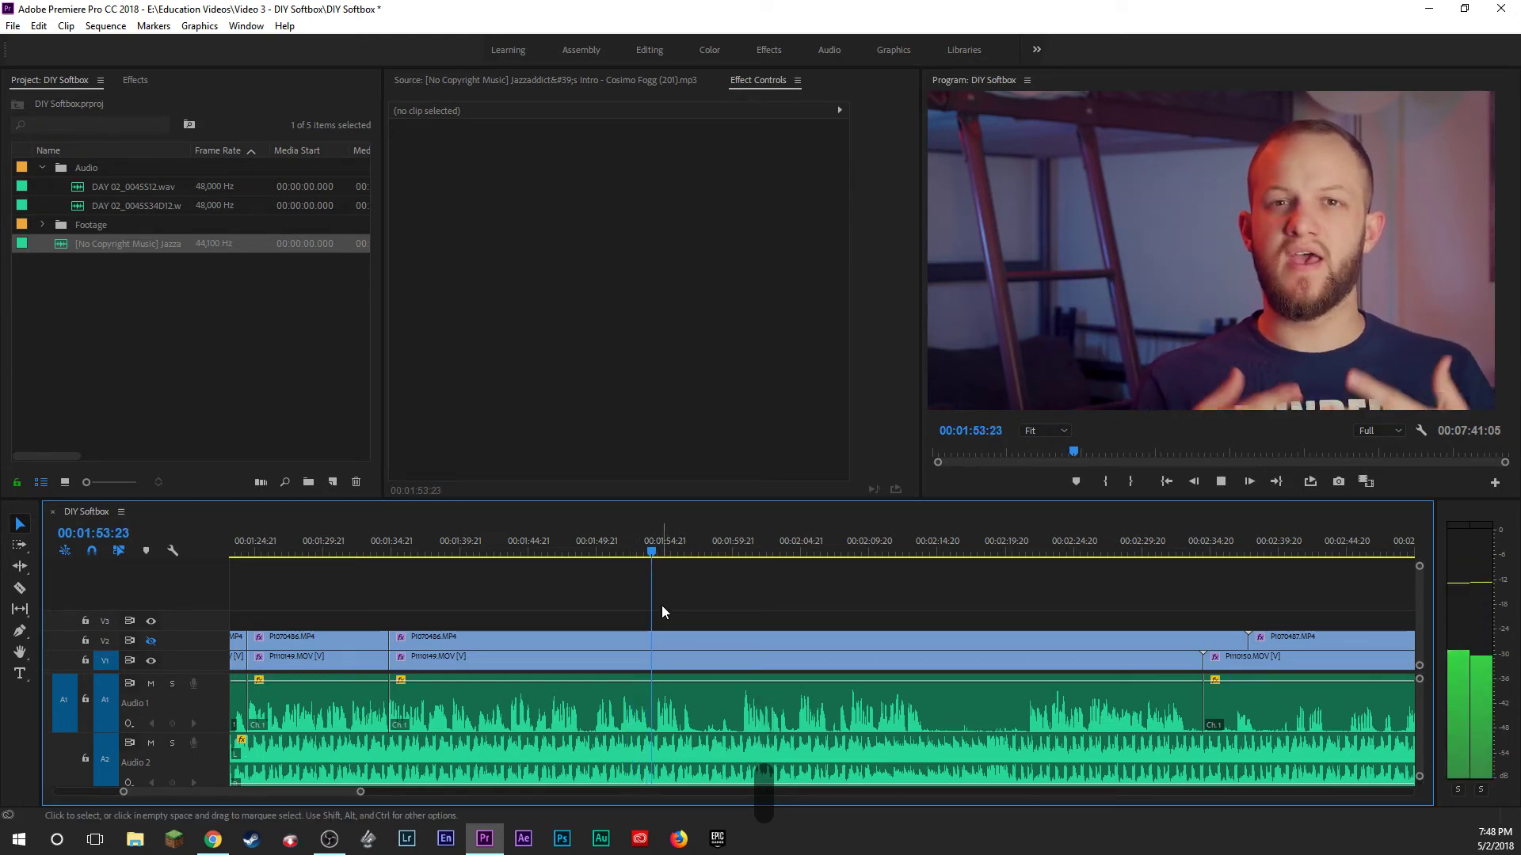
left_click_drag(681, 605, 676, 667)
key("b")
Trim the start of the clip after the 00:01:54:04 cut to 00:02:00:16 and close the gap.
left_click(743, 548)
left_click_drag(747, 546, 743, 542)
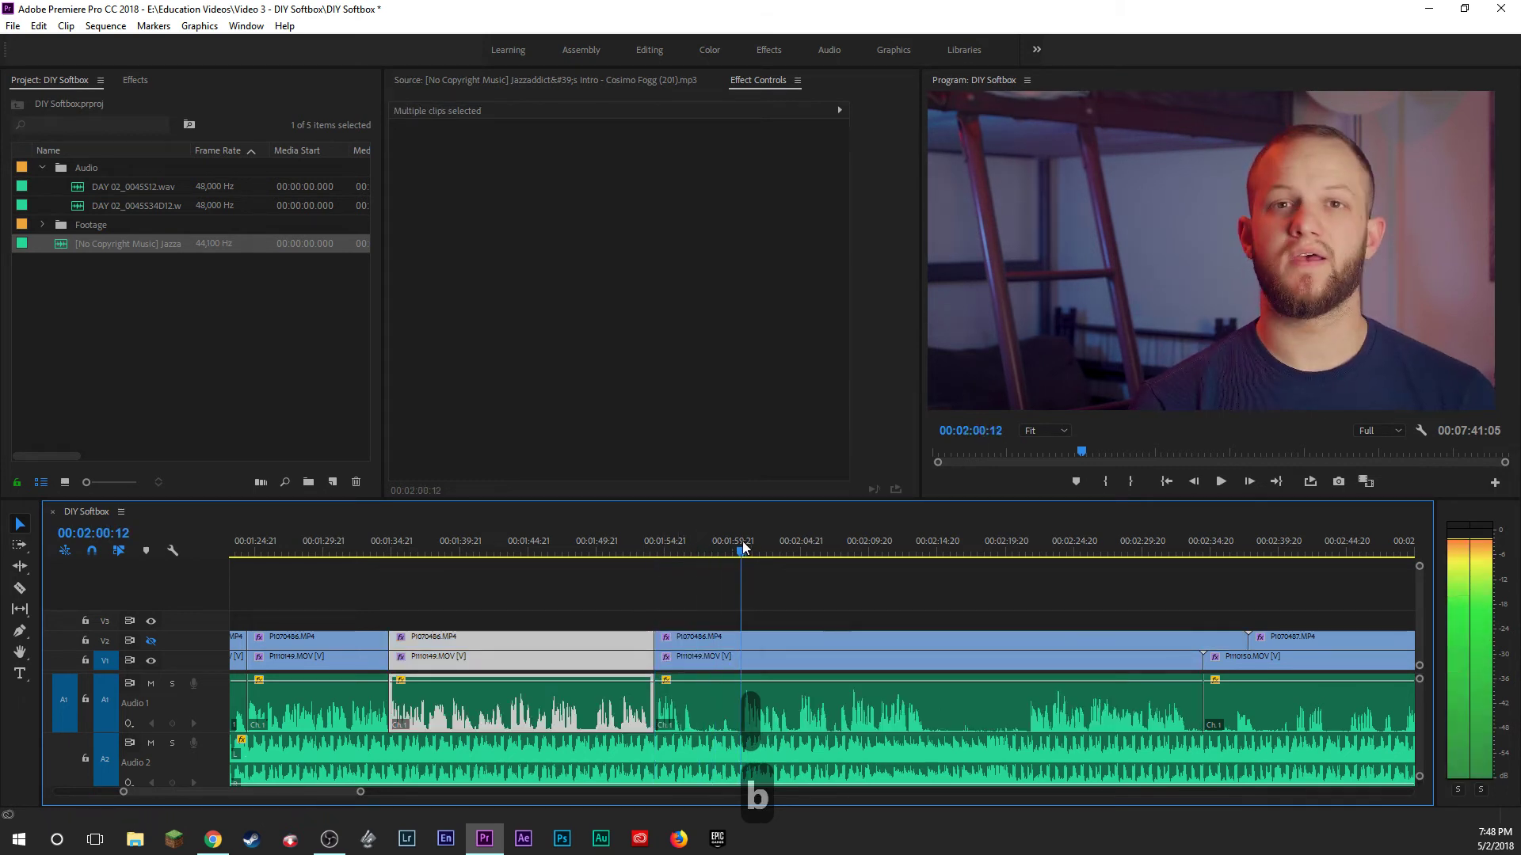
left_click_drag(681, 614, 678, 679)
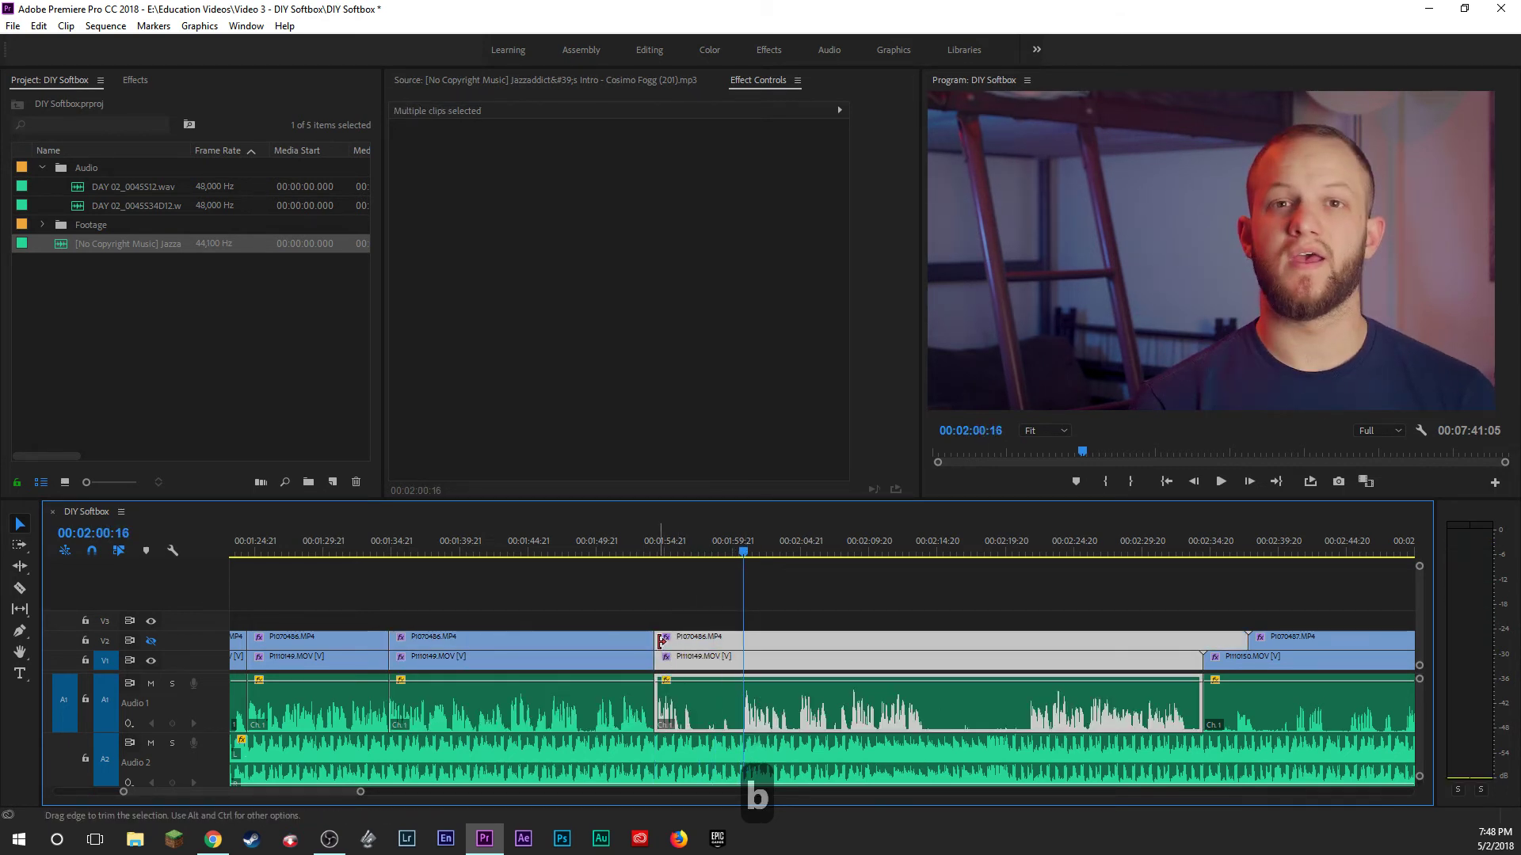
key("Delete")
left_click(711, 643)
key("Delete")
Play from the 00:01:54:04 join to the next usable line and trim the start of that clip to 00:02:02:01.
key("space")
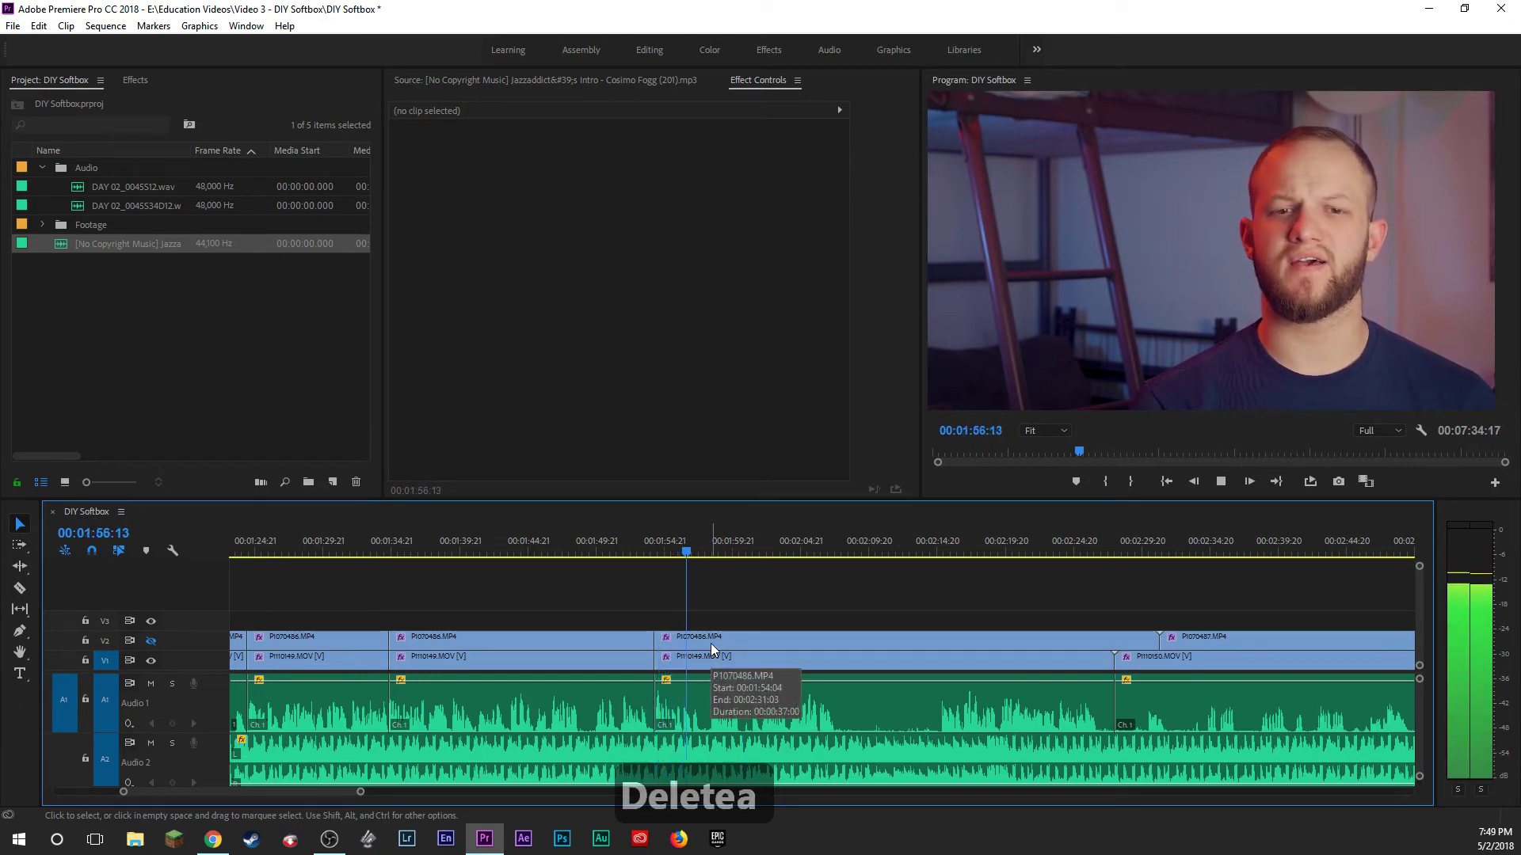
key("space")
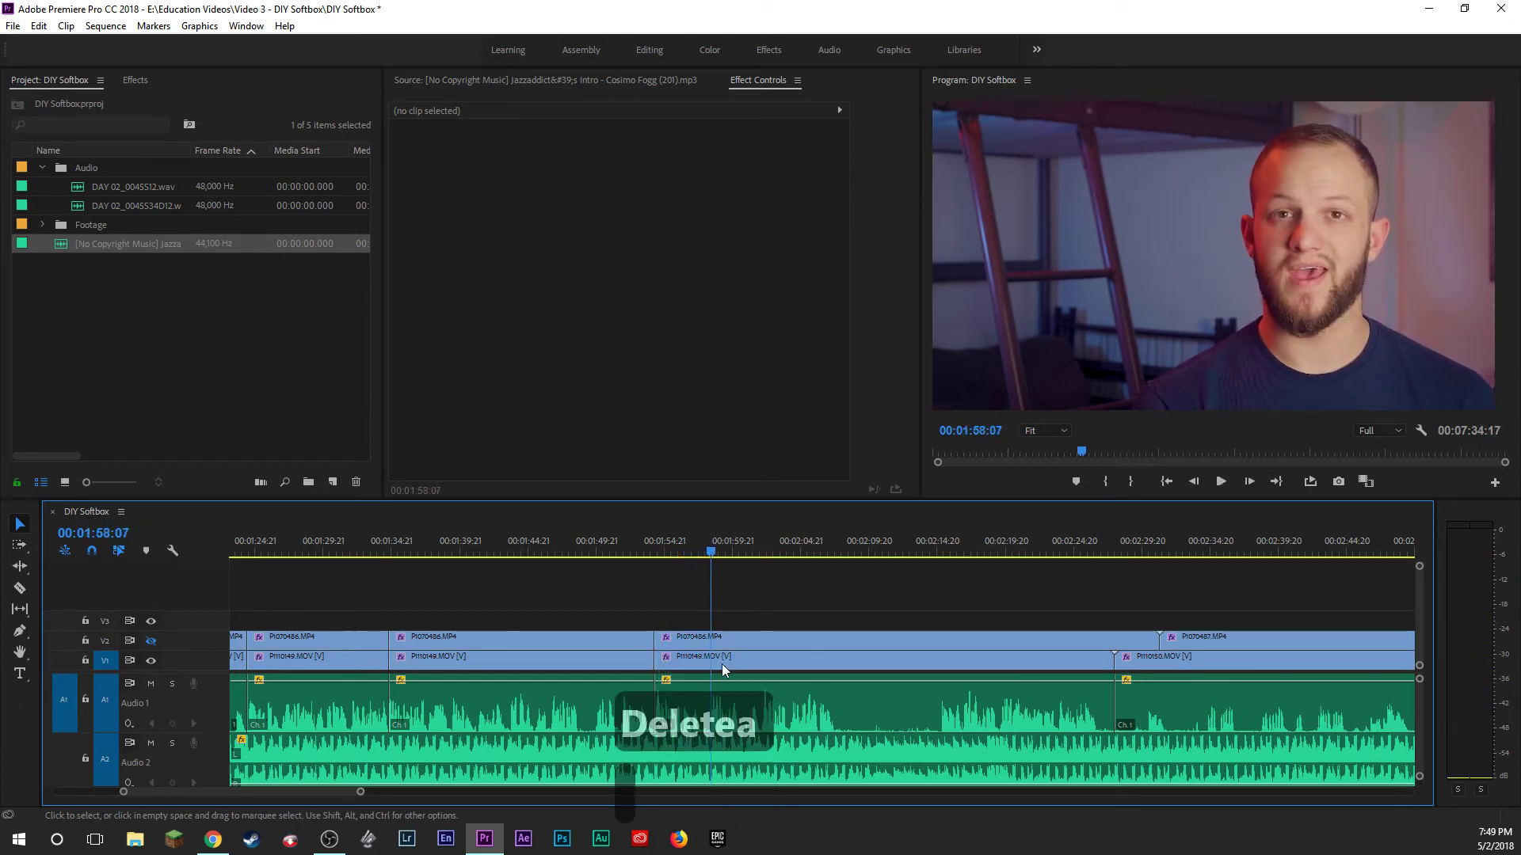
left_click(707, 637)
left_click_drag(708, 636, 711, 637)
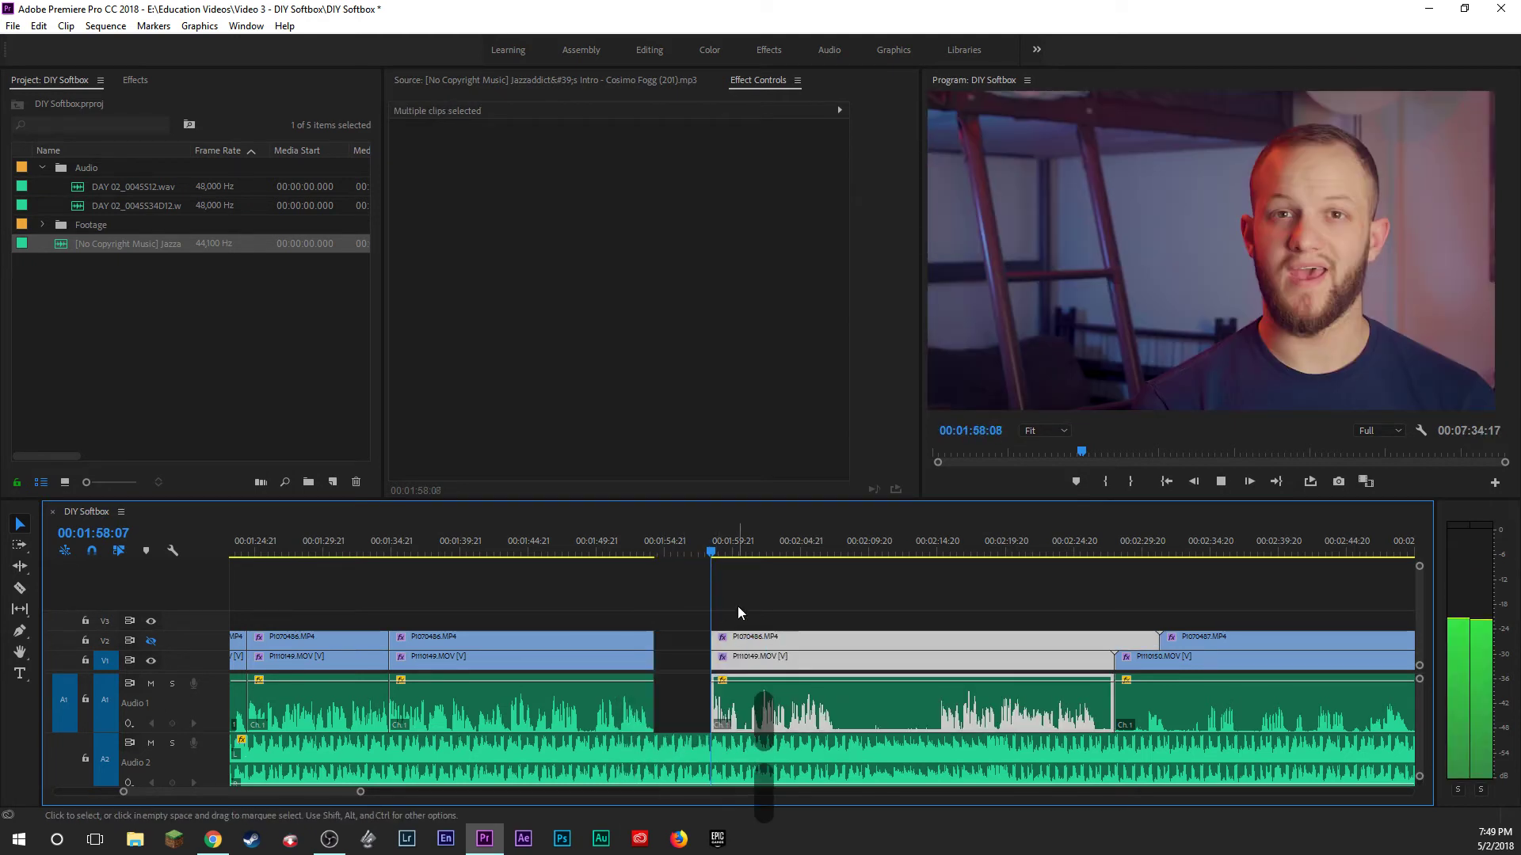
left_click(748, 611)
key("space")
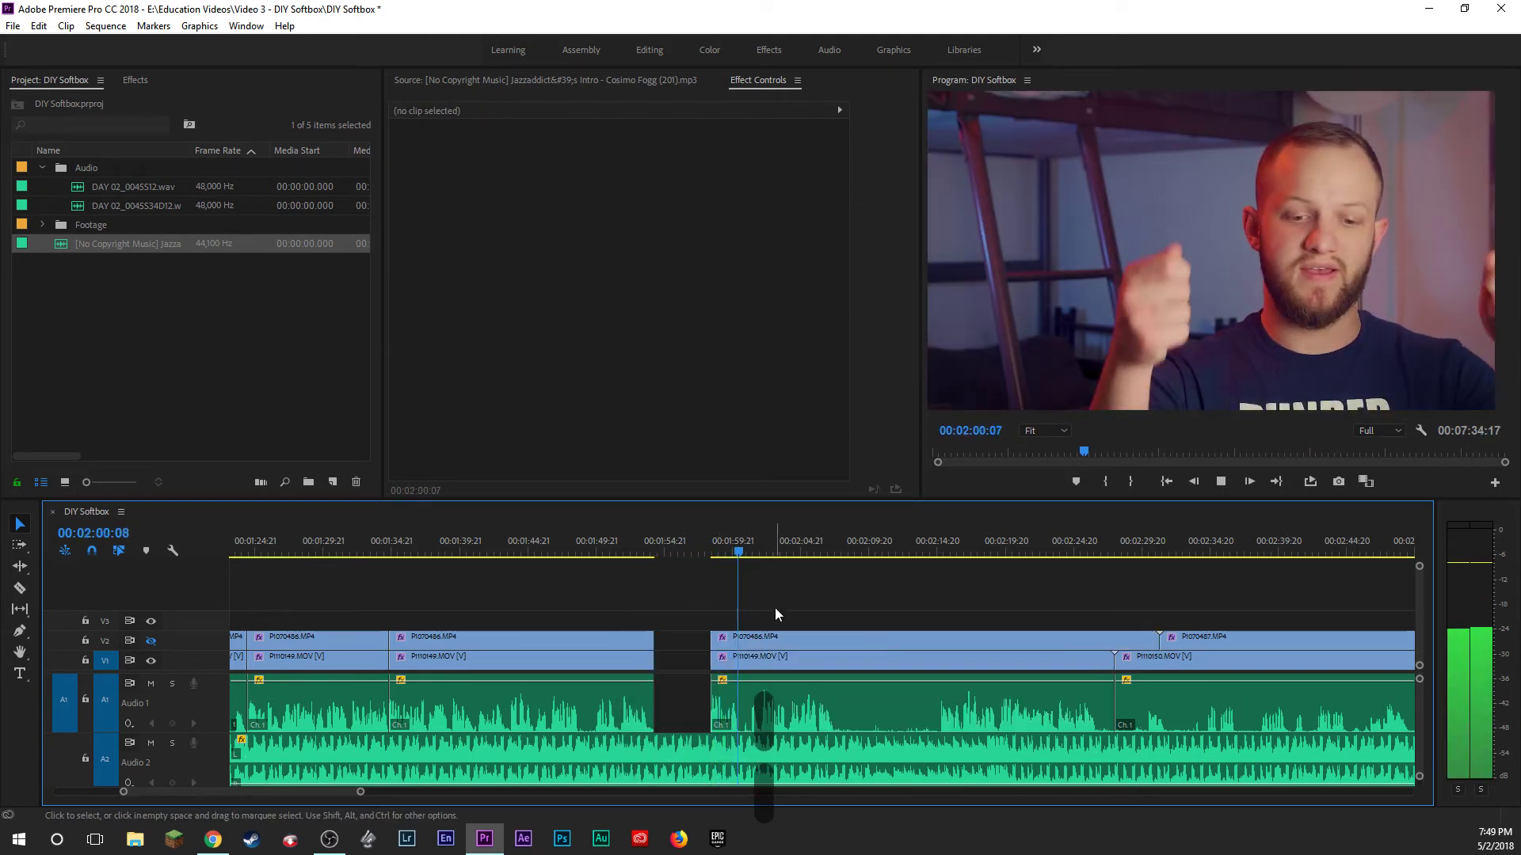
key("space")
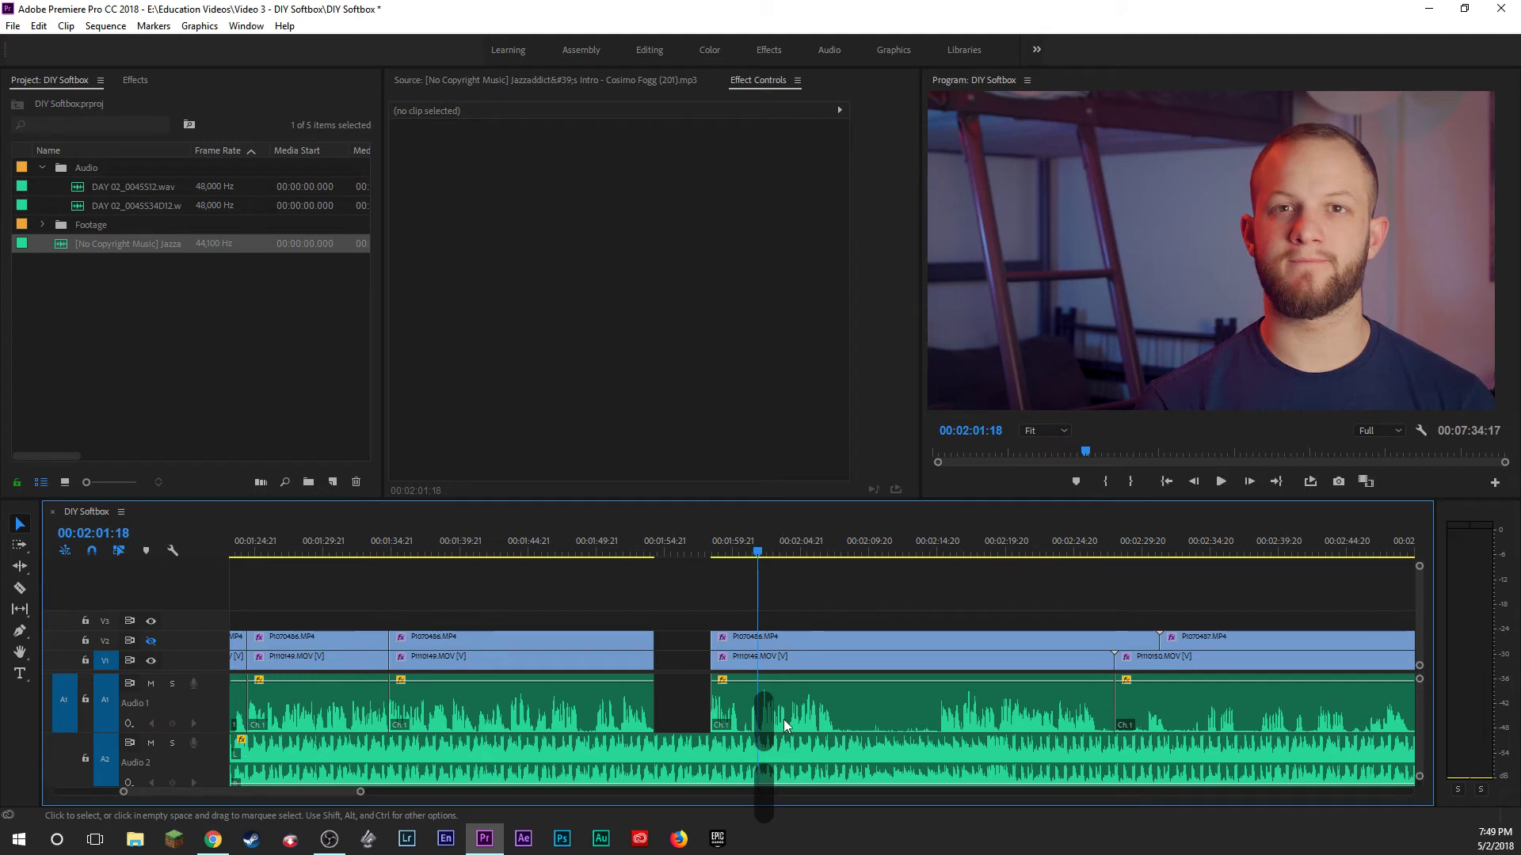
key("space")
key("space")
key("e")
key("e")
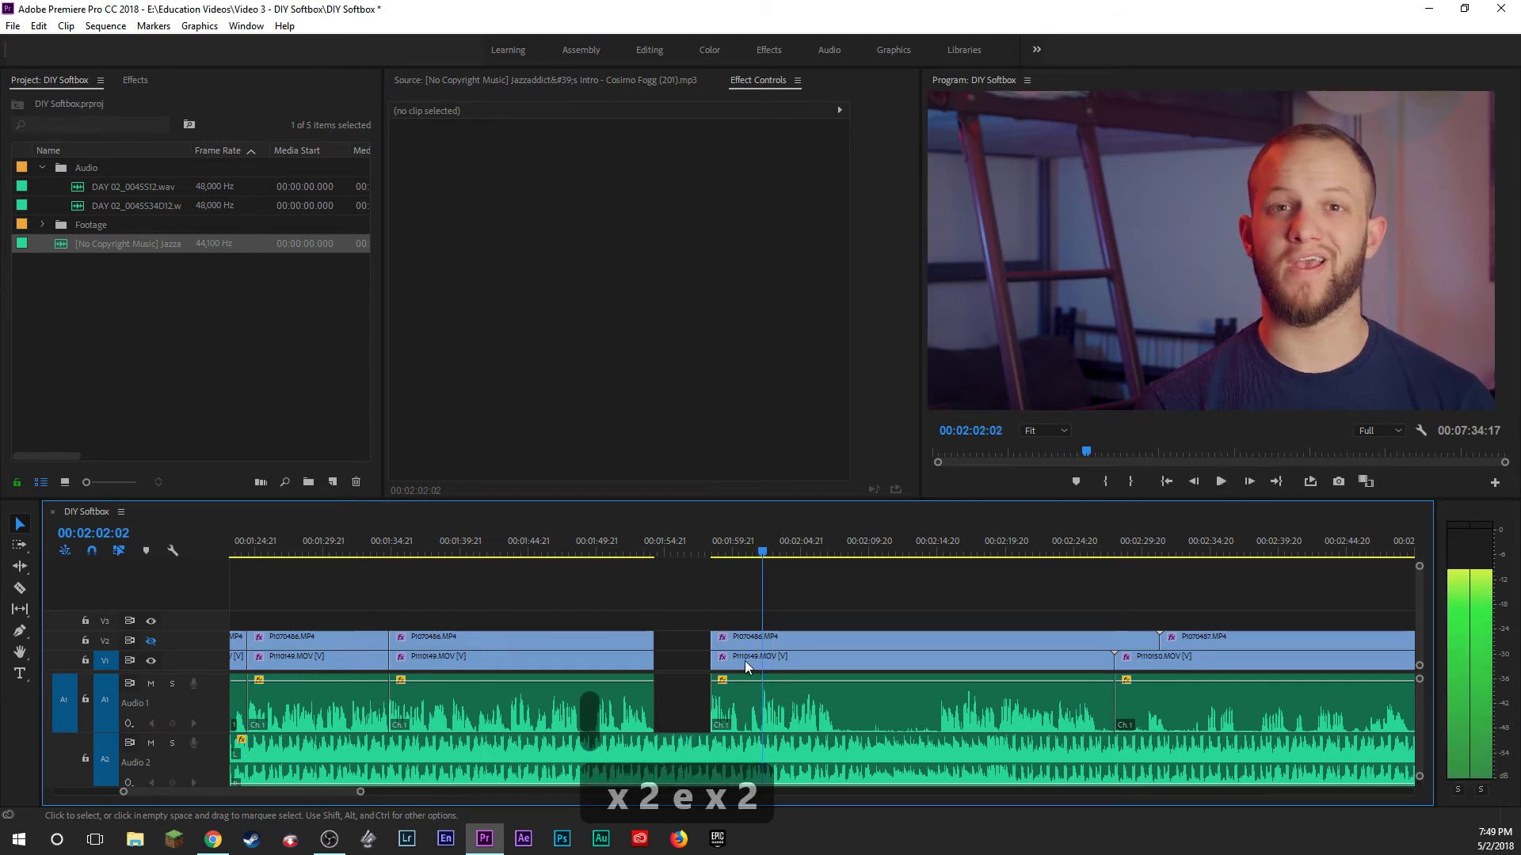
left_click(720, 637)
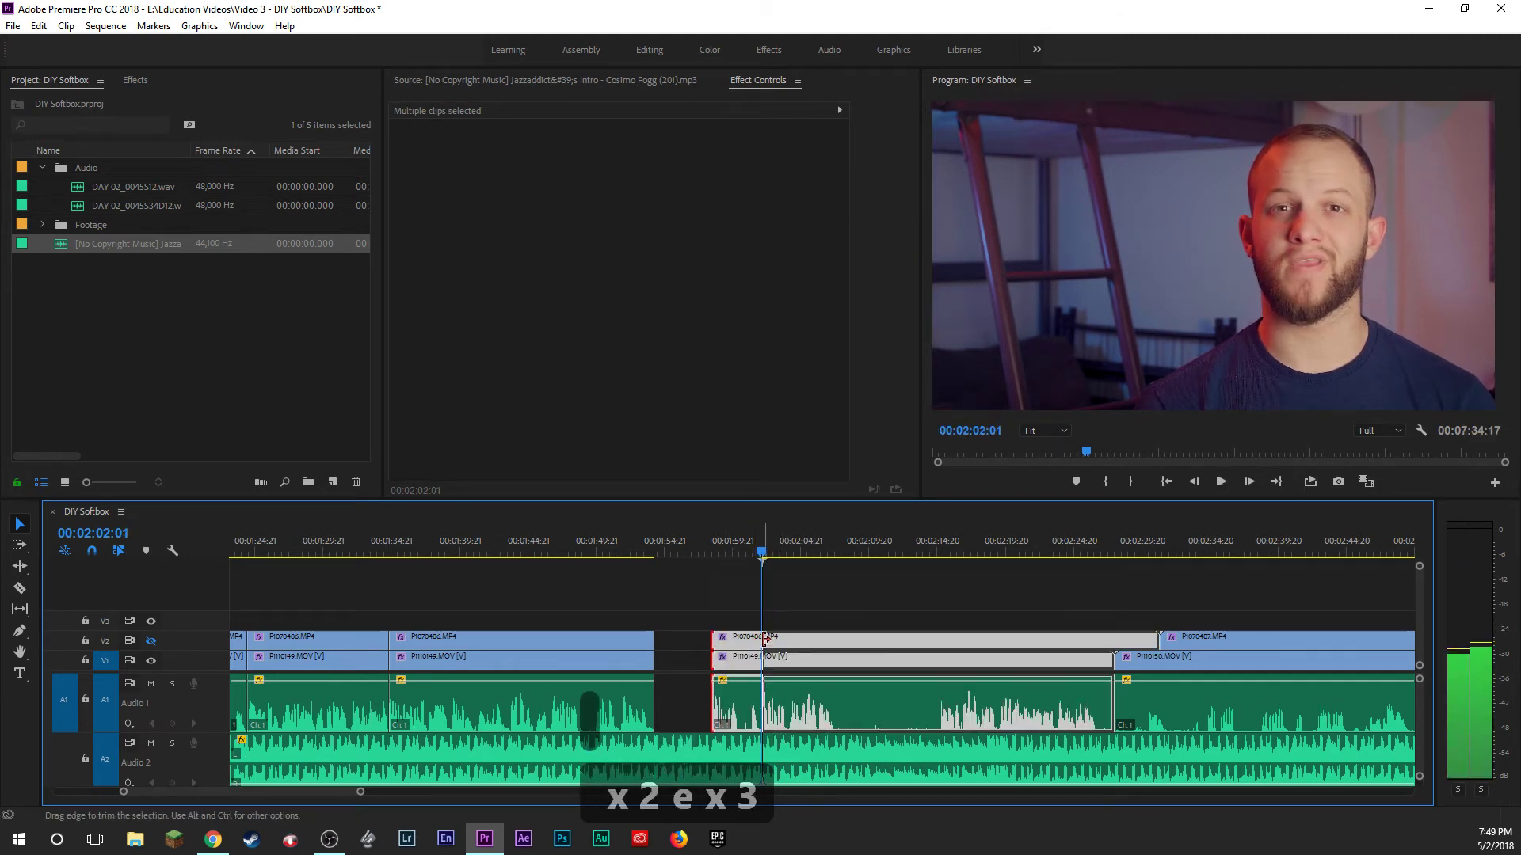
left_click_drag(717, 638, 762, 638)
Play the line from 00:02:02:01 and split the clip at 00:02:07:08, after the spoken line.
key("space")
left_click(836, 605)
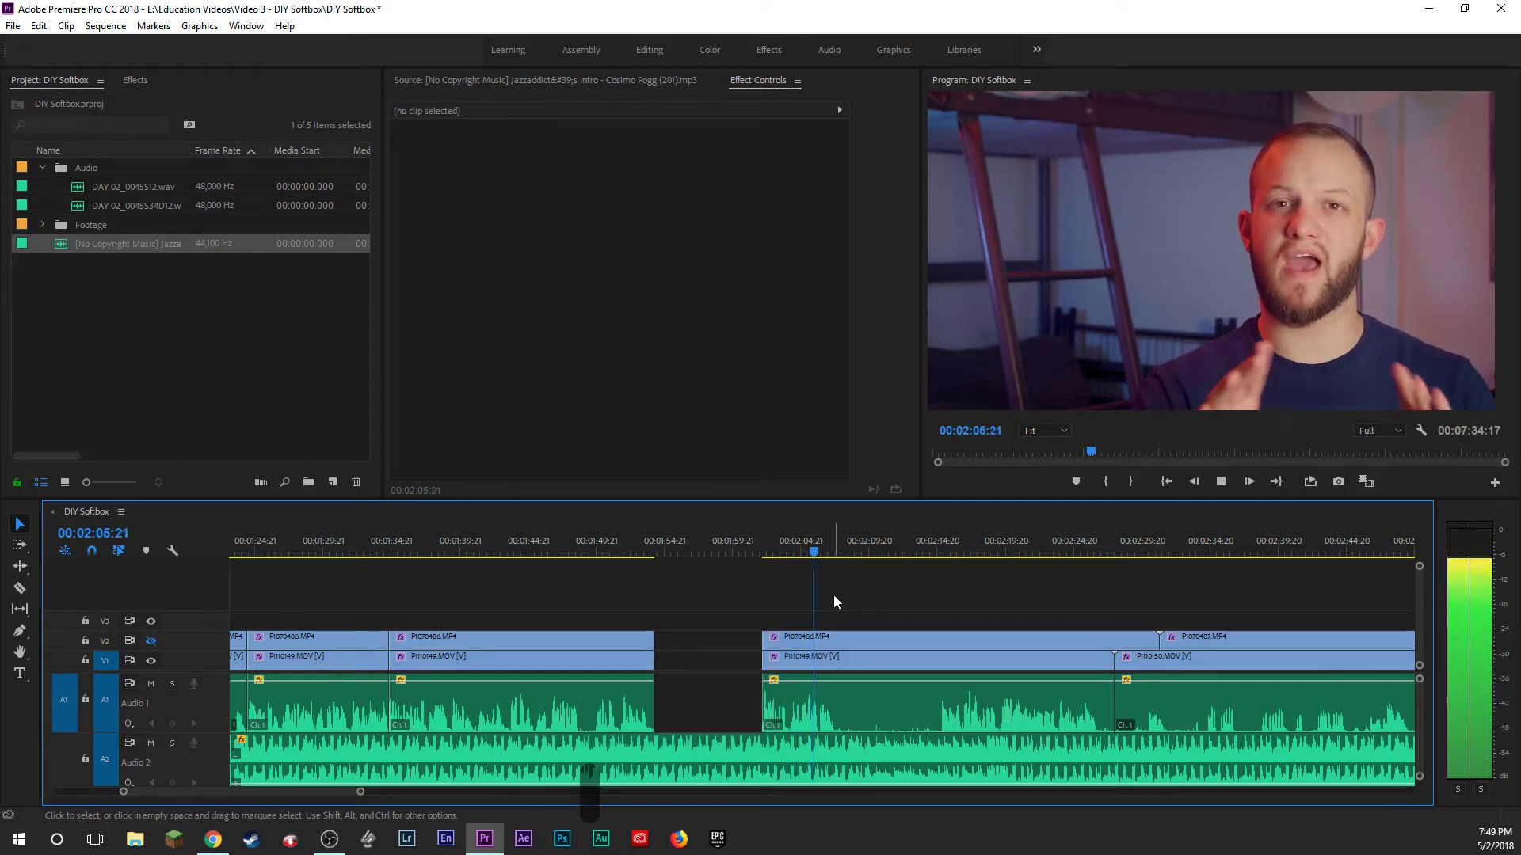
key("space")
left_click(862, 676)
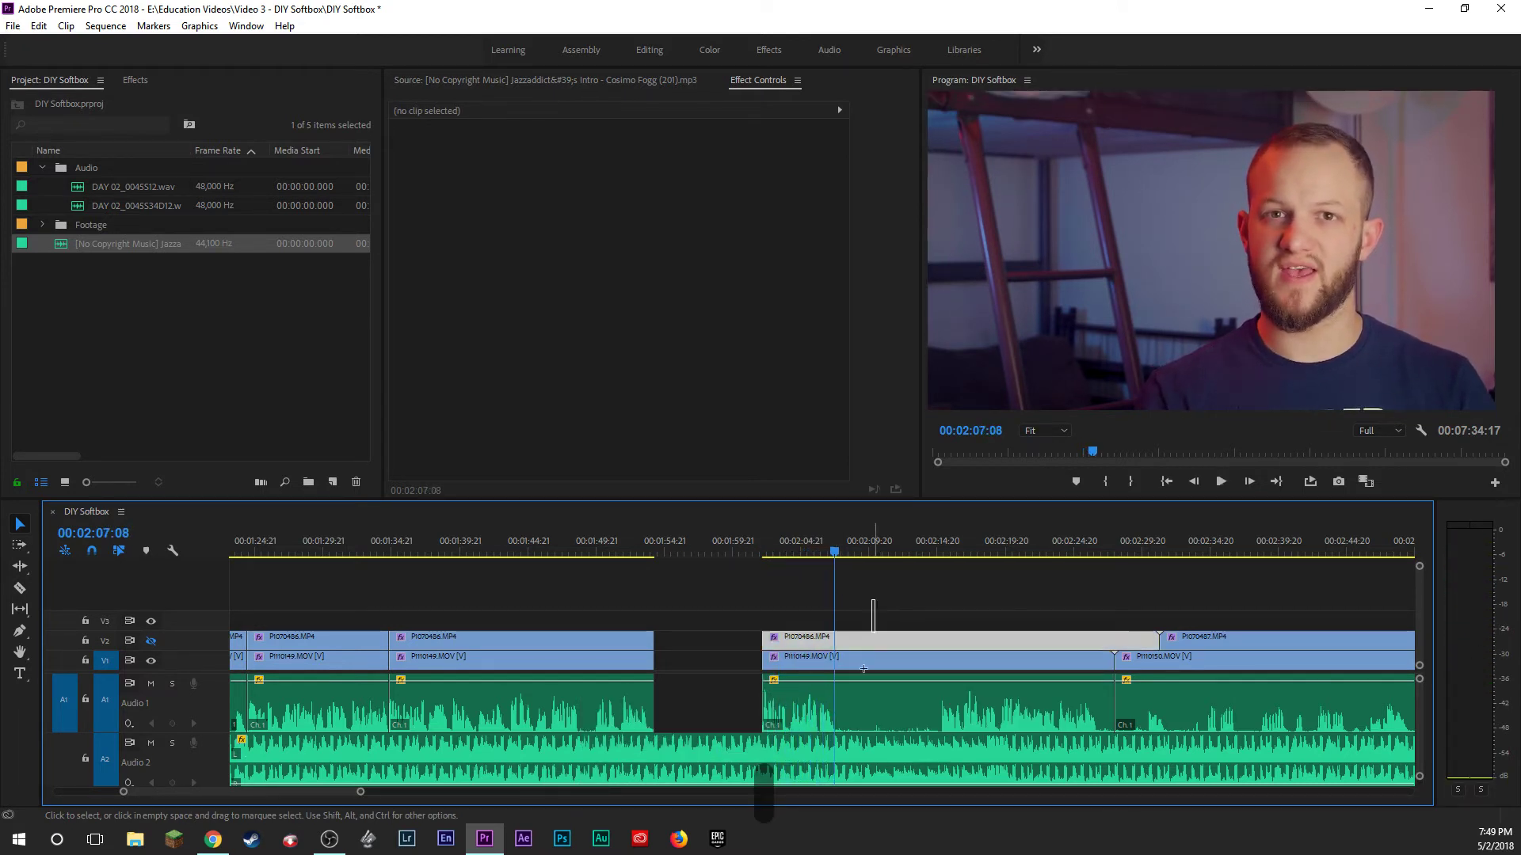
key("b")
left_click(881, 596)
Find the next usable line and trim the start of the clip after the 00:02:07:08 cut to 00:02:16:18.
left_click(917, 550)
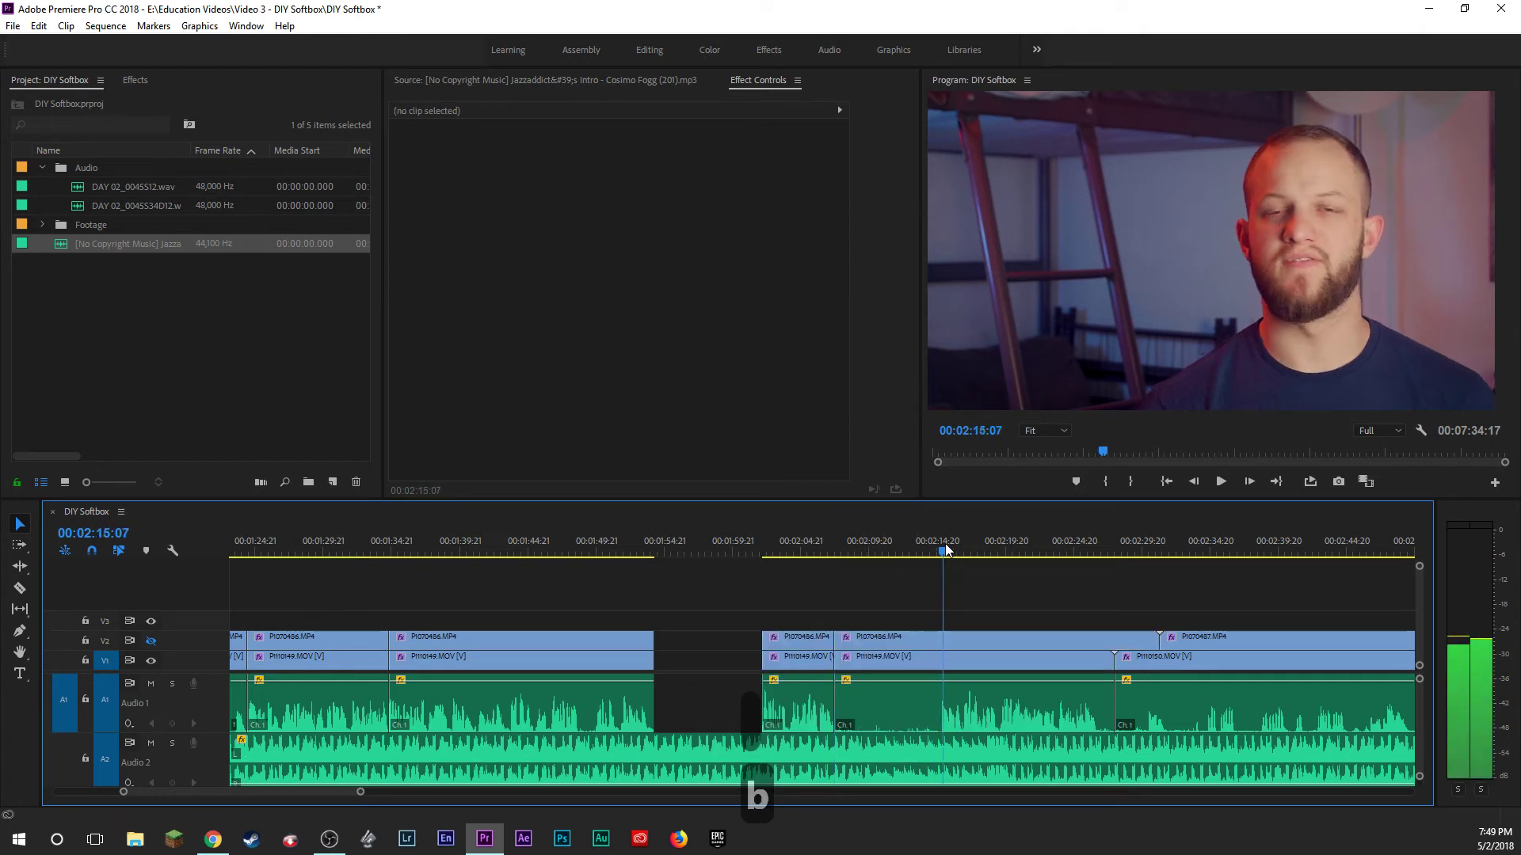
left_click_drag(857, 648, 941, 659)
key("space")
left_click(906, 612)
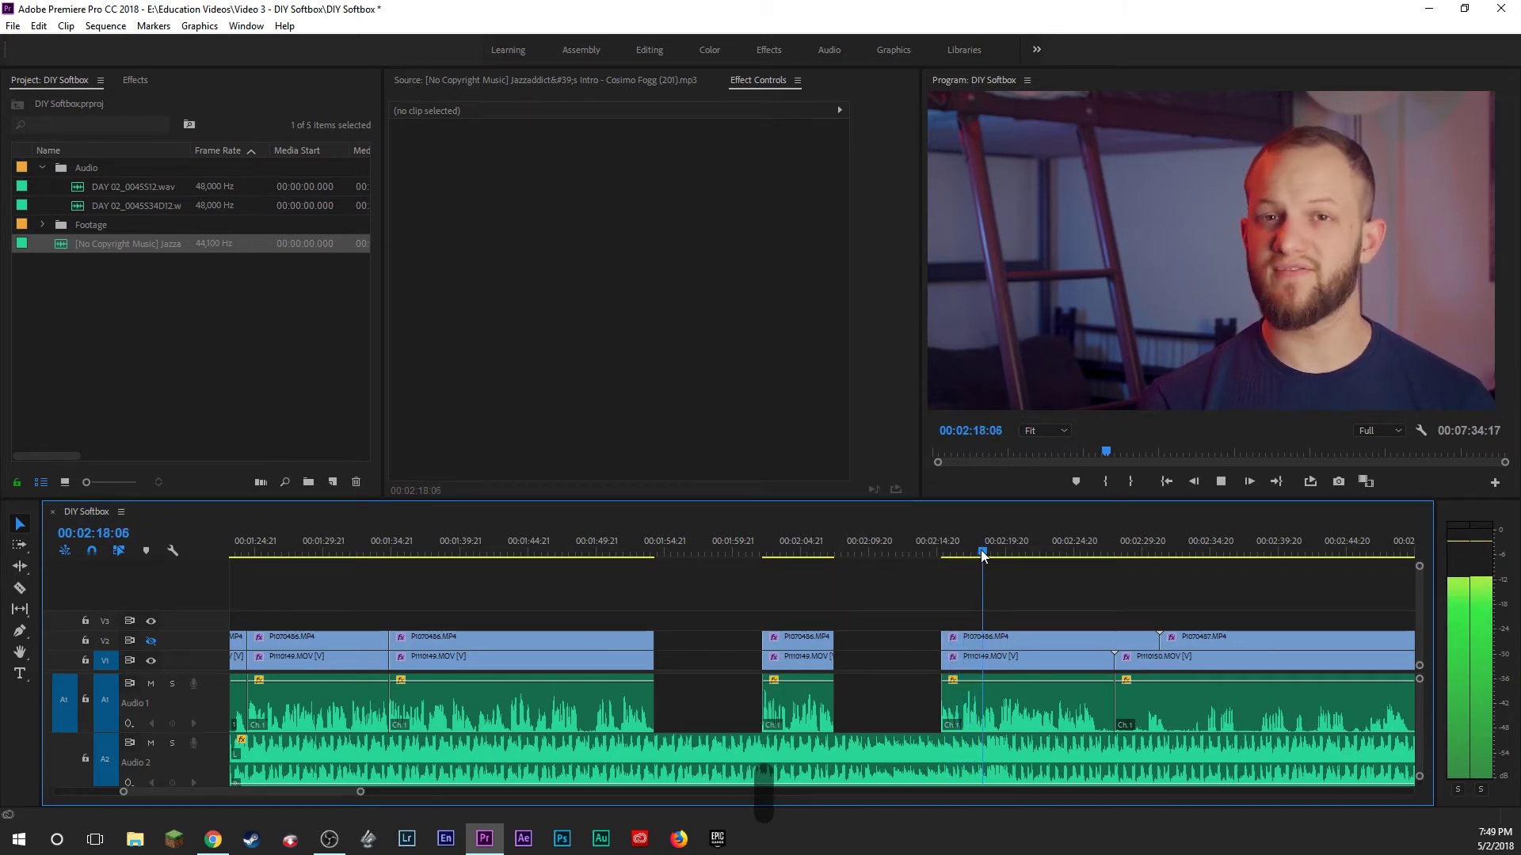
left_click_drag(980, 560, 961, 556)
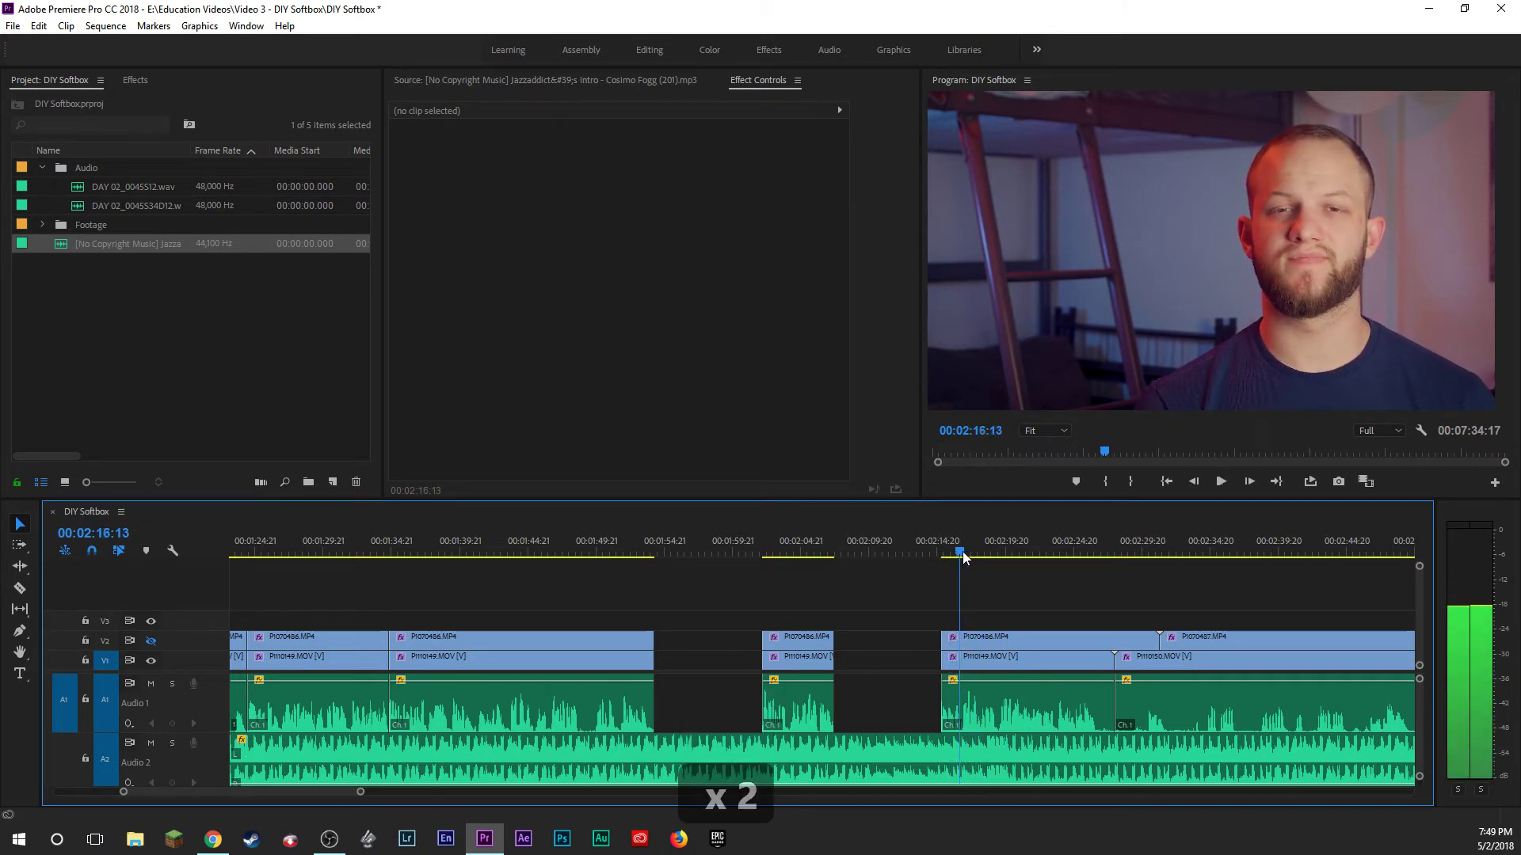
left_click_drag(934, 648, 957, 648)
Try to close both gaps at once by applying Close Gap to the selected clips around them.
left_click(919, 644)
left_click(680, 643)
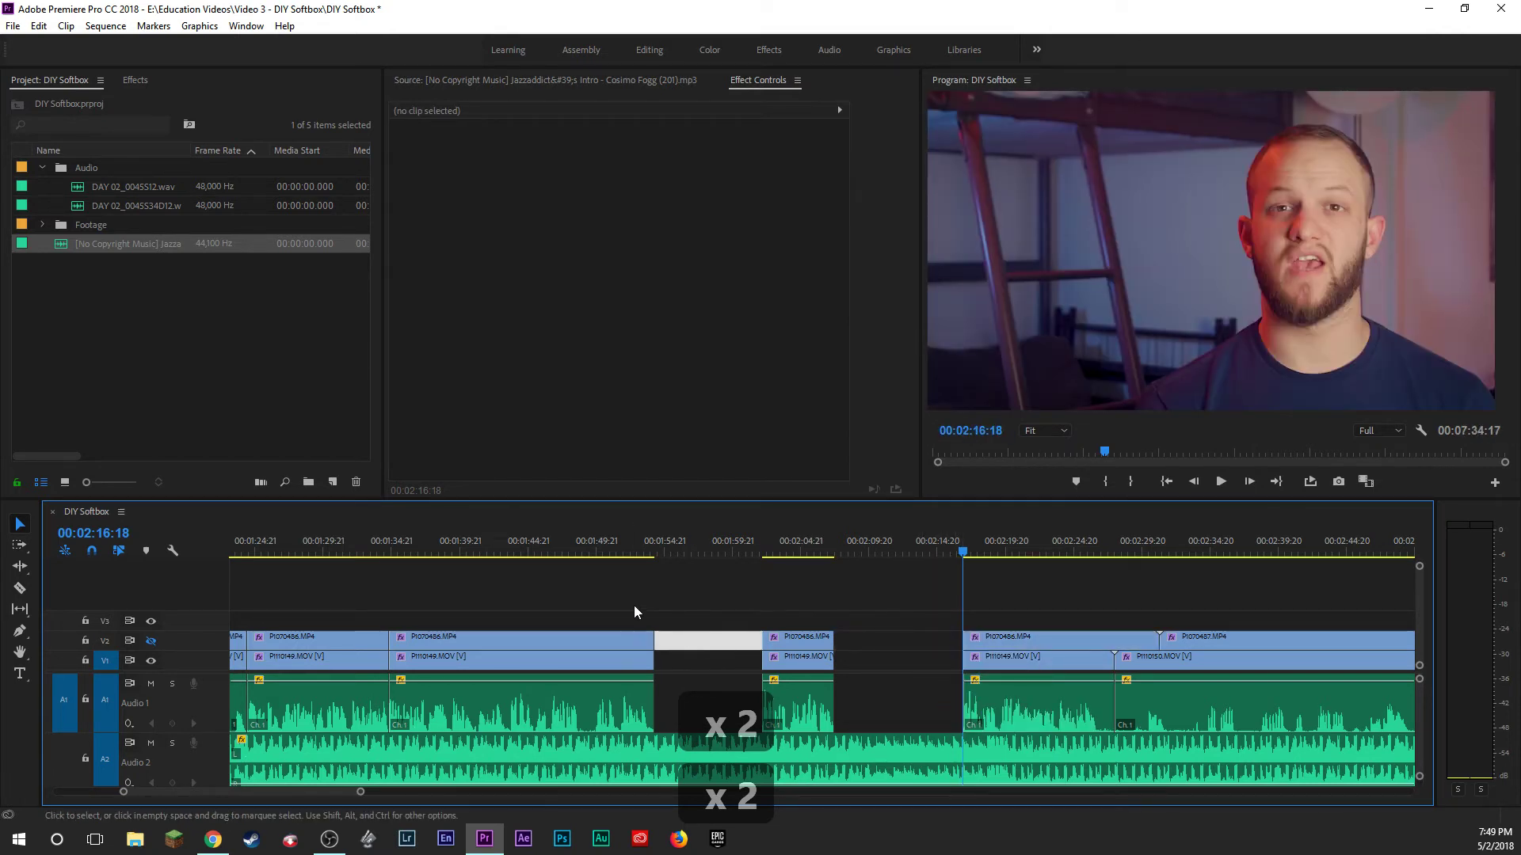
left_click(554, 598)
left_click_drag(554, 602, 1014, 721)
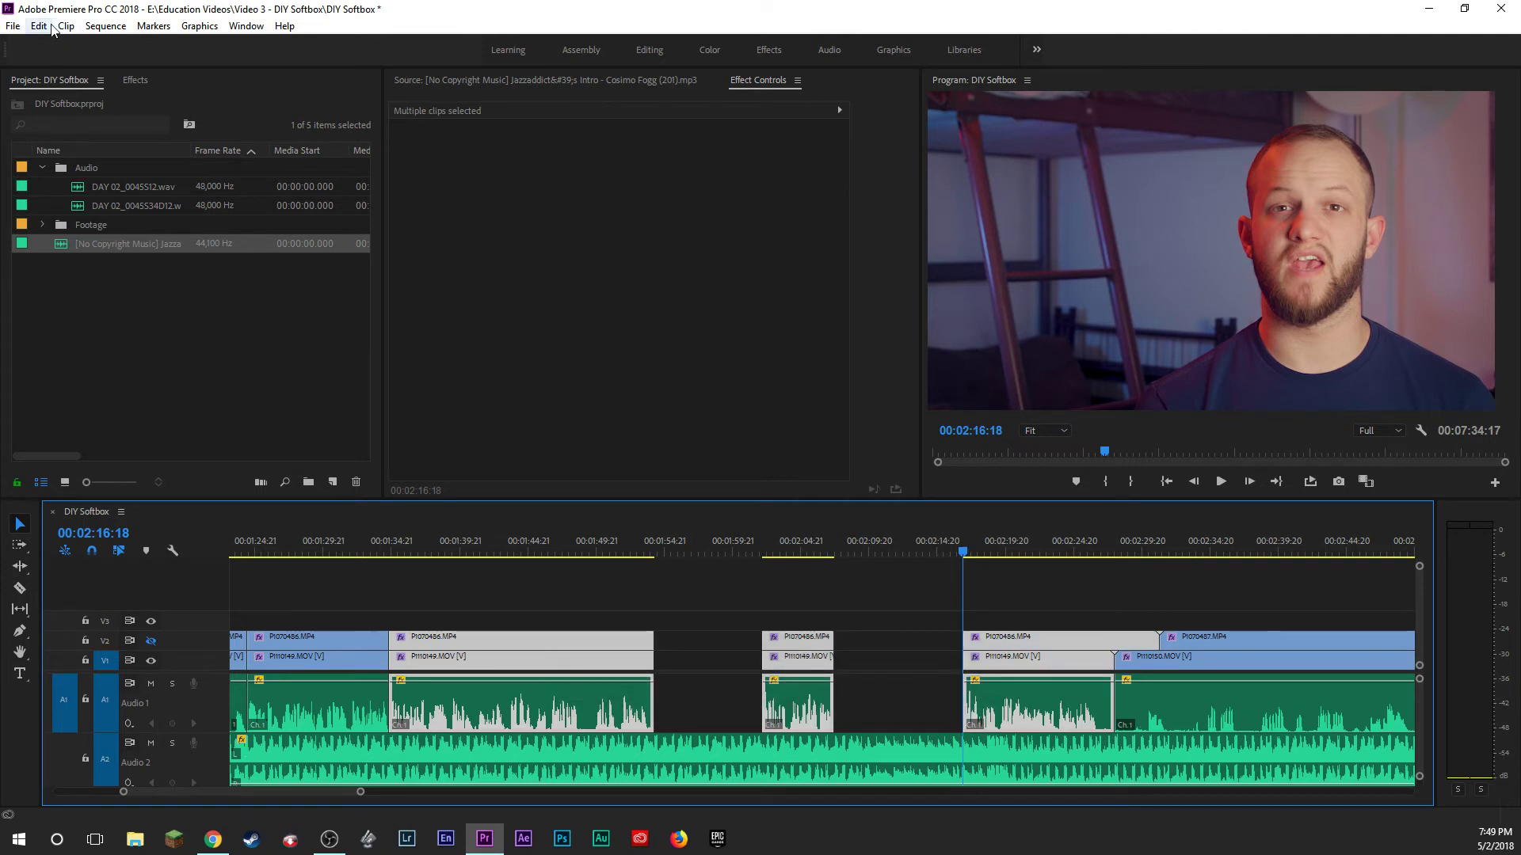
left_click(105, 25)
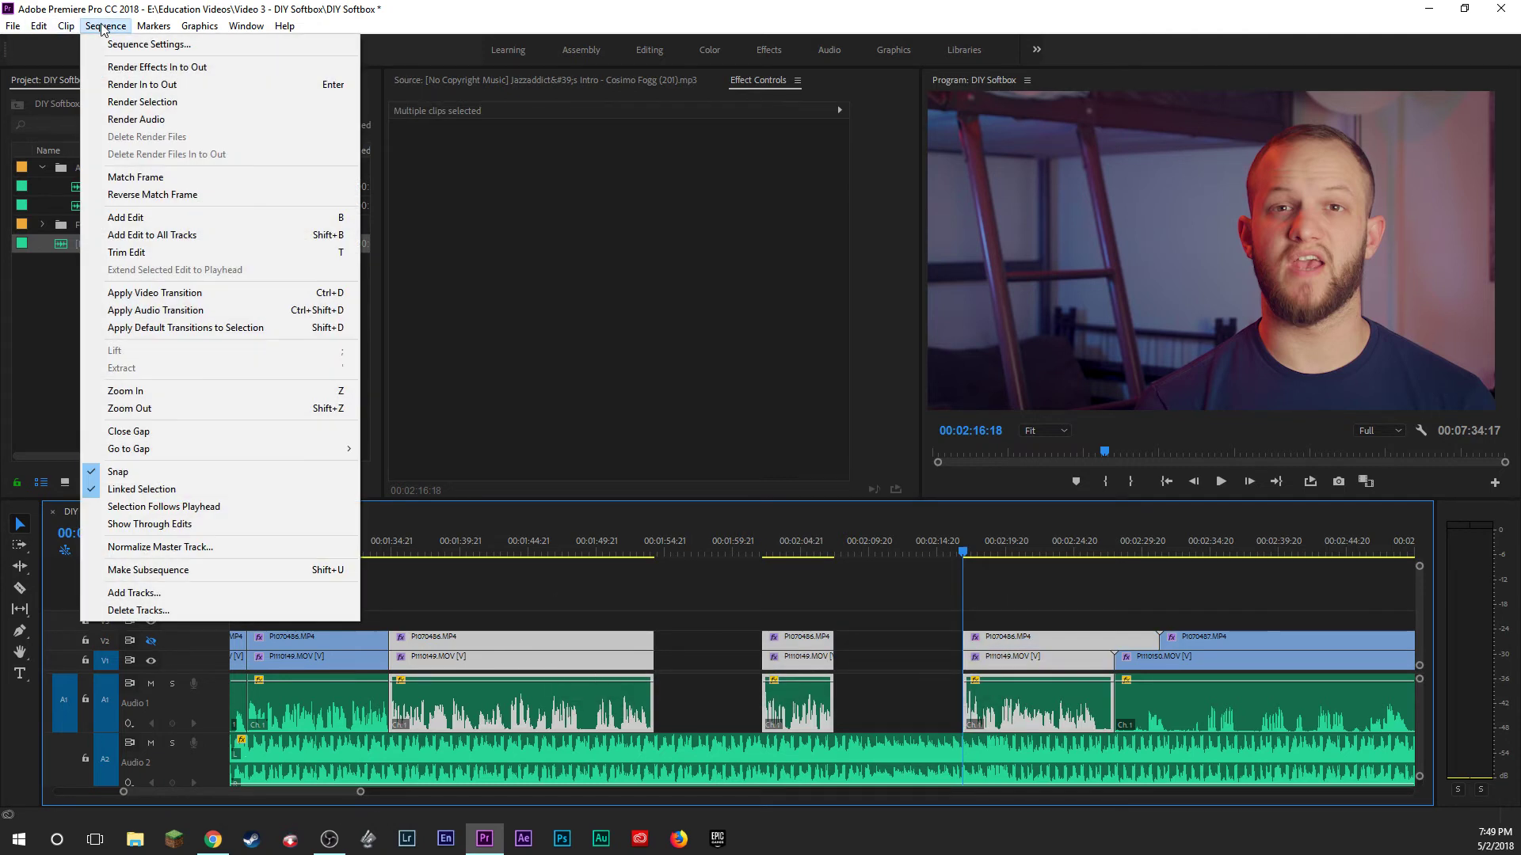
left_click(125, 434)
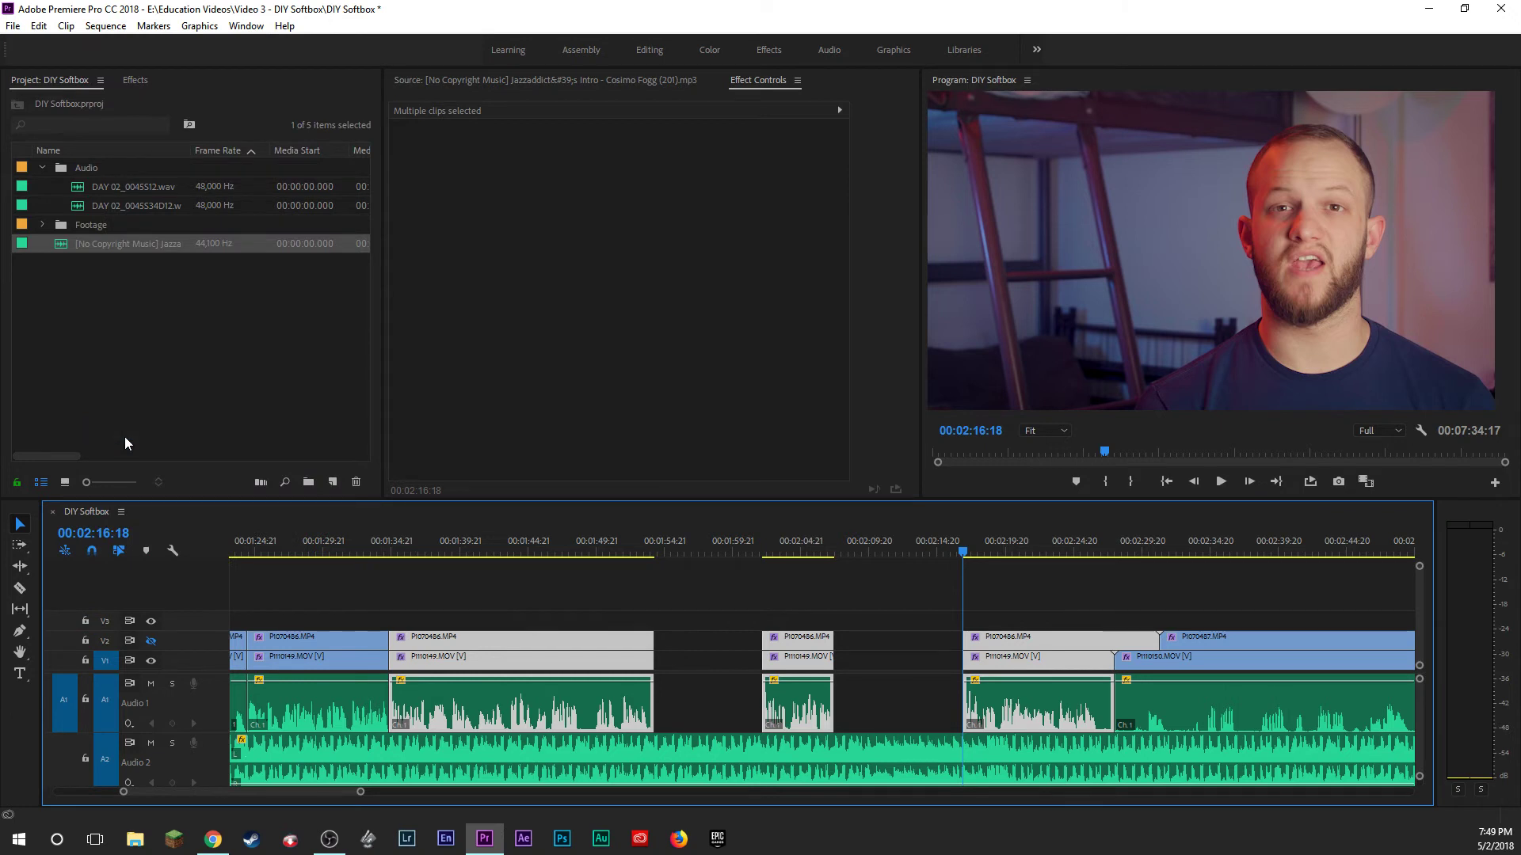
left_click(684, 602)
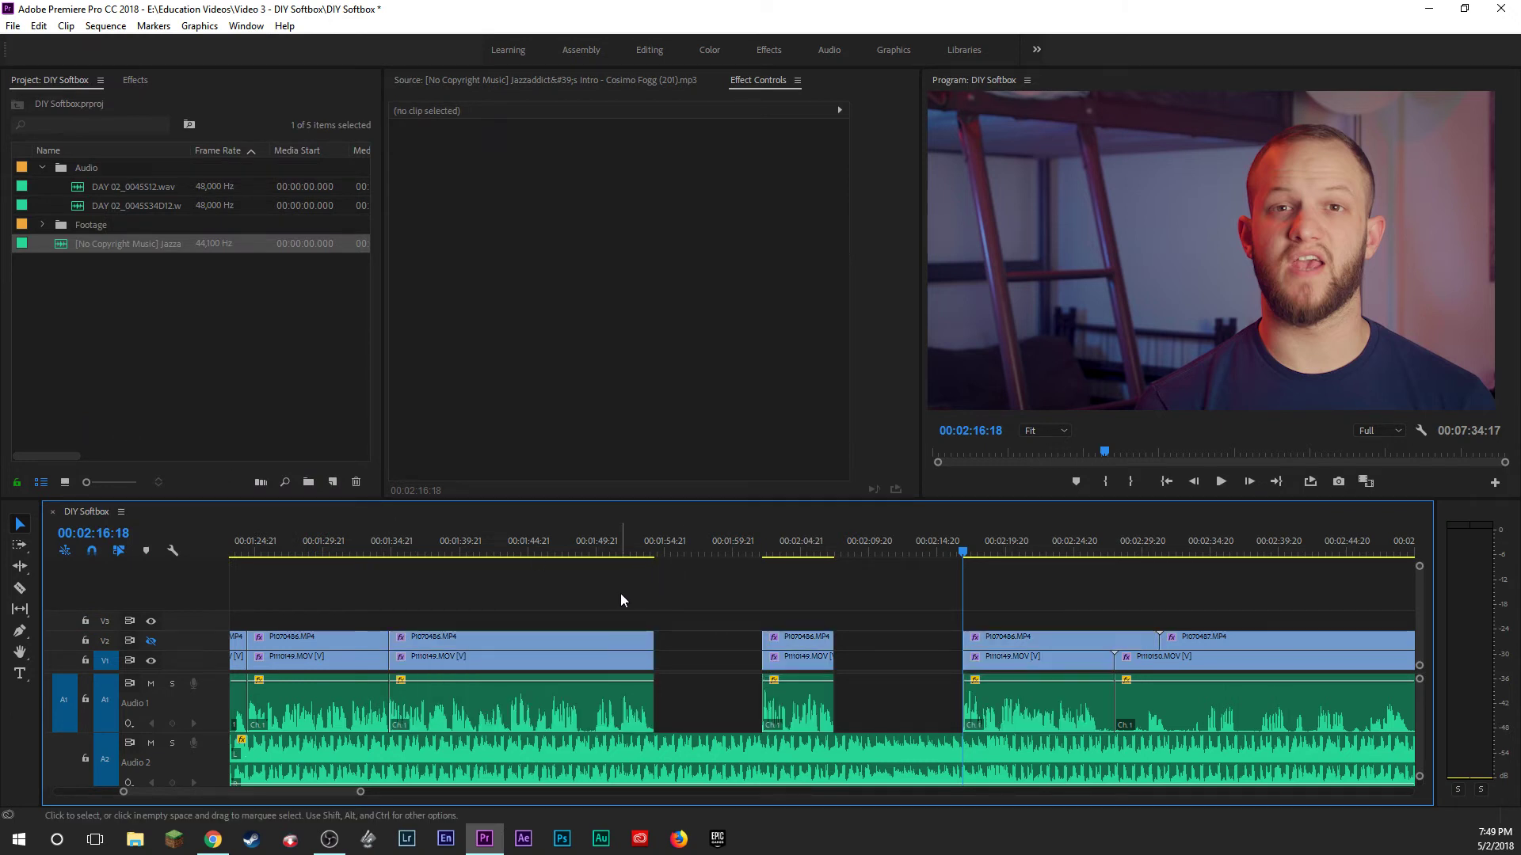
left_click_drag(705, 628, 979, 713)
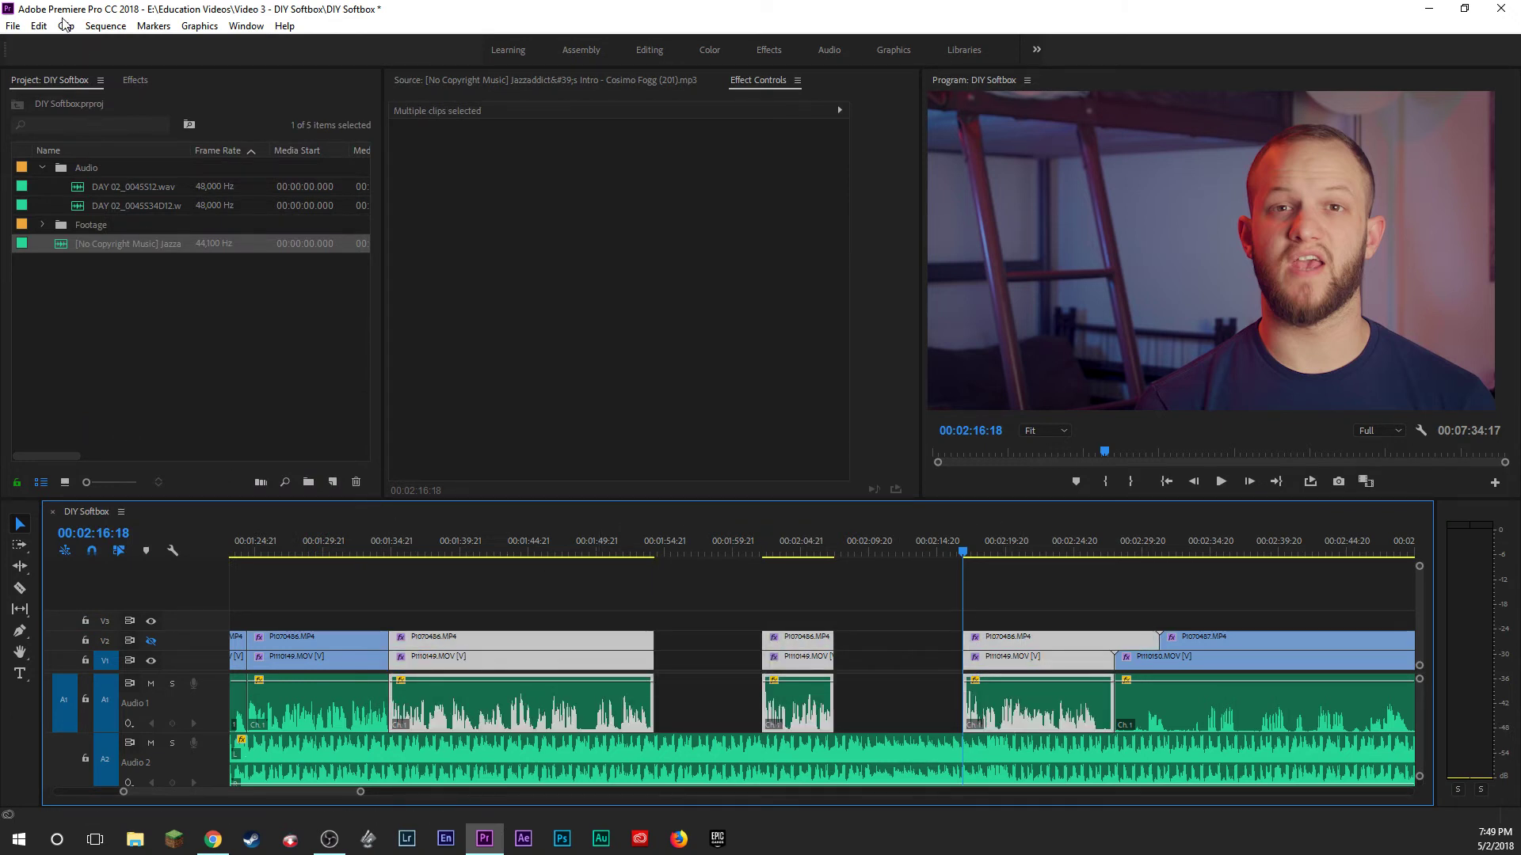
left_click(103, 28)
left_click(131, 434)
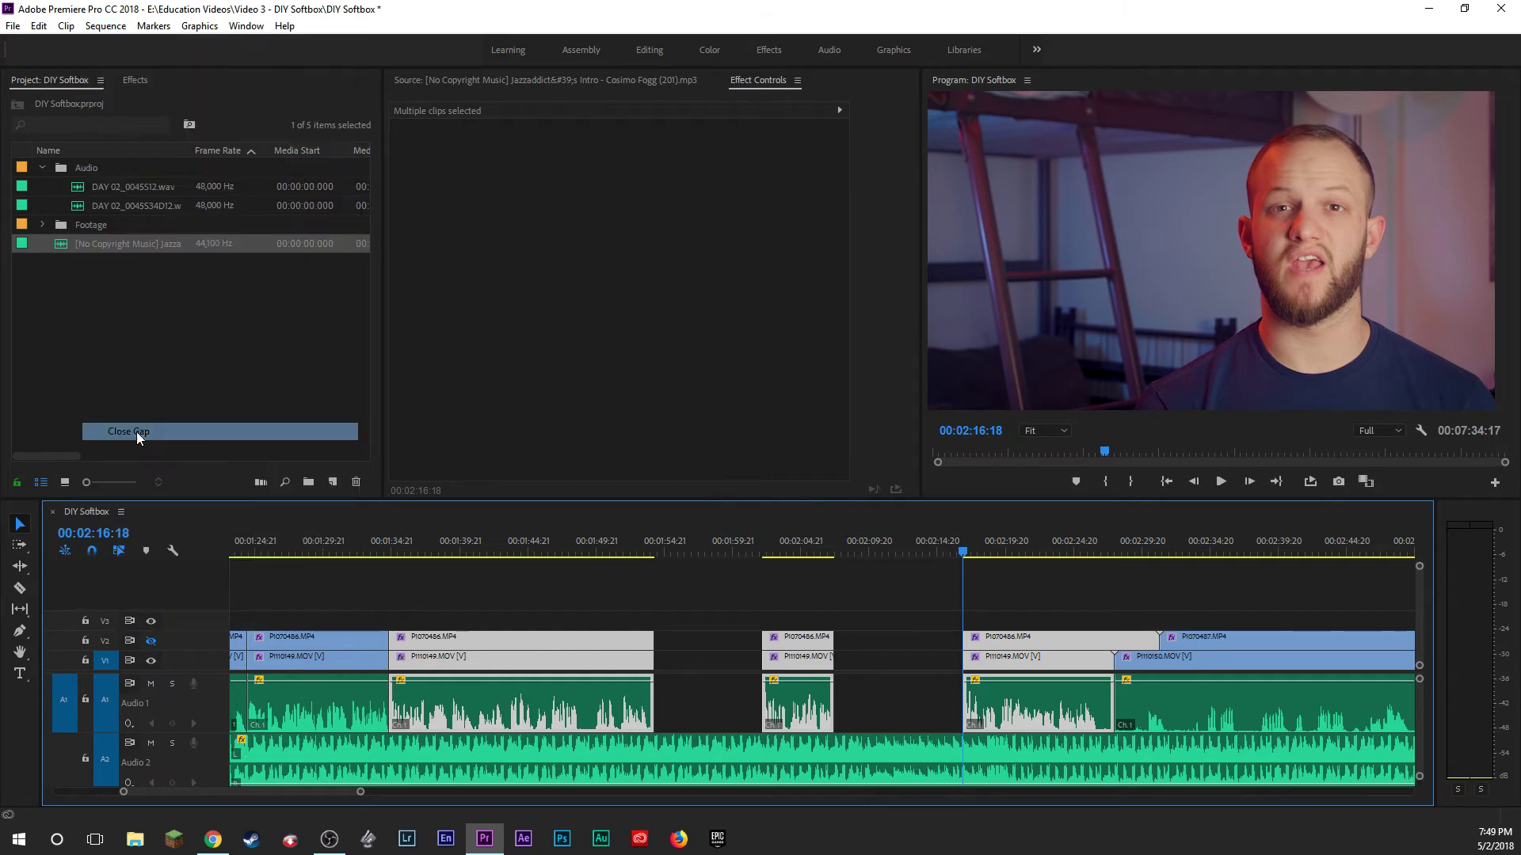
left_click(695, 612)
Ripple delete the gap after 00:01:54:04 and the gap behind the short clip that follows it.
left_click(702, 638)
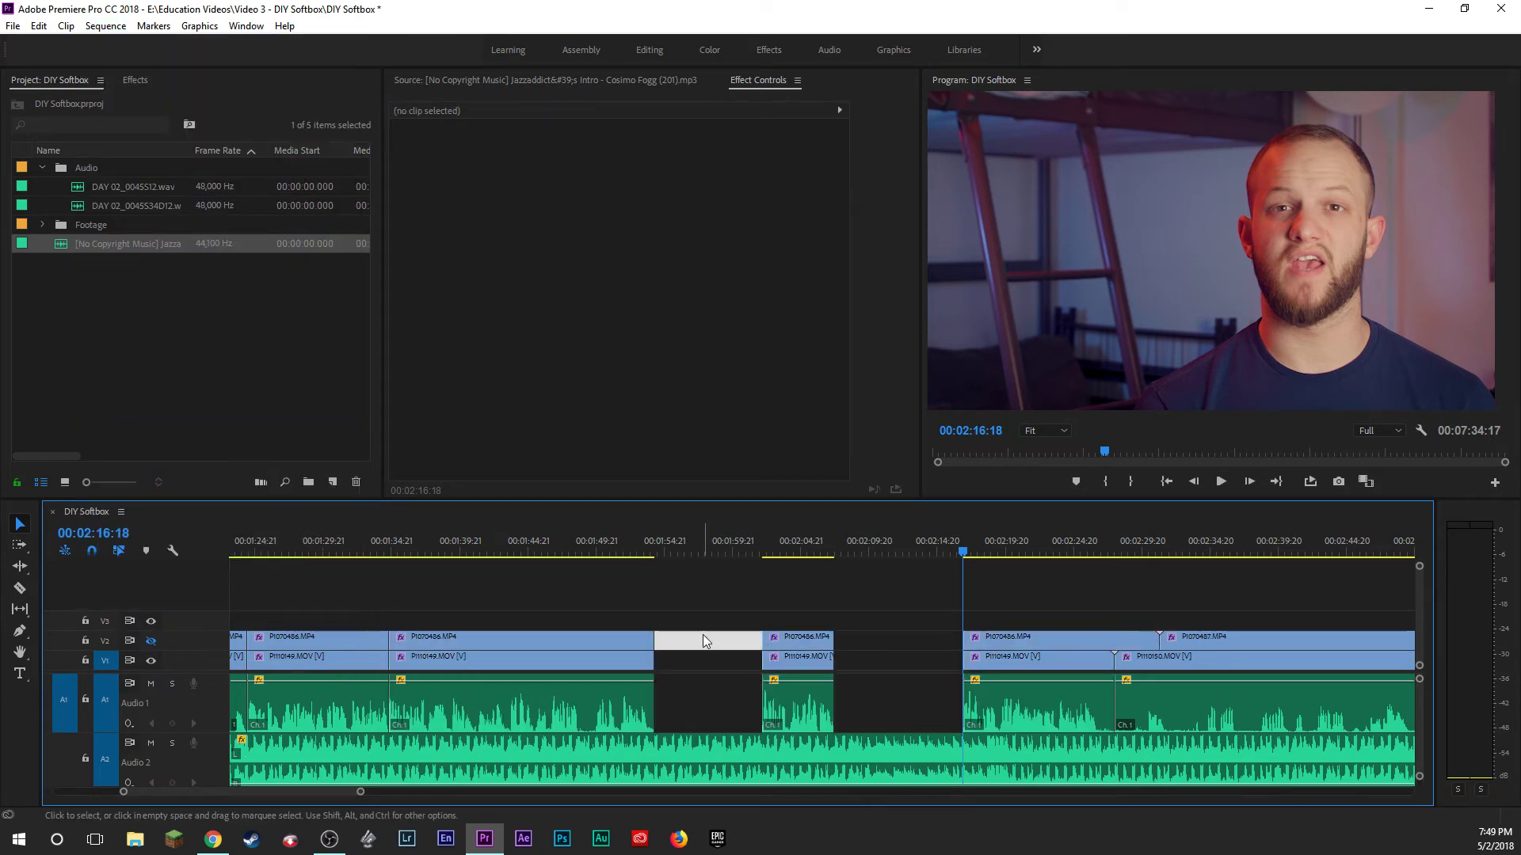
key("Delete")
left_click(757, 645)
key("Delete")
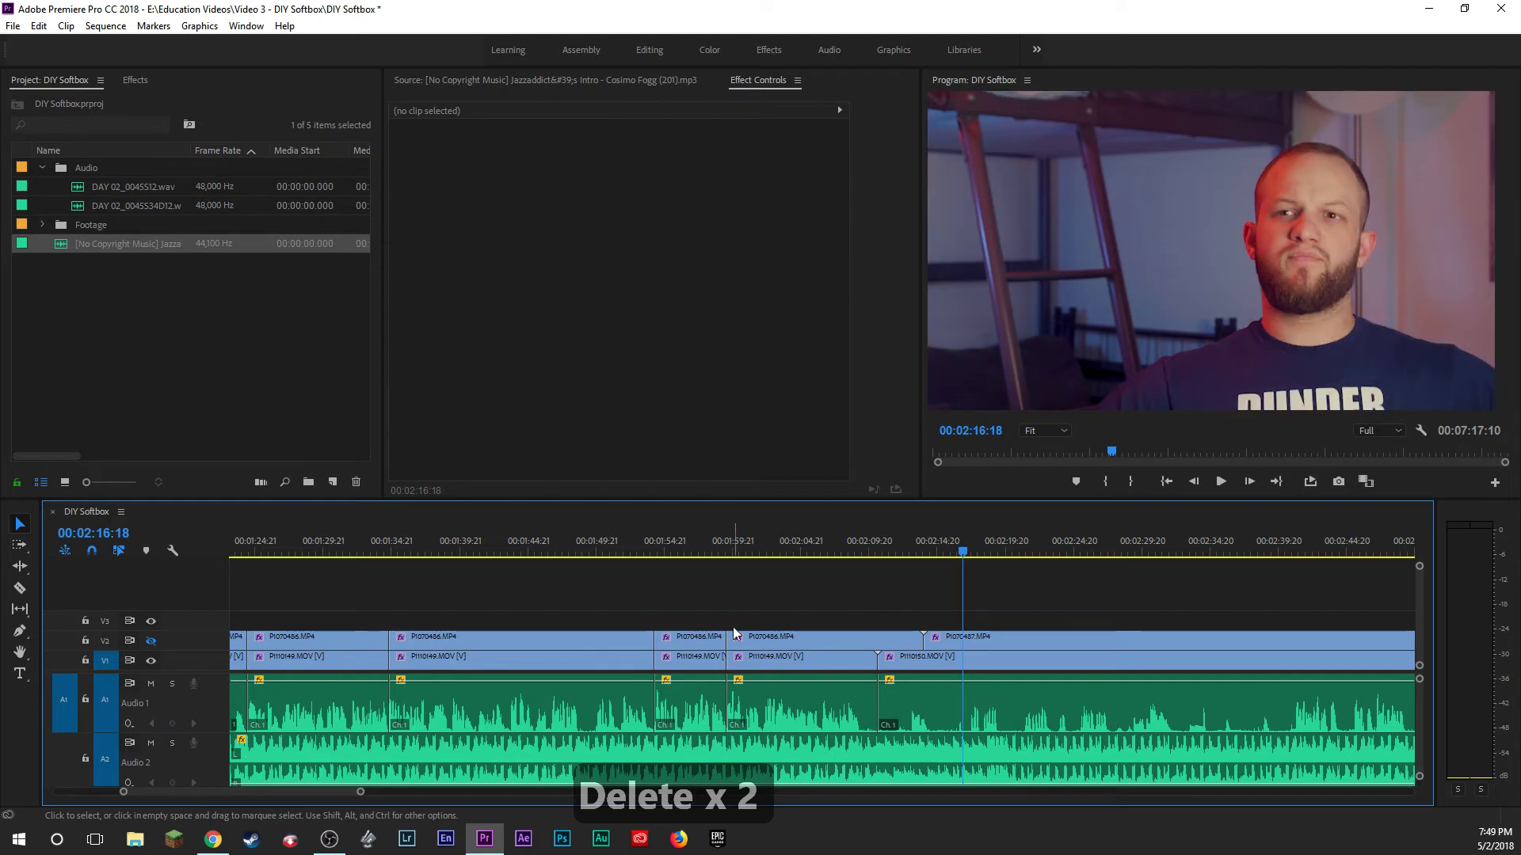
Play the rejoined clips, trim the end of the last P1070486 clip to 00:02:09:03, and close the gap before the next take.
key("a")
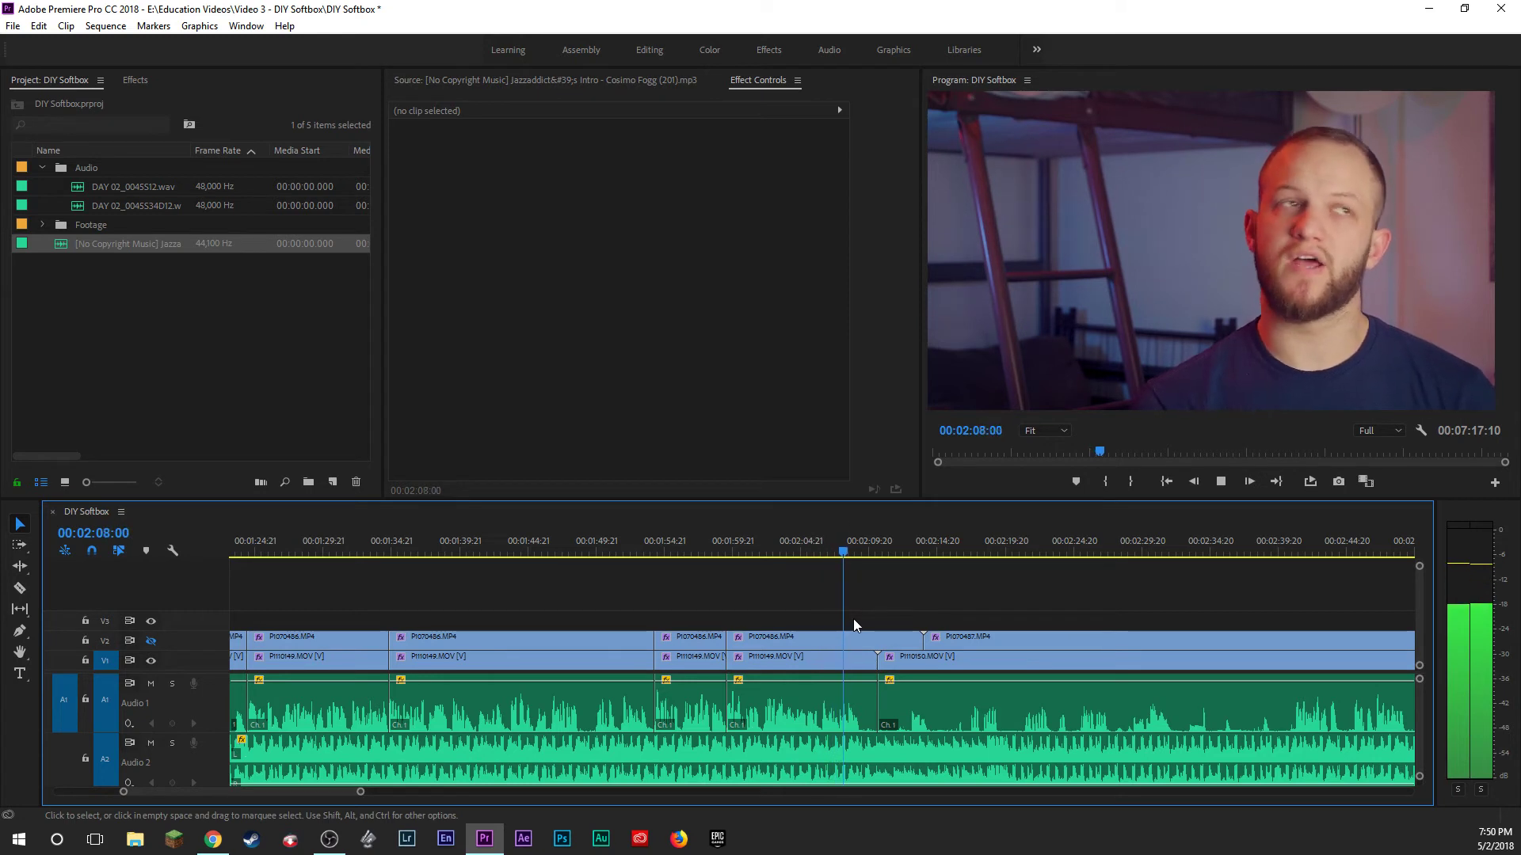
key("space")
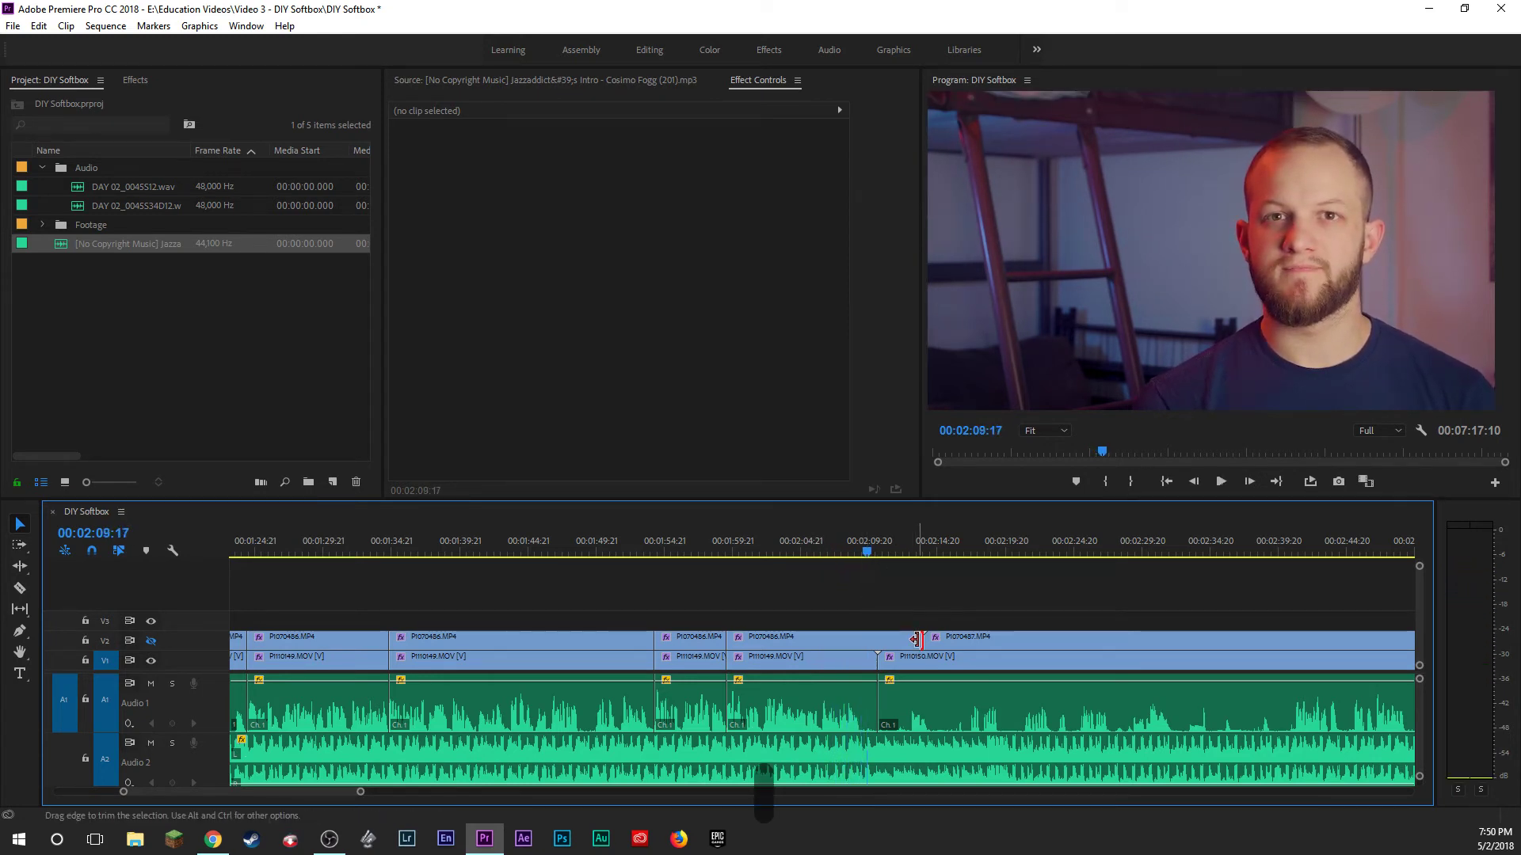
left_click_drag(921, 638, 865, 663)
left_click(863, 552)
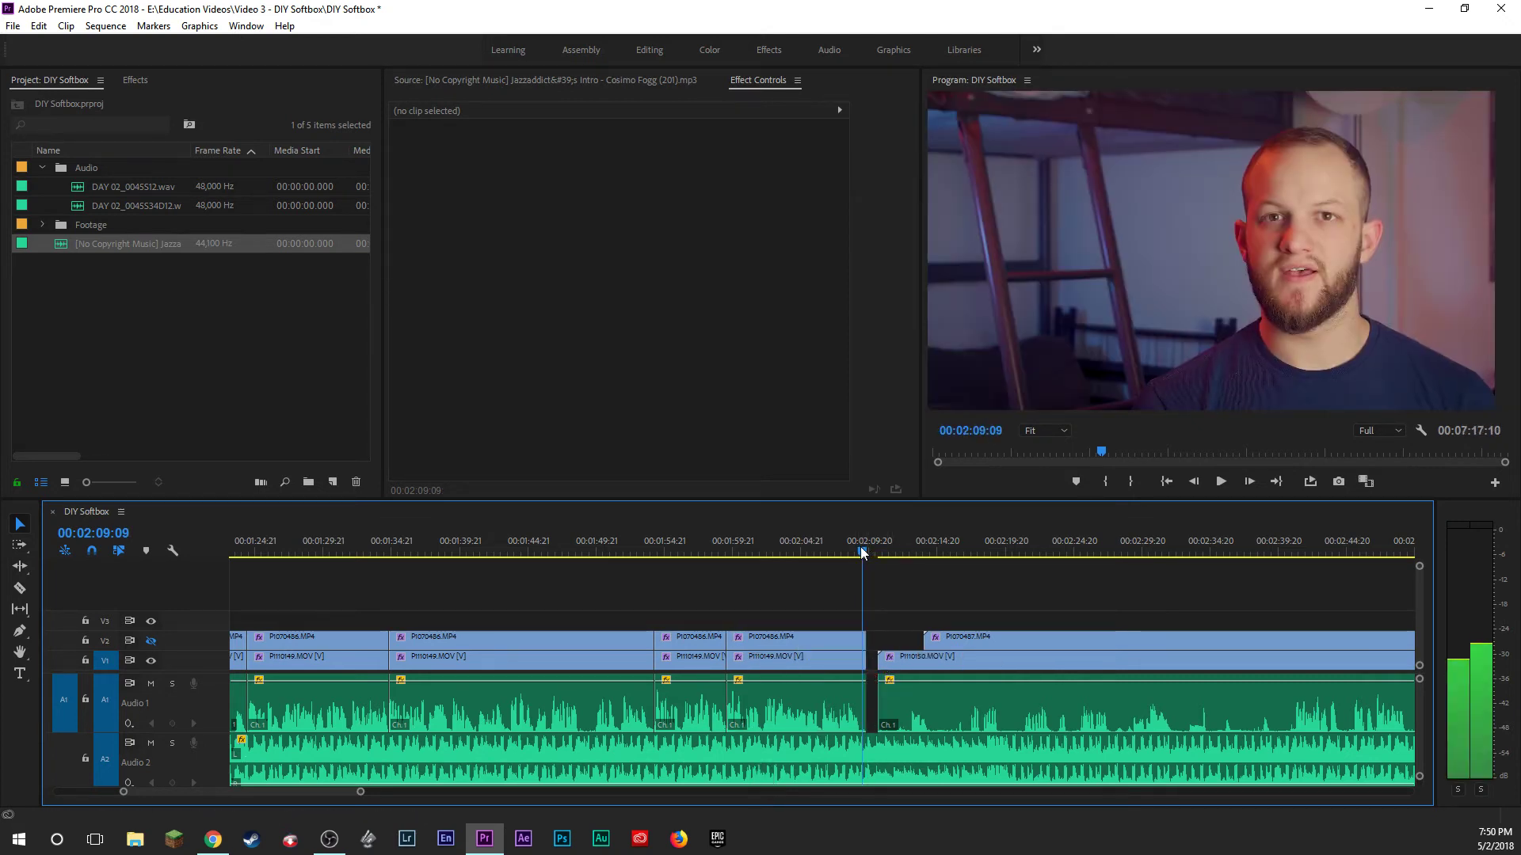
left_click_drag(861, 552, 859, 552)
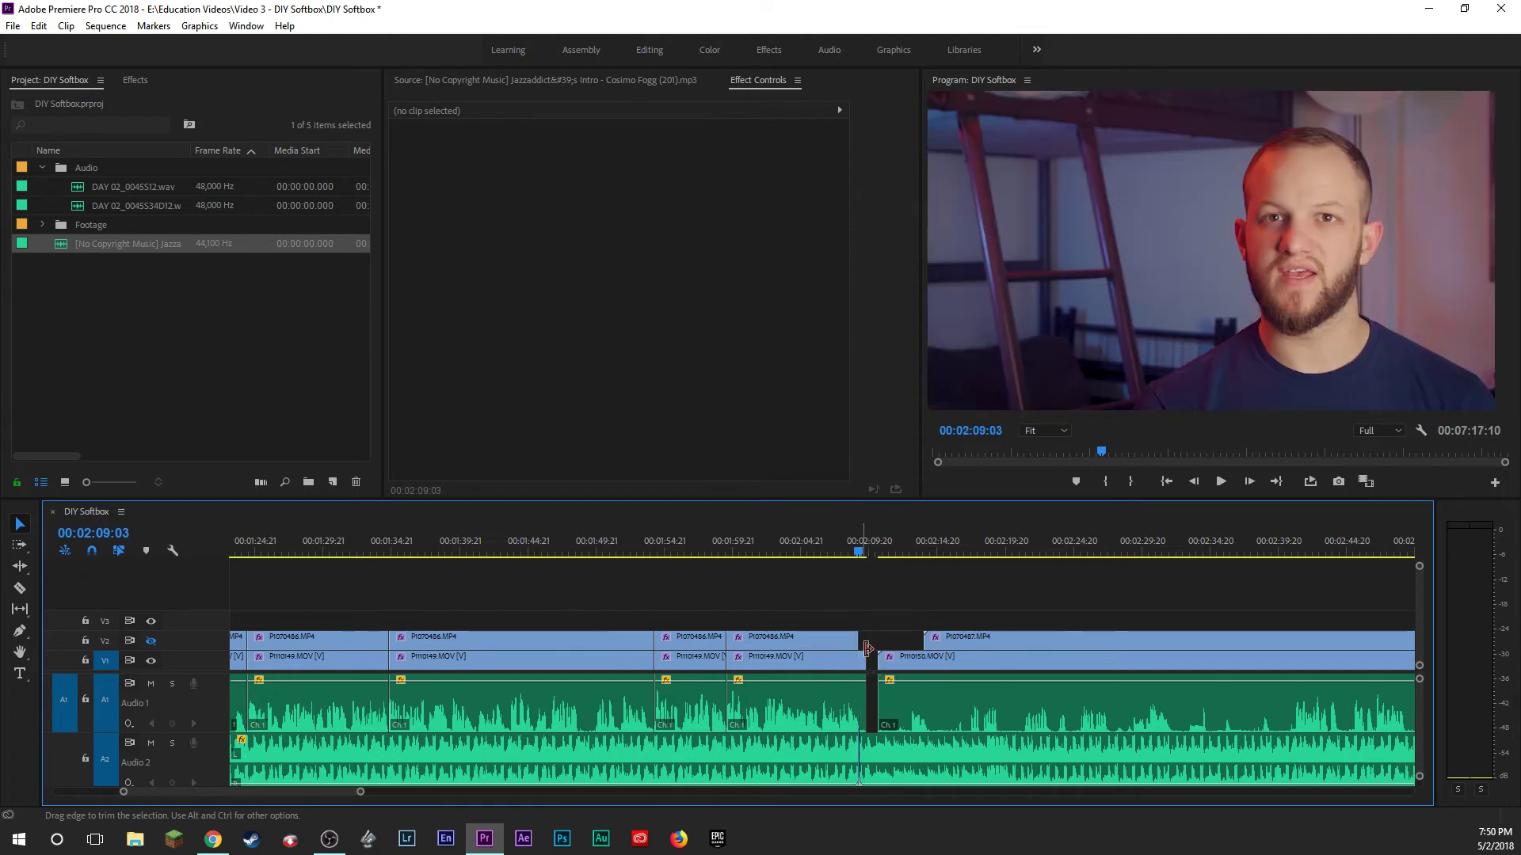
left_click_drag(863, 664, 858, 664)
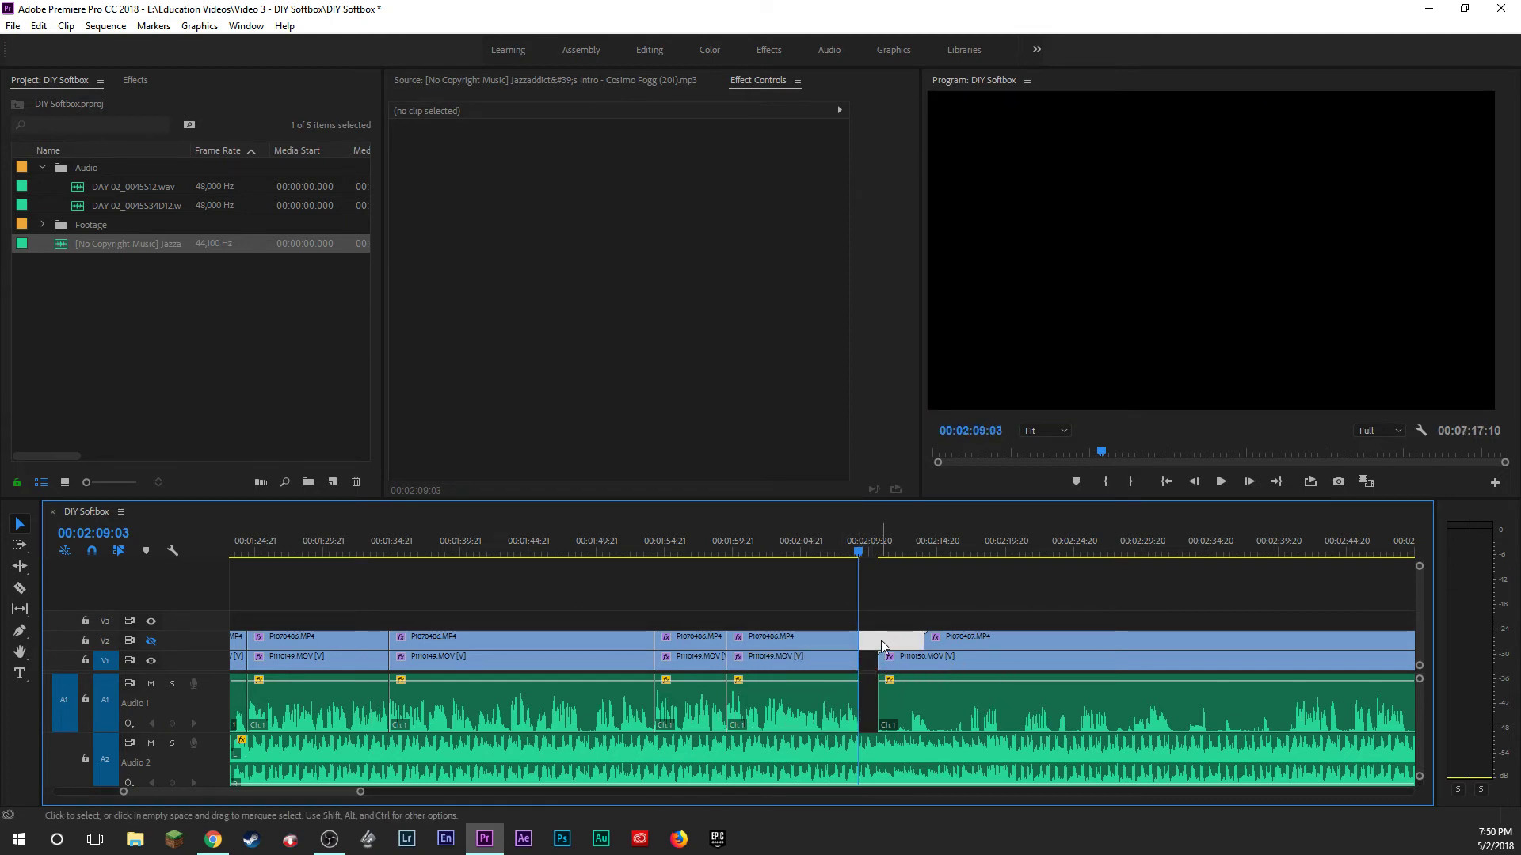
key("Delete")
key("space")
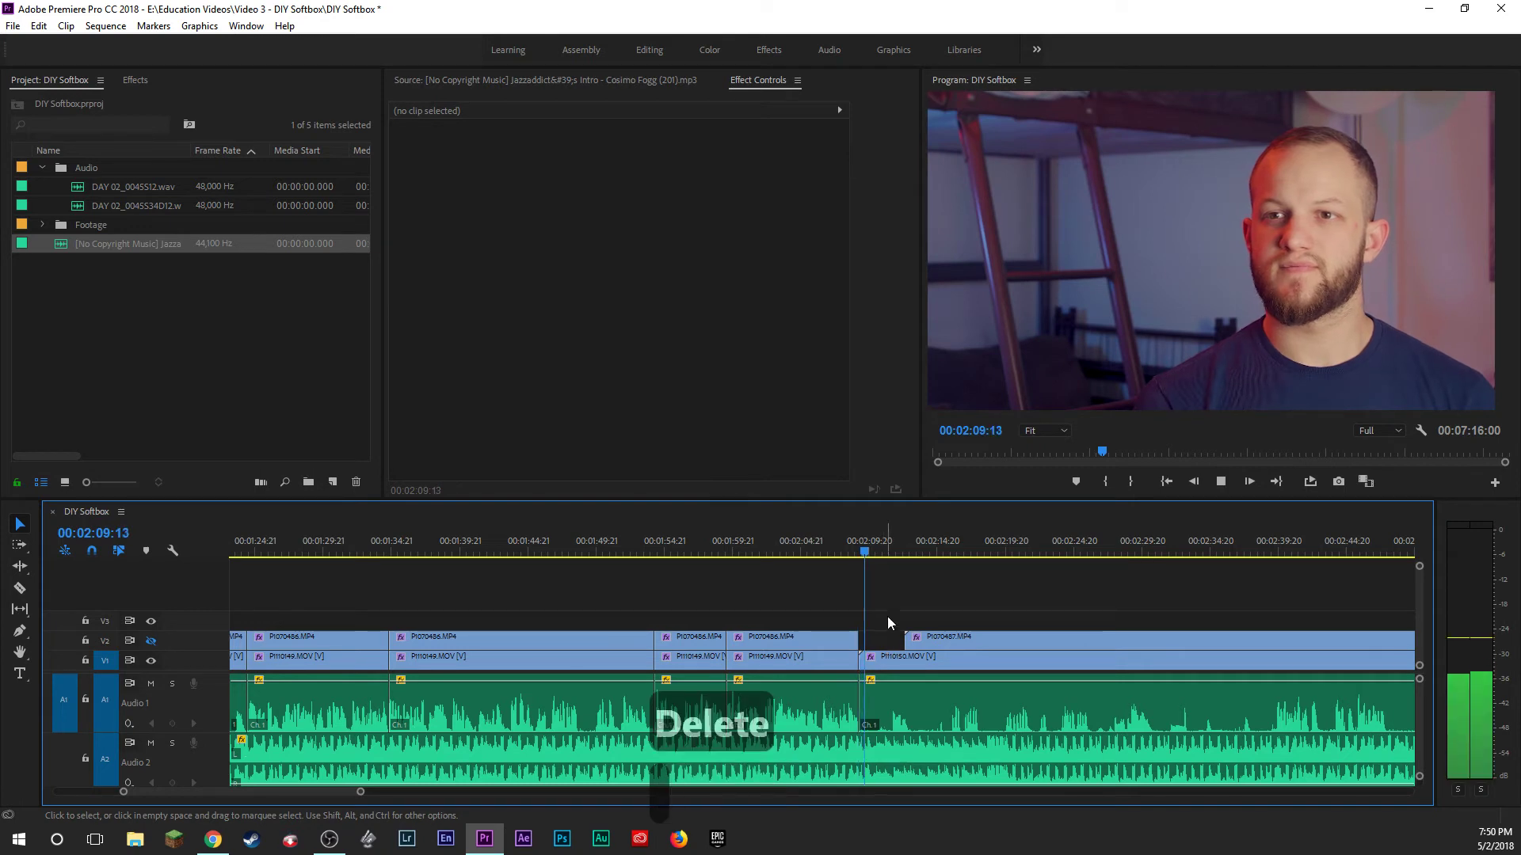
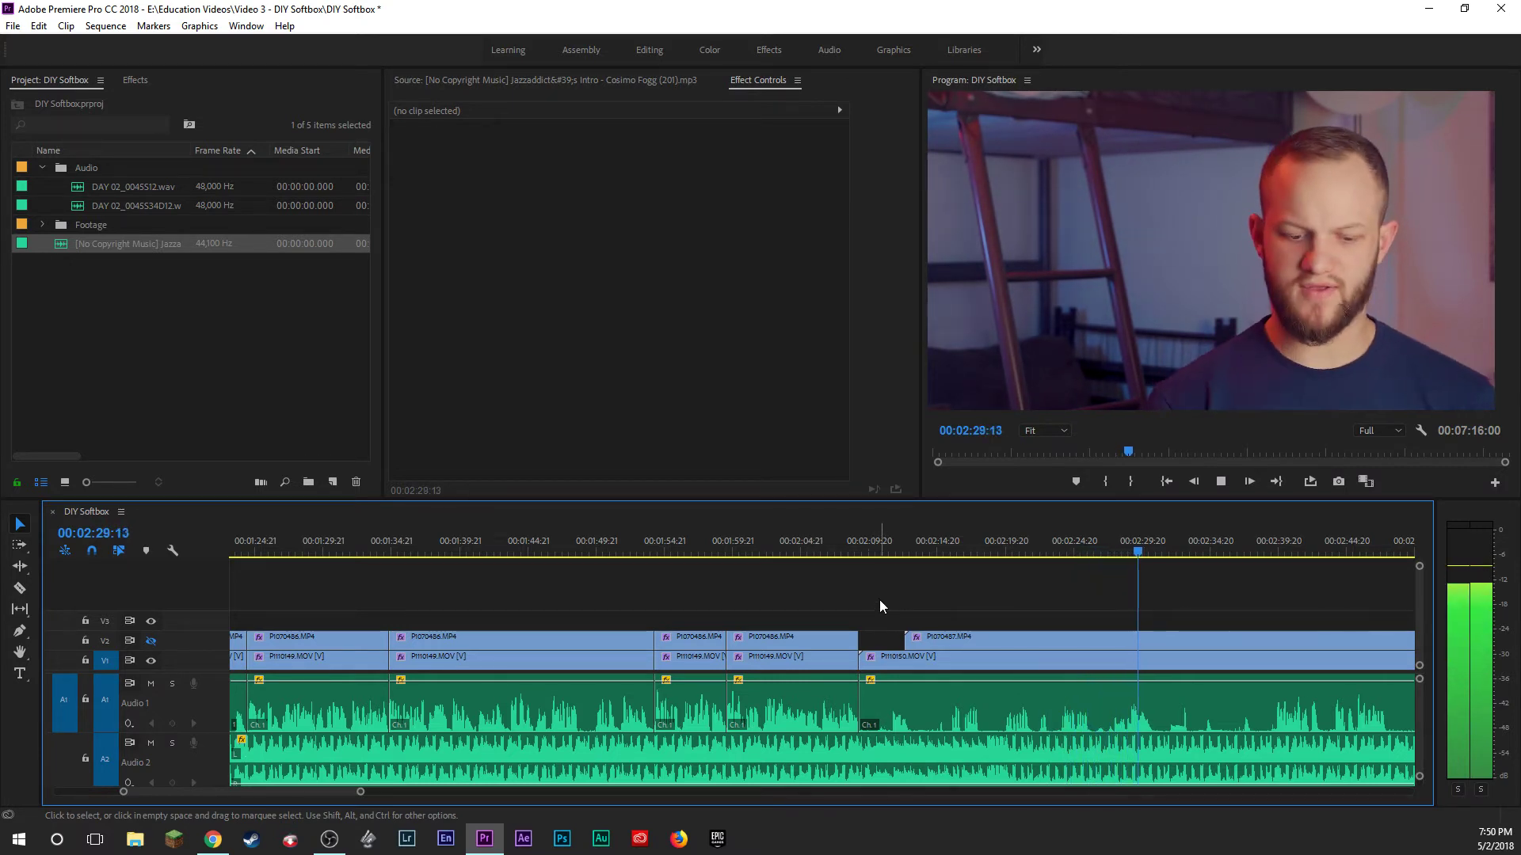
Cut the P1070487 take and its synced tracks at the end of the usable line, at 00:02:30:13.
left_click(1153, 555)
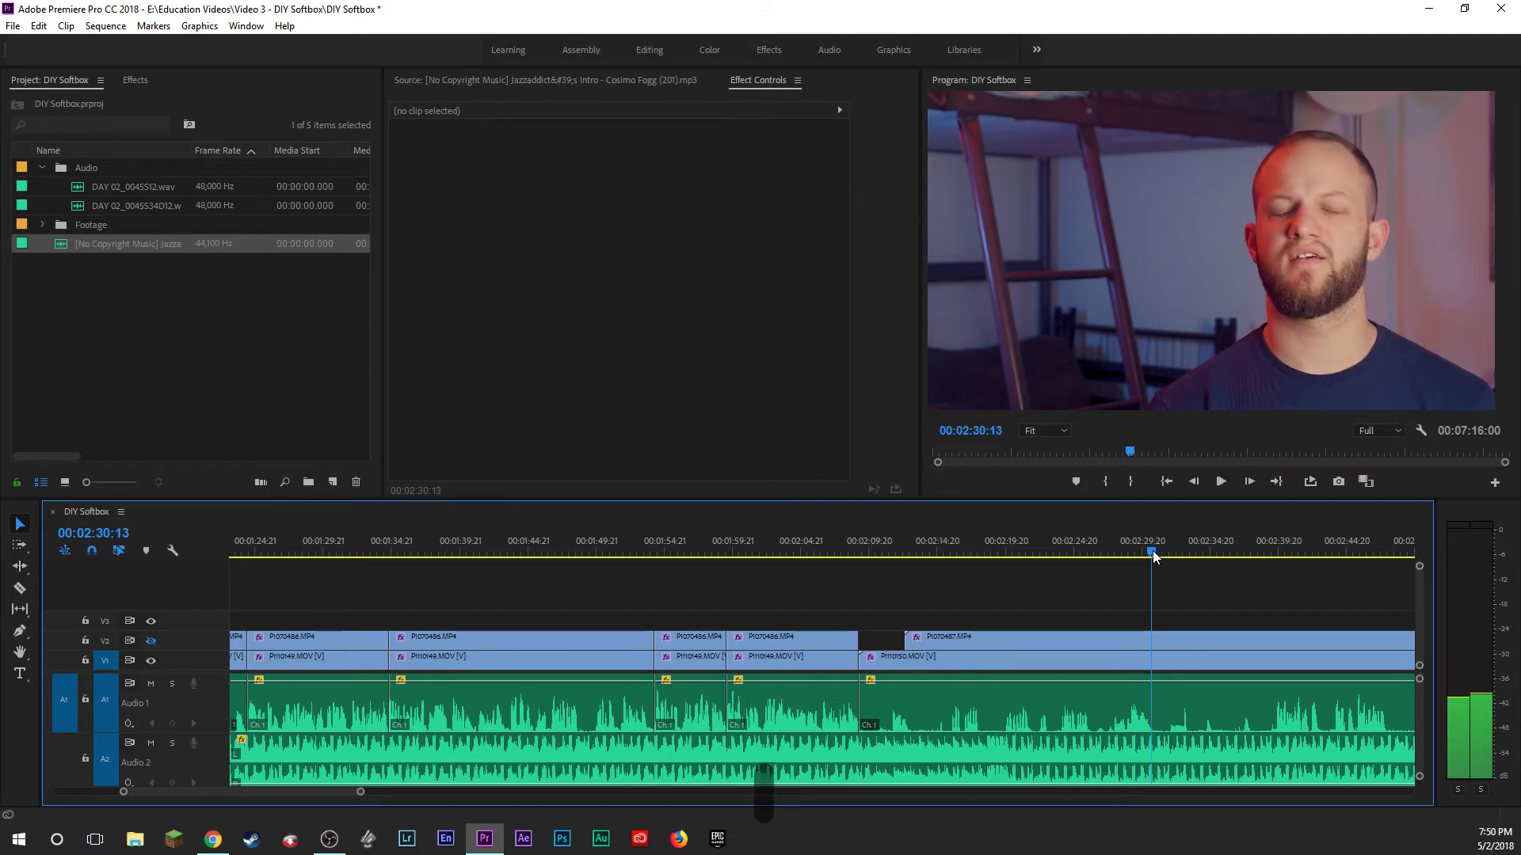
left_click(1162, 669)
key("b")
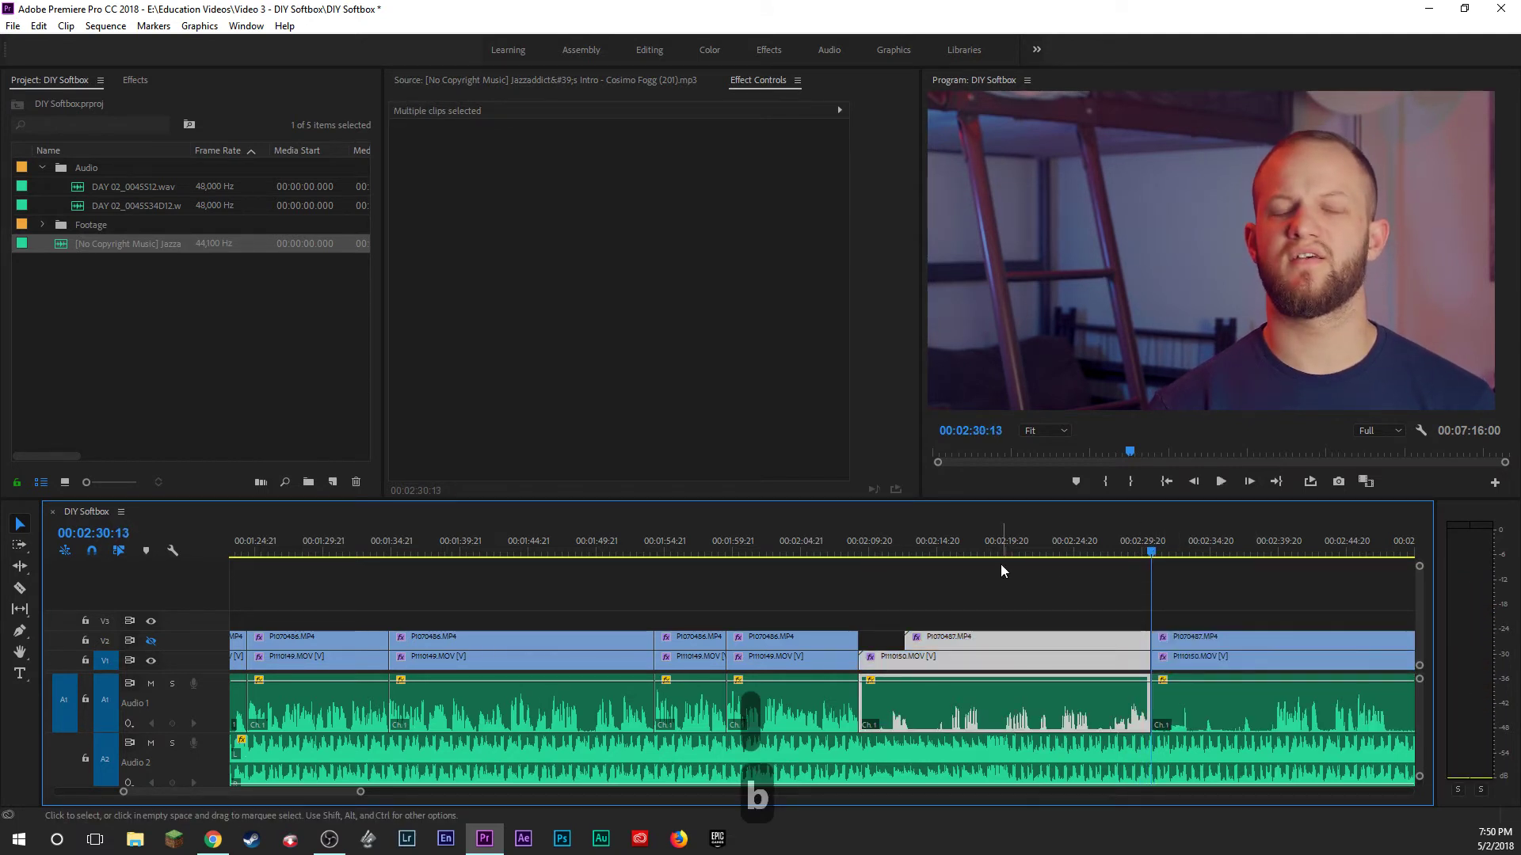
Split the take at 00:02:15:22, delete the portion before it, and ripple delete the resulting gap.
left_click(975, 552)
left_click_drag(974, 552, 952, 552)
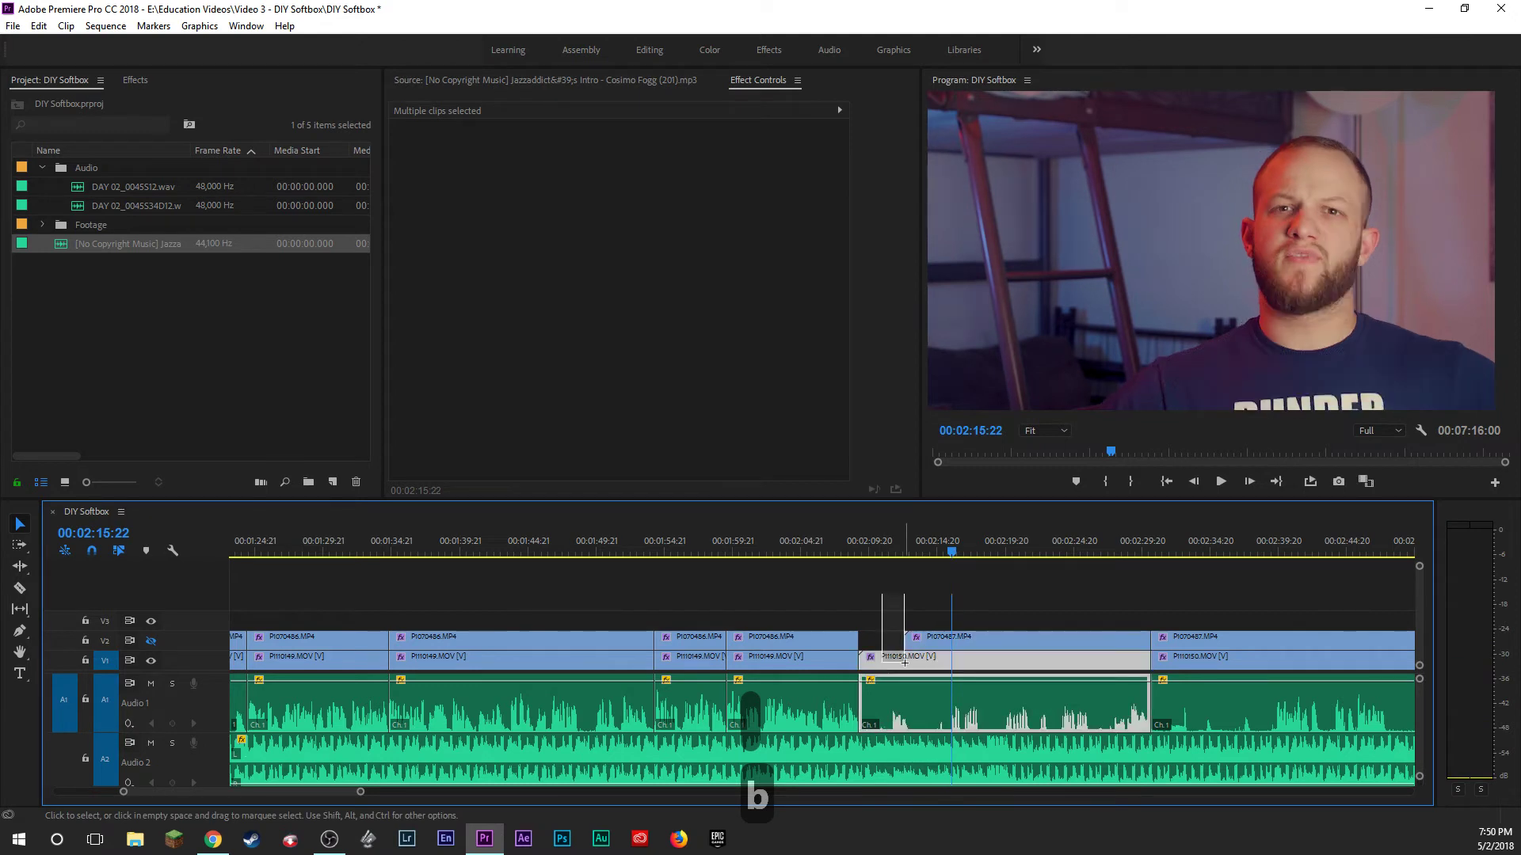
key("b")
key("Delete")
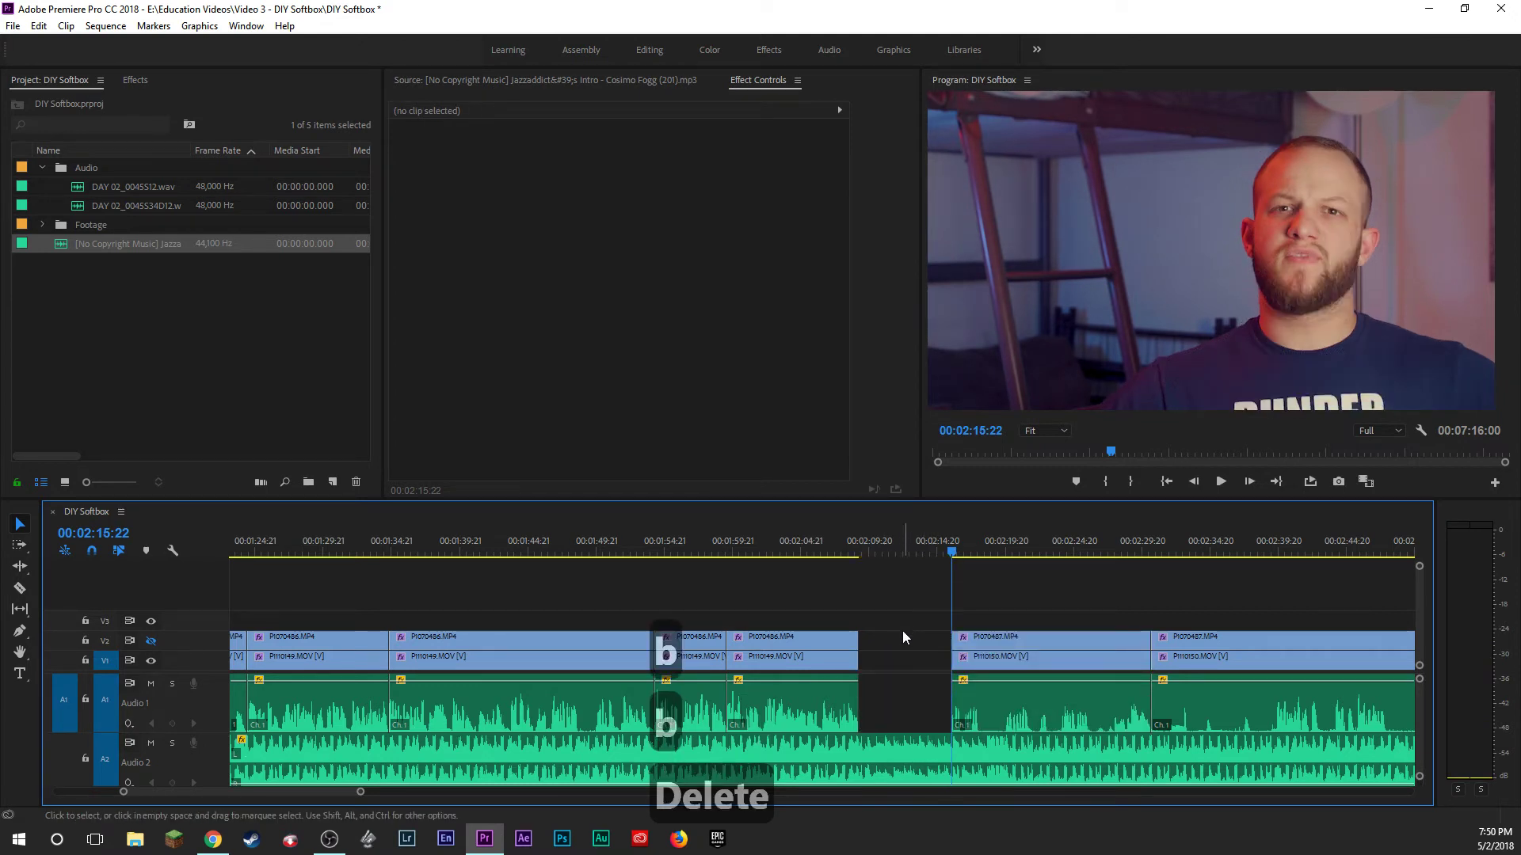
left_click(901, 639)
key("Delete")
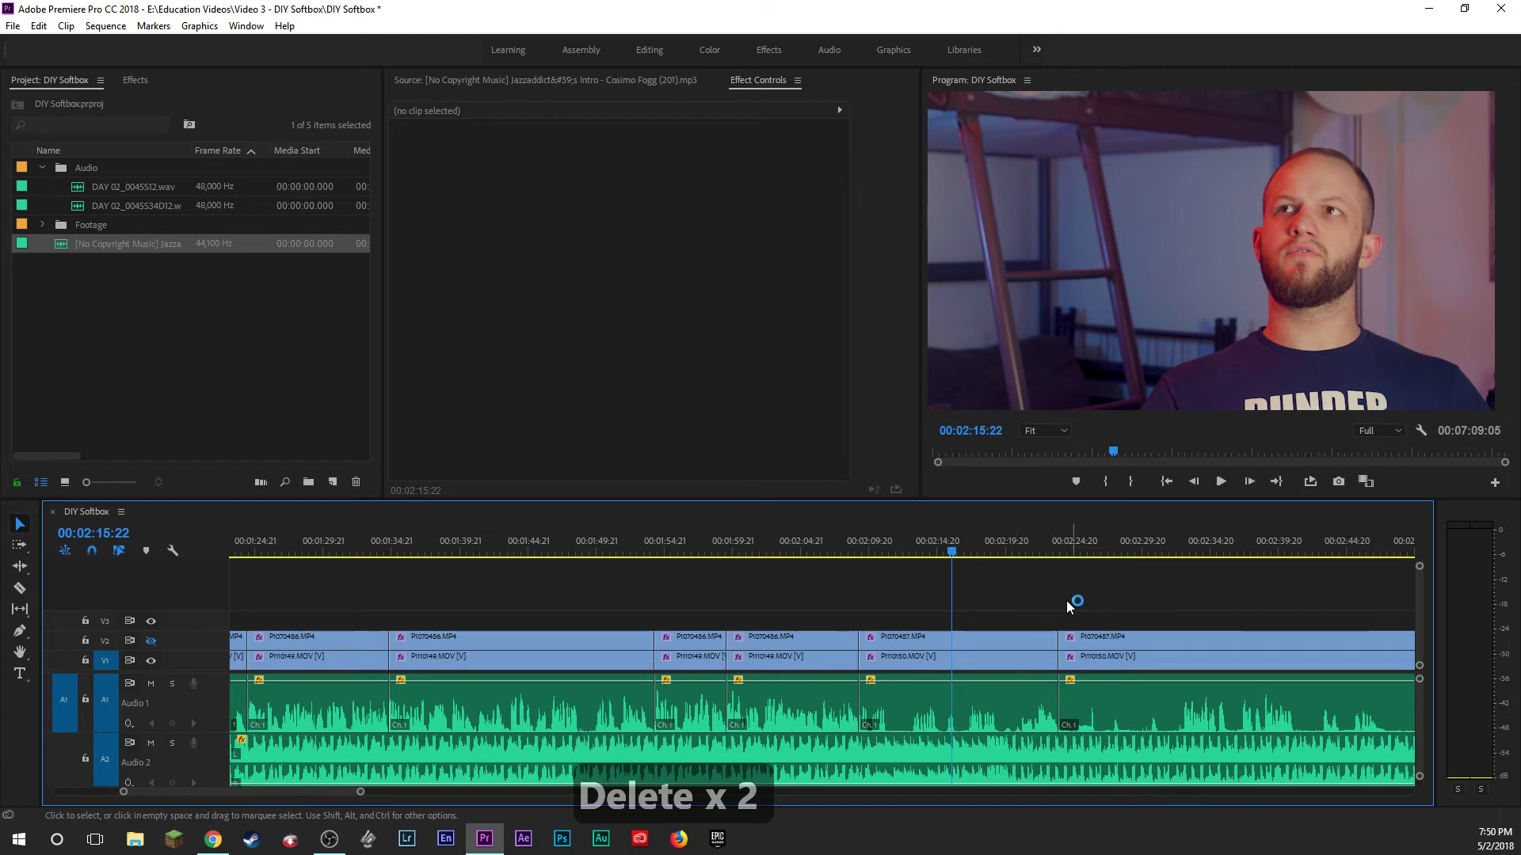
Play on from 00:02:24:05 to find the next usable line and trim the following clip's start to about 00:02:38.
left_click(1065, 554)
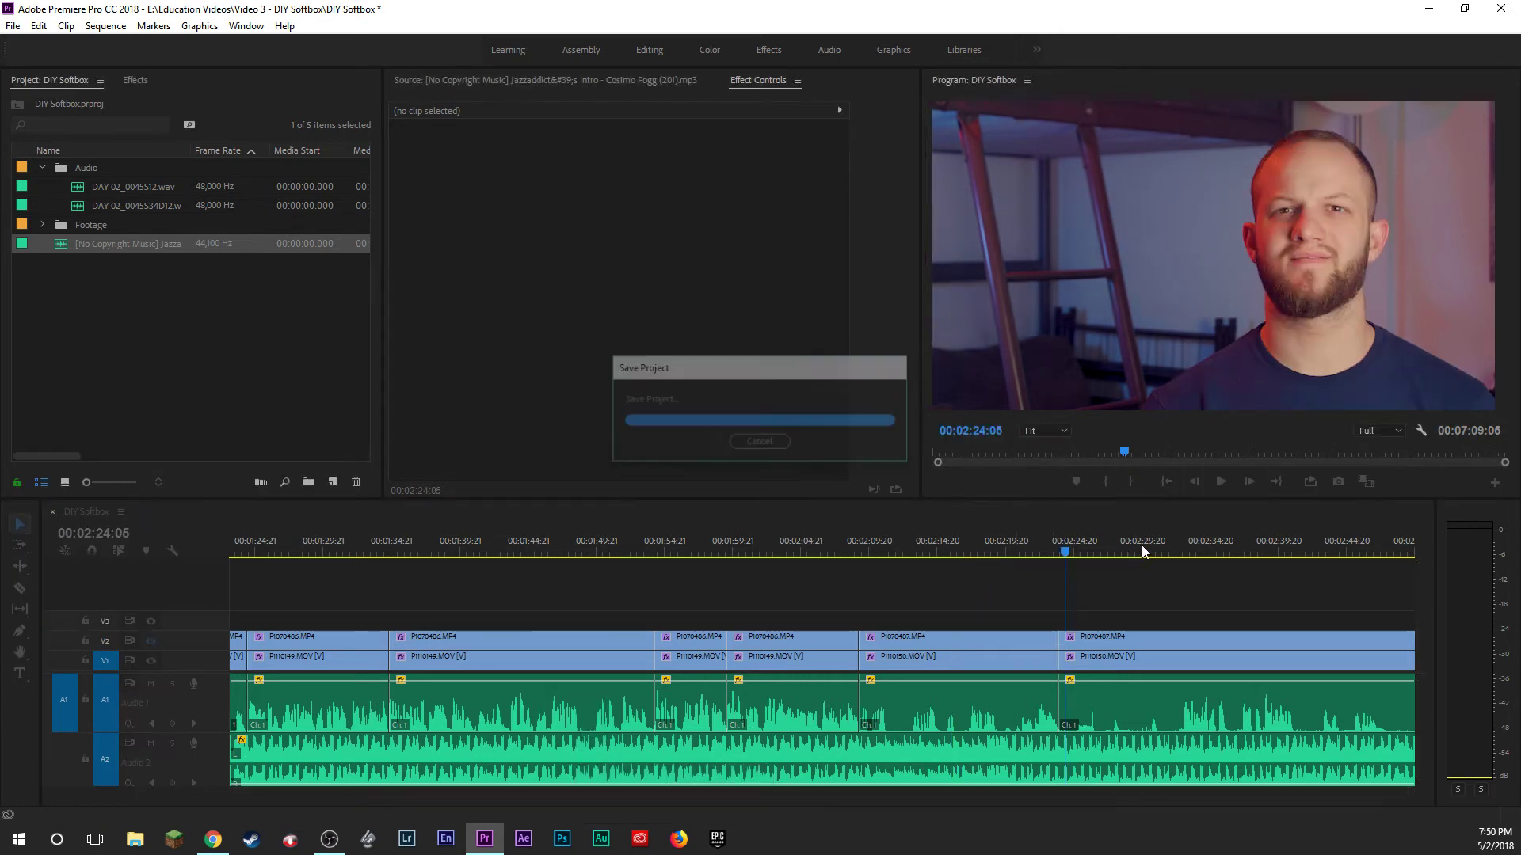
left_click_drag(1142, 545, 1185, 552)
key("space")
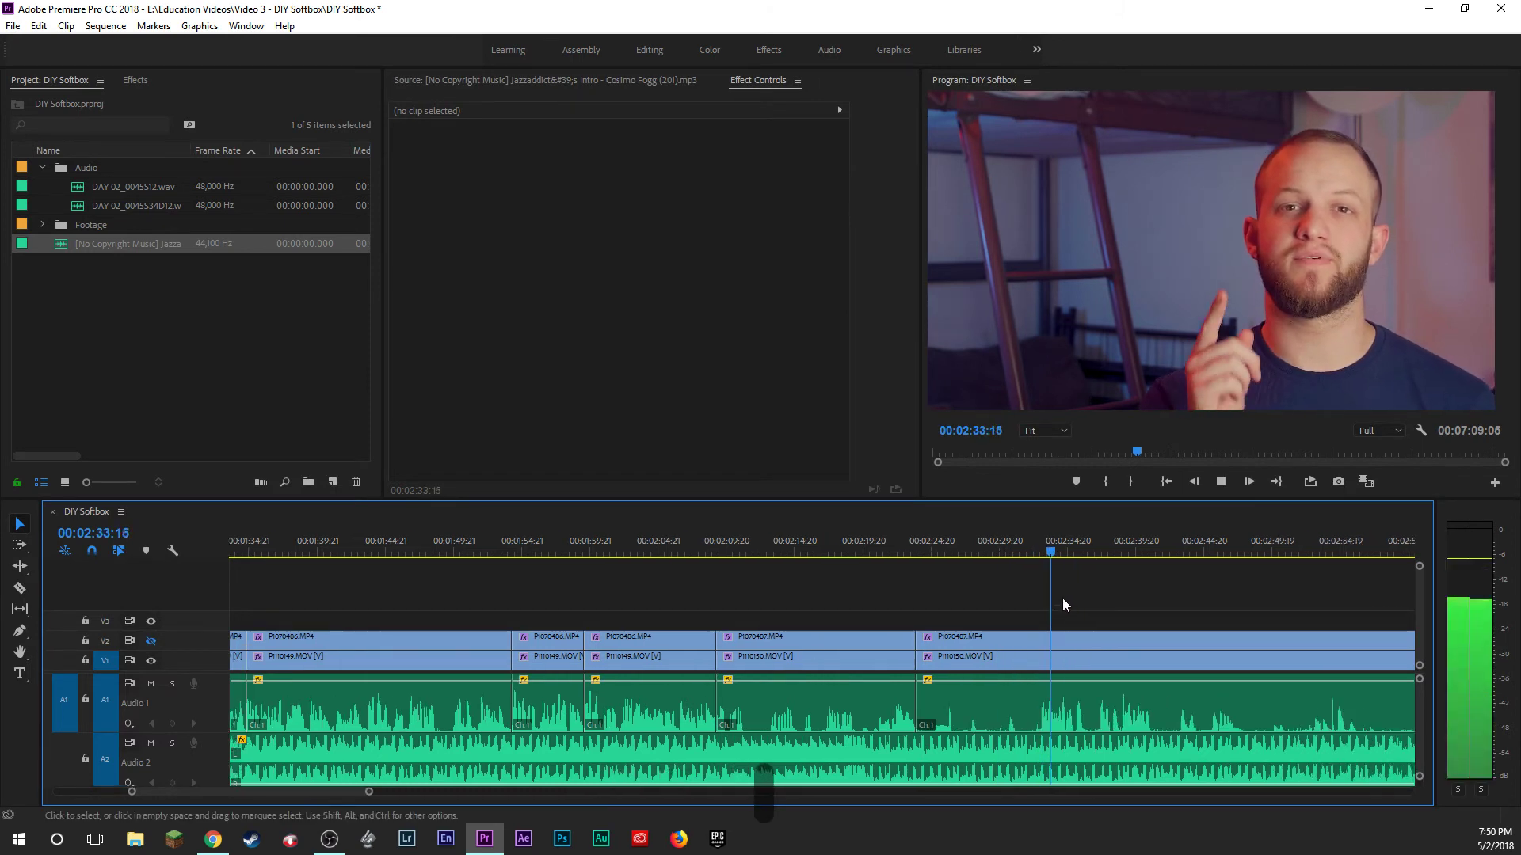
left_click_drag(700, 615, 620, 640)
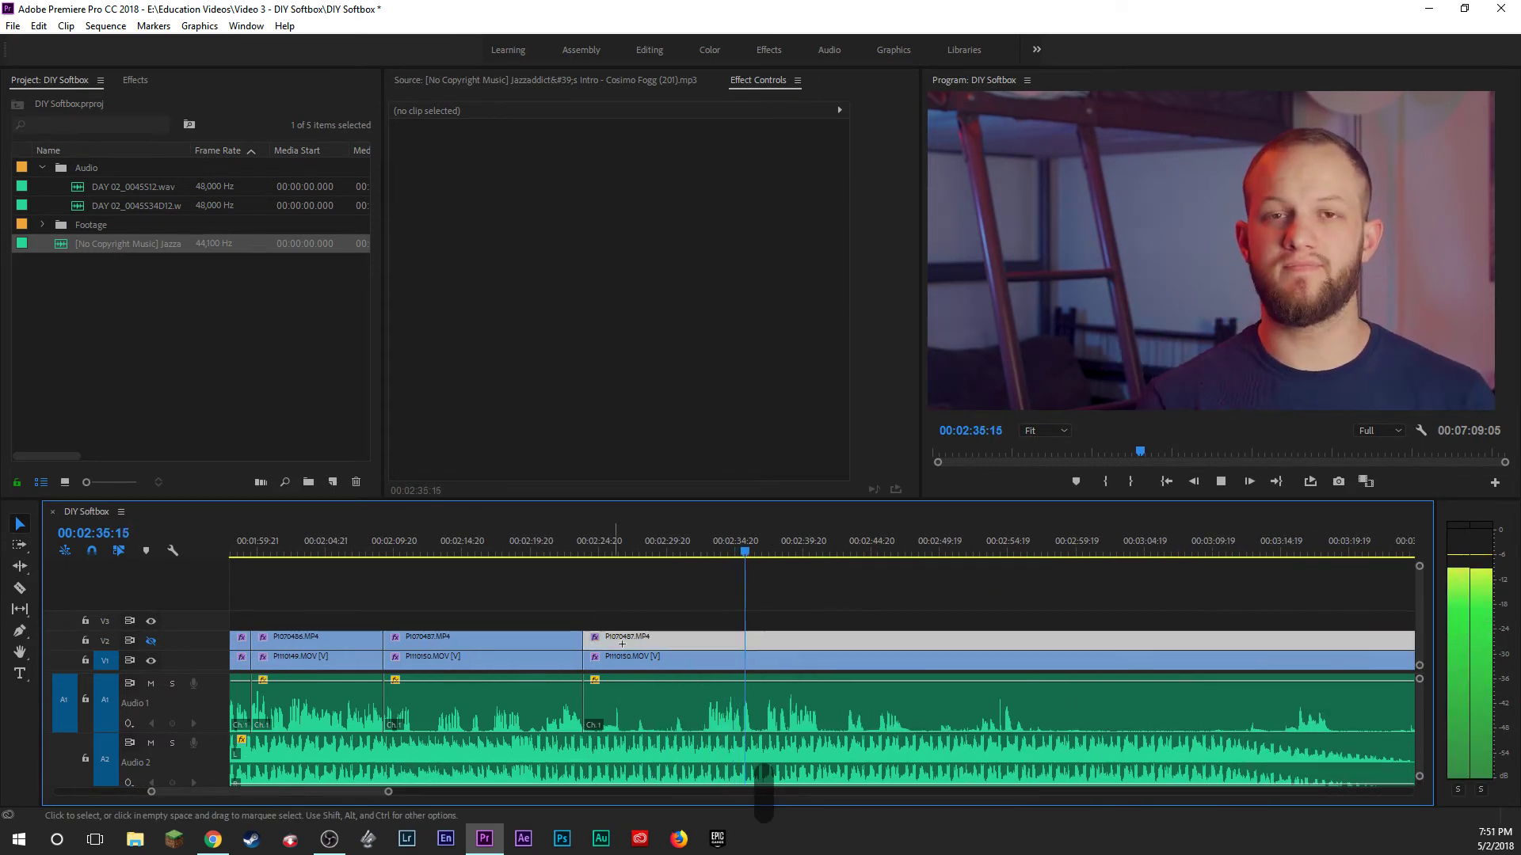
left_click_drag(710, 640, 794, 641)
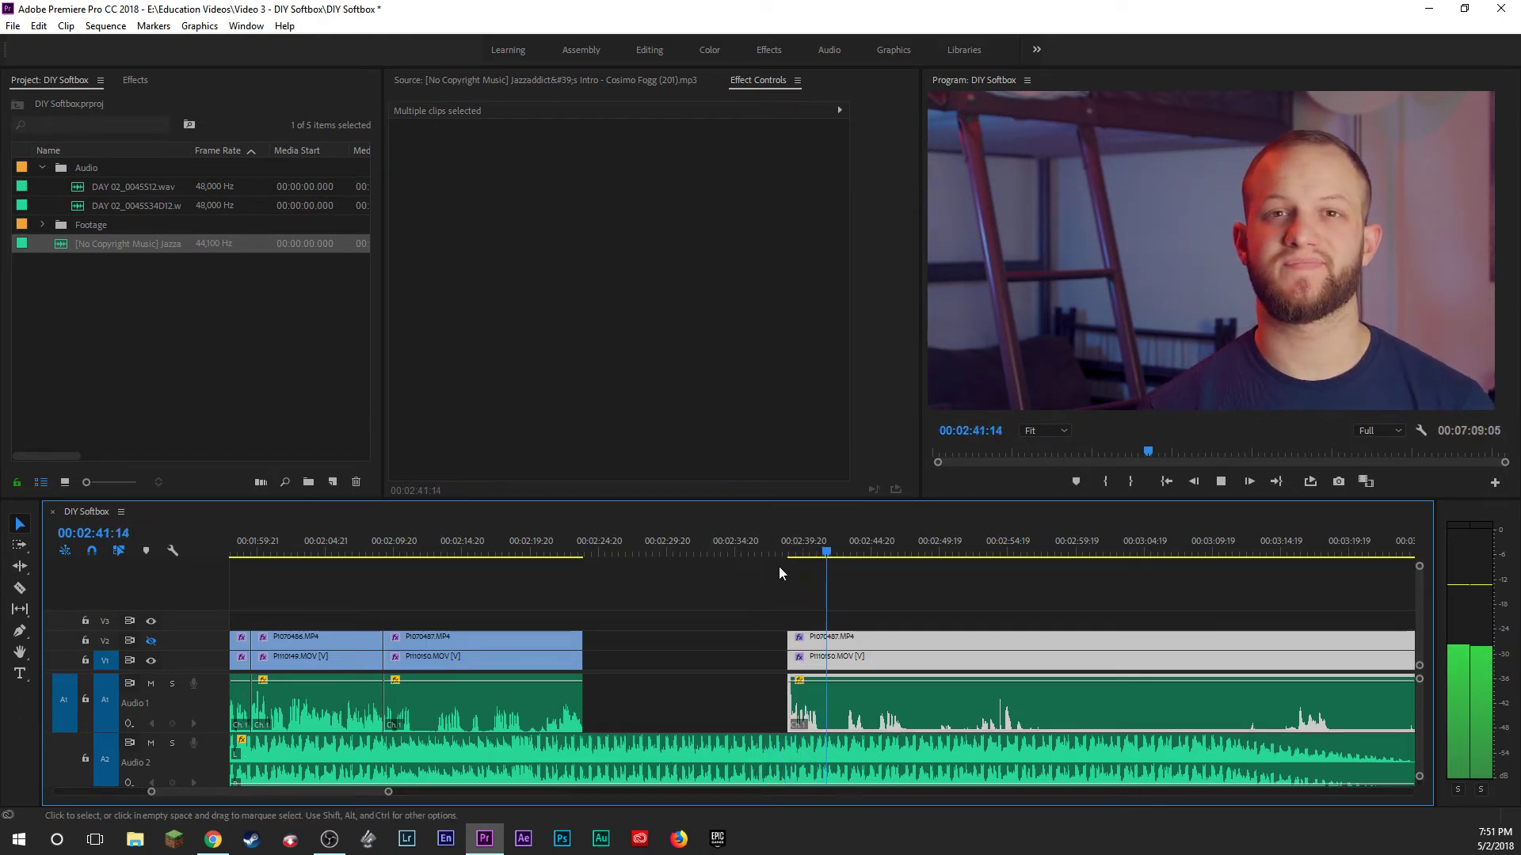
Replay the newly trimmed line, cut its end at 00:02:40:22, and move the short clip back against the preceding one.
key("a")
key("space")
left_click(814, 604)
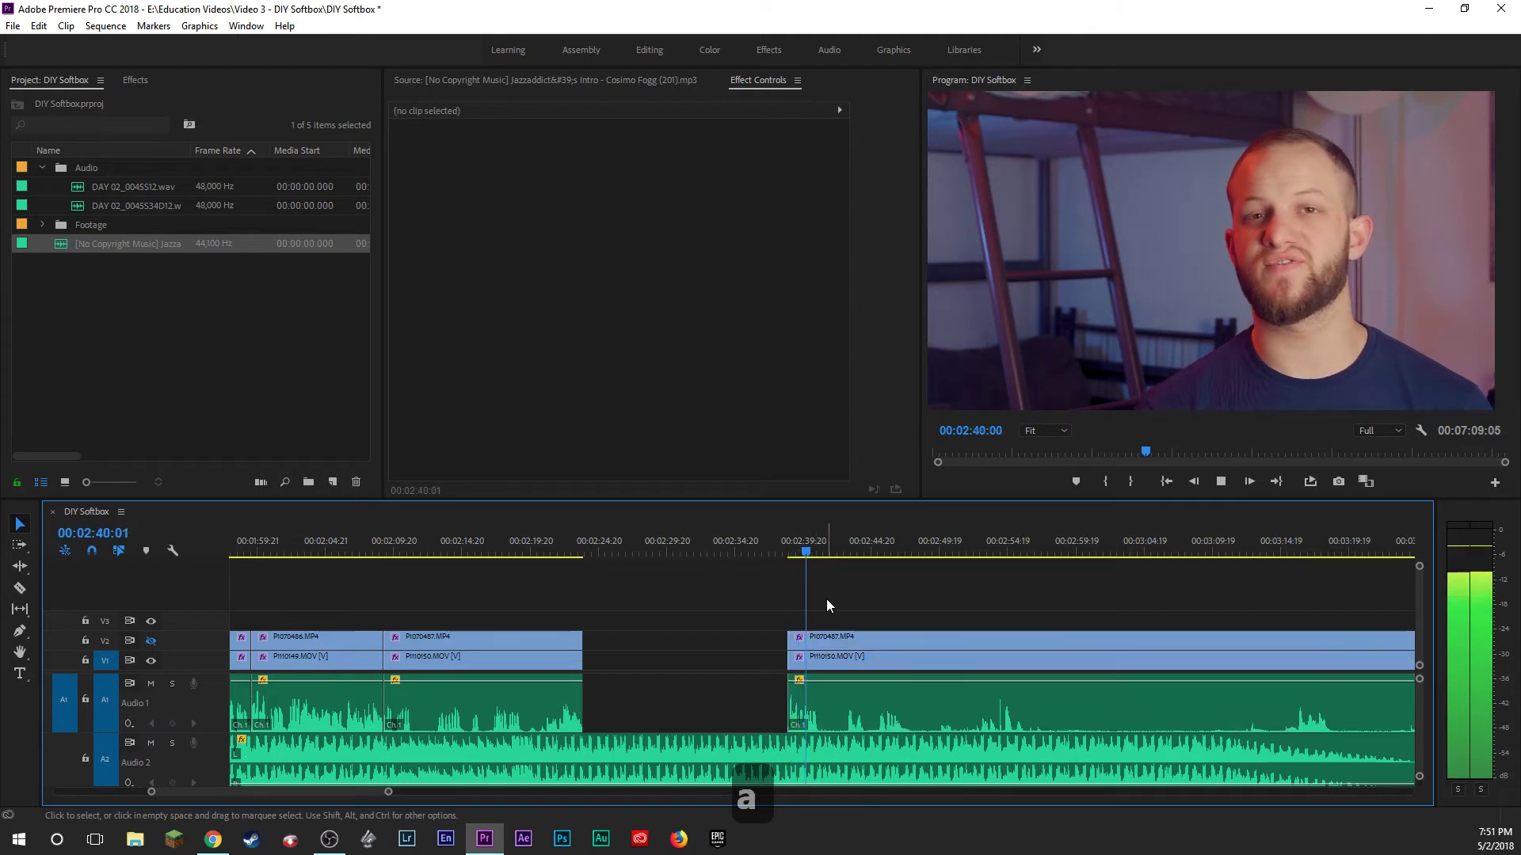
key("space")
key("Left")
key("Left")
key("Left")
key("Left")
key("Left")
key("Left")
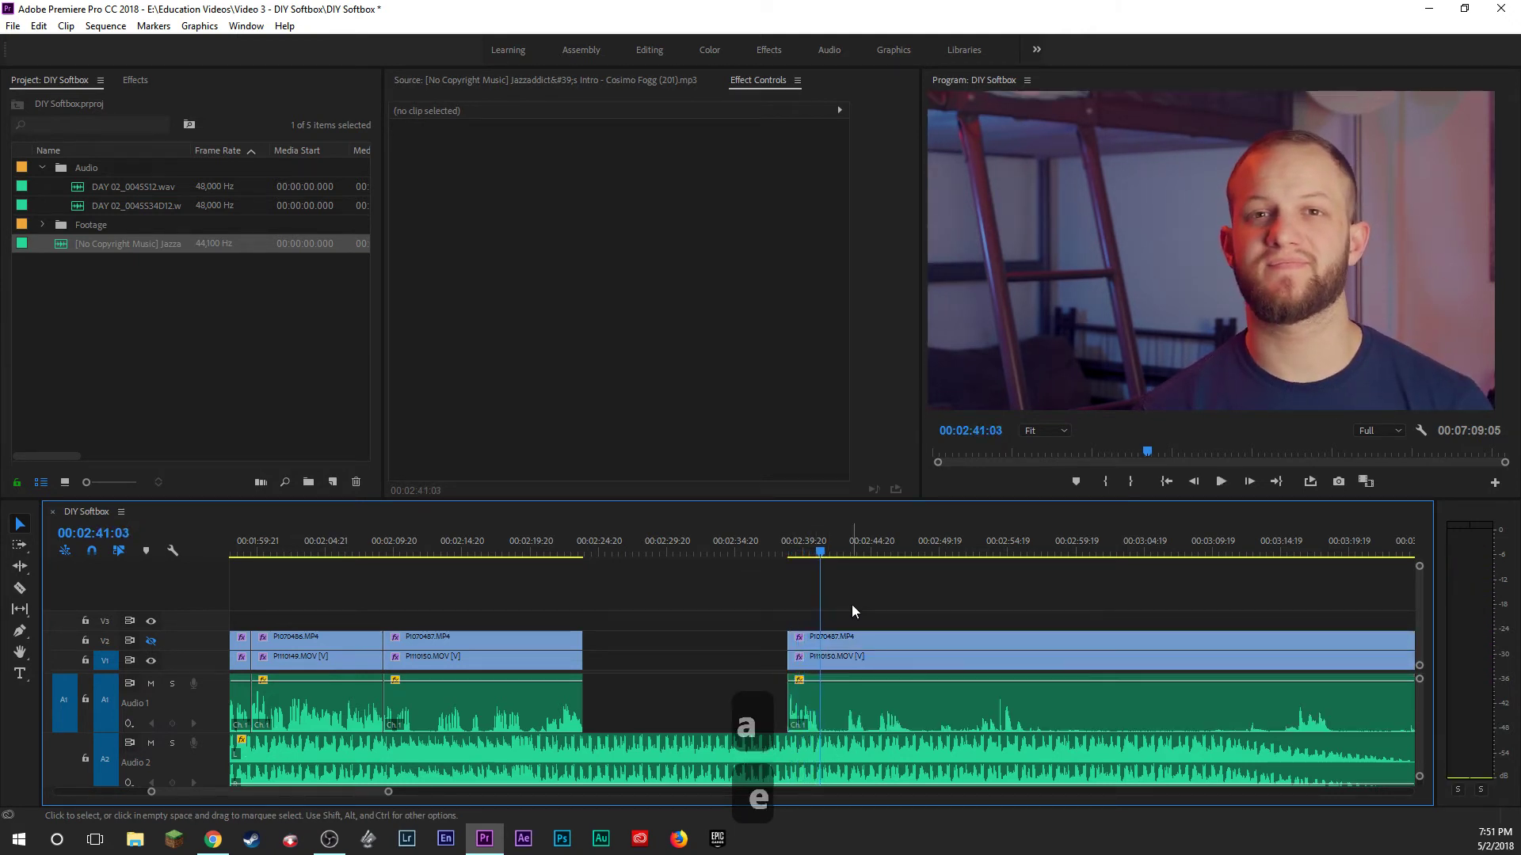
left_click(827, 687)
key("b")
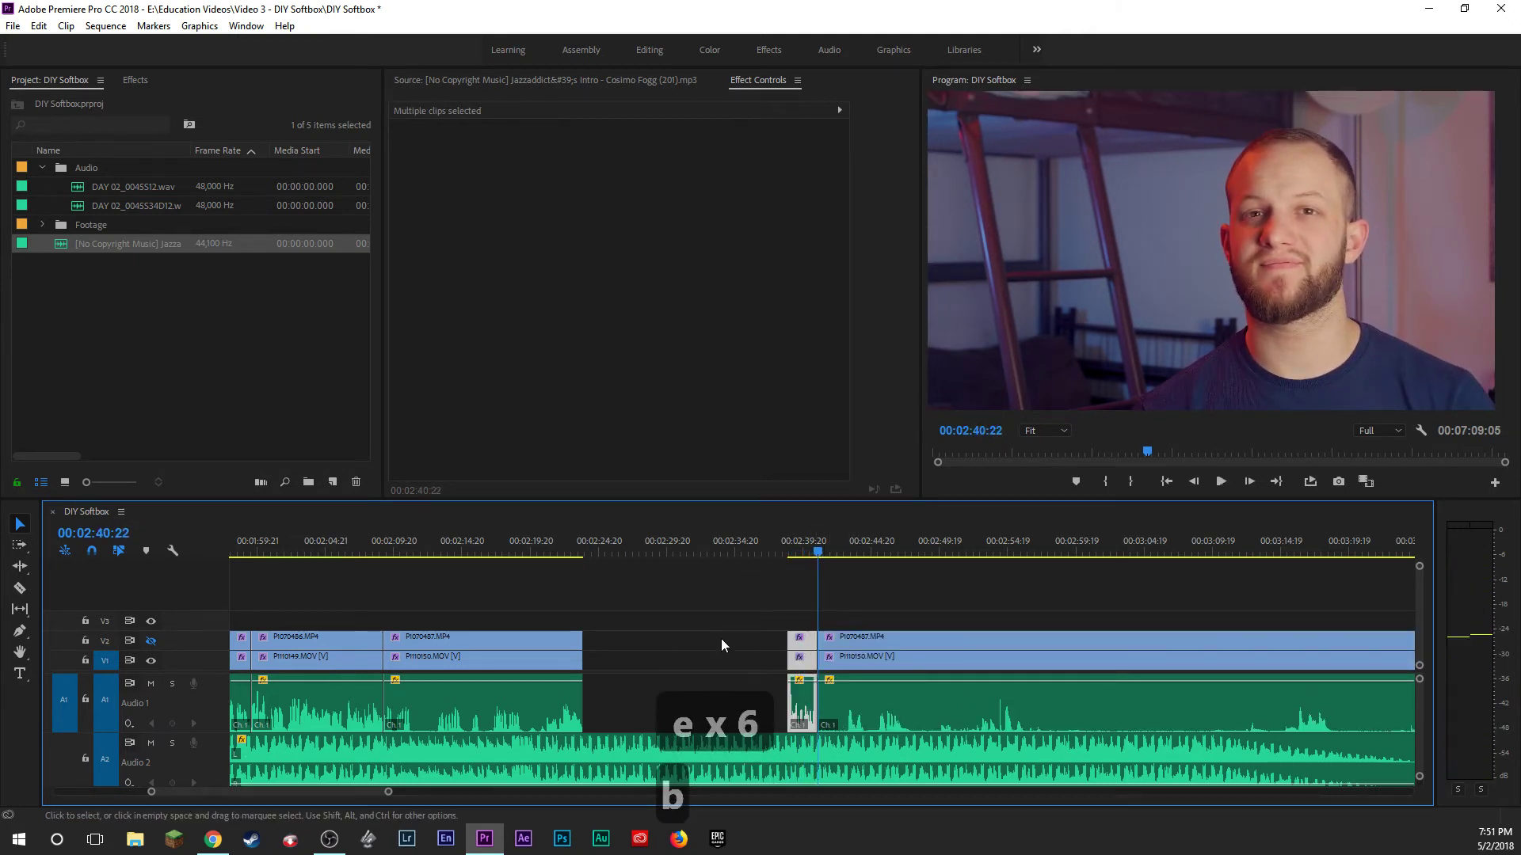
left_click_drag(776, 607, 594, 646)
Review the footage after the 00:02:40:22 cut and trim the remaining clip's start to about 00:02:43.
left_click(830, 563)
key("space")
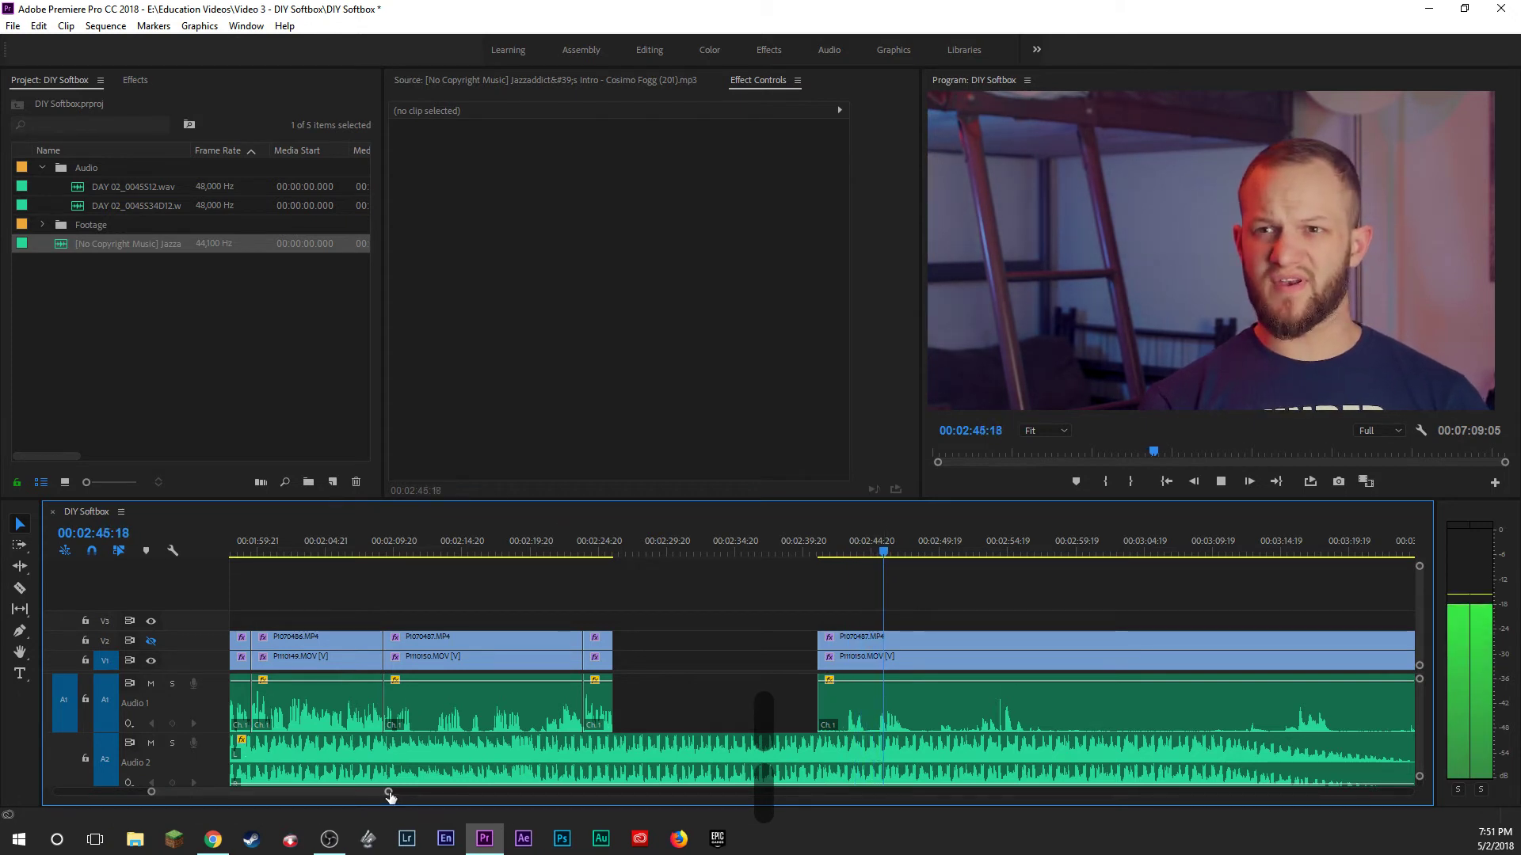
left_click_drag(388, 792, 512, 792)
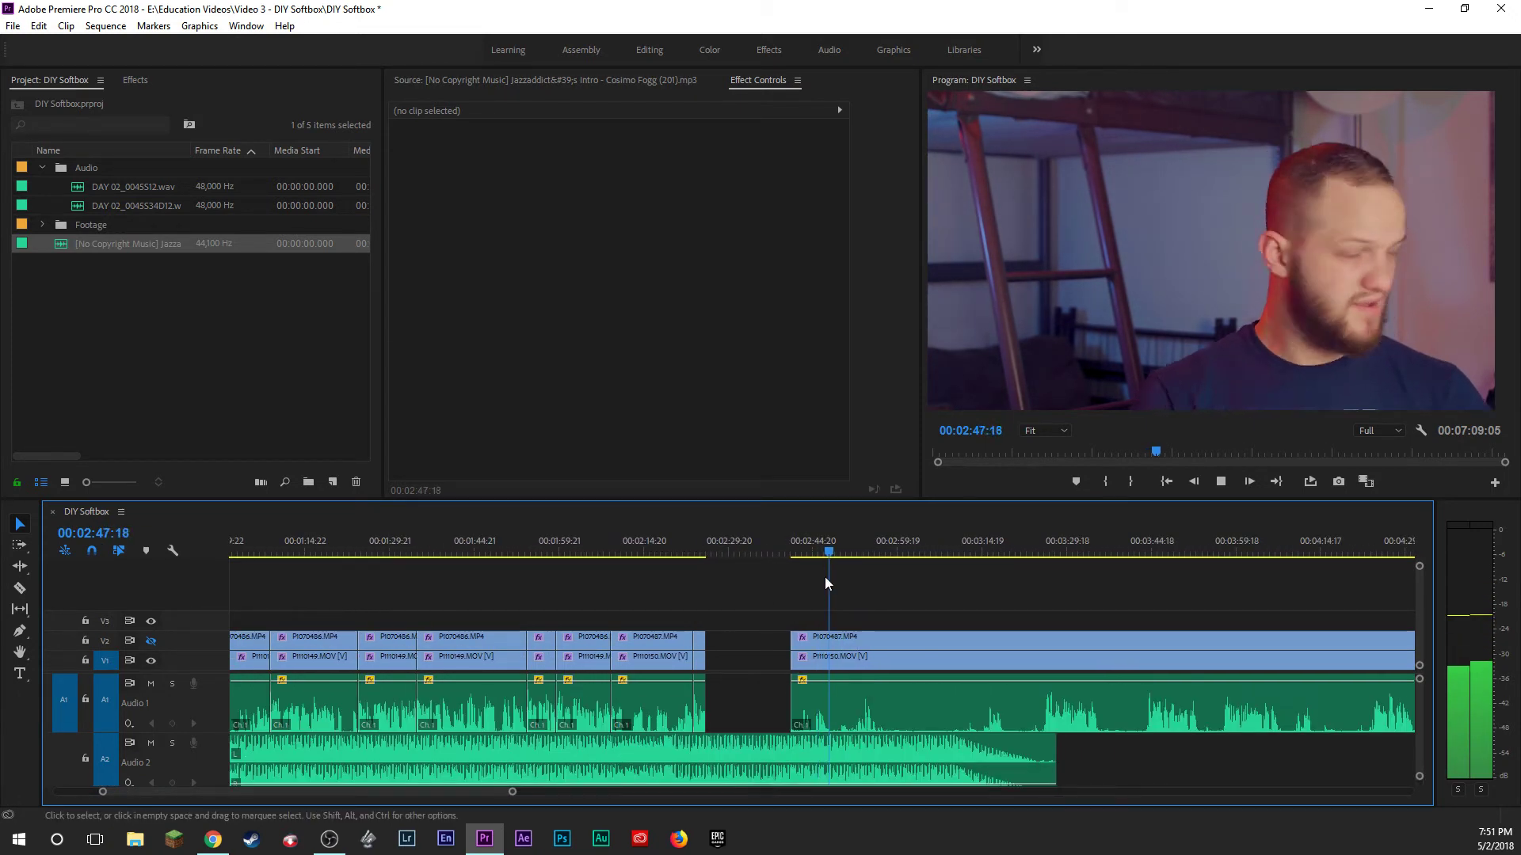
left_click_drag(830, 554, 803, 643)
key("space")
left_click(772, 616)
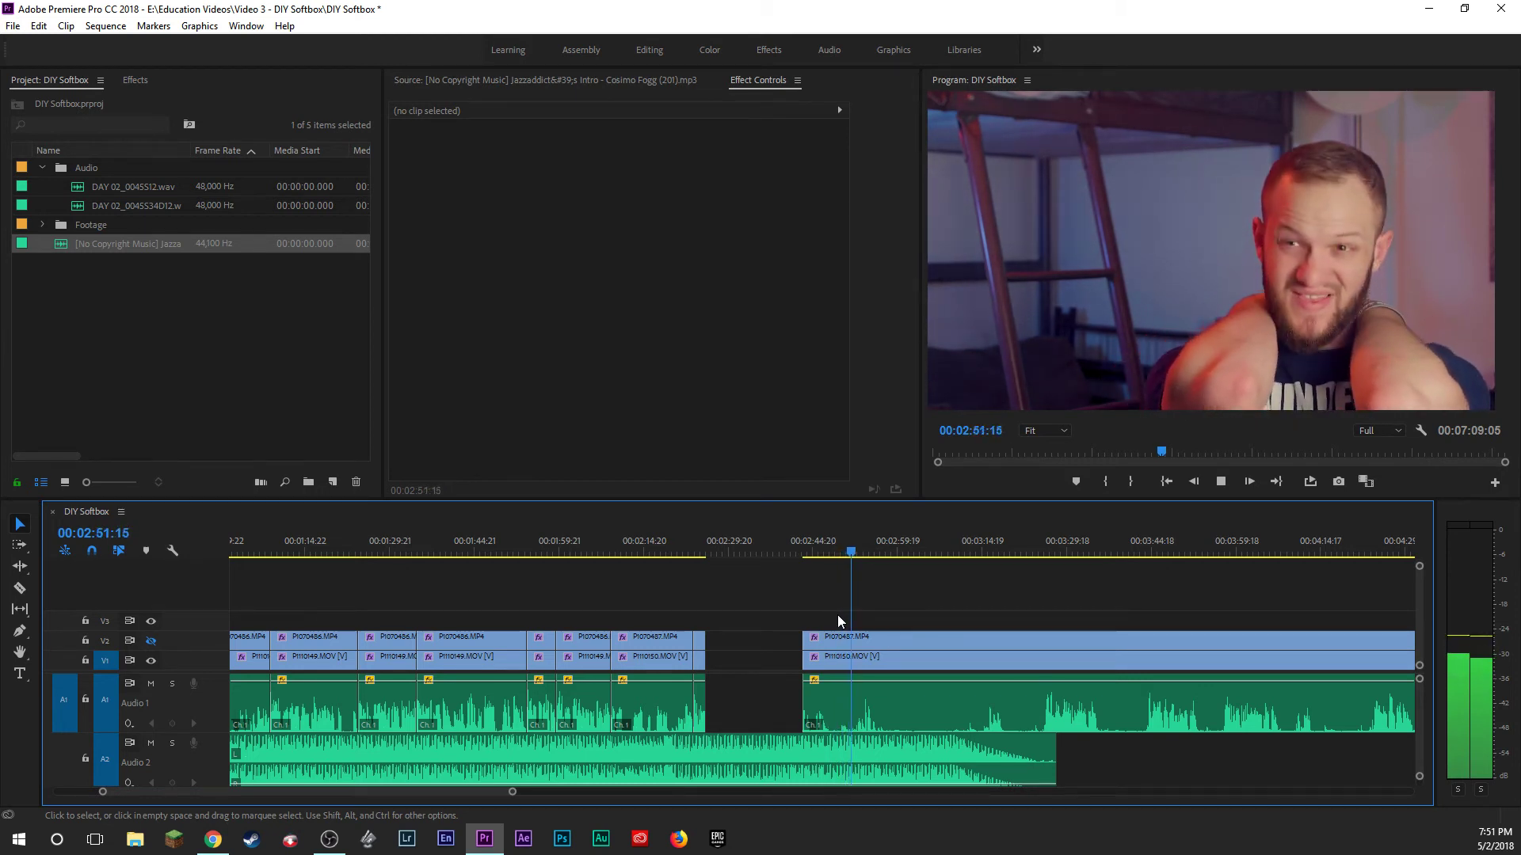
Replay the start of the trimmed clip and cut the line's end at 00:02:47:02.
left_click(813, 552)
key("space")
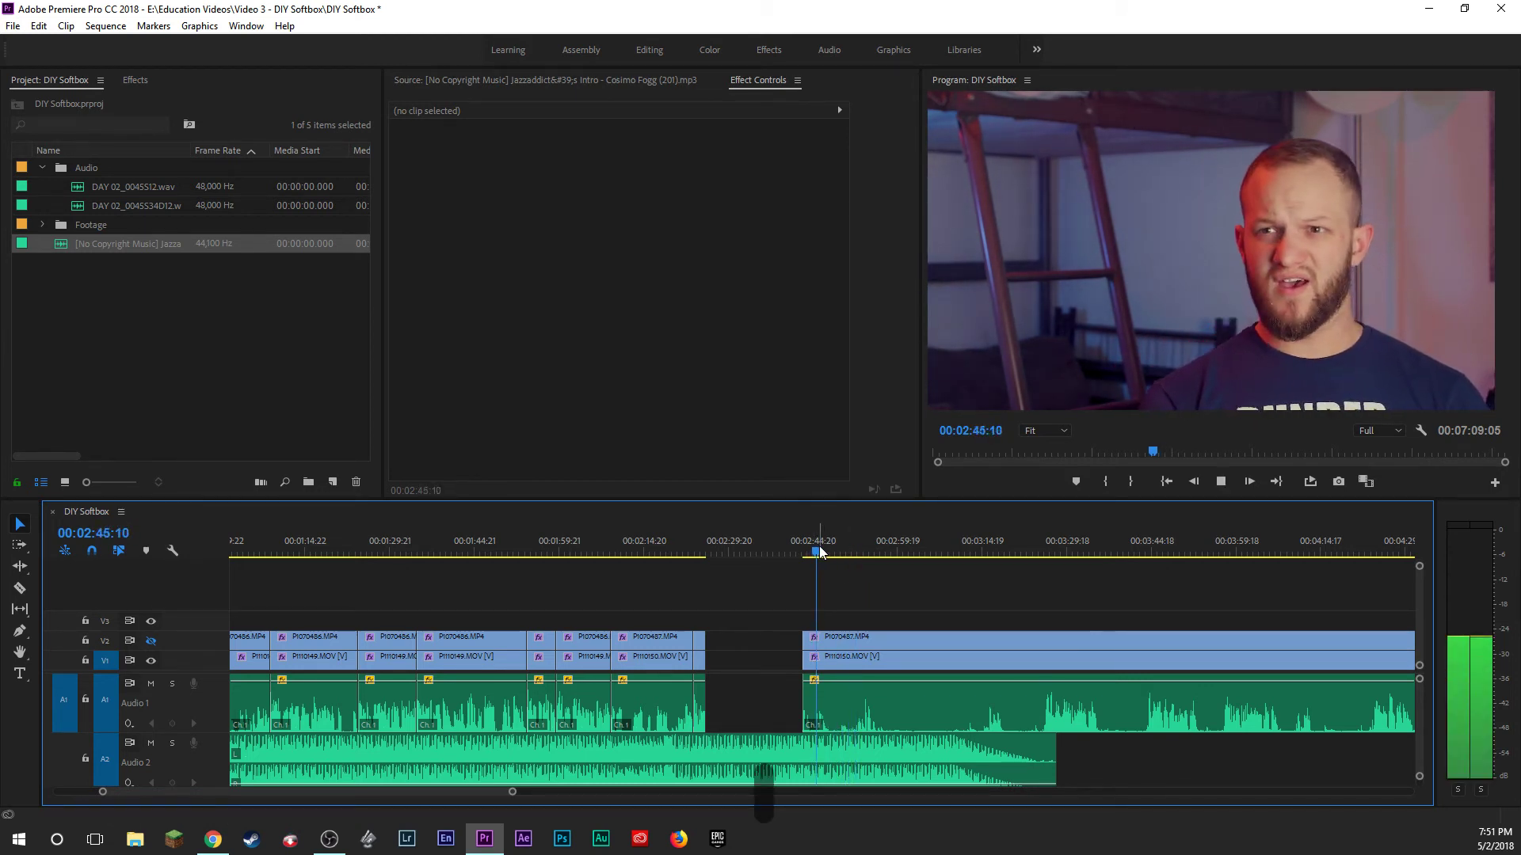
key("space")
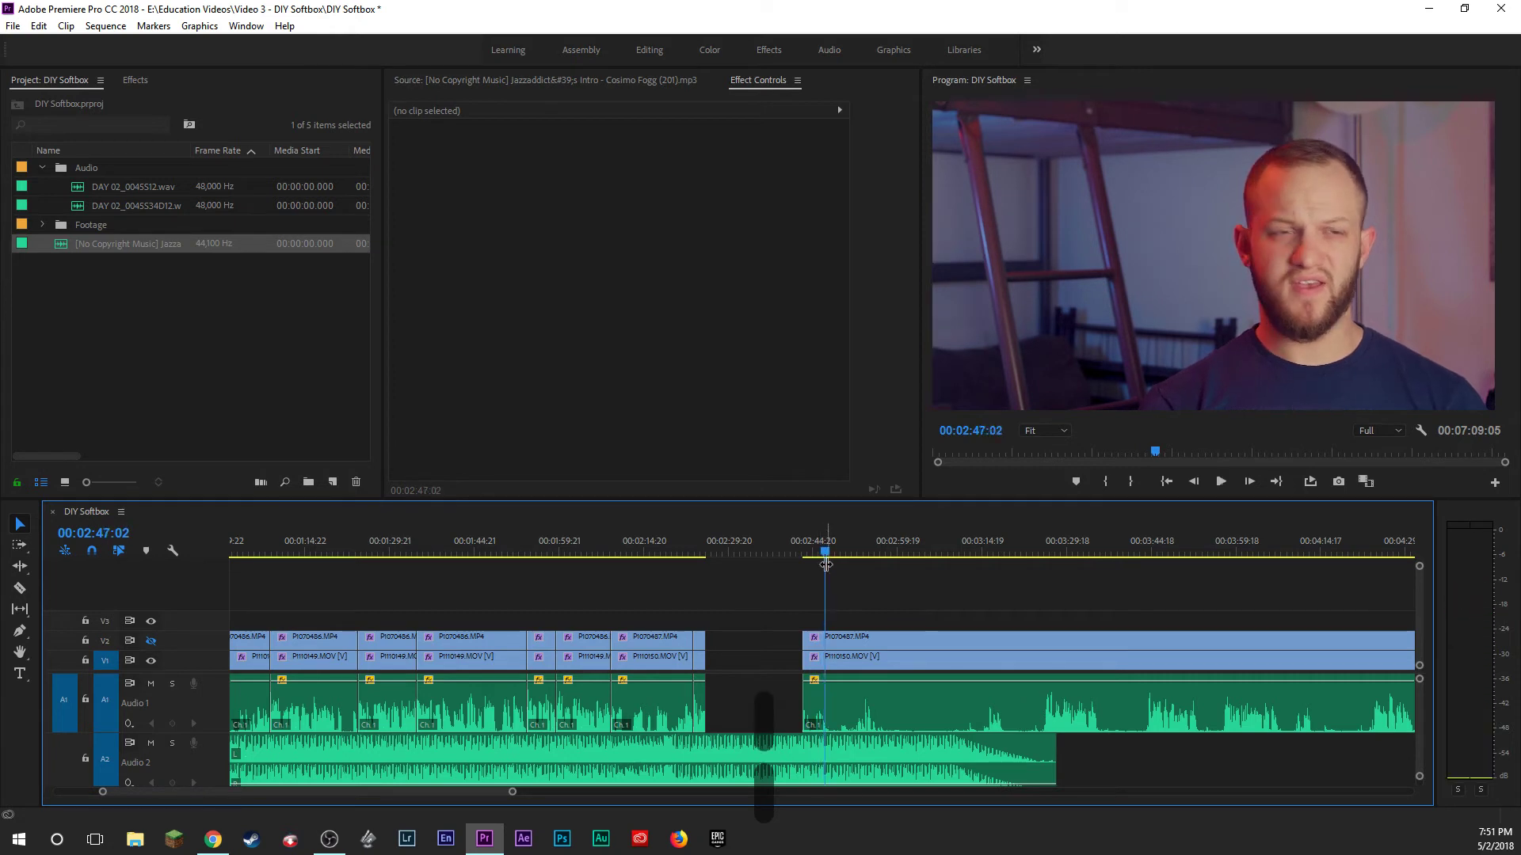
key("e")
key("r")
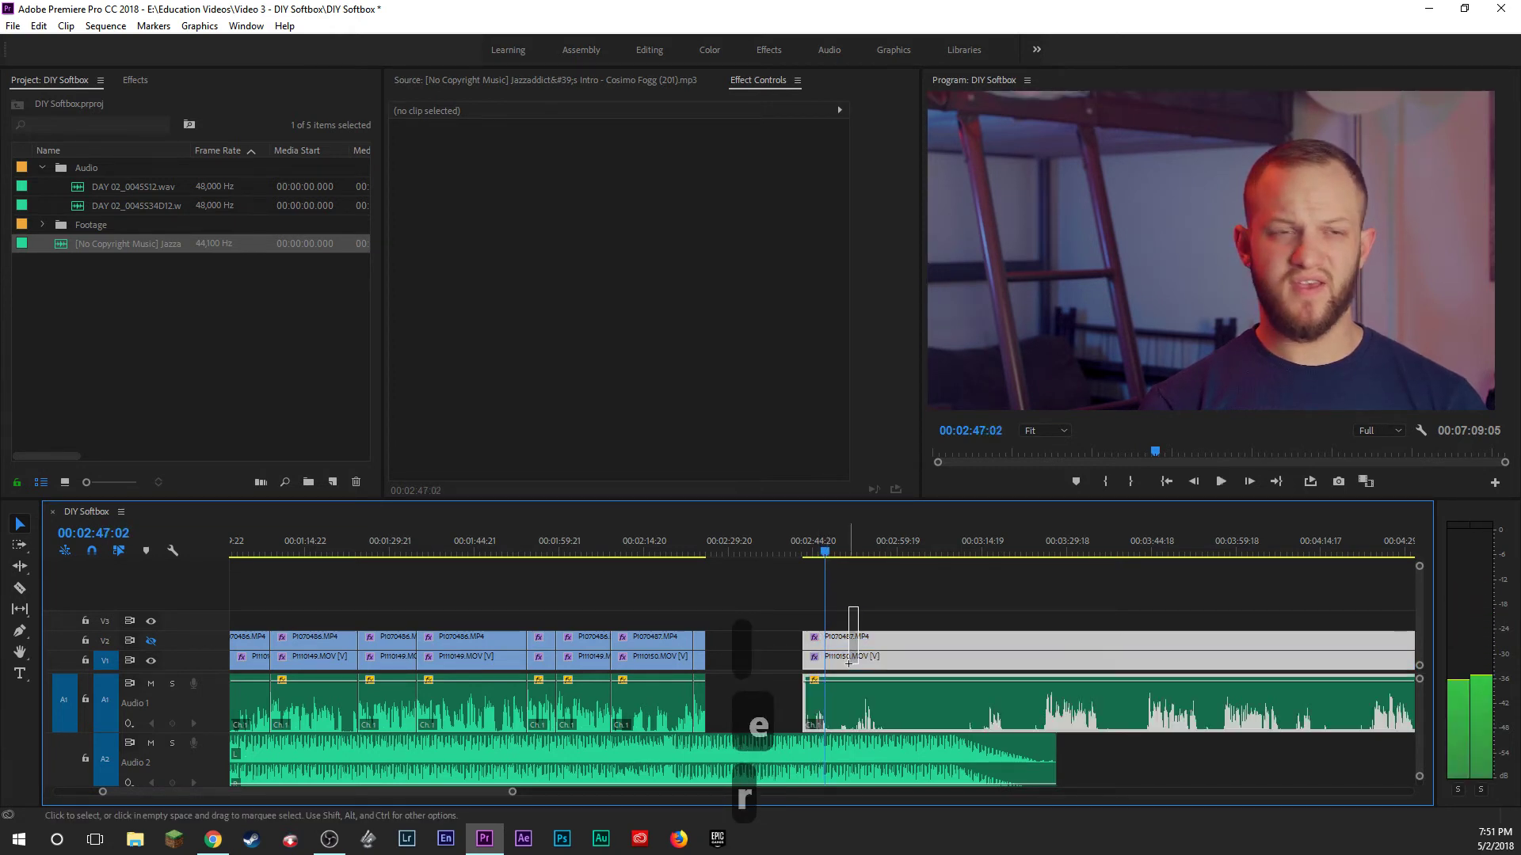
key("b")
key("space")
left_click(756, 641)
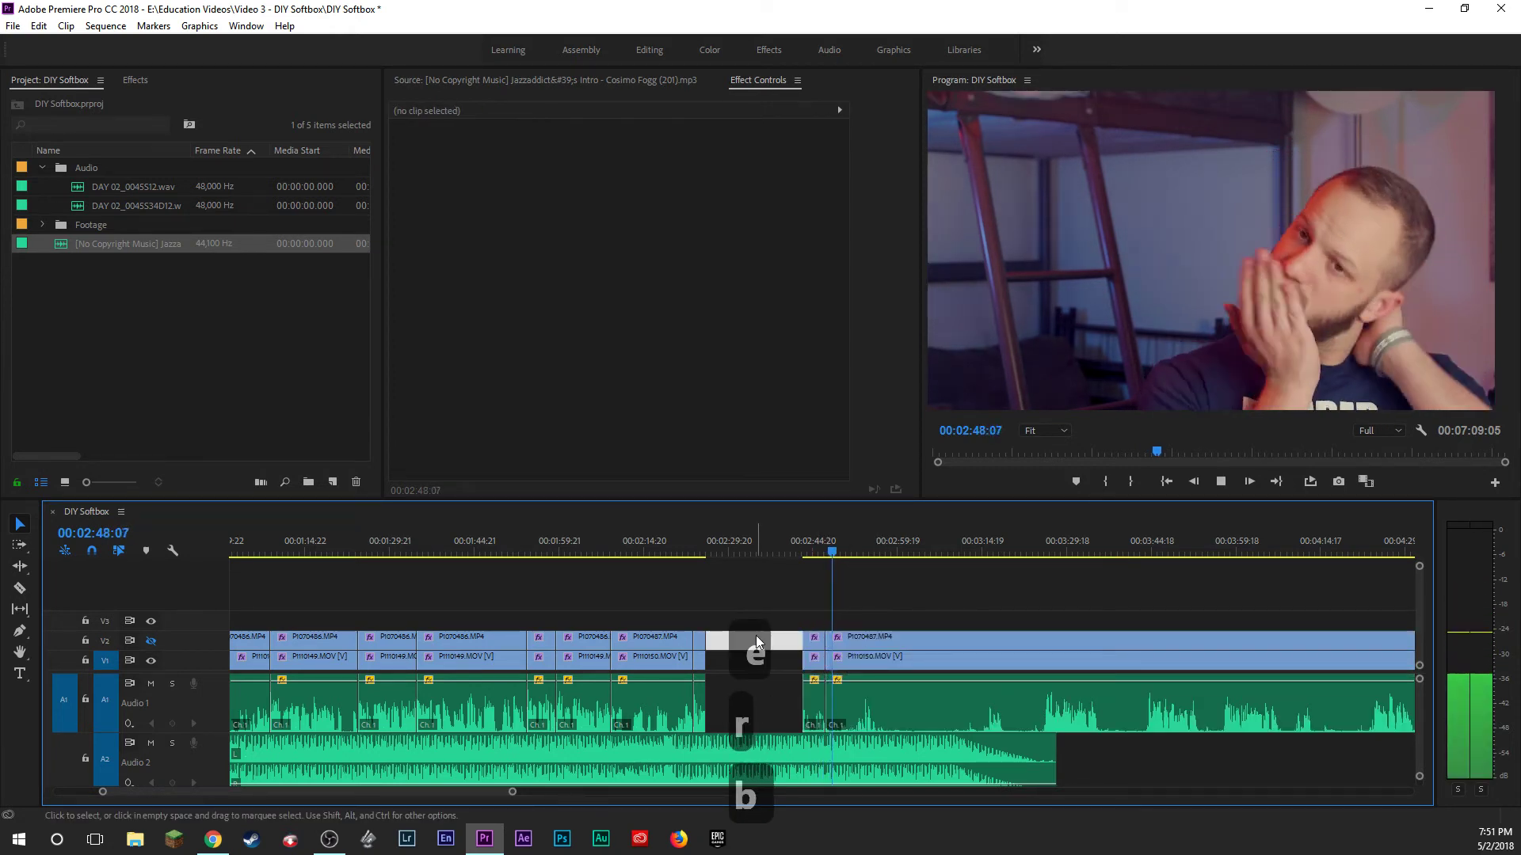
Find the next usable line and trim the start of the clip after the 00:02:47:02 cut to about 00:03:25.
left_click(861, 550)
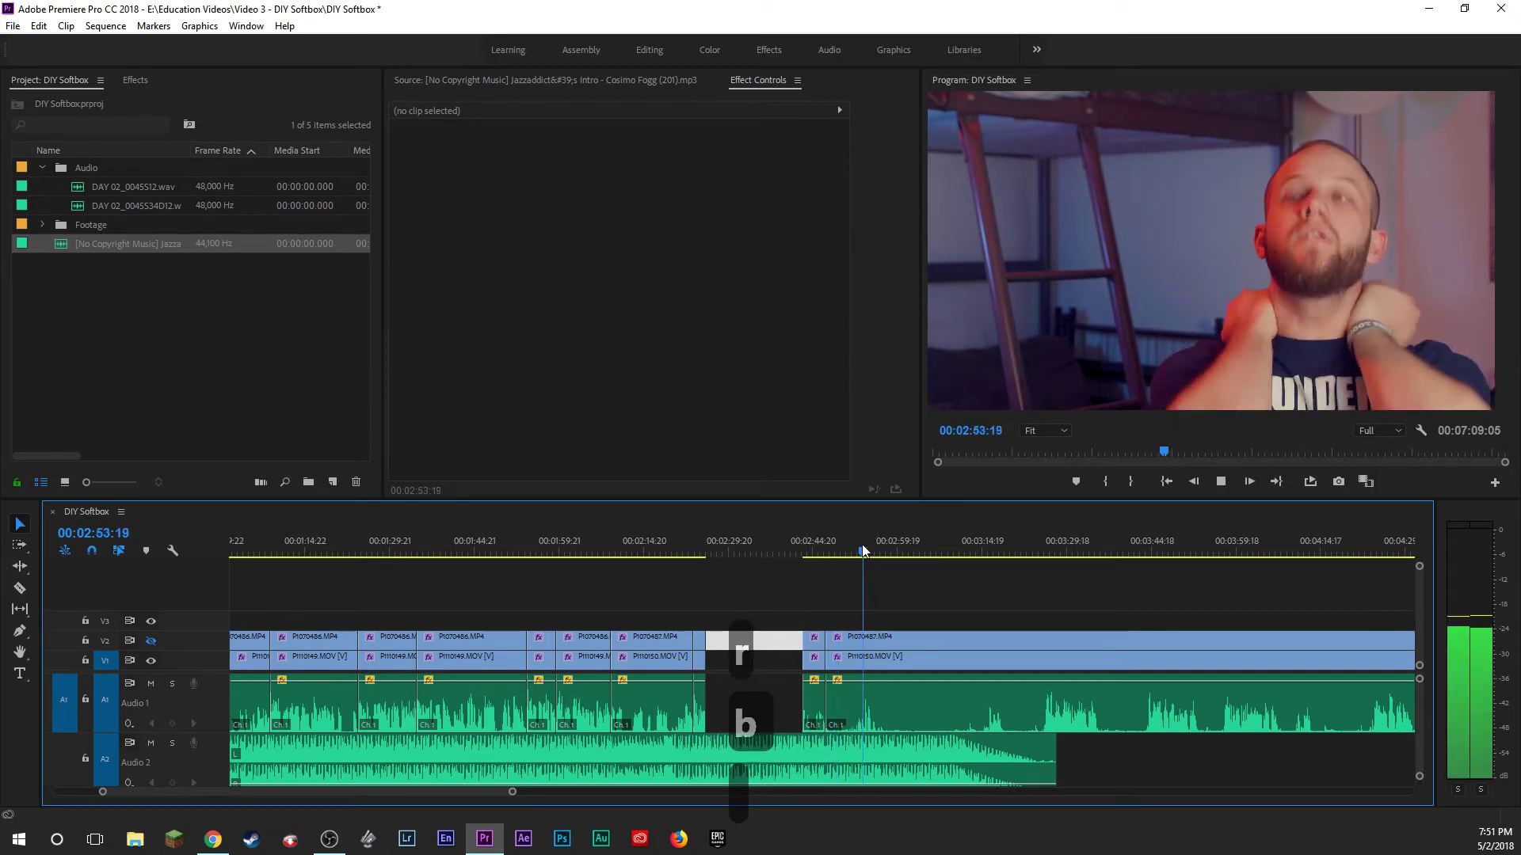
left_click(983, 547)
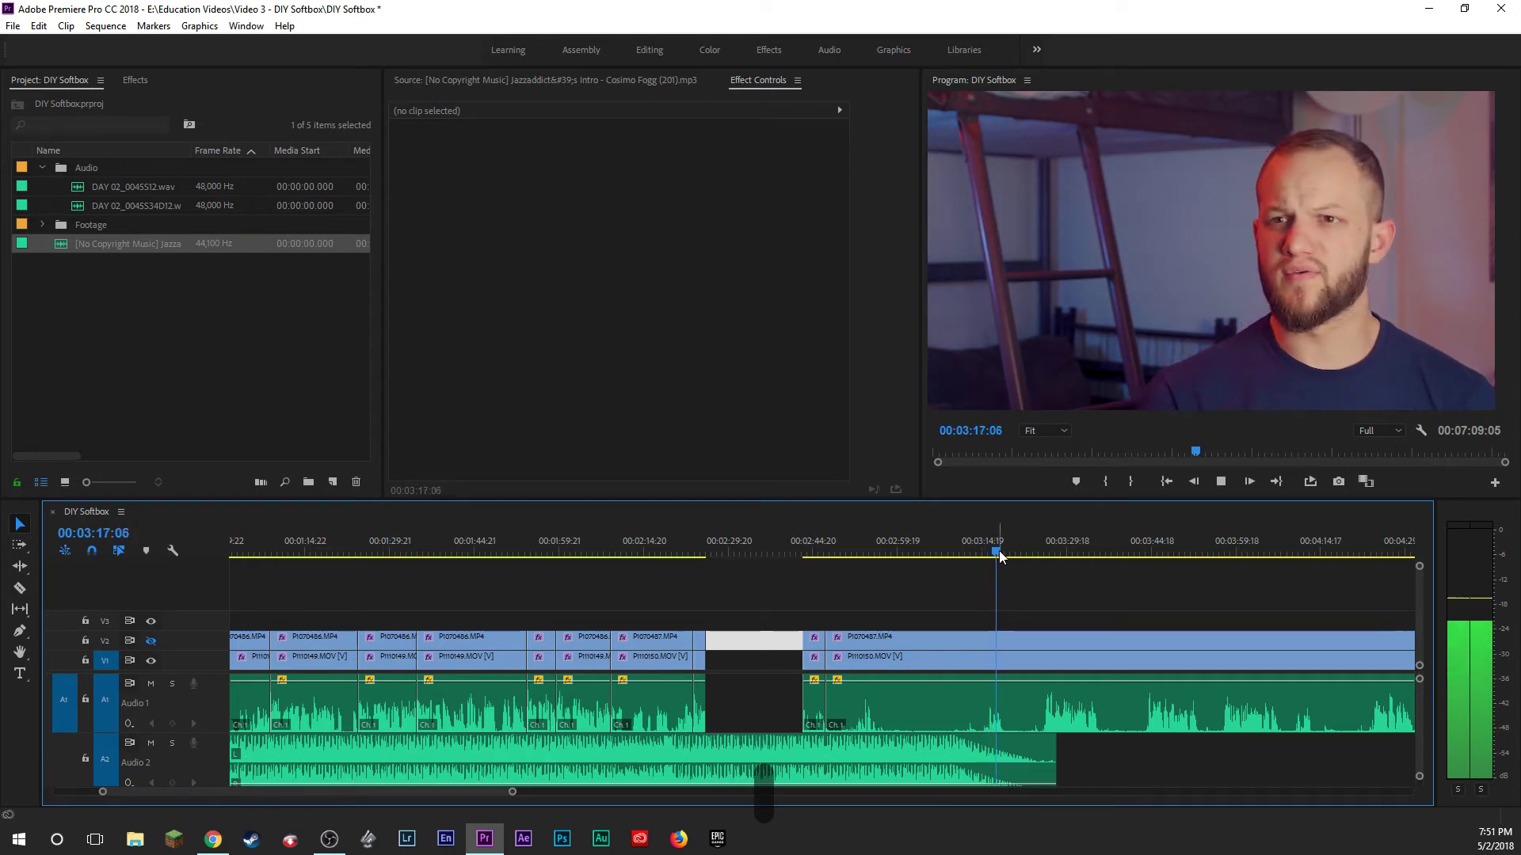
left_click(1042, 540)
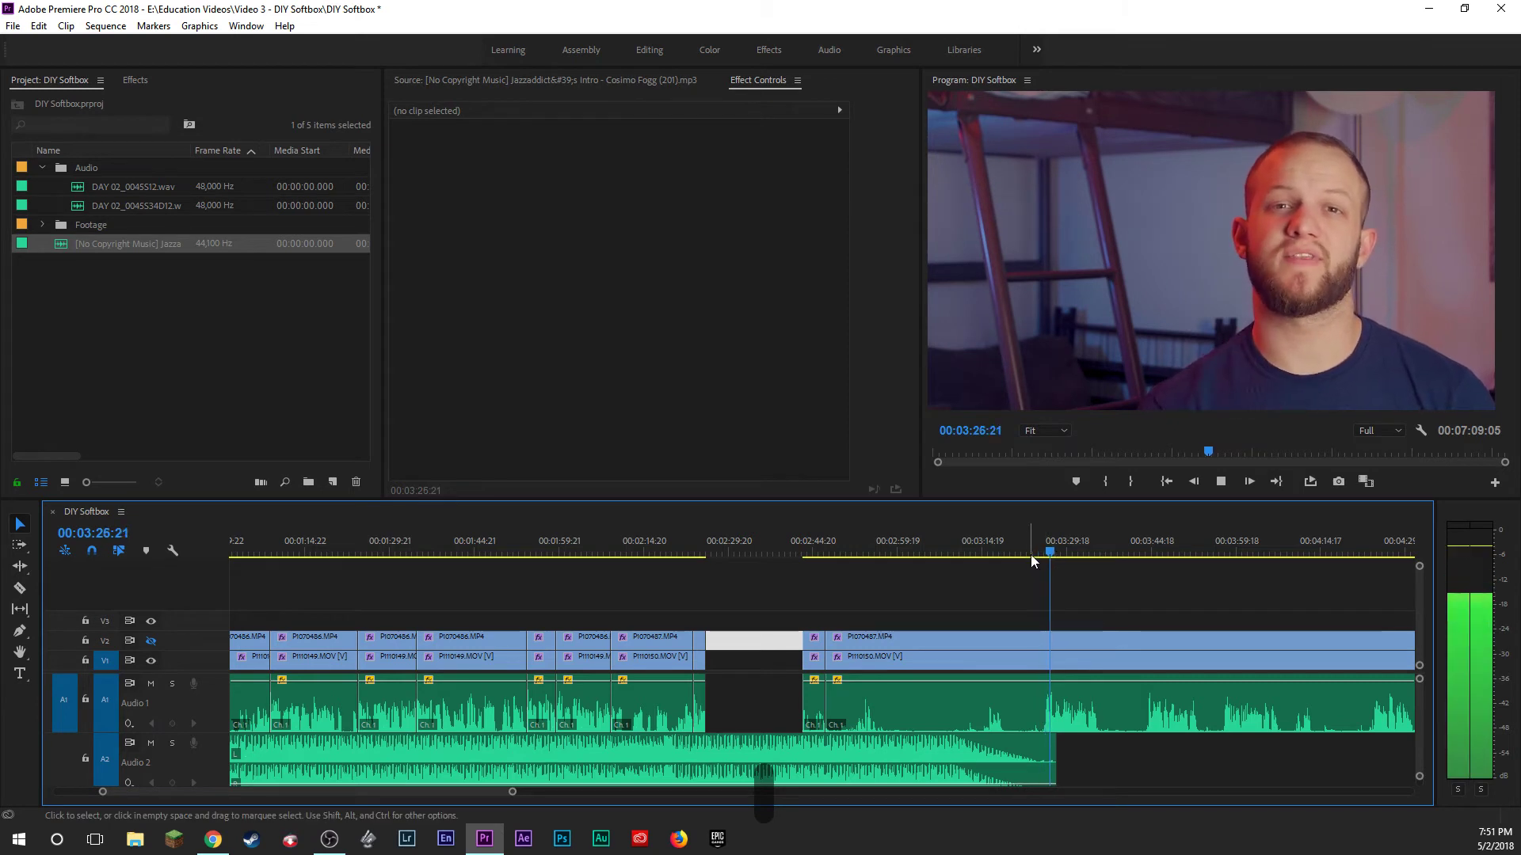
left_click_drag(828, 646, 1043, 645)
left_click(1006, 600)
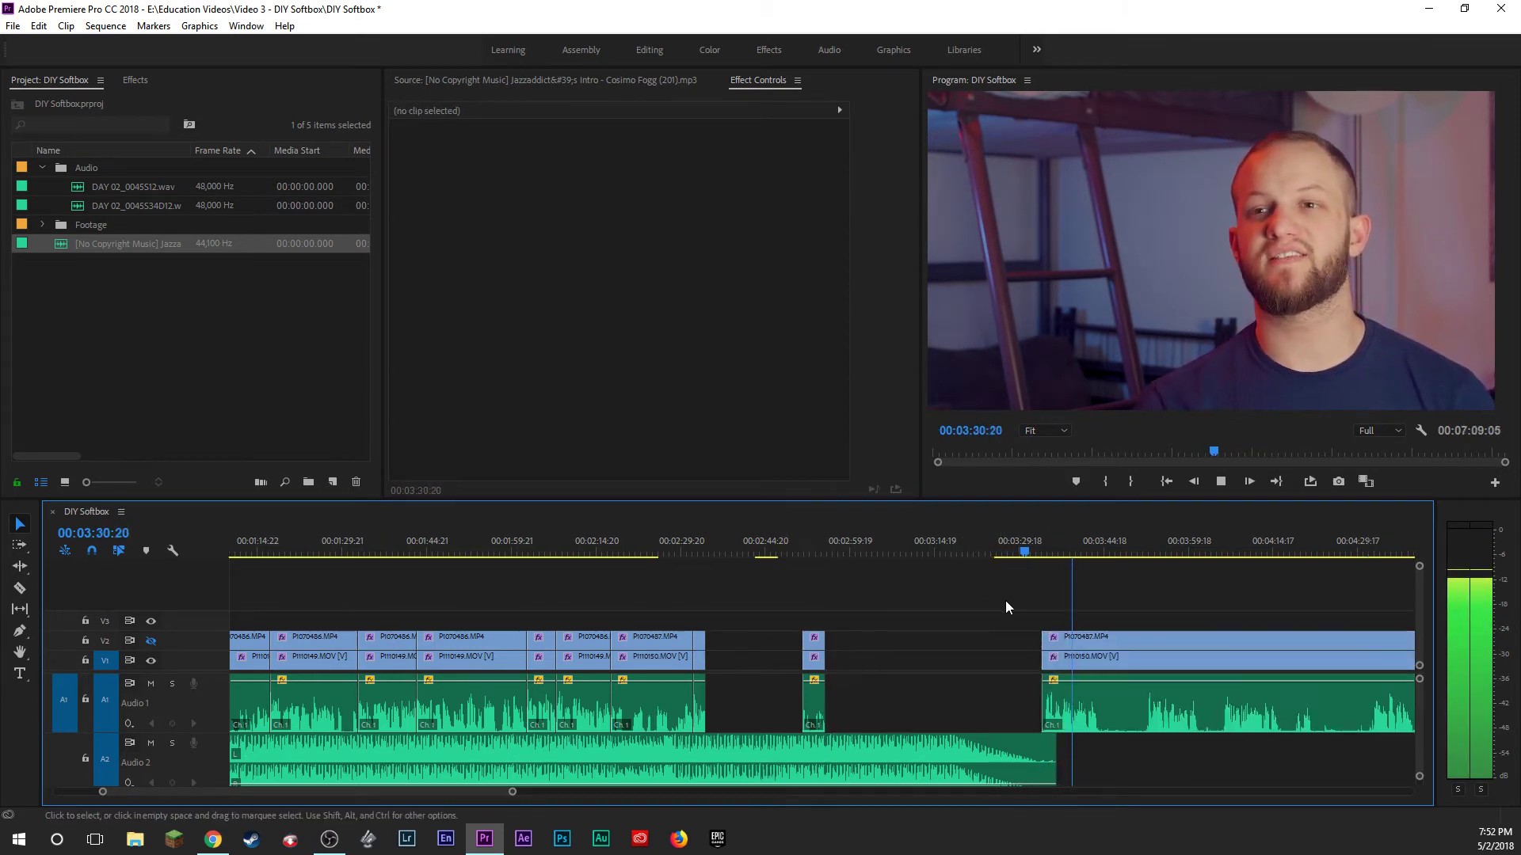
Play the line through to its end and cut the clip at 00:03:35:08.
scroll(958, 598, "down", 10)
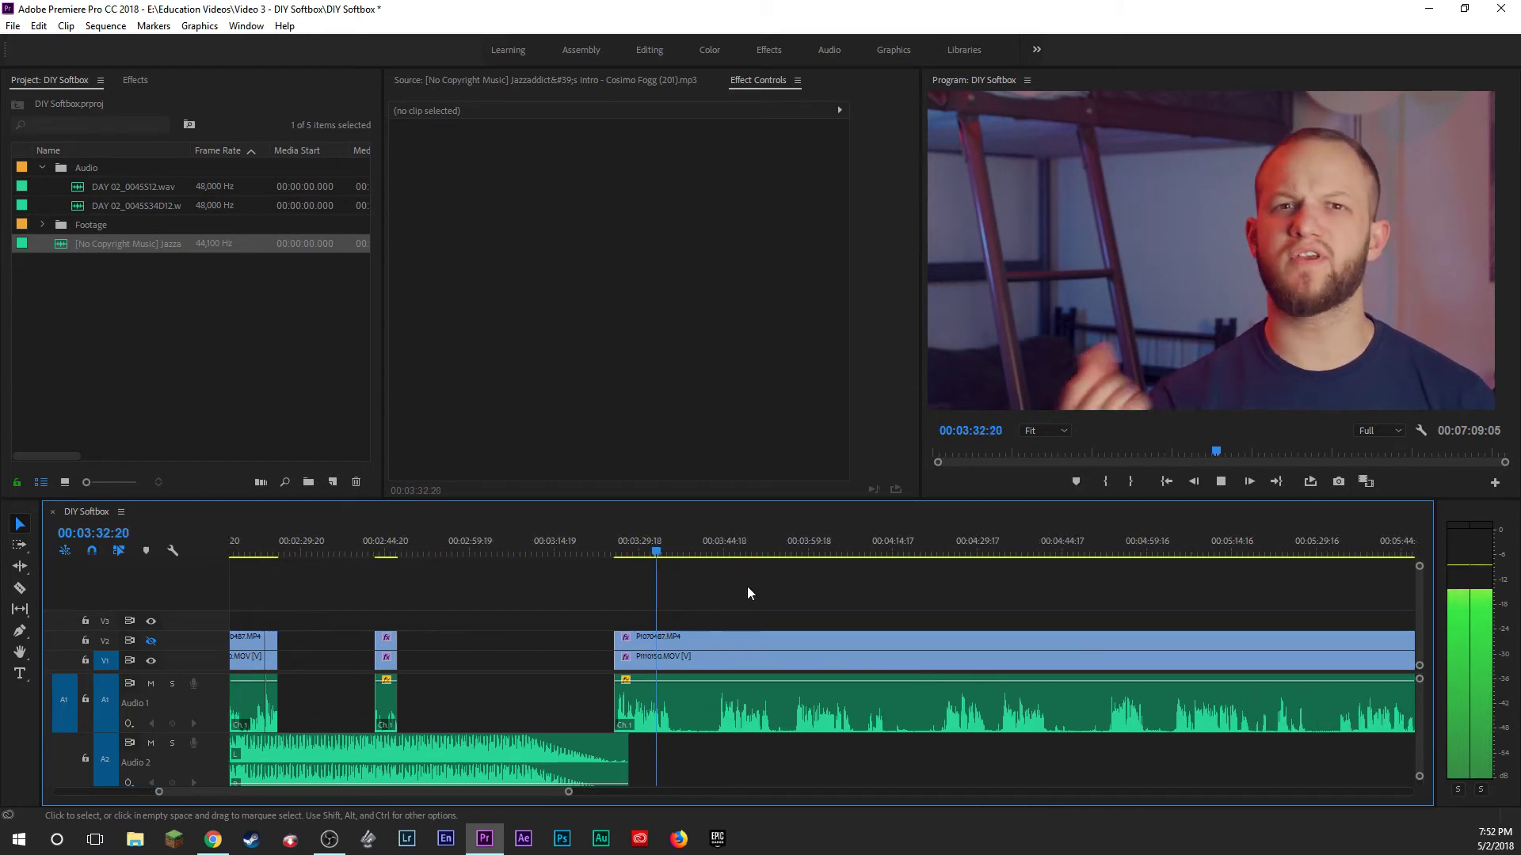
scroll(737, 587, "down", 1)
scroll(730, 583, "down", 1)
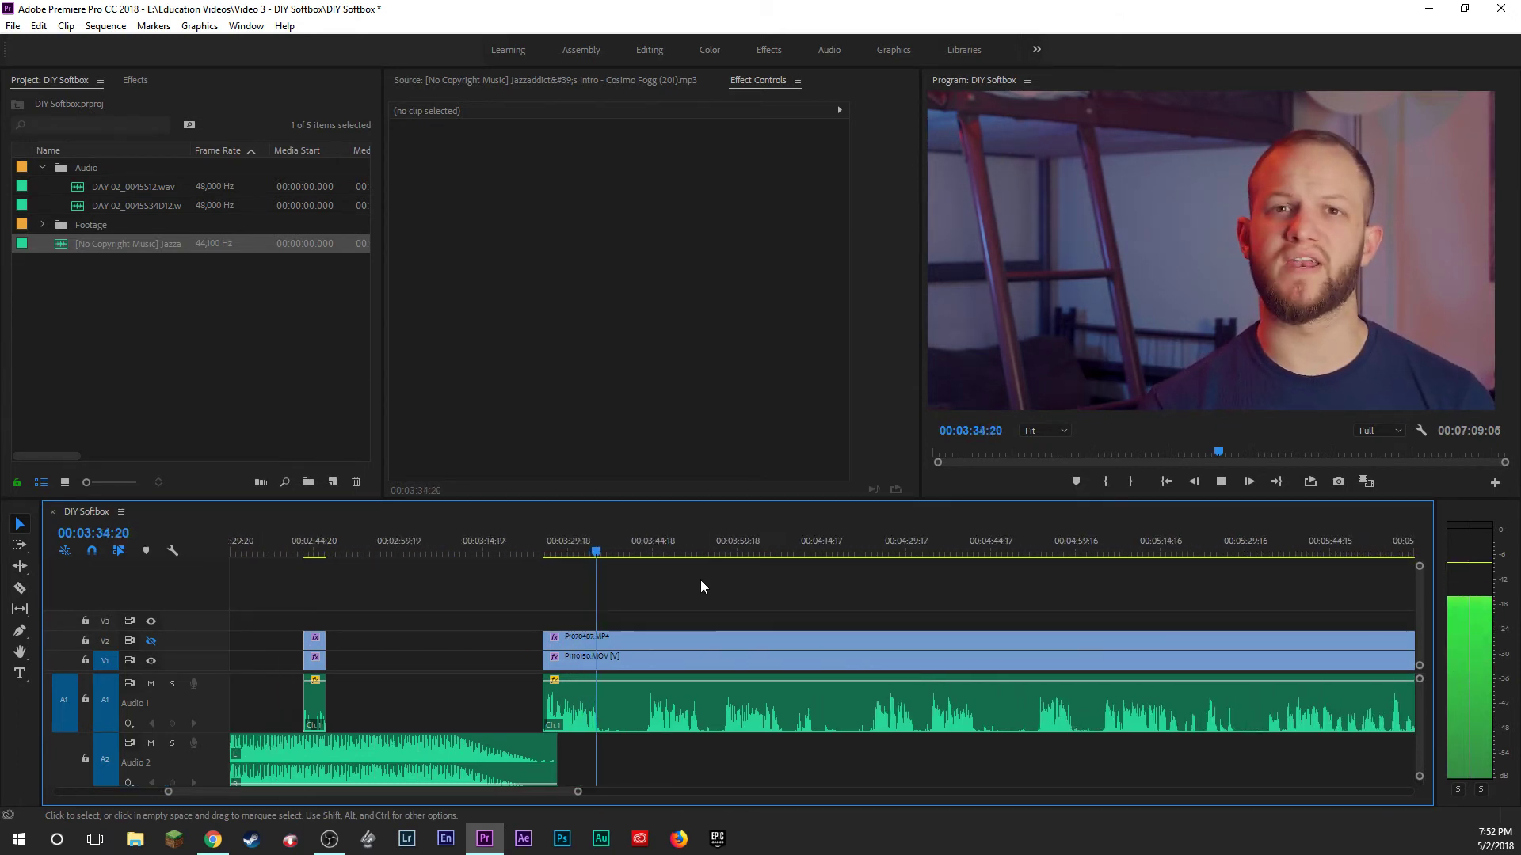
key("space")
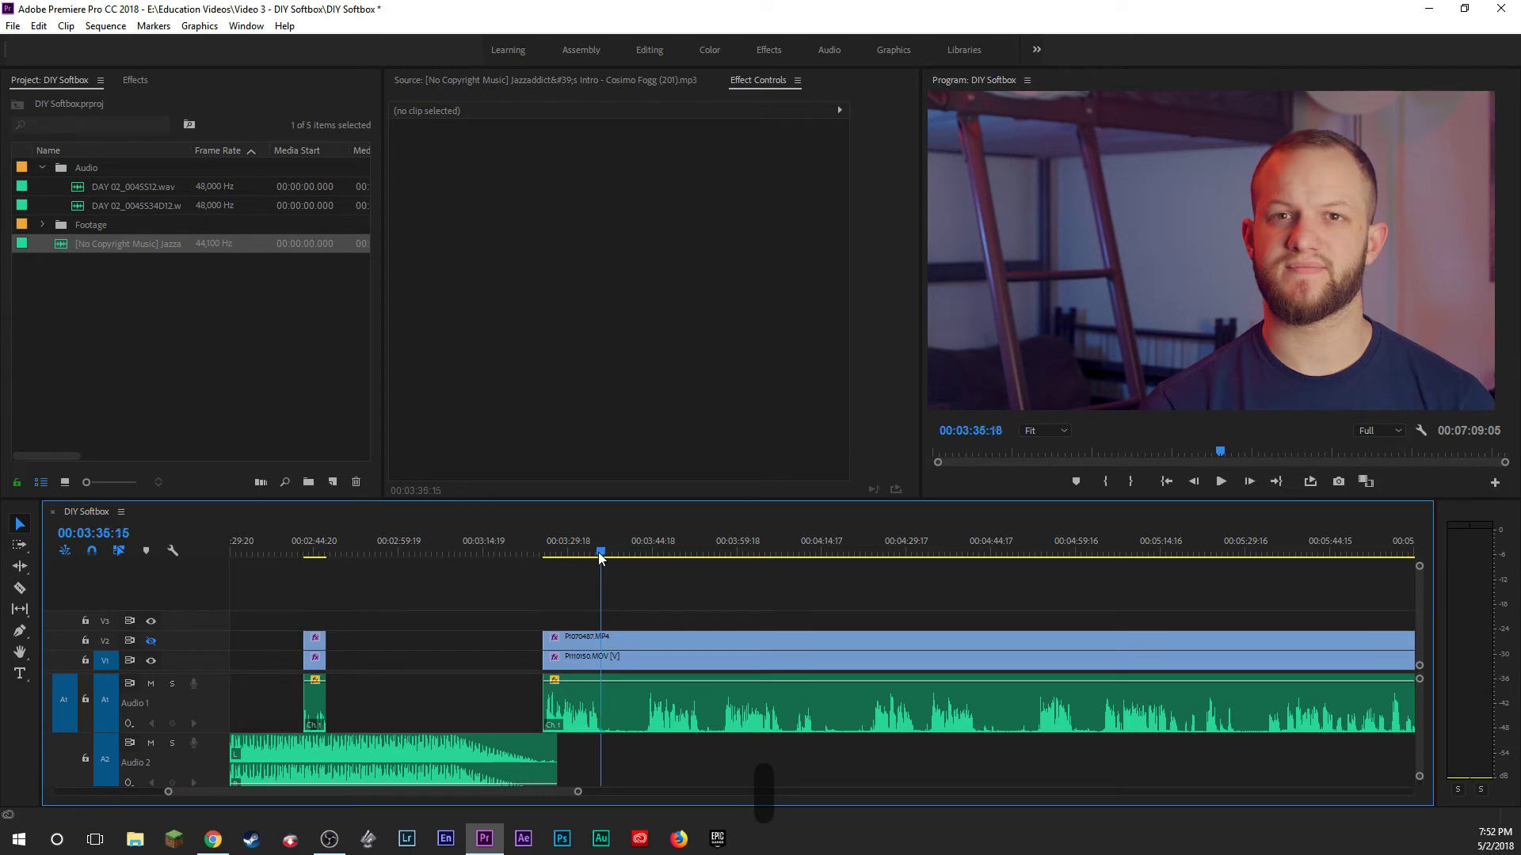
left_click(599, 557)
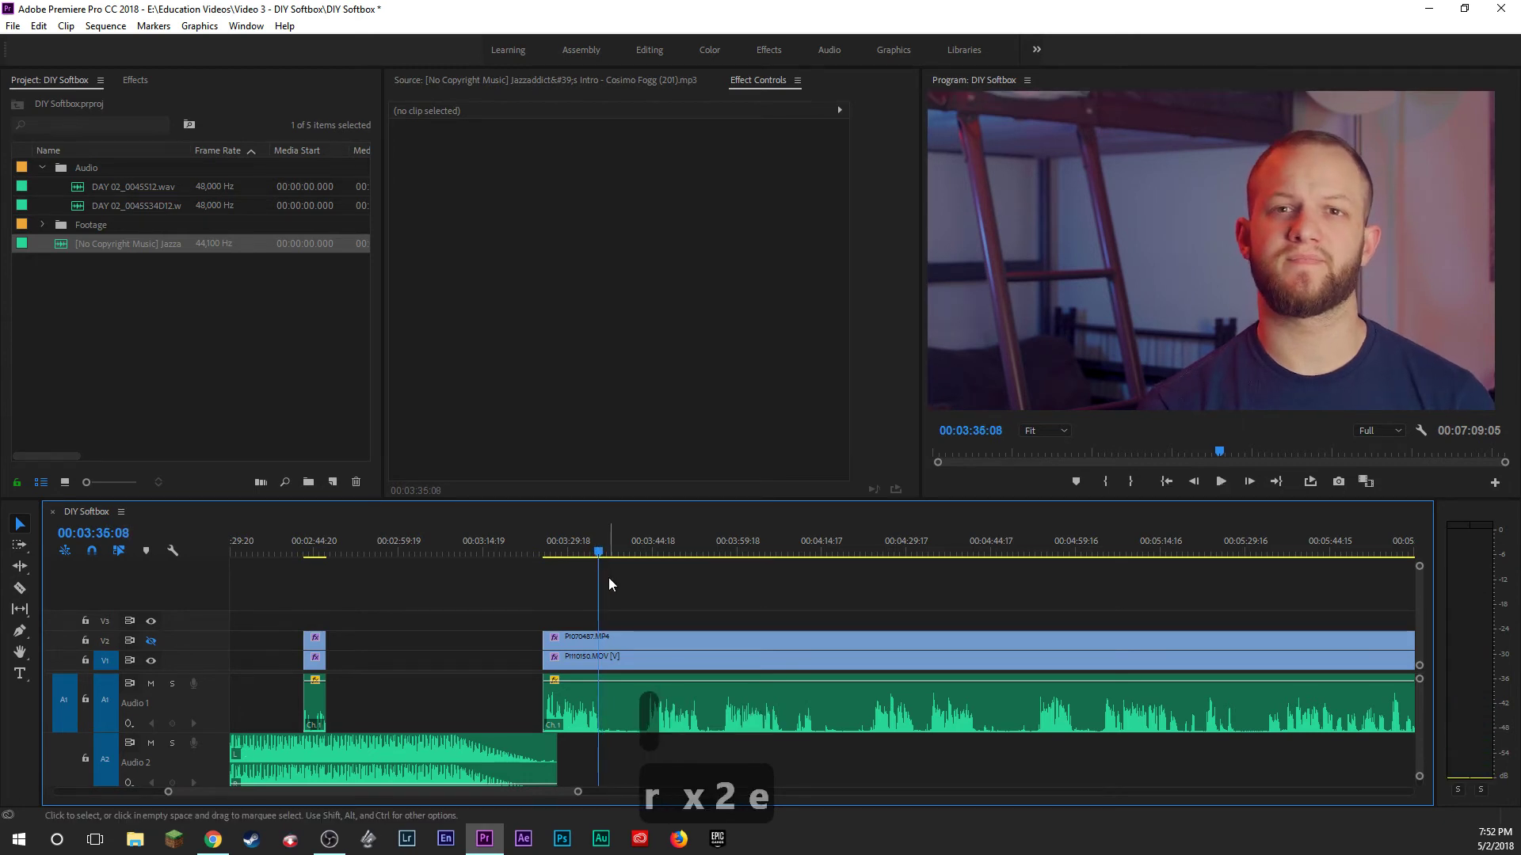
left_click(631, 654)
key("b")
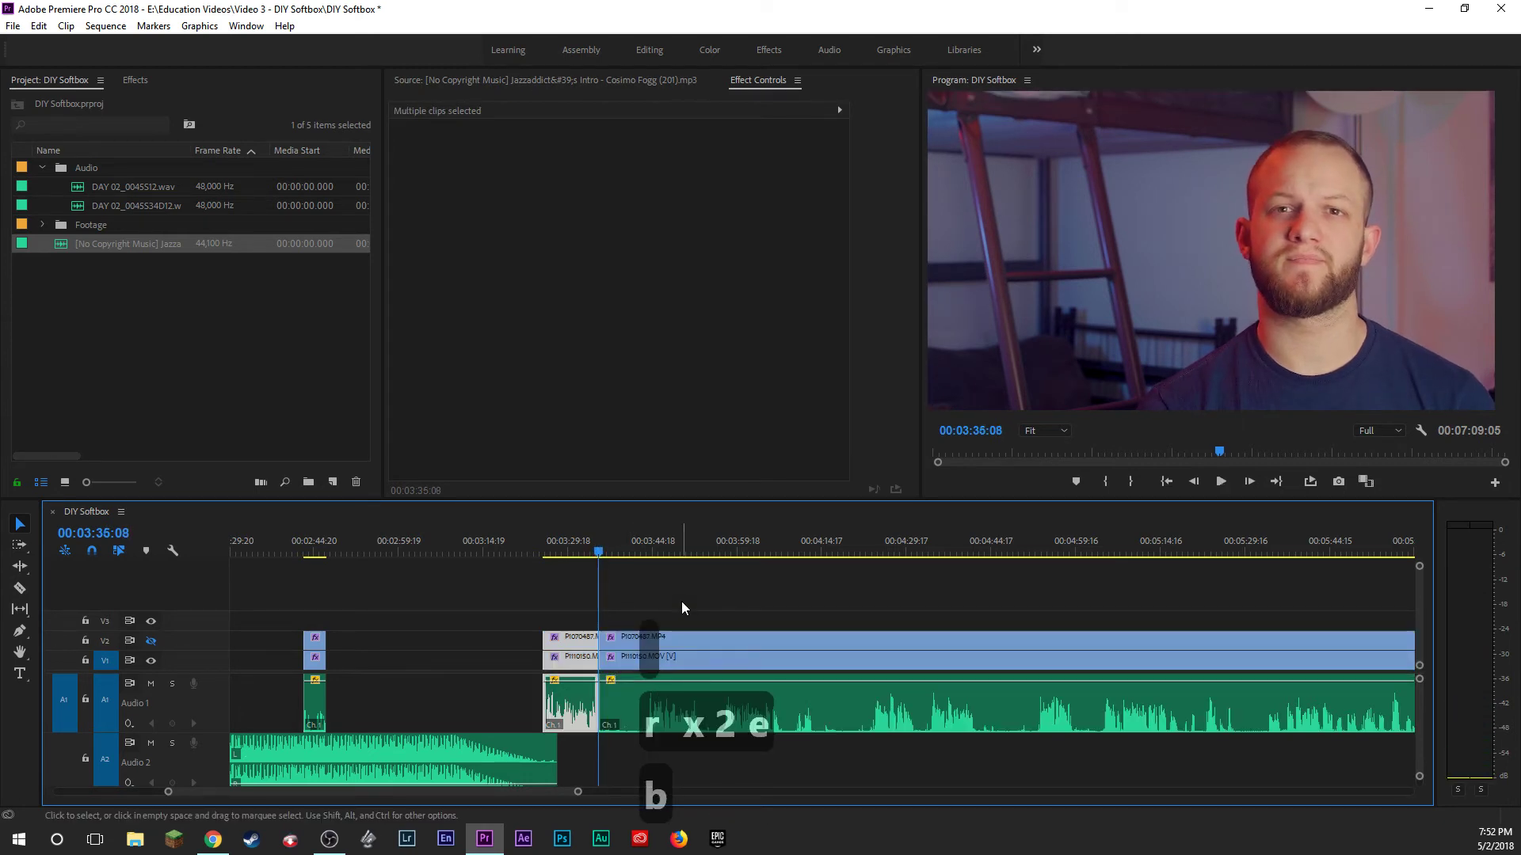
Locate the next line and trim the start of the clip after the 00:03:35:08 cut to about 00:03:44.
left_click(651, 545)
key("space")
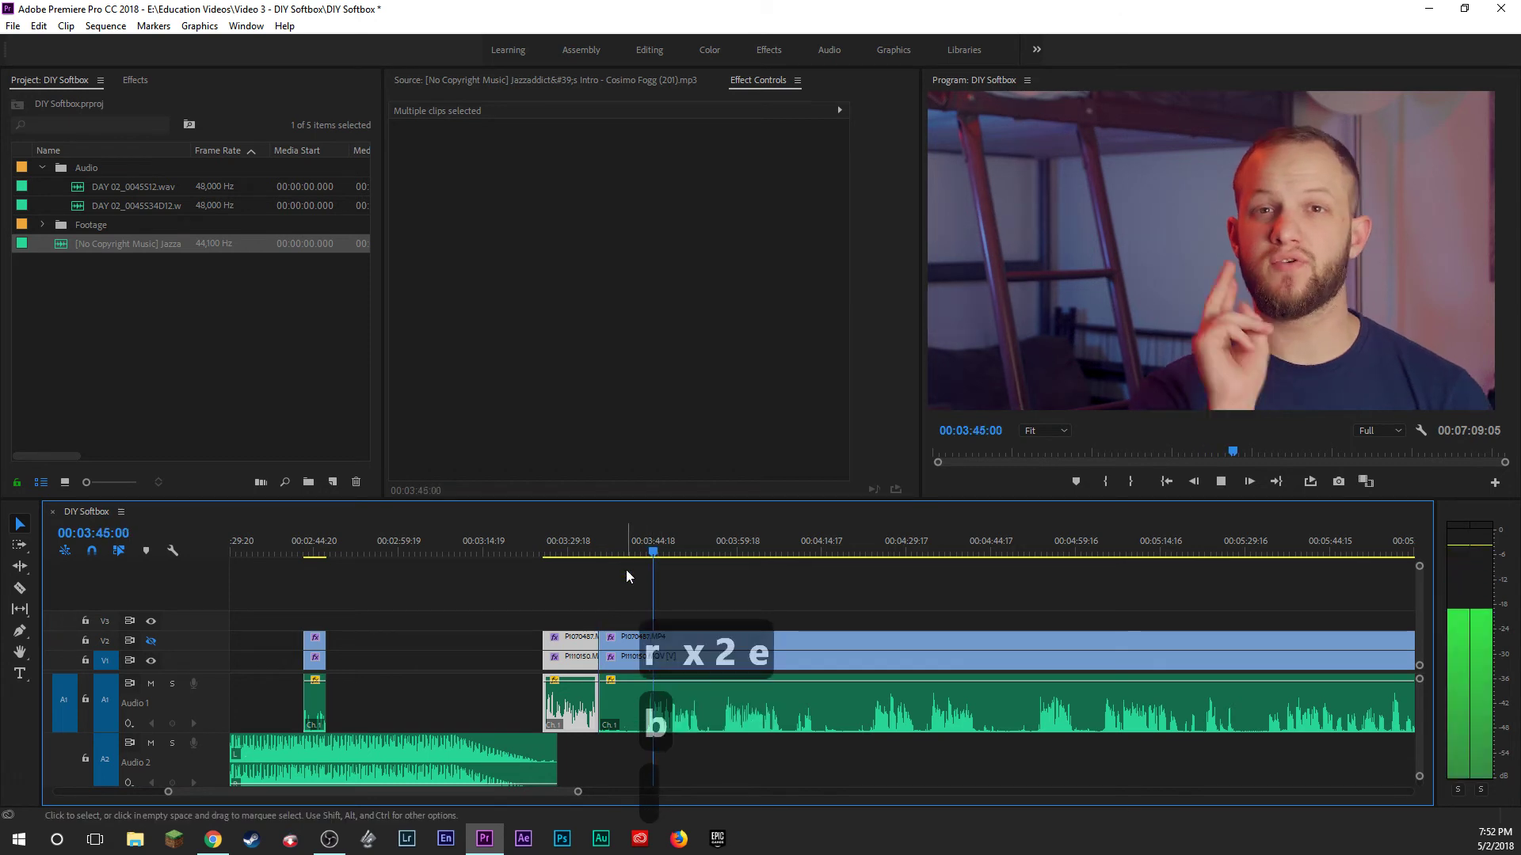
left_click_drag(600, 643, 646, 639)
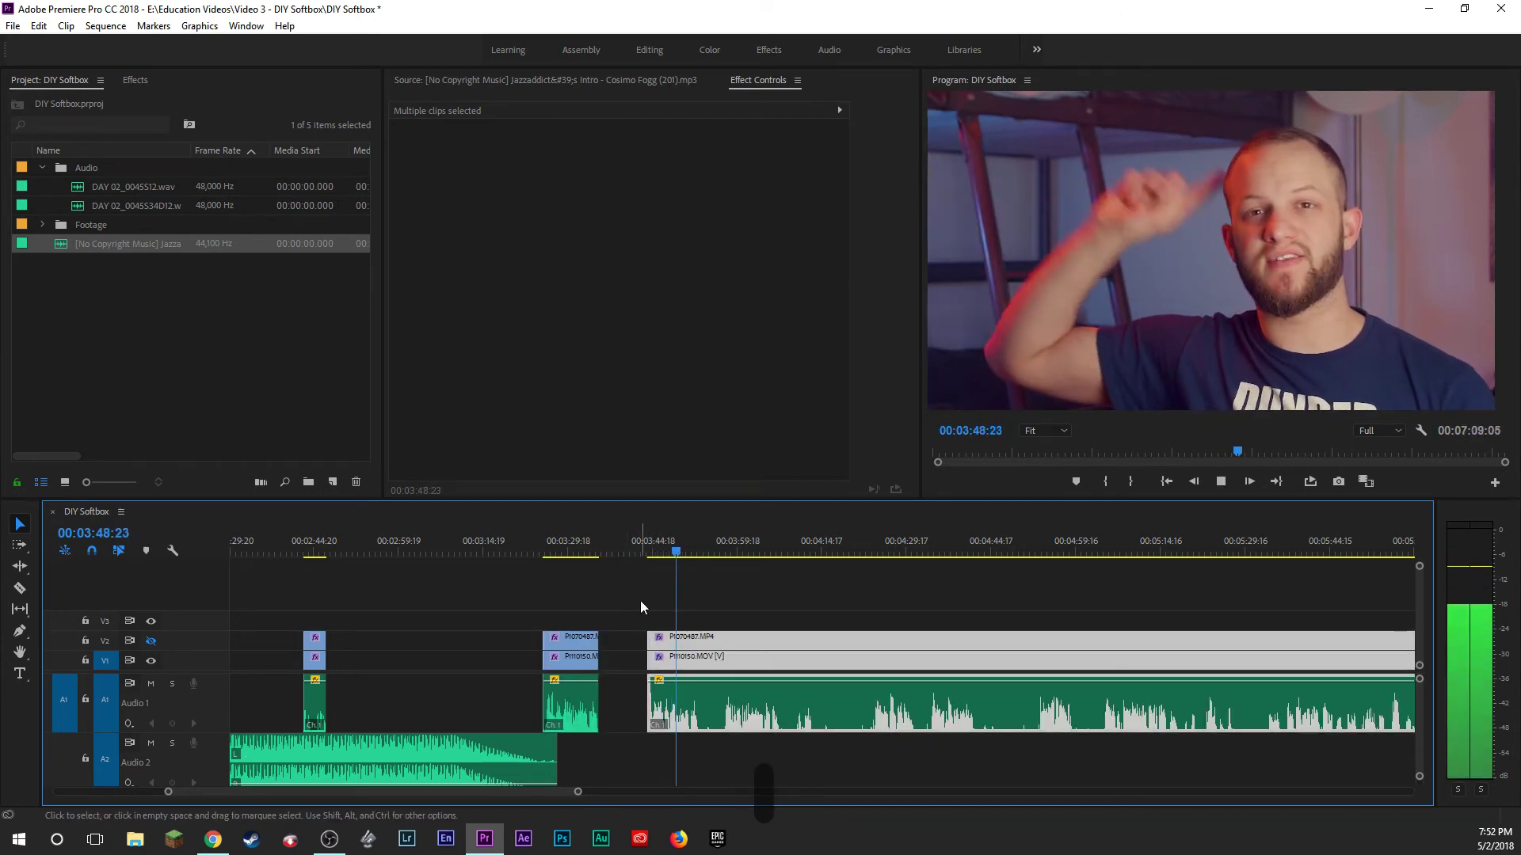
left_click(640, 600)
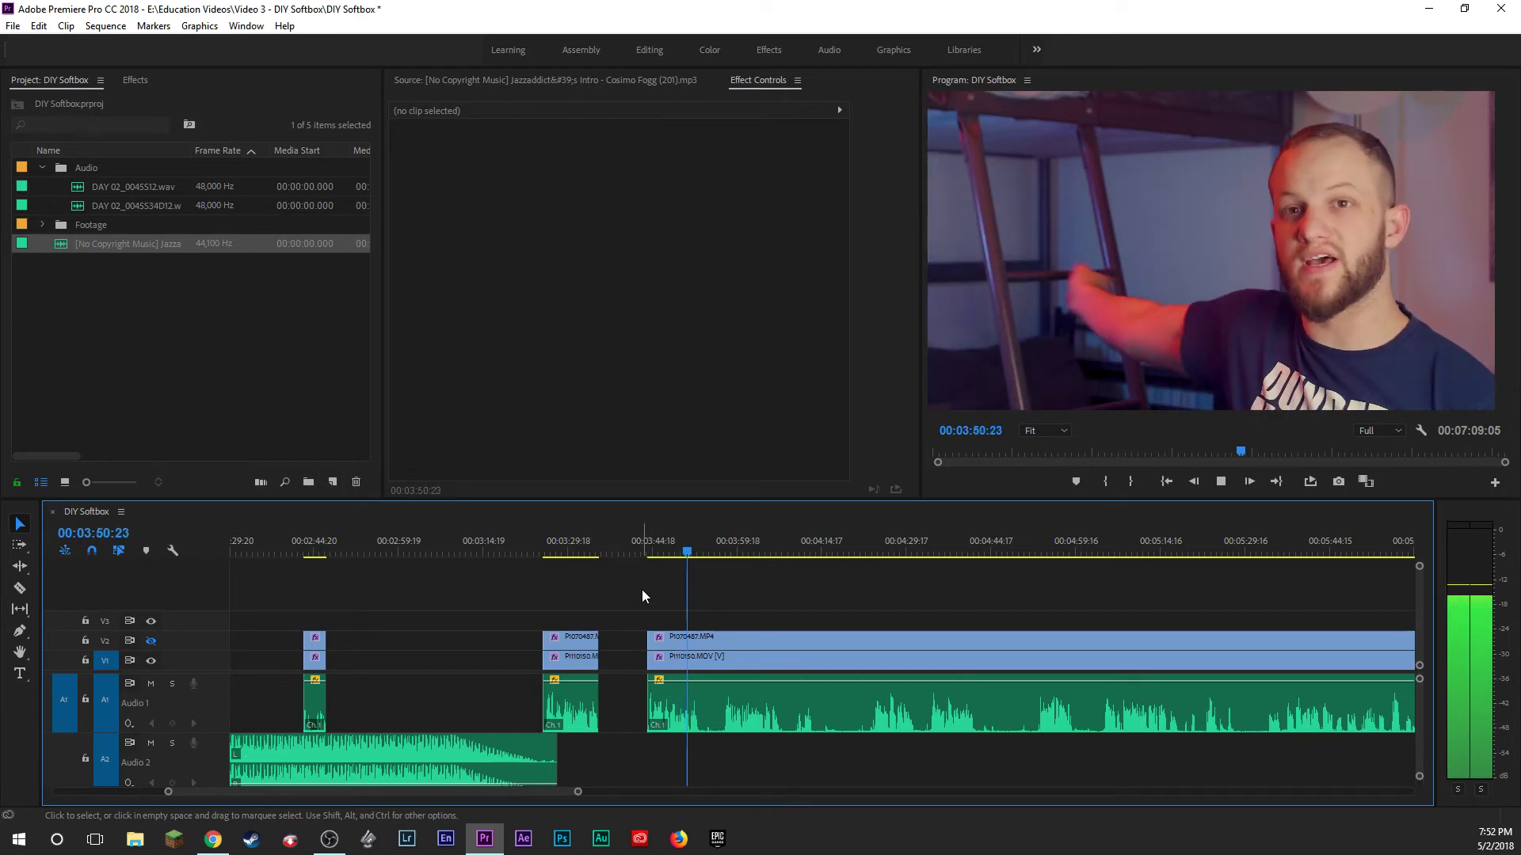
Stop playback at the end of the spoken line and cut the clip at 00:03:52:22.
key("space")
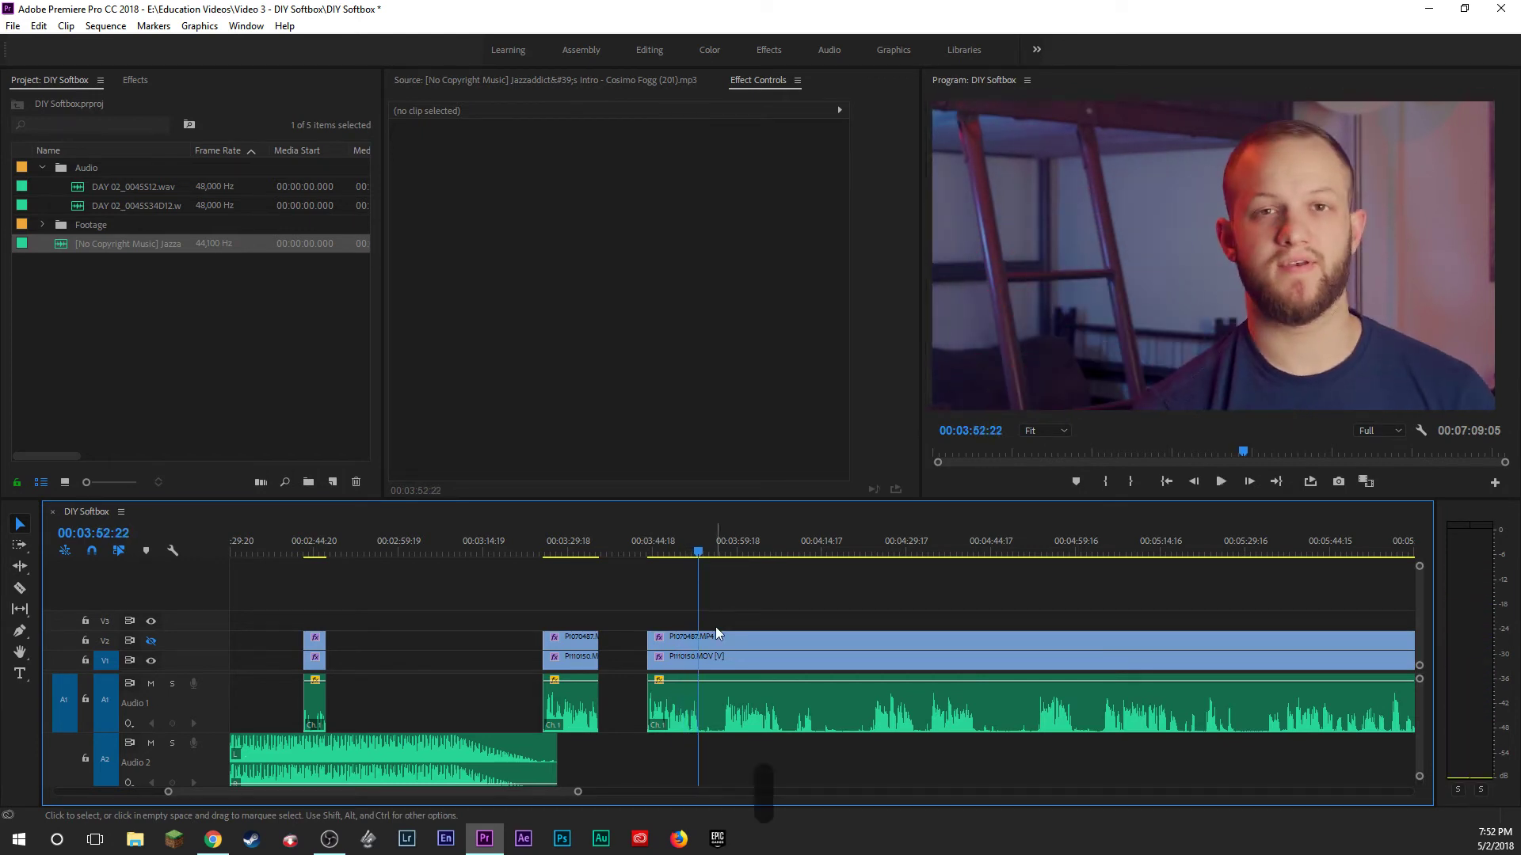
left_click(717, 642)
key("b")
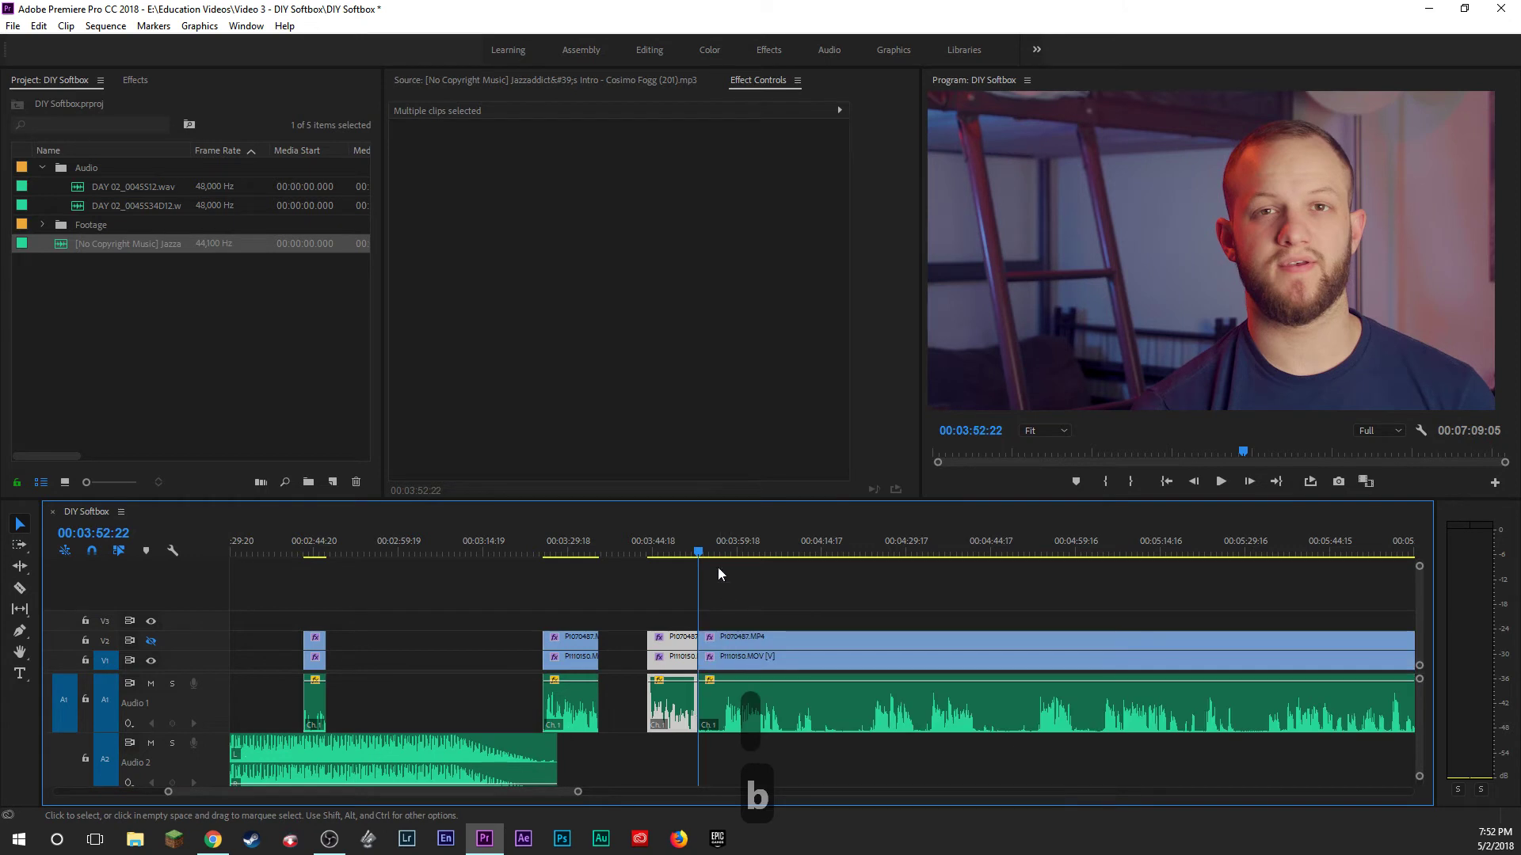
Trim the start of the last video and audio clip forward to the playhead at 00:03:57:13.
left_click(714, 552)
key("space")
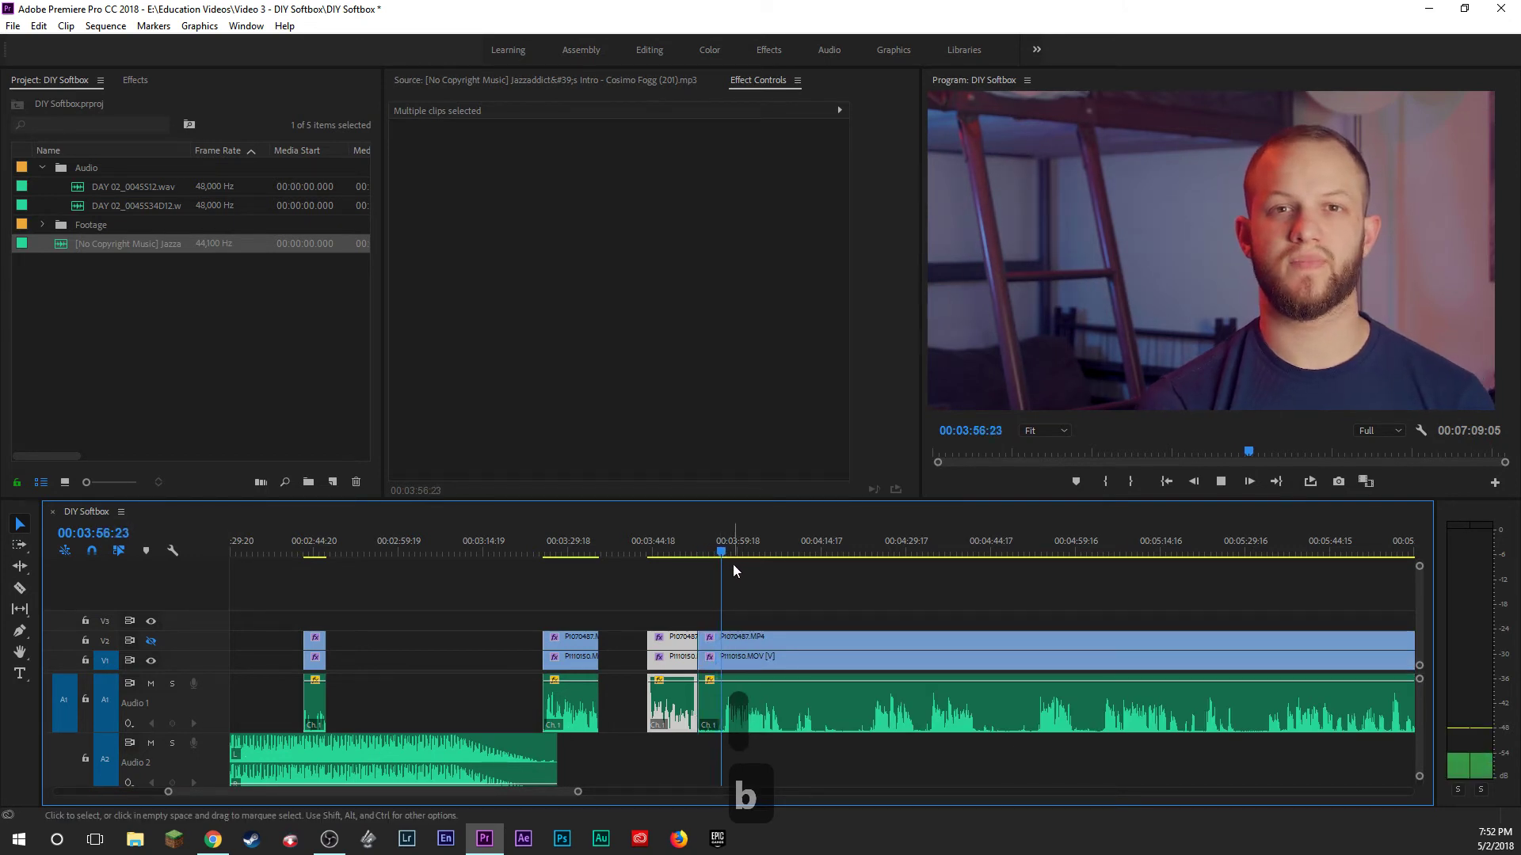
key("space")
left_click(706, 640)
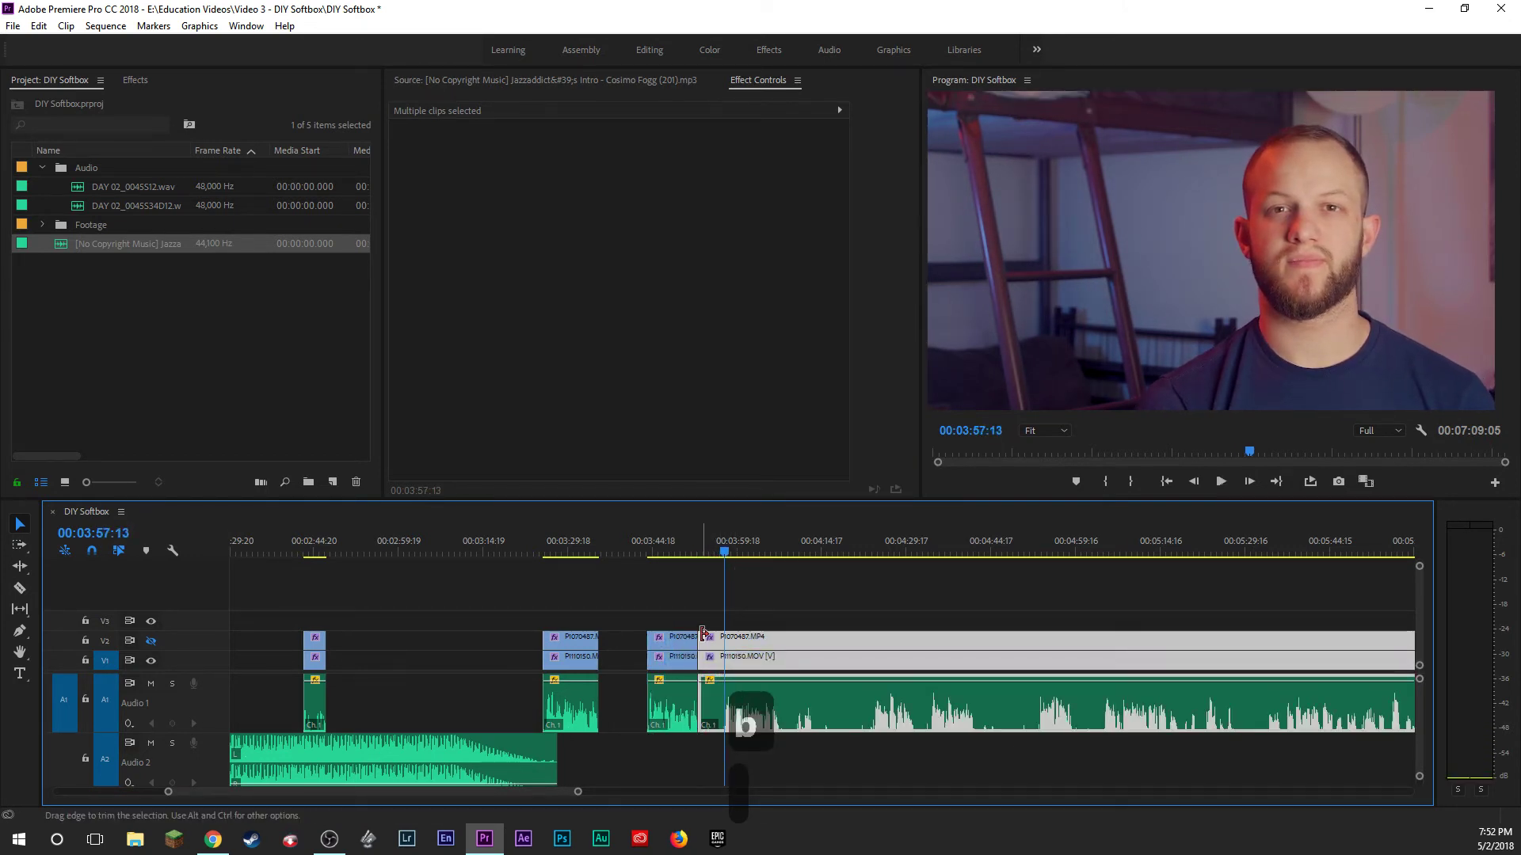
left_click_drag(705, 640, 731, 641)
Play the take through to its end and split the linked video and audio clips at 00:04:07:06.
key("space")
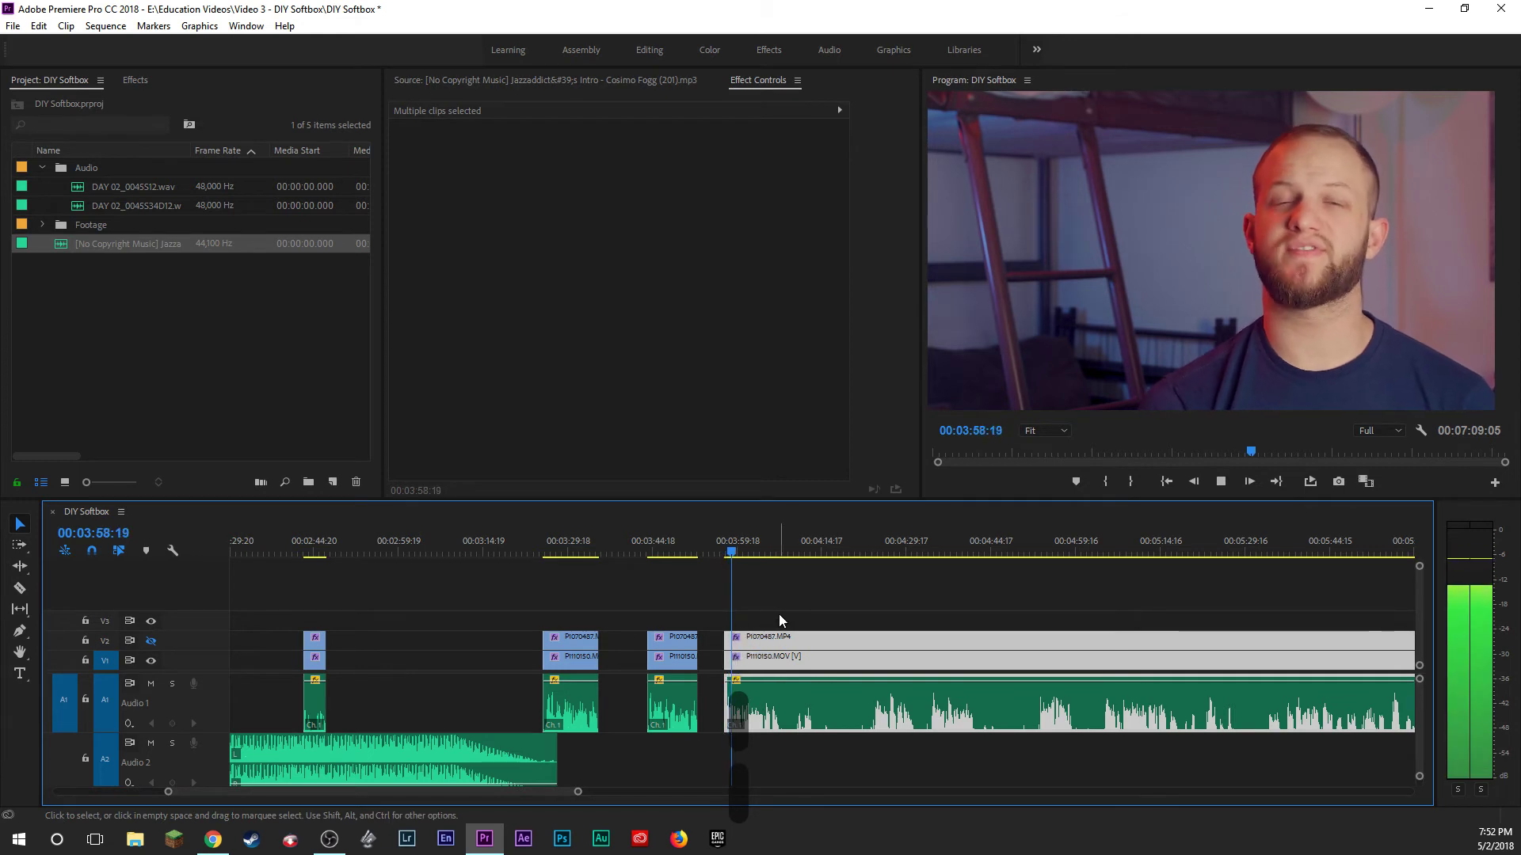
left_click(778, 614)
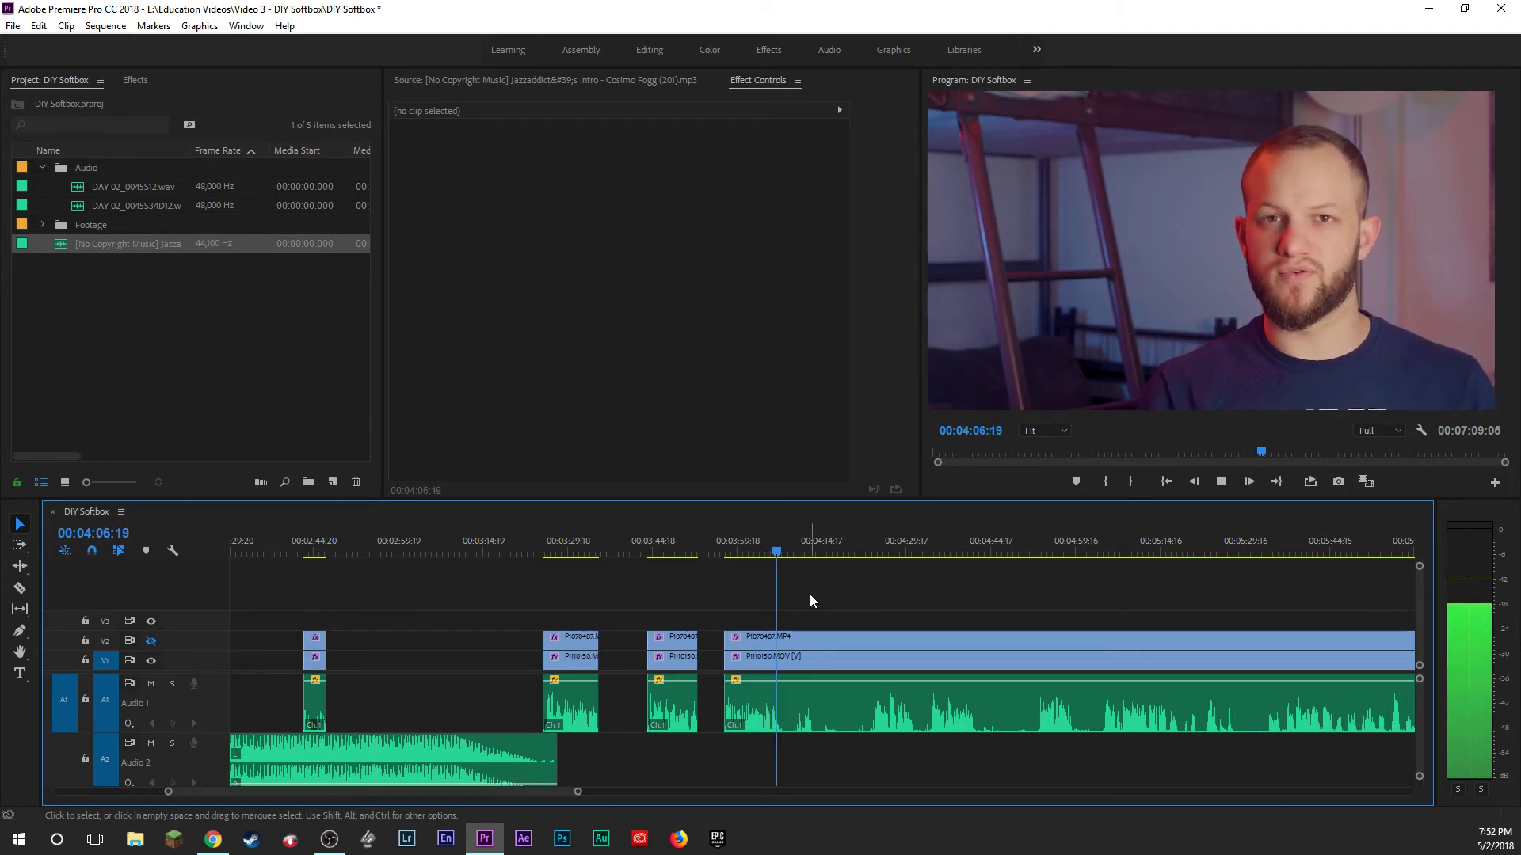
key("space")
left_click(806, 664)
key("b")
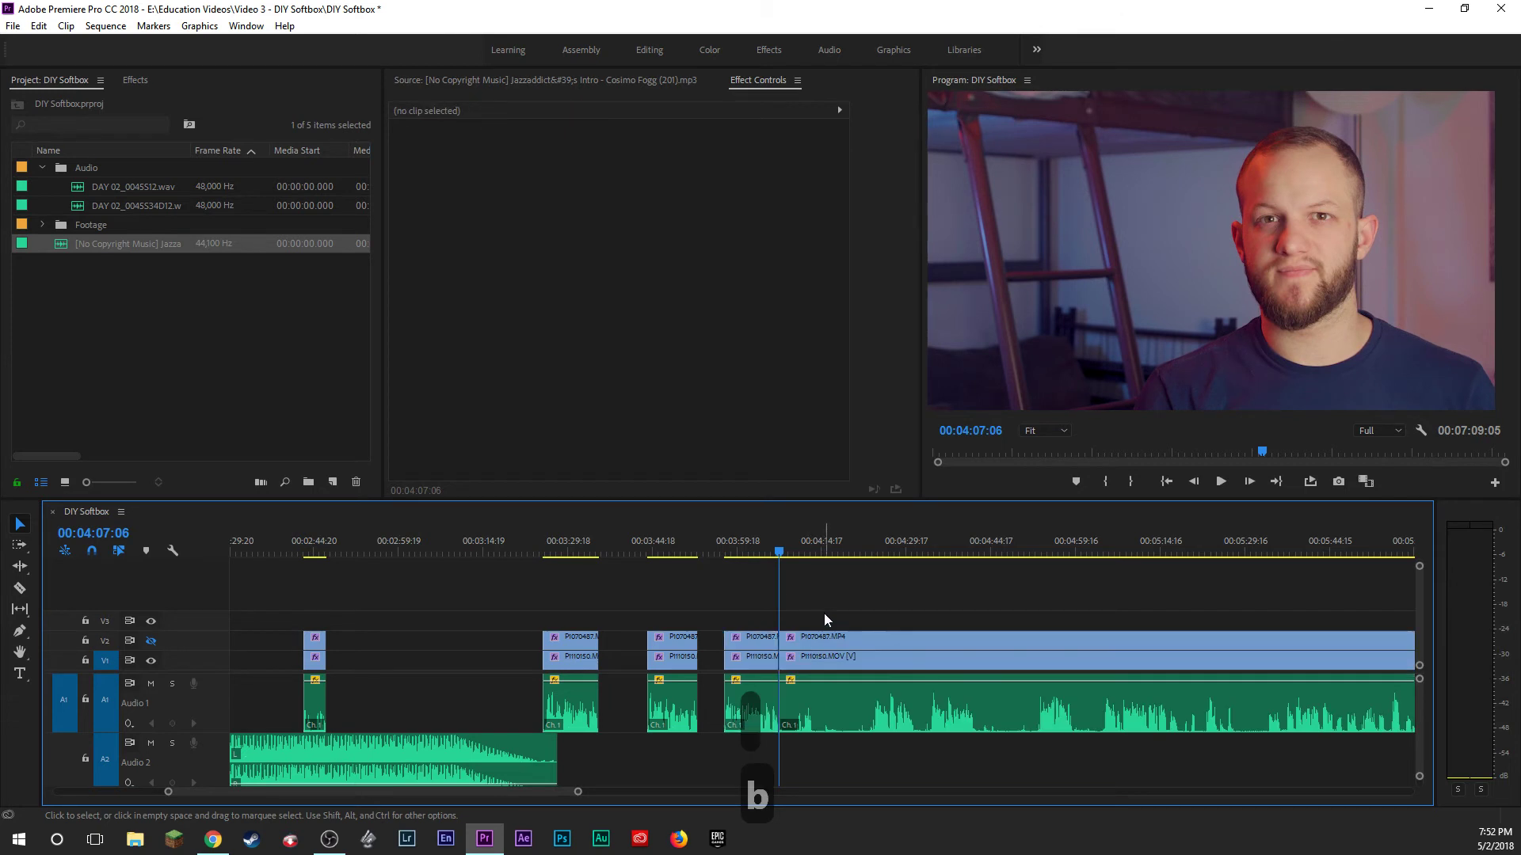
Review the footage after the cut and trim the start of the last clip forward to about 00:04:34.
left_click(865, 552)
key("space")
key("b")
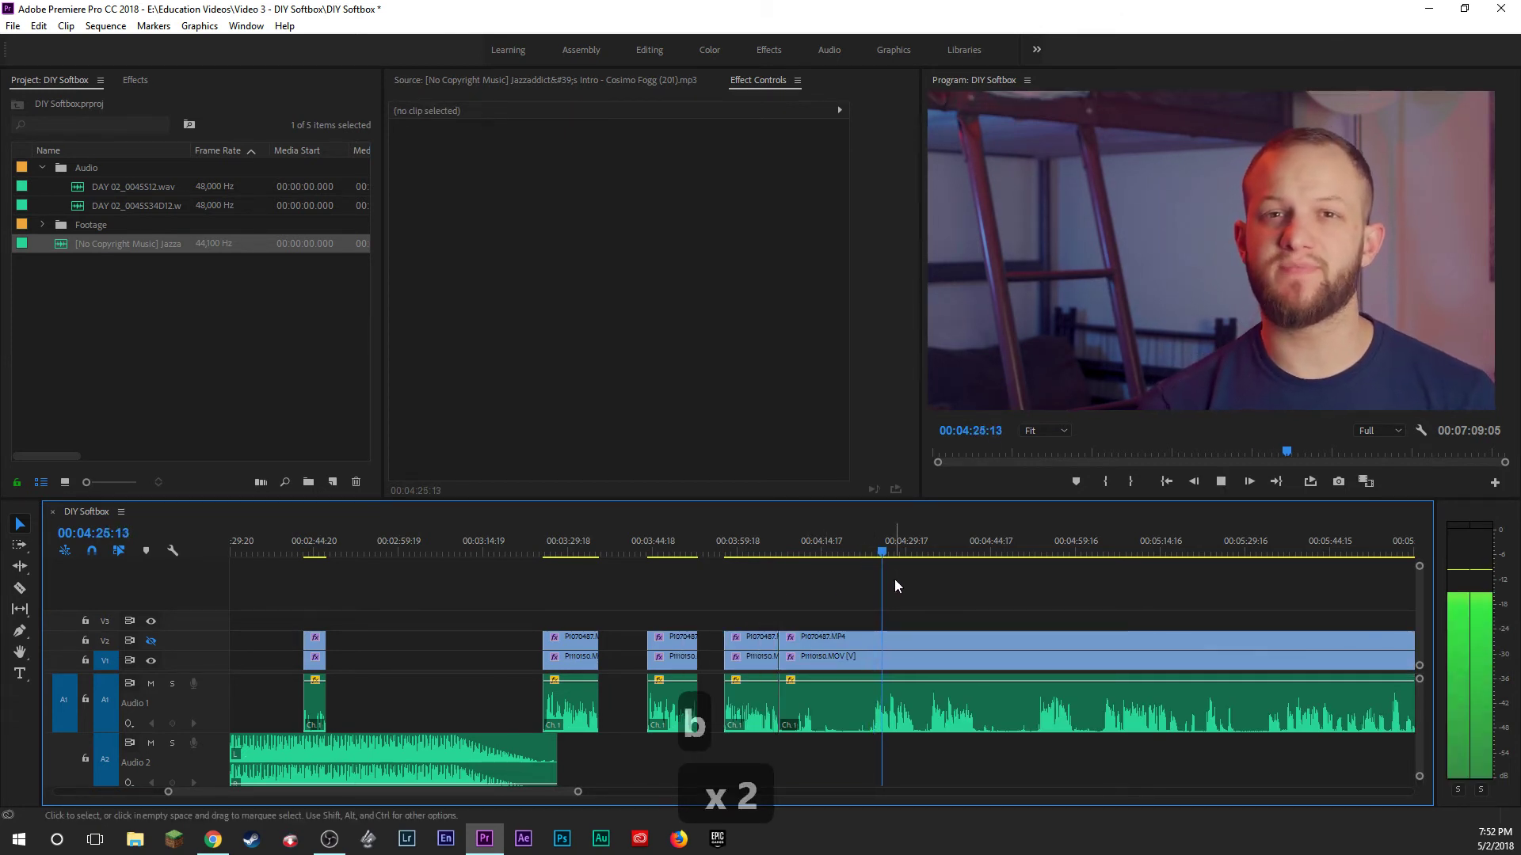
key("space")
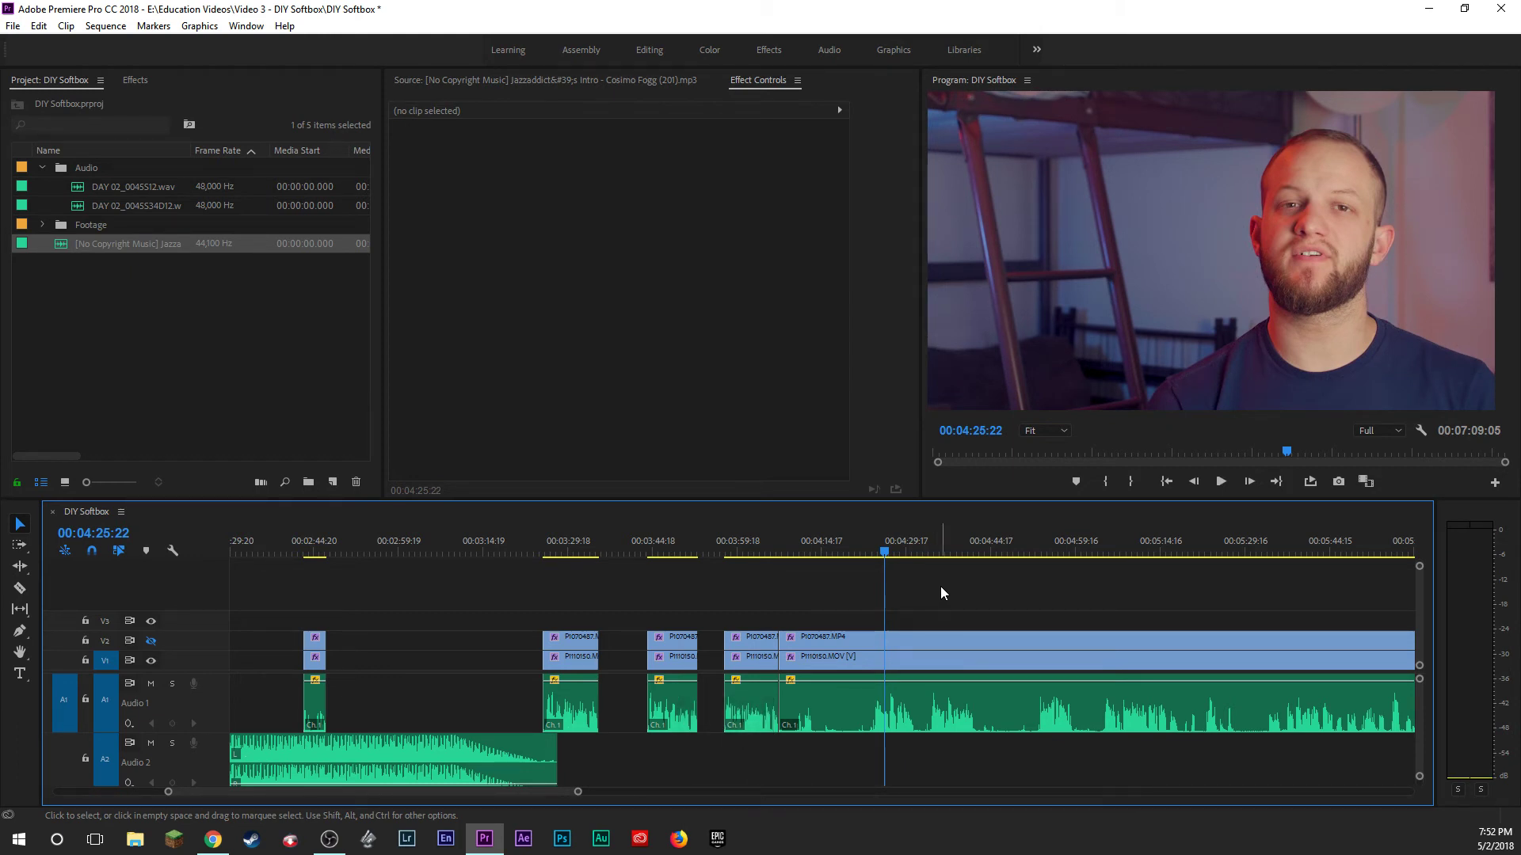
key("space")
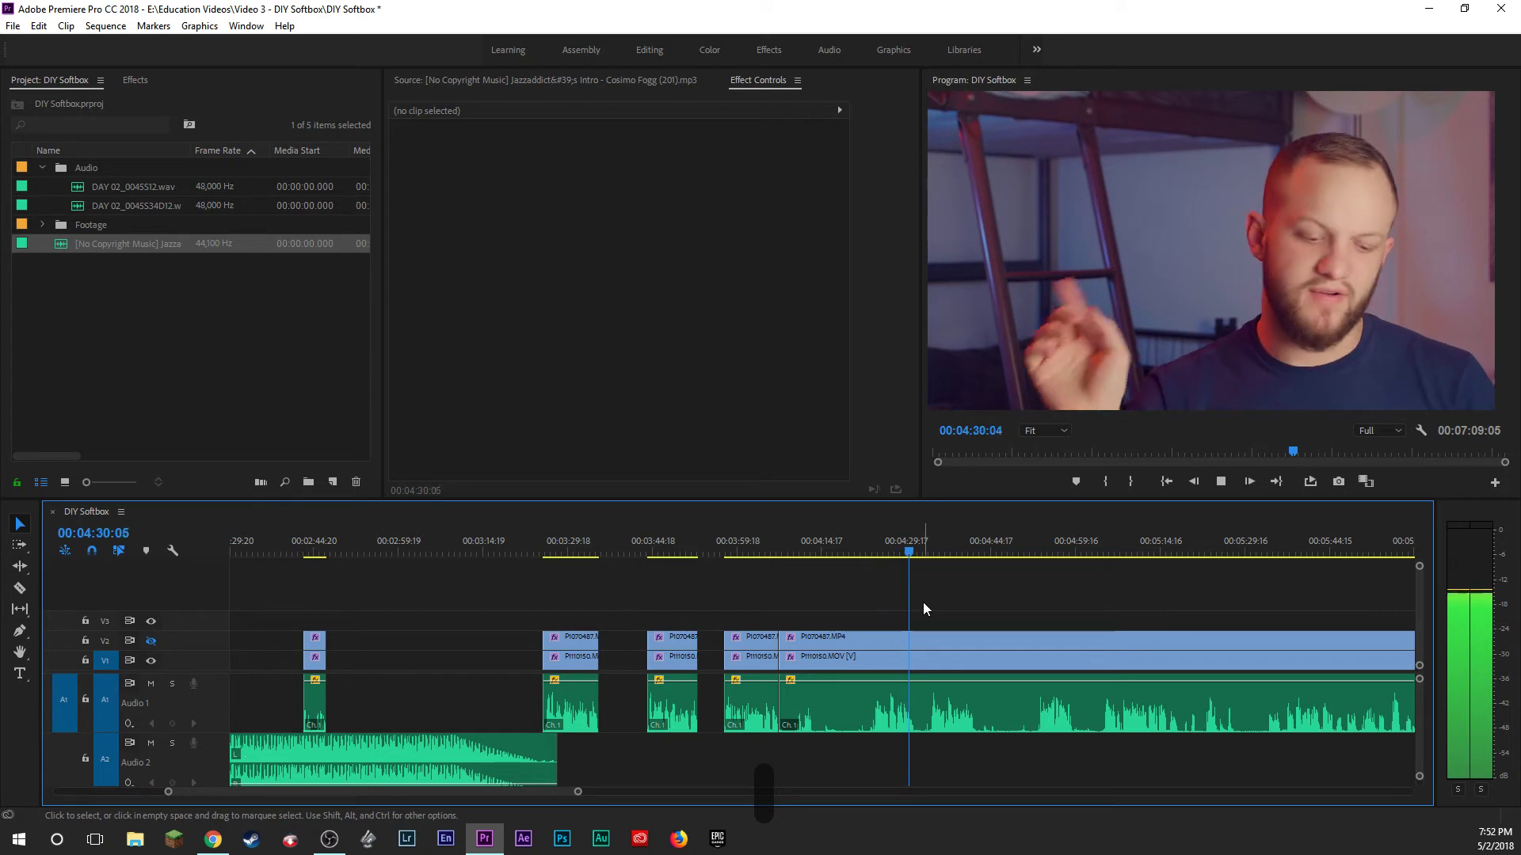
left_click(930, 549)
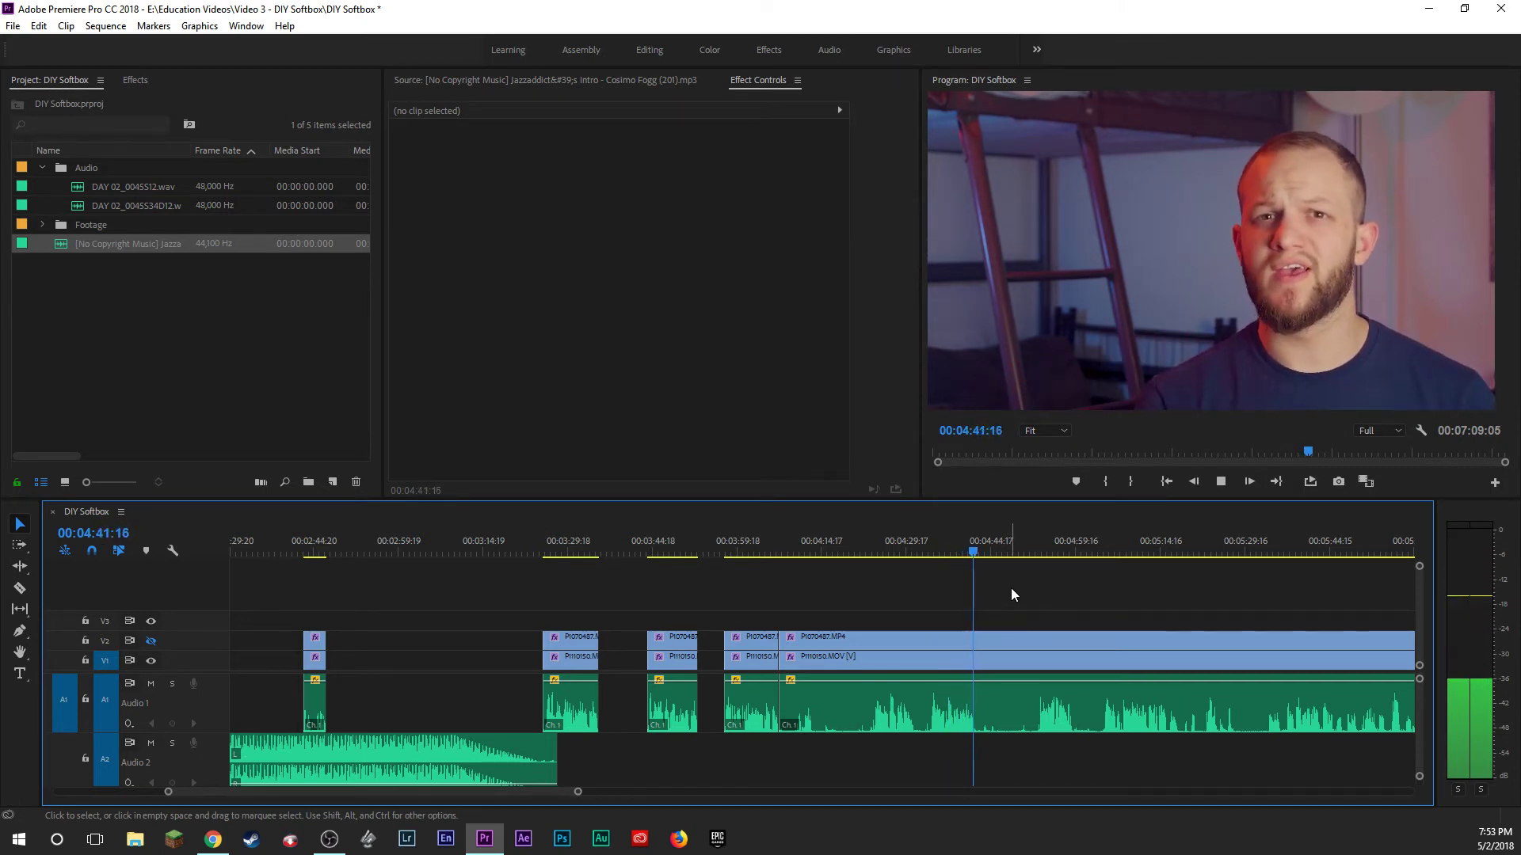
left_click(1036, 553)
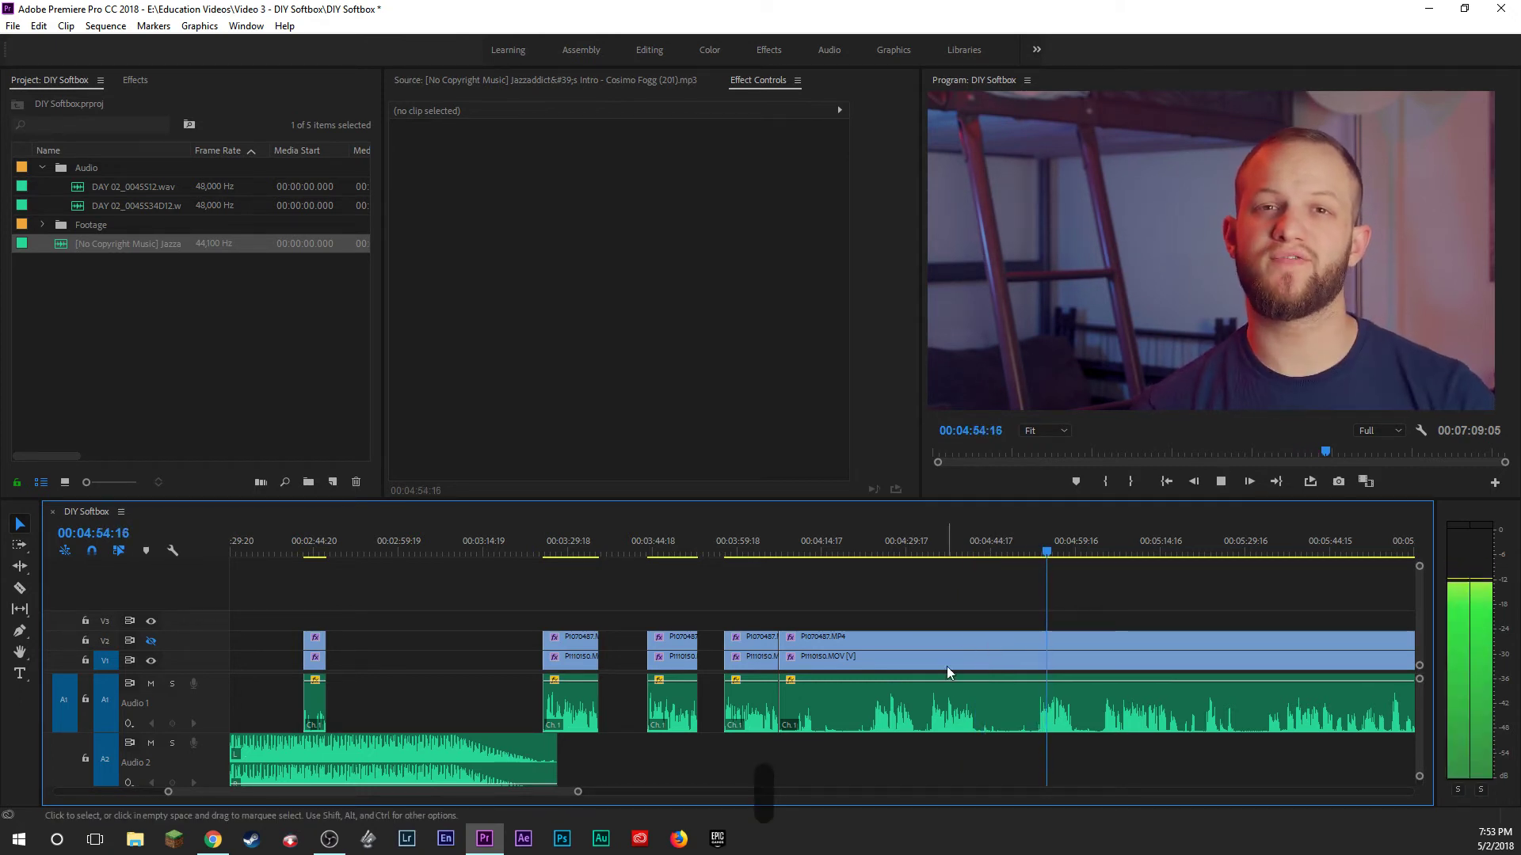
left_click(808, 643)
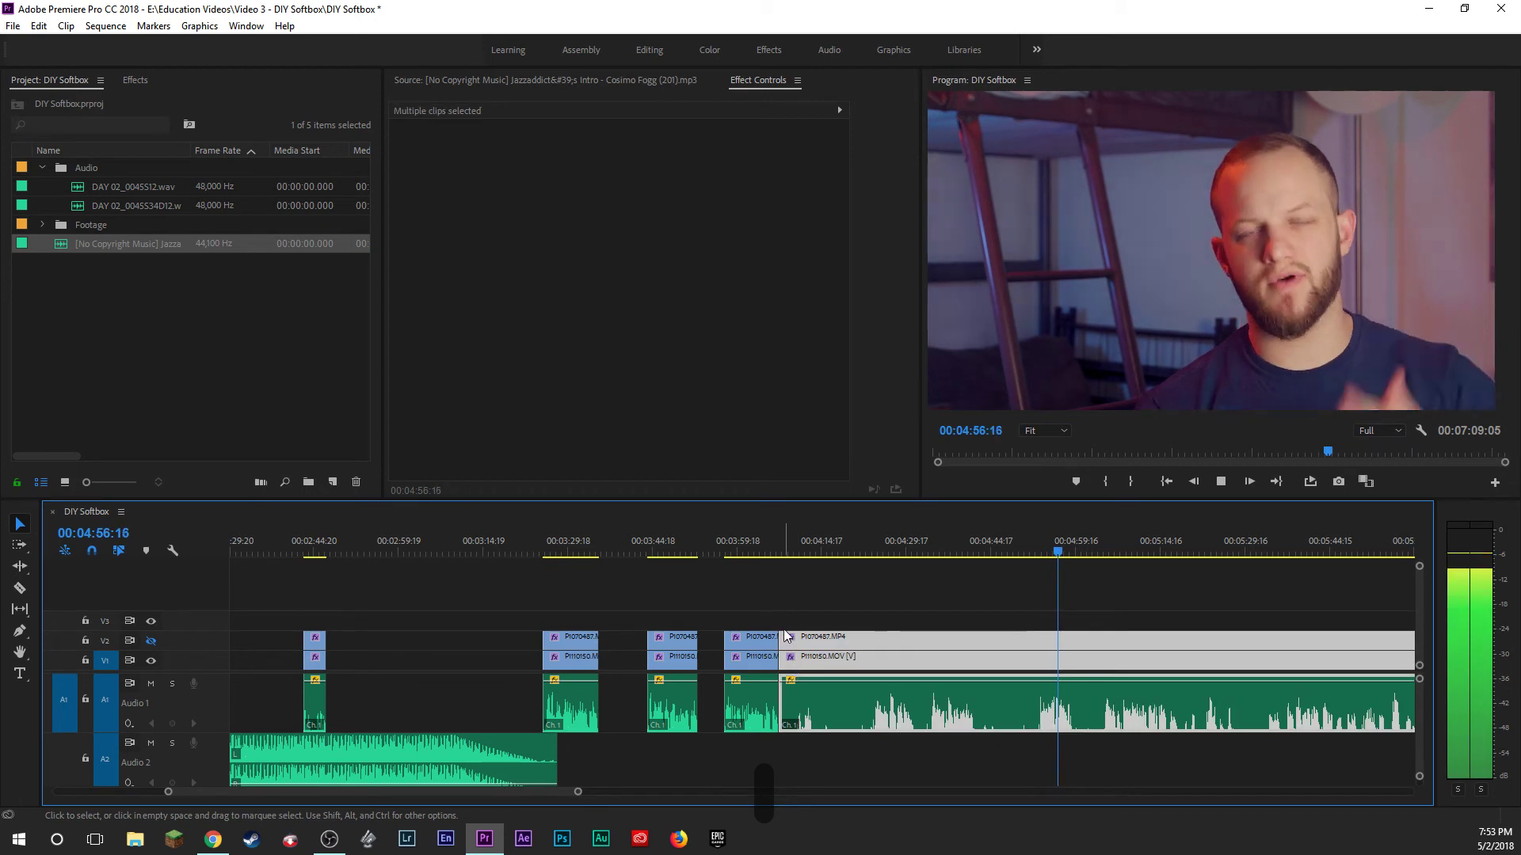
left_click_drag(797, 641, 931, 641)
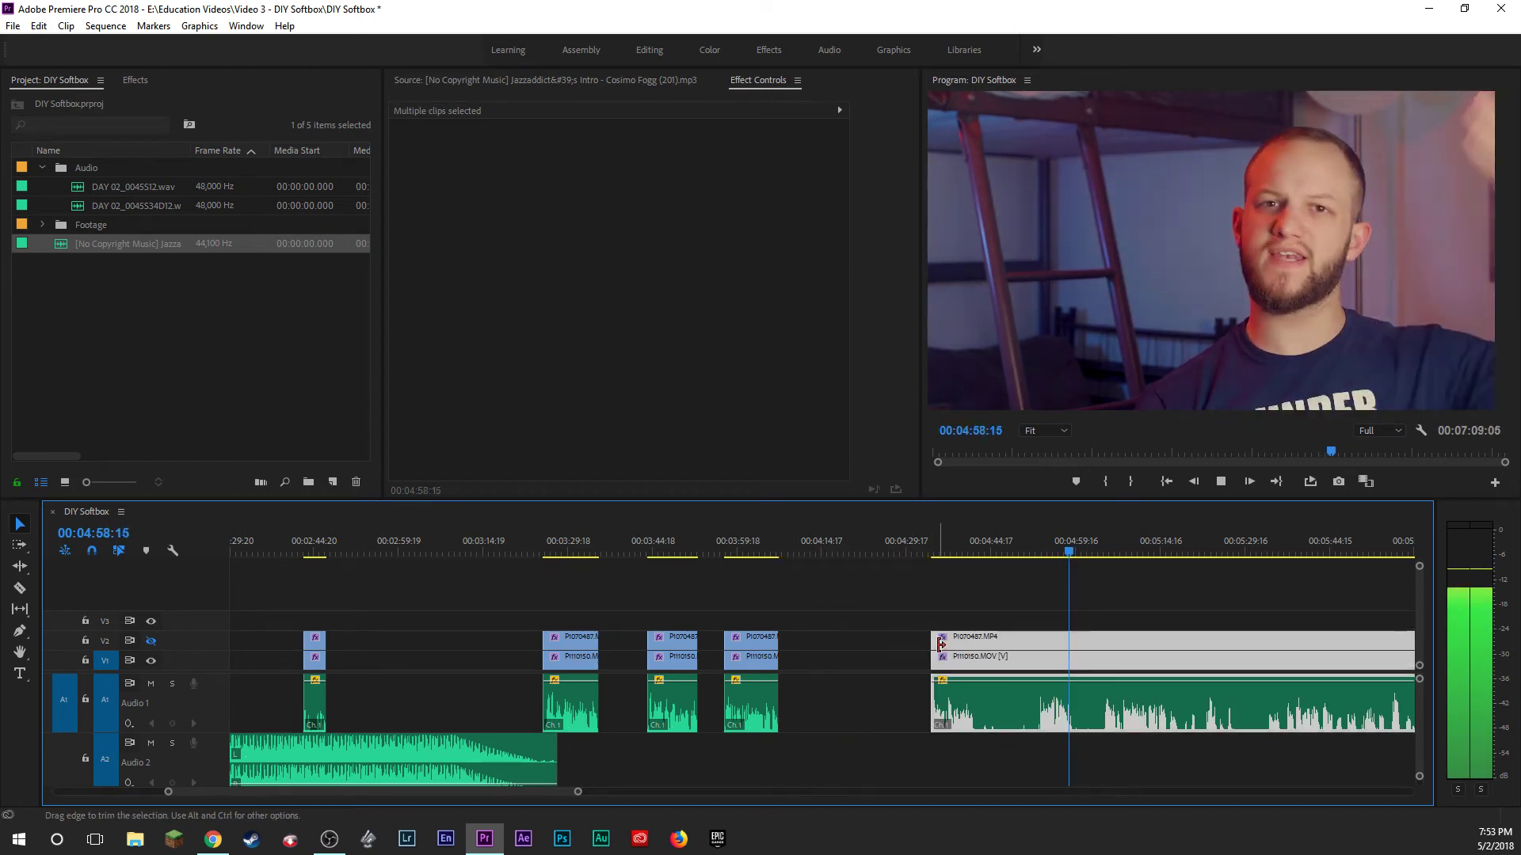
Split the last video and audio clip at 00:04:59:05.
left_click(1074, 552)
left_click_drag(1074, 552, 1072, 552)
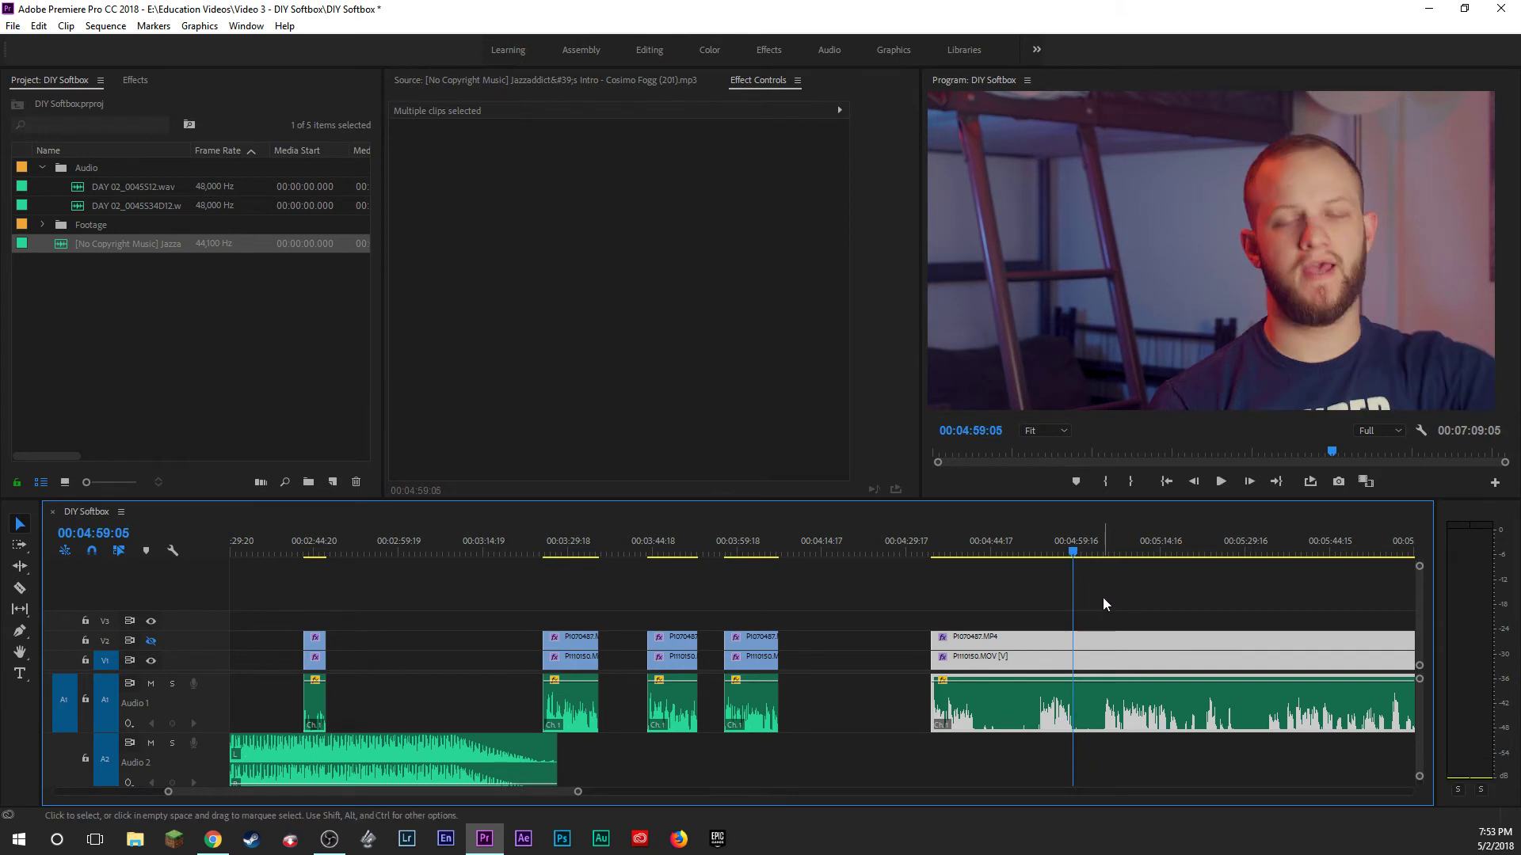
key("b")
Play the take before the new cut and split its video and audio clips at 00:04:41:19.
left_click(958, 553)
key("space")
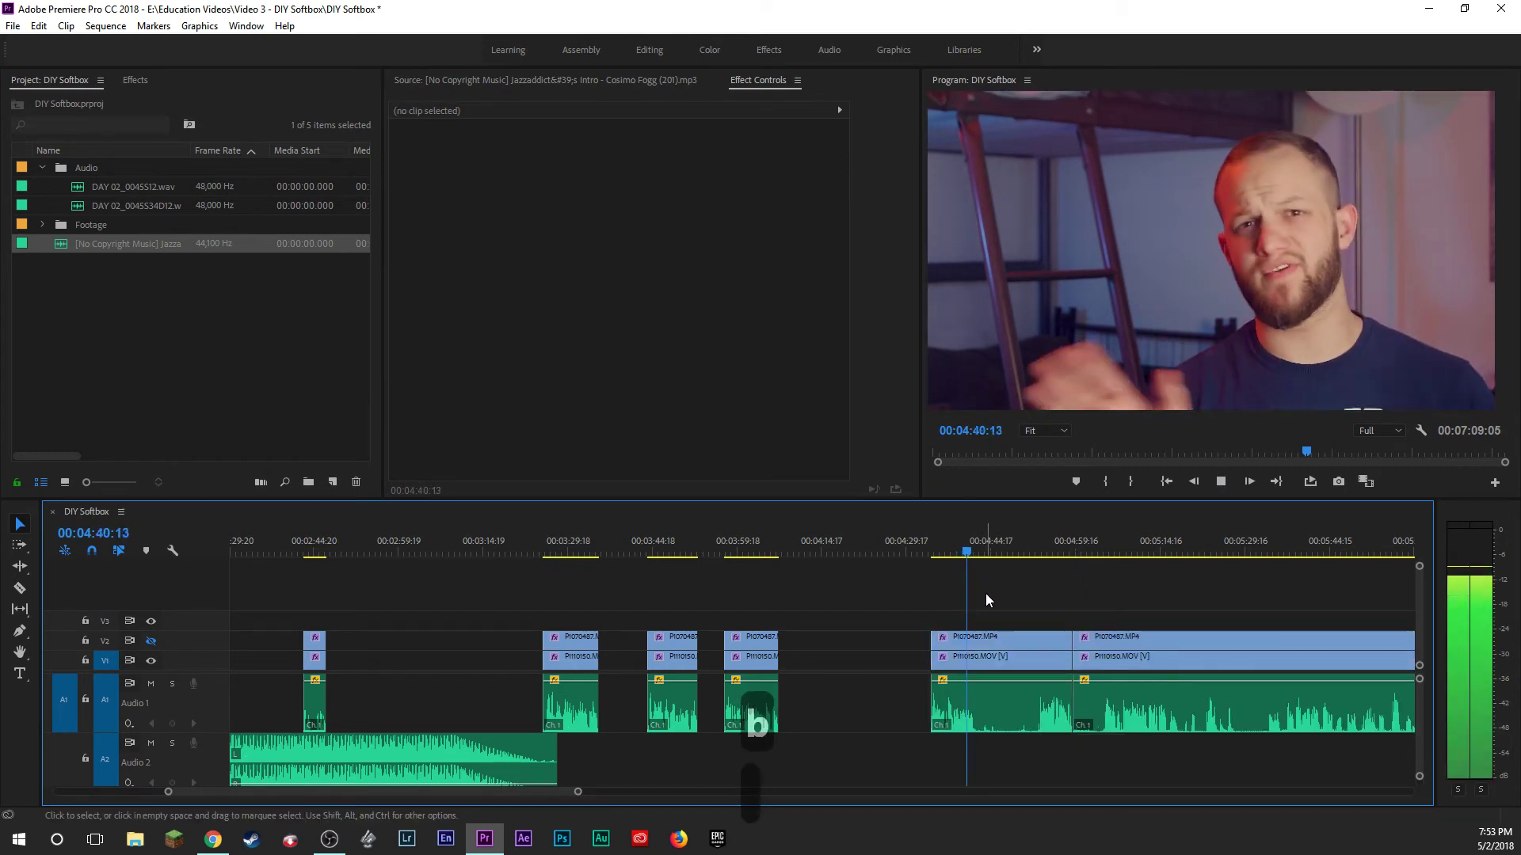
key("e")
key("e")
key("e")
key("e")
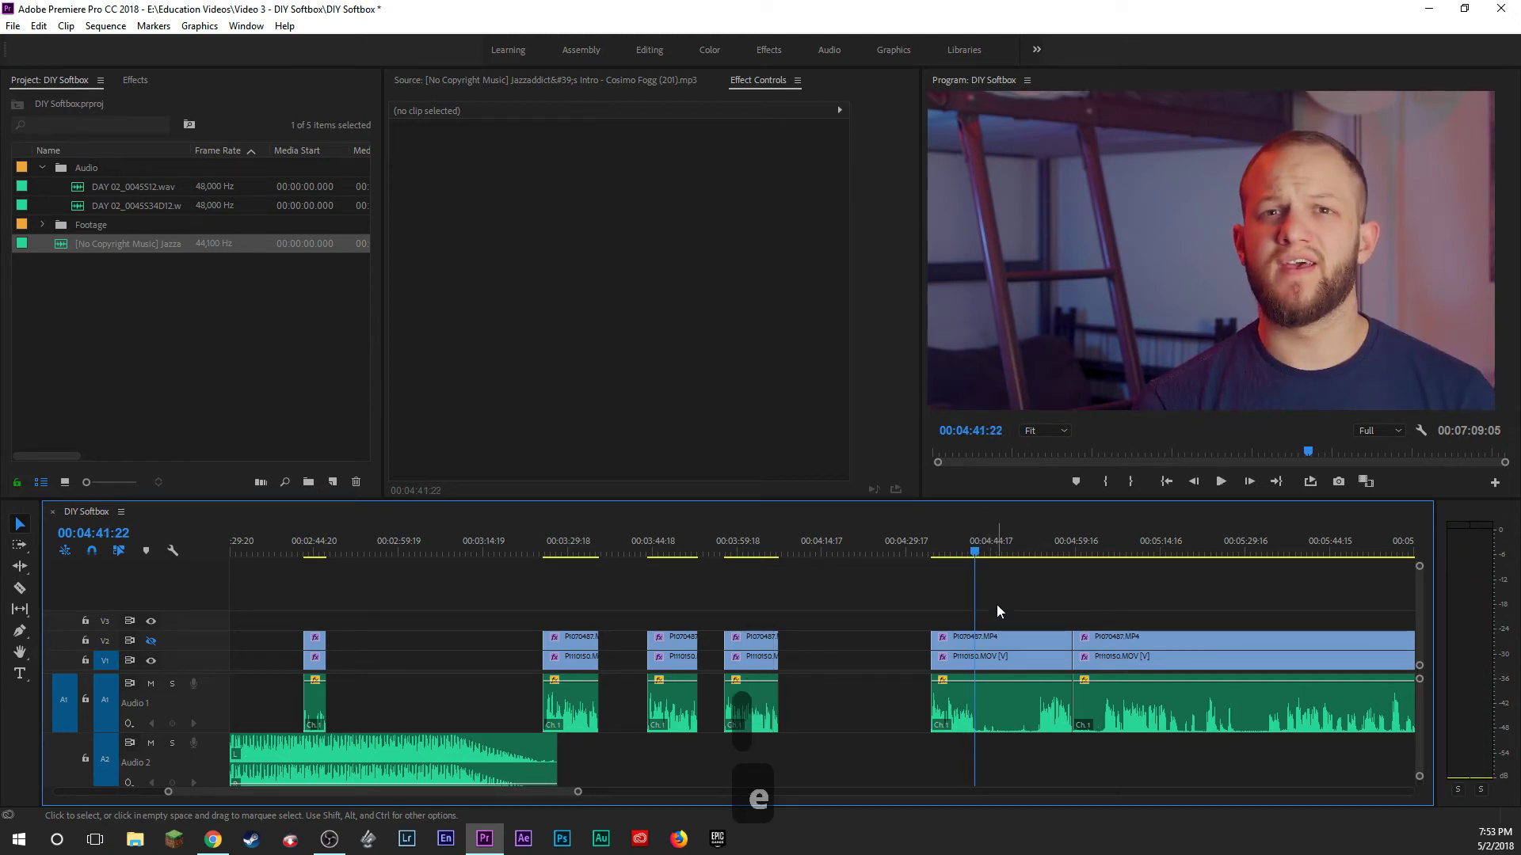
left_click(990, 702)
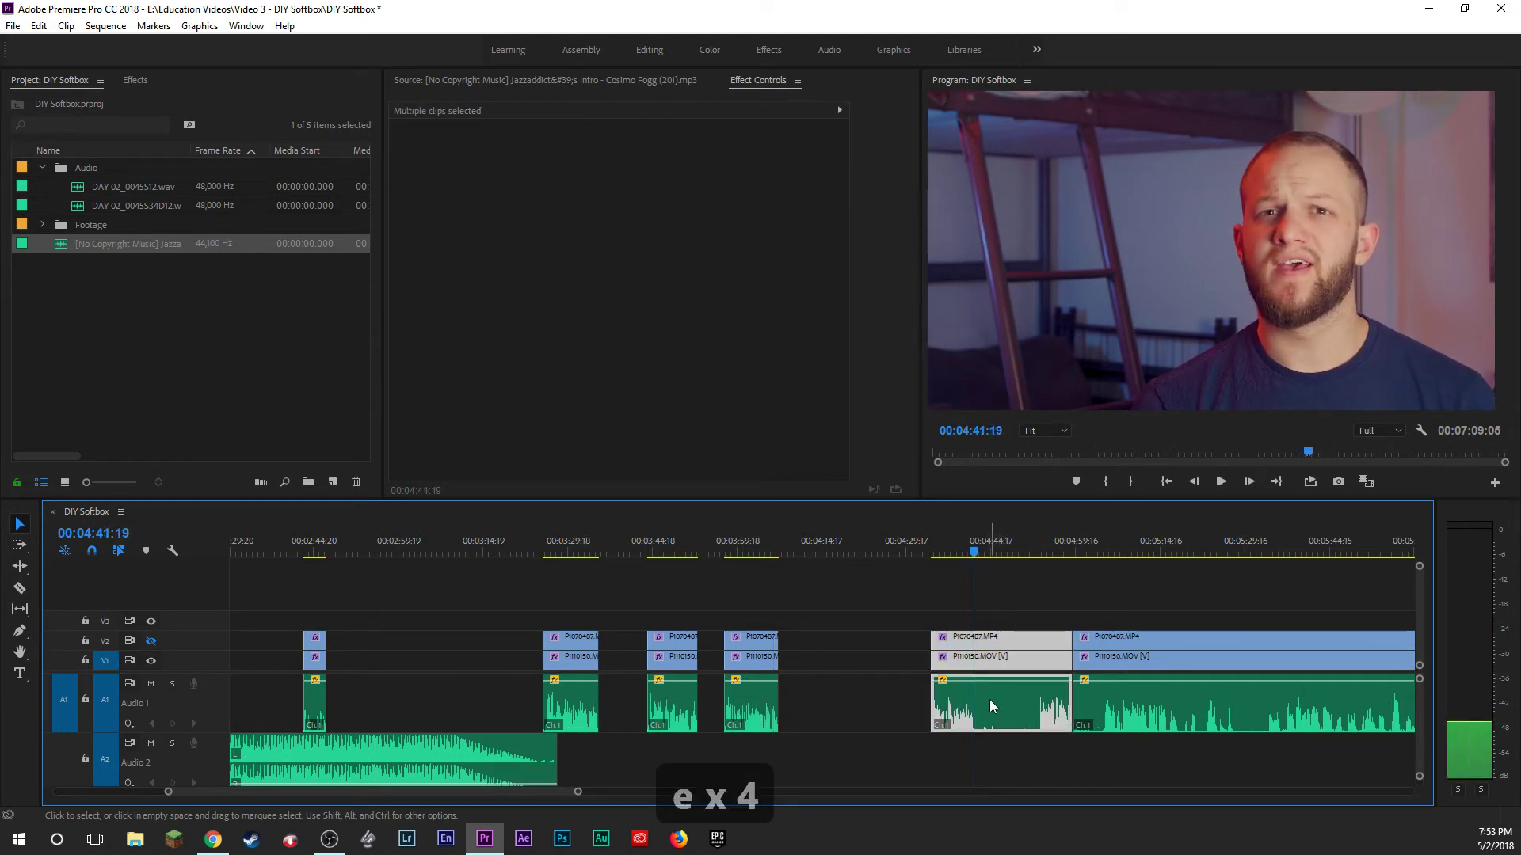
key("b")
Trim the start of the piece after the 00:04:41:19 cut forward to about 00:04:53, removing its silent stretch.
left_click_drag(995, 553, 1024, 552)
key("b")
key("b")
left_click(1000, 697)
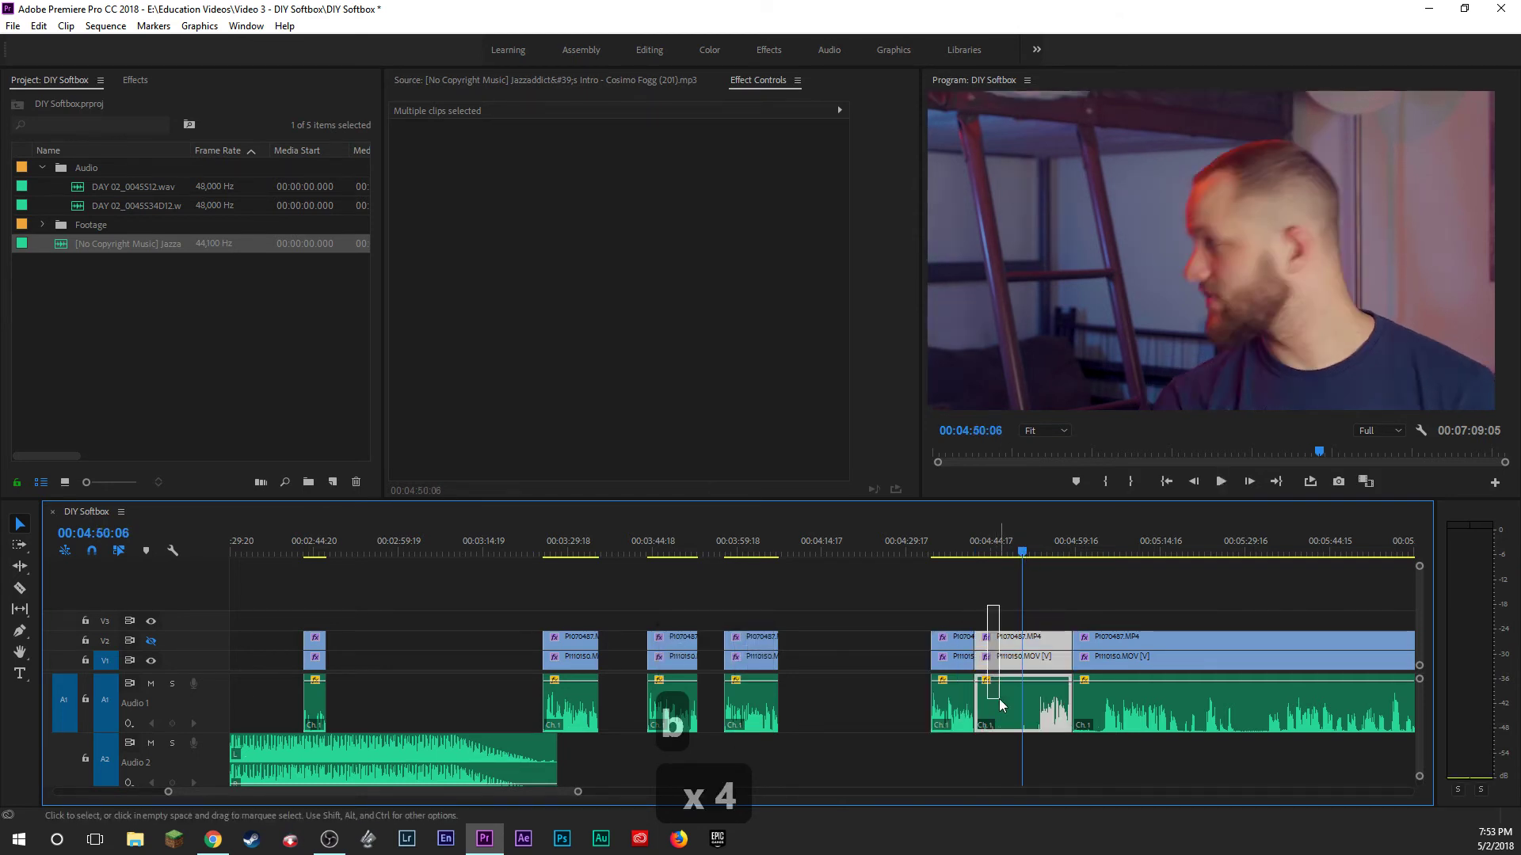
left_click_drag(982, 636, 1038, 637)
left_click(1033, 602)
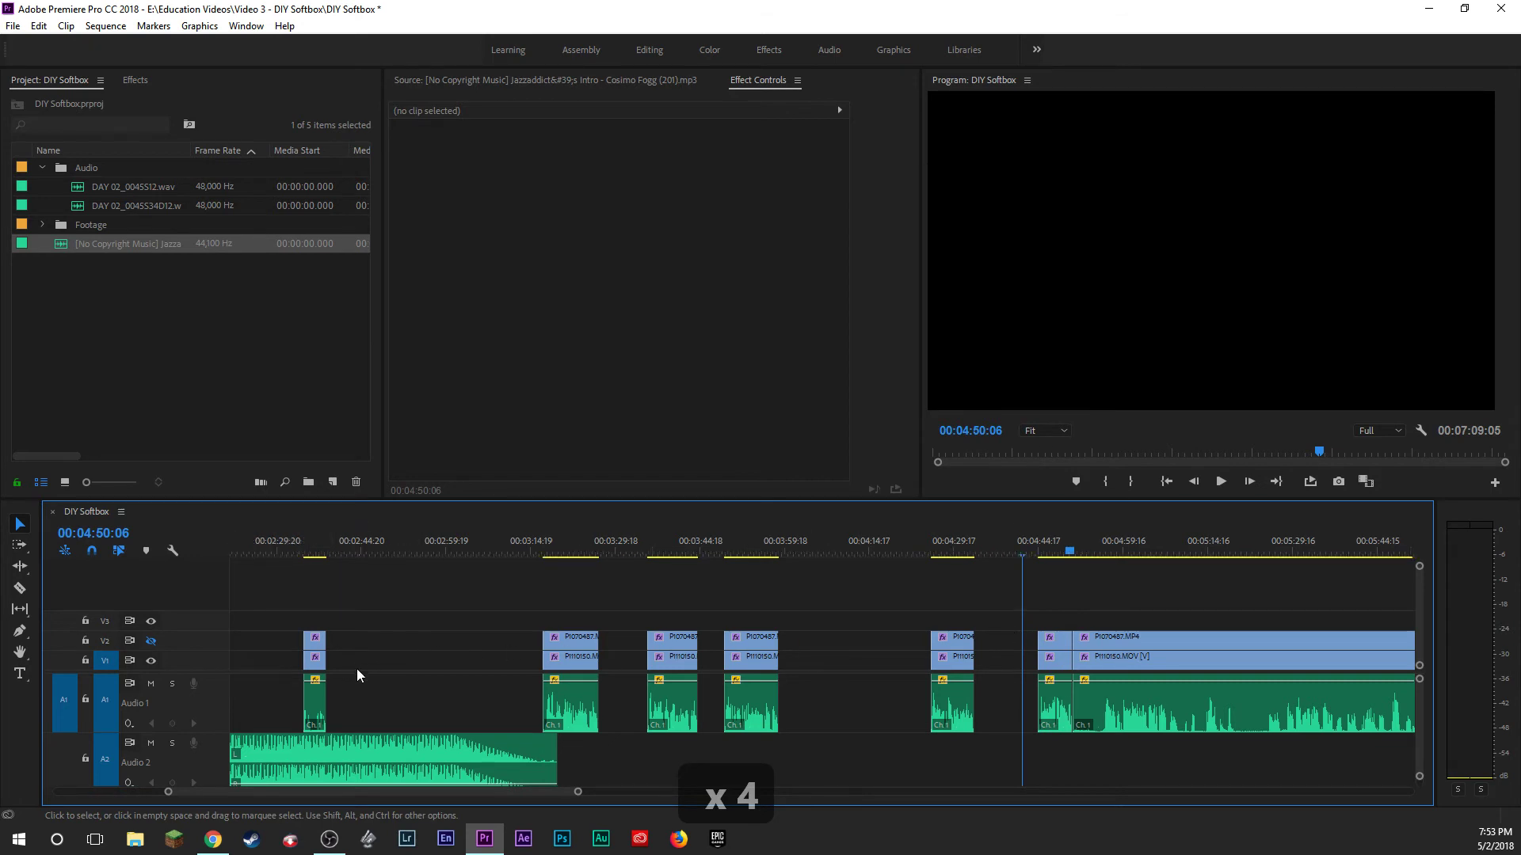
Close the six empty gaps between the kept takes so the clips sit back to back on the timeline.
scroll(357, 669, "up", 5)
left_click(438, 638)
key("Delete")
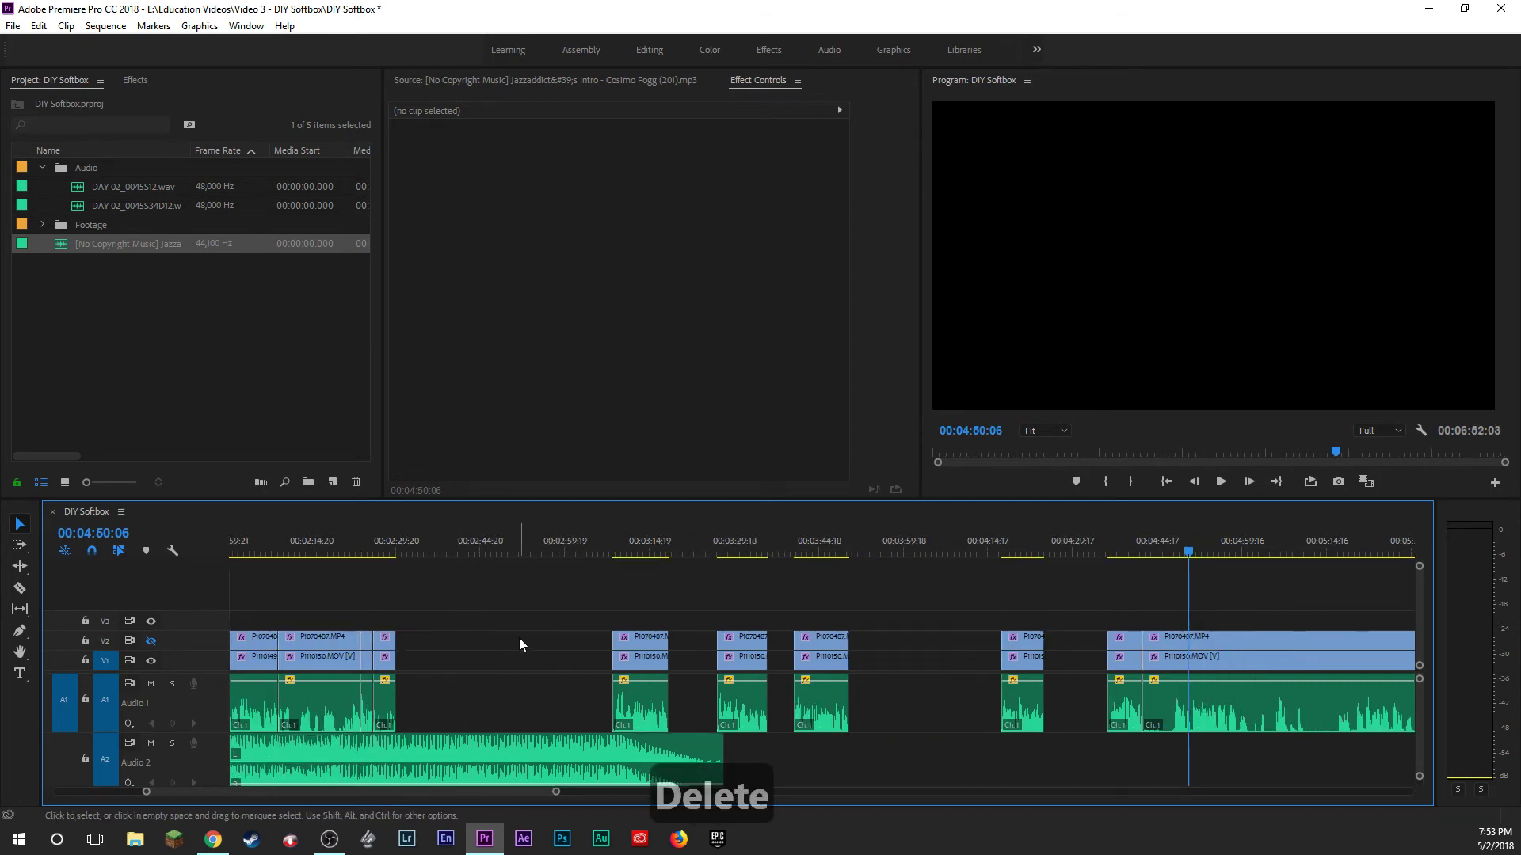
left_click(519, 639)
key("Delete")
left_click(487, 640)
key("Delete")
left_click(513, 640)
key("Delete")
left_click(638, 643)
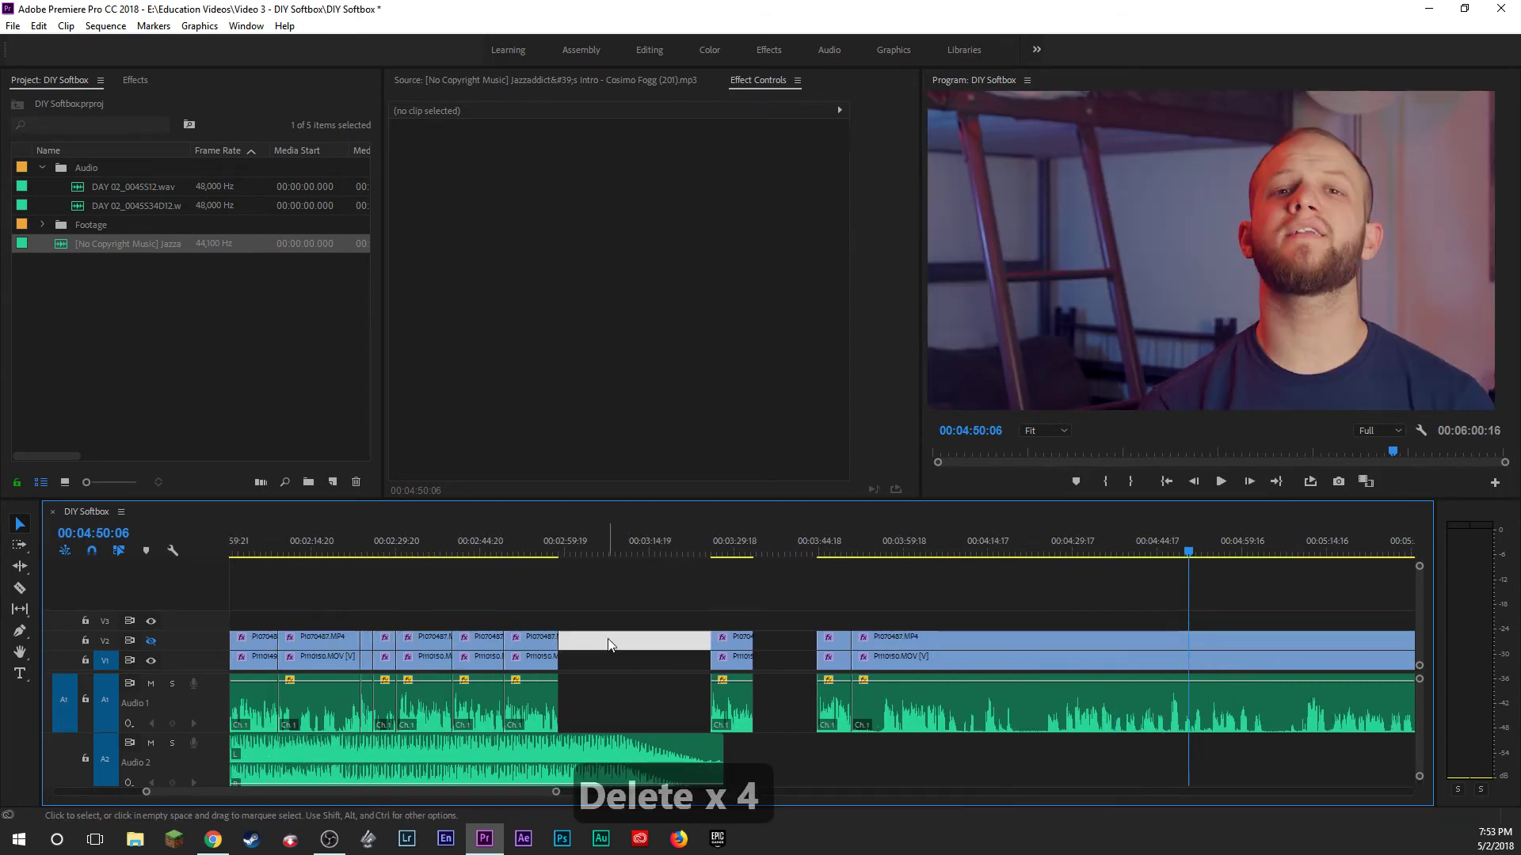
key("Delete")
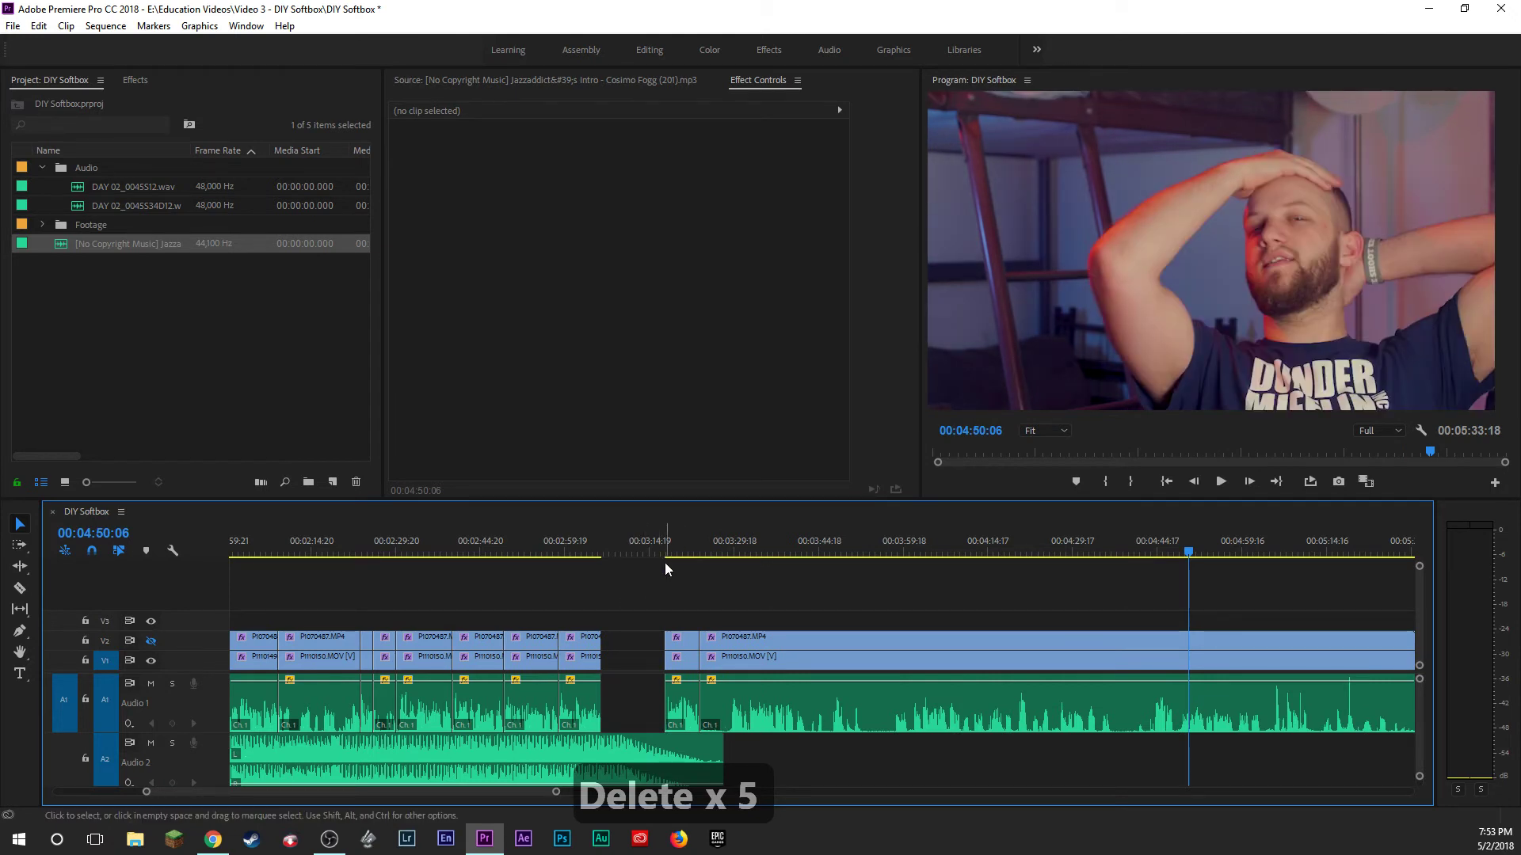
left_click(632, 640)
key("Delete")
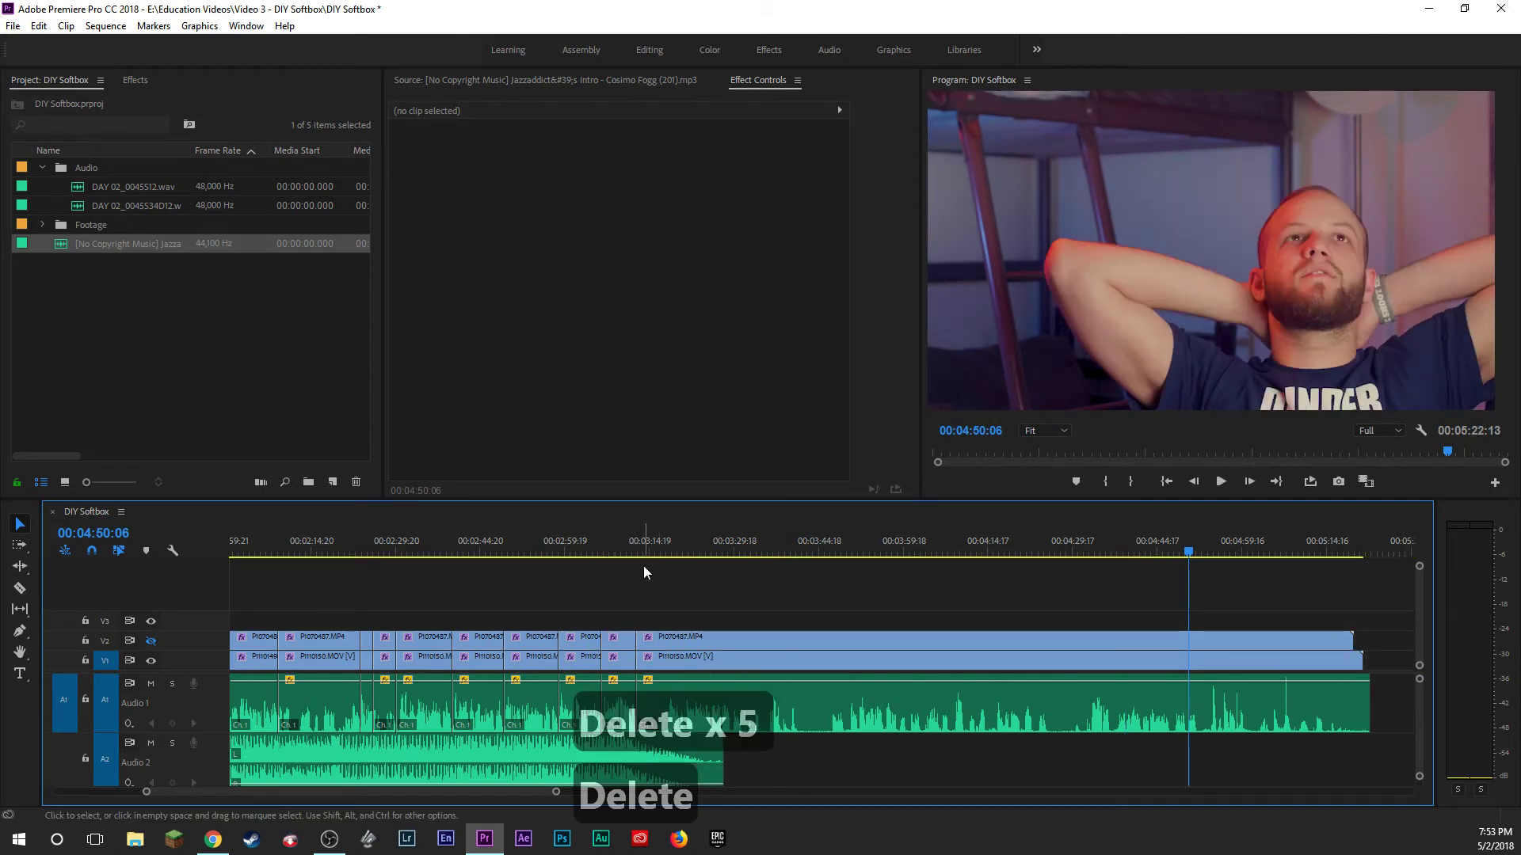
Review the last clip from about 00:03:14 for the next usable take and split its video and audio at 00:04:33:00.
left_click(647, 547)
key("space")
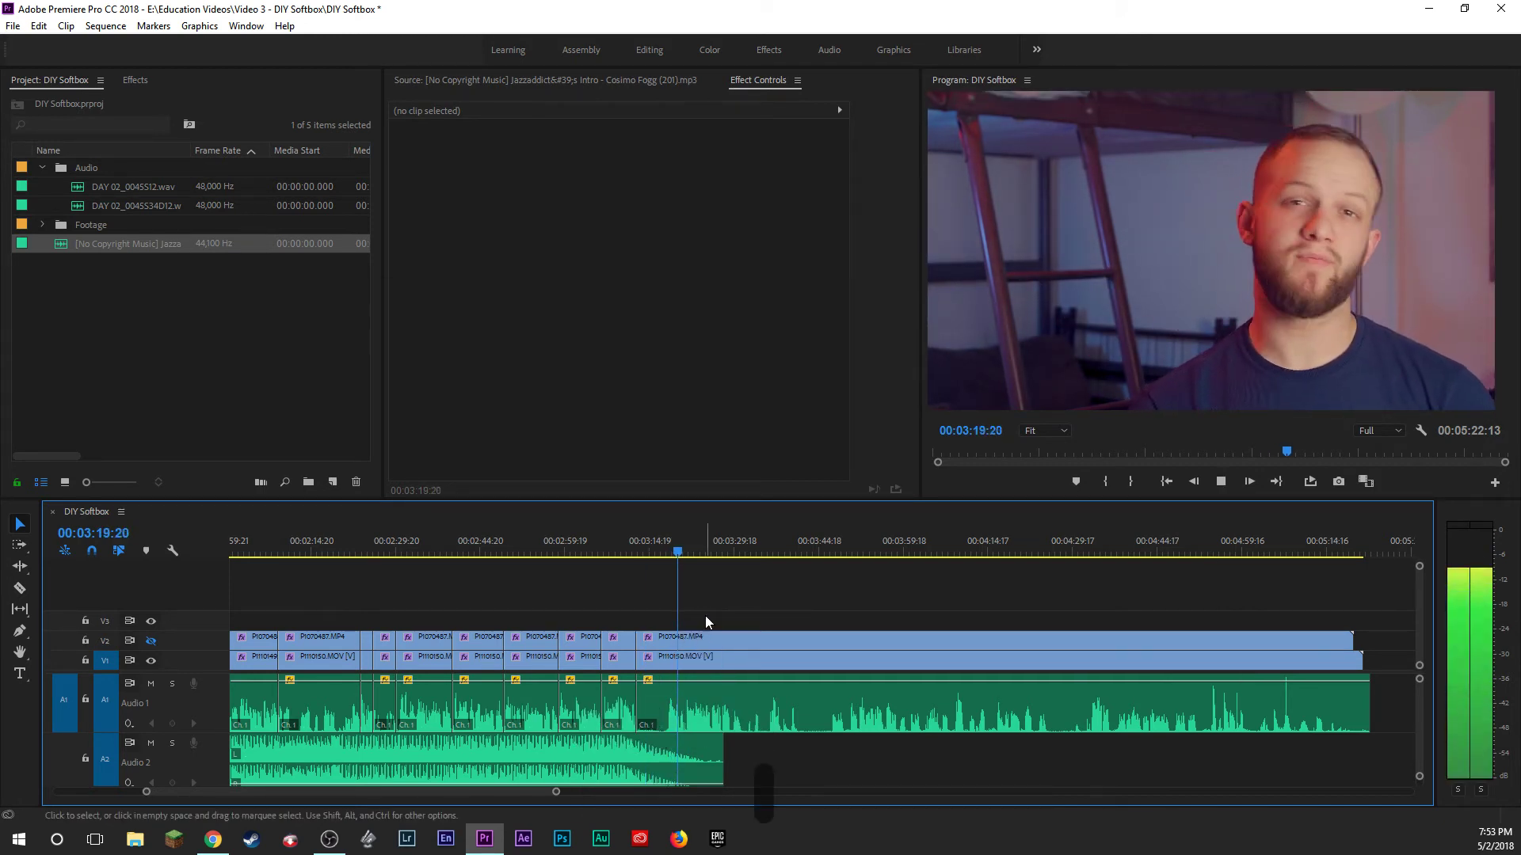
left_click(770, 548)
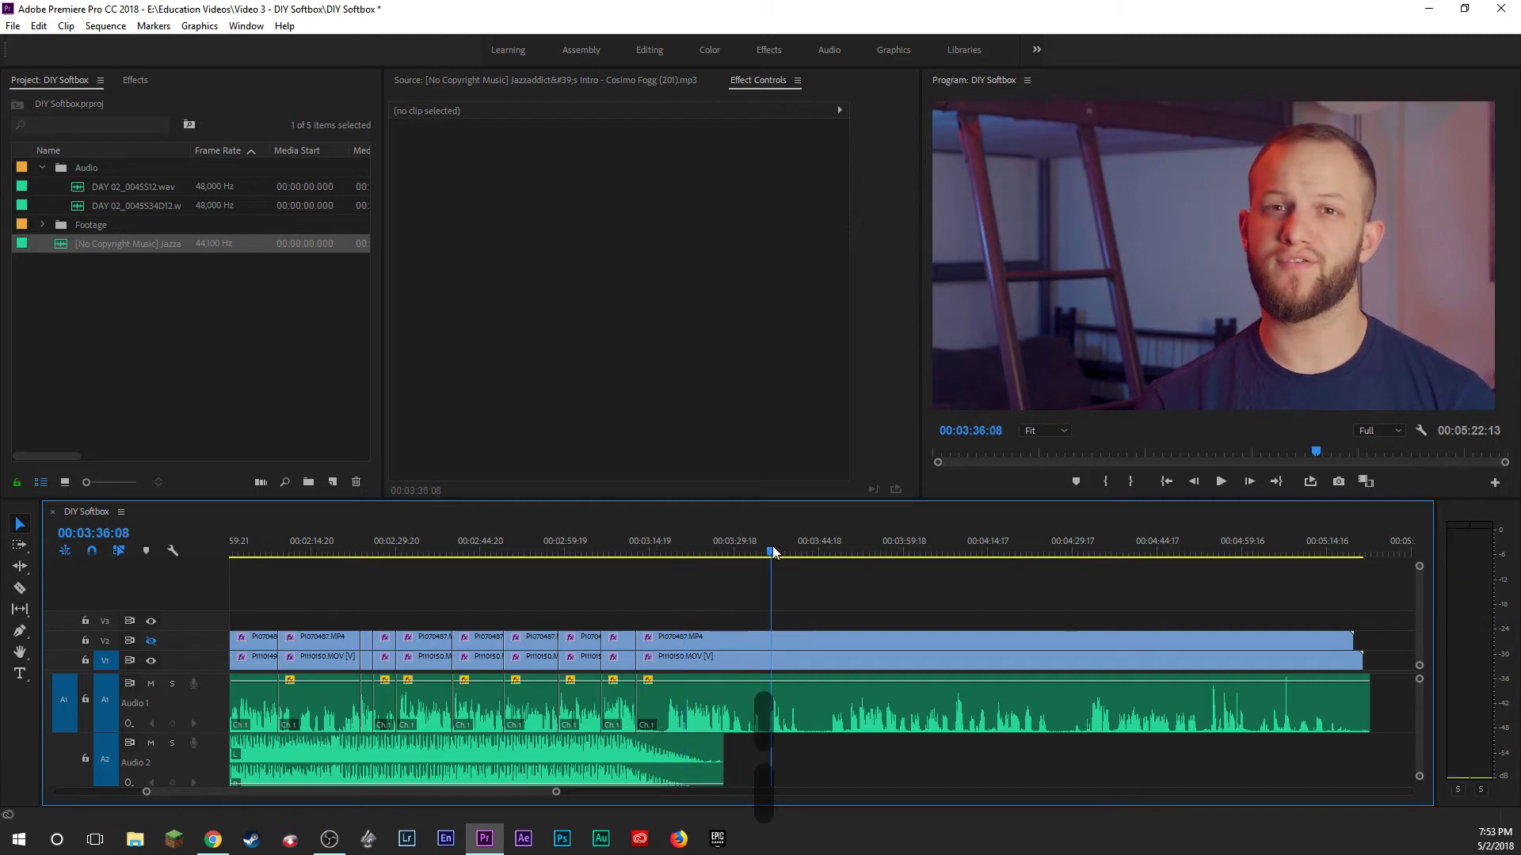
left_click(842, 541)
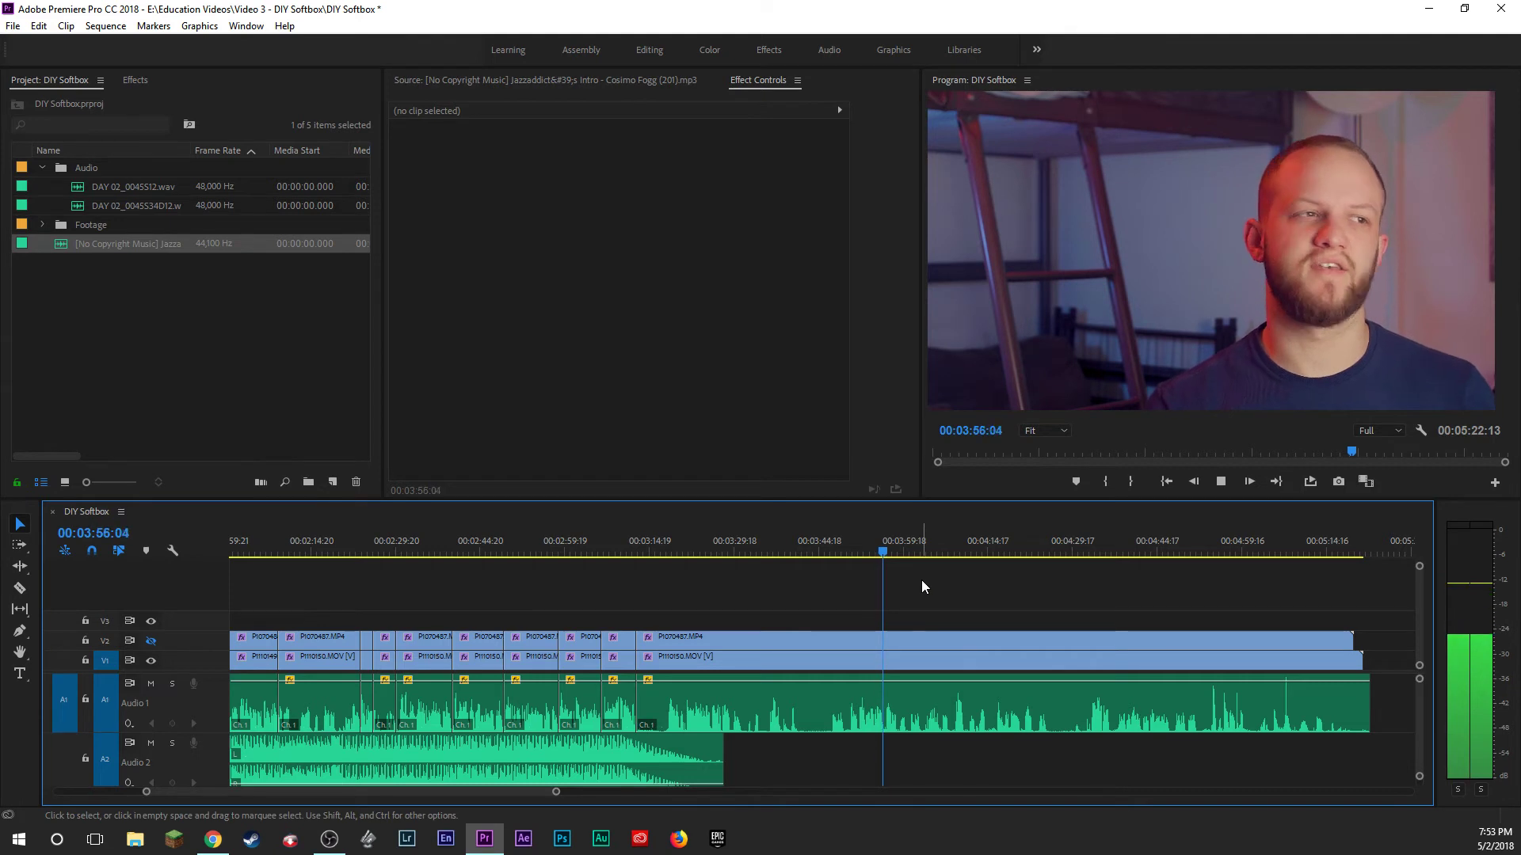
left_click(955, 552)
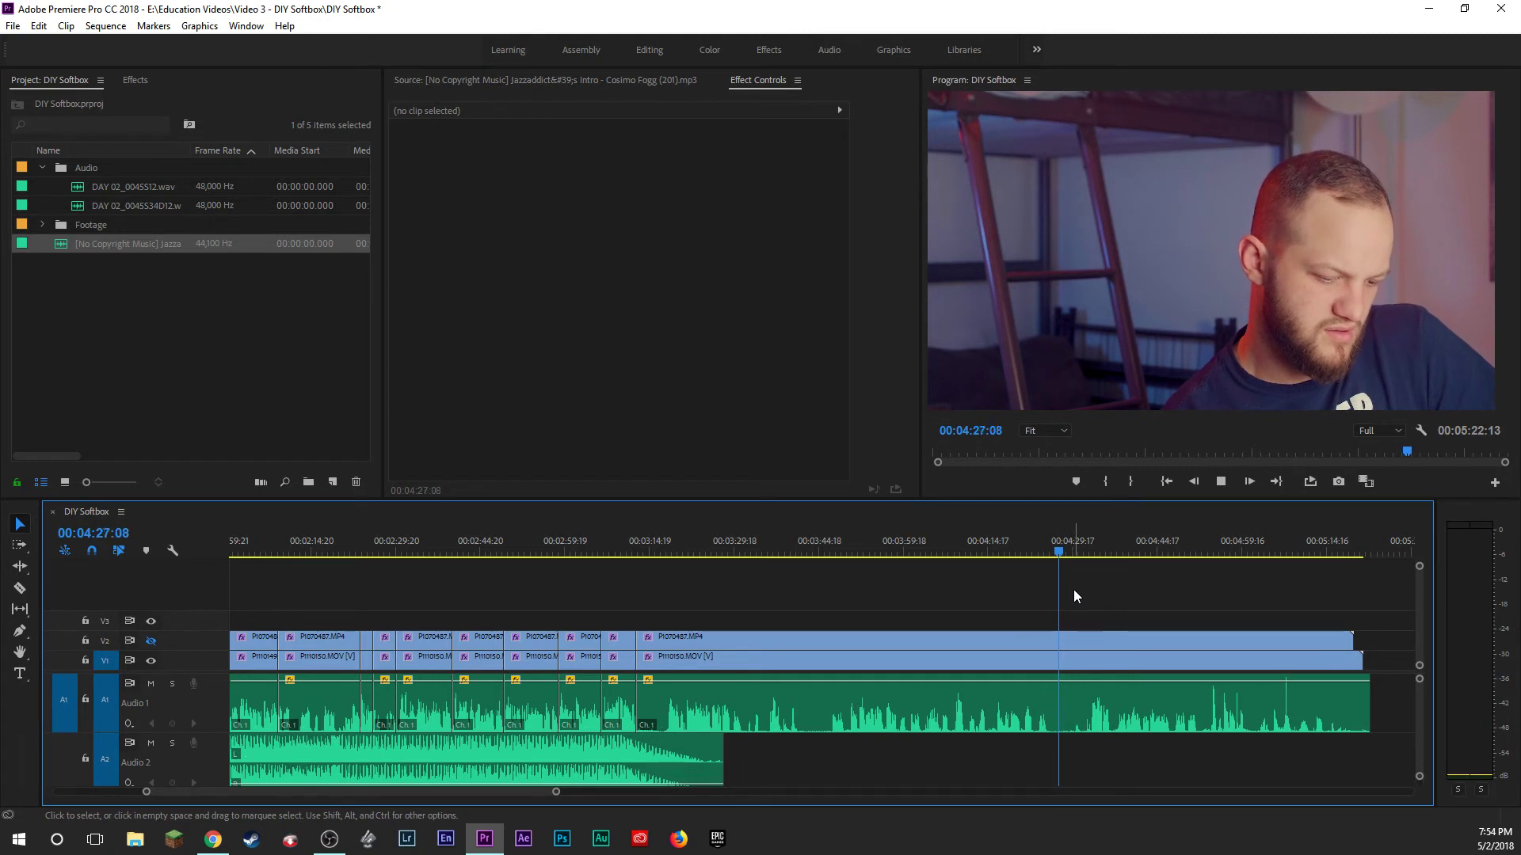
left_click(1086, 553)
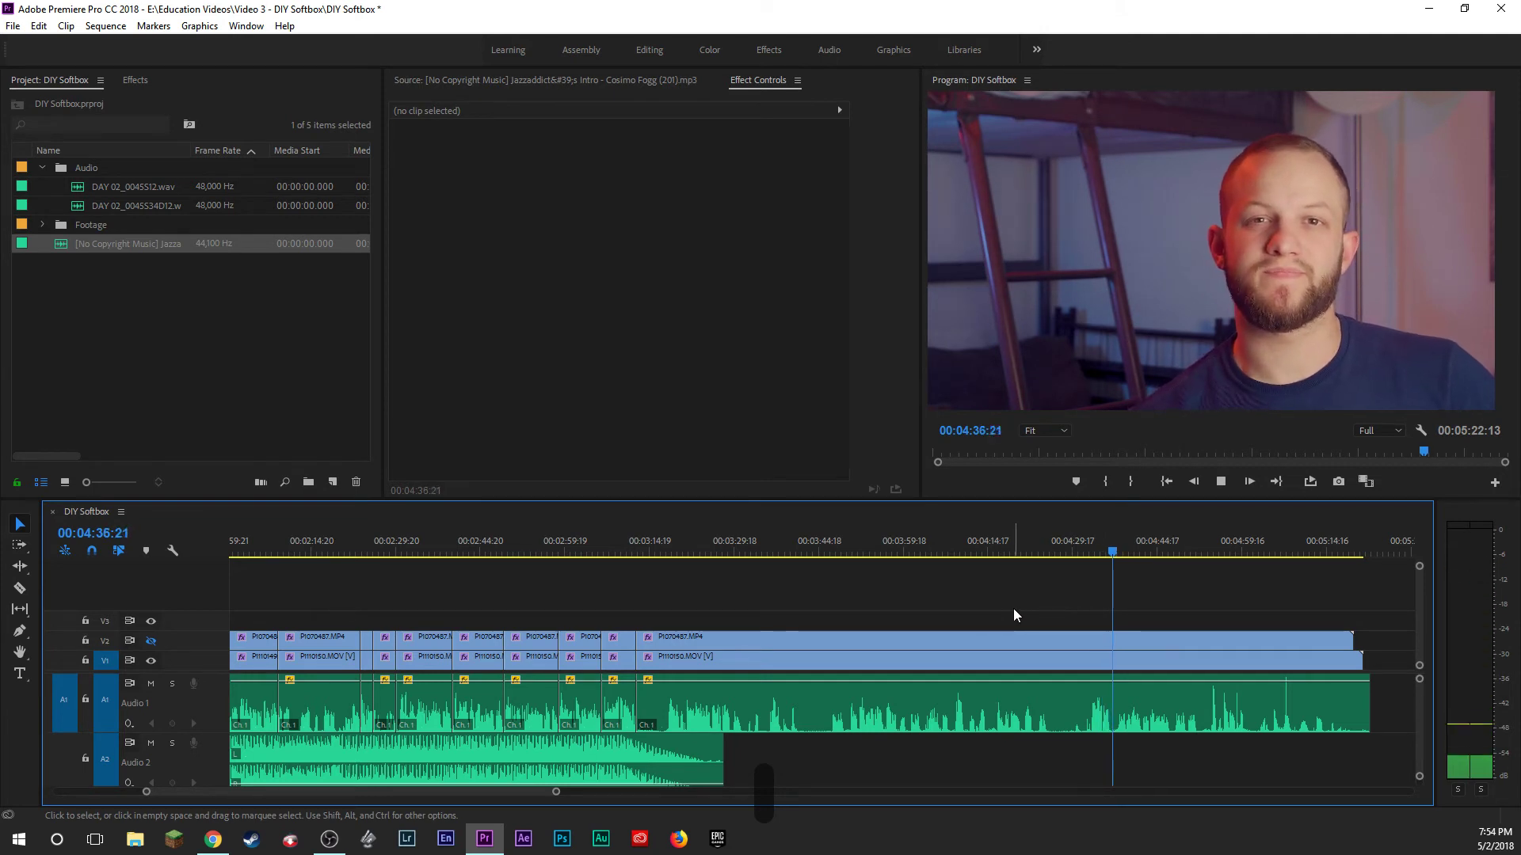
key("space")
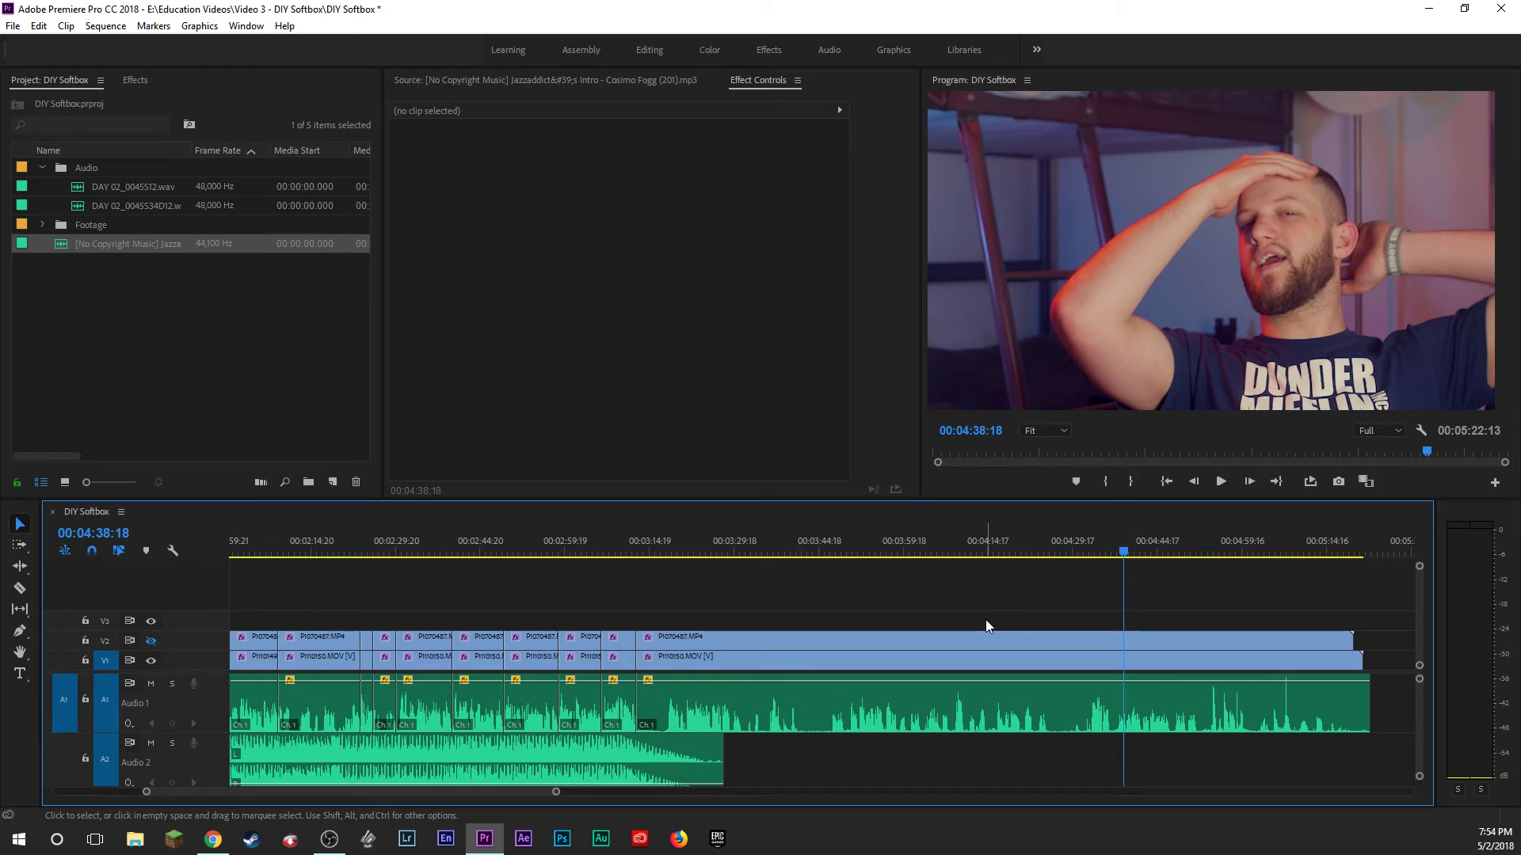
key("space")
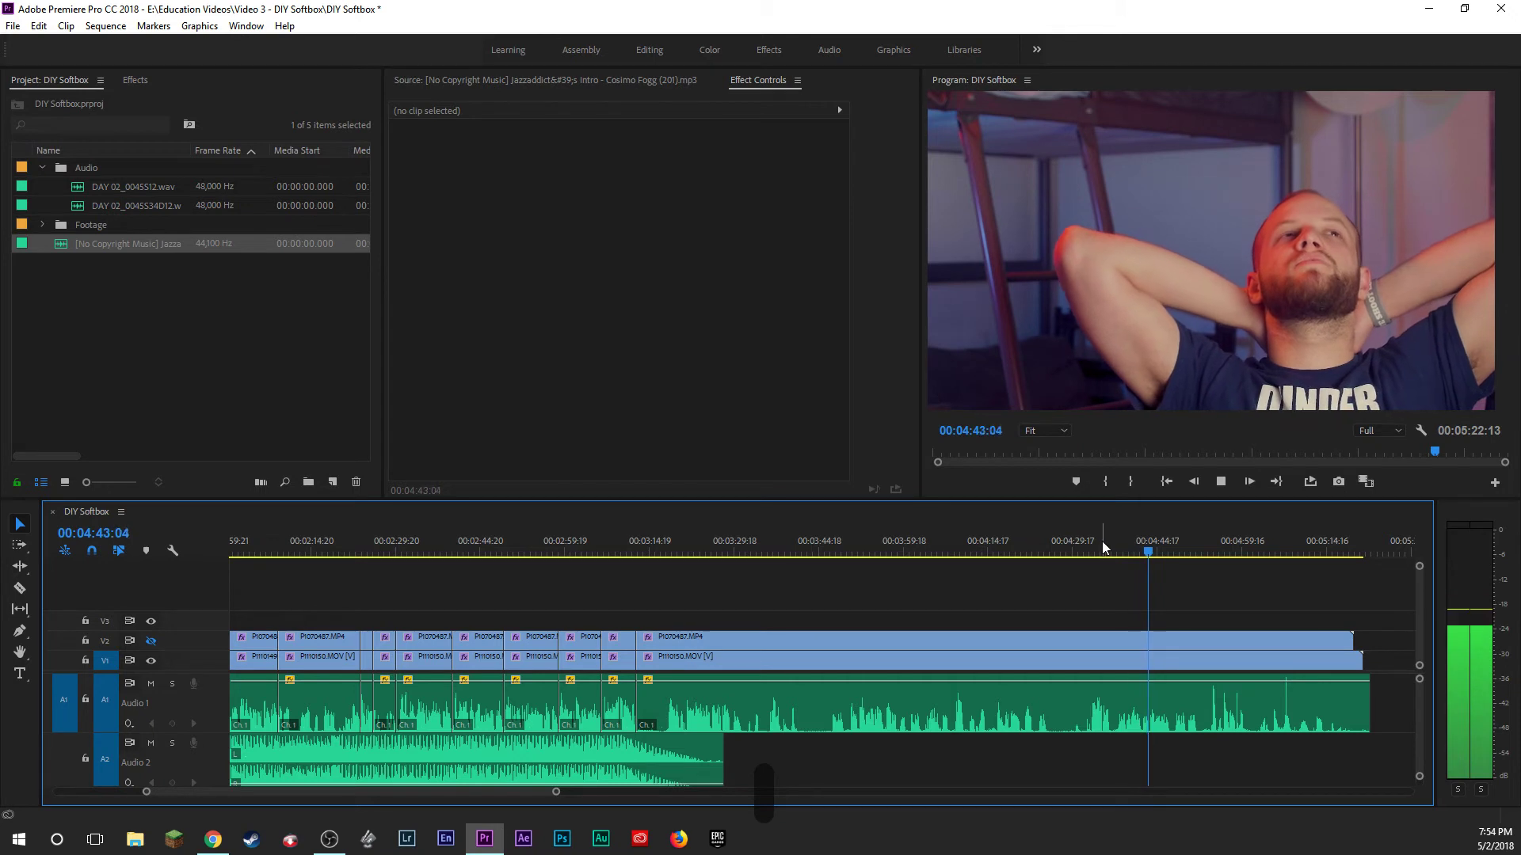
left_click_drag(1101, 540, 1090, 540)
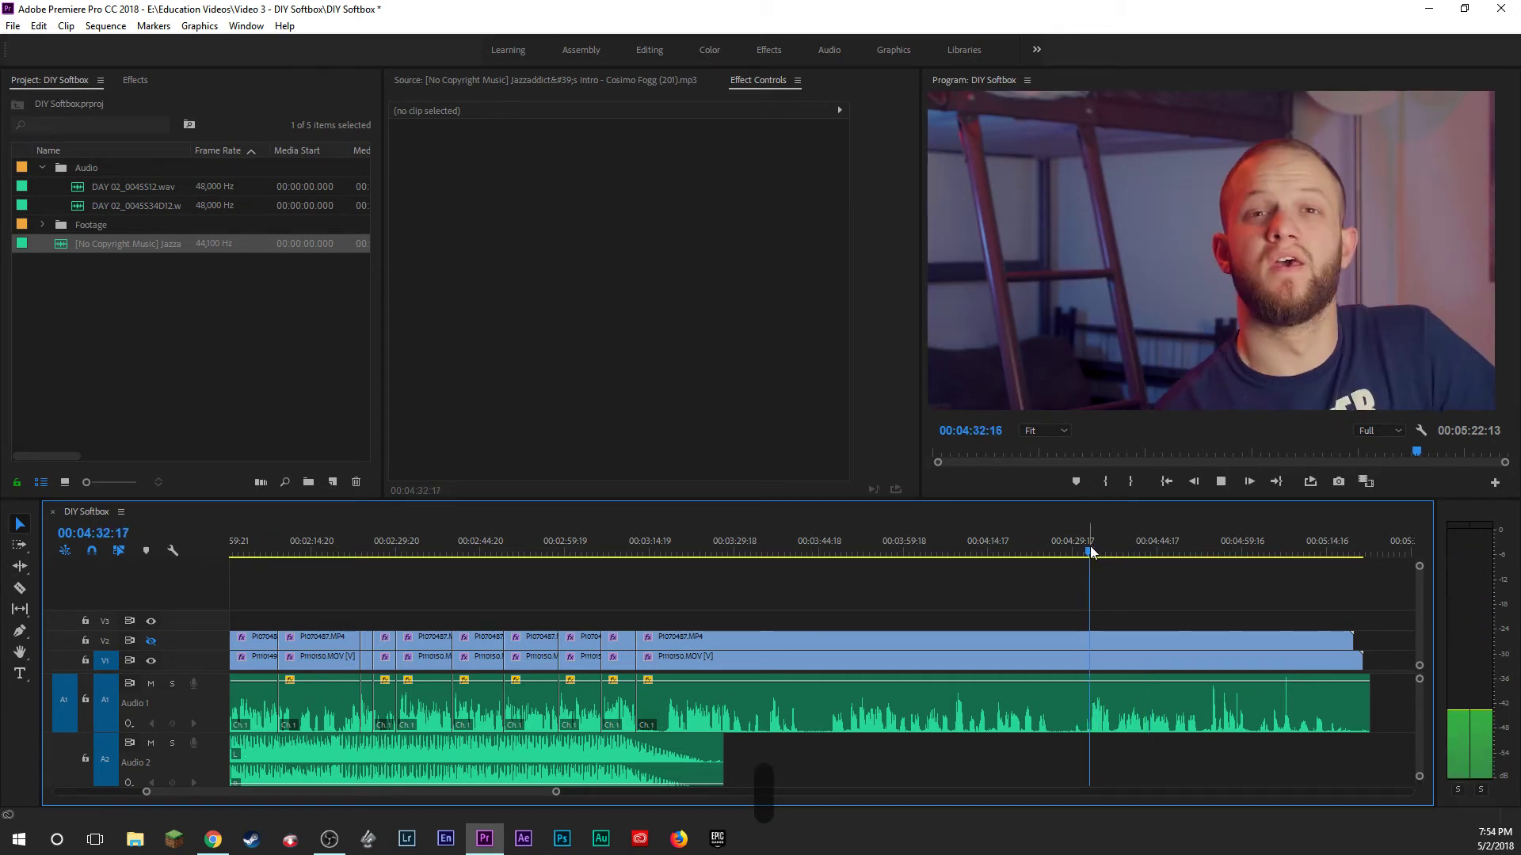
key("space")
left_click_drag(658, 615, 1032, 709)
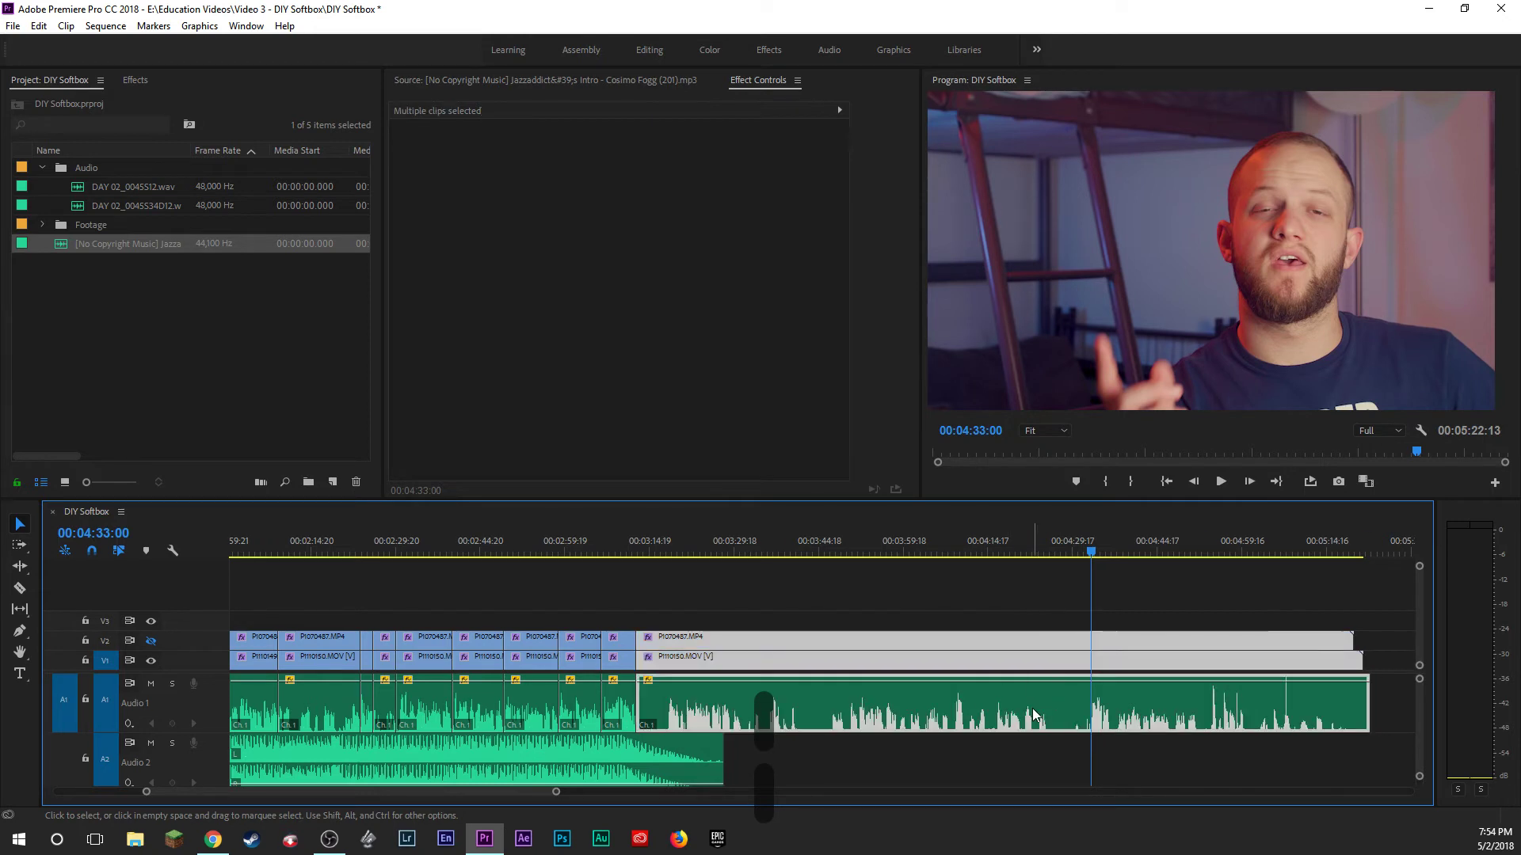
key("b")
Play the new take to its end, step to 00:04:36:18 and split the video and audio clips there.
key("space")
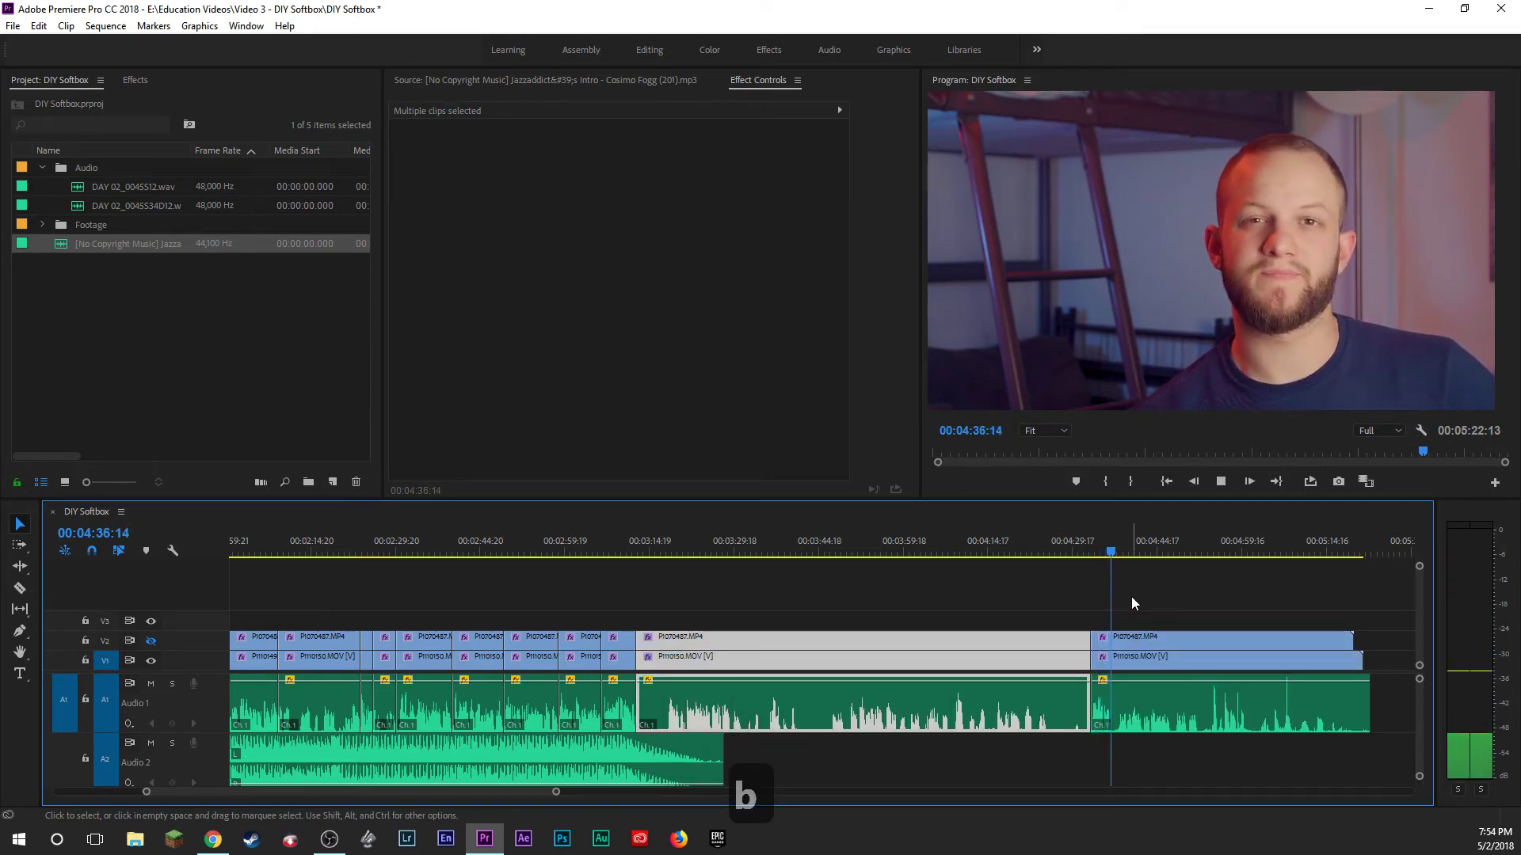
key("space")
key("e")
key("e")
key("e")
key("e")
key("e")
key("e")
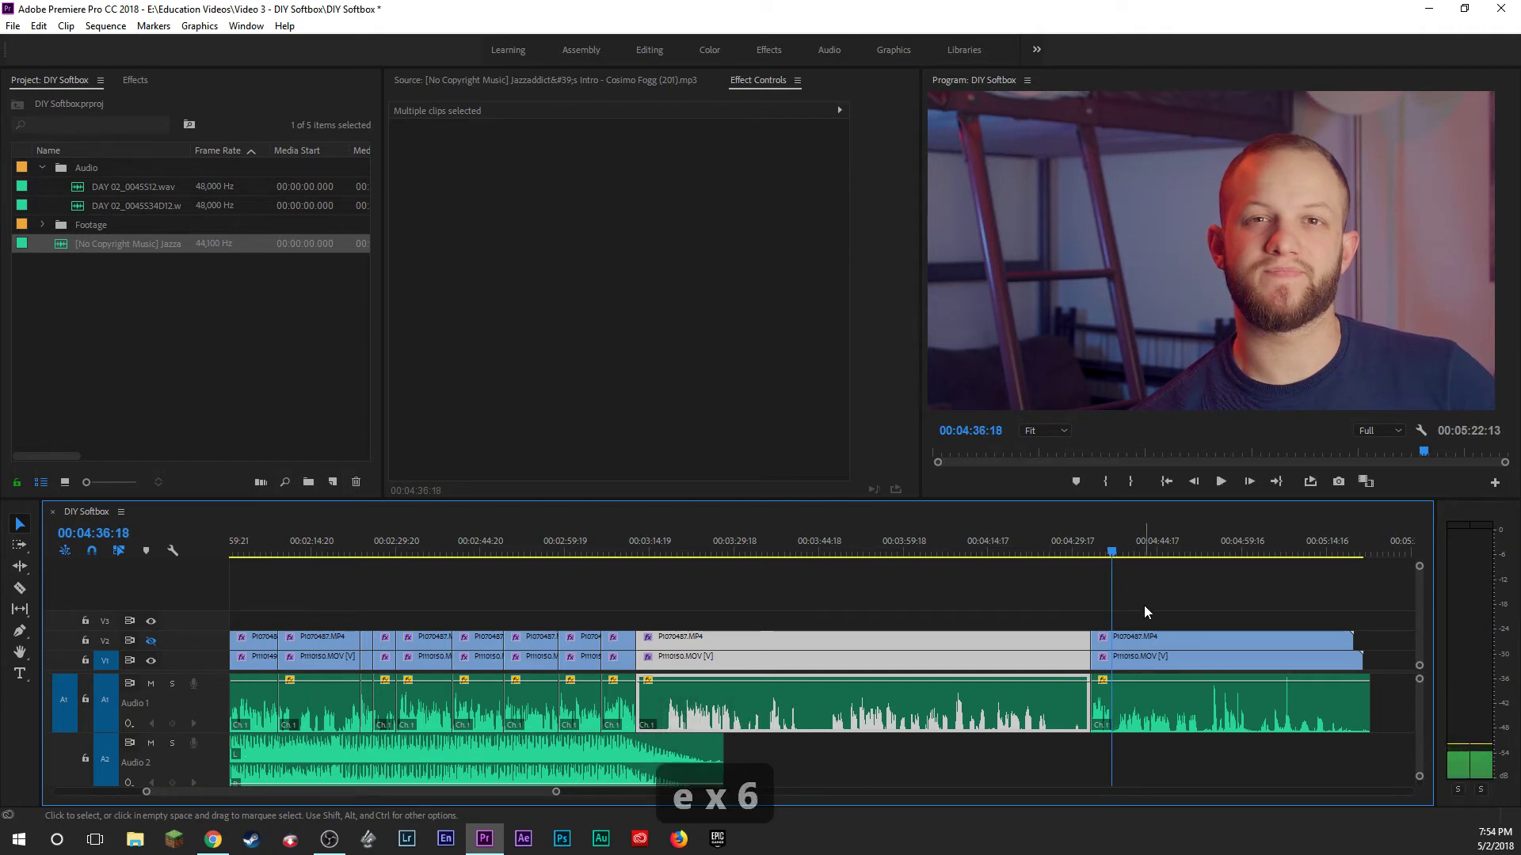
left_click(1144, 605)
key("b")
left_click(890, 626)
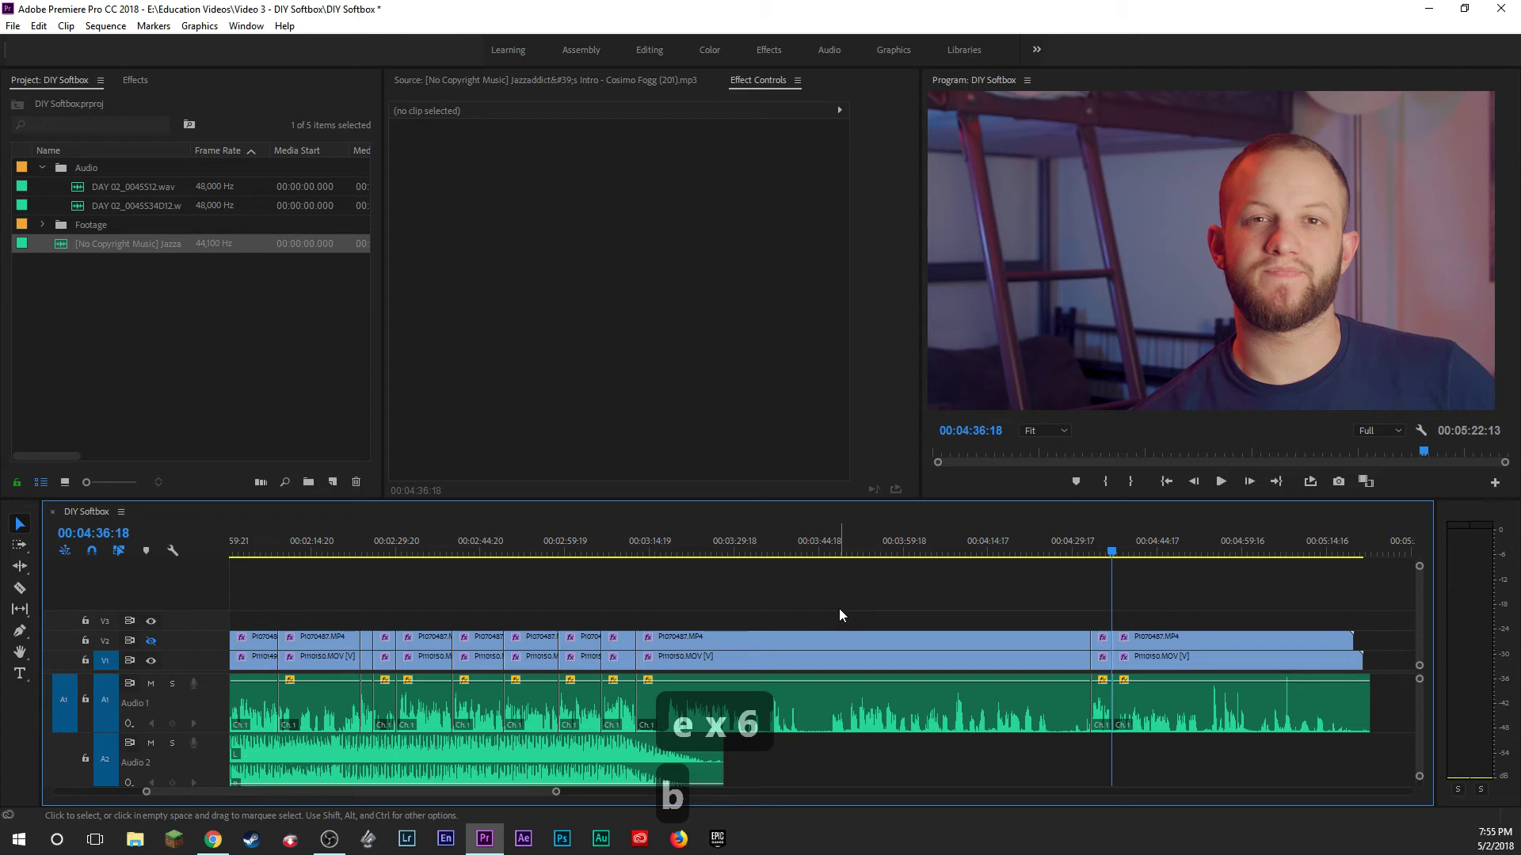
Review the long clip between about 00:03:12 and 00:04:12 for the next usable take.
left_click(834, 540)
key("space")
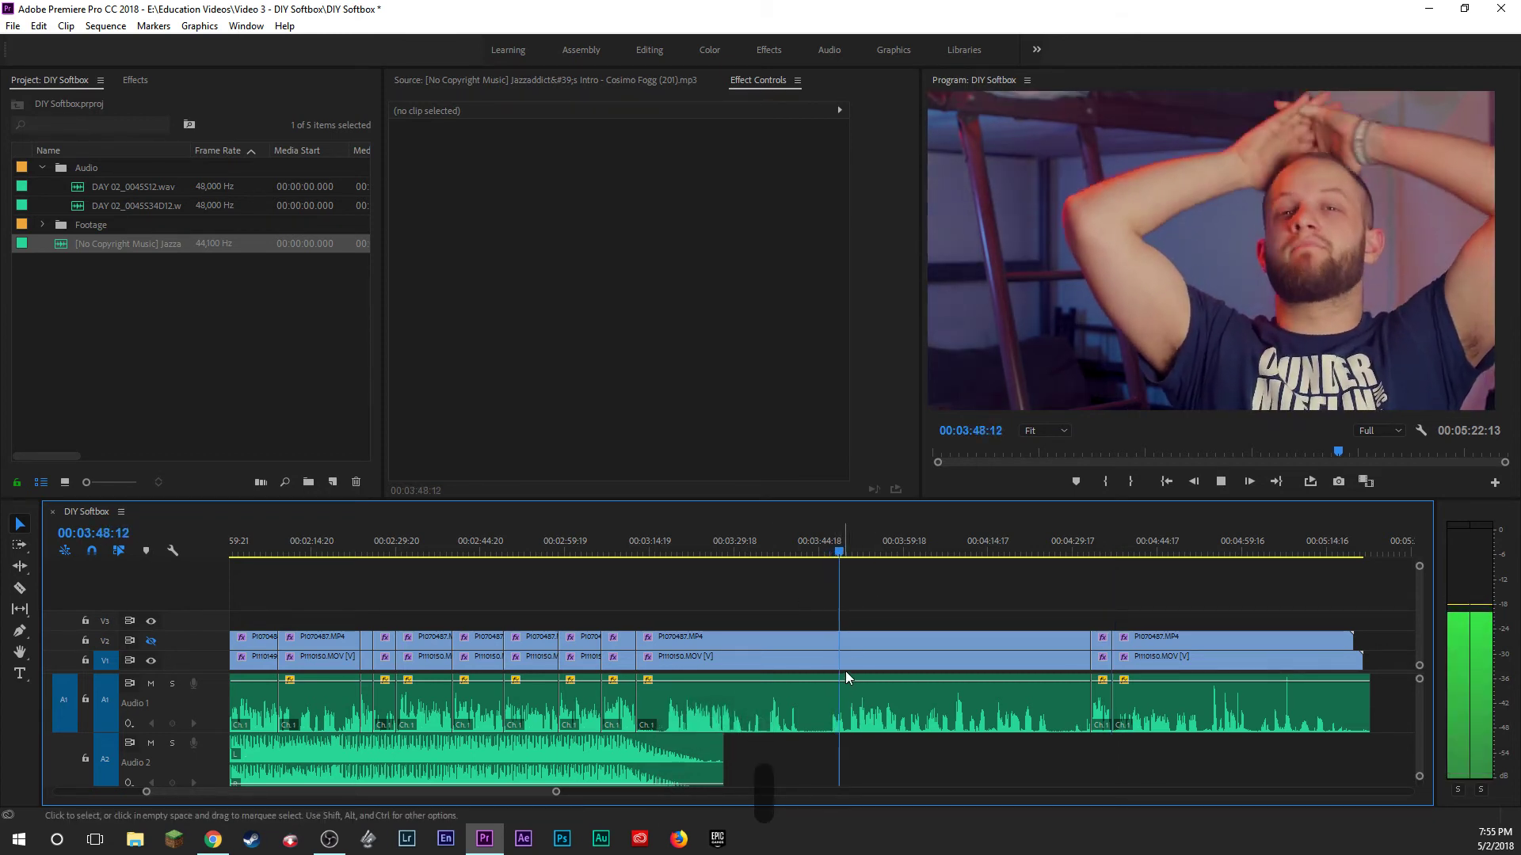
left_click(770, 542)
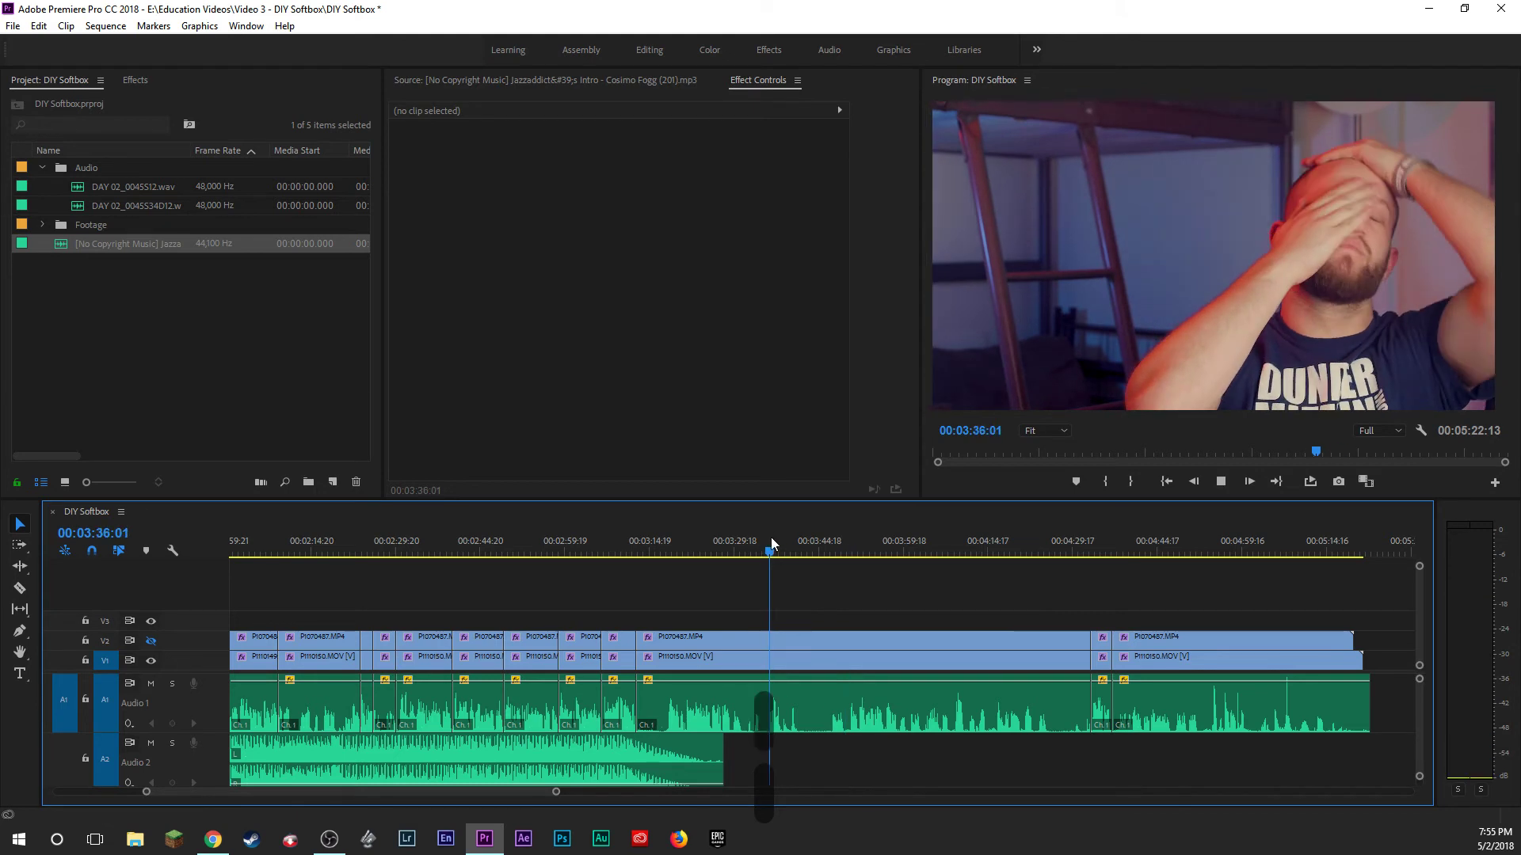
key("space")
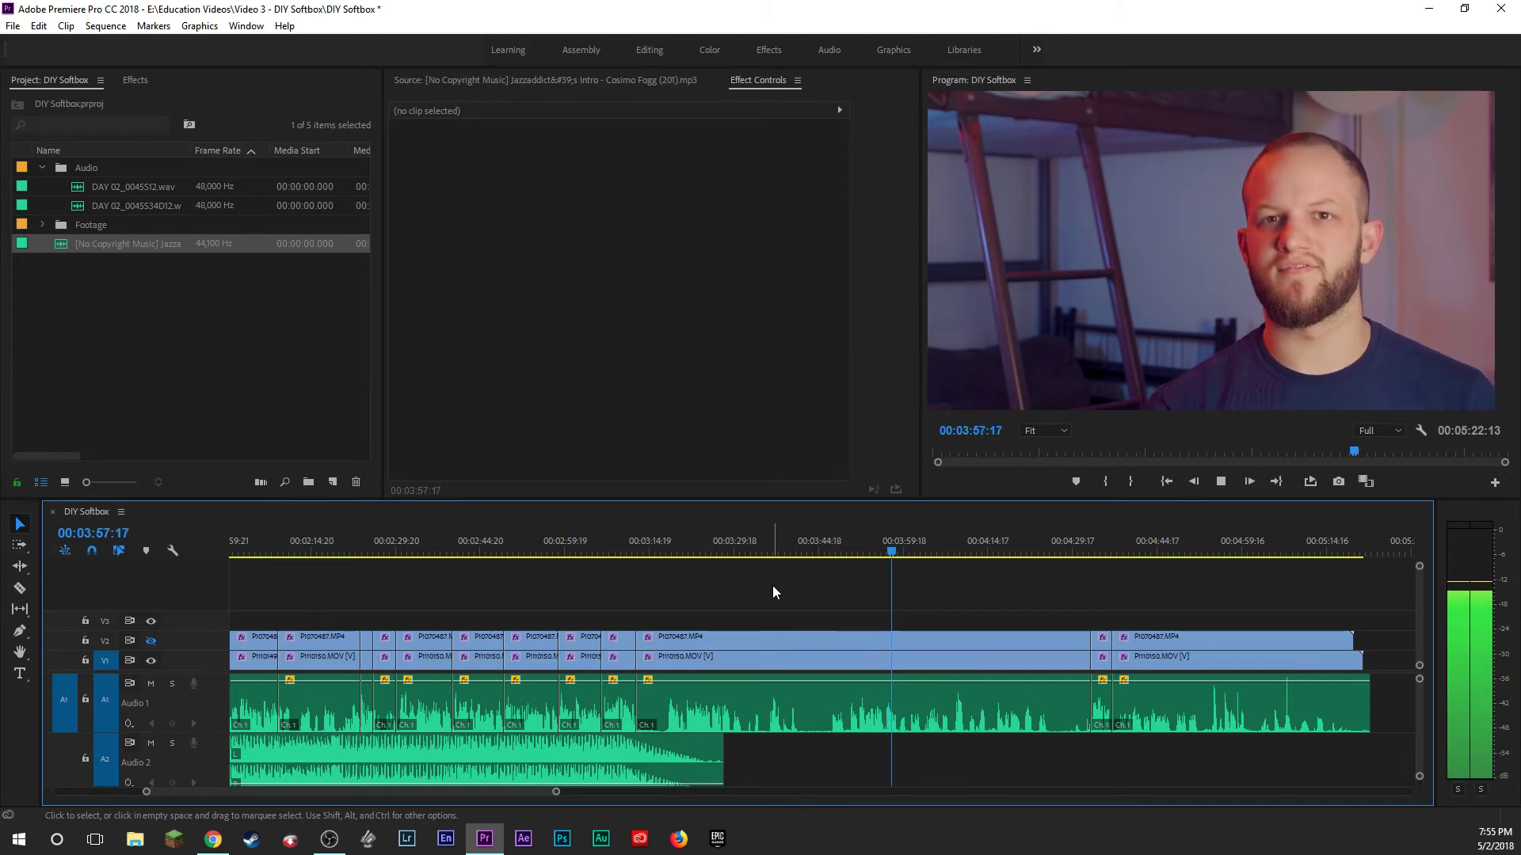
key("space")
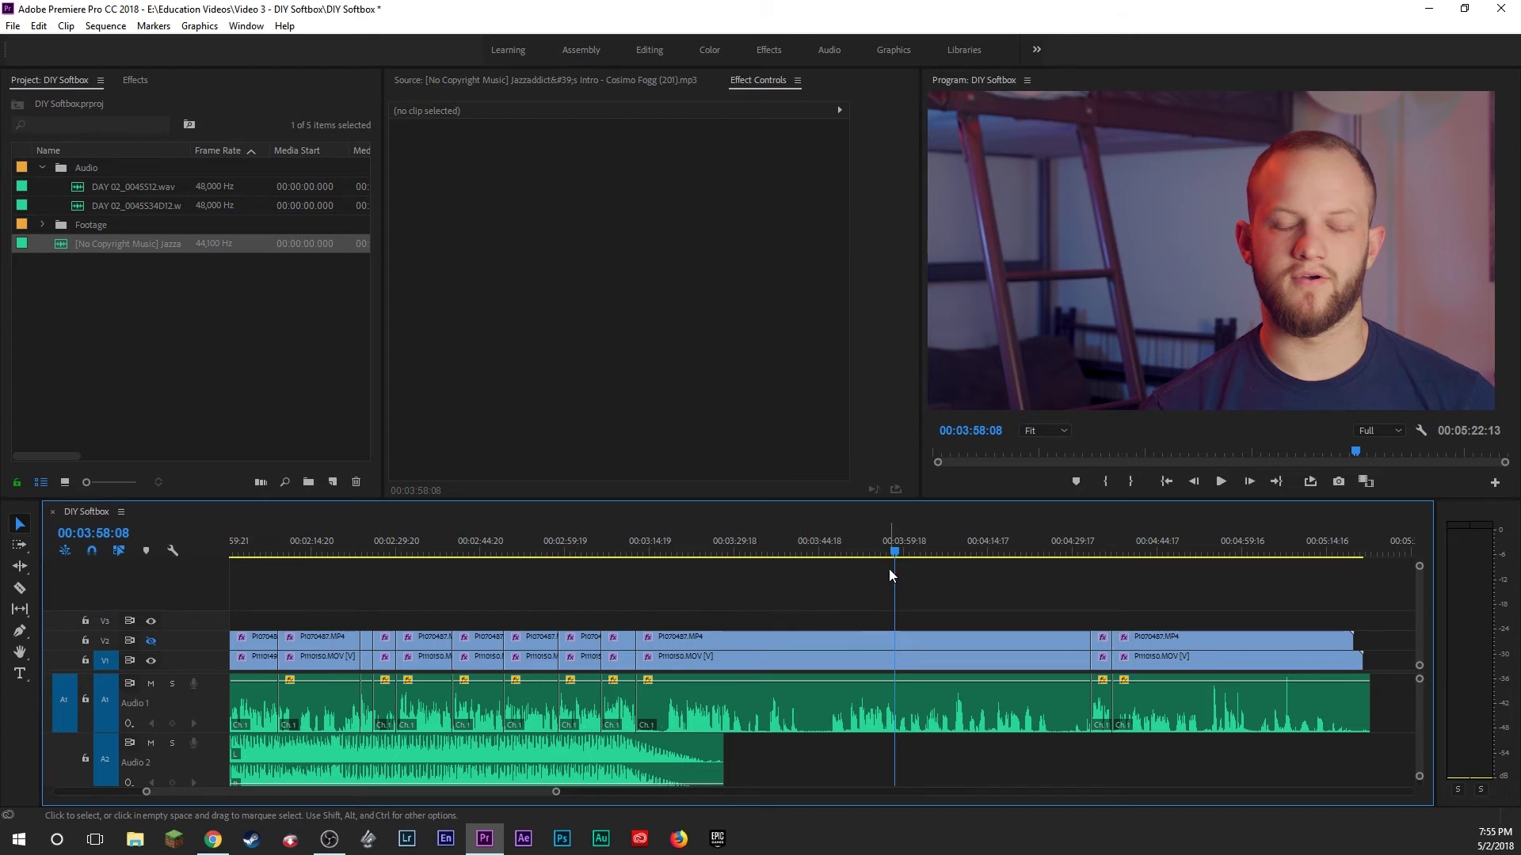
key("space")
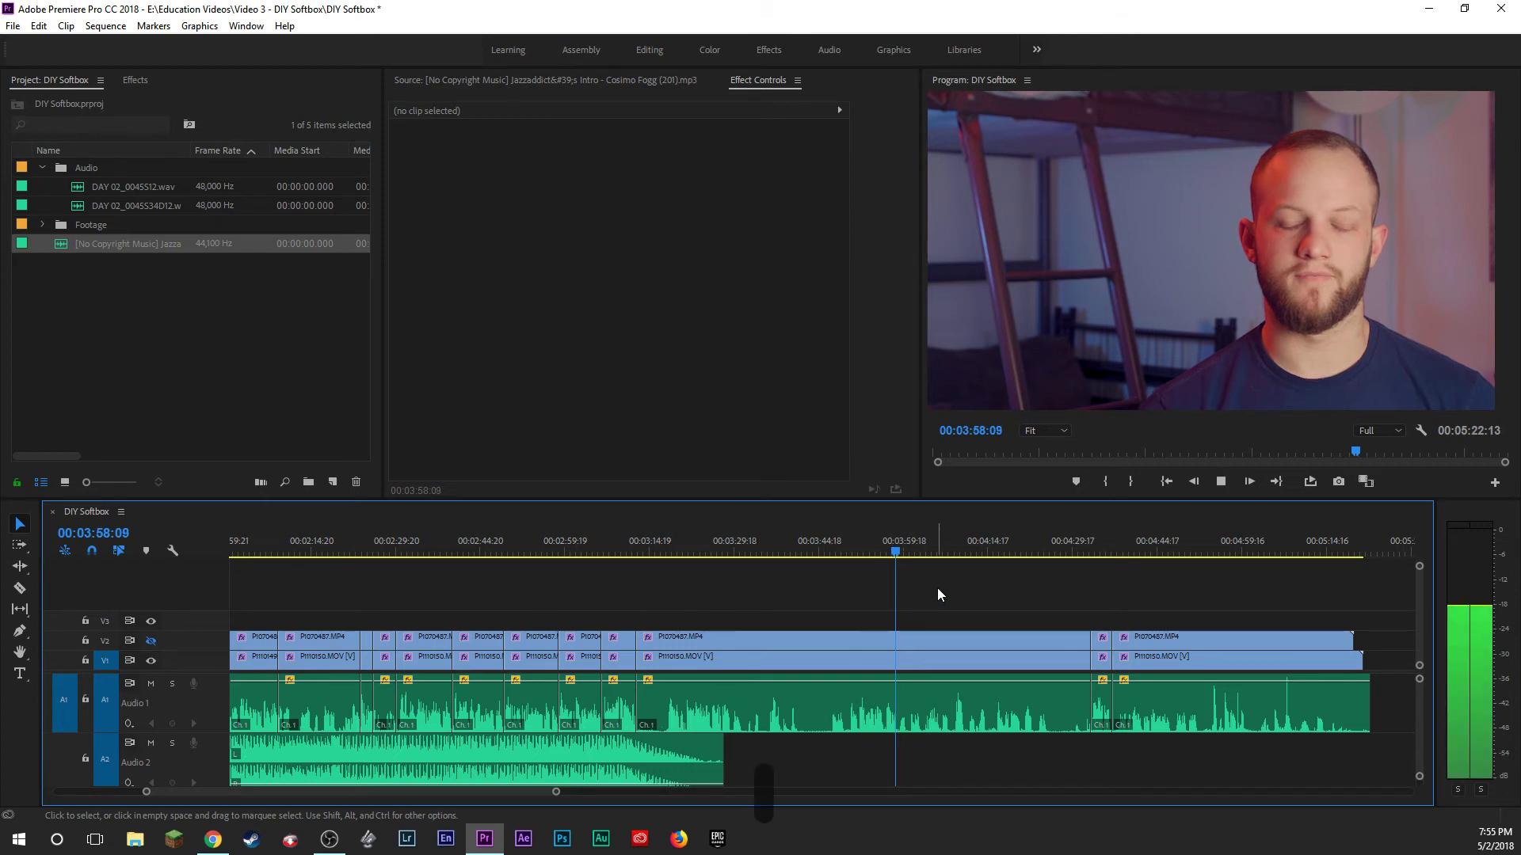
left_click(667, 541)
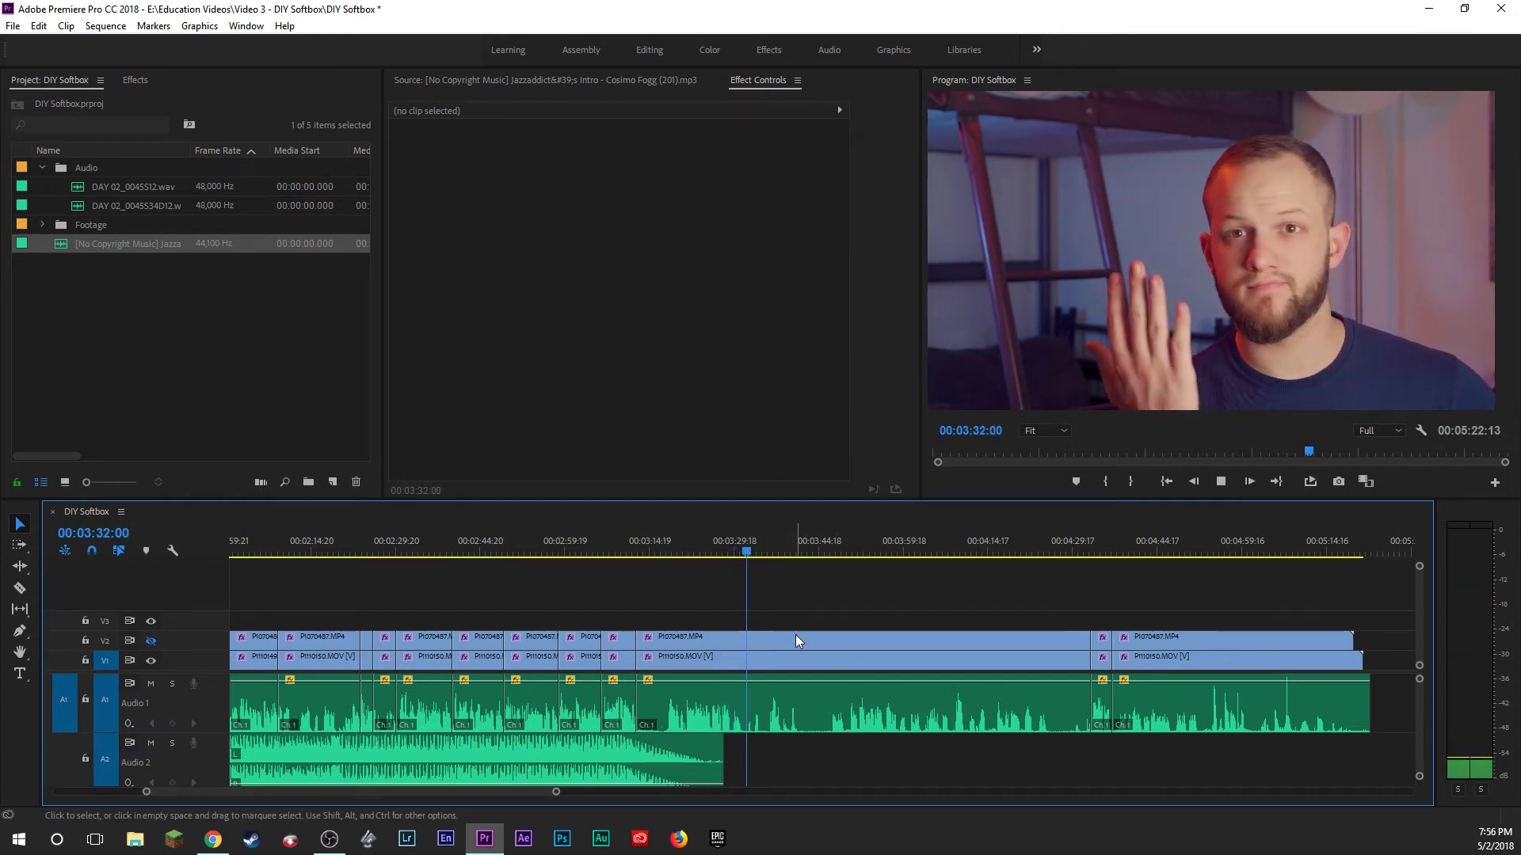
left_click(835, 544)
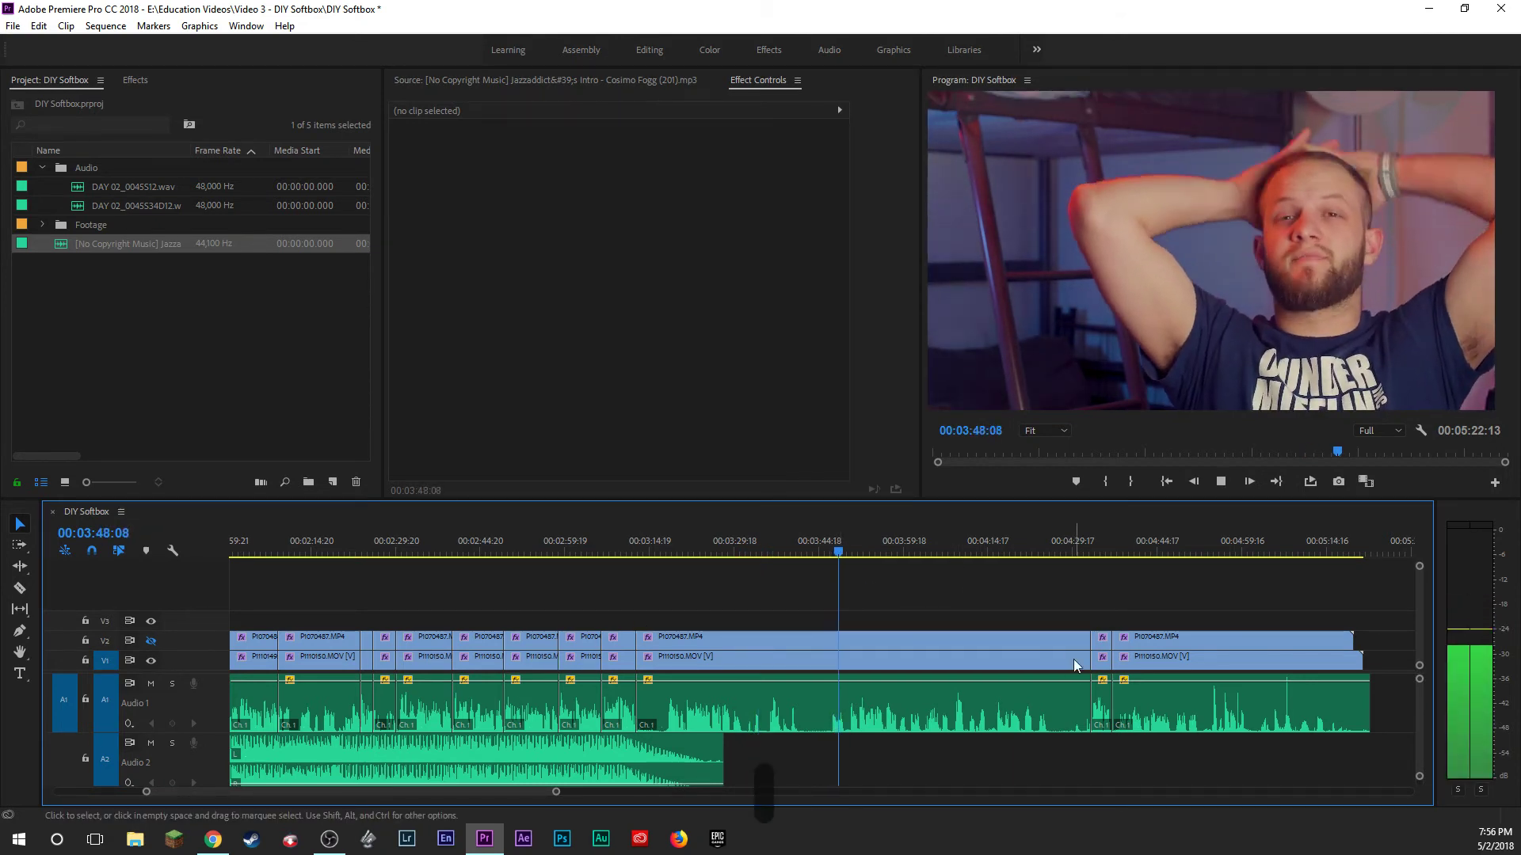
left_click(954, 556)
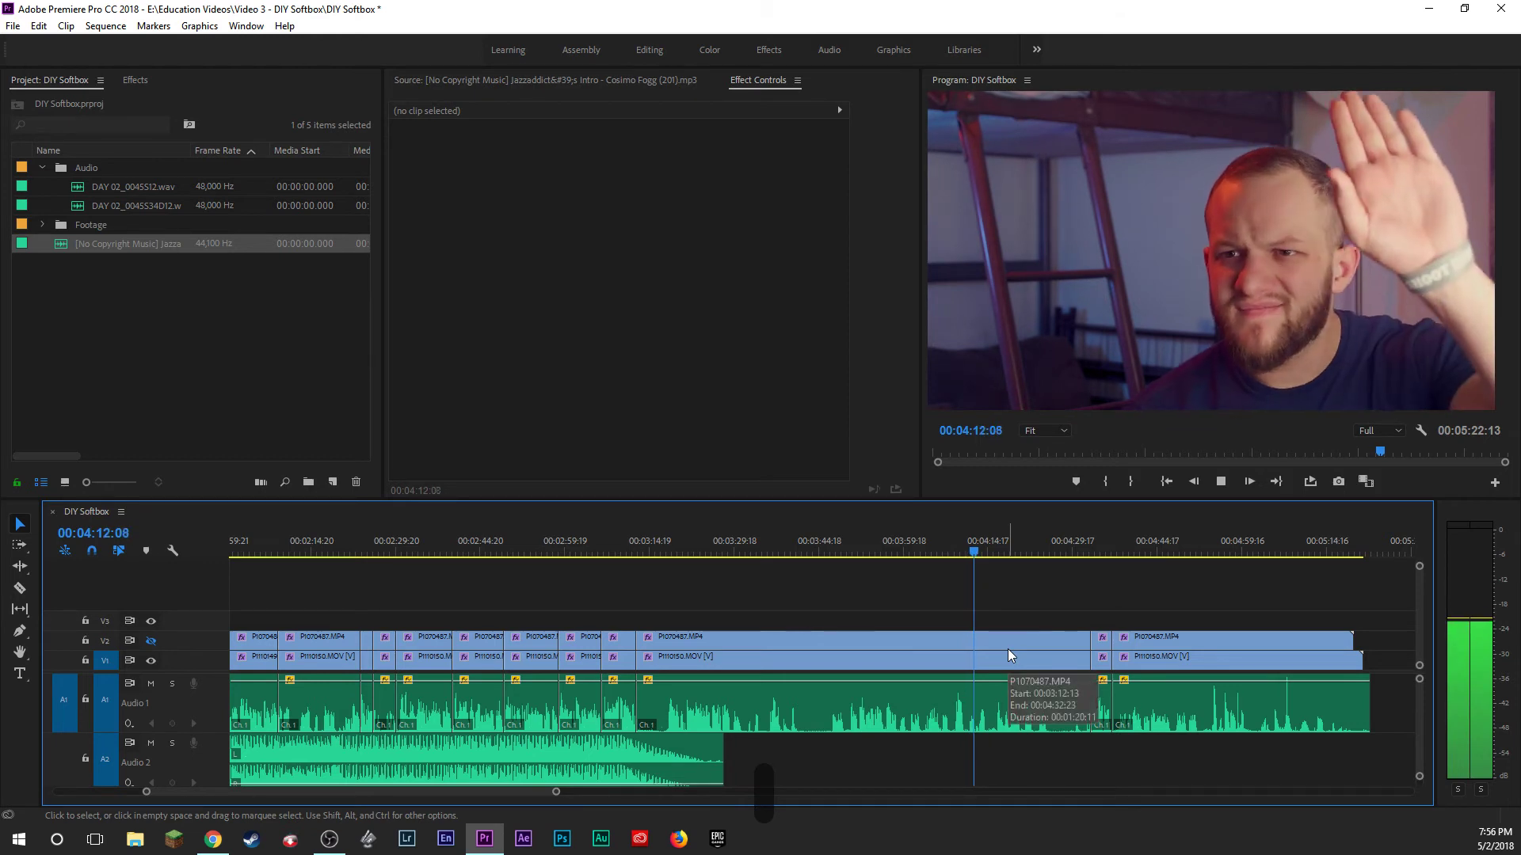
Split the long clip's video and audio at 00:04:11:09, just before the raised-hand moment.
left_click_drag(979, 555, 970, 555)
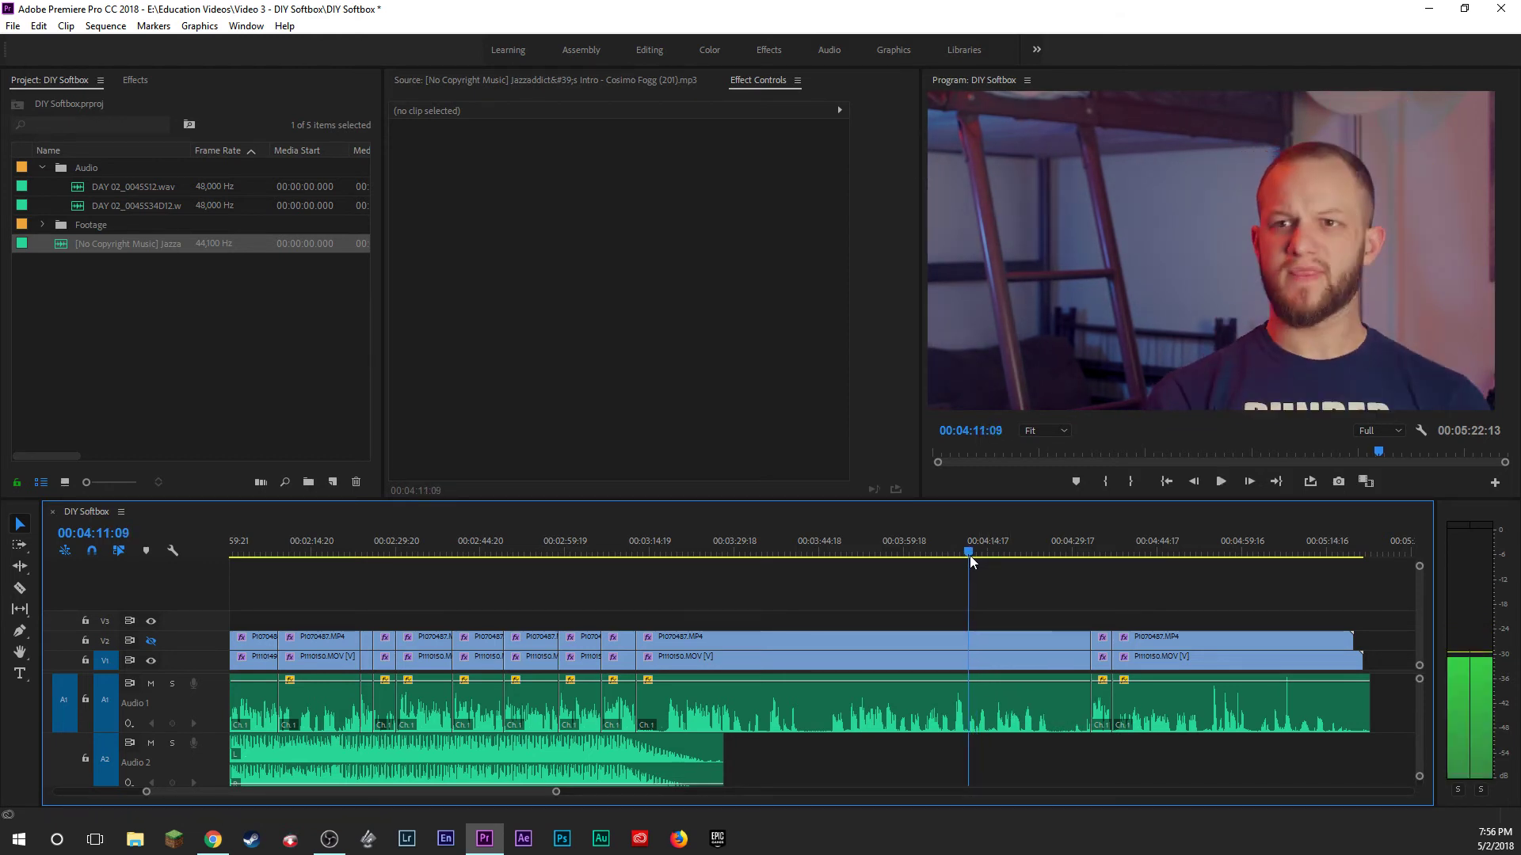
left_click(989, 697)
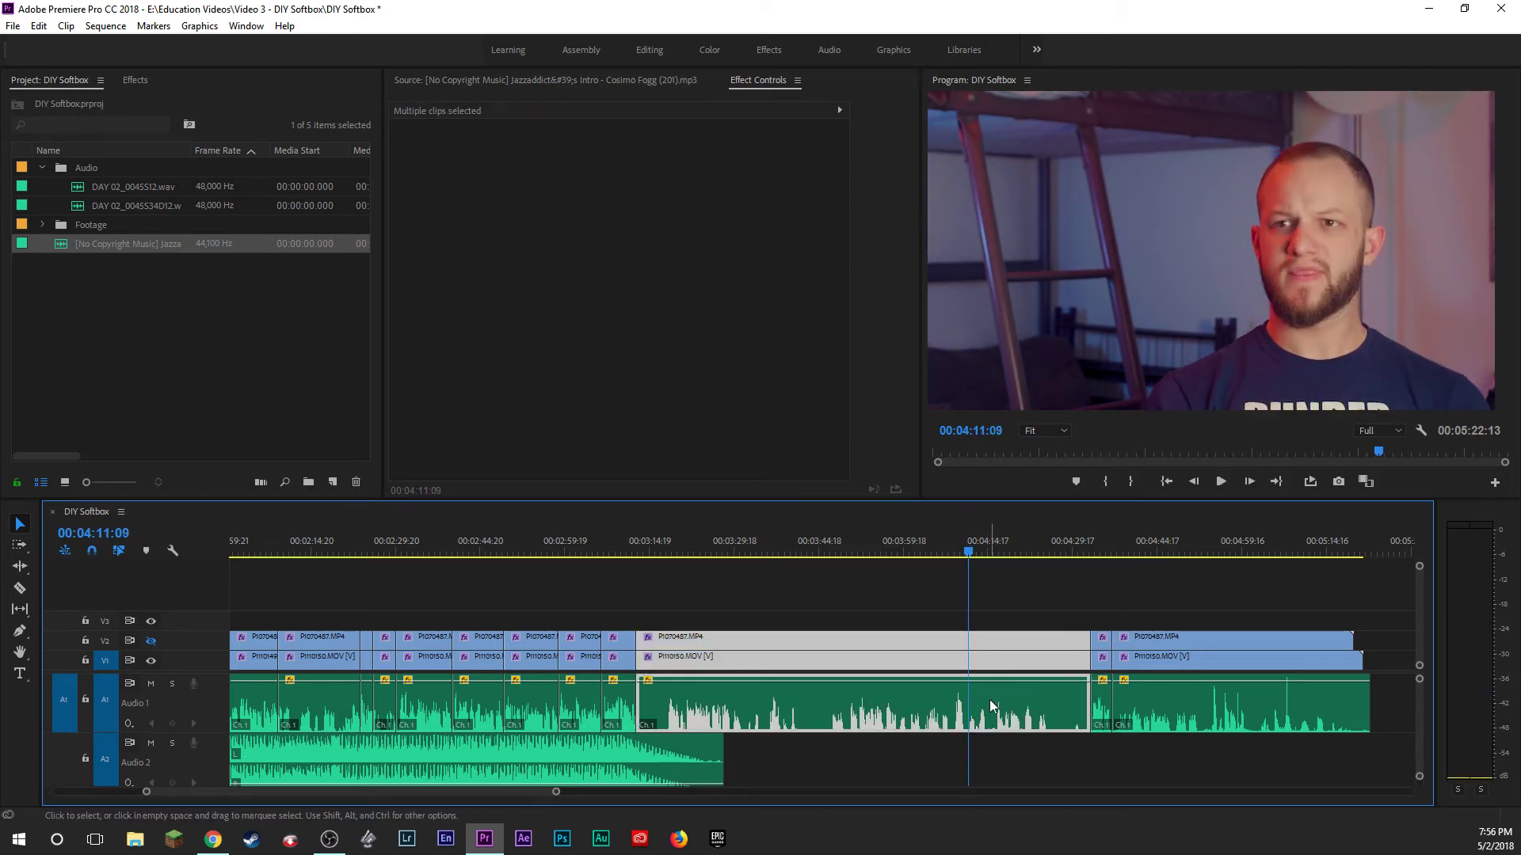
key("b")
Play on from the new cut and split the video and audio clips at 00:04:25:14.
key("space")
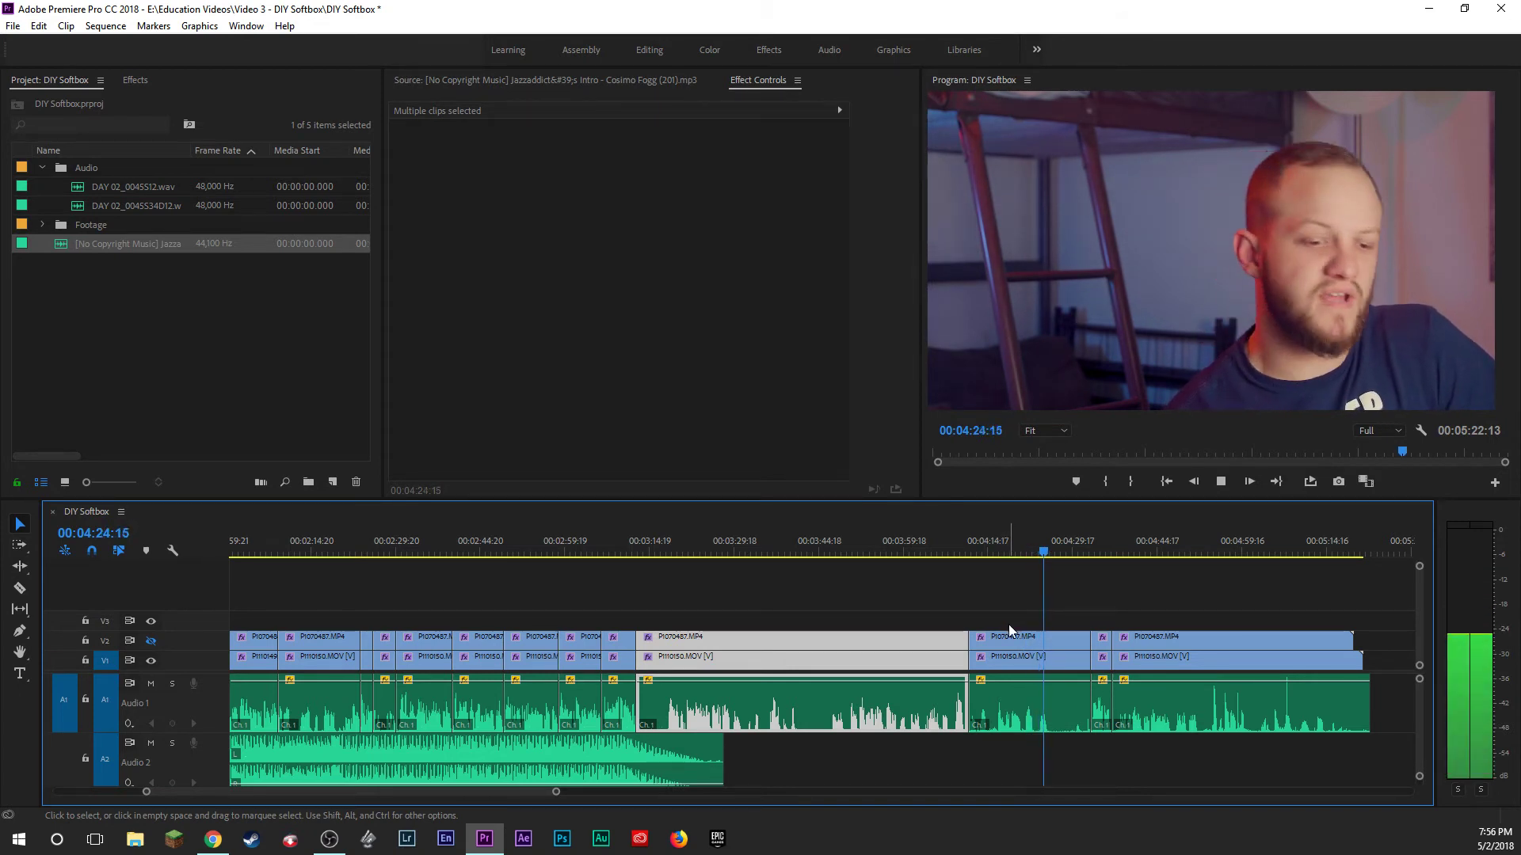
key("space")
left_click(1006, 636)
key("ctrl+k")
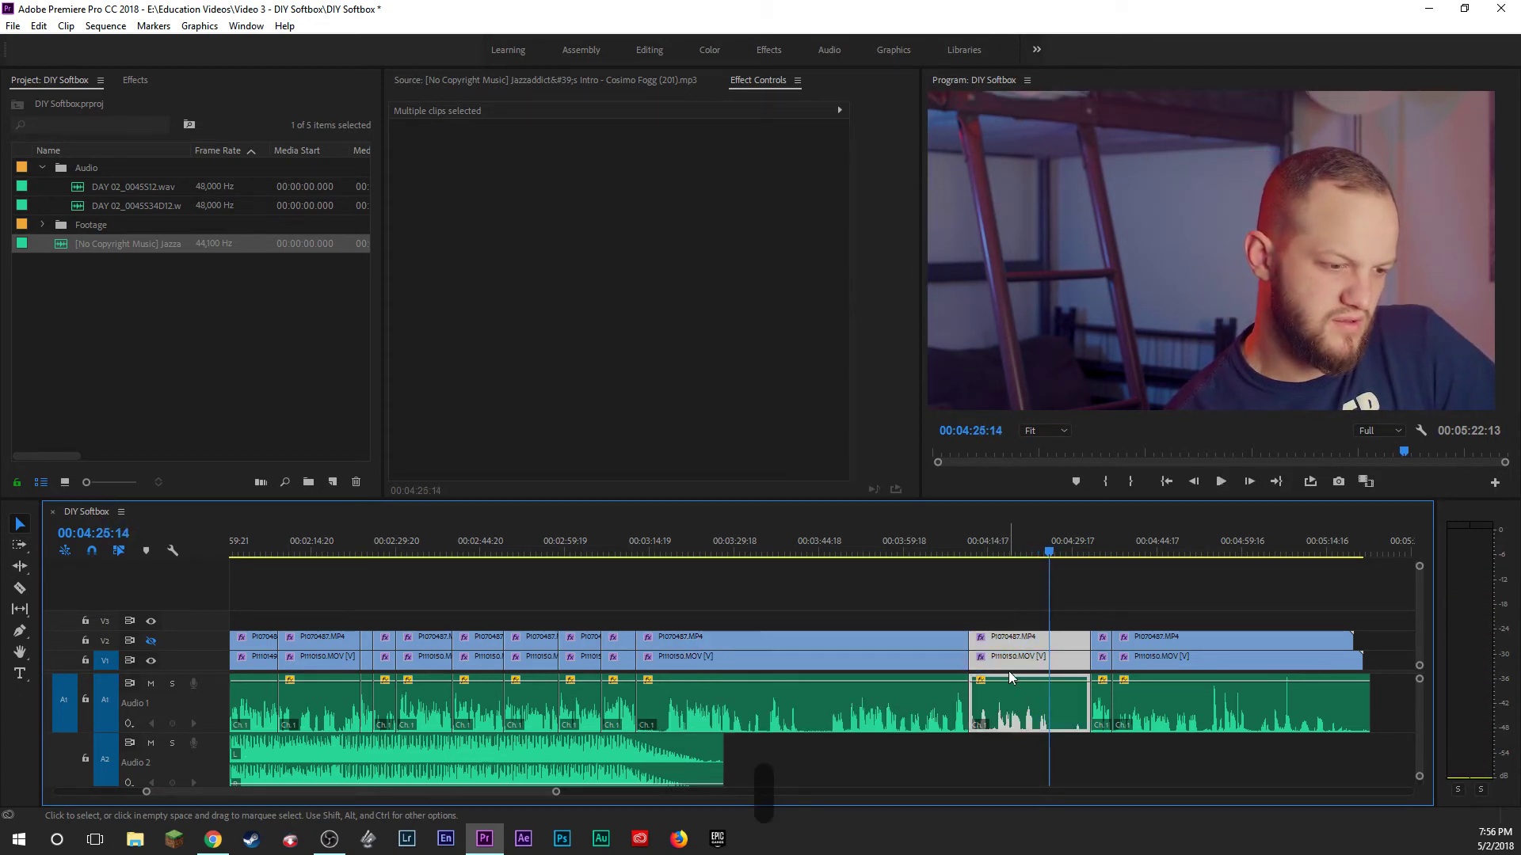
key("b")
Delete the long unused piece before the 00:04:11:09 cut and close the gap it leaves.
left_click_drag(869, 595, 896, 713)
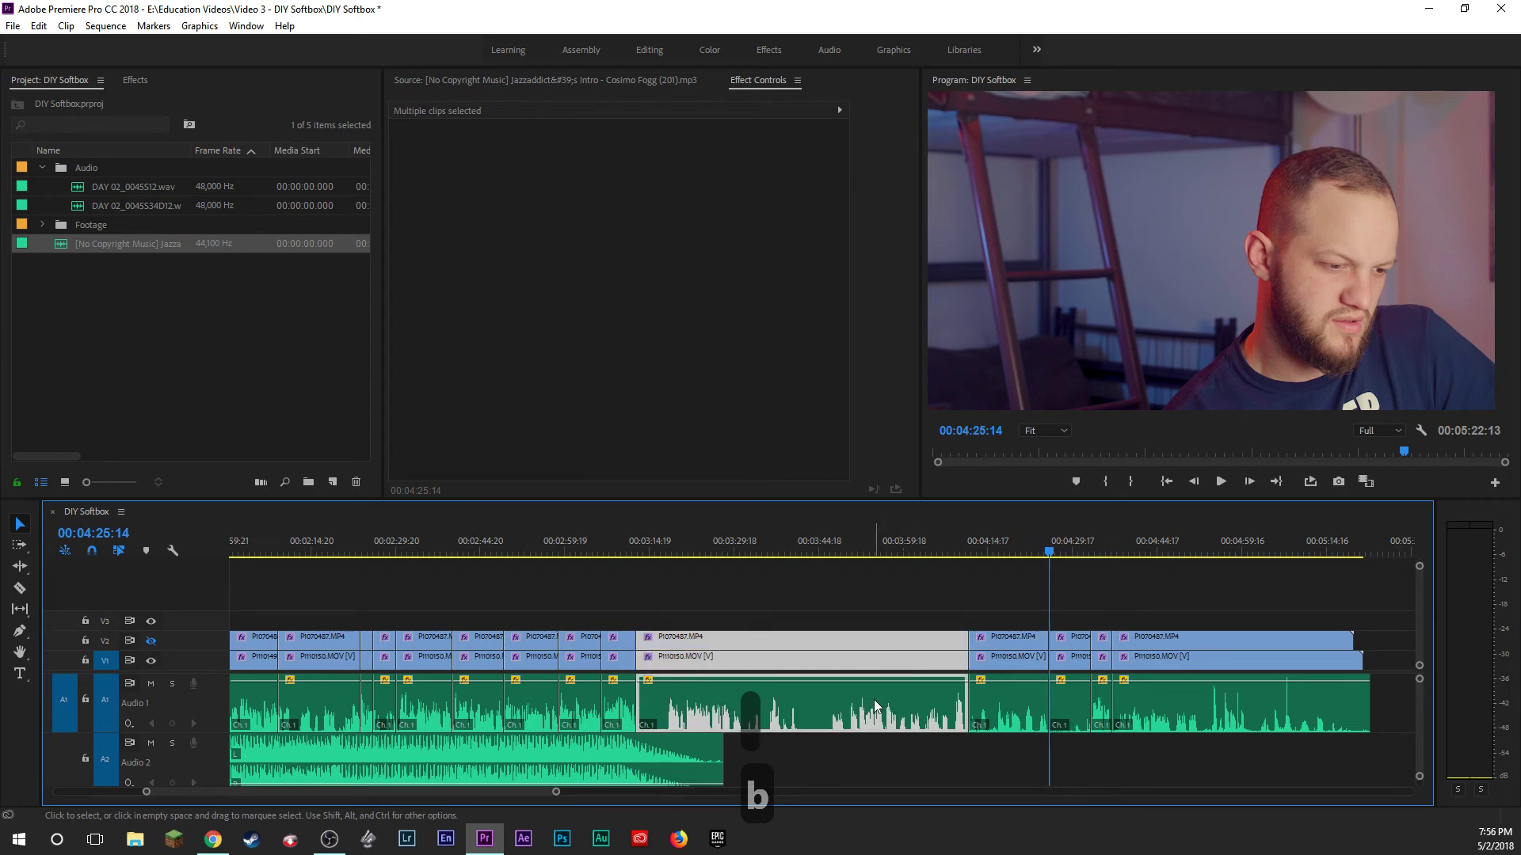
key("Delete")
left_click(891, 658)
key("Delete")
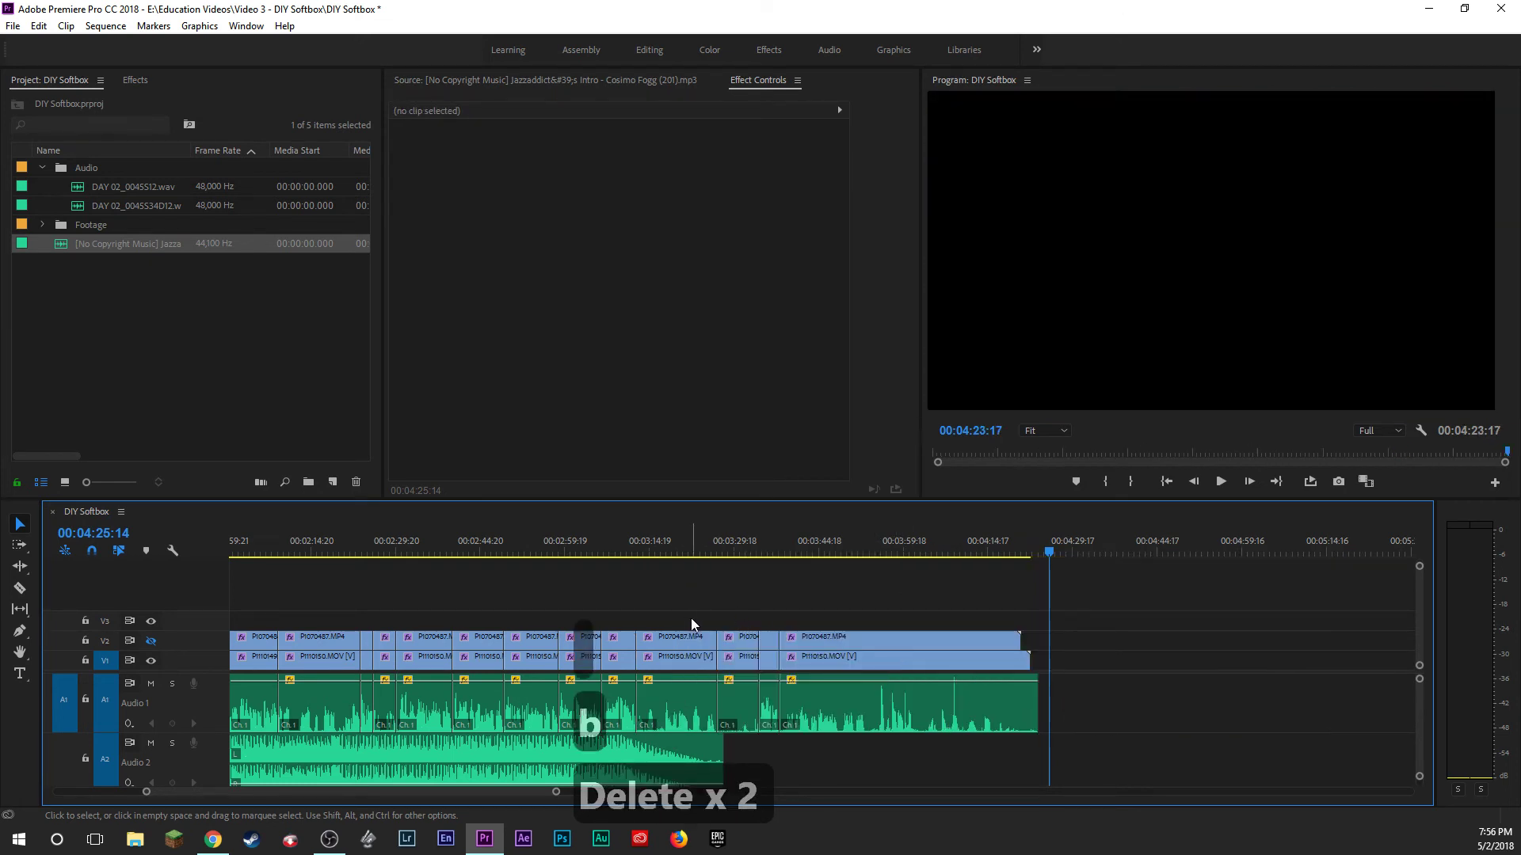
Delete the piece between the two kept takes and move the short take against the end of the preceding clip.
left_click(745, 658)
key("Delete")
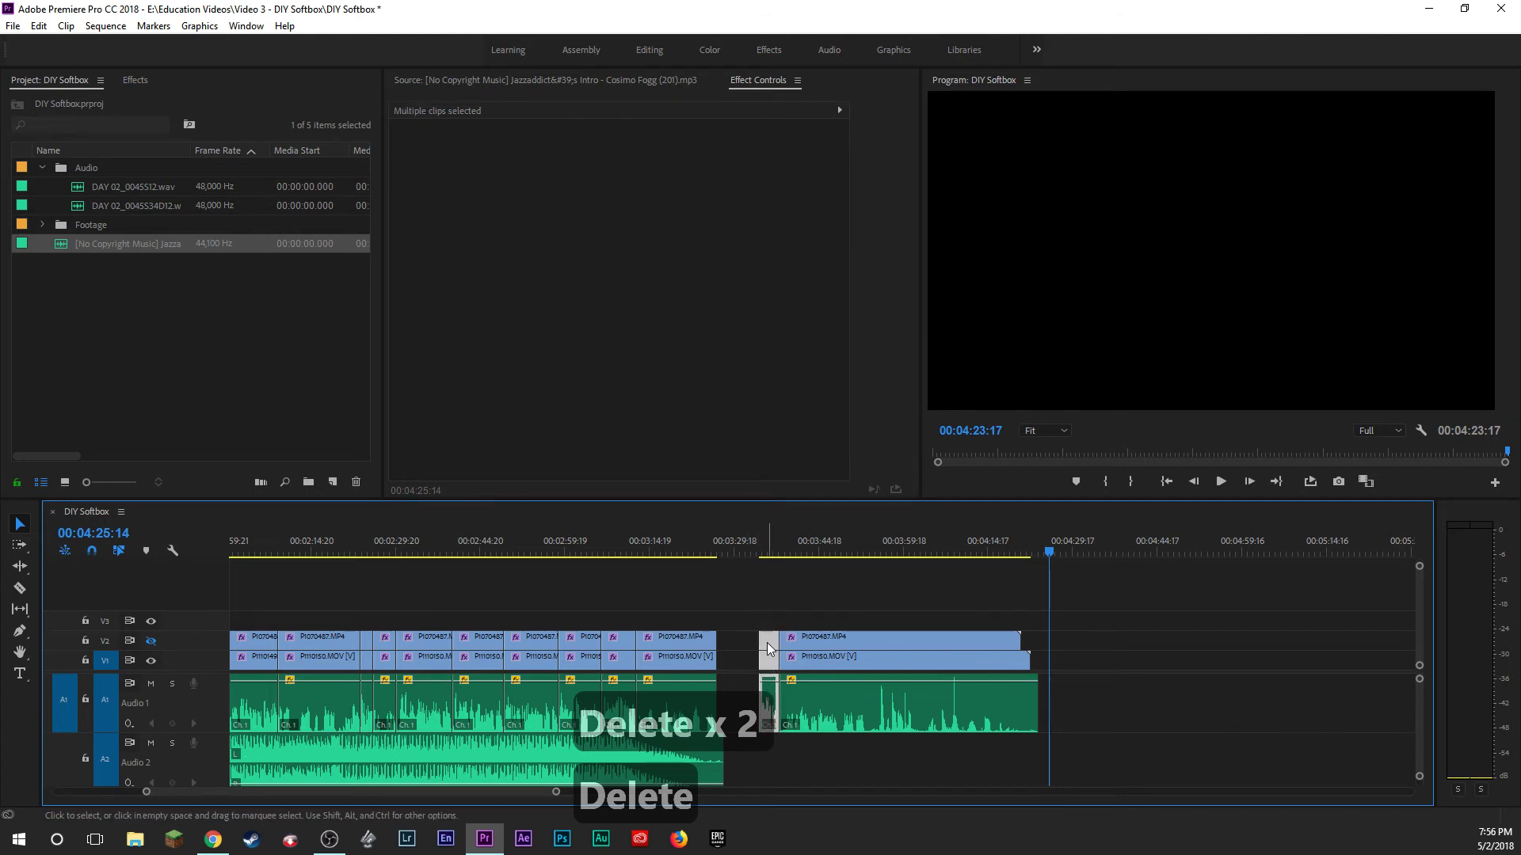
left_click_drag(764, 648, 724, 649)
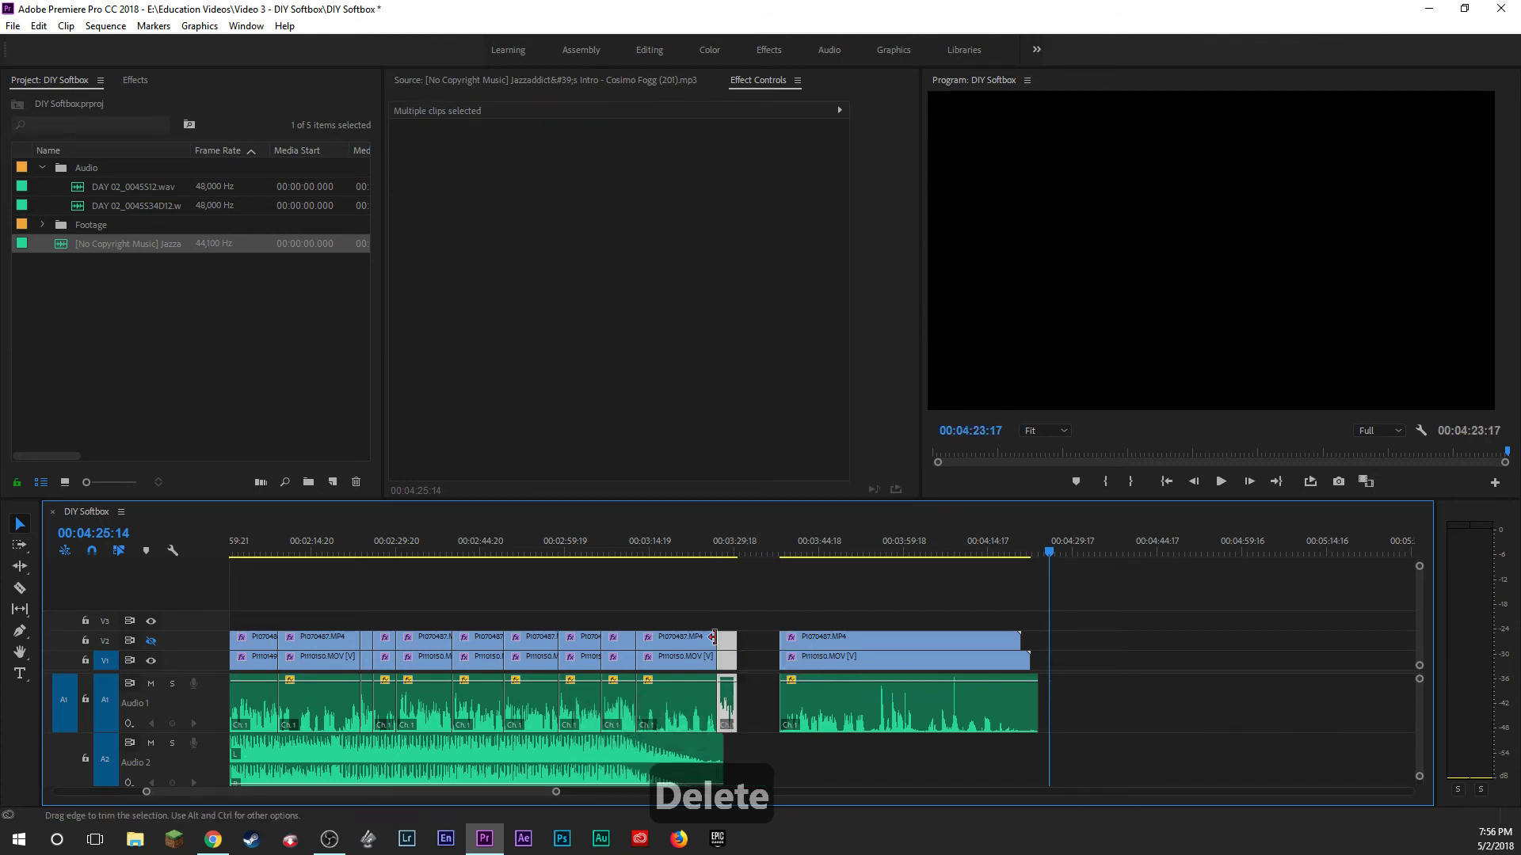
Play the take from about 00:03:15, trim its start forward to about 00:03:17 and close the gap in front of it.
left_click(651, 541)
key("space")
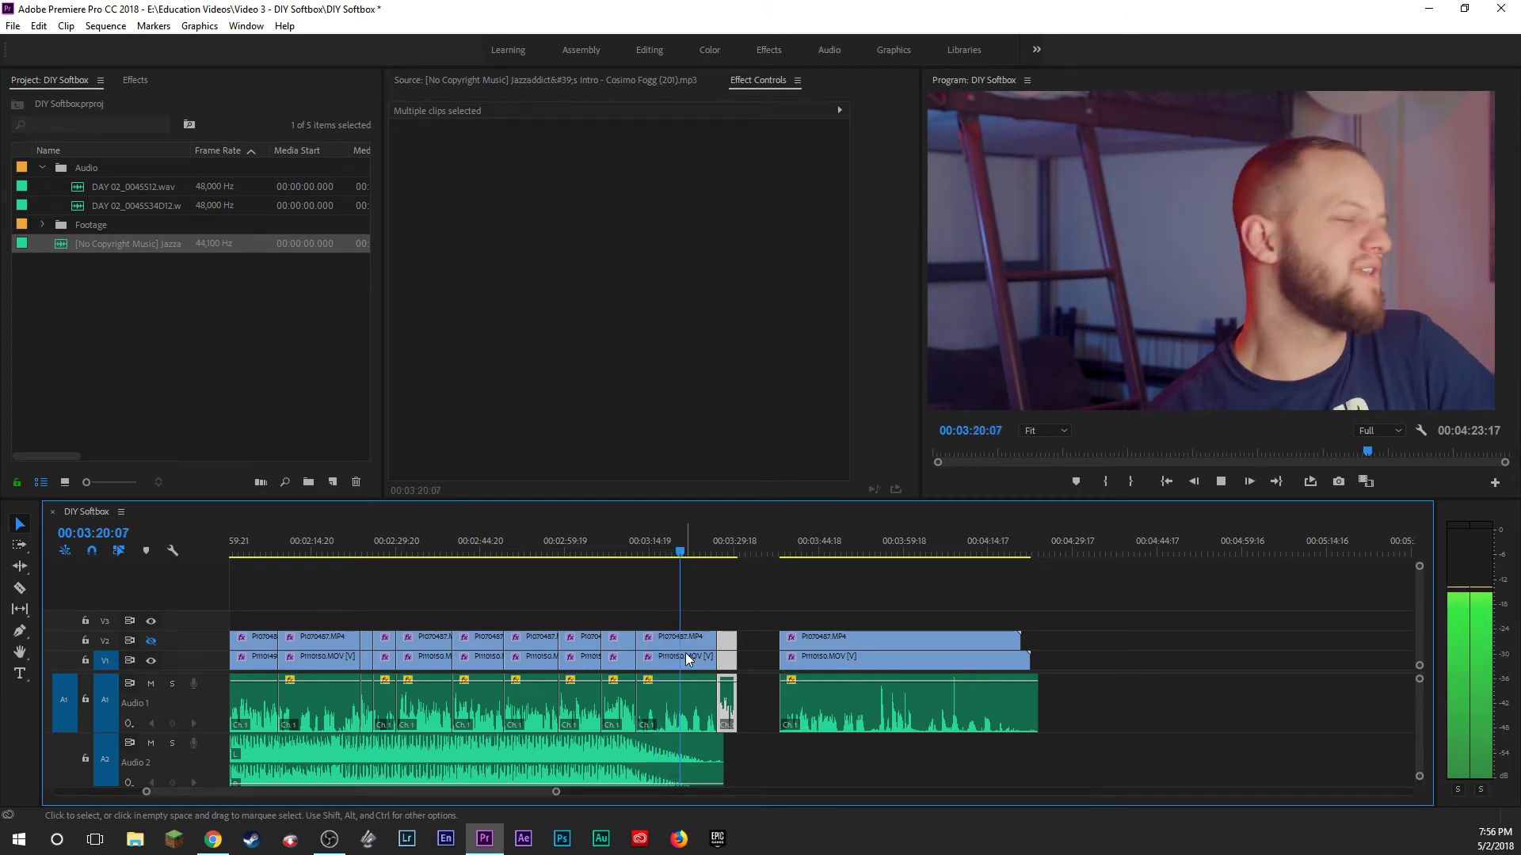
key("space")
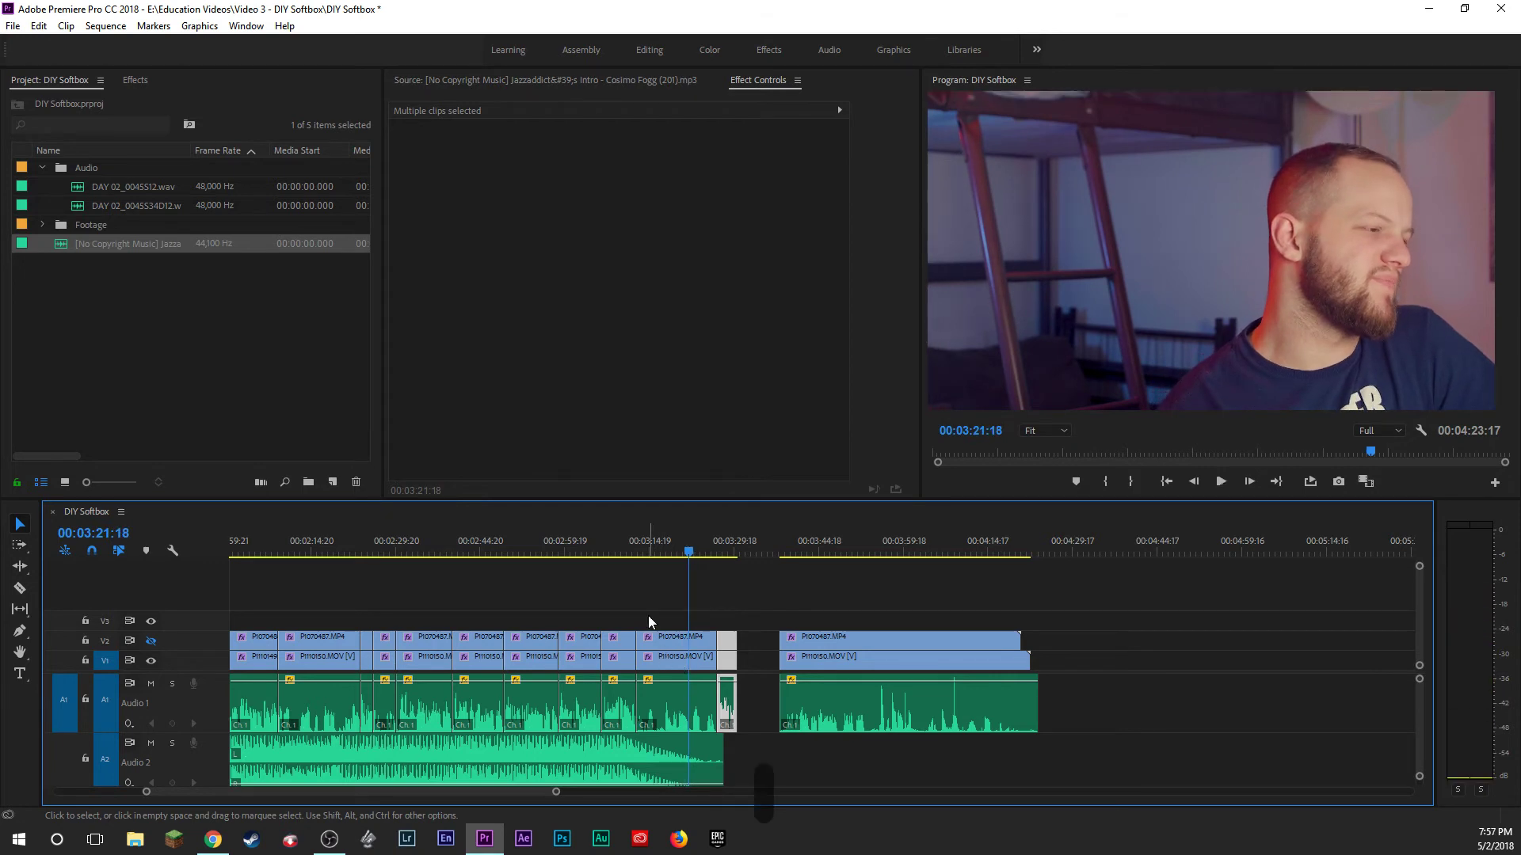
mouse_move(647, 617)
left_mouse_down()
mouse_move(654, 659)
mouse_move(670, 637)
left_mouse_up()
left_click(653, 668)
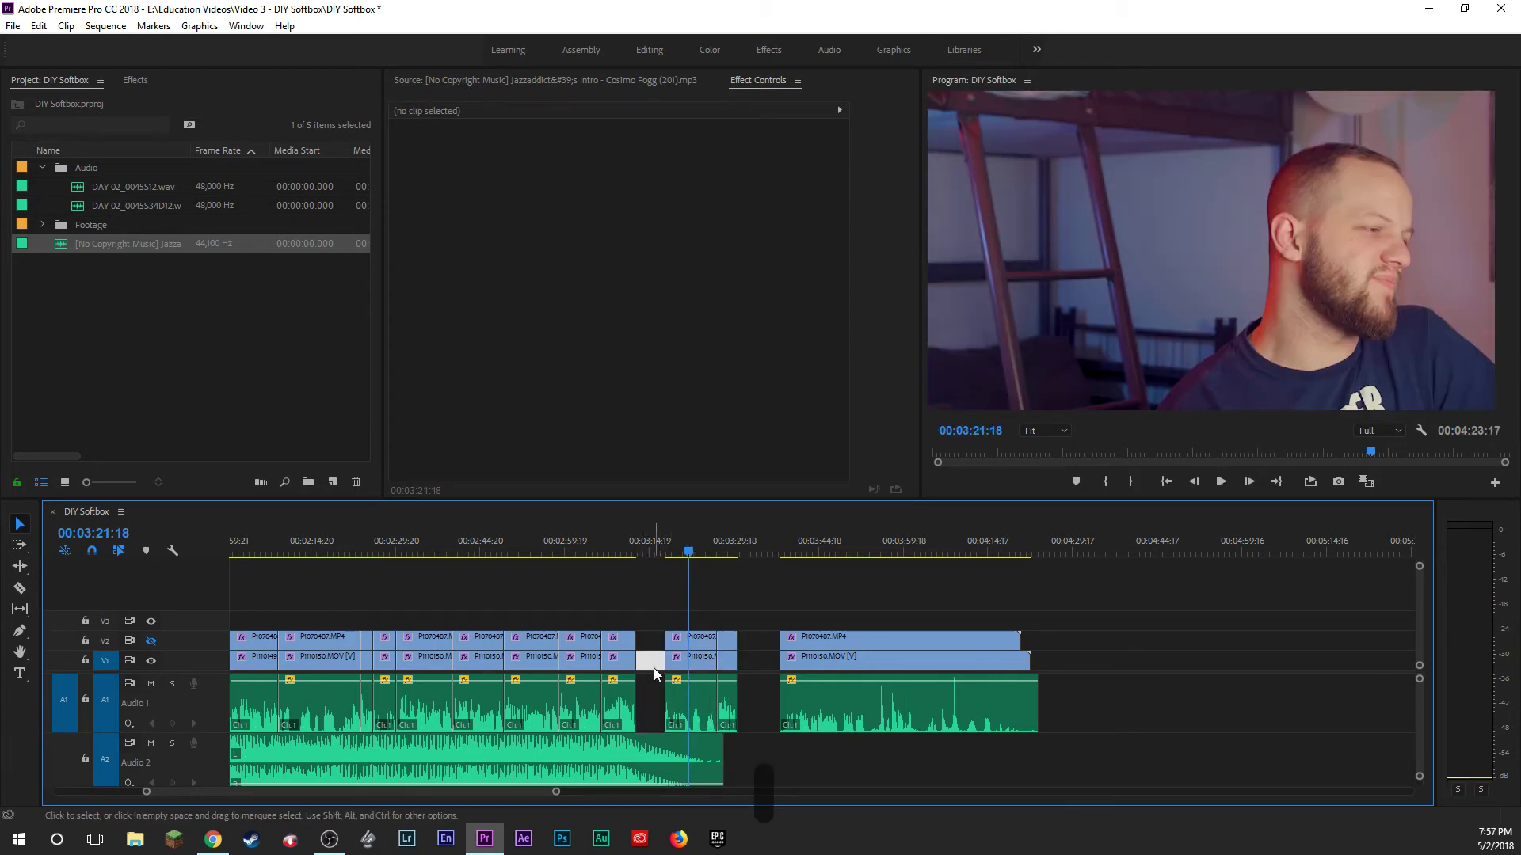
key("Delete")
Play the trimmed take and move the short take back to start at 00:03:16:20, overwriting the preceding clip's tail.
key("a")
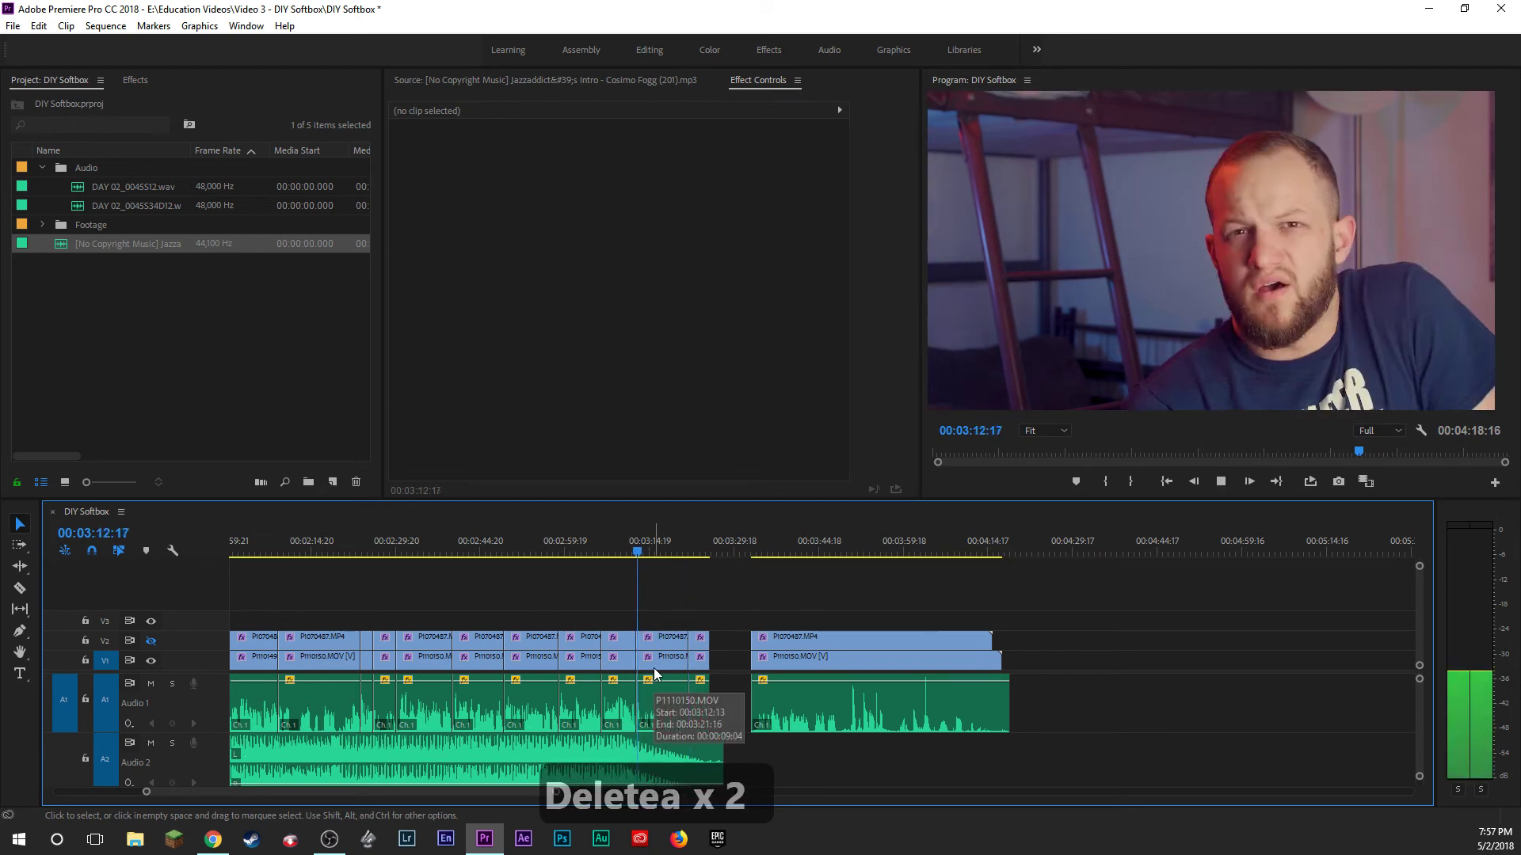
left_click(702, 657)
key("space")
left_click_drag(700, 648, 680, 652)
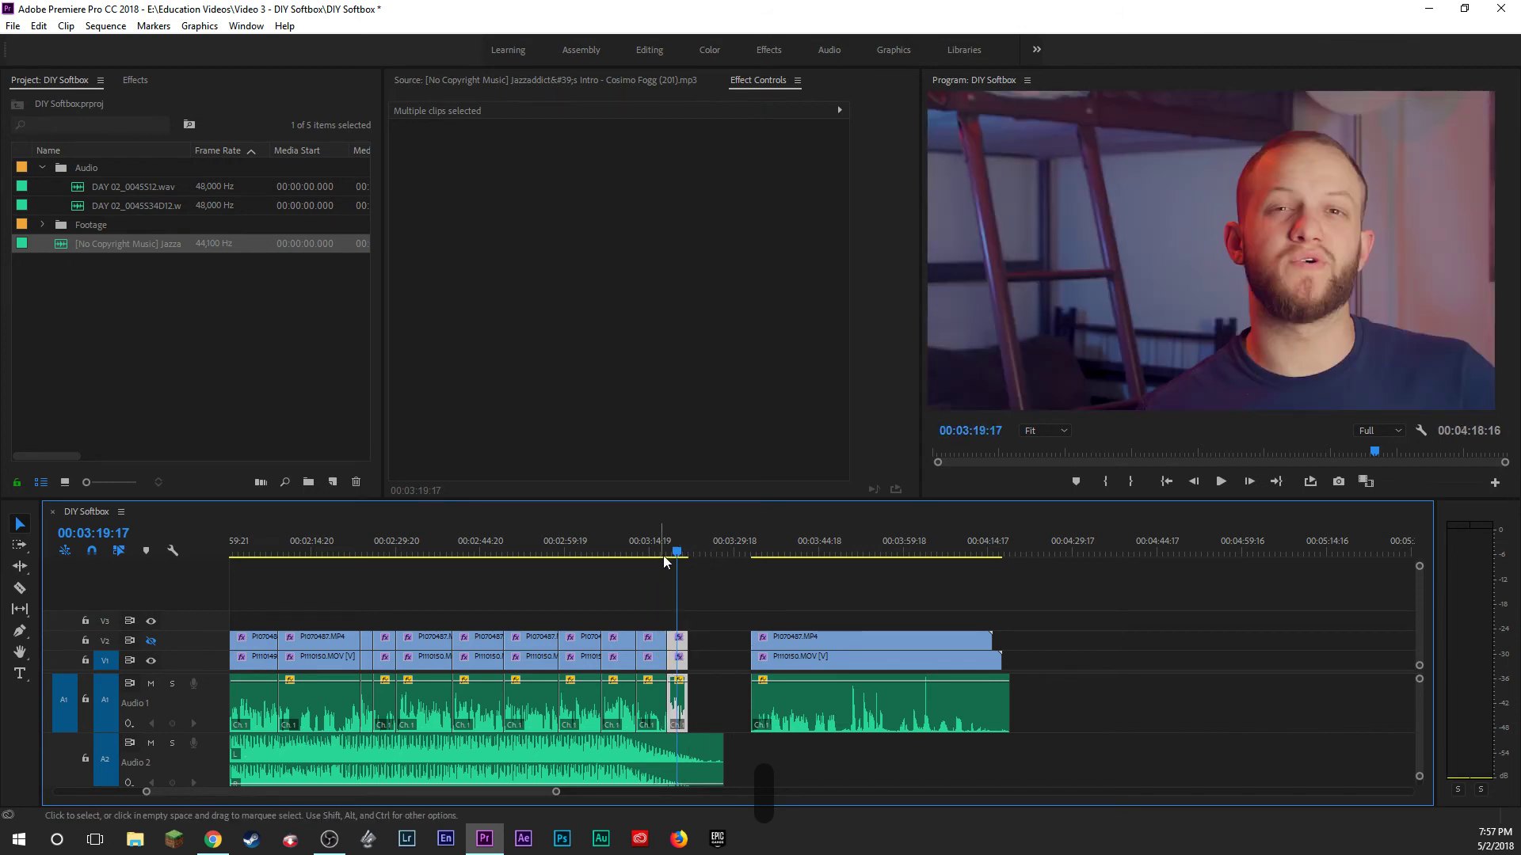
left_click_drag(665, 562, 662, 560)
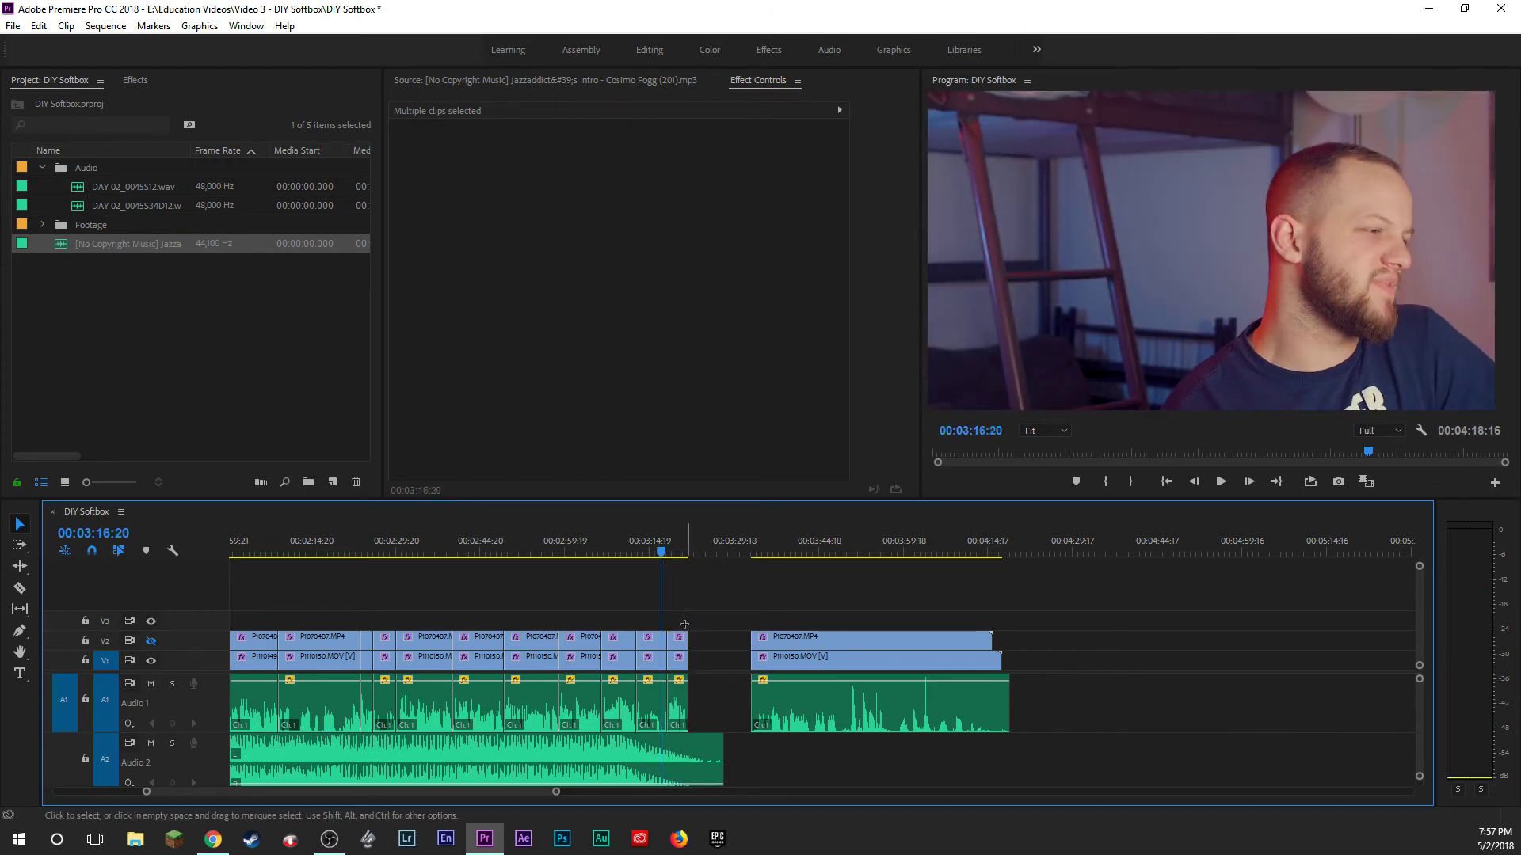
left_click(680, 651)
left_click_drag(680, 651, 679, 652)
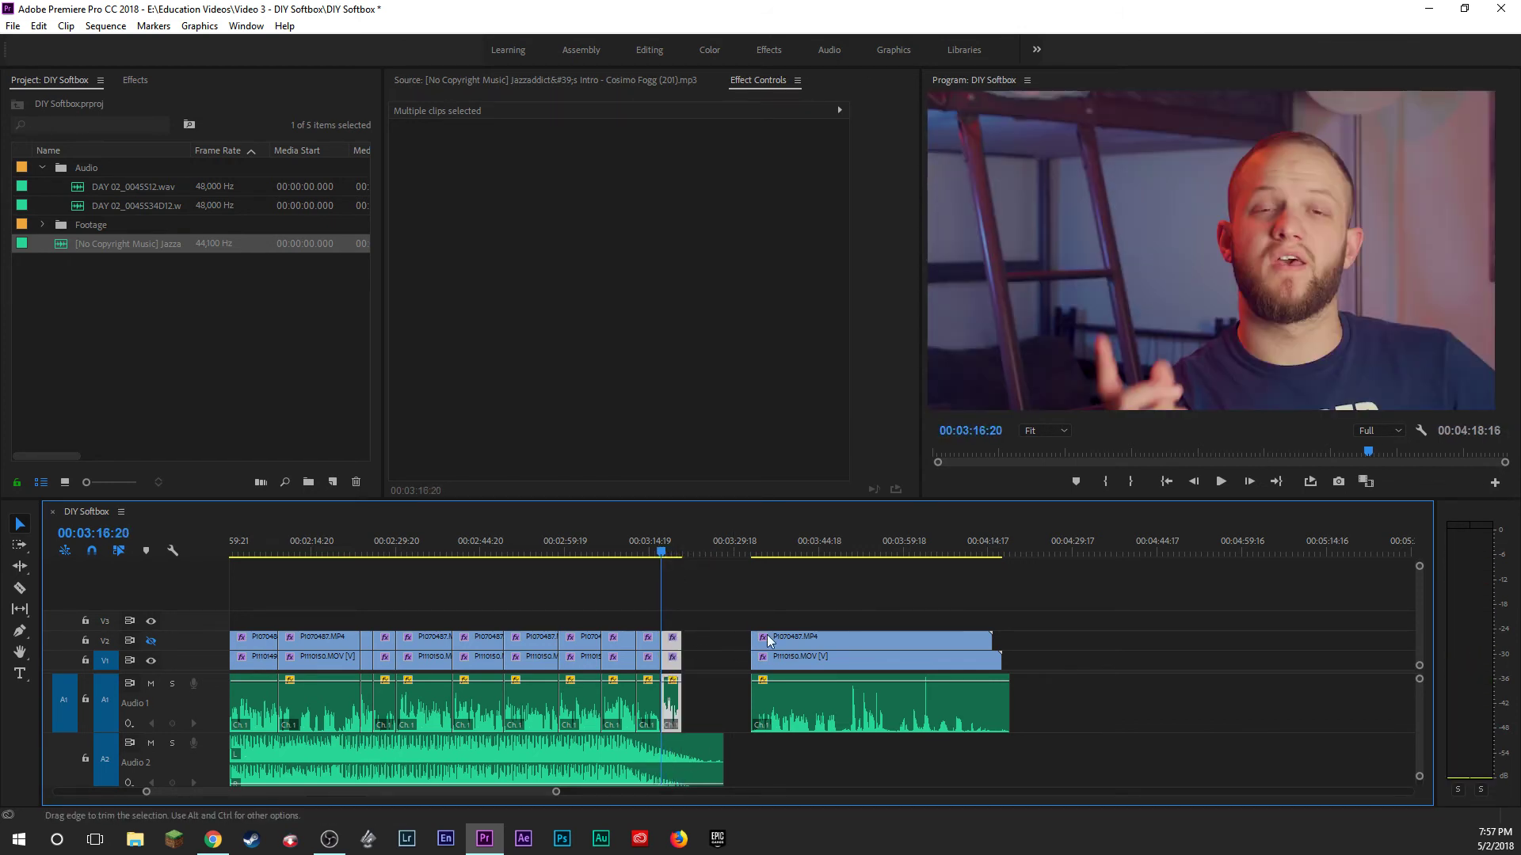
Review the last clip from about 00:03:33 to 00:04:12 for a suitable end point.
left_click(768, 540)
left_click_drag(768, 545, 754, 547)
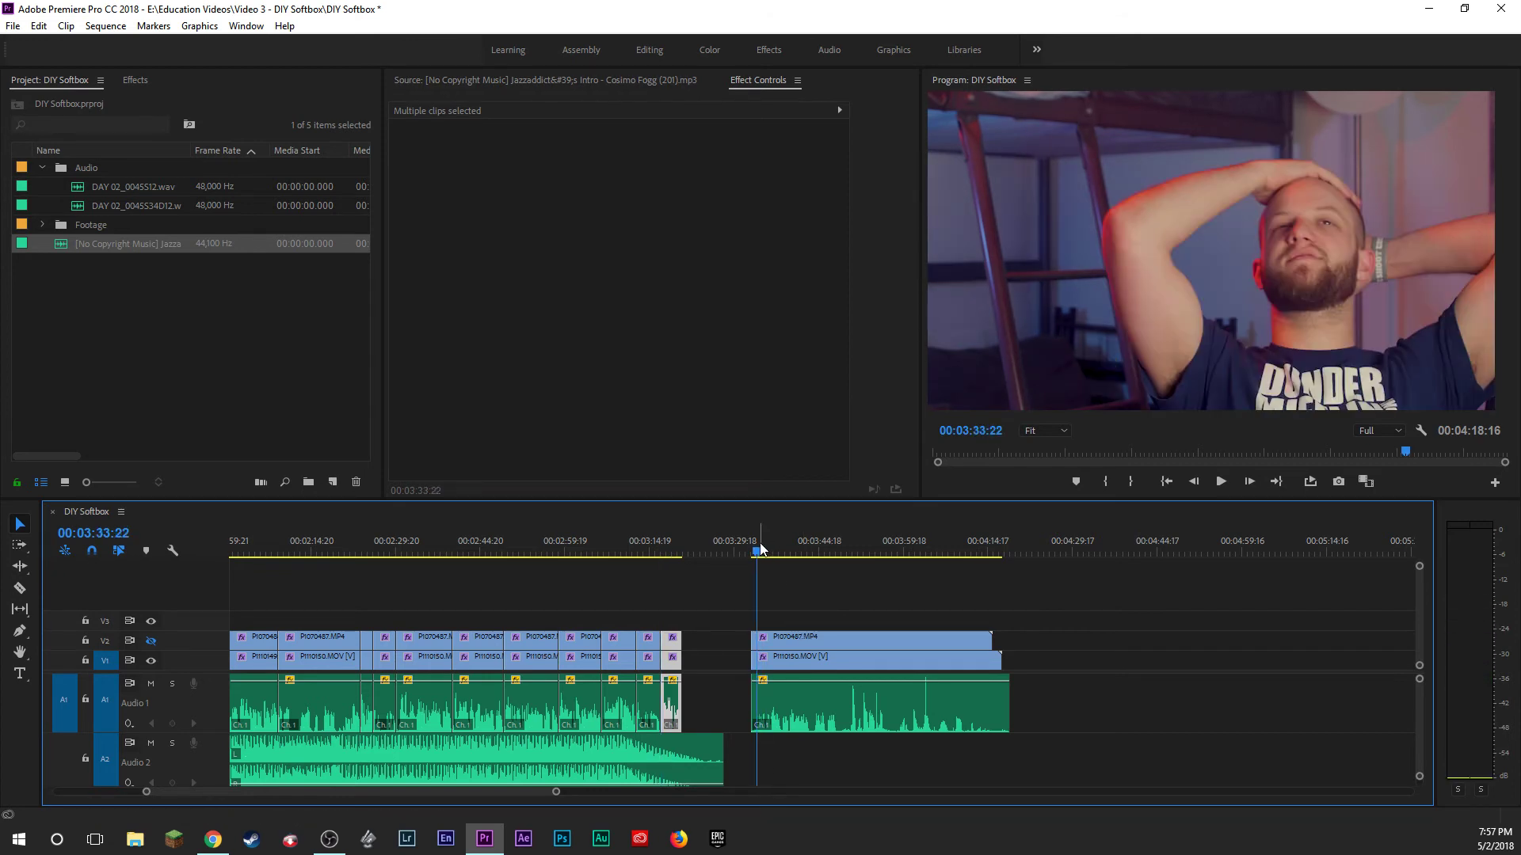
key("space")
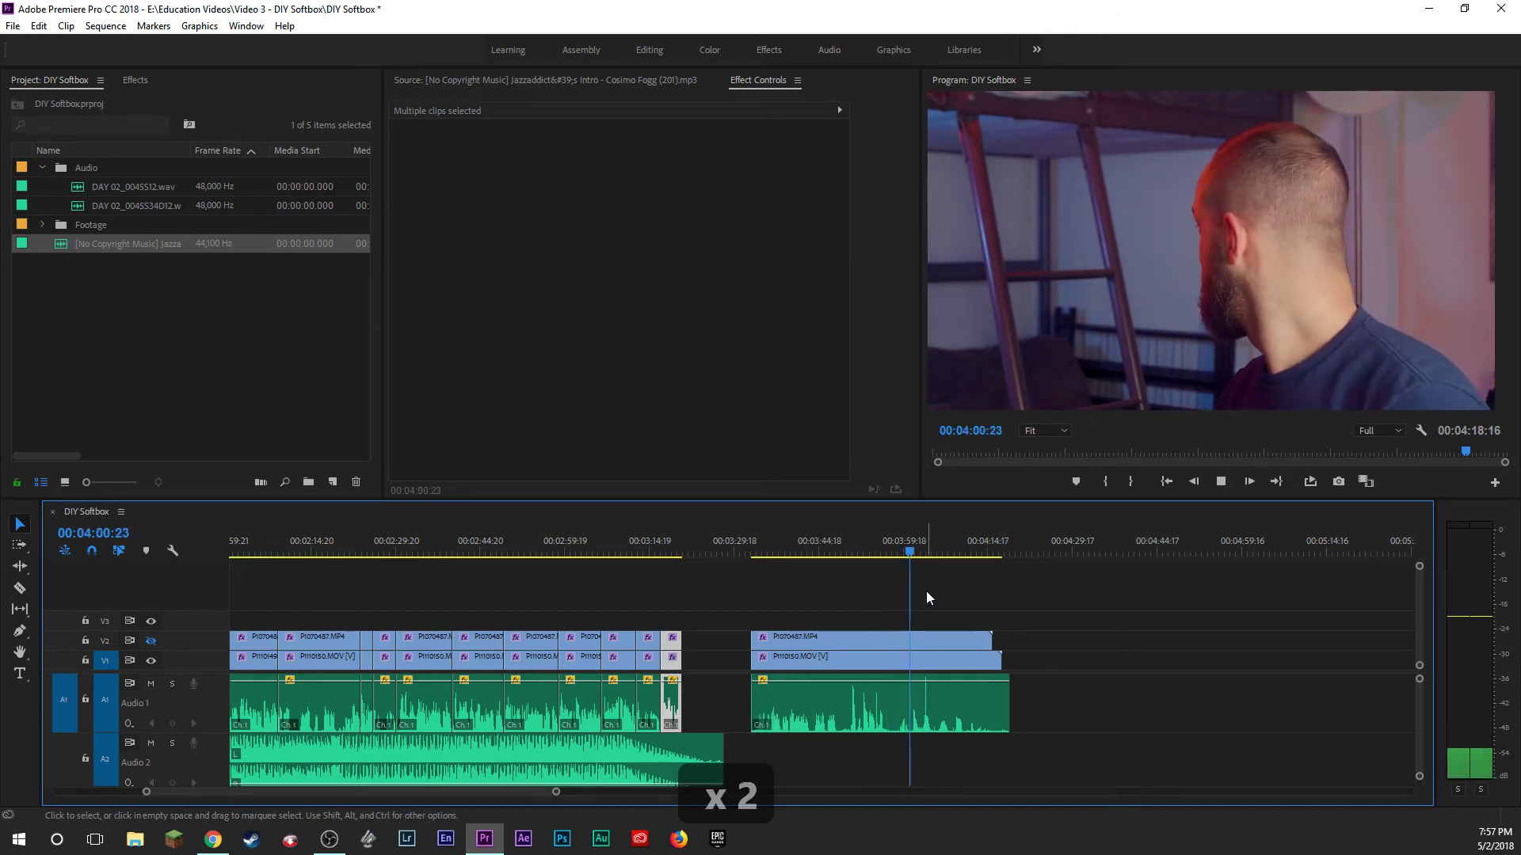
key("space")
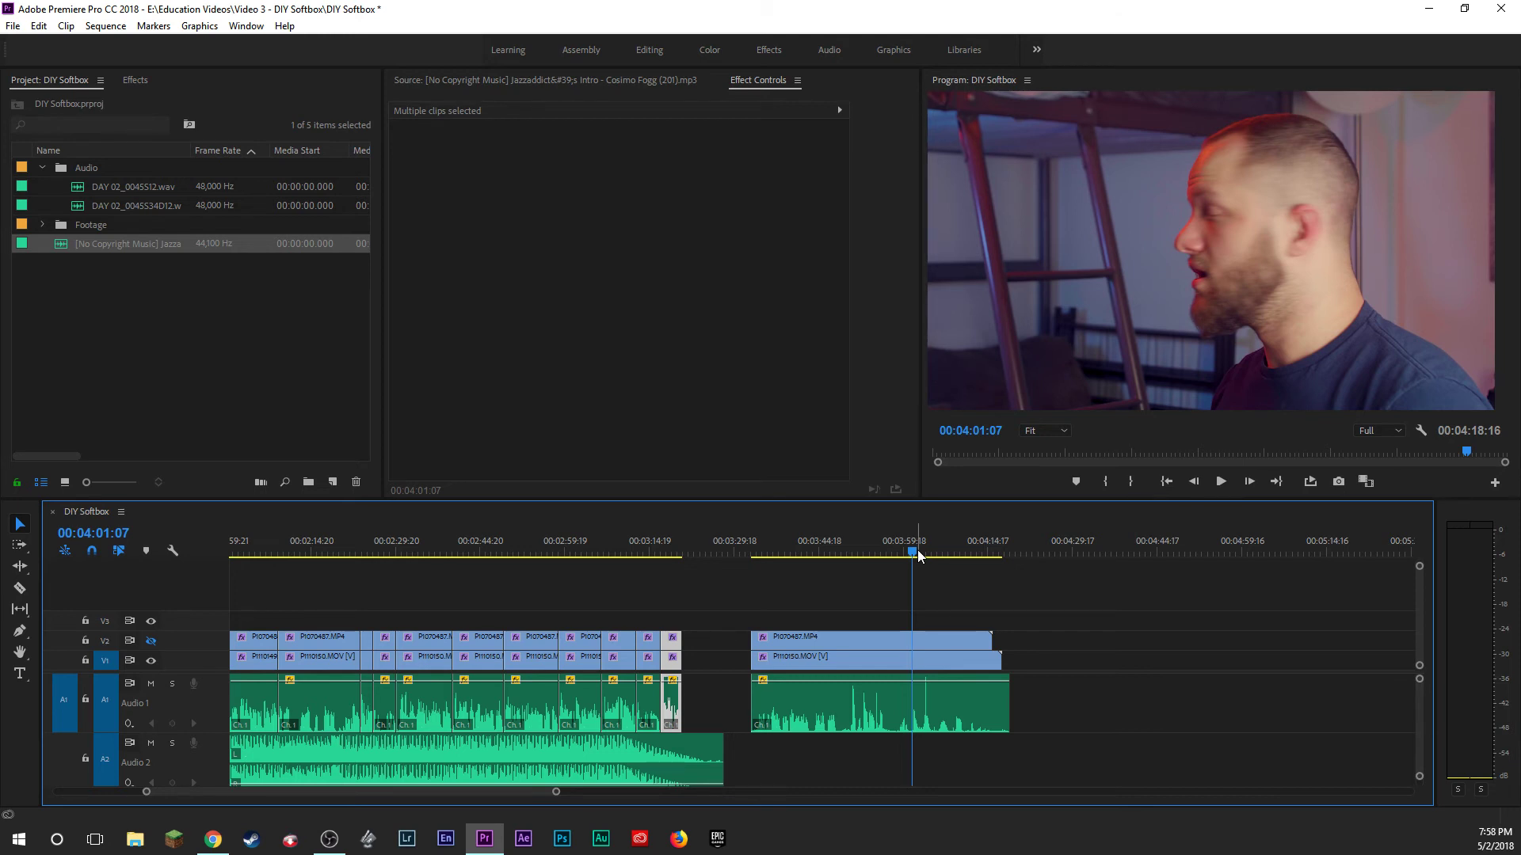
key("space")
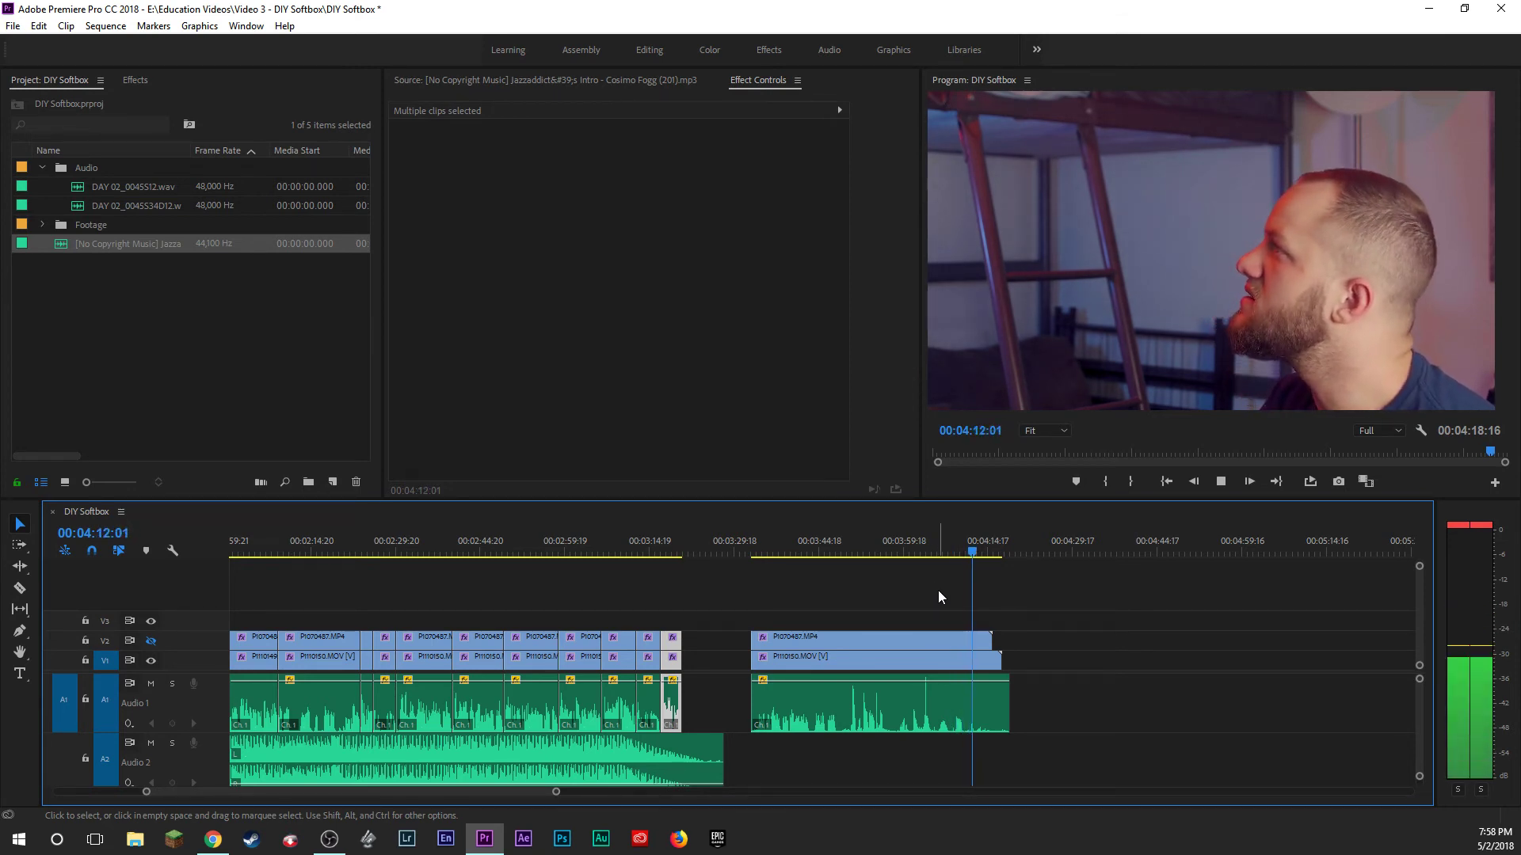
key("space")
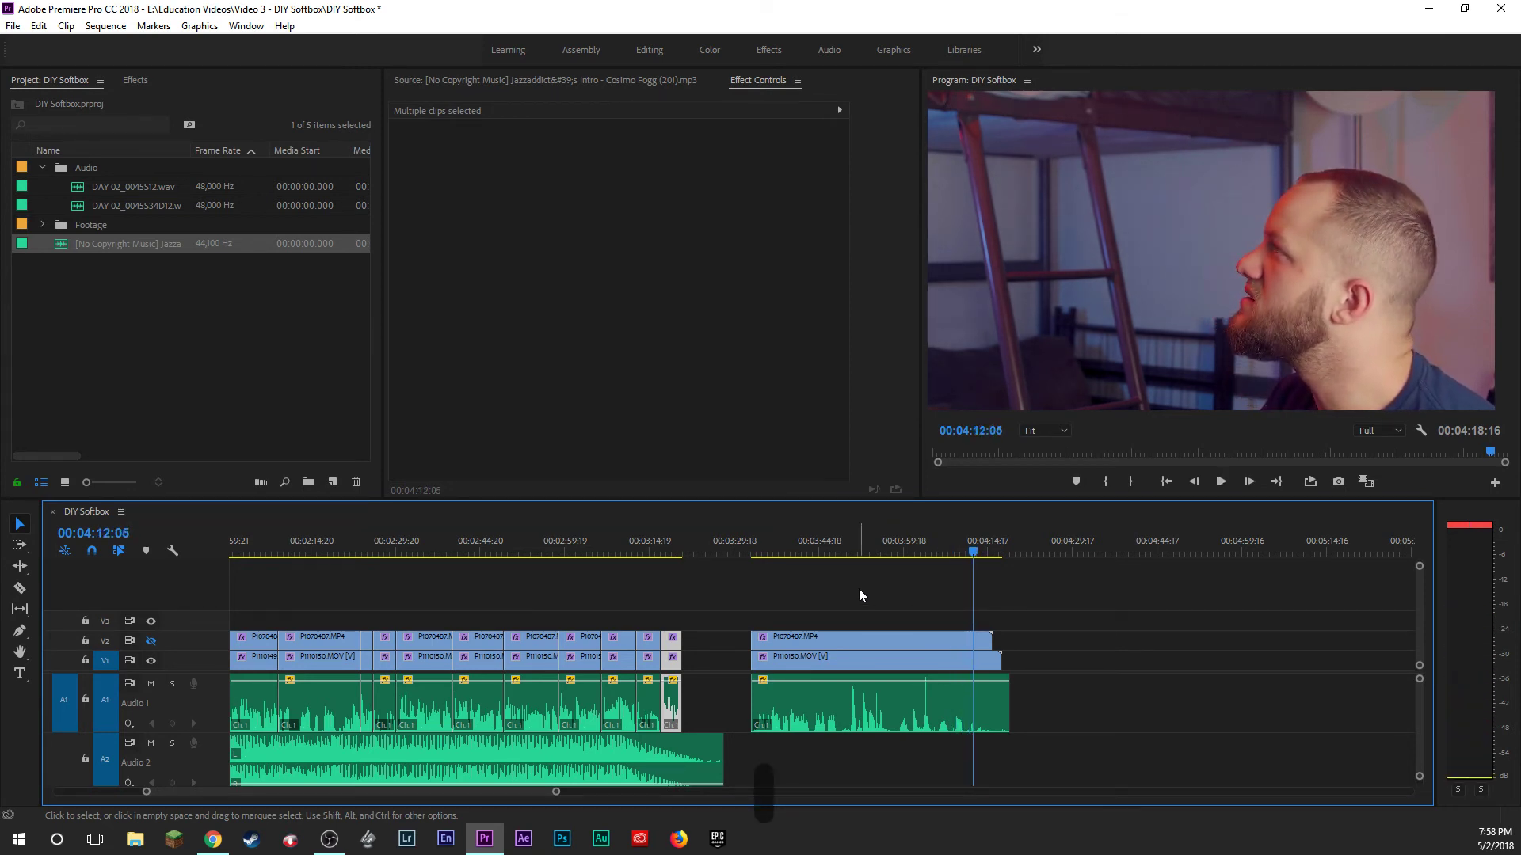
left_click(849, 550)
key("space")
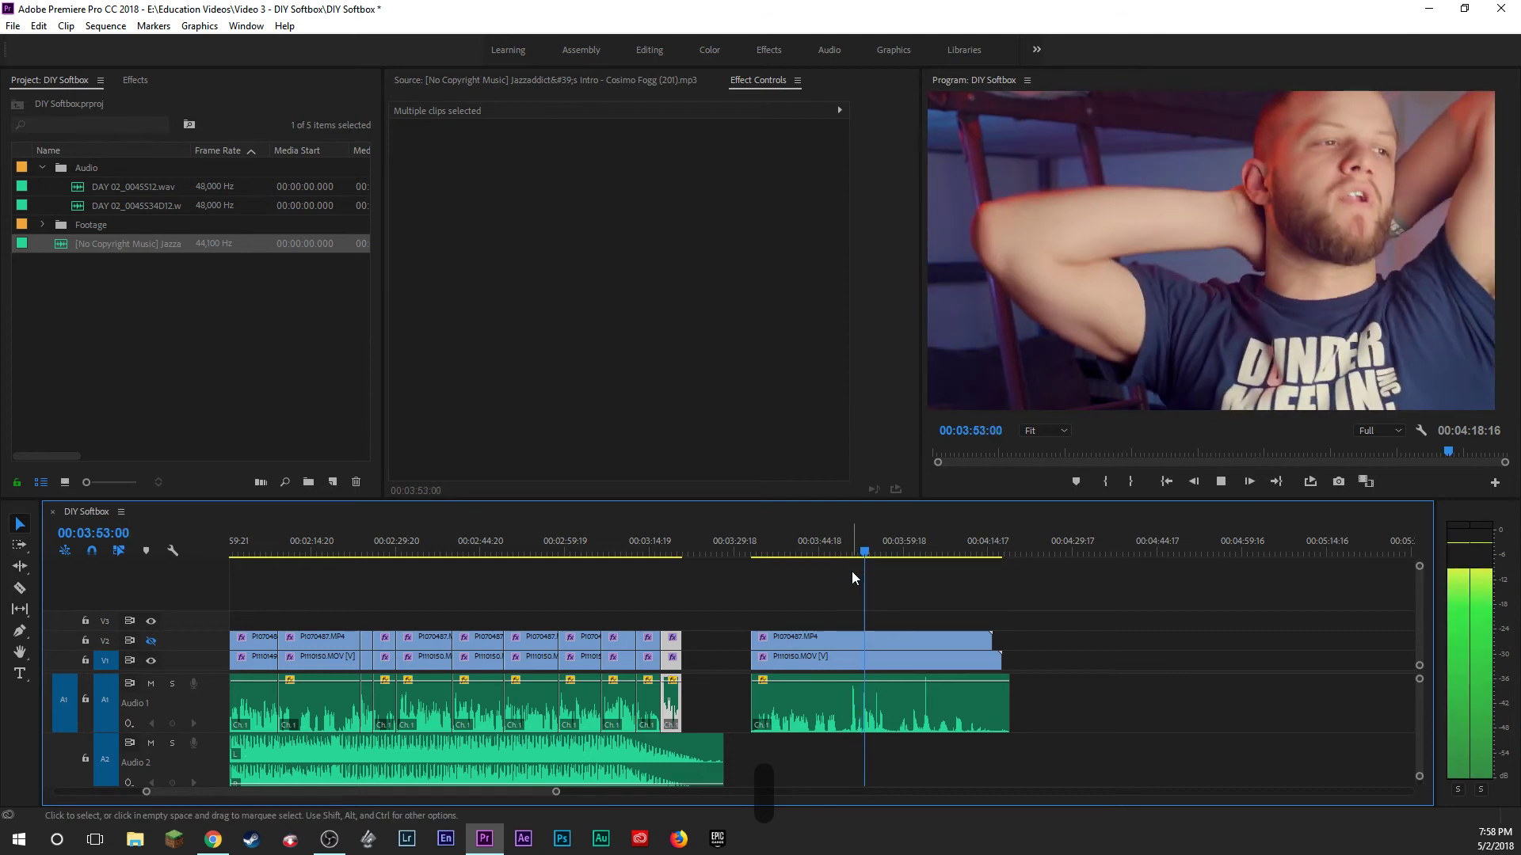
key("space")
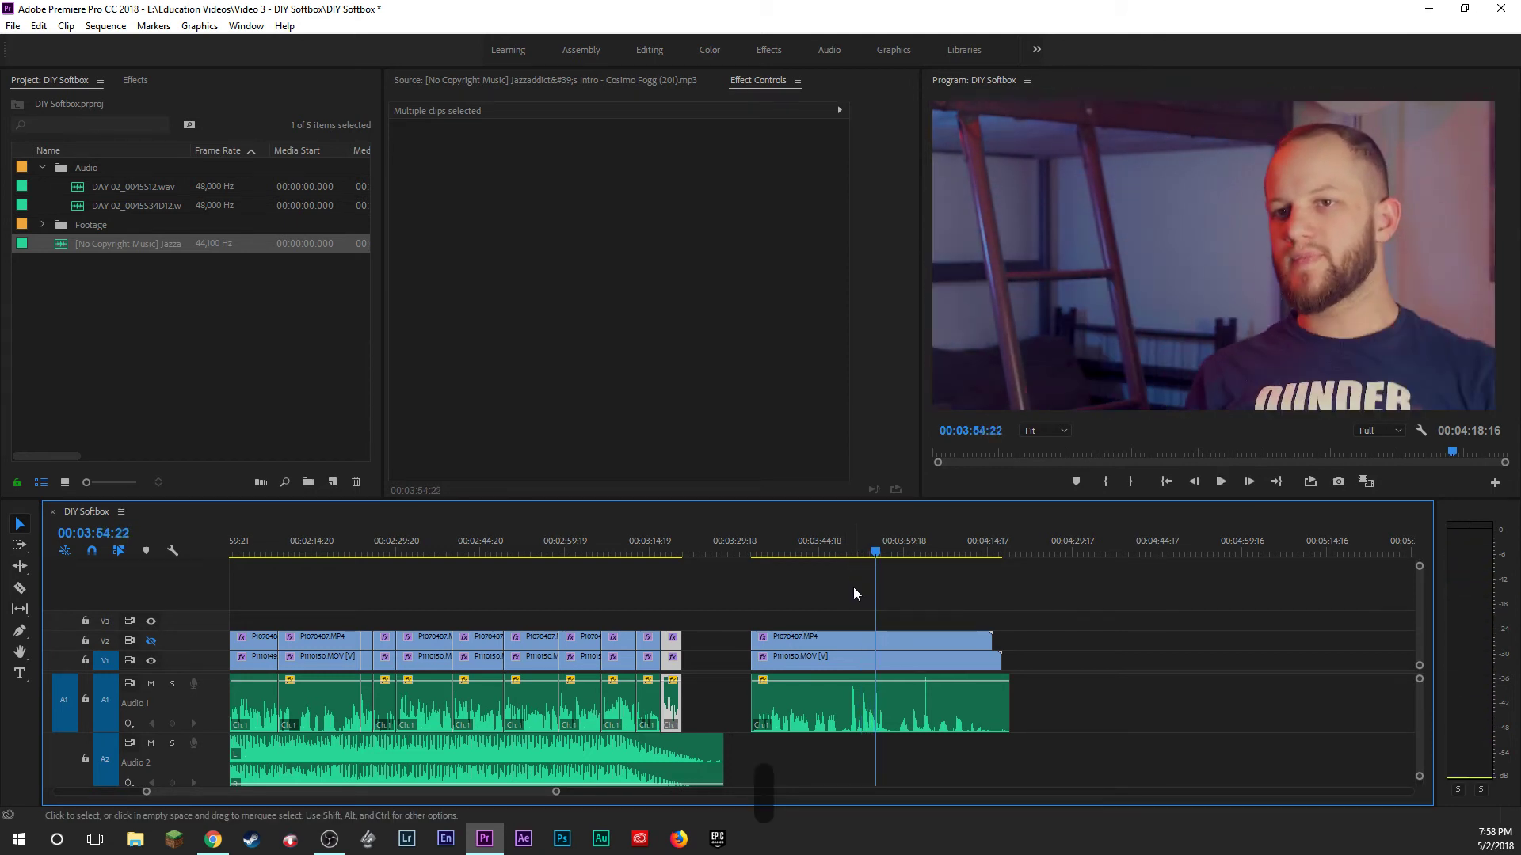
Cut off the last clip's video and audio after 00:03:54:22 and move the kept piece to start at about 00:03:24.
left_click_drag(1008, 703, 916, 703)
left_click(1017, 655)
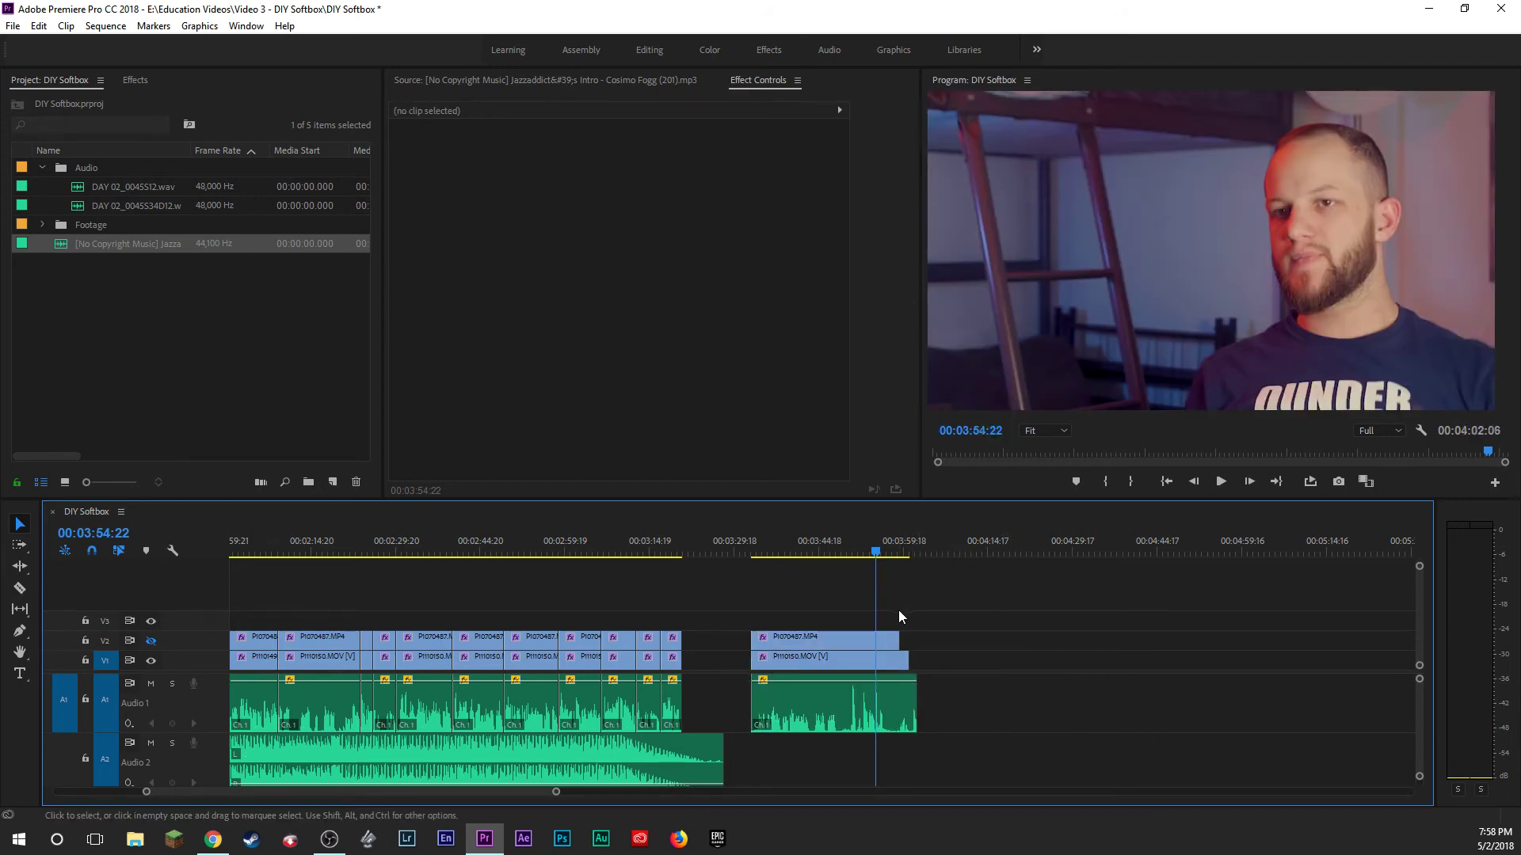
left_click(903, 702)
key("b")
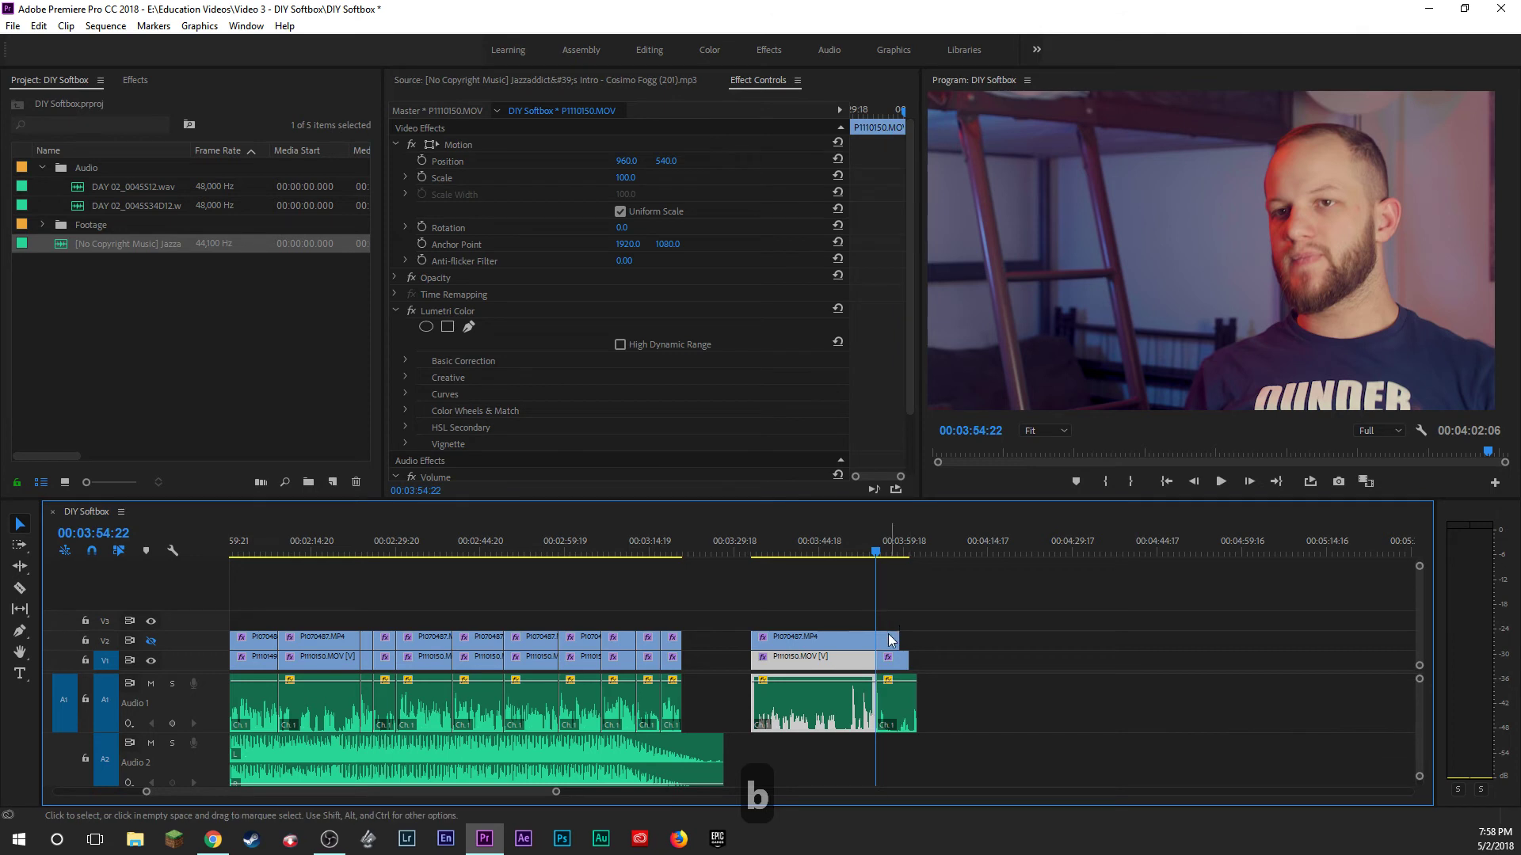
left_click(891, 648)
key("b")
left_click_drag(919, 611, 756, 650)
key("Delete")
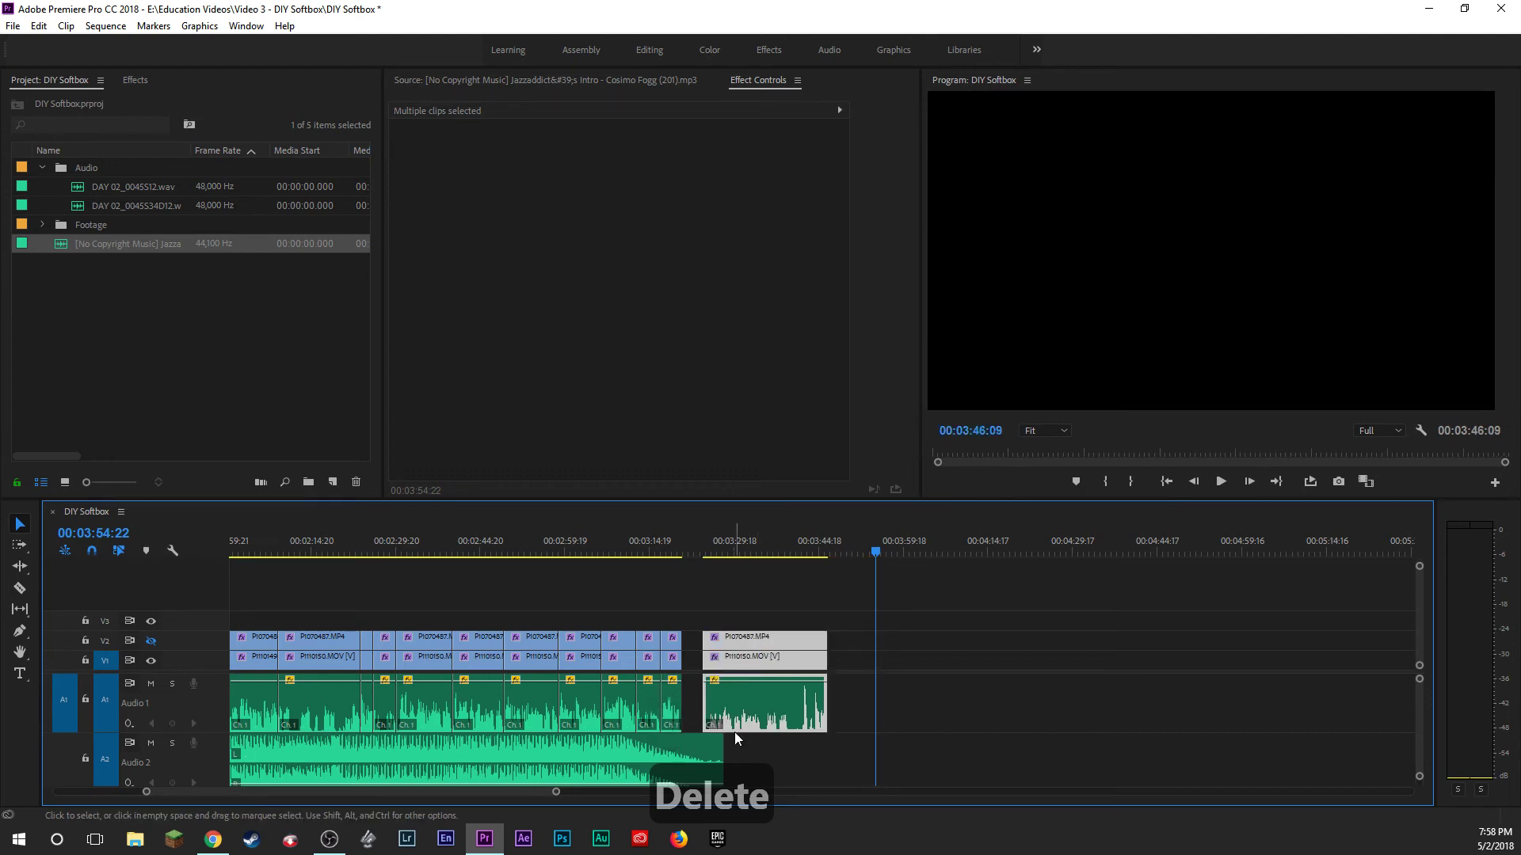
Trim the end of the music track back to the start of the last clip, at about 00:03:24.
left_click_drag(727, 749, 702, 751)
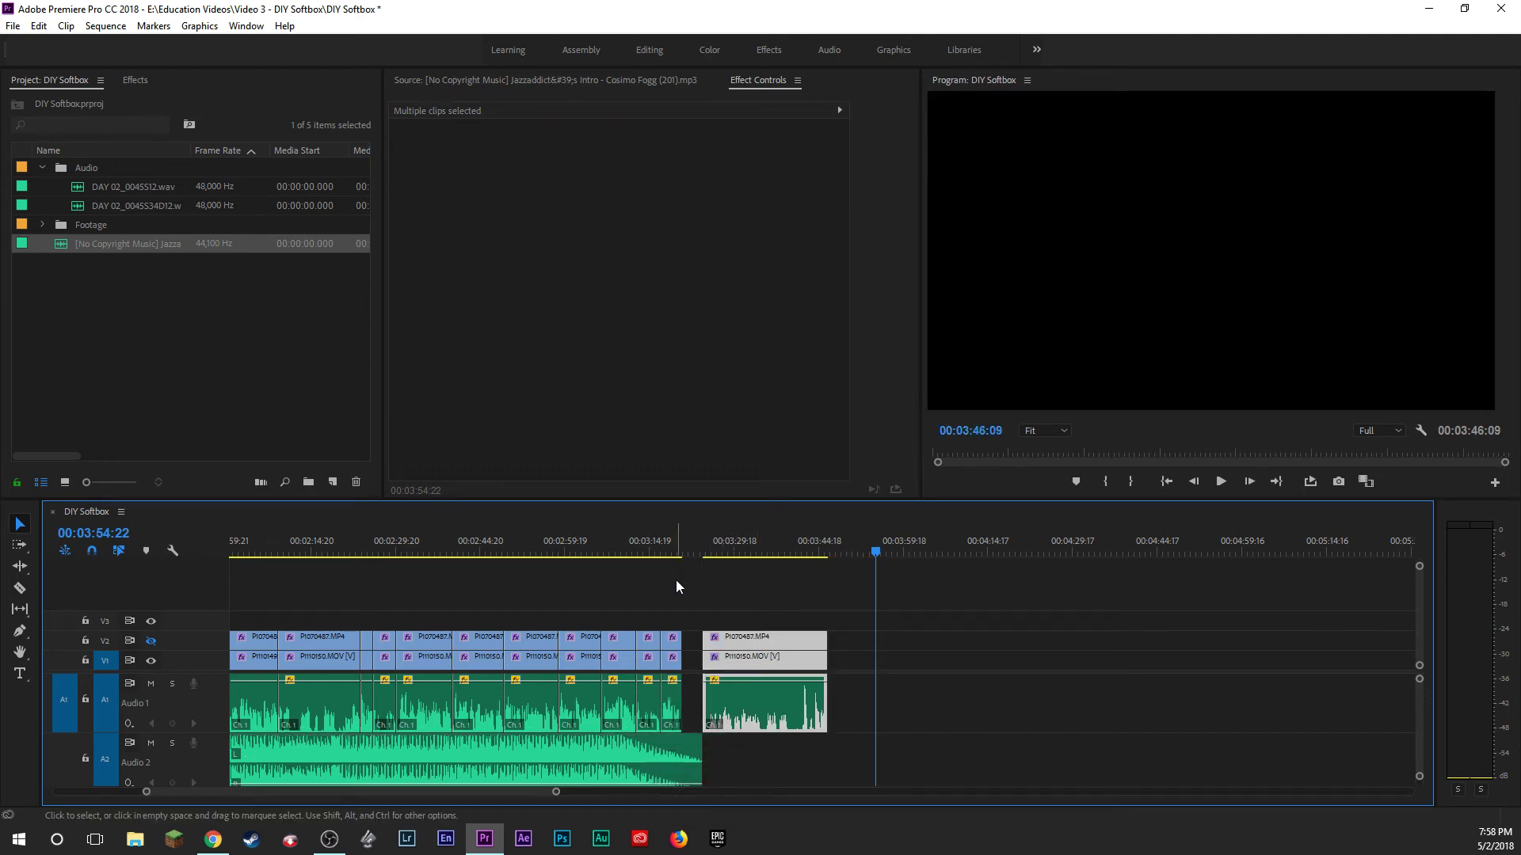
scroll(457, 619, "up", 5)
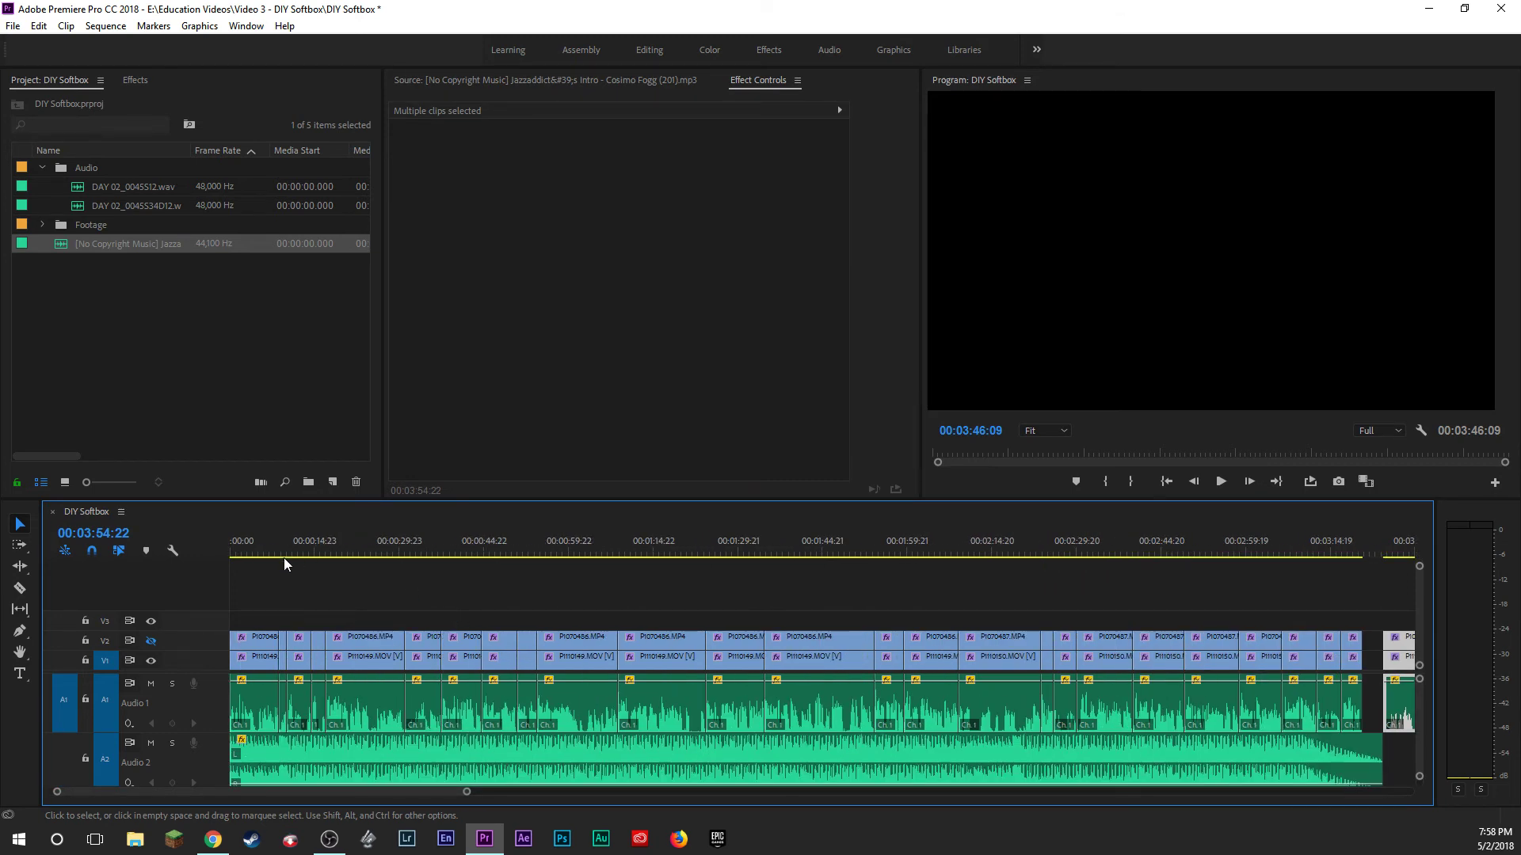
Create a new sequence named B Roll Footage using the ARRI 1080p 23.976 preset.
left_click_drag(250, 550, 222, 550)
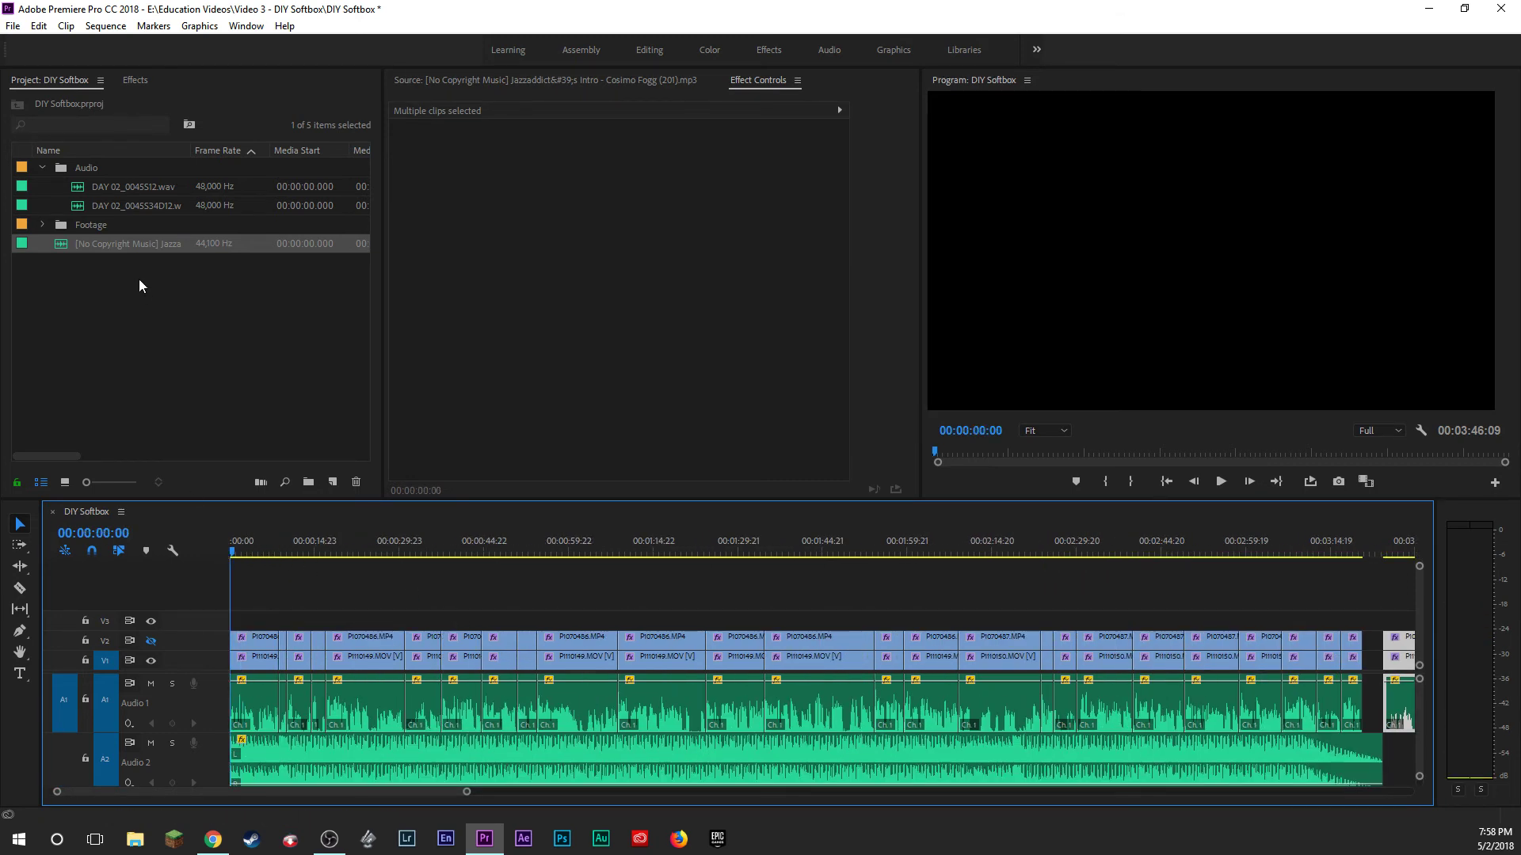
left_click(111, 27)
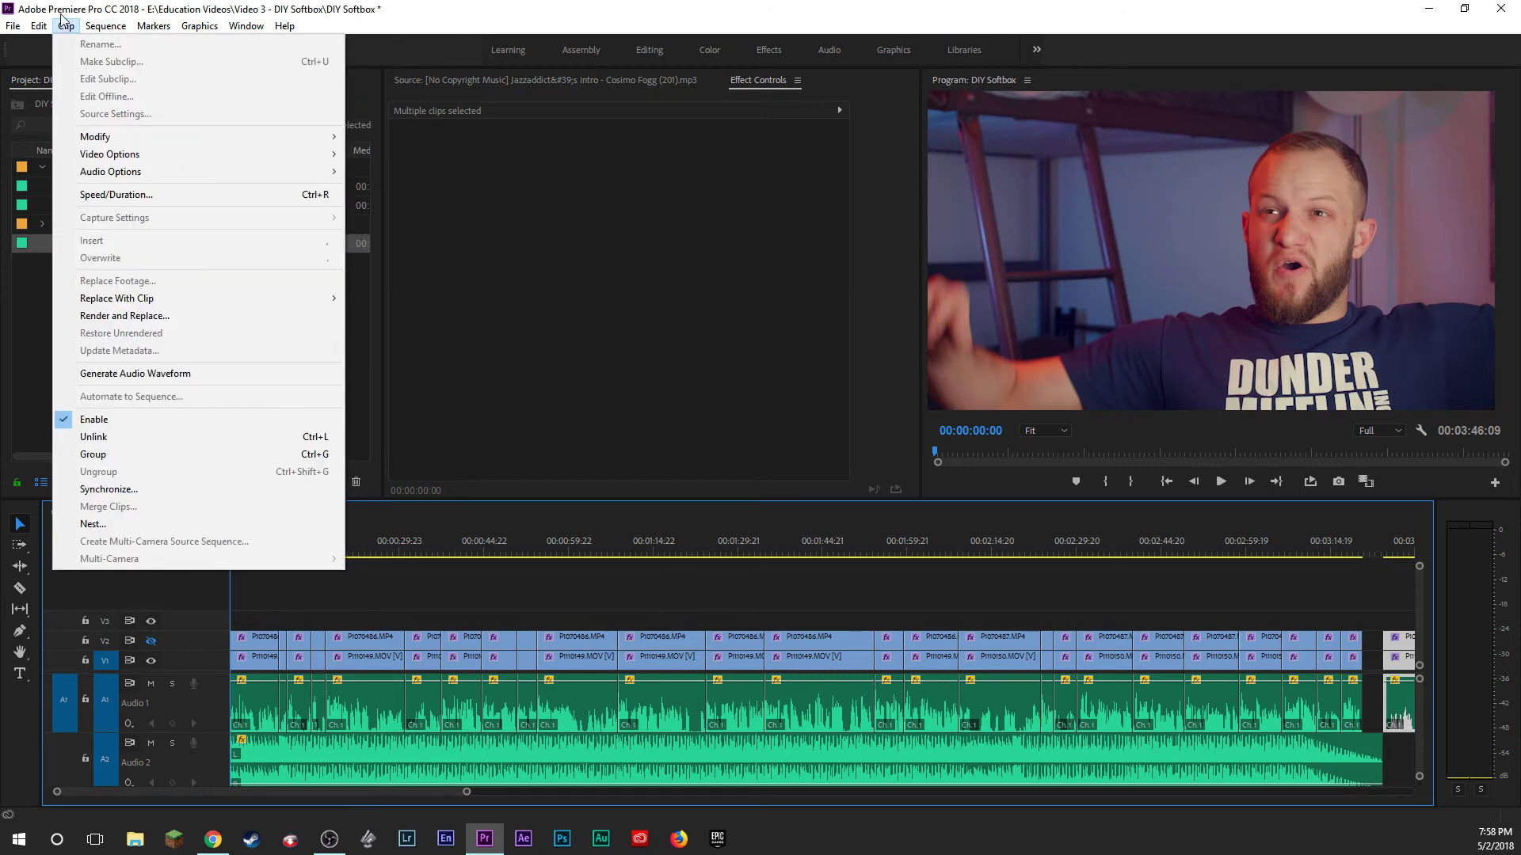
mouse_move(36, 45)
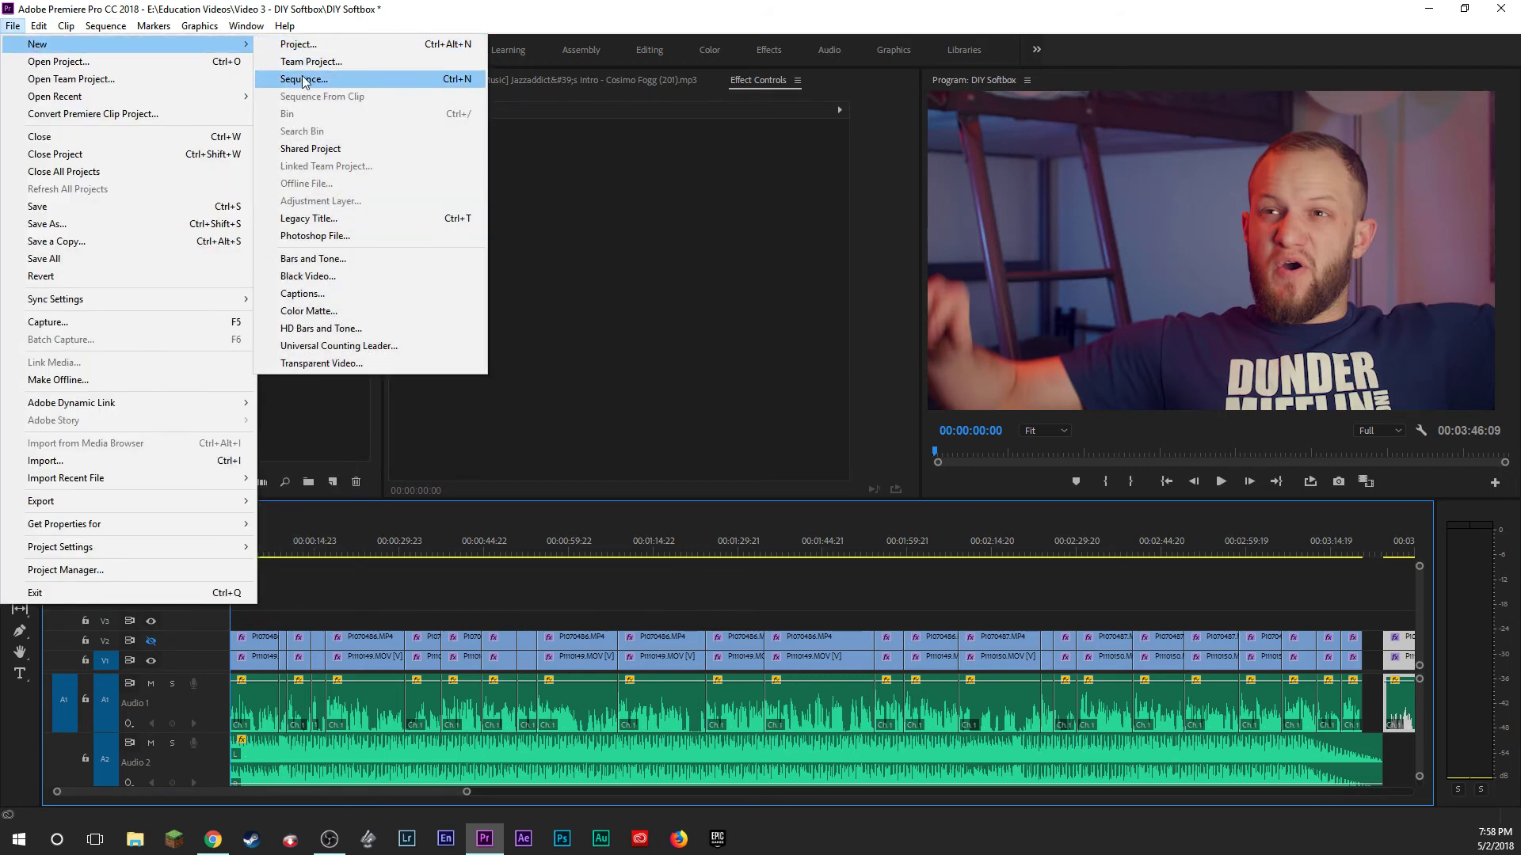
left_click(309, 78)
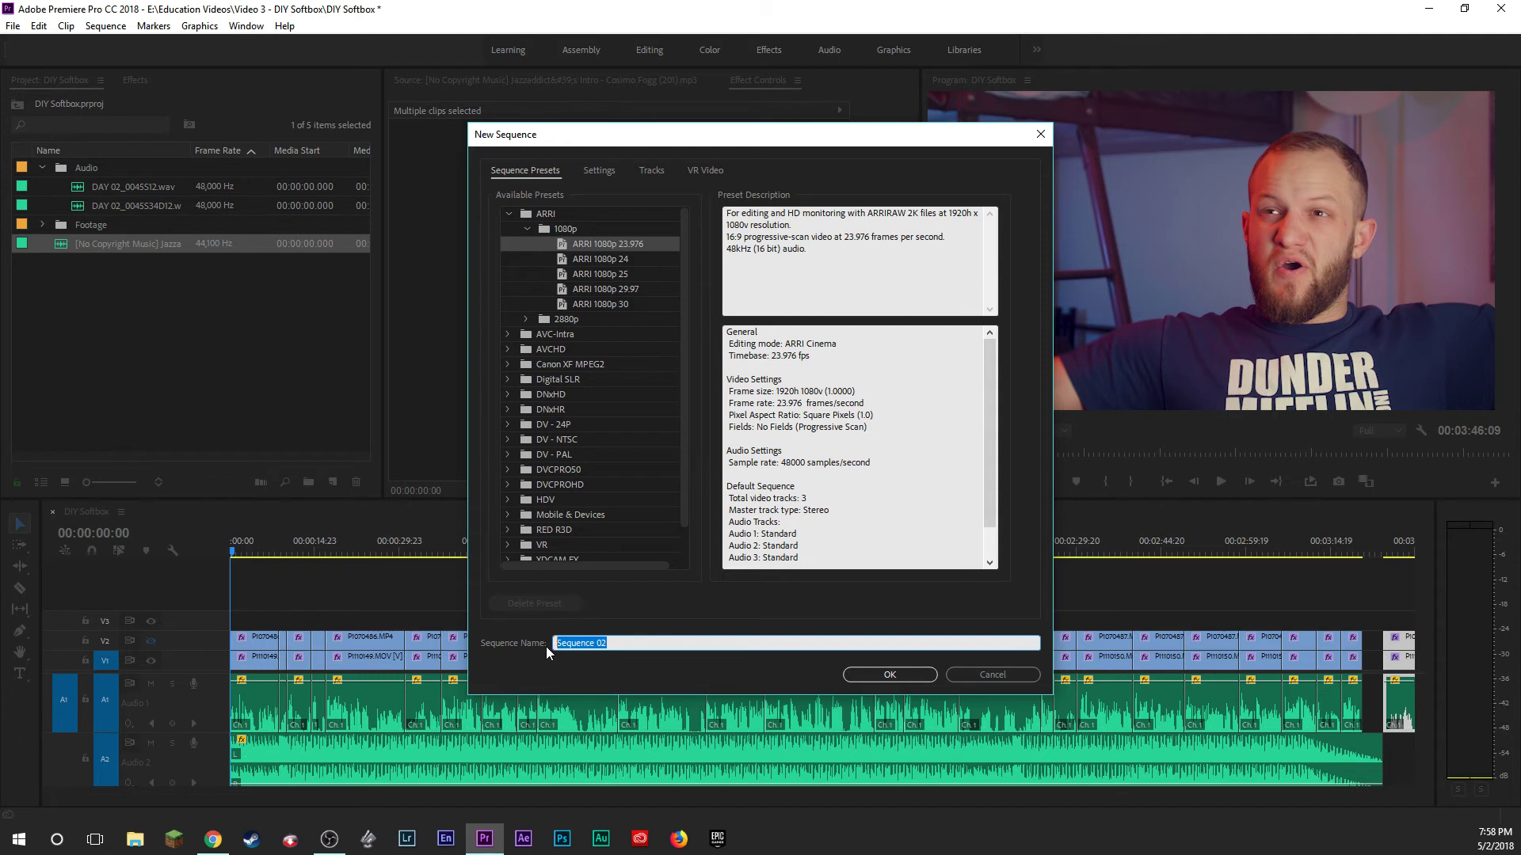
type("B Roll")
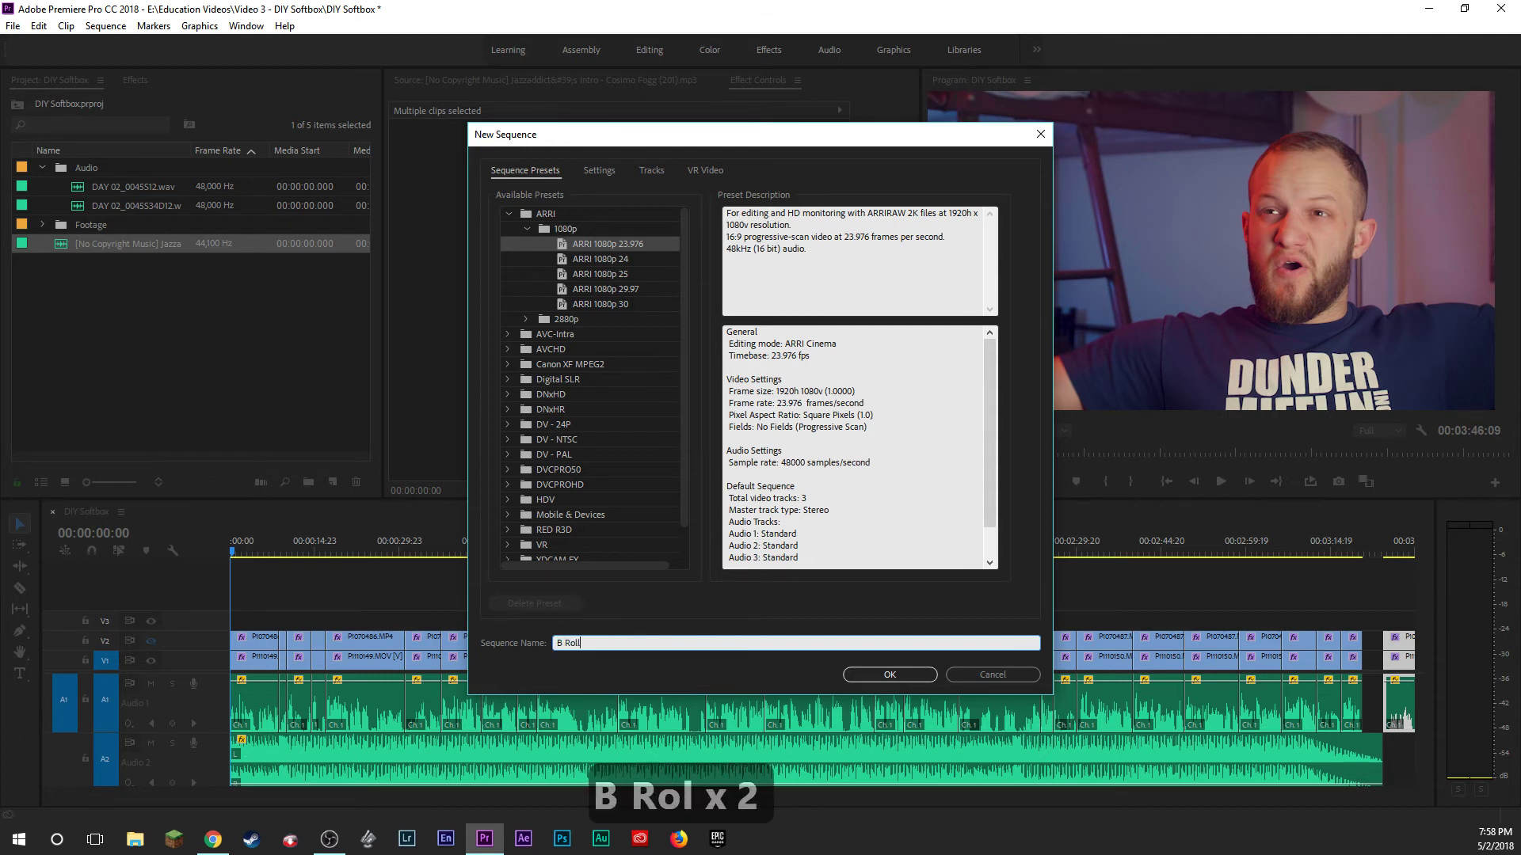
type(" Footage")
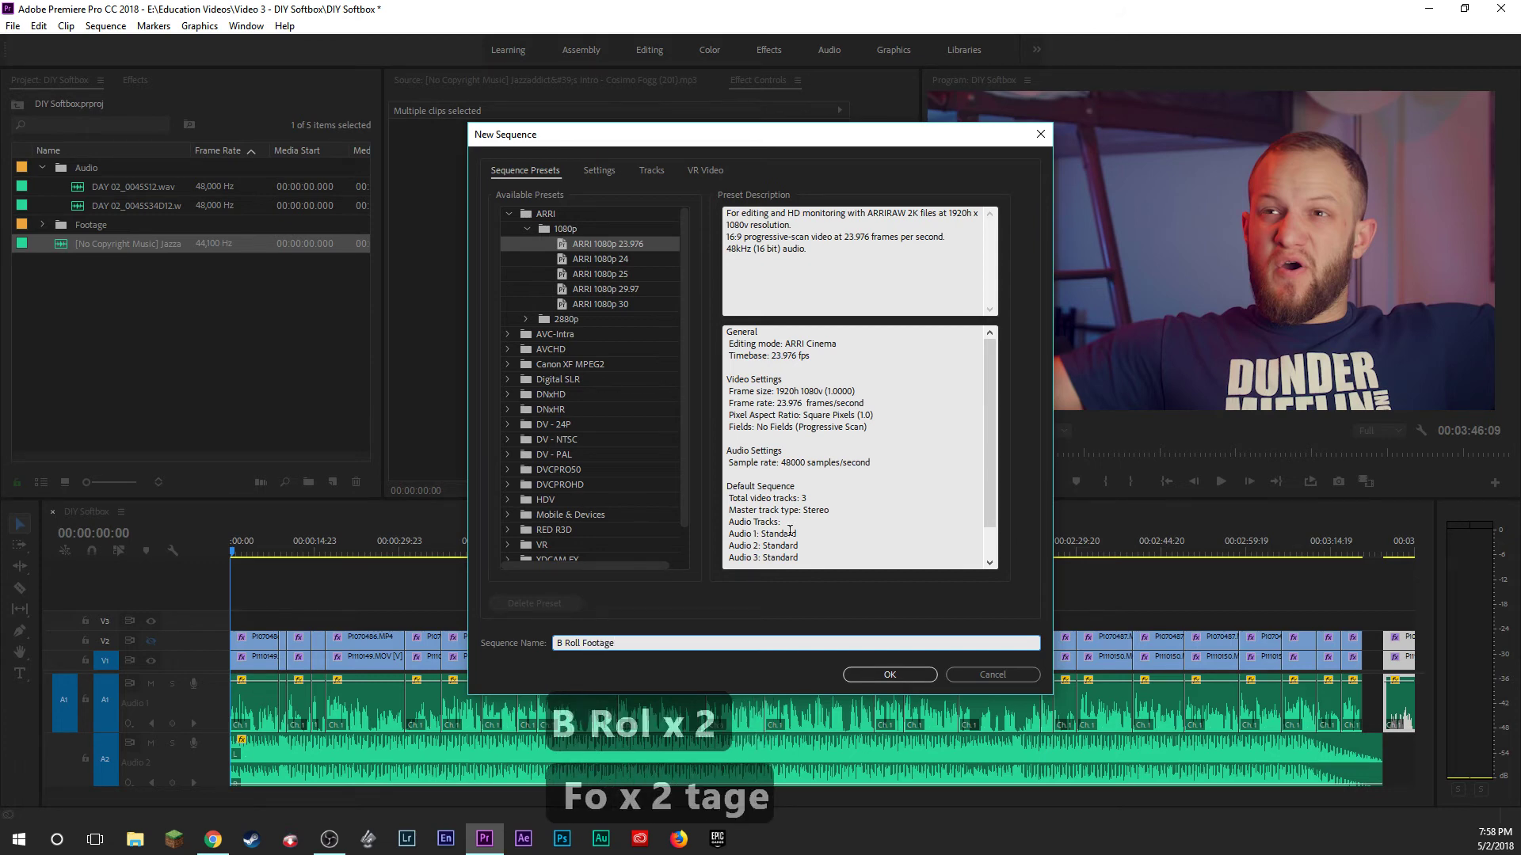
left_click(900, 674)
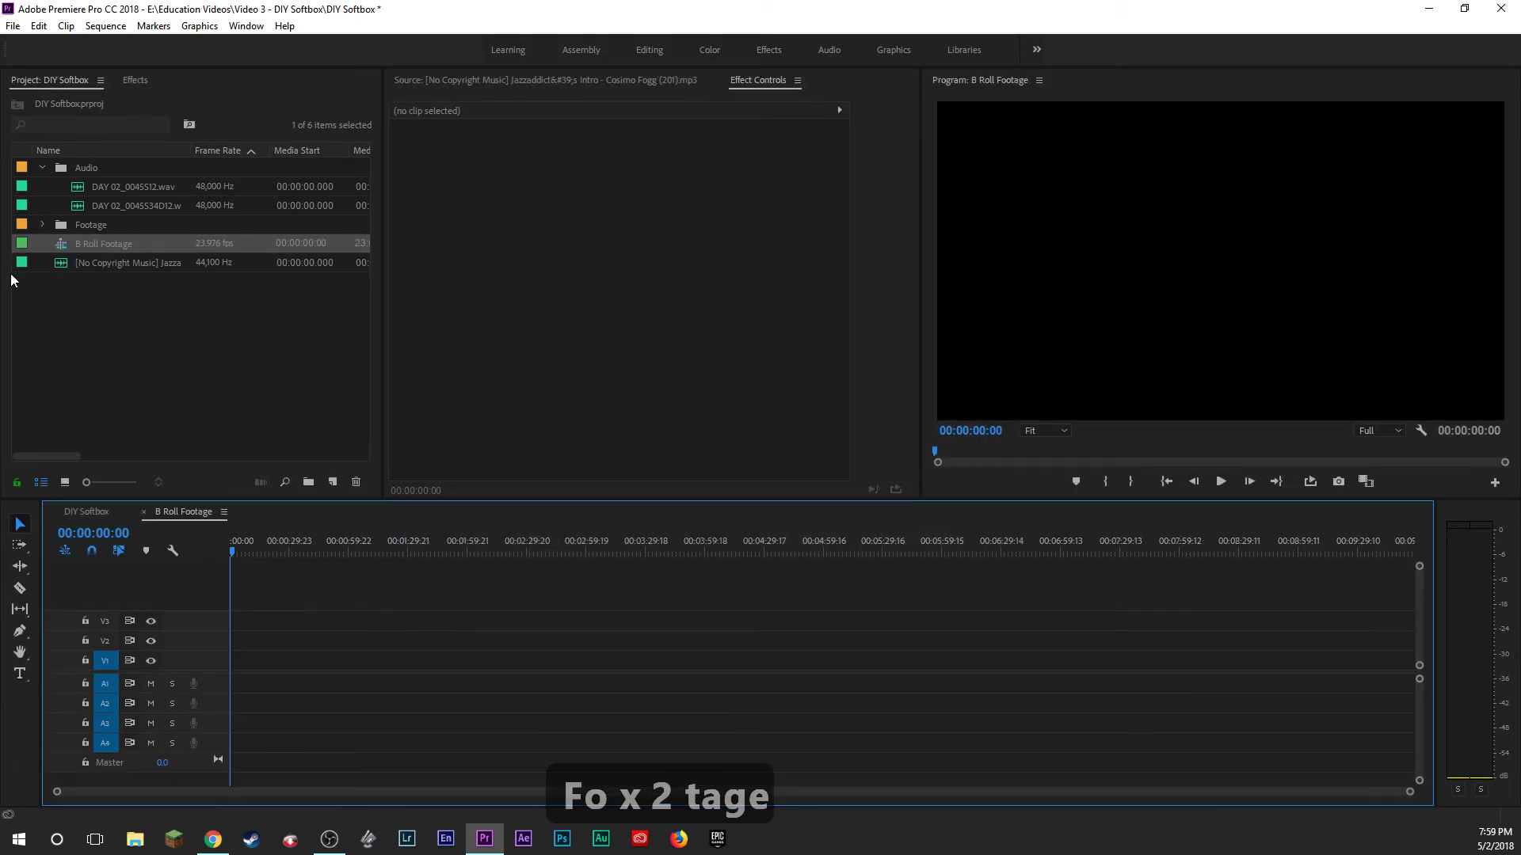
Place P1110151.MOV and P1110152.MOV from the Main Cam bin at the start of the B Roll Footage sequence, keeping the existing sequence settings.
left_click(43, 223)
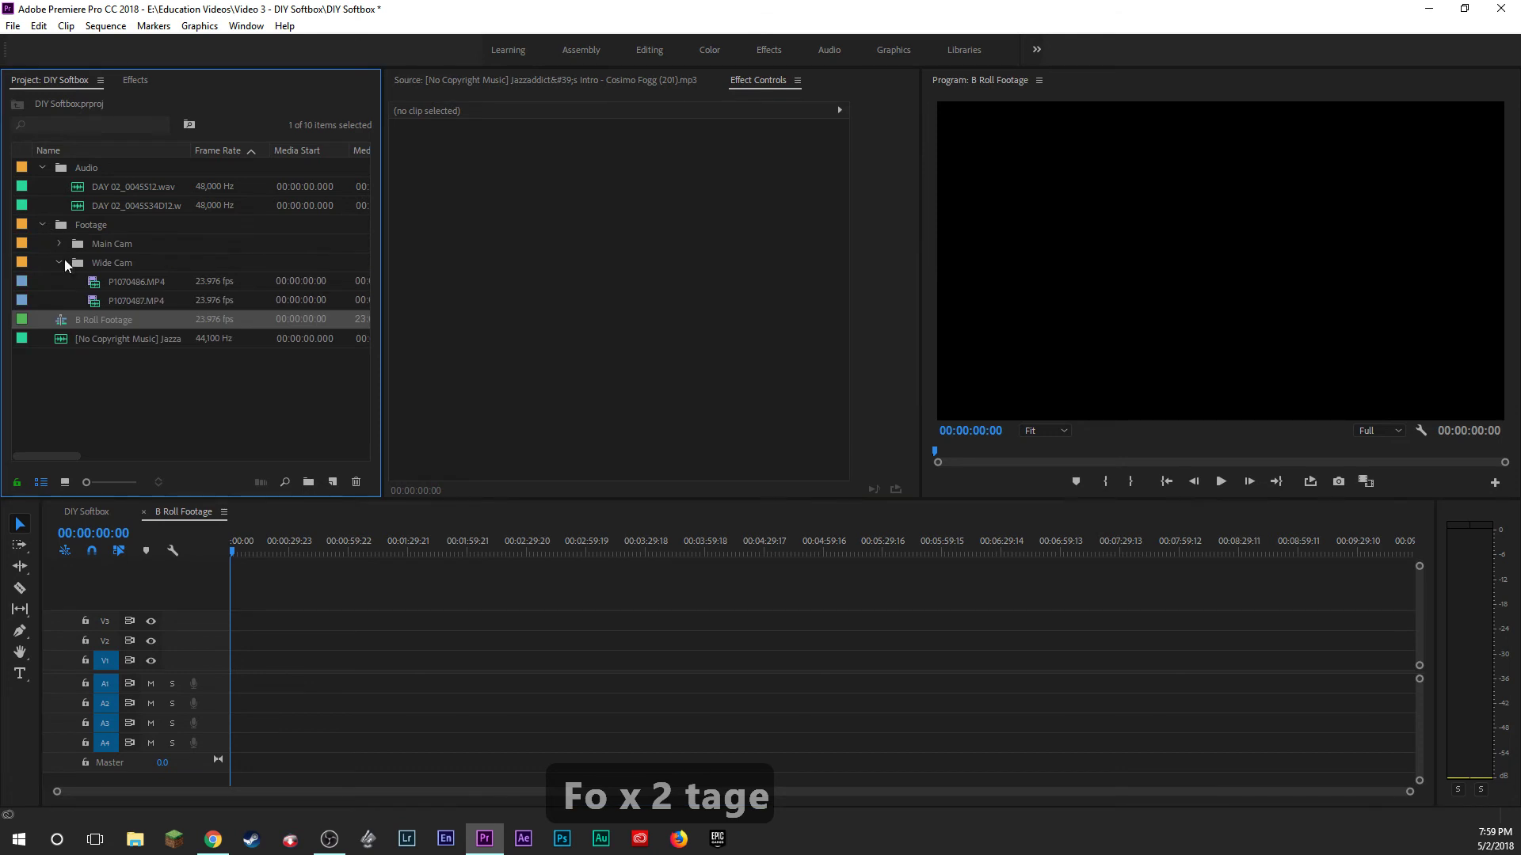
left_click(58, 242)
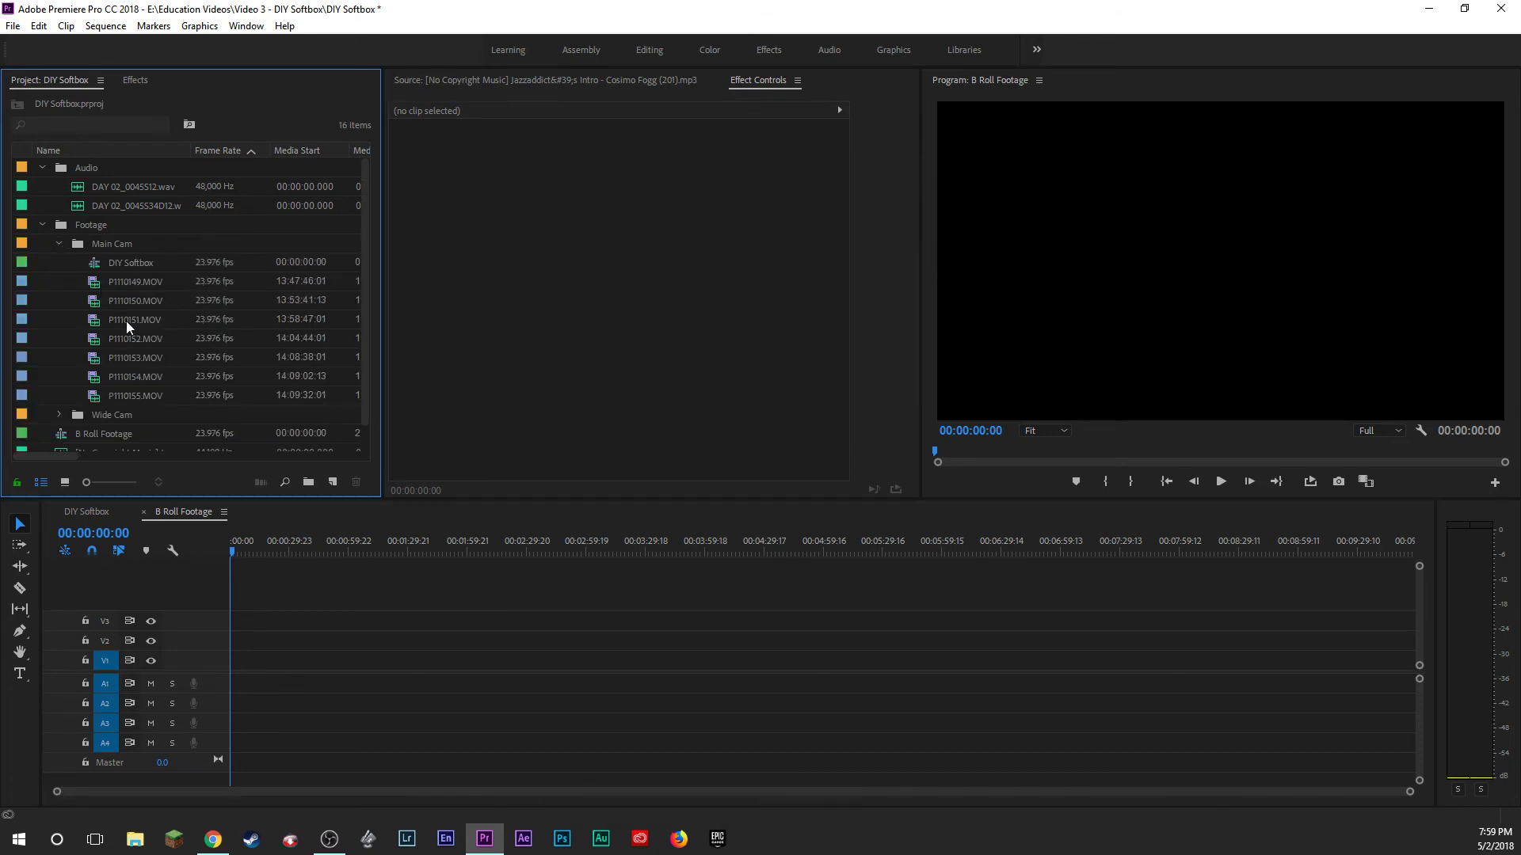
left_click(126, 321)
left_click(125, 336, "shift")
left_click_drag(125, 336, 274, 680)
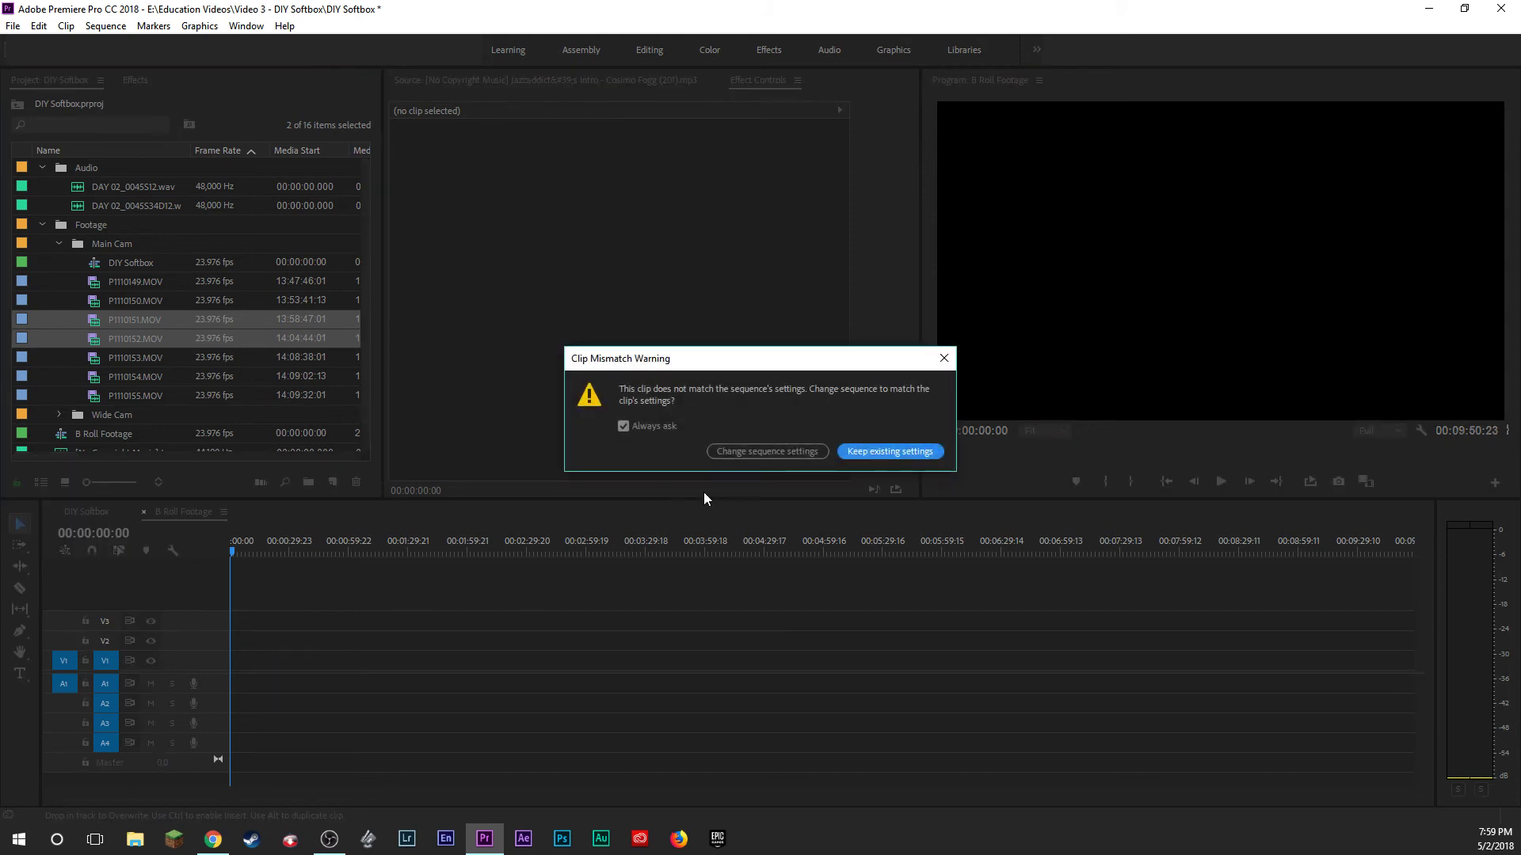
left_click(859, 453)
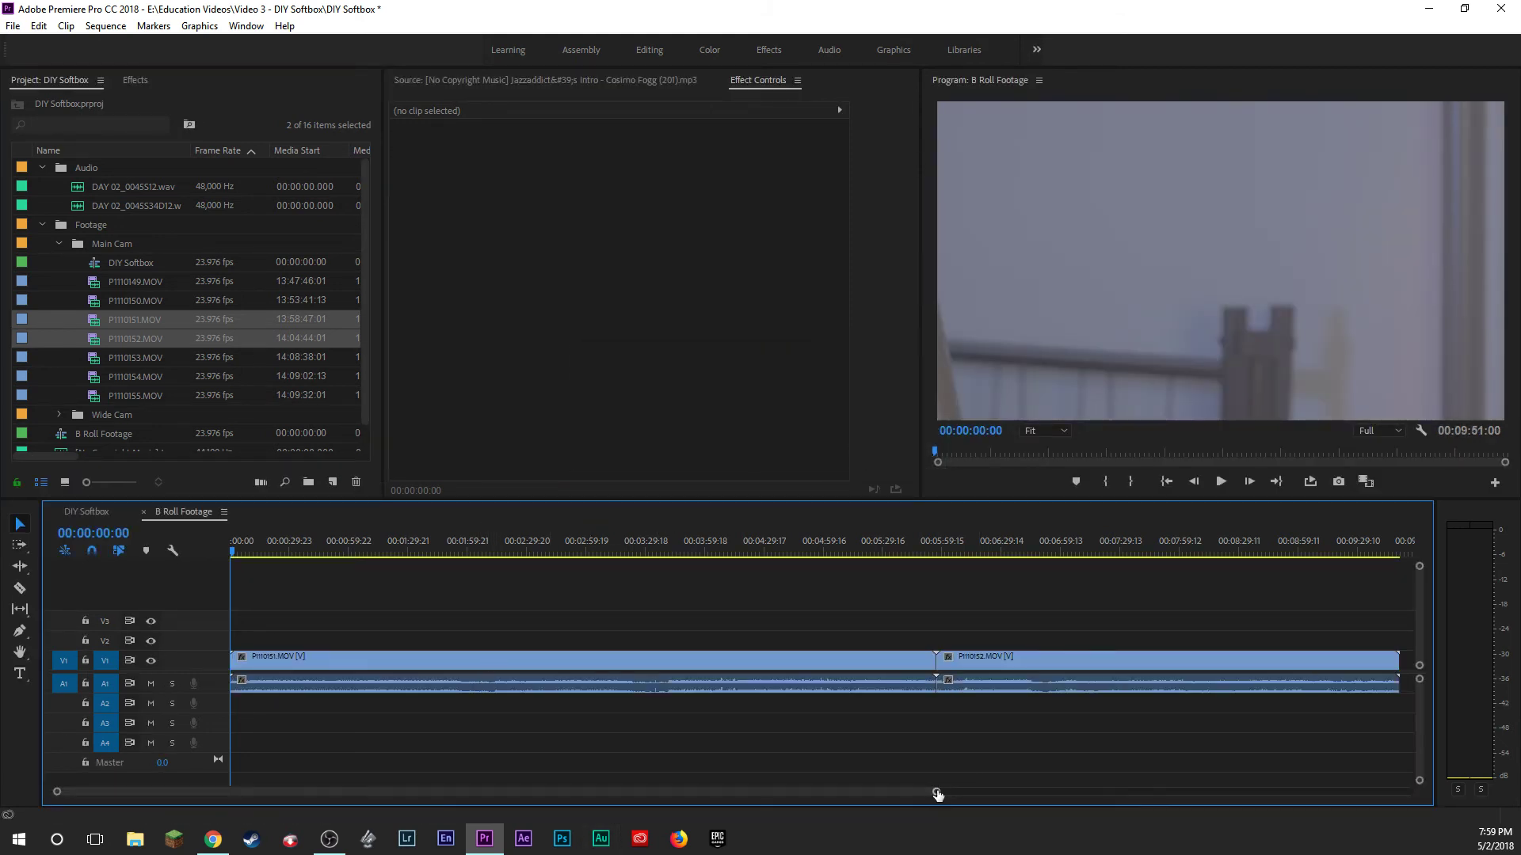
Scale both B-roll clips in the sequence to the frame size.
left_click_drag(936, 792, 1099, 791)
left_click_drag(602, 618, 823, 667)
right_click(824, 667)
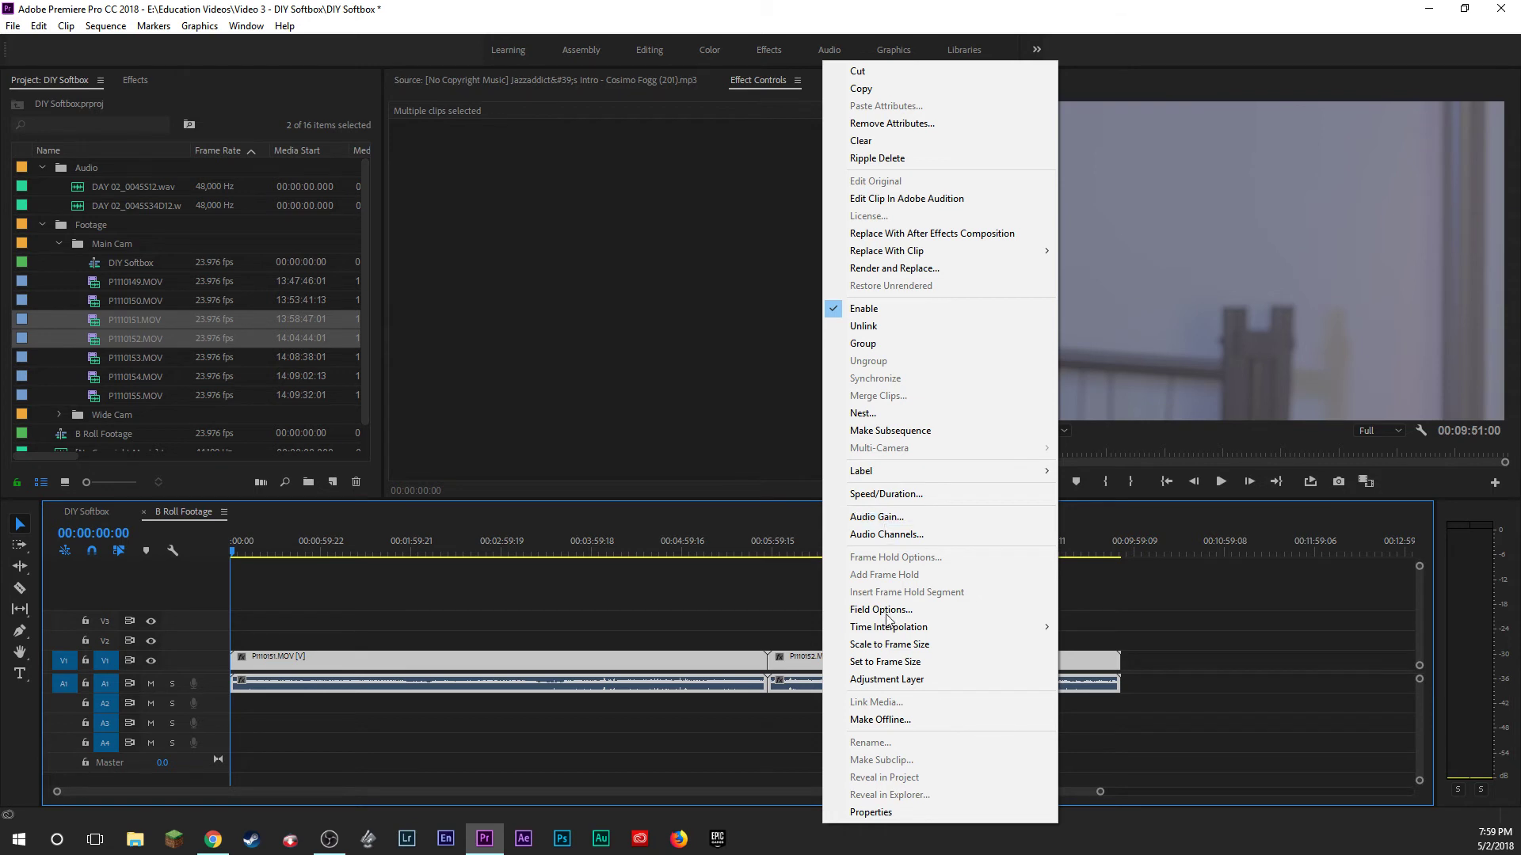
left_click(879, 647)
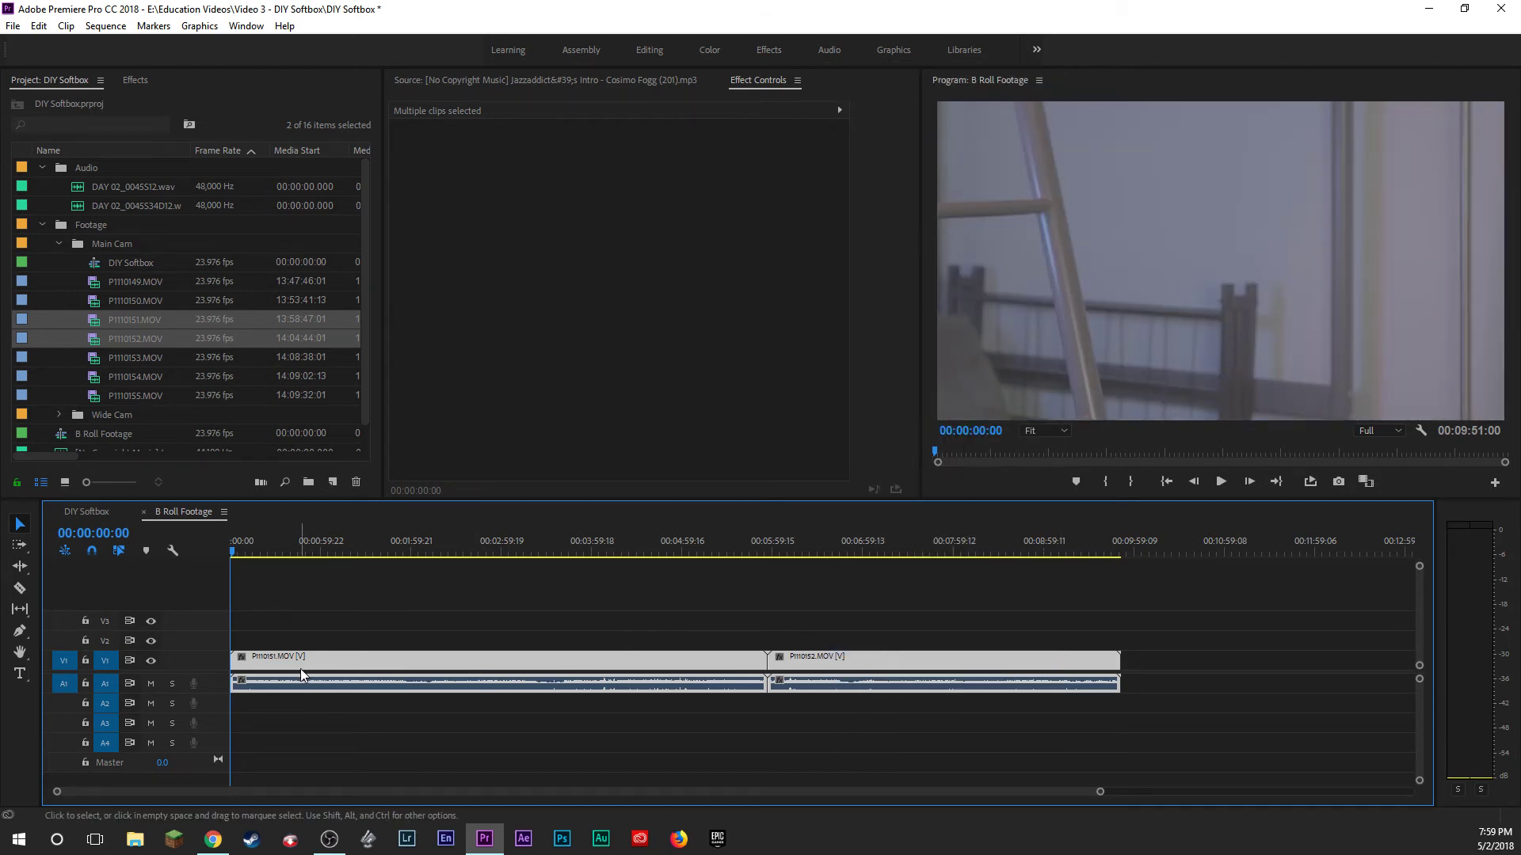
Unlink the audio from both B-roll clips and delete the audio portions.
key("ctrl+l")
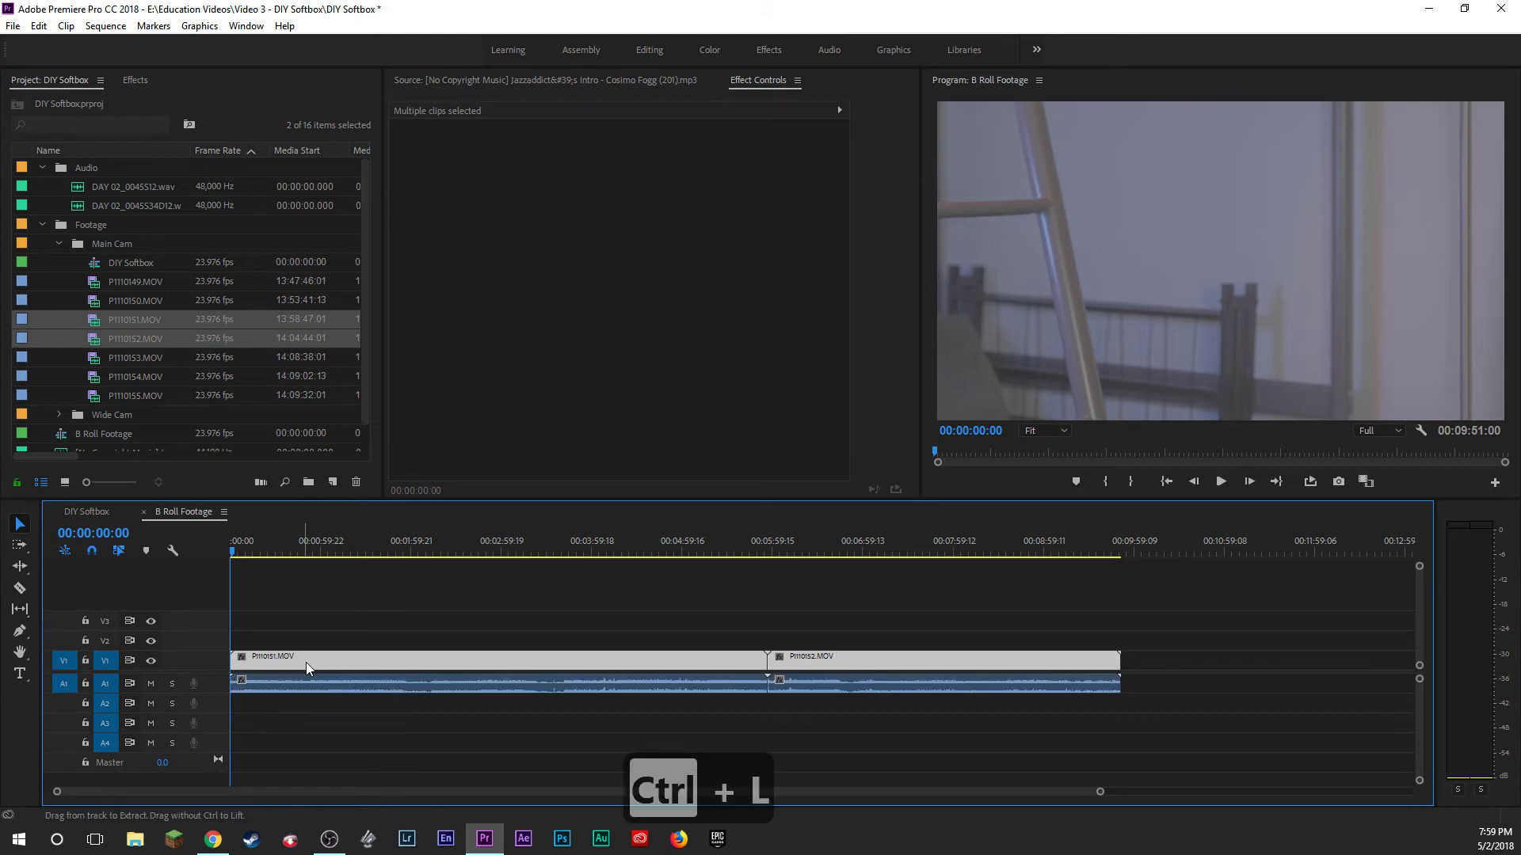
left_click(406, 682)
left_click_drag(866, 730, 738, 689)
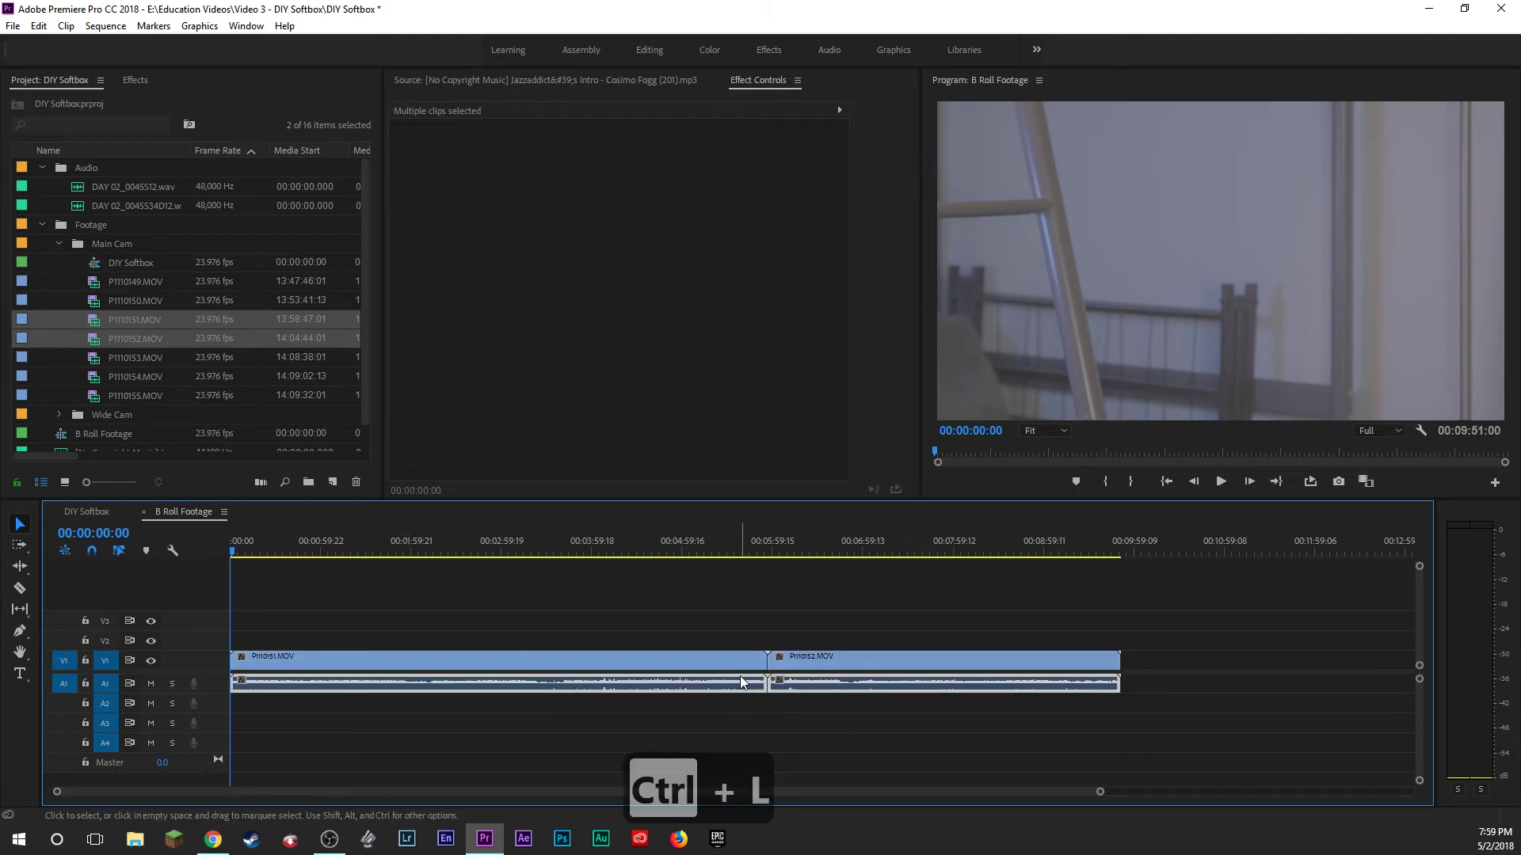
key("Delete")
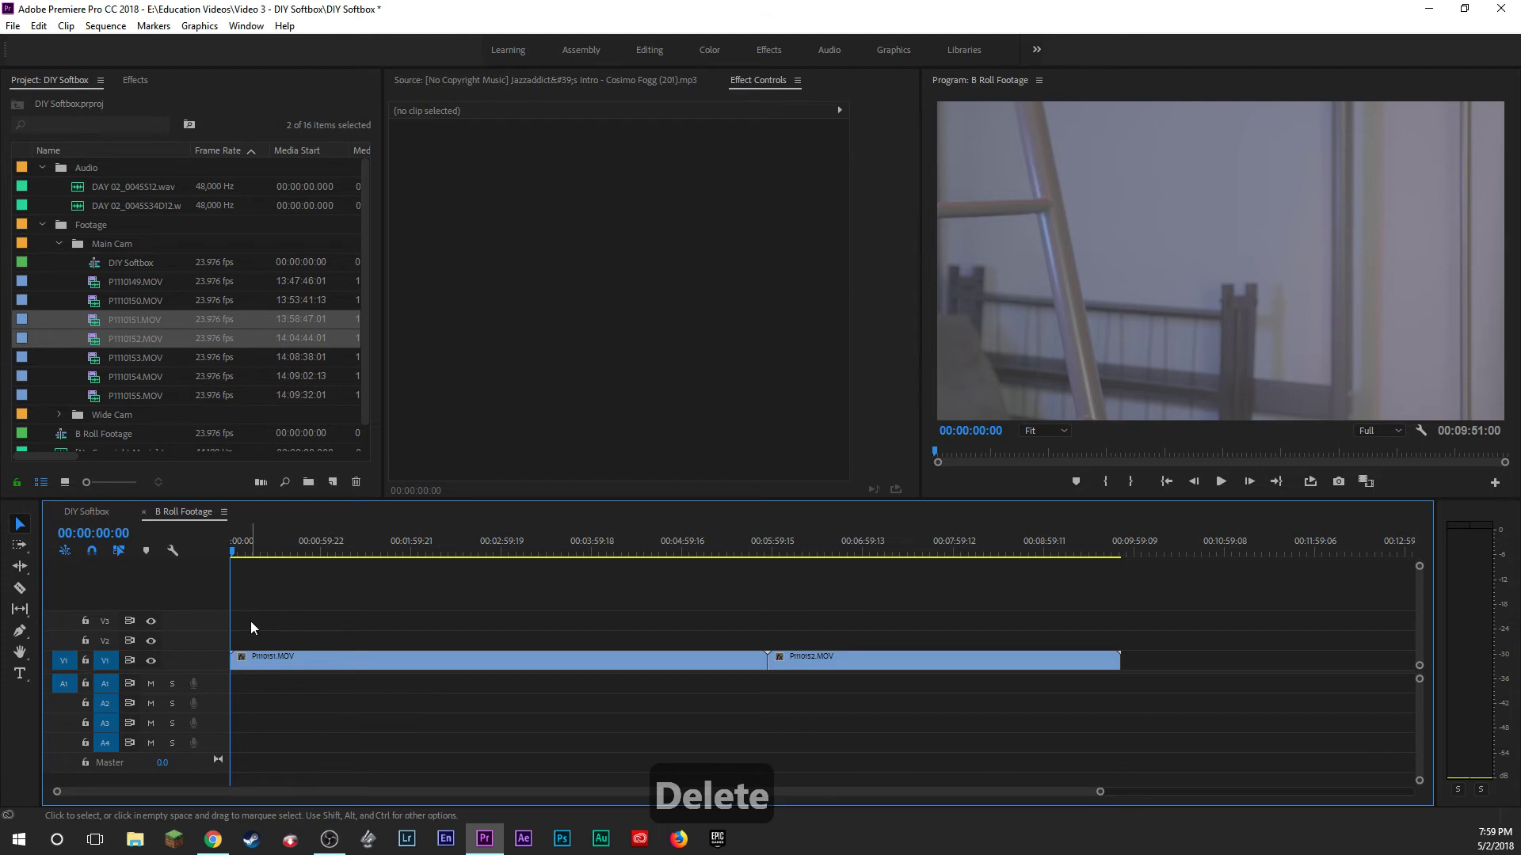
Copy the Lumetri Color effect from the first P1110149.MOV clip in the DIY Softbox sequence onto P1110151.MOV in the B Roll Footage sequence.
left_click(238, 550)
mouse_move(239, 549)
left_mouse_down()
mouse_move(308, 541)
mouse_move(255, 550)
left_mouse_up()
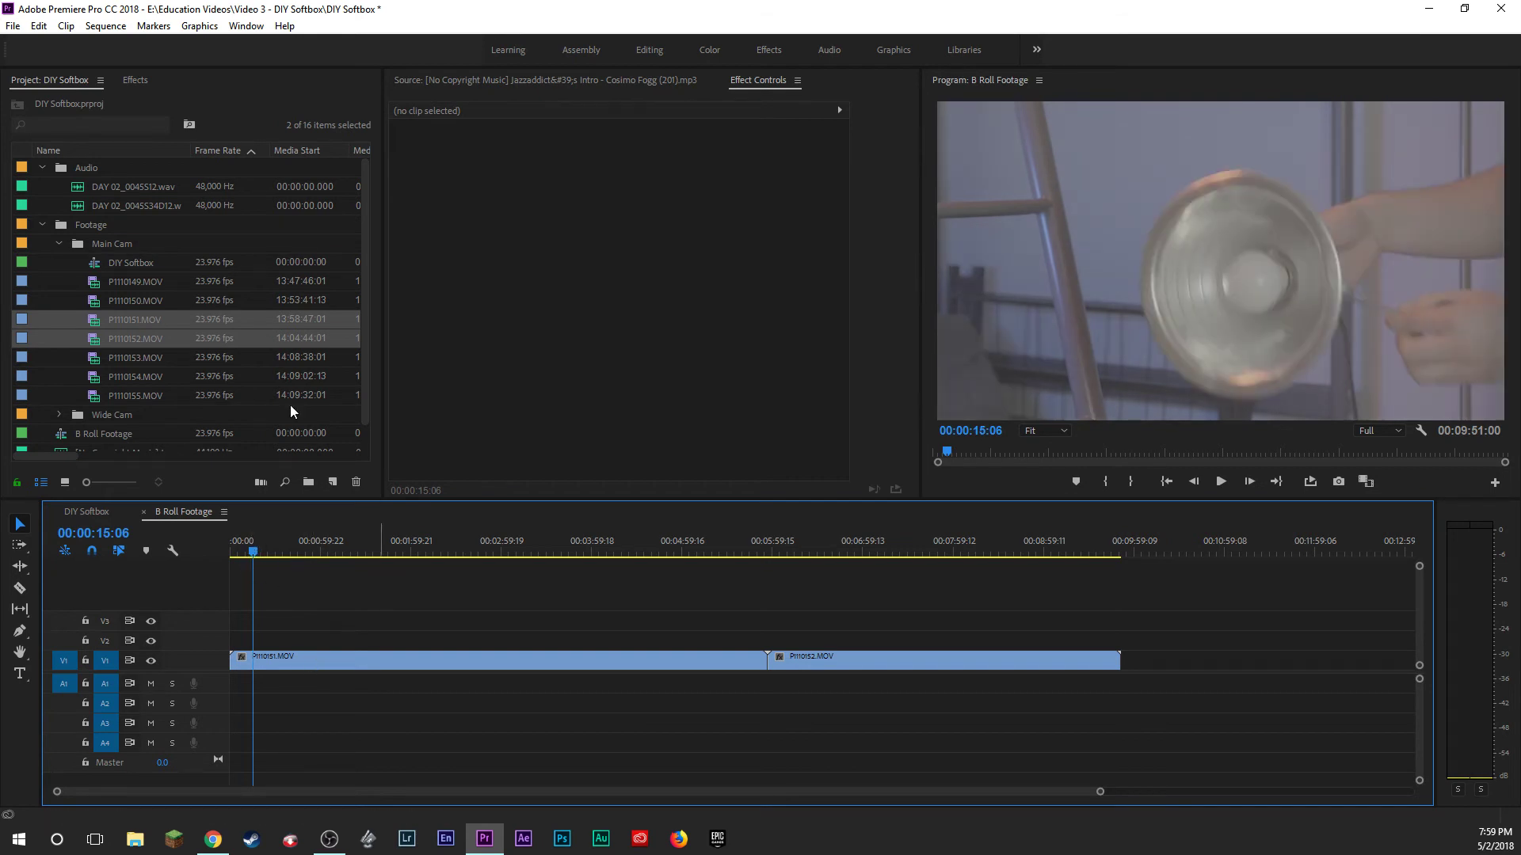
left_click(89, 514)
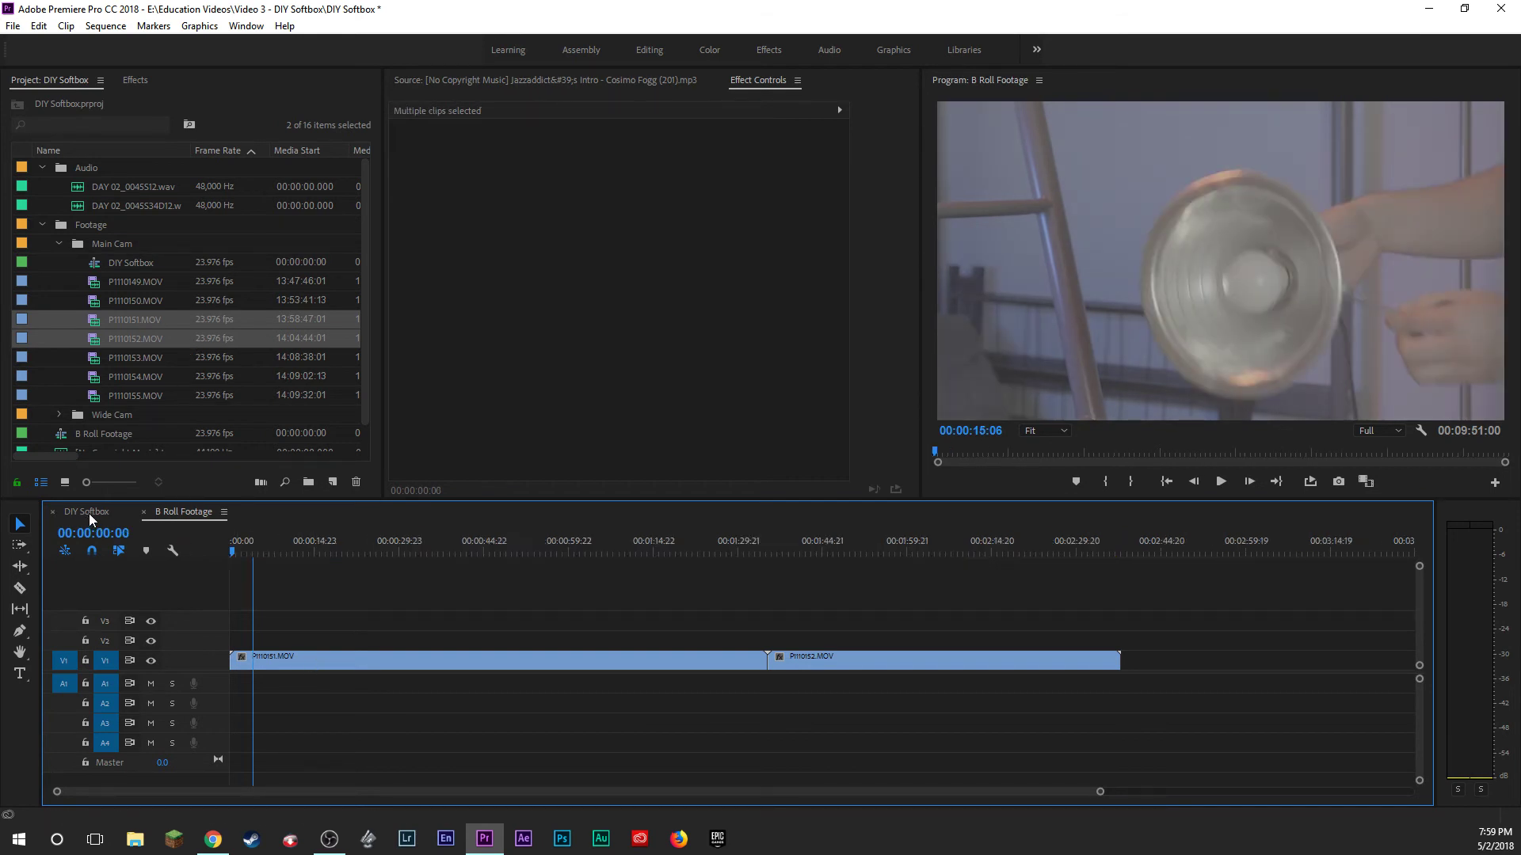
left_click(252, 662)
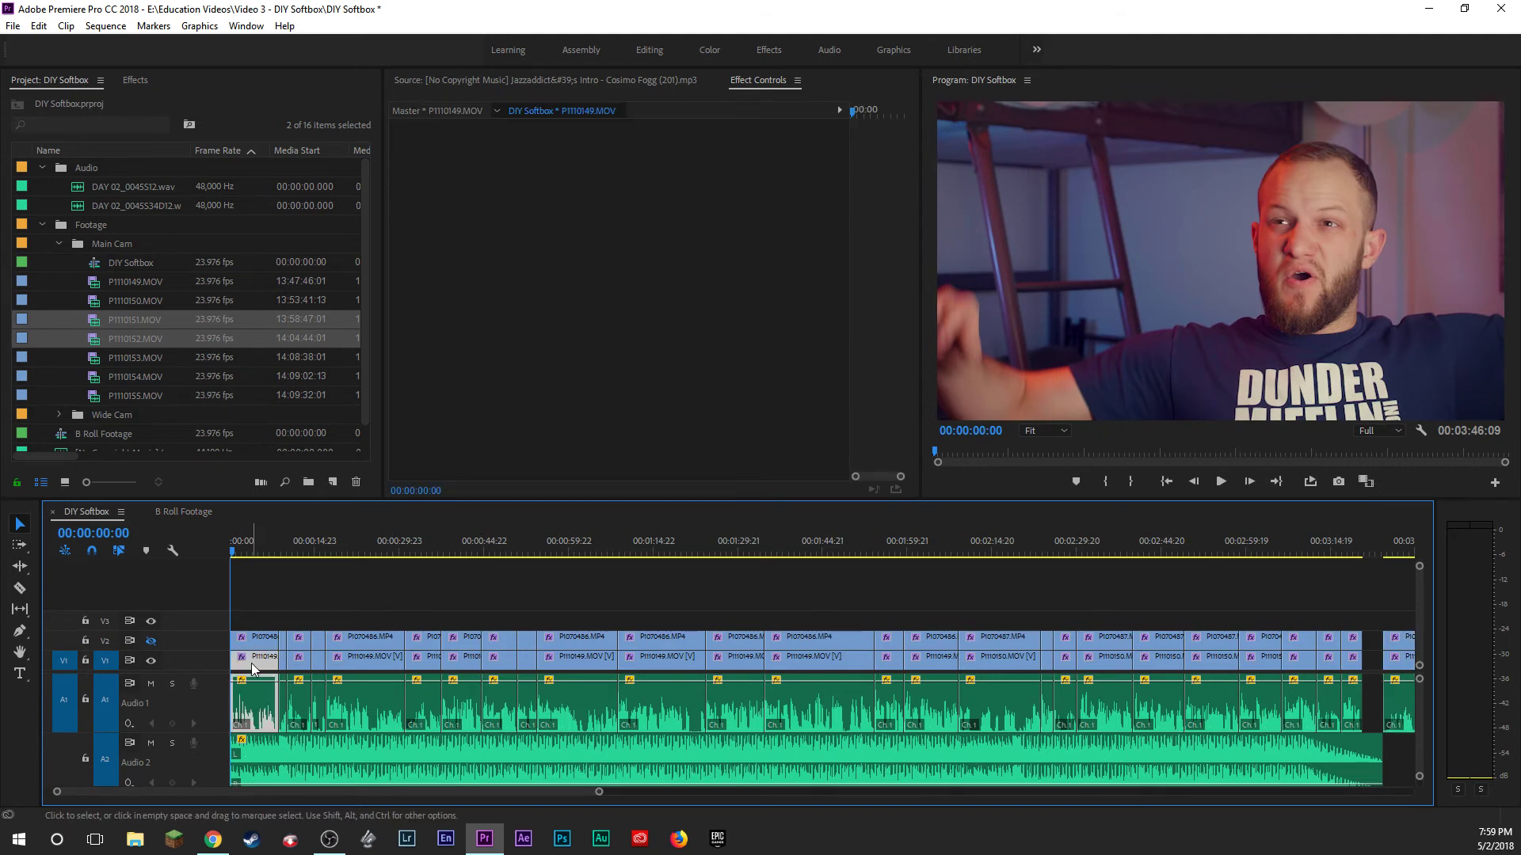
left_click(433, 310)
key("ctrl+c")
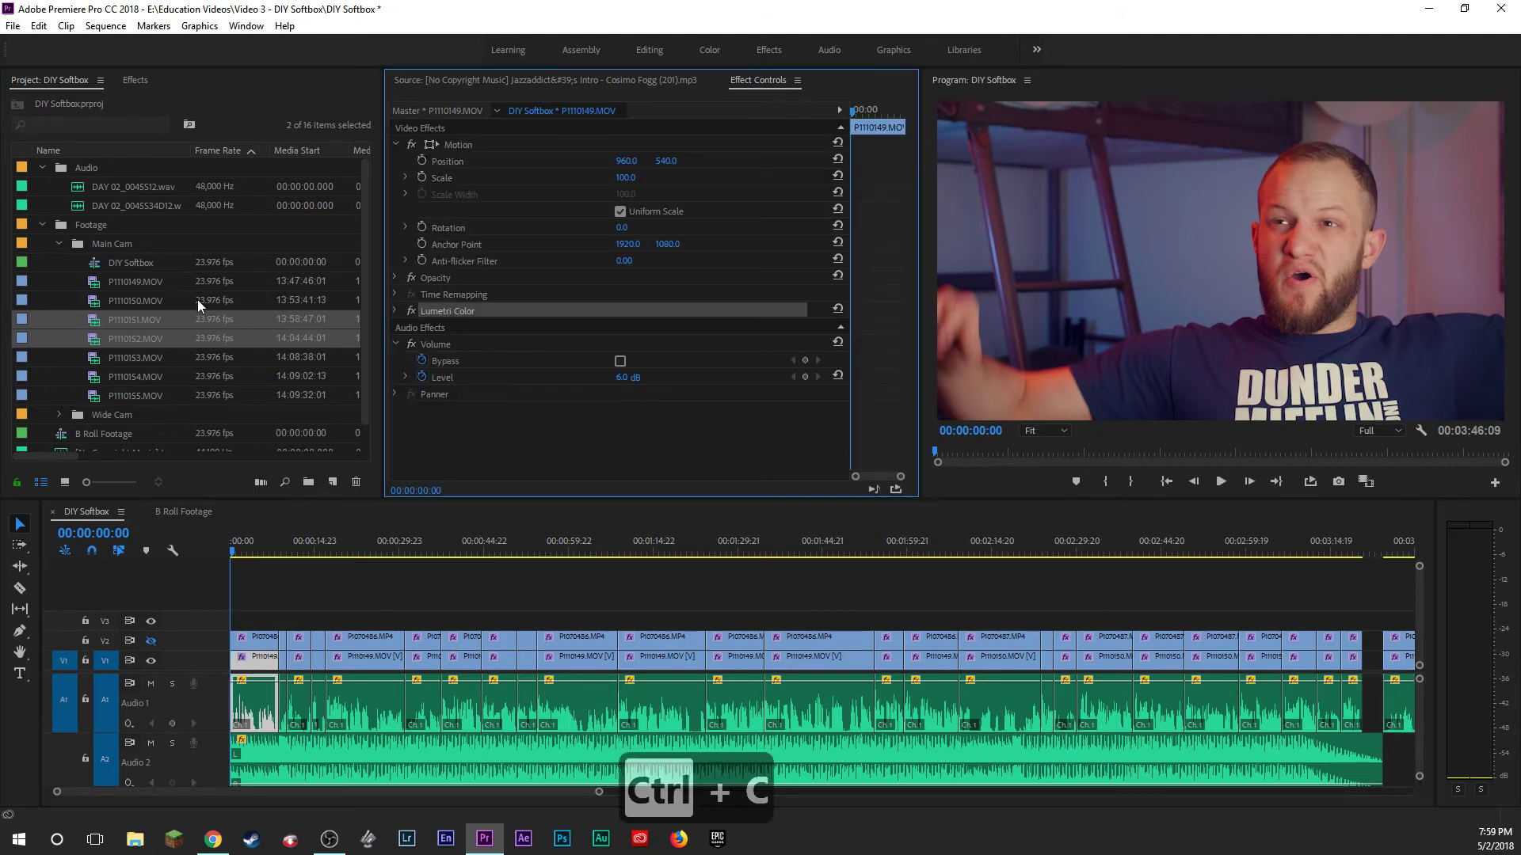
left_click(135, 80)
left_click(49, 80)
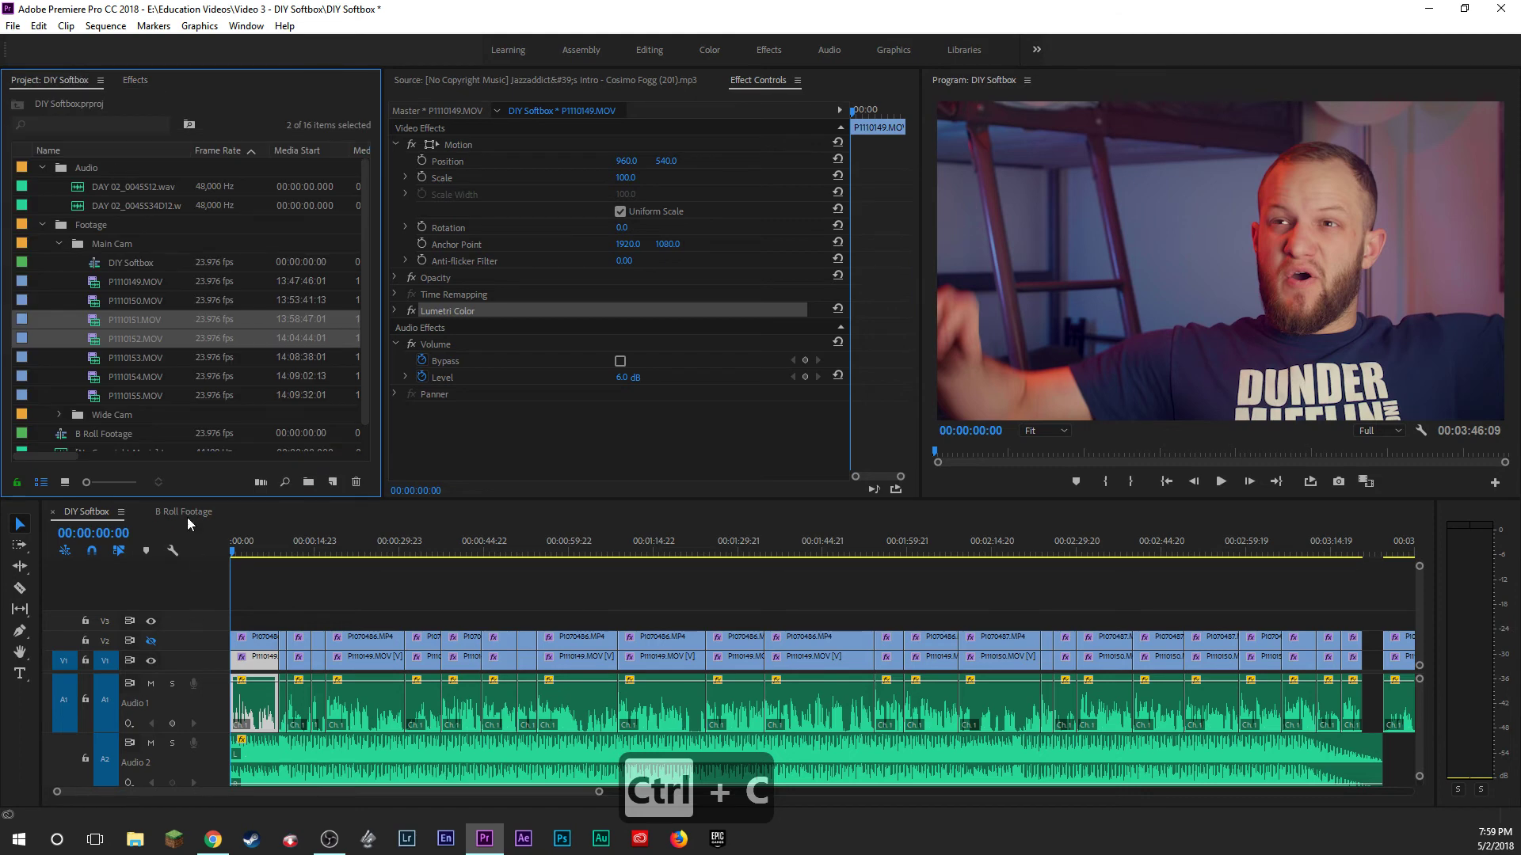
left_click(189, 511)
left_click(301, 663)
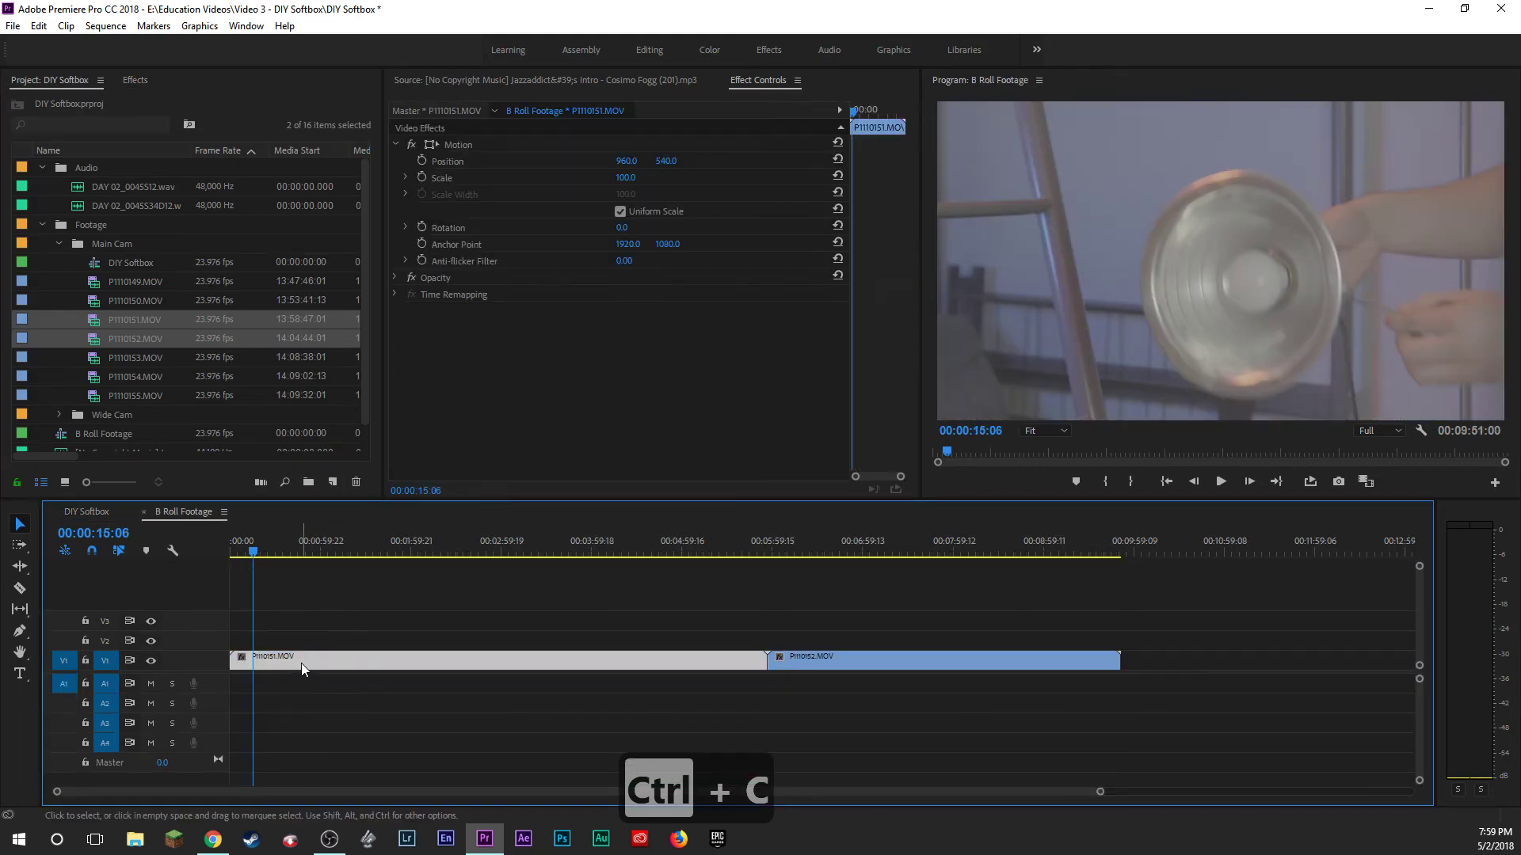
key("ctrl+v")
Play P1110151.MOV to find where the metal reflector enters the shot and trim the clip's start to 00:00:10:19.
key("space")
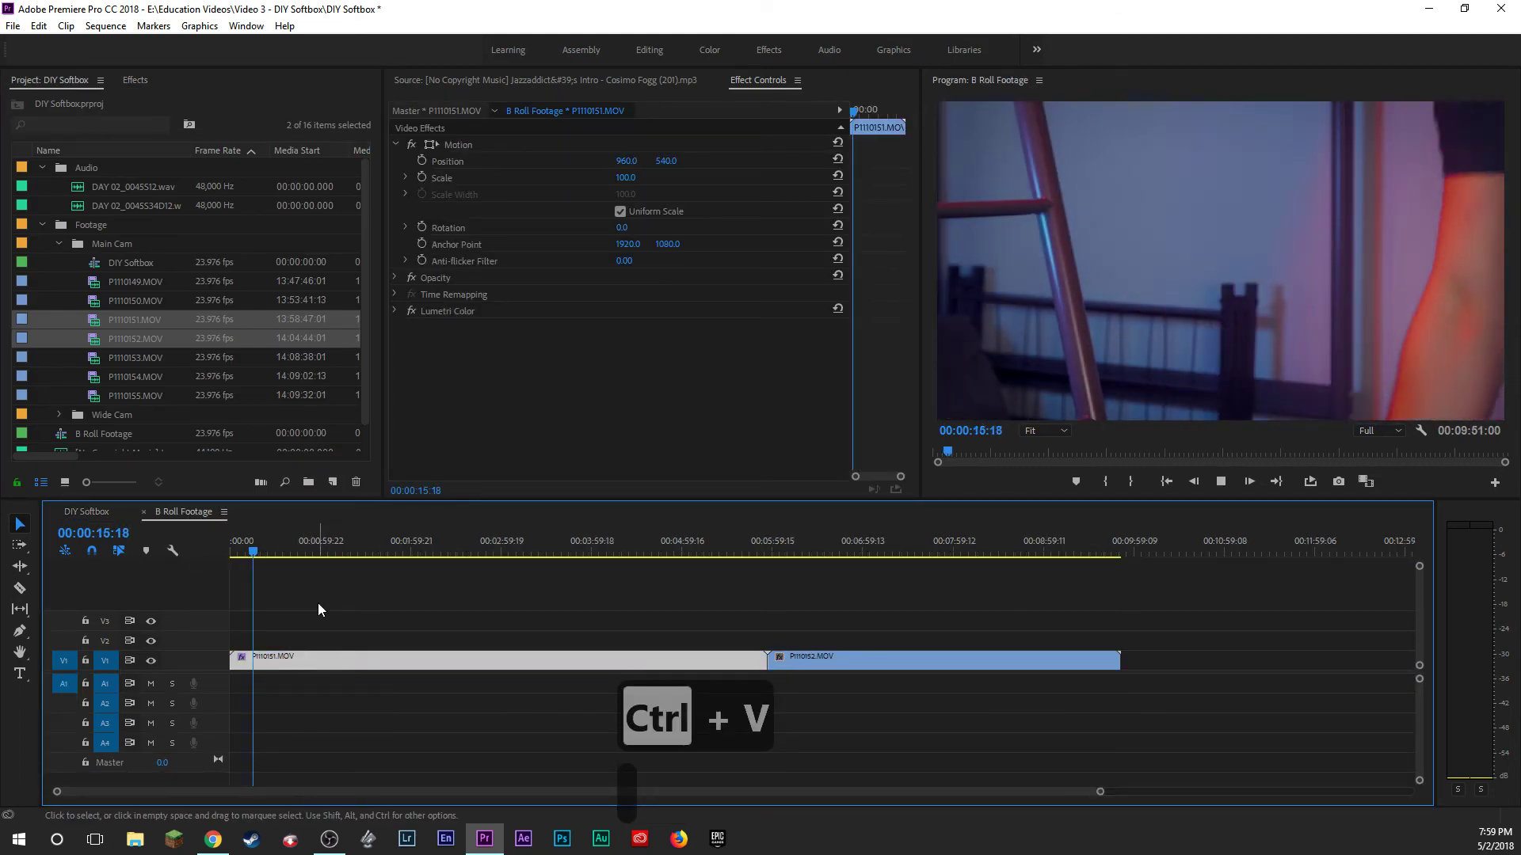
left_click_drag(259, 555, 243, 557)
key("space")
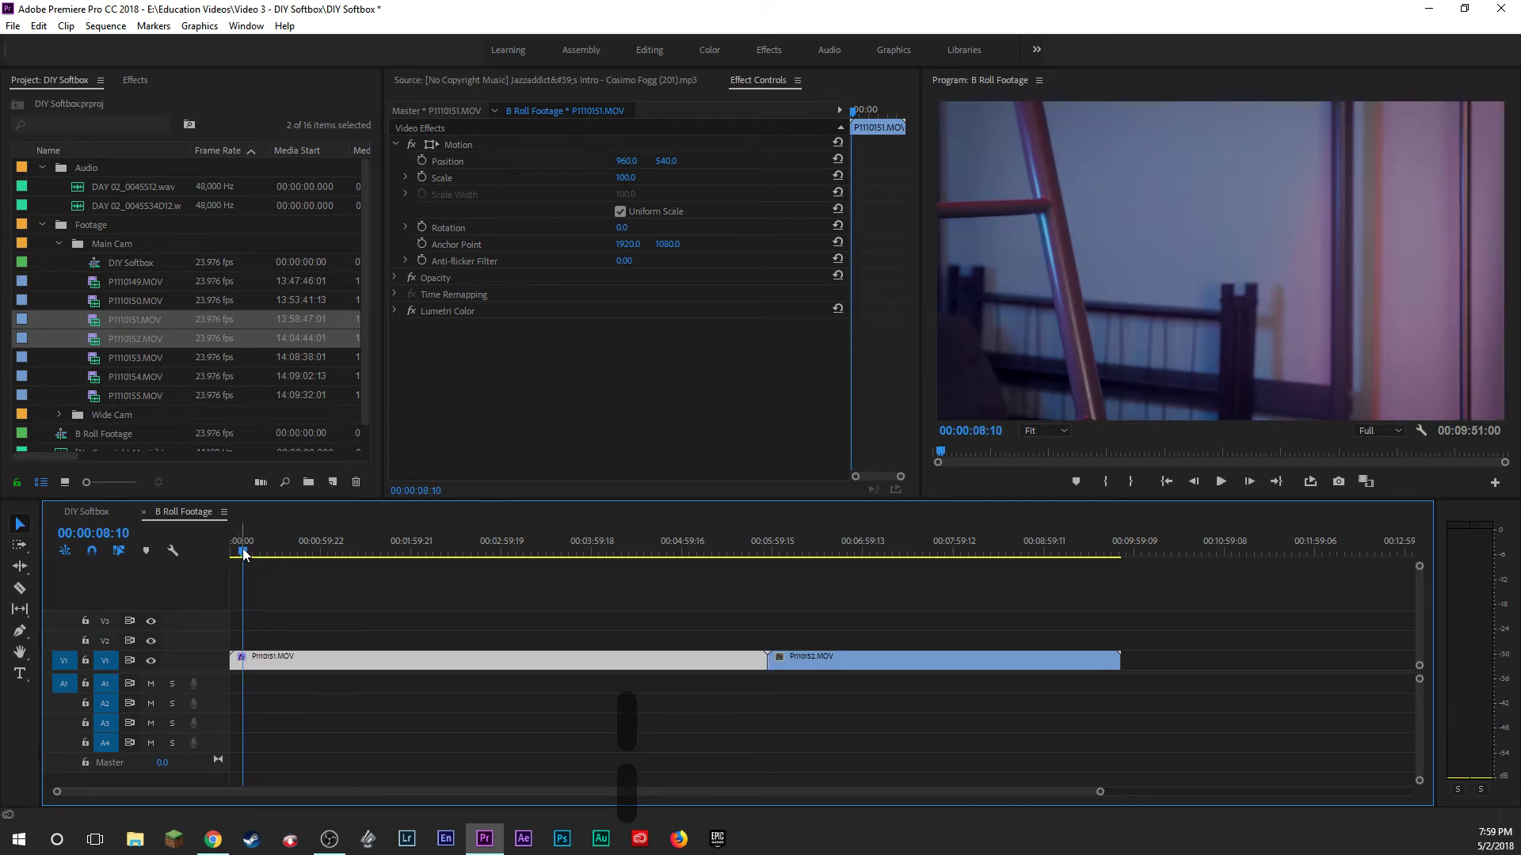
left_click(339, 583)
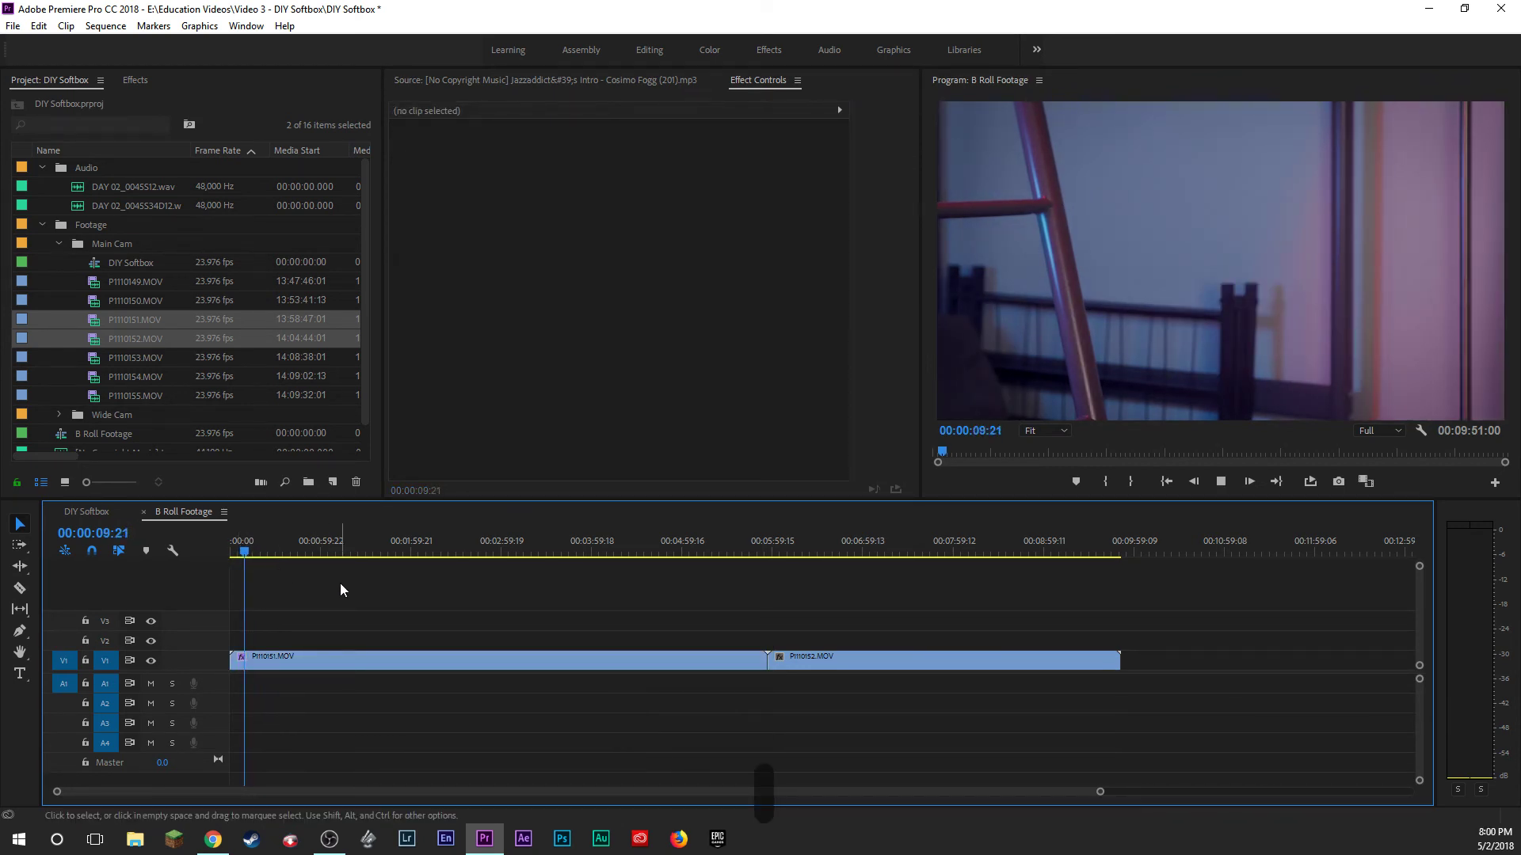
key("e")
key("e")
key("e")
key("e")
key("e")
key("e")
key("e")
key("e")
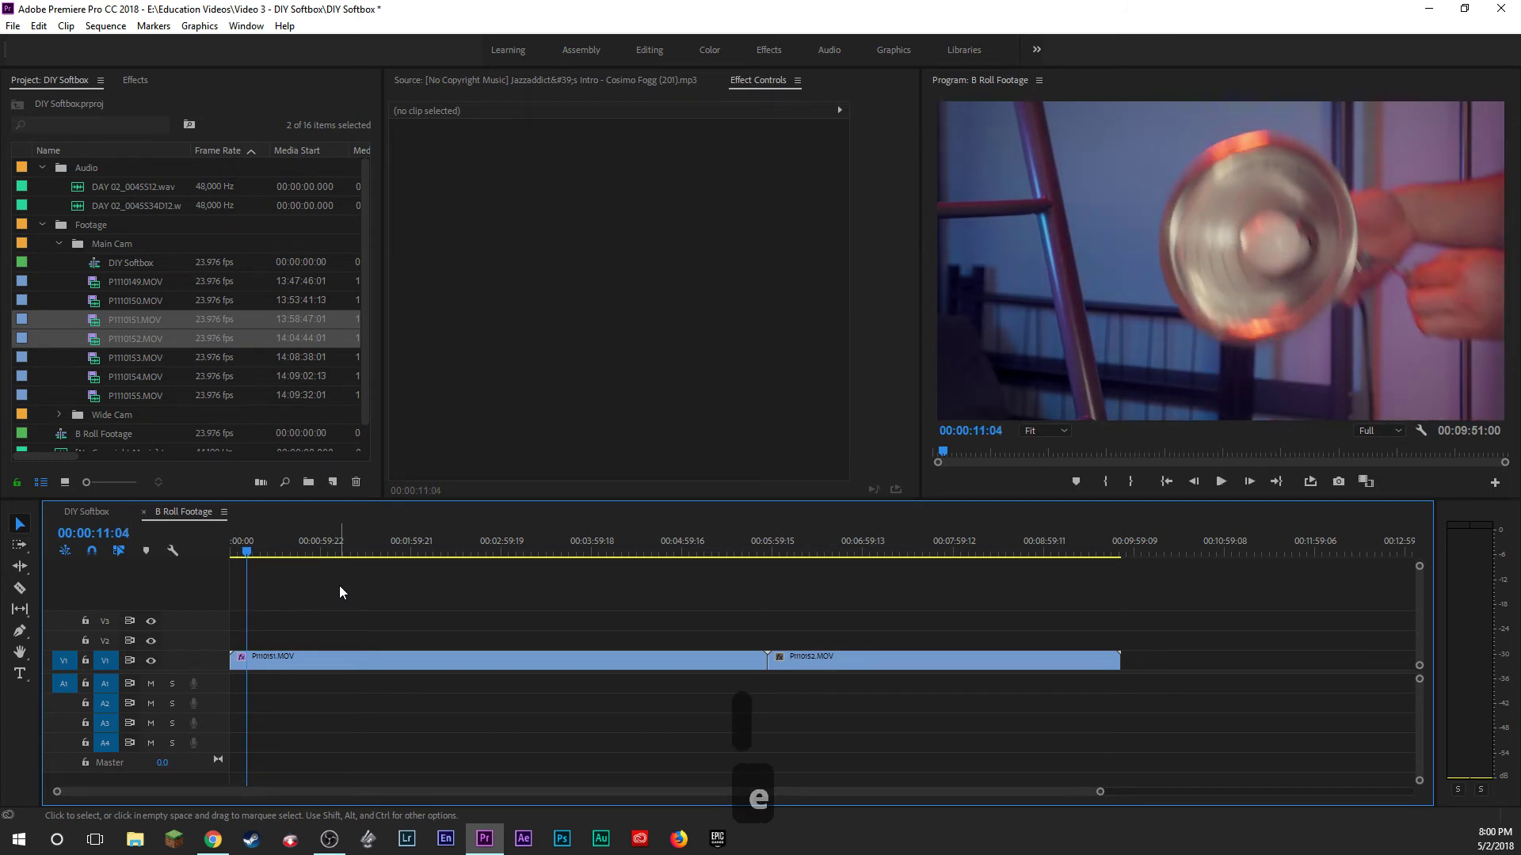
key("e")
key("e")
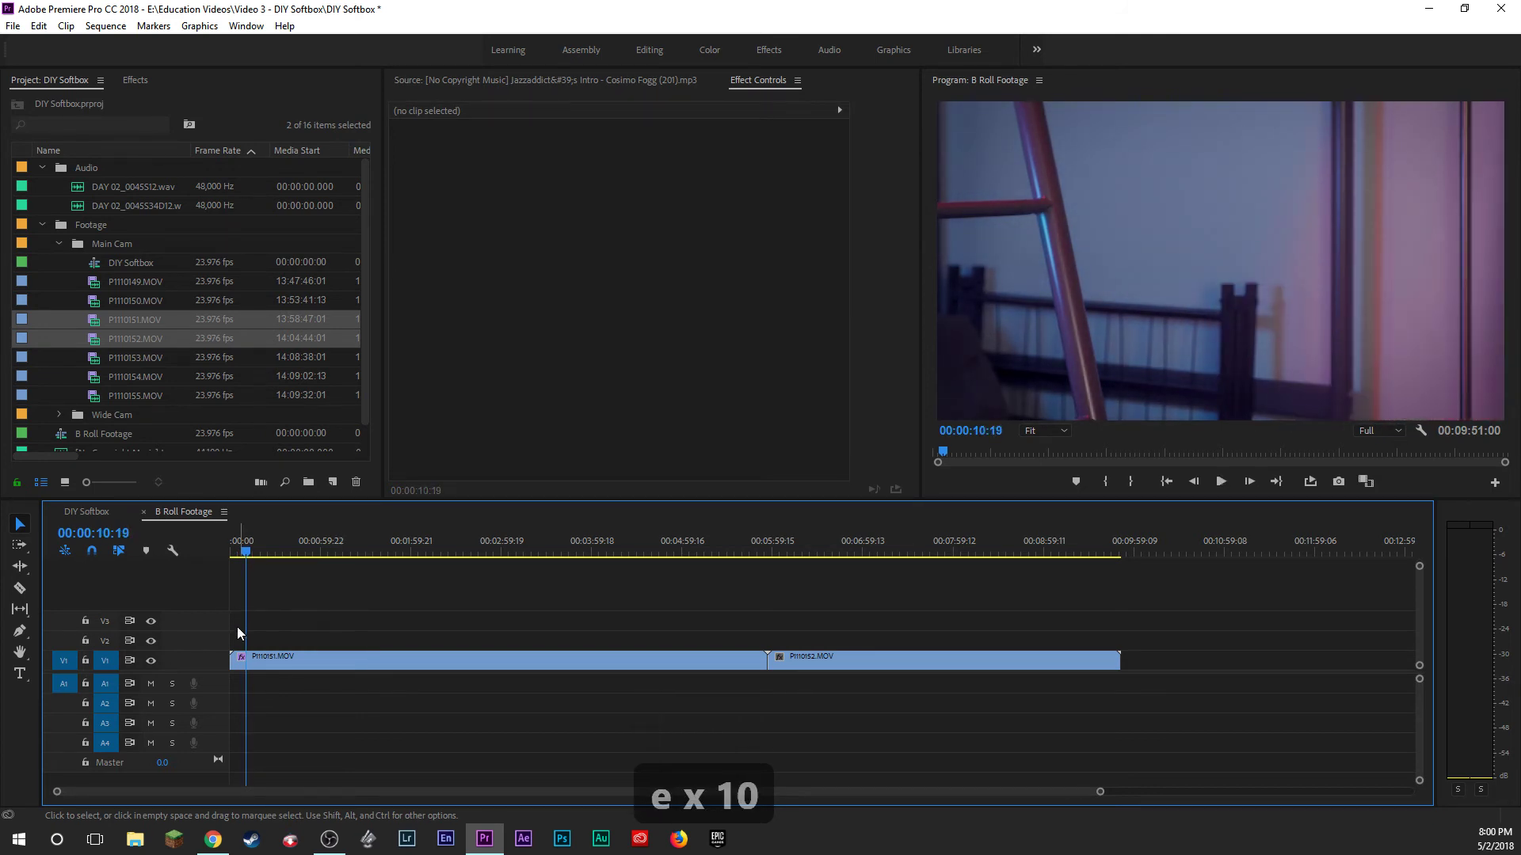
left_click_drag(231, 660, 246, 660)
Play the reflector shot to its end and split P1110151.MOV at 00:00:16:22.
key("space")
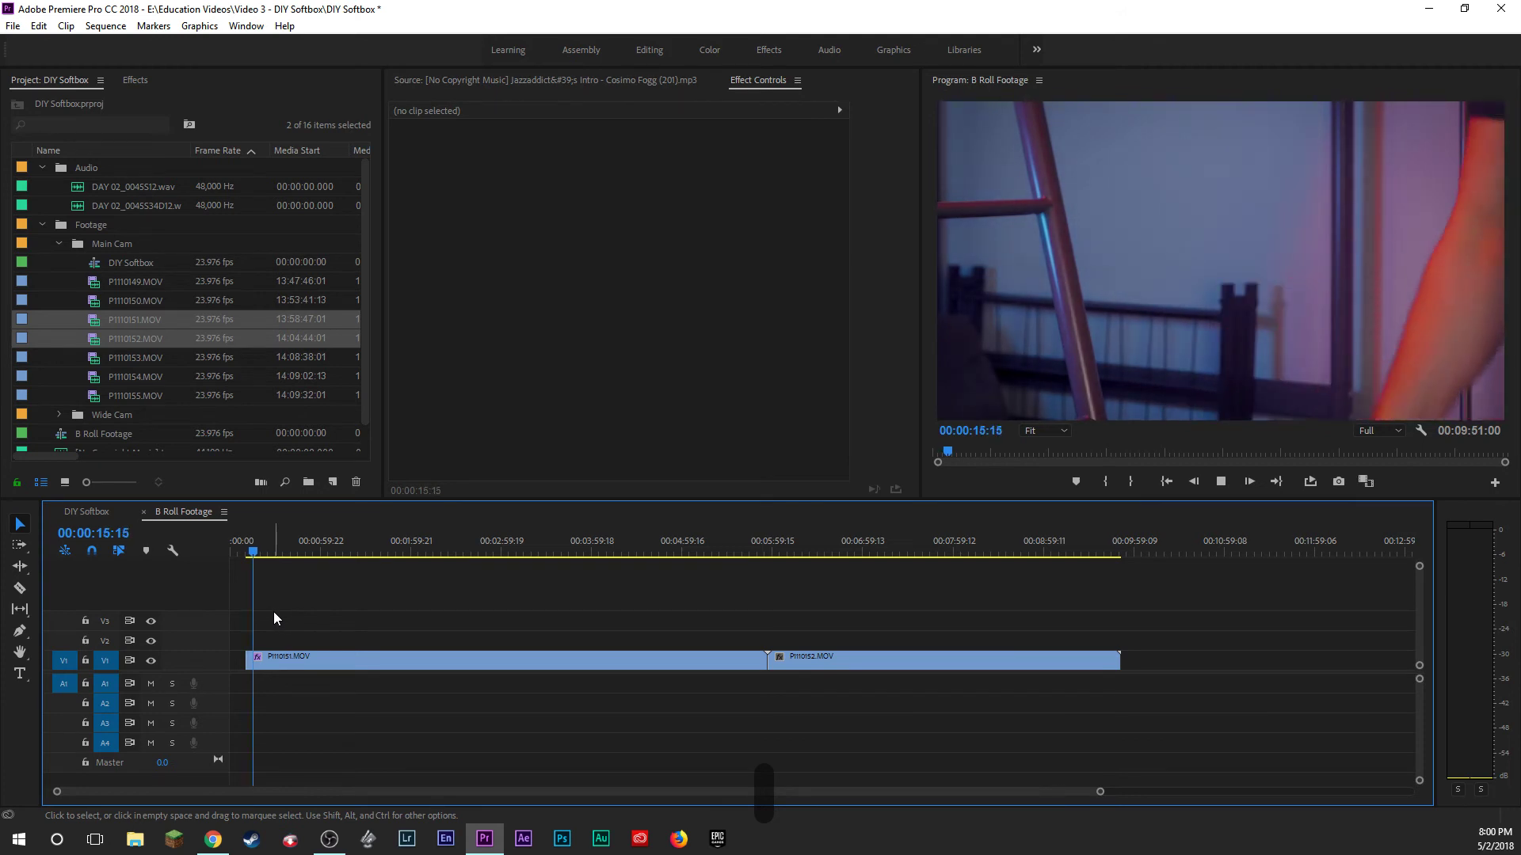
key("space")
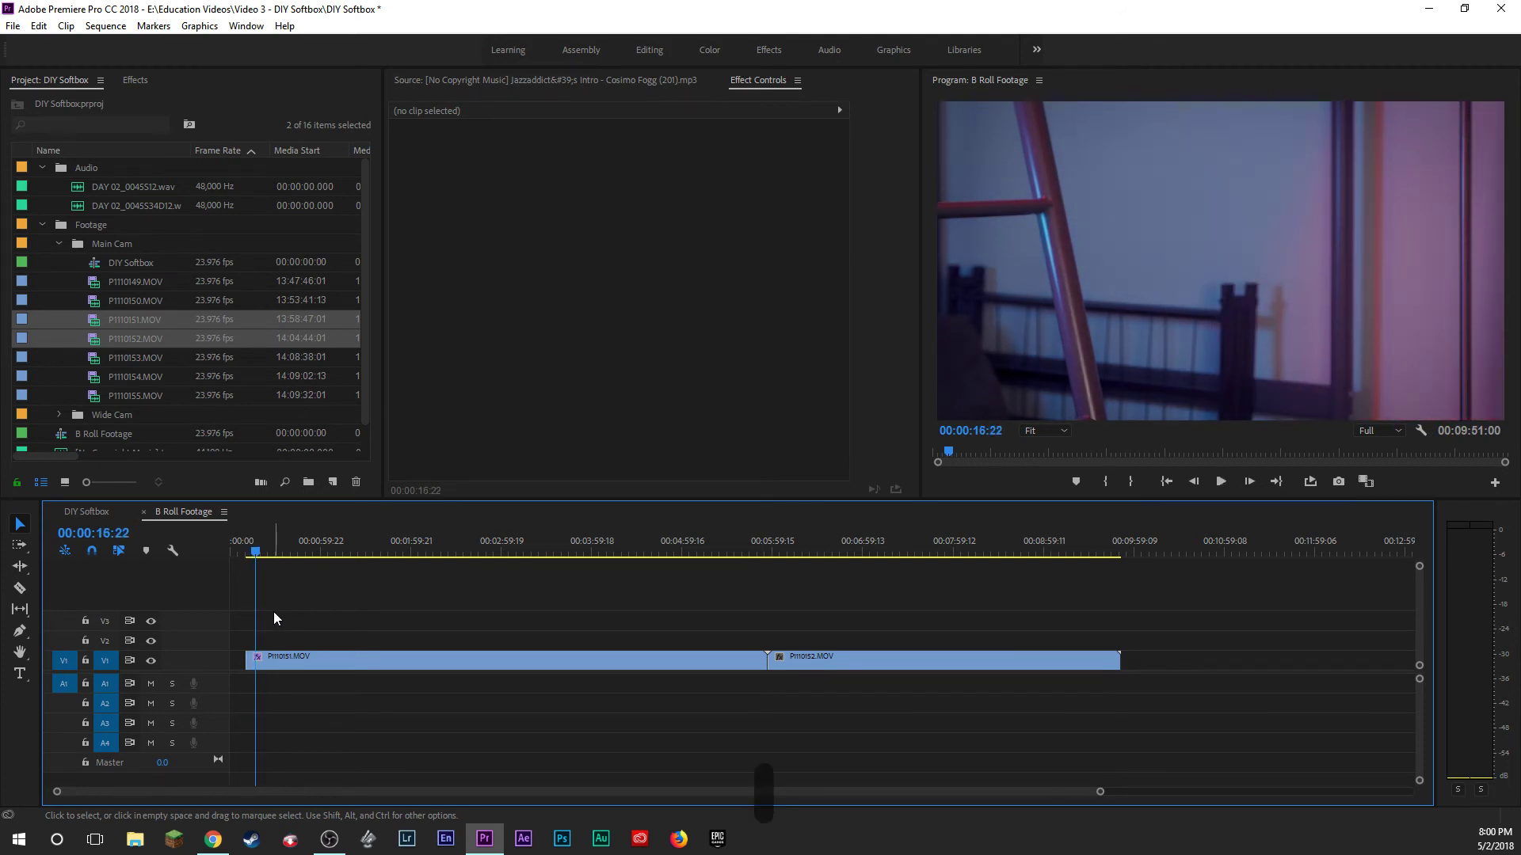
left_click(274, 657)
key("b")
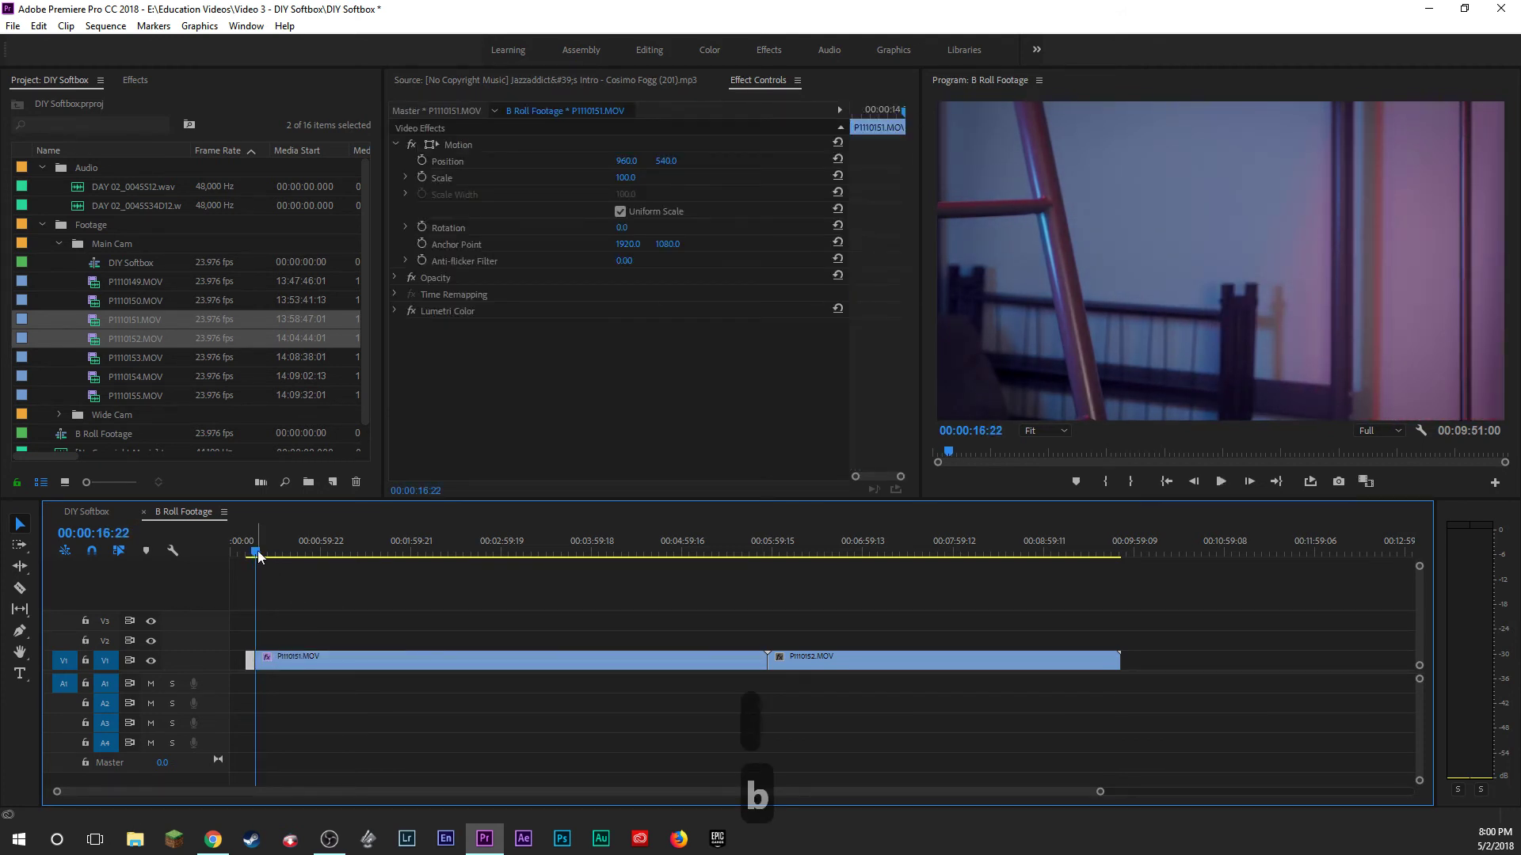
Find where the wooden sticks shot begins and trim the start of the remaining P1110151.MOV piece to 00:00:28:17.
key("space")
left_click_drag(258, 556, 272, 556)
key("space")
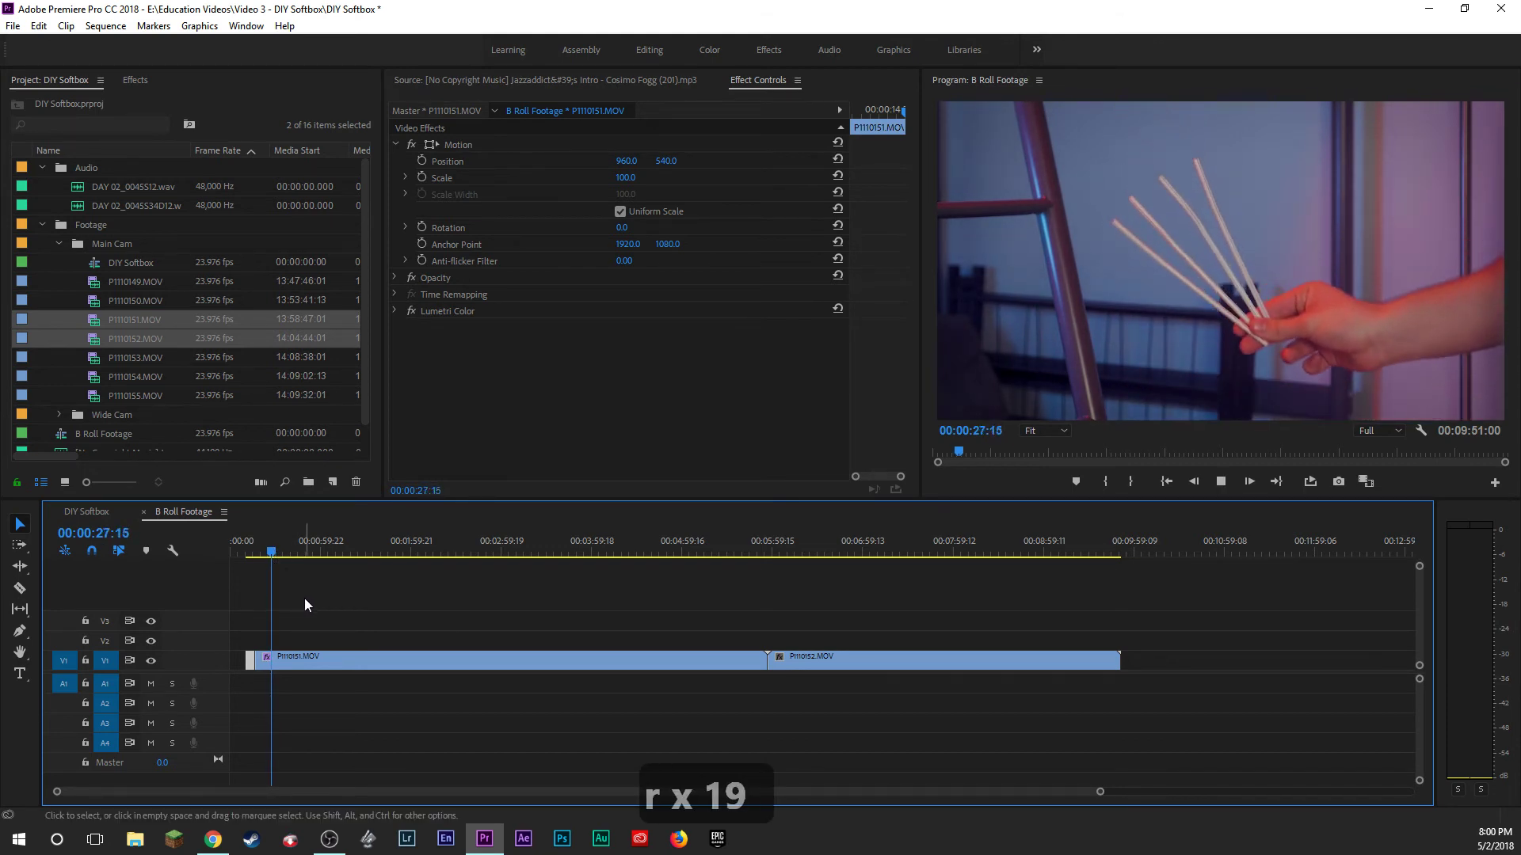
key("space")
key("space")
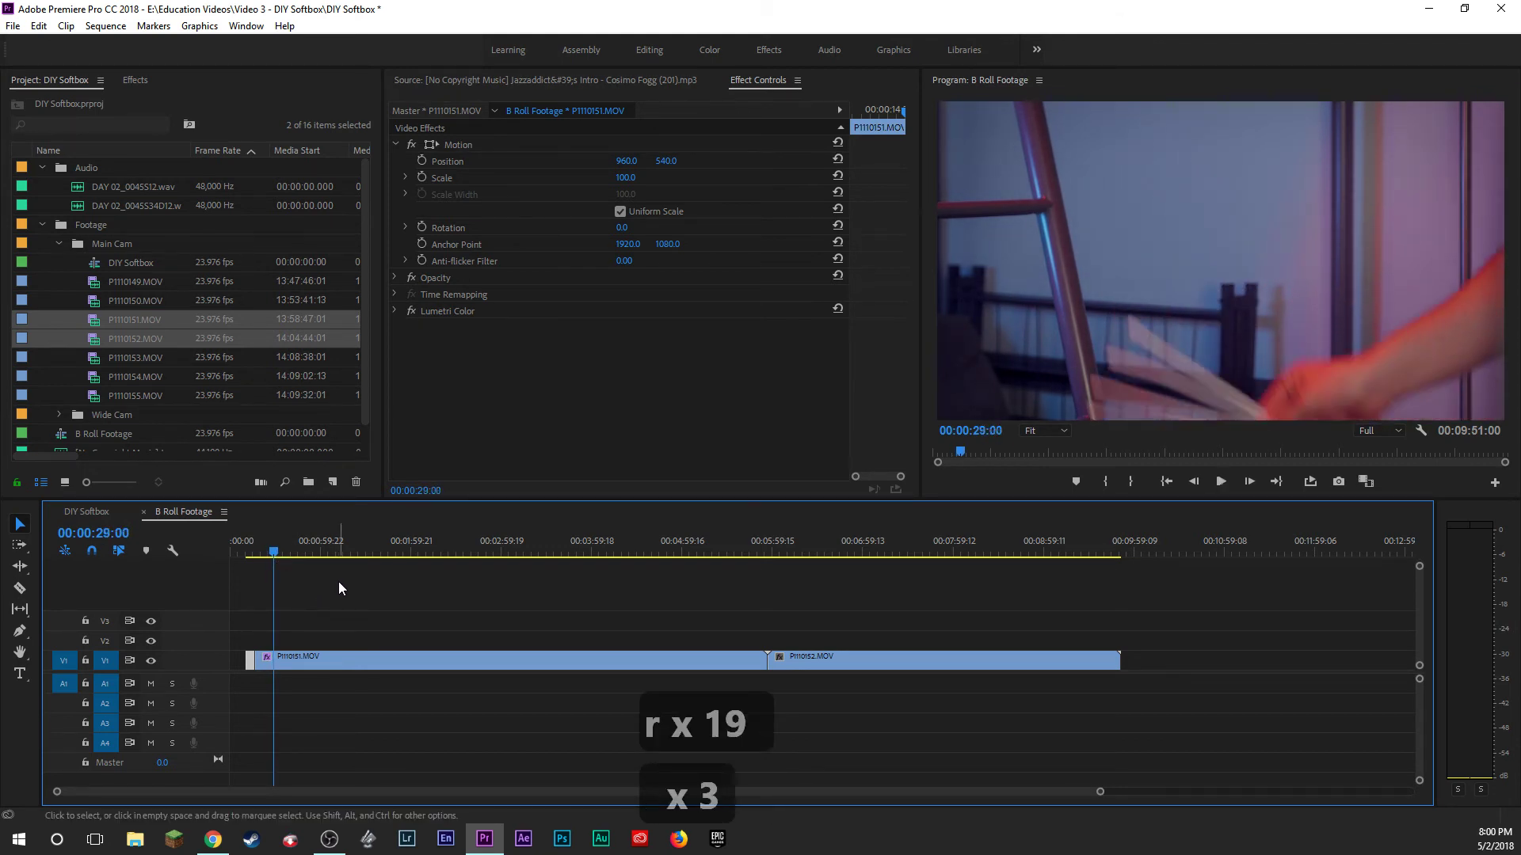
key("e")
key("e")
key("e")
key("e")
key("e")
key("e")
key("e")
left_click_drag(262, 662, 274, 661)
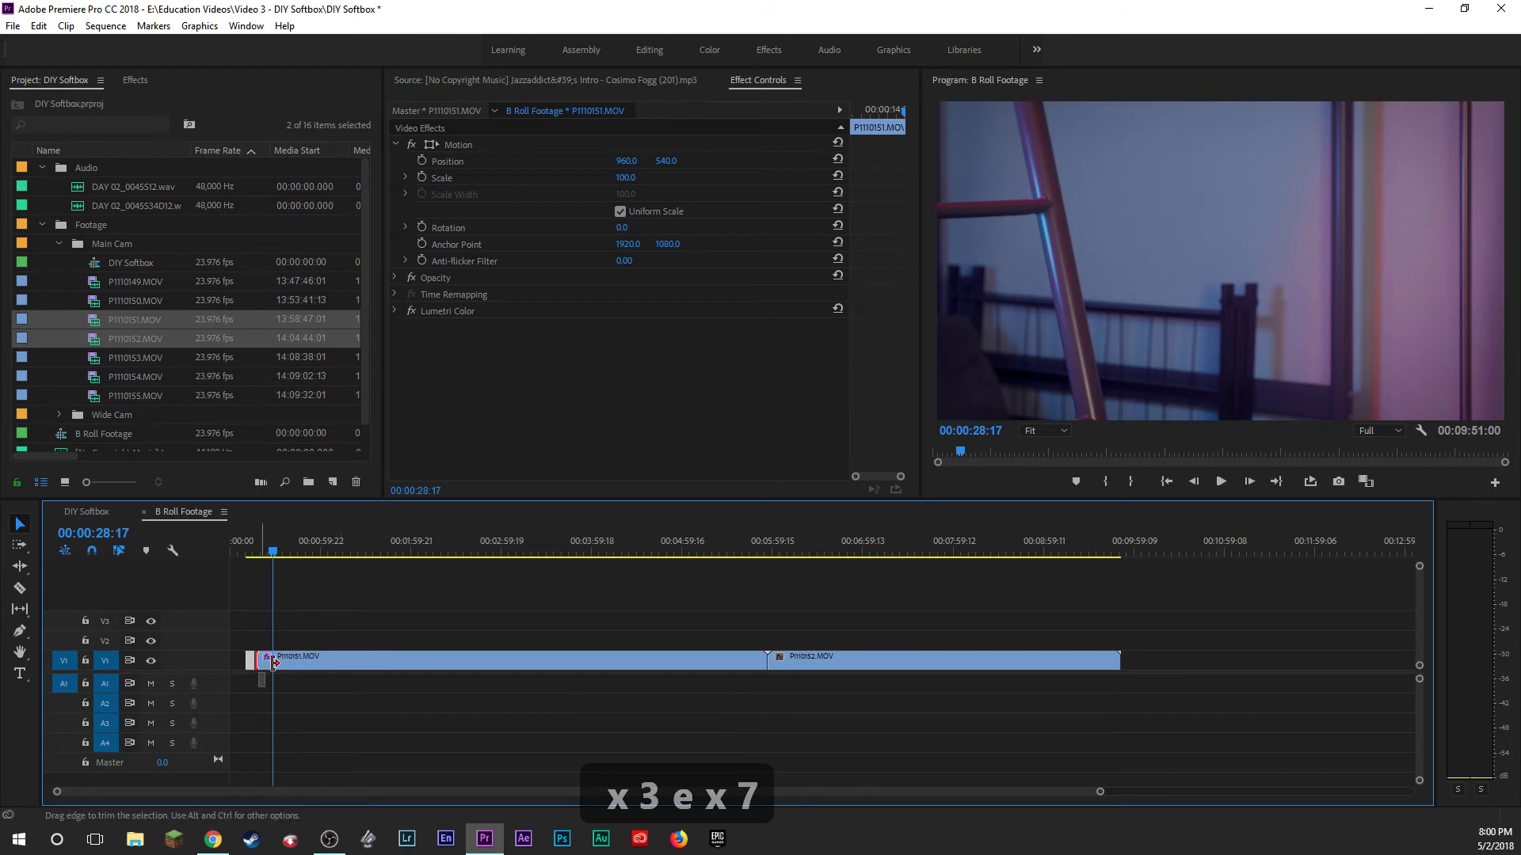
Play the wooden sticks shot to its end and split P1110151.MOV at 00:00:35:02.
key("space")
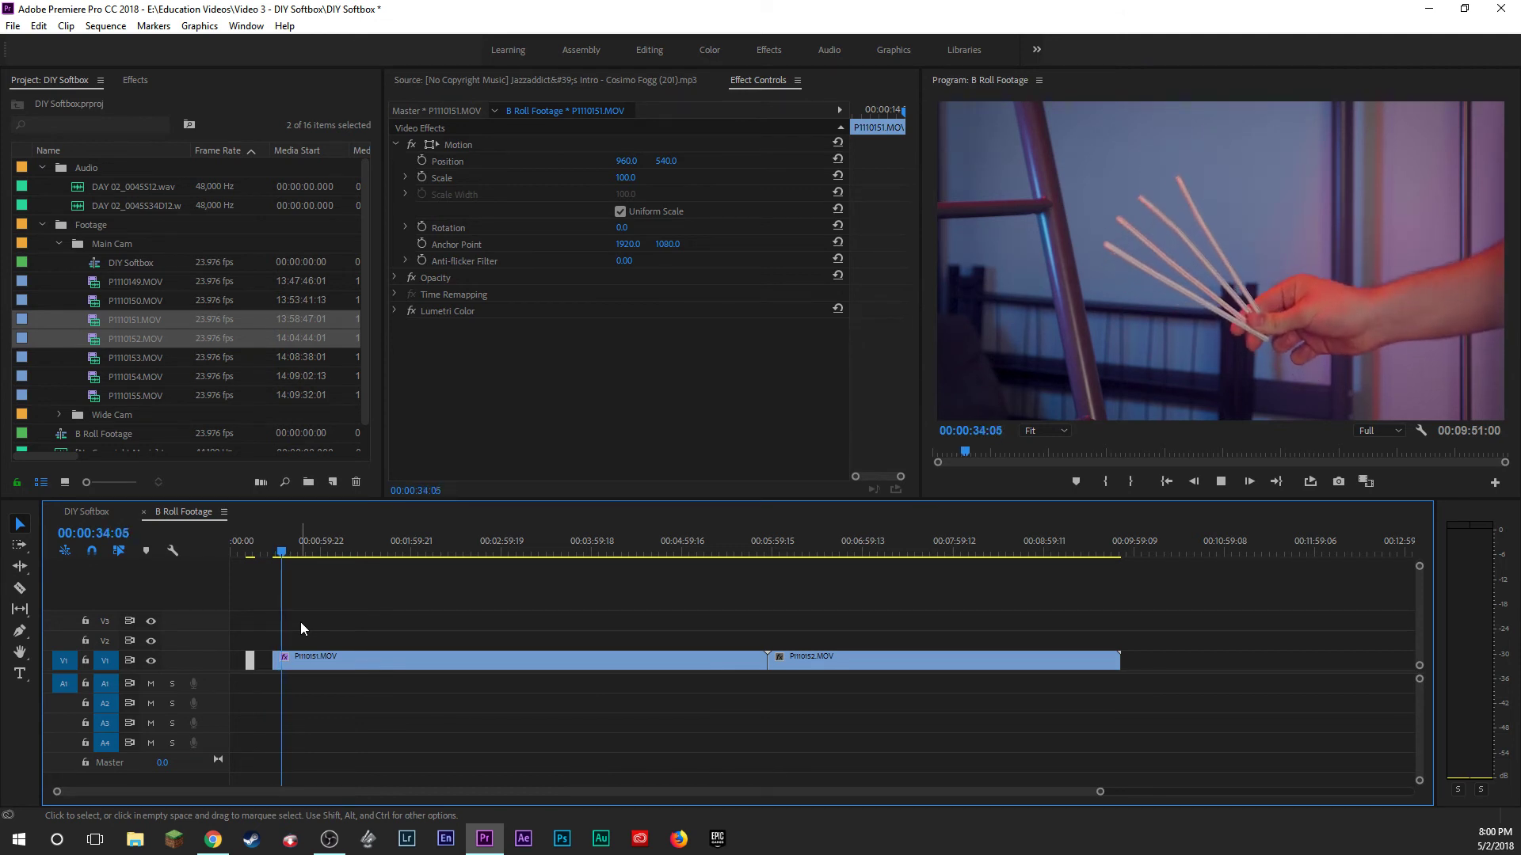
key("space")
left_click(305, 663)
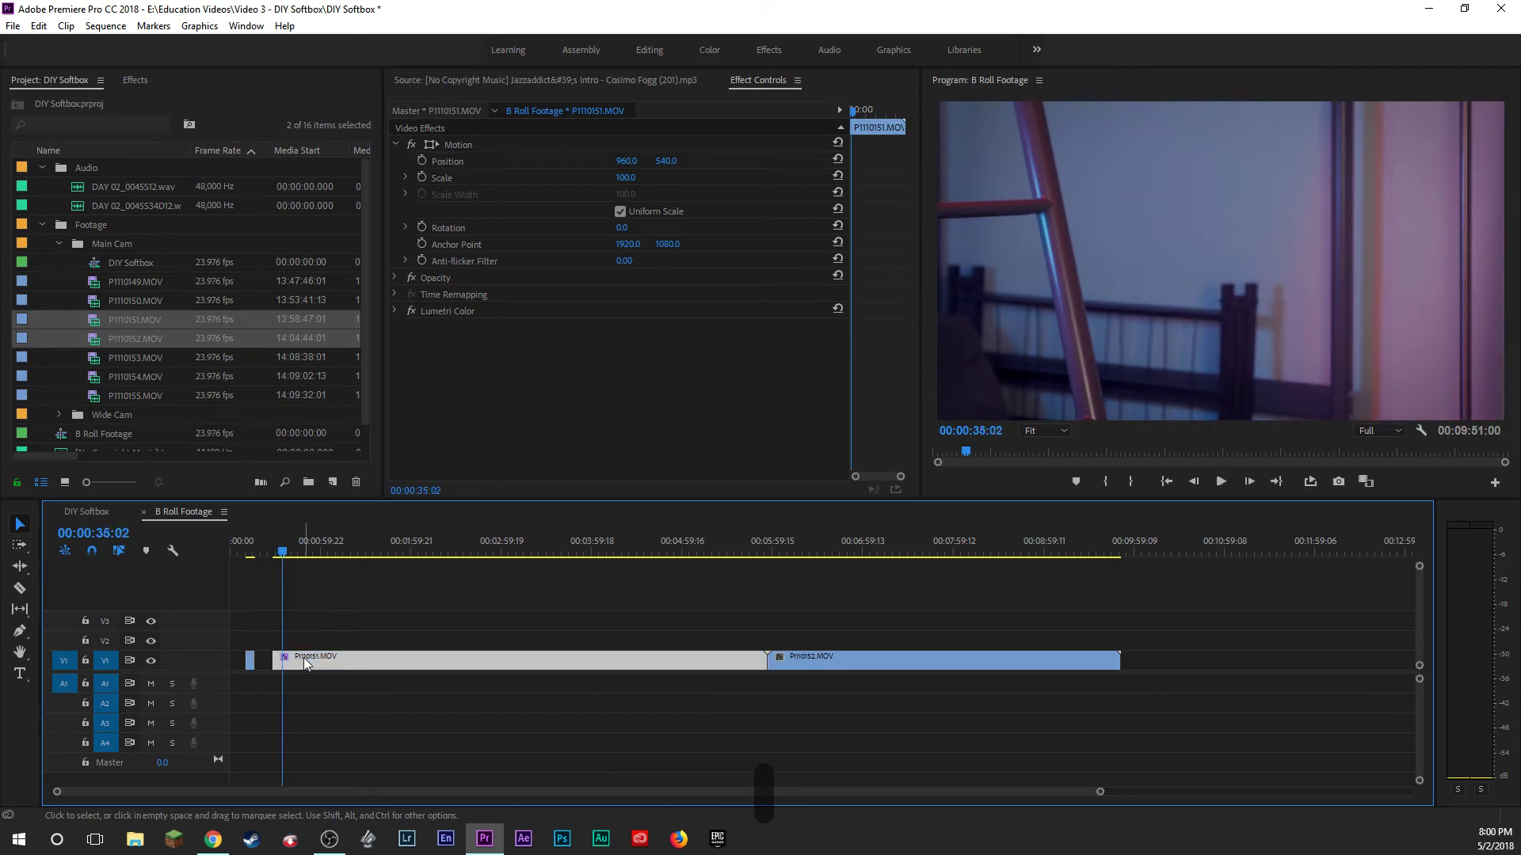
key("b")
Scan P1110151.MOV from the end of the wooden sticks shot to about 00:01:45 for the next usable shot.
left_click_drag(287, 555, 390, 561)
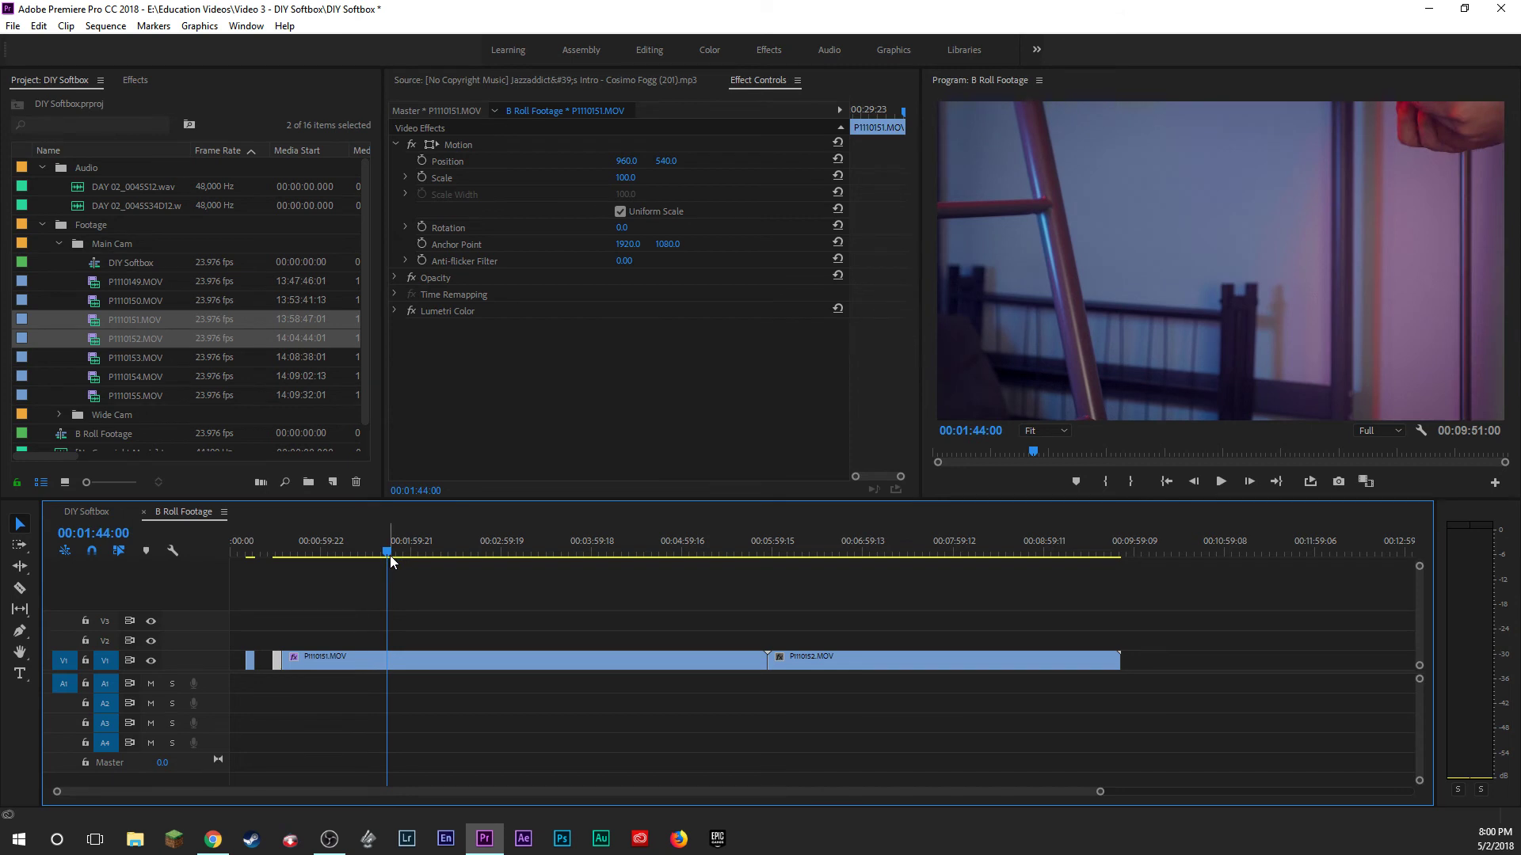
key("e")
key("e")
key("e")
key("e")
key("e")
key("e")
key("e")
key("e")
key("e")
key("e")
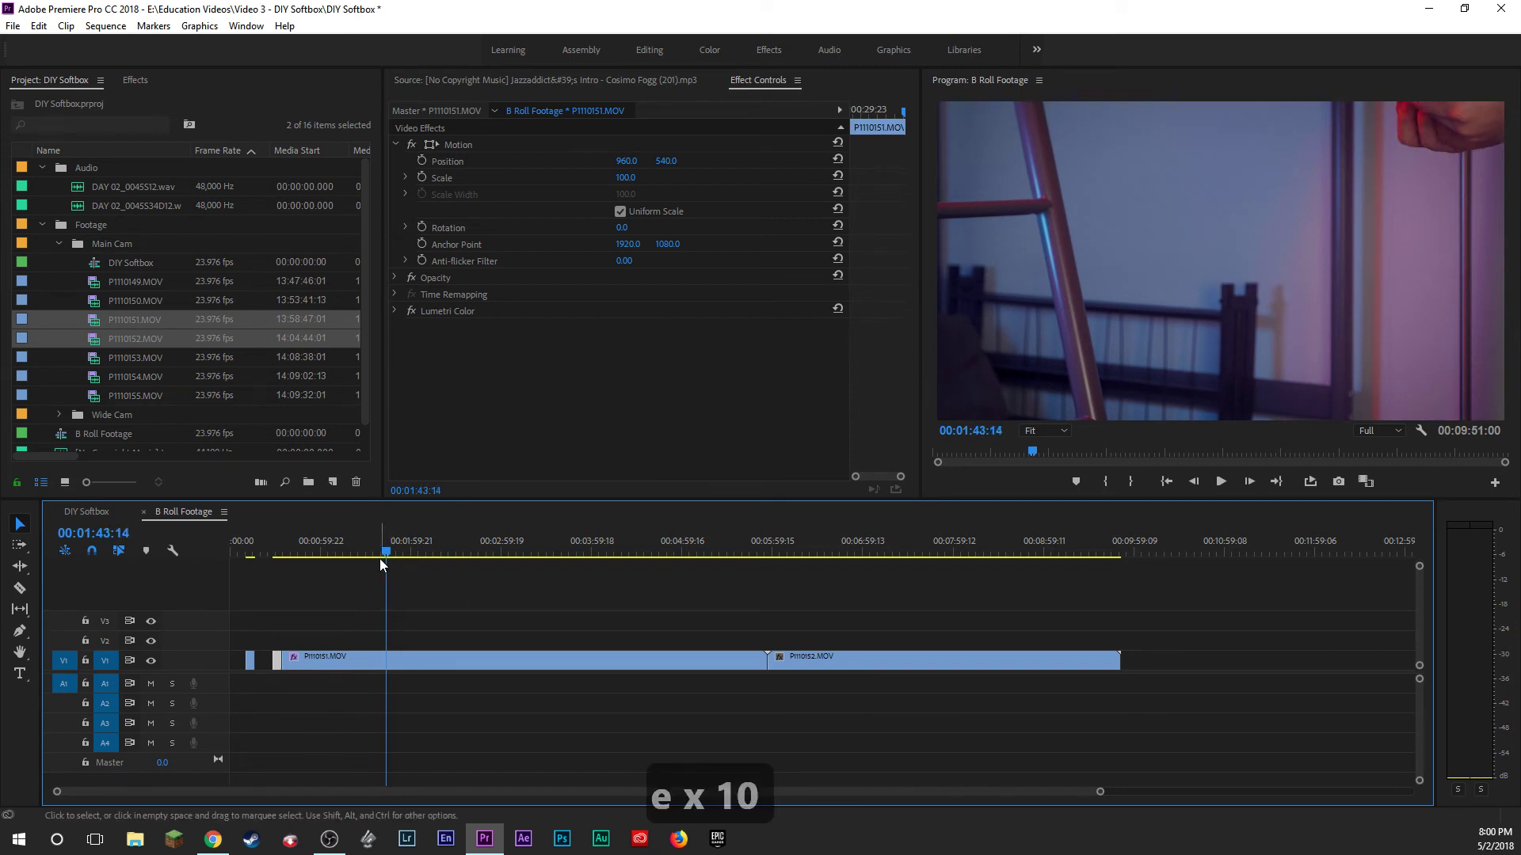
left_click_drag(380, 564, 375, 555)
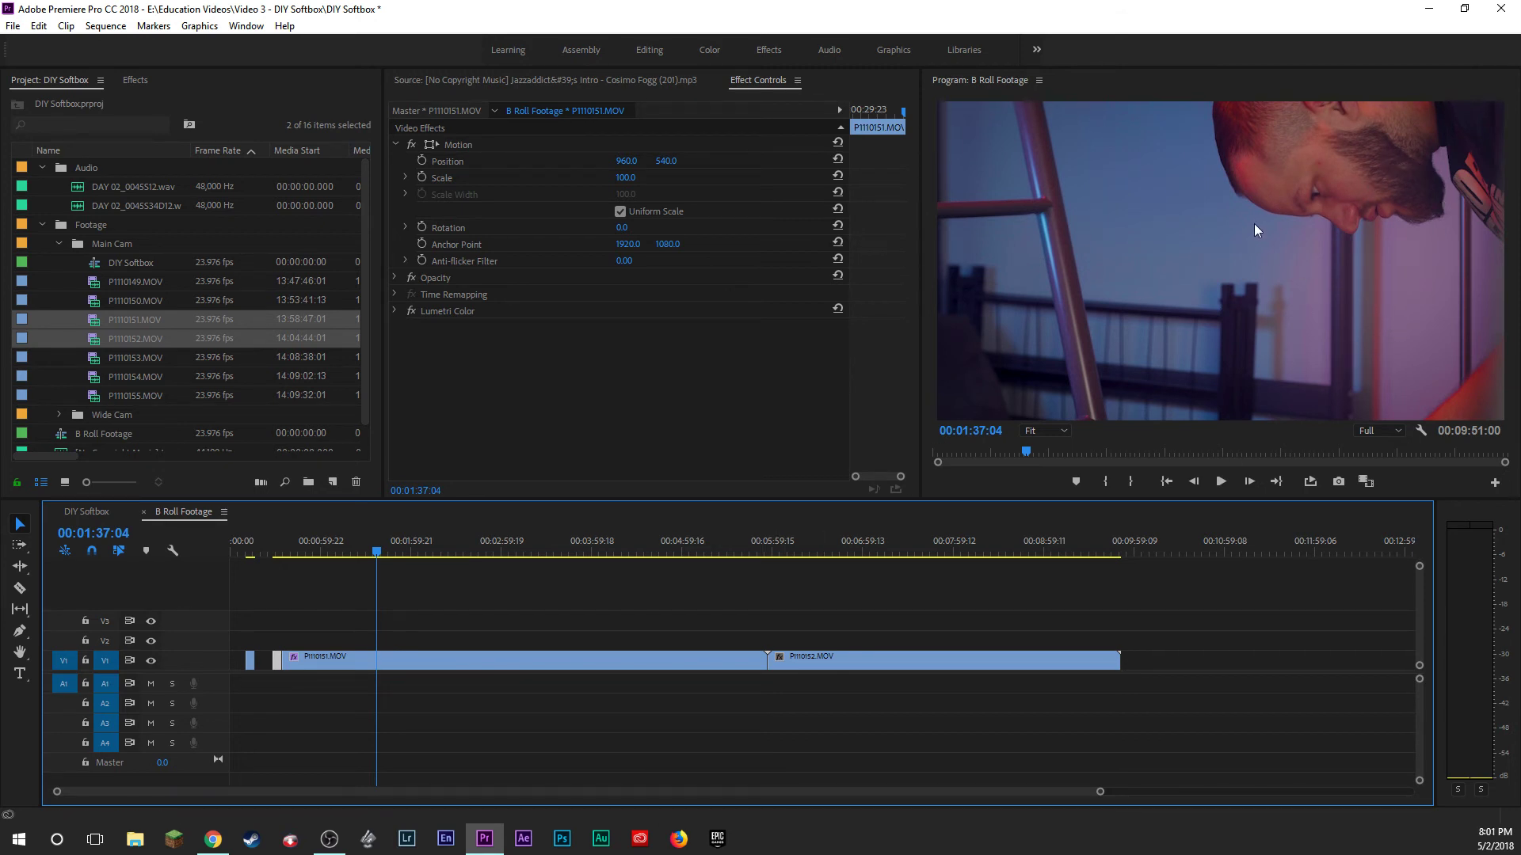
left_click(431, 605)
key("space")
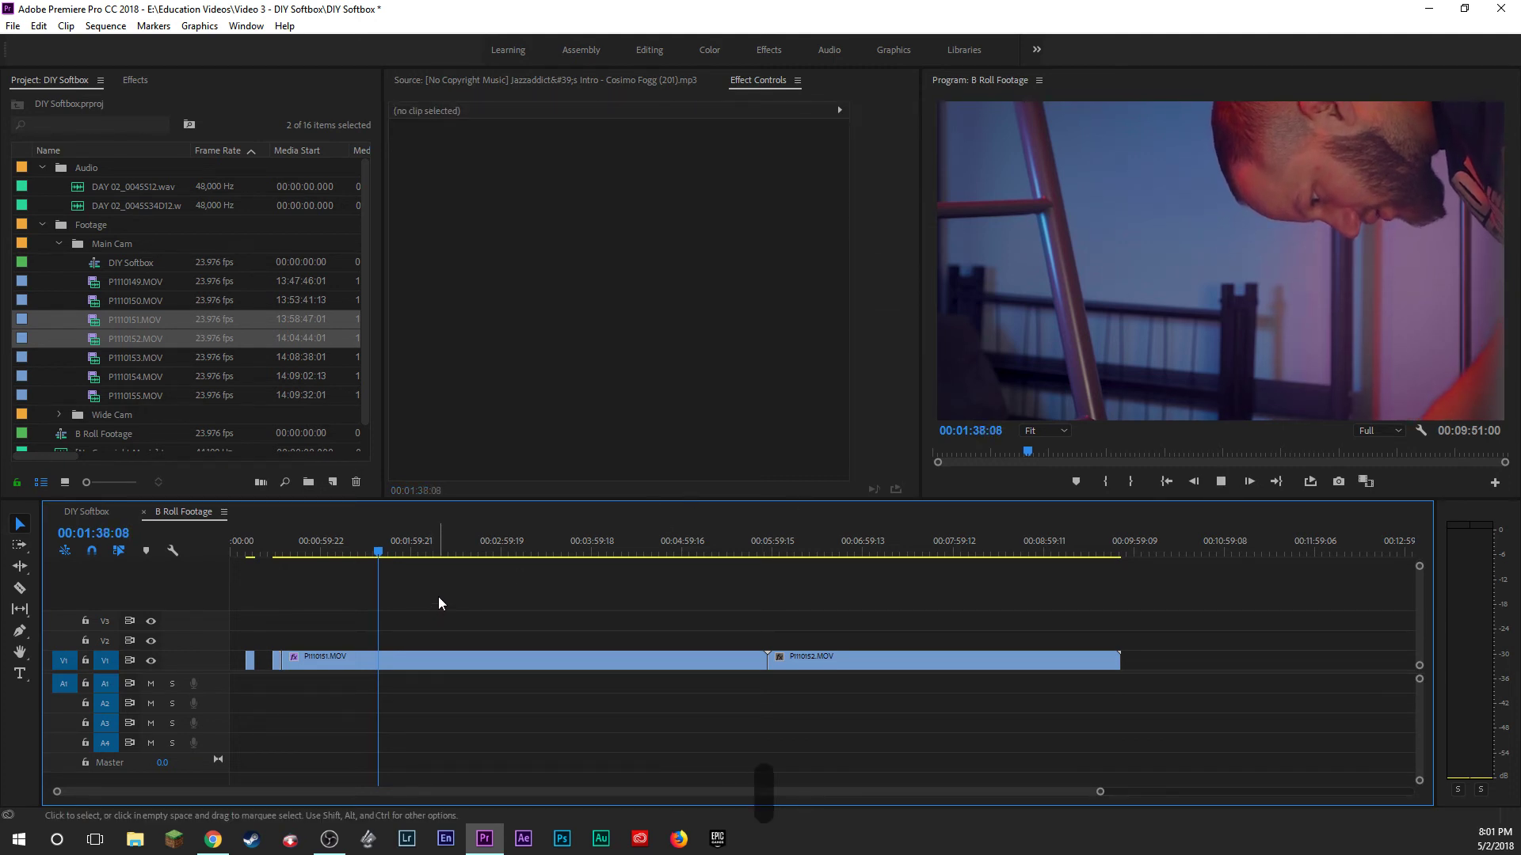
left_click(388, 550)
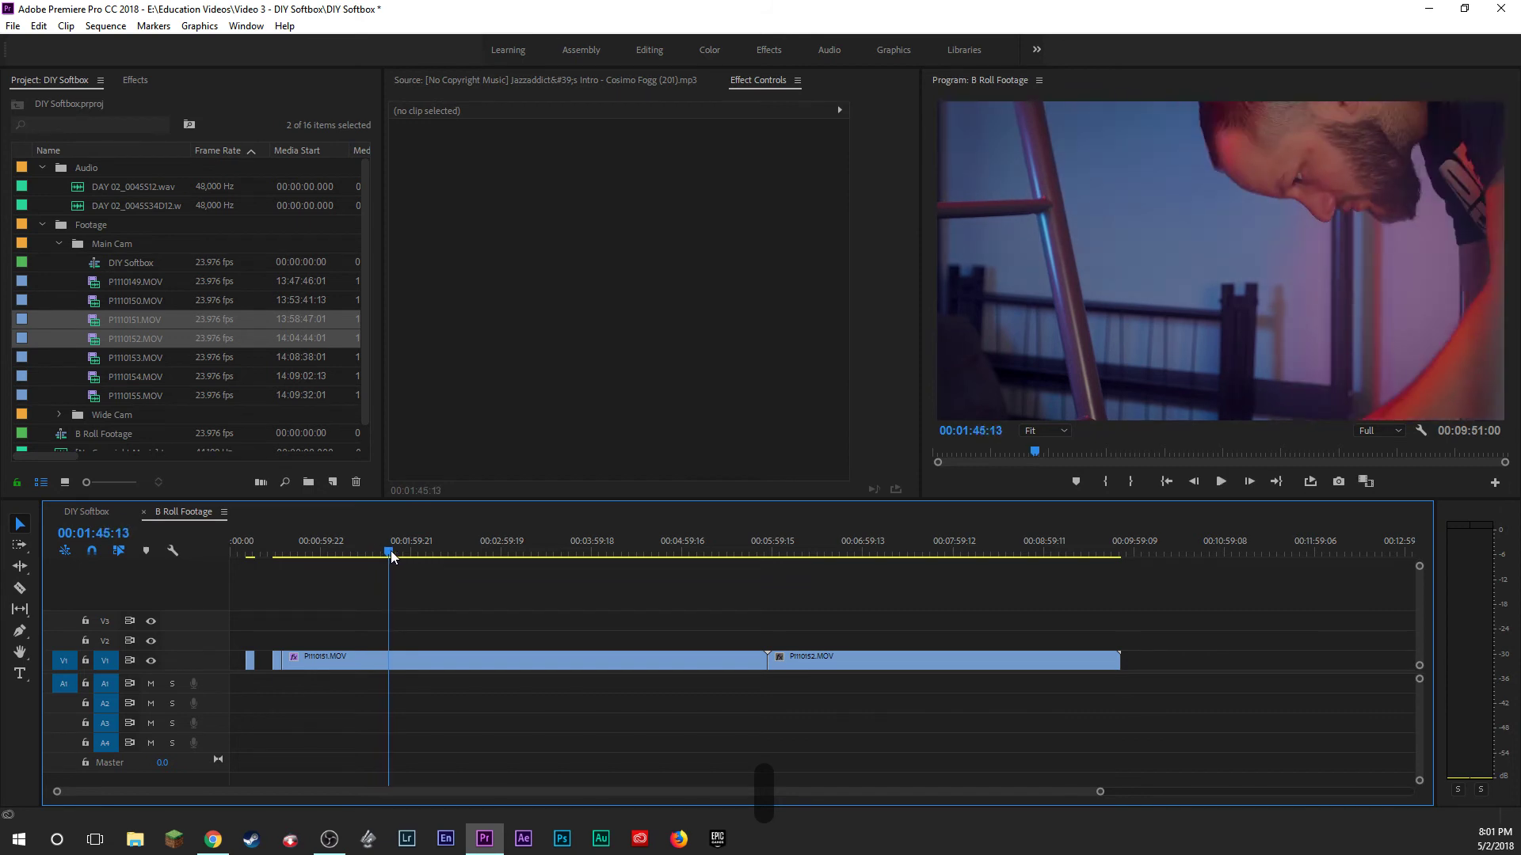
Find where the reflector enters before the sticks are attached and trim the start of the remaining P1110151.MOV piece to 00:01:54:04.
left_click_drag(391, 550, 425, 550)
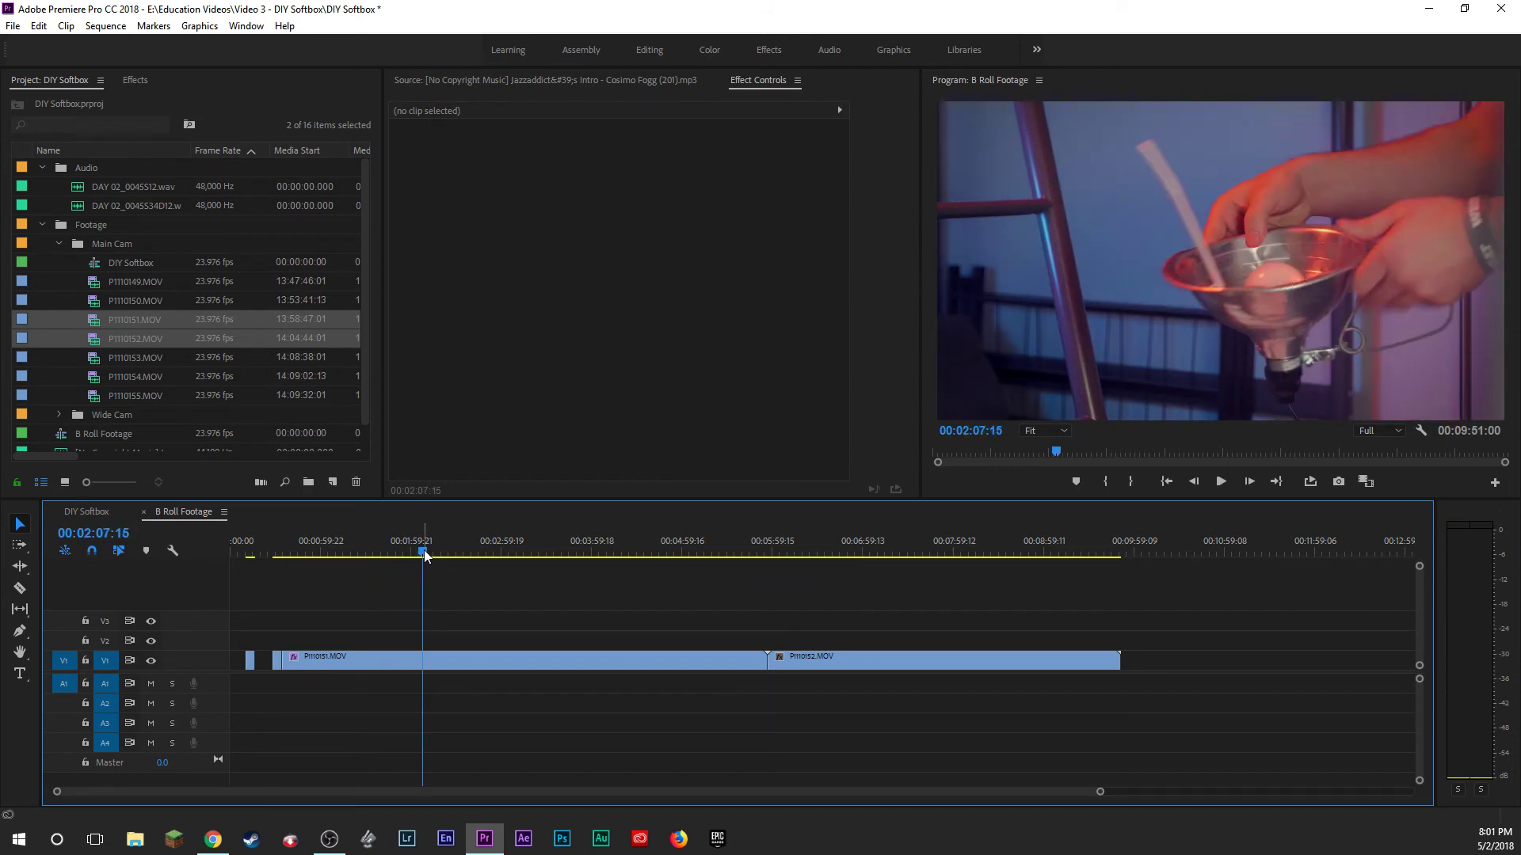
key("e")
key("e")
key("e")
key("e")
key("e")
key("e")
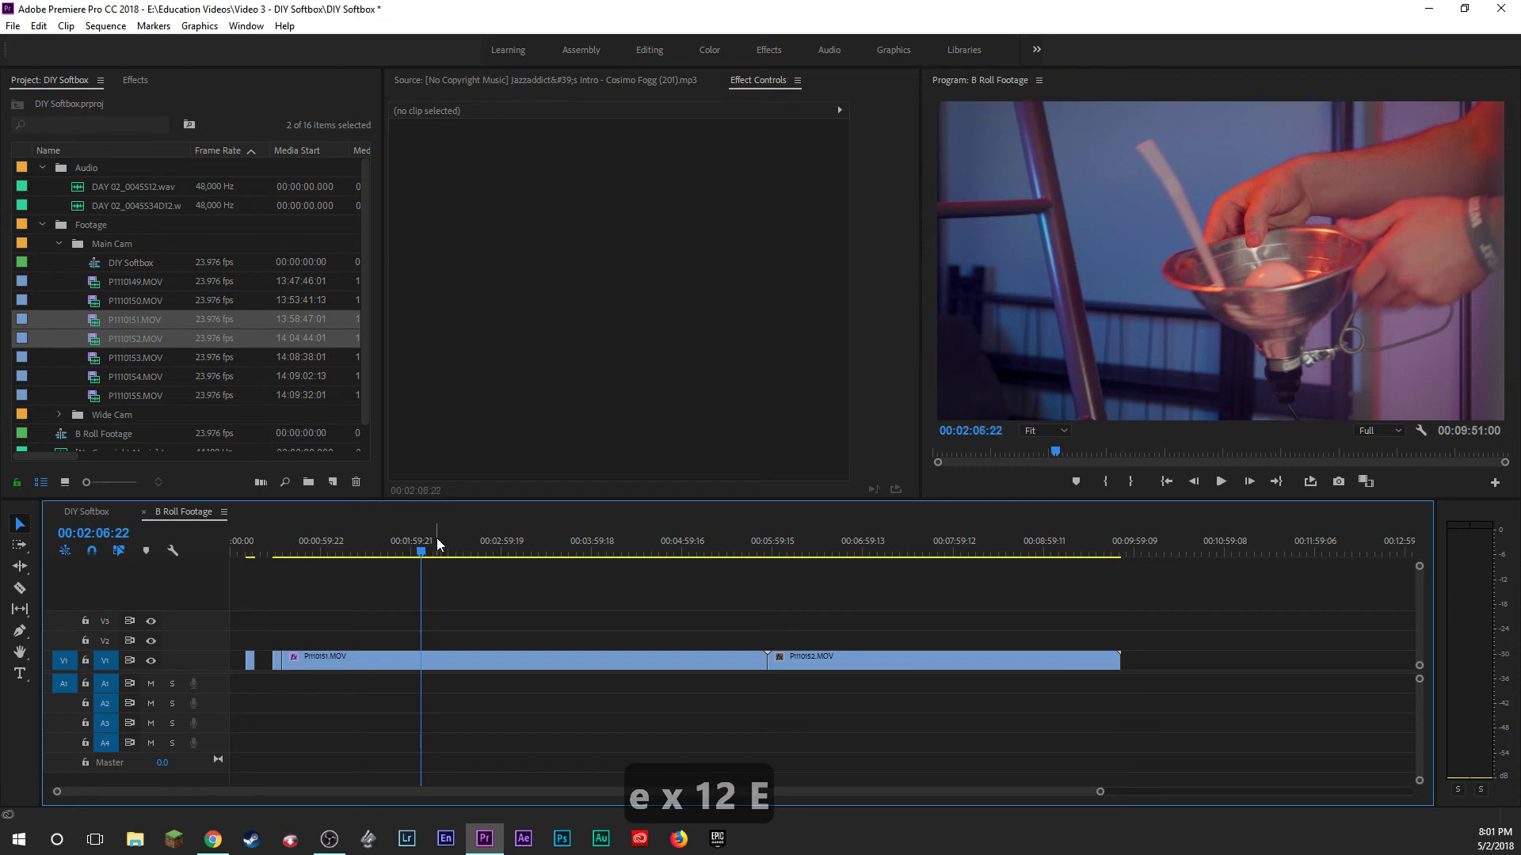
key("shift+e")
key("shift+e")
key("shift+e")
key("shift+e")
key("shift+e")
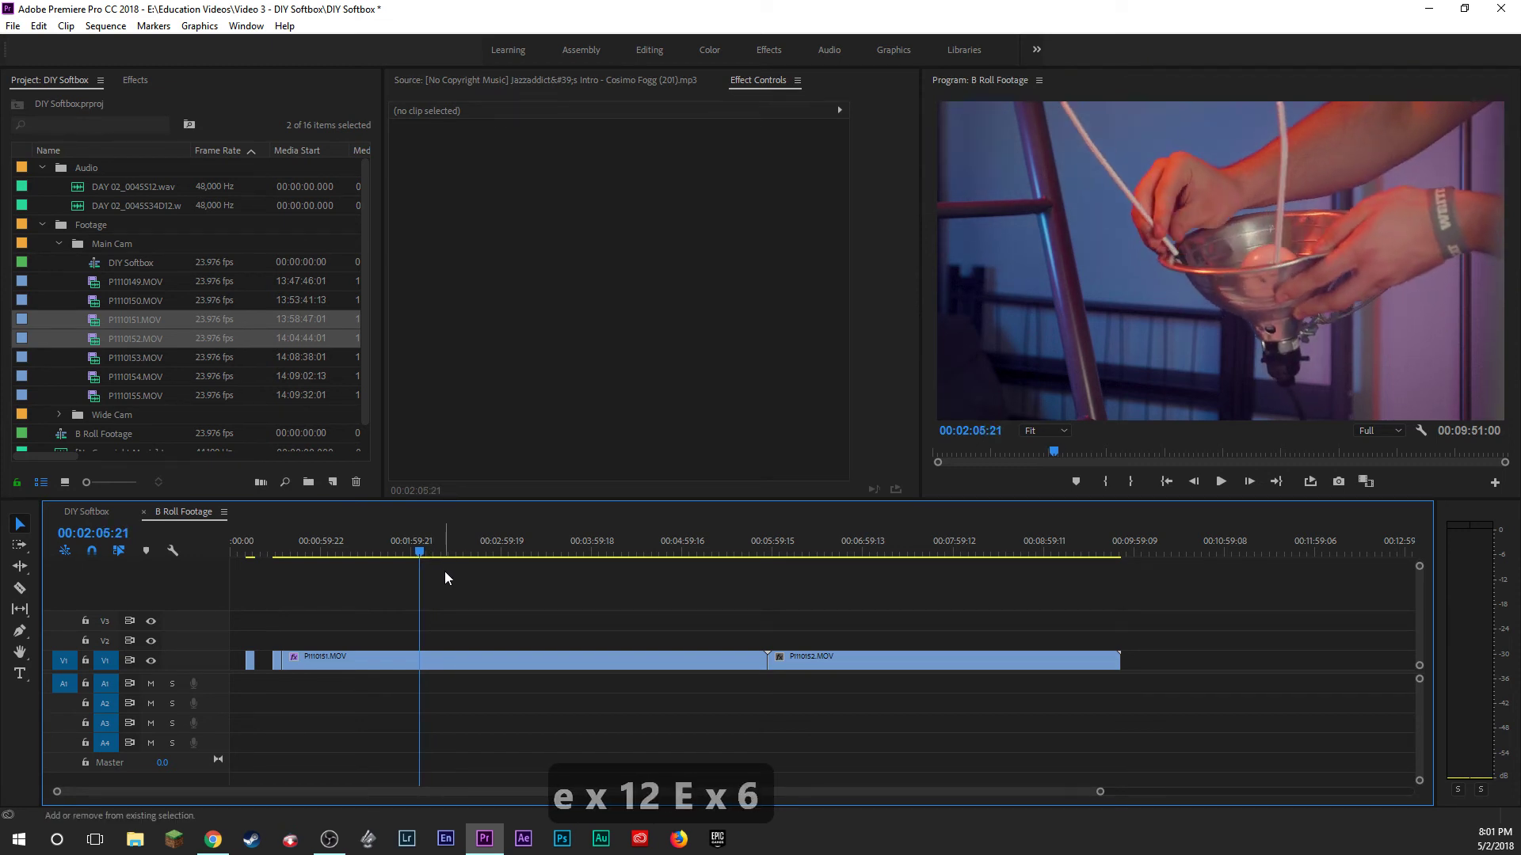
key("shift+e")
key("shift+e")
key("shift+e")
key("shift+e")
key("shift+e")
key("shift+e")
key("shift+e")
key("shift+e")
key("shift+e")
key("shift+e")
key("shift+e")
key("shift+e")
key("shift+e")
key("shift+e")
key("shift+e")
key("shift+e")
key("shift+e")
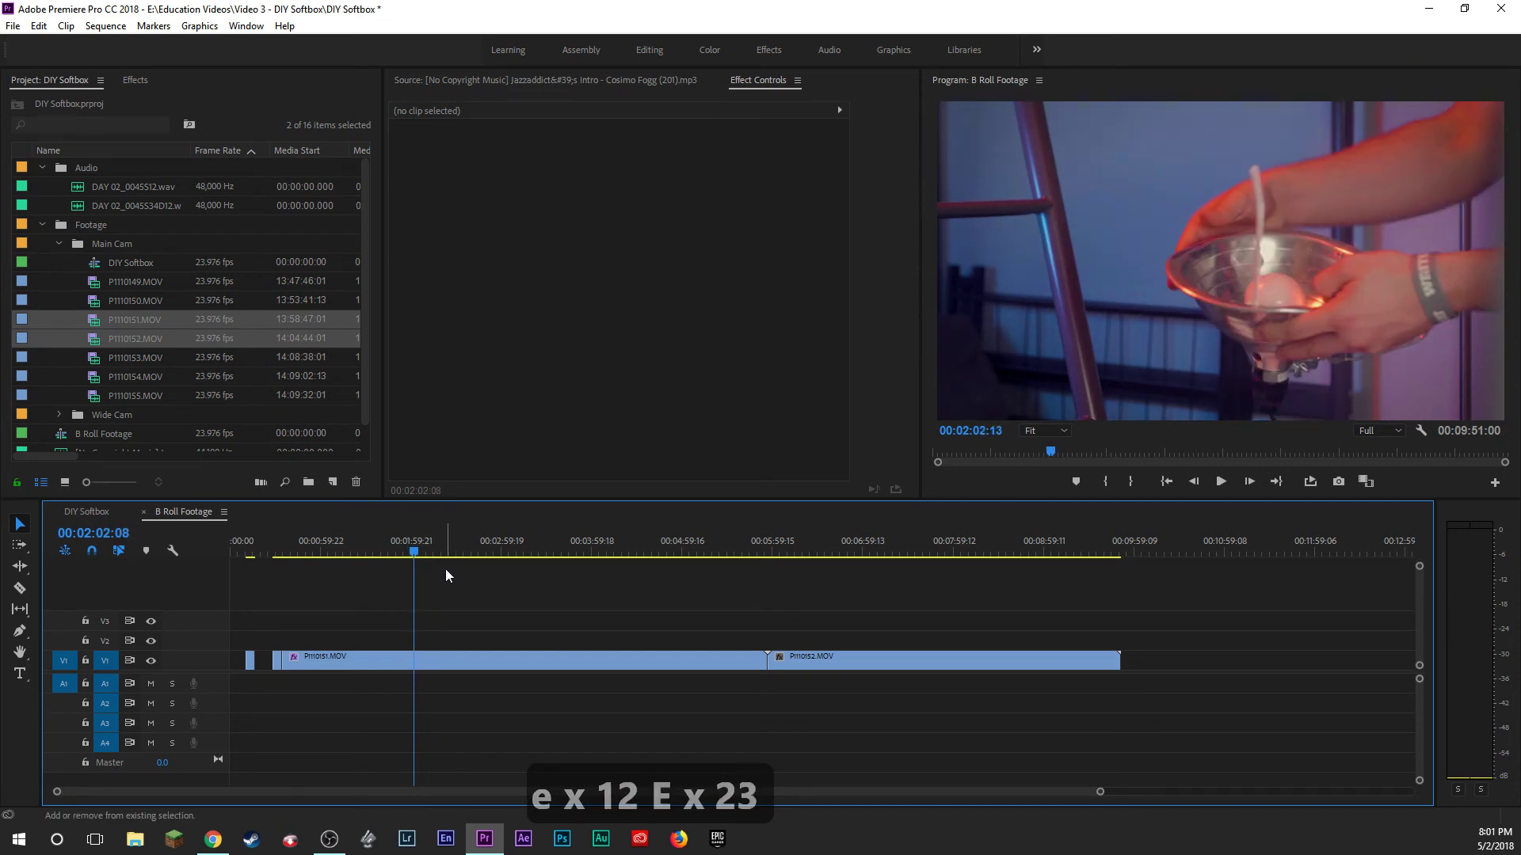
key("shift+e")
key("shift+e")
key("shift+e")
key("shift+e")
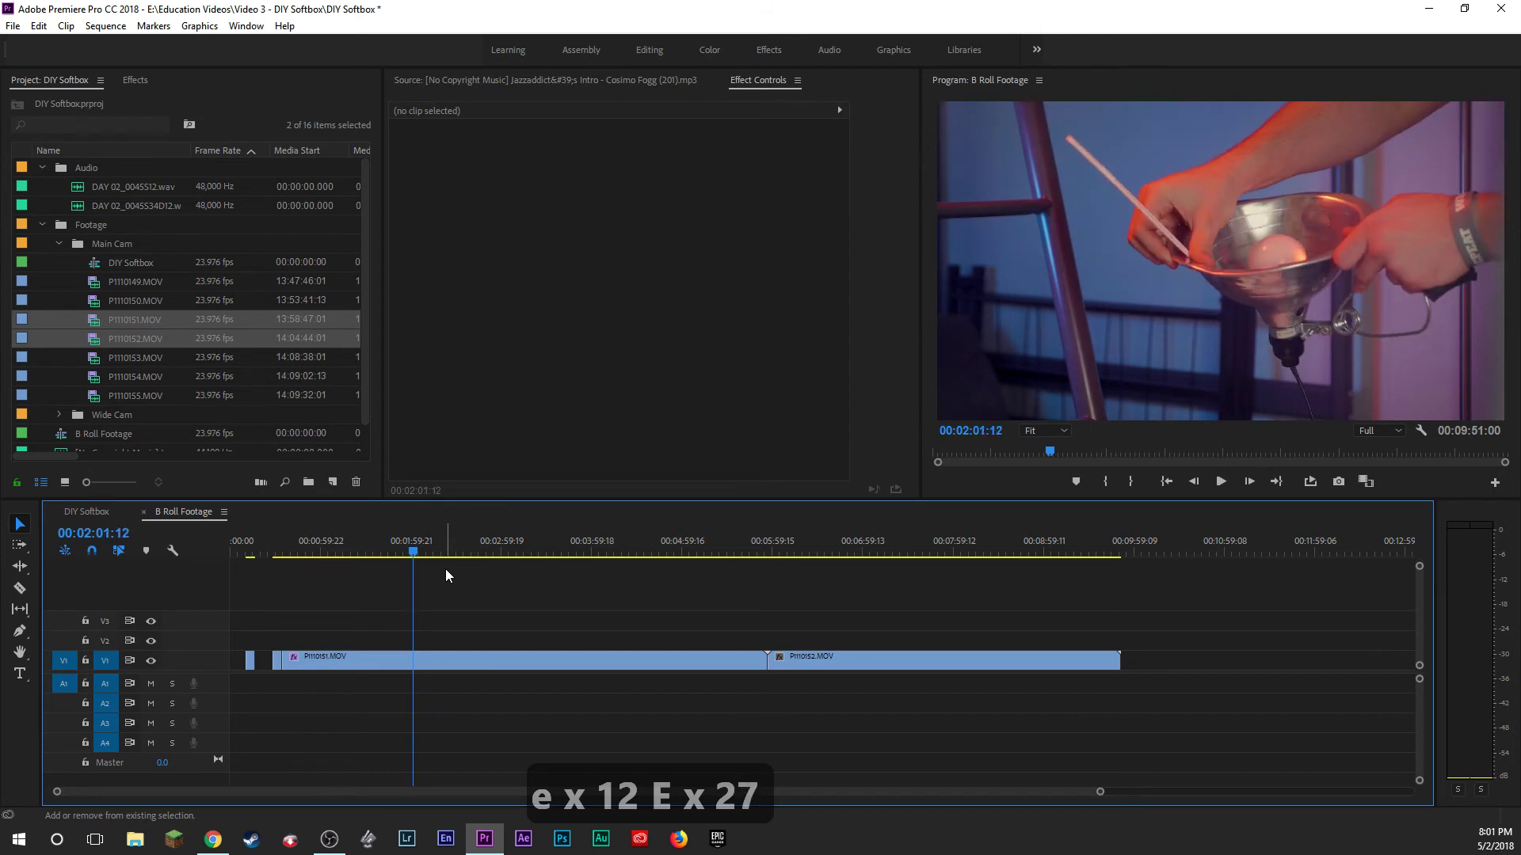
key("shift+e")
key("shift+e")
key("shift+e")
key("shift+e")
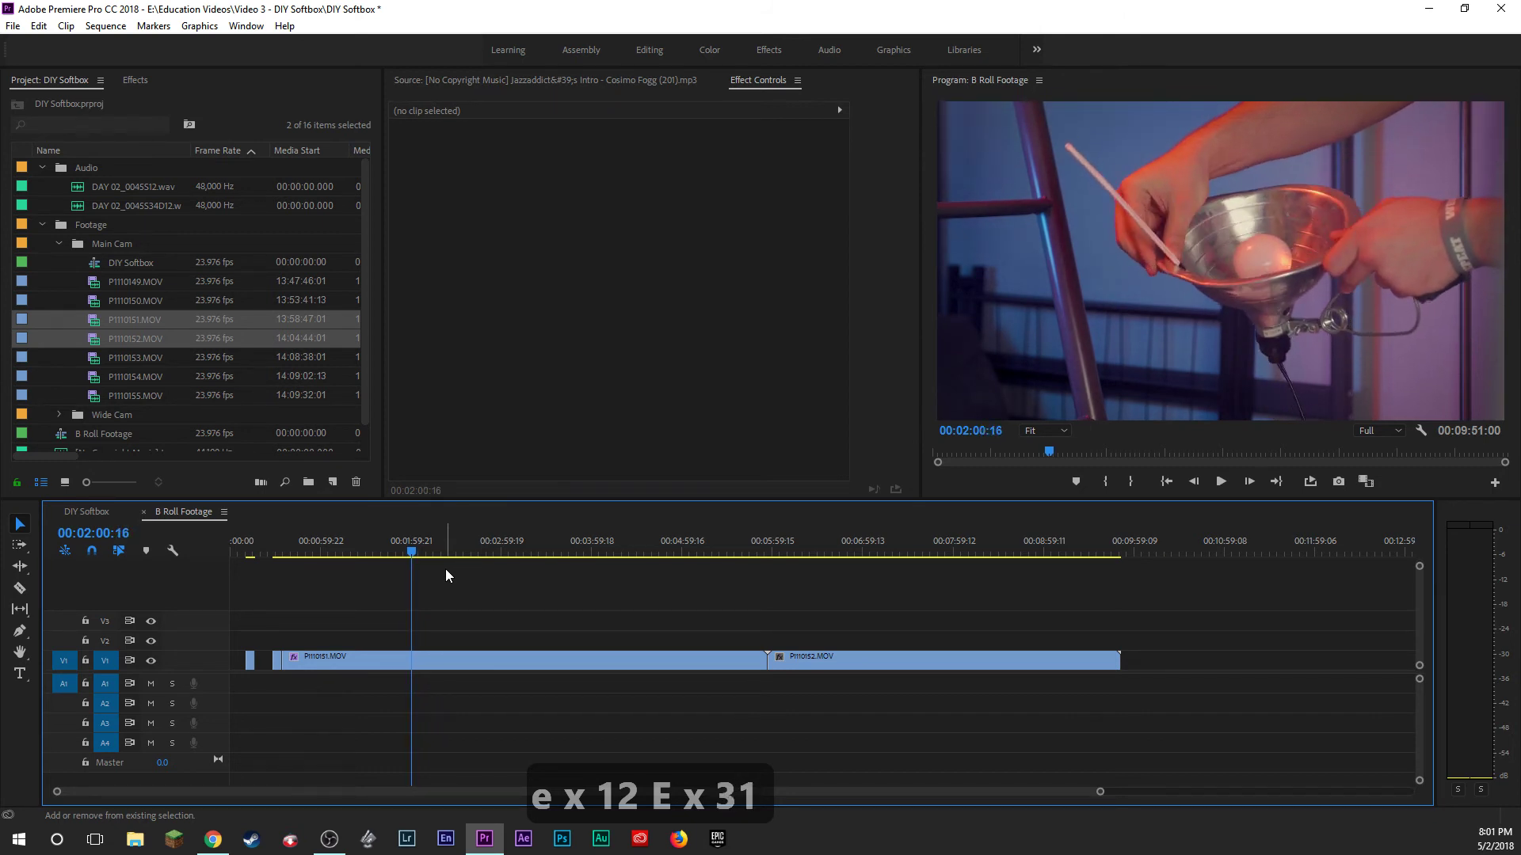
key("shift+e")
key("shift+e")
key("shift+e")
key("shift+e")
key("shift+e")
key("shift+e")
key("shift+e")
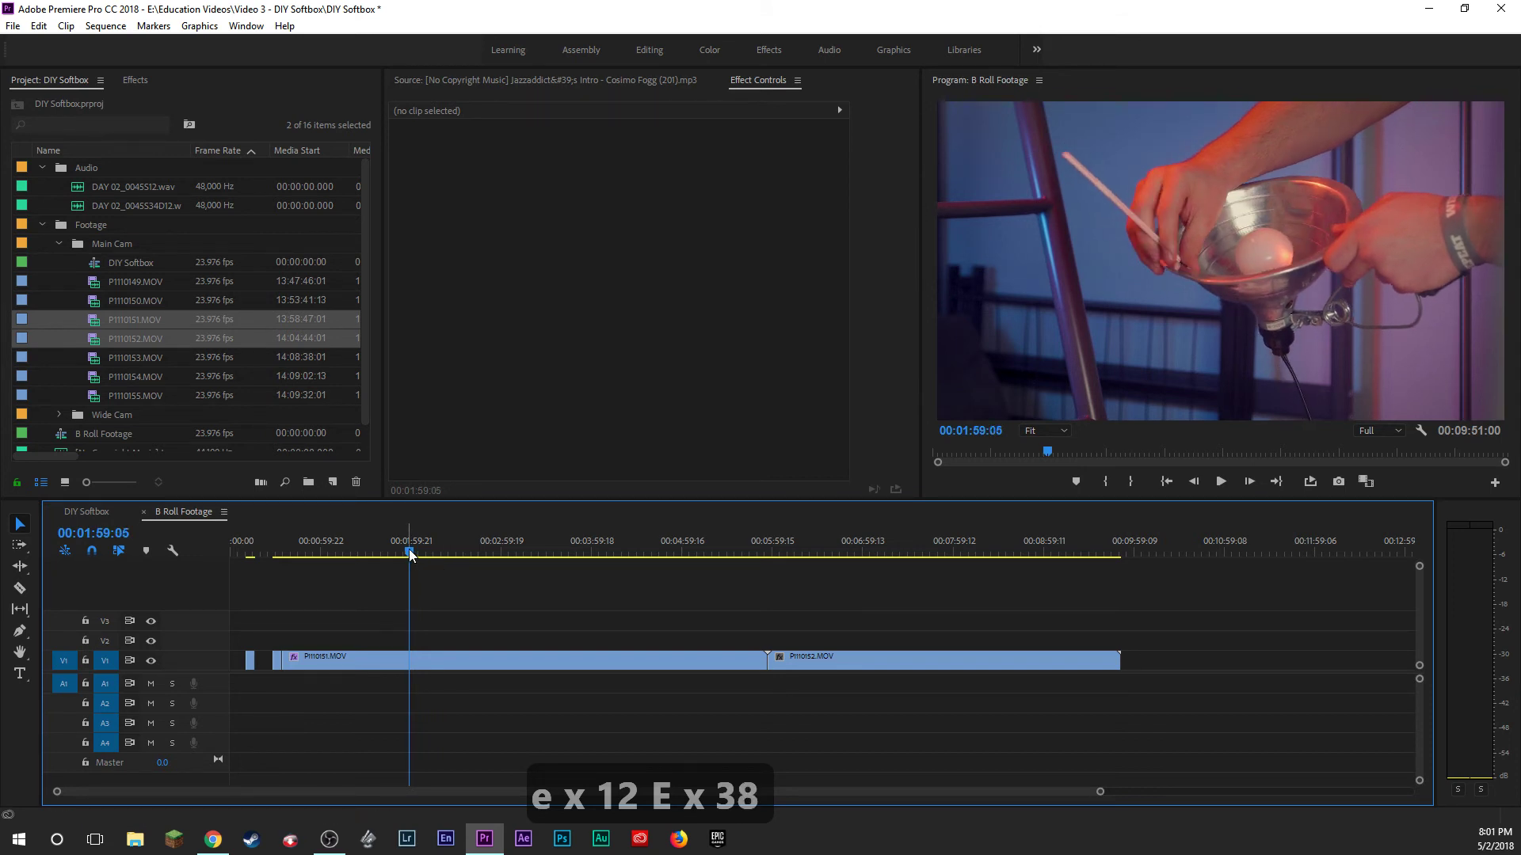
left_click_drag(409, 549, 402, 548)
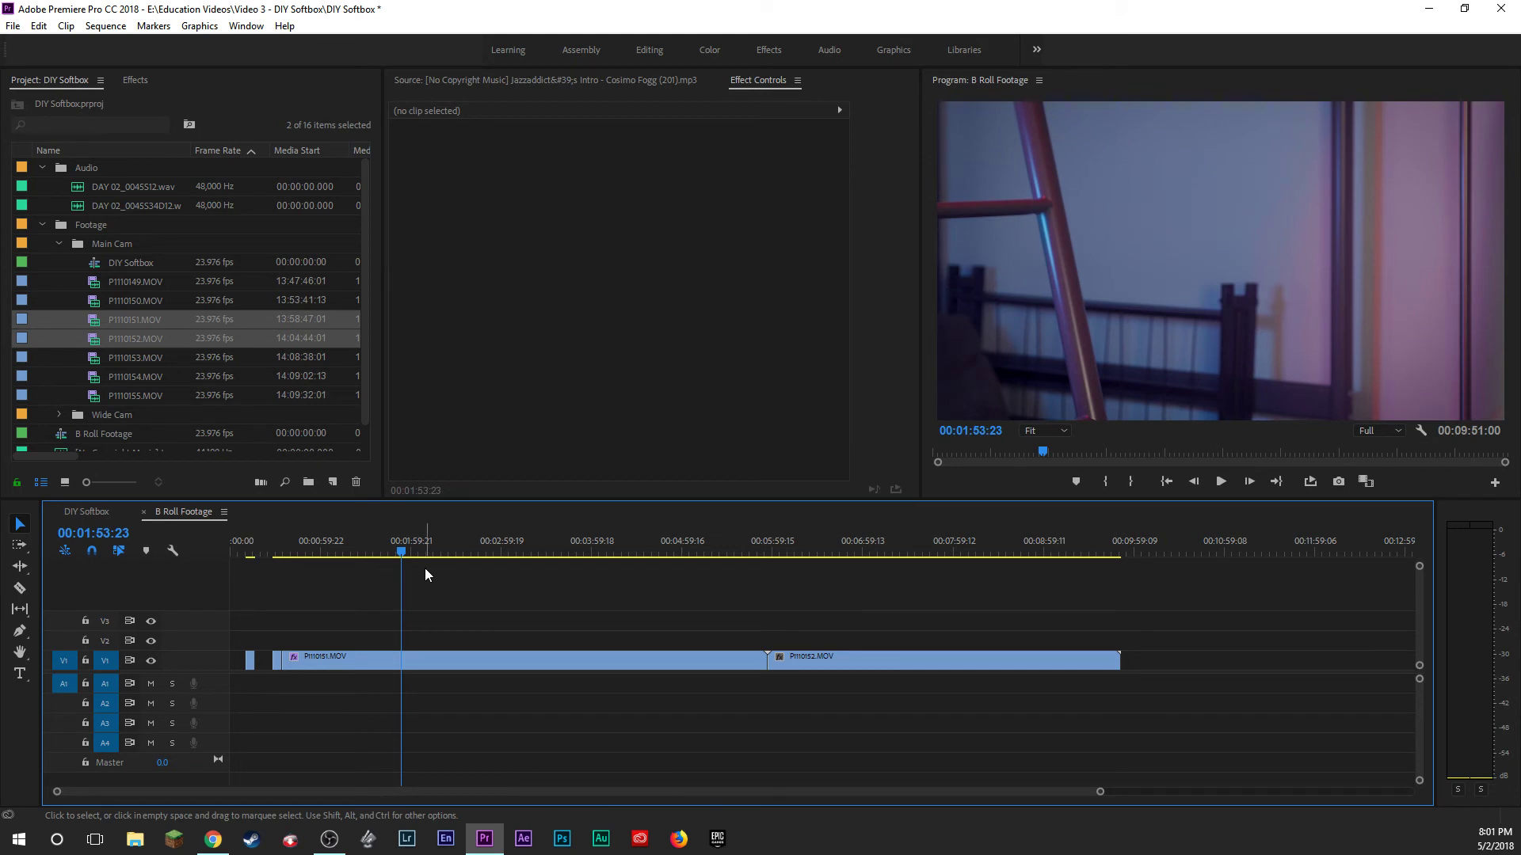
left_click(405, 556)
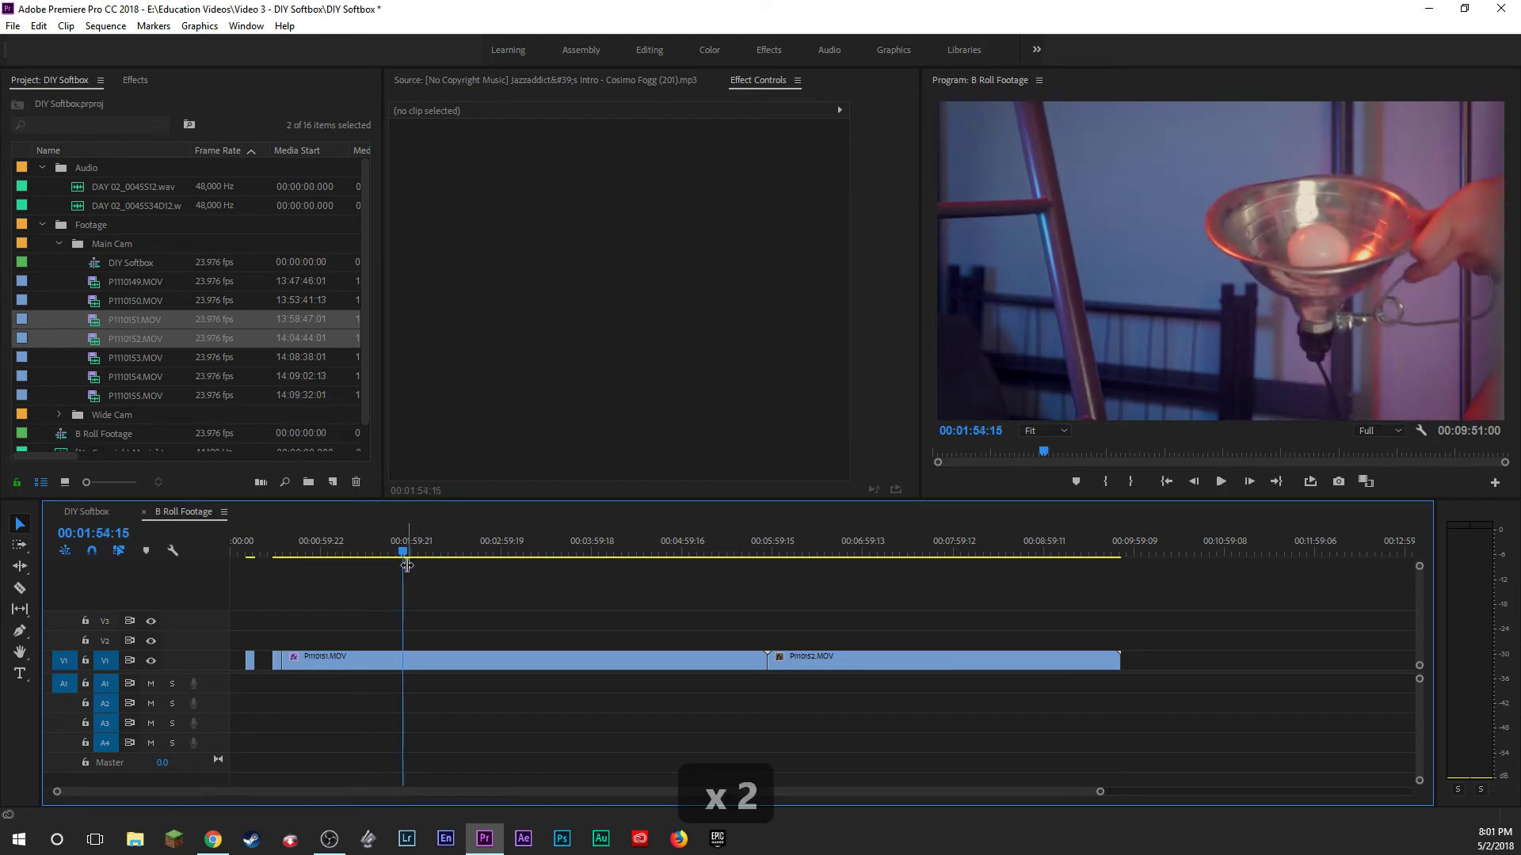
key("Left")
key("Left")
key("Left")
key("Left")
key("Left")
key("Left")
key("Left")
key("Left")
key("Left")
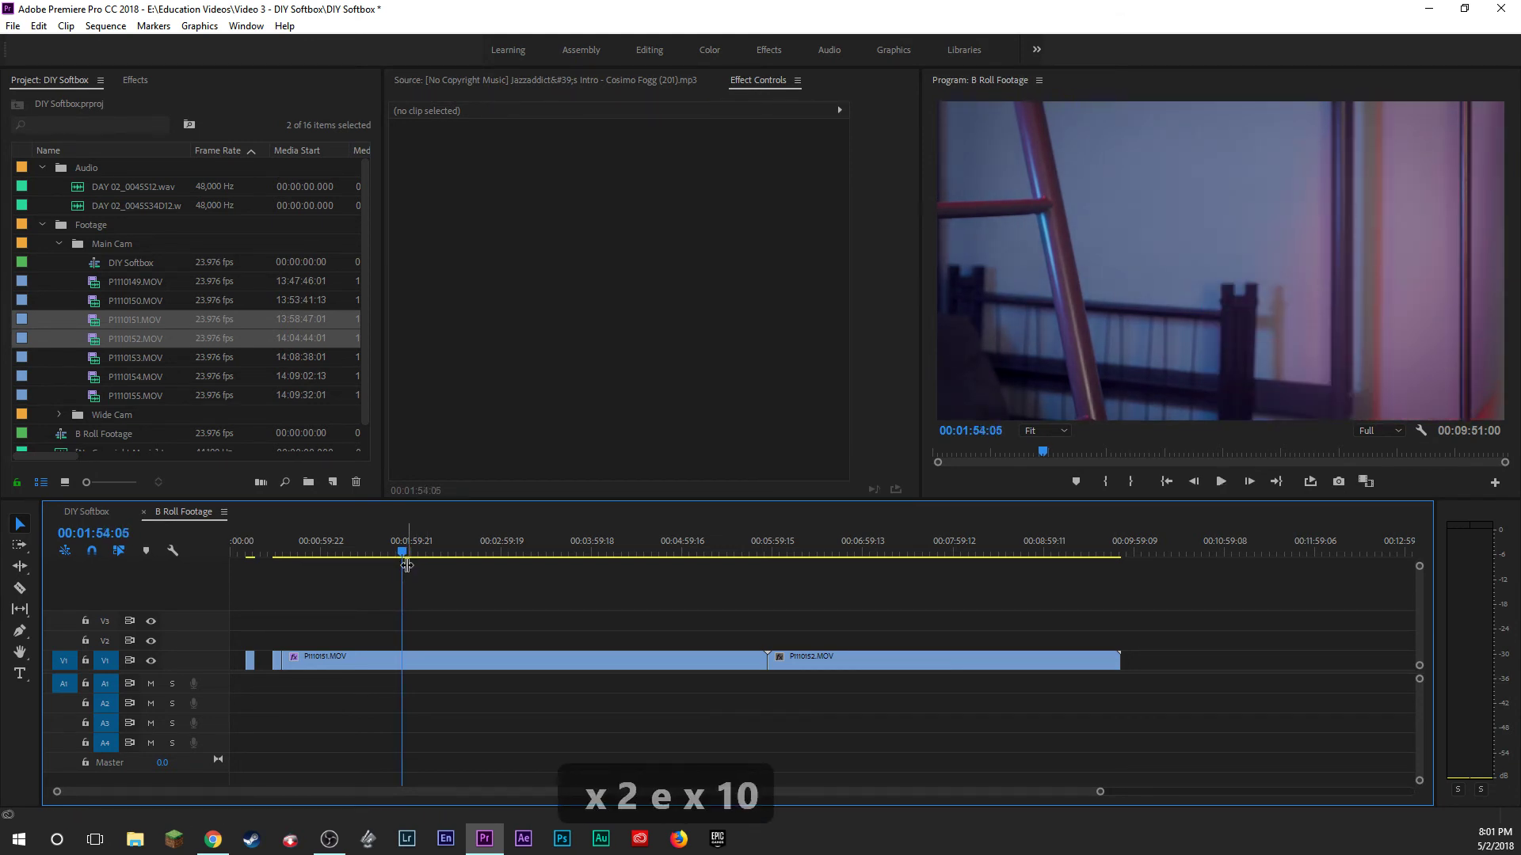
key("Right")
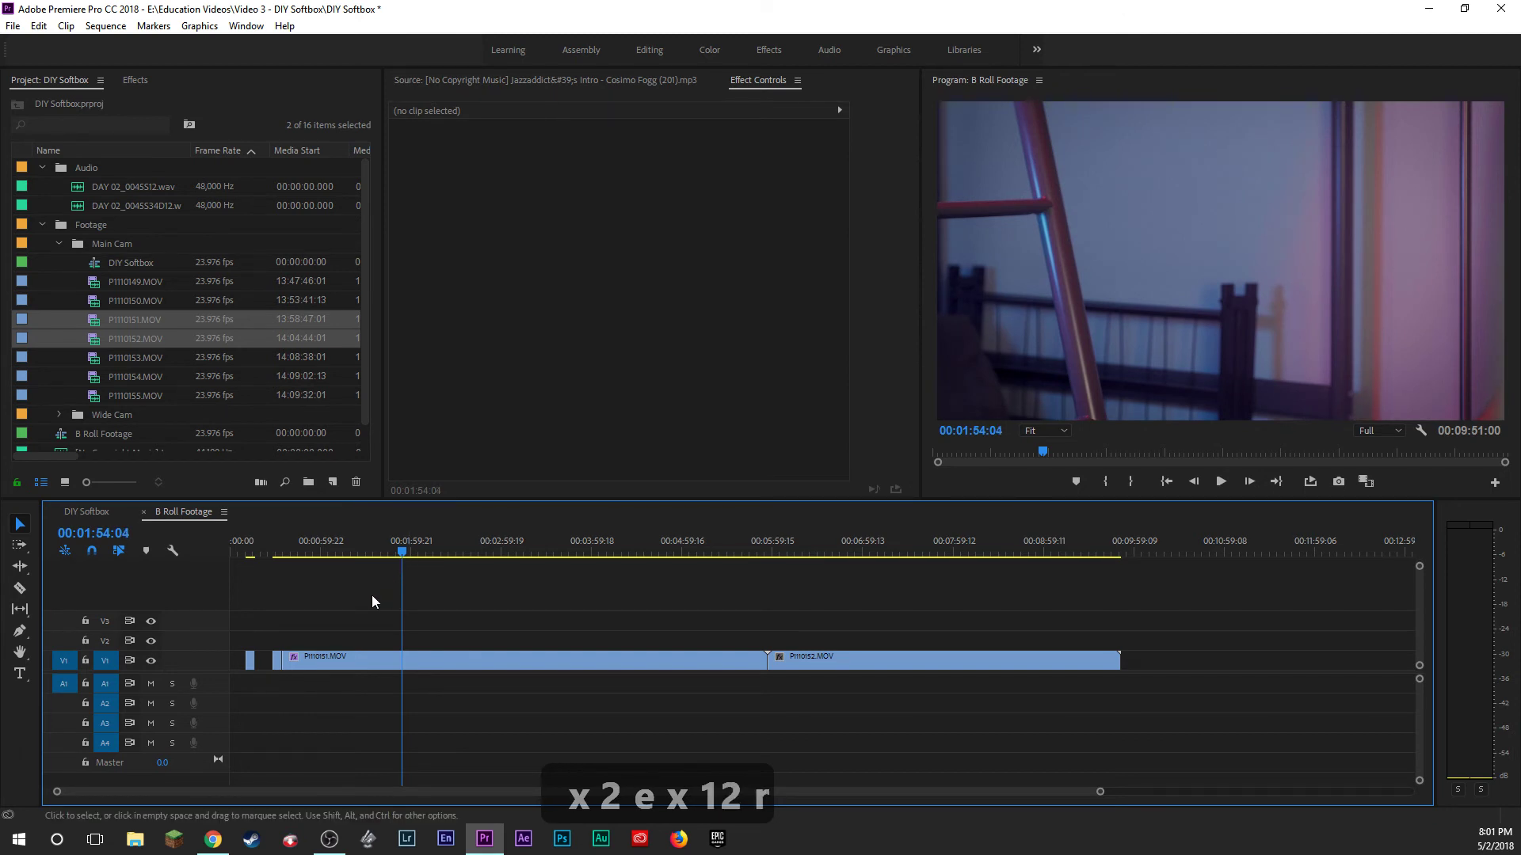
left_click_drag(406, 654, 403, 654)
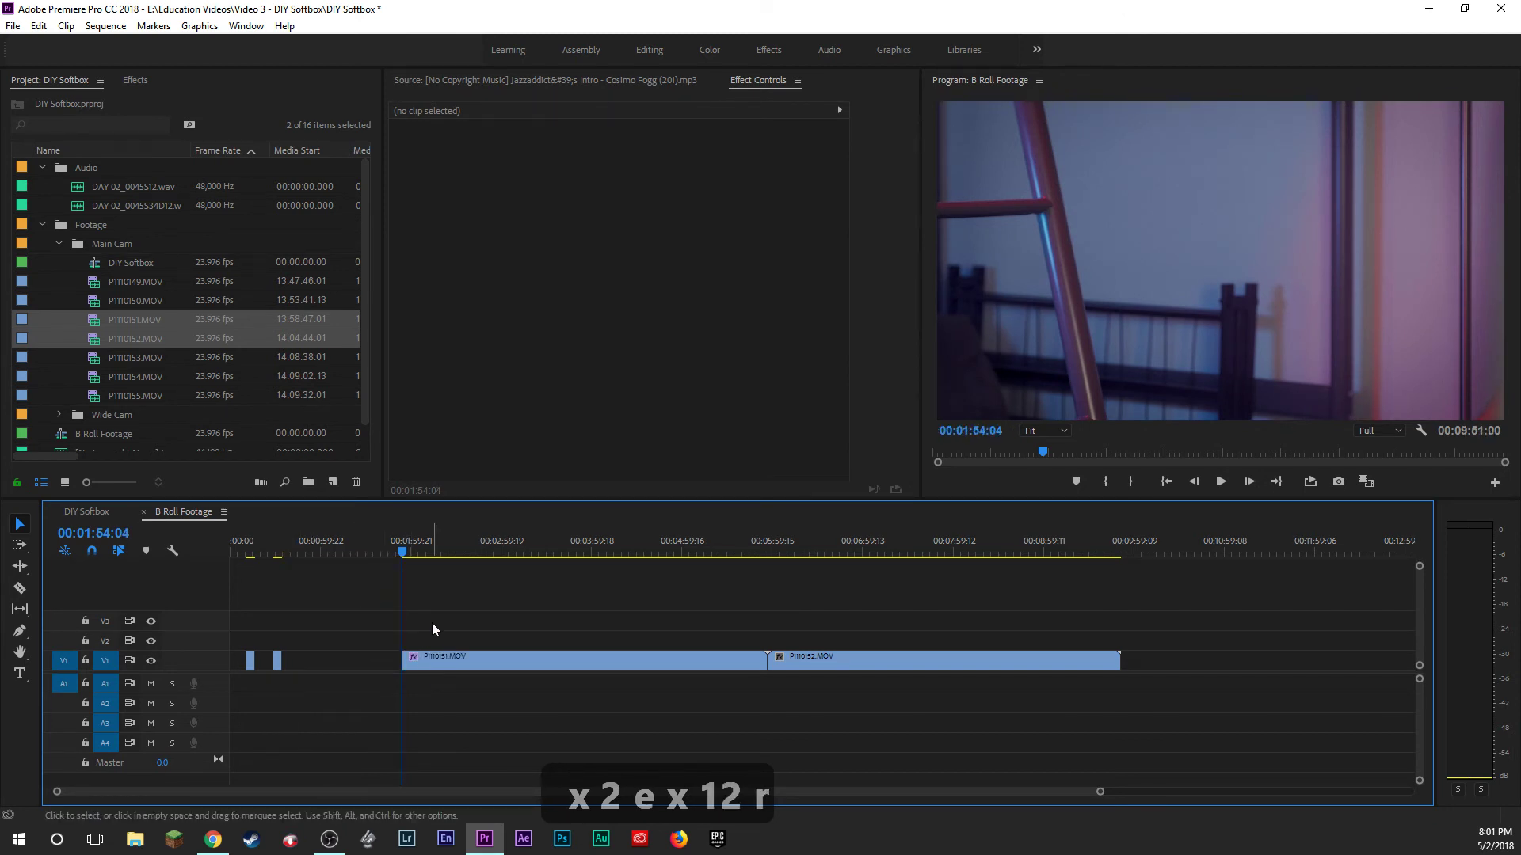
Find where the reflector with attached sticks leaves the frame and split P1110151.MOV at 00:02:42:17.
key("space")
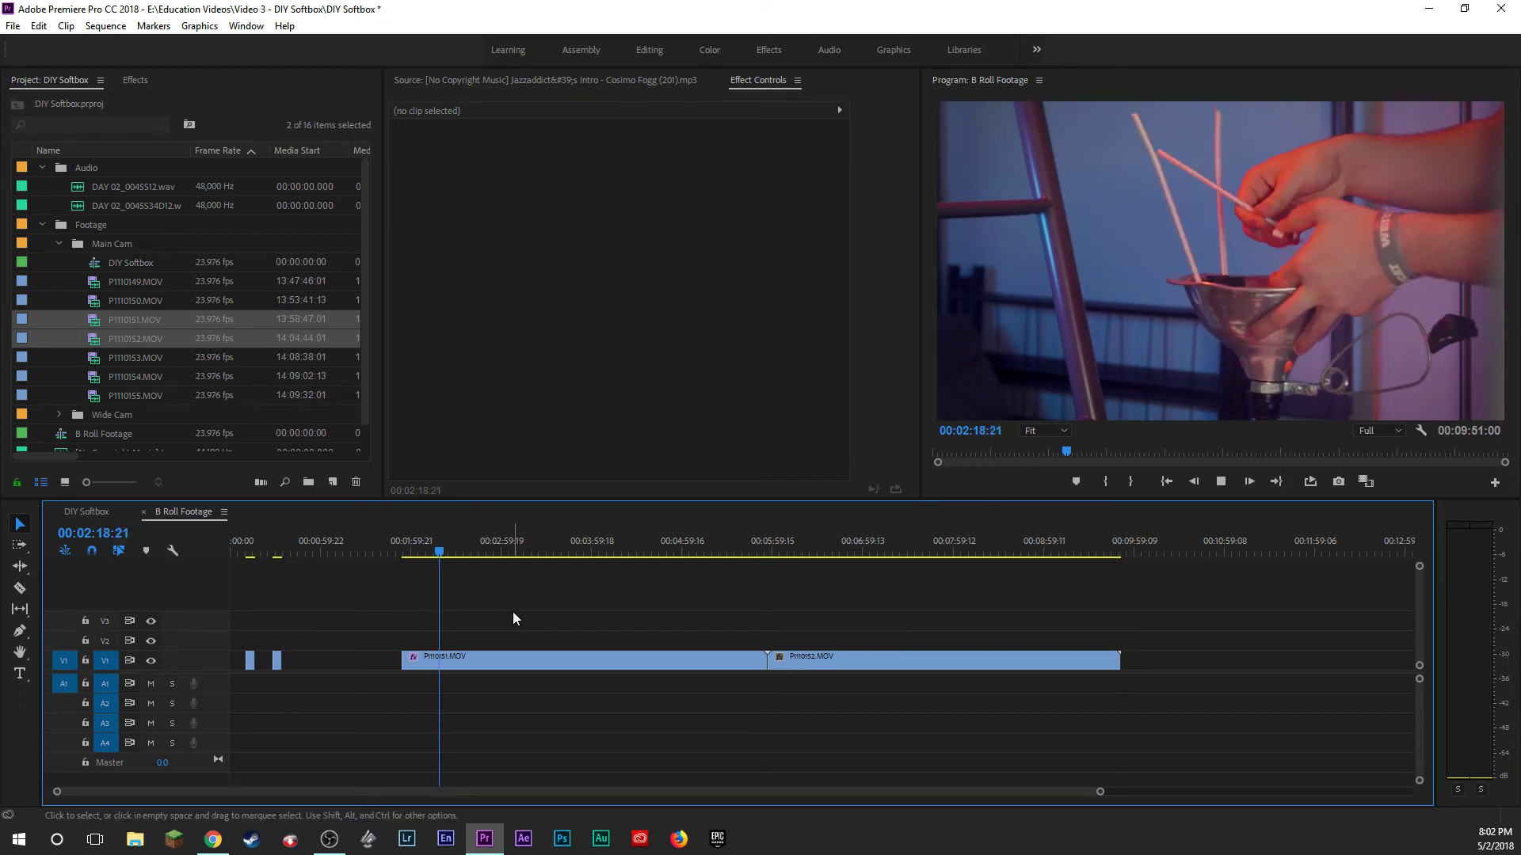
left_click(457, 552)
left_click_drag(458, 552, 481, 552)
key("e")
key("e")
key("e")
key("e")
key("e")
key("e")
key("e")
key("e")
key("e")
key("e")
key("e")
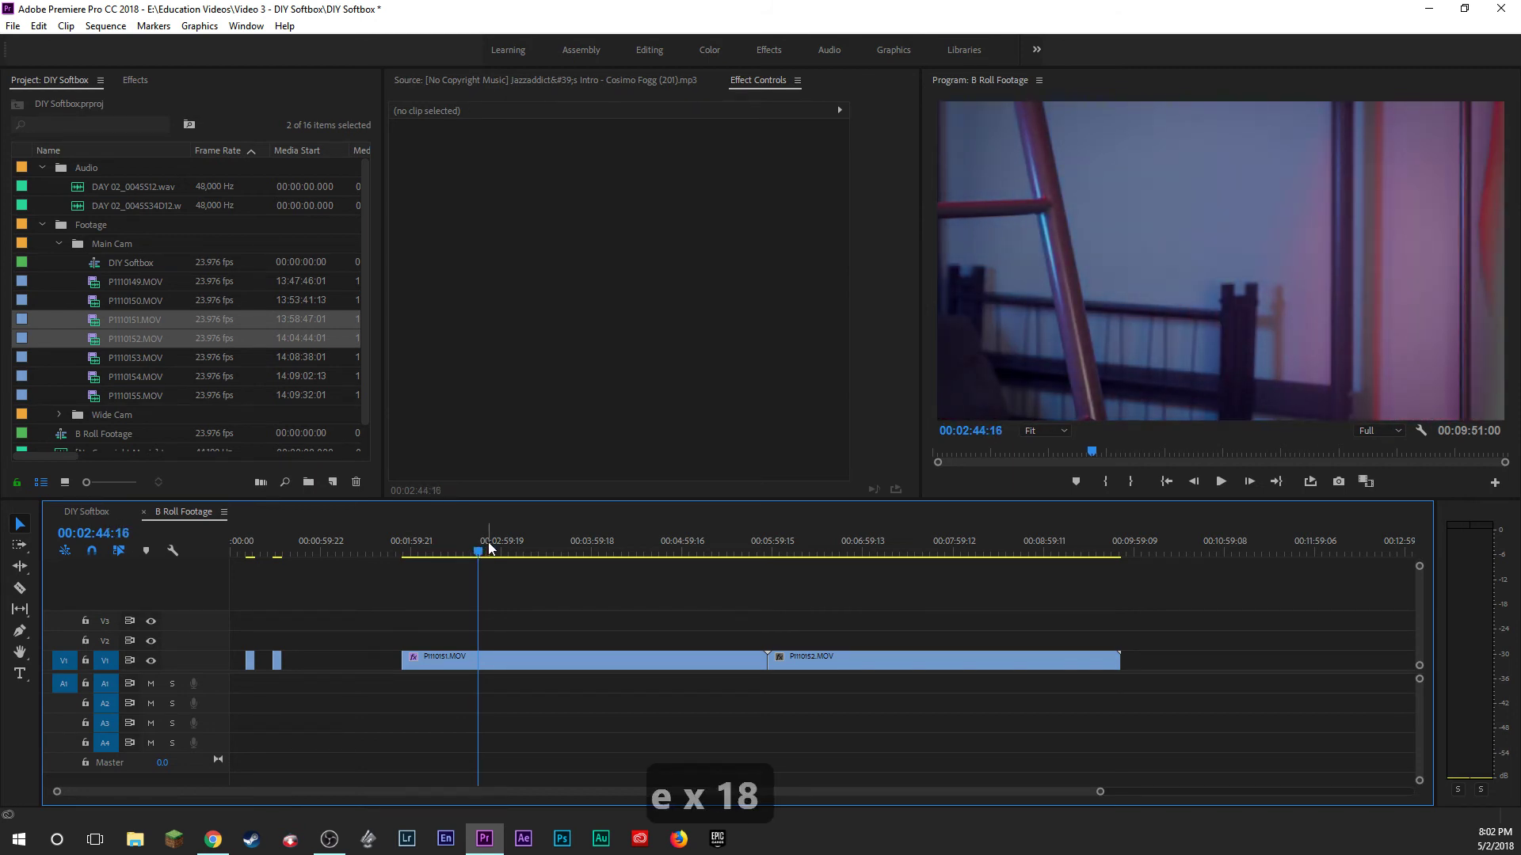
key("e")
key("e")
key("e")
key("e")
key("e")
key("e")
key("e")
key("e")
key("e")
key("e")
key("e")
key("e")
key("e")
key("e")
key("e")
key("e")
key("e")
key("e")
key("e")
key("e")
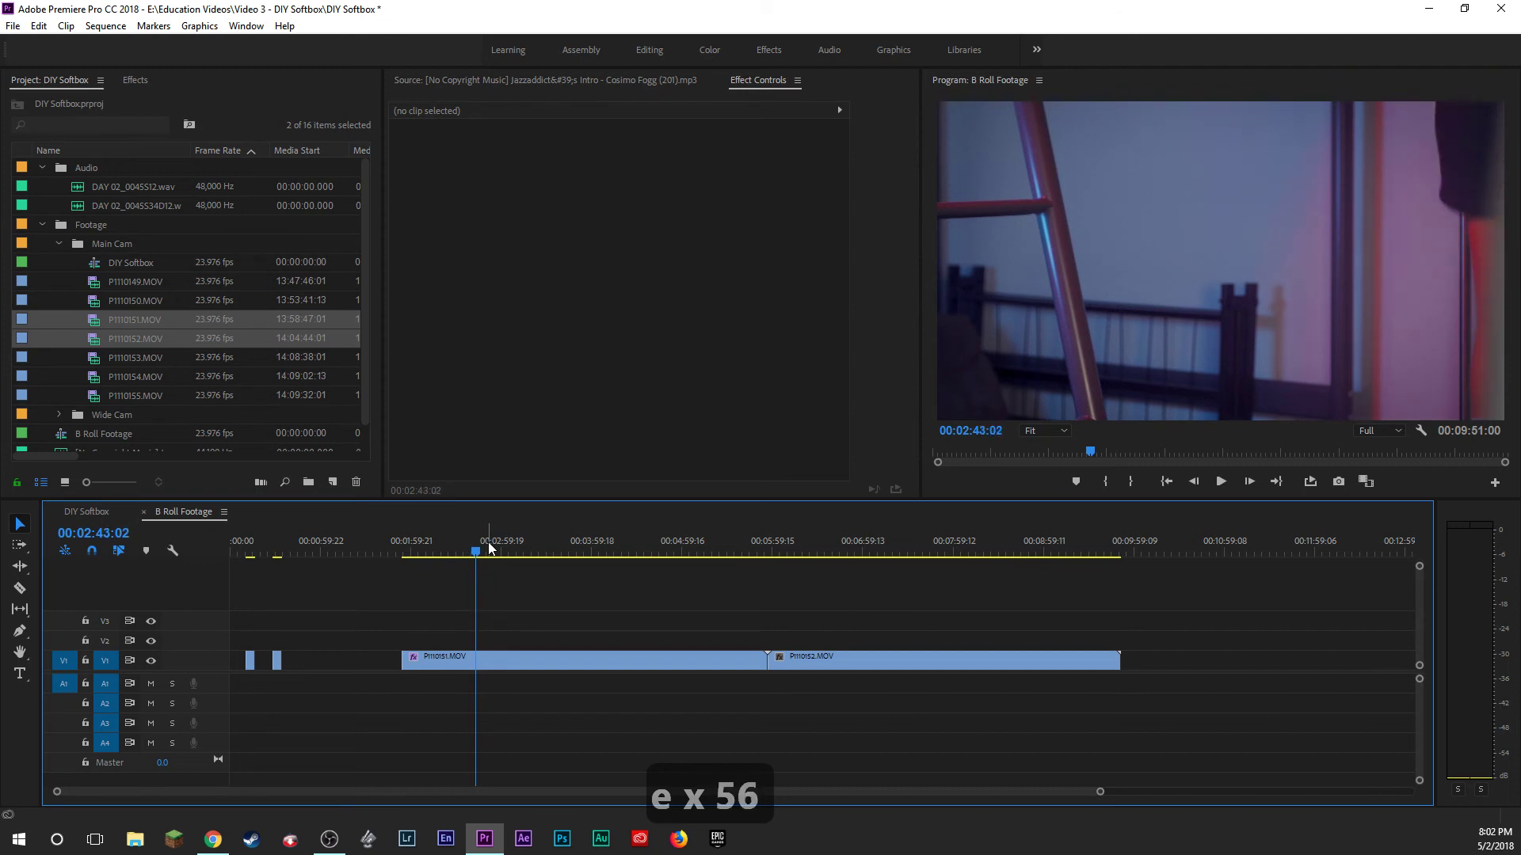
key("e")
key("e")
key("e")
key("e")
key("e")
key("e")
key("e")
key("e")
key("e")
key("e")
key("e")
key("e")
key("e")
key("e")
key("e")
key("e")
key("e")
key("e")
key("e")
key("e")
key("e")
key("e")
key("e")
key("e")
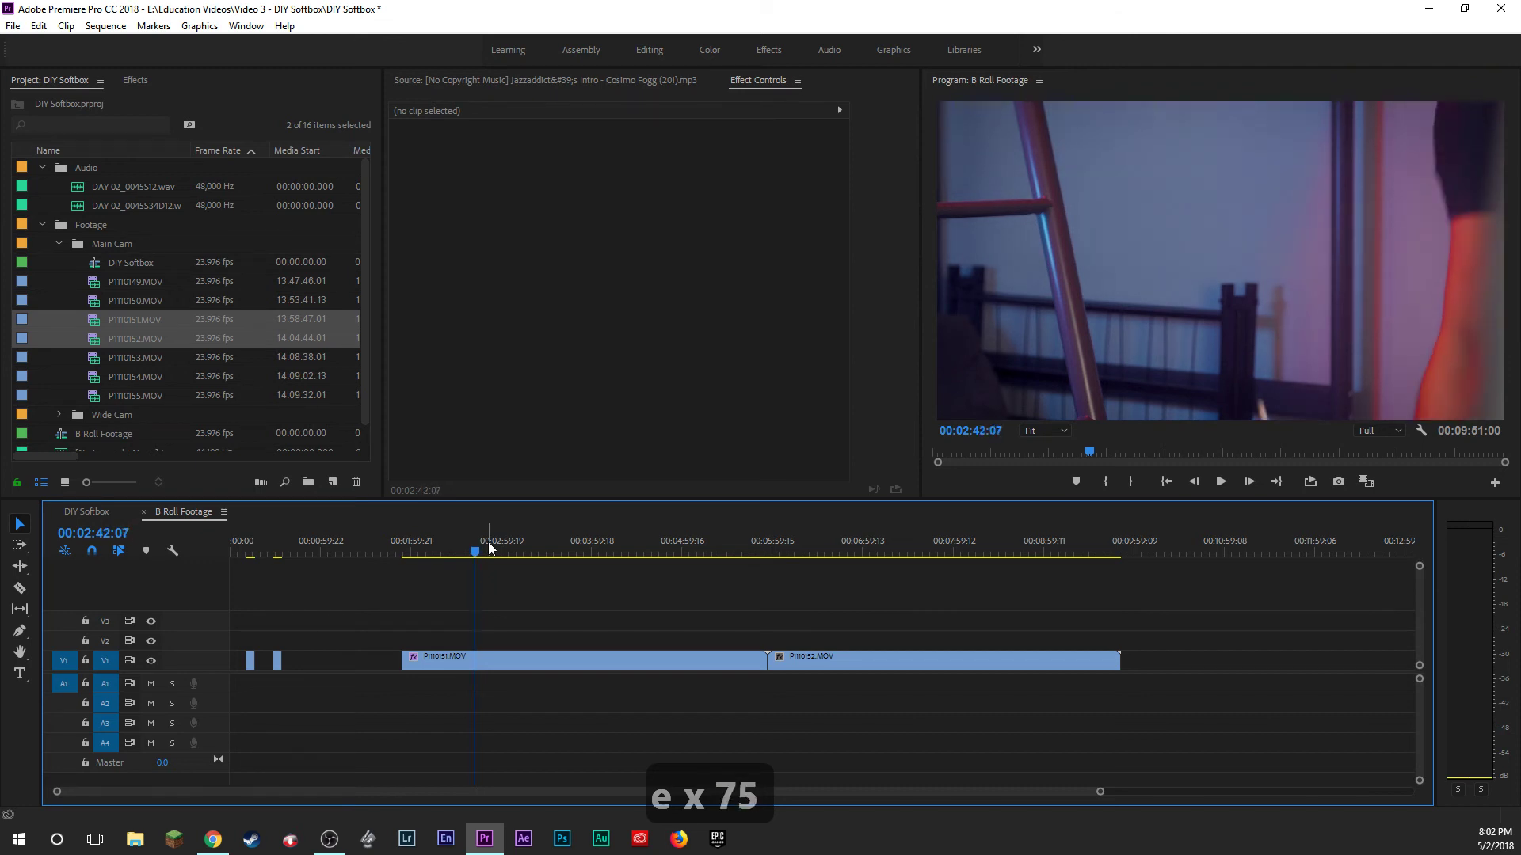
key("r")
key("r")
key("r")
key("r")
key("r")
key("r")
key("r")
key("r")
key("r")
key("r")
key("r")
key("r")
key("r")
key("r")
key("r")
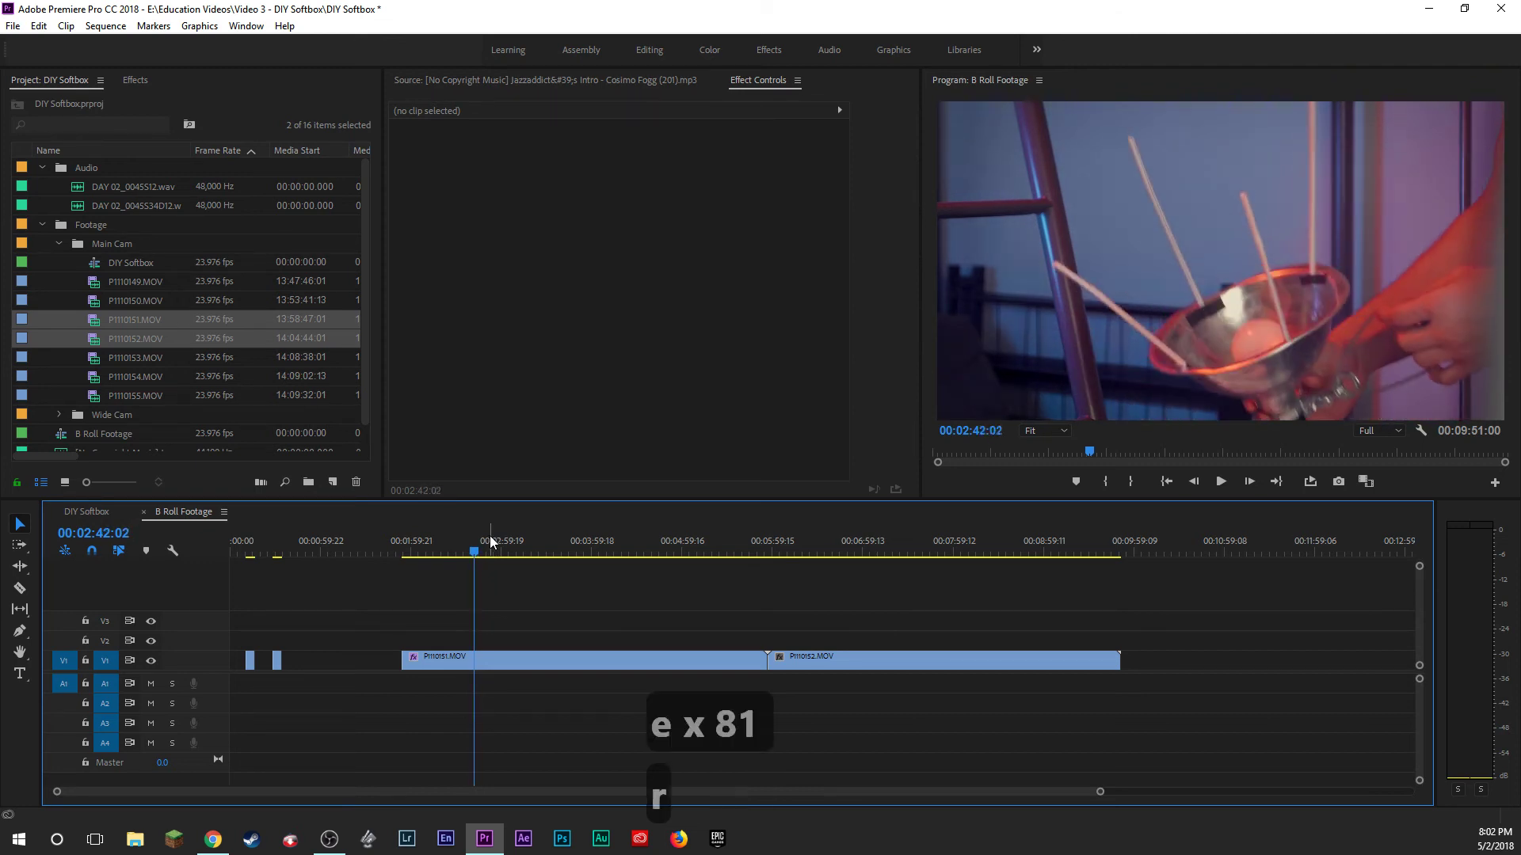
key("r")
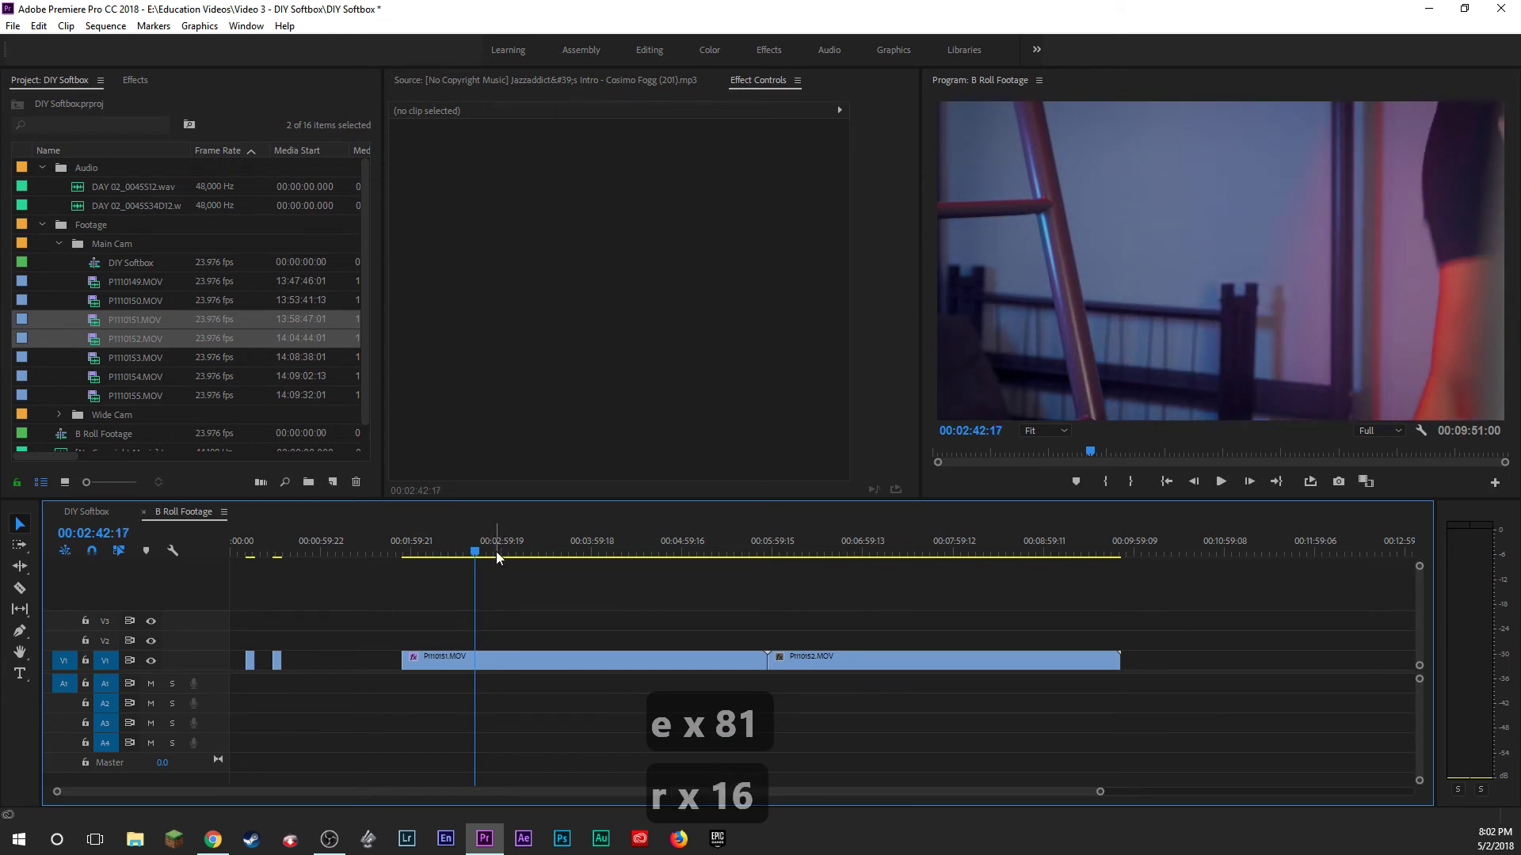
left_click(500, 666)
key("b")
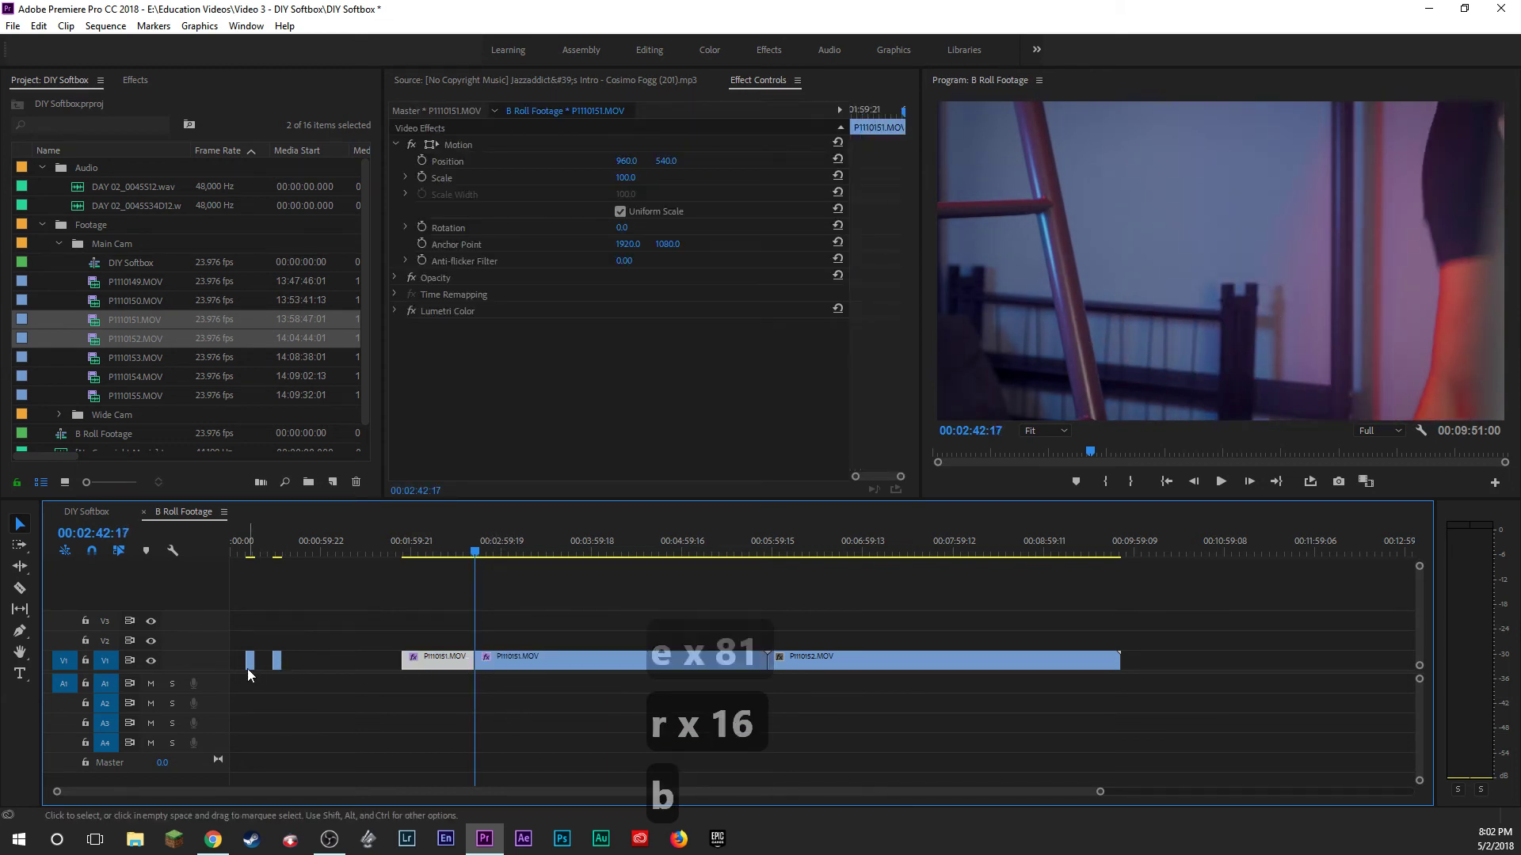
Ripple delete the three empty gaps before and between the cut P1110151.MOV shots on V1.
left_click(333, 664)
key("Delete")
left_click(244, 660)
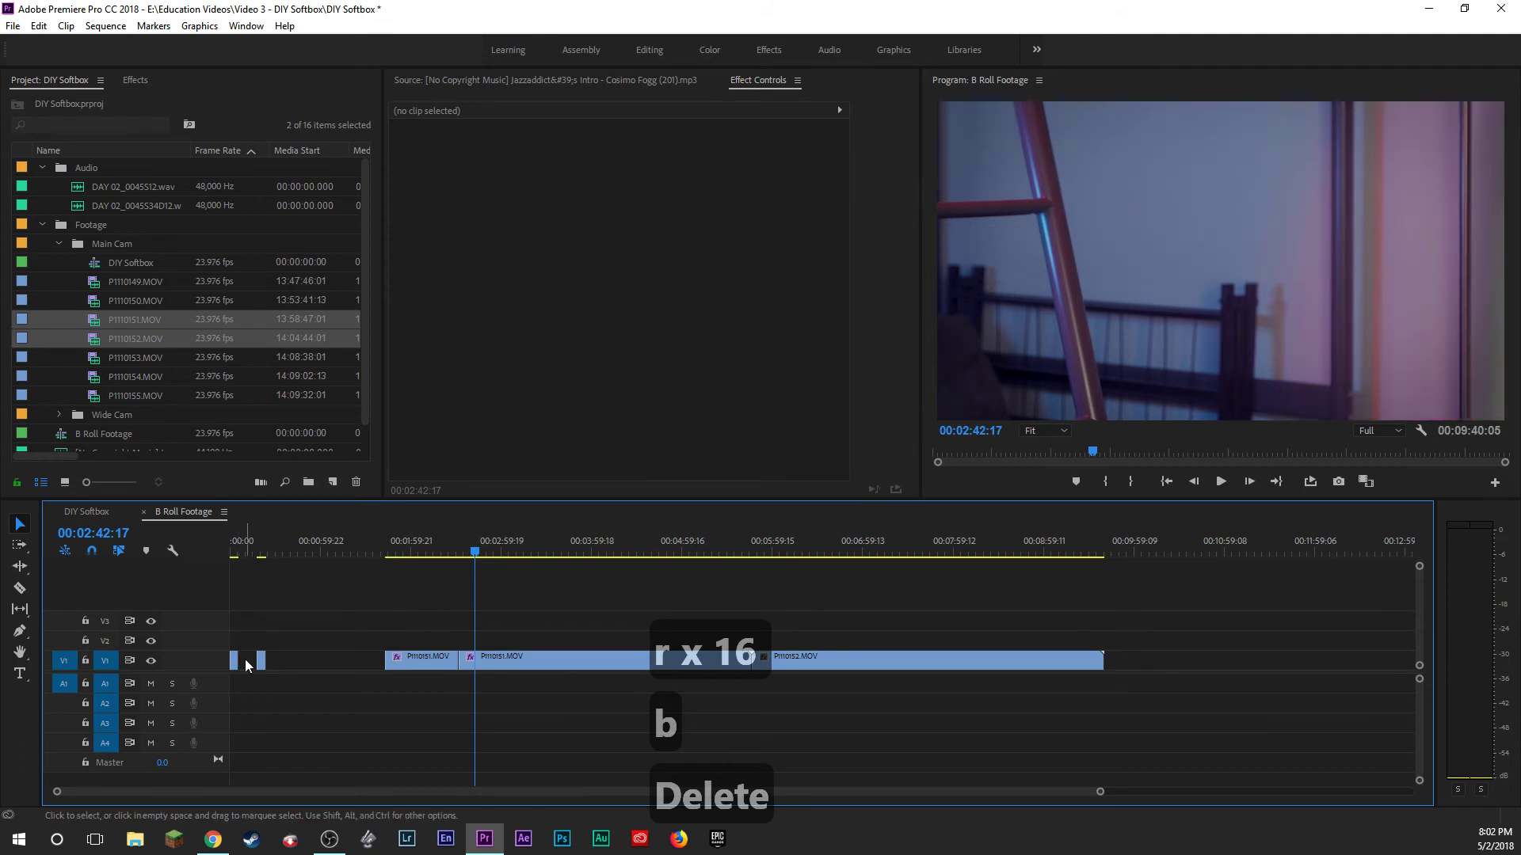
key("Delete")
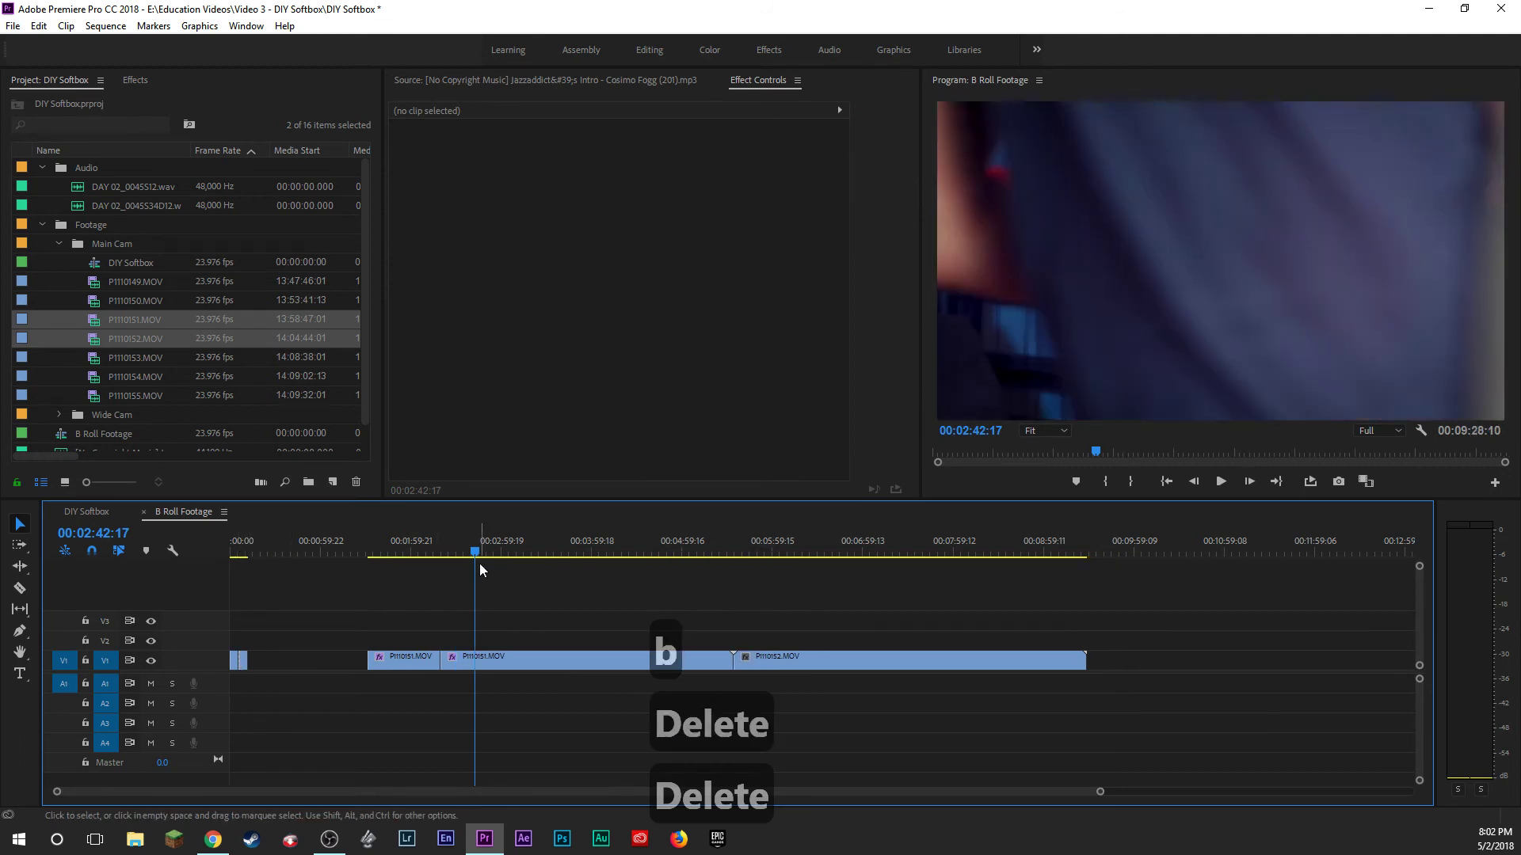
left_click_drag(478, 550, 493, 551)
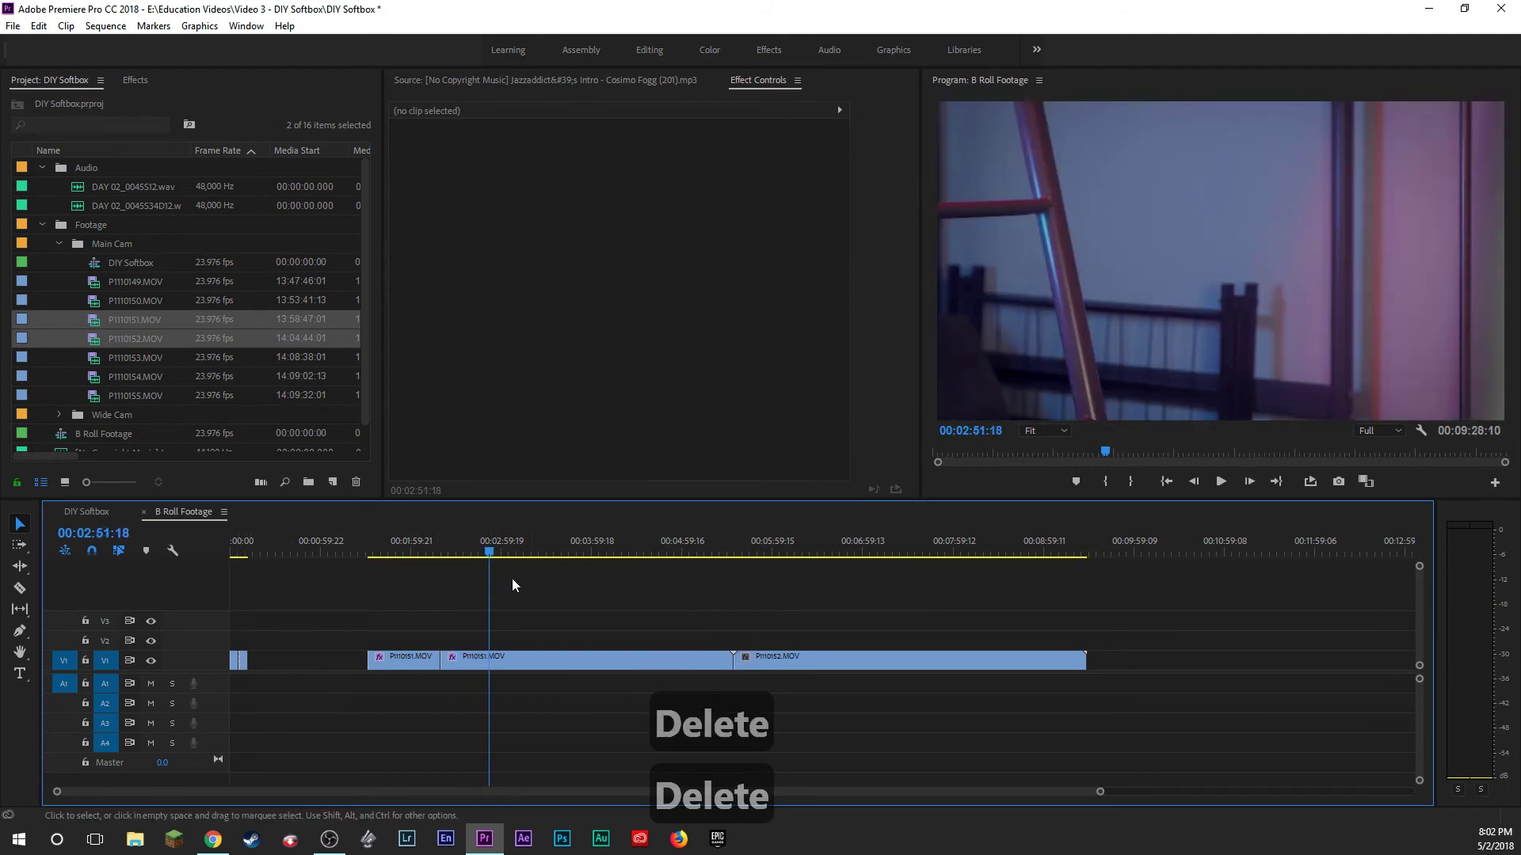
left_click(325, 660)
key("Delete")
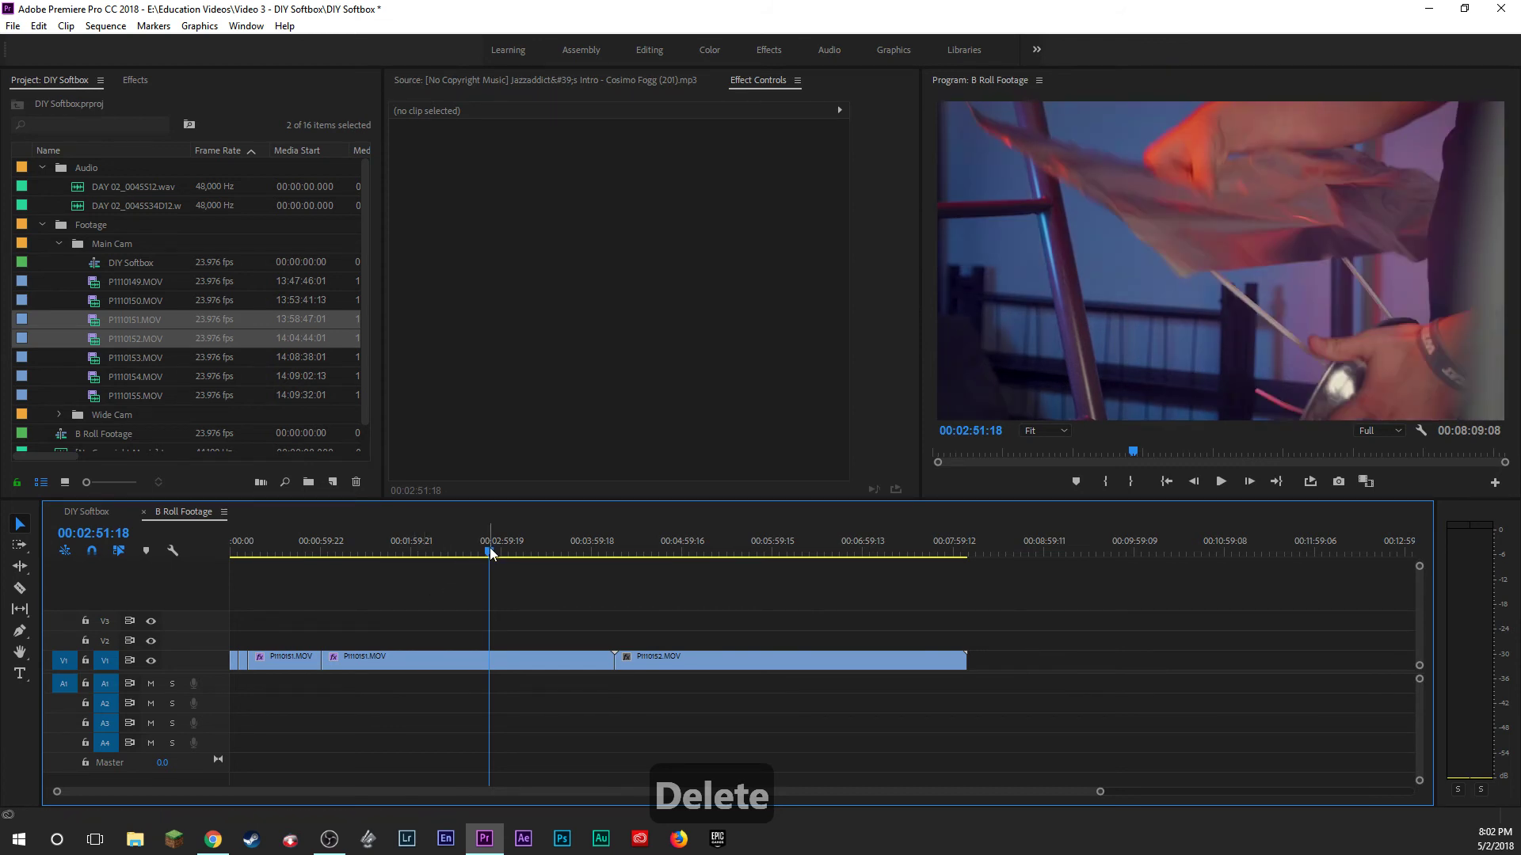
Scan the rest of P1110151.MOV into P1110152.MOV and paste the copied Lumetri Color grade onto P1110152.MOV.
left_click_drag(491, 548, 631, 535)
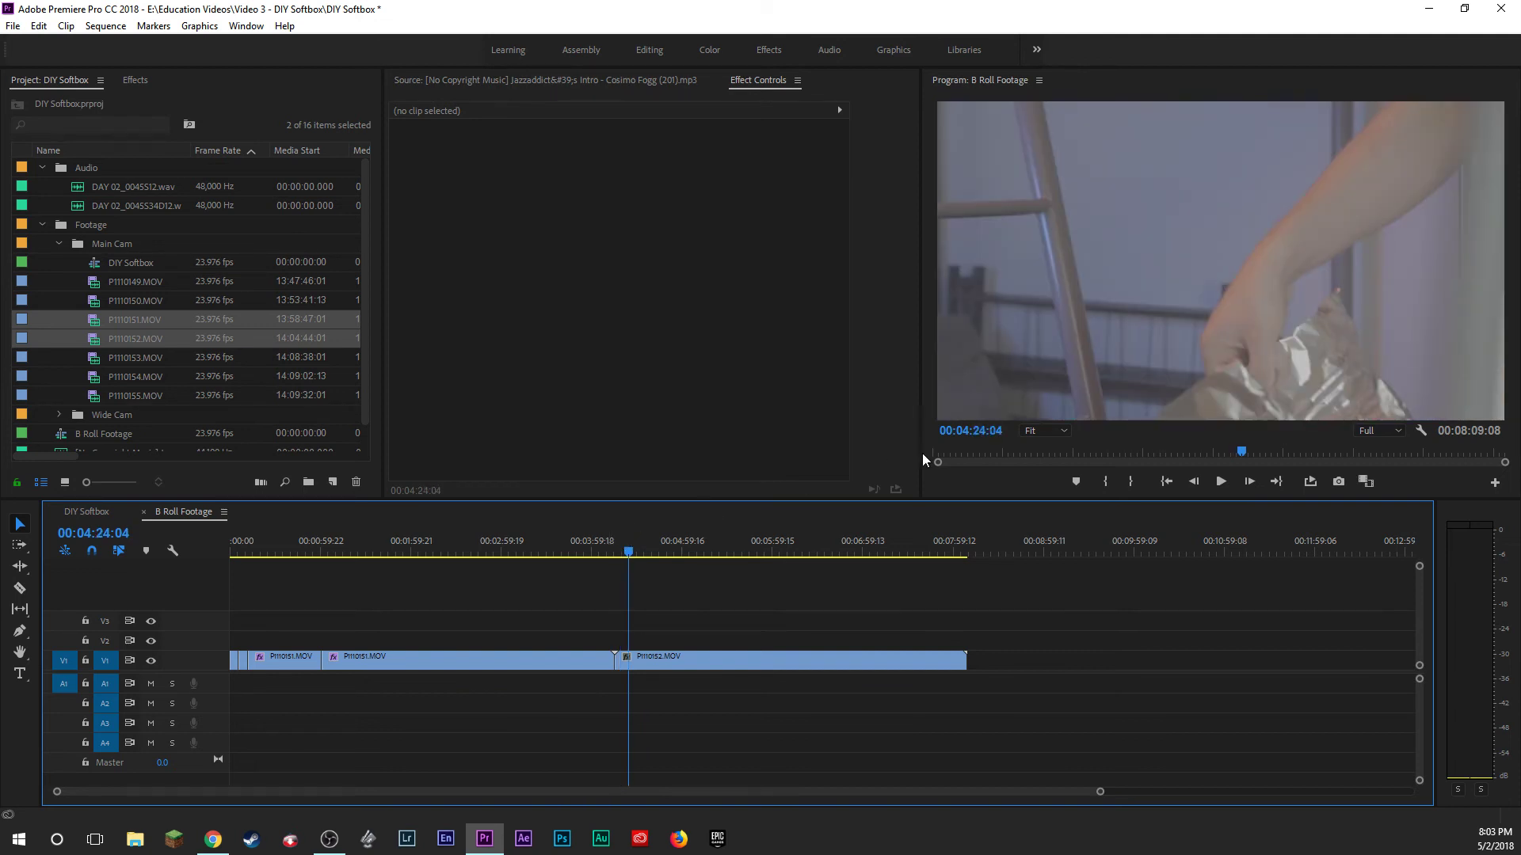
left_click(644, 663)
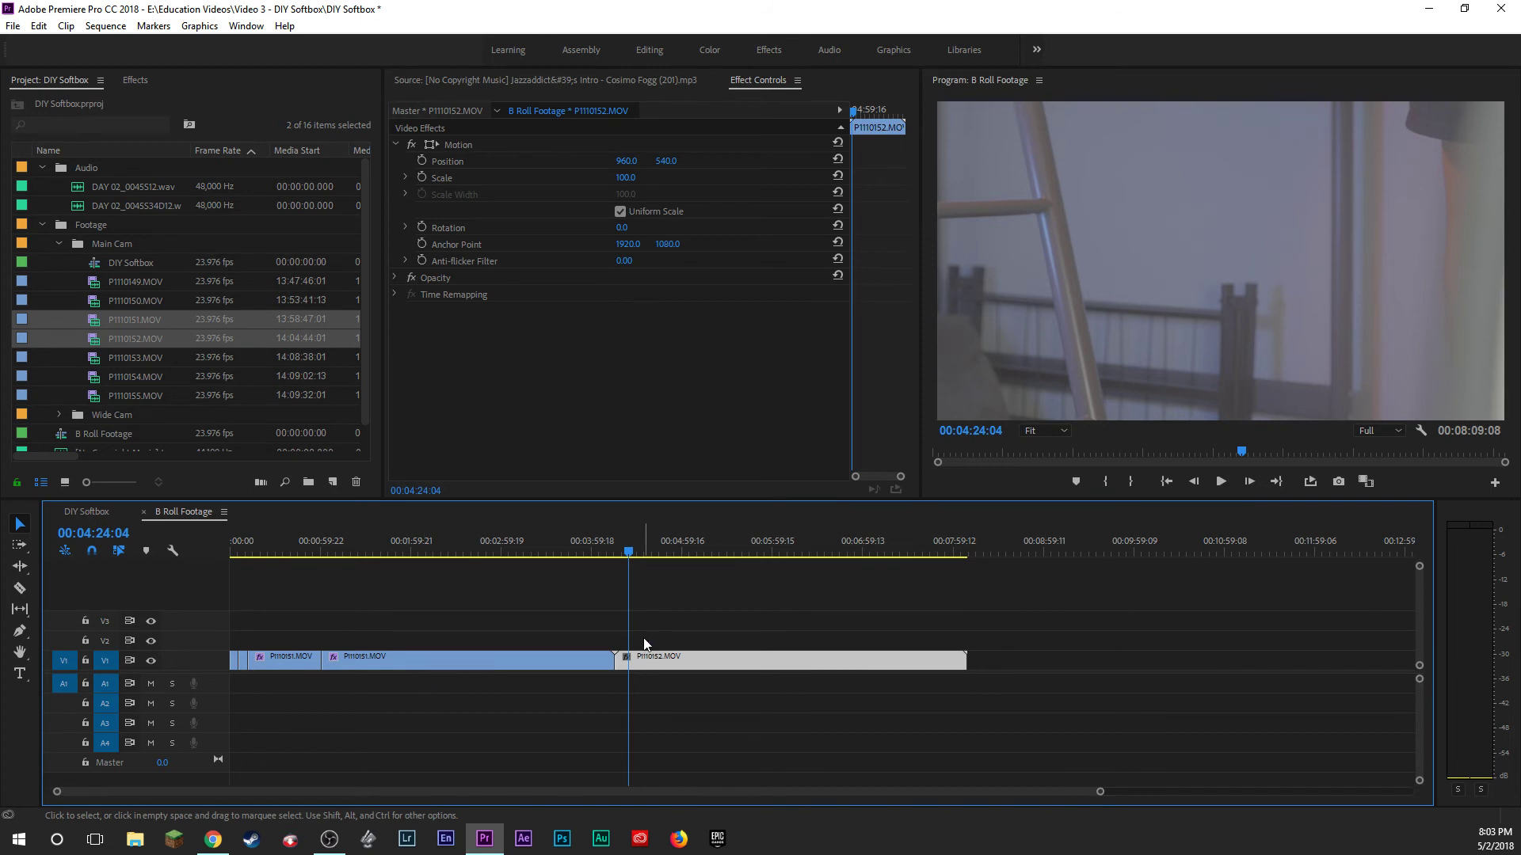
key("ctrl+v")
key("space")
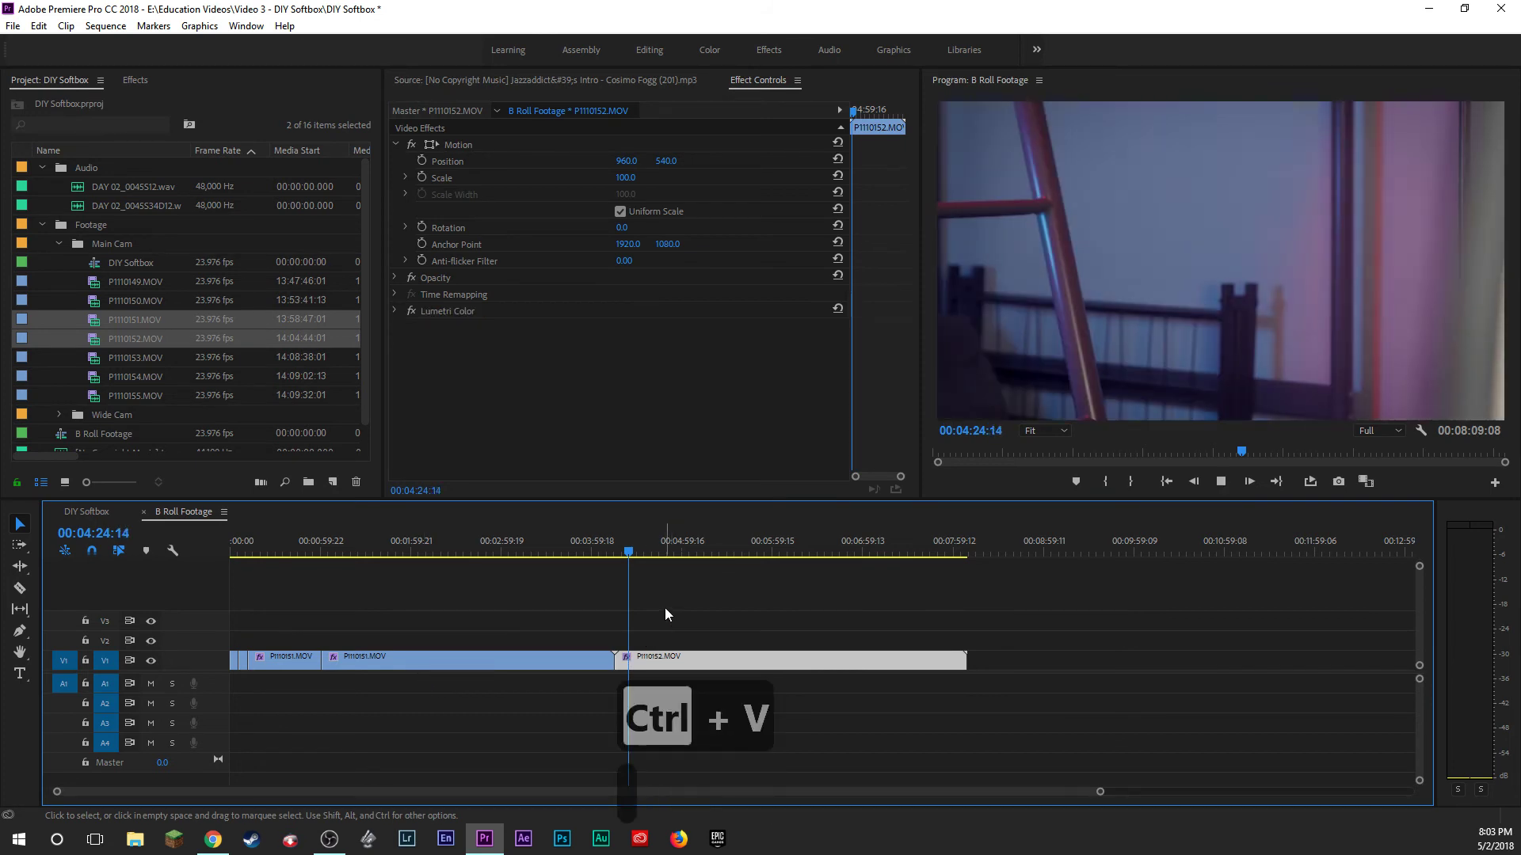
Find where the foil-covered softbox enters near the end of P1110152.MOV and split the clip at 00:07:30:23.
left_click(645, 550)
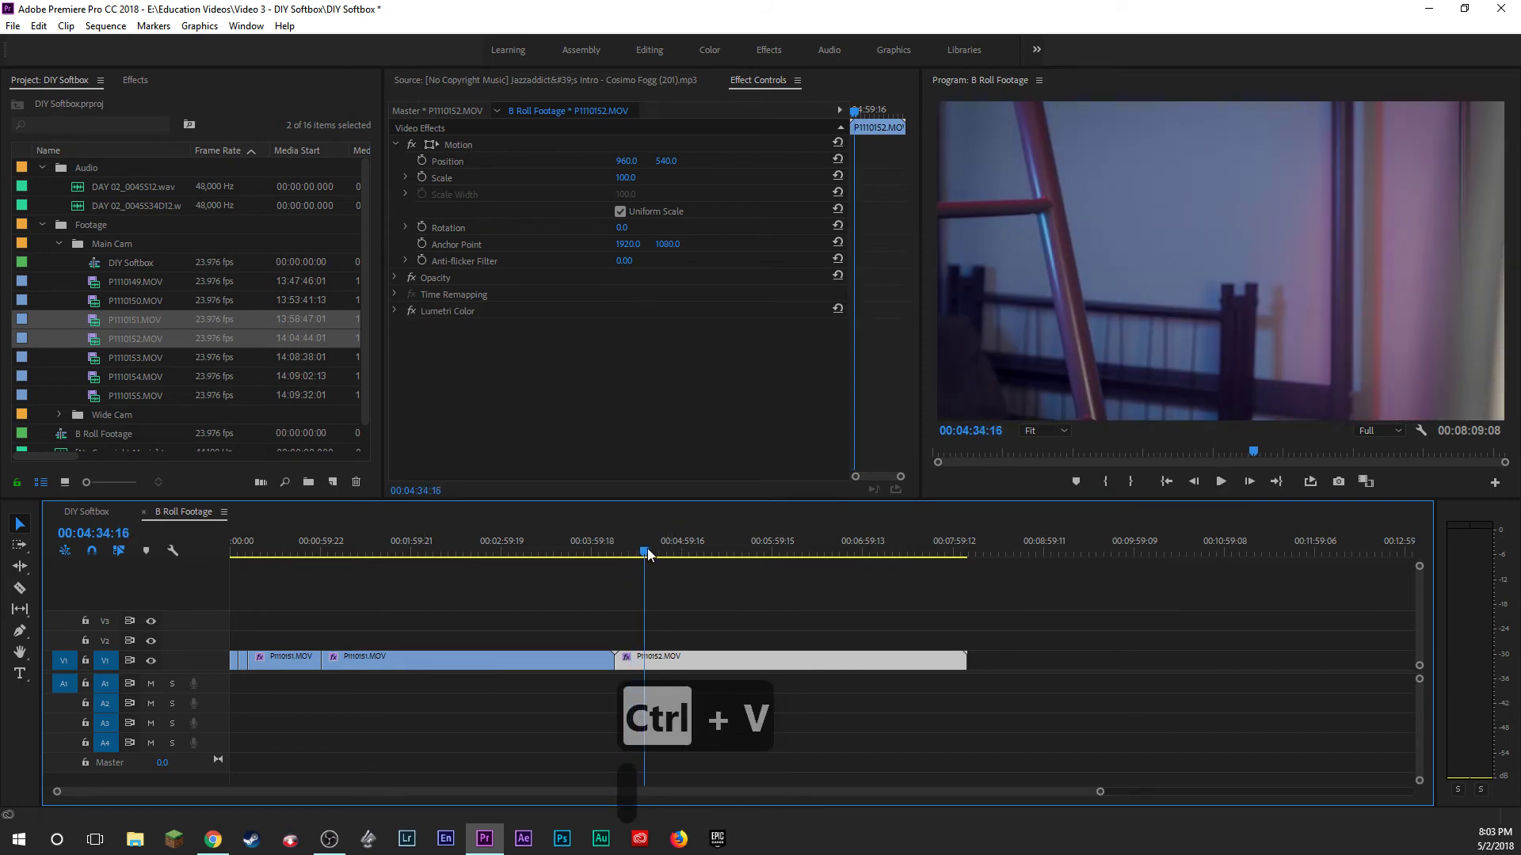
left_click_drag(648, 548, 929, 529)
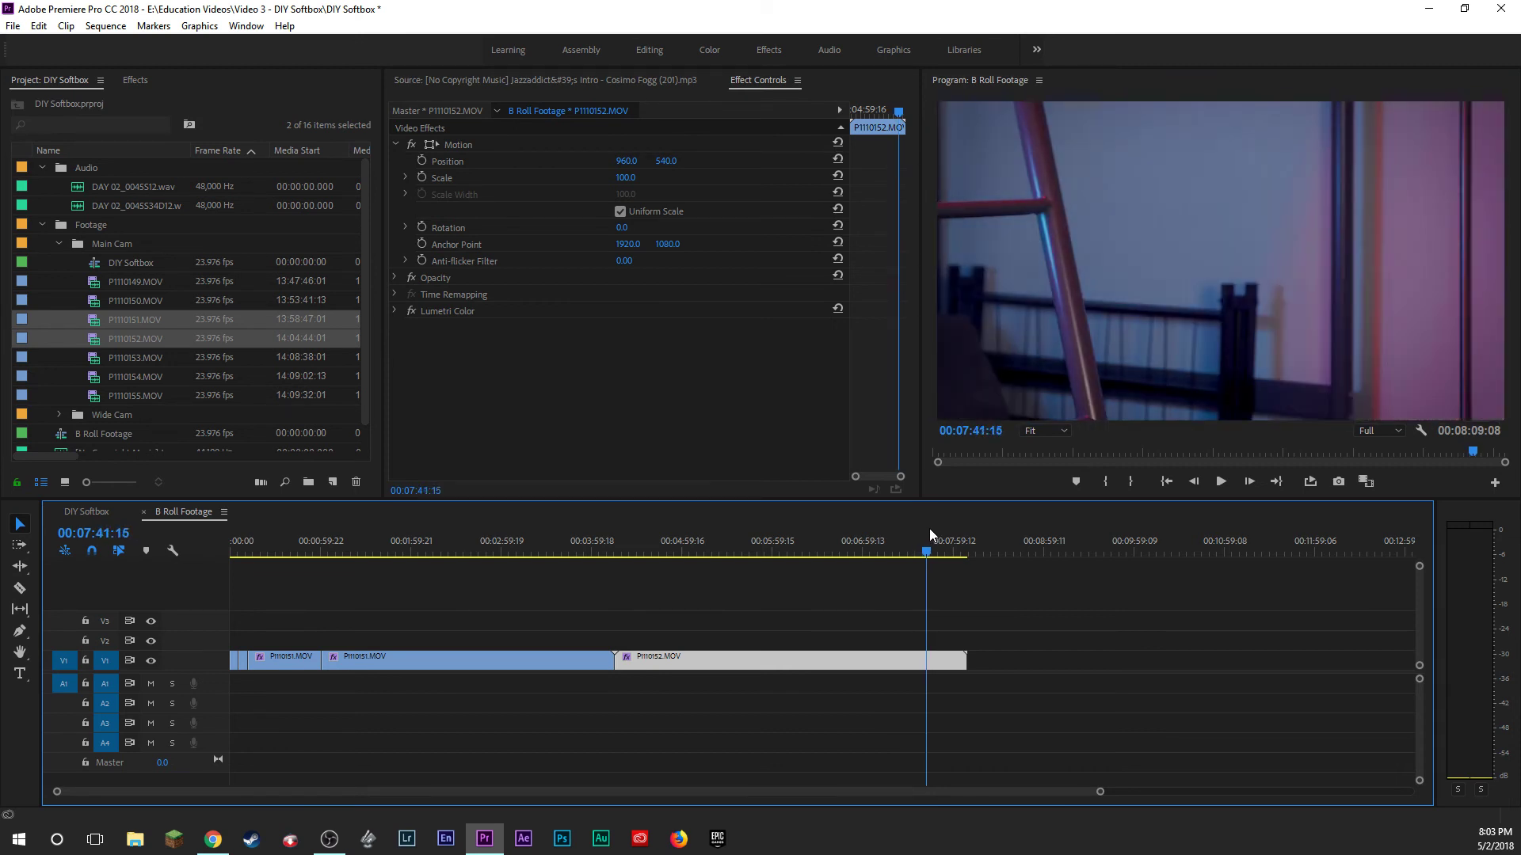
key("space")
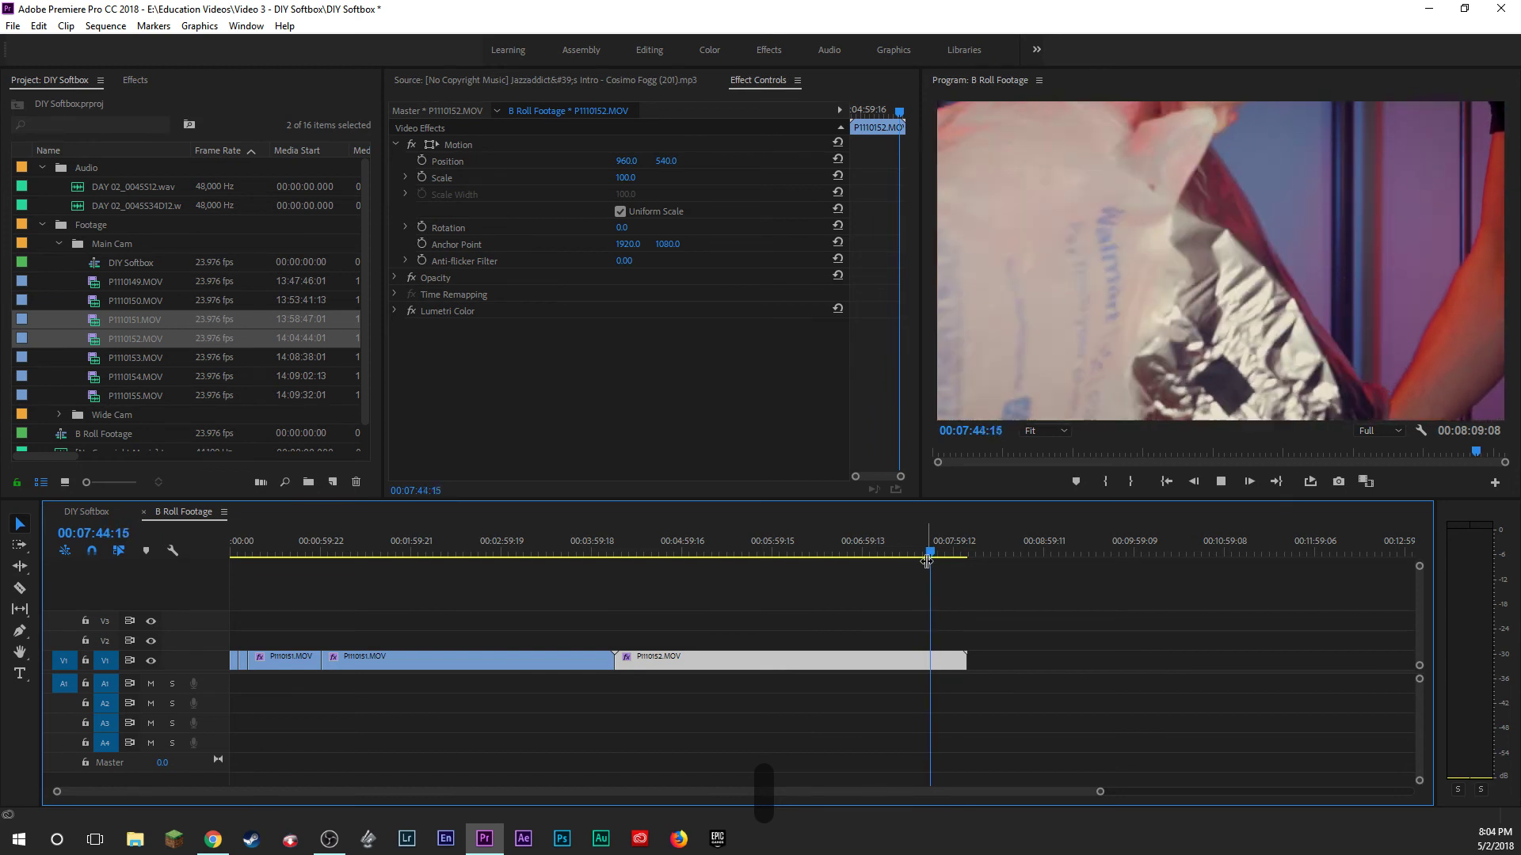
left_click_drag(927, 559, 906, 553)
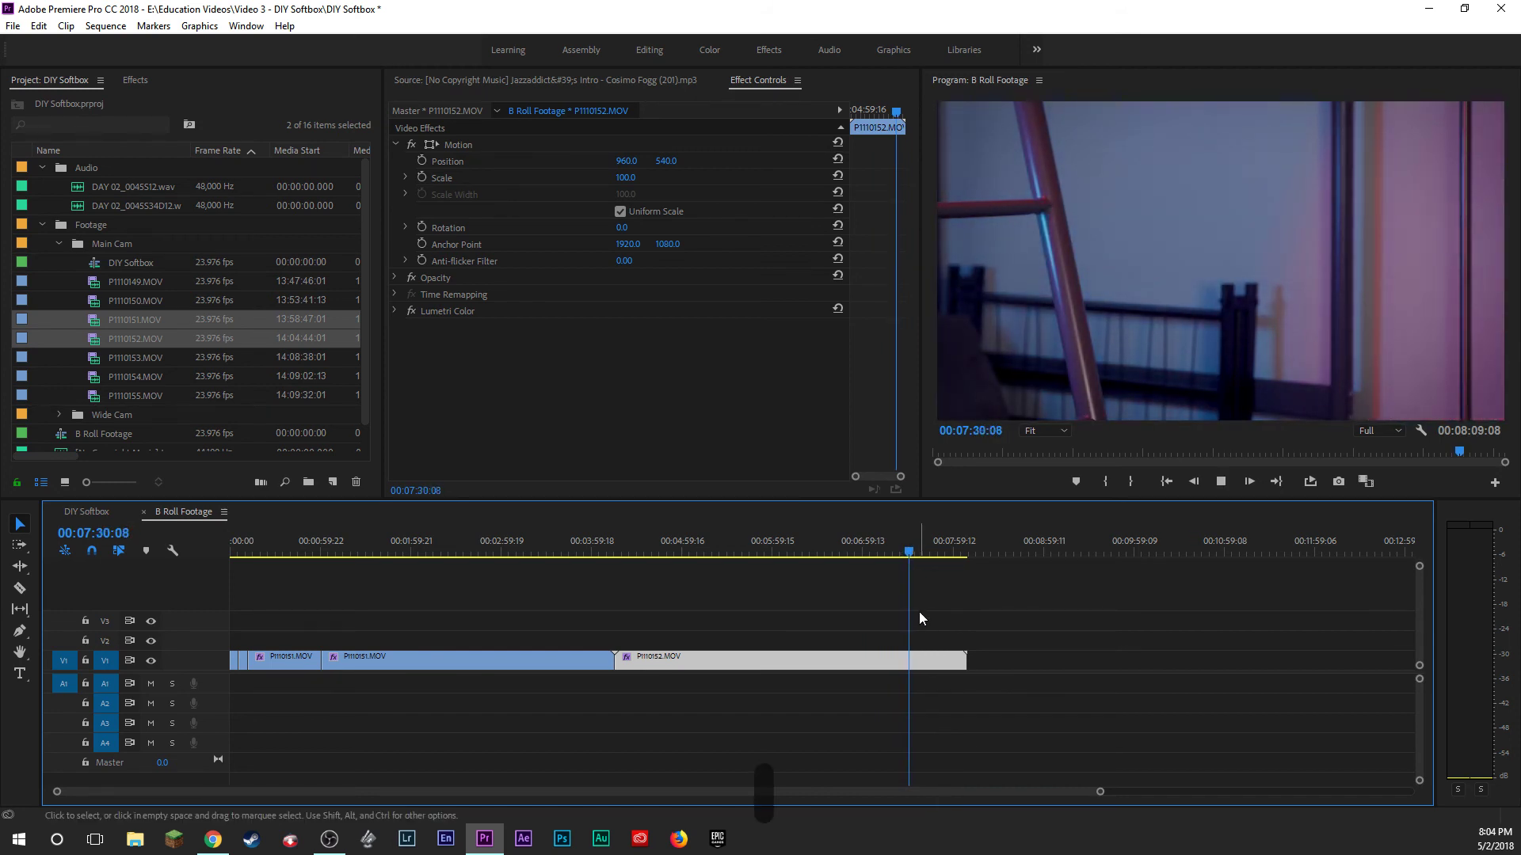
key("e")
key("e")
key("e")
key("e")
key("e")
key("e")
key("e")
key("e")
key("e")
key("e")
key("e")
key("e")
key("e")
key("e")
key("e")
key("e")
key("e")
key("e")
key("e")
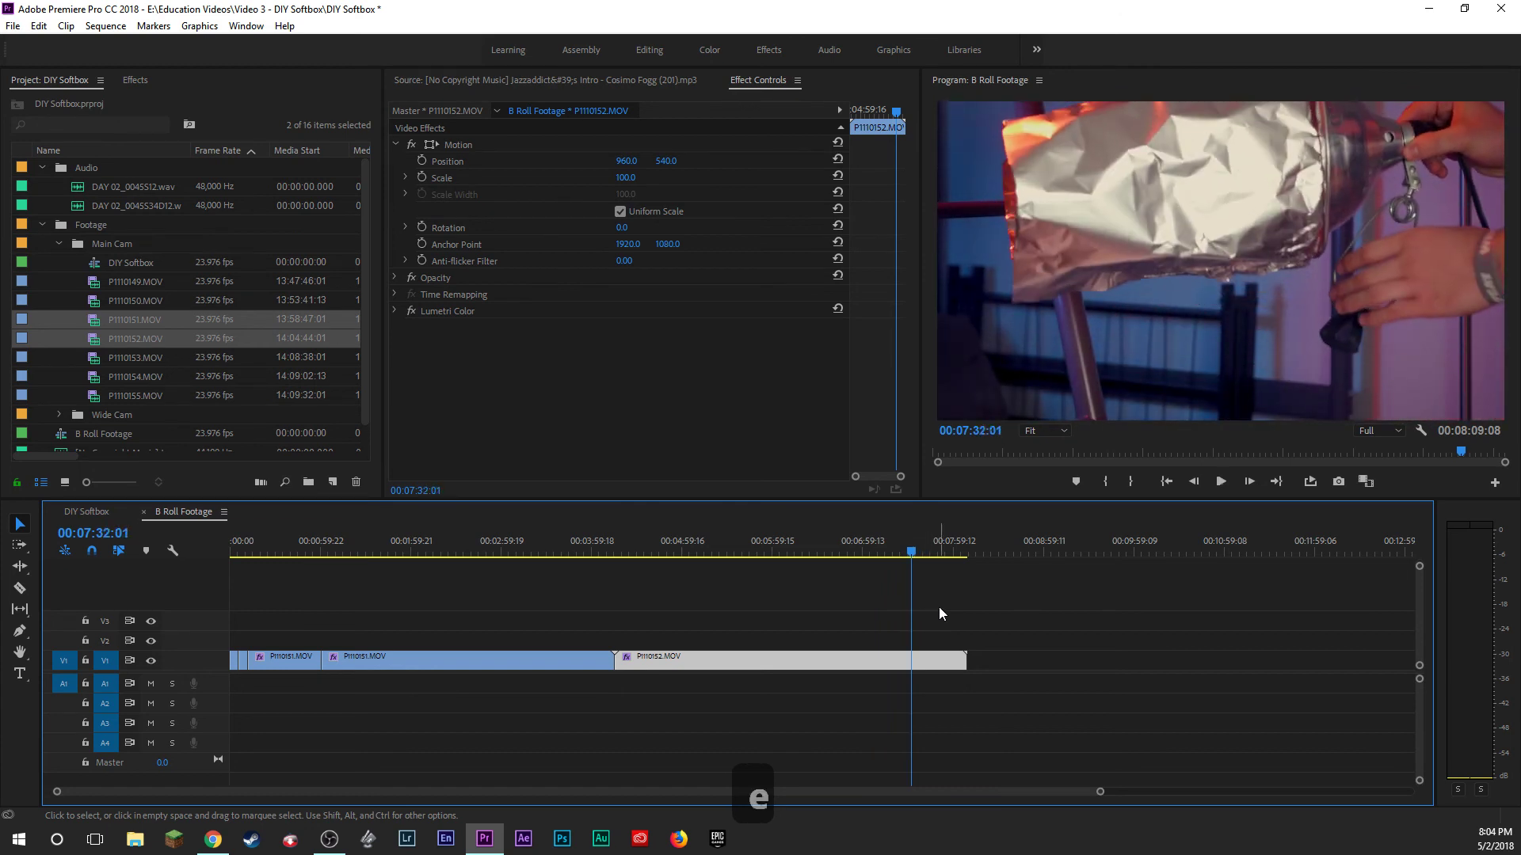
key("e")
key("e")
key("e")
key("e")
key("e")
key("e")
key("e")
key("e")
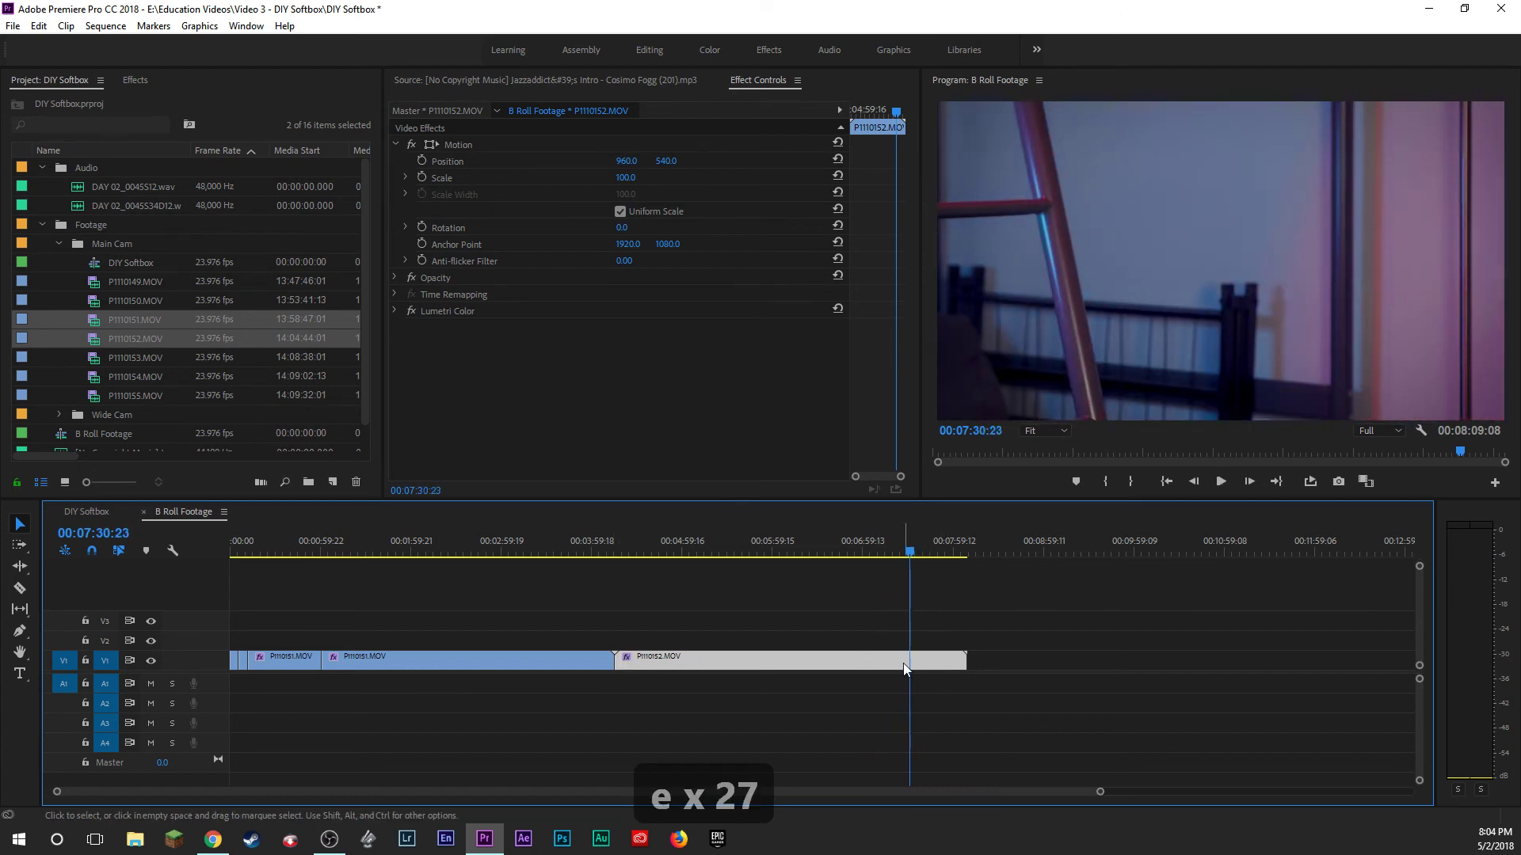
key("b")
Delete the long unused piece of P1110152.MOV before the foil-covered softbox shot.
left_click(631, 548)
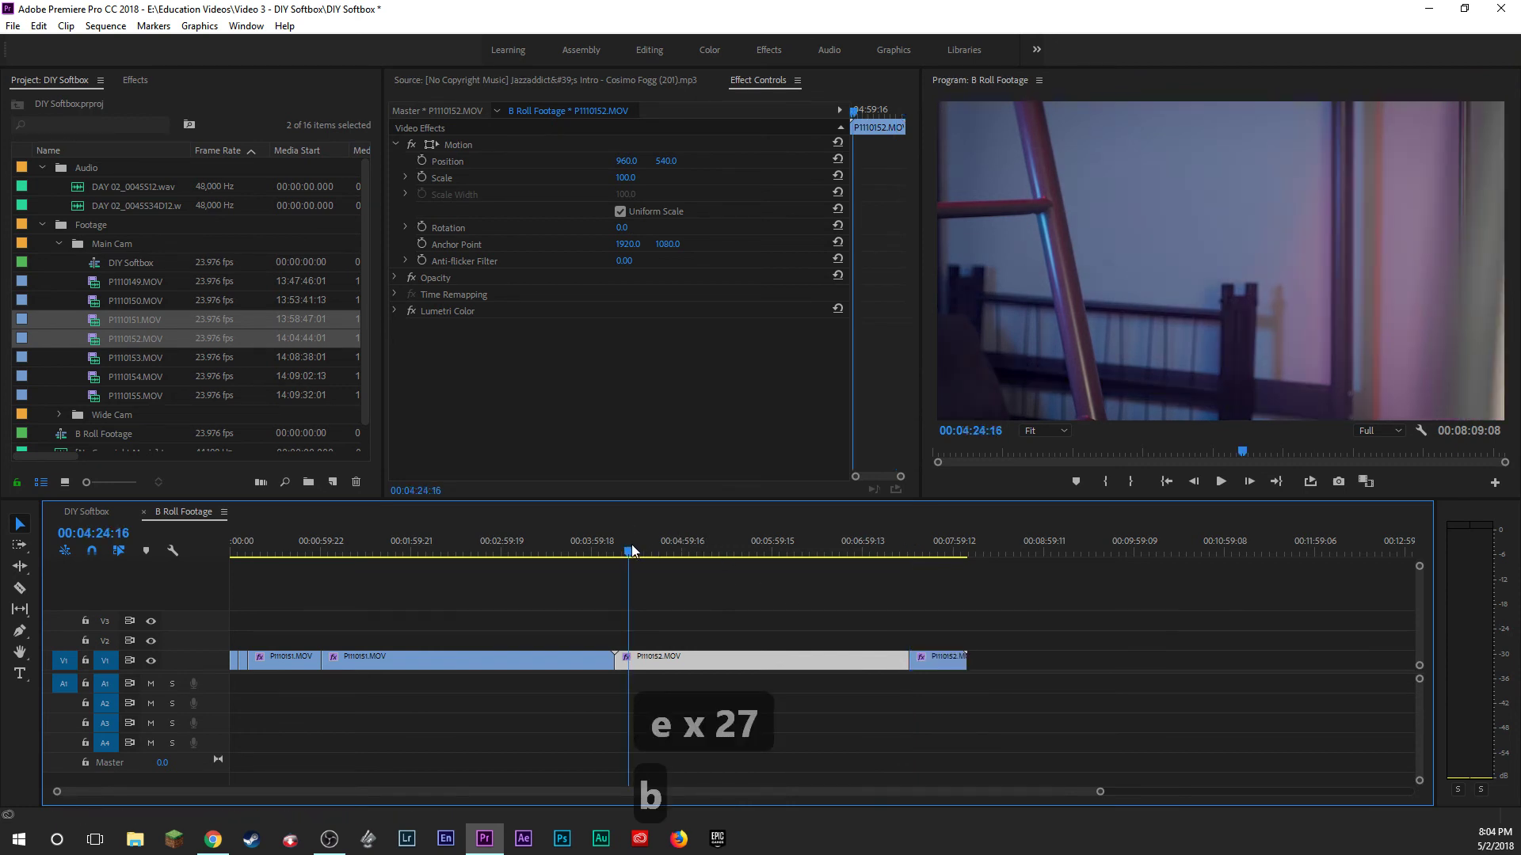
scroll(595, 661, "down", 2)
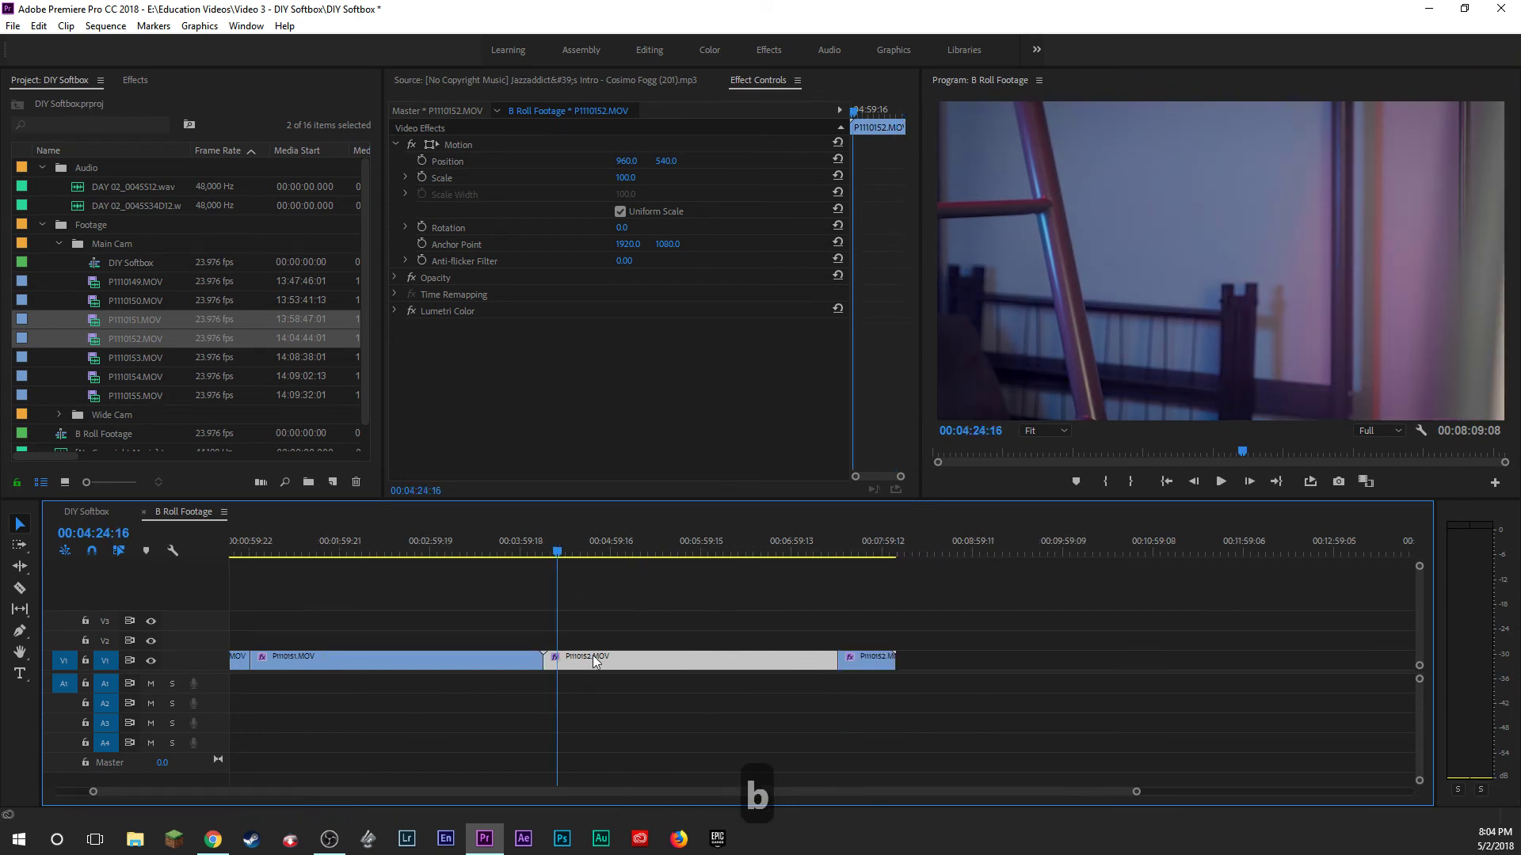
key("Delete")
Find where the foil-covered softbox has left the frame and split the remaining P1110152.MOV piece at 00:07:37:12.
left_click(840, 537)
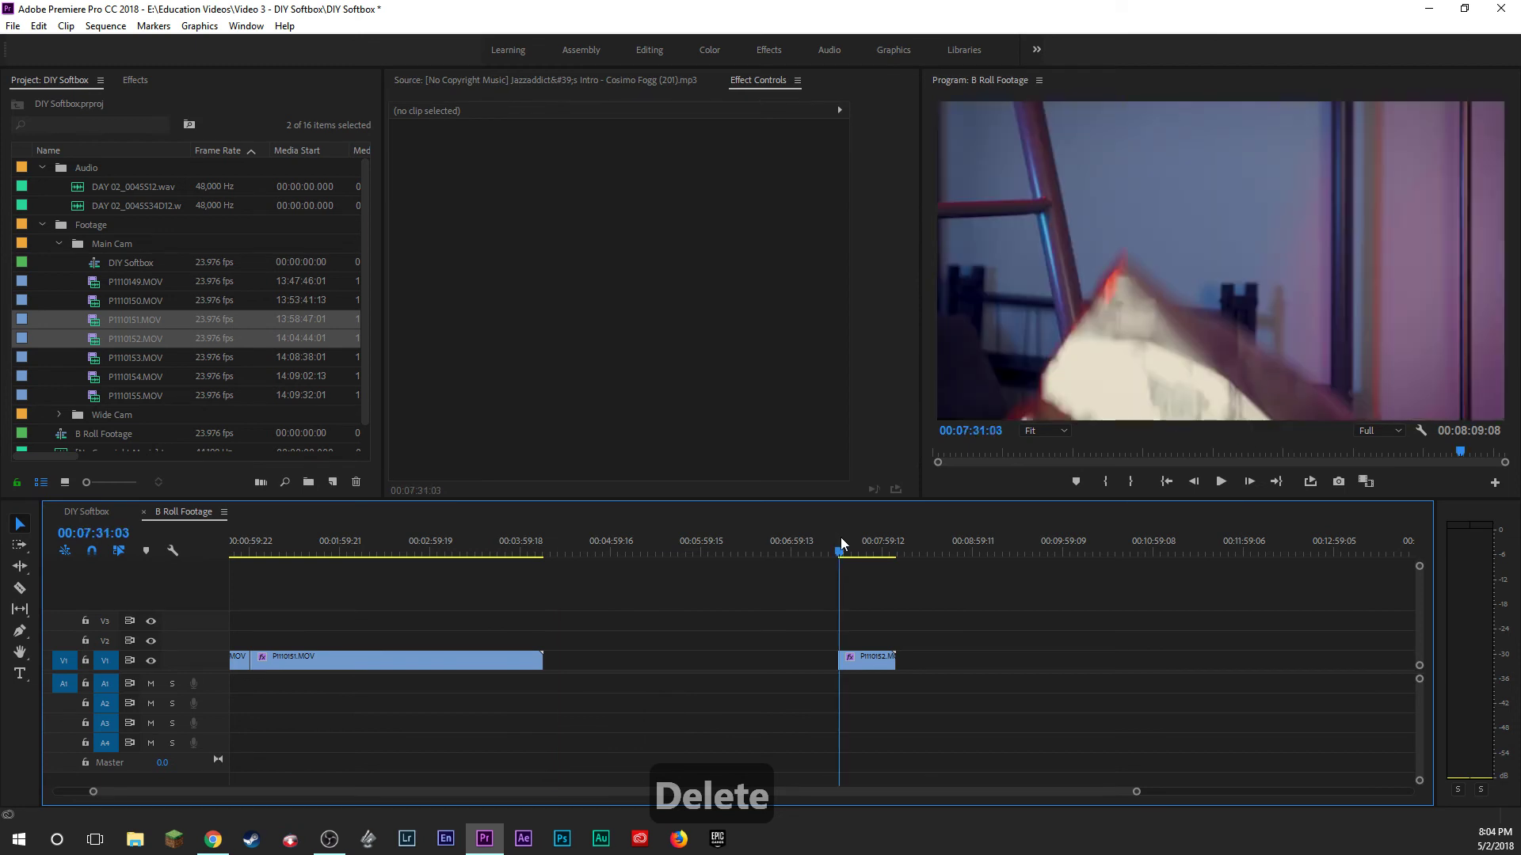
key("space")
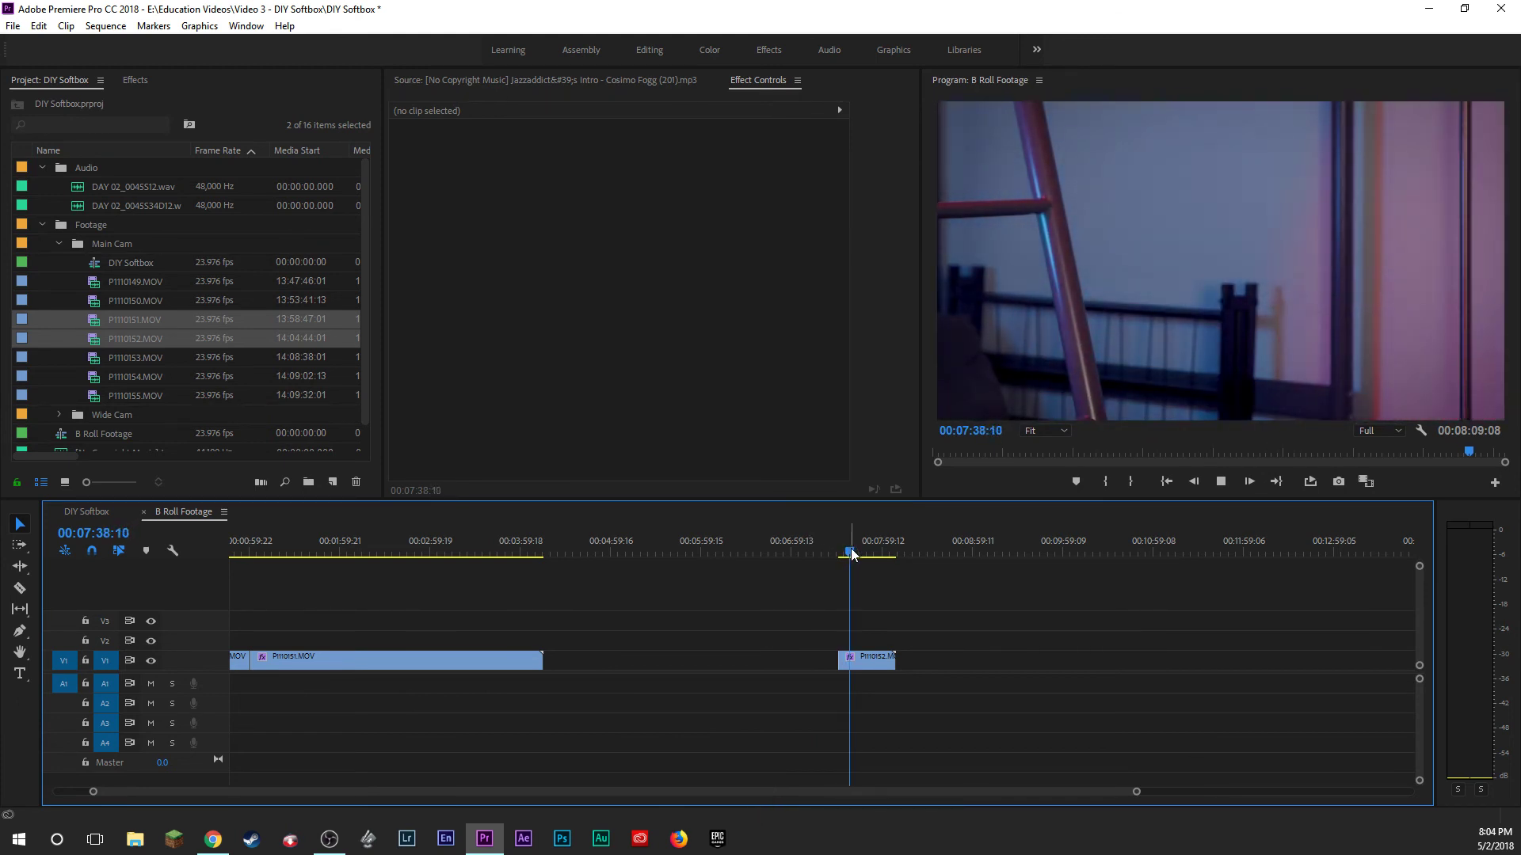
left_click_drag(850, 552, 858, 554)
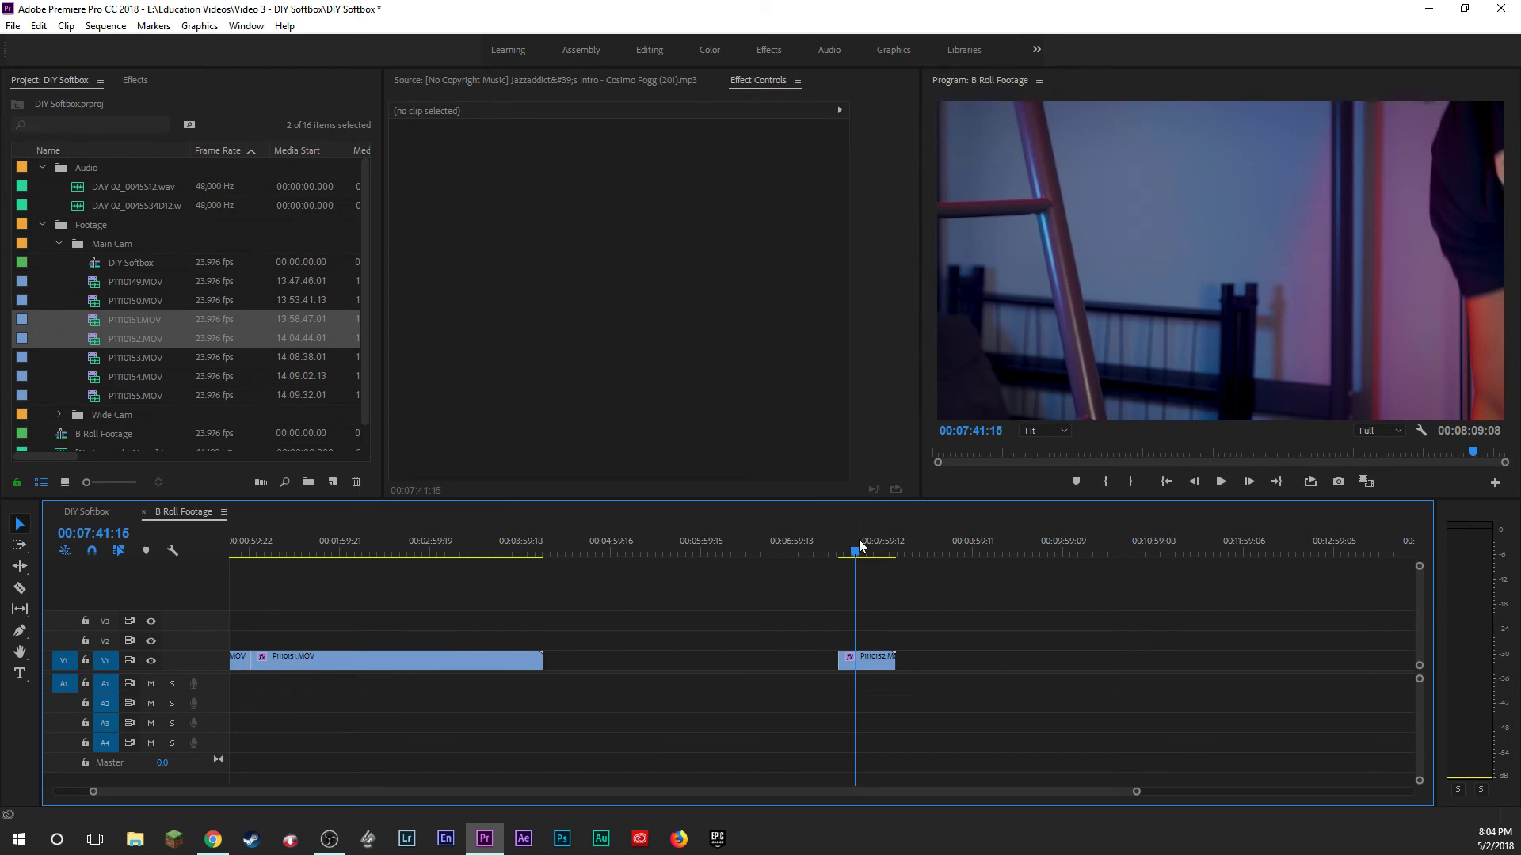
key("space")
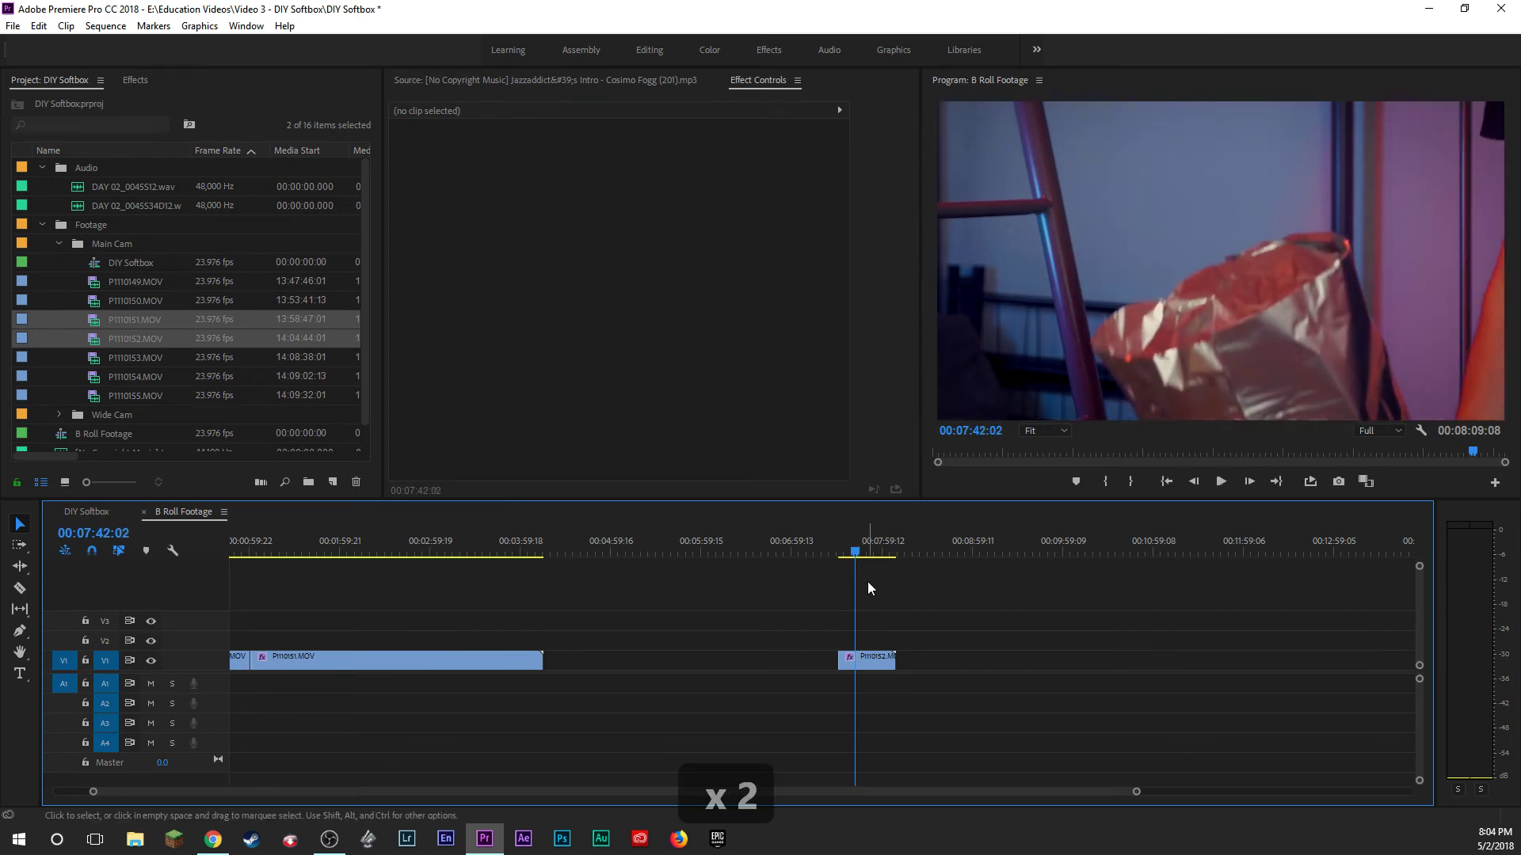
left_click_drag(854, 552, 847, 553)
key("space")
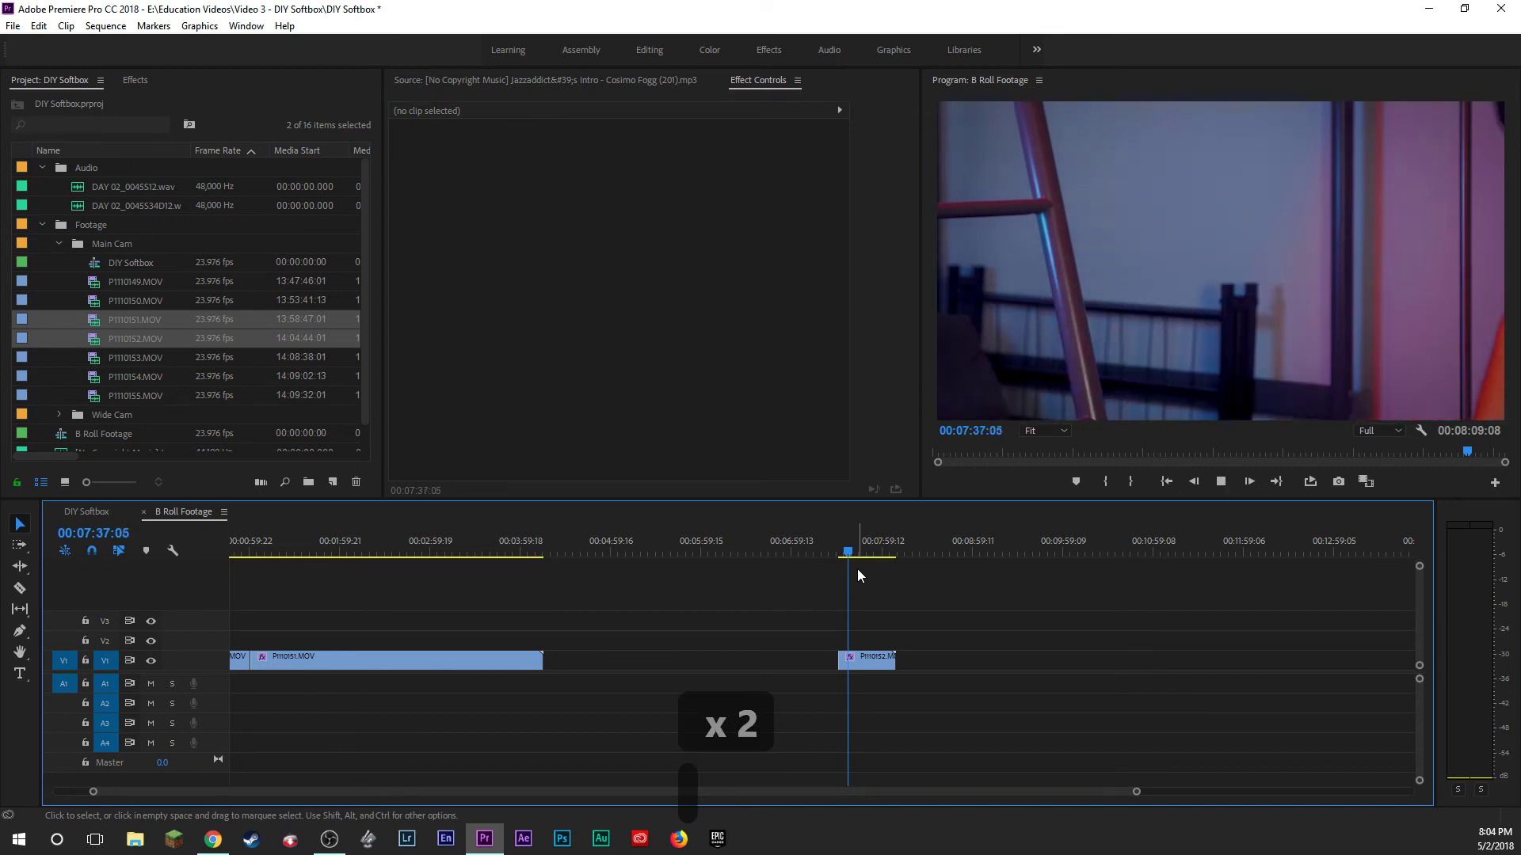
key("space")
left_click(863, 667)
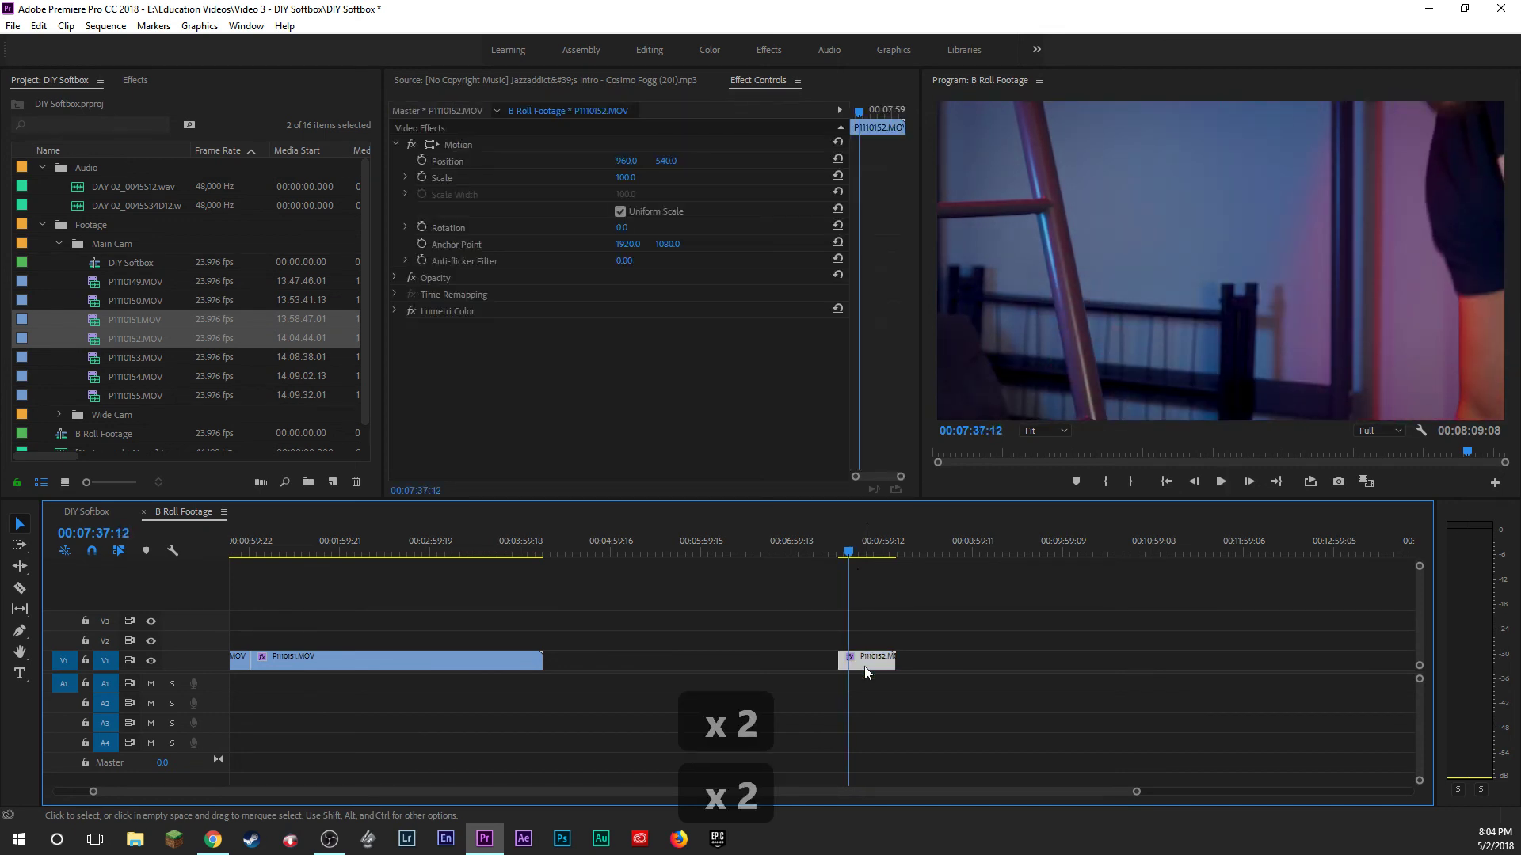
key("b")
Find where the softbox re-enters before the Walmart bag goes on and trim the start of the last P1110152.MOV piece to 00:07:41:13.
left_click(852, 552)
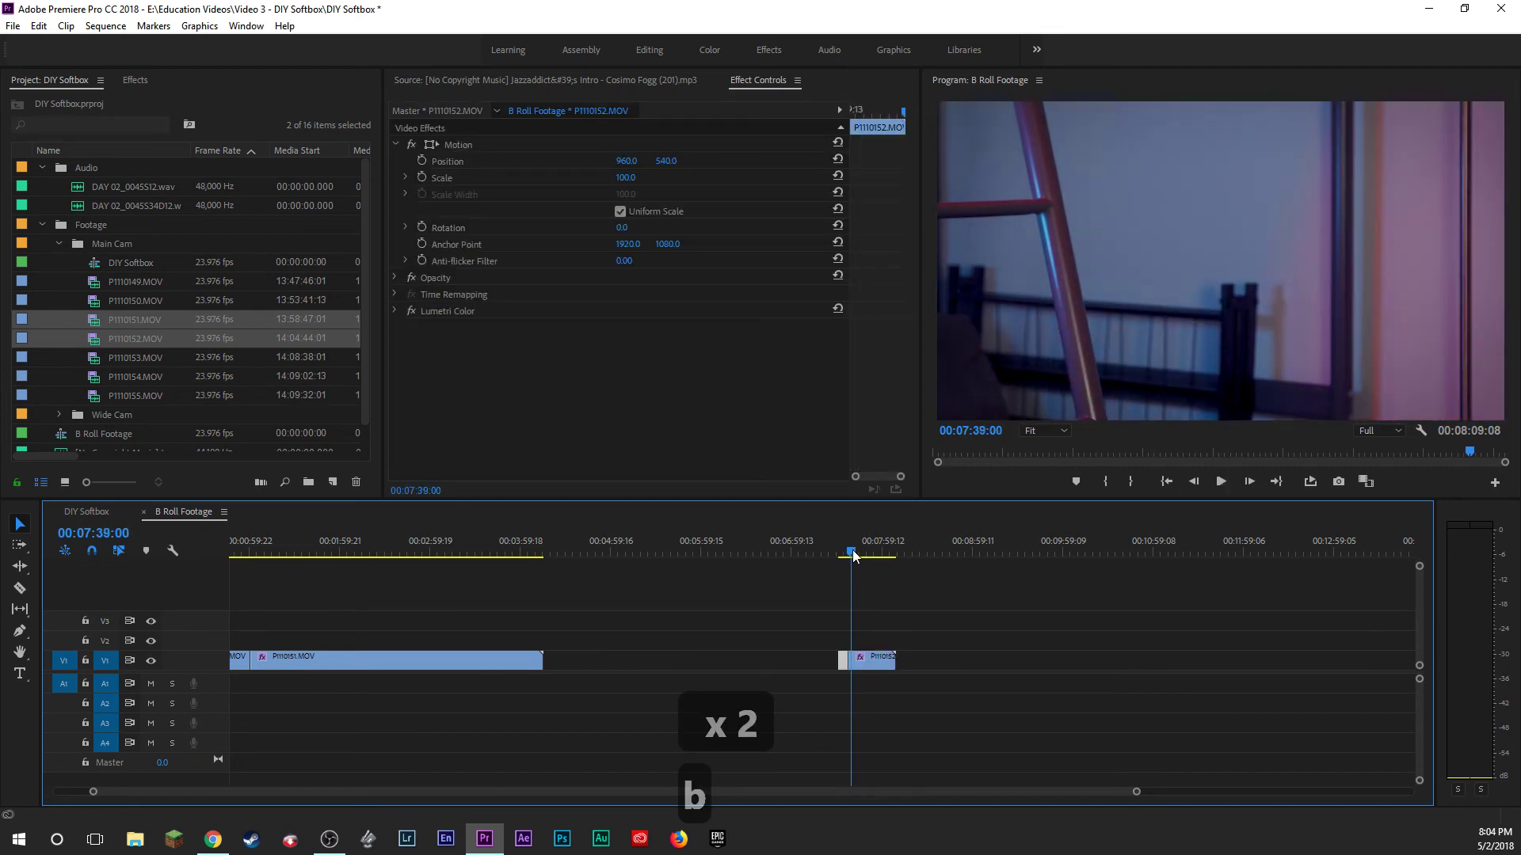
key("space")
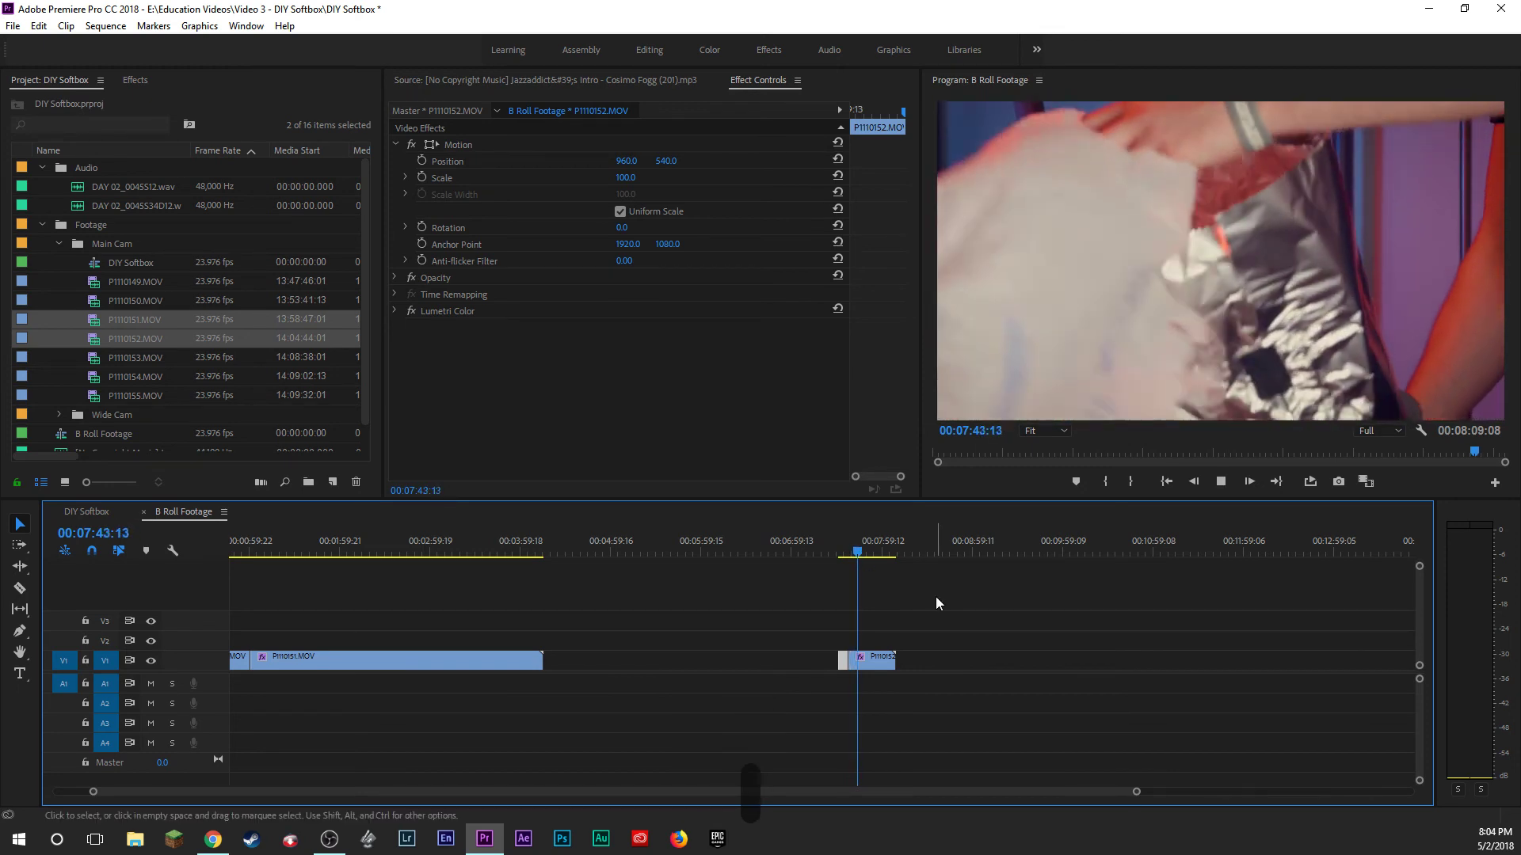
key("space")
key("Left")
key("Left")
key("Left")
key("Left")
key("Left")
key("Left")
key("Left")
key("Left")
key("Left")
key("Left")
key("Left")
key("Left")
key("Left")
key("Left")
key("Left")
key("Left")
key("Left")
key("Left")
key("Left")
key("Left")
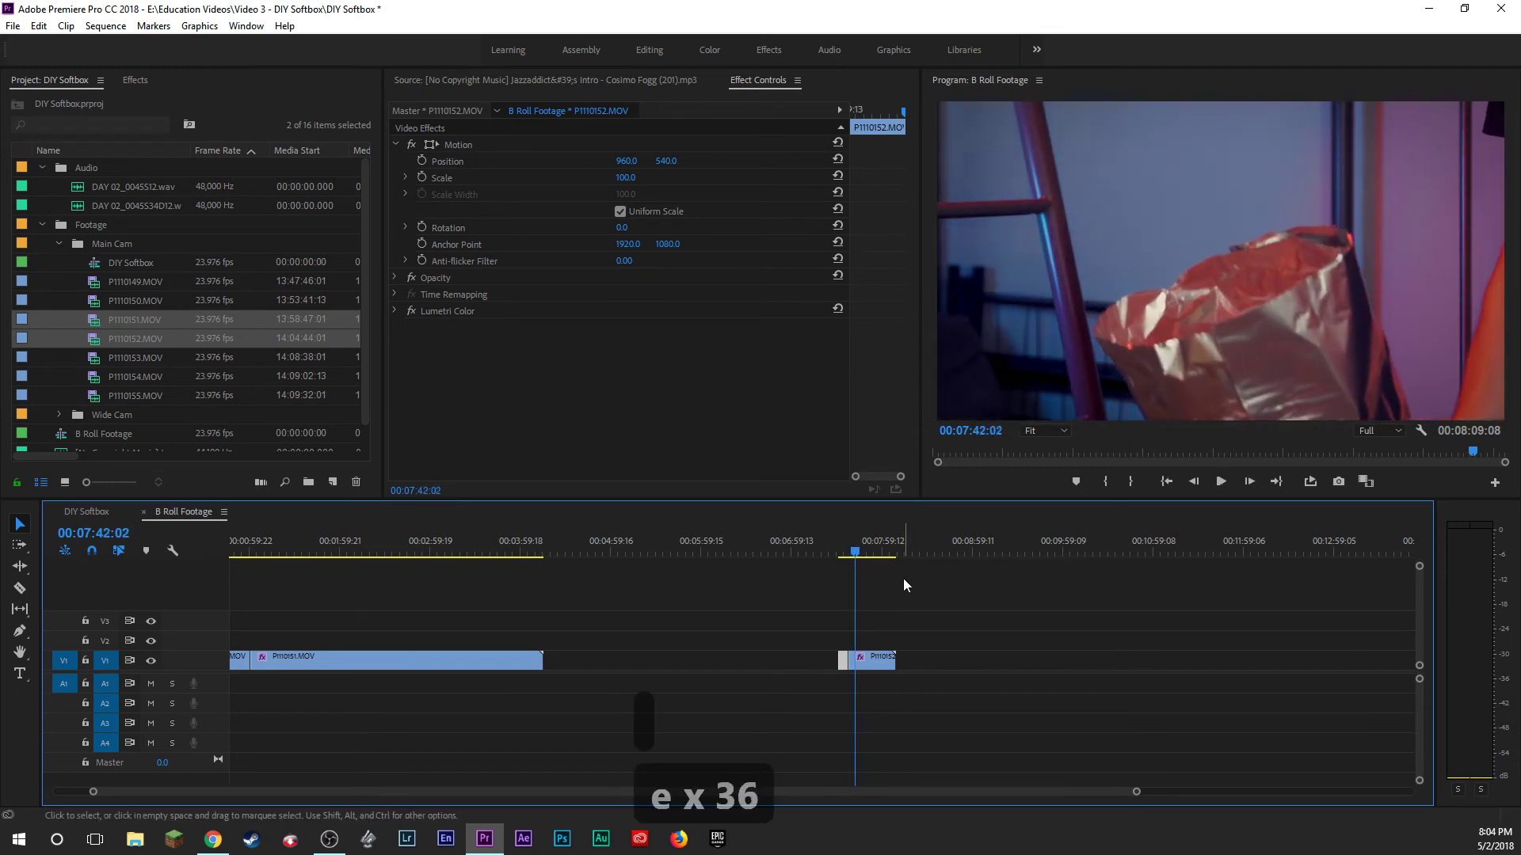
left_click_drag(849, 659, 855, 660)
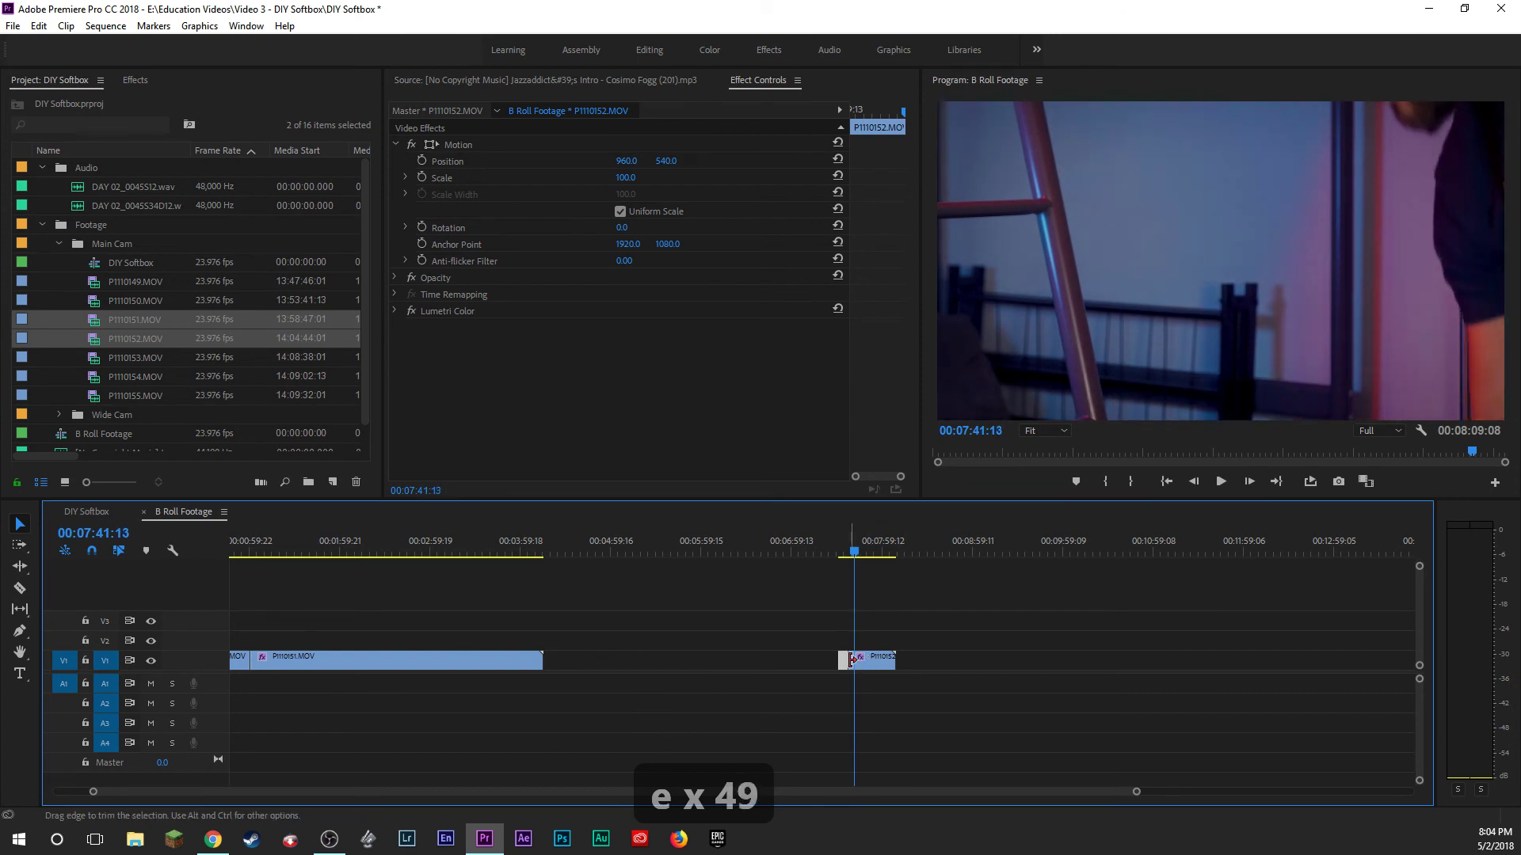
Find where the bag-covered softbox leaves the frame and trim the end of the last P1110152.MOV piece to 00:08:04:13.
left_click(877, 621)
key("space")
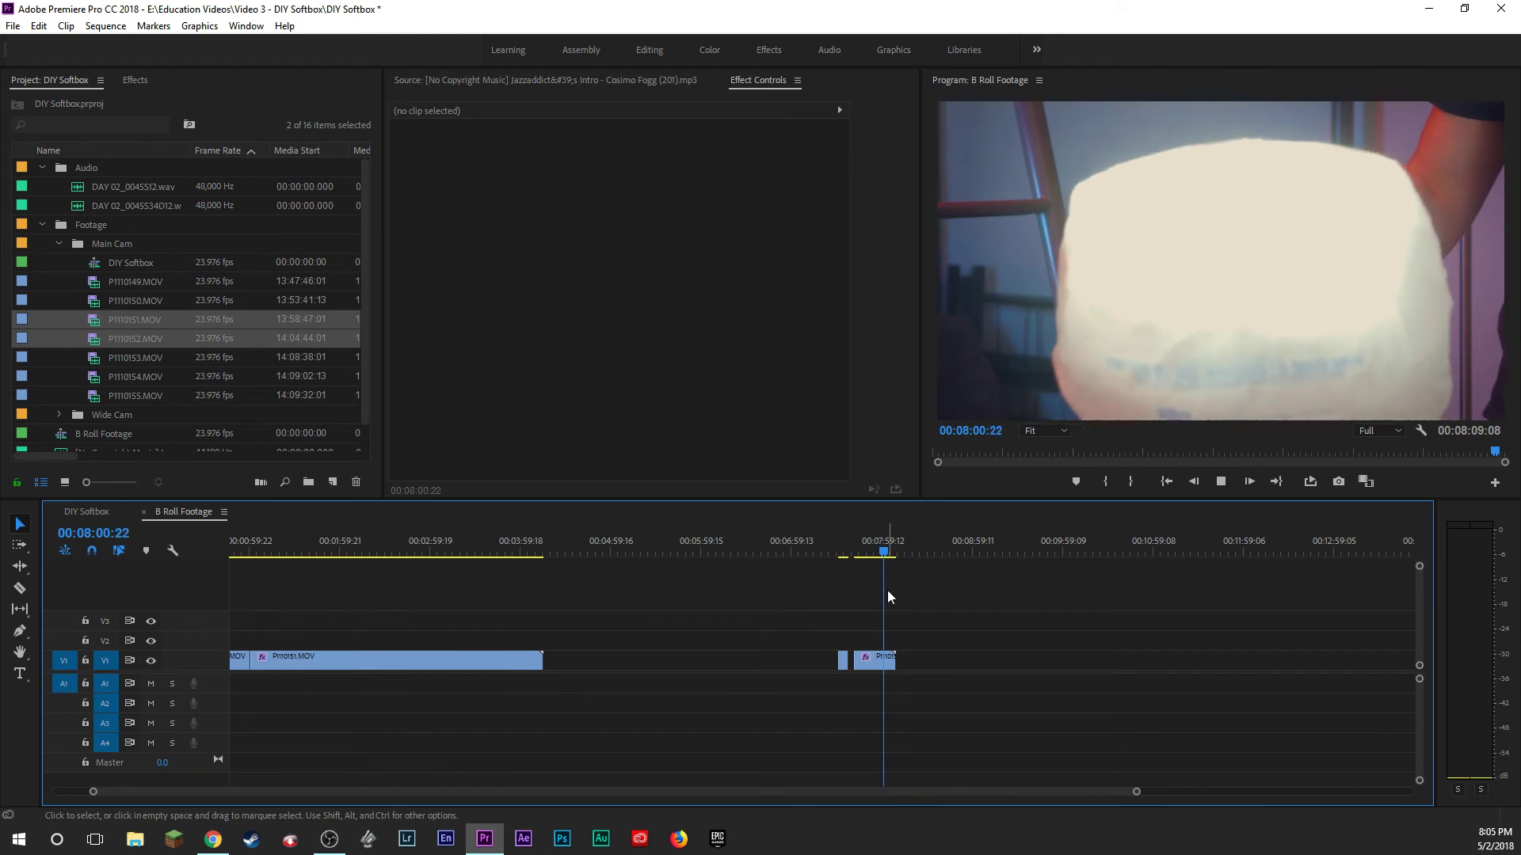
key("space")
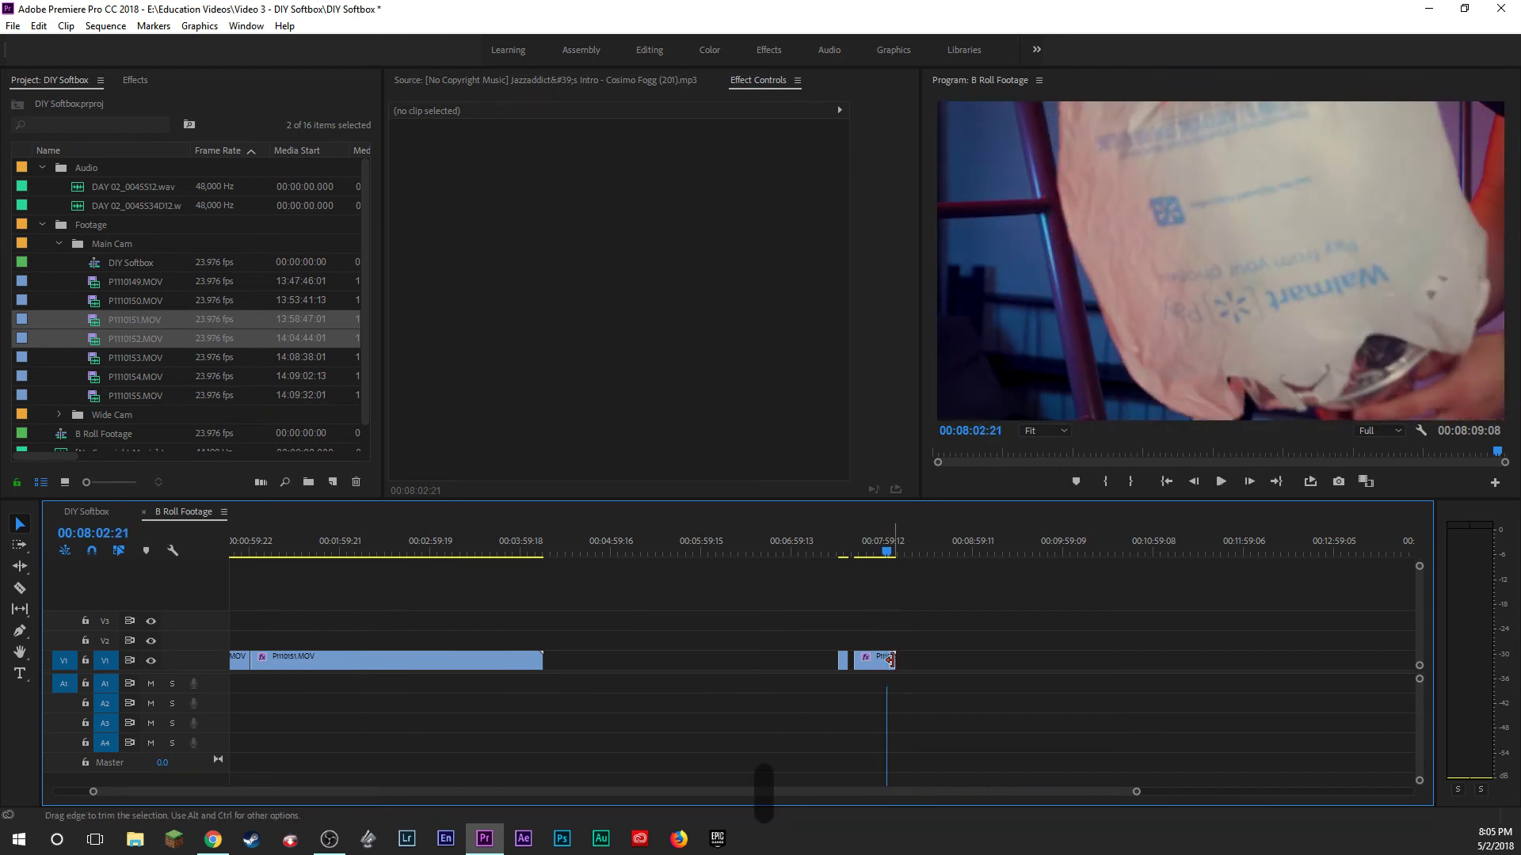
key("space")
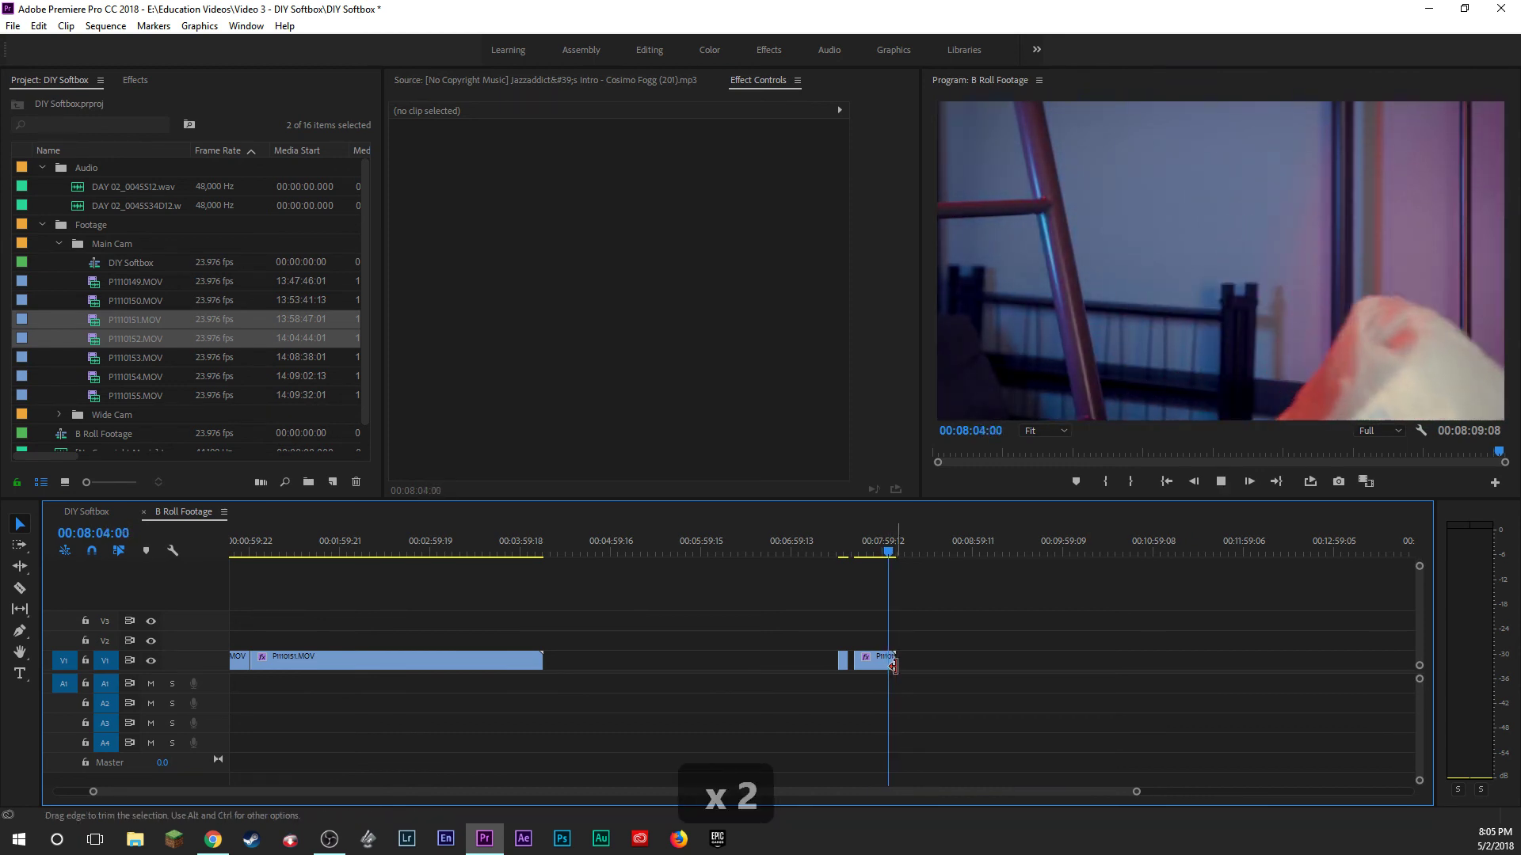
key("e")
key("e")
key("e")
key("e")
key("e")
key("e")
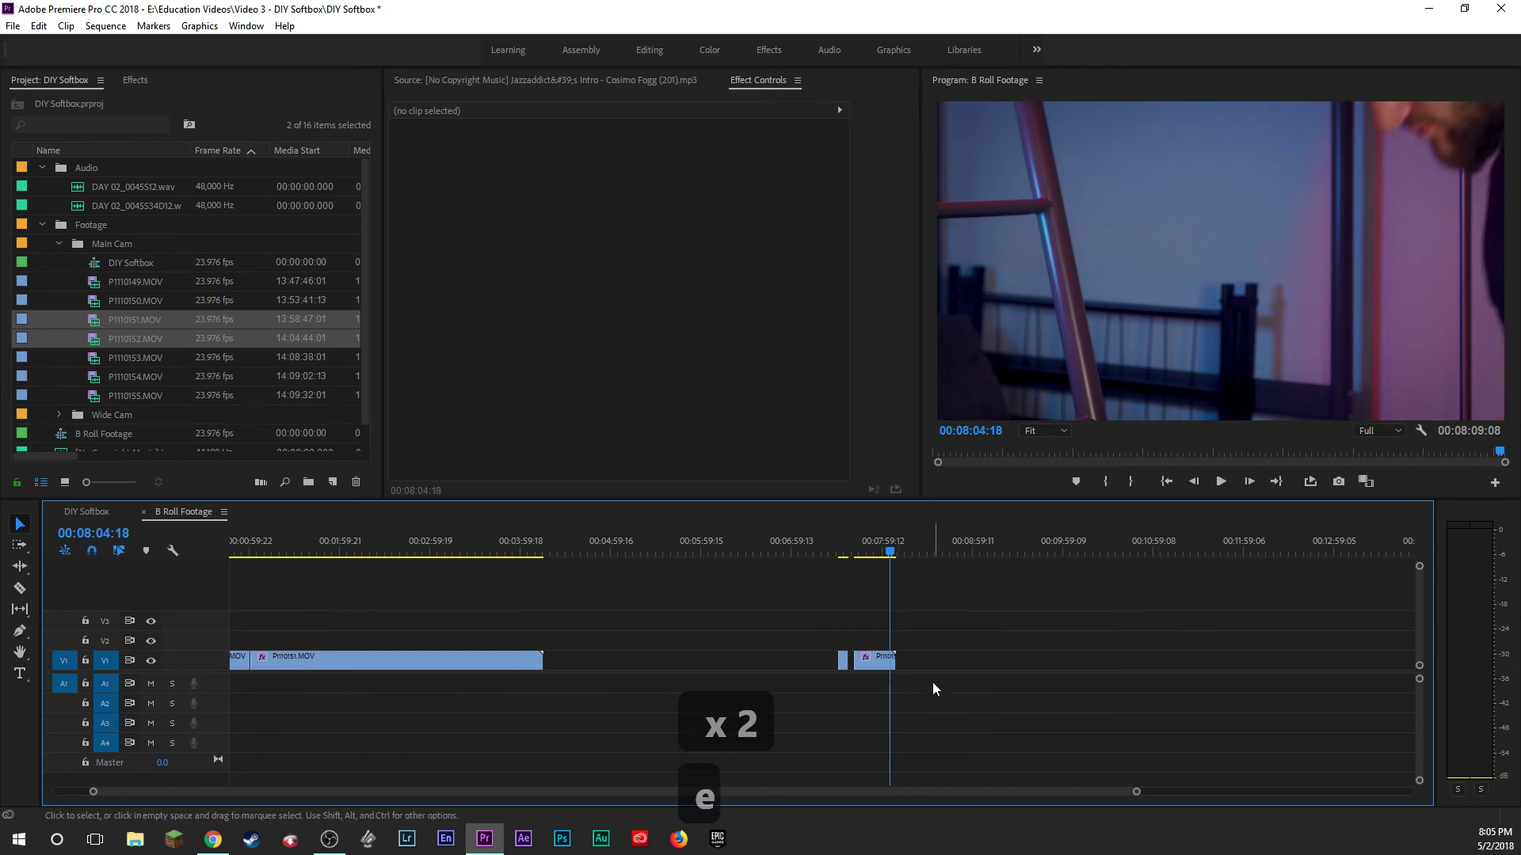
left_click_drag(888, 663, 887, 664)
Find where the reflector with sticks enters in the long P1110151.MOV piece and trim that piece's start to 00:01:33:07.
scroll(463, 640, "up", 2)
left_click(361, 553)
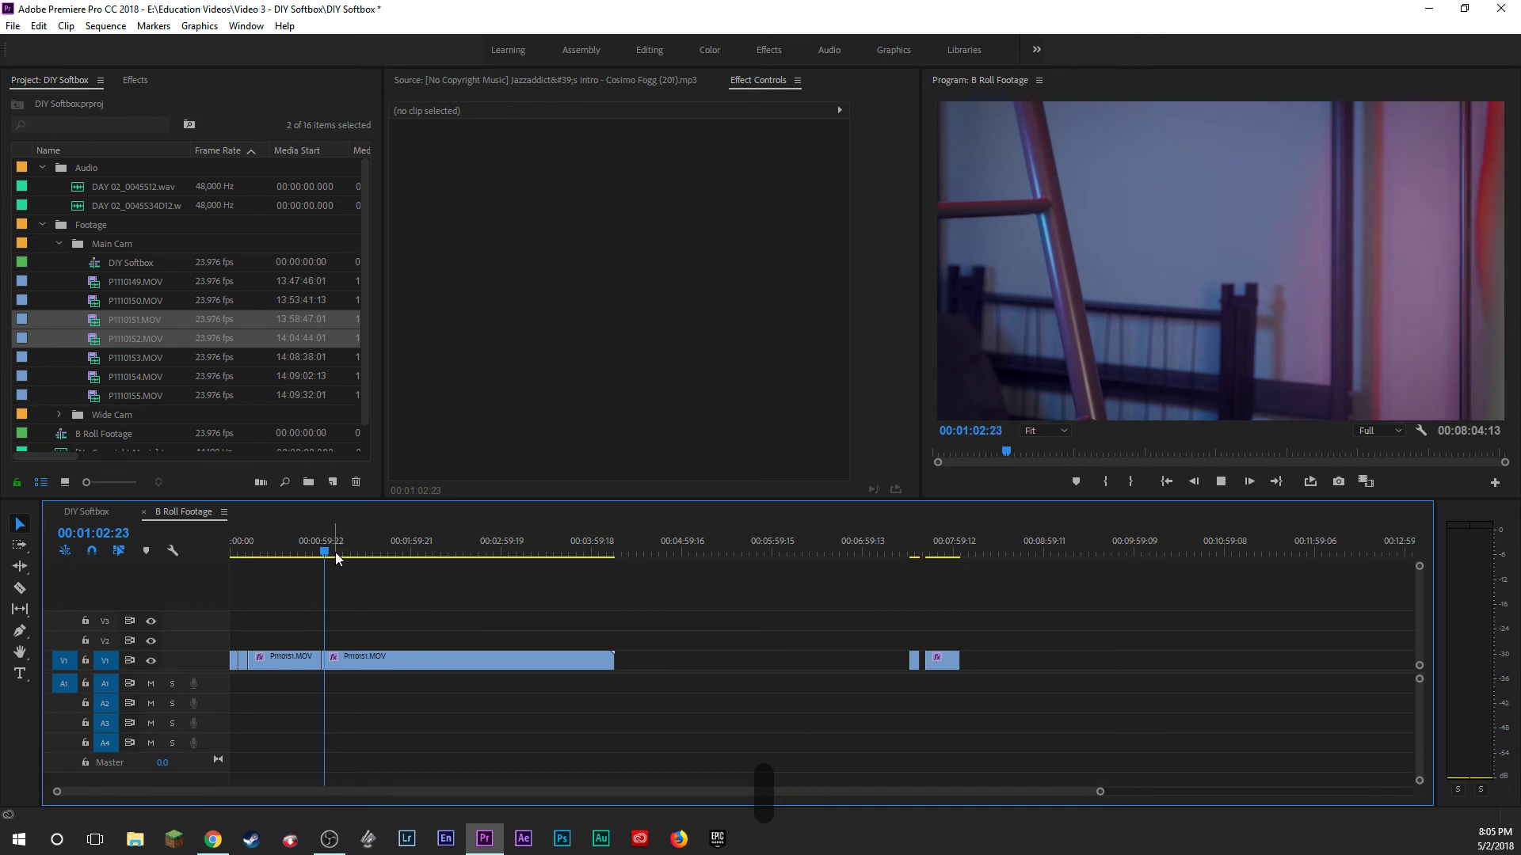
left_click_drag(333, 552, 365, 553)
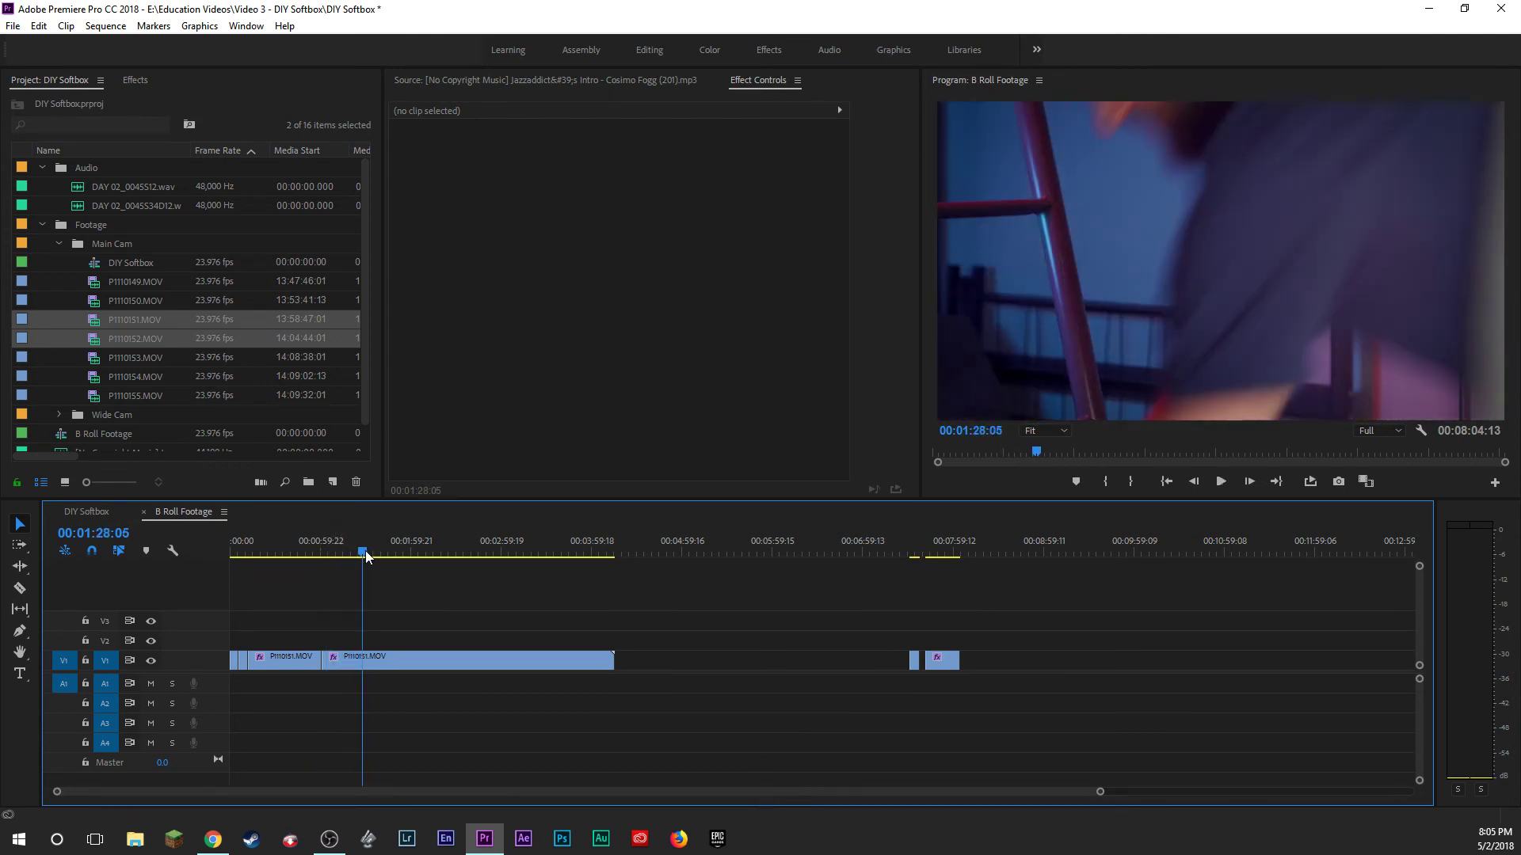
key("space")
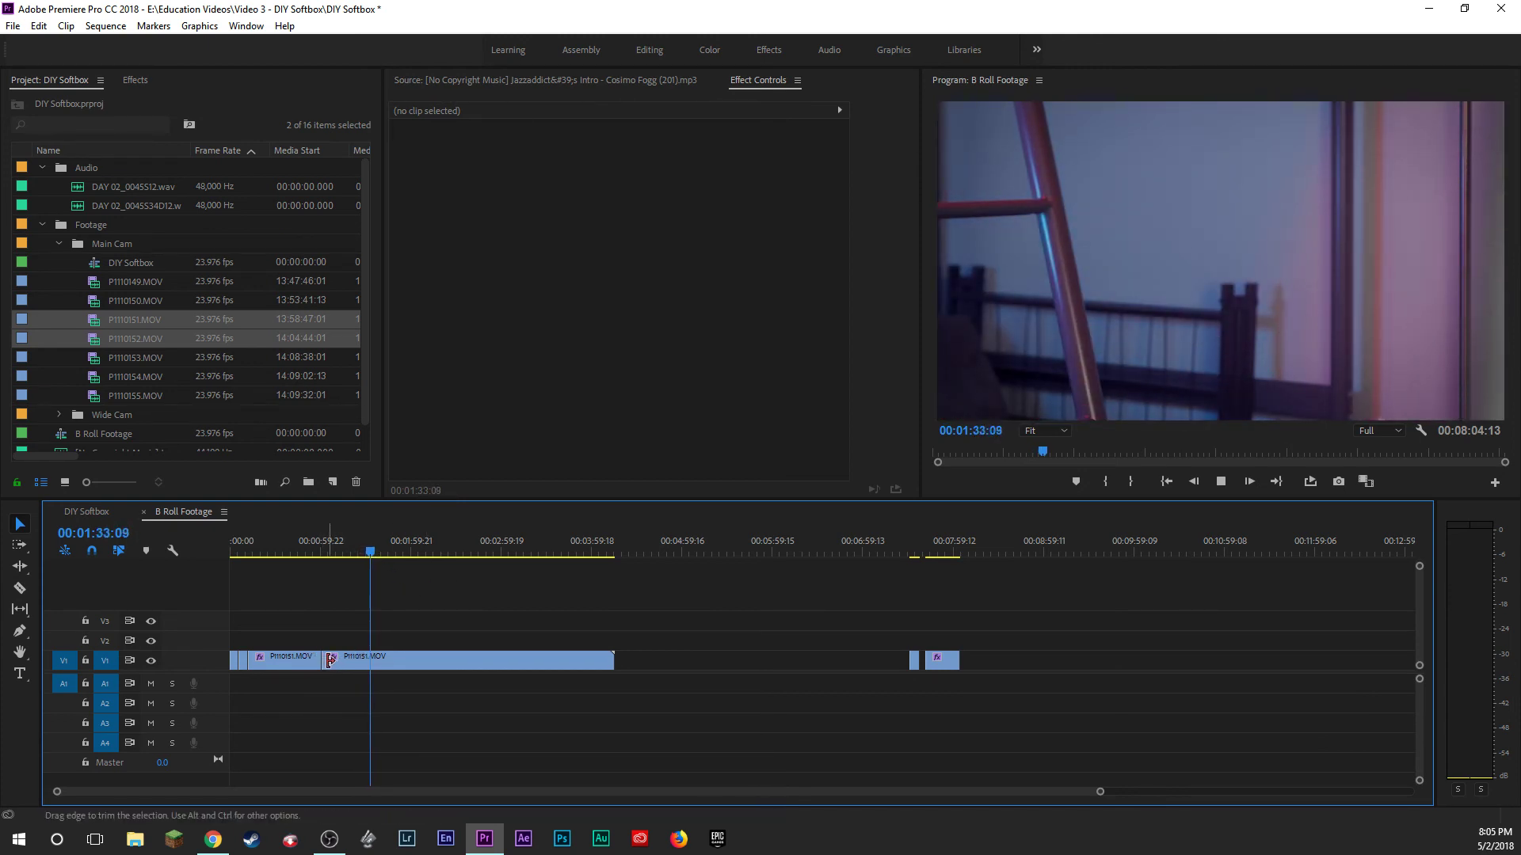
key("e")
key("e")
key("e")
key("e")
key("e")
key("e")
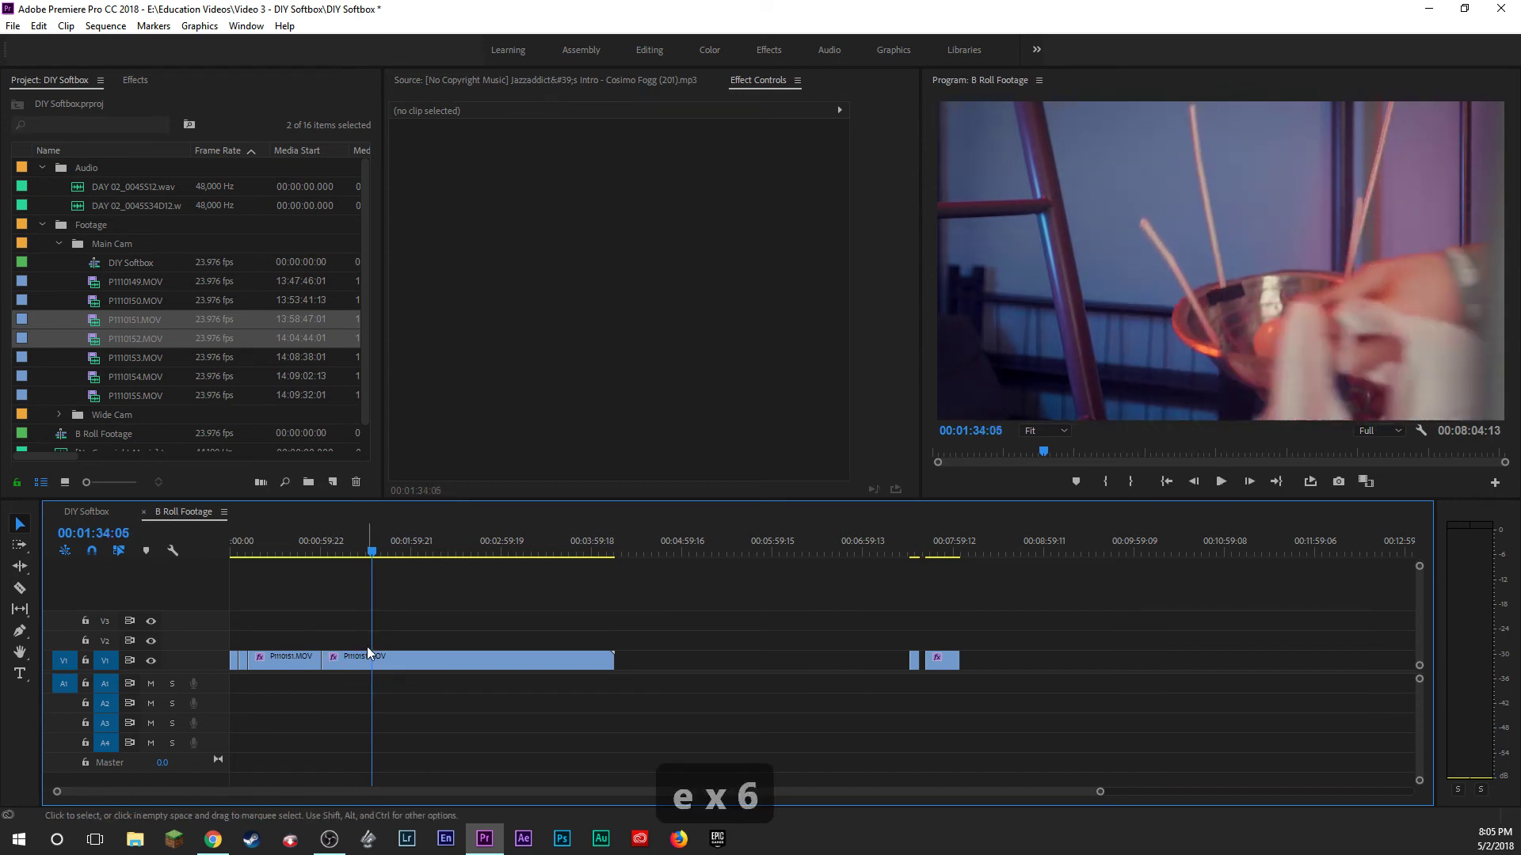
key("e")
key("e")
key("e")
key("e")
key("e")
key("e")
key("e")
key("e")
key("e")
key("e")
key("e")
key("e")
key("e")
key("e")
key("e")
key("e")
key("e")
key("e")
key("e")
key("e")
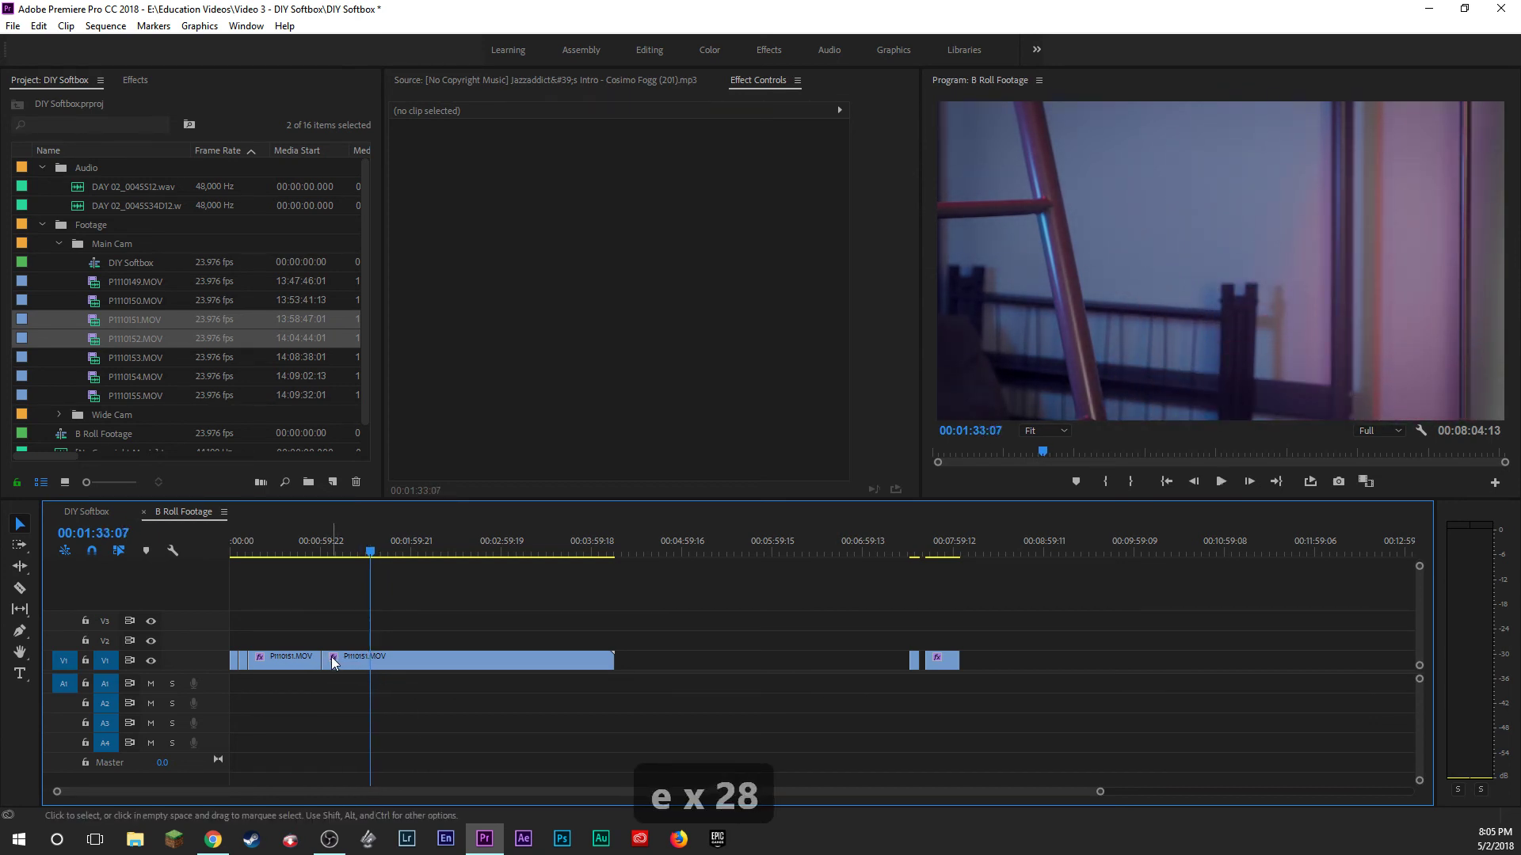
left_click_drag(333, 662, 369, 662)
Play through the reflector shot until it leaves the frame and split P1110151.MOV at 00:02:05:15.
key("space")
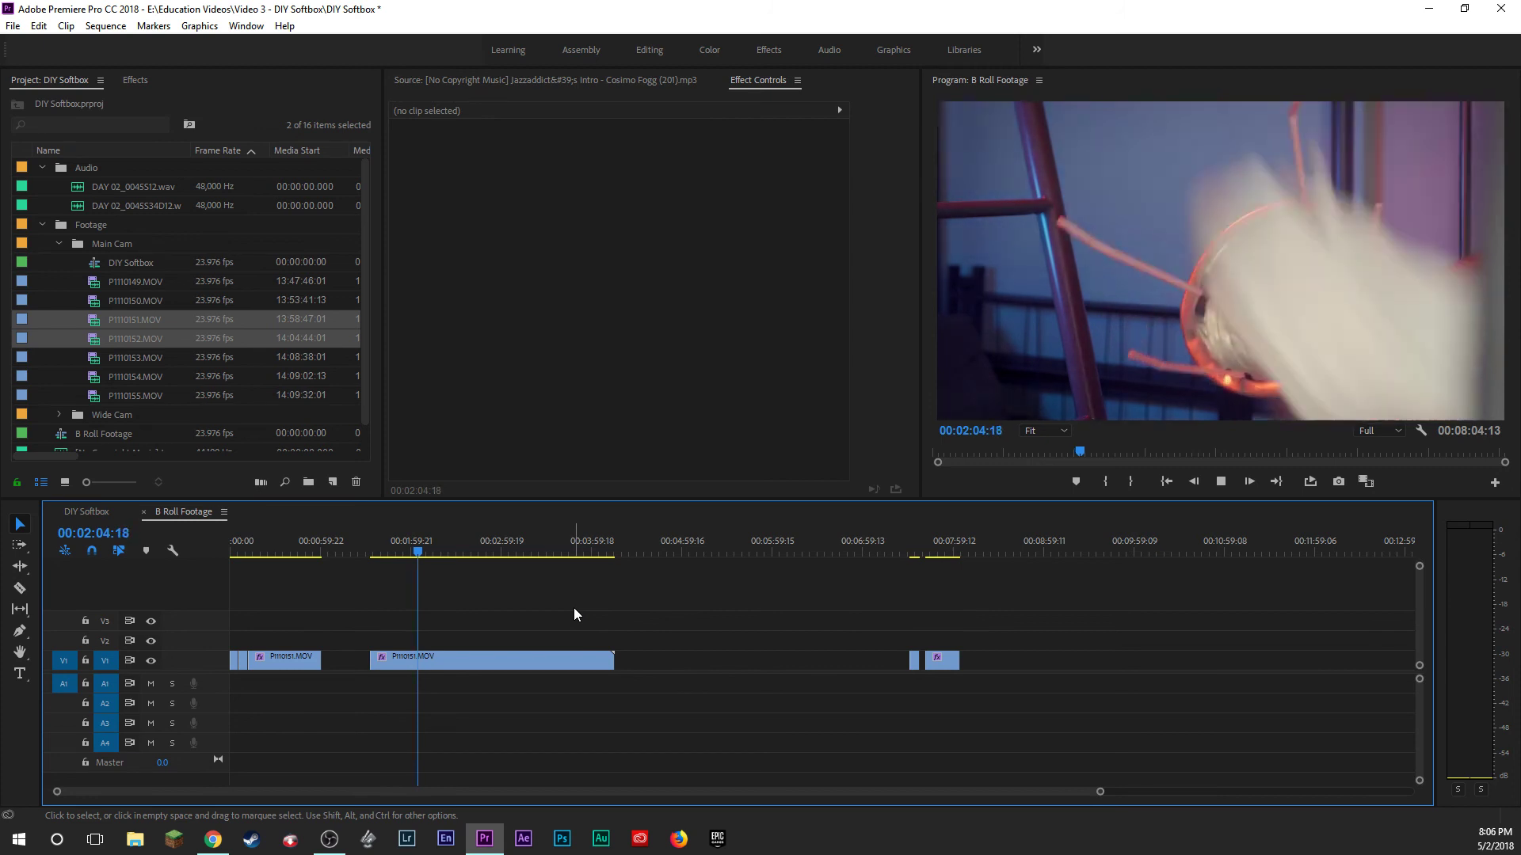
key("space")
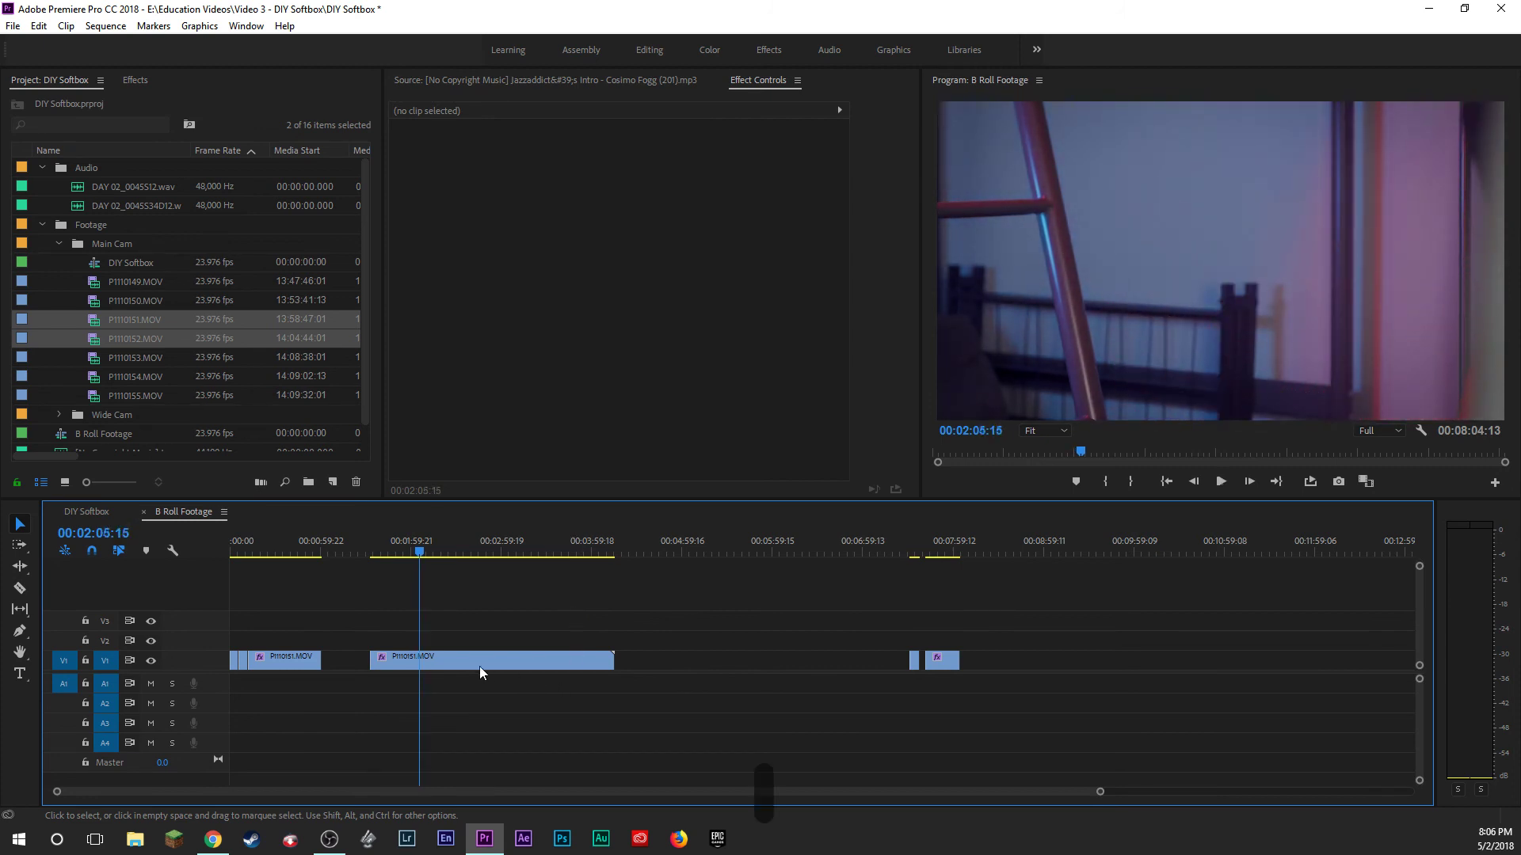
left_click(439, 663)
key("b")
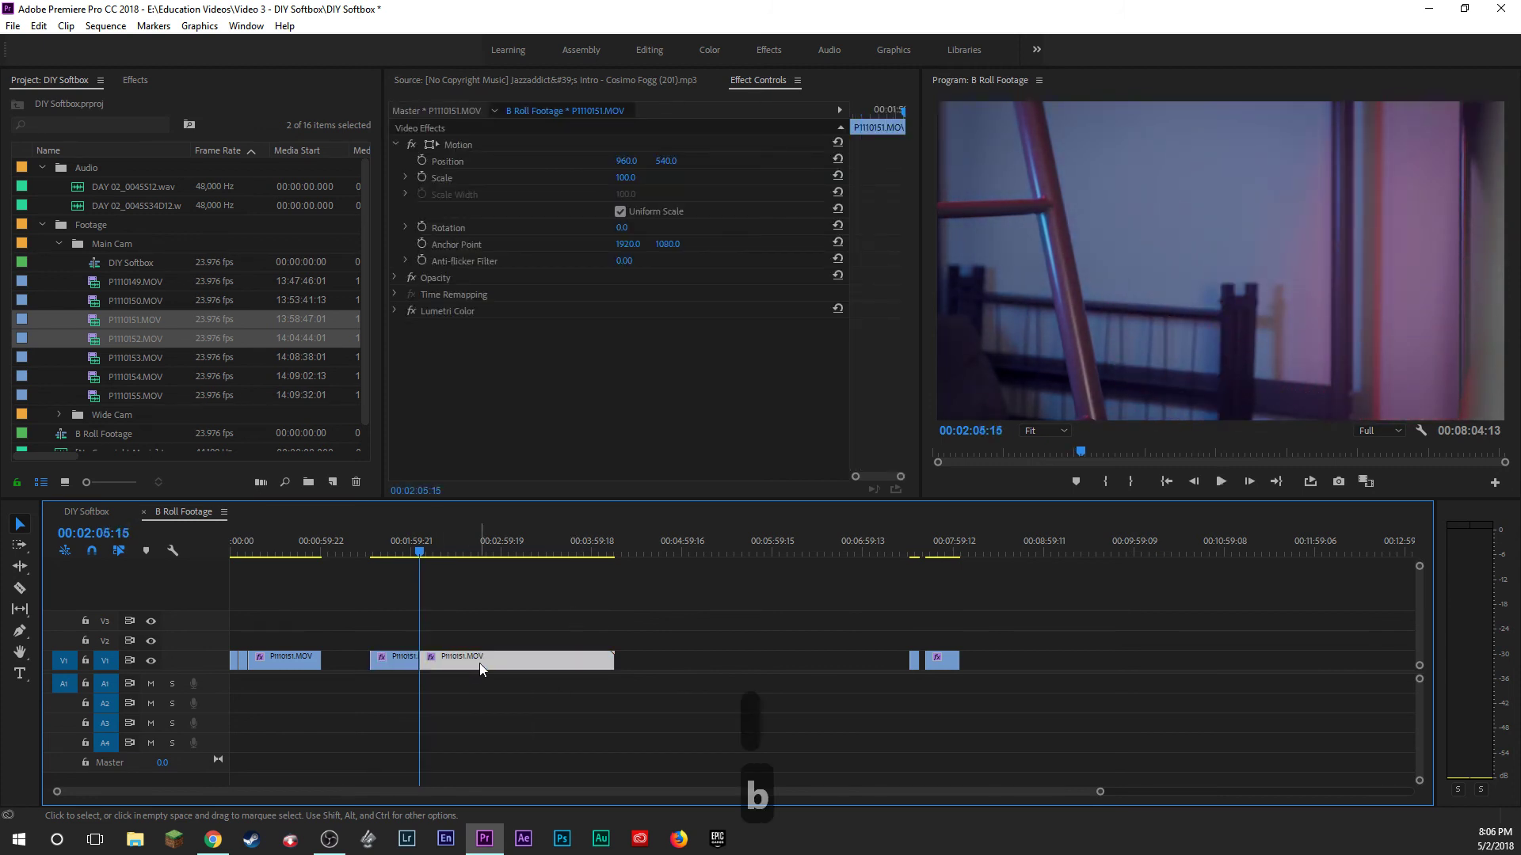
Delete the leftover end piece of P1110151.MOV and ripple delete the three empty gaps between the B-roll shots on V1.
key("Delete")
left_click(526, 668)
key("Delete")
left_click(353, 660)
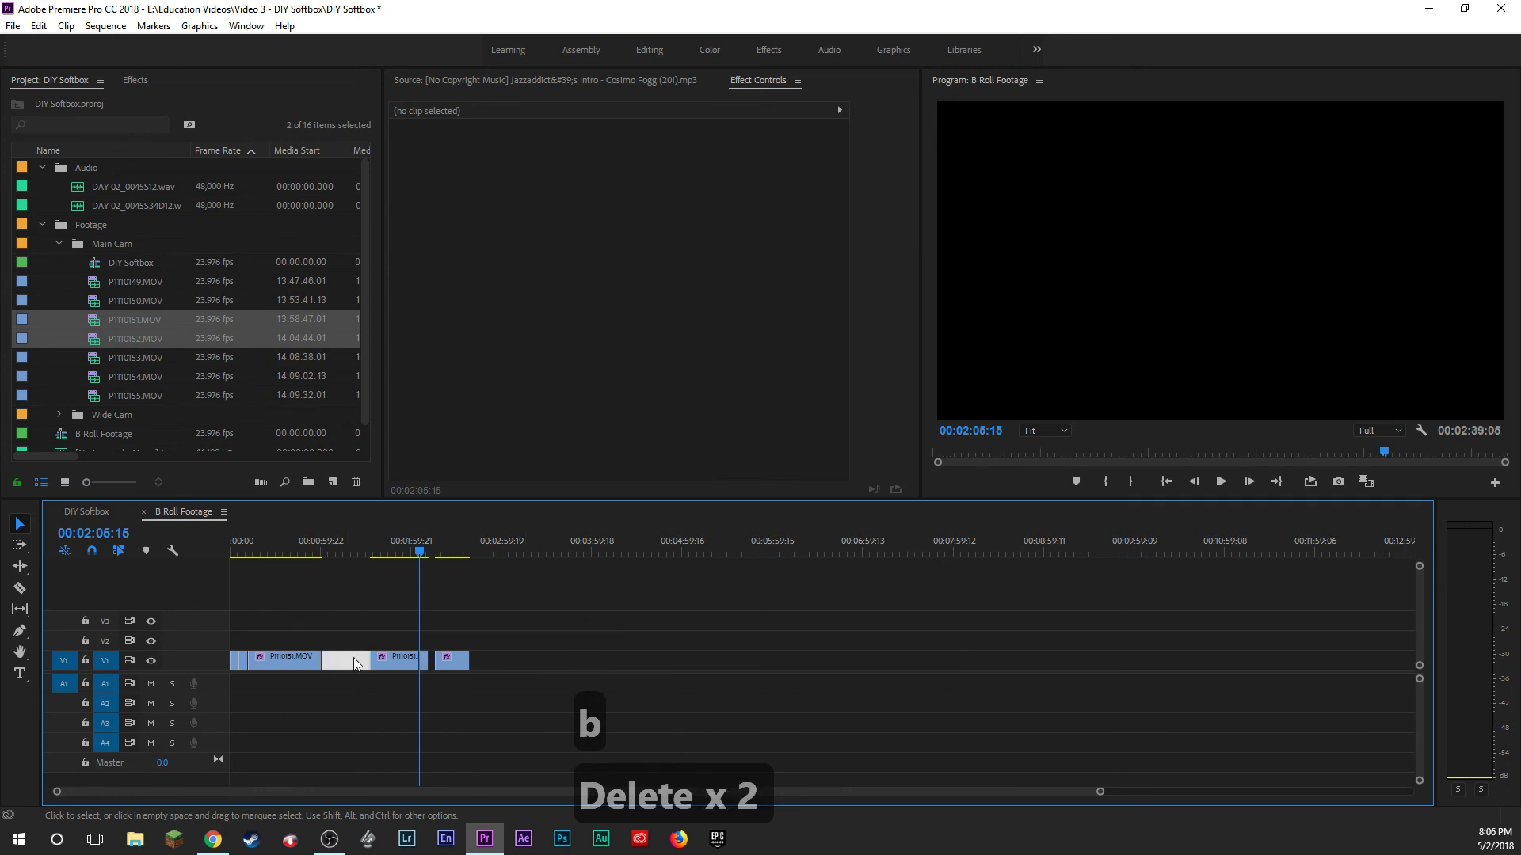
key("Delete")
left_click(382, 659)
key("Delete")
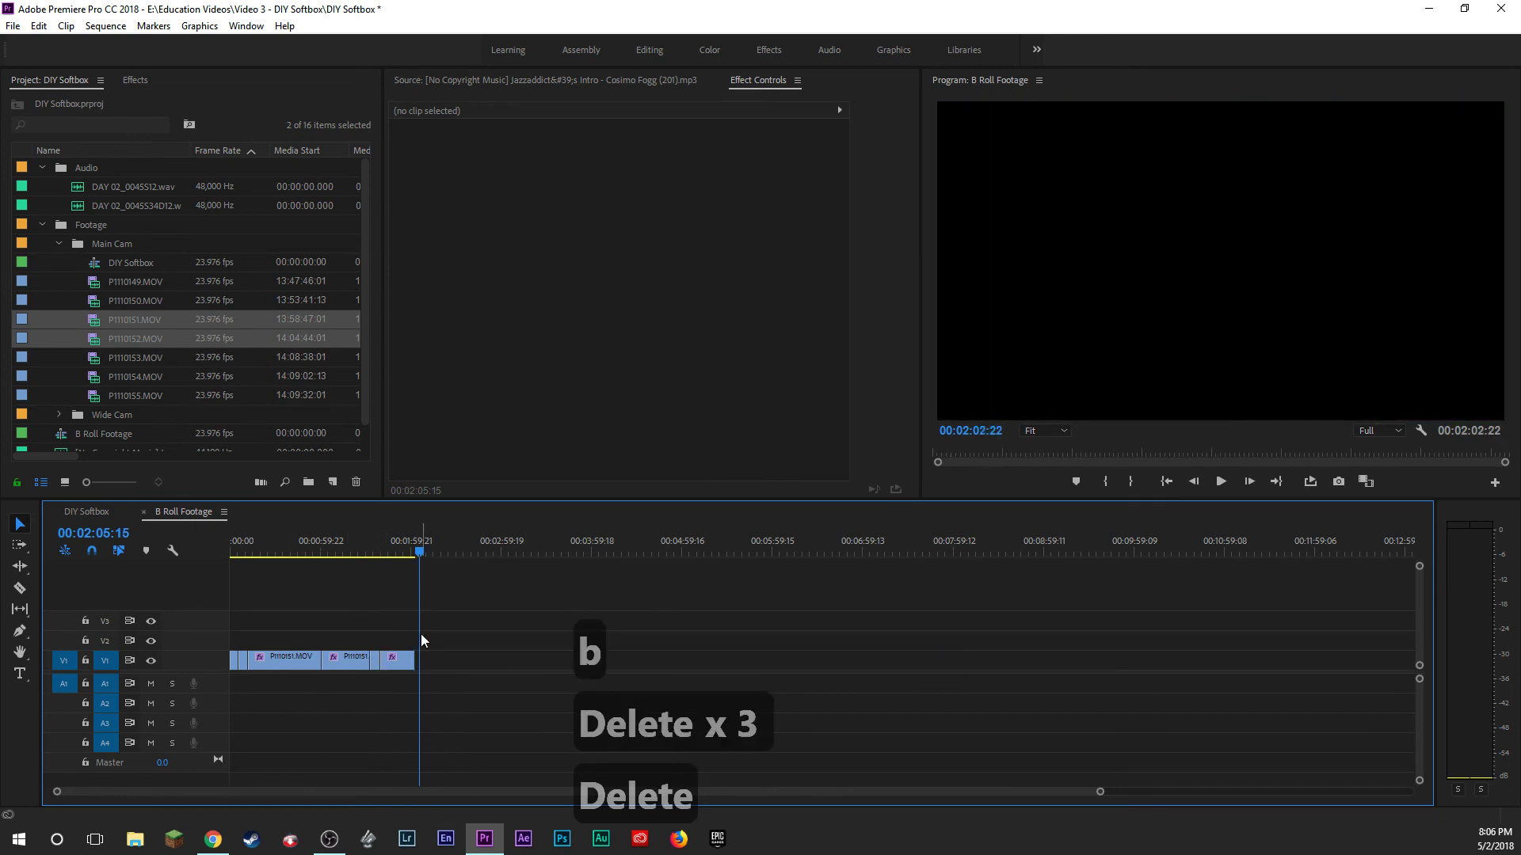
Copy the first P1110151.MOV shot on V1 of the B Roll Footage sequence and switch to the DIY Softbox sequence.
left_click_drag(414, 599, 247, 637)
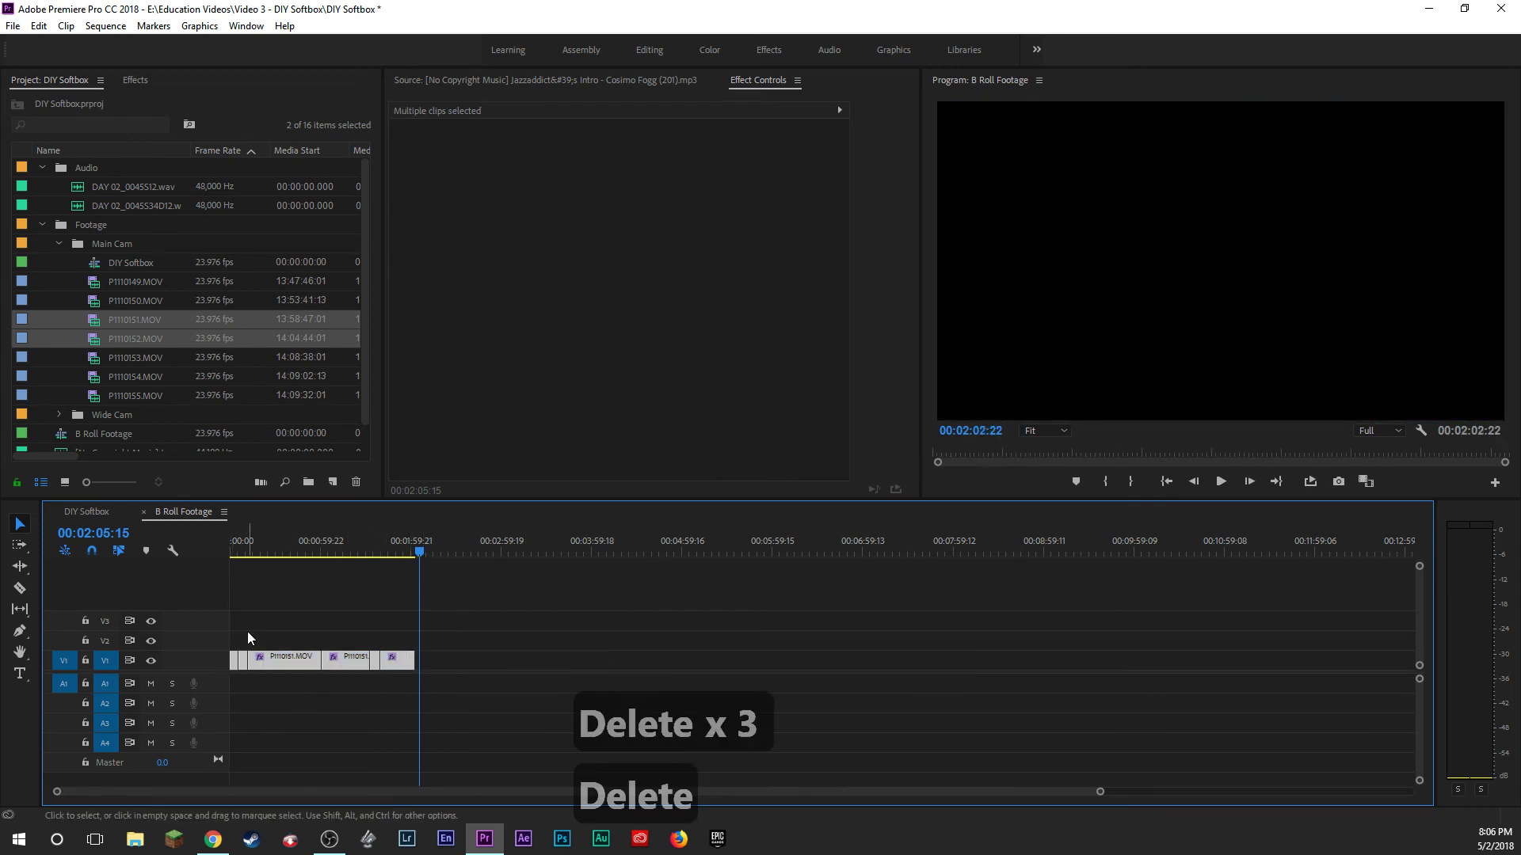
key("ctrl+c")
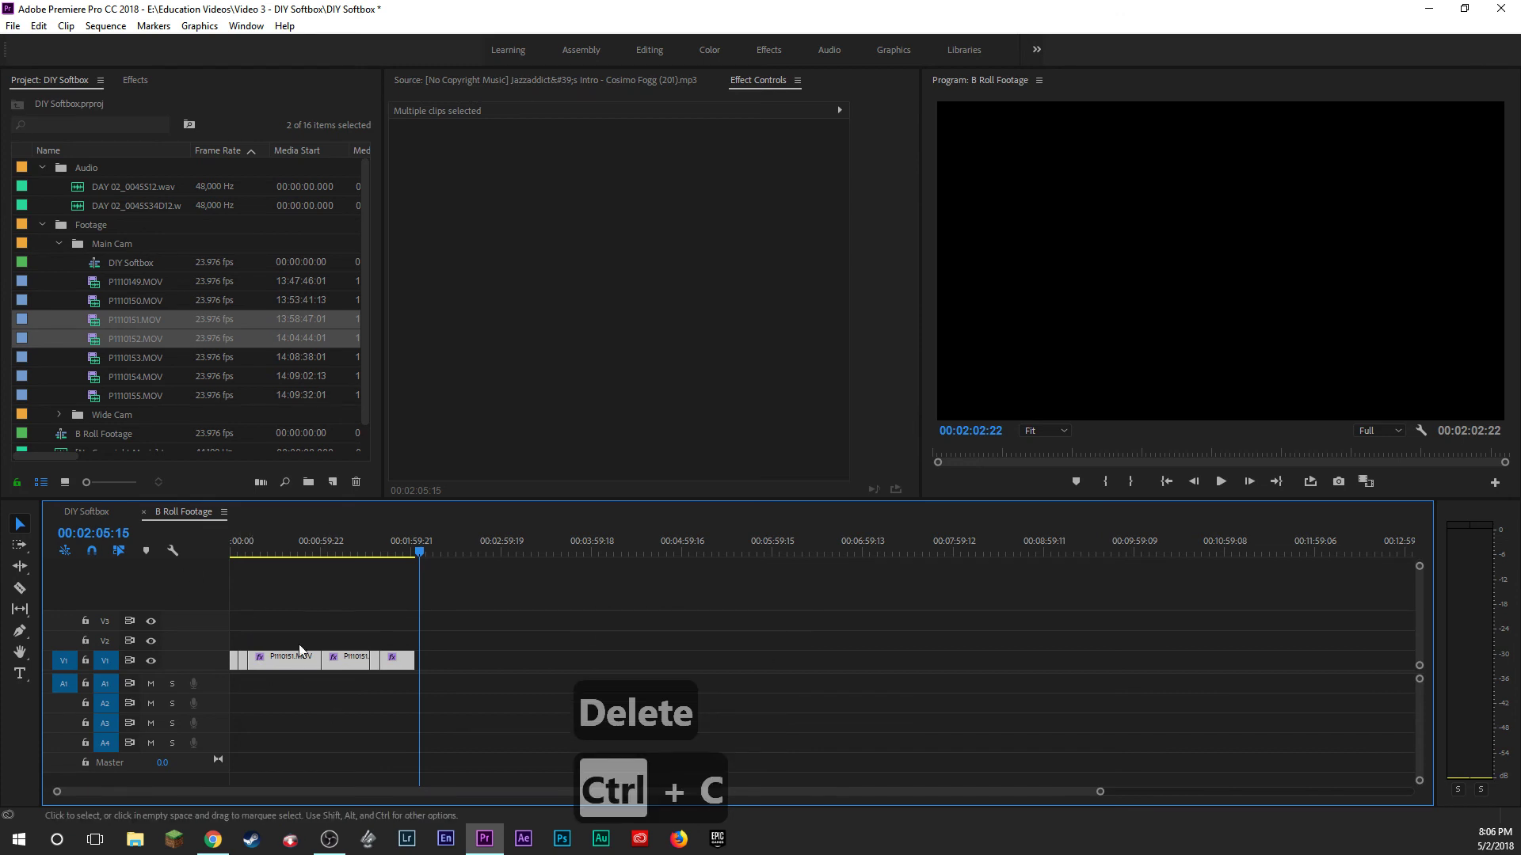
left_click(252, 635)
left_click(238, 542)
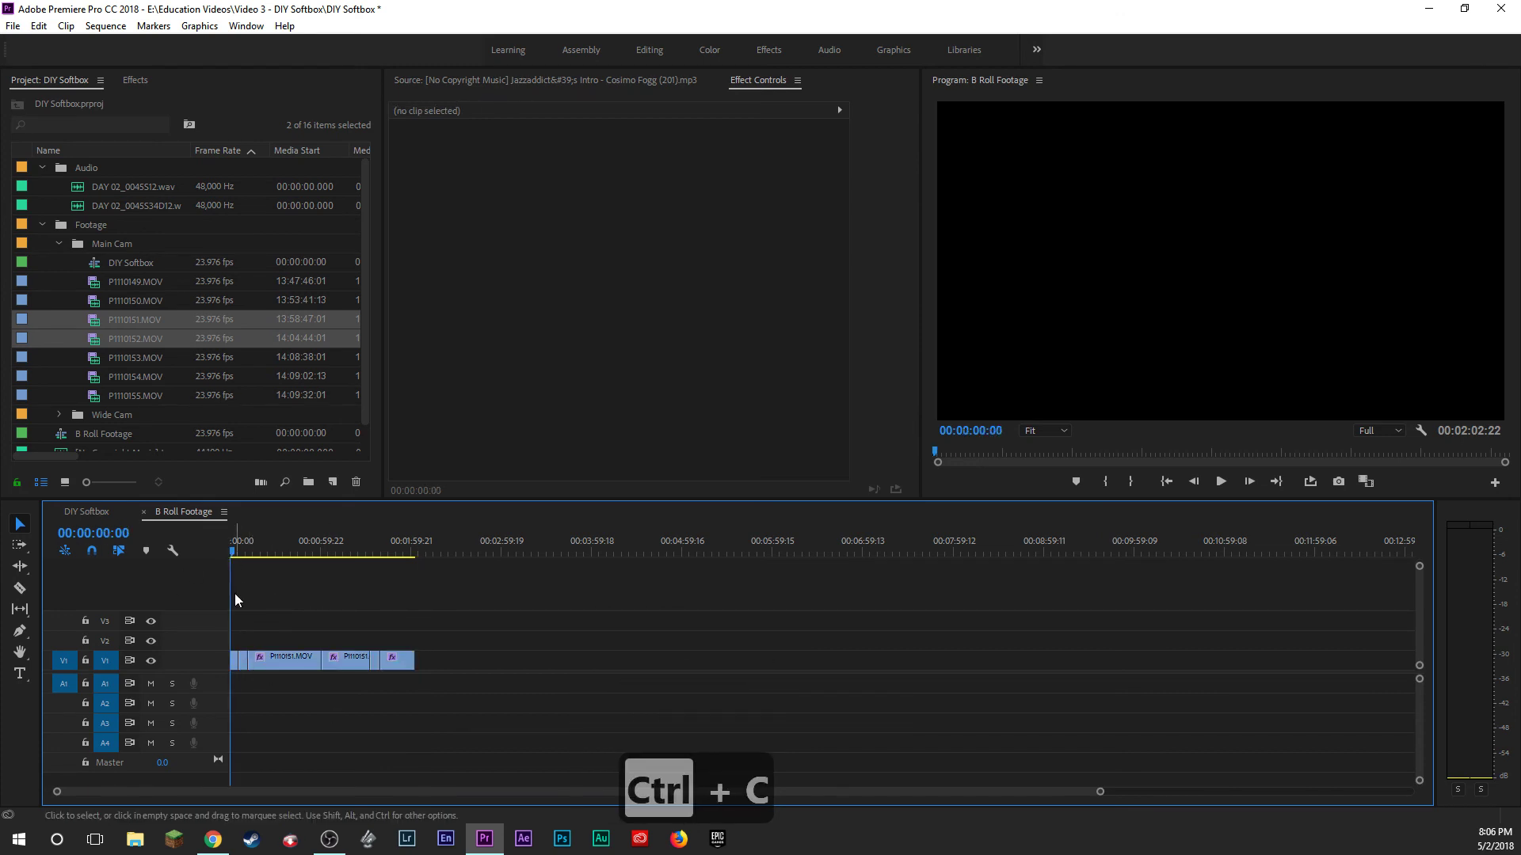
left_click(234, 659)
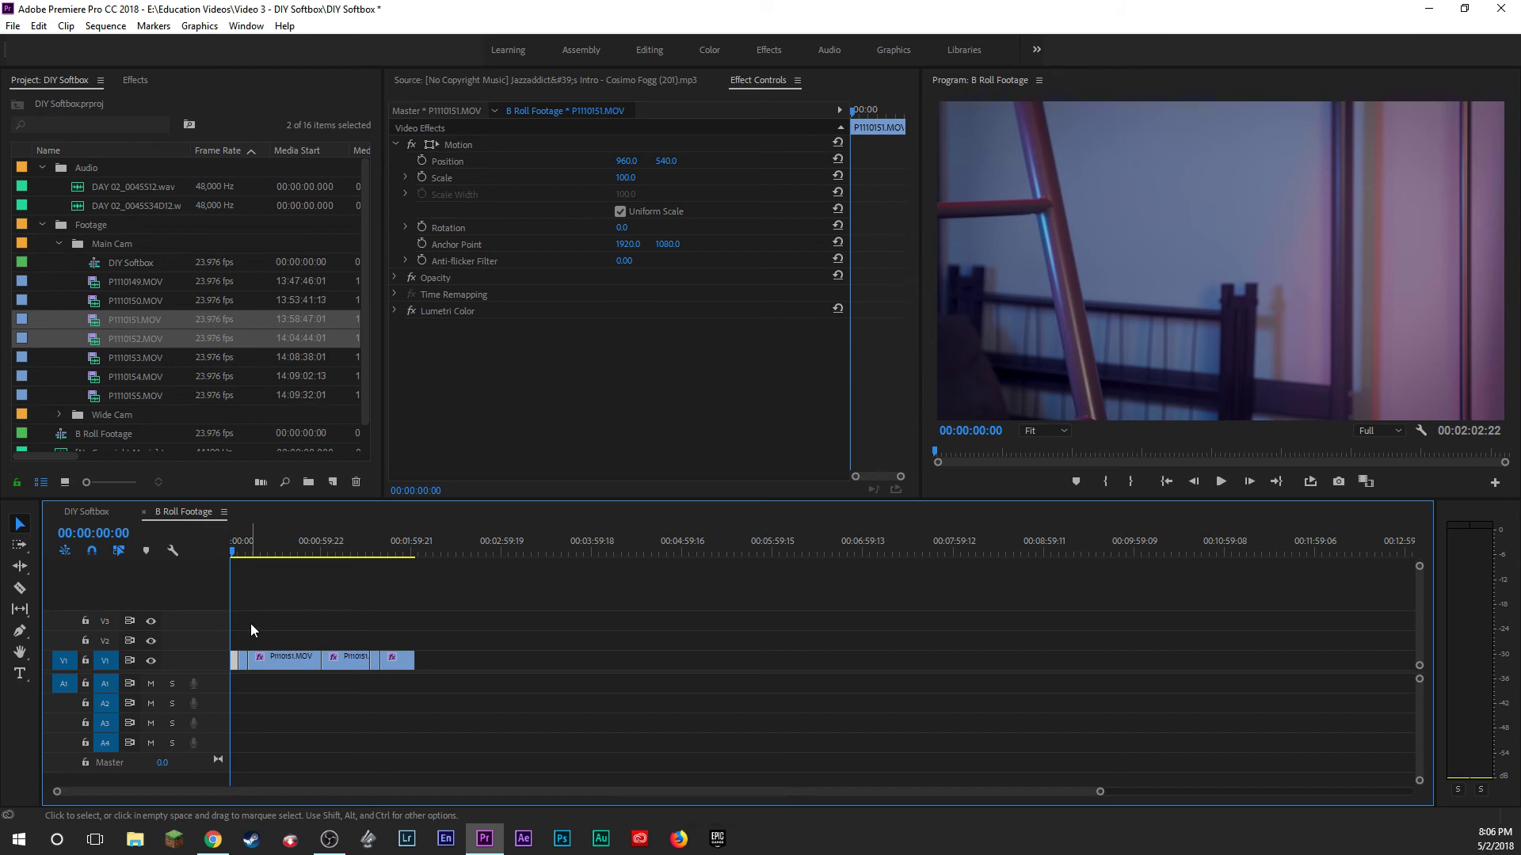
key("ctrl+c")
left_click(85, 510)
left_click(274, 581)
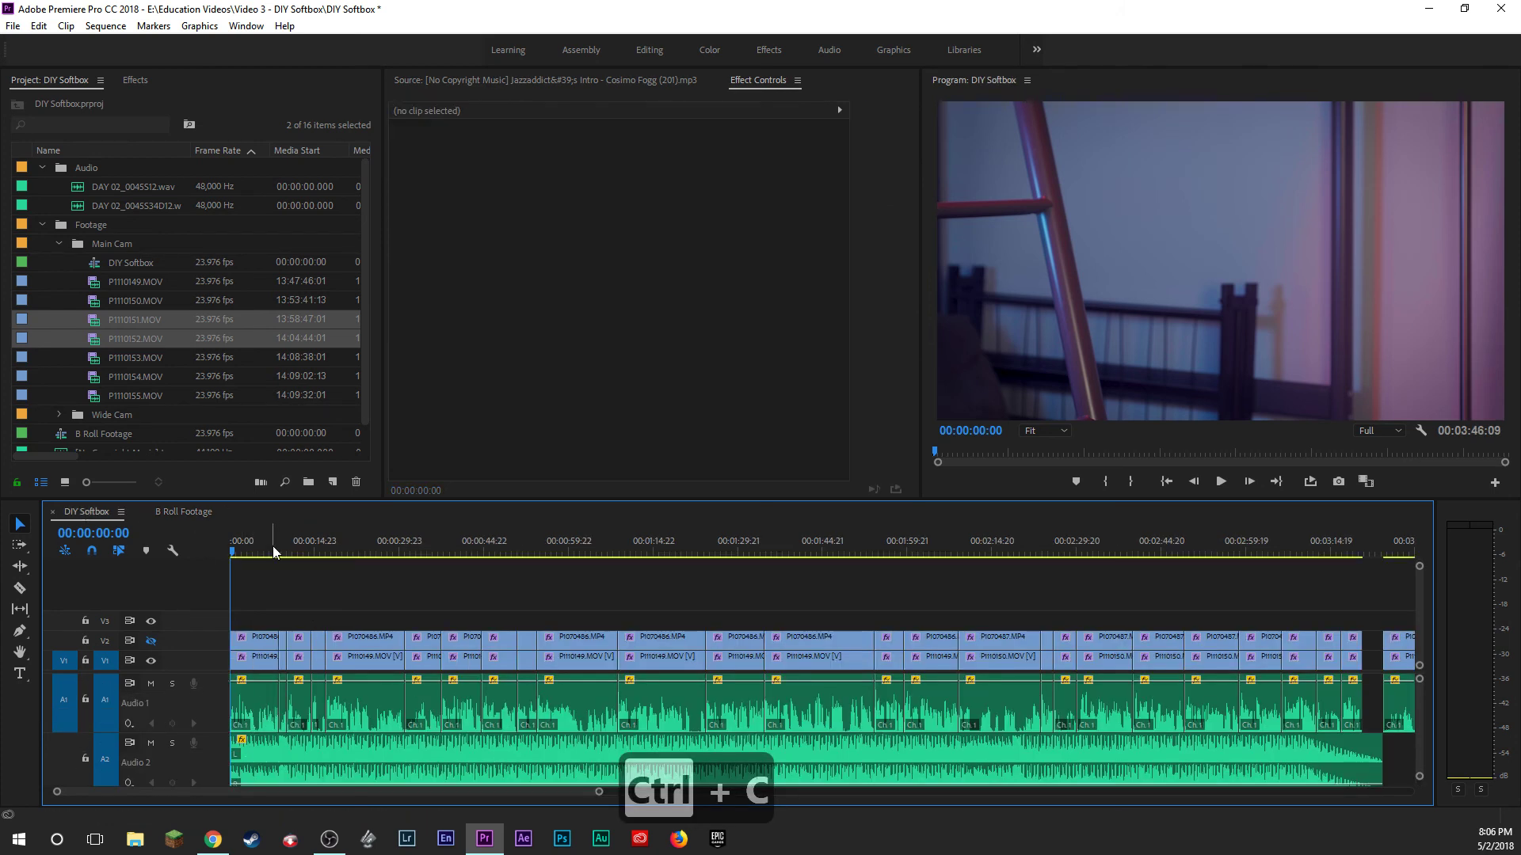
Play the talking-head edit to find the insert point at 00:00:51:00 and paste the copied reflector shot there on V3.
left_click(273, 546)
key("s")
key("s")
key("s")
key("s")
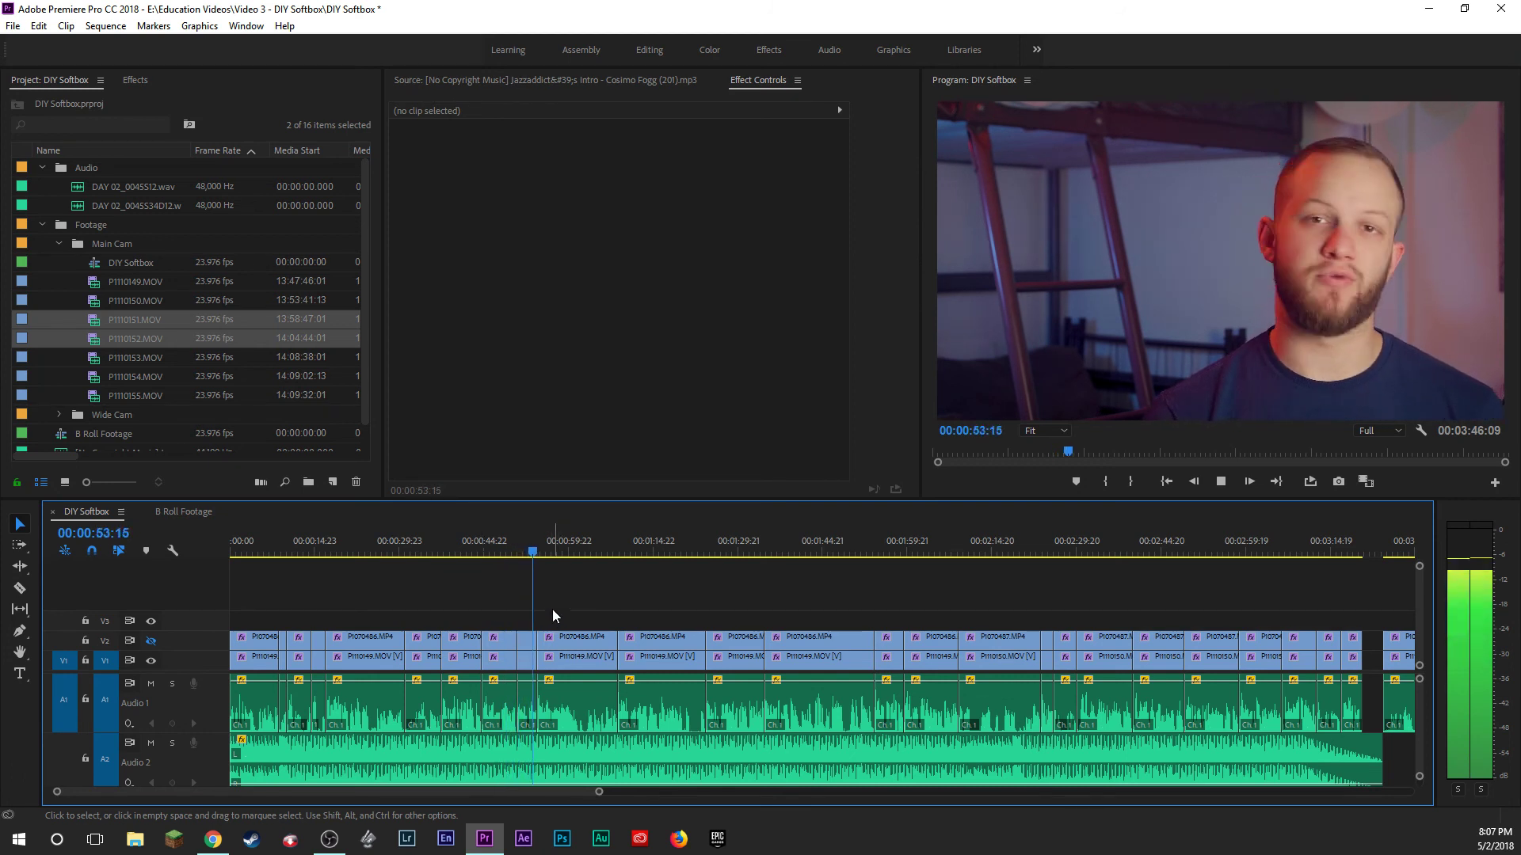
key("a")
key("a")
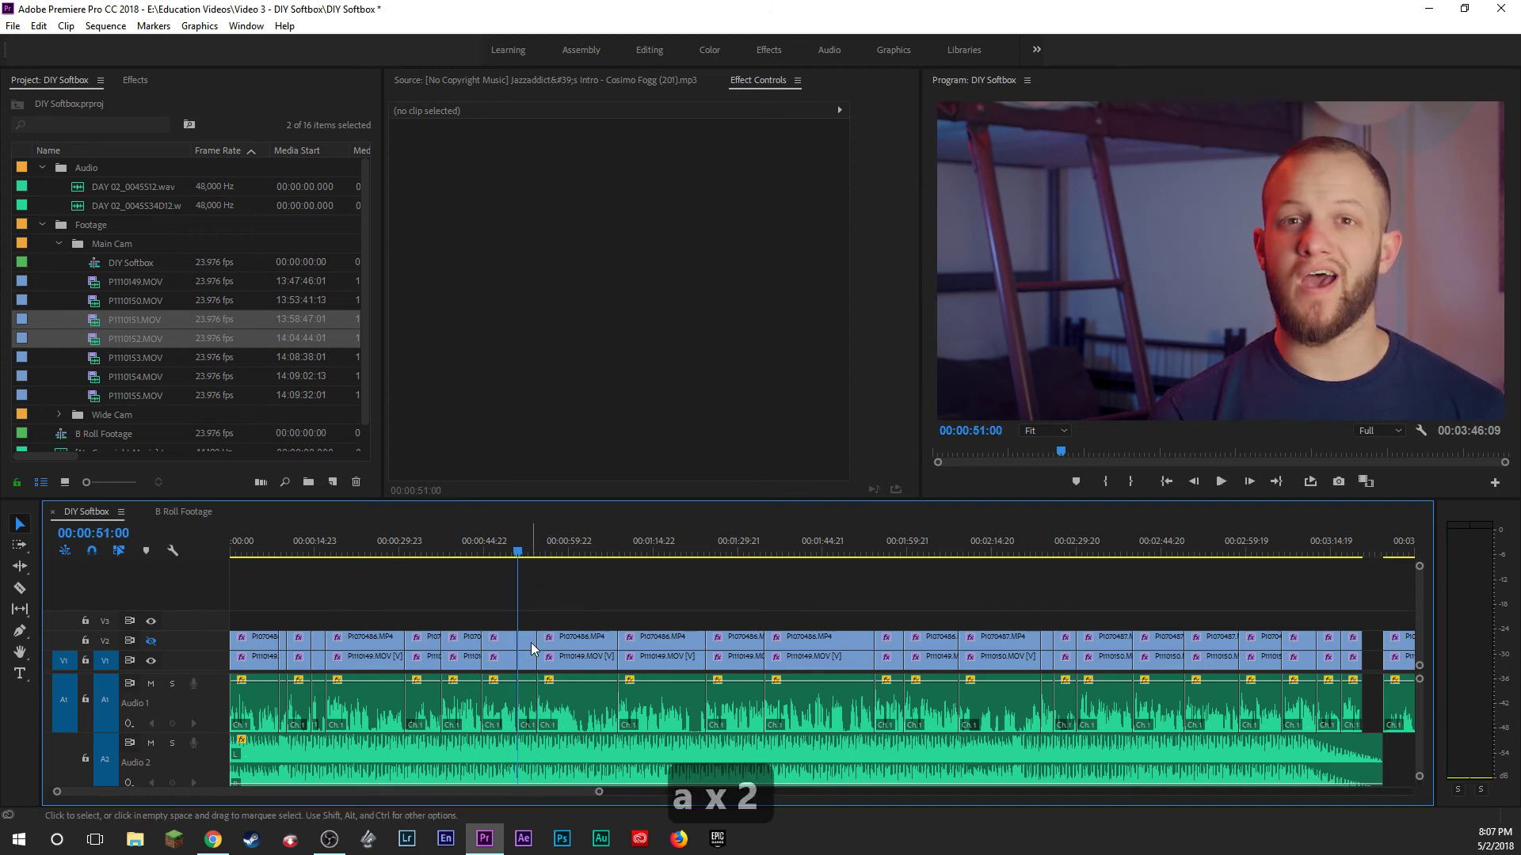
left_click(106, 623)
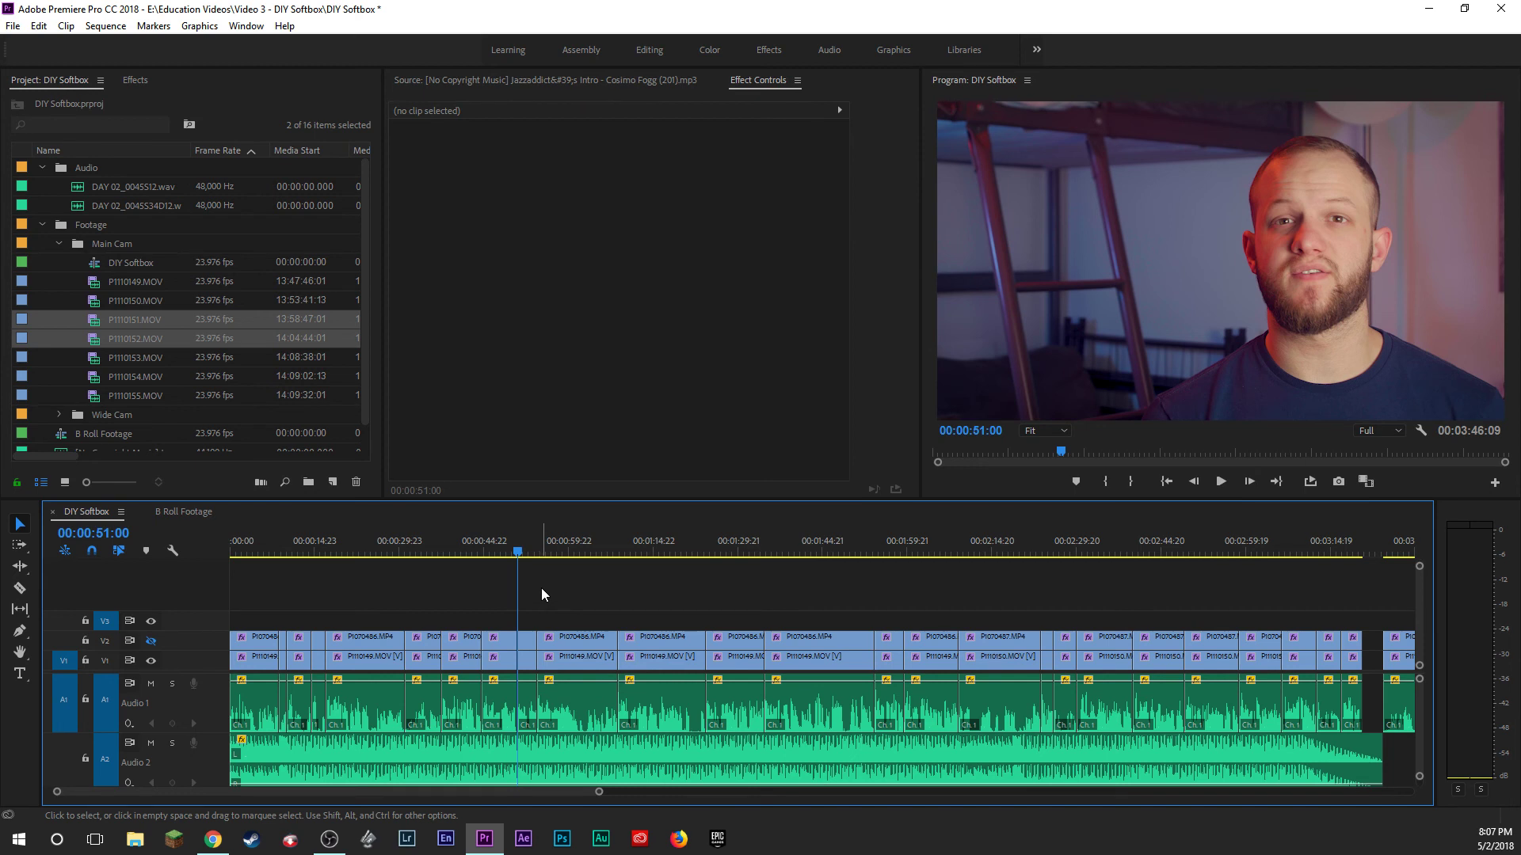
key("ctrl+v")
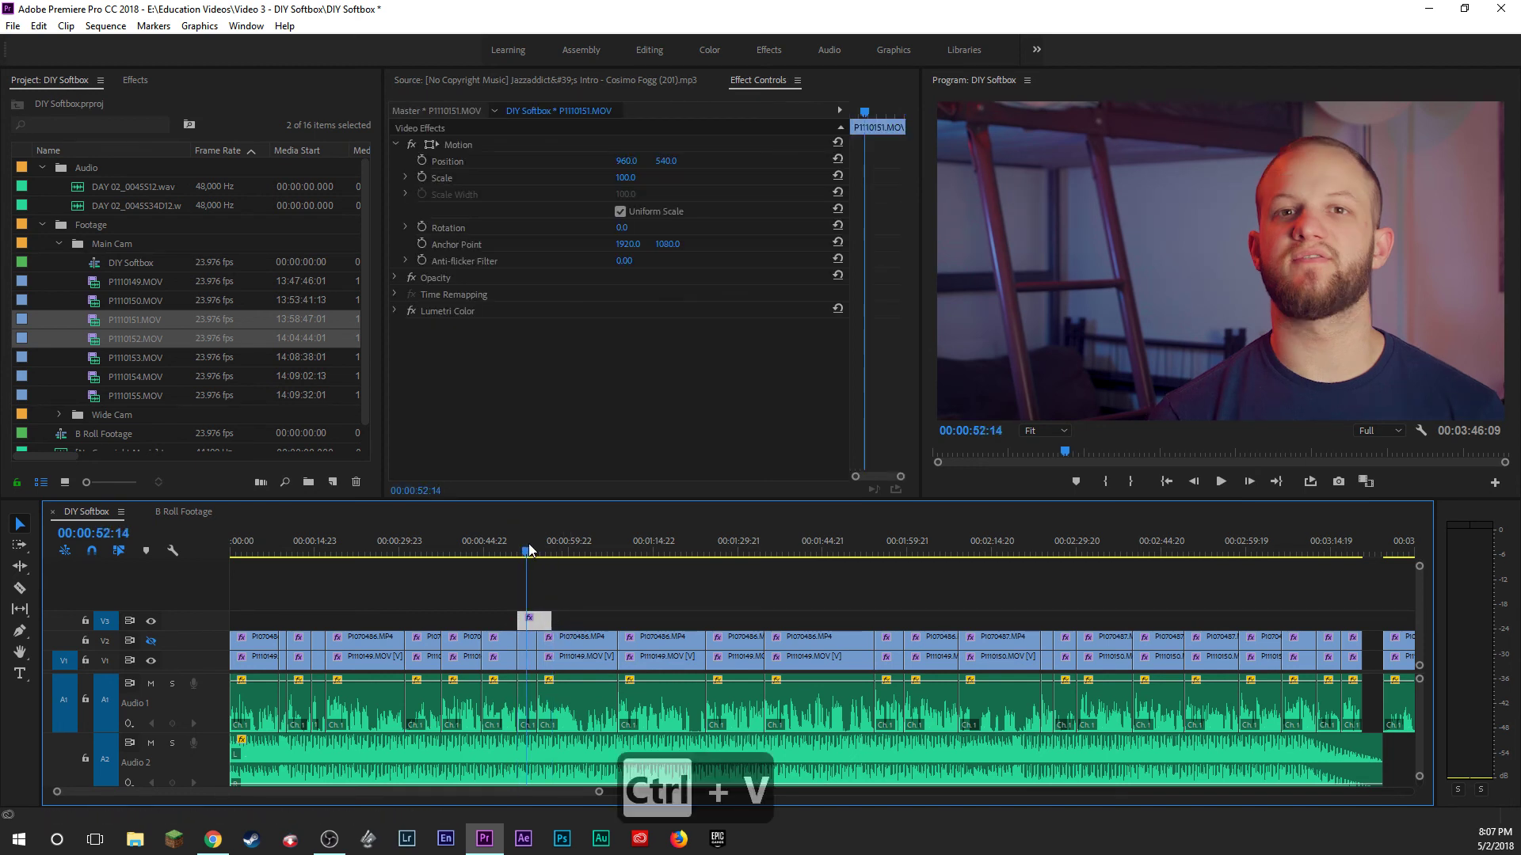
Play through the pasted reflector shot on V3 and trim its end to 00:00:55:06.
key("a")
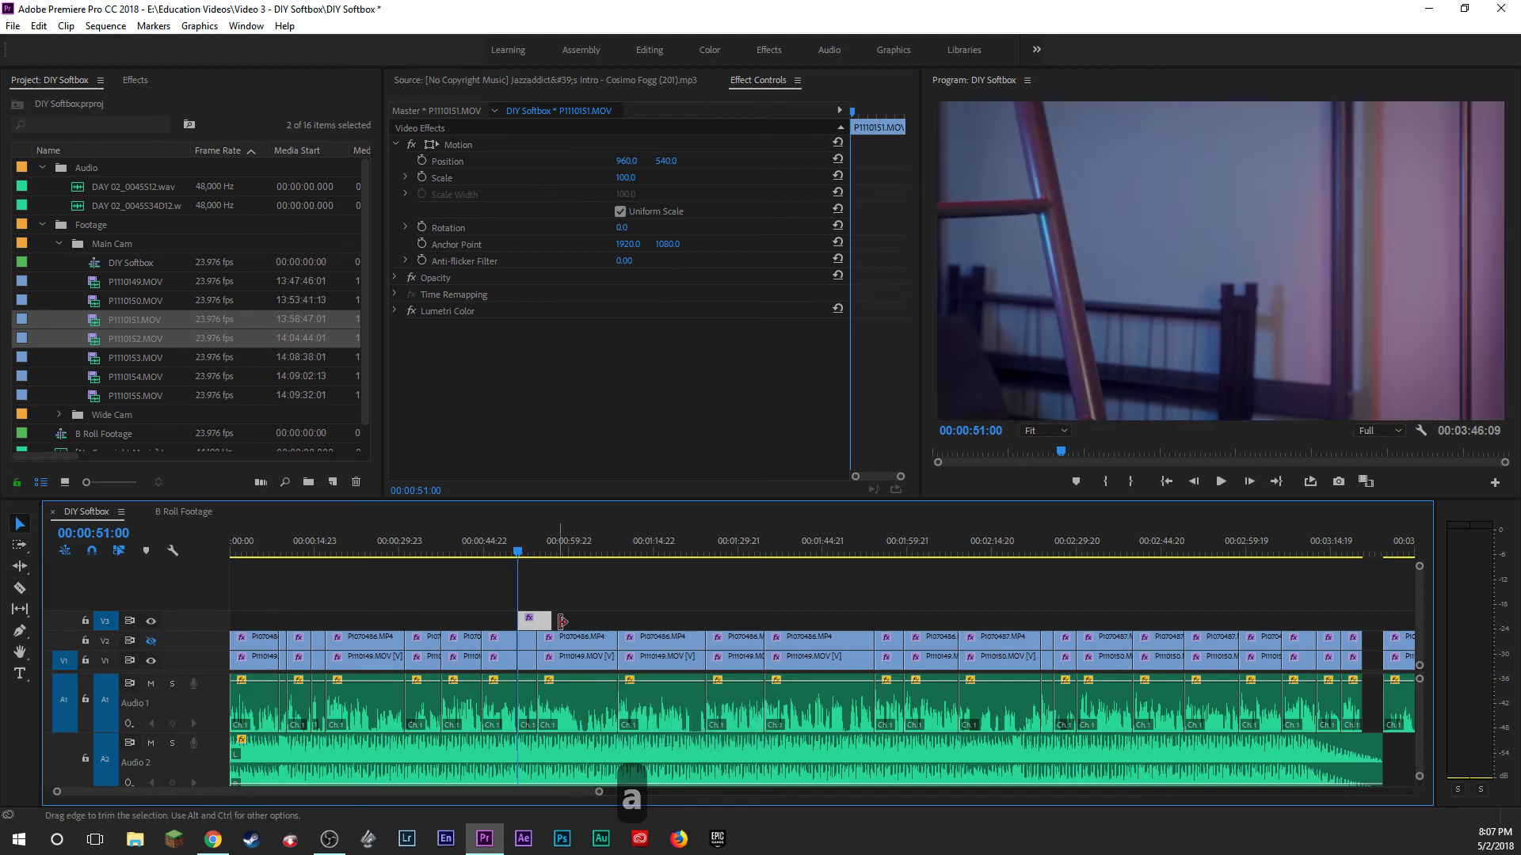
key("space")
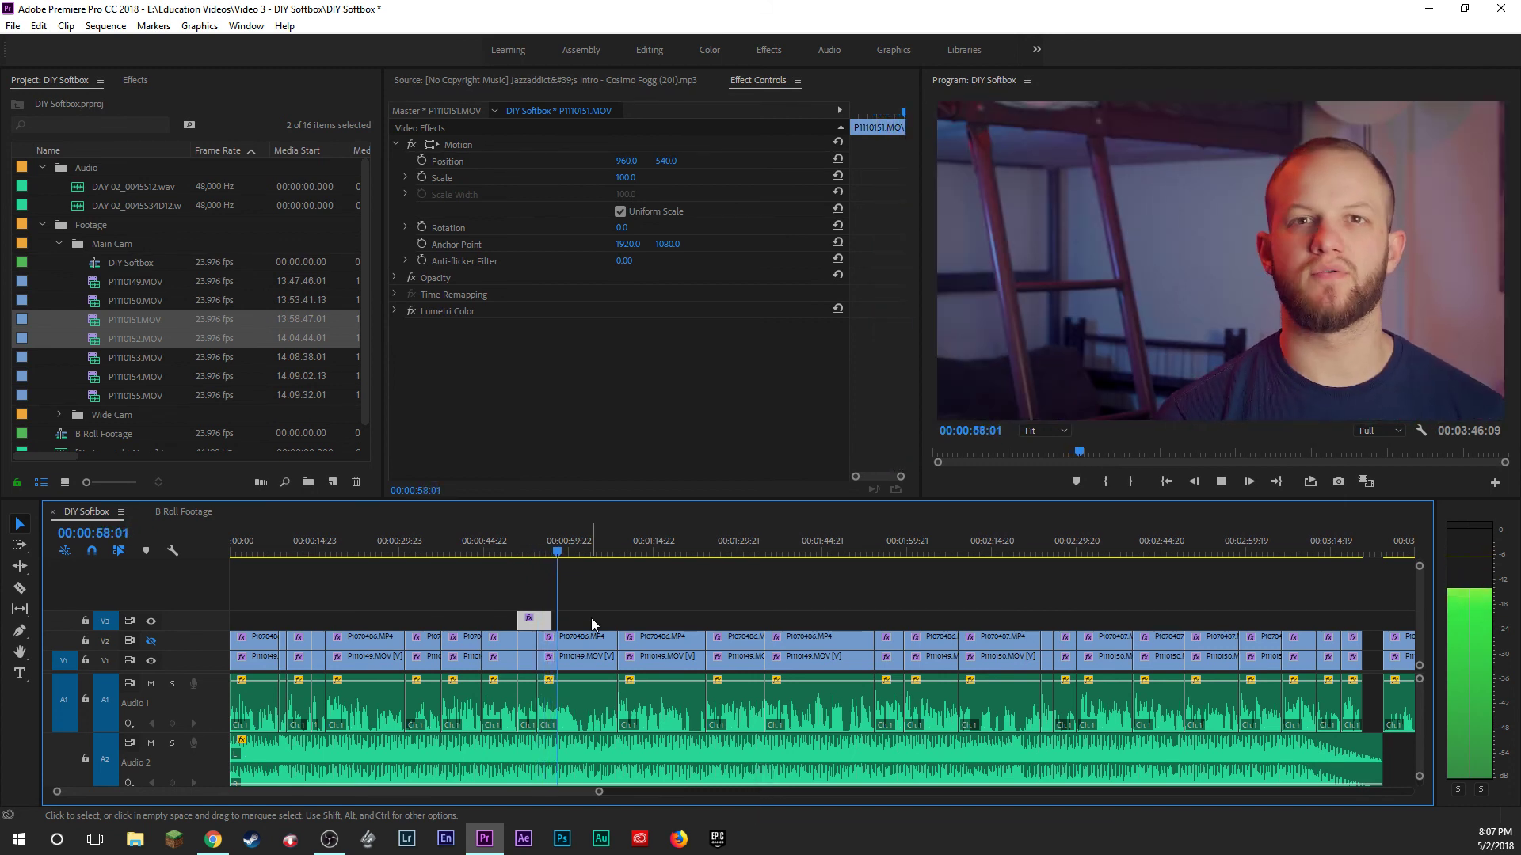
left_click(547, 558)
key("space")
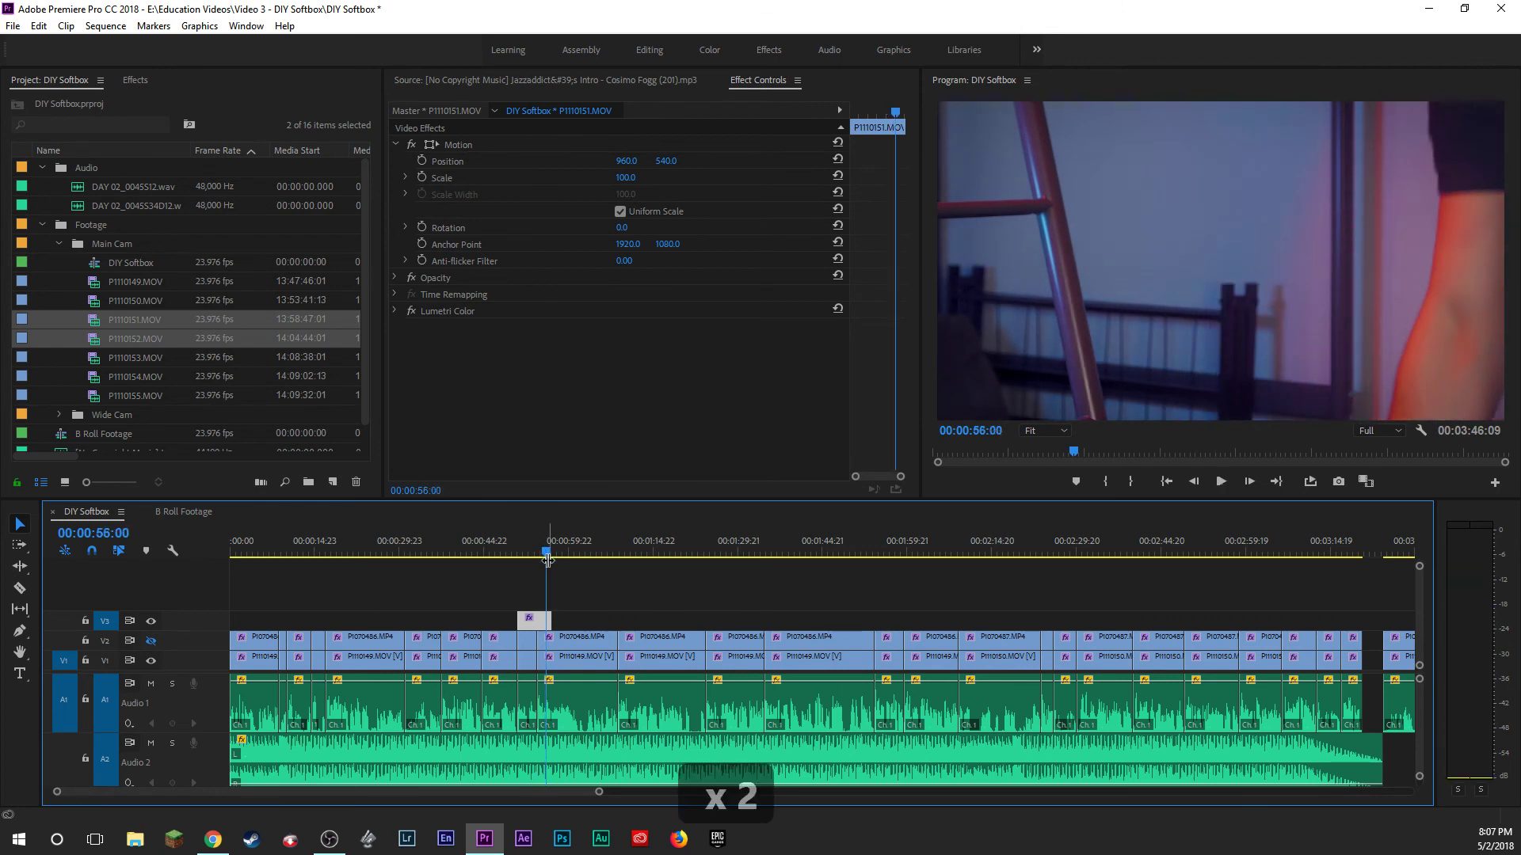
key("shift+Right")
key("a")
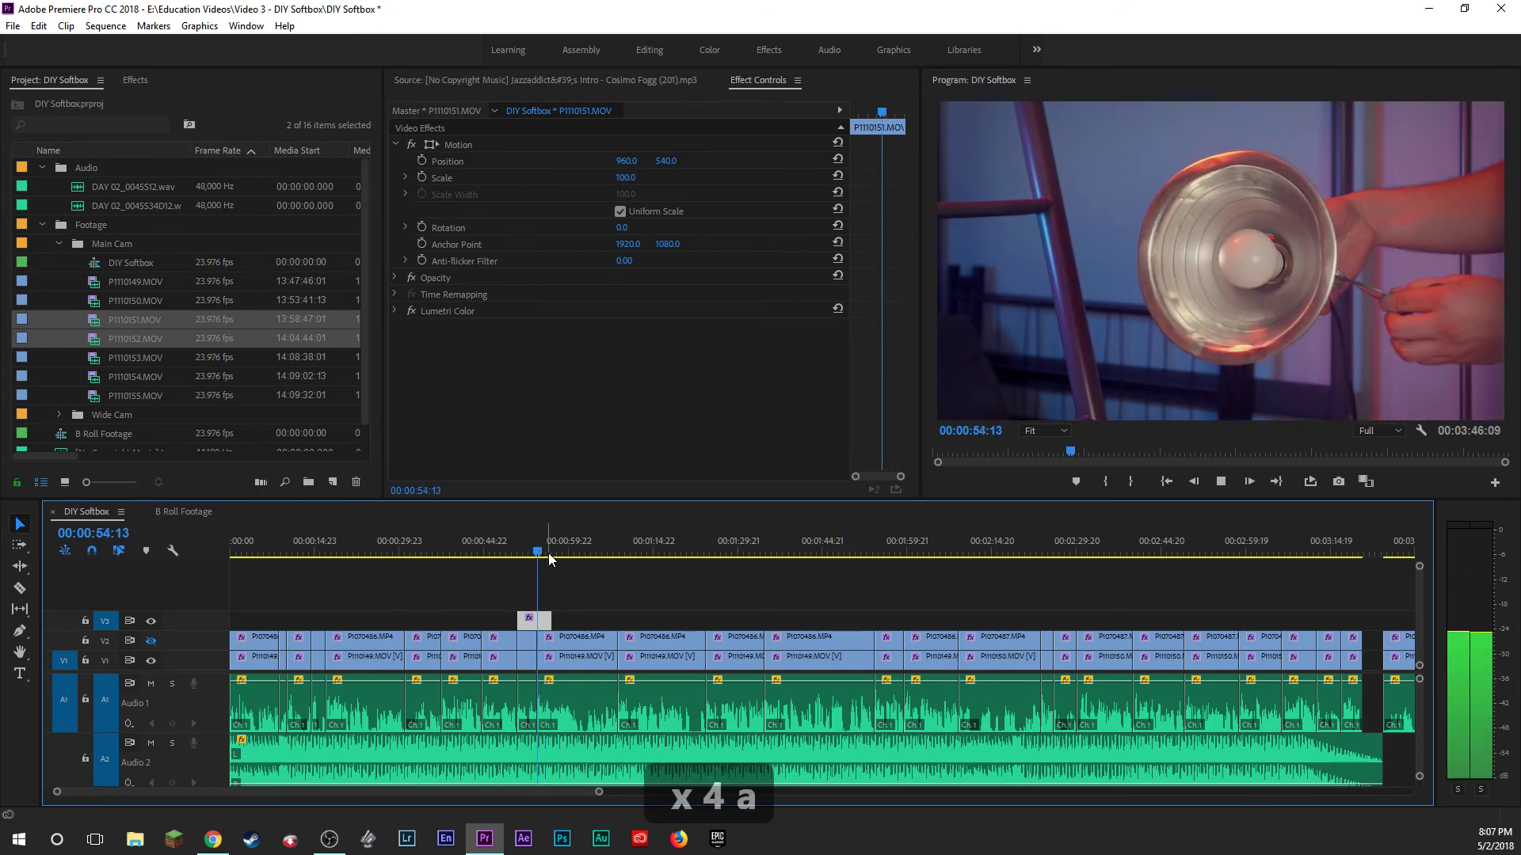
key("e")
key("e")
key("e")
key("e")
key("e")
key("e")
key("e")
key("e")
key("e")
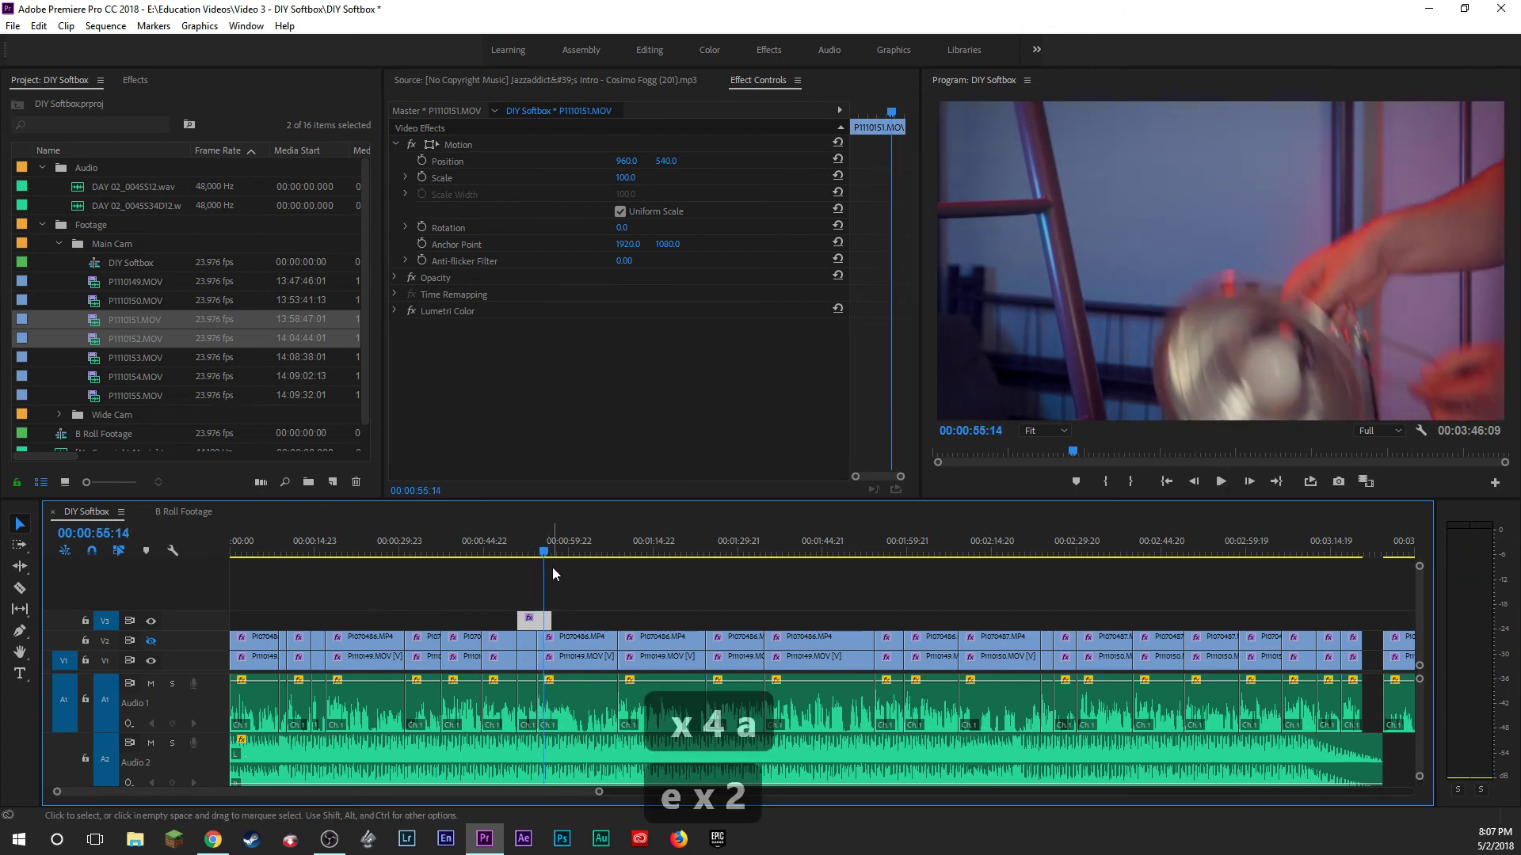
key("e")
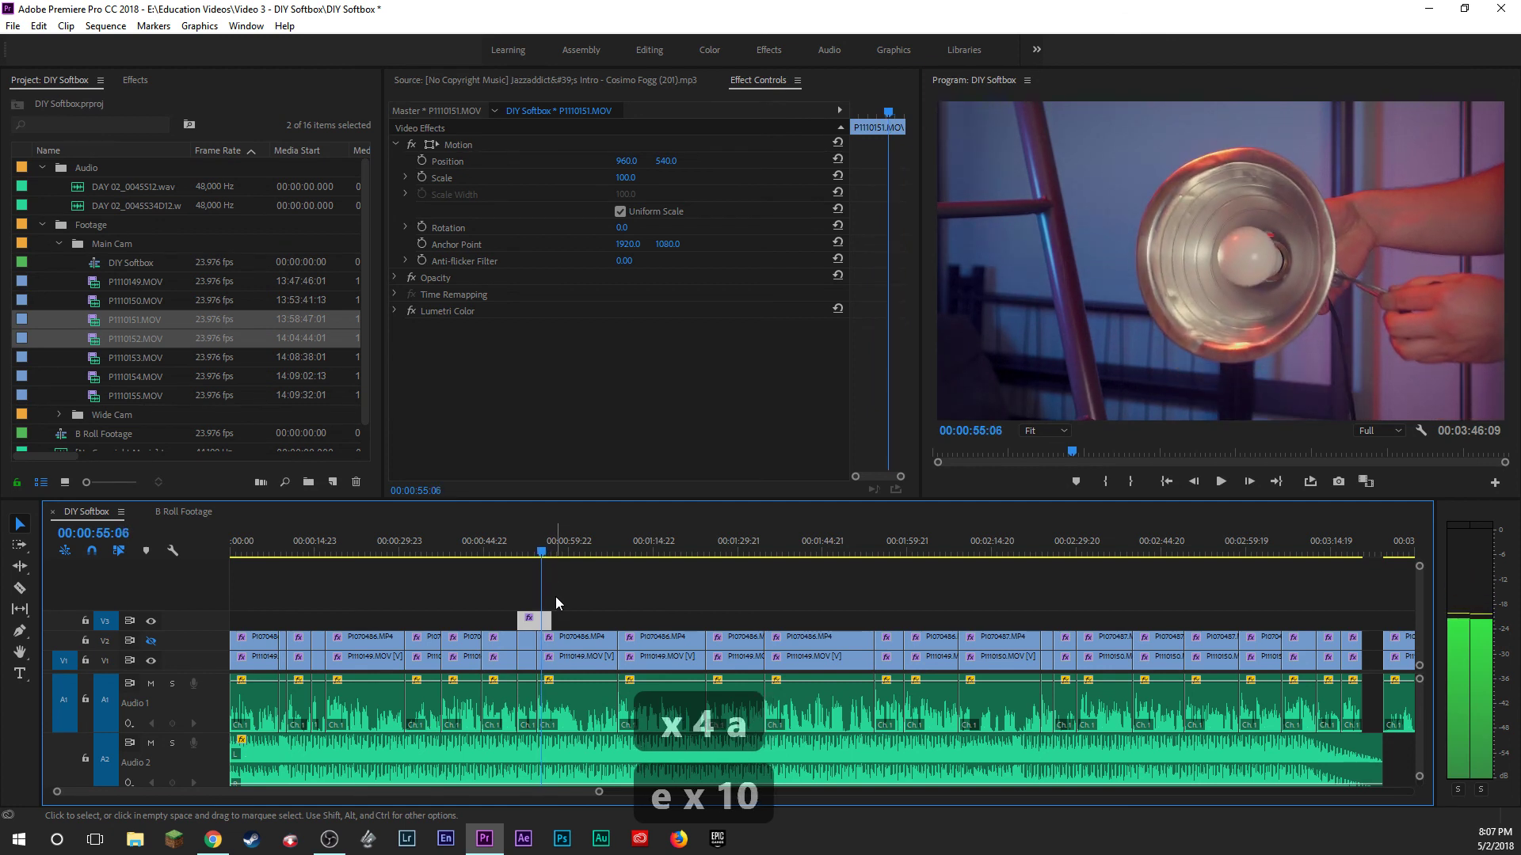
left_click(561, 602)
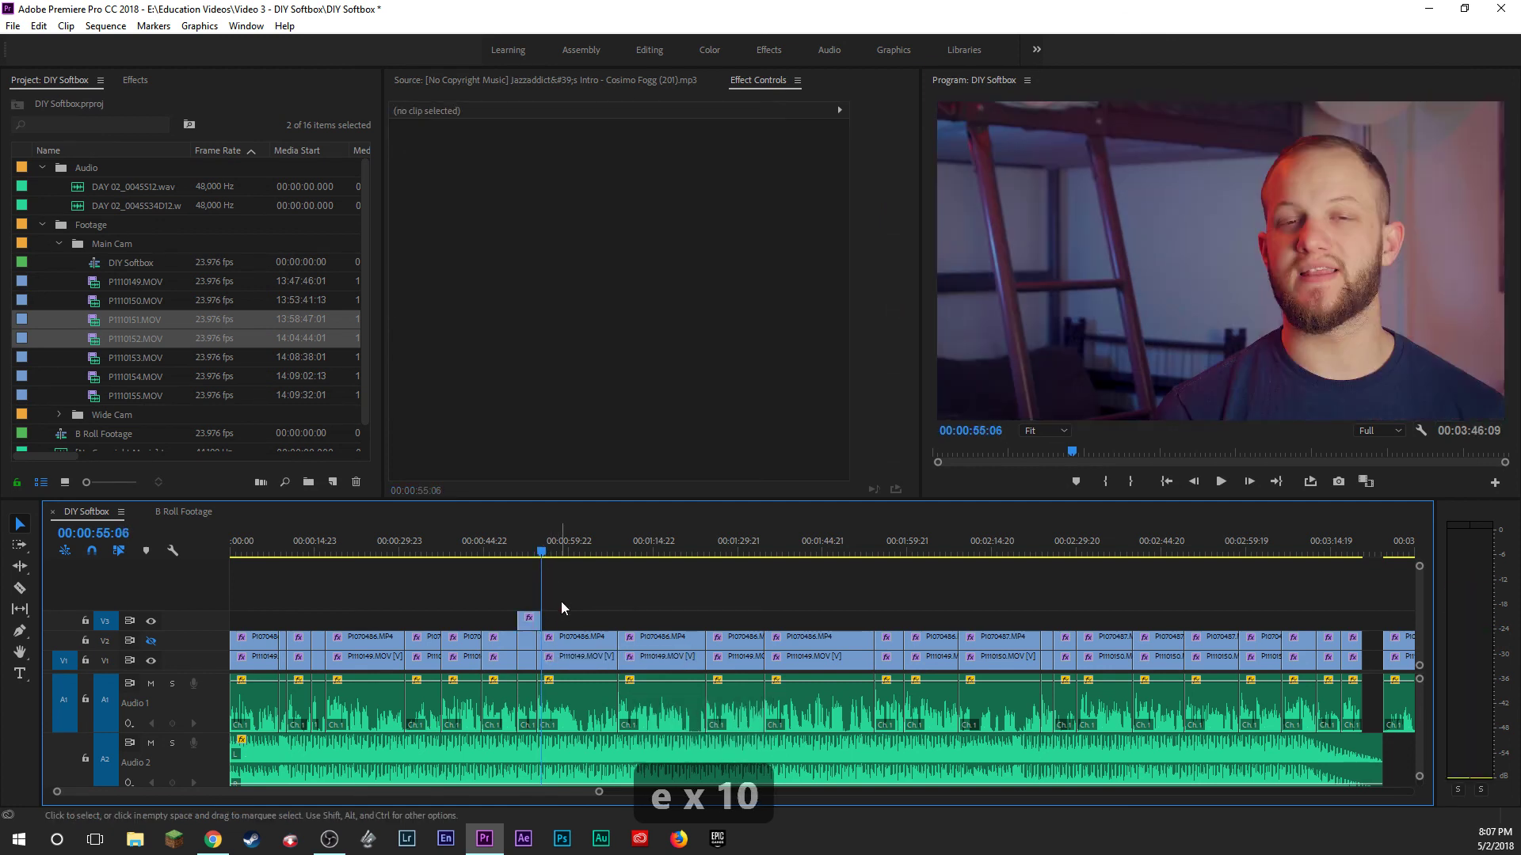
Find the insert point at 00:01:14:10 and paste the second B Roll Footage shot, with the hand-held sticks, there on V3.
key("space")
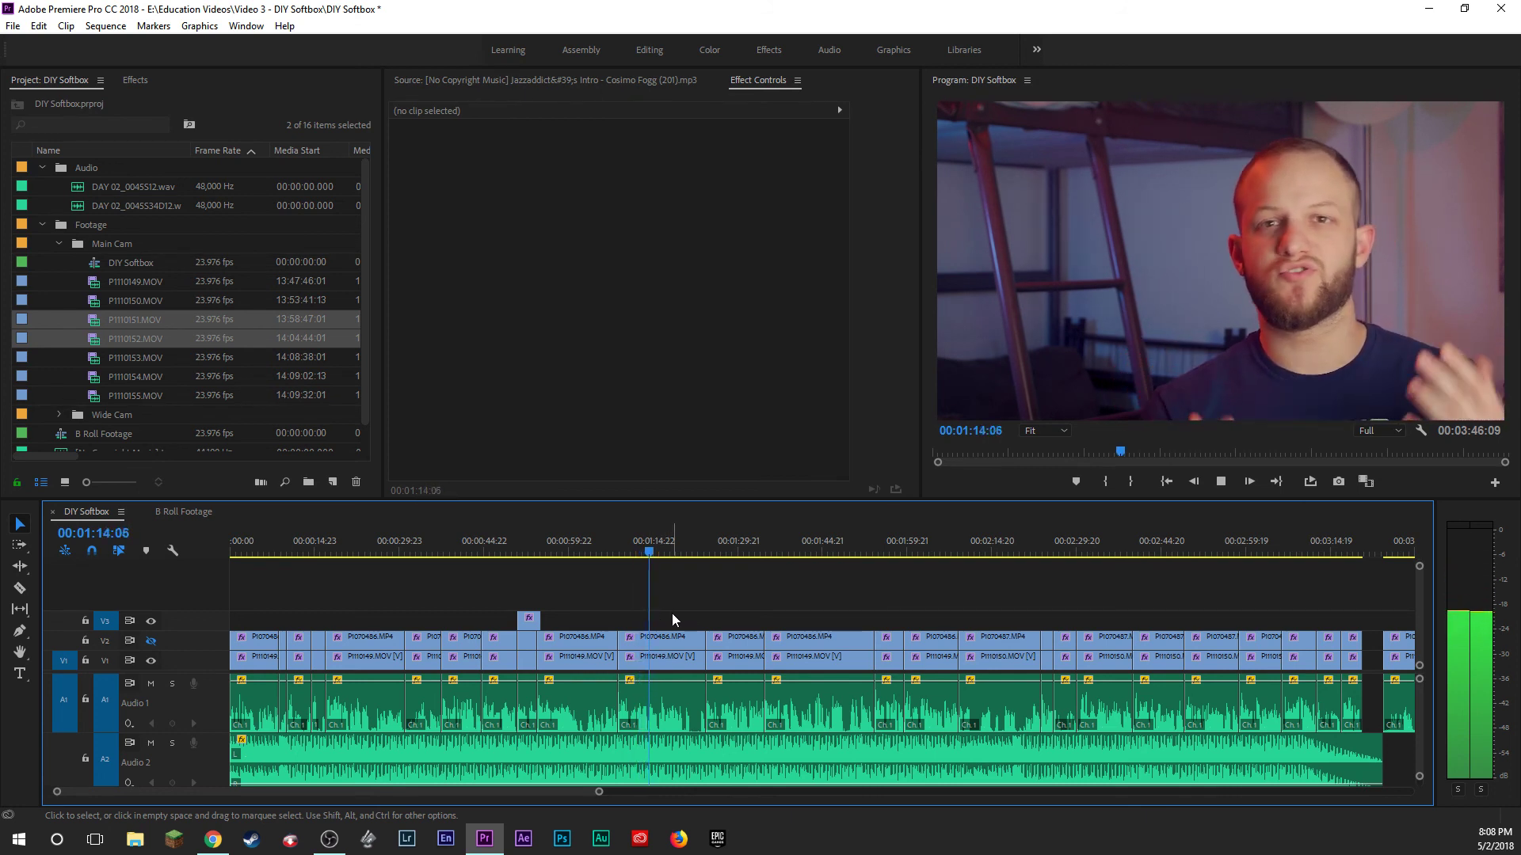
key("space")
key("e")
key("e")
key("e")
key("e")
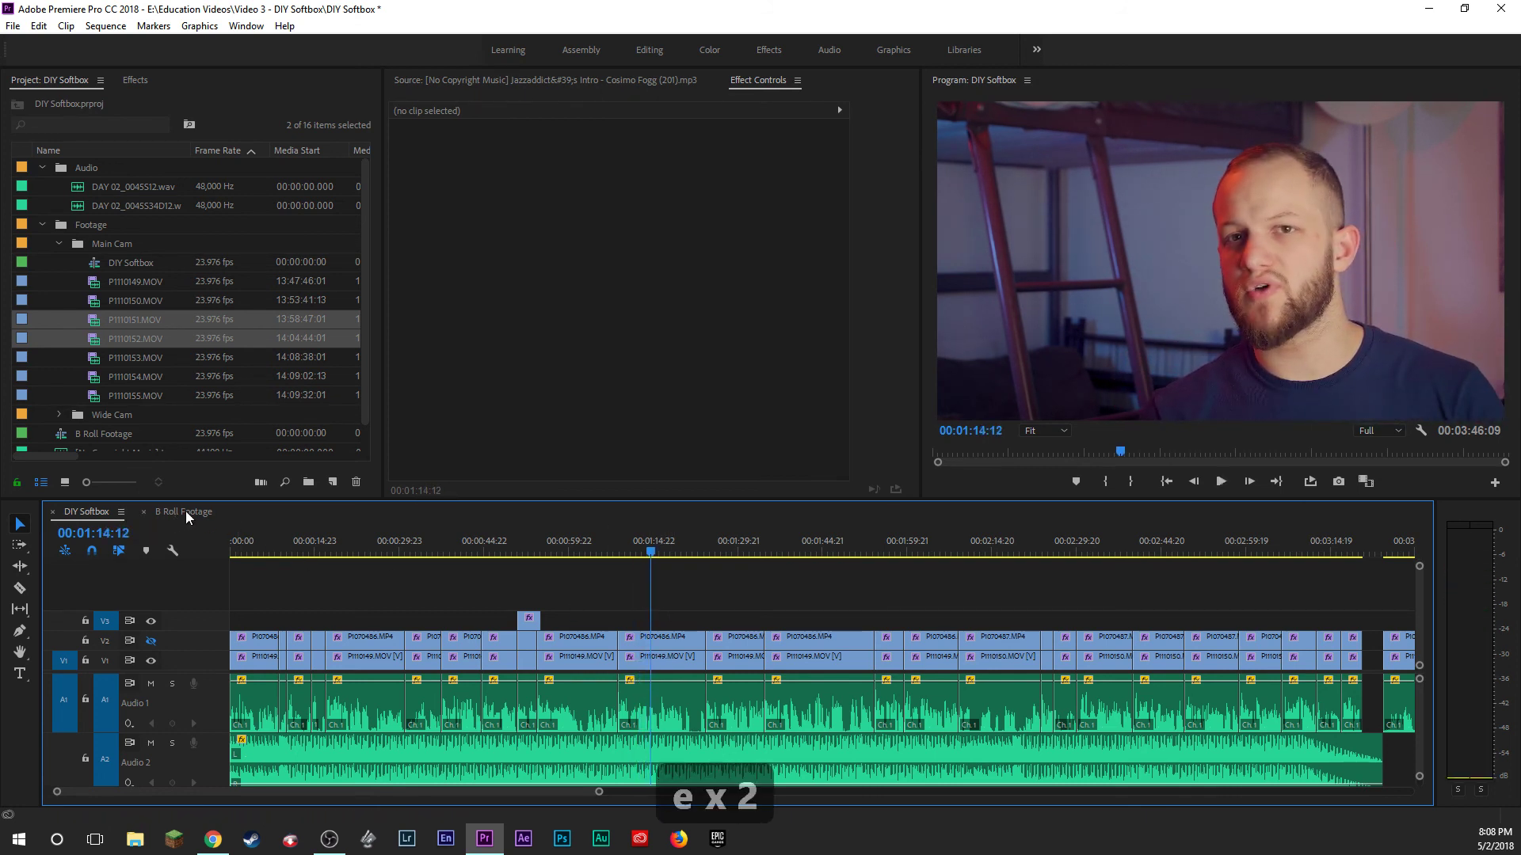
left_click(177, 514)
left_click(244, 661)
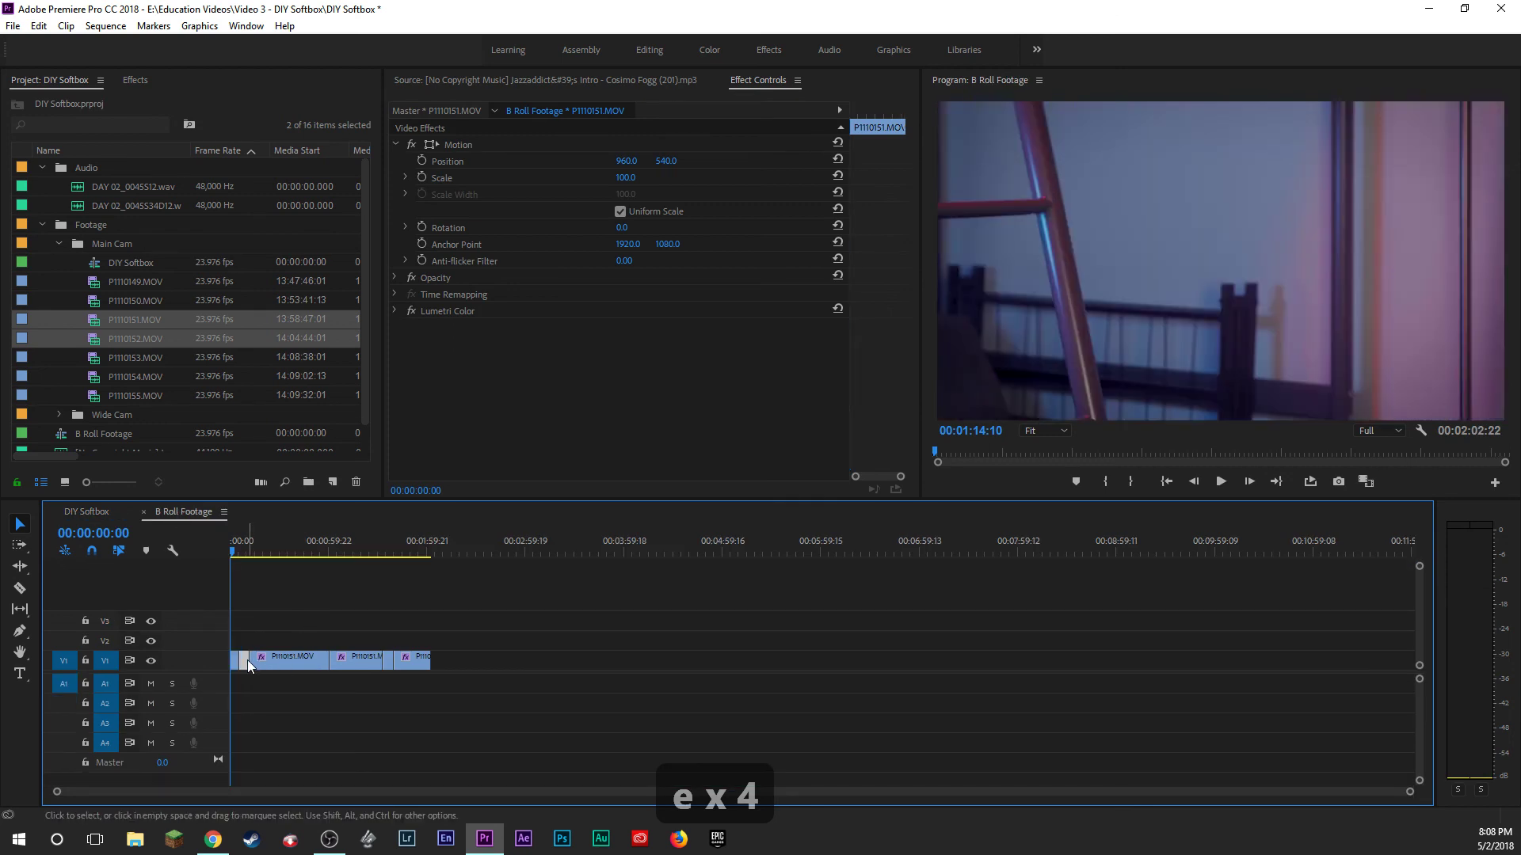
key("ctrl+c")
left_click(87, 512)
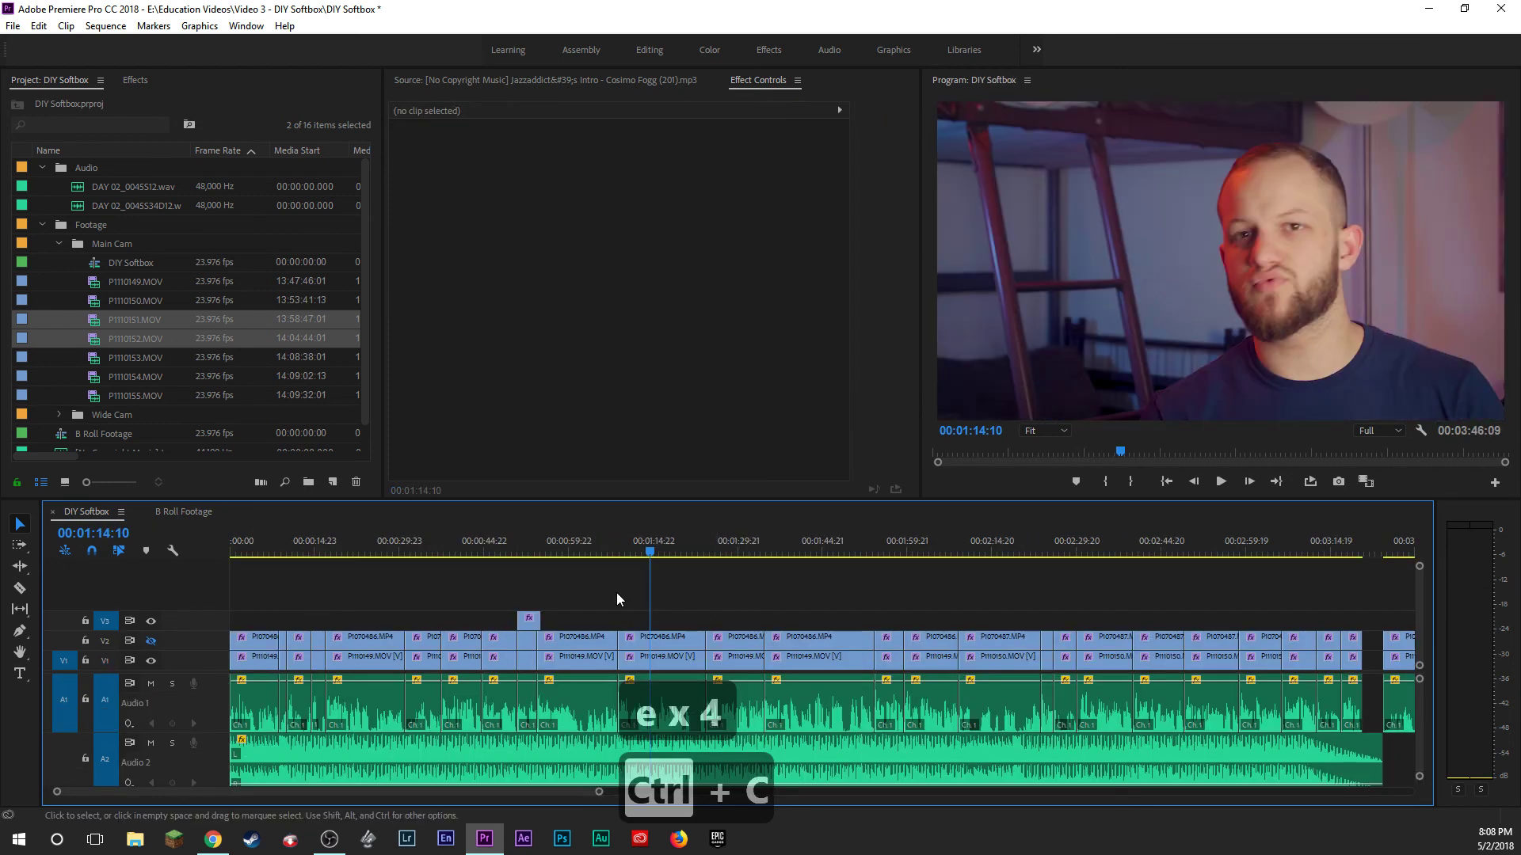
key("ctrl+v")
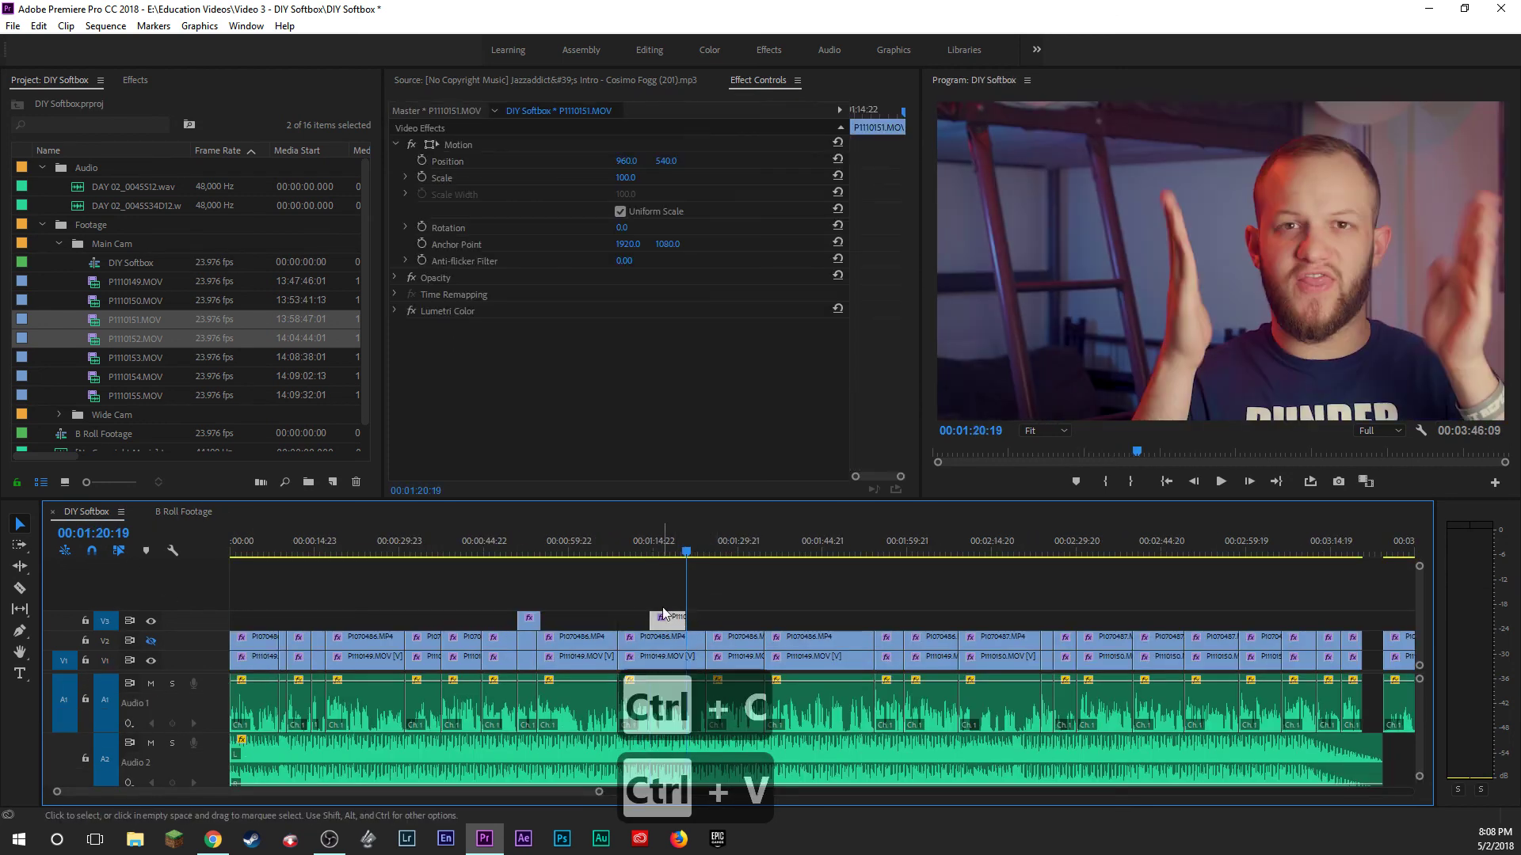
Review the sticks shot, then copy the third B Roll Footage shot and paste it on V3 at 00:01:24:08.
key("a")
key("space")
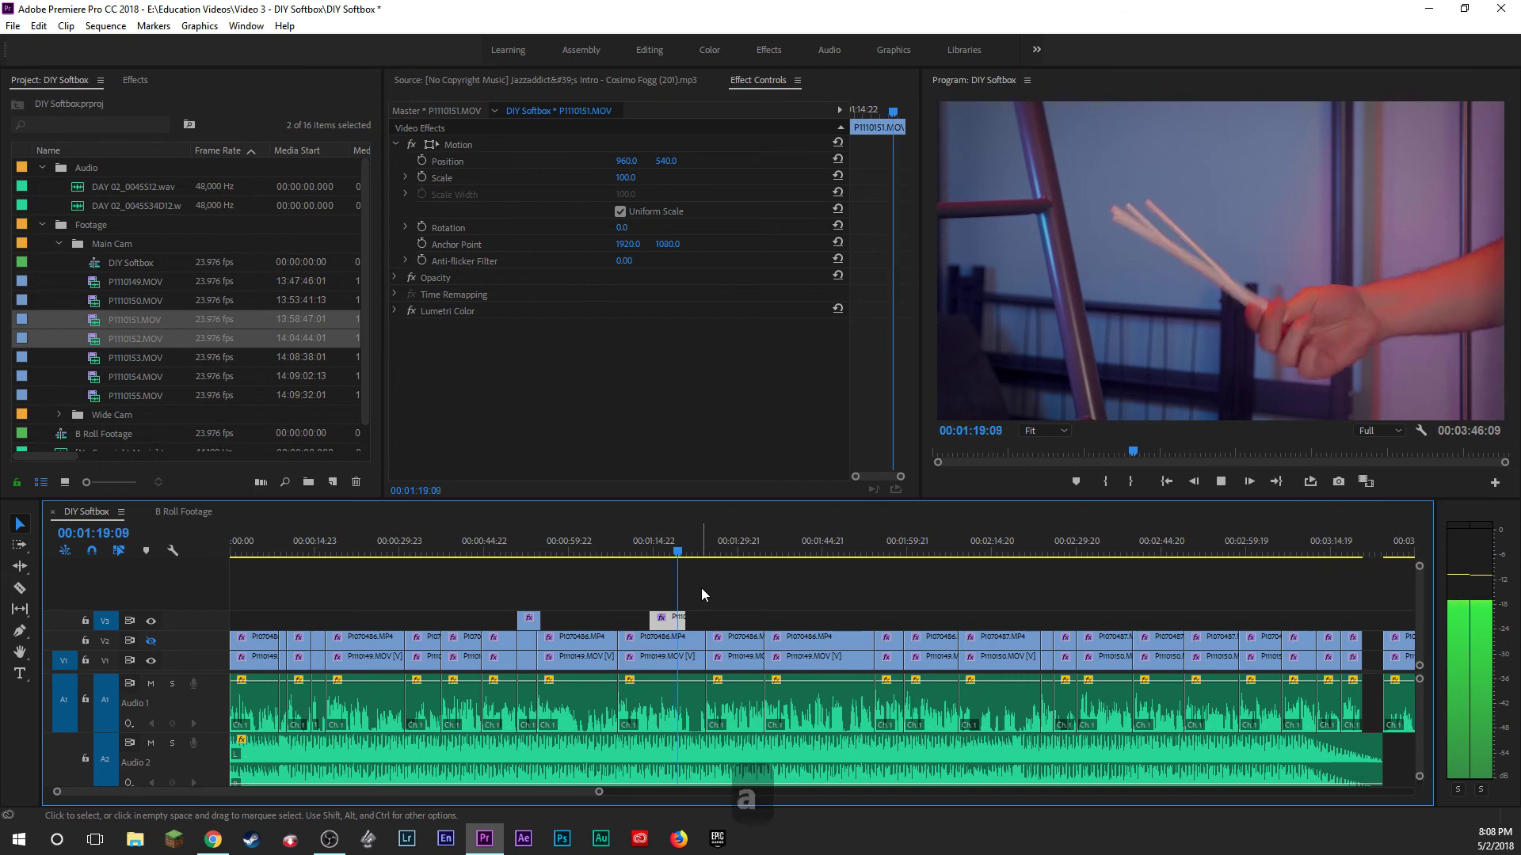
key("space")
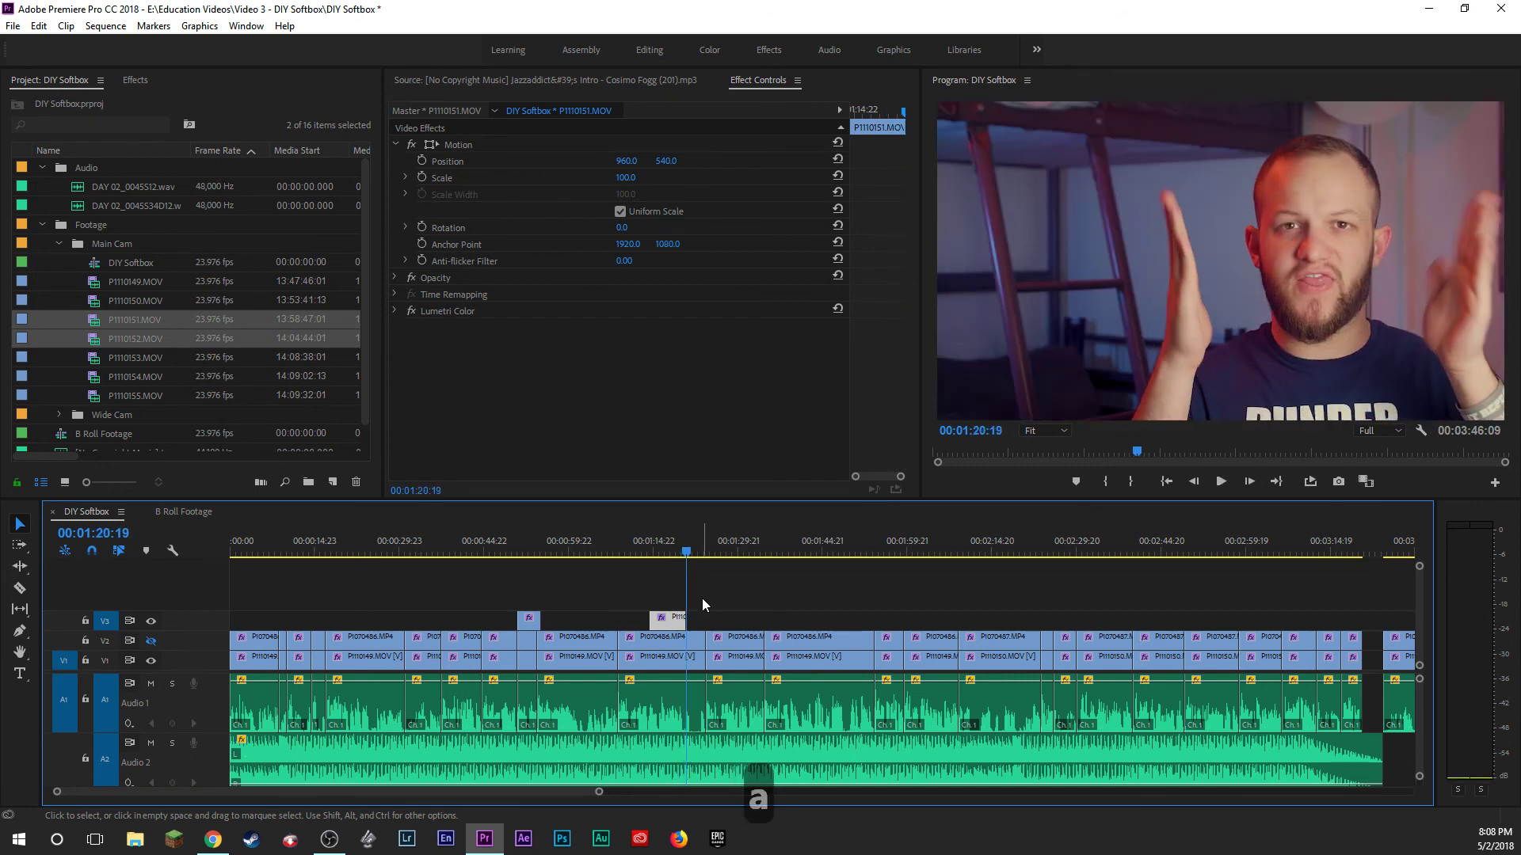
key("space")
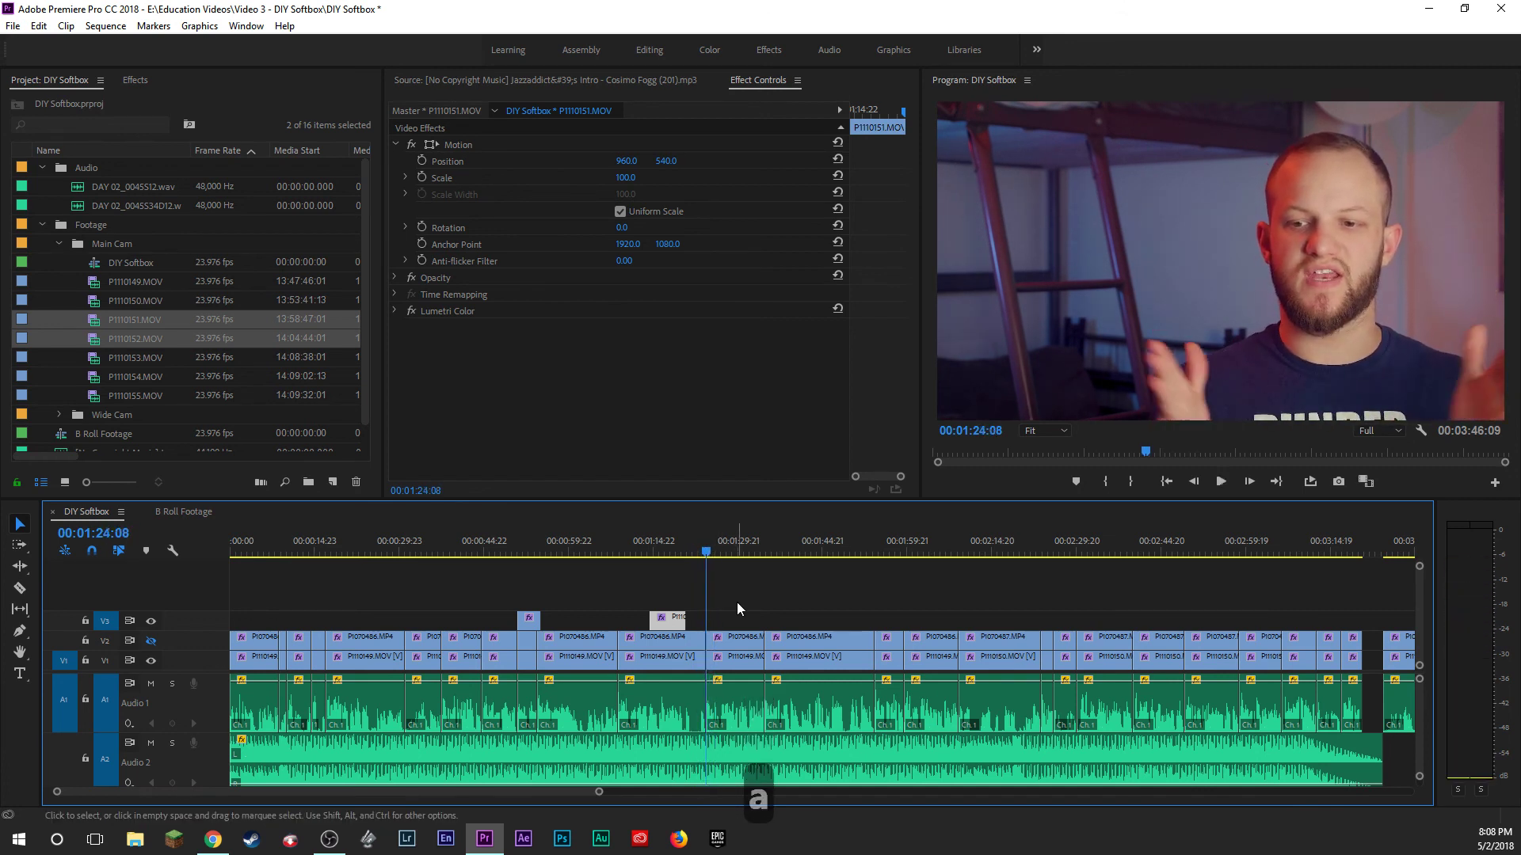
key("space")
left_click(184, 511)
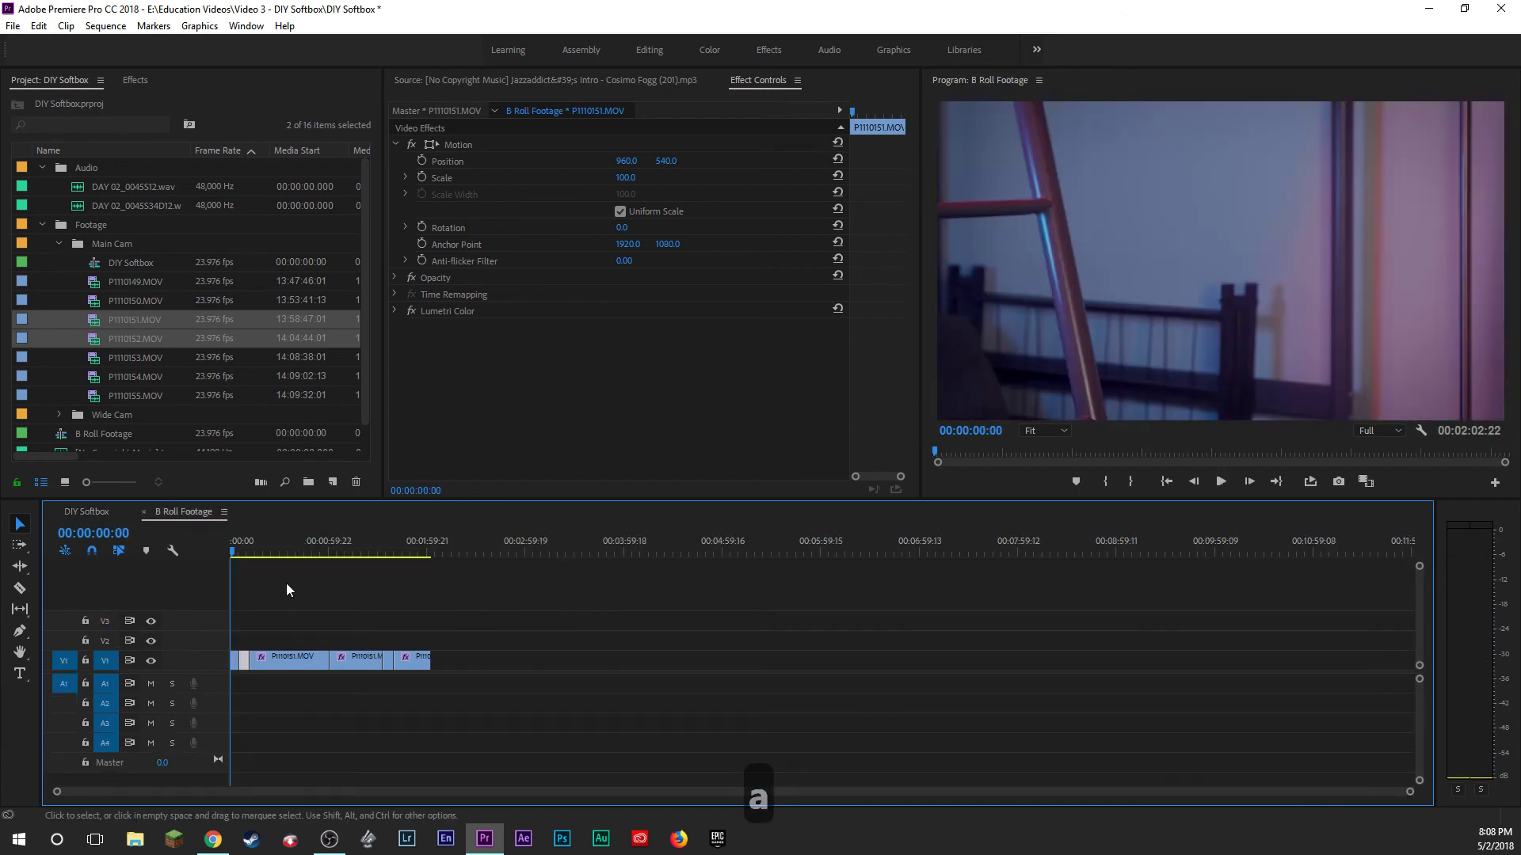
left_click(293, 660)
key("ctrl+c")
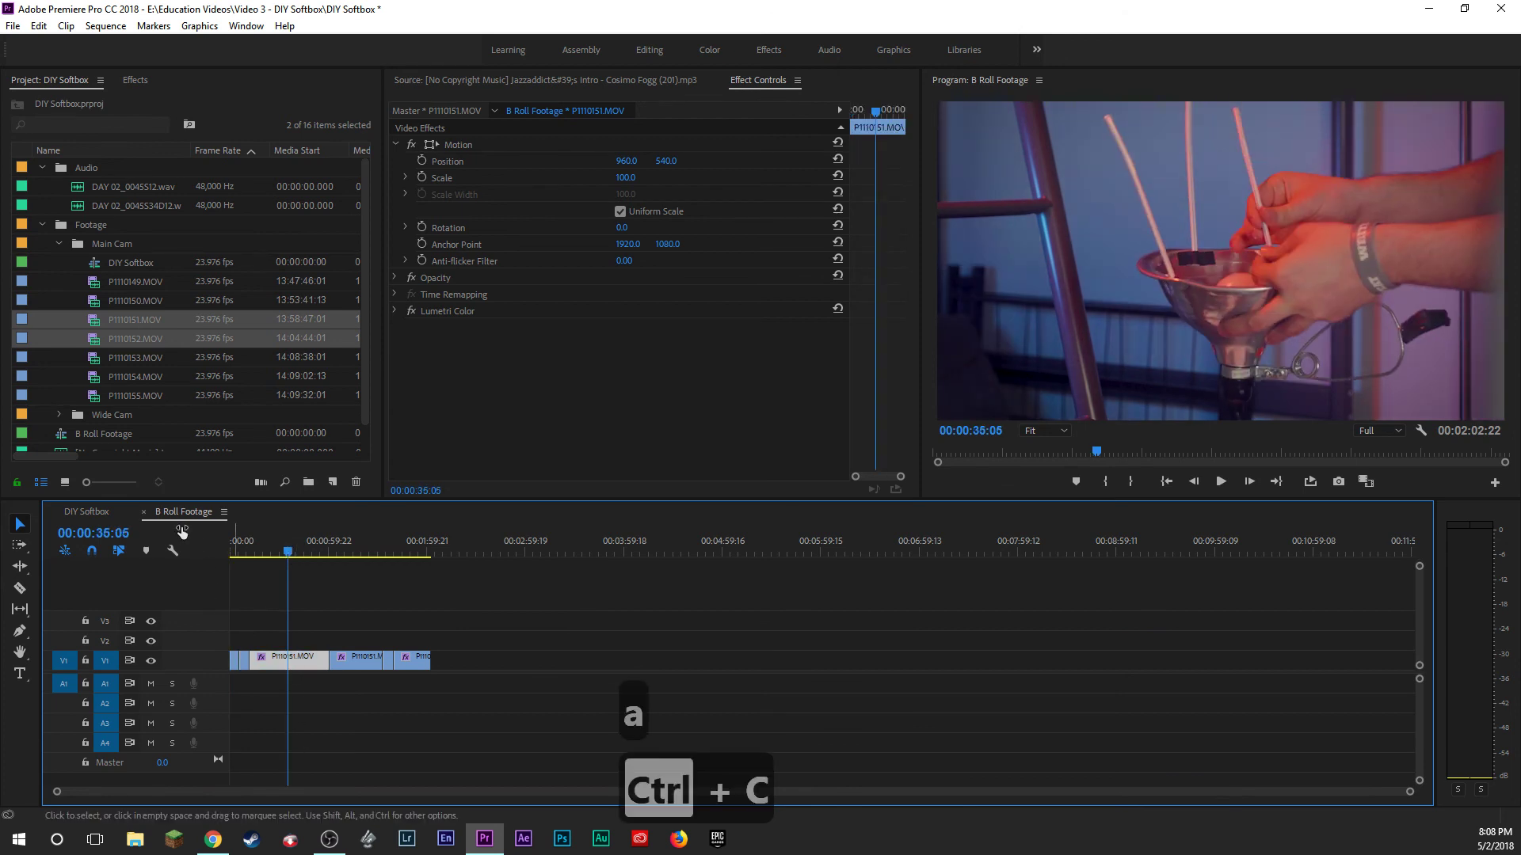
left_click(97, 511)
left_click(728, 575)
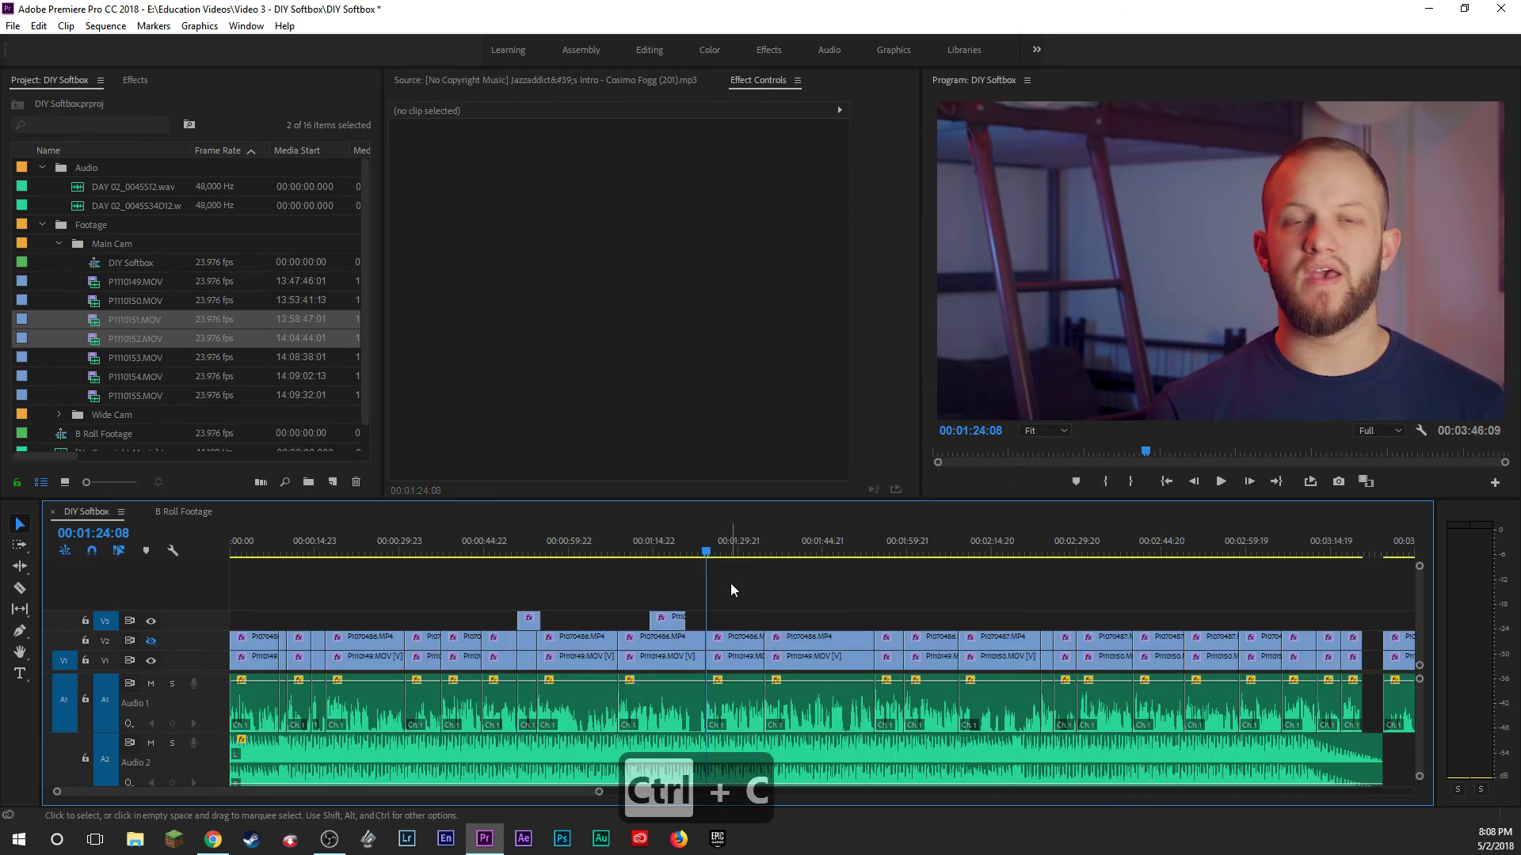
key("ctrl+v")
Play back the long stick-attaching shot against the narration and place the playhead at 00:01:34:18, where it should end.
key("a")
key("a")
key("a")
key("a")
key("a")
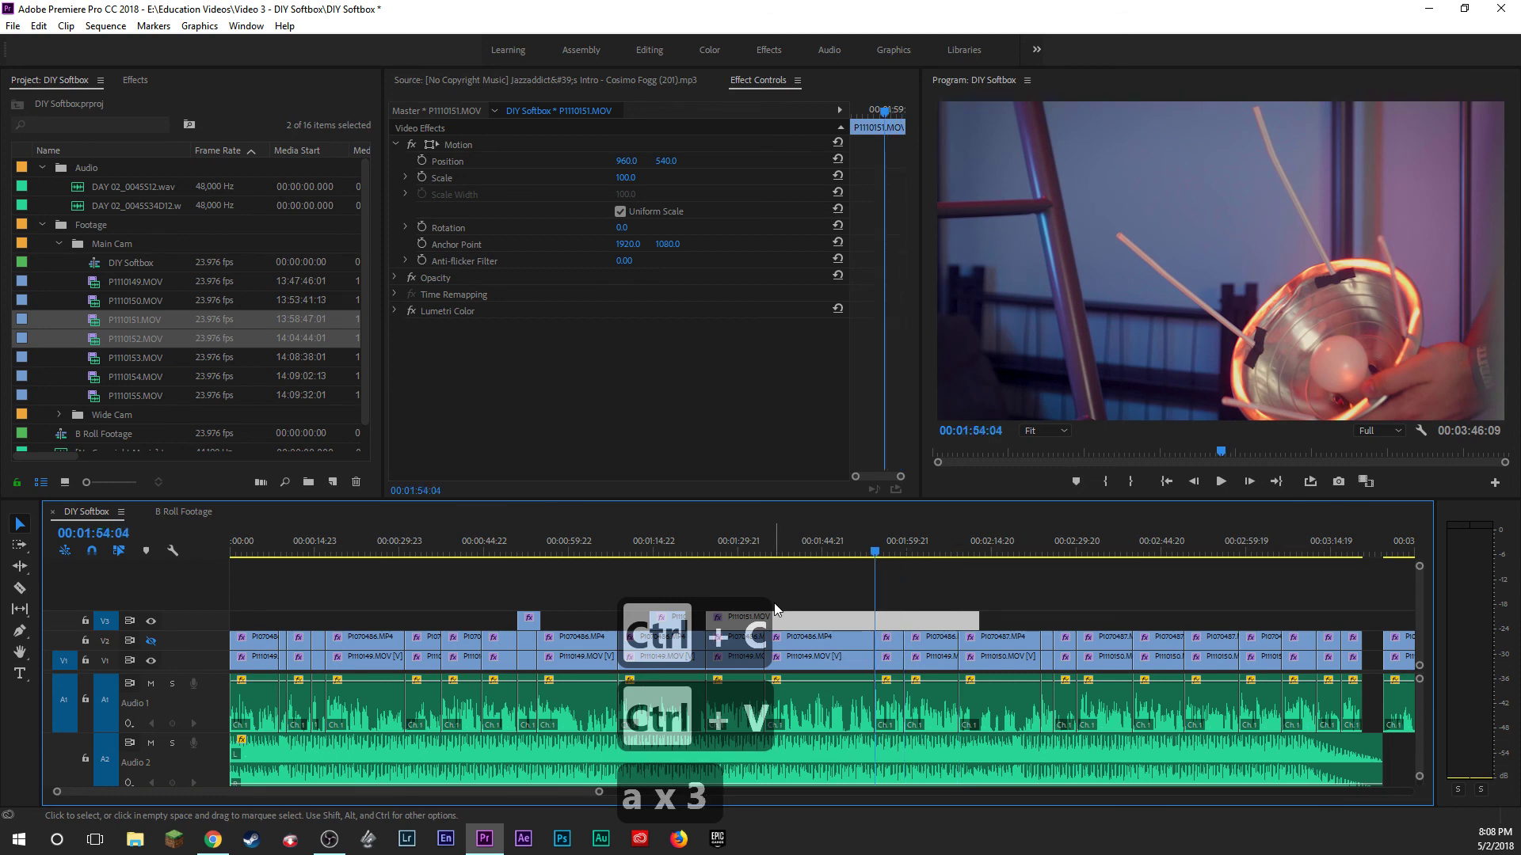
key("s")
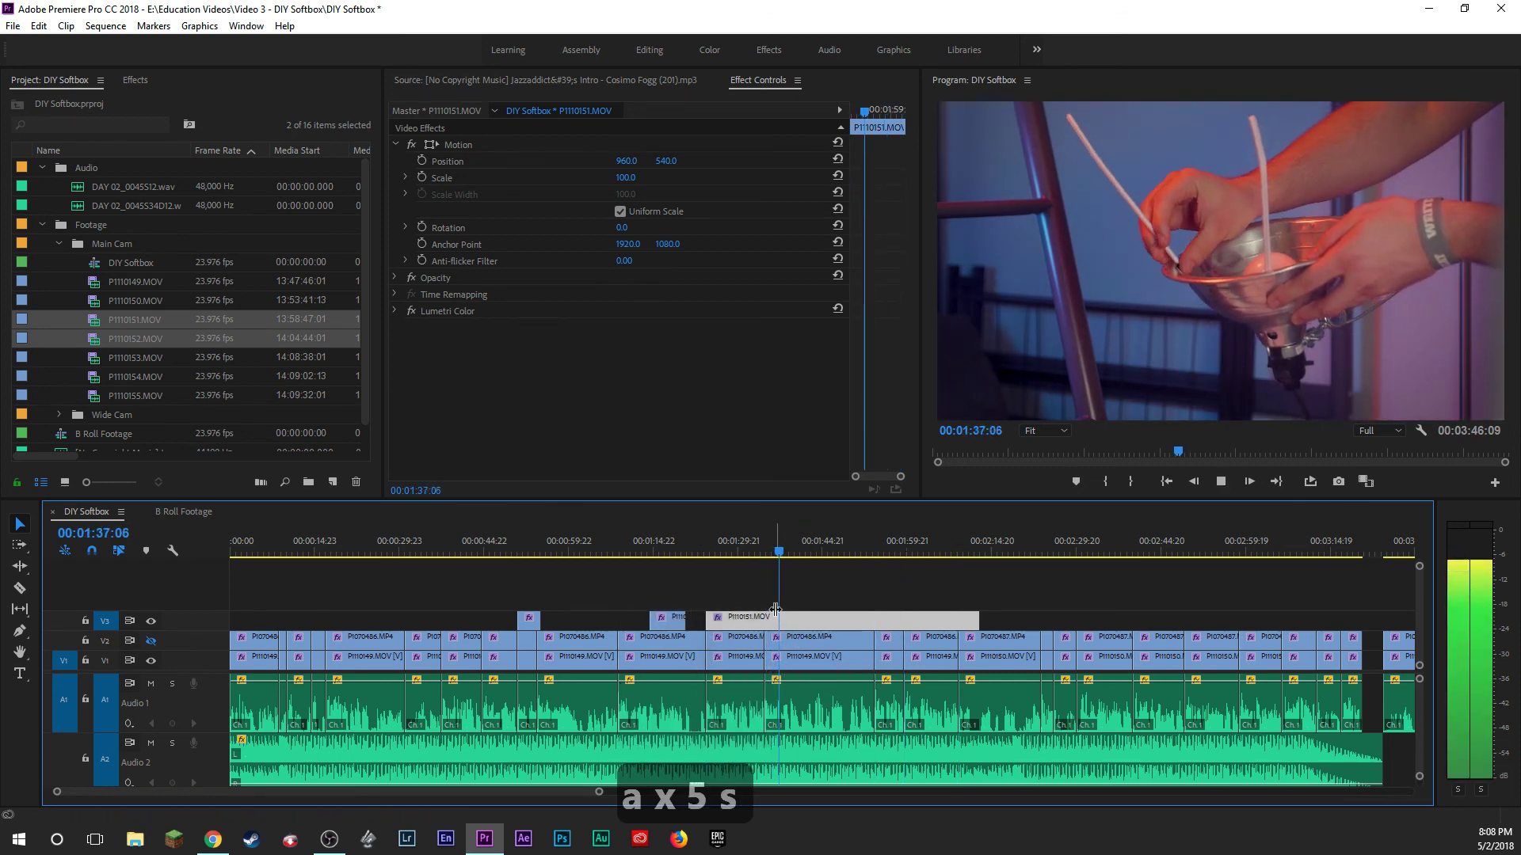
key("a")
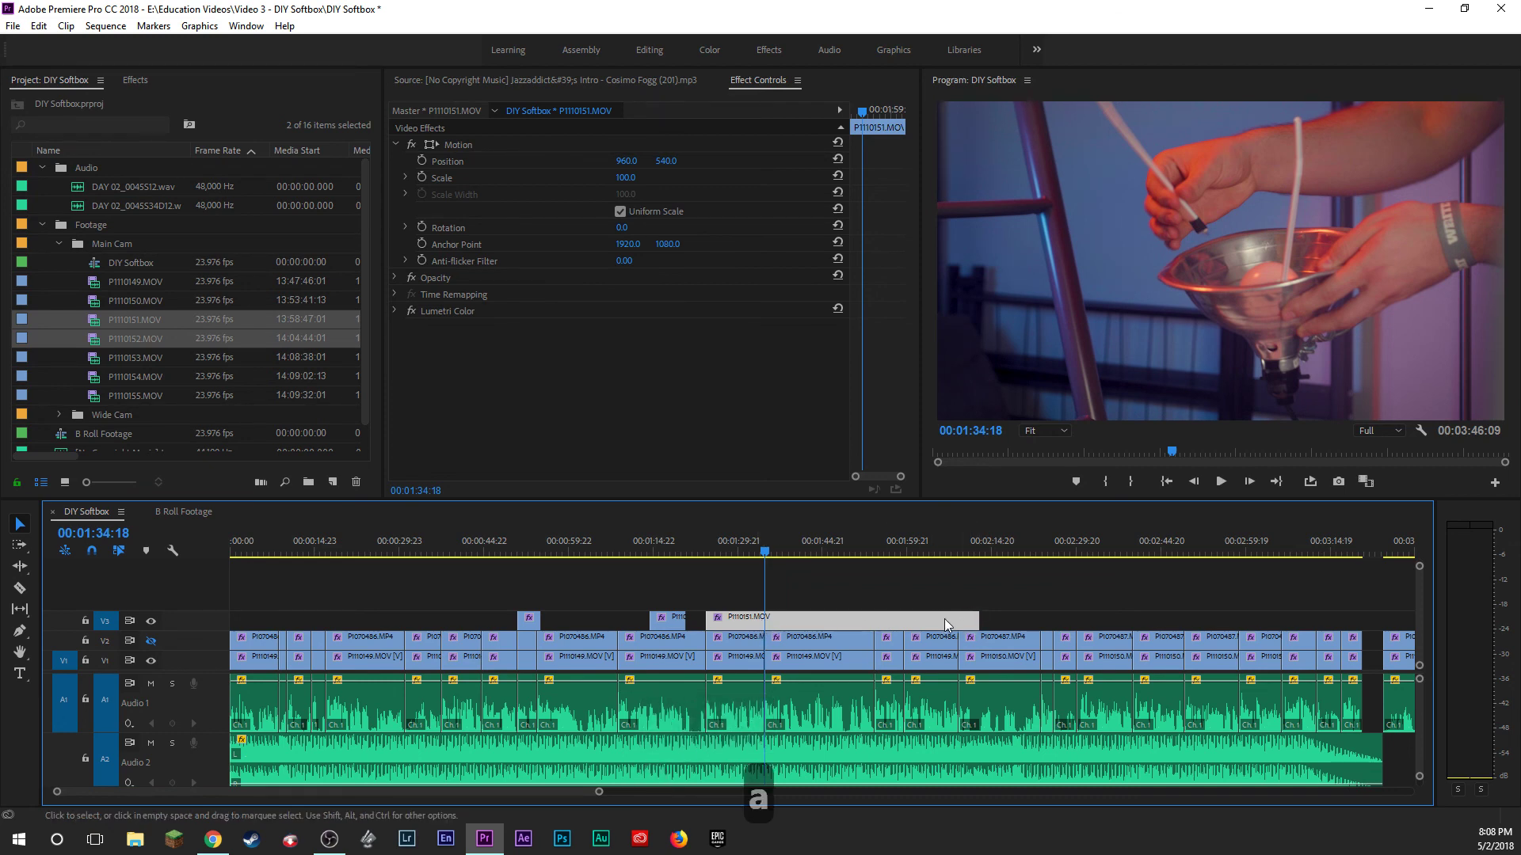
Try to trim the end of the long P1110151.MOV shot on V3 back to 00:01:34:18.
left_click_drag(979, 620, 760, 616)
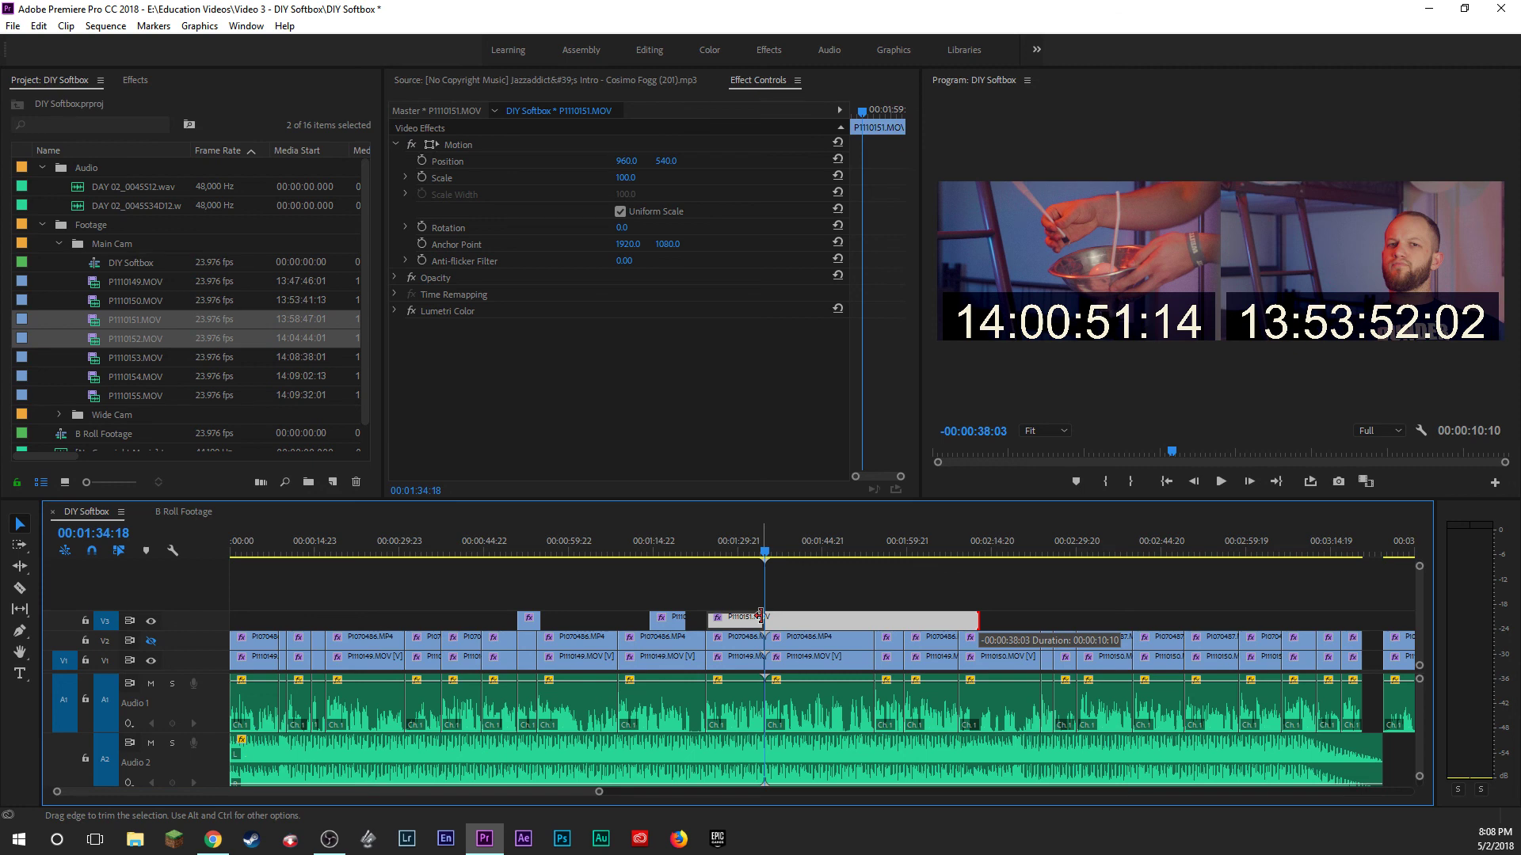
left_click_drag(760, 616, 759, 616)
key("ctrl+z")
Undo the end trim of the long P1110151.MOV shot on V3 and speed it up by setting its duration to 00:00:10:10.
right_click(760, 617)
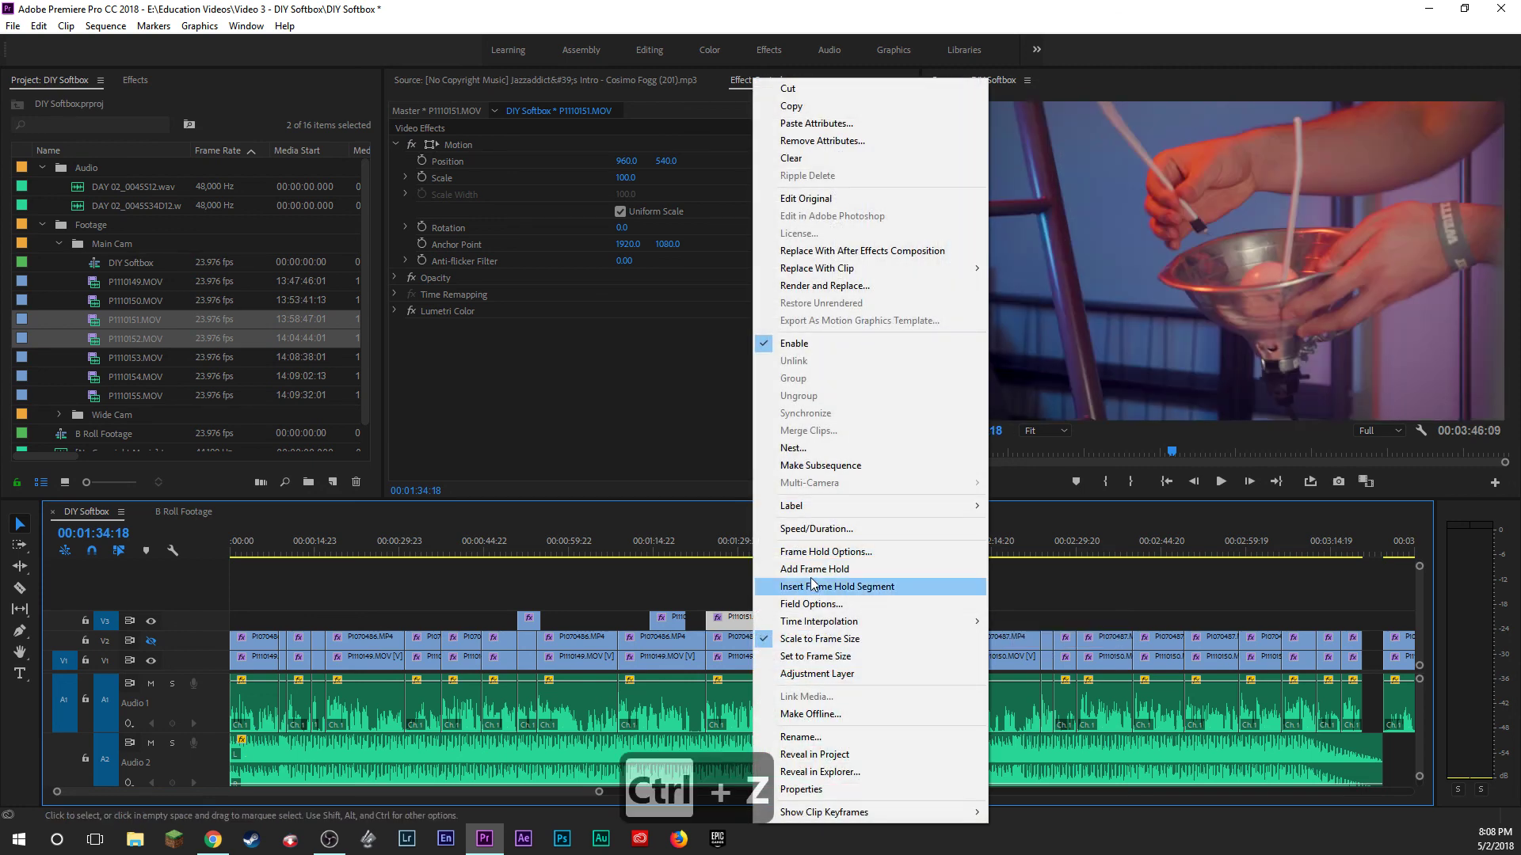
left_click(806, 530)
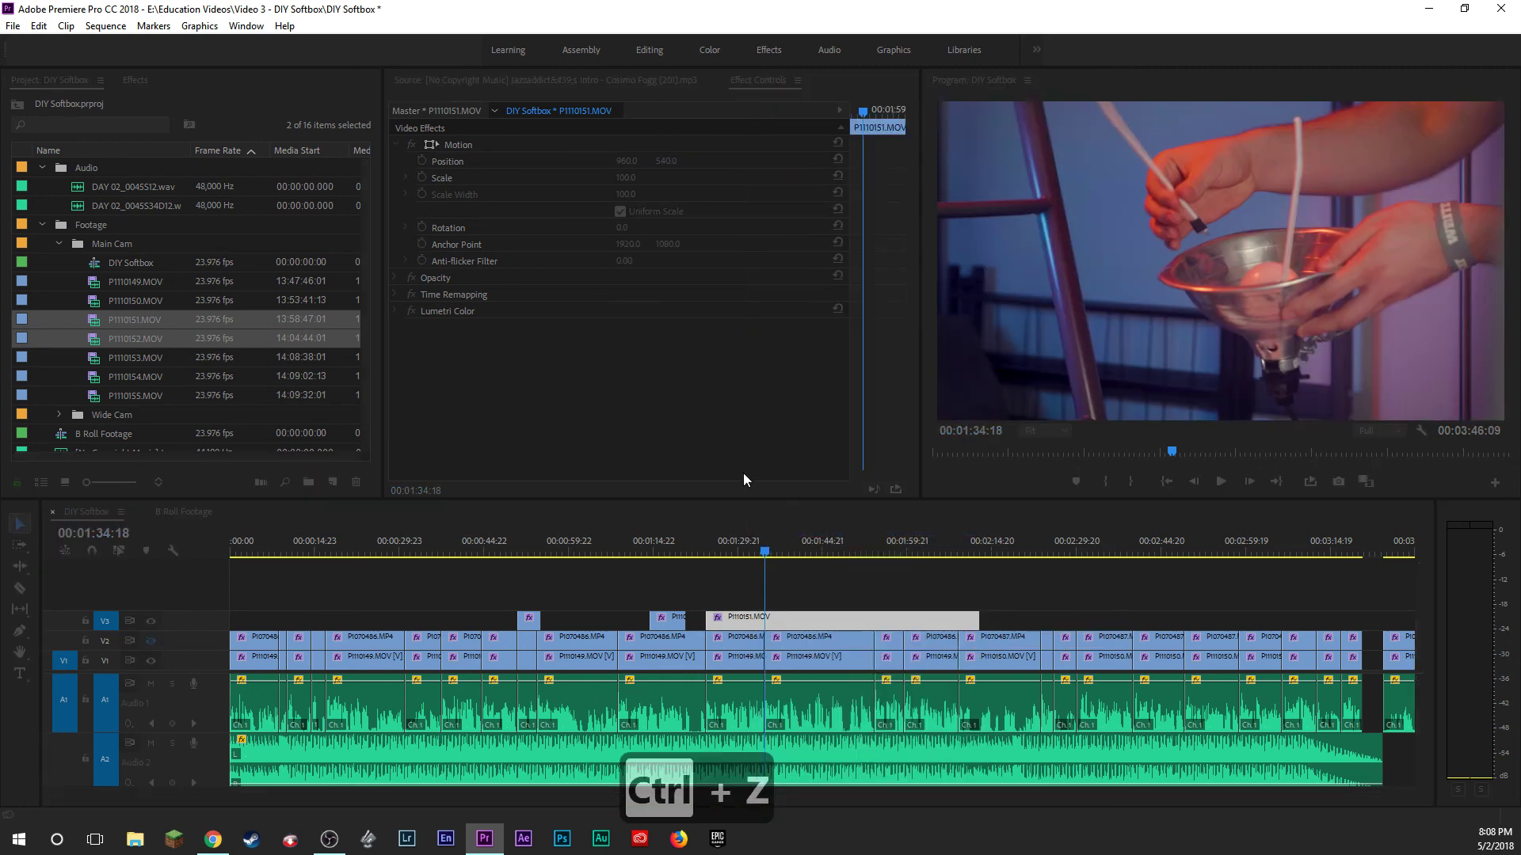
left_click_drag(208, 369, 744, 279)
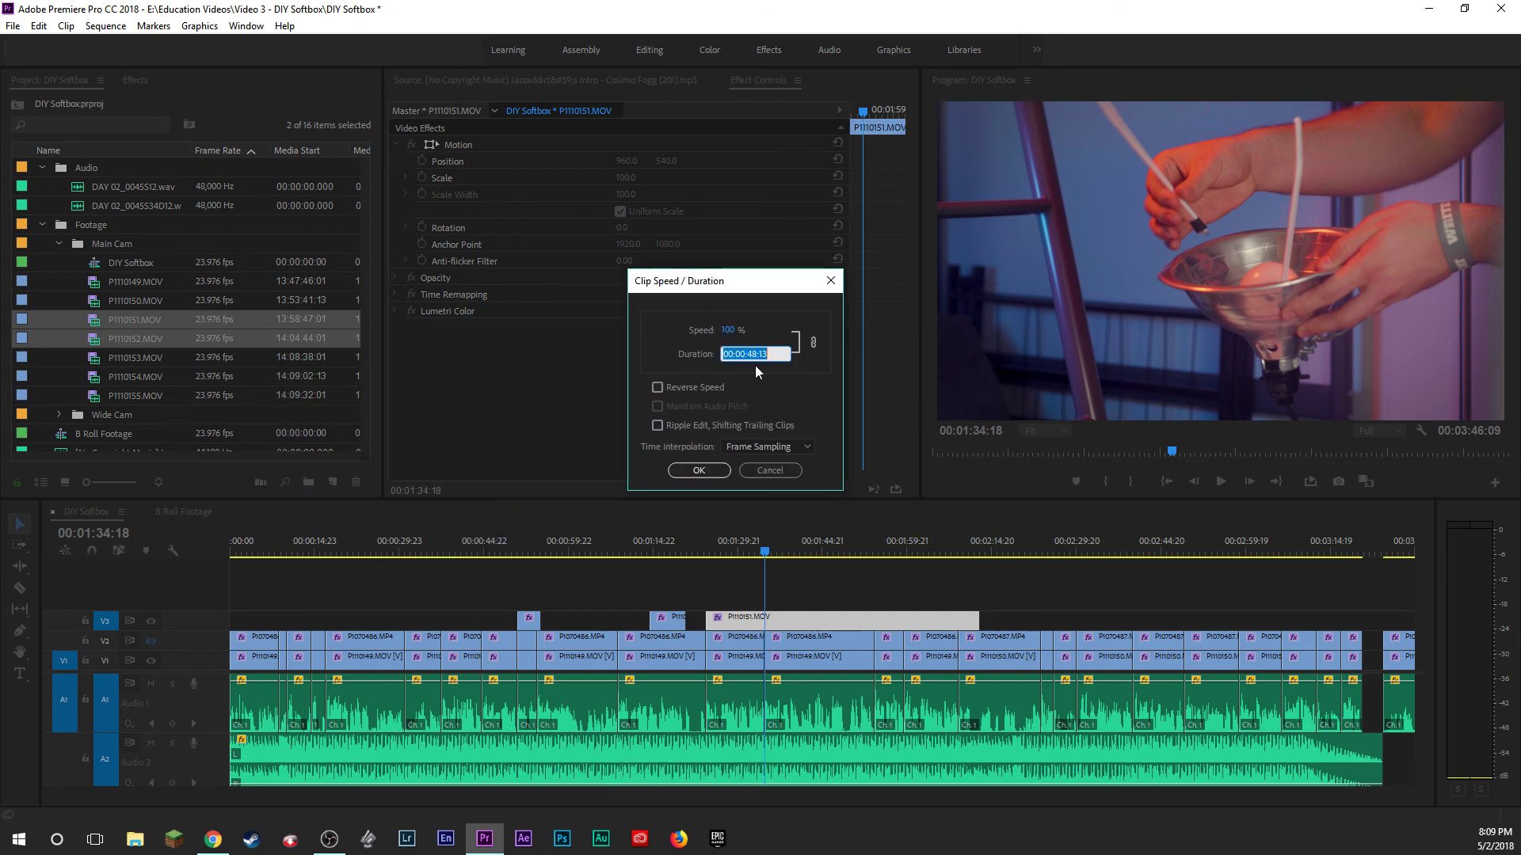
key("BackSpace")
key("BackSpace")
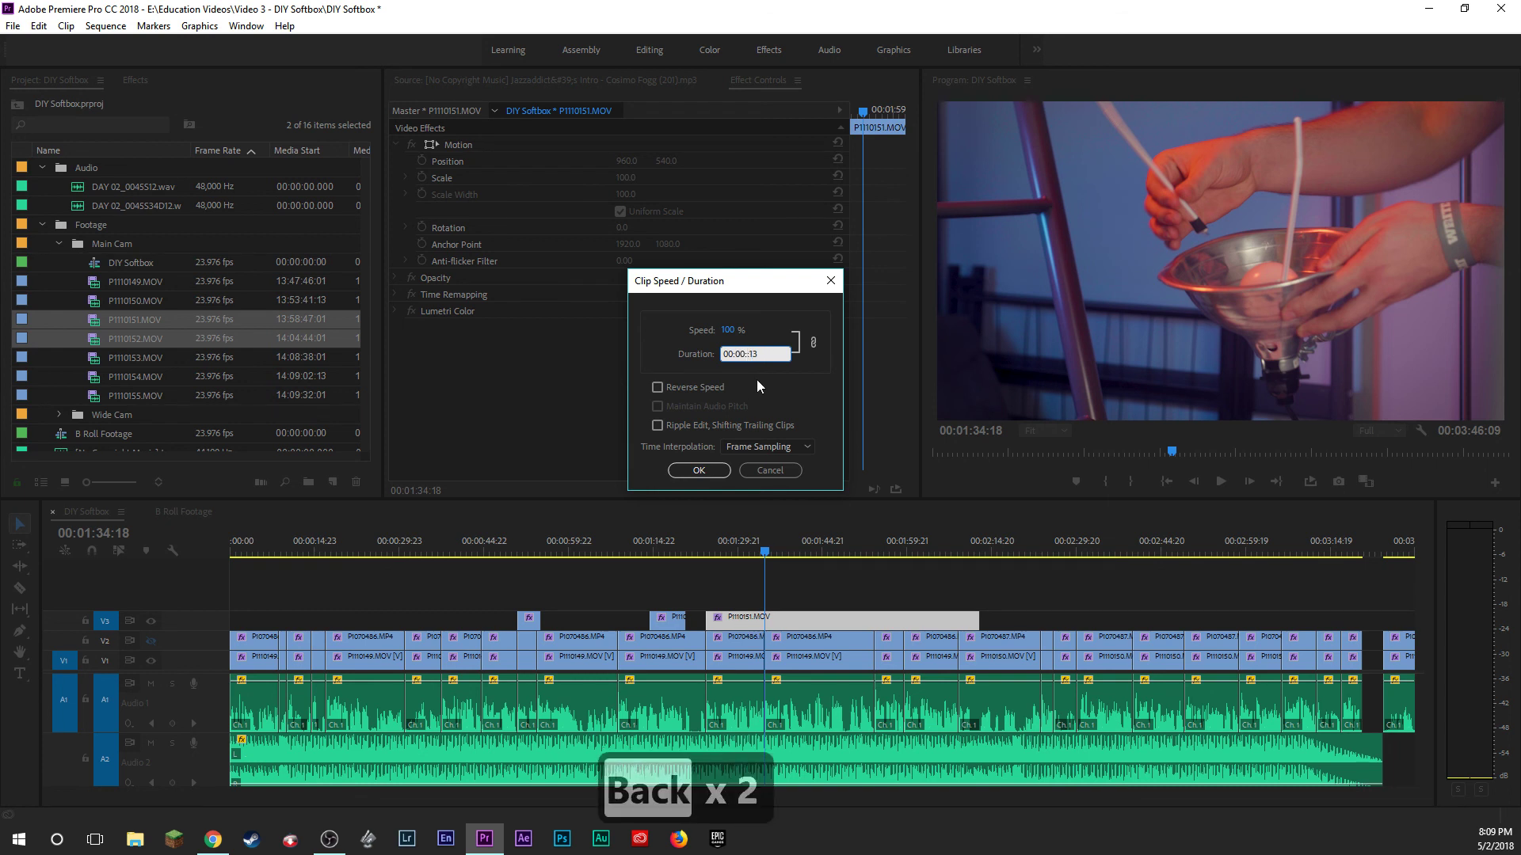
type("10")
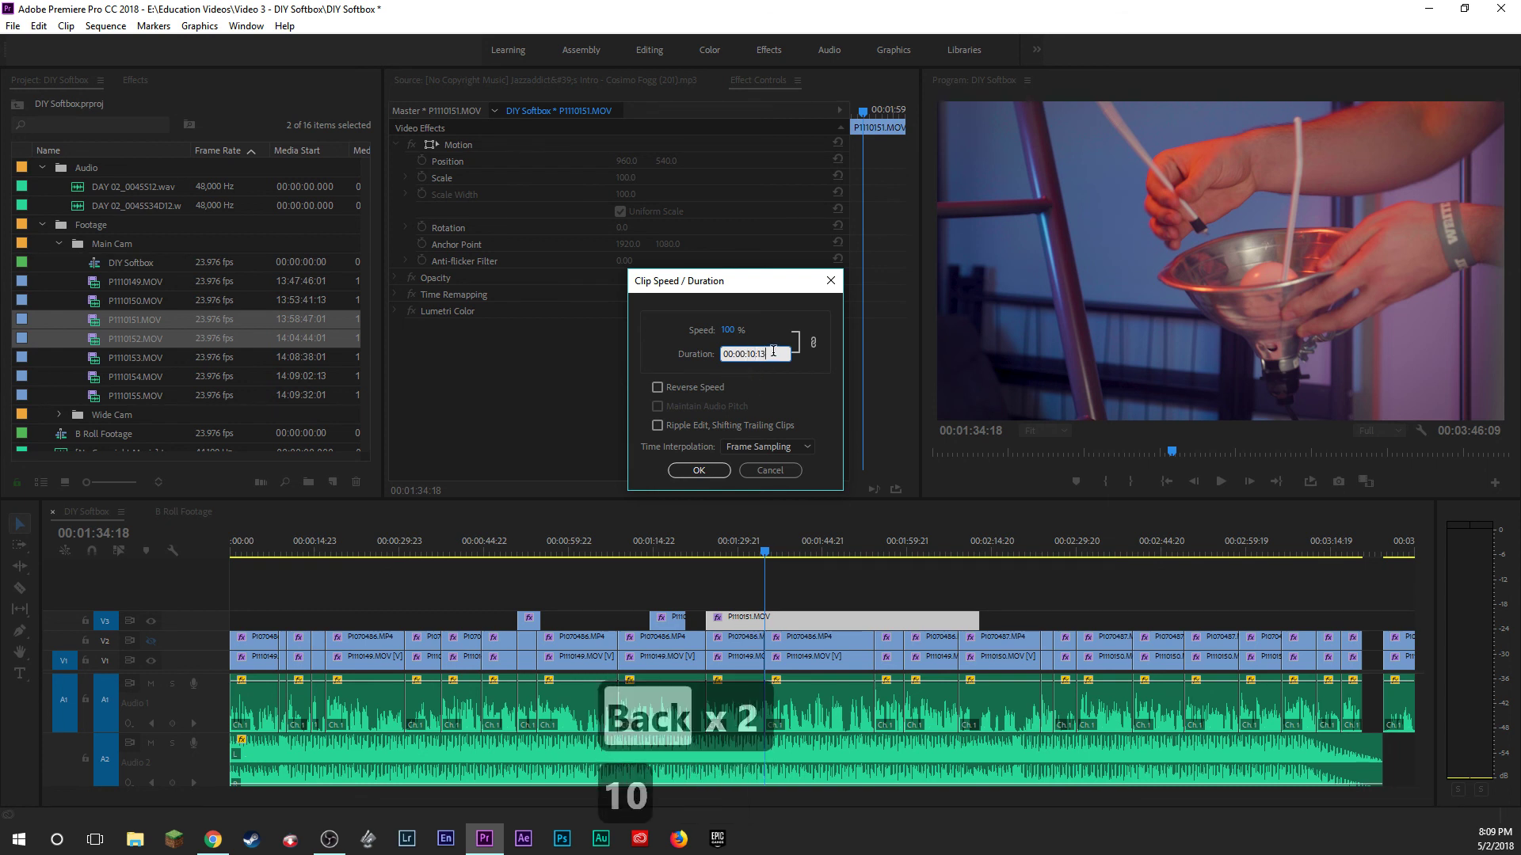
key("BackSpace")
type("0")
left_click(723, 468)
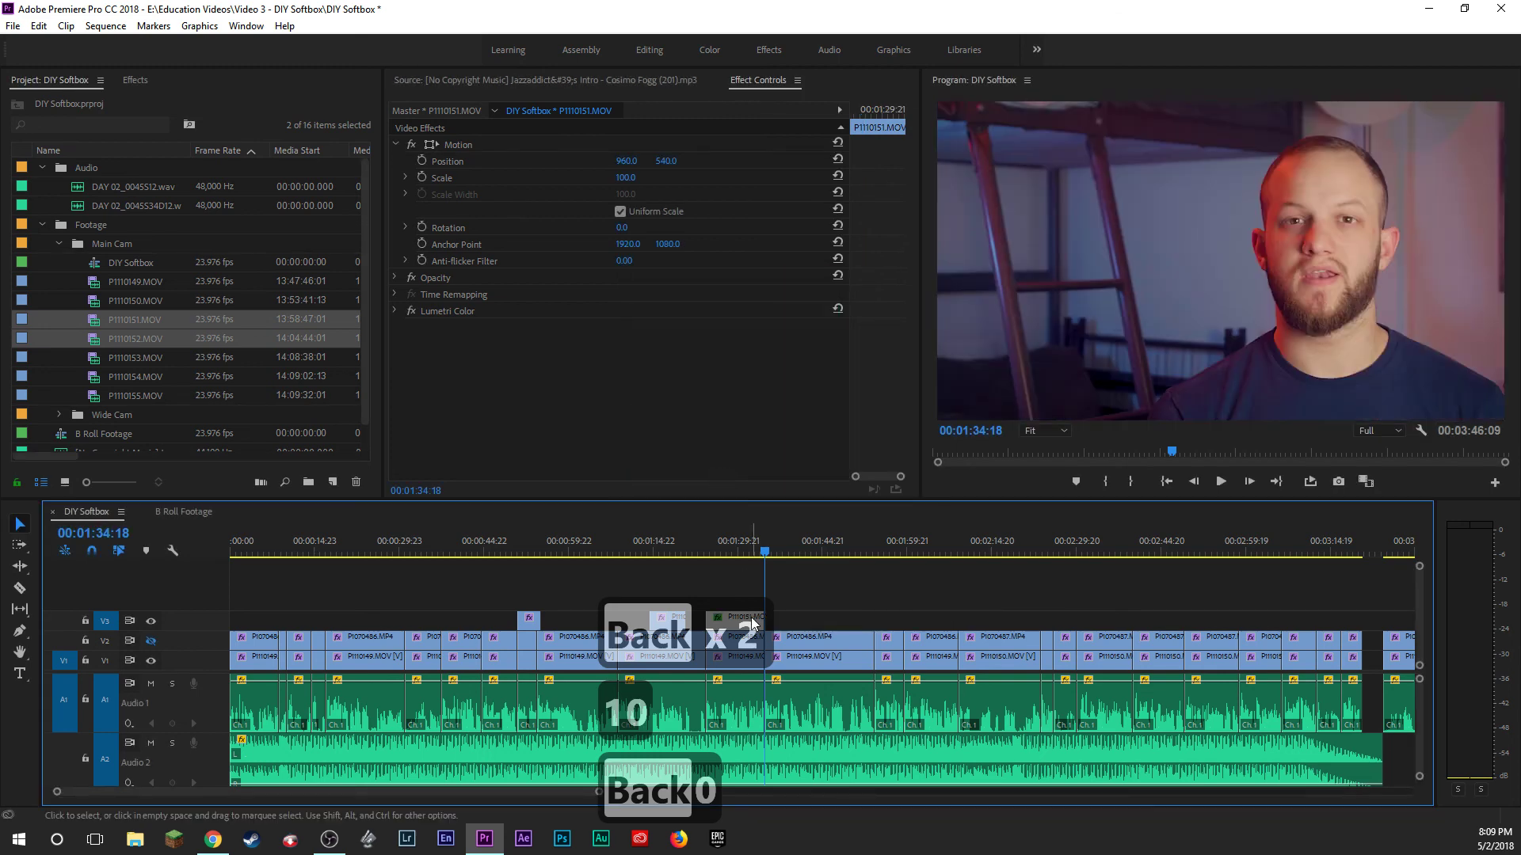
Play back the sped-up stick-attaching shot from its start at 00:01:24:08 against the narration.
left_click(738, 576)
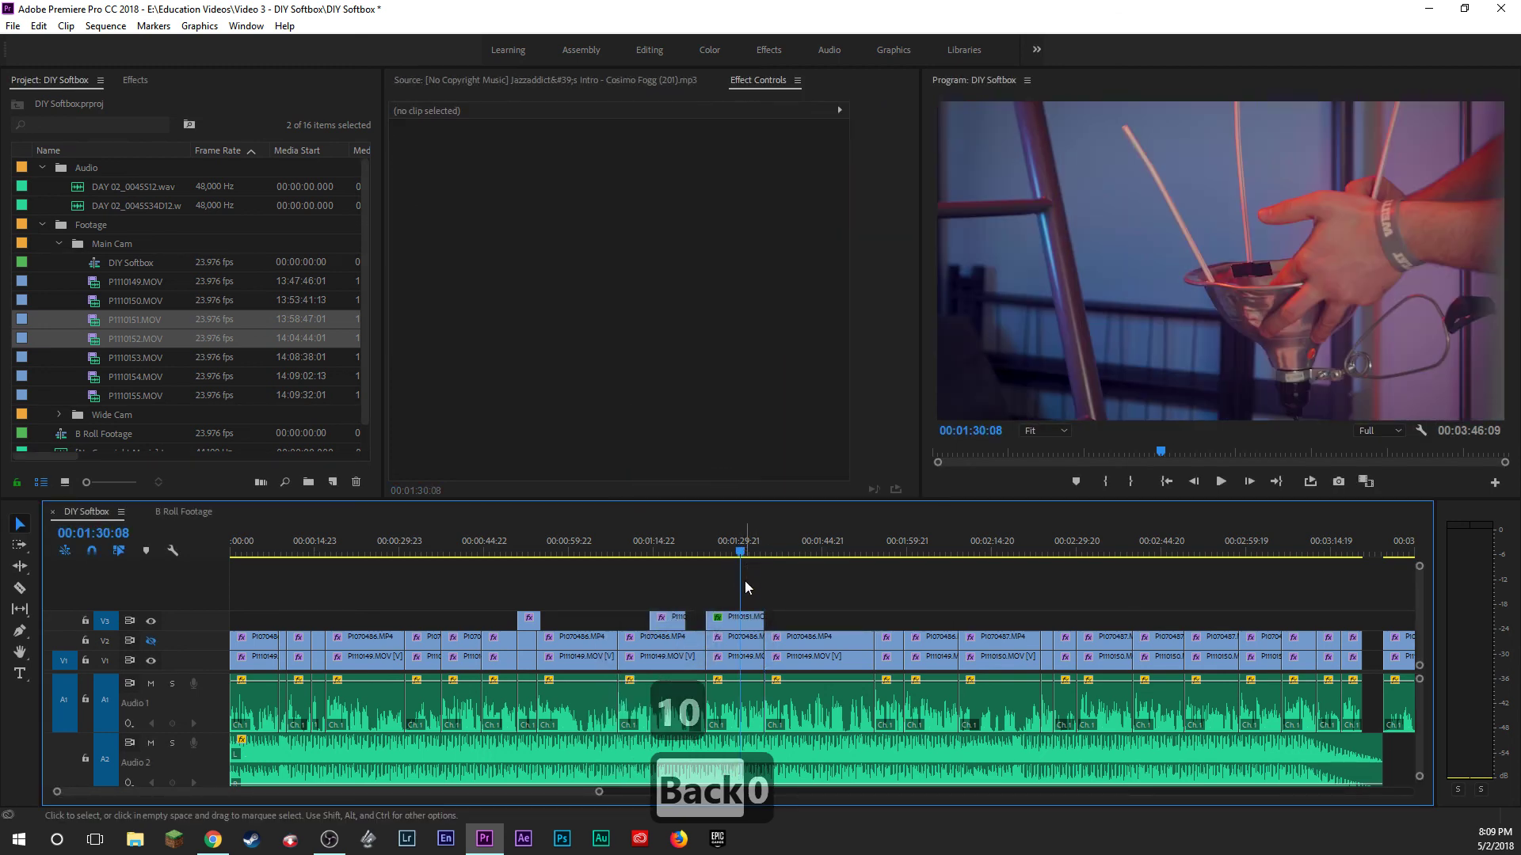
key("a")
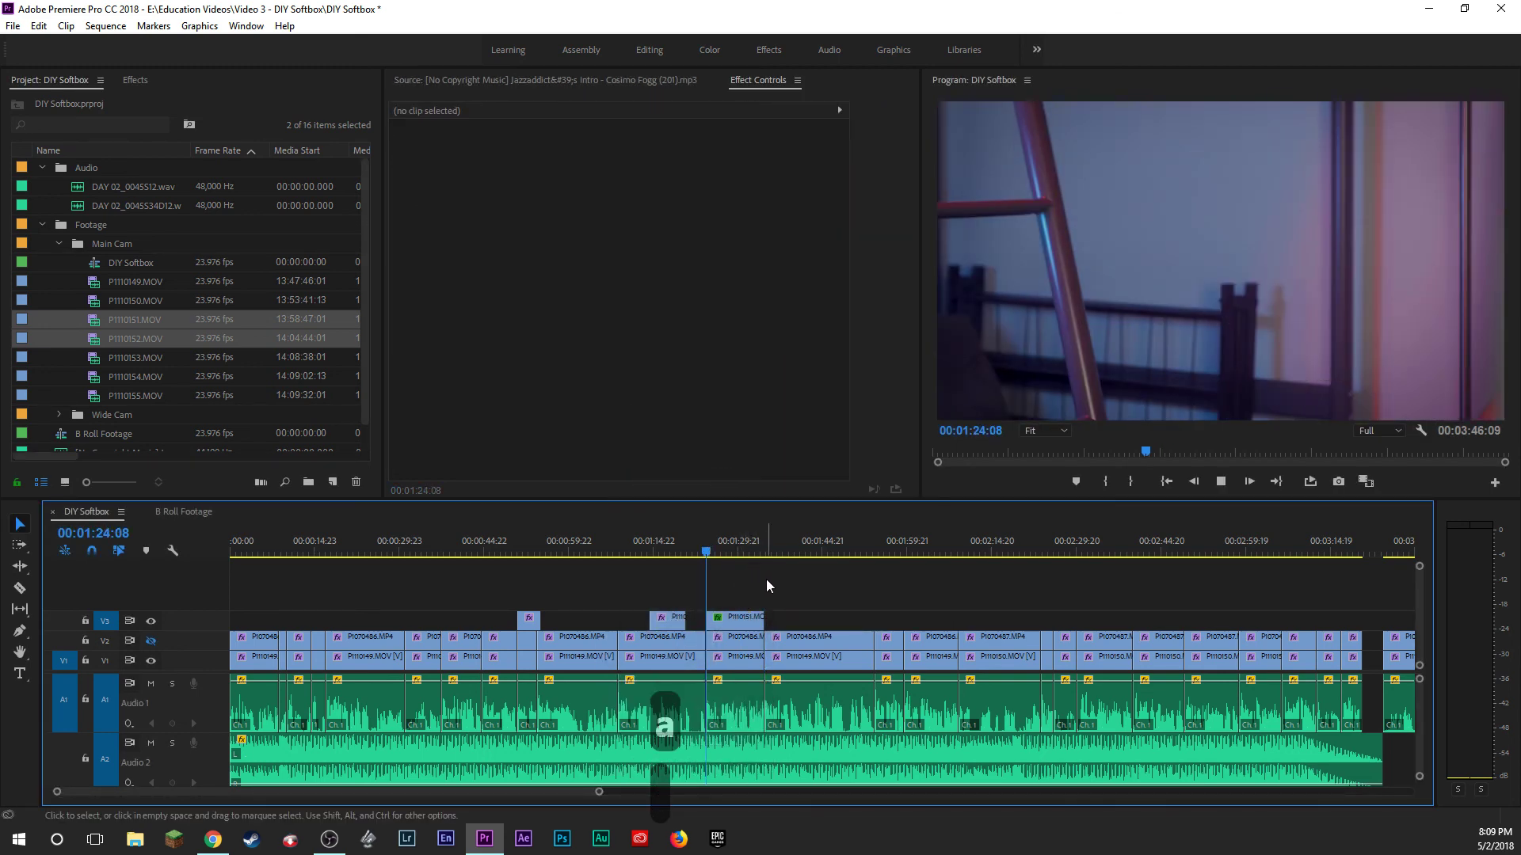
key("space")
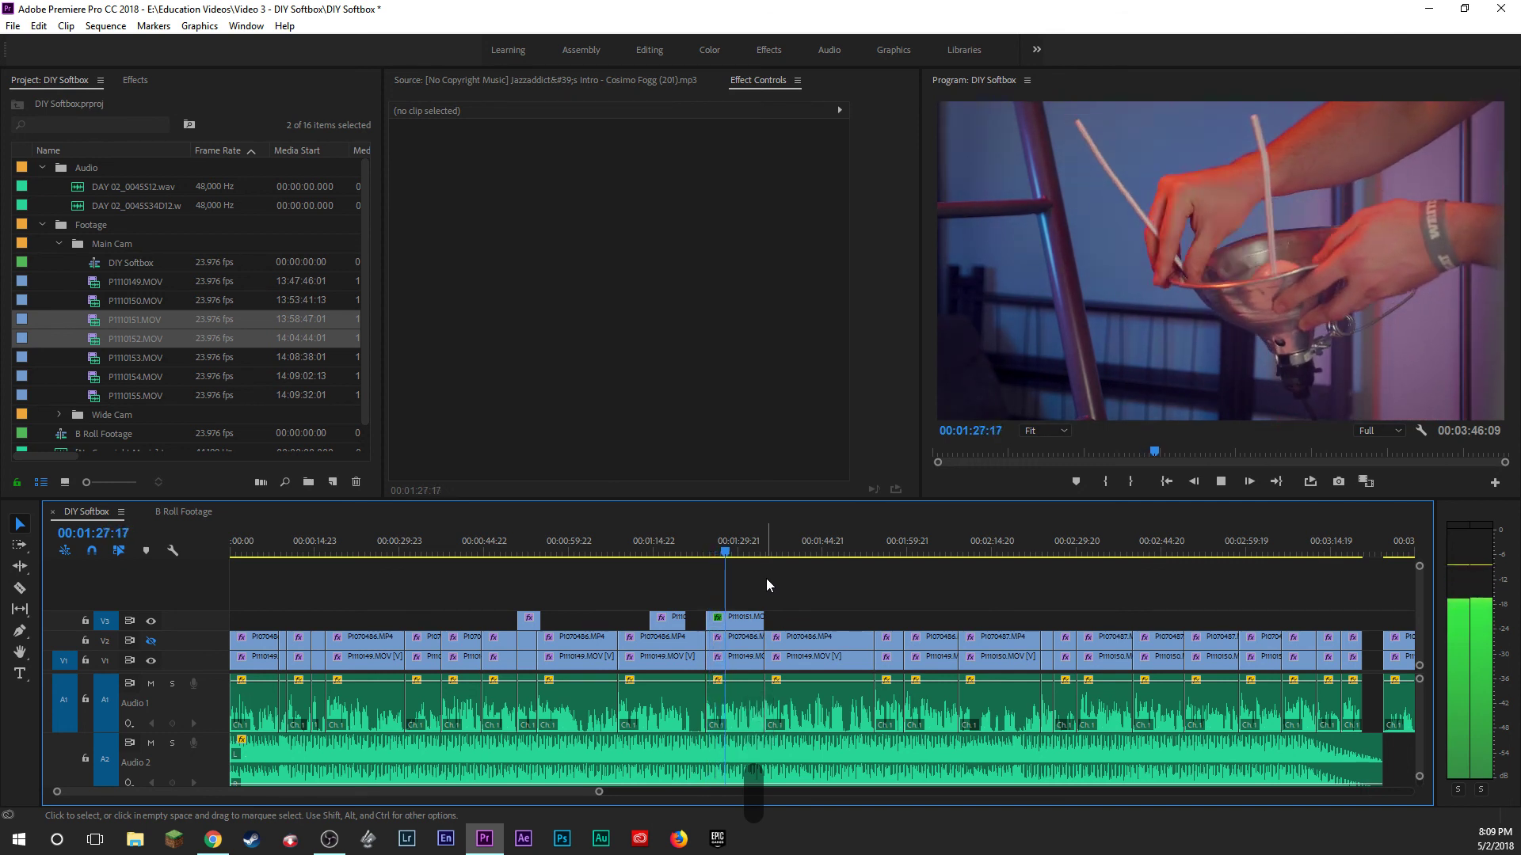
key("space")
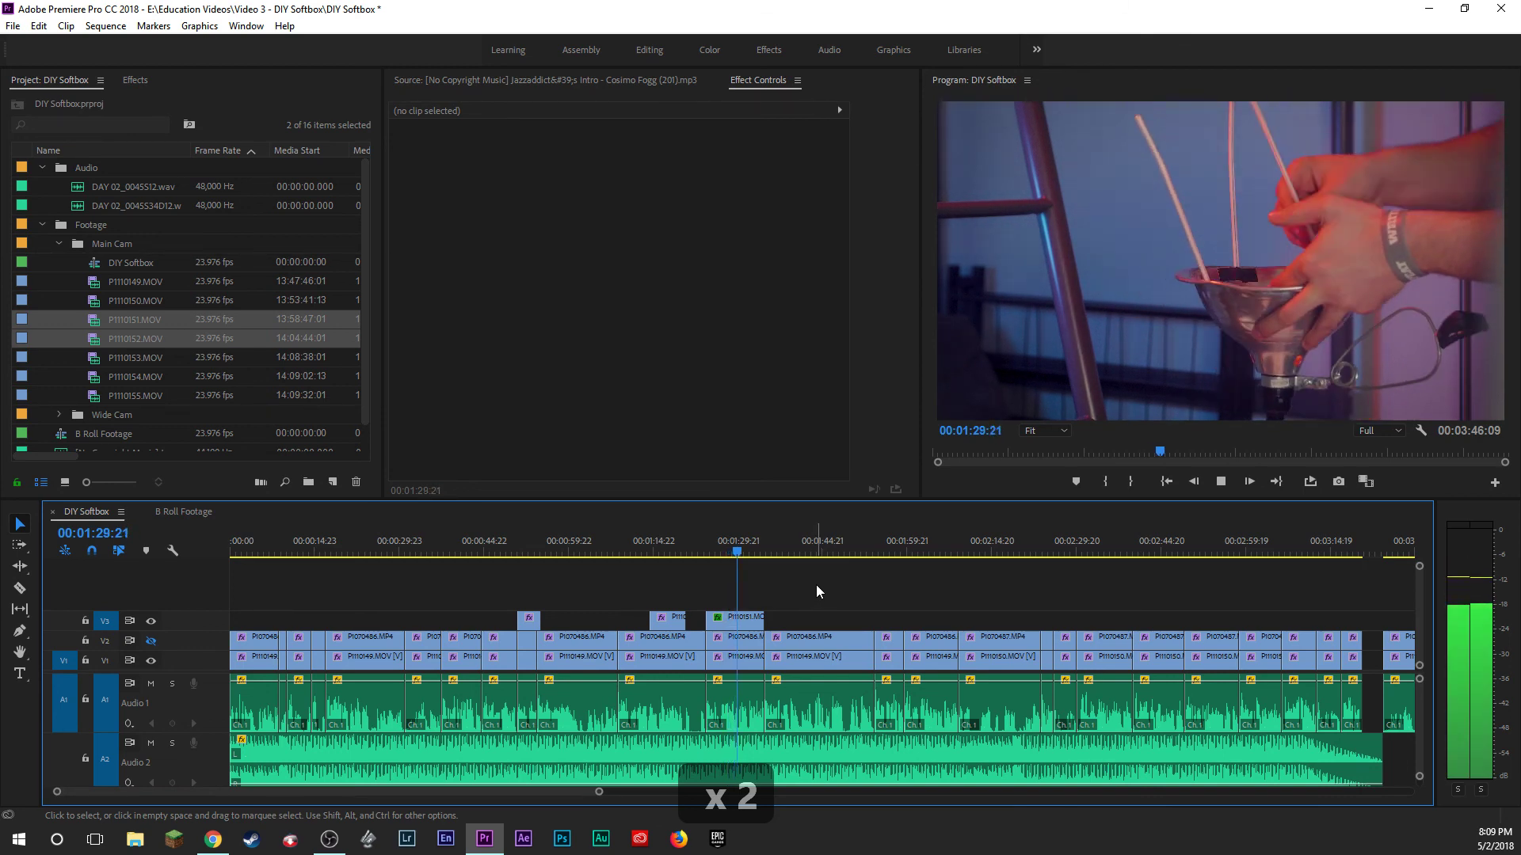
Set the program playback resolution to 1/2 and play the rest of the sped-up shot past its end.
left_click(1385, 431)
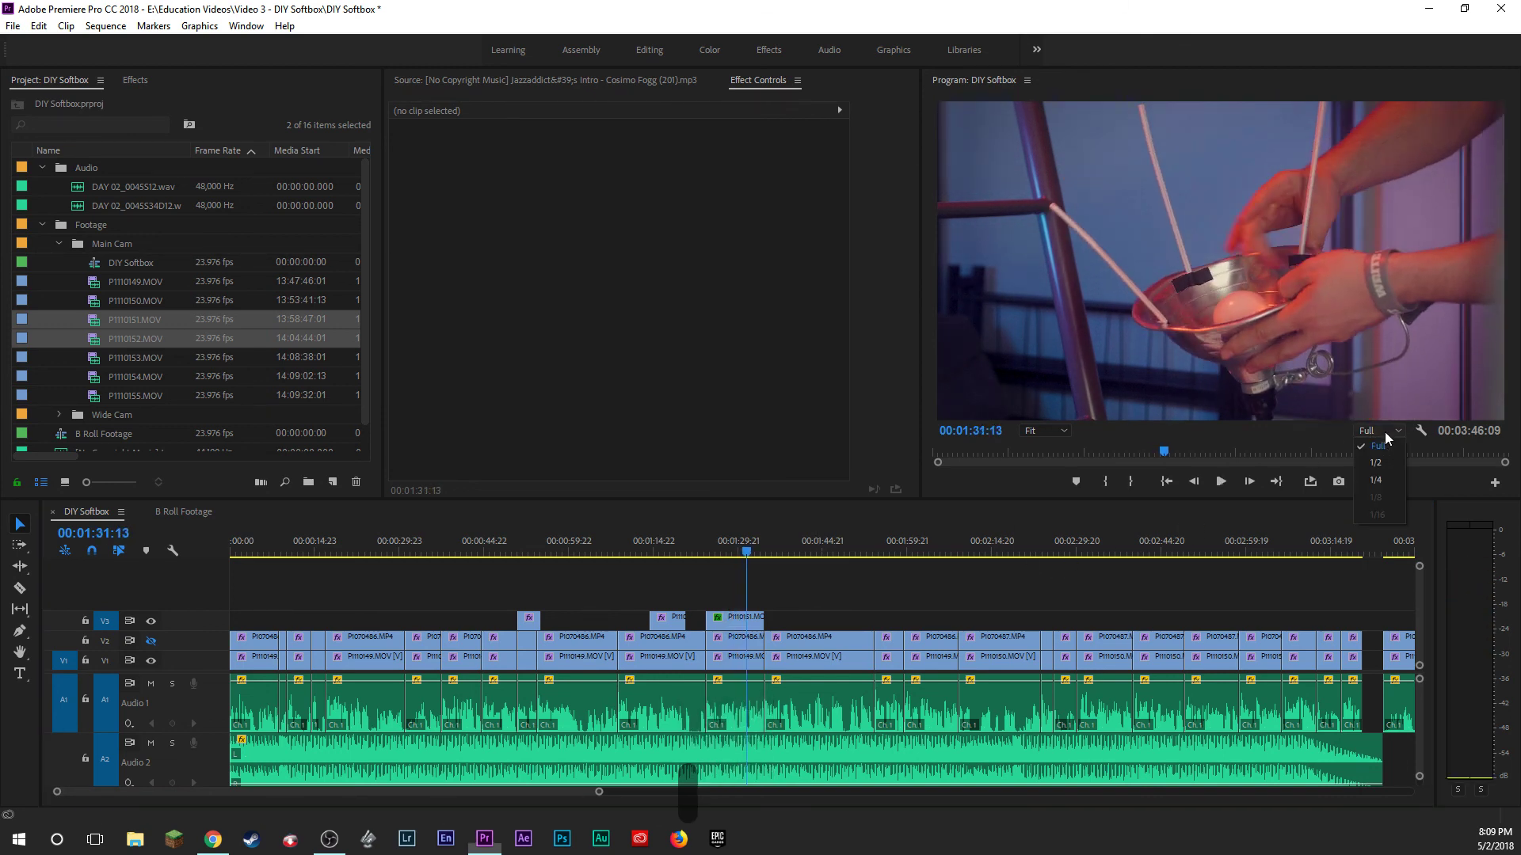
left_click(1382, 463)
left_click(825, 601)
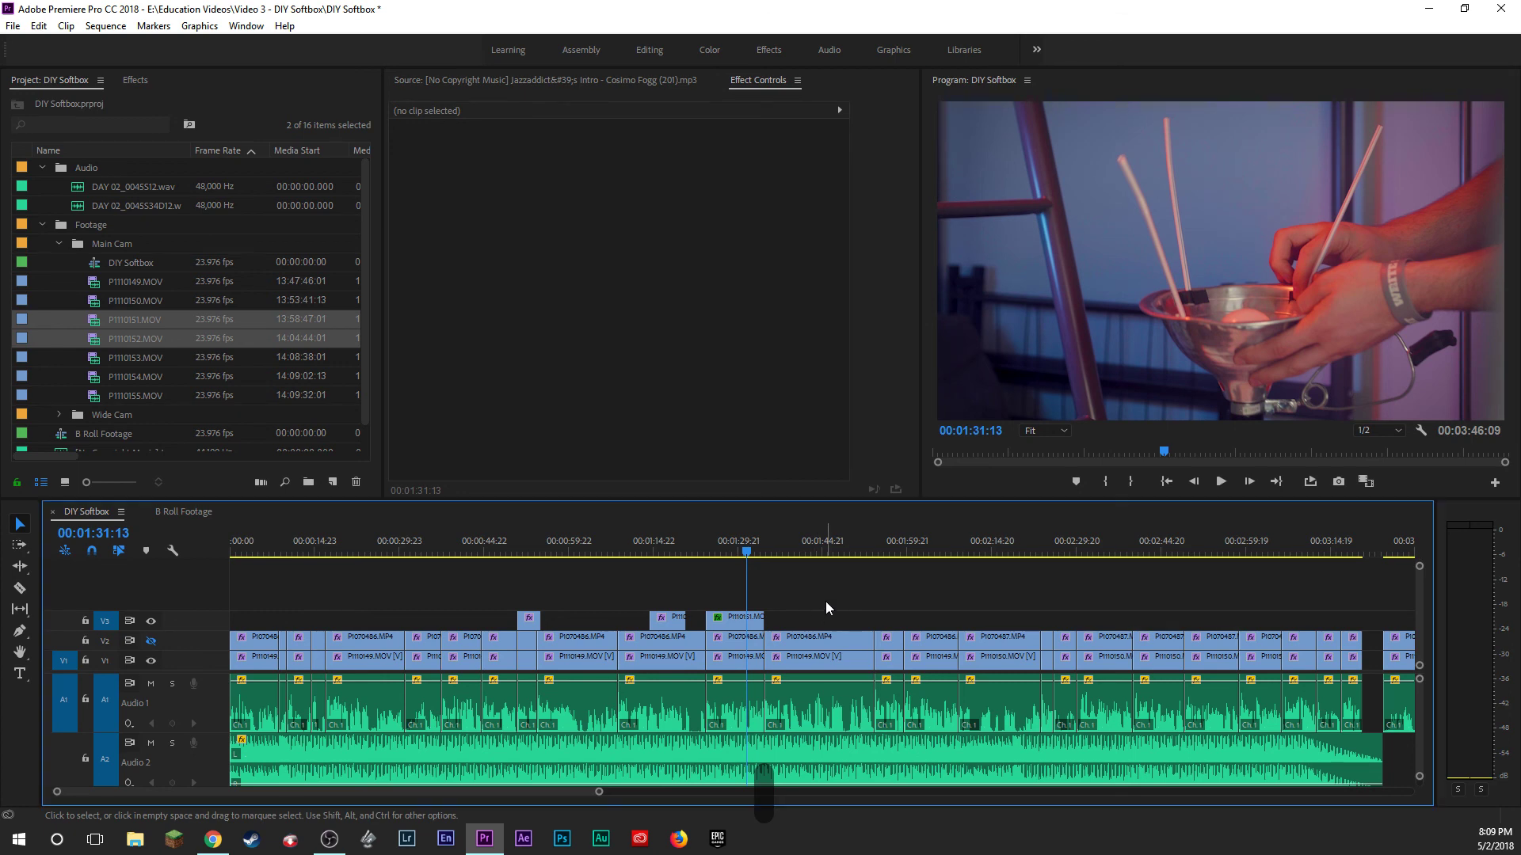
key("space")
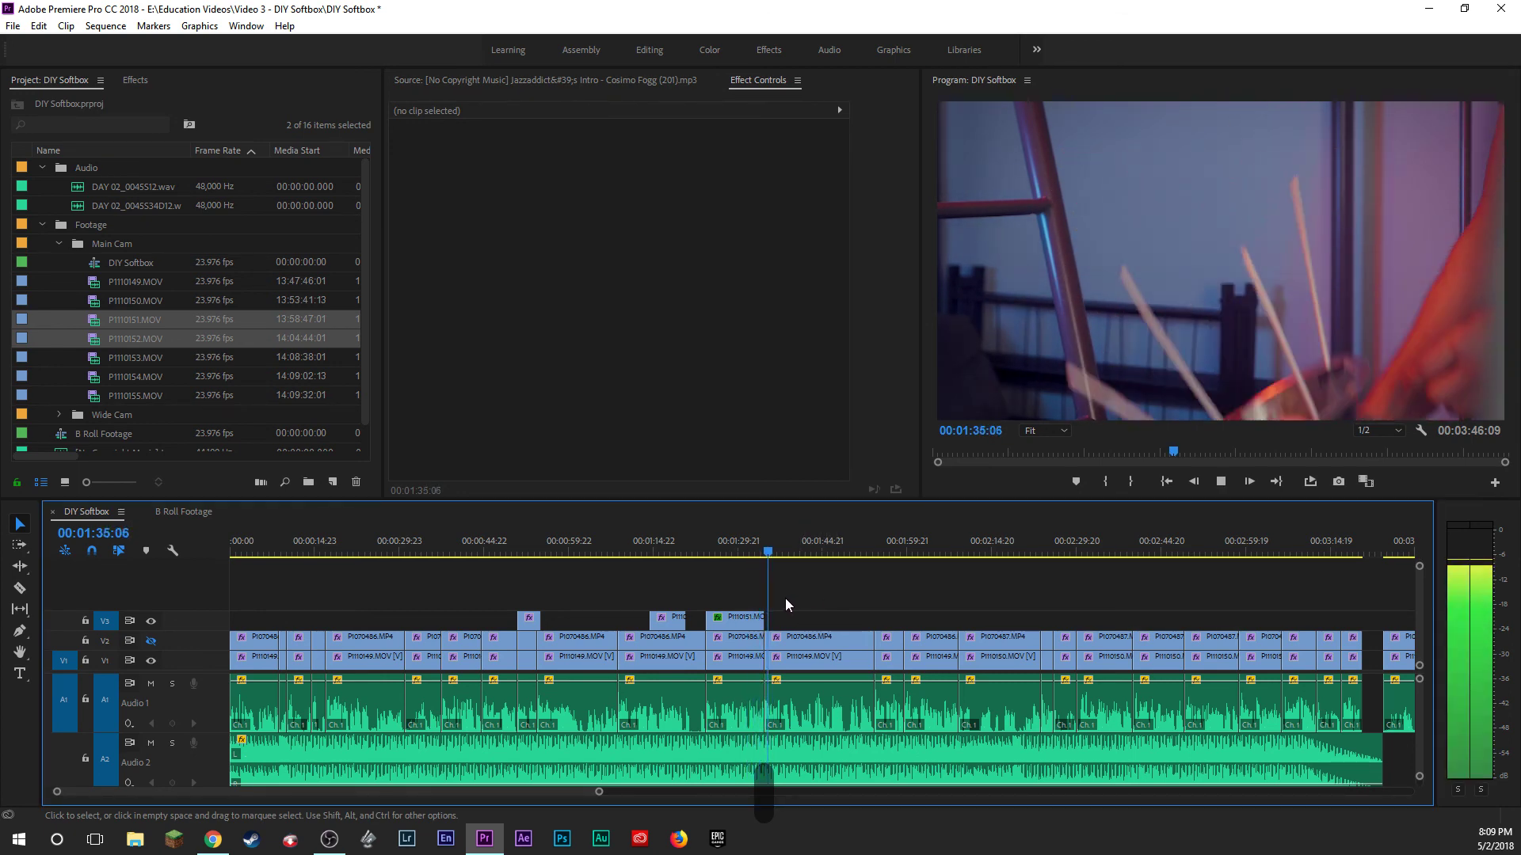
key("space")
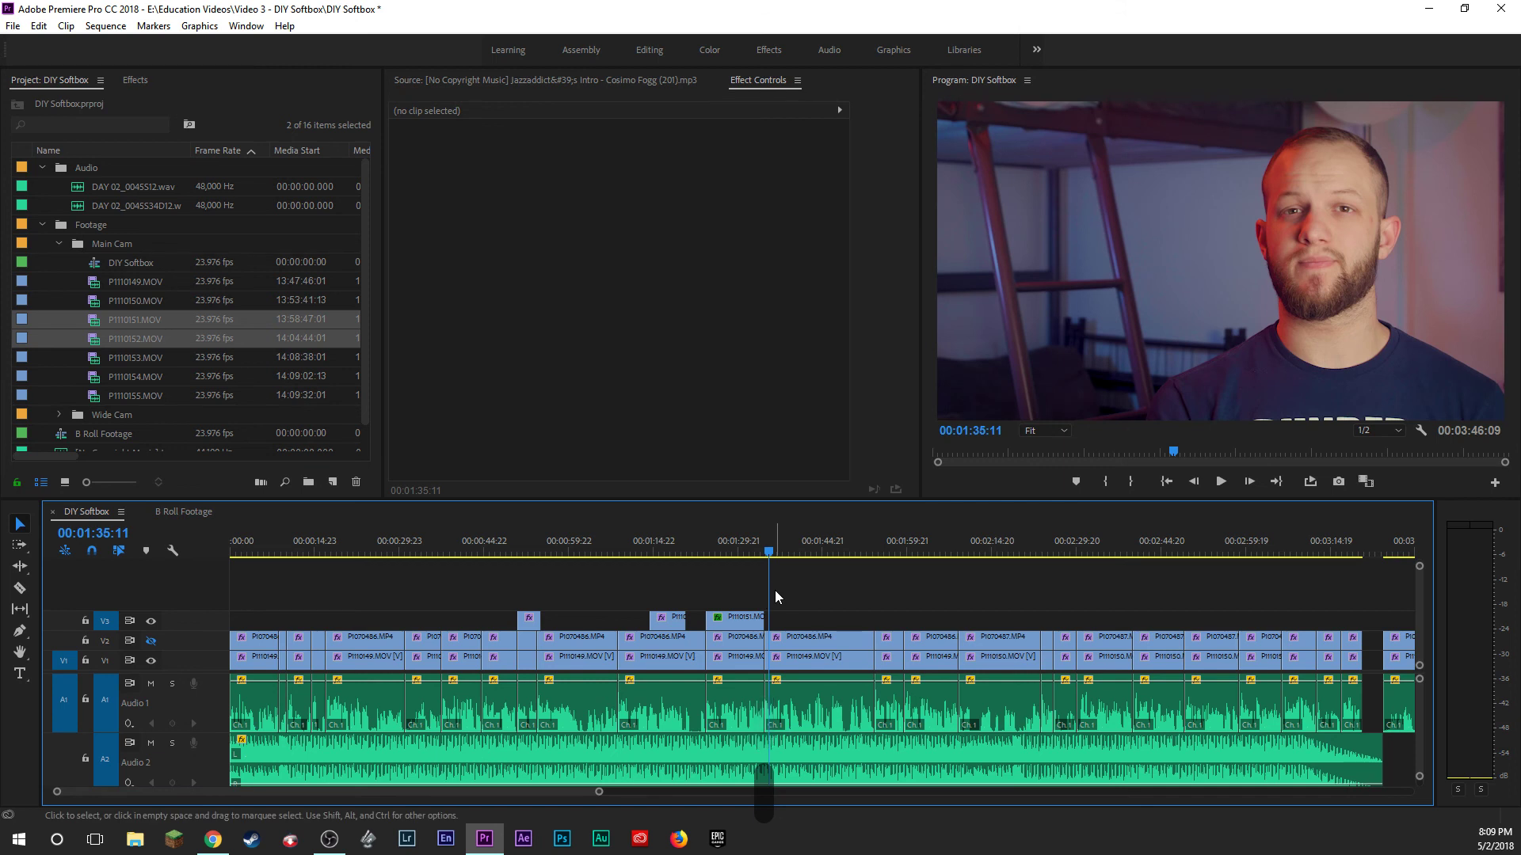
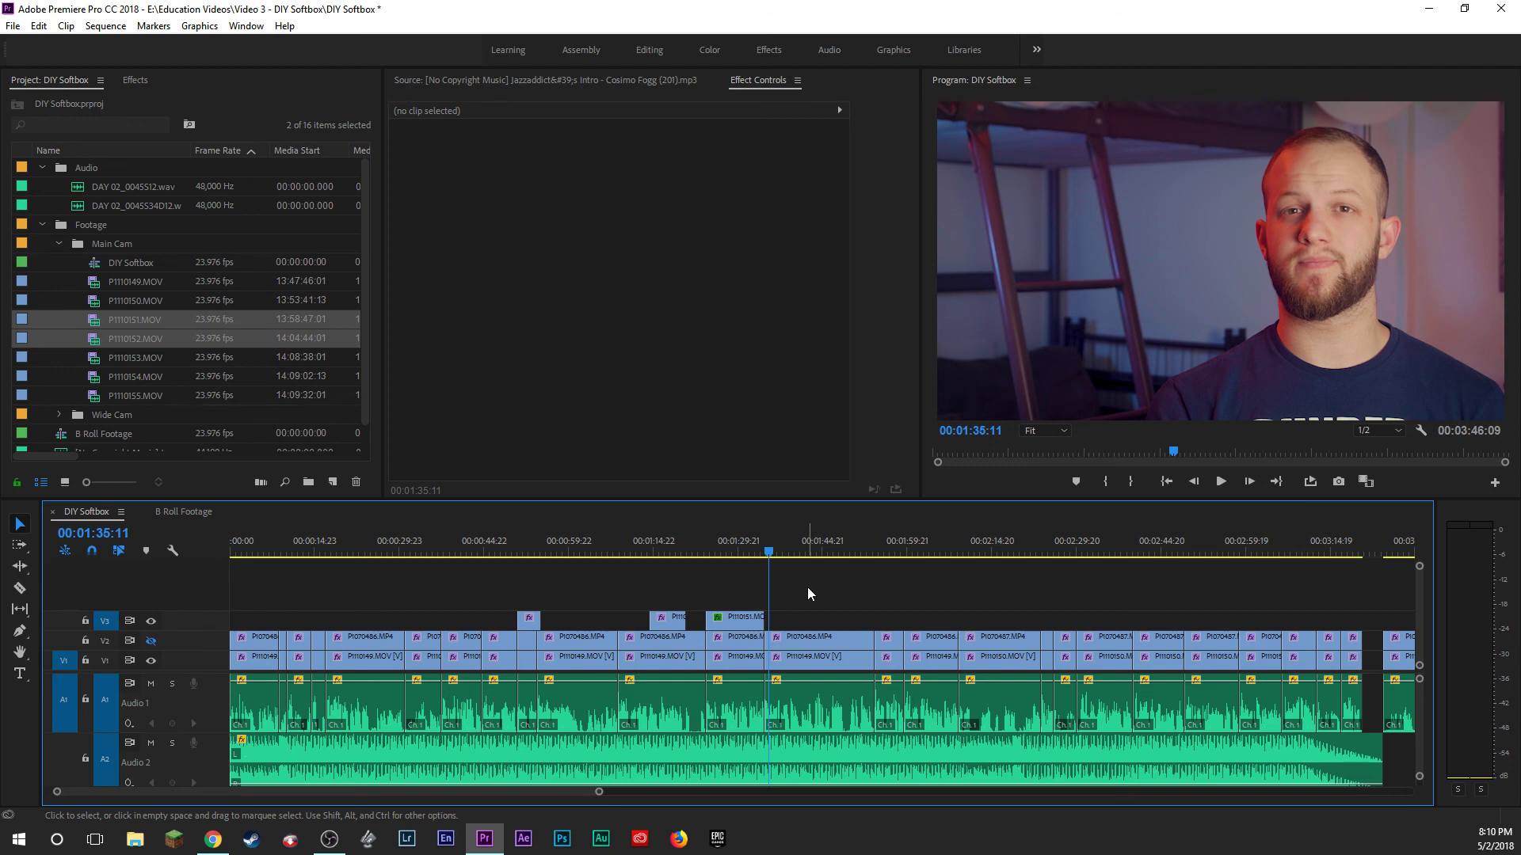
Place the DIY Softbox playhead at 00:01:37:08, then find and copy the short P1110152.MOV foil reflector shot in the B Roll Footage sequence.
key("space")
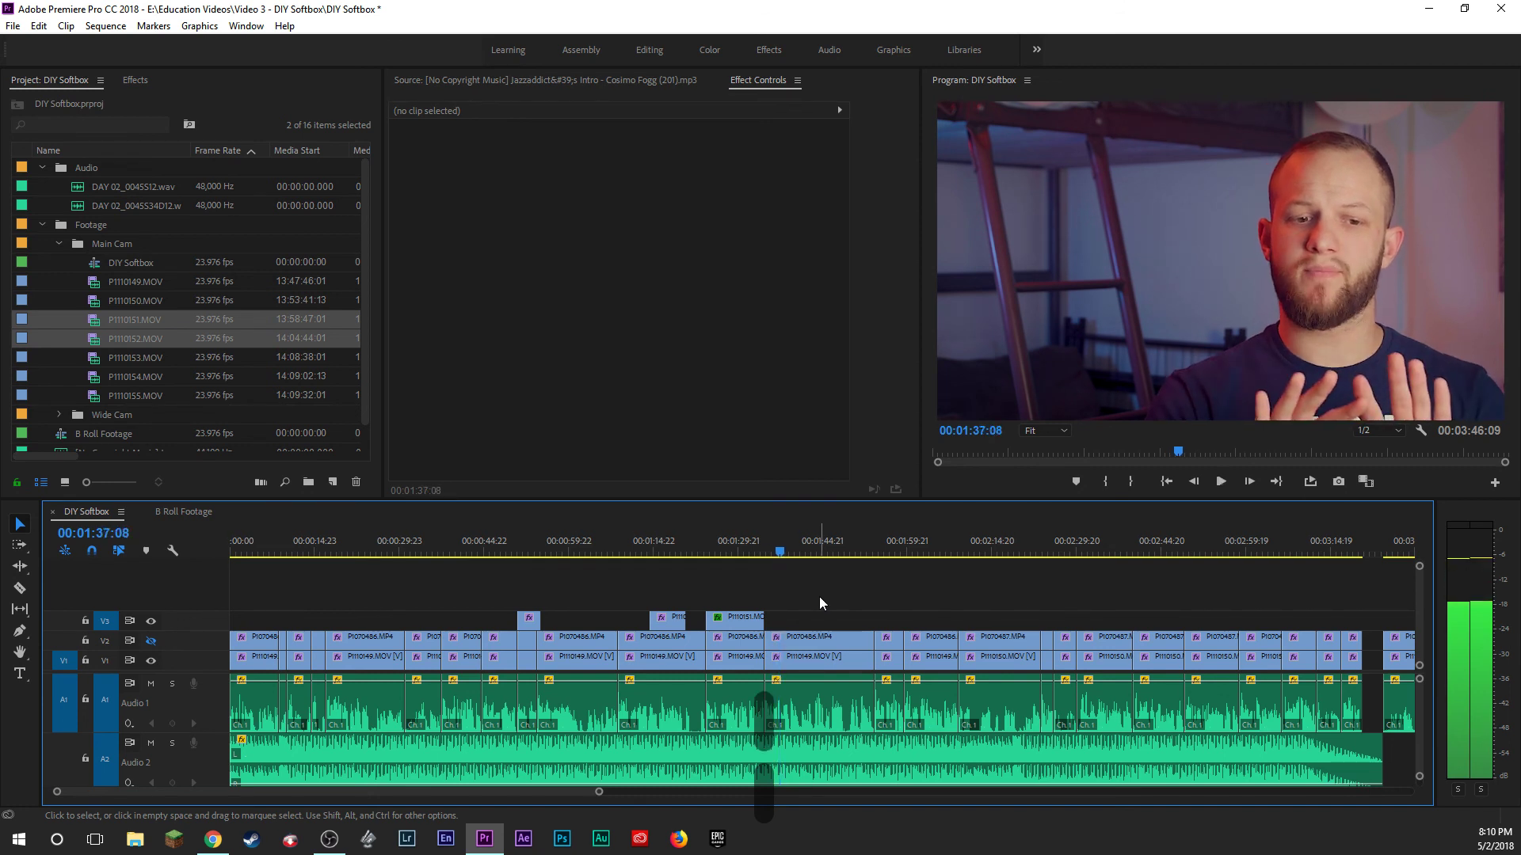
key("space")
left_click(179, 512)
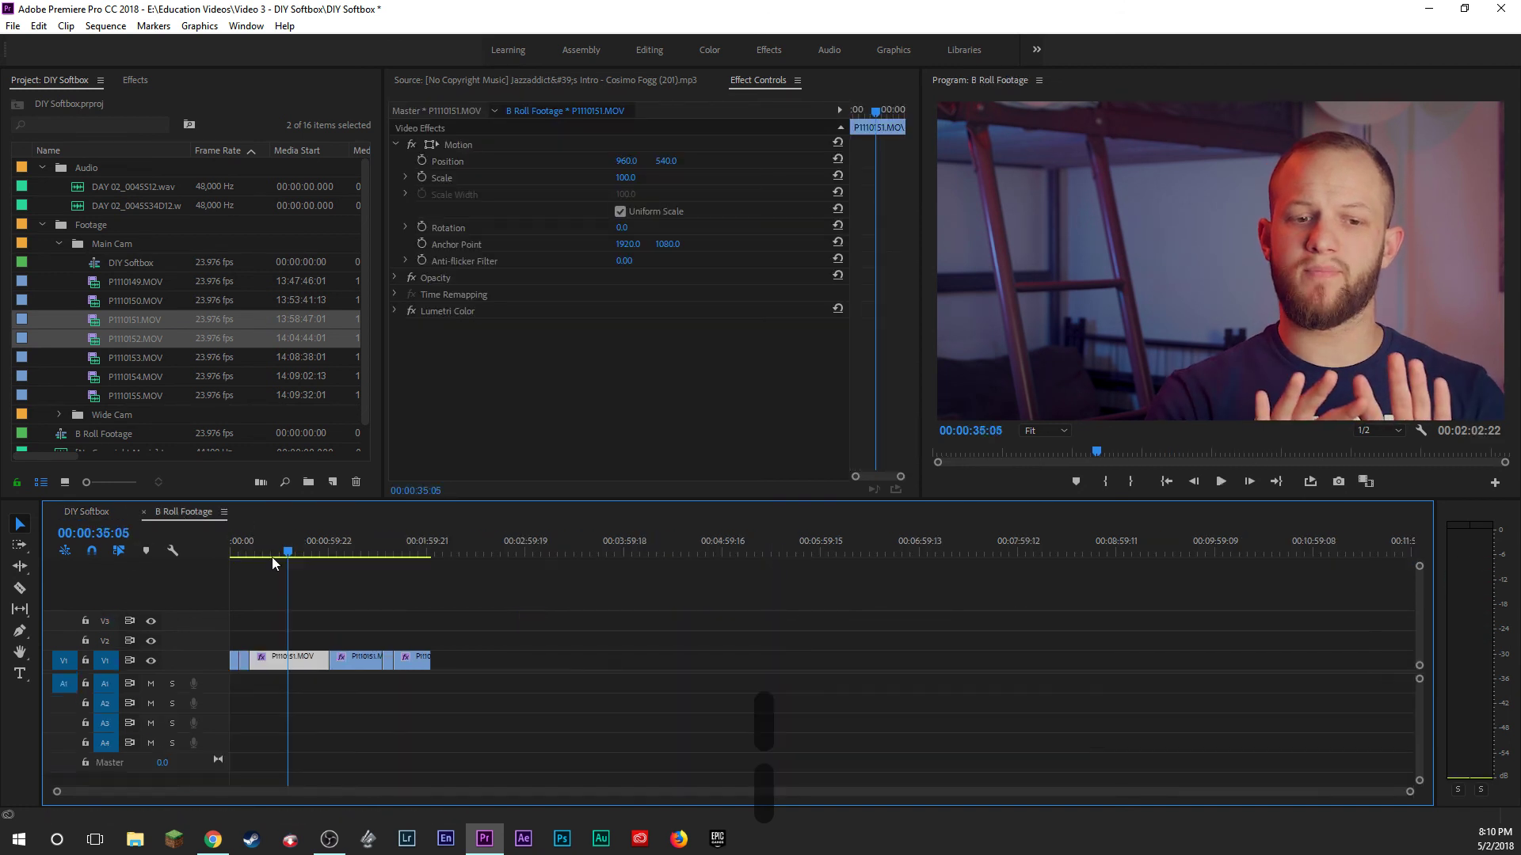
left_click(347, 545)
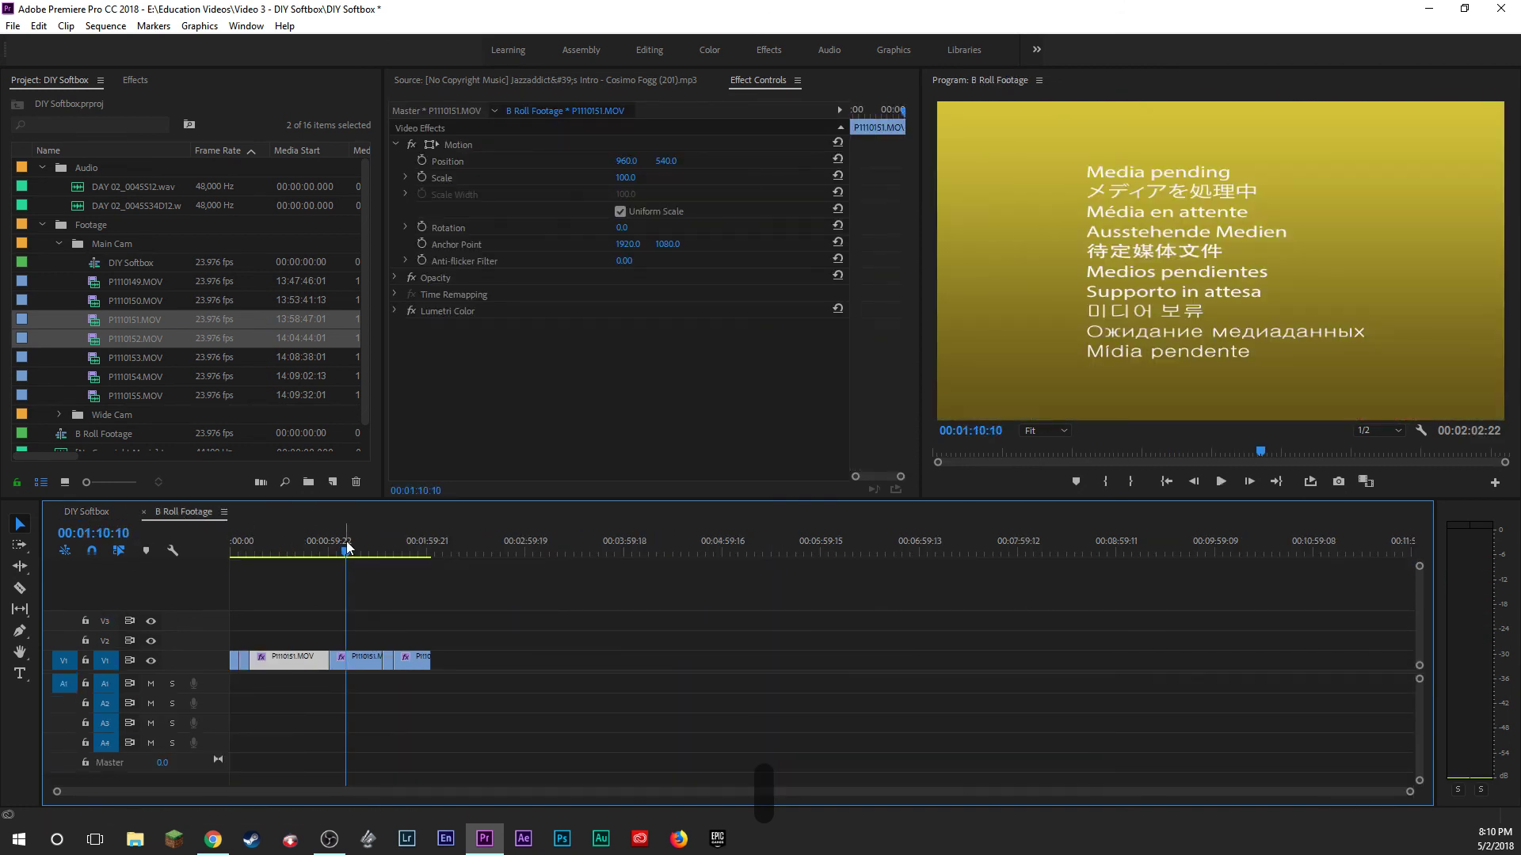
key("a")
key("s")
key("s")
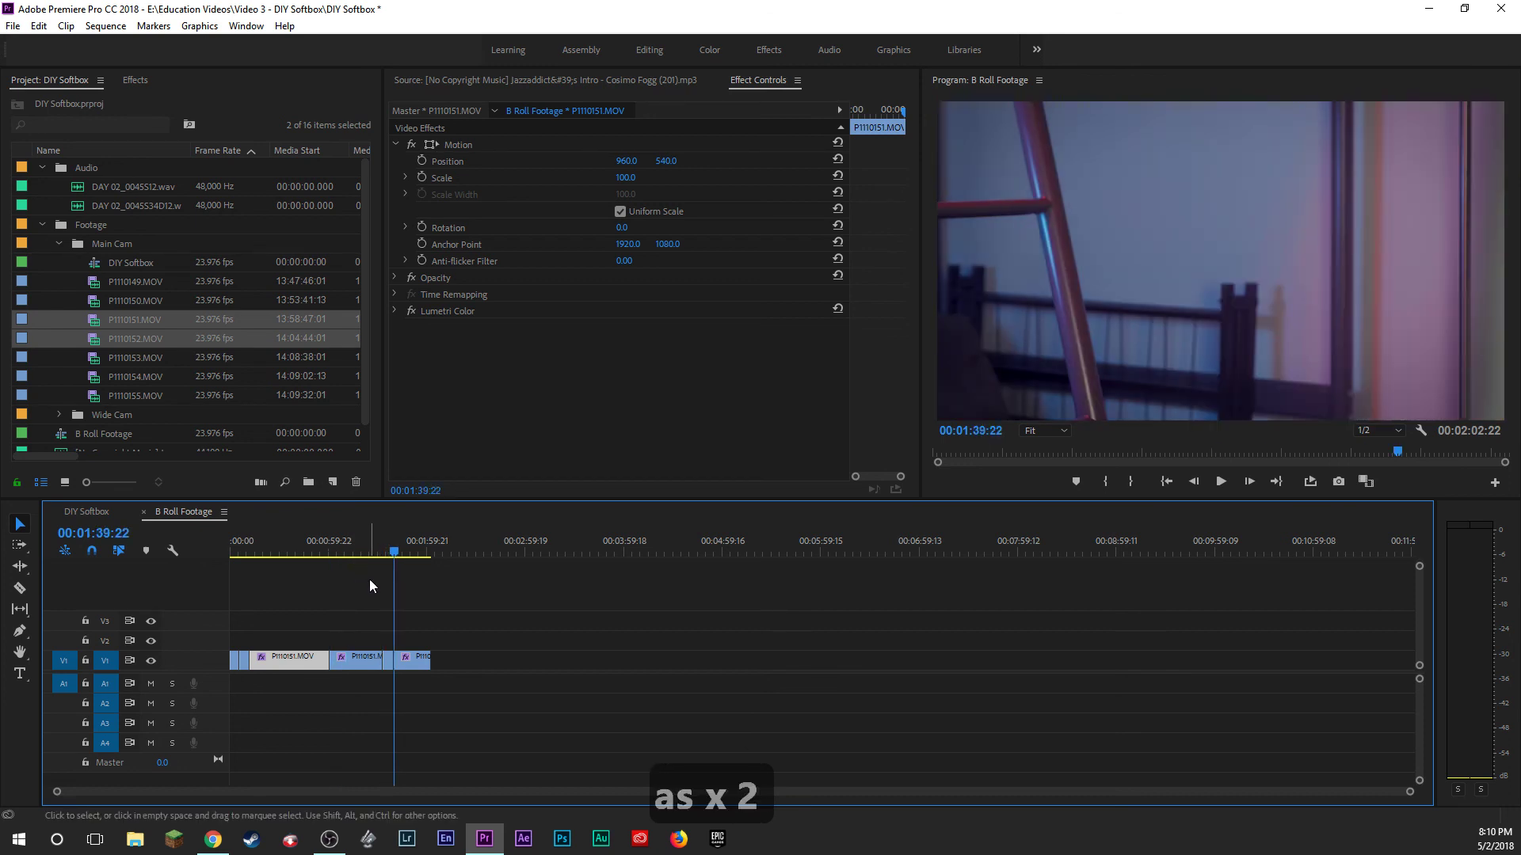
key("a")
key("space")
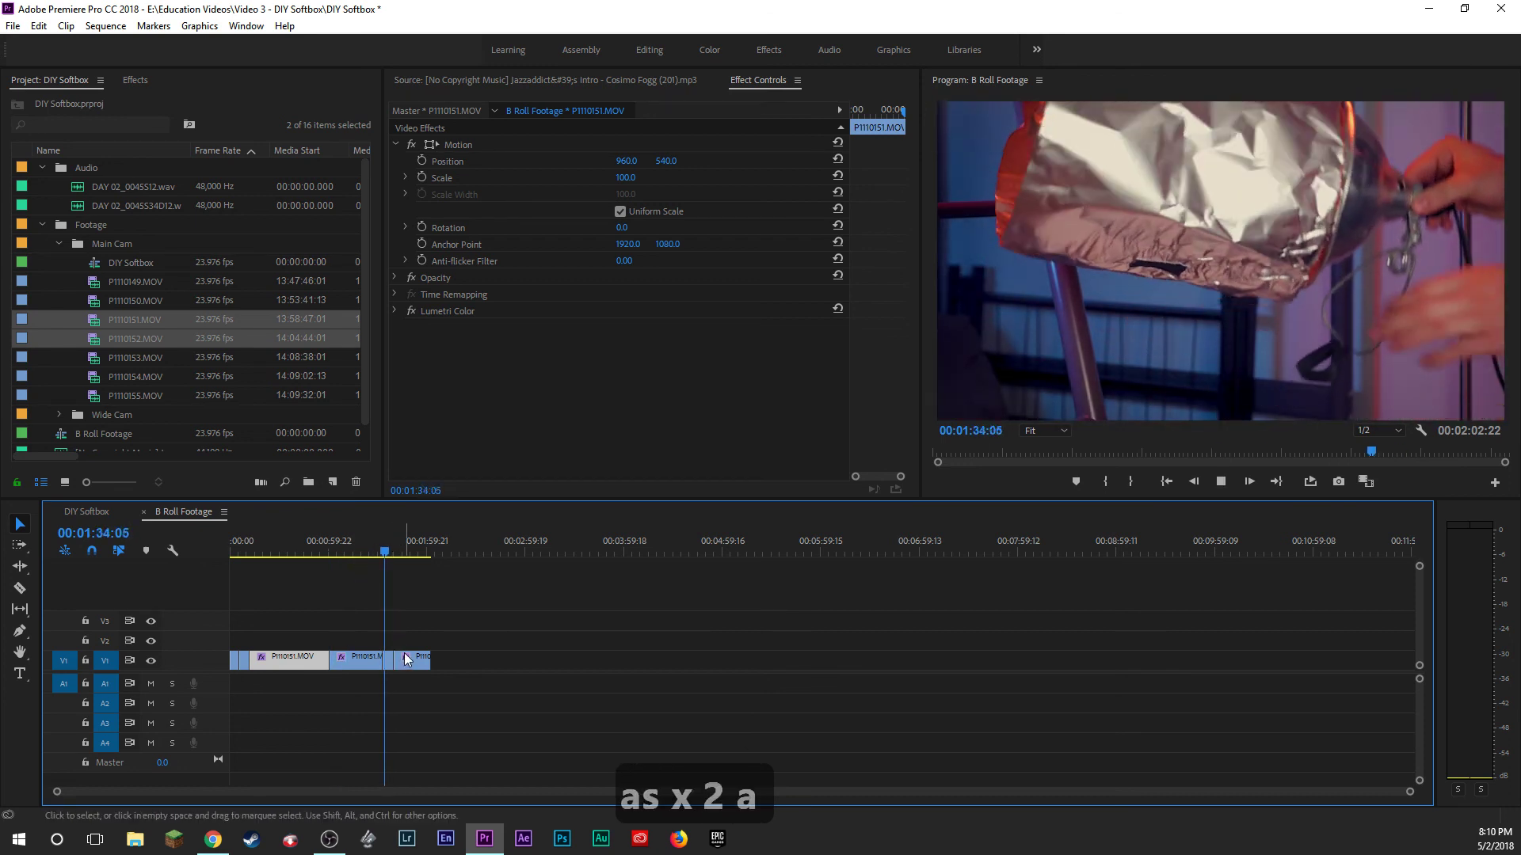
key("space")
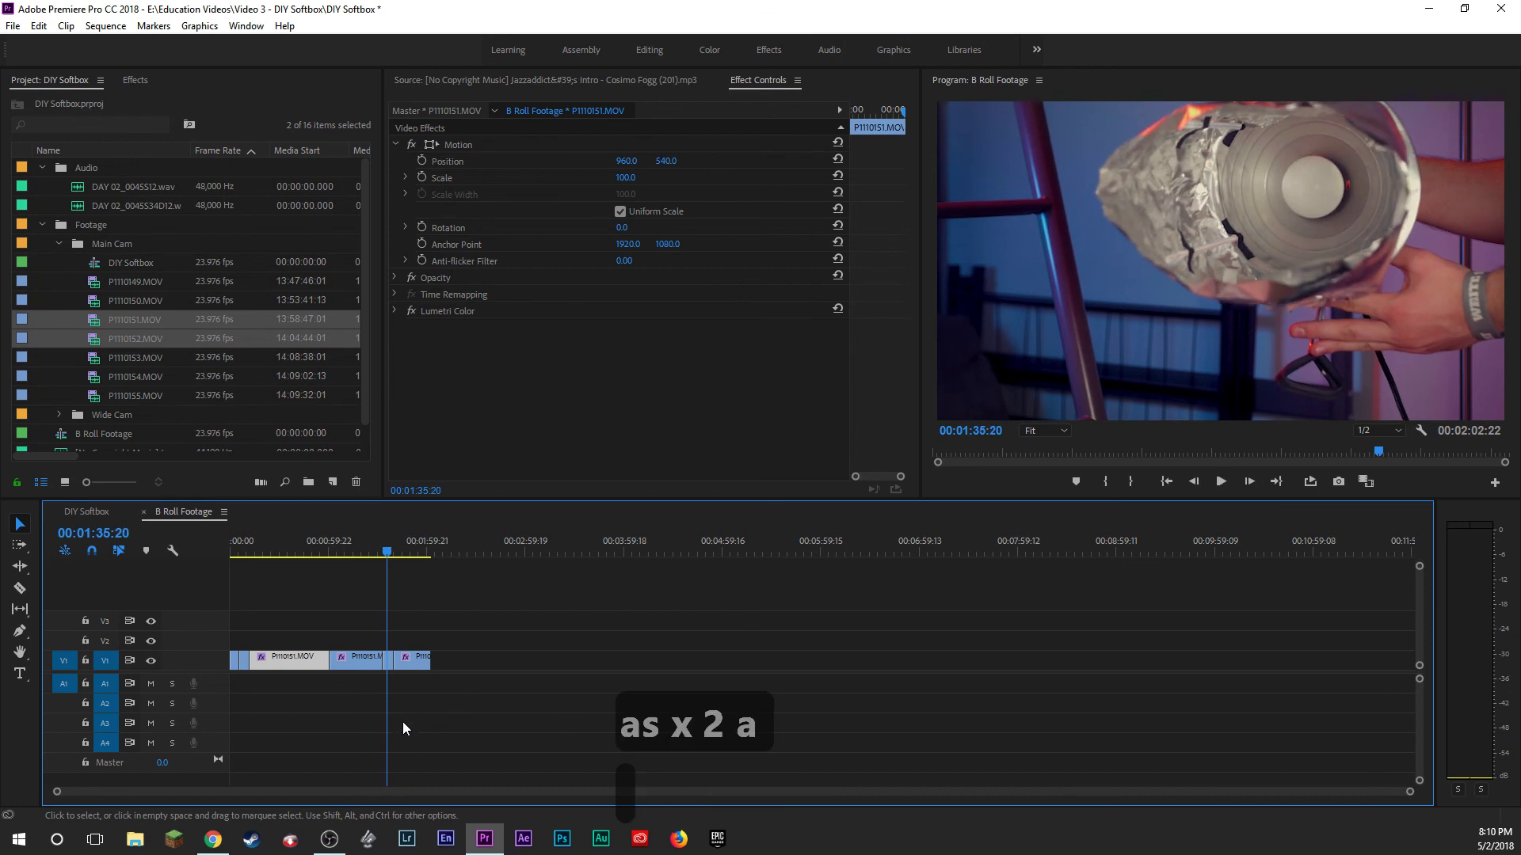
left_click(391, 663)
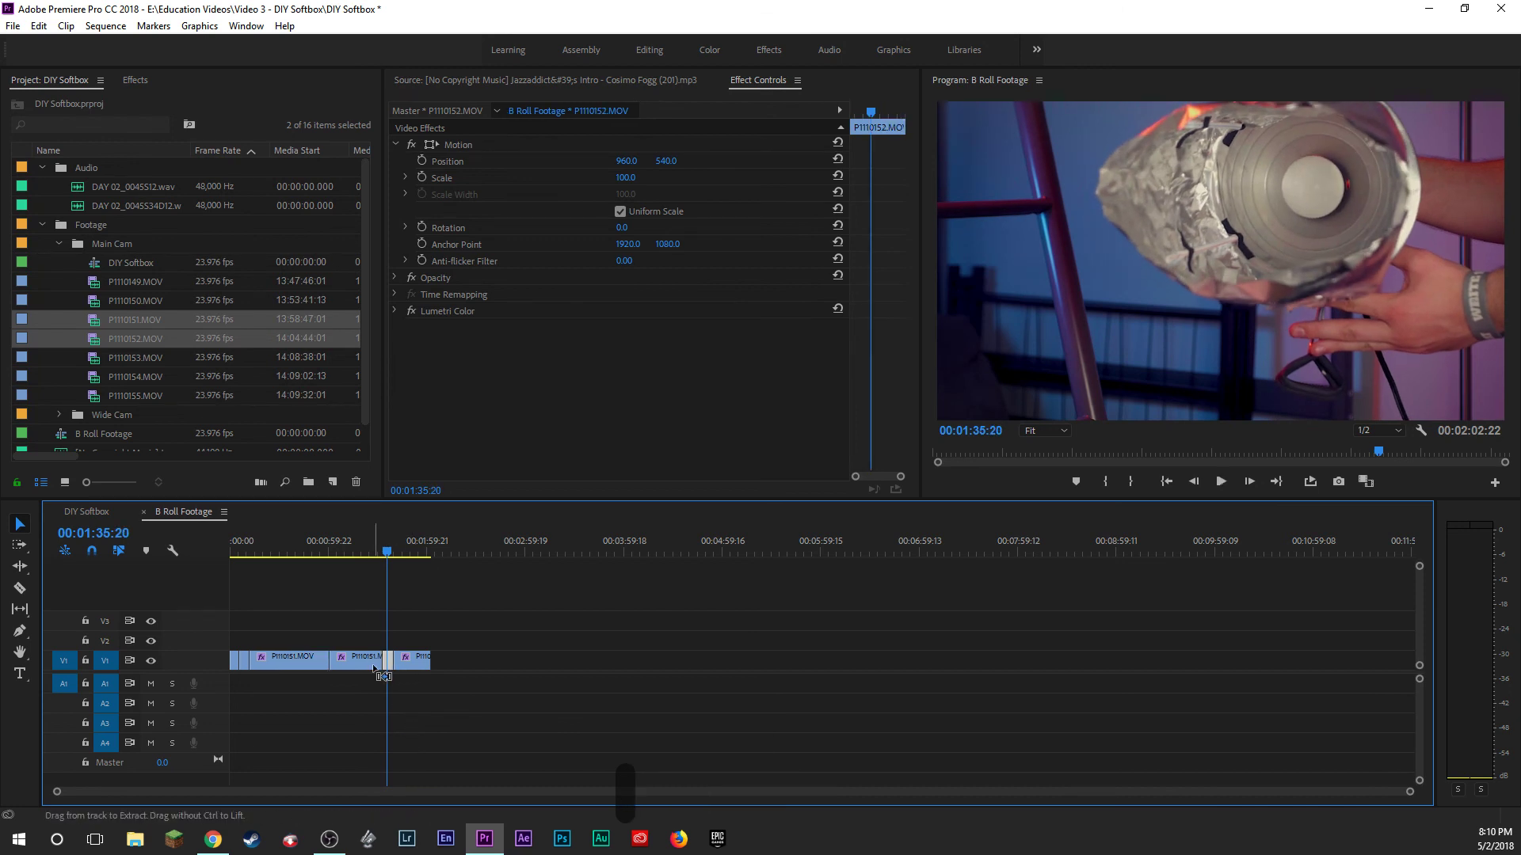
key("ctrl+c")
Paste the foil reflector shot on V3 of the DIY Softbox sequence at 00:01:37:08 and play it against the narration.
left_click(86, 512)
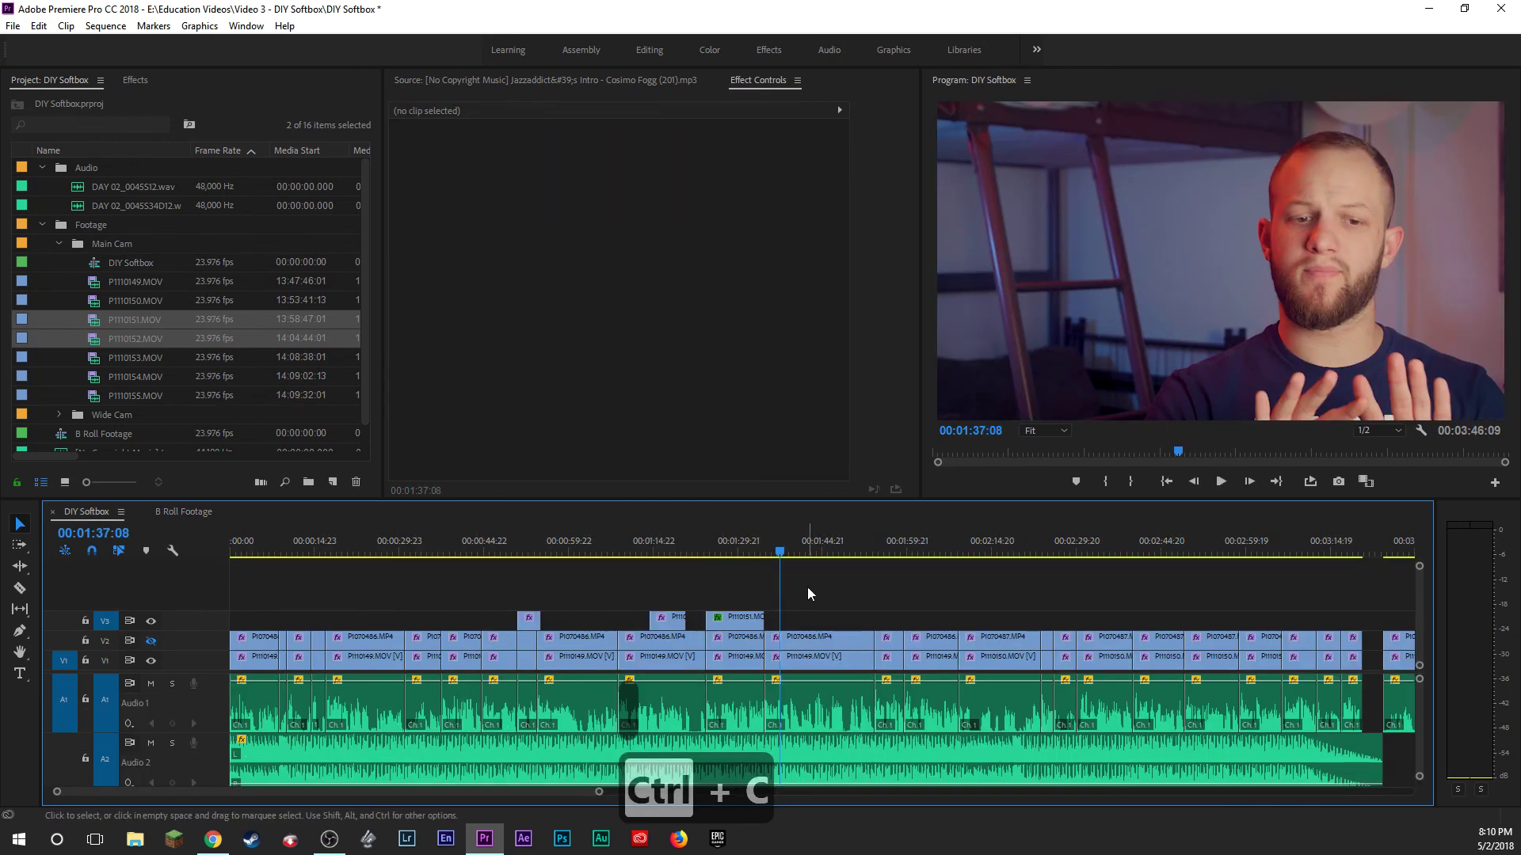
key("ctrl+v")
key("a")
key("space")
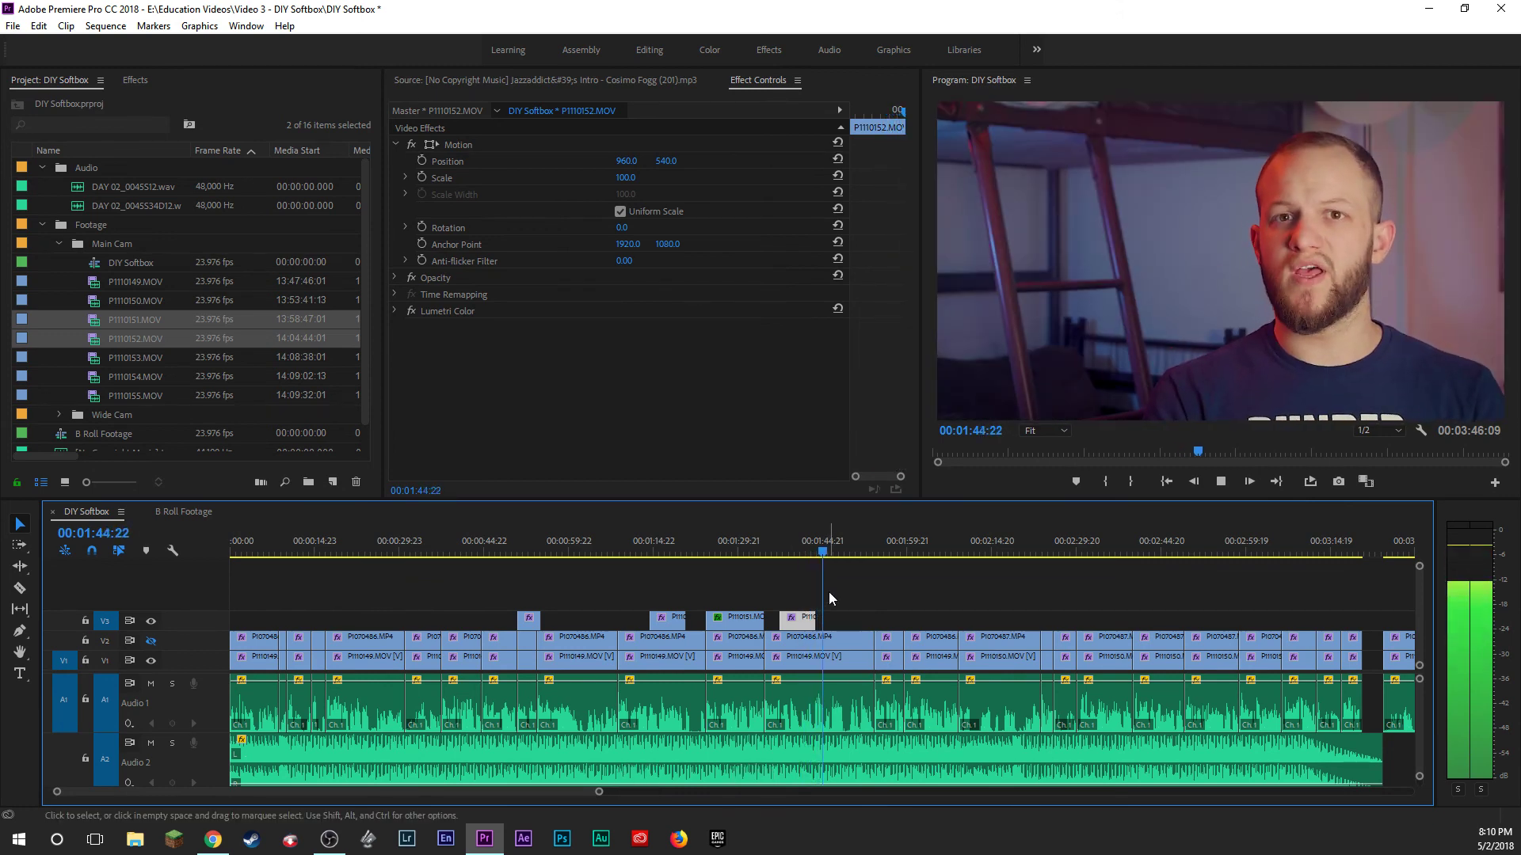
Place the playhead at 00:01:43:20 and move the foil reflector shot on V3 to start there.
left_click(827, 558)
left_click_drag(826, 558, 817, 550)
key("Left")
key("Left")
key("Left")
key("Left")
key("Left")
key("Left")
key("Left")
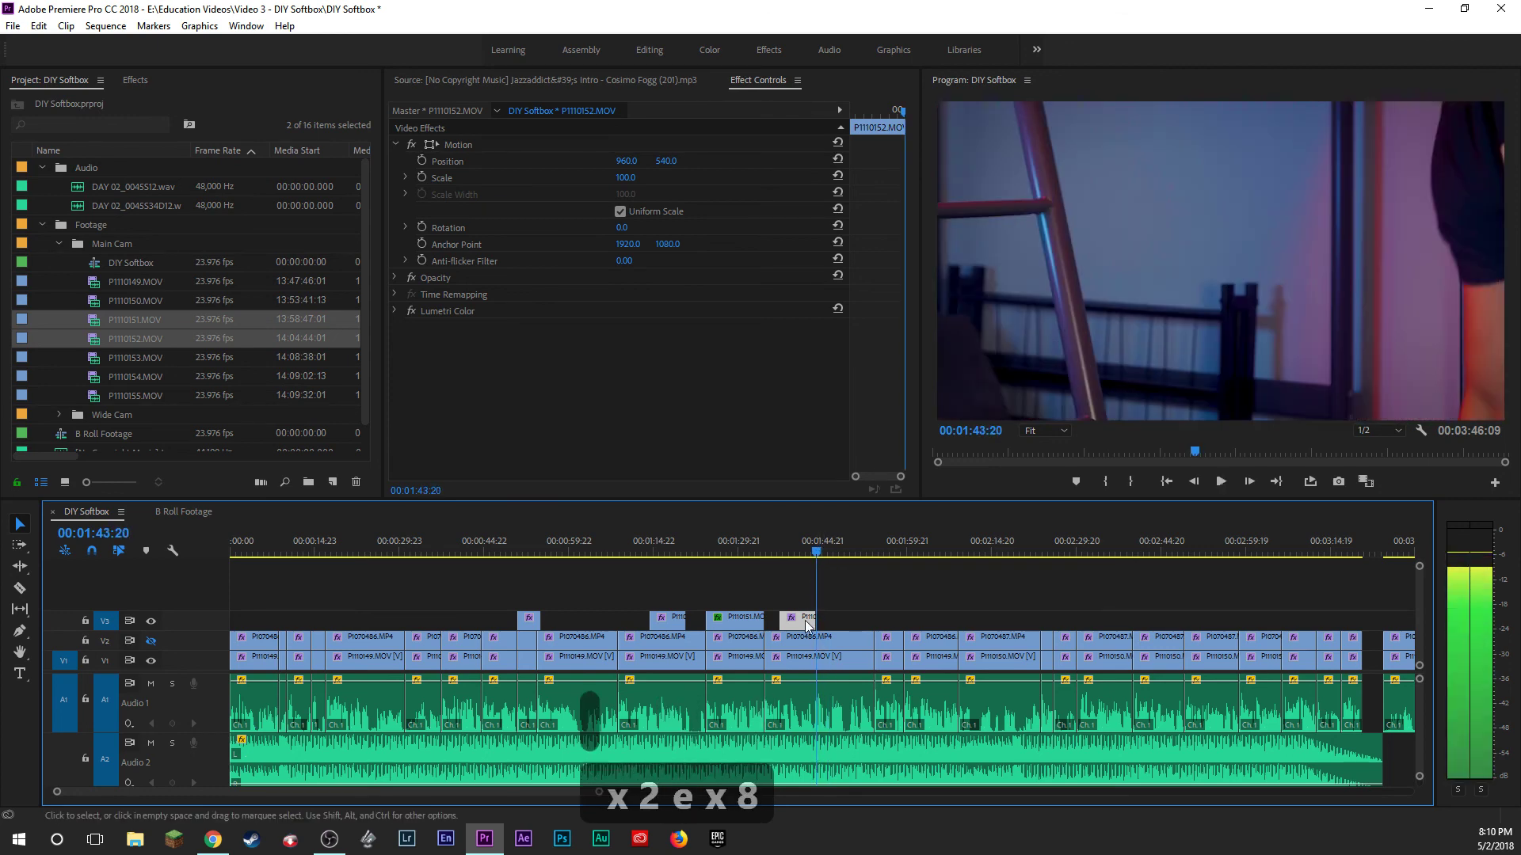
left_click_drag(816, 621, 851, 621)
Play back the moved foil reflector shot and trim its end on V3 to 00:01:50:02.
key("space")
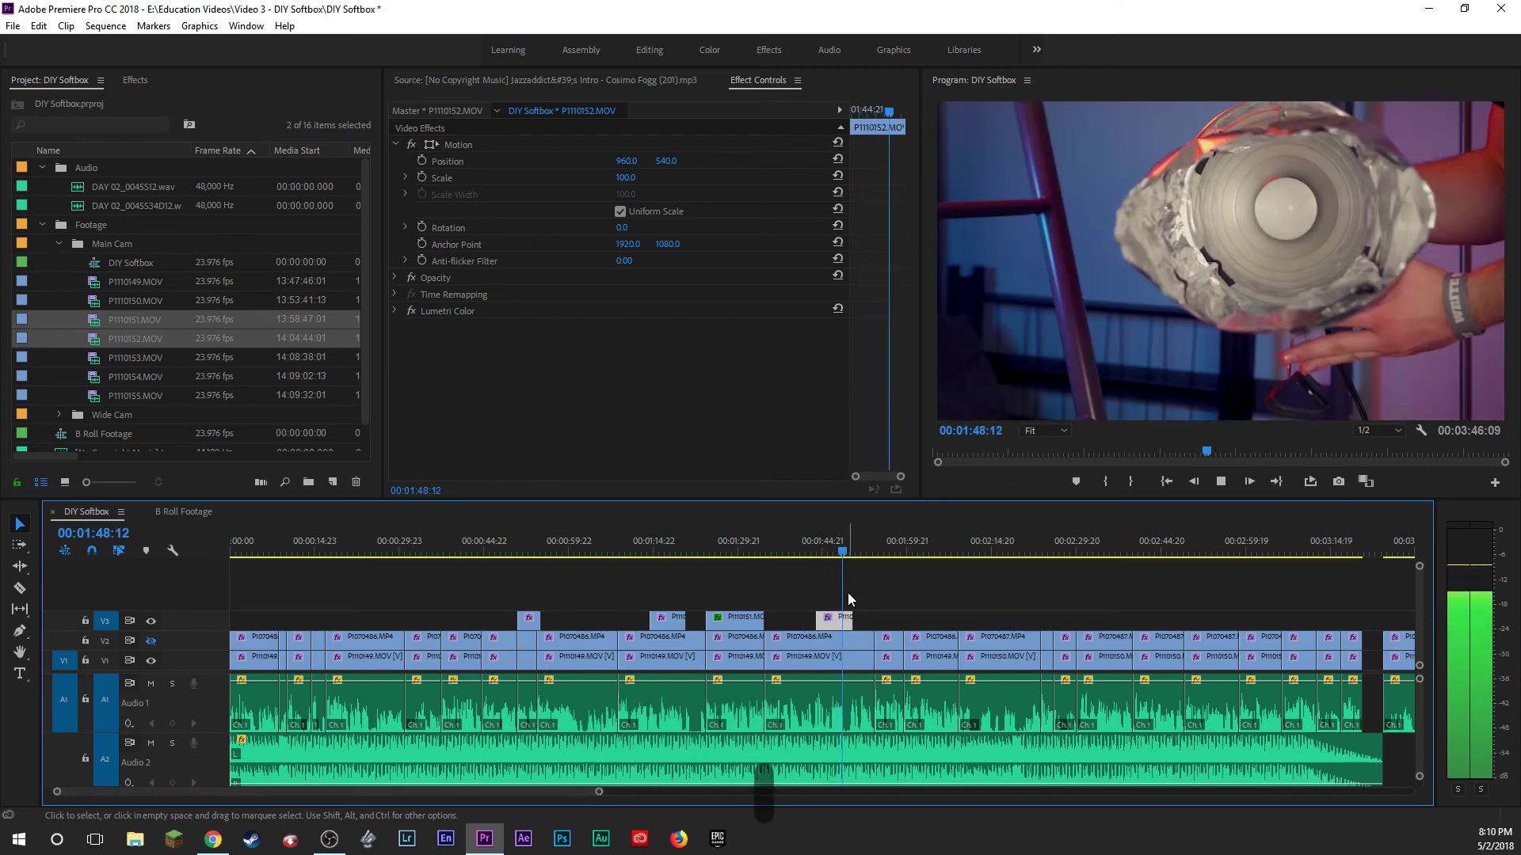
key("space")
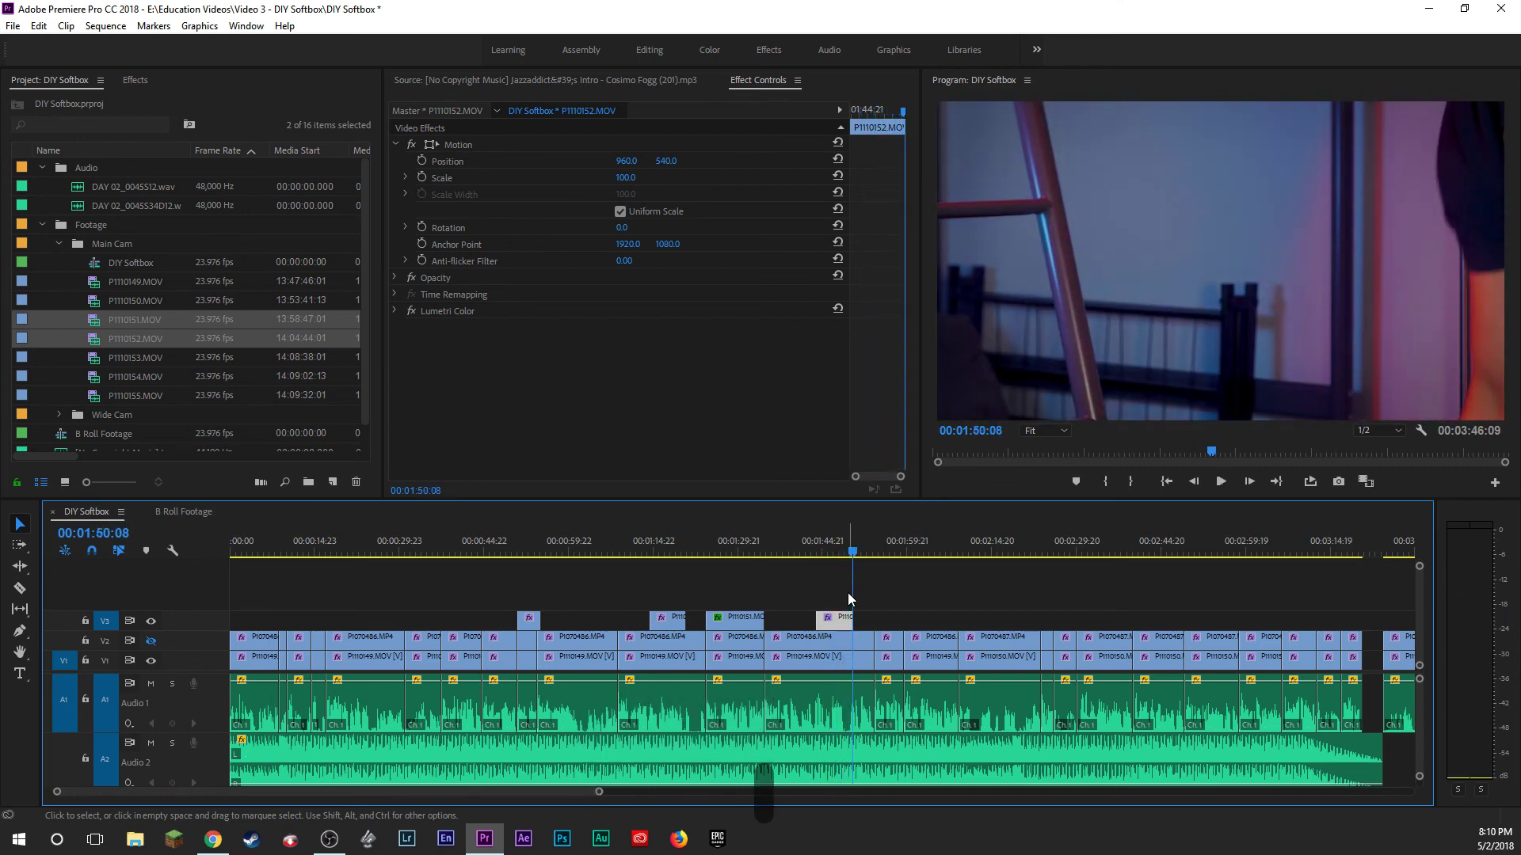
key("e")
key("e")
key("e")
key("e")
key("e")
key("e")
key("e")
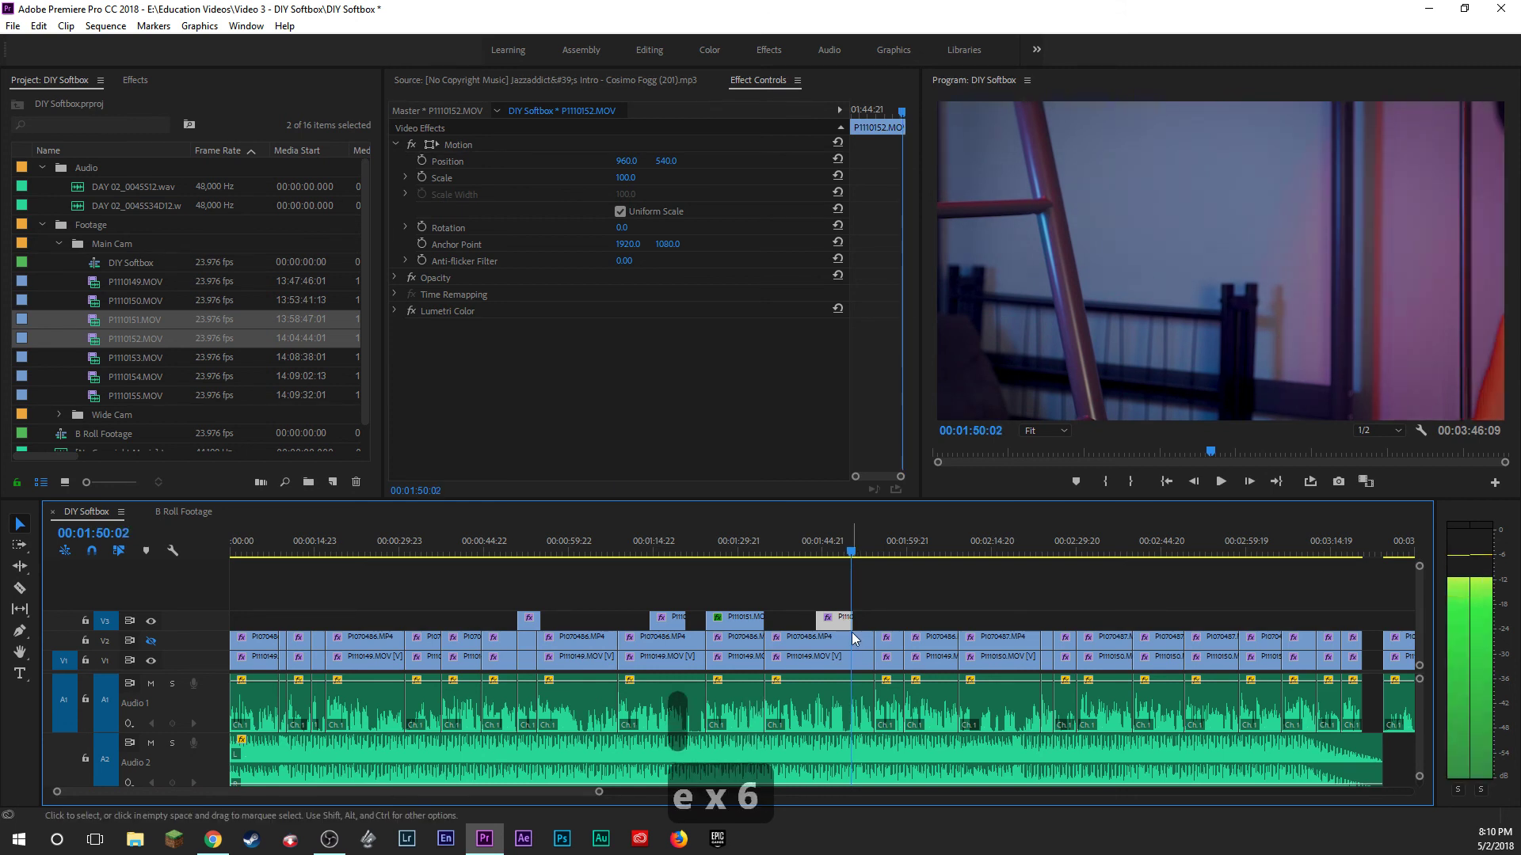
Find the insert point at 00:01:54:04 and paste the last B Roll Footage shot, P1110152.MOV with the plastic bag, there on V3.
key("space")
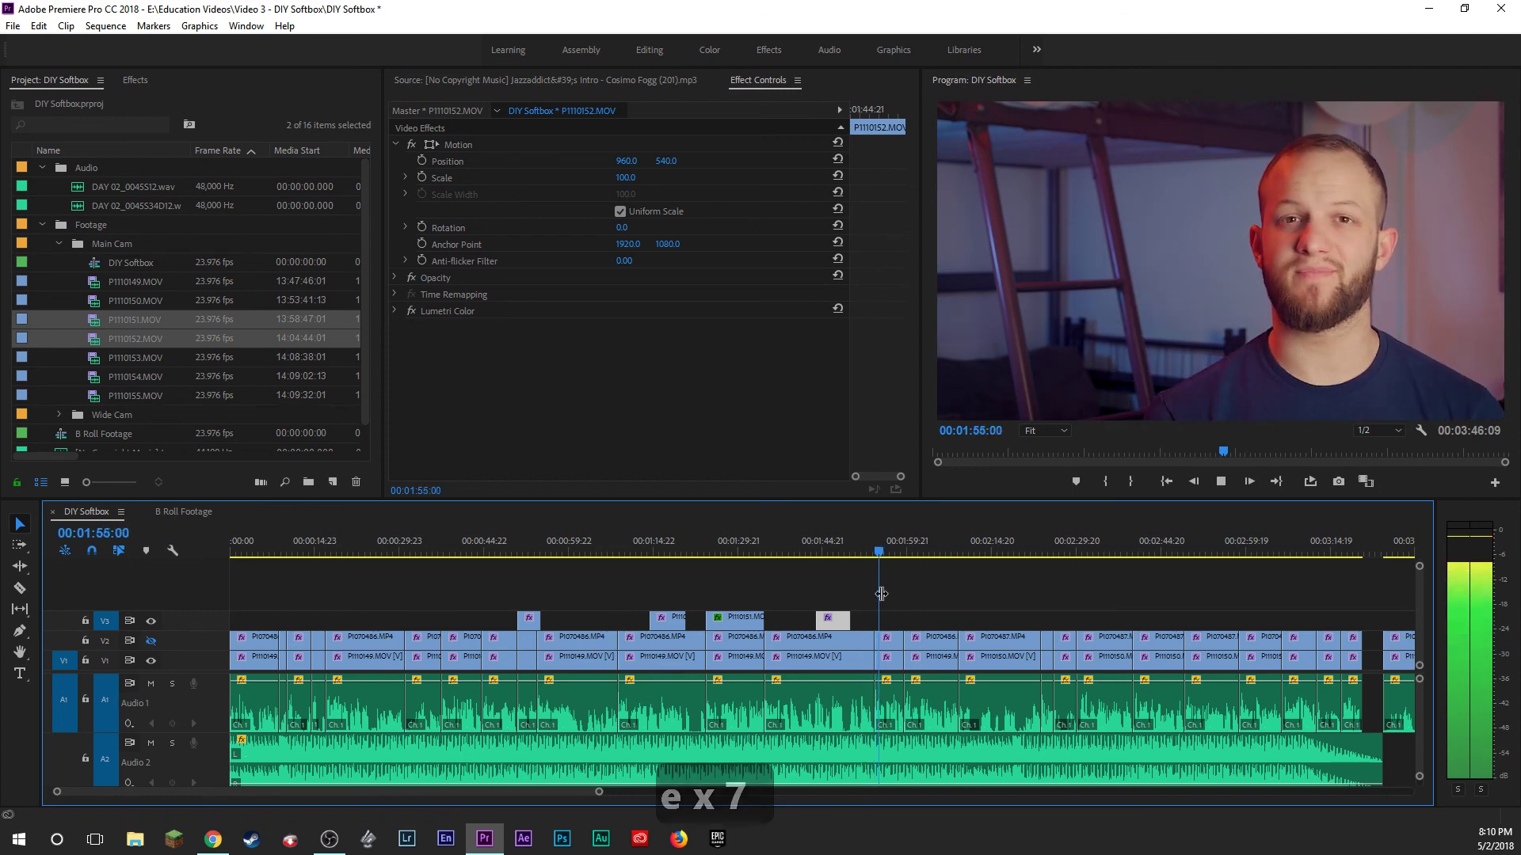
key("space")
left_click(187, 512)
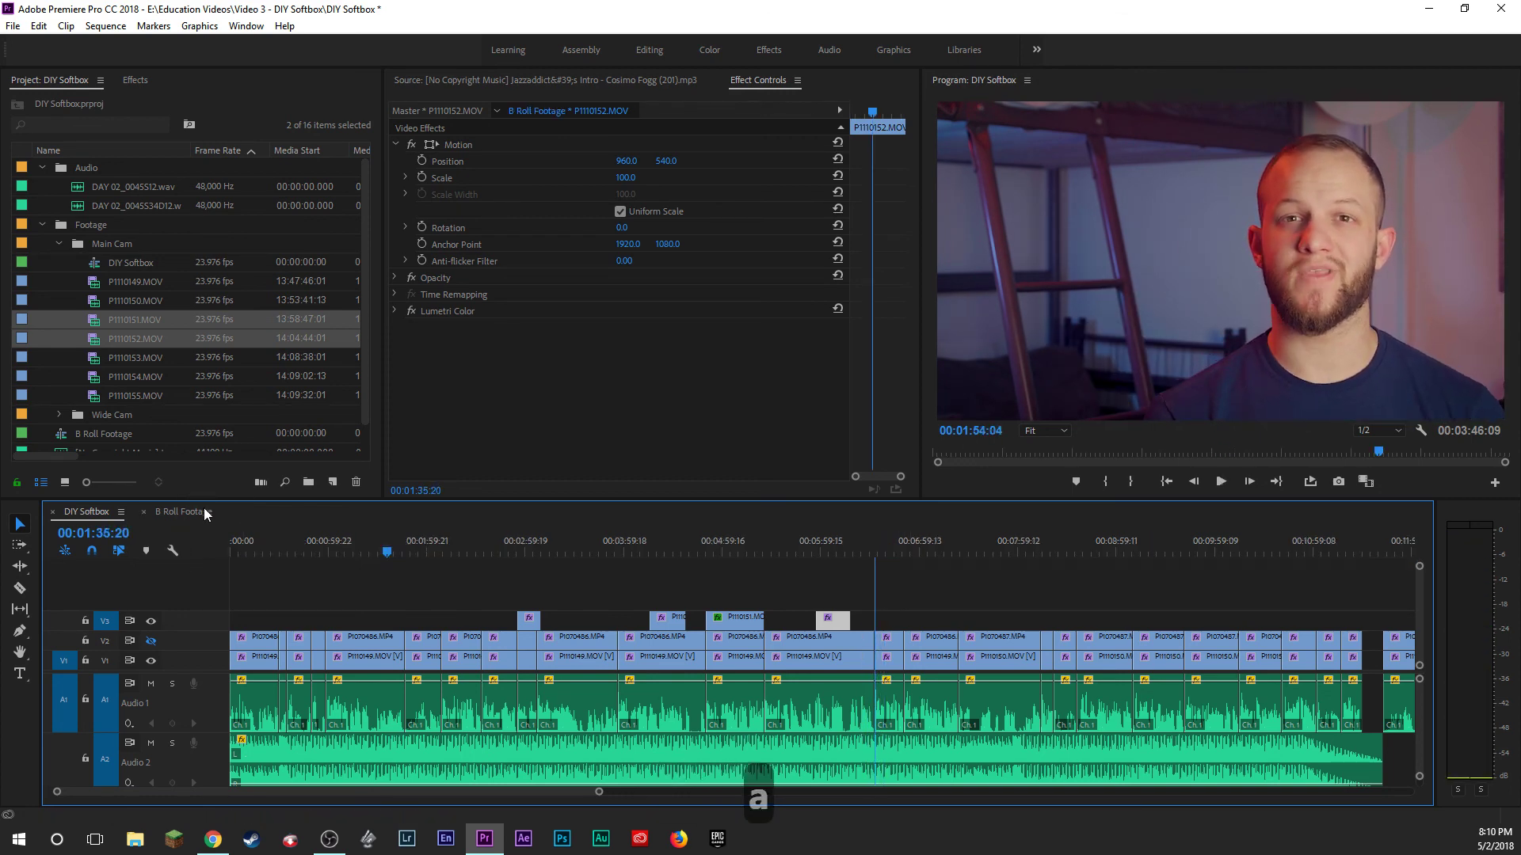
key("s")
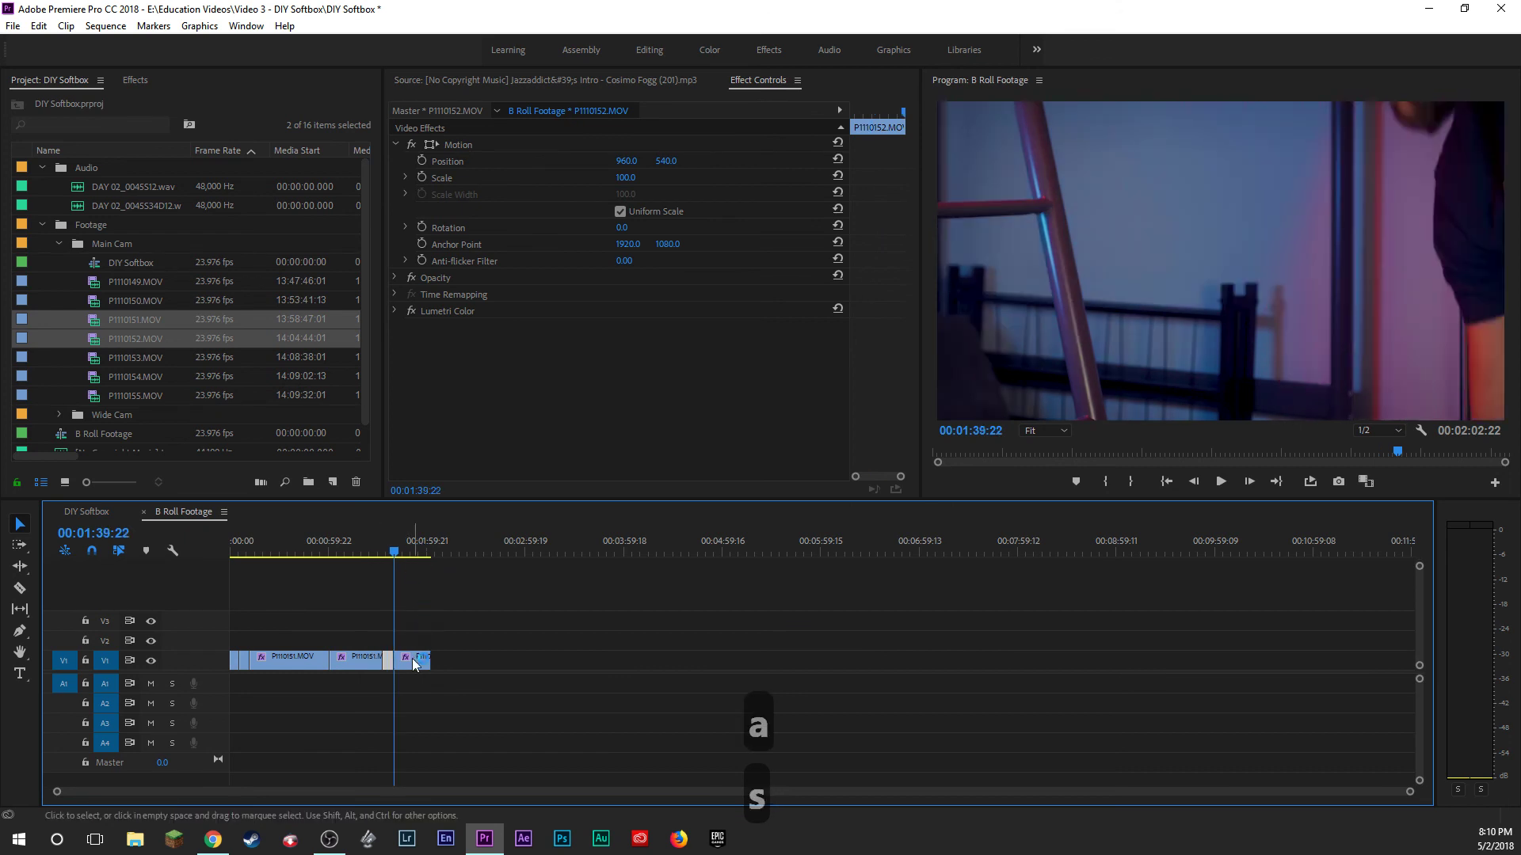
left_click(406, 658)
key("ctrl+c")
left_click(86, 512)
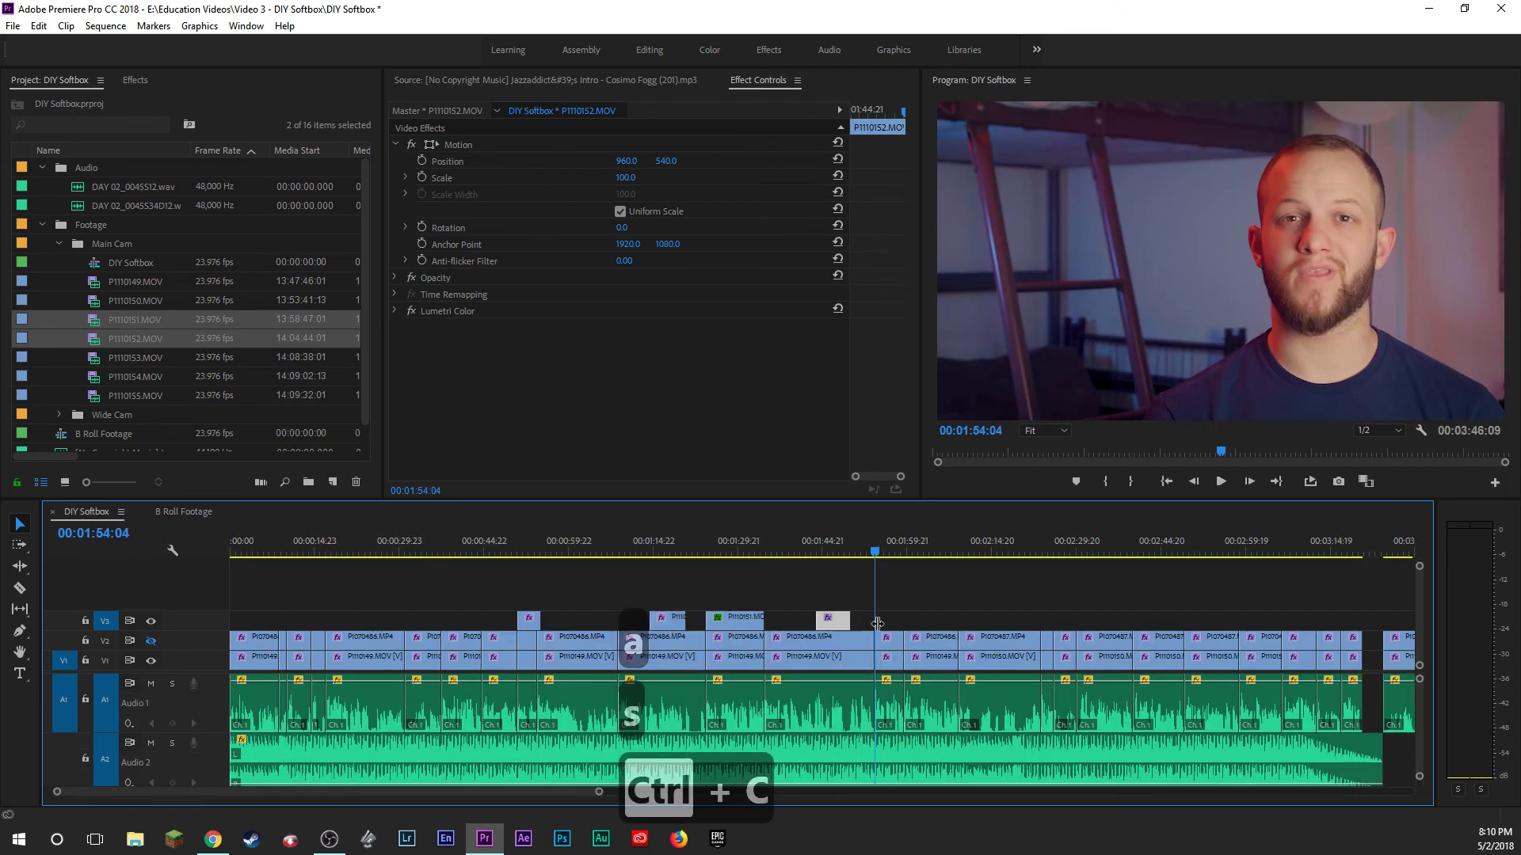
key("ctrl+v")
Play back the plastic bag shot on V3 against the narration up to 00:02:03:14.
key("a")
key("a")
key("a")
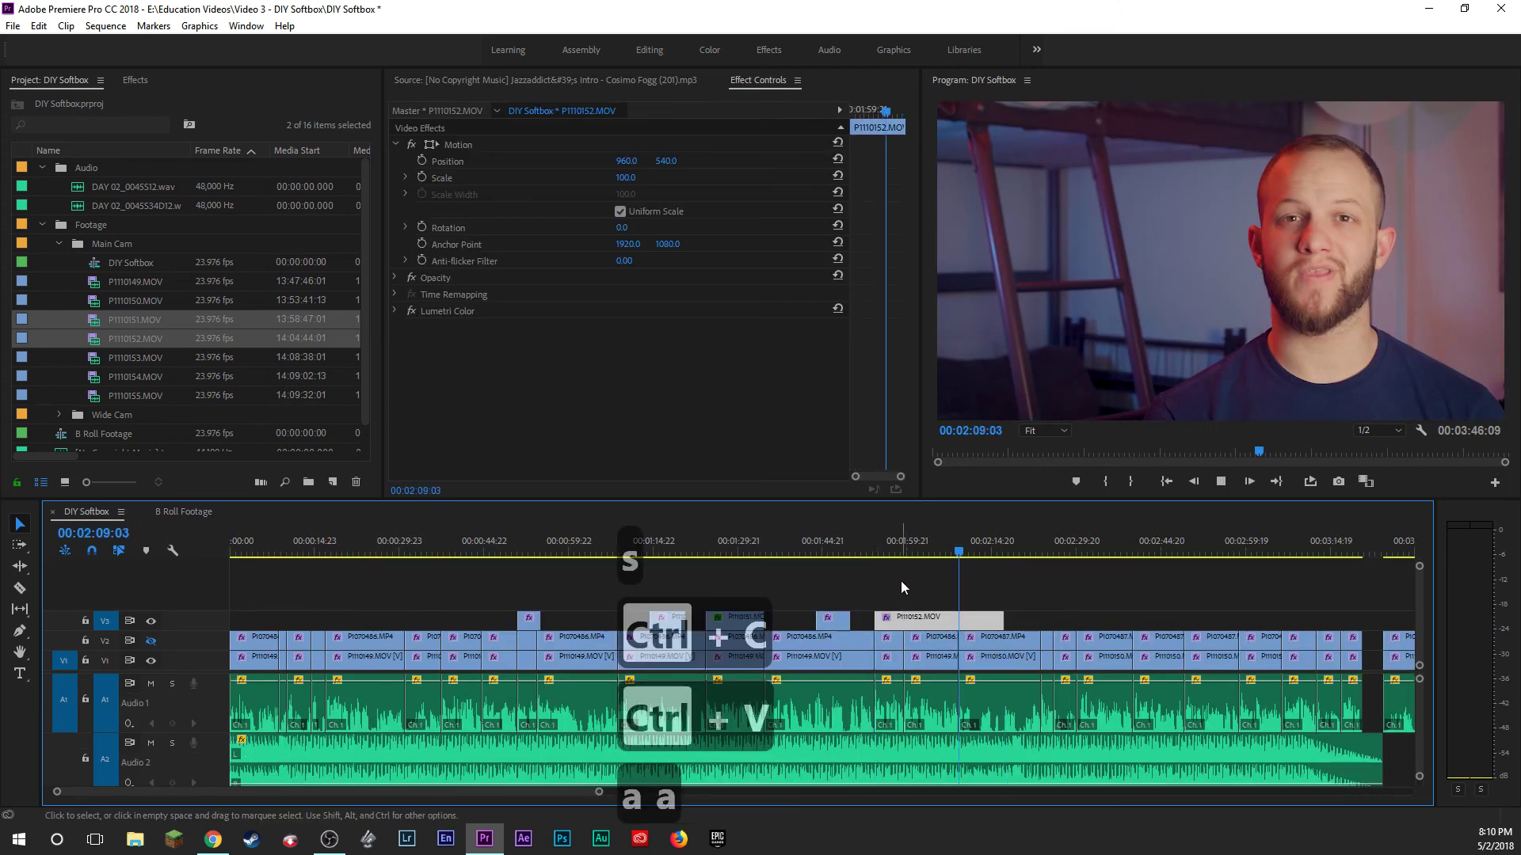
key("space")
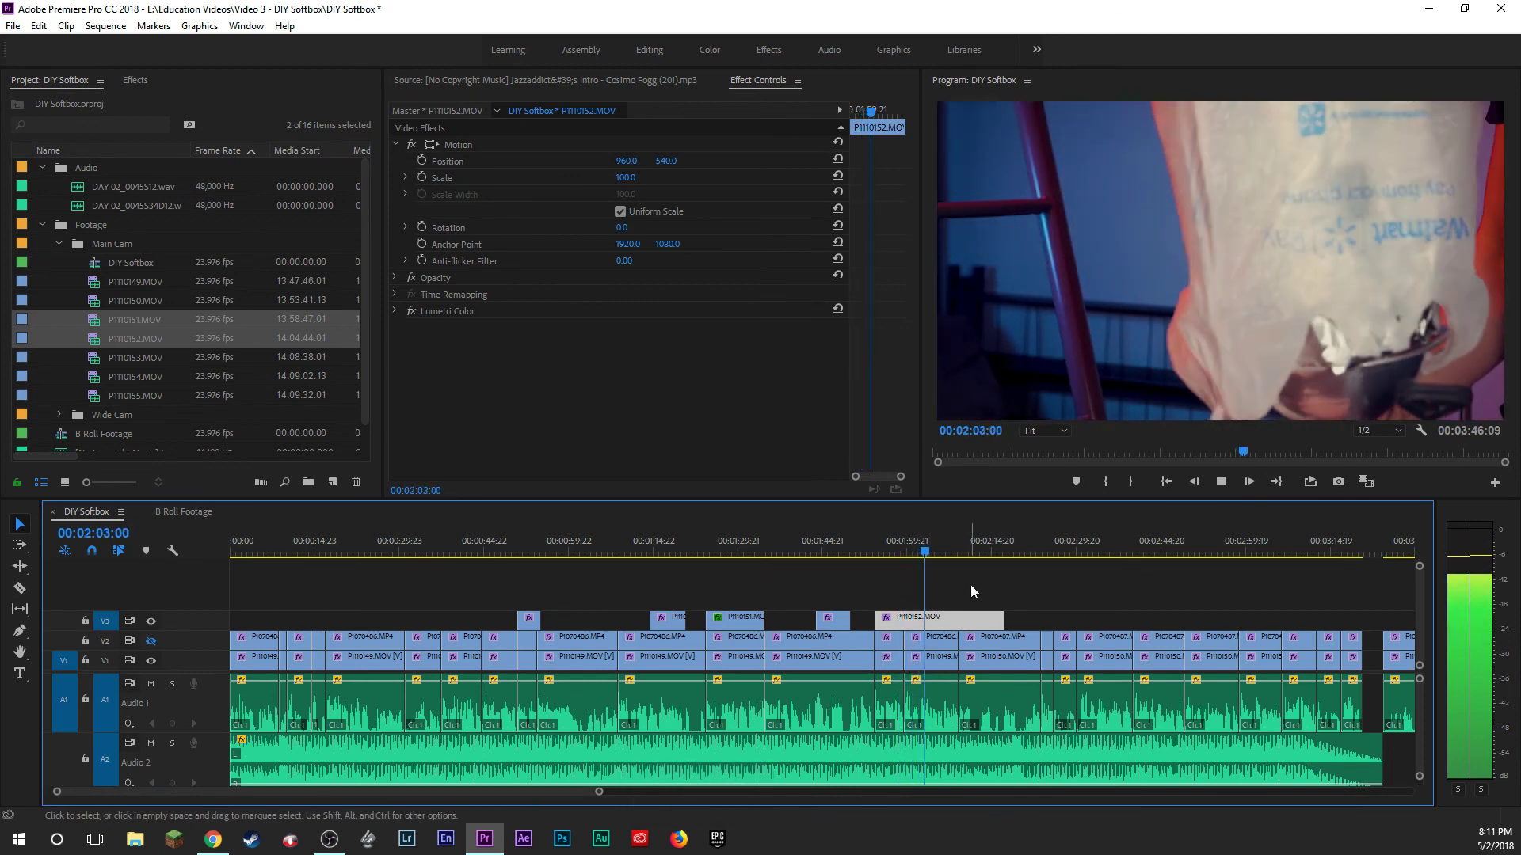
key("space")
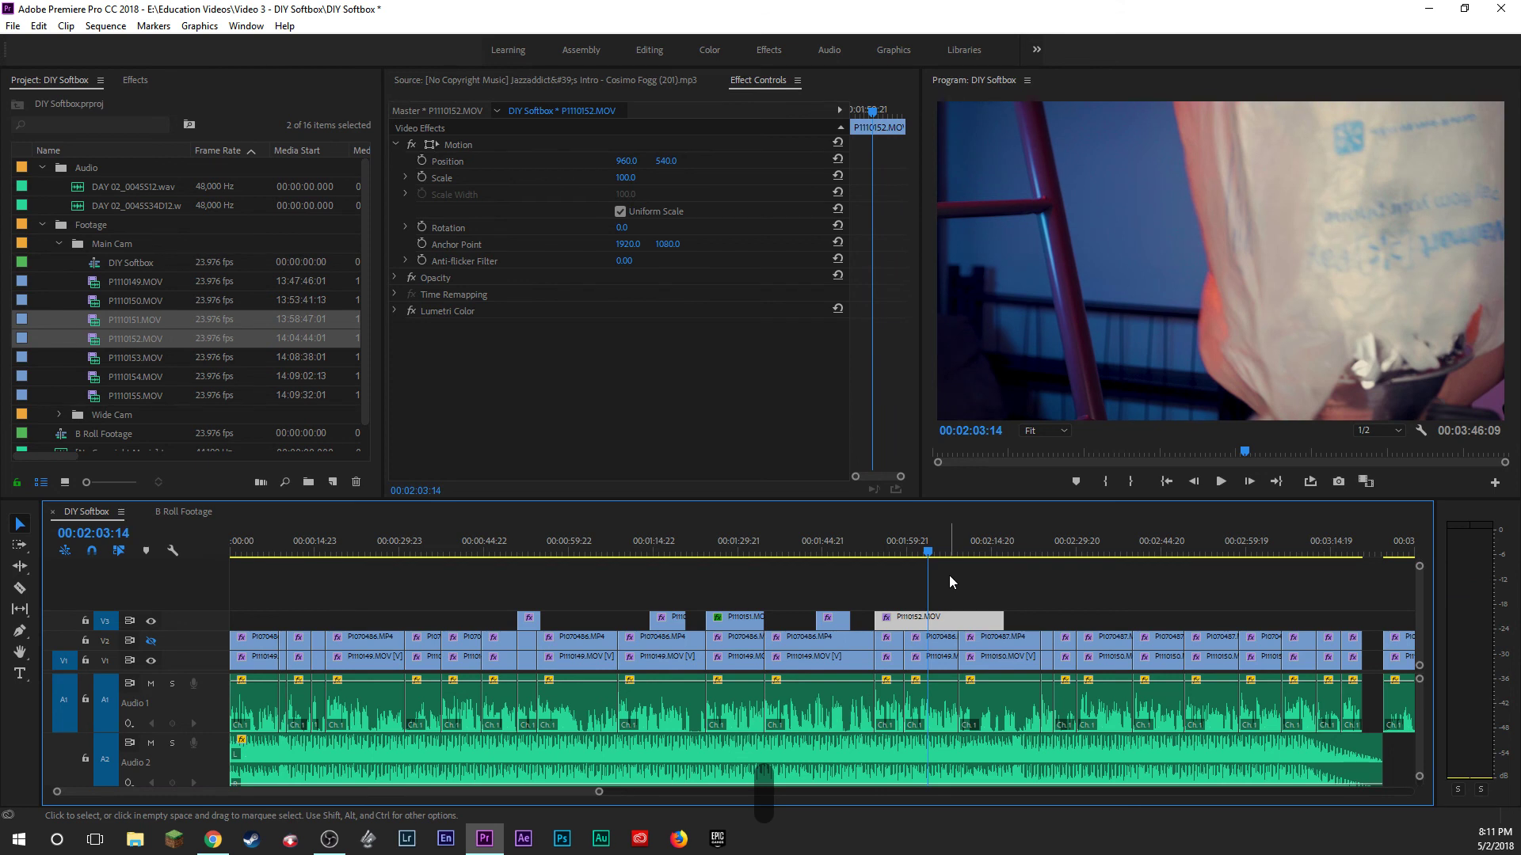
Review the plastic bag shot P1110152.MOV on V3 against the narration and return the playhead to its start at 00:01:54:04.
key("a")
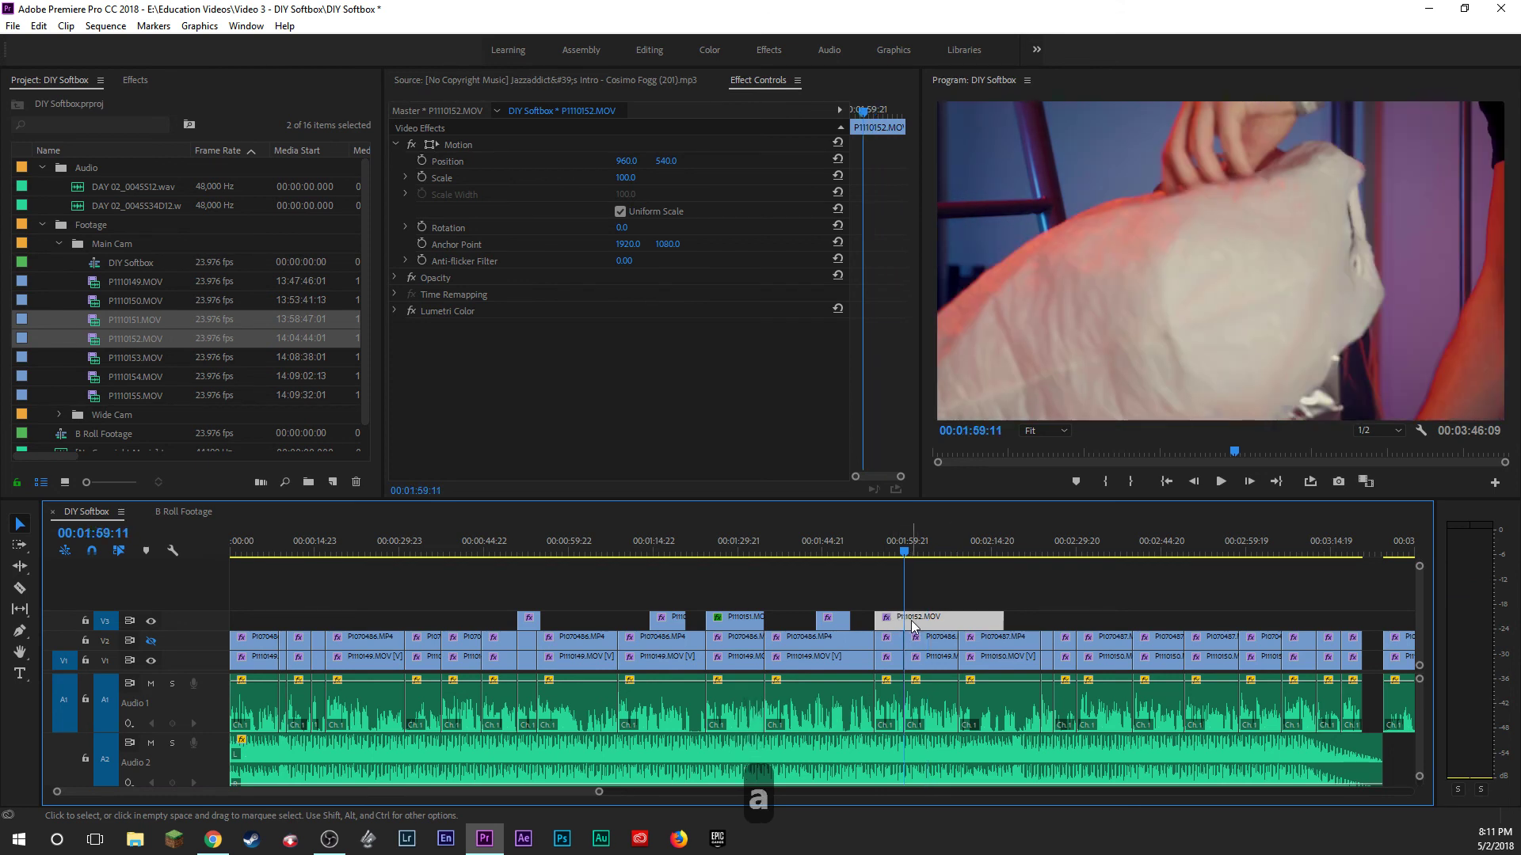
key("space")
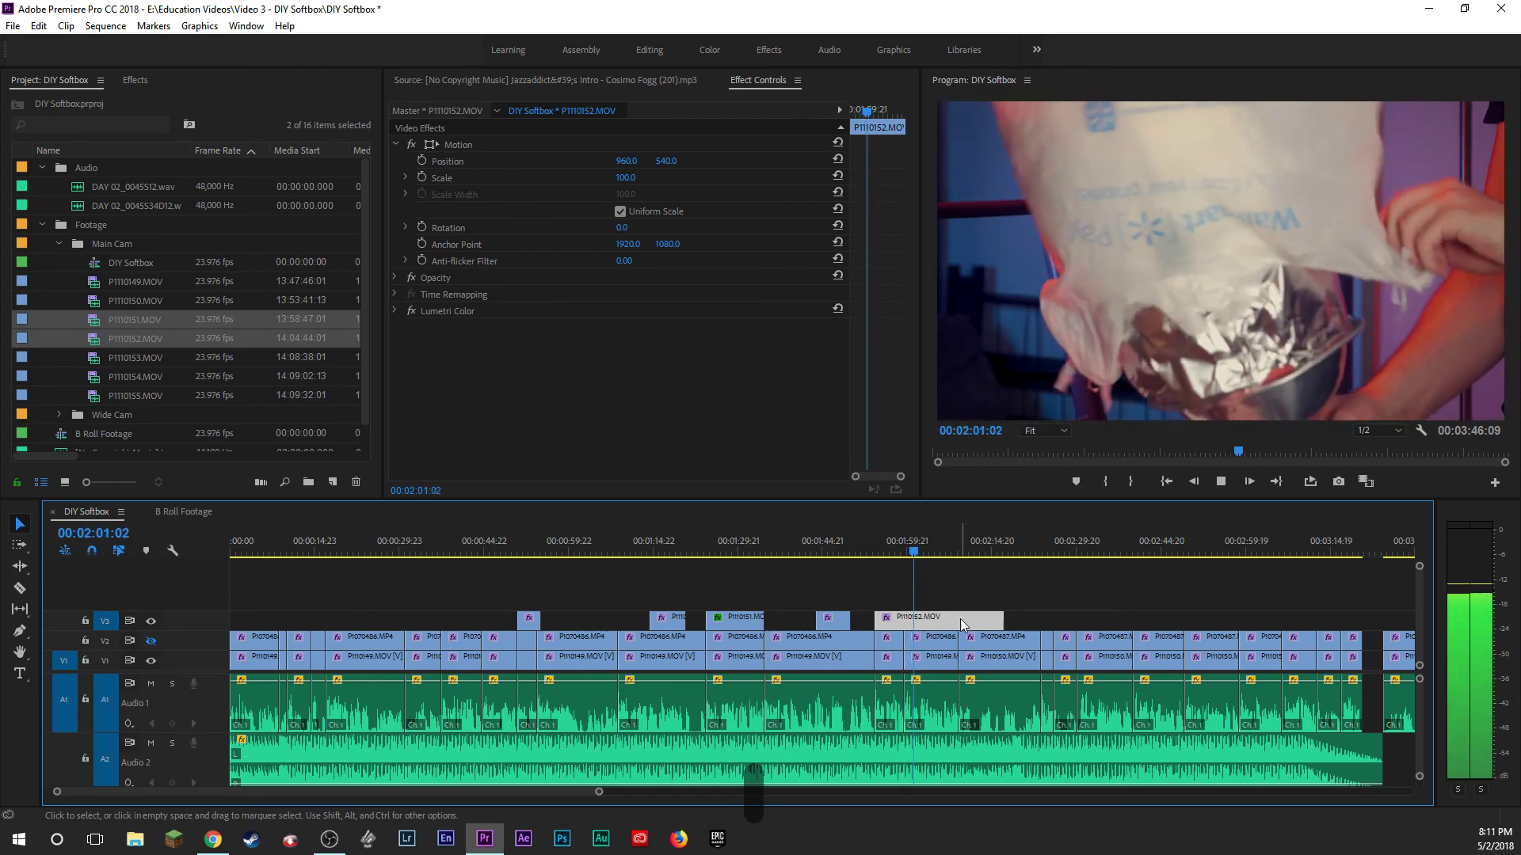
key("a")
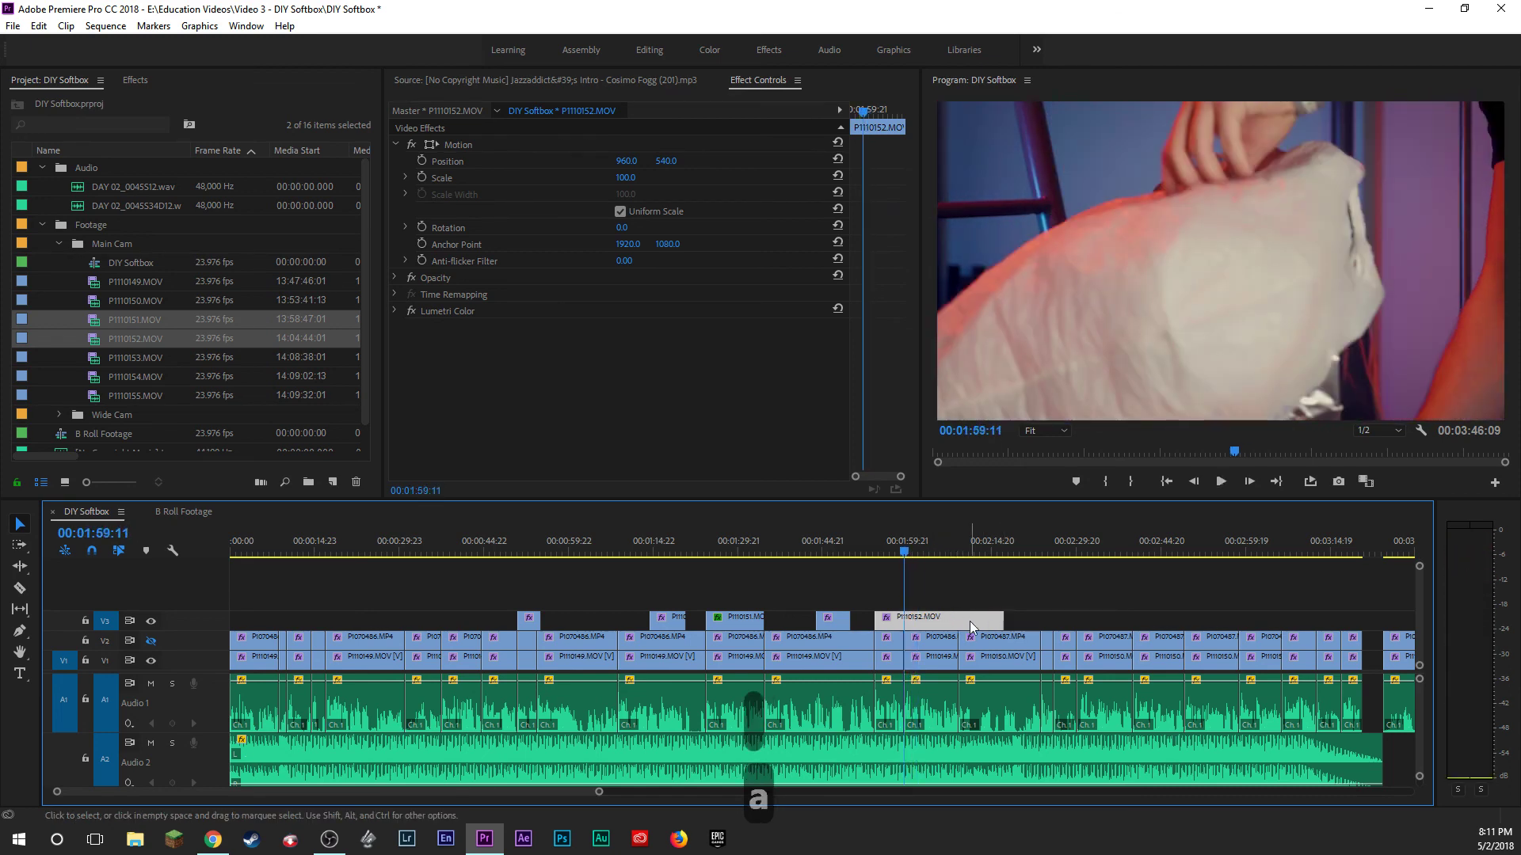
key("a")
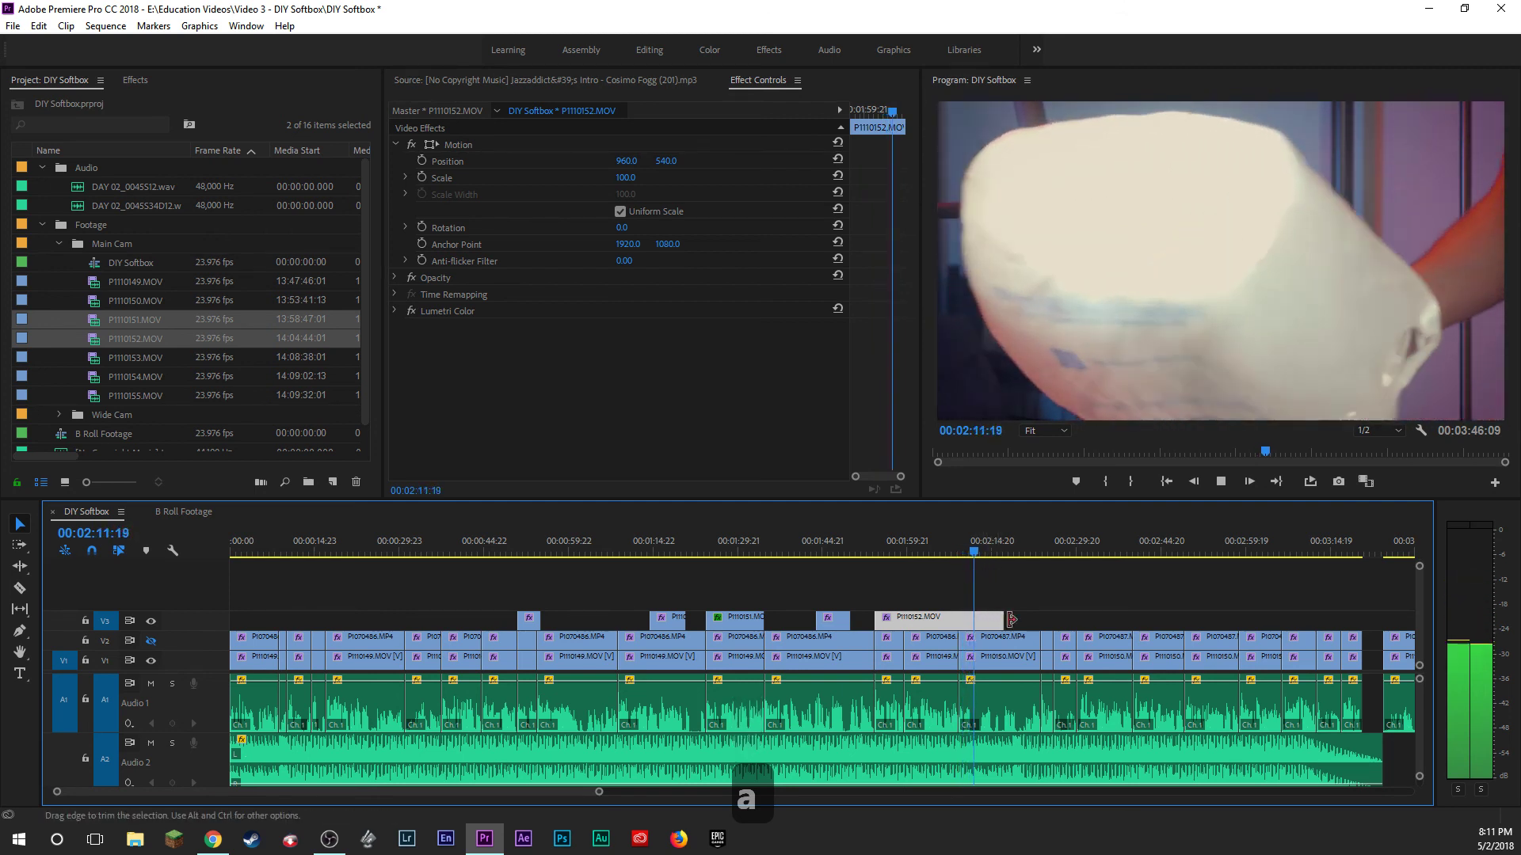
key("s")
key("s")
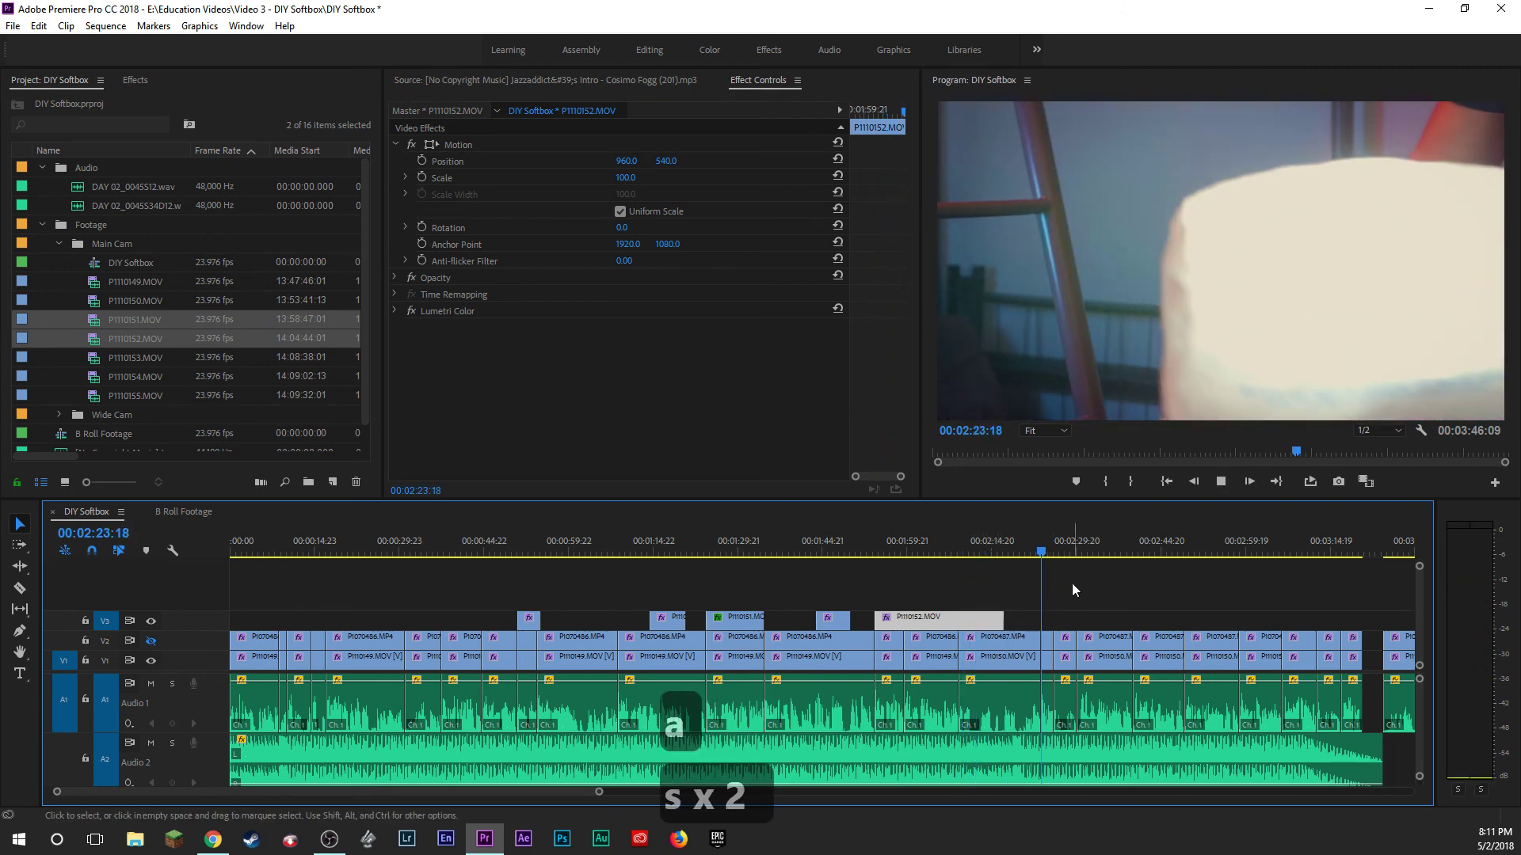
key("a")
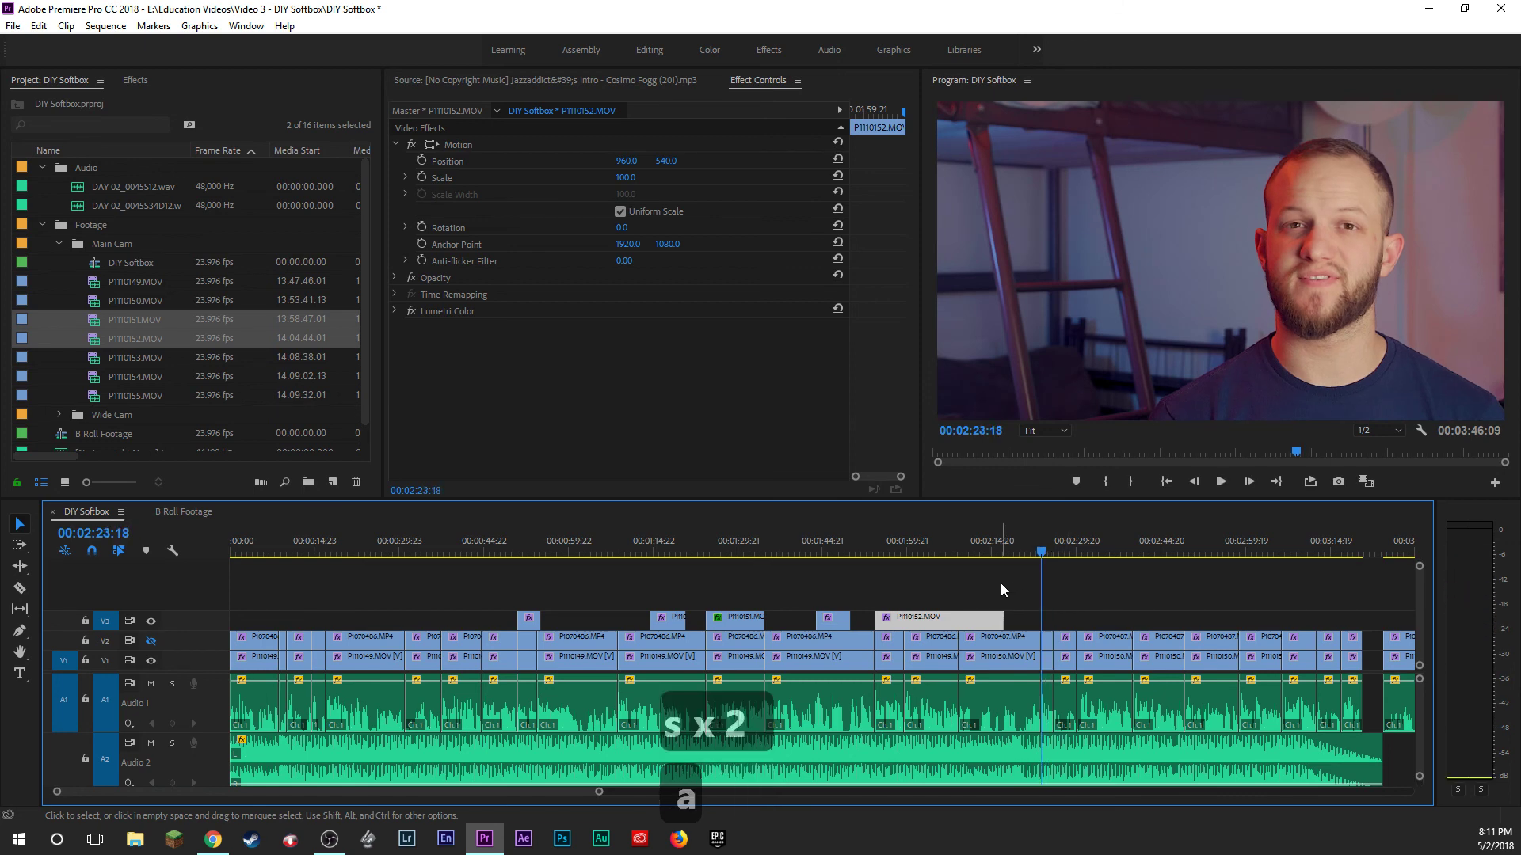
key("a")
key("a")
key("a")
key("a")
Speed up the whole plastic bag shot P1110152.MOV on V3 to 462.5% by shortening its duration.
right_click(909, 619)
left_click(891, 585)
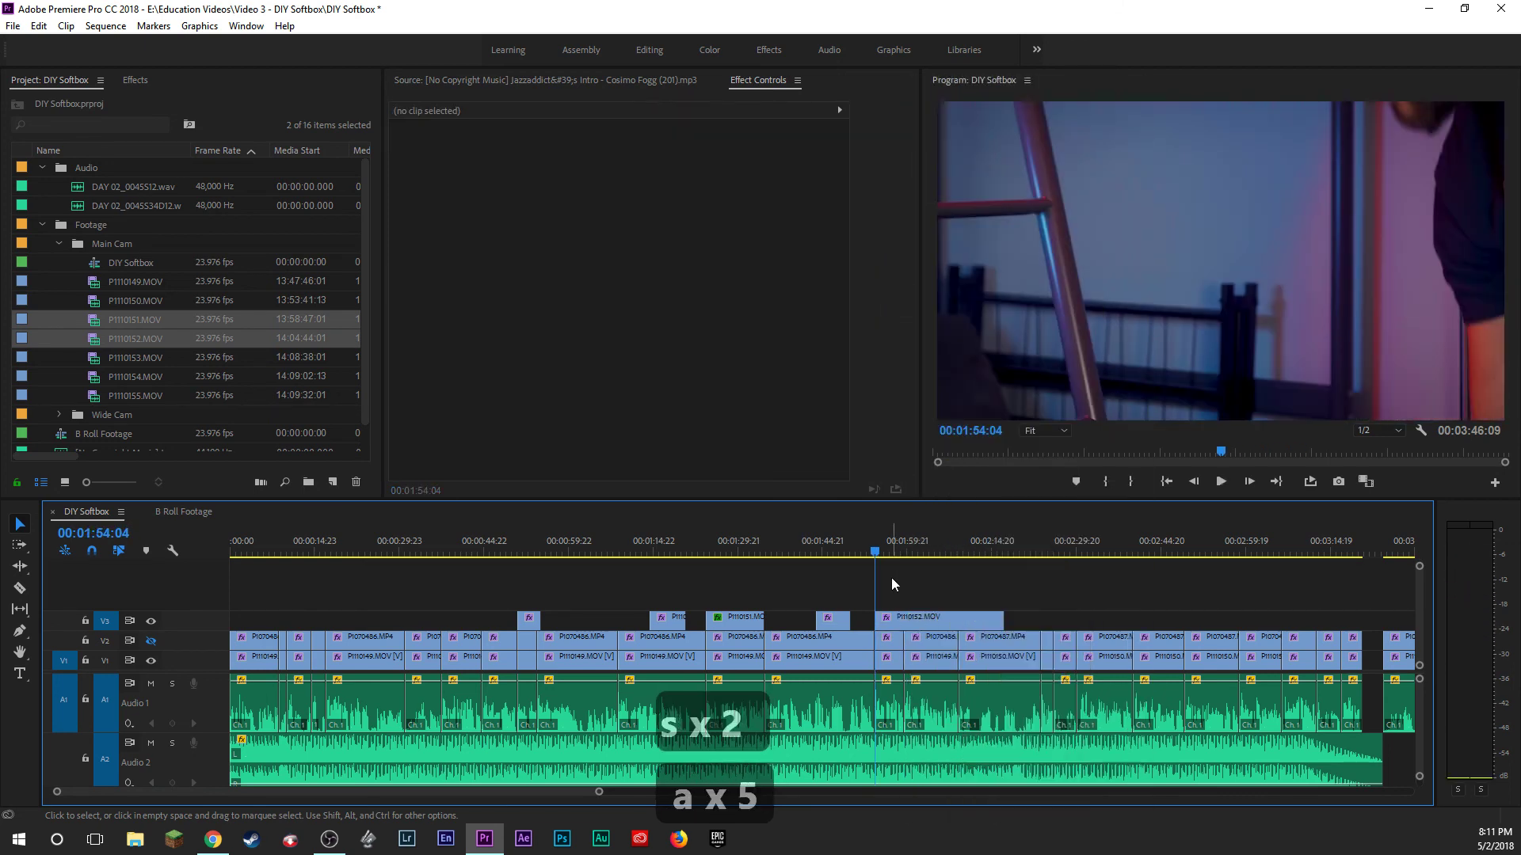
mouse_move(1000, 618)
left_mouse_down()
mouse_move(896, 616)
mouse_move(973, 623)
left_mouse_up()
right_click(928, 618)
left_click(958, 552)
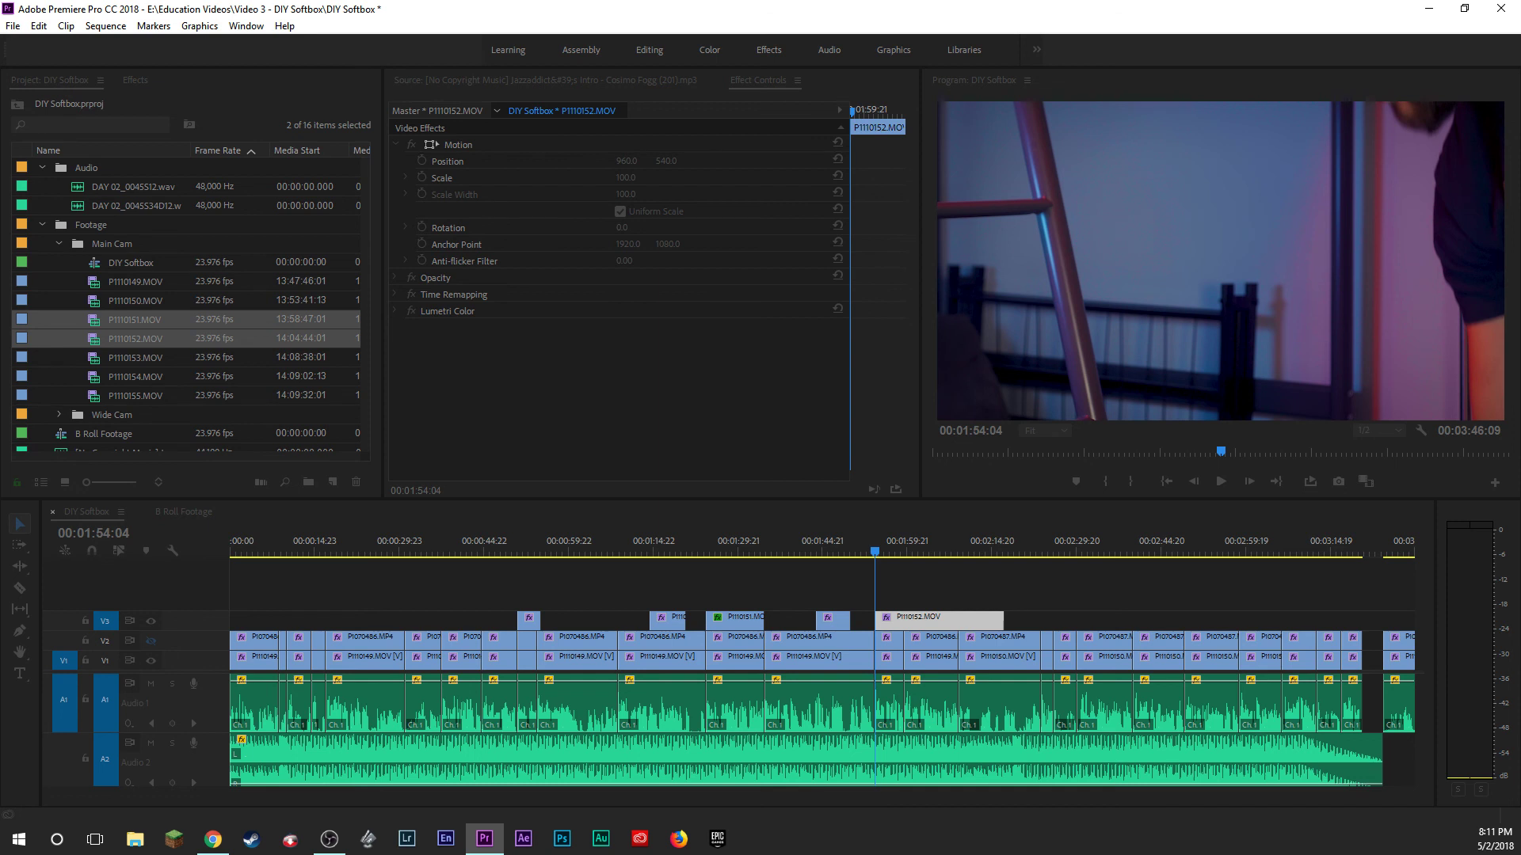
key("BackSpace")
key("BackSpace")
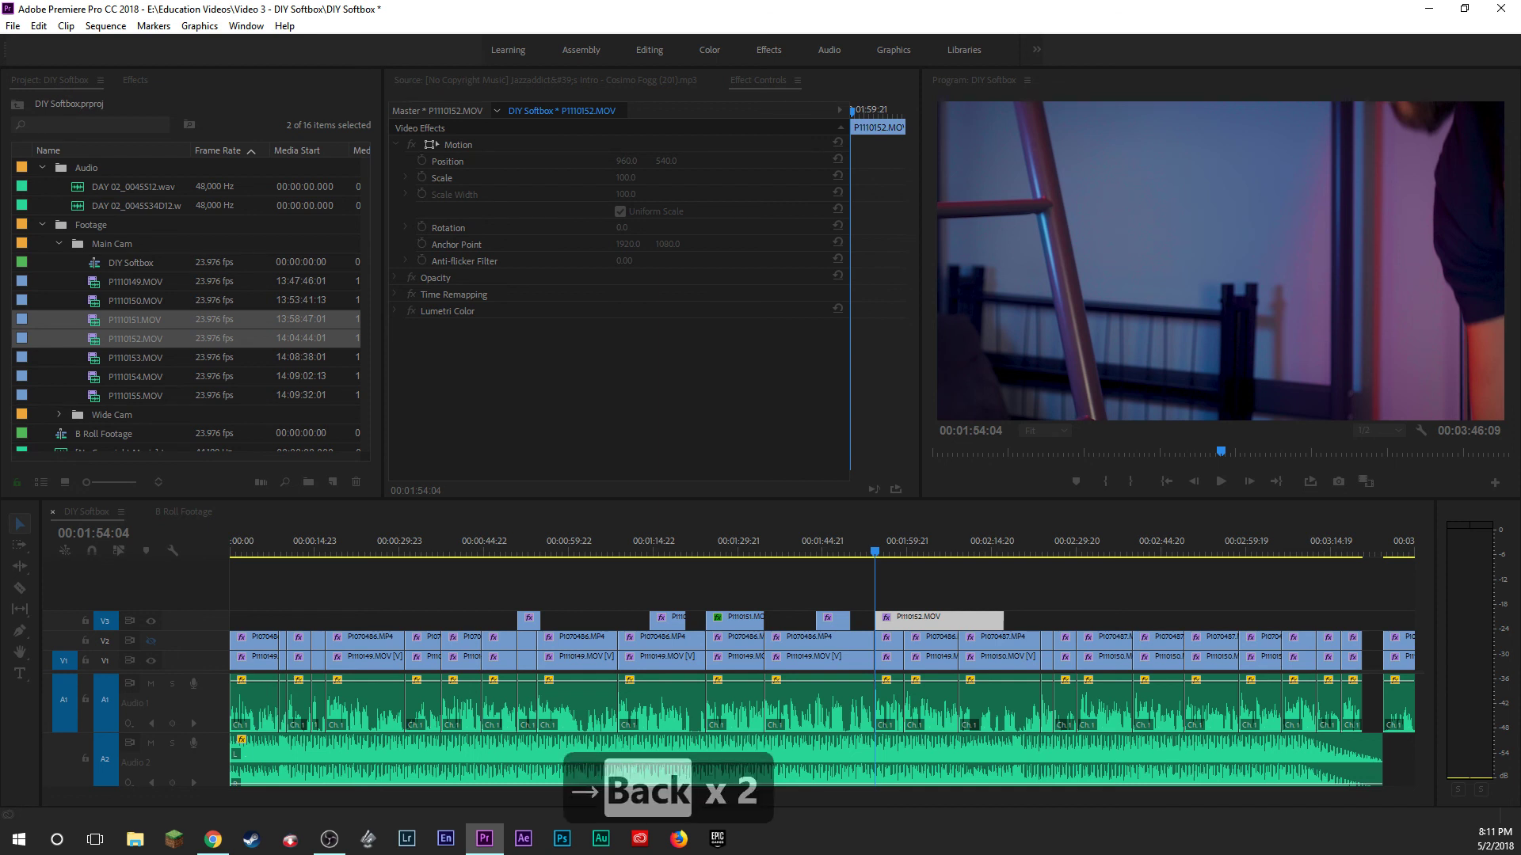
type("05")
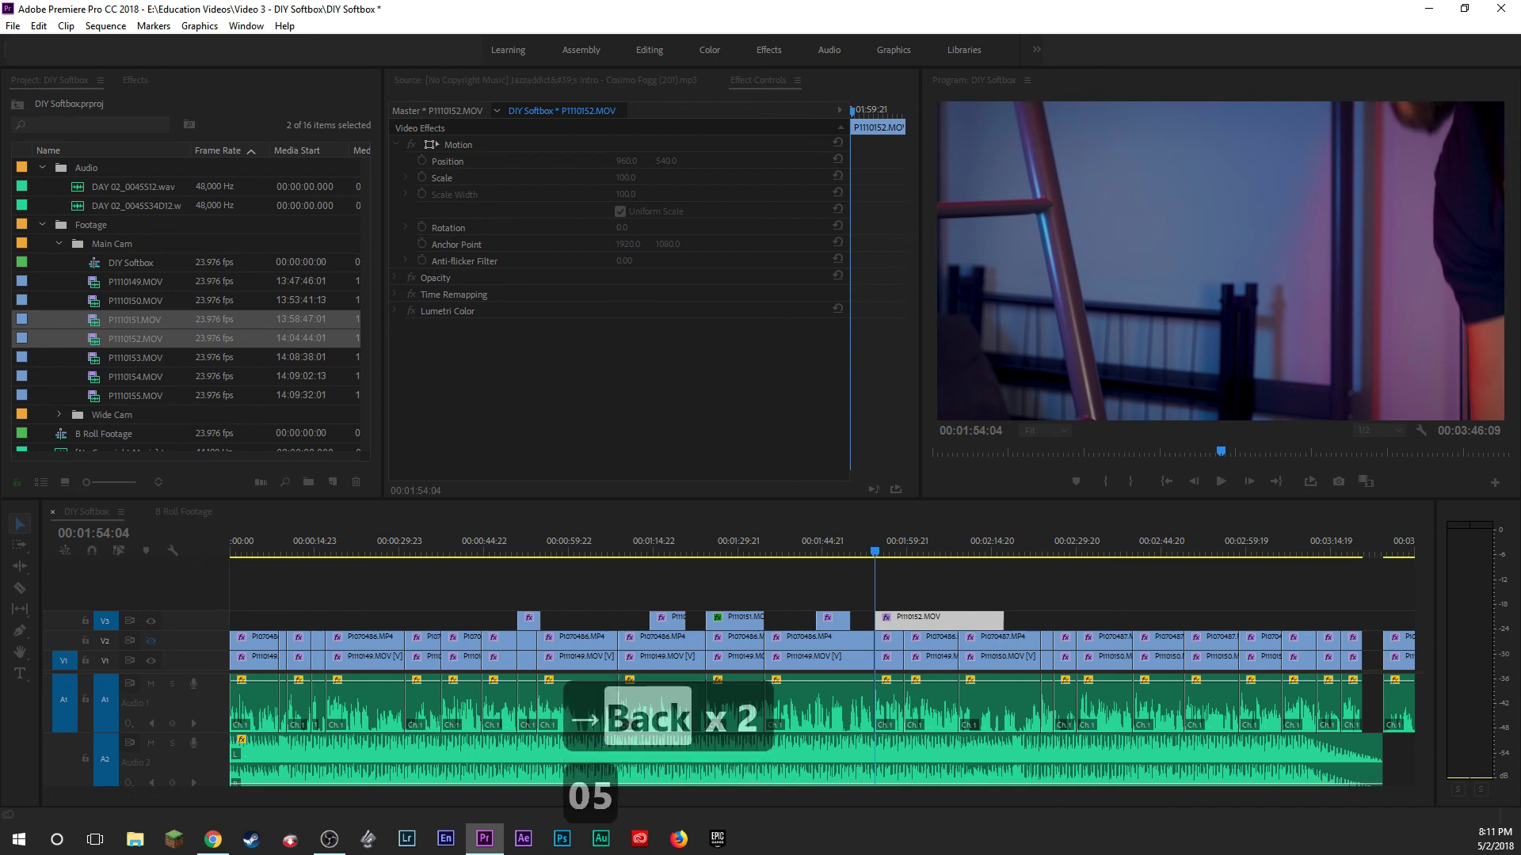
key("BackSpace")
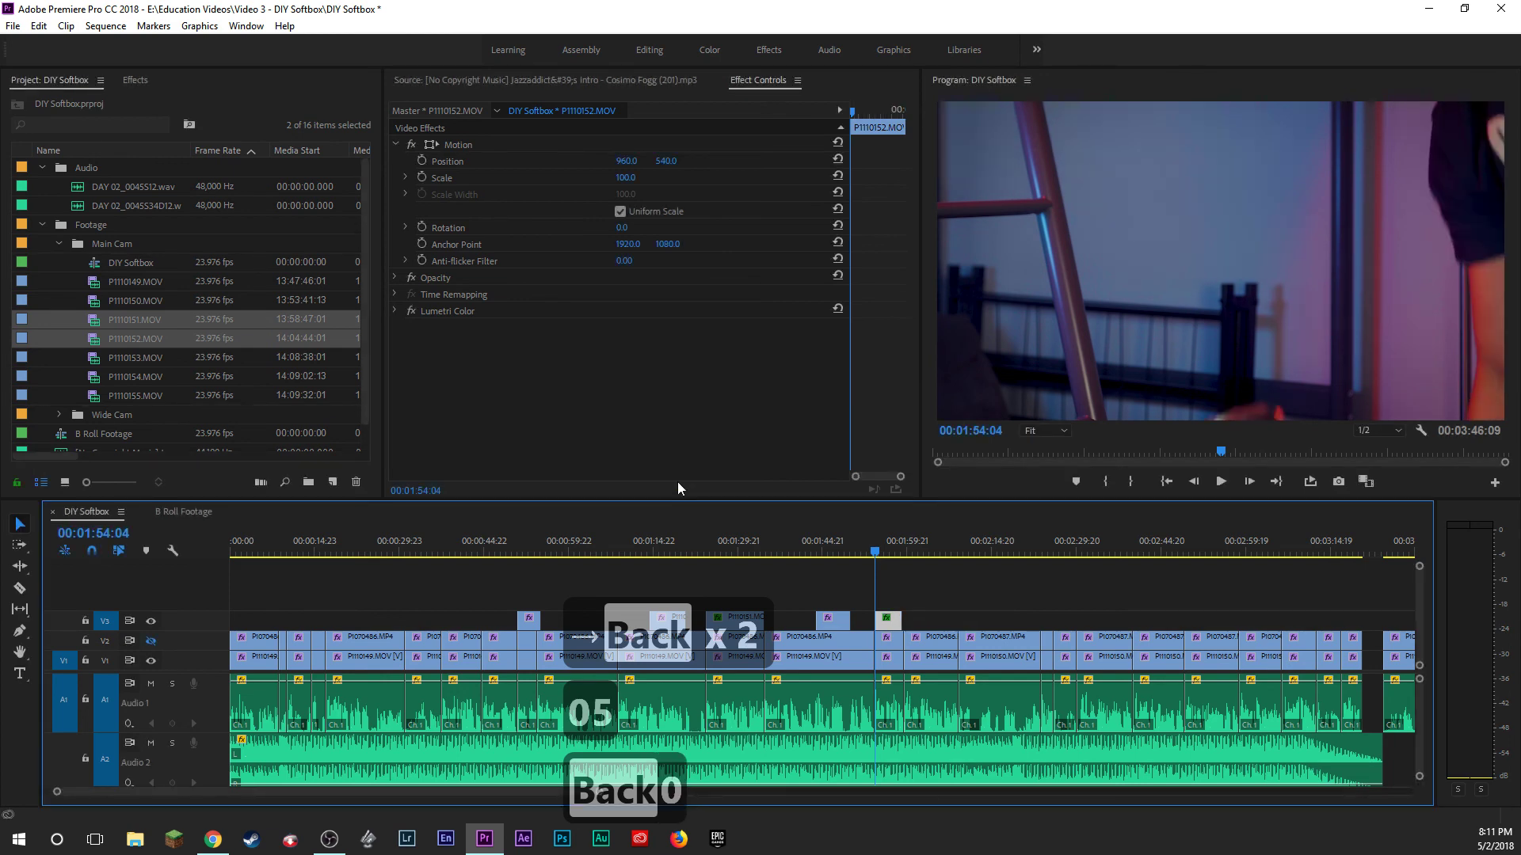
Play back the sped-up plastic bag shot on V3 from 00:01:54:04 to 00:01:57:19.
left_click(891, 571)
key("z")
key("z")
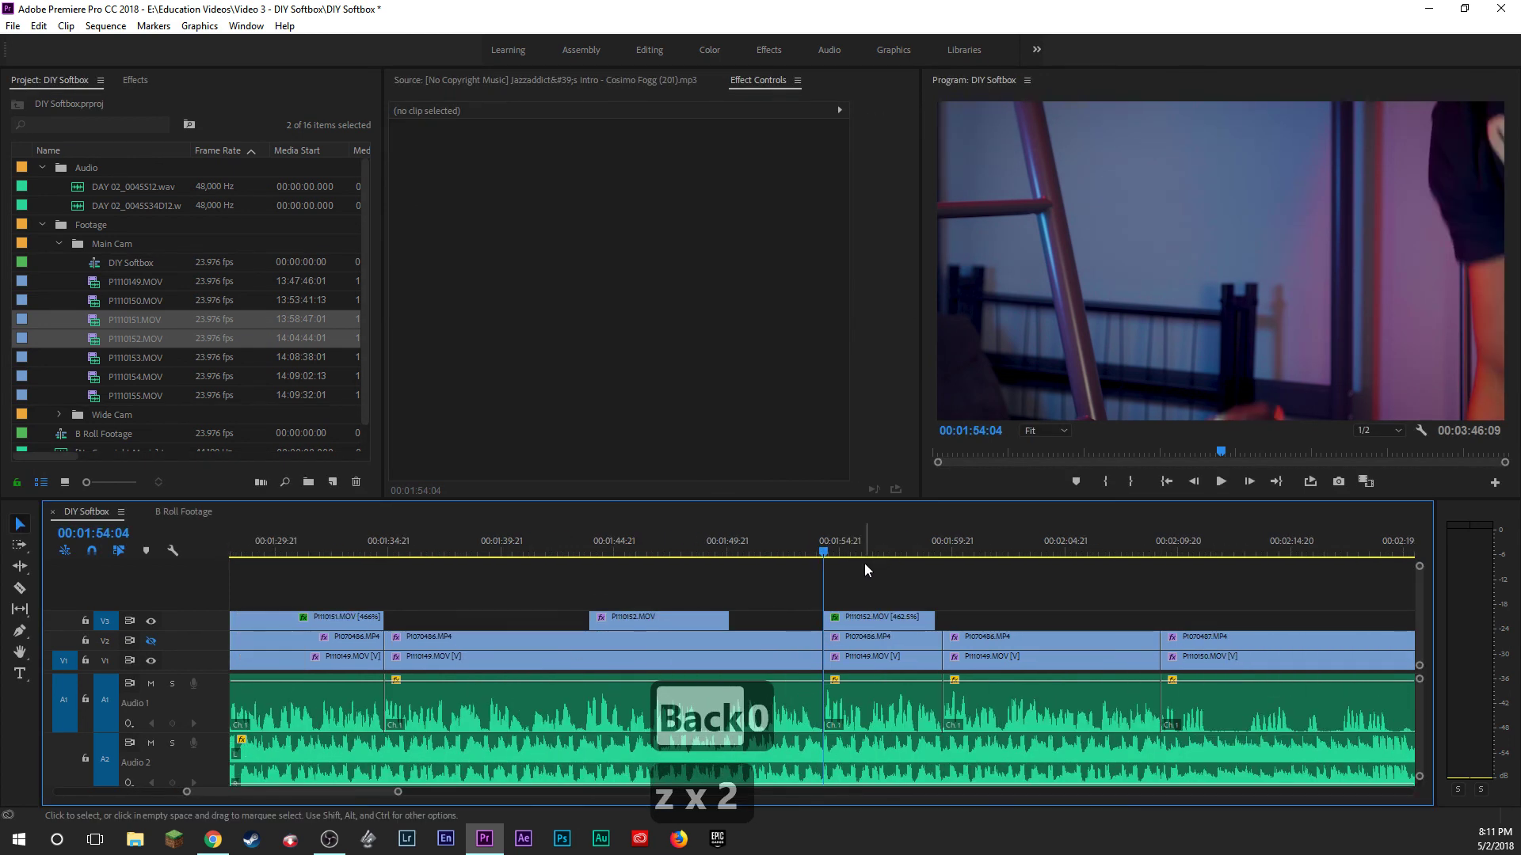
key("space")
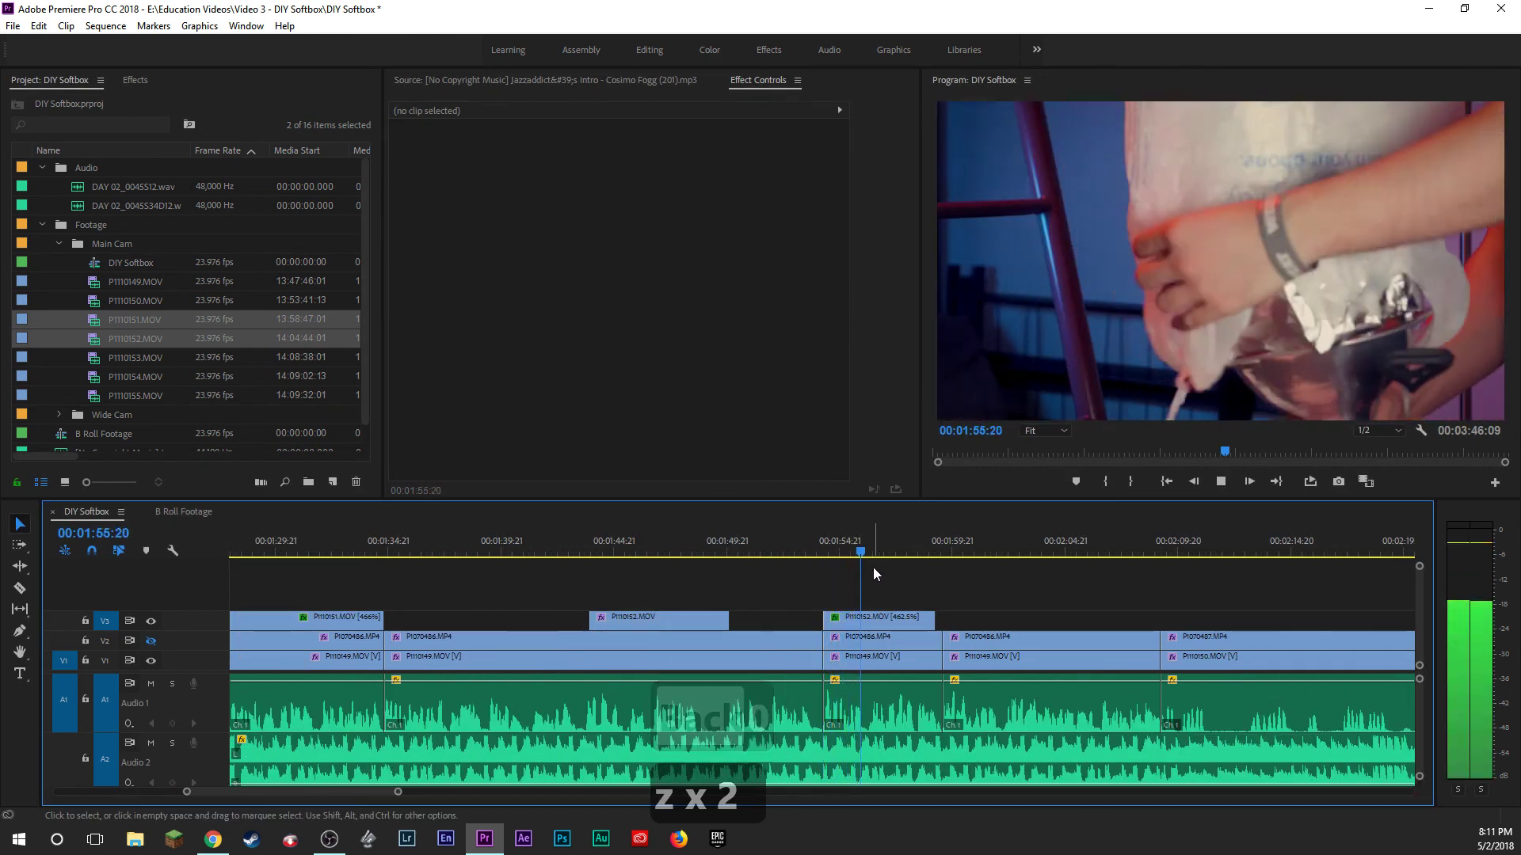
key("space")
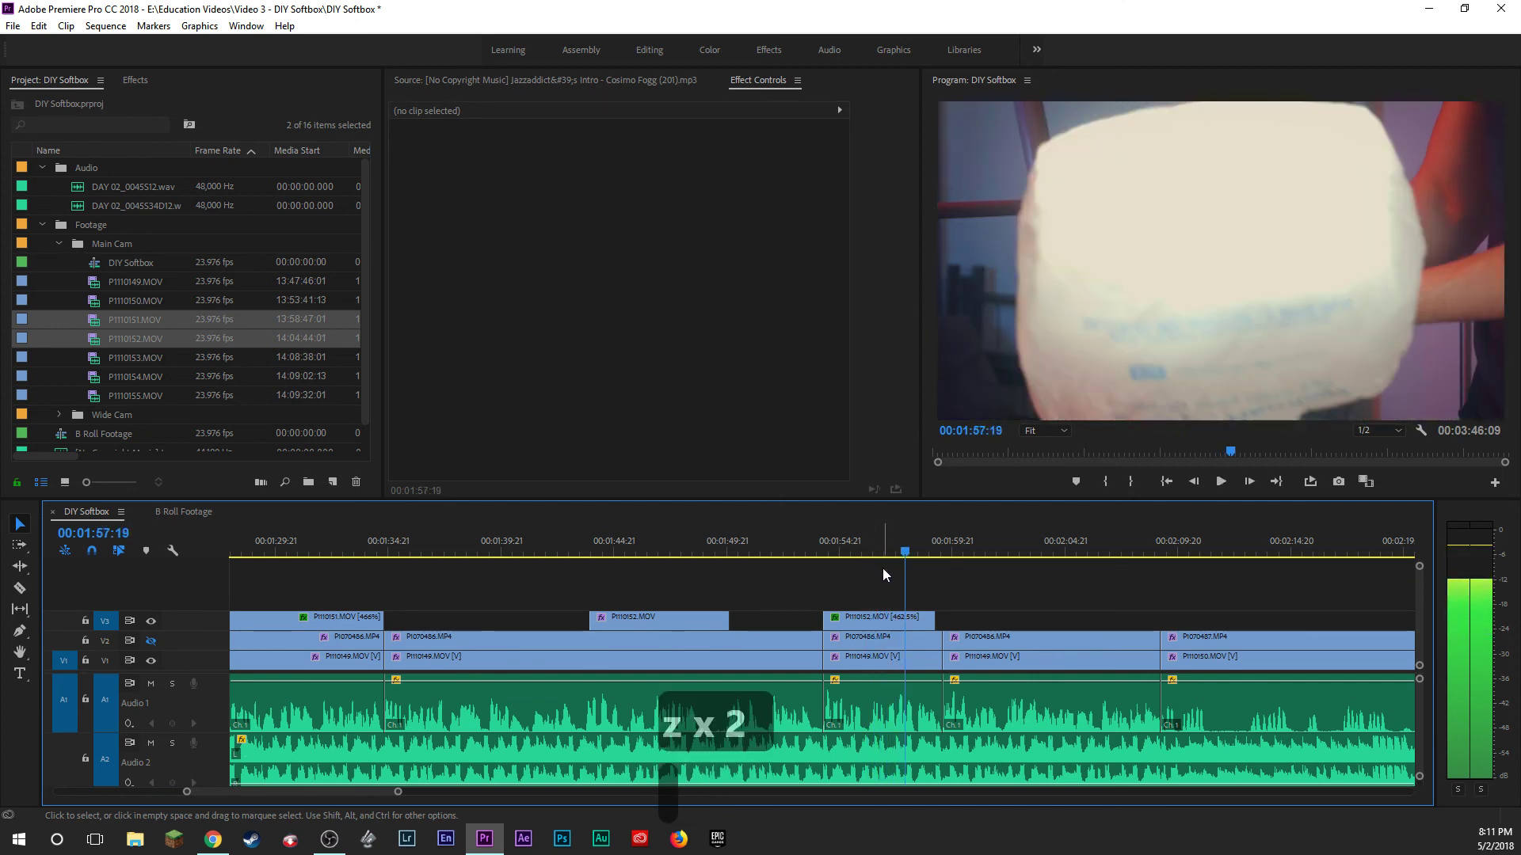
Find the frame at 00:01:57:04 in the sped-up bag shot and split the V3 clip there, selecting its second part.
key("e")
key("e")
key("e")
key("e")
key("e")
key("e")
key("e")
key("e")
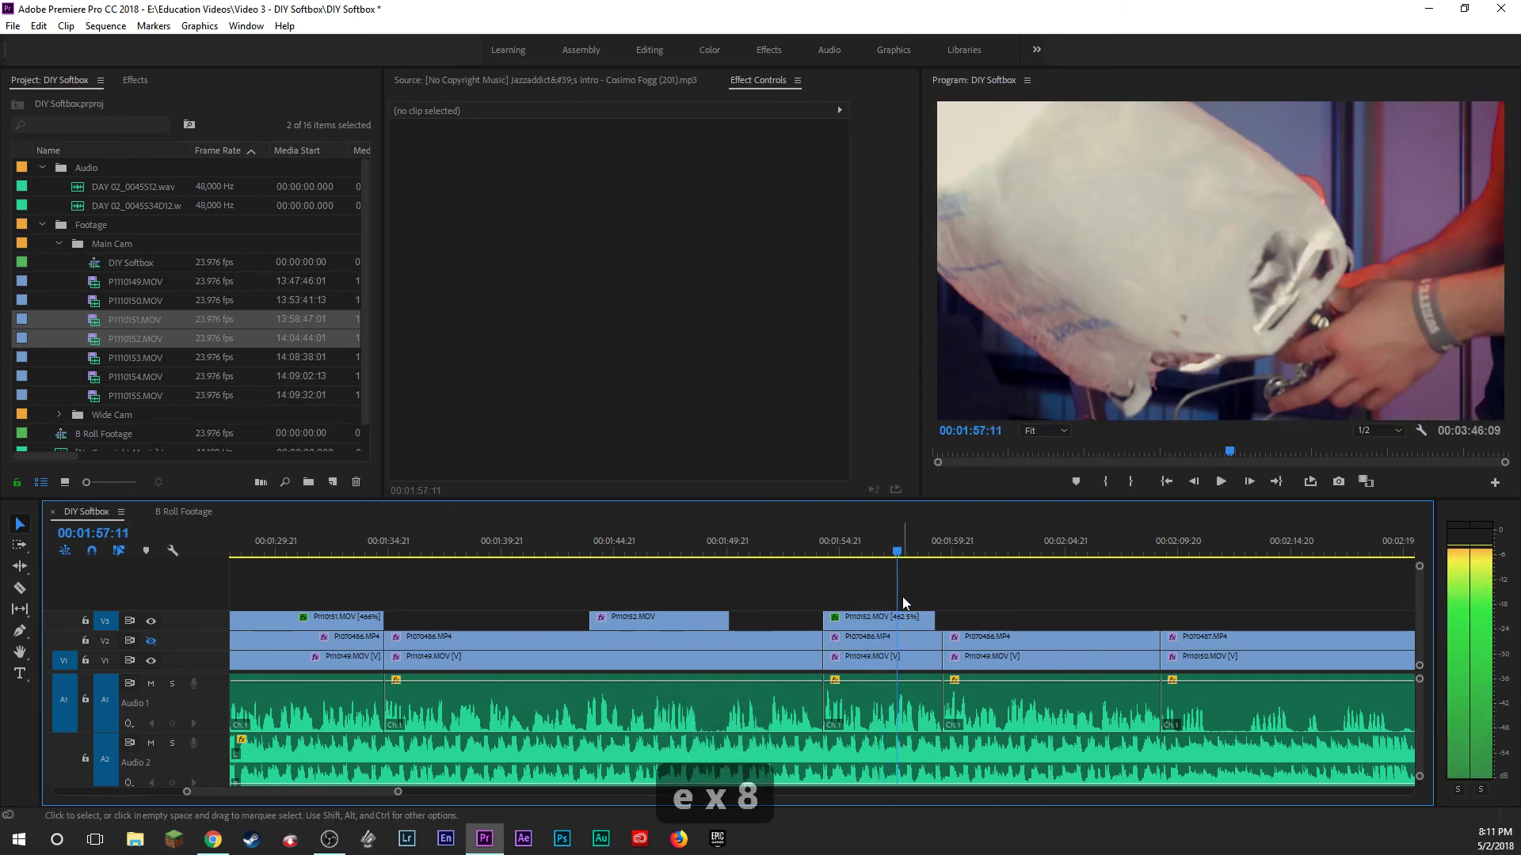
key("r")
key("e")
key("e")
key("e")
key("Left")
key("Left")
key("Left")
key("Left")
key("Left")
key("Left")
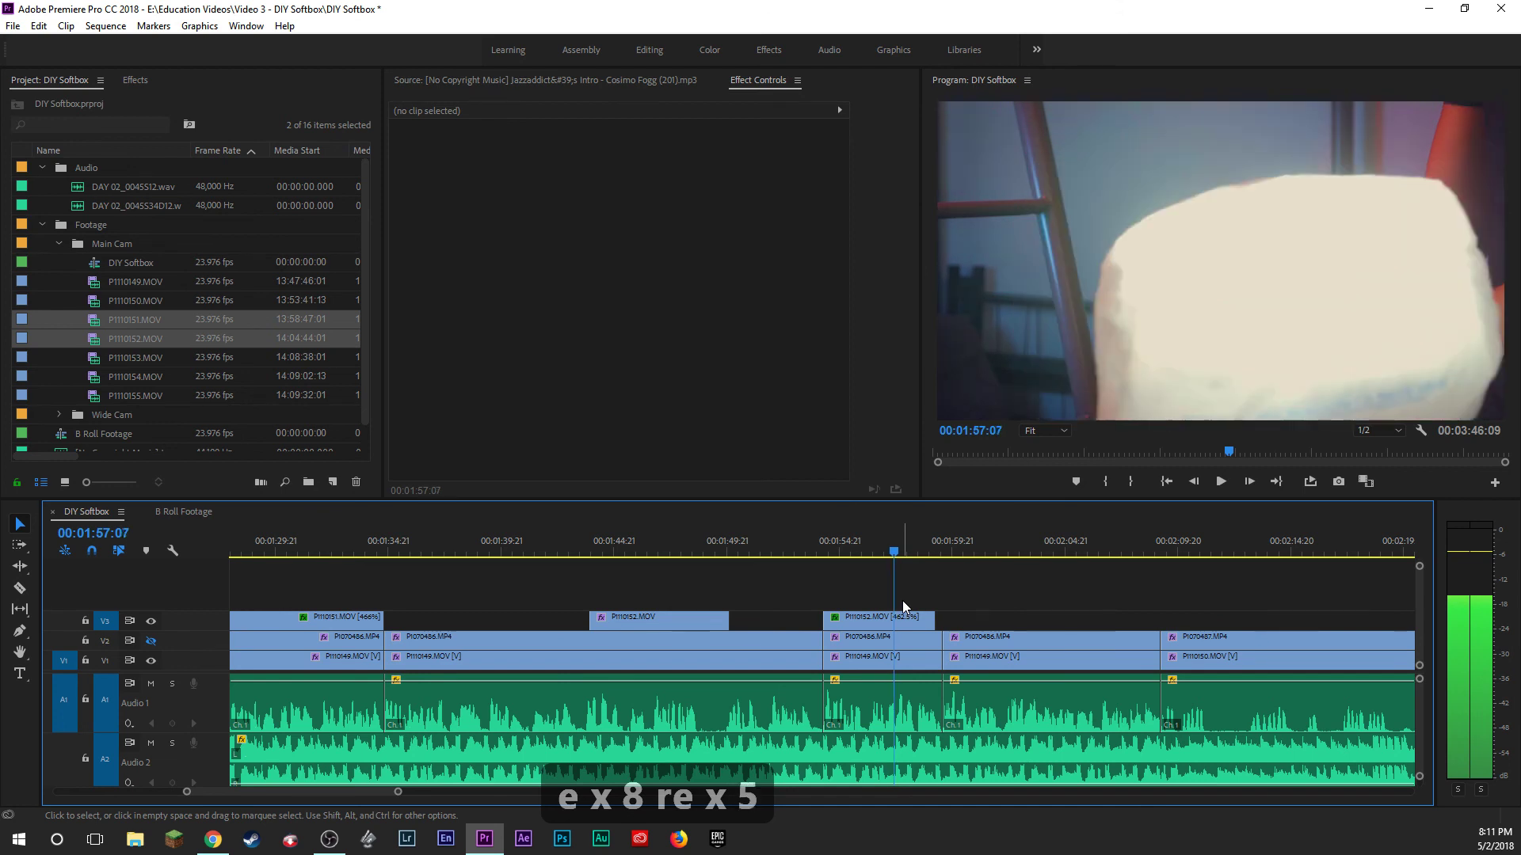
key("Right")
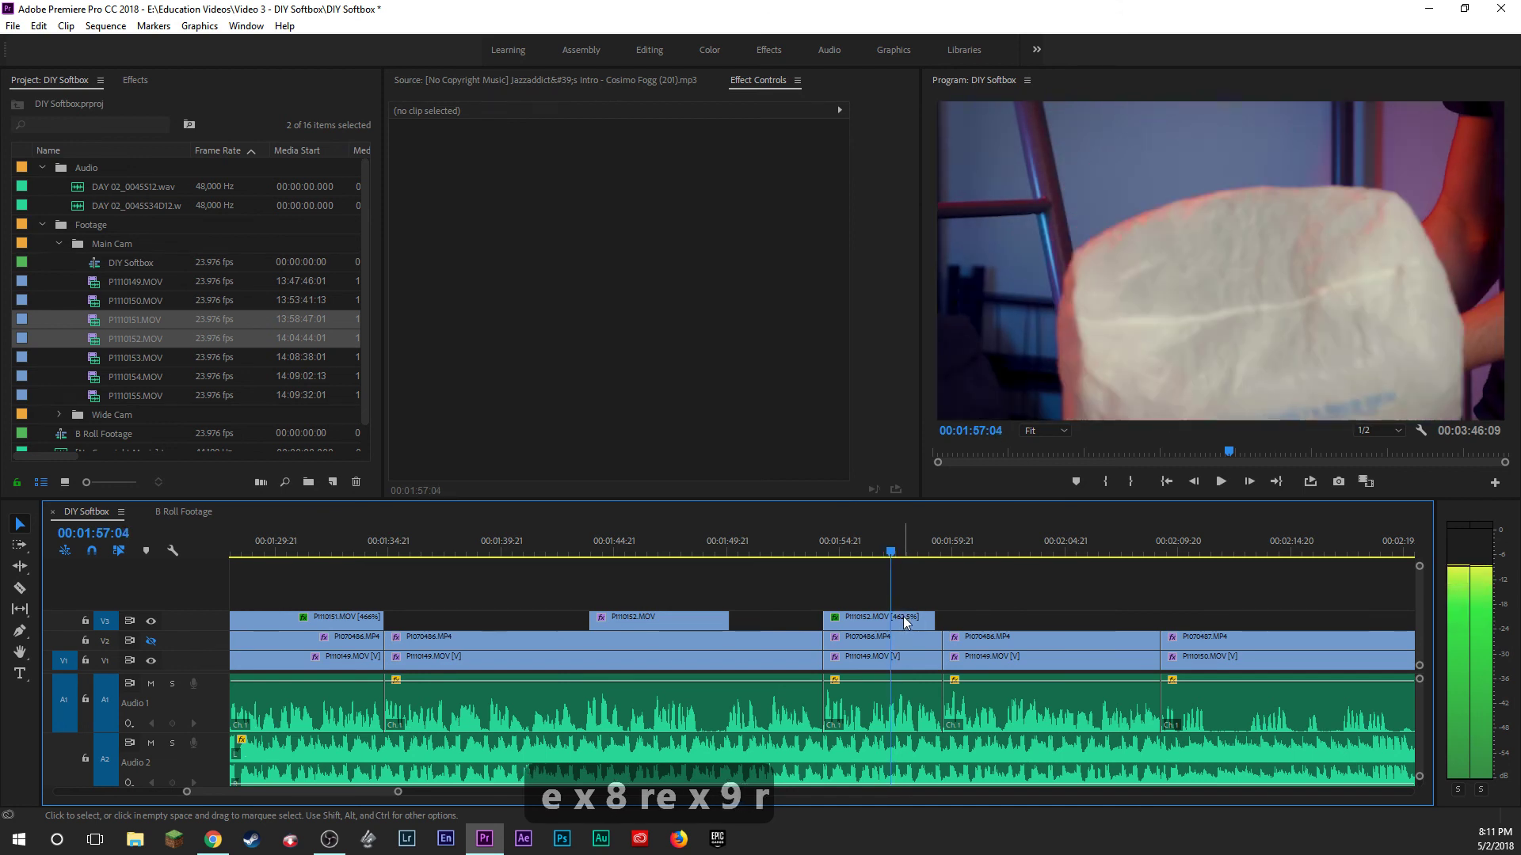
left_click(907, 618)
key("ctrl+k")
left_click(908, 619)
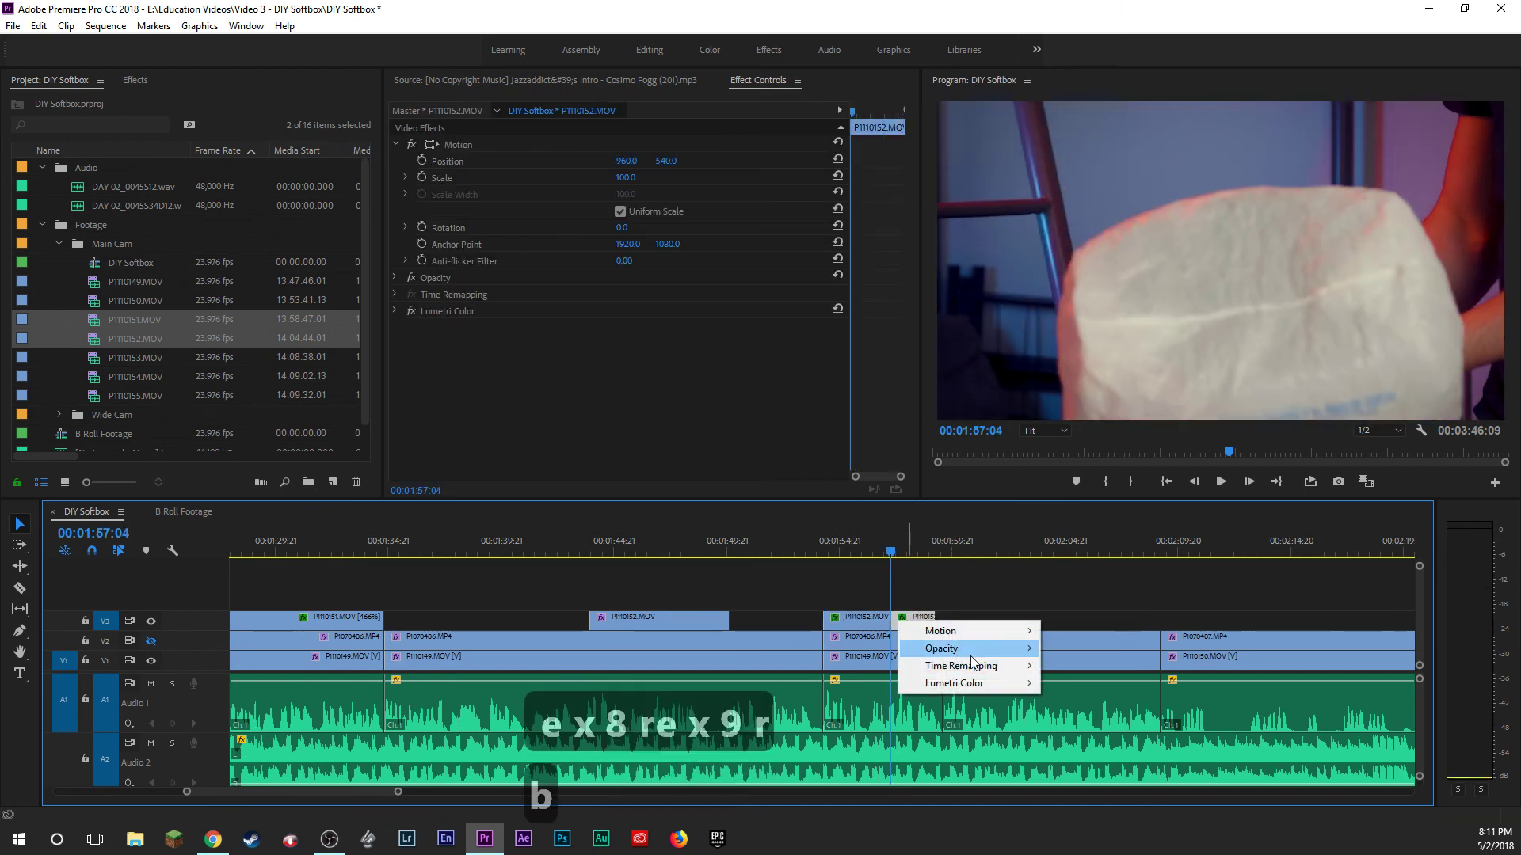
Set the speed of the second part of the bag shot on V3 back to 100%.
right_click(919, 619)
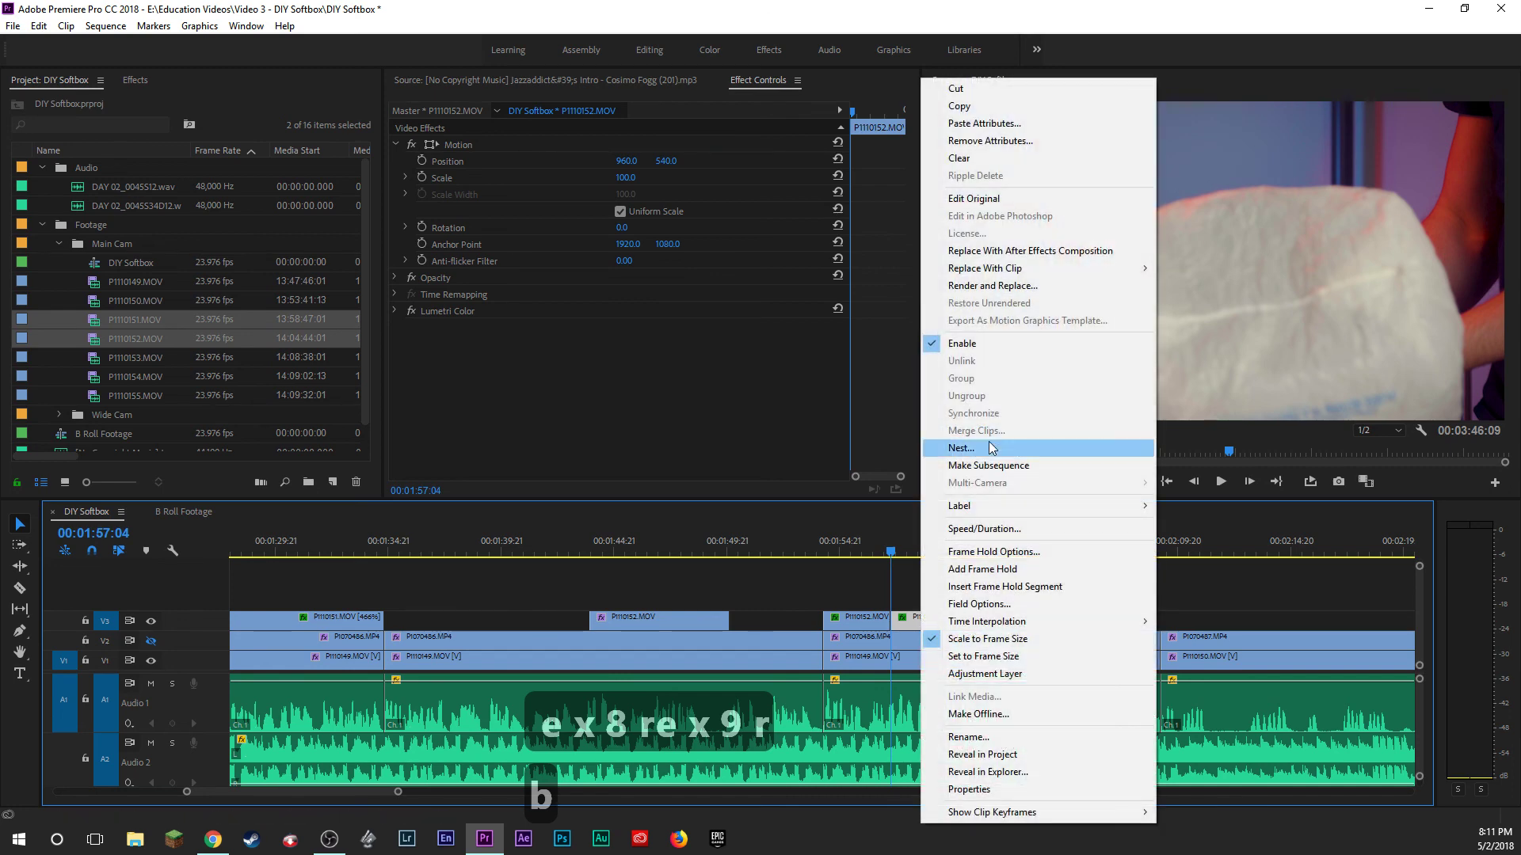
left_click(984, 529)
type("100")
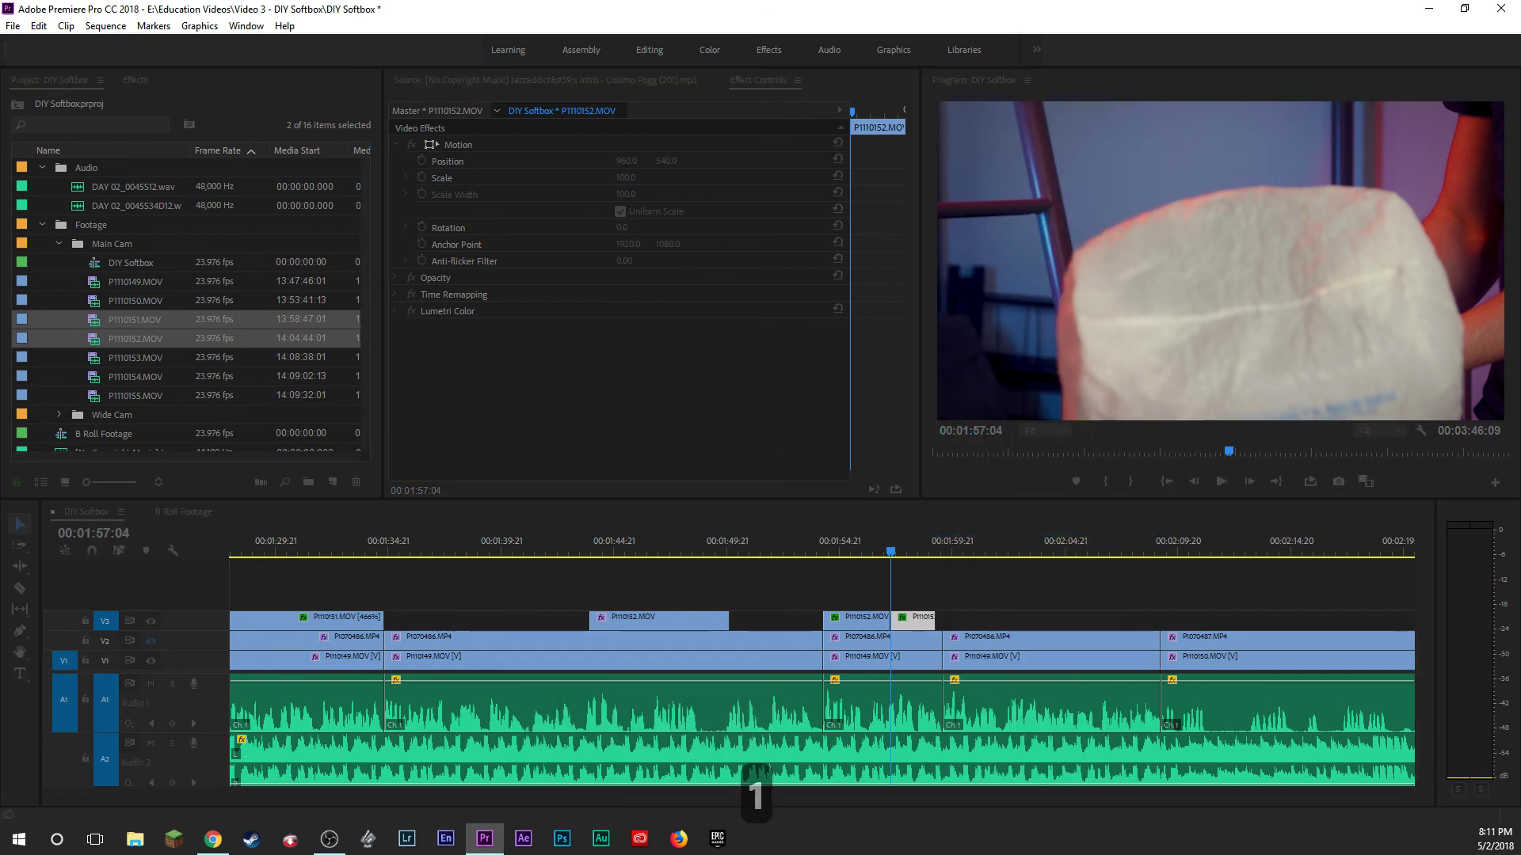
key("Return")
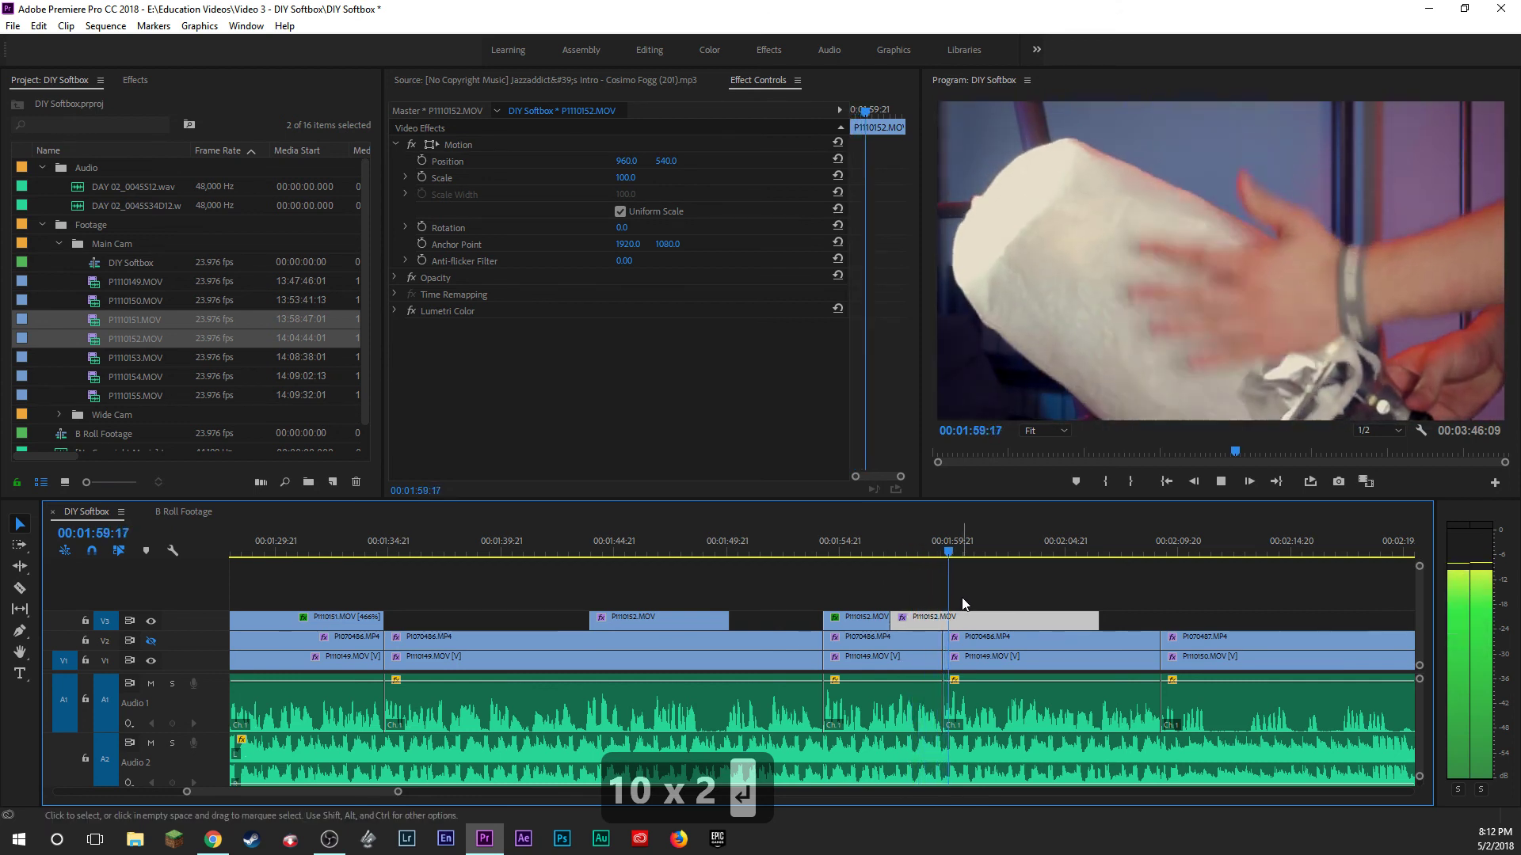
Play back the normal-speed part of the bag shot and trim its end on V3 to 00:02:00:22.
key("a")
key("s")
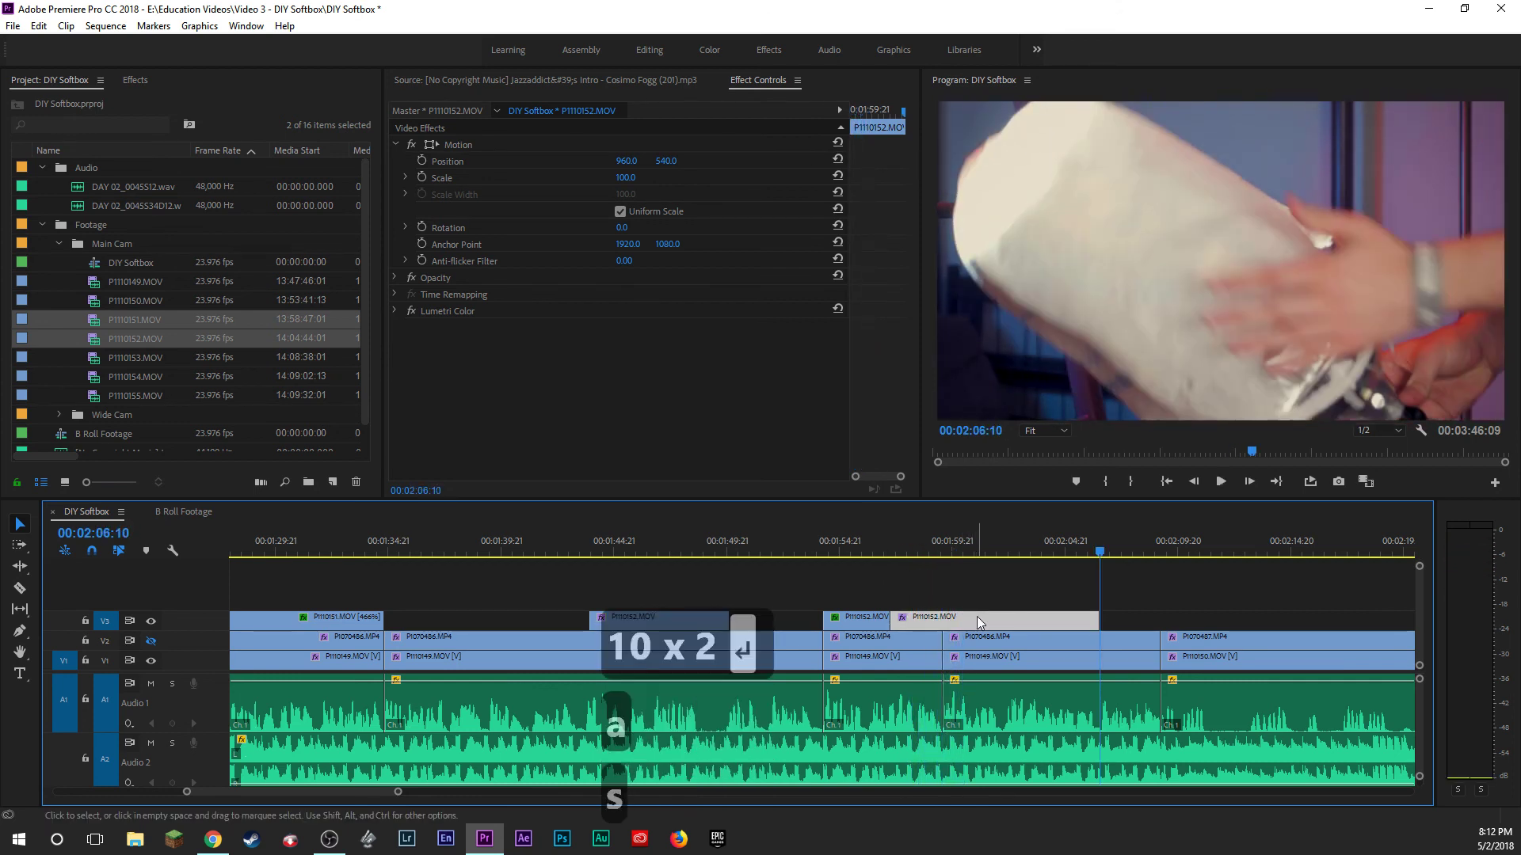
key("a")
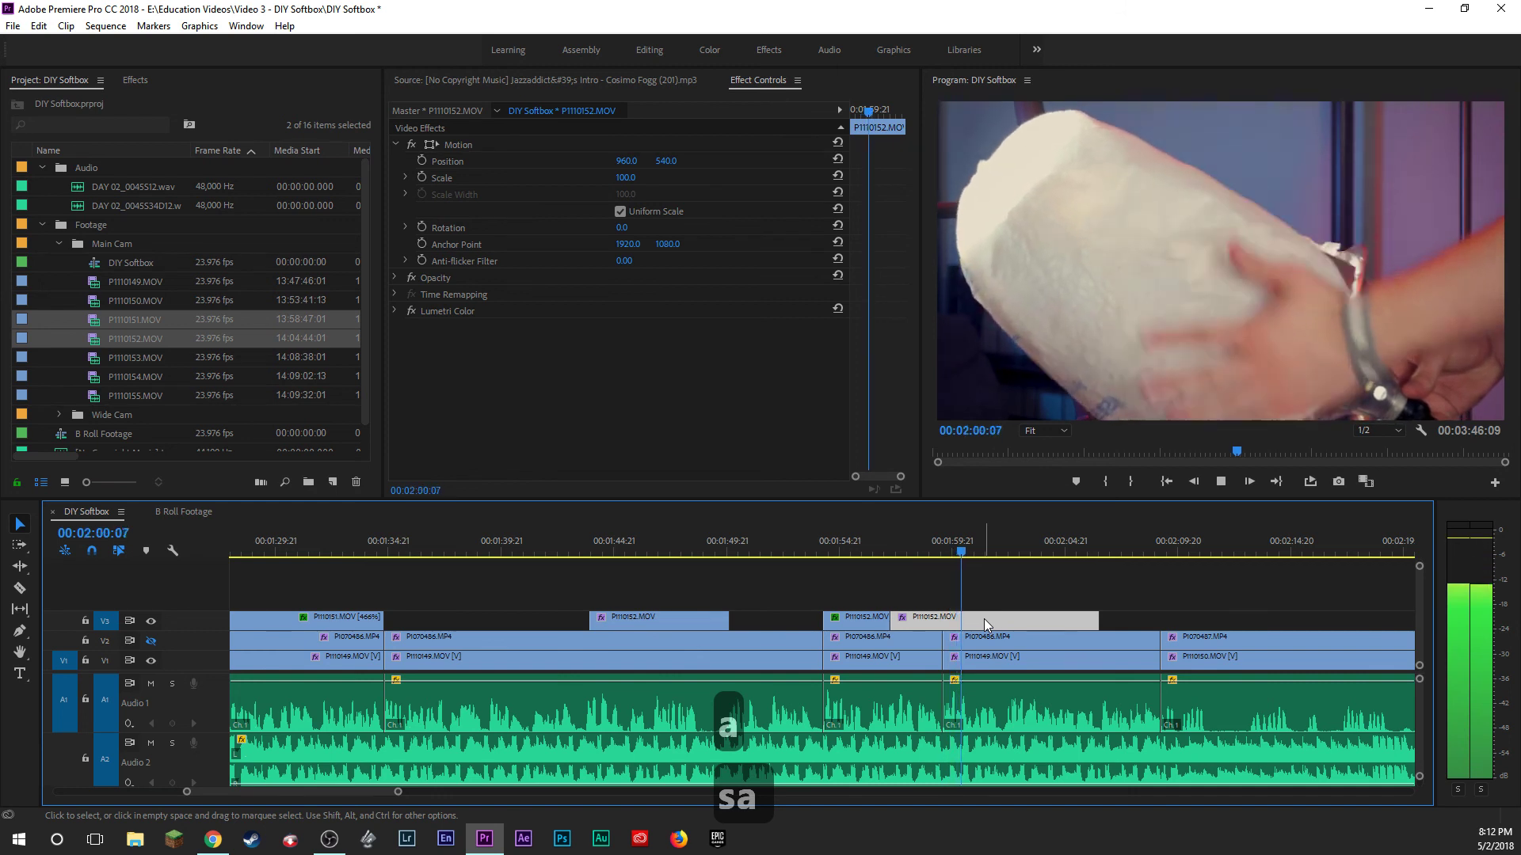
key("space")
left_click_drag(1093, 617, 974, 617)
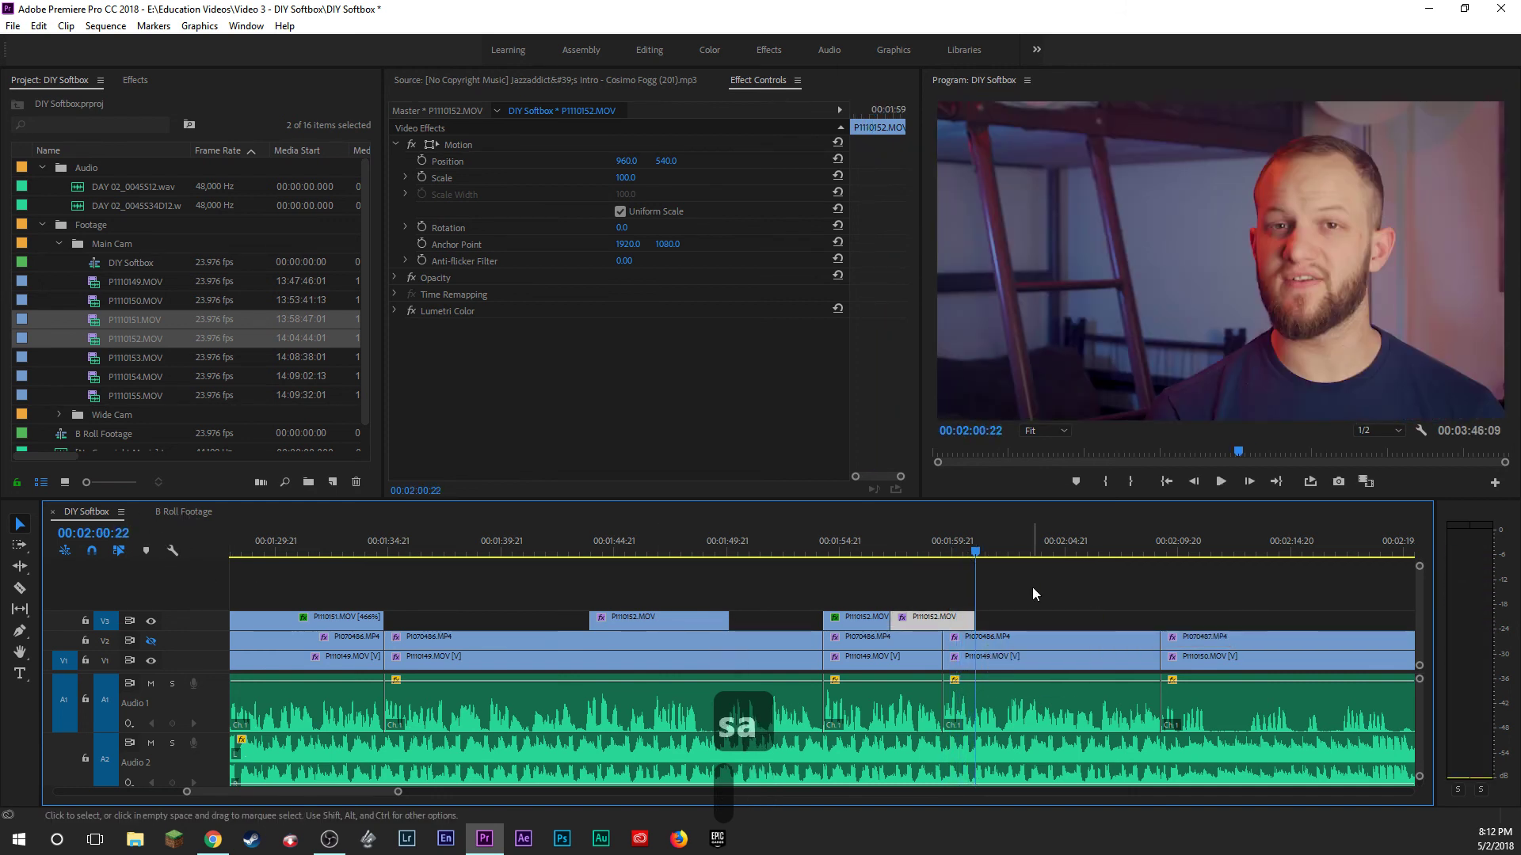
Play the narration beyond the trimmed bag shot and park the playhead at 00:02:03:22.
left_click(1033, 587)
key("space")
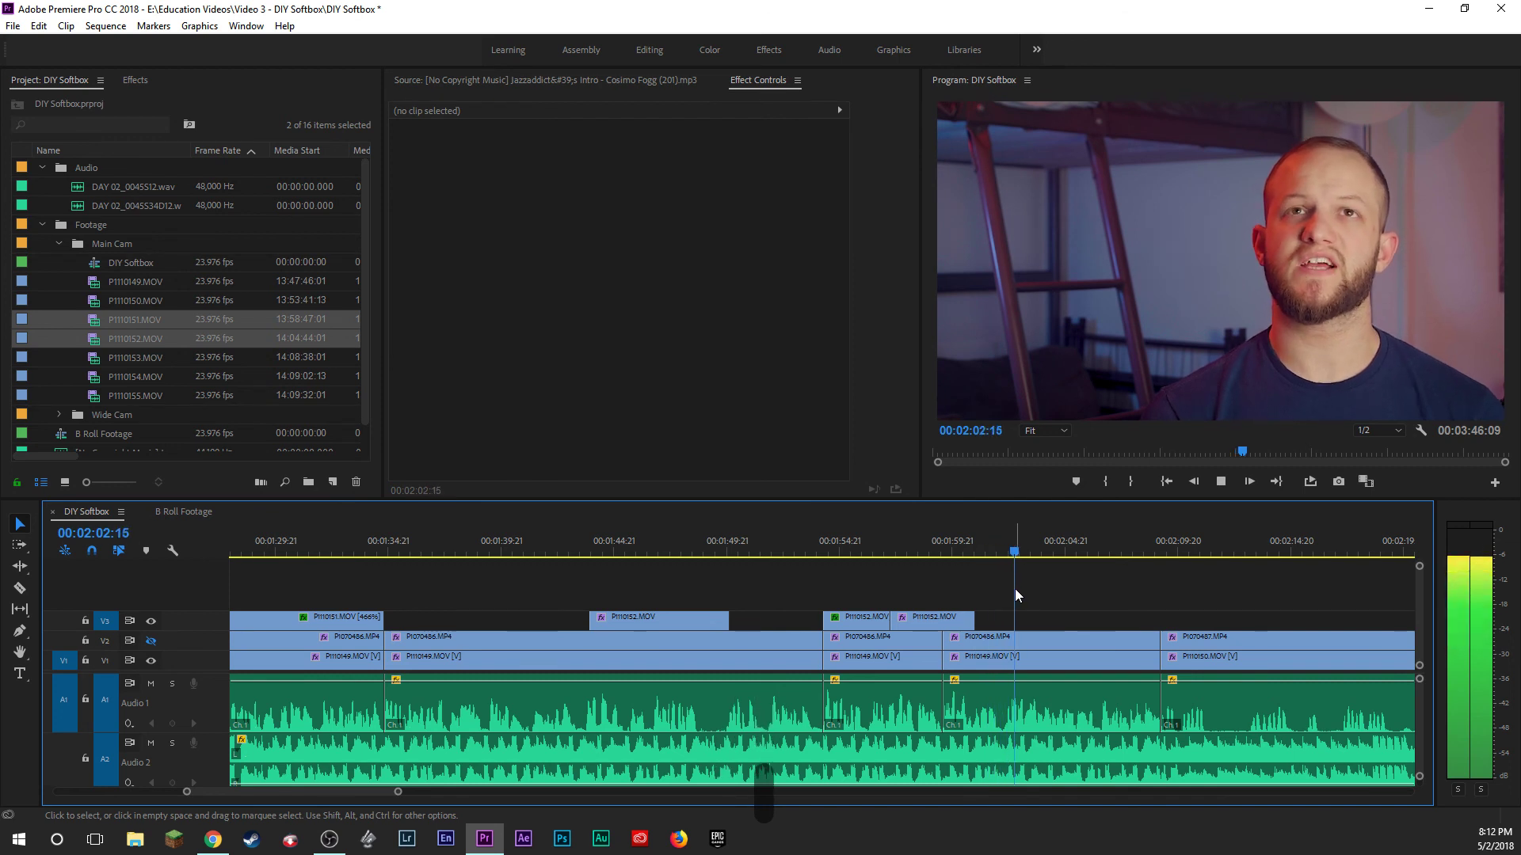
key("space")
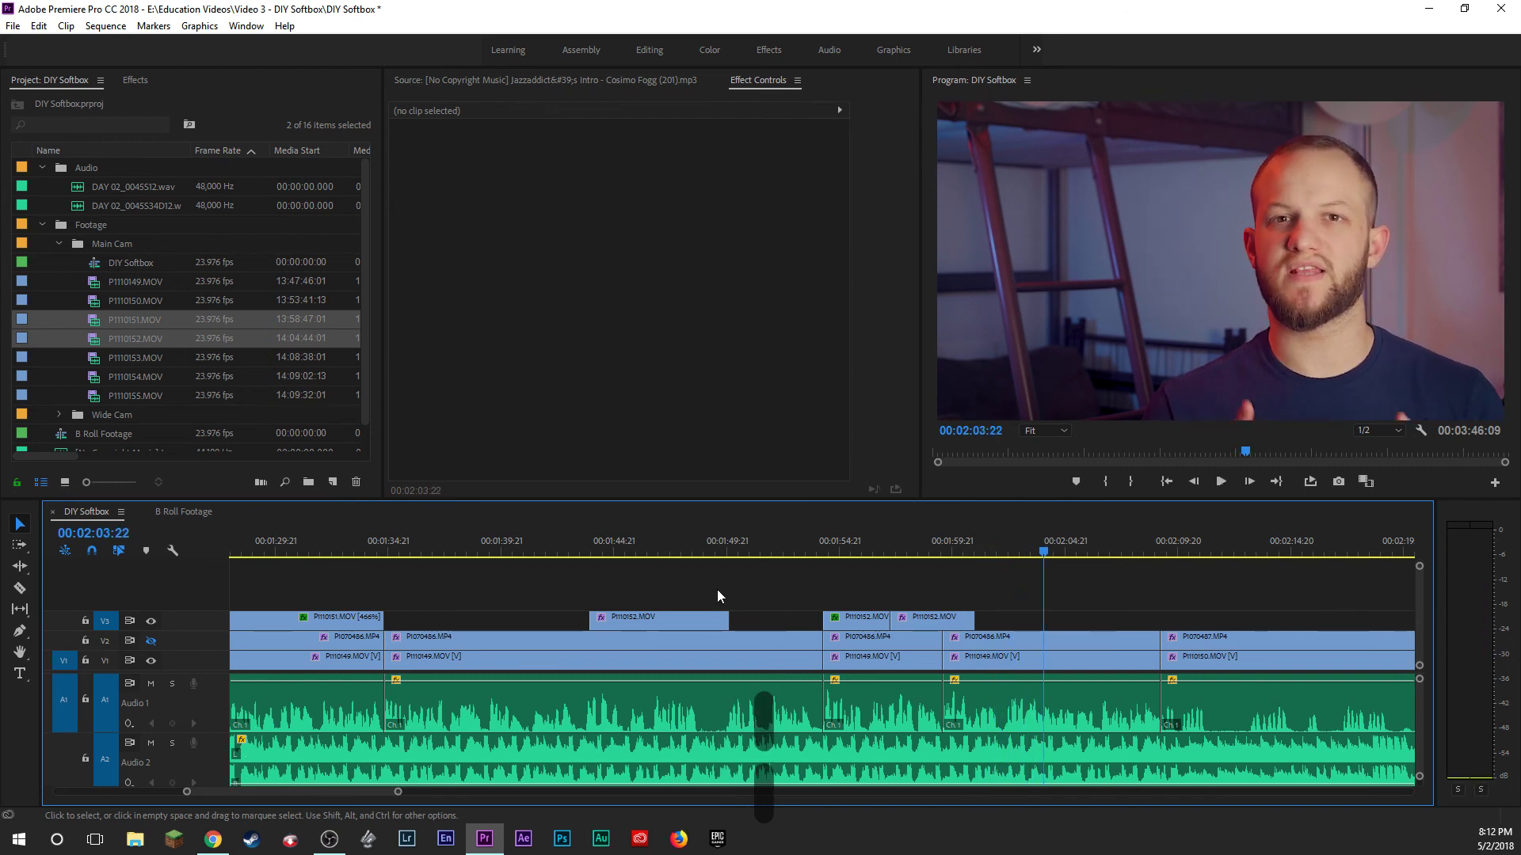
Open the B Roll Footage sequence and review the P1110151.MOV shot that starts at 00:01:01:01.
left_click(166, 515)
left_click(384, 552)
key("a")
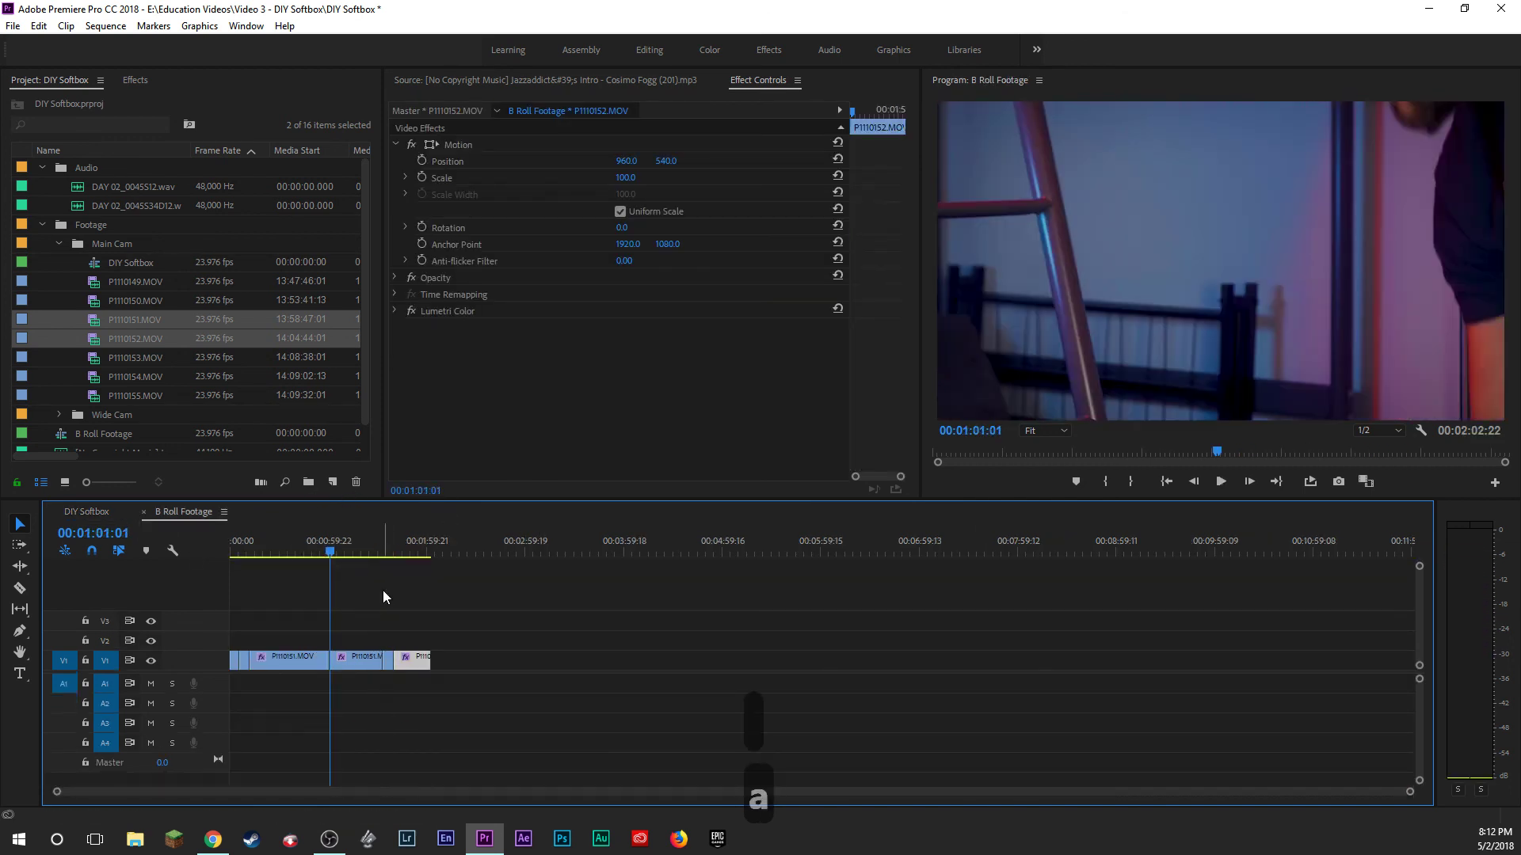
left_click(355, 663)
key("a")
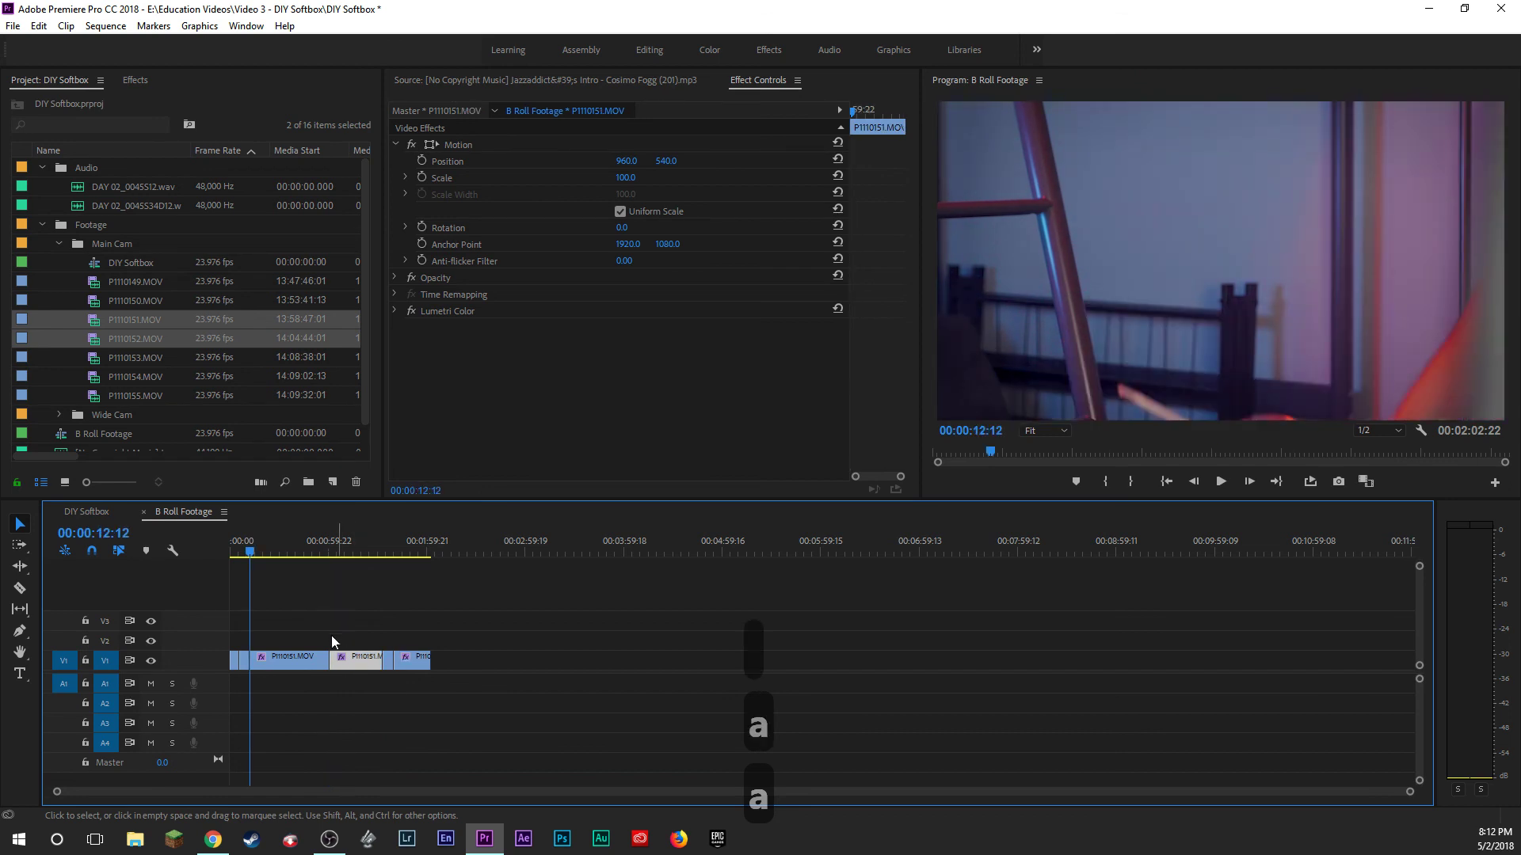
key("s")
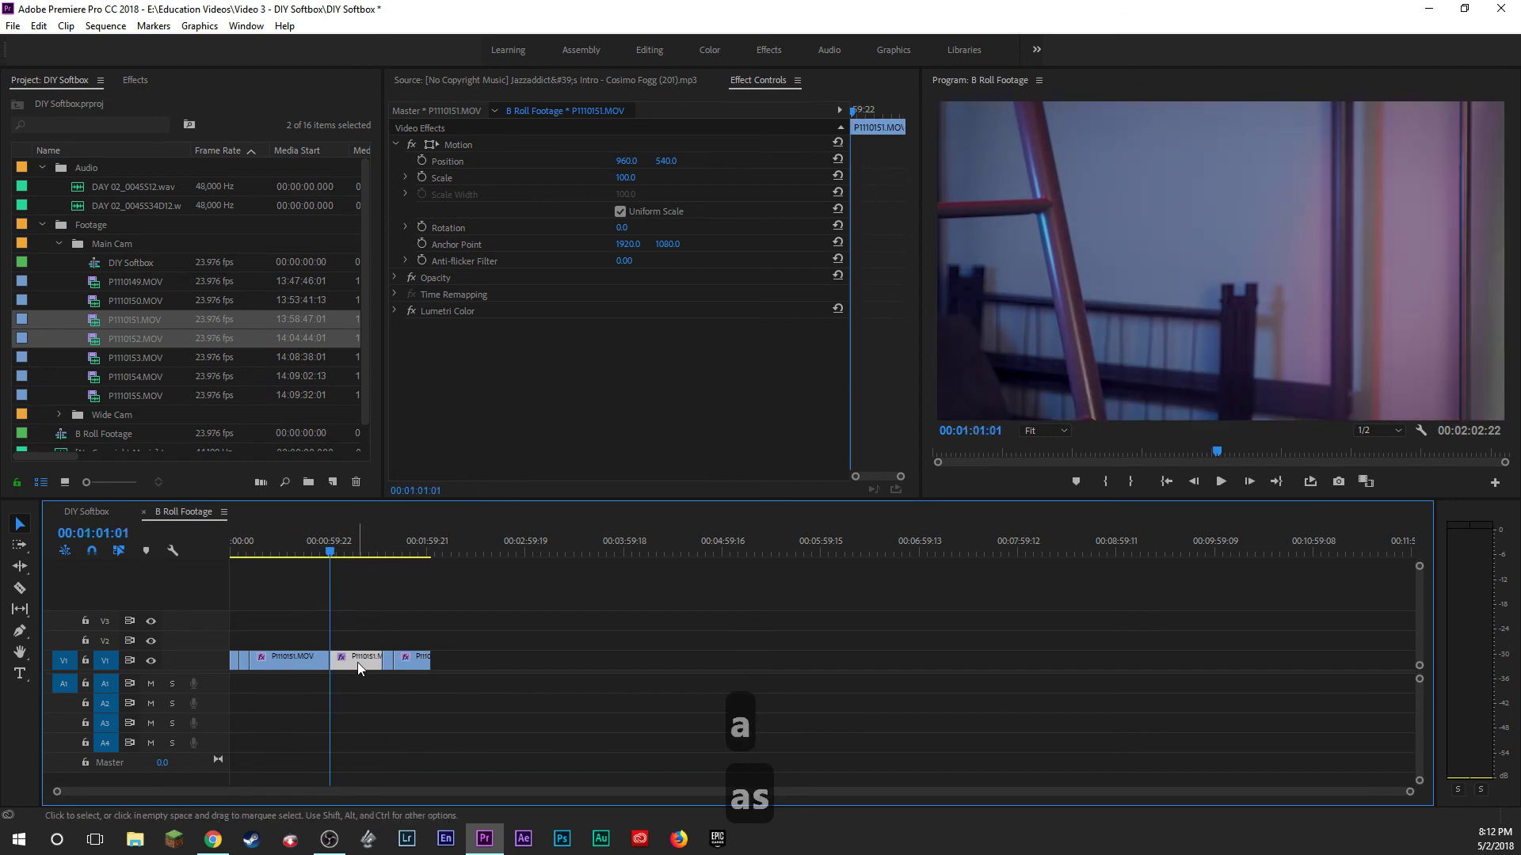
key("a")
key("s")
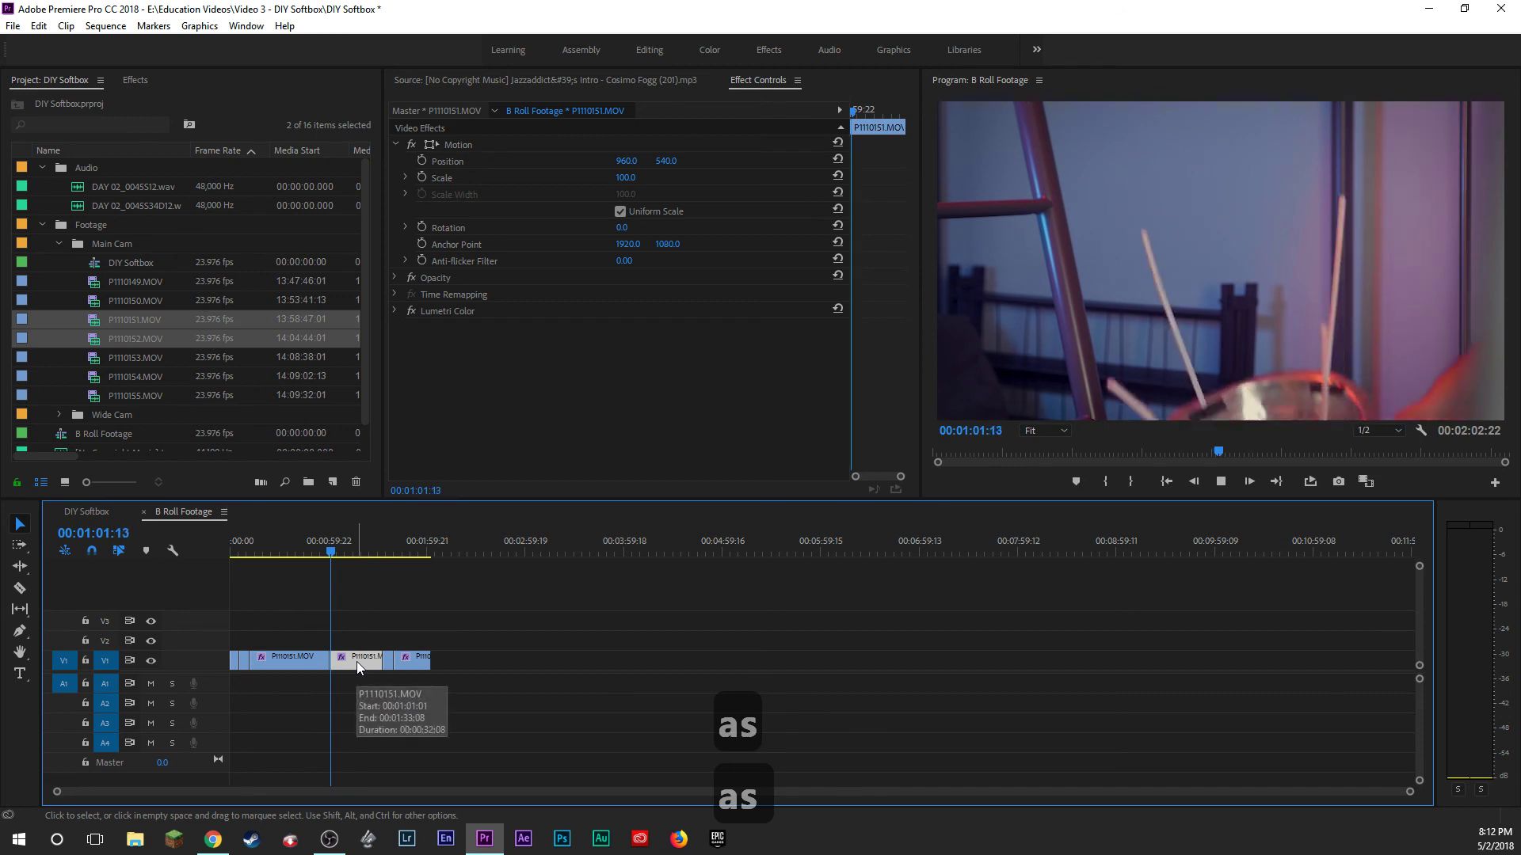
key("a")
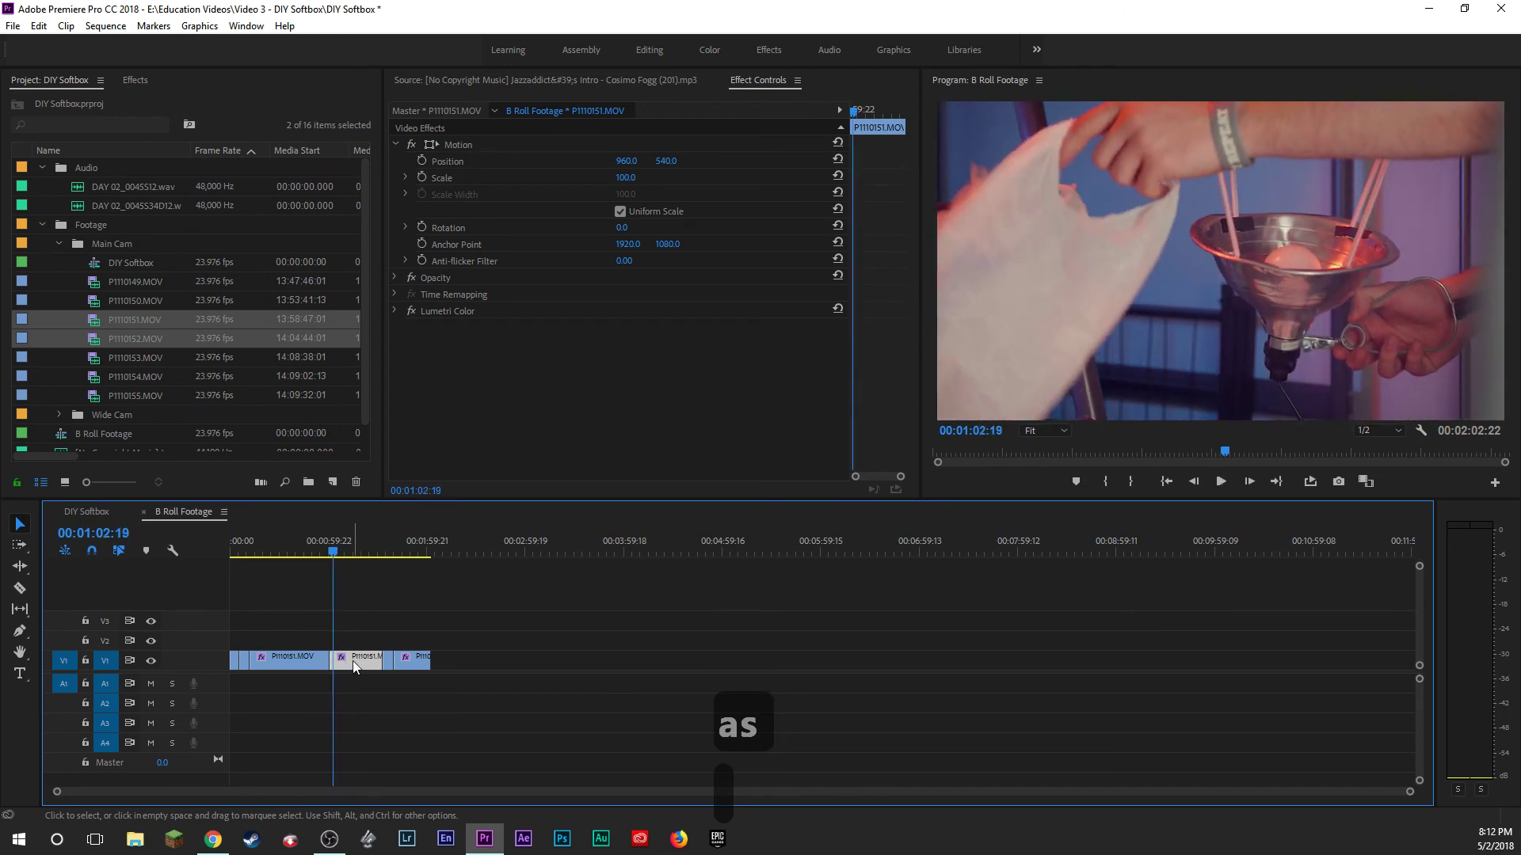
Split the P1110151.MOV shot in B Roll Footage at 00:01:20:13 and select its second part.
left_click_drag(333, 552, 362, 552)
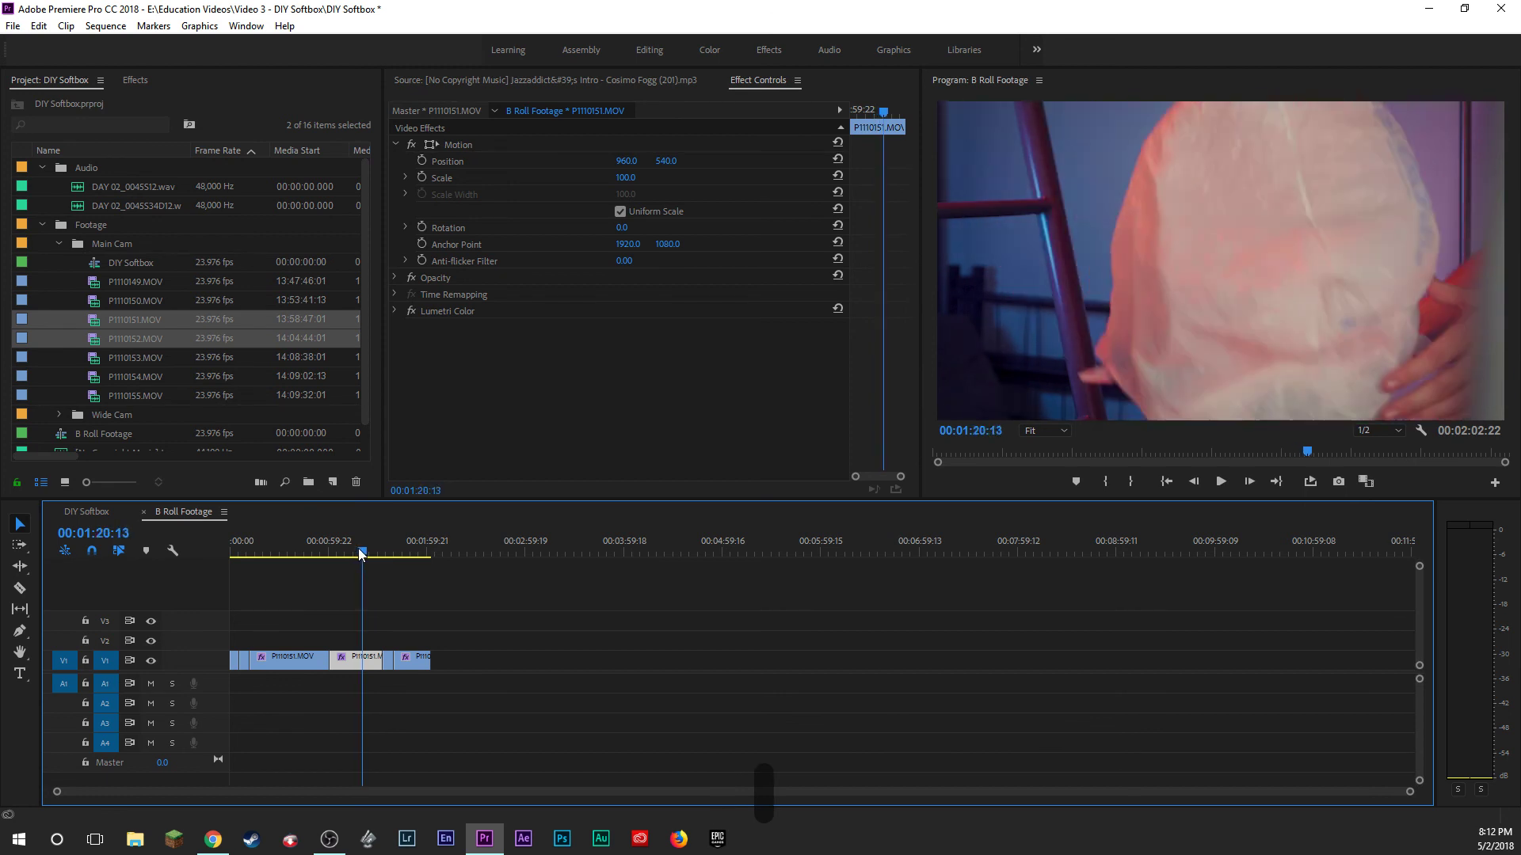
key("b")
left_click(369, 662)
left_click(373, 664)
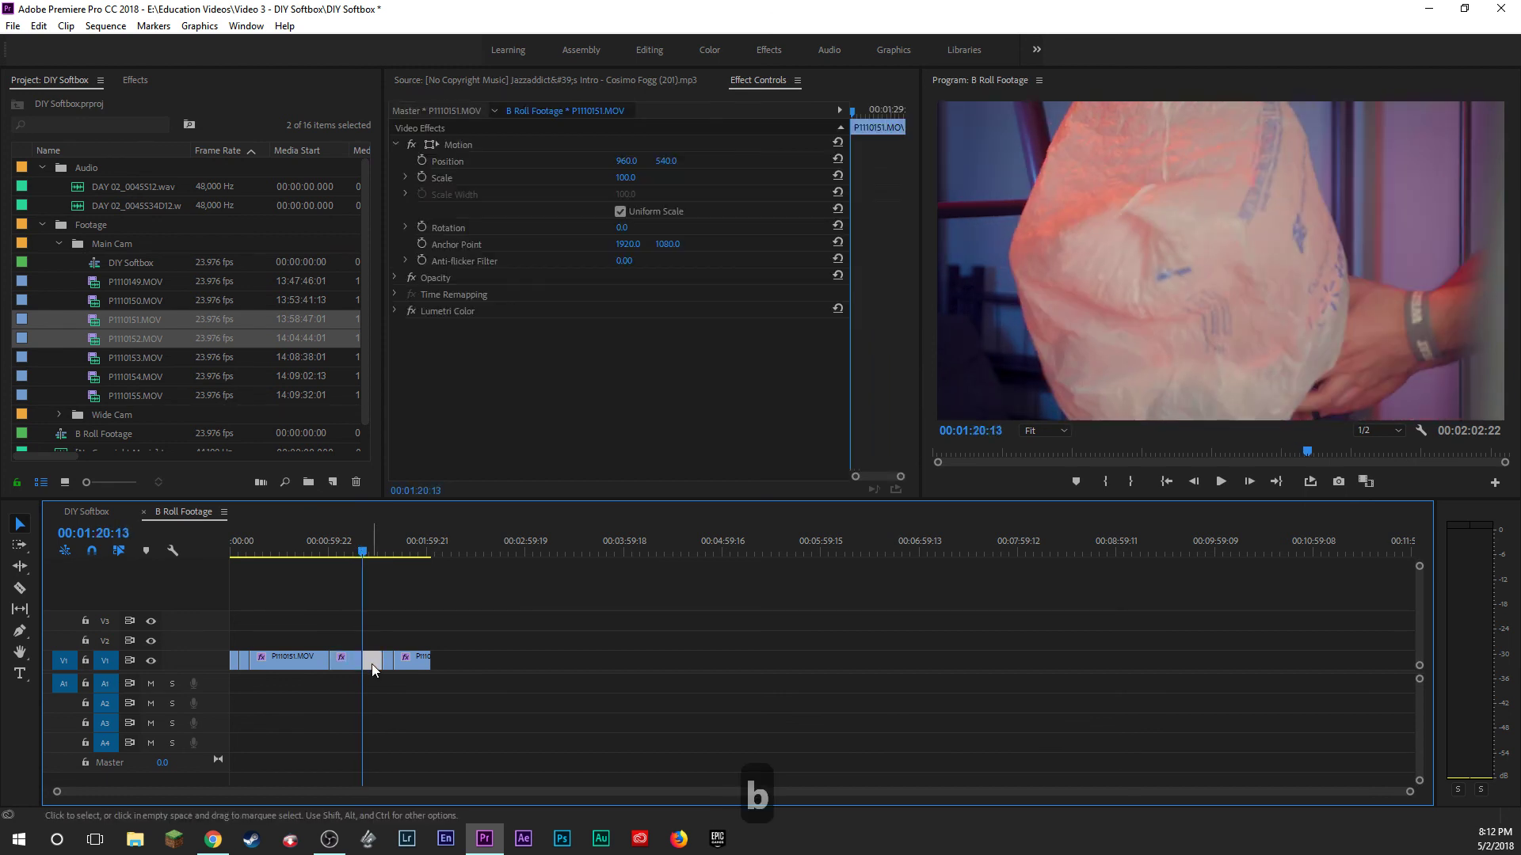
Copy the second part of P1110151.MOV and paste it on V3 of the DIY Softbox sequence at 00:02:03:22.
key("ctrl+c")
left_click(85, 511)
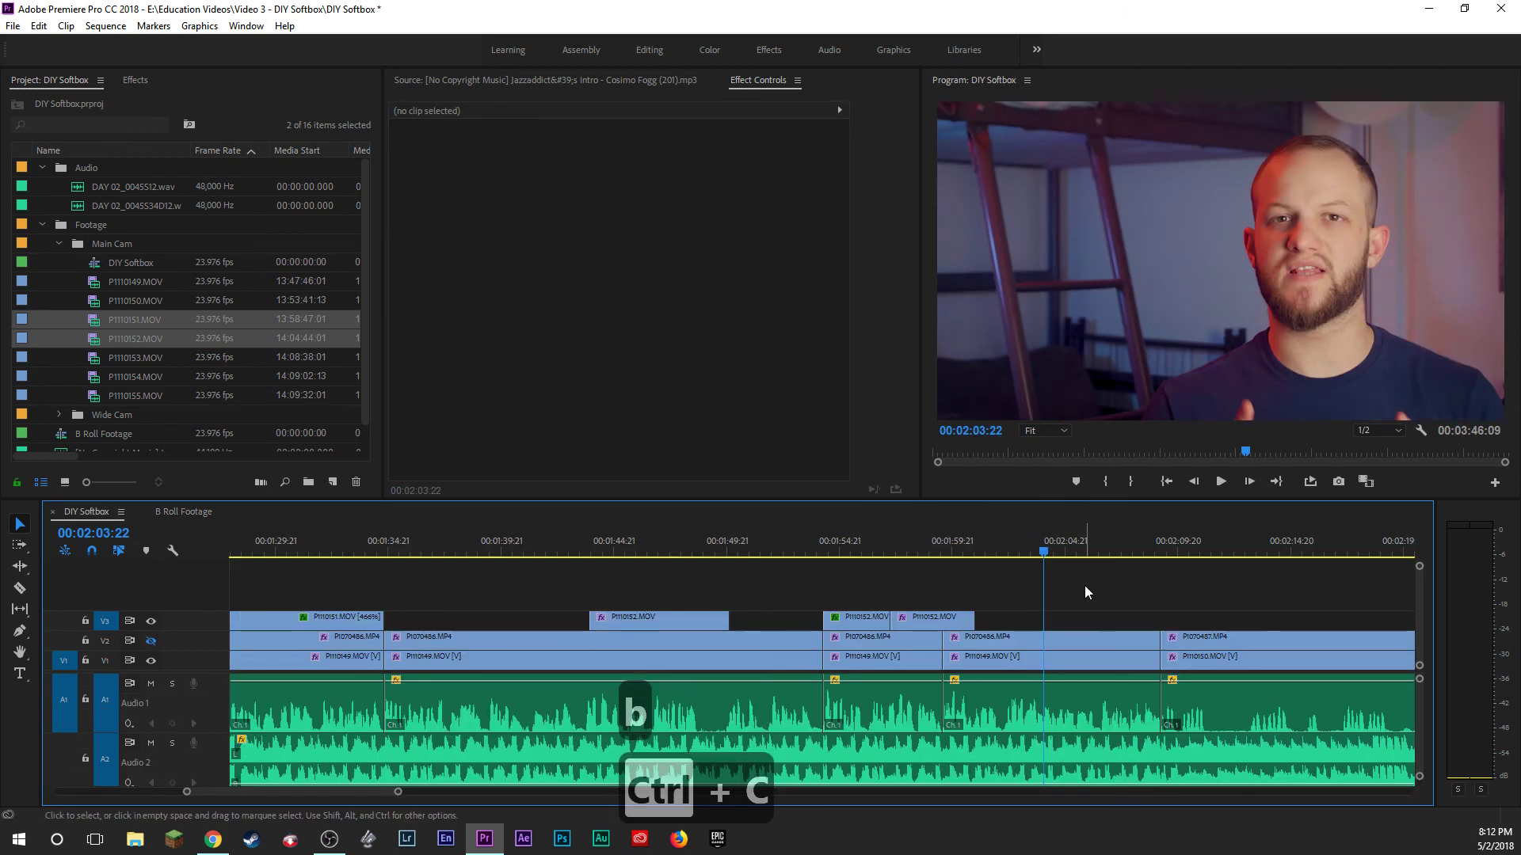
key("ctrl+v")
key("a")
key("a")
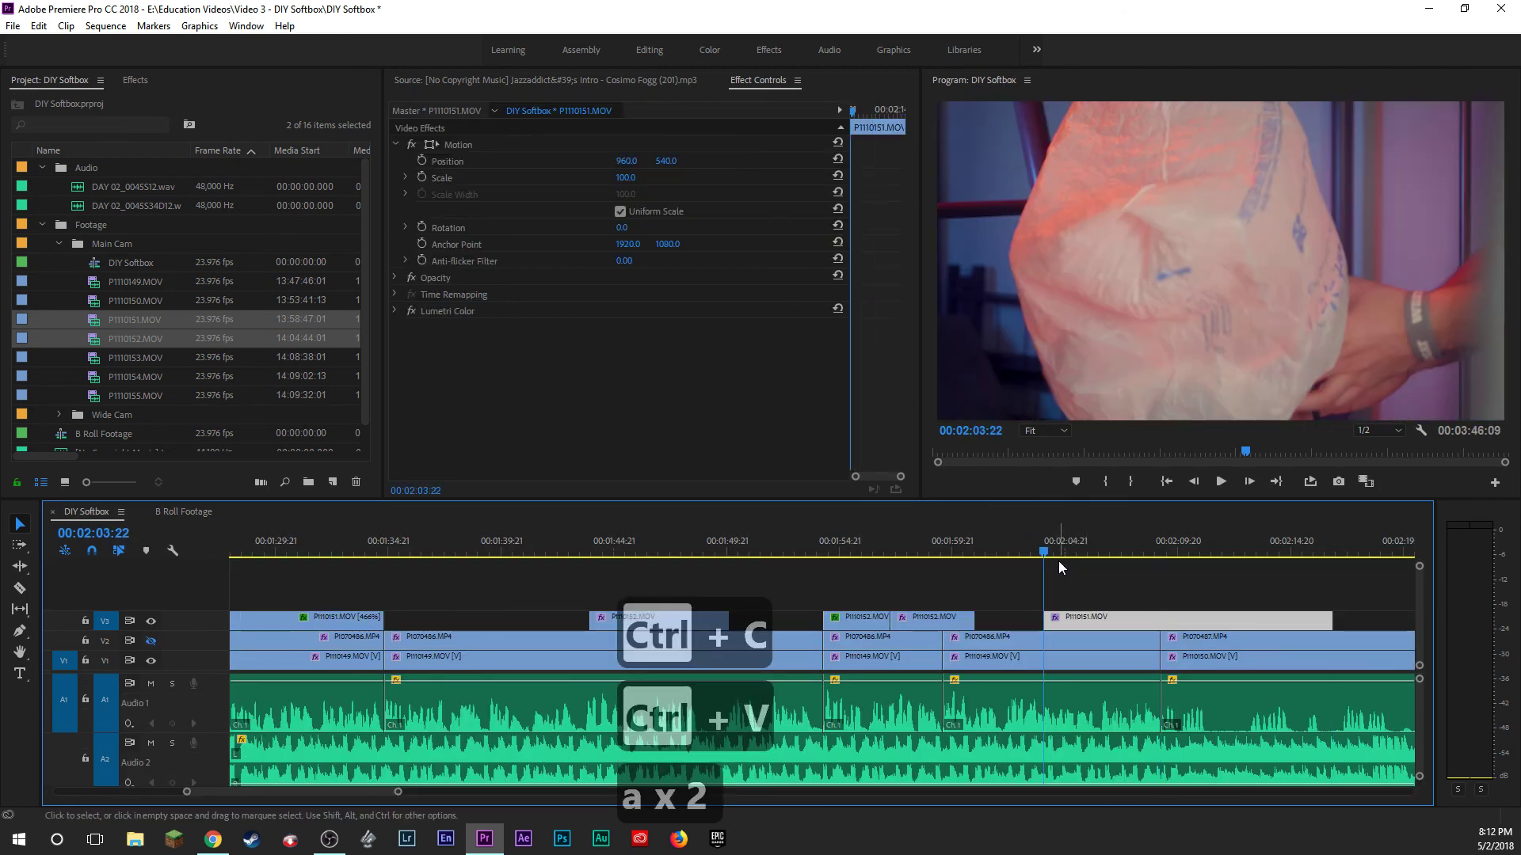